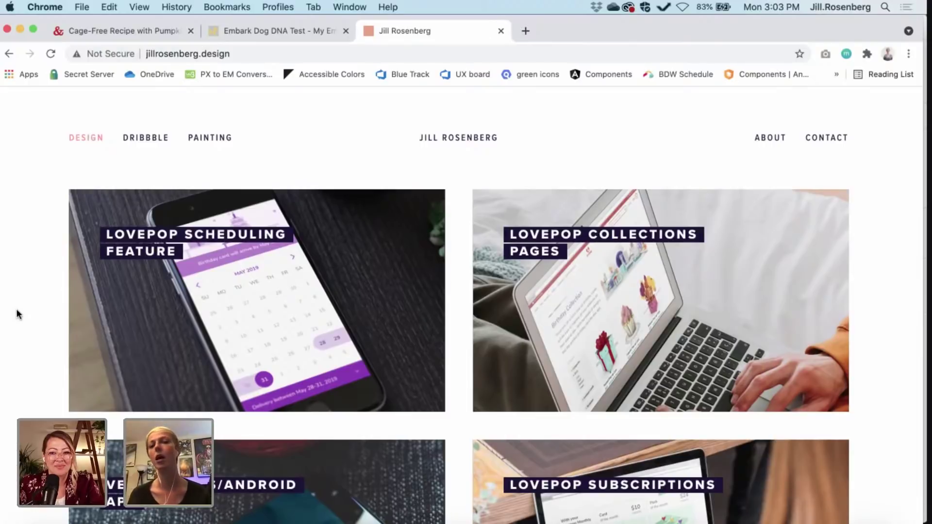
- Open the Lovepop Scheduling Feature case study and review it from the job story to the occasion screen designs
{"action": "scroll", "coordinate": [495, 306], "scroll_direction": "down", "scroll_amount": 4}
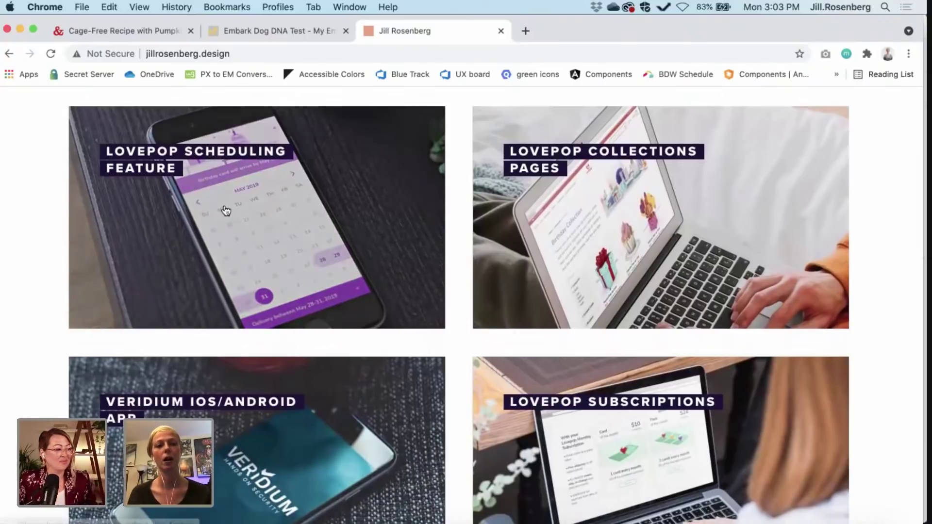
{"action": "left_click", "coordinate": [249, 213]}
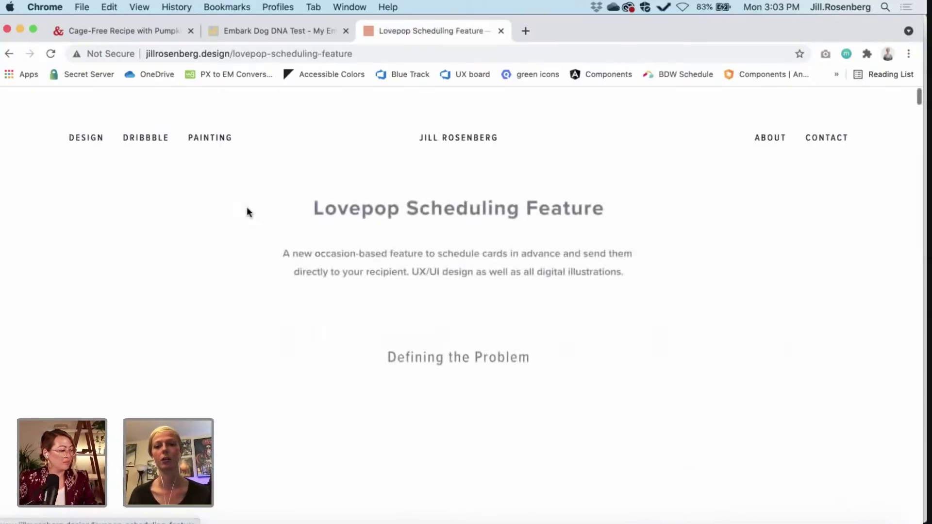
{"action": "scroll", "coordinate": [154, 323], "scroll_direction": "down", "scroll_amount": 15}
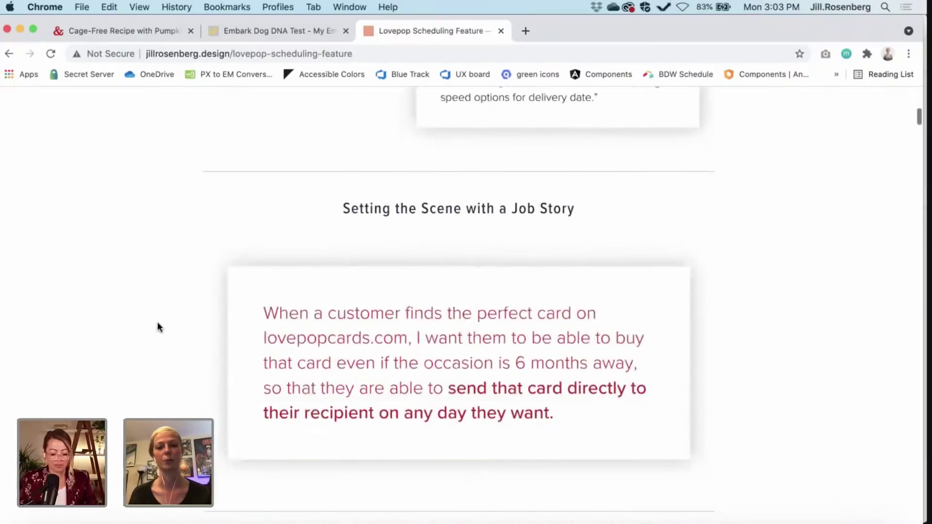
{"action": "scroll", "coordinate": [158, 326], "scroll_direction": "down", "scroll_amount": 20}
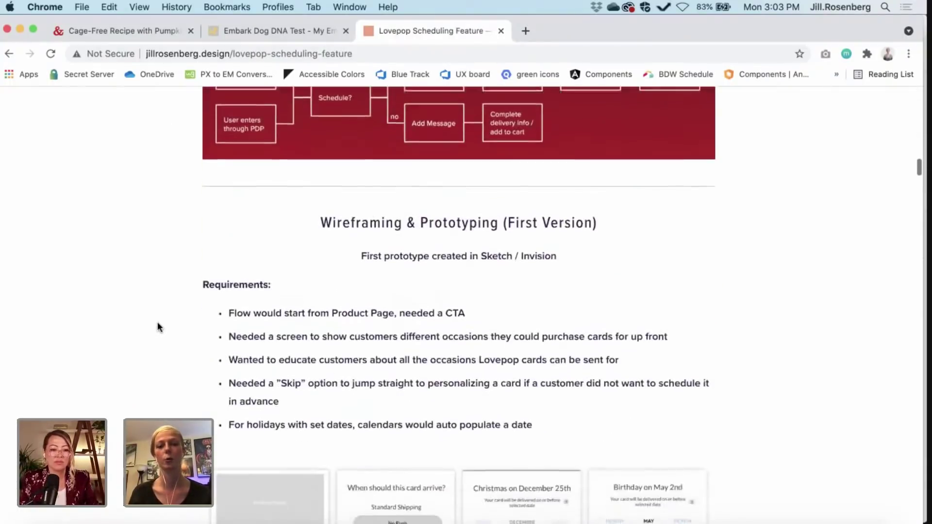
{"action": "scroll", "coordinate": [158, 326], "scroll_direction": "down", "scroll_amount": 20}
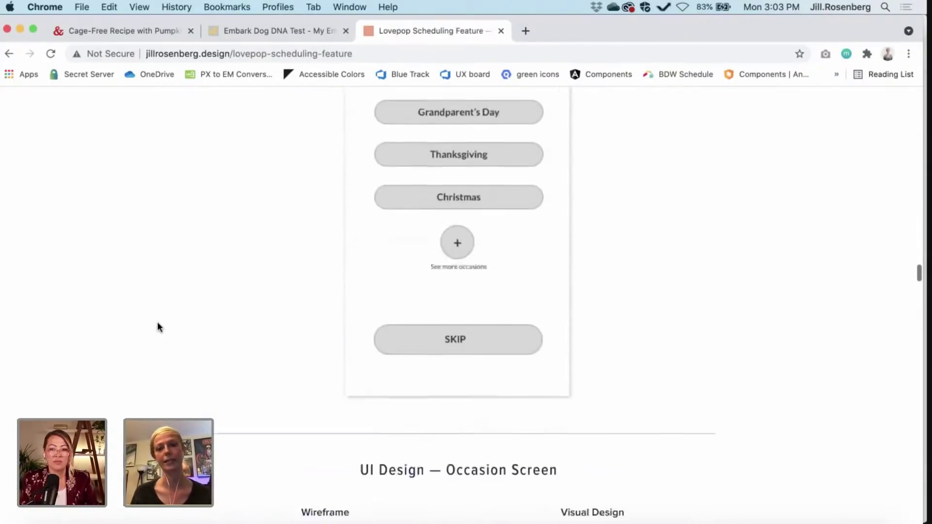
{"action": "scroll", "coordinate": [158, 326], "scroll_direction": "down", "scroll_amount": 5}
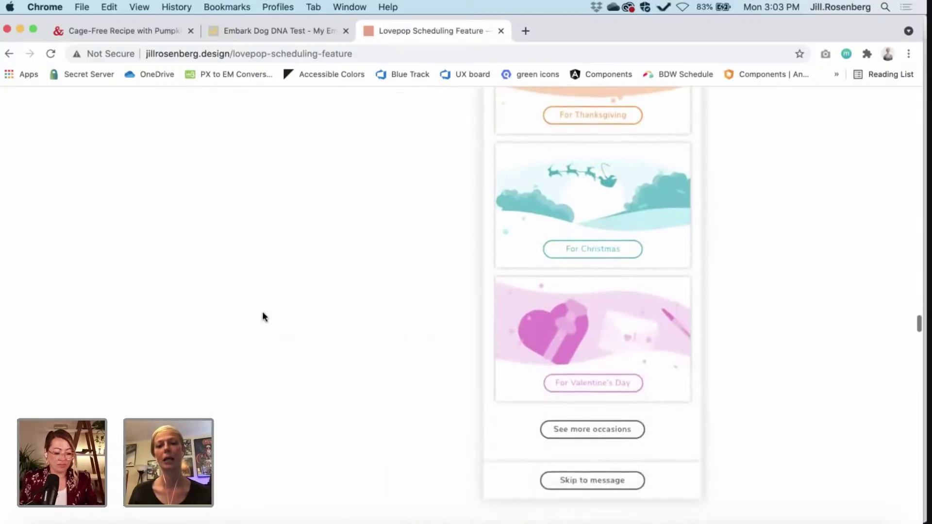
- Compare the calendar screen's wireframe with its visual design and view the phone mockup of the calendar
{"action": "scroll", "coordinate": [511, 359], "scroll_direction": "down", "scroll_amount": 12}
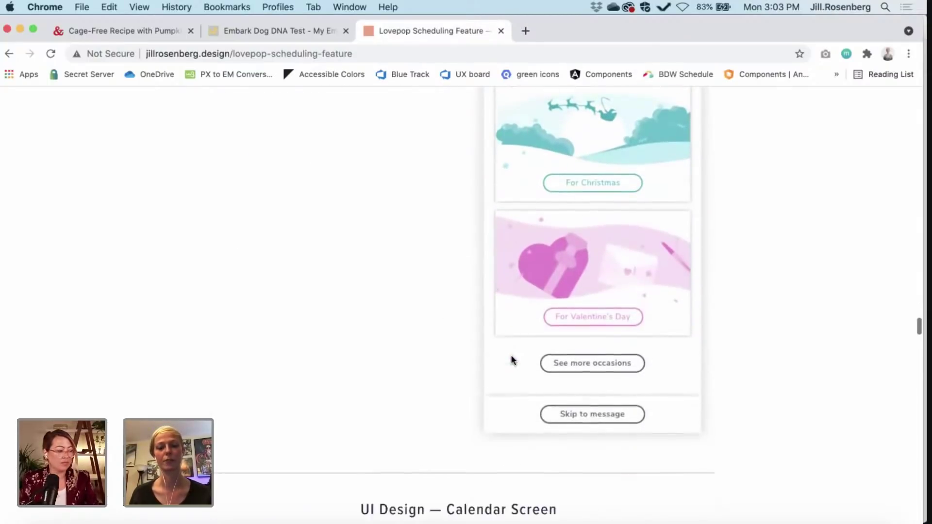
{"action": "scroll", "coordinate": [511, 359], "scroll_direction": "up", "scroll_amount": 1}
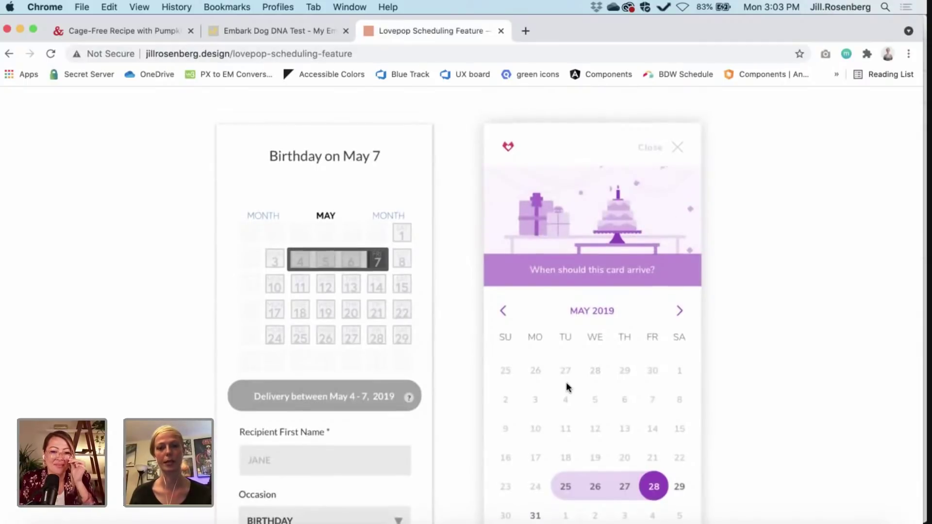
{"action": "scroll", "coordinate": [566, 387], "scroll_direction": "down", "scroll_amount": 4}
{"action": "scroll", "coordinate": [565, 384], "scroll_direction": "down", "scroll_amount": 1}
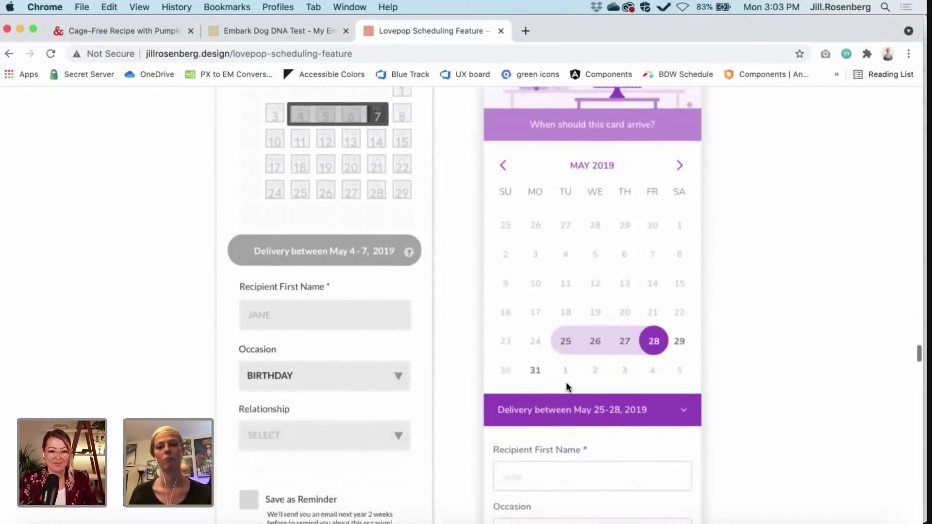
{"action": "scroll", "coordinate": [566, 382], "scroll_direction": "up", "scroll_amount": 3}
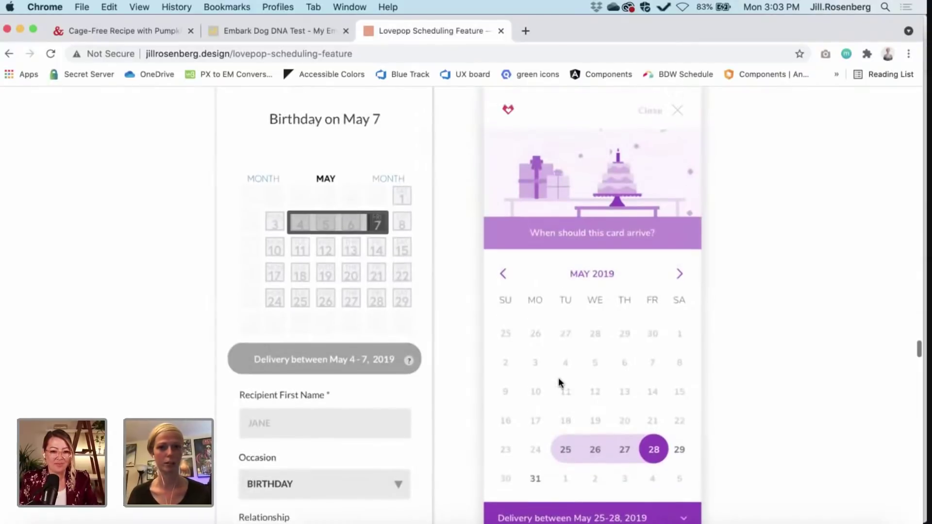
{"action": "scroll", "coordinate": [107, 232], "scroll_direction": "down", "scroll_amount": 20}
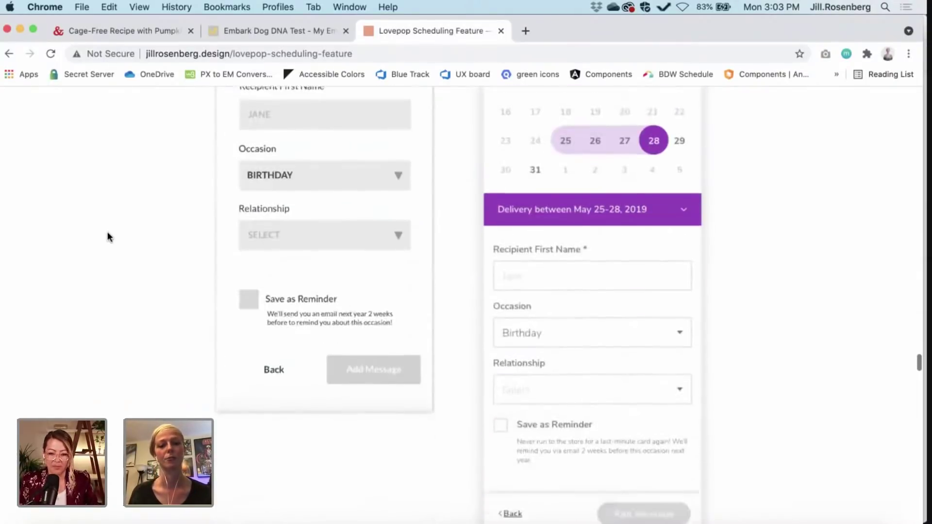
{"action": "scroll", "coordinate": [108, 236], "scroll_direction": "down", "scroll_amount": 2}
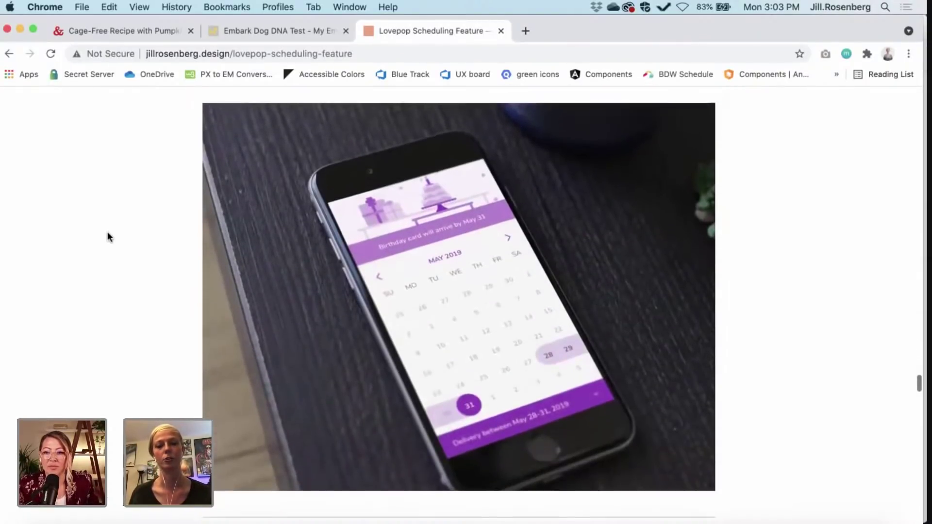
{"action": "scroll", "coordinate": [107, 231], "scroll_direction": "up", "scroll_amount": 1}
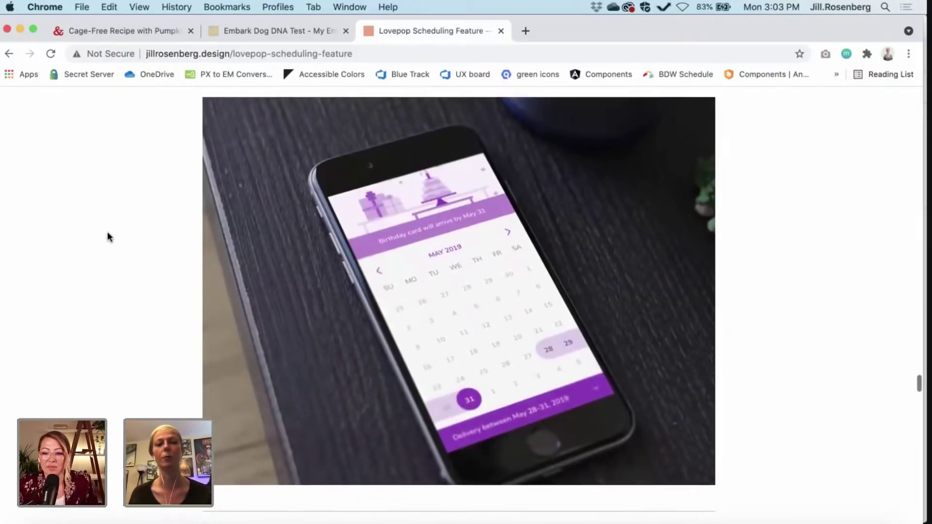
- Return to the portfolio's design overview and look through the project tiles down to Veridium and Lovepop Subscriptions
{"action": "left_click", "coordinate": [9, 54]}
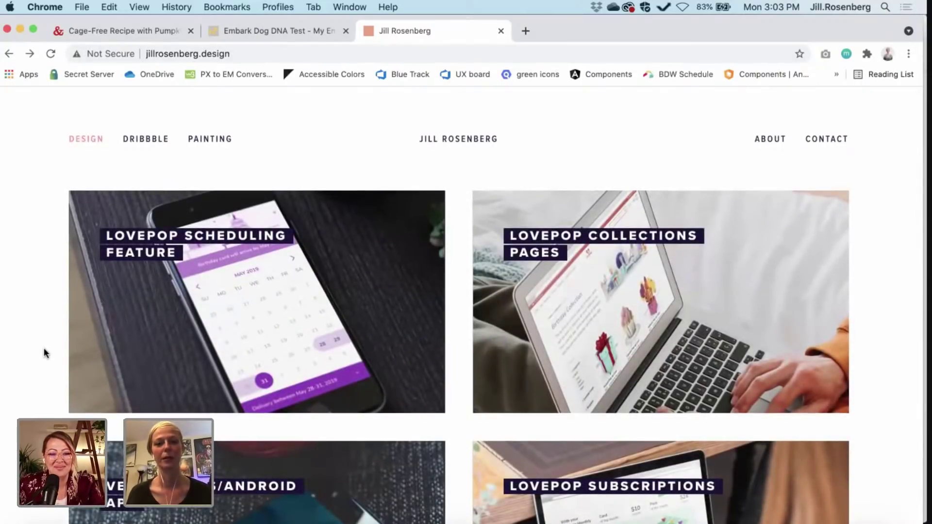
{"action": "scroll", "coordinate": [43, 349], "scroll_direction": "down", "scroll_amount": 1}
{"action": "scroll", "coordinate": [44, 349], "scroll_direction": "up", "scroll_amount": 1}
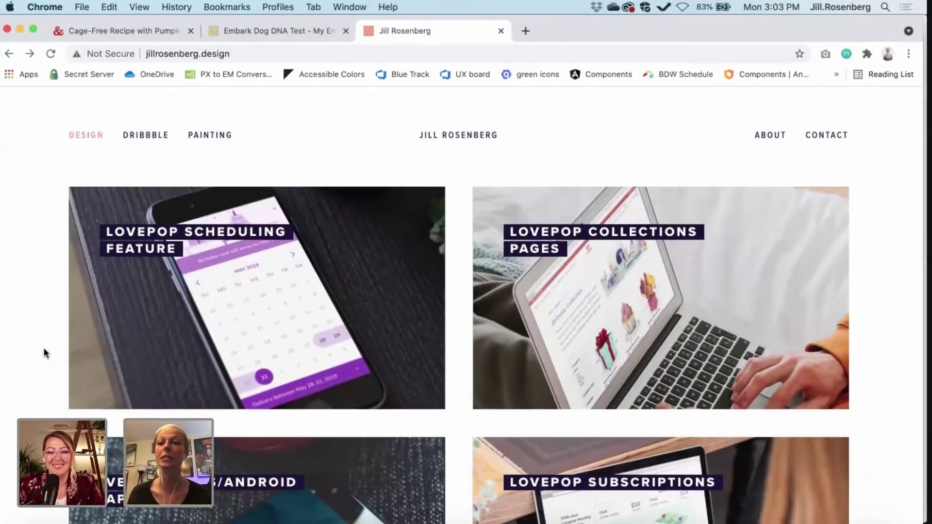
{"action": "scroll", "coordinate": [73, 384], "scroll_direction": "down", "scroll_amount": 5}
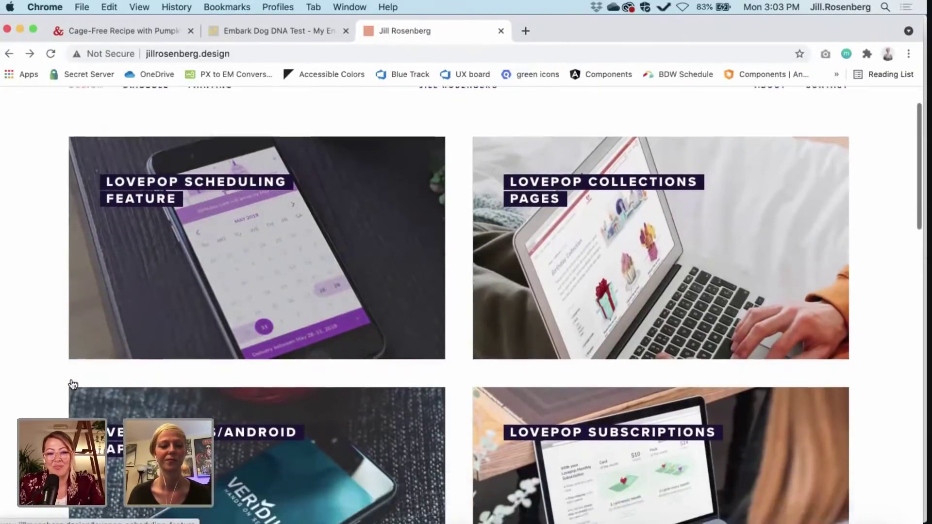
{"action": "scroll", "coordinate": [73, 384], "scroll_direction": "down", "scroll_amount": 5}
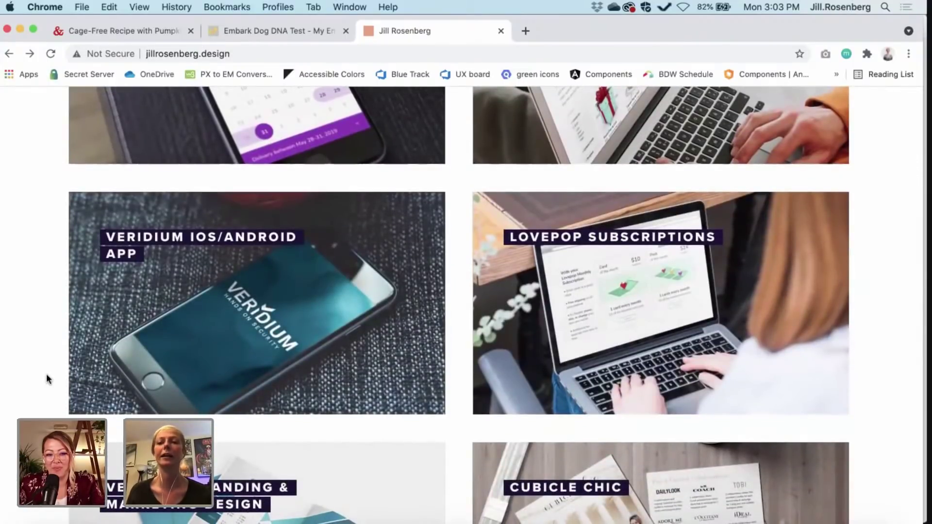
{"action": "scroll", "coordinate": [46, 375], "scroll_direction": "down", "scroll_amount": 1}
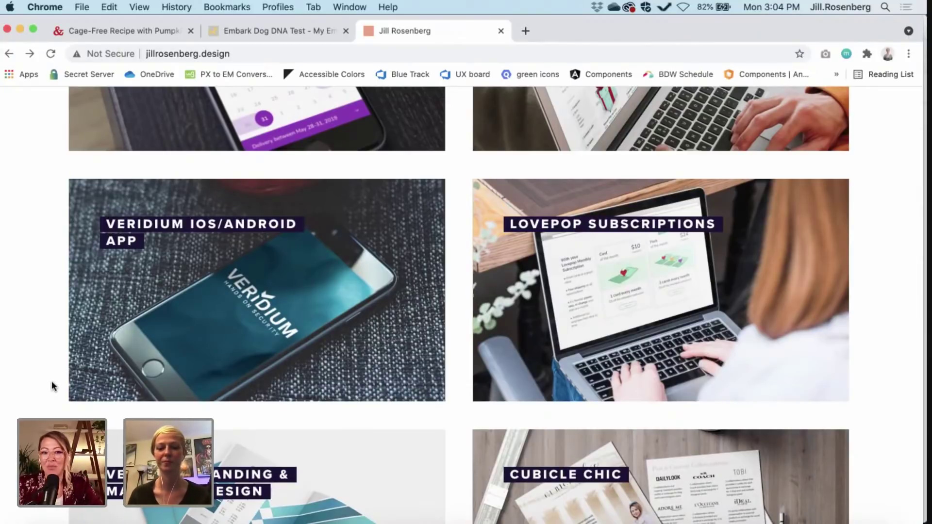
{"action": "scroll", "coordinate": [52, 385], "scroll_direction": "up", "scroll_amount": 5}
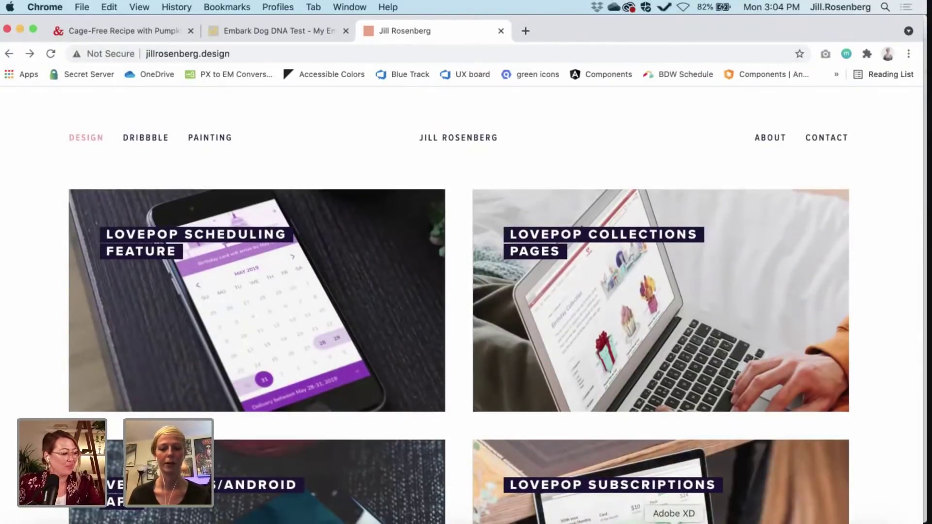
- Switch to the Pet App document in Adobe XD and enlarge the group of six dog photos on the canvas
{"action": "left_click", "coordinate": [673, 522]}
{"action": "scroll", "coordinate": [474, 281], "scroll_direction": "left", "scroll_amount": 5}
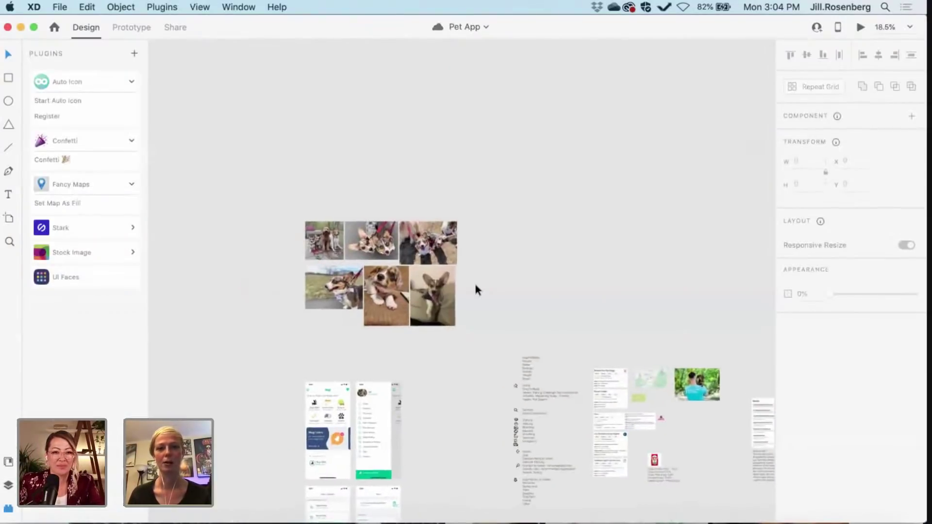
{"action": "scroll", "coordinate": [505, 339], "scroll_direction": "up", "scroll_amount": 5}
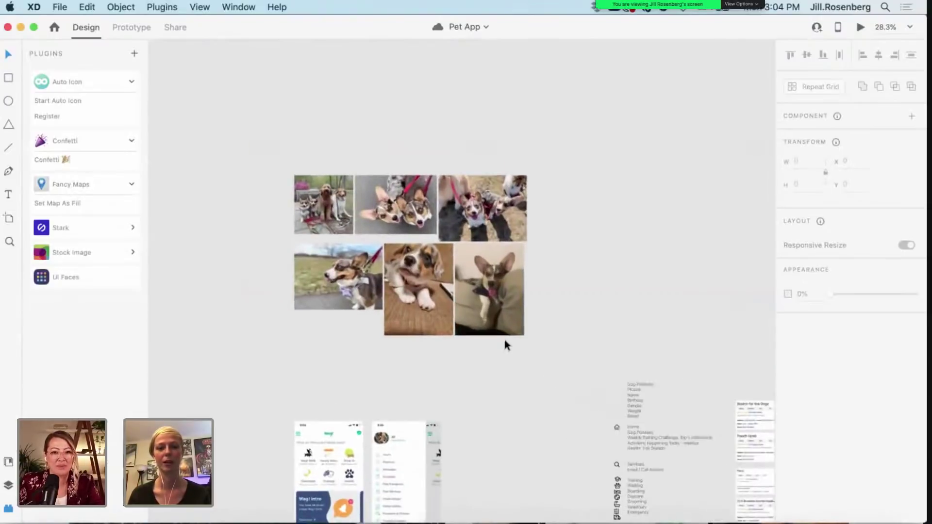
{"action": "scroll", "coordinate": [505, 340], "scroll_direction": "up", "scroll_amount": 2}
{"action": "scroll", "coordinate": [370, 431], "scroll_direction": "left", "scroll_amount": 3}
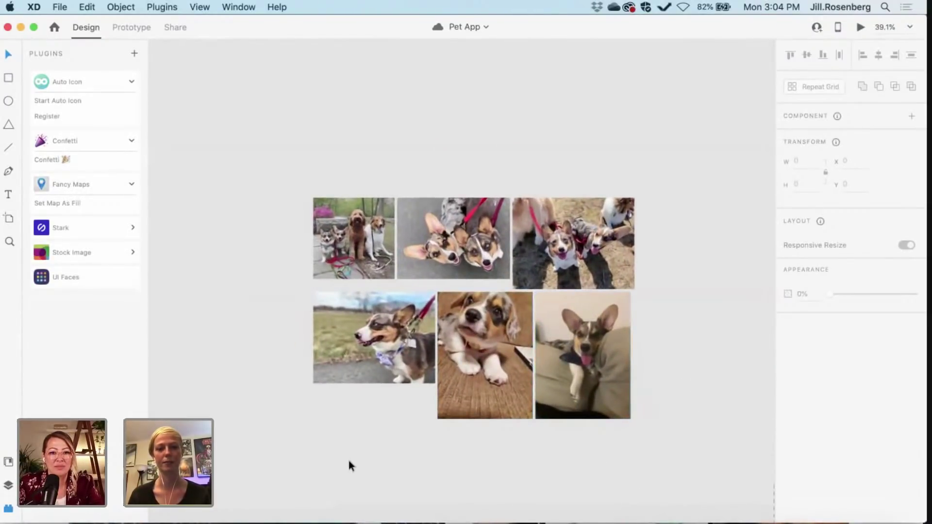
{"action": "scroll", "coordinate": [347, 457], "scroll_direction": "up", "scroll_amount": 2}
{"action": "scroll", "coordinate": [348, 463], "scroll_direction": "down", "scroll_amount": 3}
{"action": "scroll", "coordinate": [348, 463], "scroll_direction": "up", "scroll_amount": 3}
{"action": "scroll", "coordinate": [423, 283], "scroll_direction": "up", "scroll_amount": 2}
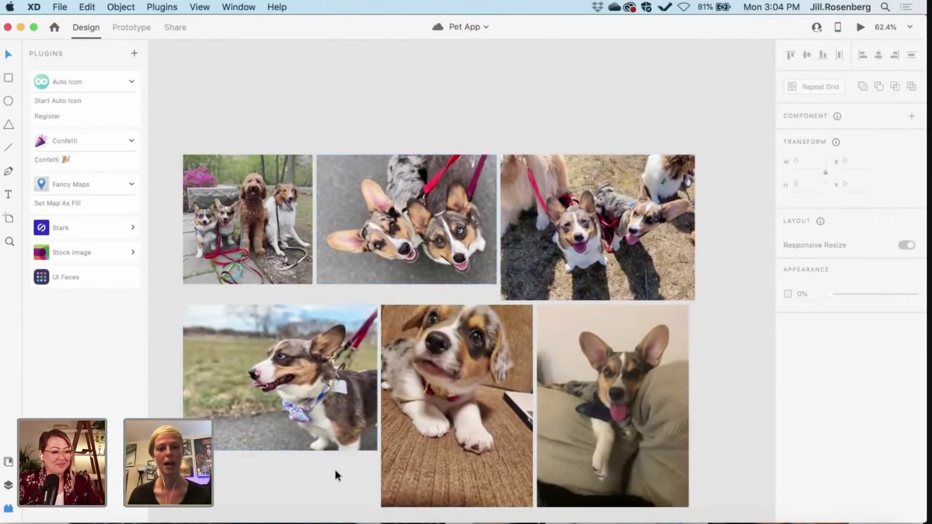
{"action": "scroll", "coordinate": [335, 473], "scroll_direction": "down", "scroll_amount": 2}
{"action": "scroll", "coordinate": [334, 473], "scroll_direction": "left", "scroll_amount": 1}
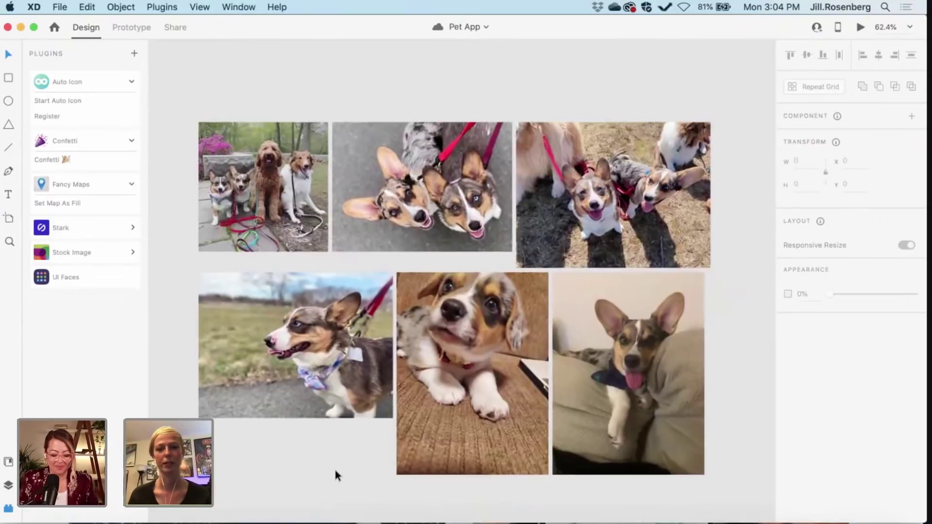
{"action": "scroll", "coordinate": [335, 475], "scroll_direction": "down", "scroll_amount": 2}
{"action": "scroll", "coordinate": [335, 475], "scroll_direction": "right", "scroll_amount": 1}
{"action": "scroll", "coordinate": [335, 474], "scroll_direction": "up", "scroll_amount": 2}
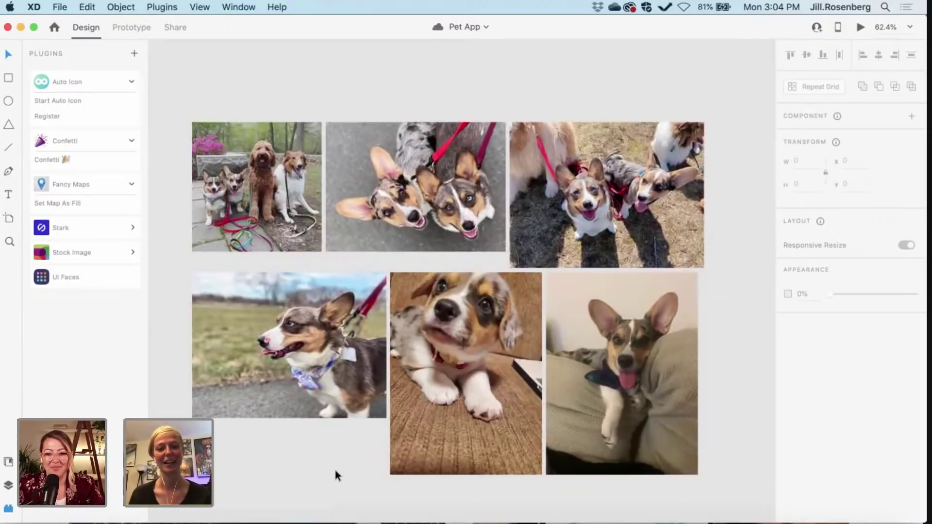
{"action": "scroll", "coordinate": [335, 475], "scroll_direction": "down", "scroll_amount": 1}
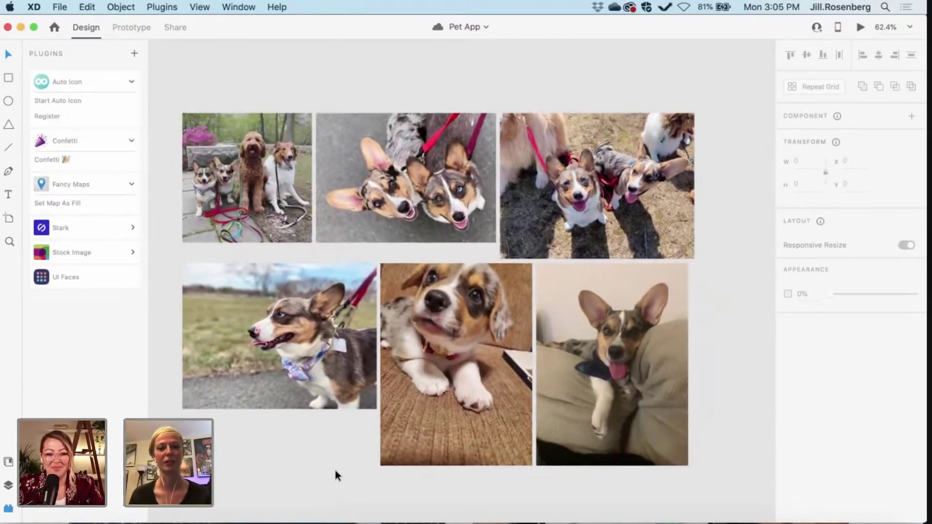
{"action": "scroll", "coordinate": [334, 467], "scroll_direction": "down", "scroll_amount": 1}
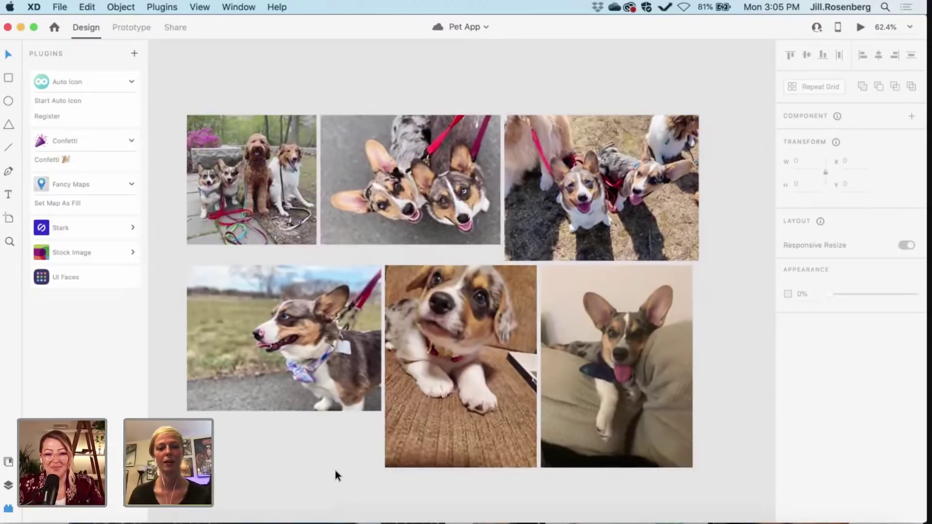
{"action": "scroll", "coordinate": [334, 472], "scroll_direction": "up", "scroll_amount": 1}
{"action": "scroll", "coordinate": [335, 475], "scroll_direction": "down", "scroll_amount": 2}
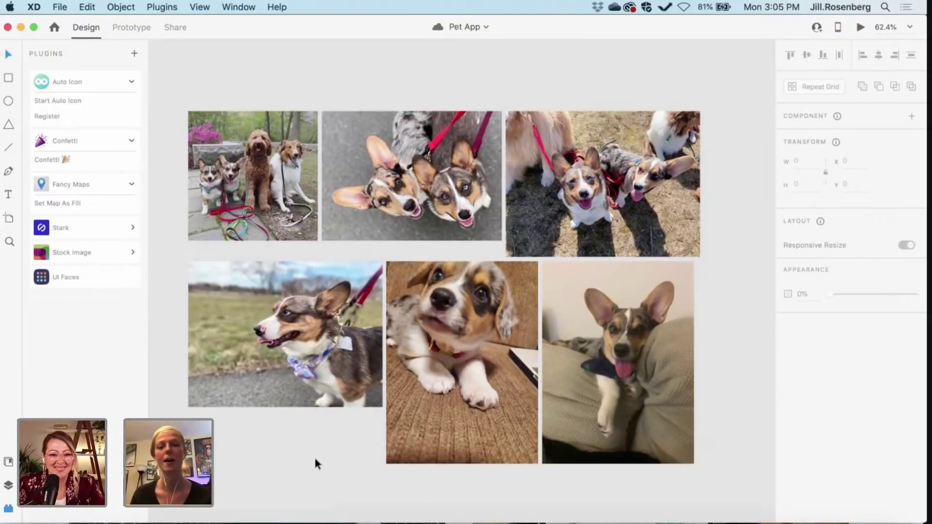
- Examine the photo of the leashed corgi in the bow tie standing by the grass up close
{"action": "scroll", "coordinate": [315, 463], "scroll_direction": "down", "scroll_amount": 3}
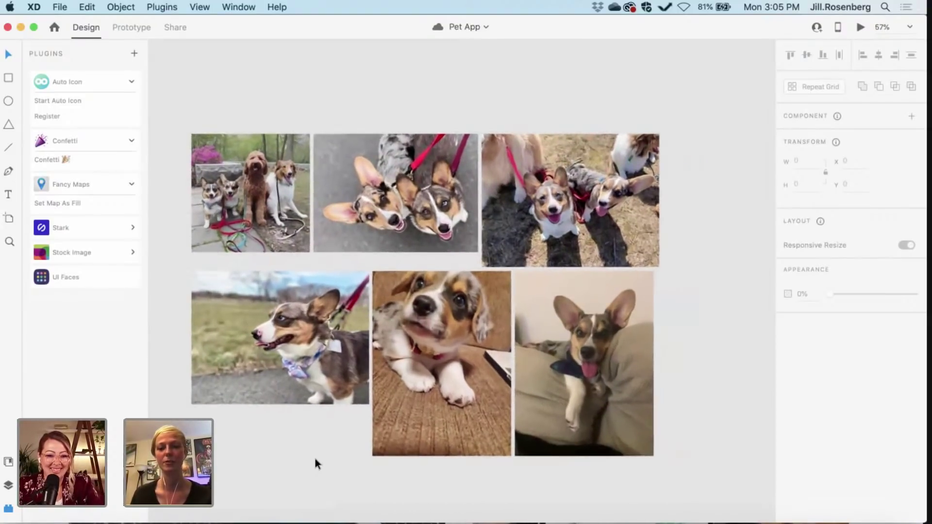
{"action": "scroll", "coordinate": [315, 460], "scroll_direction": "down", "scroll_amount": 3}
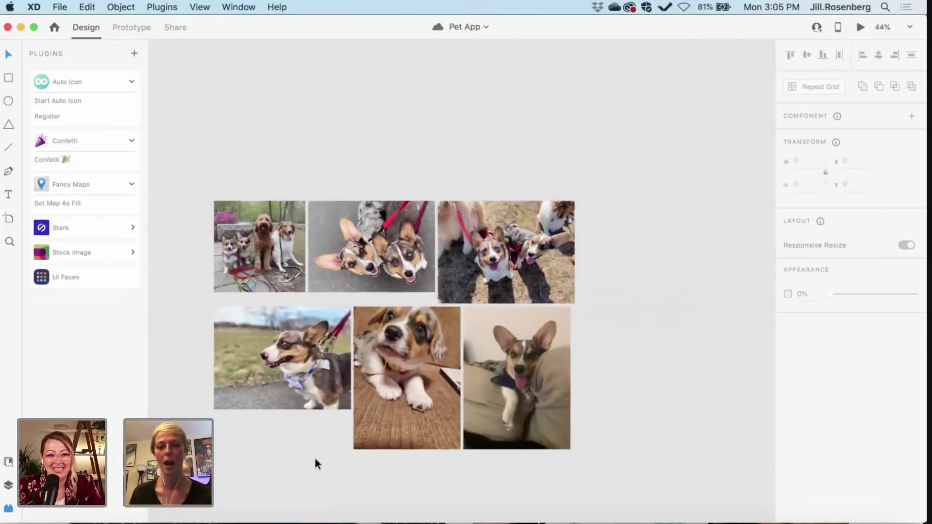
{"action": "scroll", "coordinate": [315, 464], "scroll_direction": "down", "scroll_amount": 2}
{"action": "scroll", "coordinate": [315, 464], "scroll_direction": "up", "scroll_amount": 5}
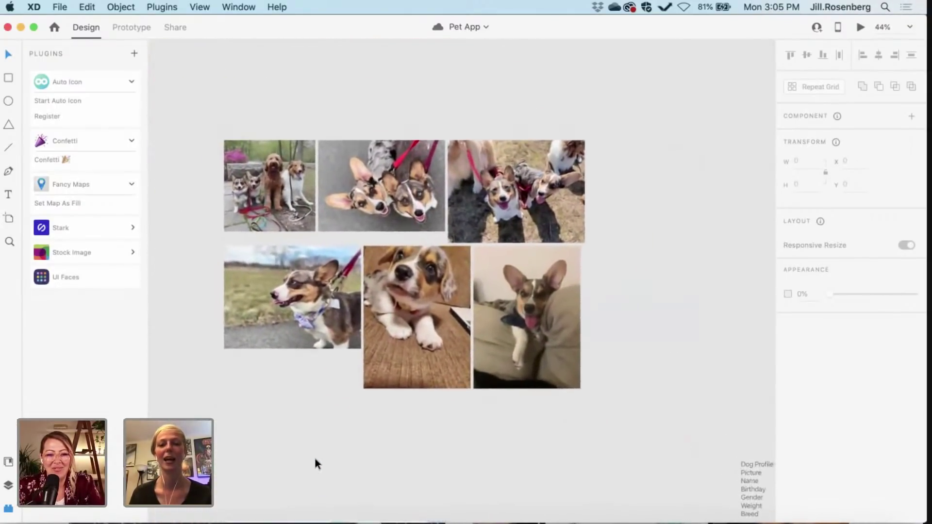
{"action": "scroll", "coordinate": [315, 459], "scroll_direction": "up", "scroll_amount": 3}
{"action": "scroll", "coordinate": [314, 459], "scroll_direction": "left", "scroll_amount": 2}
{"action": "scroll", "coordinate": [314, 459], "scroll_direction": "up", "scroll_amount": 5}
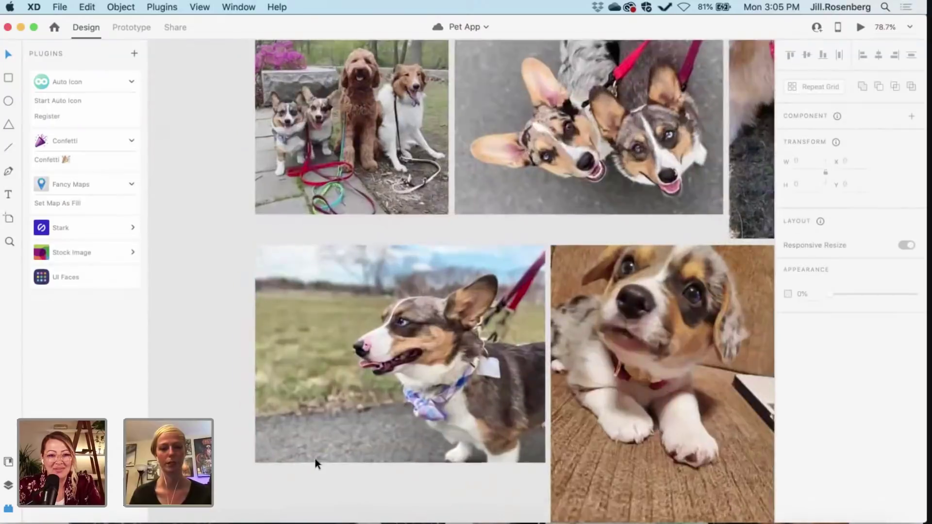
{"action": "scroll", "coordinate": [314, 457], "scroll_direction": "right", "scroll_amount": 2}
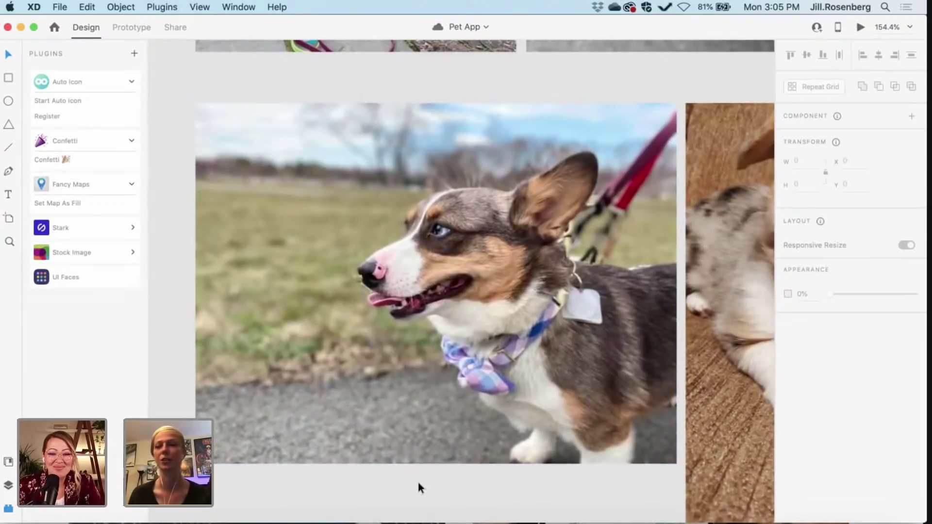
- Examine the neighbouring photo of the corgi puppy lying on the brown couch
{"action": "scroll", "coordinate": [417, 479], "scroll_direction": "down", "scroll_amount": 1}
{"action": "scroll", "coordinate": [417, 479], "scroll_direction": "right", "scroll_amount": 10}
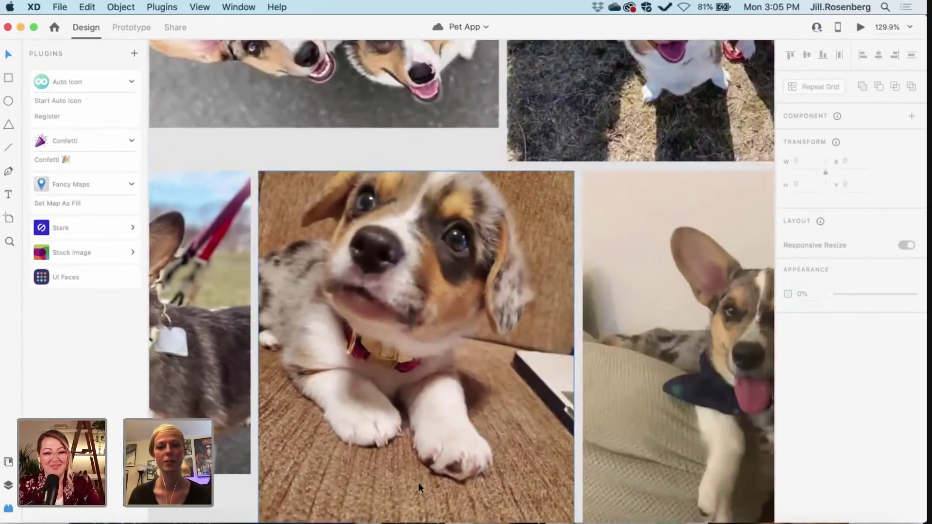
{"action": "scroll", "coordinate": [357, 313], "scroll_direction": "up", "scroll_amount": 1}
{"action": "scroll", "coordinate": [406, 300], "scroll_direction": "down", "scroll_amount": 3}
{"action": "scroll", "coordinate": [406, 300], "scroll_direction": "left", "scroll_amount": 1}
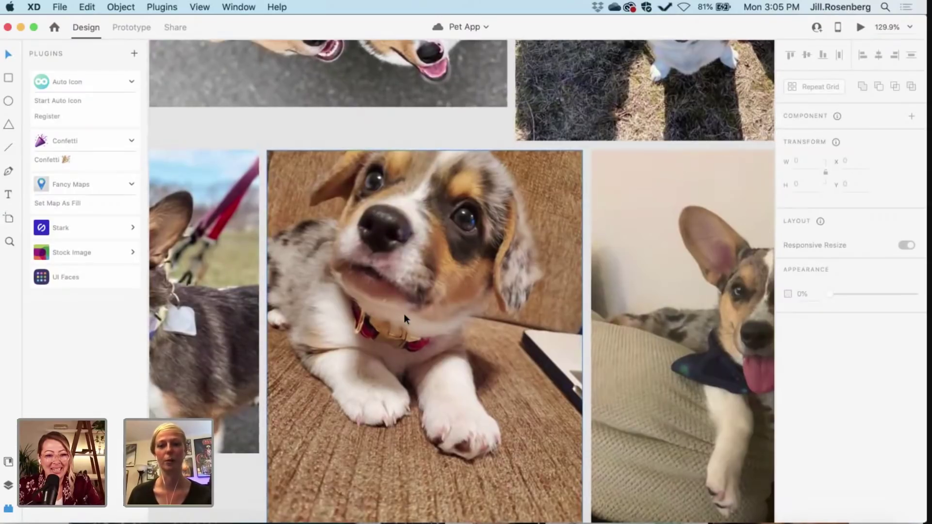
- Examine the photo of the corgi in the dark bandana lying between the couch cushions up close
{"action": "scroll", "coordinate": [404, 313], "scroll_direction": "right", "scroll_amount": 10}
{"action": "scroll", "coordinate": [404, 314], "scroll_direction": "down", "scroll_amount": 2}
{"action": "scroll", "coordinate": [404, 313], "scroll_direction": "up", "scroll_amount": 3}
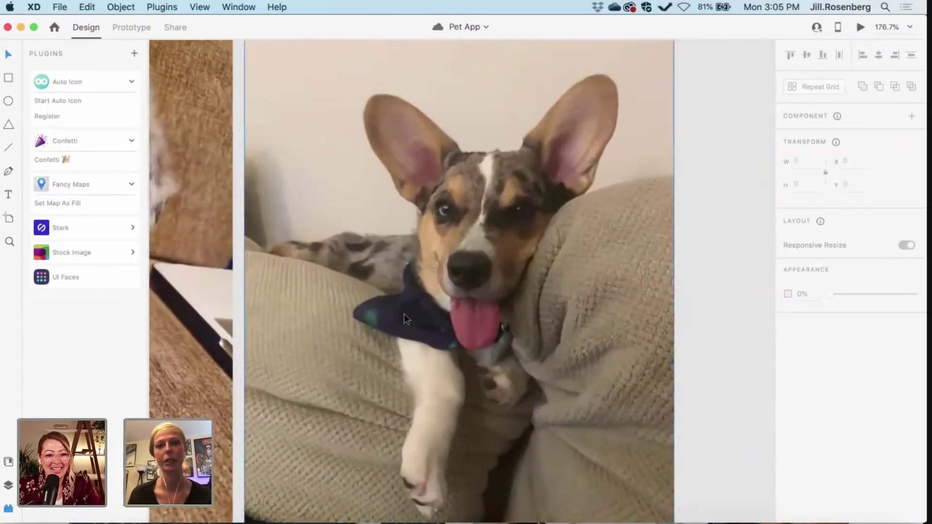
{"action": "scroll", "coordinate": [403, 313], "scroll_direction": "down", "scroll_amount": 1}
{"action": "scroll", "coordinate": [702, 311], "scroll_direction": "left", "scroll_amount": 3}
{"action": "scroll", "coordinate": [703, 311], "scroll_direction": "up", "scroll_amount": 1}
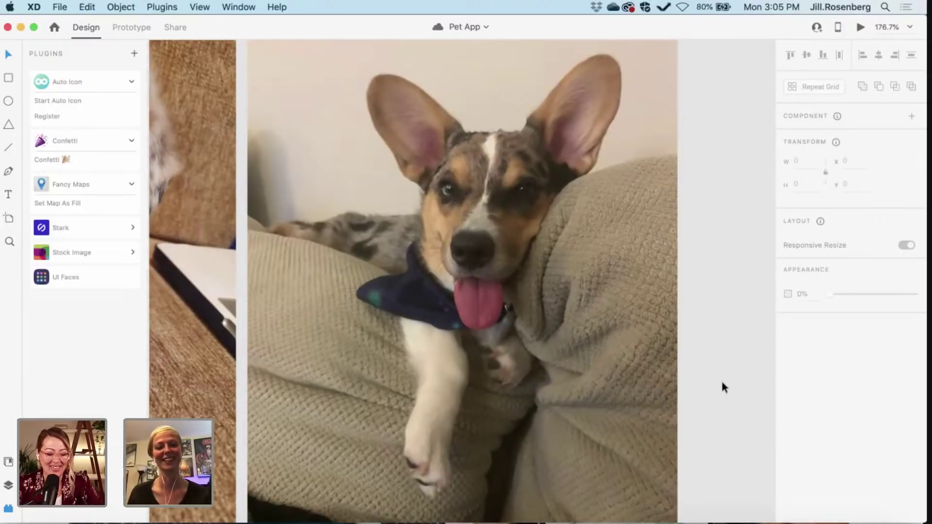
- View the bandana corgi photo side by side with the complete puppy photo next to it
{"action": "scroll", "coordinate": [721, 382], "scroll_direction": "down", "scroll_amount": 3}
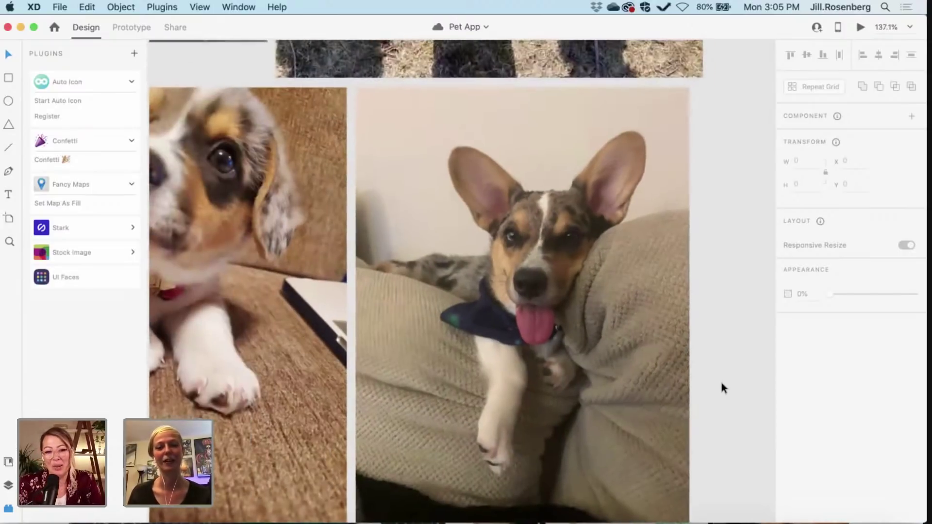
{"action": "scroll", "coordinate": [721, 389], "scroll_direction": "down", "scroll_amount": 1}
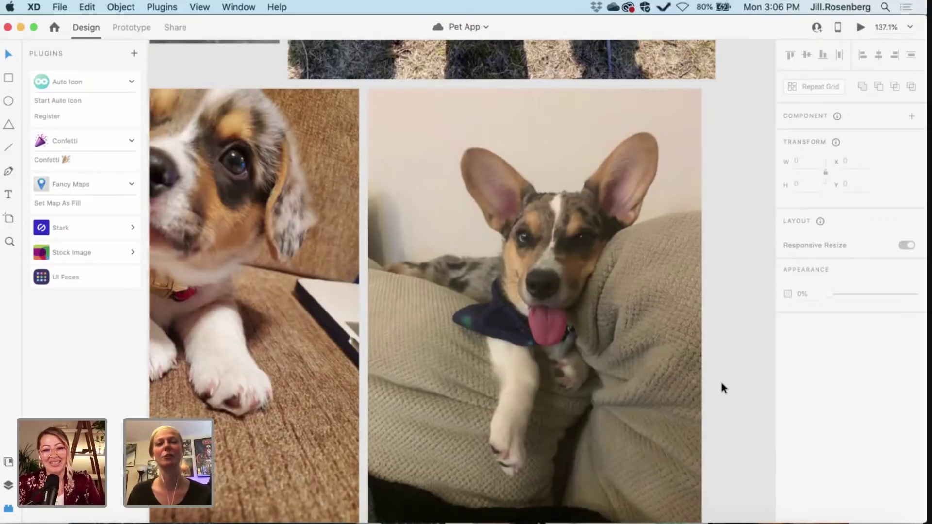
{"action": "scroll", "coordinate": [721, 384], "scroll_direction": "right", "scroll_amount": 1}
{"action": "scroll", "coordinate": [721, 384], "scroll_direction": "down", "scroll_amount": 1}
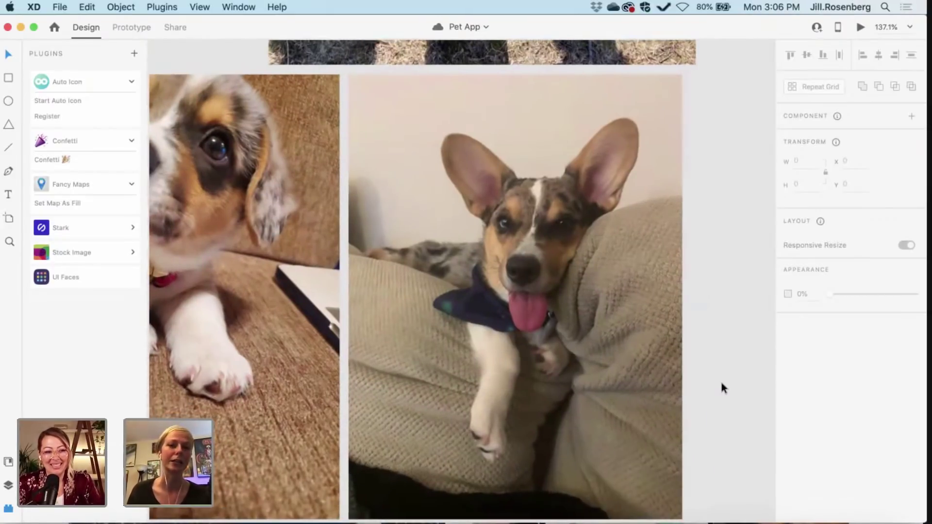
{"action": "scroll", "coordinate": [721, 383], "scroll_direction": "left", "scroll_amount": 1}
{"action": "scroll", "coordinate": [721, 384], "scroll_direction": "down", "scroll_amount": 1}
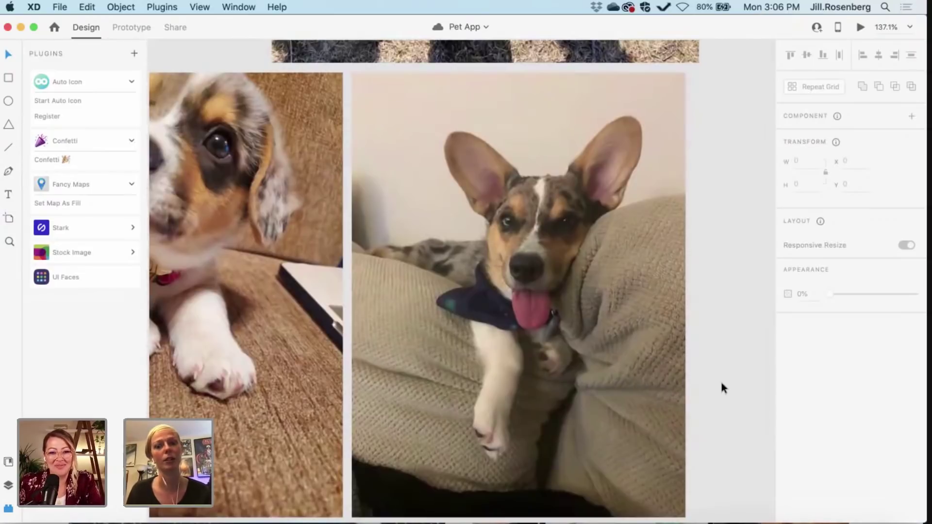
{"action": "scroll", "coordinate": [721, 387], "scroll_direction": "up", "scroll_amount": 2}
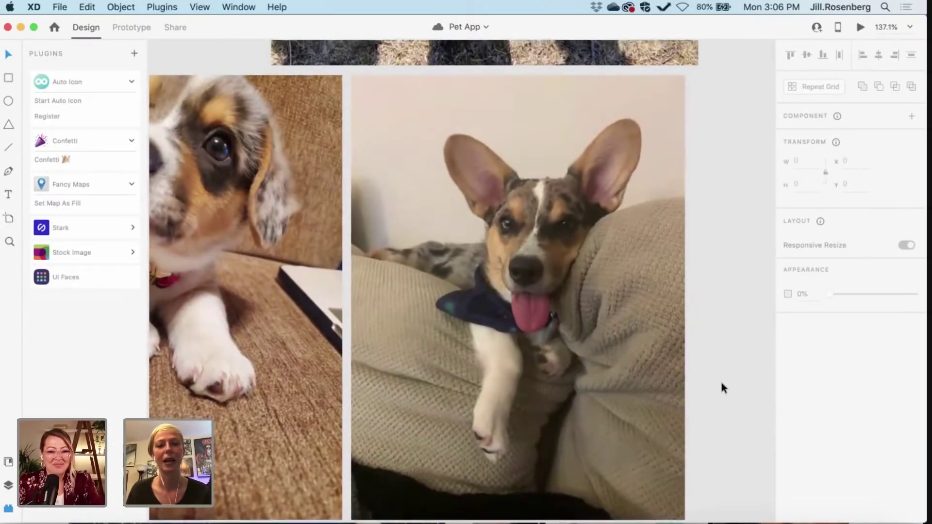
{"action": "scroll", "coordinate": [721, 383], "scroll_direction": "down", "scroll_amount": 3}
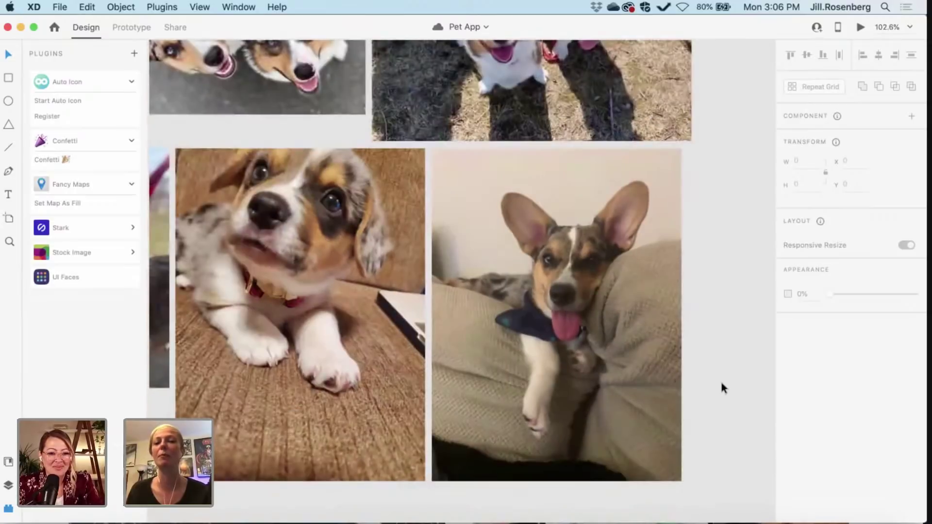
{"action": "scroll", "coordinate": [720, 380], "scroll_direction": "left", "scroll_amount": 1}
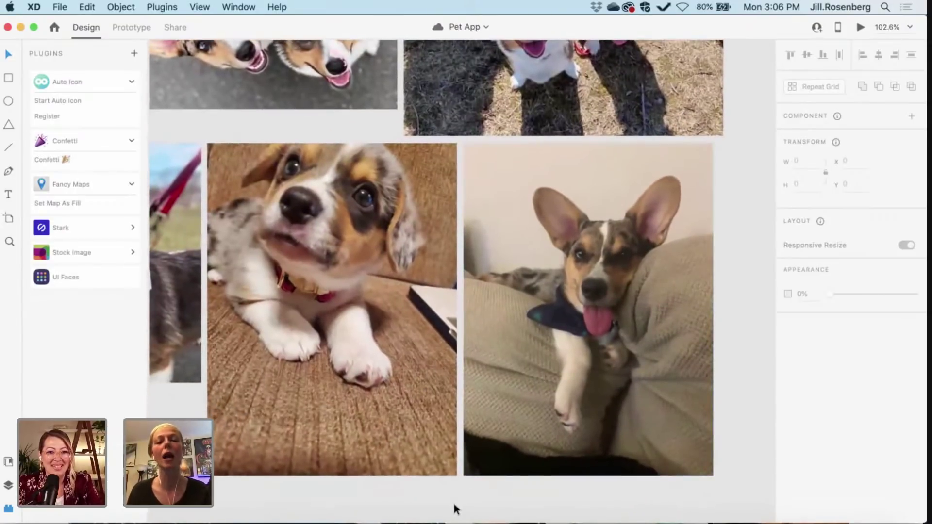
- Examine the photo of the two leashed corgis on dry grass among the larger dogs up close
{"action": "scroll", "coordinate": [454, 504], "scroll_direction": "up", "scroll_amount": 5}
{"action": "scroll", "coordinate": [453, 505], "scroll_direction": "right", "scroll_amount": 2}
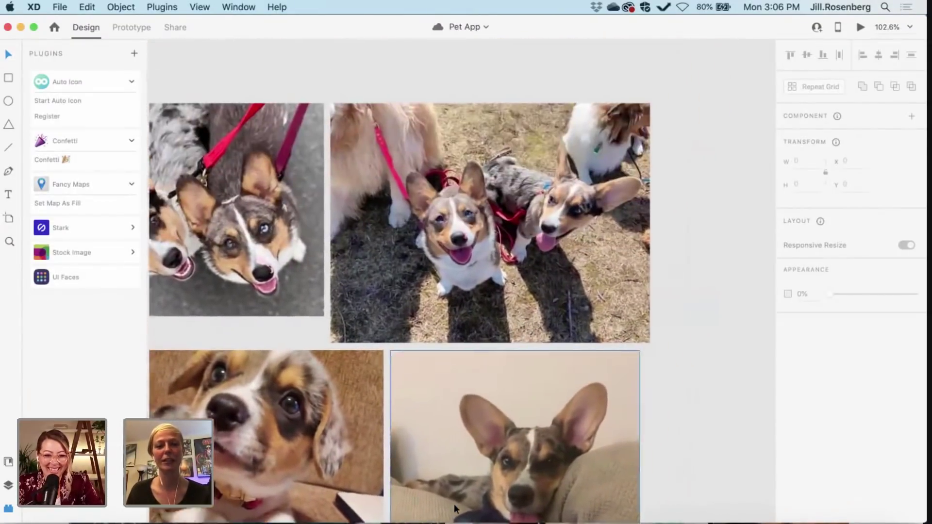
{"action": "scroll", "coordinate": [453, 503], "scroll_direction": "up", "scroll_amount": 5}
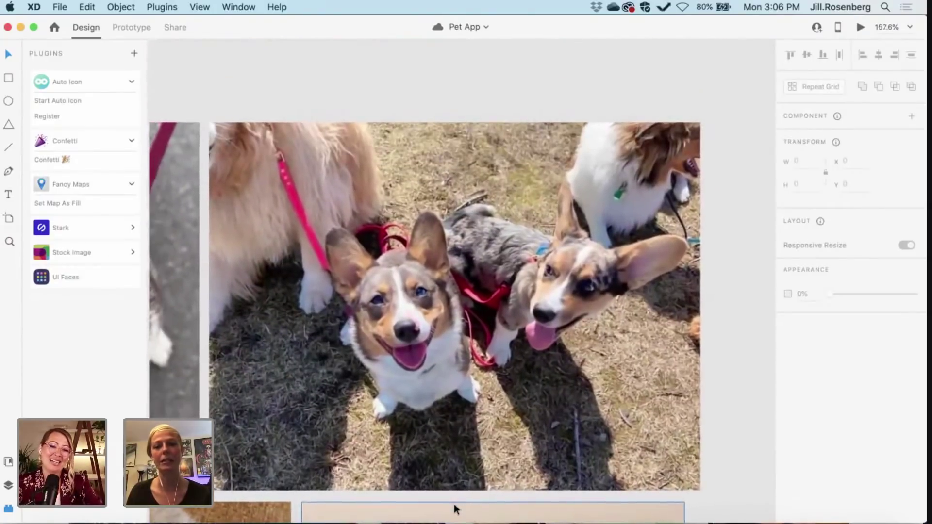
{"action": "scroll", "coordinate": [453, 504], "scroll_direction": "down", "scroll_amount": 1}
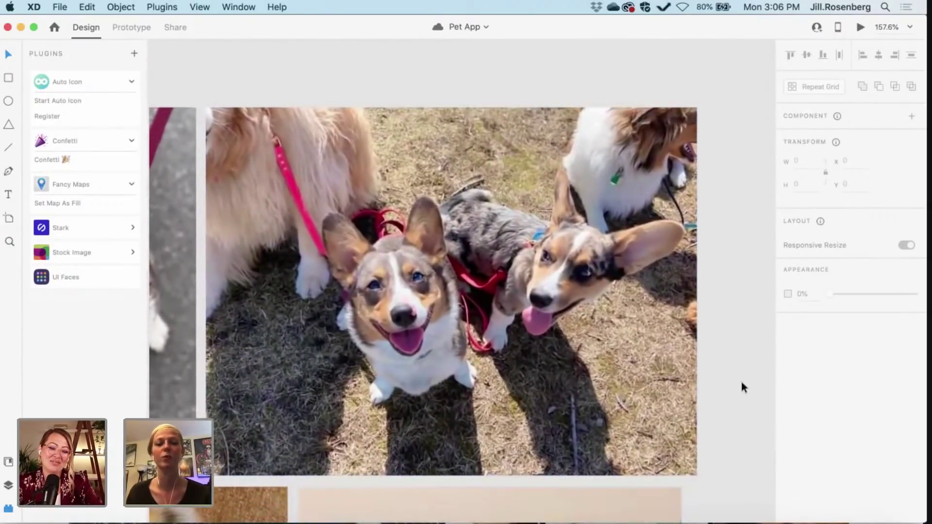
{"action": "scroll", "coordinate": [740, 383], "scroll_direction": "up", "scroll_amount": 1}
{"action": "scroll", "coordinate": [741, 383], "scroll_direction": "left", "scroll_amount": 2}
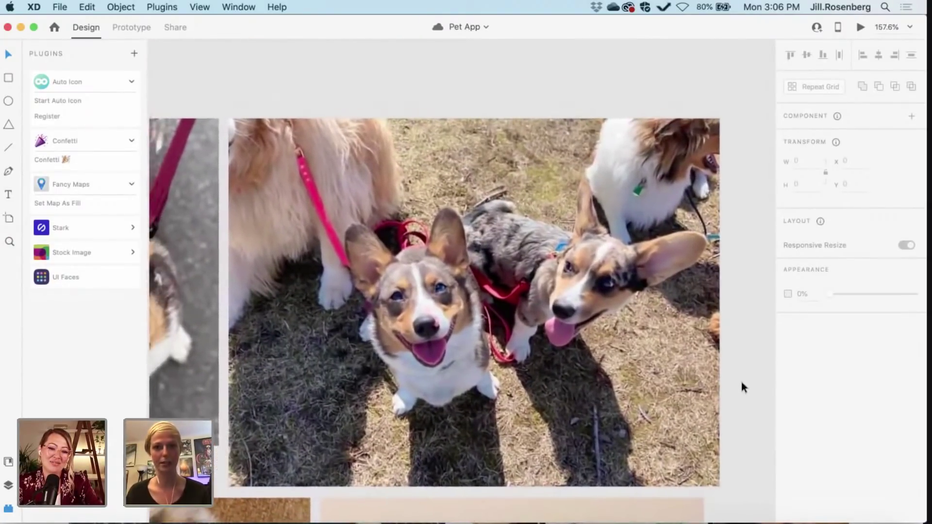
{"action": "scroll", "coordinate": [741, 382], "scroll_direction": "down", "scroll_amount": 1}
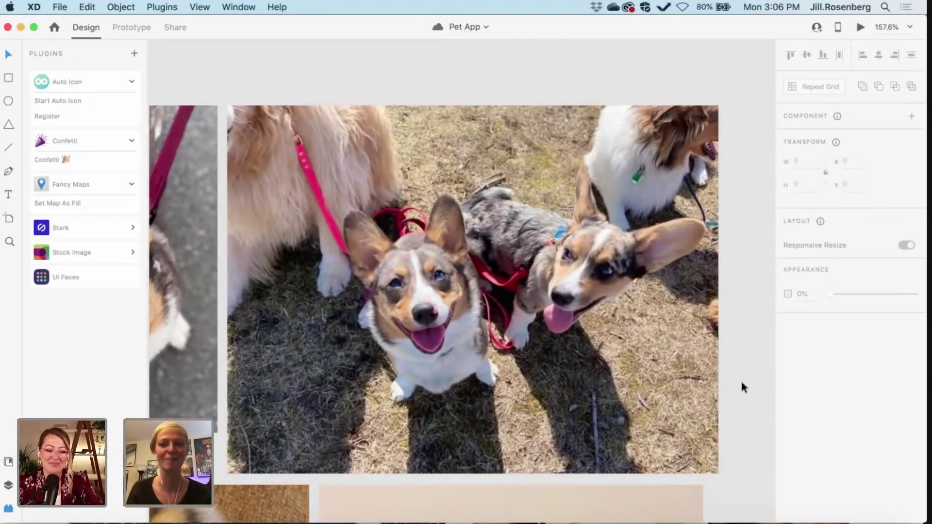
{"action": "right_click", "coordinate": [740, 379]}
{"action": "left_click", "coordinate": [737, 359]}
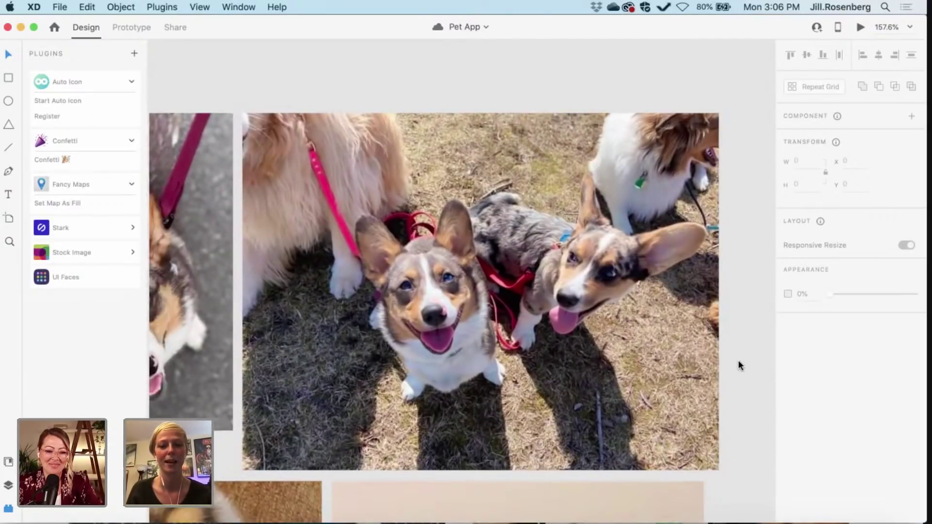
- Return to an overview of all six dog photos on the canvas
{"action": "scroll", "coordinate": [737, 360], "scroll_direction": "down", "scroll_amount": 5}
{"action": "scroll", "coordinate": [737, 359], "scroll_direction": "down", "scroll_amount": 5}
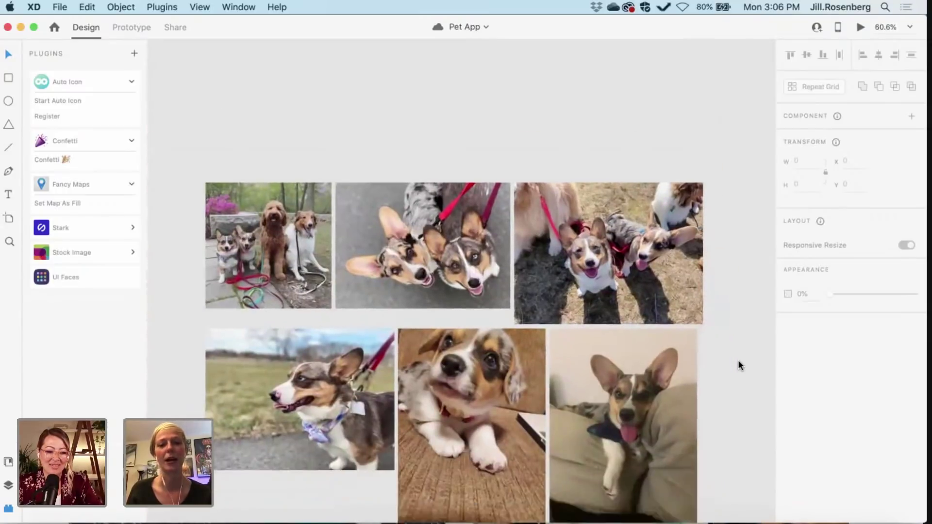
{"action": "scroll", "coordinate": [738, 363], "scroll_direction": "down", "scroll_amount": 2}
{"action": "scroll", "coordinate": [738, 364], "scroll_direction": "up", "scroll_amount": 4}
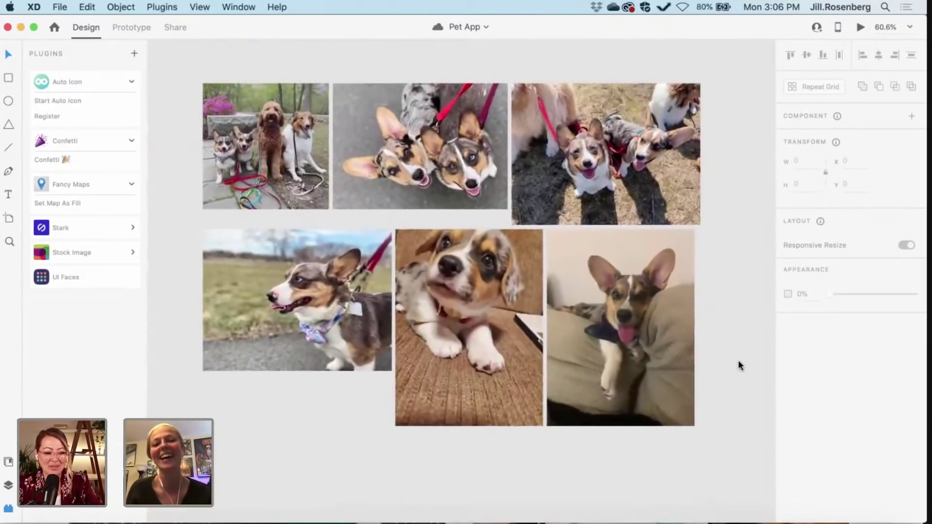
{"action": "scroll", "coordinate": [738, 364], "scroll_direction": "down", "scroll_amount": 1}
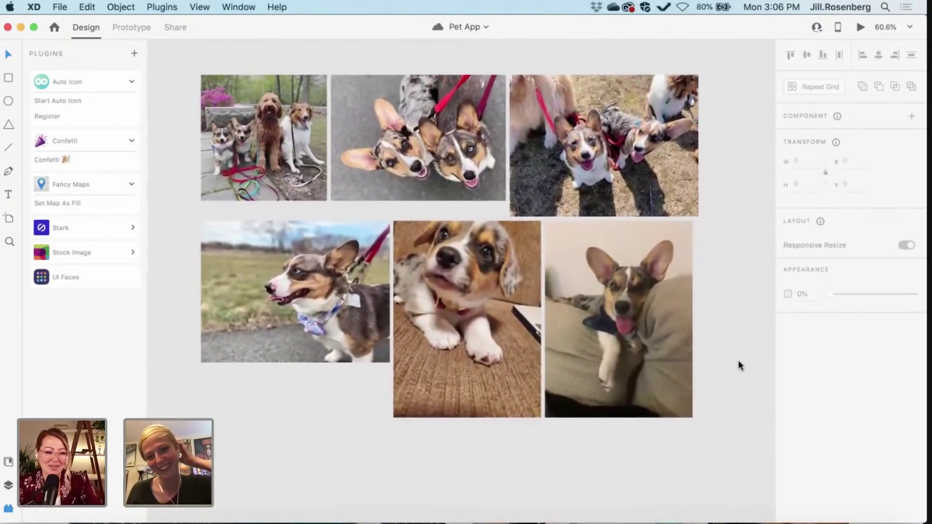
{"action": "scroll", "coordinate": [738, 364], "scroll_direction": "down", "scroll_amount": 1}
{"action": "scroll", "coordinate": [738, 364], "scroll_direction": "up", "scroll_amount": 2}
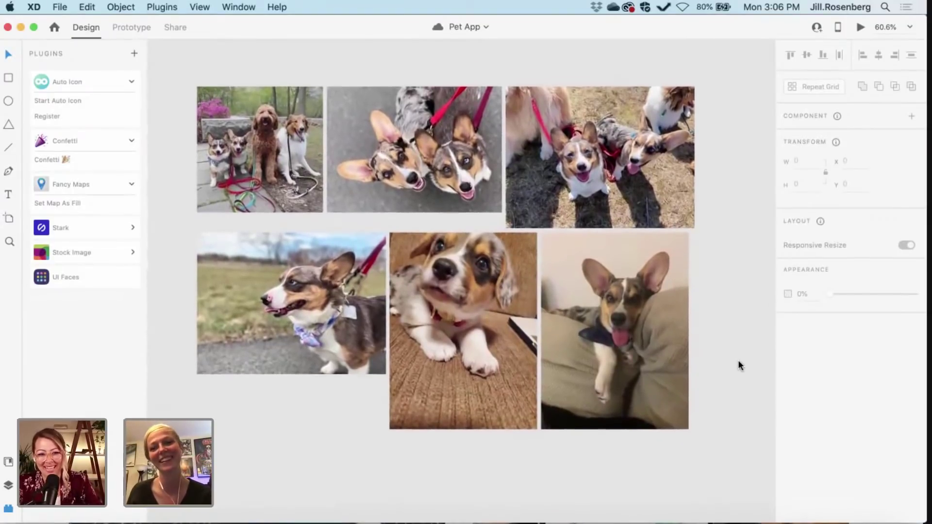
{"action": "scroll", "coordinate": [737, 359], "scroll_direction": "down", "scroll_amount": 1}
{"action": "scroll", "coordinate": [737, 360], "scroll_direction": "up", "scroll_amount": 1}
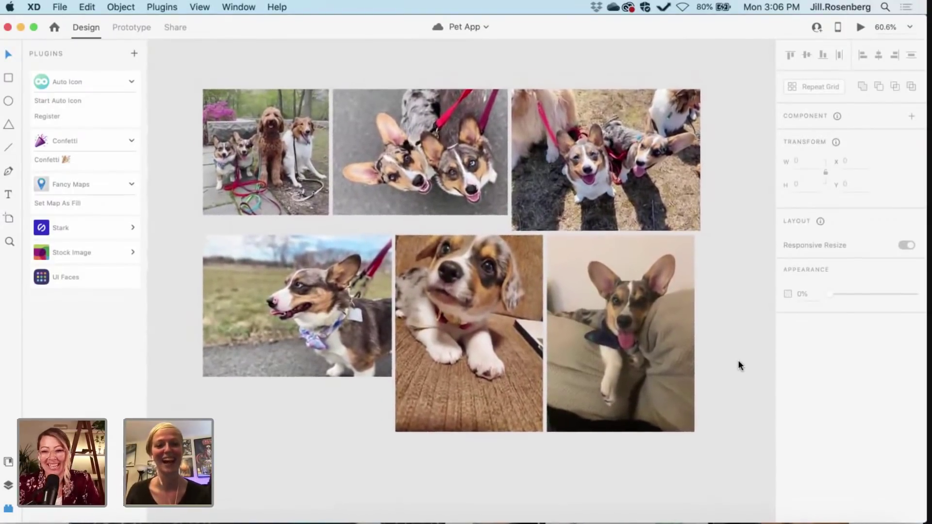
{"action": "scroll", "coordinate": [738, 360], "scroll_direction": "down", "scroll_amount": 1}
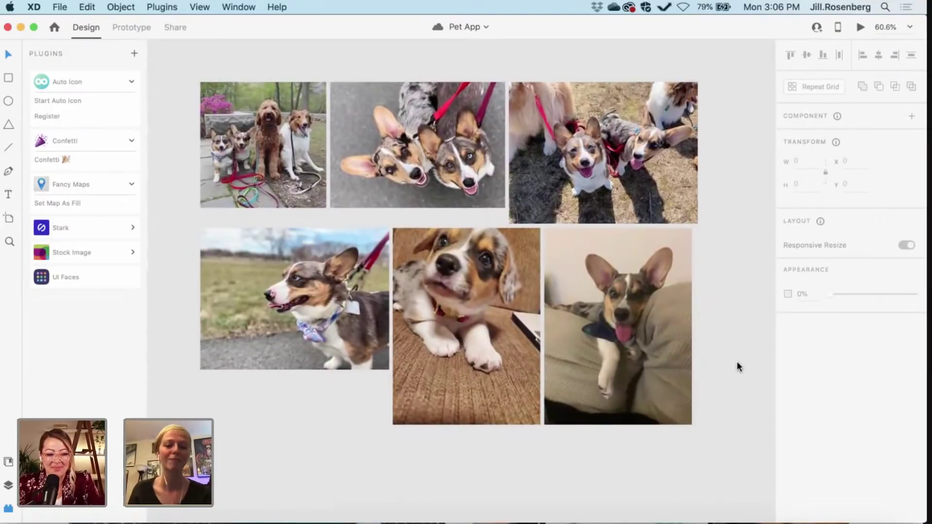
- Go to the Wag! app screenshots below the dog photos and examine the service icons and account menu
{"action": "scroll", "coordinate": [736, 361], "scroll_direction": "down", "scroll_amount": 2}
{"action": "scroll", "coordinate": [737, 361], "scroll_direction": "down", "scroll_amount": 5}
{"action": "scroll", "coordinate": [736, 361], "scroll_direction": "right", "scroll_amount": 3}
{"action": "scroll", "coordinate": [736, 361], "scroll_direction": "down", "scroll_amount": 3}
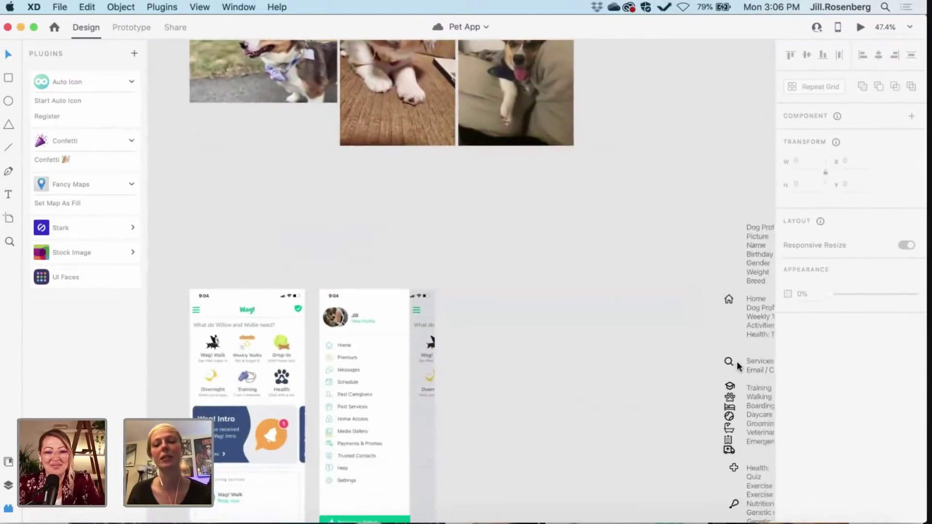
{"action": "scroll", "coordinate": [736, 361], "scroll_direction": "right", "scroll_amount": 2}
{"action": "scroll", "coordinate": [512, 444], "scroll_direction": "left", "scroll_amount": 3}
{"action": "scroll", "coordinate": [513, 444], "scroll_direction": "up", "scroll_amount": 3}
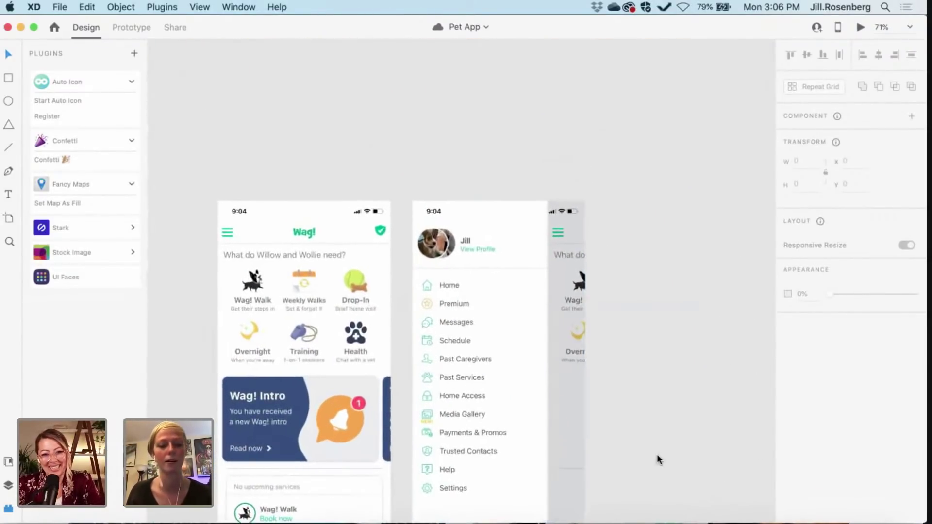
{"action": "scroll", "coordinate": [657, 455], "scroll_direction": "down", "scroll_amount": 1}
{"action": "scroll", "coordinate": [657, 455], "scroll_direction": "left", "scroll_amount": 1}
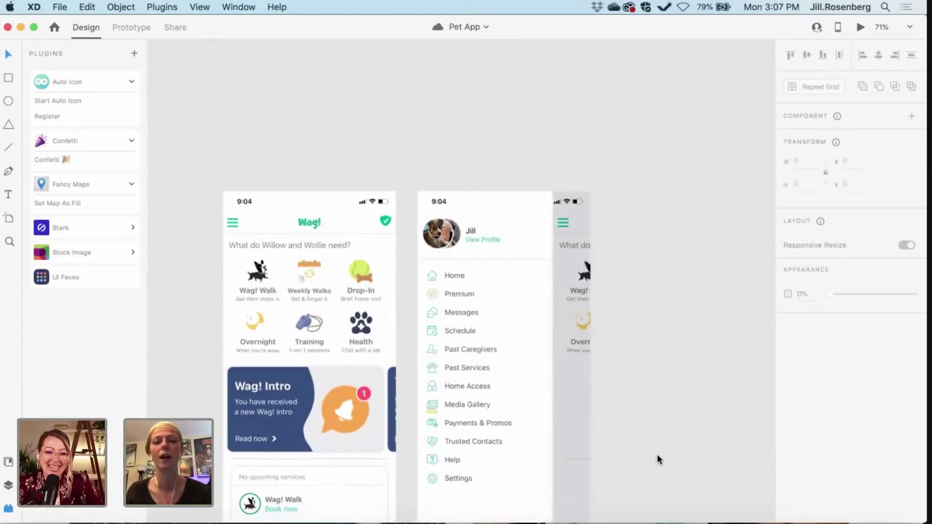
{"action": "scroll", "coordinate": [657, 456], "scroll_direction": "up", "scroll_amount": 1}
{"action": "scroll", "coordinate": [657, 456], "scroll_direction": "right", "scroll_amount": 1}
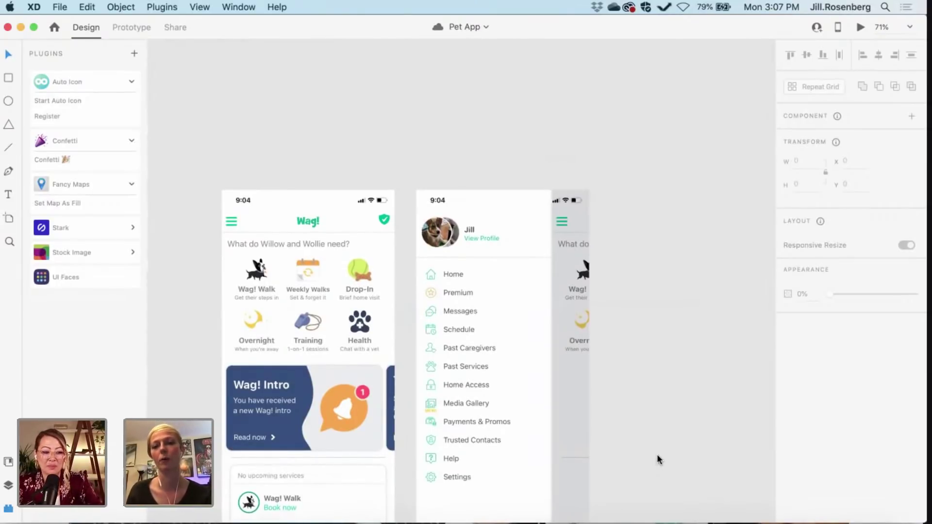
- Look over the full height of the Wag! home and menu screens, down to Book now and Become a Walker
{"action": "scroll", "coordinate": [664, 455], "scroll_direction": "down", "scroll_amount": 3}
{"action": "scroll", "coordinate": [665, 455], "scroll_direction": "right", "scroll_amount": 1}
{"action": "scroll", "coordinate": [671, 453], "scroll_direction": "down", "scroll_amount": 2}
{"action": "scroll", "coordinate": [671, 454], "scroll_direction": "left", "scroll_amount": 1}
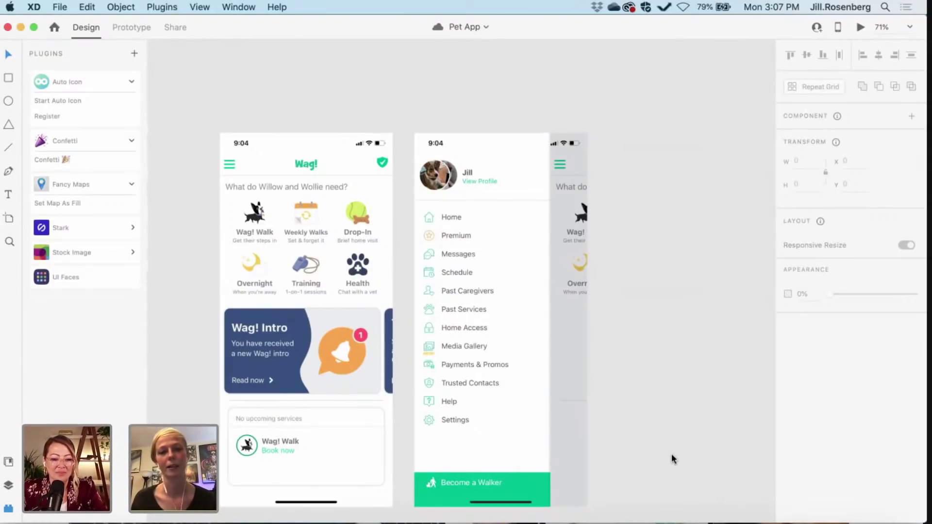
{"action": "scroll", "coordinate": [672, 454], "scroll_direction": "down", "scroll_amount": 2}
{"action": "scroll", "coordinate": [672, 454], "scroll_direction": "up", "scroll_amount": 2}
{"action": "scroll", "coordinate": [672, 455], "scroll_direction": "left", "scroll_amount": 1}
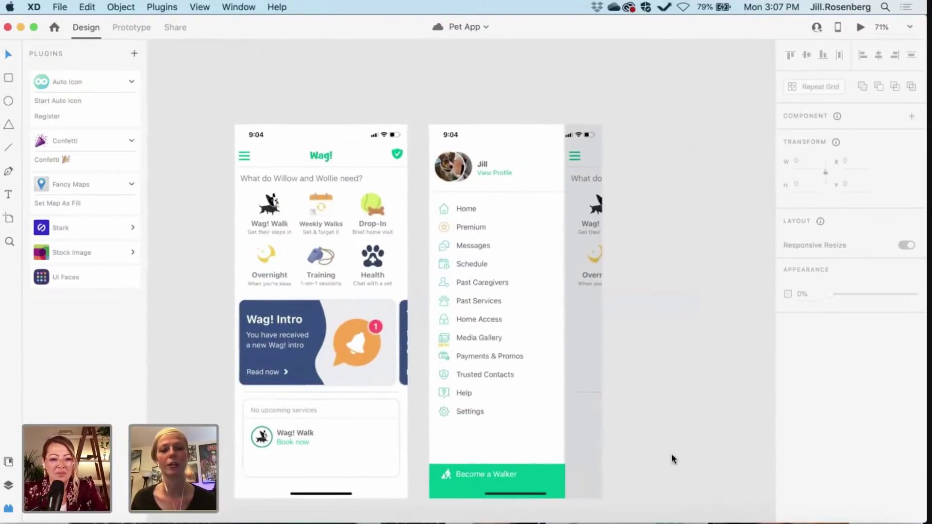
{"action": "scroll", "coordinate": [670, 451], "scroll_direction": "down", "scroll_amount": 2}
{"action": "scroll", "coordinate": [671, 451], "scroll_direction": "left", "scroll_amount": 1}
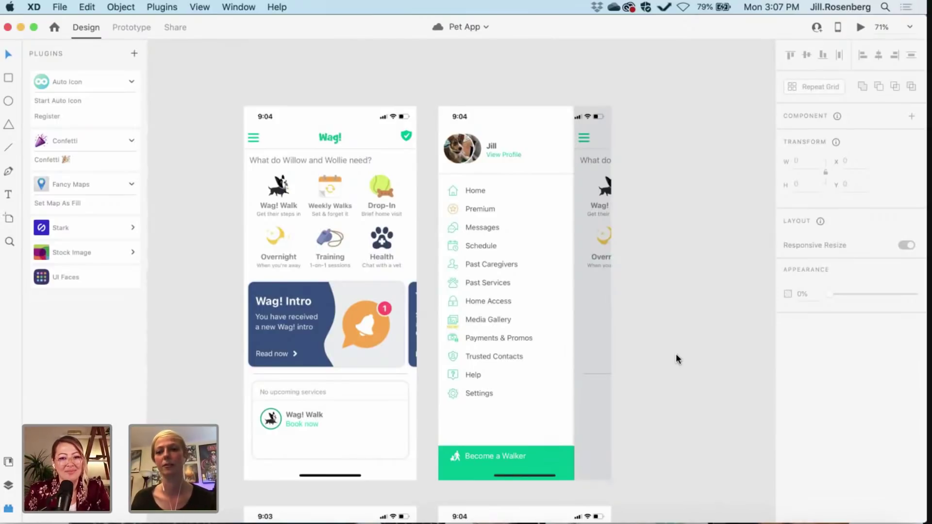
- Examine the Rover screens Select a Service and More below the Wag! screenshots
{"action": "scroll", "coordinate": [676, 356], "scroll_direction": "down", "scroll_amount": 15}
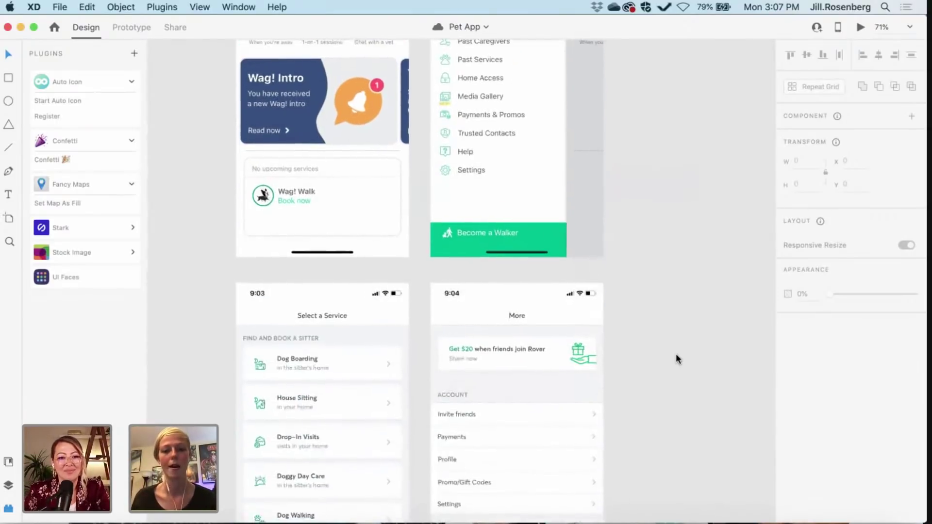
{"action": "scroll", "coordinate": [676, 359], "scroll_direction": "up", "scroll_amount": 2}
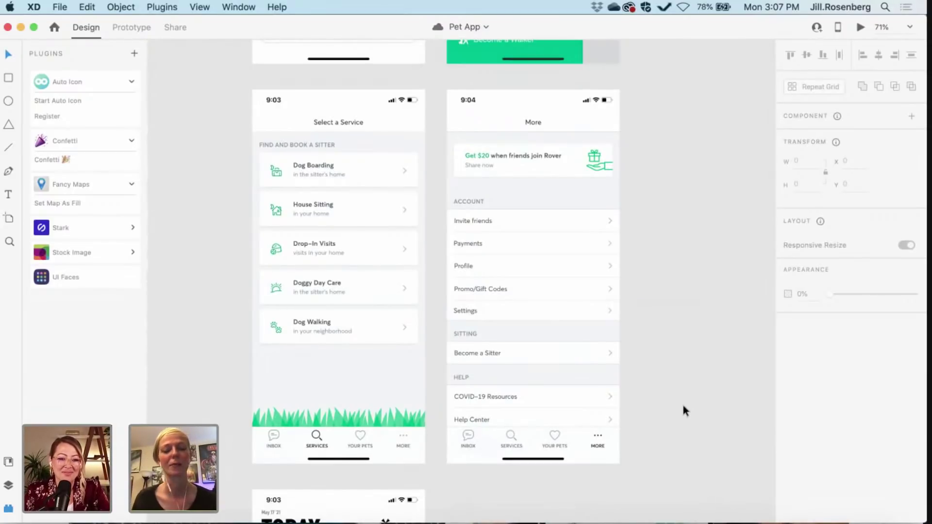
{"action": "scroll", "coordinate": [670, 439], "scroll_direction": "down", "scroll_amount": 5}
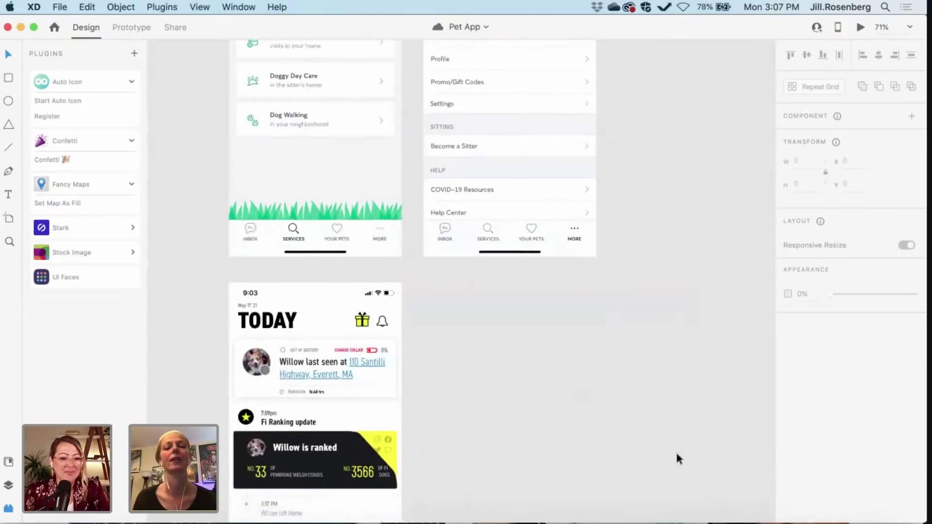
{"action": "scroll", "coordinate": [676, 455], "scroll_direction": "down", "scroll_amount": 1}
{"action": "scroll", "coordinate": [678, 458], "scroll_direction": "down", "scroll_amount": 1}
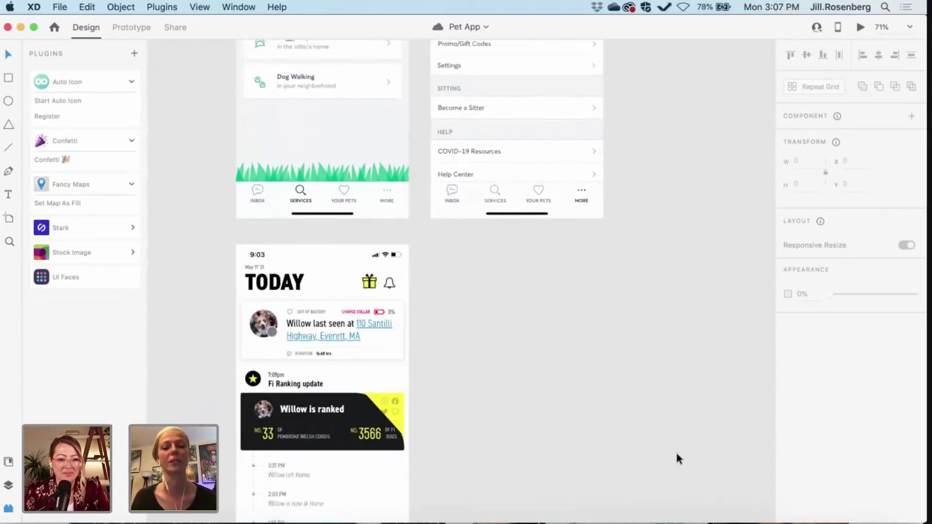
{"action": "scroll", "coordinate": [678, 458], "scroll_direction": "up", "scroll_amount": 5}
{"action": "scroll", "coordinate": [677, 458], "scroll_direction": "up", "scroll_amount": 1}
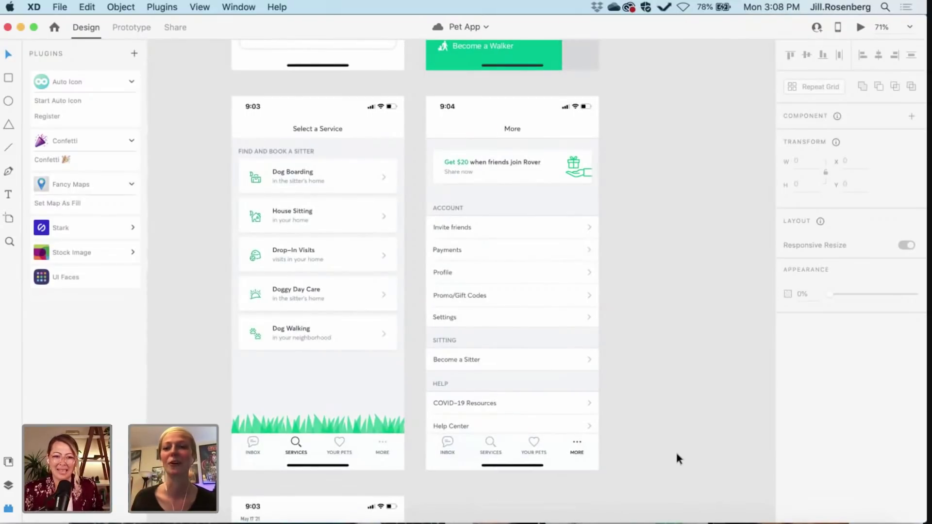
- Bring the complete Fi app Today screen below the Rover screenshots into view and examine it
{"action": "scroll", "coordinate": [677, 456], "scroll_direction": "down", "scroll_amount": 10}
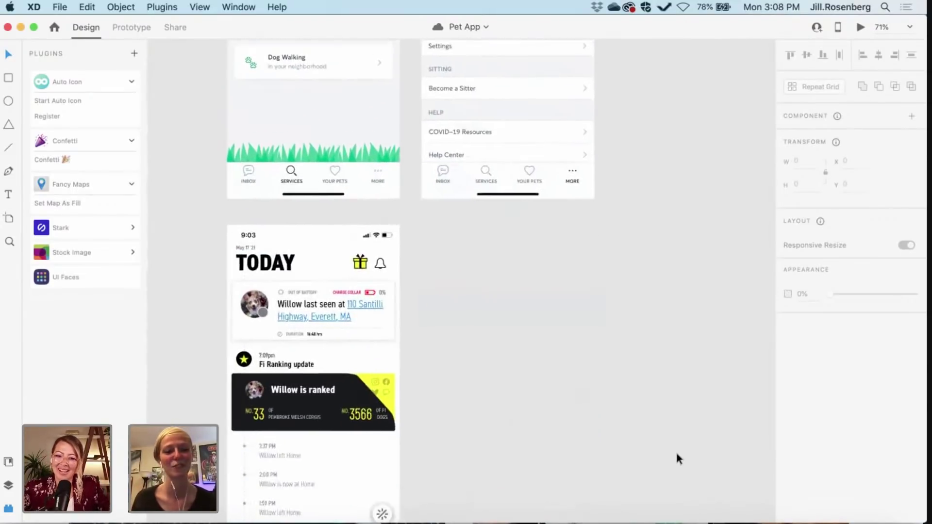
{"action": "scroll", "coordinate": [678, 458], "scroll_direction": "down", "scroll_amount": 3}
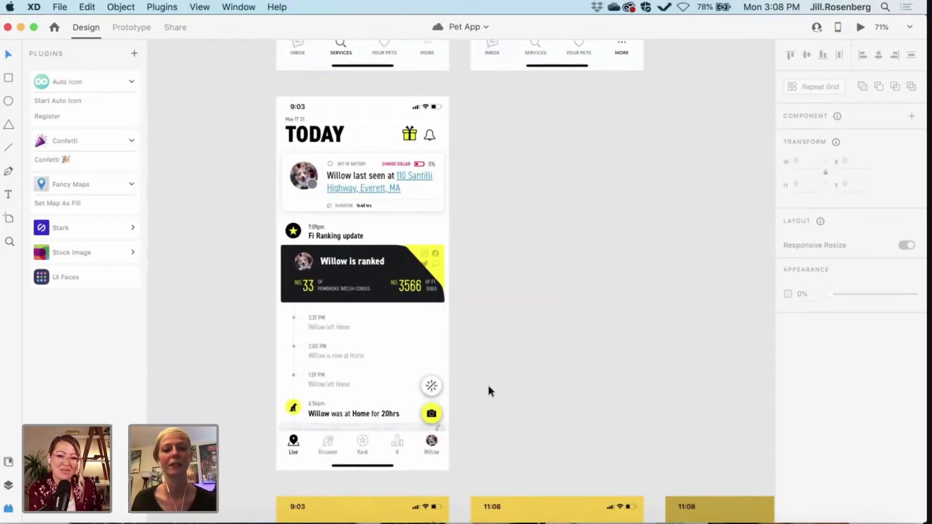
- Examine the Fi Today screen up close, from the last-seen card and ranking banner to the activity timeline
{"action": "scroll", "coordinate": [485, 386], "scroll_direction": "left", "scroll_amount": 2}
{"action": "scroll", "coordinate": [524, 381], "scroll_direction": "up", "scroll_amount": 3}
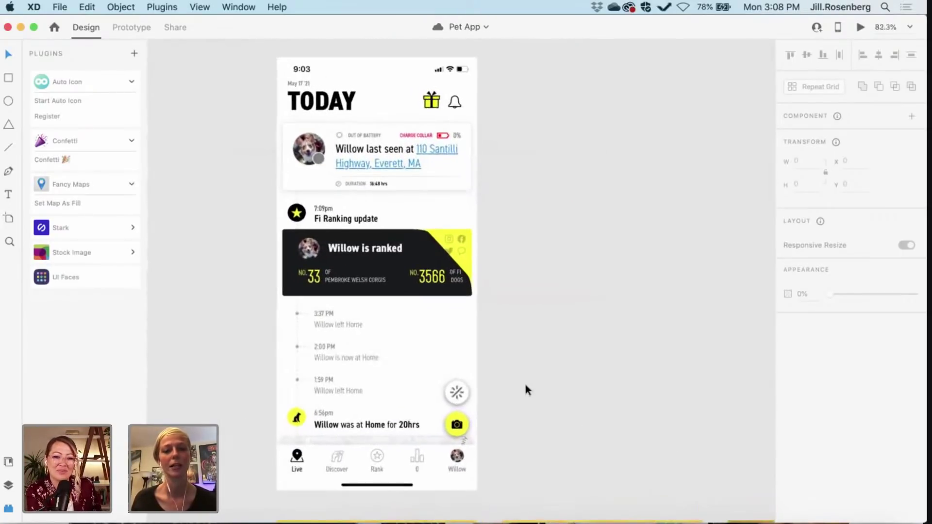
{"action": "scroll", "coordinate": [526, 386], "scroll_direction": "down", "scroll_amount": 1}
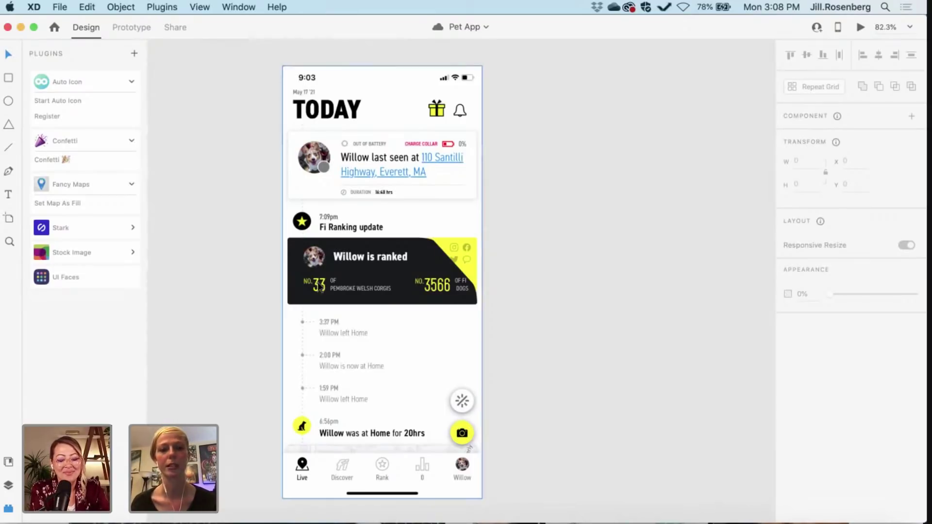
{"action": "scroll", "coordinate": [265, 294], "scroll_direction": "up", "scroll_amount": 2}
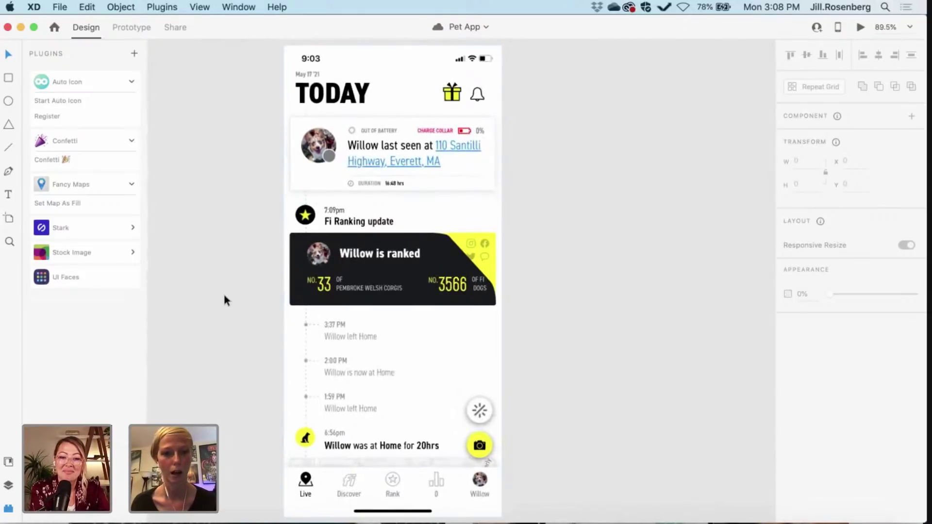
{"action": "scroll", "coordinate": [224, 296], "scroll_direction": "up", "scroll_amount": 3}
{"action": "scroll", "coordinate": [224, 296], "scroll_direction": "right", "scroll_amount": 2}
{"action": "scroll", "coordinate": [224, 296], "scroll_direction": "down", "scroll_amount": 2}
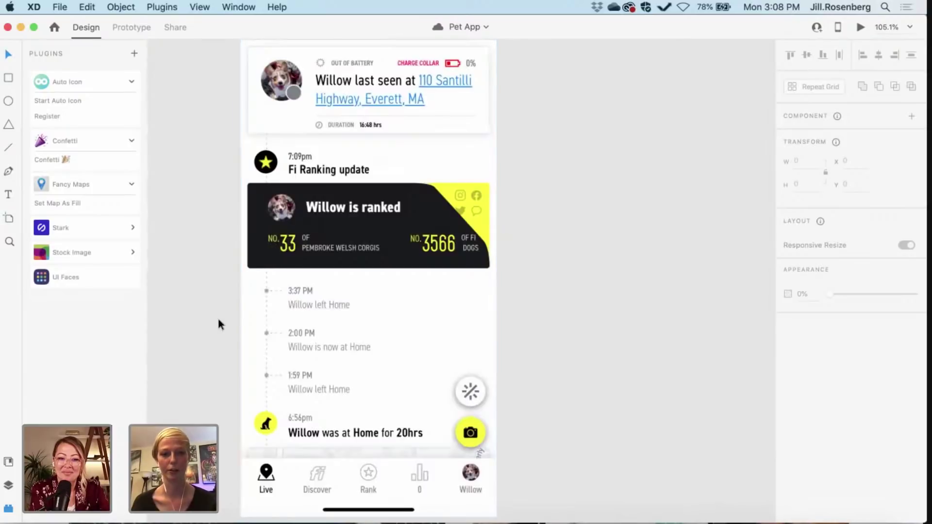
{"action": "scroll", "coordinate": [218, 322], "scroll_direction": "left", "scroll_amount": 2}
{"action": "scroll", "coordinate": [218, 321], "scroll_direction": "up", "scroll_amount": 1}
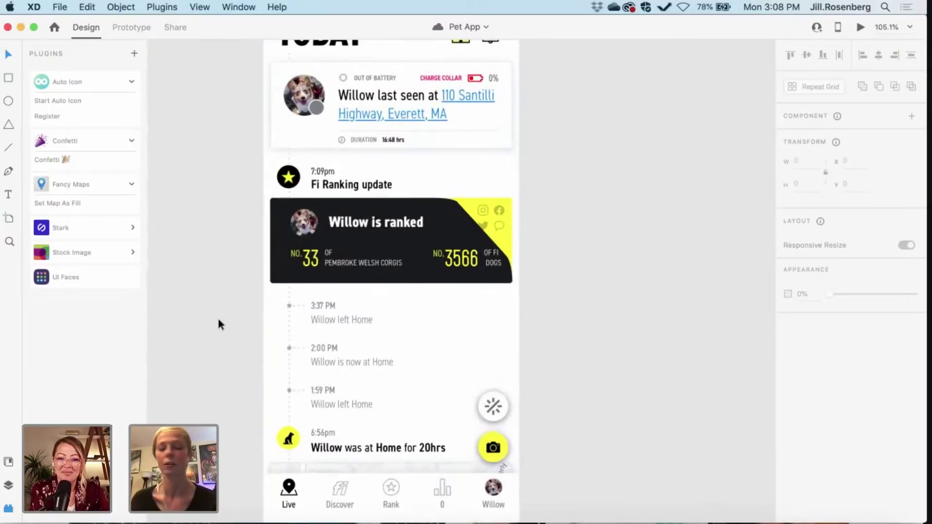
{"action": "scroll", "coordinate": [217, 316], "scroll_direction": "down", "scroll_amount": 2}
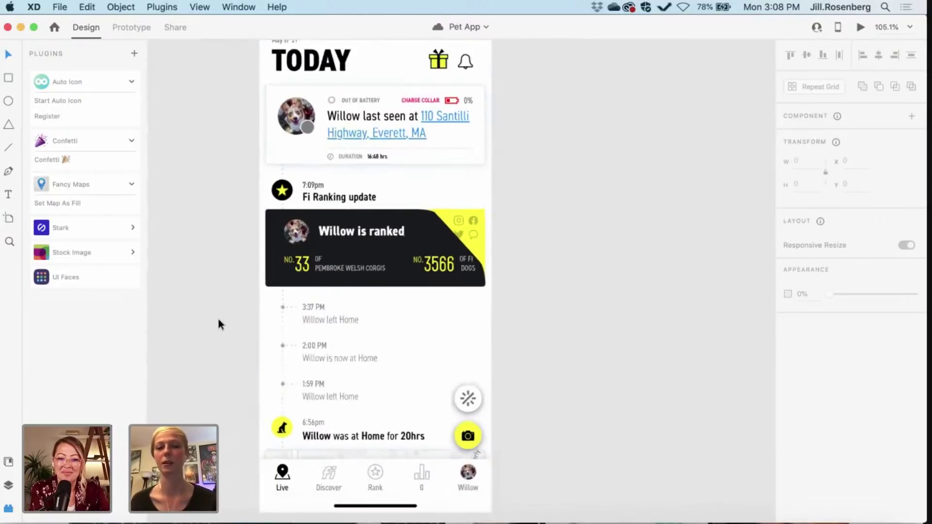
{"action": "scroll", "coordinate": [217, 316], "scroll_direction": "up", "scroll_amount": 1}
{"action": "scroll", "coordinate": [218, 322], "scroll_direction": "down", "scroll_amount": 1}
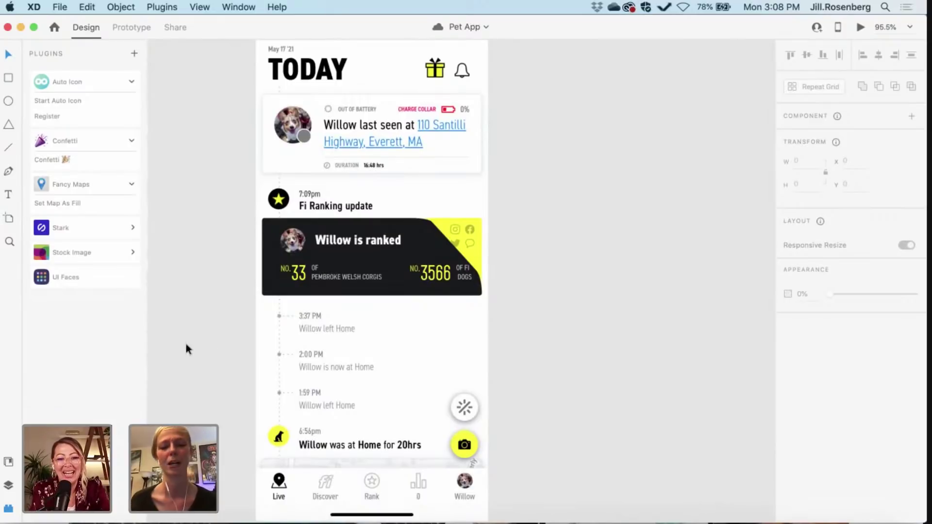
- Go to the Furbo screenshots below the Fi screen and examine the home screen and the Pet Profile form
{"action": "scroll", "coordinate": [542, 286], "scroll_direction": "down", "scroll_amount": 4}
{"action": "scroll", "coordinate": [543, 285], "scroll_direction": "right", "scroll_amount": 3}
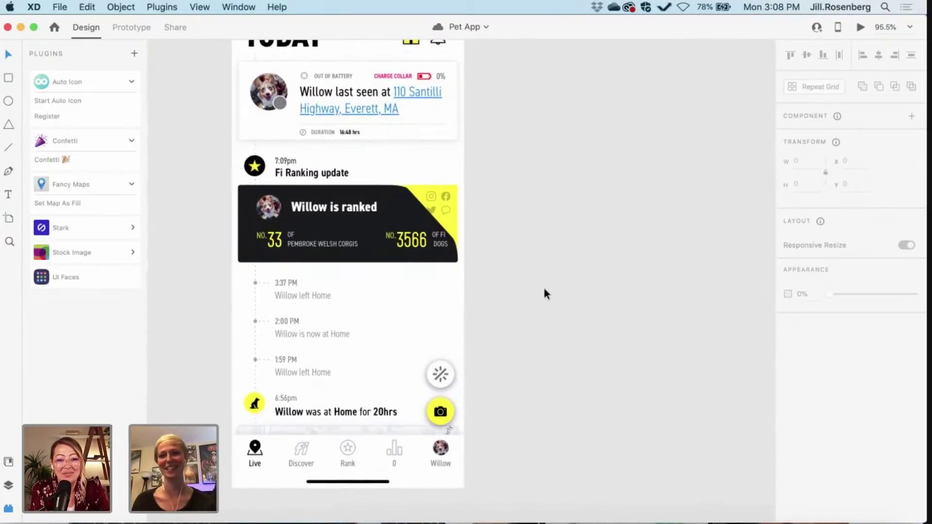
{"action": "scroll", "coordinate": [544, 290], "scroll_direction": "down", "scroll_amount": 3}
{"action": "scroll", "coordinate": [544, 290], "scroll_direction": "down", "scroll_amount": 5}
{"action": "scroll", "coordinate": [544, 290], "scroll_direction": "right", "scroll_amount": 1}
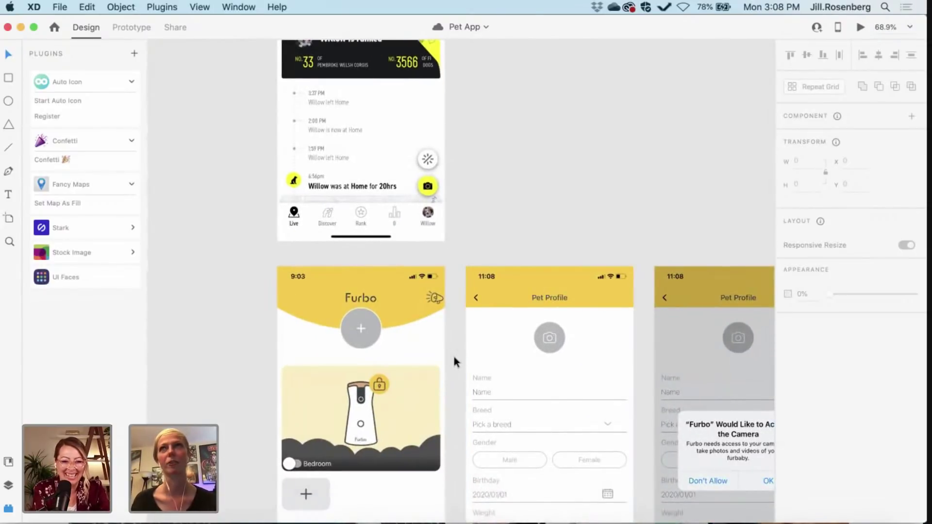
{"action": "scroll", "coordinate": [453, 356], "scroll_direction": "down", "scroll_amount": 2}
{"action": "scroll", "coordinate": [453, 356], "scroll_direction": "right", "scroll_amount": 1}
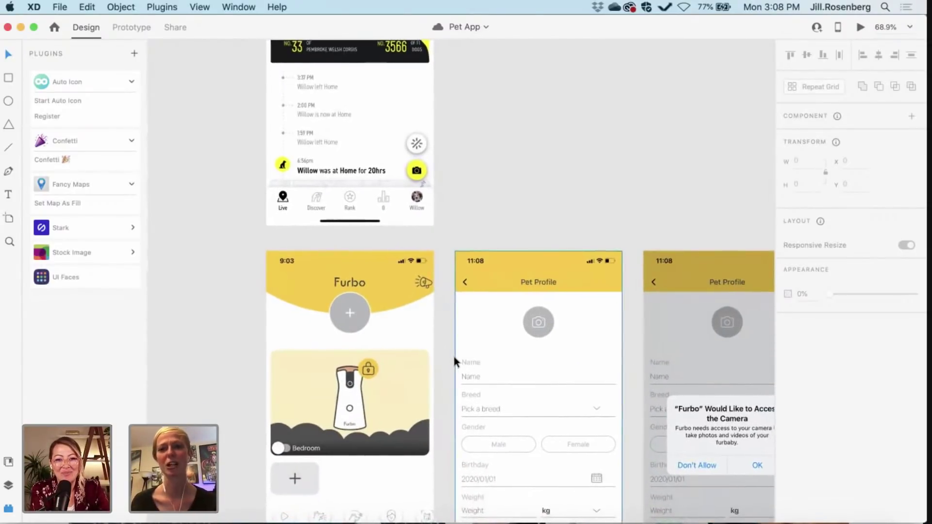
{"action": "scroll", "coordinate": [453, 357], "scroll_direction": "down", "scroll_amount": 5}
{"action": "scroll", "coordinate": [453, 357], "scroll_direction": "right", "scroll_amount": 3}
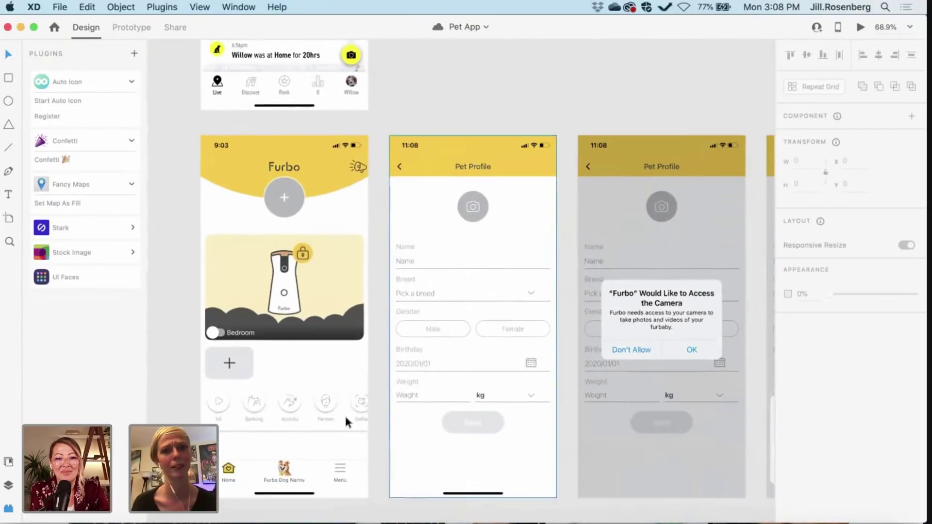
{"action": "scroll", "coordinate": [325, 415], "scroll_direction": "down", "scroll_amount": 1}
{"action": "scroll", "coordinate": [325, 414], "scroll_direction": "left", "scroll_amount": 1}
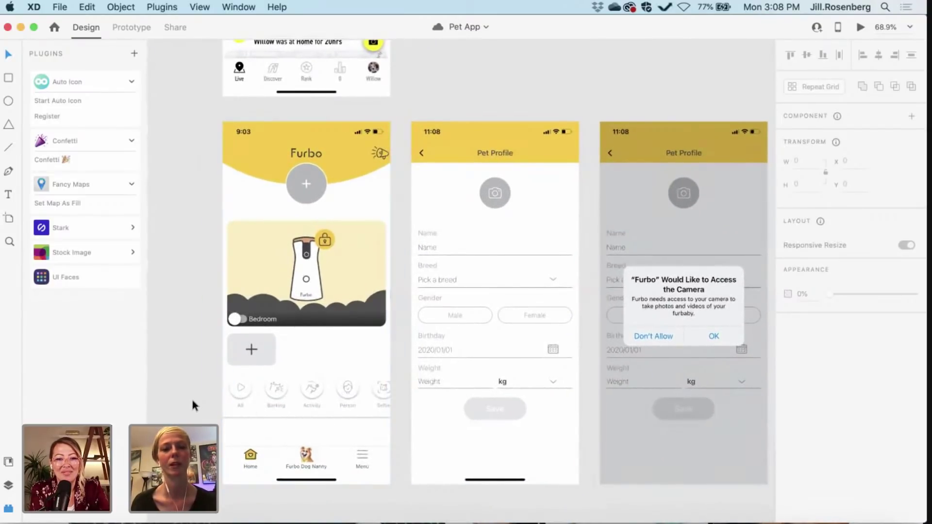
{"action": "scroll", "coordinate": [192, 406], "scroll_direction": "down", "scroll_amount": 1}
{"action": "scroll", "coordinate": [192, 406], "scroll_direction": "right", "scroll_amount": 1}
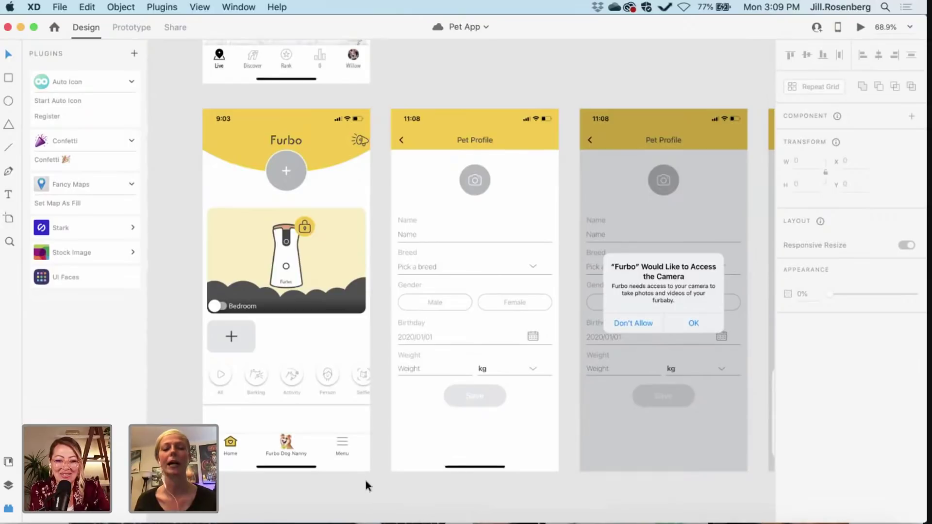
- Review the Furbo Pet Profile sequence through the camera access request, the photo source options and the photo picker
{"action": "scroll", "coordinate": [364, 481], "scroll_direction": "down", "scroll_amount": 2}
{"action": "scroll", "coordinate": [365, 481], "scroll_direction": "right", "scroll_amount": 2}
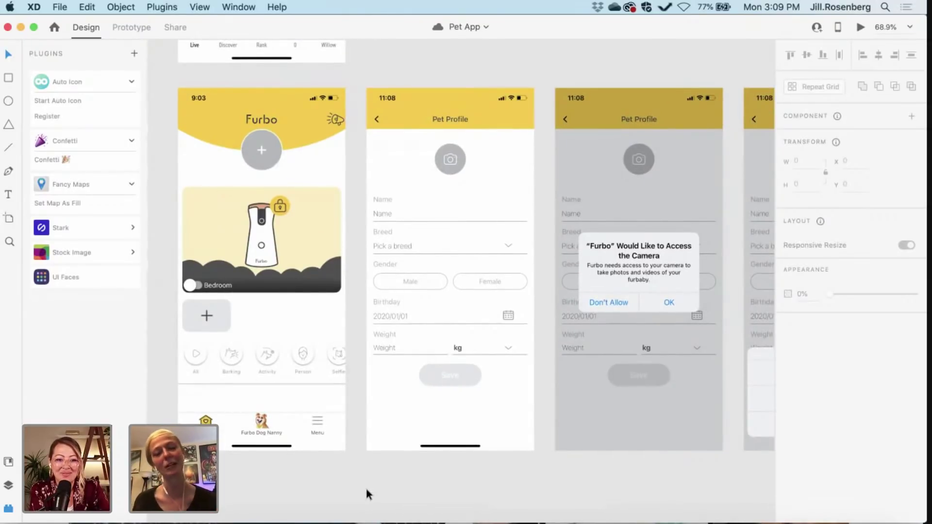
{"action": "scroll", "coordinate": [365, 486], "scroll_direction": "down", "scroll_amount": 3}
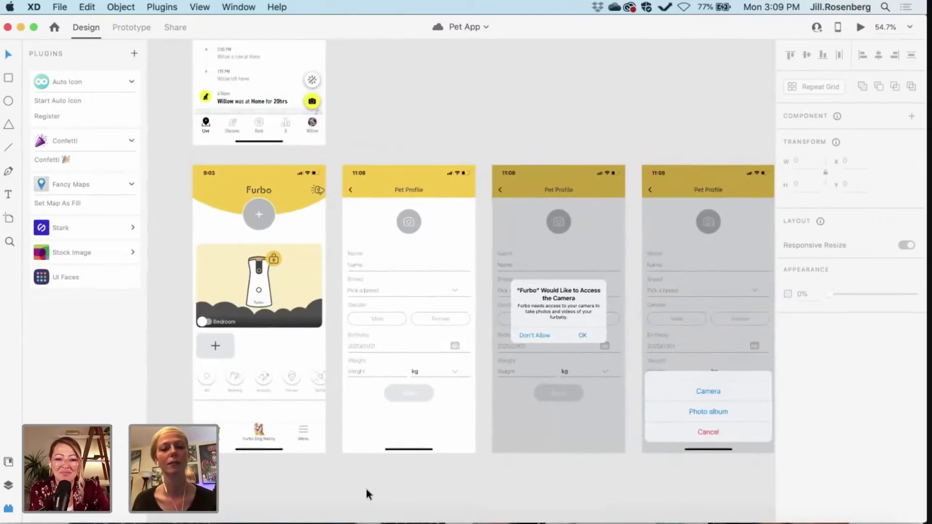
{"action": "scroll", "coordinate": [367, 490], "scroll_direction": "right", "scroll_amount": 5}
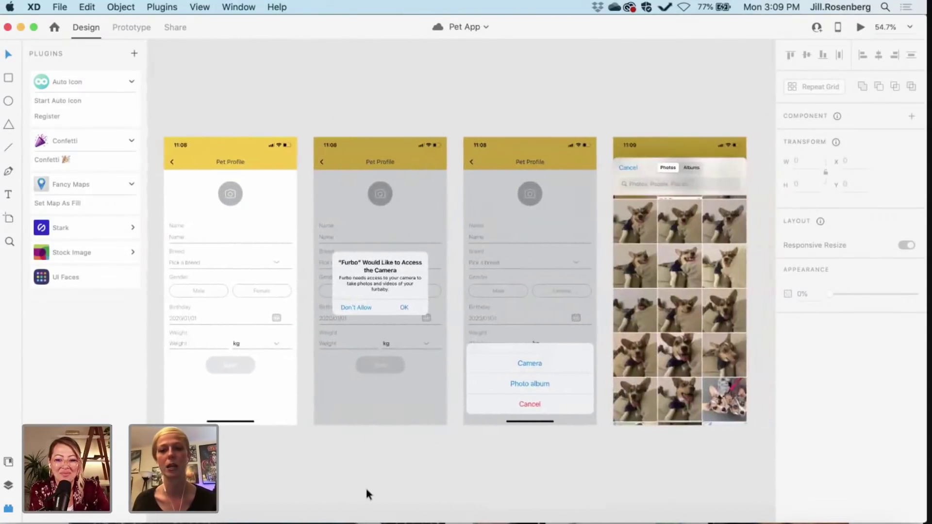
{"action": "scroll", "coordinate": [366, 490], "scroll_direction": "down", "scroll_amount": 1}
{"action": "scroll", "coordinate": [366, 490], "scroll_direction": "up", "scroll_amount": 2}
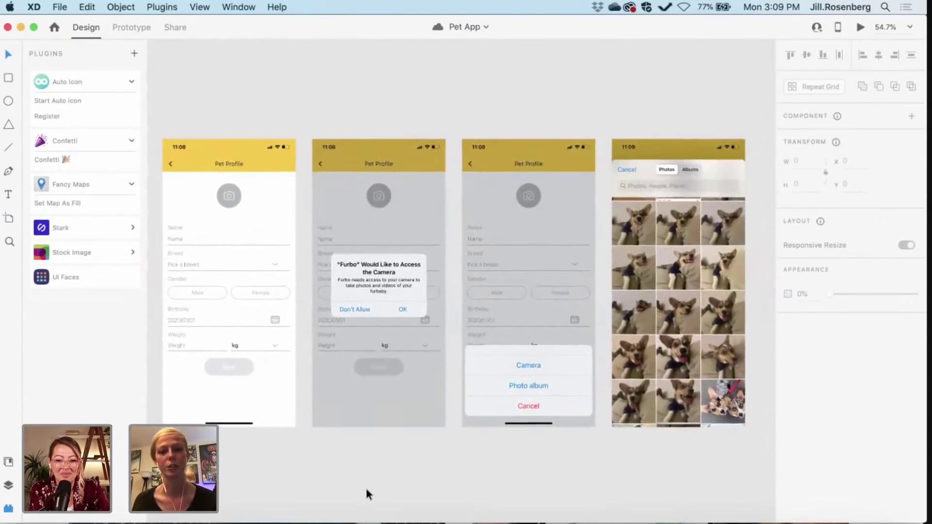
{"action": "scroll", "coordinate": [366, 490], "scroll_direction": "left", "scroll_amount": 3}
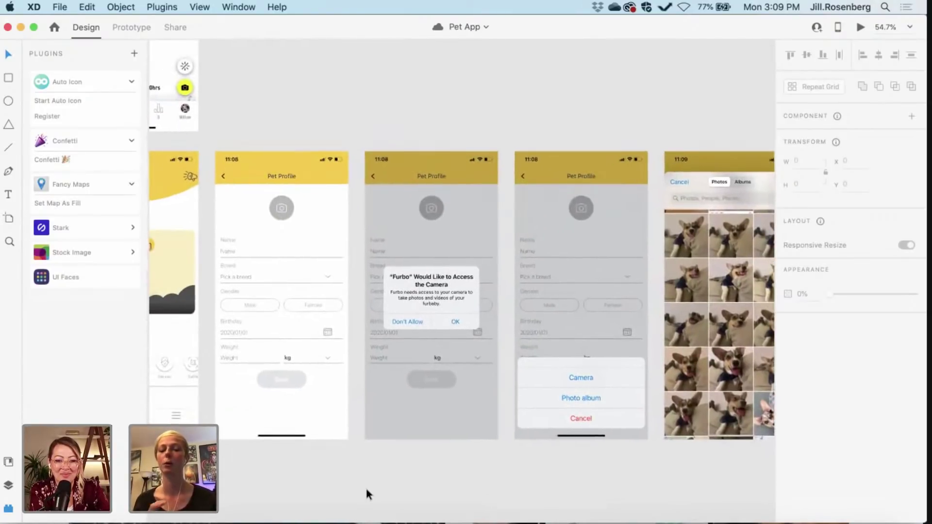
- Return to the Fi Today screen above the Furbo screenshots and inspect its last-seen card closely
{"action": "scroll", "coordinate": [367, 490], "scroll_direction": "up", "scroll_amount": 6}
{"action": "scroll", "coordinate": [366, 490], "scroll_direction": "left", "scroll_amount": 4}
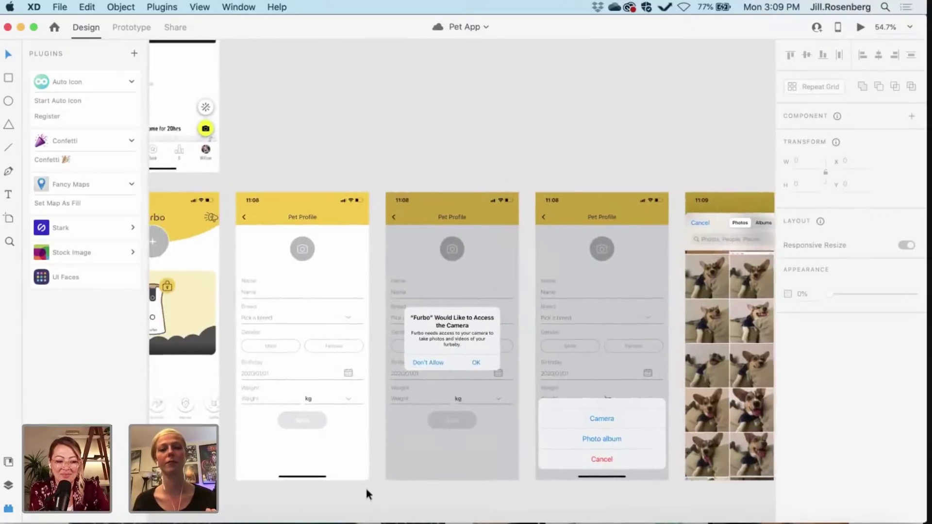
{"action": "scroll", "coordinate": [252, 277], "scroll_direction": "up", "scroll_amount": 3}
{"action": "scroll", "coordinate": [251, 278], "scroll_direction": "left", "scroll_amount": 3}
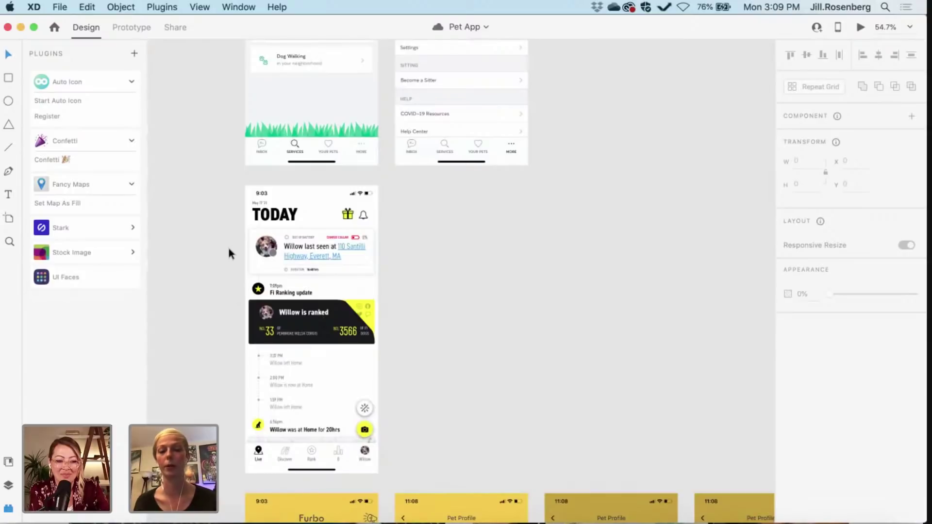
{"action": "scroll", "coordinate": [229, 248], "scroll_direction": "up", "scroll_amount": 6}
{"action": "scroll", "coordinate": [229, 249], "scroll_direction": "up", "scroll_amount": 5}
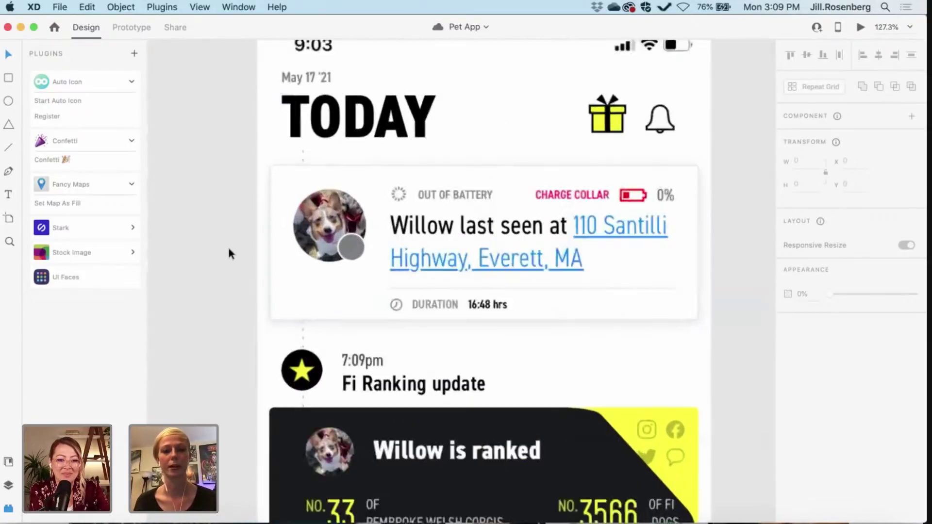
{"action": "scroll", "coordinate": [197, 300], "scroll_direction": "down", "scroll_amount": 6}
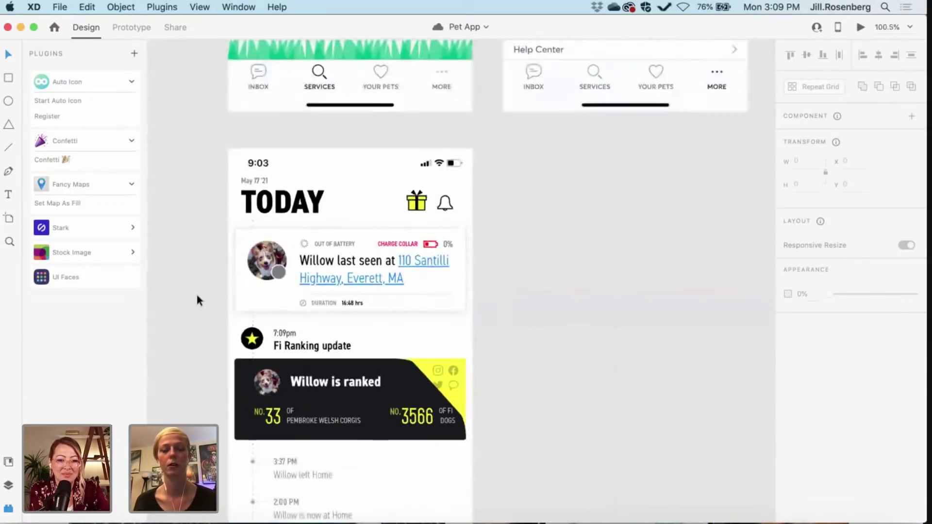
- Go back up past the Rover screens to the Wag! menu screen and inspect its profile header closely
{"action": "scroll", "coordinate": [197, 300], "scroll_direction": "up", "scroll_amount": 4}
{"action": "scroll", "coordinate": [197, 298], "scroll_direction": "up", "scroll_amount": 10}
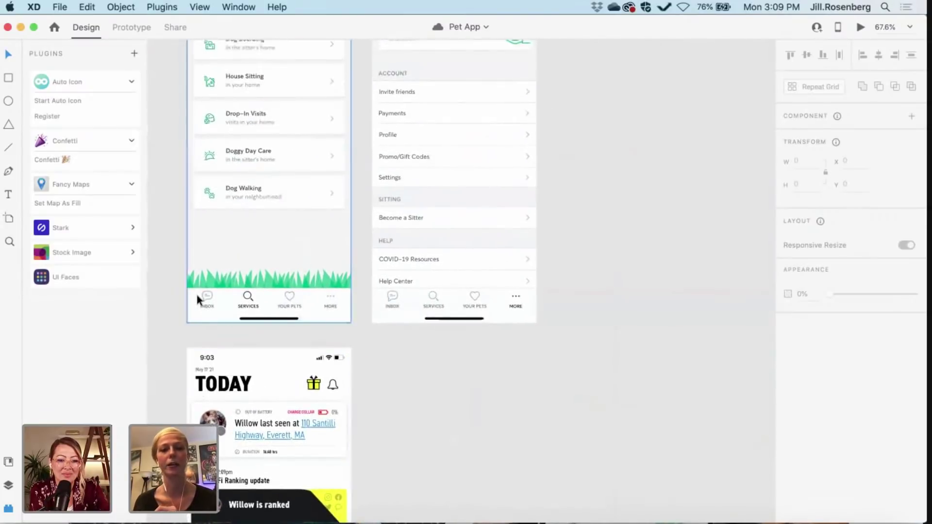
{"action": "scroll", "coordinate": [196, 292], "scroll_direction": "up", "scroll_amount": 4}
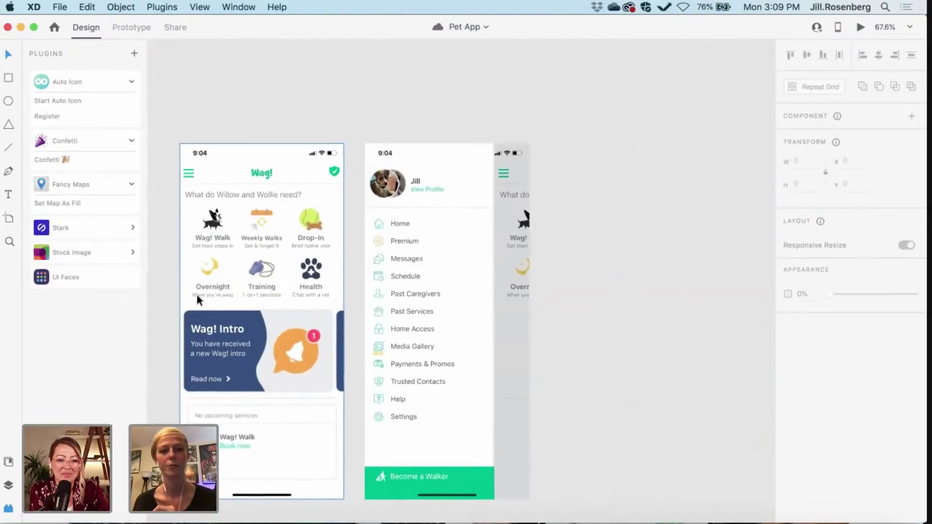
{"action": "scroll", "coordinate": [396, 197], "scroll_direction": "up", "scroll_amount": 5}
{"action": "scroll", "coordinate": [396, 197], "scroll_direction": "up", "scroll_amount": 4}
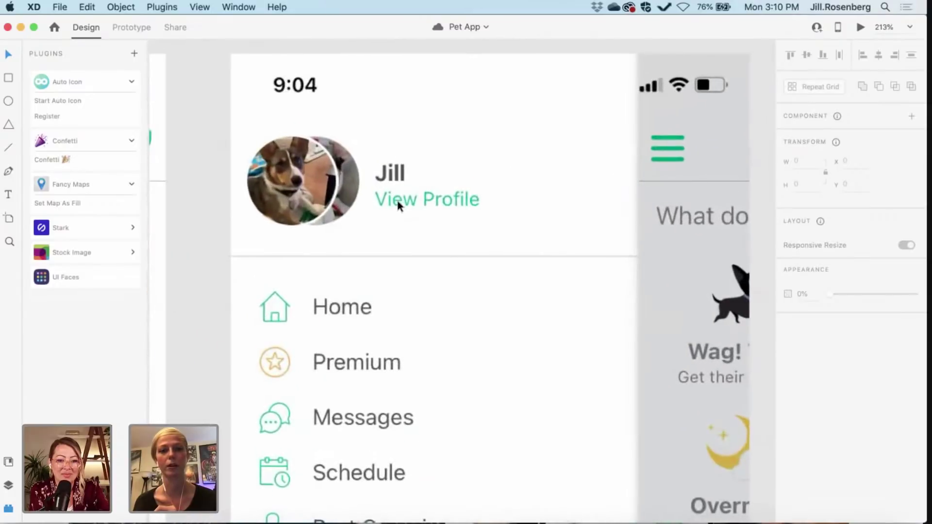
{"action": "scroll", "coordinate": [341, 187], "scroll_direction": "up", "scroll_amount": 2}
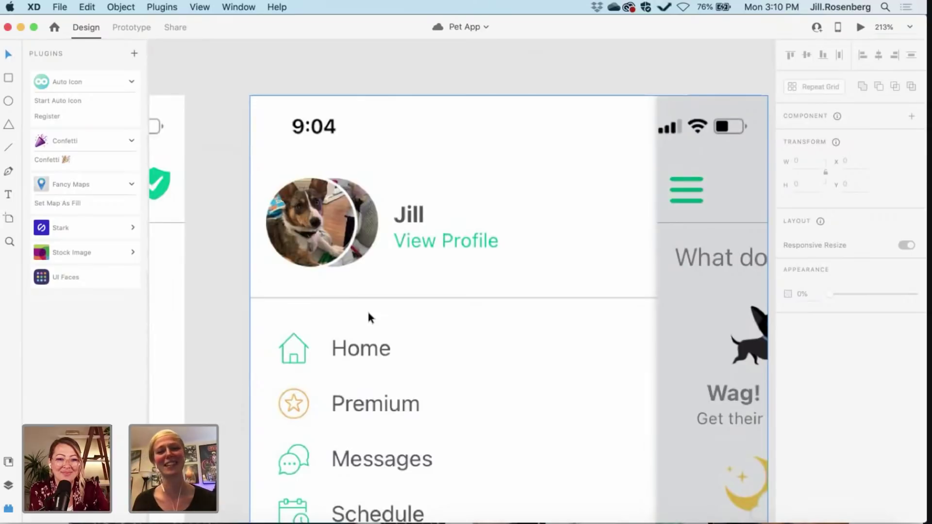
- Look over the Wag!, Rover and Fi screenshots together as one overview of the existing pet apps
{"action": "scroll", "coordinate": [367, 313], "scroll_direction": "down", "scroll_amount": 10}
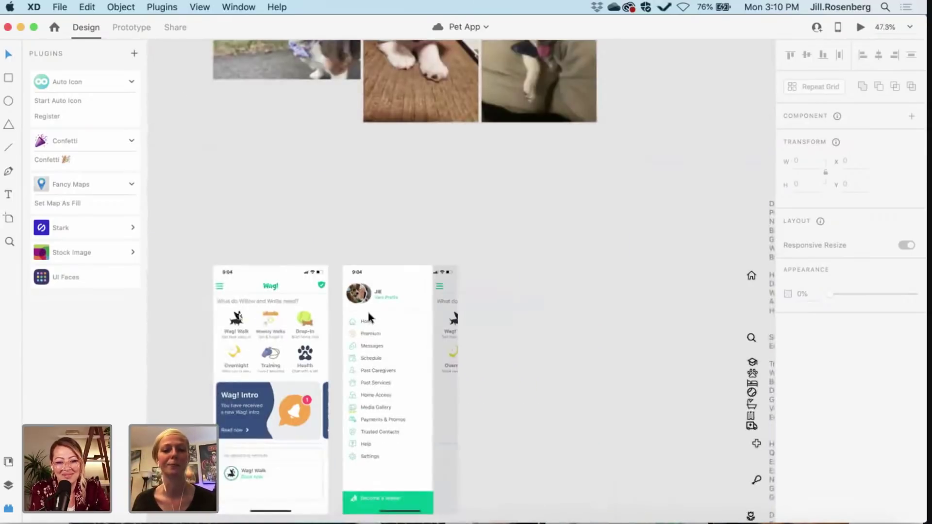
{"action": "scroll", "coordinate": [368, 317], "scroll_direction": "down", "scroll_amount": 3}
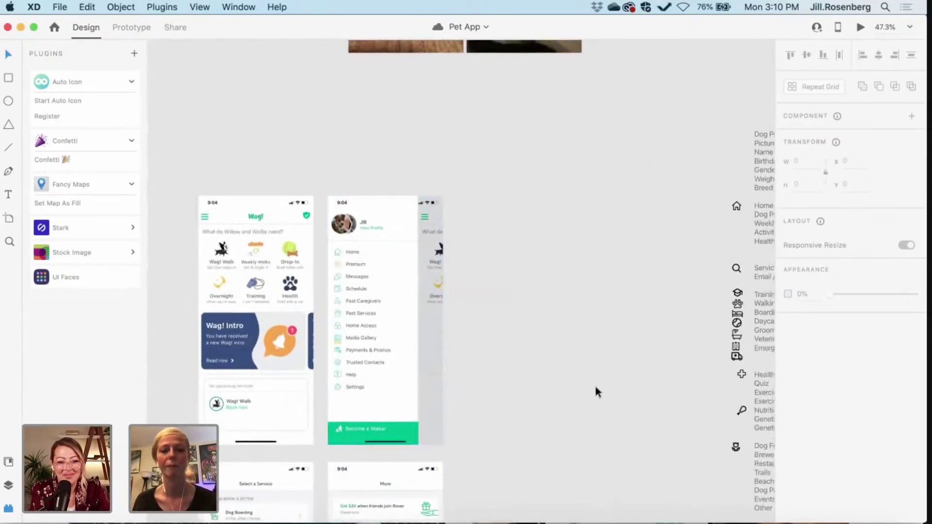
{"action": "scroll", "coordinate": [595, 387], "scroll_direction": "down", "scroll_amount": 10}
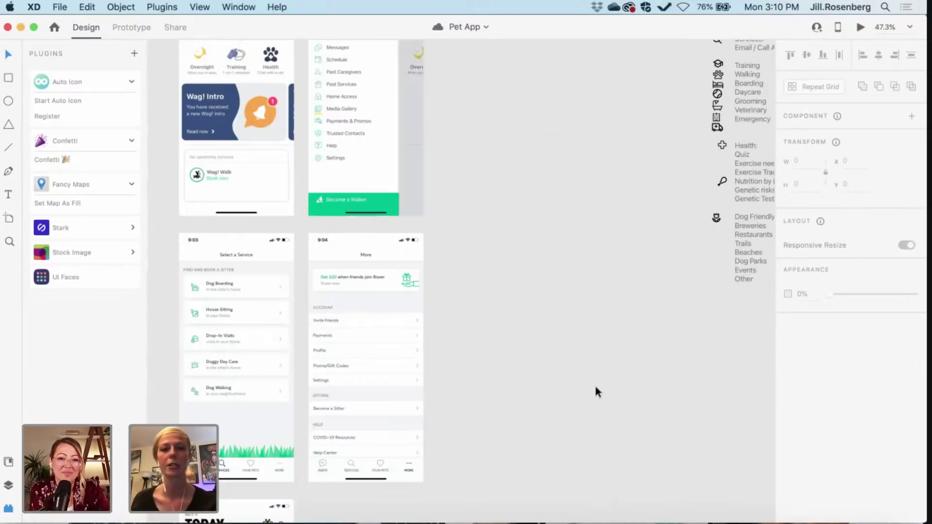
{"action": "scroll", "coordinate": [595, 388], "scroll_direction": "down", "scroll_amount": 5}
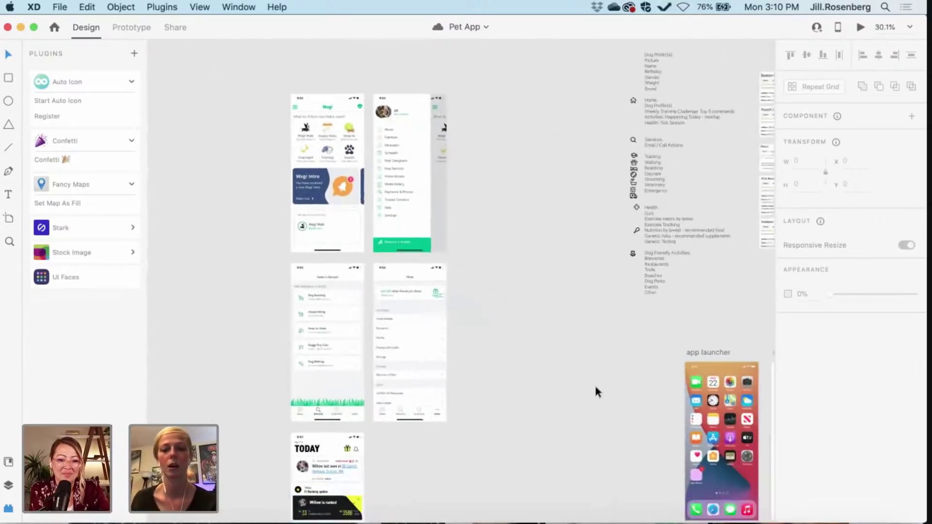
- Go to the feature outline beside the app screenshots and read its Dog Profile(s), Home, Services and Health sections next to the business listings
{"action": "scroll", "coordinate": [595, 388], "scroll_direction": "up", "scroll_amount": 5}
{"action": "scroll", "coordinate": [595, 389], "scroll_direction": "right", "scroll_amount": 4}
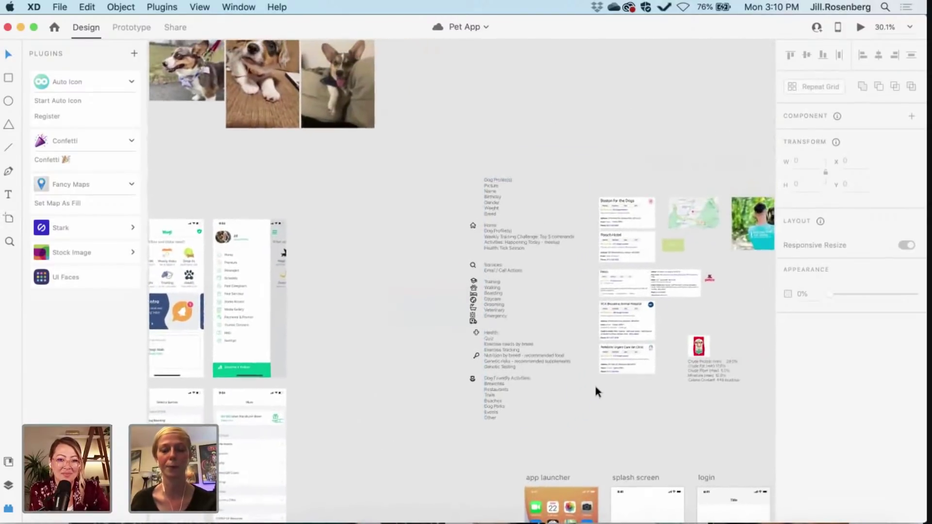
{"action": "scroll", "coordinate": [406, 246], "scroll_direction": "up", "scroll_amount": 5}
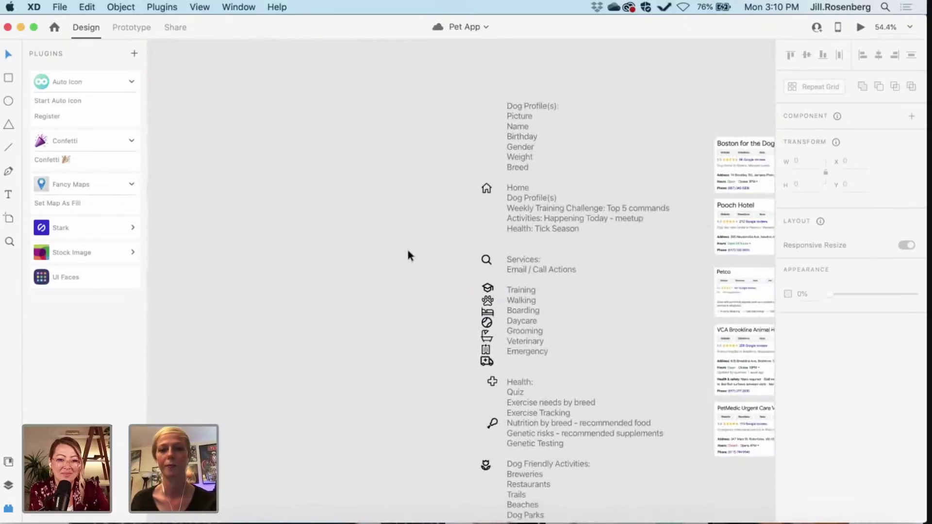
{"action": "left_click", "coordinate": [407, 247]}
{"action": "scroll", "coordinate": [407, 250], "scroll_direction": "right", "scroll_amount": 2}
{"action": "scroll", "coordinate": [407, 249], "scroll_direction": "up", "scroll_amount": 4}
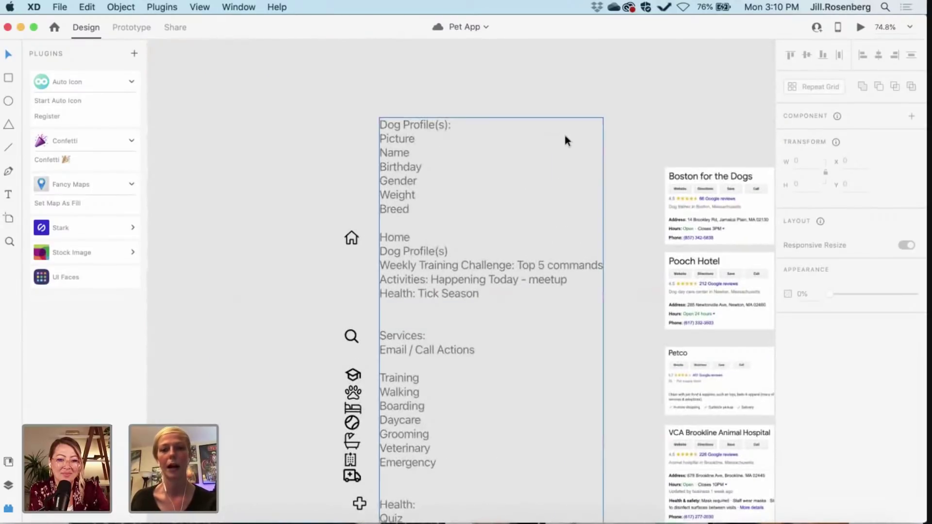
{"action": "left_click", "coordinate": [273, 371]}
{"action": "scroll", "coordinate": [270, 369], "scroll_direction": "right", "scroll_amount": 2}
{"action": "scroll", "coordinate": [270, 369], "scroll_direction": "down", "scroll_amount": 1}
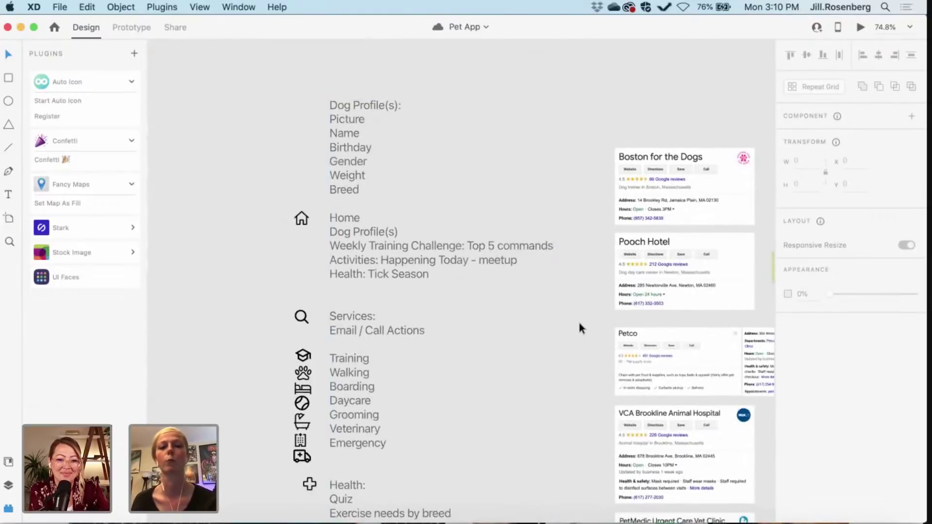
{"action": "scroll", "coordinate": [578, 322], "scroll_direction": "right", "scroll_amount": 1}
{"action": "scroll", "coordinate": [578, 322], "scroll_direction": "down", "scroll_amount": 1}
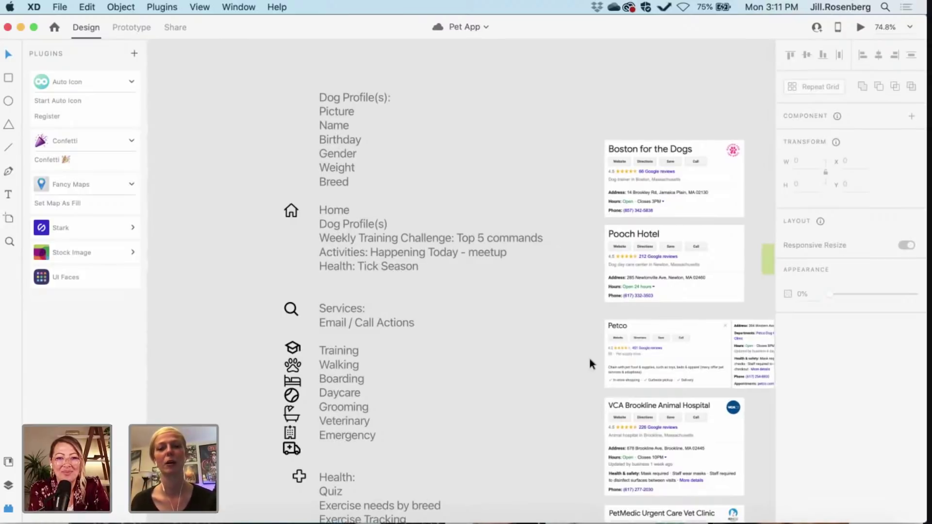
- Review the Dog Profile(s), Home and Services sections of the feature outline alongside the local business listings
{"action": "scroll", "coordinate": [585, 356], "scroll_direction": "right", "scroll_amount": 3}
{"action": "scroll", "coordinate": [584, 356], "scroll_direction": "down", "scroll_amount": 2}
{"action": "scroll", "coordinate": [582, 360], "scroll_direction": "left", "scroll_amount": 1}
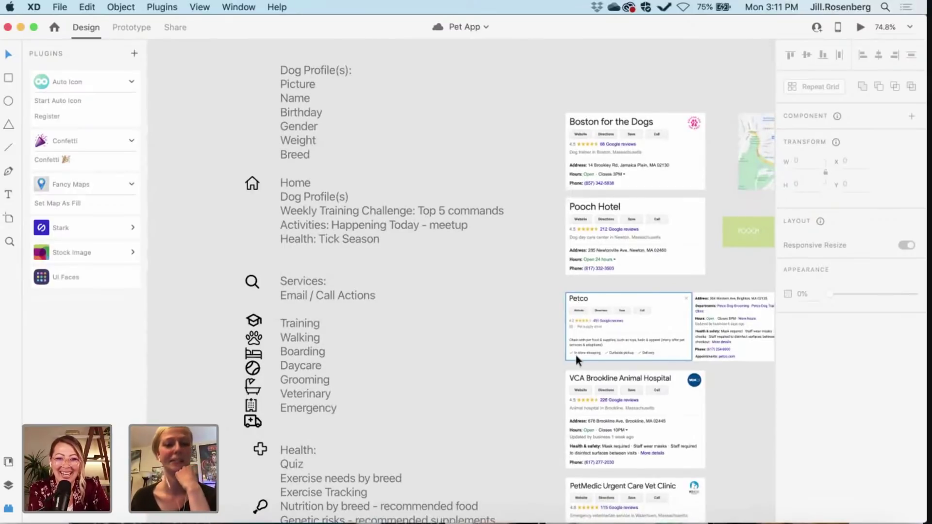
{"action": "scroll", "coordinate": [542, 412], "scroll_direction": "up", "scroll_amount": 1}
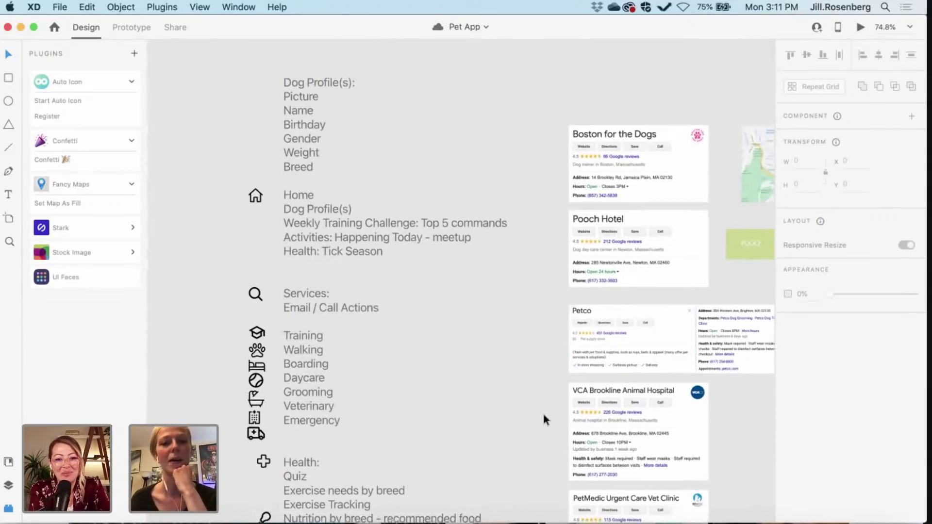
{"action": "scroll", "coordinate": [543, 411], "scroll_direction": "down", "scroll_amount": 1}
{"action": "scroll", "coordinate": [543, 411], "scroll_direction": "right", "scroll_amount": 1}
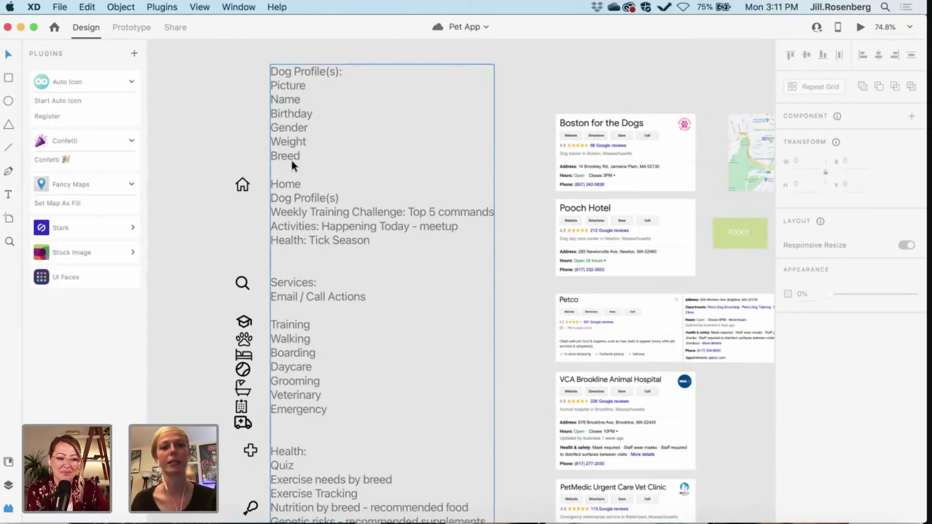
{"action": "scroll", "coordinate": [160, 279], "scroll_direction": "down", "scroll_amount": 3}
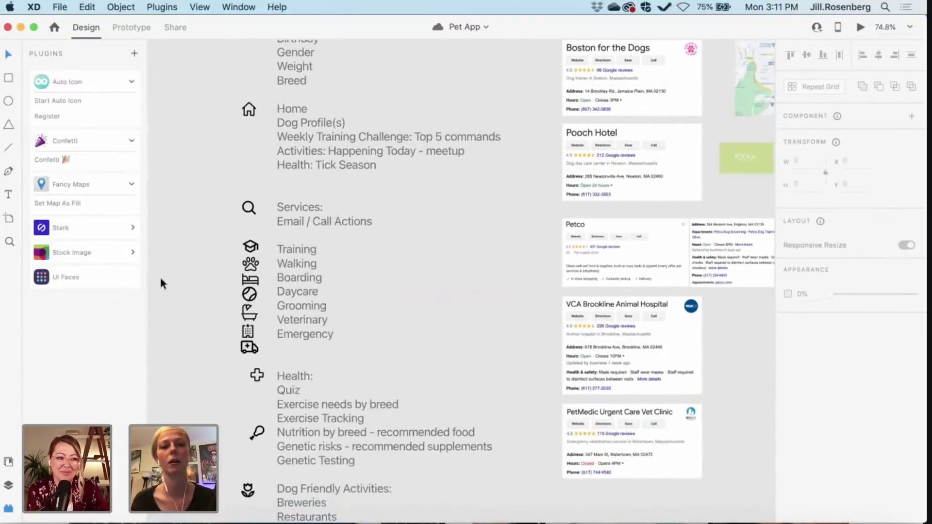
{"action": "scroll", "coordinate": [161, 275], "scroll_direction": "up", "scroll_amount": 1}
{"action": "scroll", "coordinate": [161, 280], "scroll_direction": "up", "scroll_amount": 4}
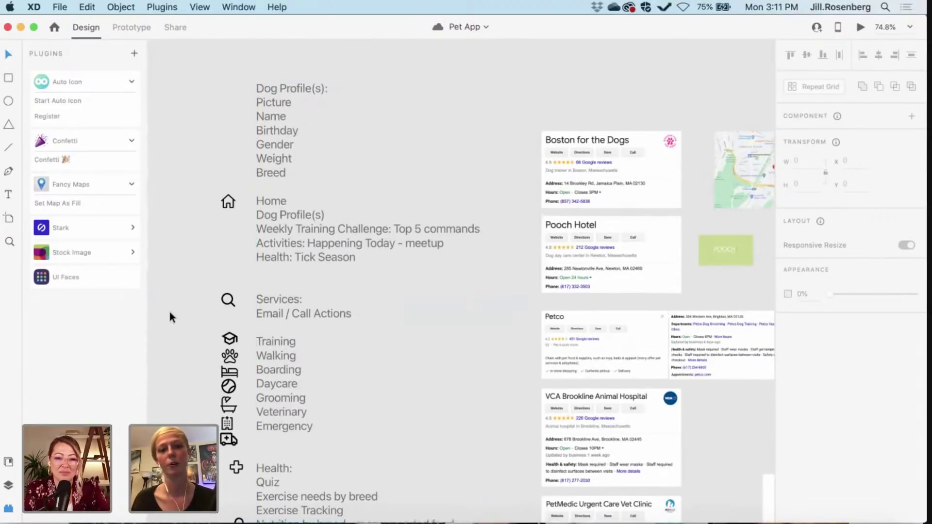
- Read the outline's Health and Dog Friendly Activities sections through to the end, then return to its Home and Services sections
{"action": "scroll", "coordinate": [169, 317], "scroll_direction": "down", "scroll_amount": 5}
{"action": "scroll", "coordinate": [170, 316], "scroll_direction": "down", "scroll_amount": 1}
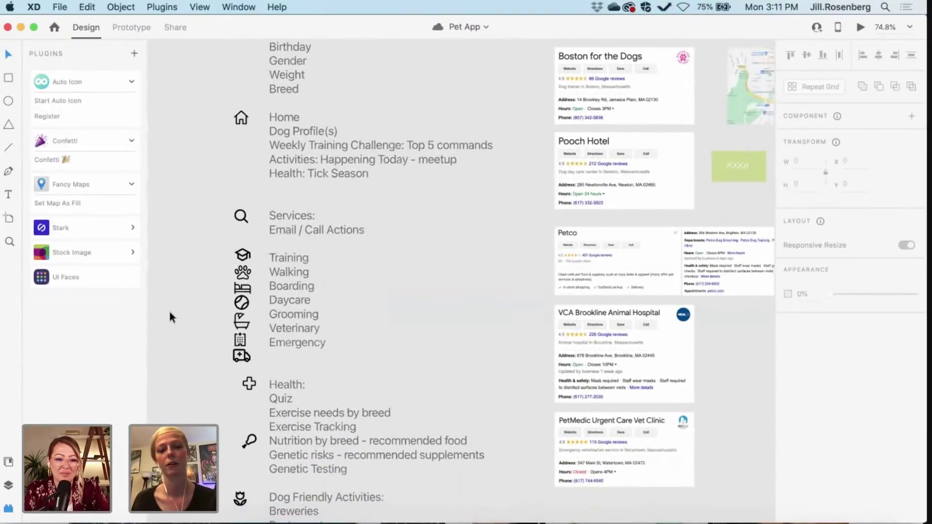
{"action": "scroll", "coordinate": [170, 317], "scroll_direction": "down", "scroll_amount": 2}
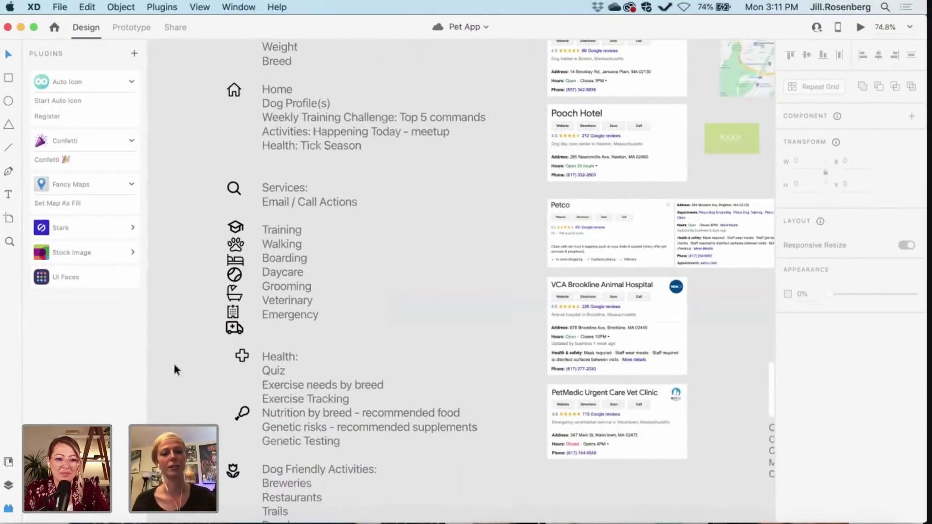
{"action": "scroll", "coordinate": [170, 317], "scroll_direction": "down", "scroll_amount": 4}
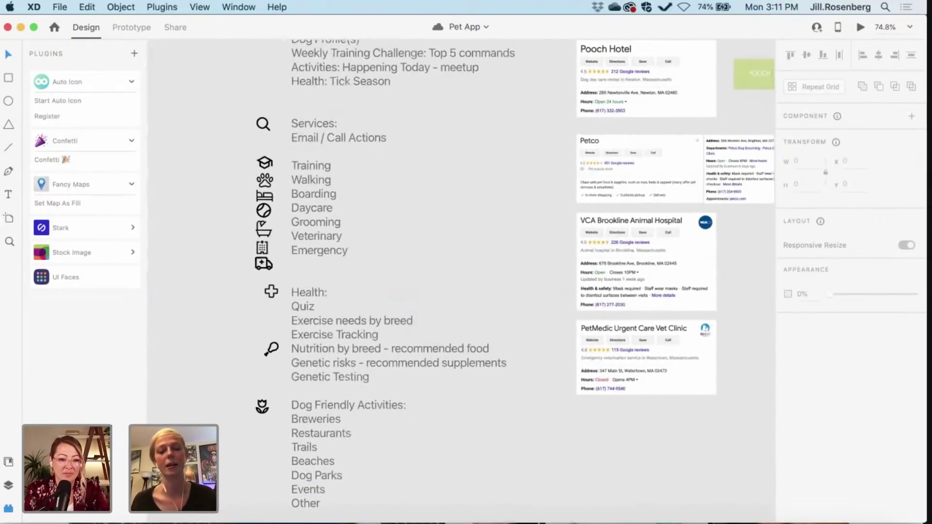
{"action": "scroll", "coordinate": [216, 422], "scroll_direction": "down", "scroll_amount": 1}
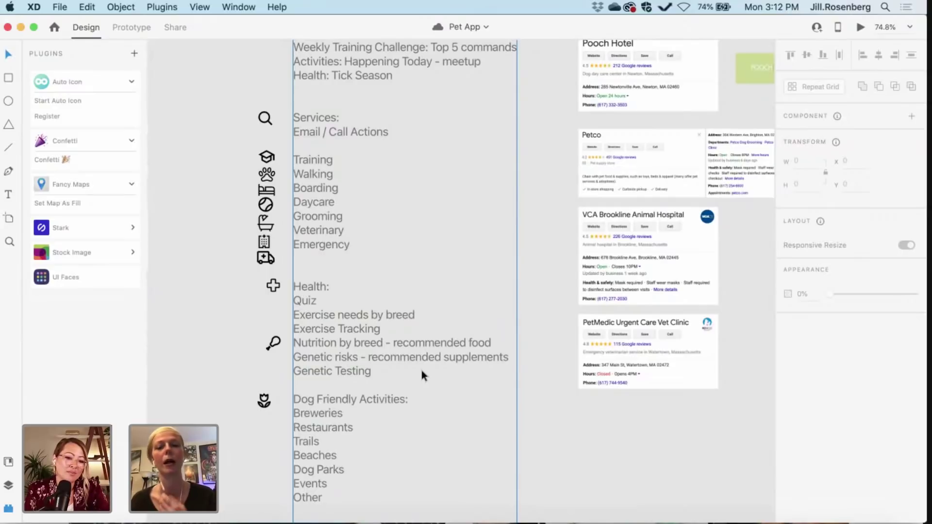
{"action": "scroll", "coordinate": [421, 371], "scroll_direction": "down", "scroll_amount": 3}
{"action": "scroll", "coordinate": [421, 371], "scroll_direction": "right", "scroll_amount": 2}
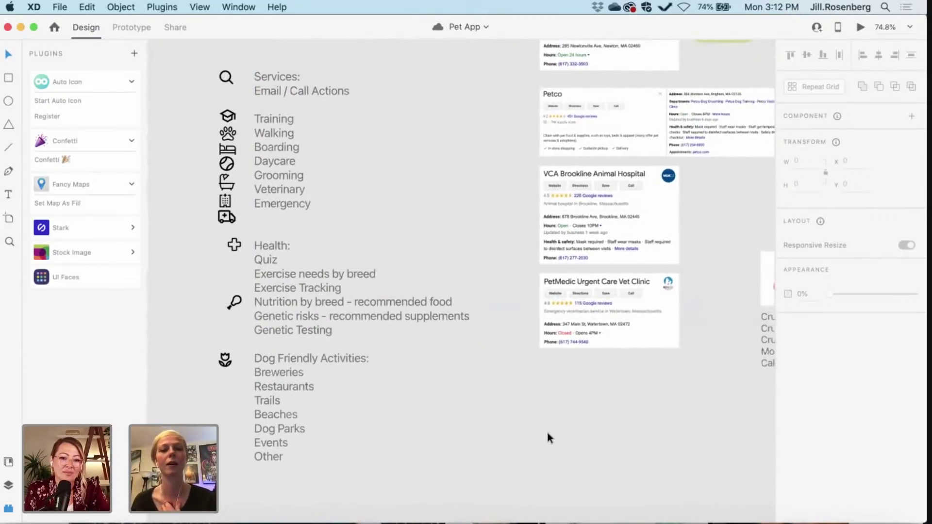
{"action": "scroll", "coordinate": [547, 436], "scroll_direction": "up", "scroll_amount": 1}
{"action": "scroll", "coordinate": [547, 436], "scroll_direction": "left", "scroll_amount": 1}
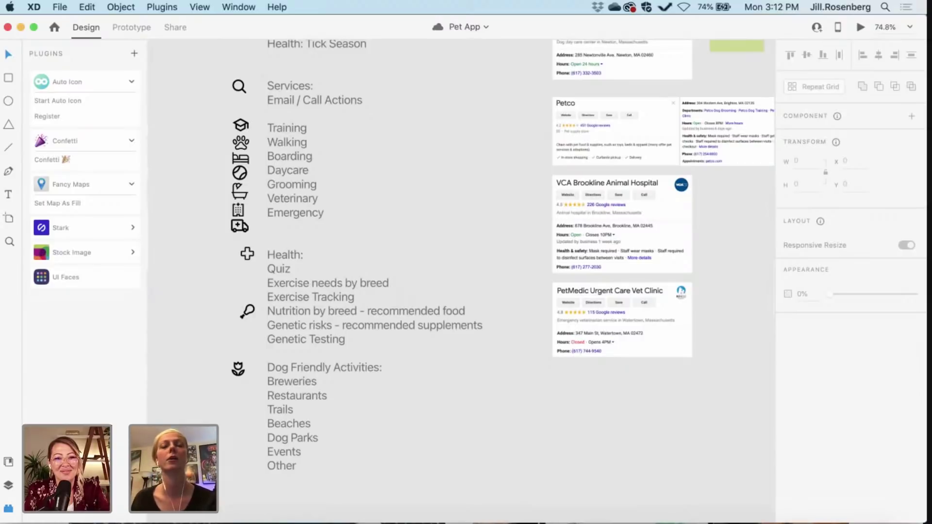
{"action": "scroll", "coordinate": [503, 265], "scroll_direction": "up", "scroll_amount": 5}
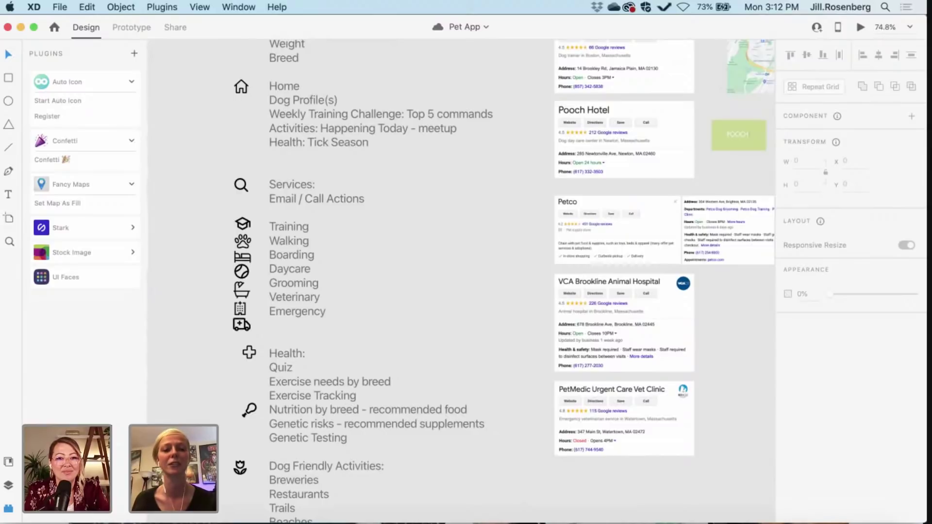
{"action": "scroll", "coordinate": [461, 281], "scroll_direction": "up", "scroll_amount": 2}
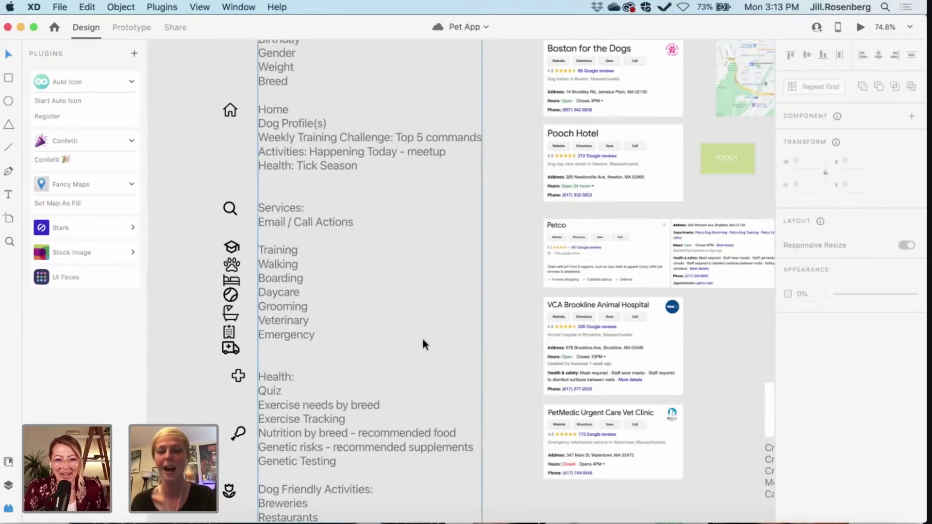
- Examine the reference material beside the outline: business listings, map, logos, trainer photo, dog food nutrition facts and genetic test results
{"action": "scroll", "coordinate": [510, 356], "scroll_direction": "right", "scroll_amount": 8}
{"action": "scroll", "coordinate": [510, 356], "scroll_direction": "up", "scroll_amount": 3}
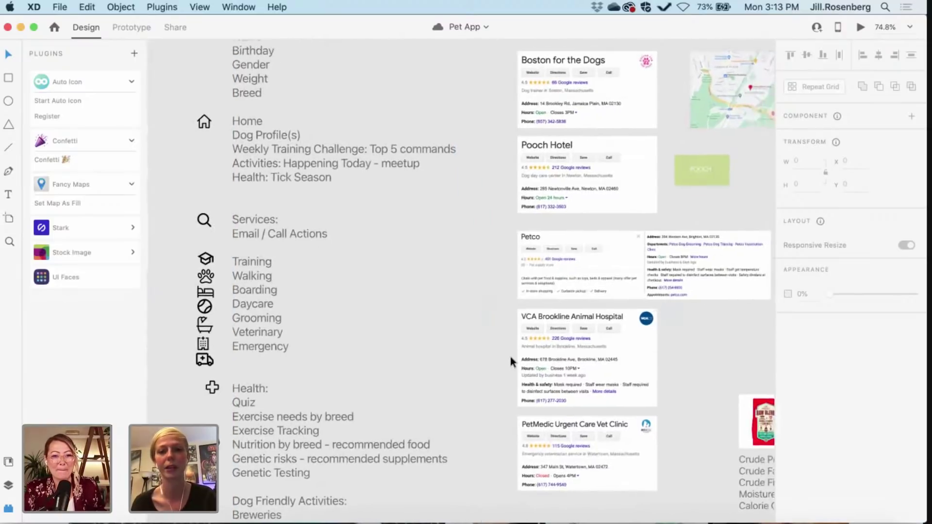
{"action": "scroll", "coordinate": [612, 400], "scroll_direction": "down", "scroll_amount": 3}
{"action": "scroll", "coordinate": [612, 400], "scroll_direction": "right", "scroll_amount": 3}
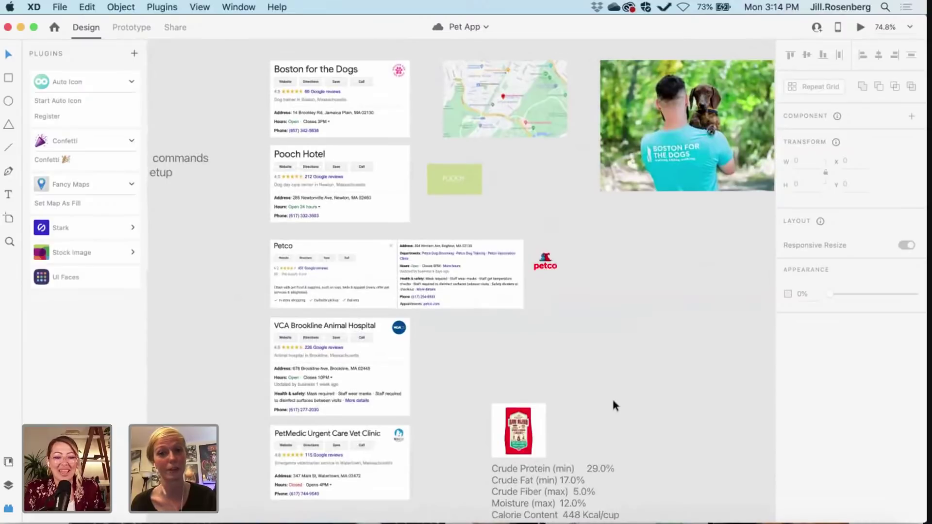
{"action": "scroll", "coordinate": [612, 401], "scroll_direction": "down", "scroll_amount": 1}
{"action": "scroll", "coordinate": [612, 401], "scroll_direction": "right", "scroll_amount": 1}
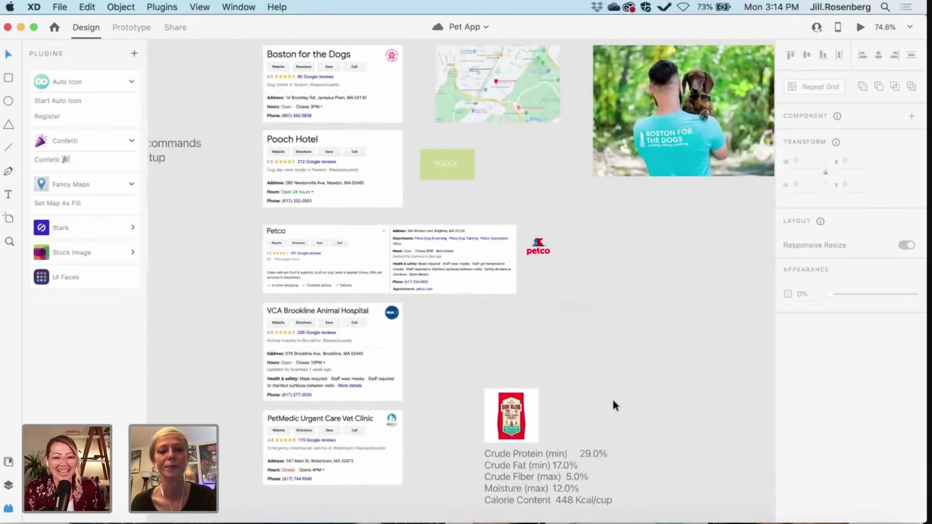
{"action": "scroll", "coordinate": [613, 401], "scroll_direction": "down", "scroll_amount": 5}
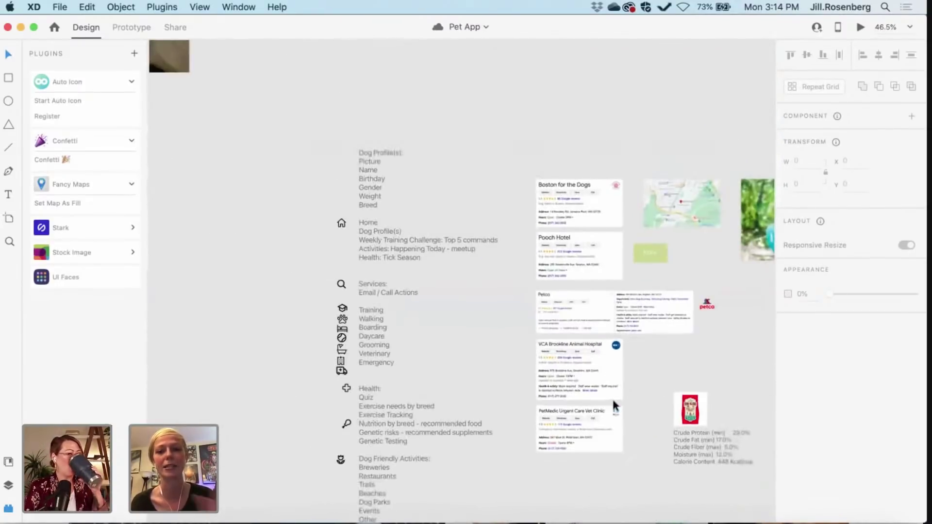
{"action": "scroll", "coordinate": [612, 404], "scroll_direction": "right", "scroll_amount": 3}
{"action": "scroll", "coordinate": [612, 404], "scroll_direction": "down", "scroll_amount": 1}
{"action": "scroll", "coordinate": [611, 396], "scroll_direction": "right", "scroll_amount": 5}
{"action": "scroll", "coordinate": [611, 397], "scroll_direction": "down", "scroll_amount": 2}
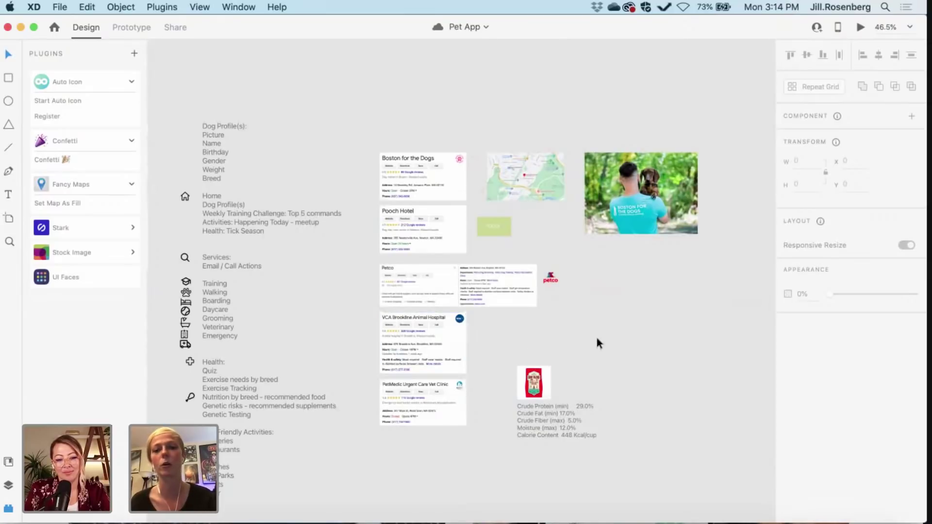
{"action": "scroll", "coordinate": [596, 337], "scroll_direction": "right", "scroll_amount": 6}
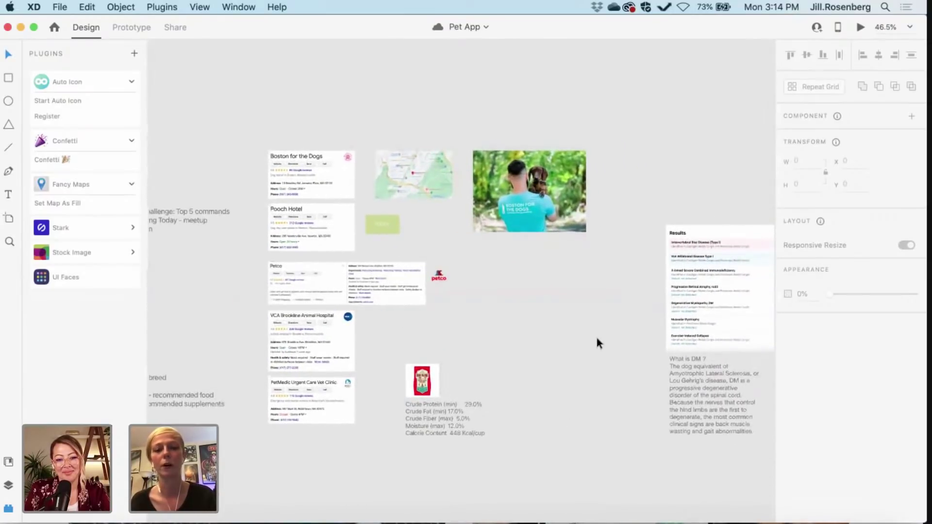
{"action": "scroll", "coordinate": [596, 338], "scroll_direction": "right", "scroll_amount": 10}
{"action": "scroll", "coordinate": [596, 338], "scroll_direction": "down", "scroll_amount": 3}
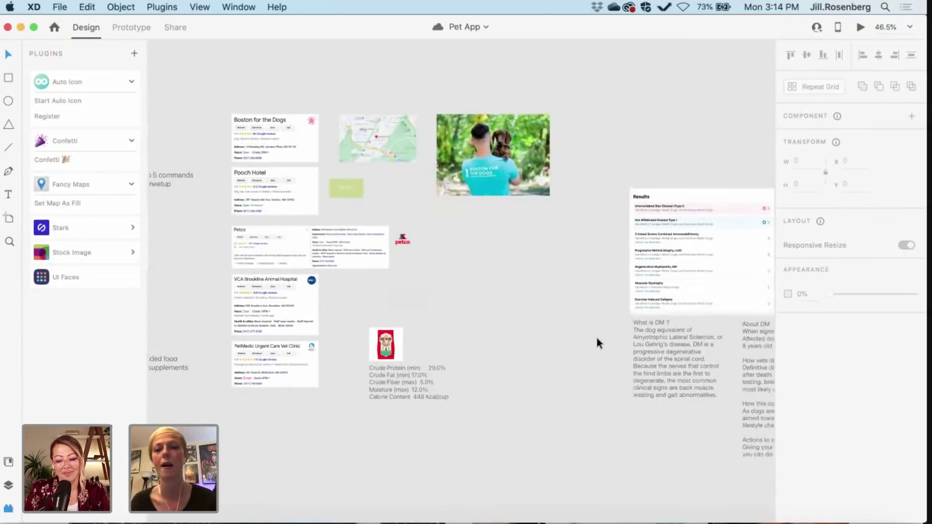
- Go to the artboards below the reference material and look closely at the app launcher, splash screen, login and add pet screens
{"action": "scroll", "coordinate": [596, 337], "scroll_direction": "down", "scroll_amount": 6}
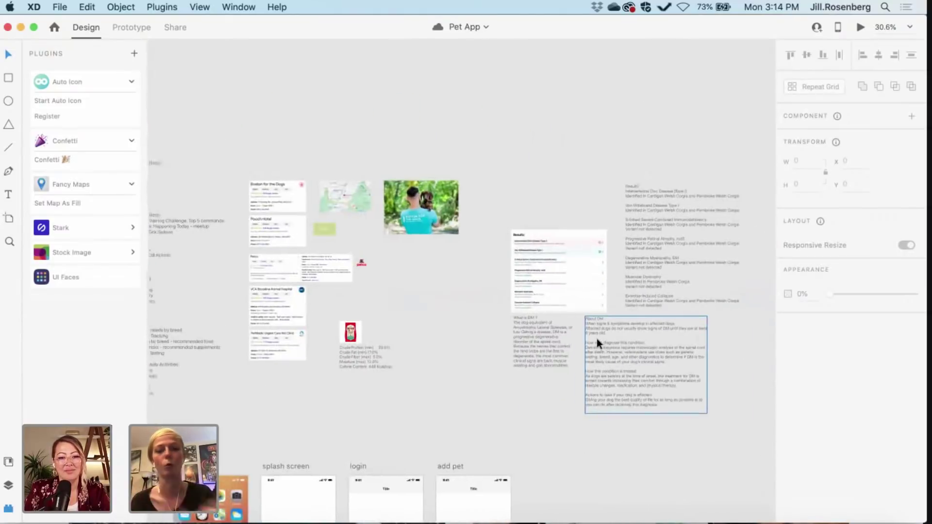
{"action": "scroll", "coordinate": [539, 280], "scroll_direction": "down", "scroll_amount": 8}
{"action": "scroll", "coordinate": [539, 281], "scroll_direction": "left", "scroll_amount": 13}
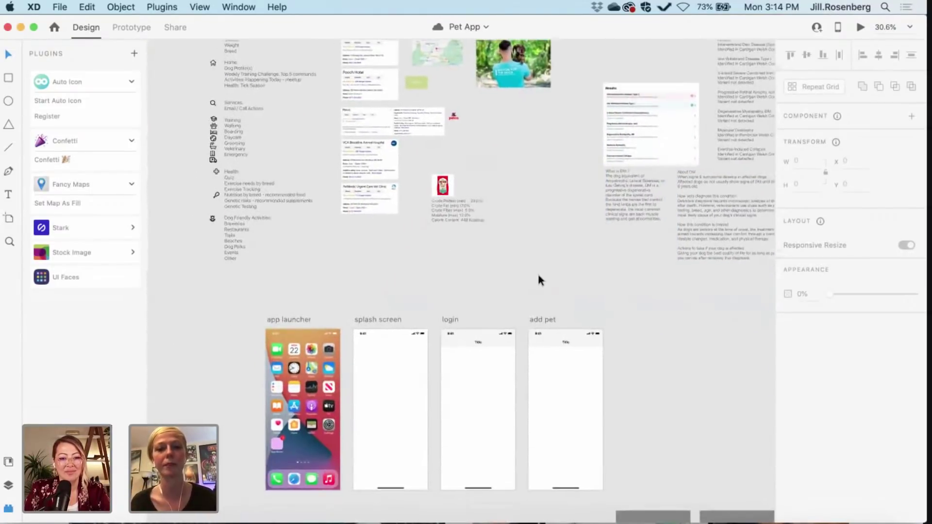
{"action": "scroll", "coordinate": [538, 276], "scroll_direction": "down", "scroll_amount": 3}
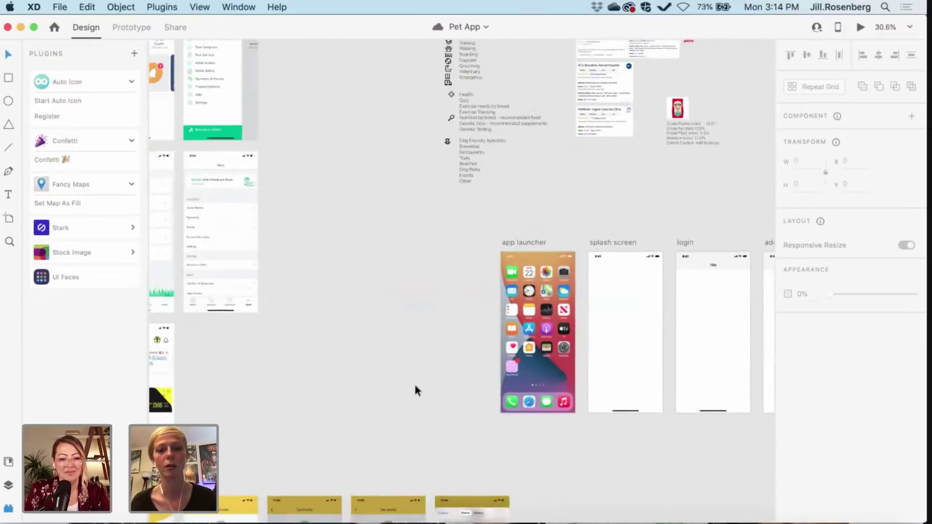
{"action": "scroll", "coordinate": [414, 385], "scroll_direction": "left", "scroll_amount": 2}
{"action": "scroll", "coordinate": [415, 386], "scroll_direction": "right", "scroll_amount": 4}
{"action": "scroll", "coordinate": [414, 383], "scroll_direction": "up", "scroll_amount": 3}
{"action": "scroll", "coordinate": [414, 382], "scroll_direction": "right", "scroll_amount": 8}
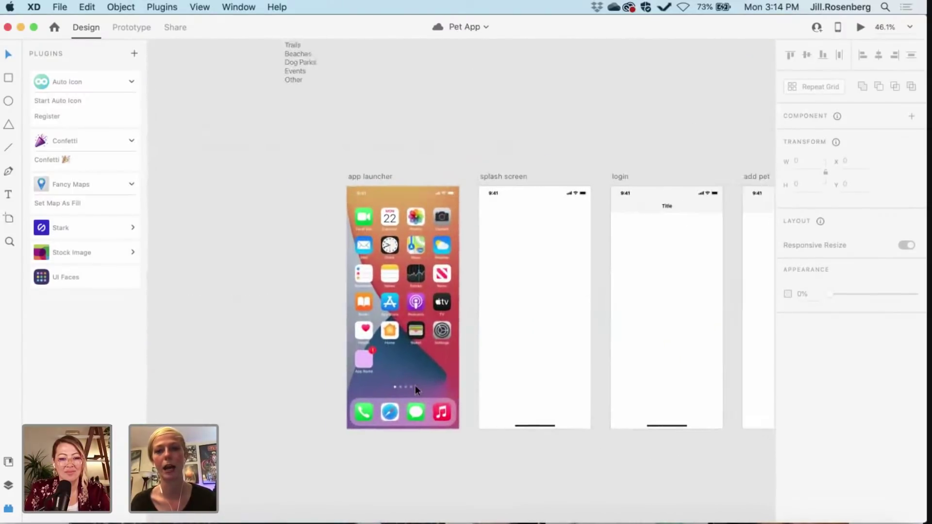
{"action": "scroll", "coordinate": [415, 382], "scroll_direction": "down", "scroll_amount": 2}
{"action": "scroll", "coordinate": [415, 386], "scroll_direction": "right", "scroll_amount": 3}
{"action": "scroll", "coordinate": [414, 385], "scroll_direction": "down", "scroll_amount": 1}
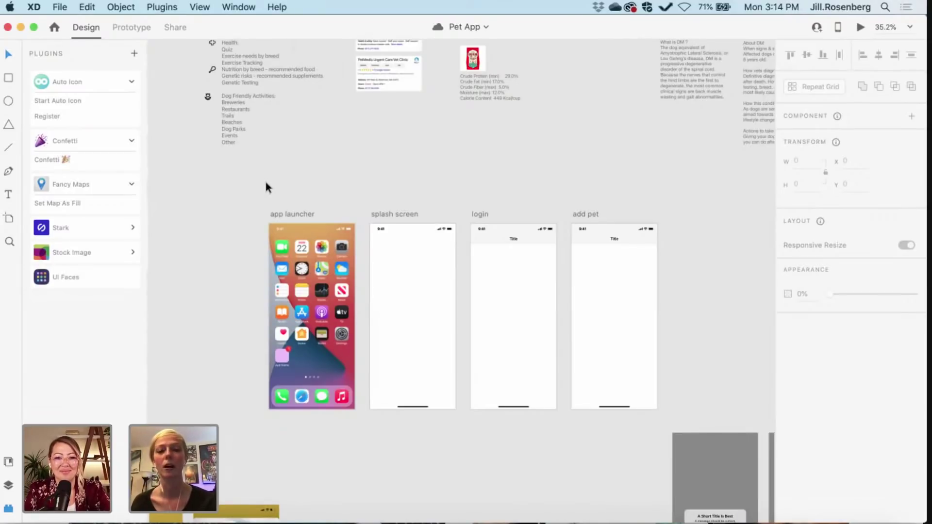
{"action": "scroll", "coordinate": [265, 186], "scroll_direction": "left", "scroll_amount": 2}
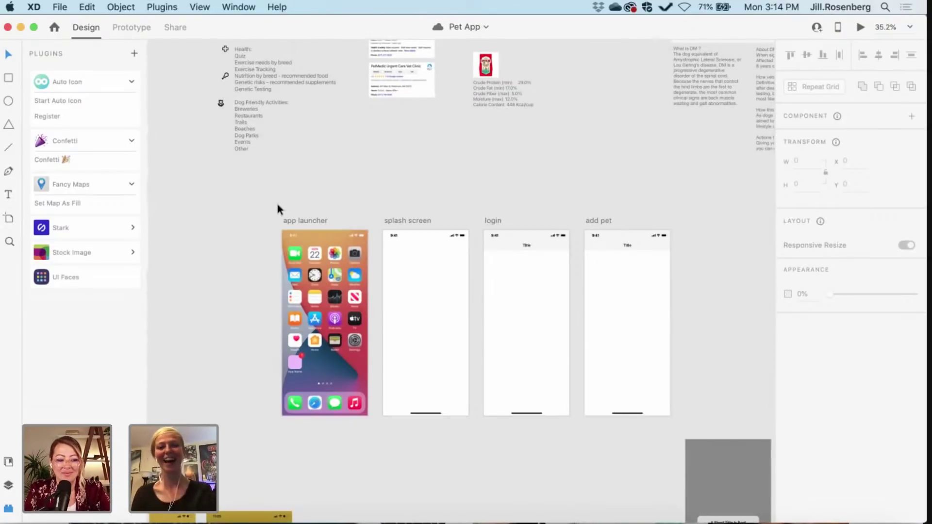
{"action": "scroll", "coordinate": [307, 192], "scroll_direction": "up", "scroll_amount": 5}
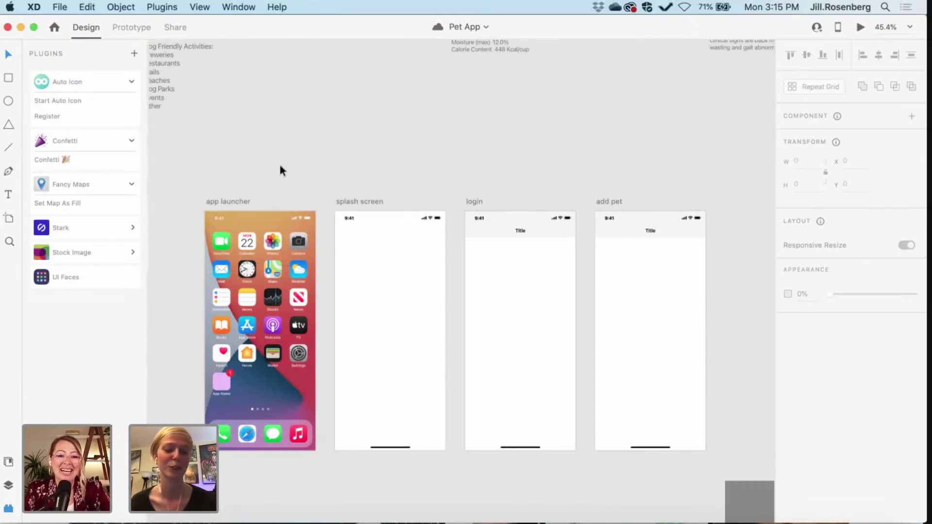
{"action": "scroll", "coordinate": [307, 176], "scroll_direction": "right", "scroll_amount": 3}
{"action": "scroll", "coordinate": [307, 176], "scroll_direction": "down", "scroll_amount": 2}
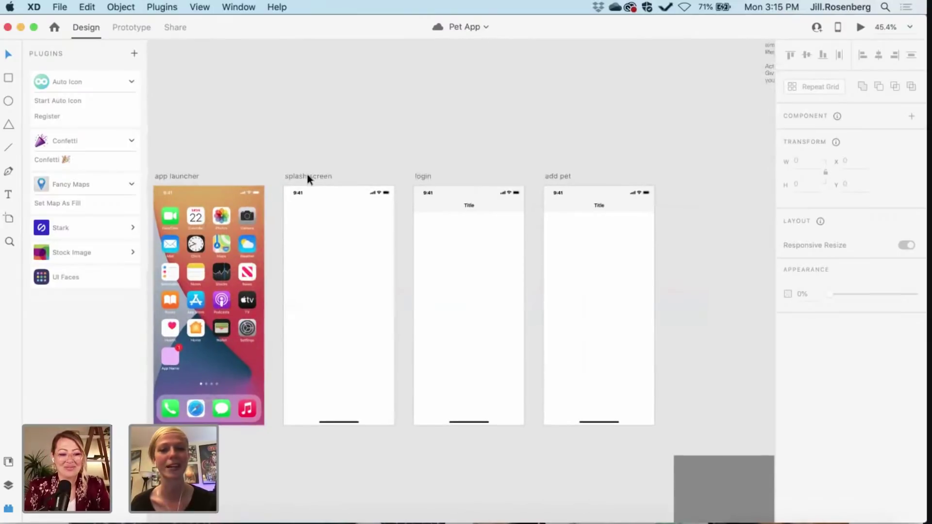
{"action": "scroll", "coordinate": [364, 151], "scroll_direction": "down", "scroll_amount": 1}
{"action": "scroll", "coordinate": [364, 152], "scroll_direction": "up", "scroll_amount": 2}
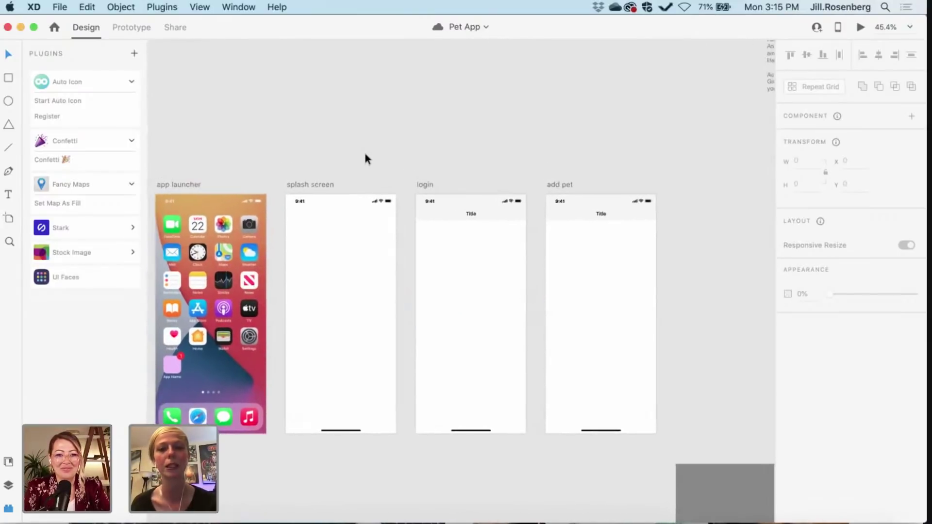
{"action": "scroll", "coordinate": [365, 155], "scroll_direction": "down", "scroll_amount": 1}
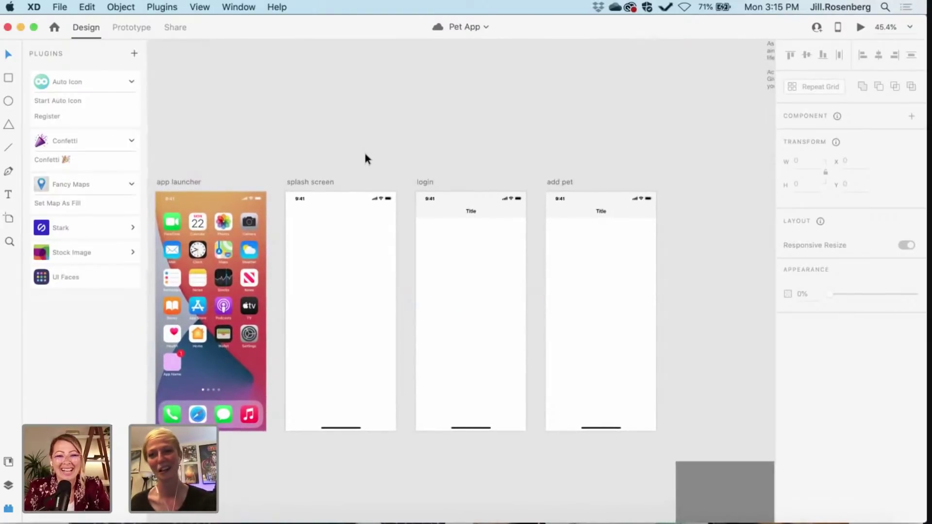
{"action": "scroll", "coordinate": [365, 154], "scroll_direction": "left", "scroll_amount": 3}
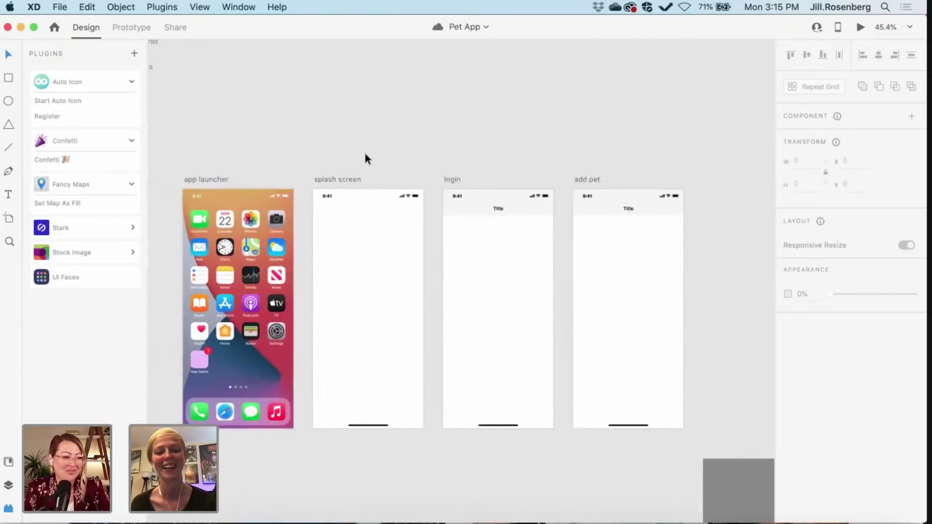
{"action": "scroll", "coordinate": [365, 154], "scroll_direction": "left", "scroll_amount": 1}
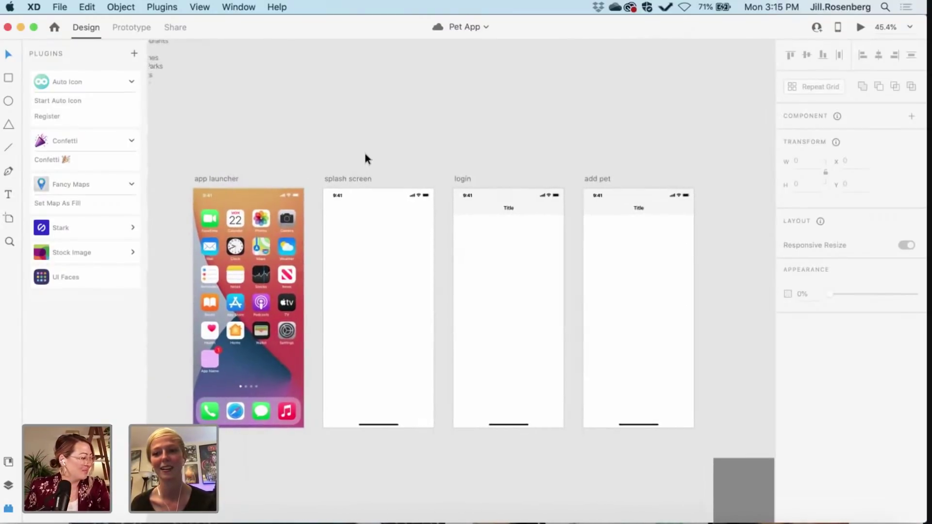
{"action": "scroll", "coordinate": [364, 155], "scroll_direction": "right", "scroll_amount": 2}
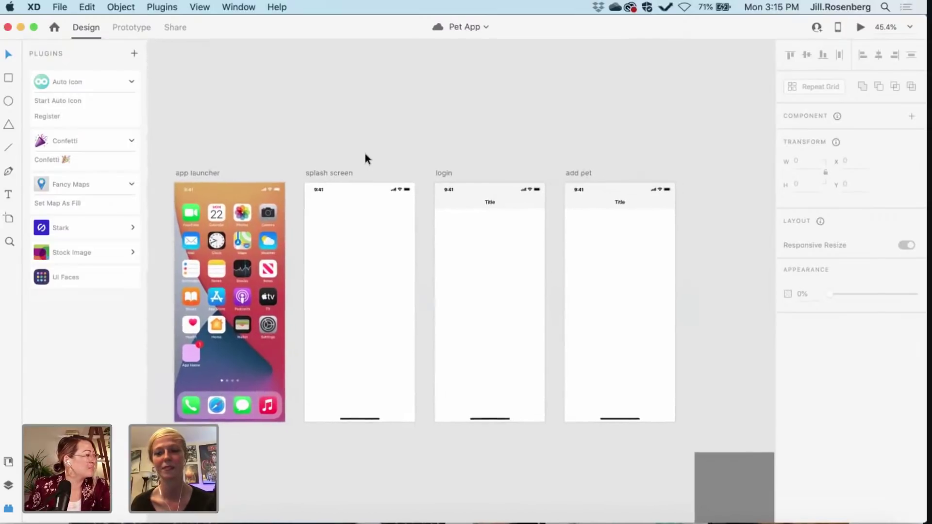
{"action": "scroll", "coordinate": [365, 154], "scroll_direction": "right", "scroll_amount": 2}
{"action": "scroll", "coordinate": [381, 158], "scroll_direction": "up", "scroll_amount": 2}
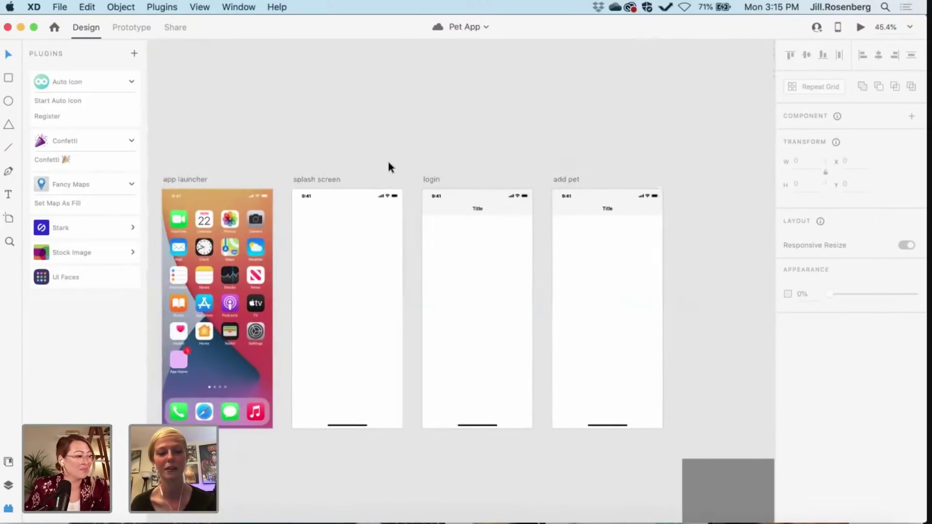
{"action": "scroll", "coordinate": [388, 163], "scroll_direction": "left", "scroll_amount": 2}
{"action": "scroll", "coordinate": [389, 162], "scroll_direction": "up", "scroll_amount": 1}
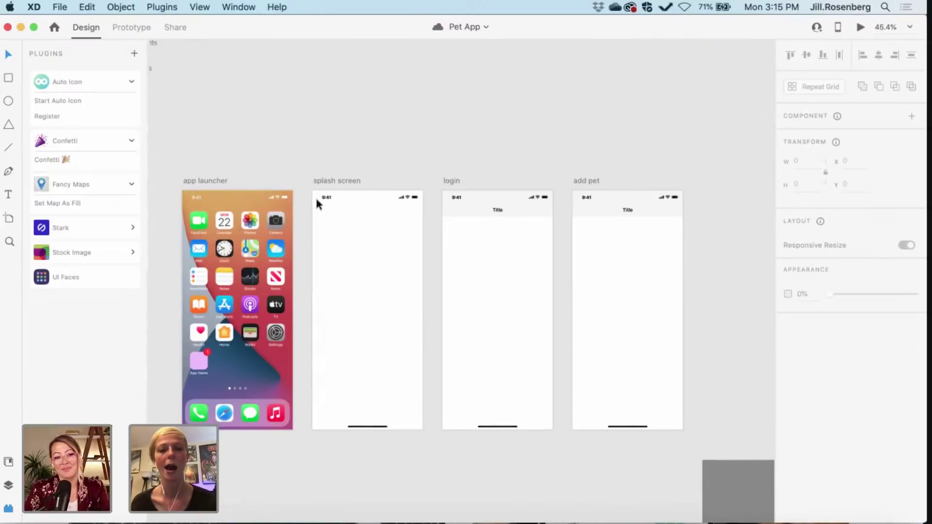
- Look over the starting artboards and examine the placeholder app icon on the app launcher screen closely
{"action": "scroll", "coordinate": [254, 302], "scroll_direction": "left", "scroll_amount": 5}
{"action": "scroll", "coordinate": [255, 303], "scroll_direction": "left", "scroll_amount": 3}
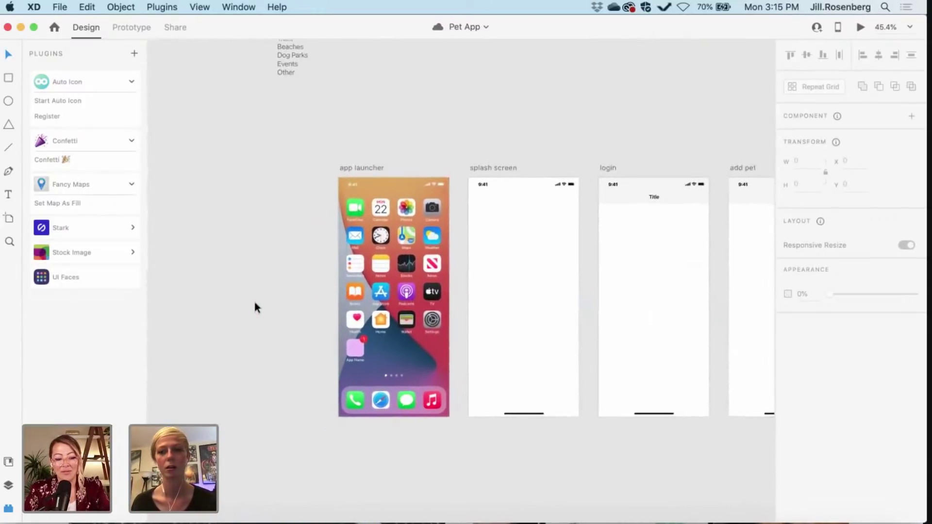
{"action": "scroll", "coordinate": [255, 304], "scroll_direction": "down", "scroll_amount": 3}
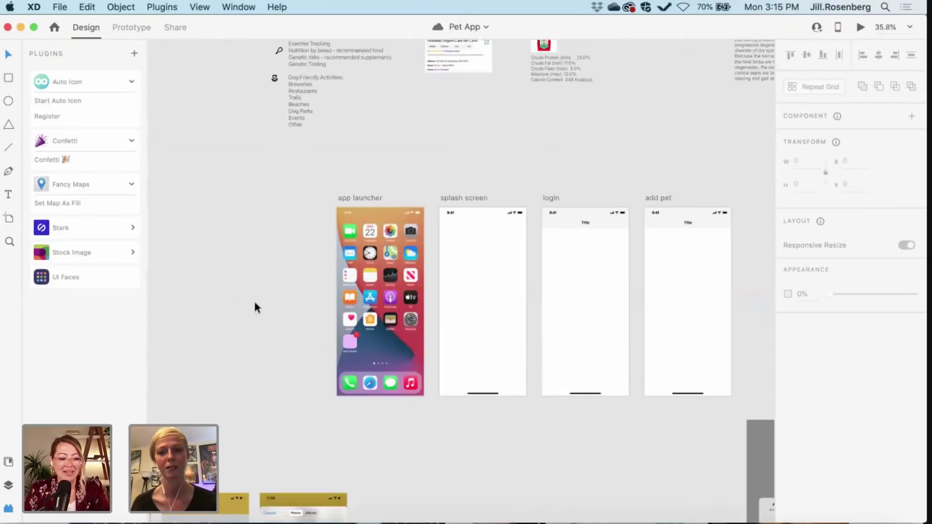
{"action": "scroll", "coordinate": [255, 303], "scroll_direction": "up", "scroll_amount": 3}
{"action": "scroll", "coordinate": [255, 302], "scroll_direction": "down", "scroll_amount": 1}
{"action": "scroll", "coordinate": [254, 302], "scroll_direction": "right", "scroll_amount": 1}
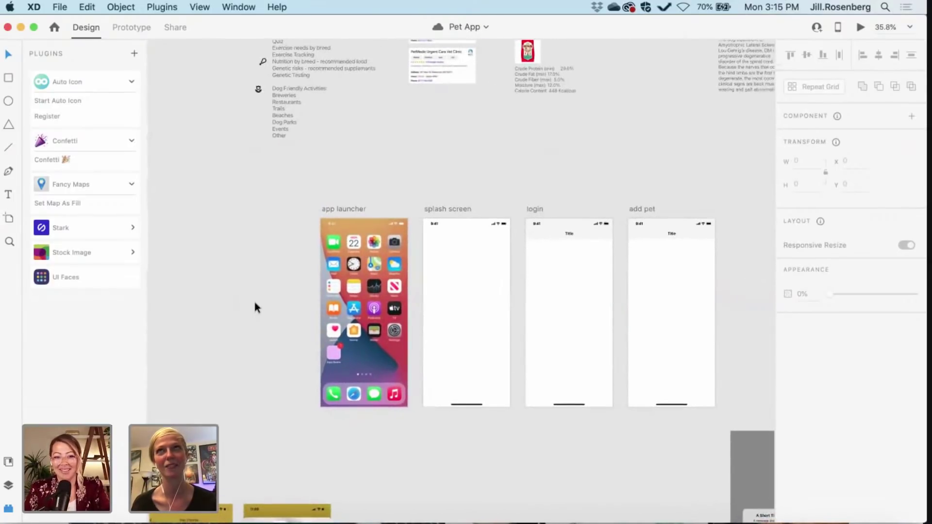
{"action": "scroll", "coordinate": [253, 299], "scroll_direction": "down", "scroll_amount": 1}
{"action": "scroll", "coordinate": [283, 336], "scroll_direction": "up", "scroll_amount": 5}
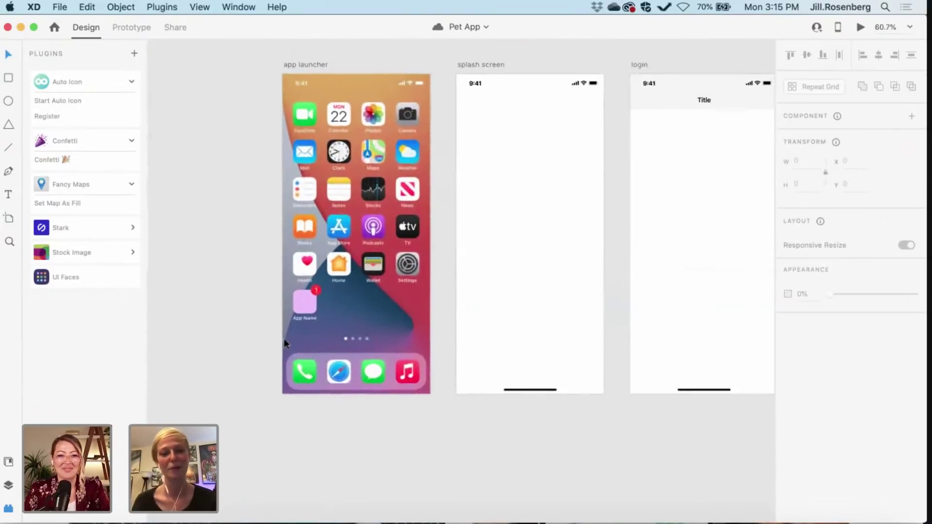
{"action": "scroll", "coordinate": [284, 339], "scroll_direction": "up", "scroll_amount": 8}
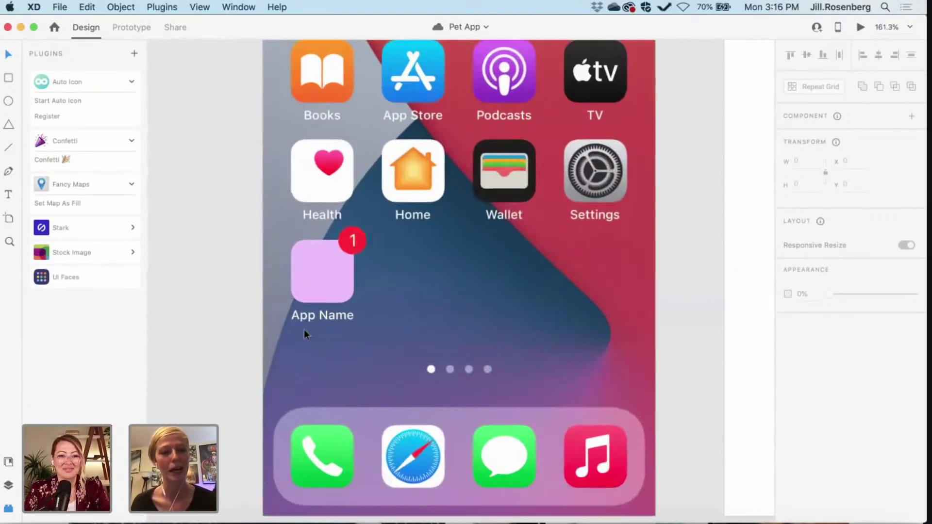
{"action": "double_click", "coordinate": [316, 317]}
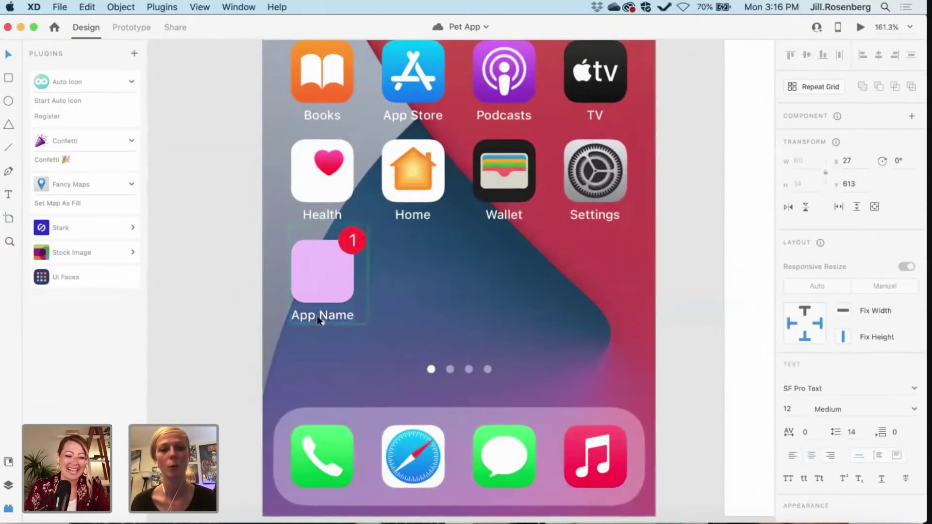
{"action": "double_click", "coordinate": [316, 316]}
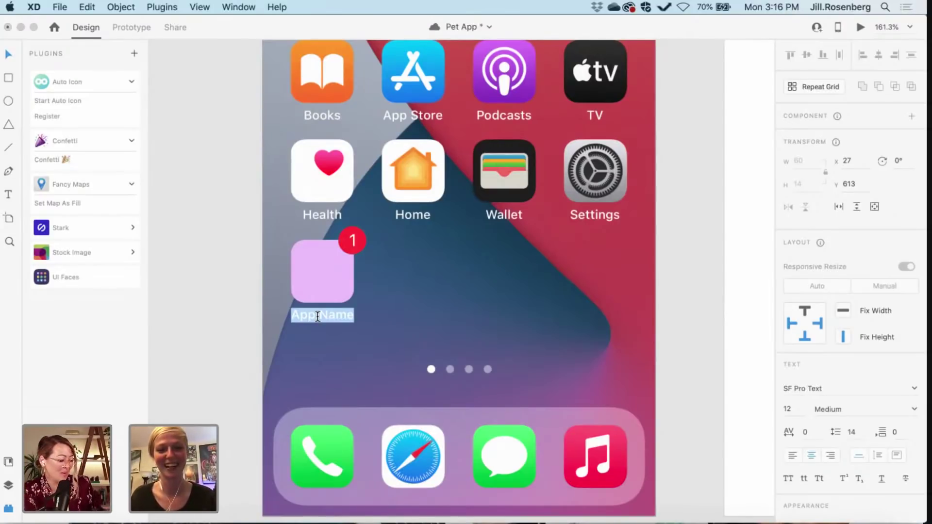
{"action": "left_click", "coordinate": [217, 269]}
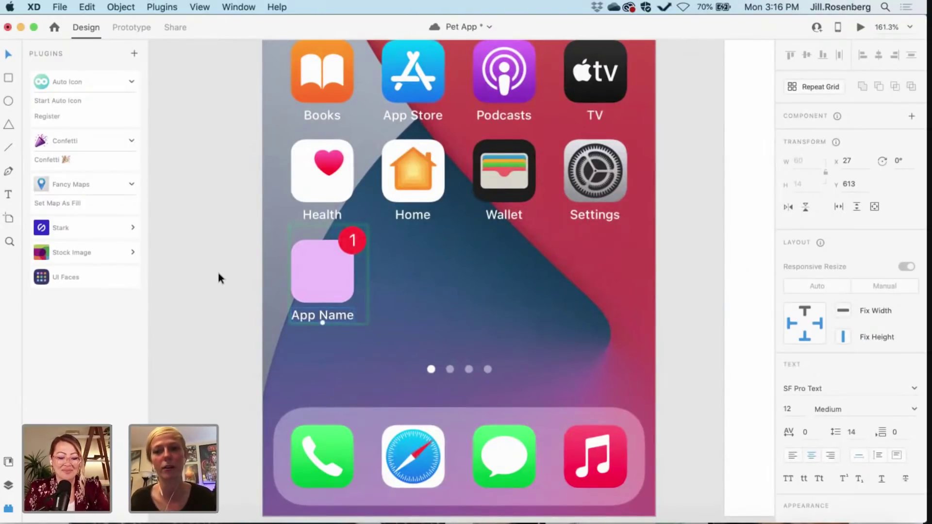
- Start the Auto Icon plugin, search its icons for "paw" and look through the matching designs
{"action": "scroll", "coordinate": [217, 270], "scroll_direction": "up", "scroll_amount": 2}
{"action": "scroll", "coordinate": [217, 269], "scroll_direction": "right", "scroll_amount": 2}
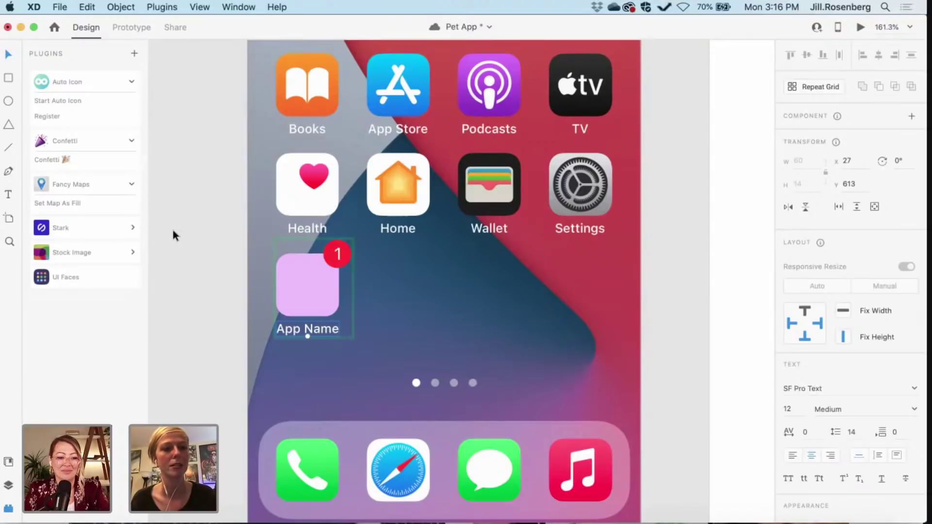
{"action": "left_click", "coordinate": [61, 100]}
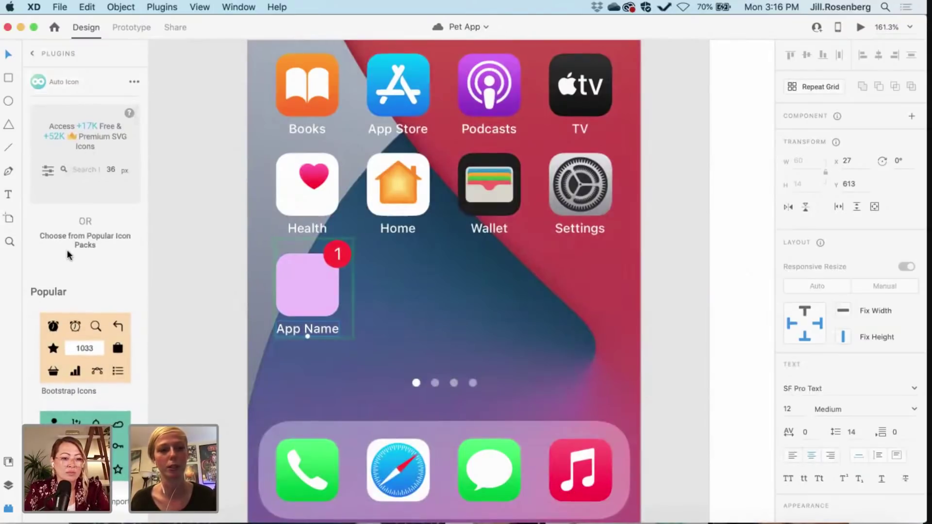
{"action": "left_click", "coordinate": [79, 169]}
{"action": "type", "text": "paw"}
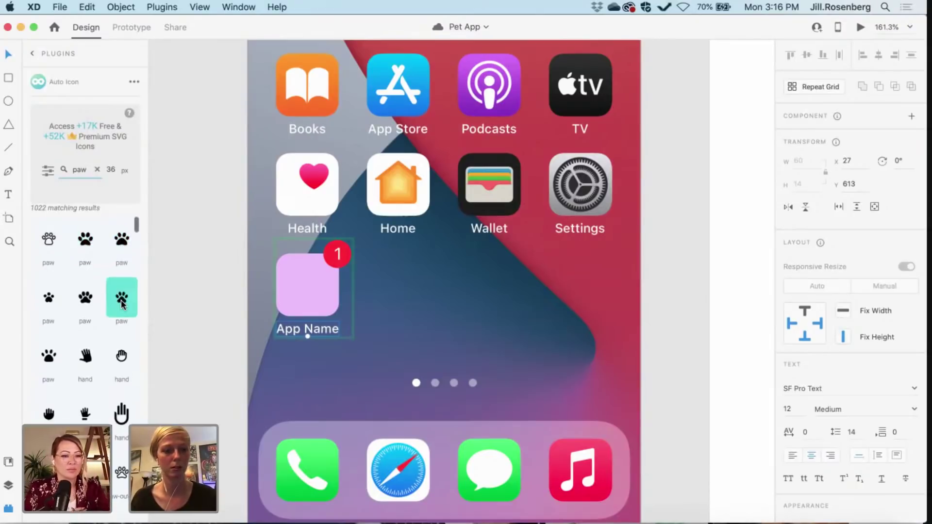
{"action": "scroll", "coordinate": [121, 301], "scroll_direction": "down", "scroll_amount": 3}
{"action": "scroll", "coordinate": [120, 299], "scroll_direction": "down", "scroll_amount": 10}
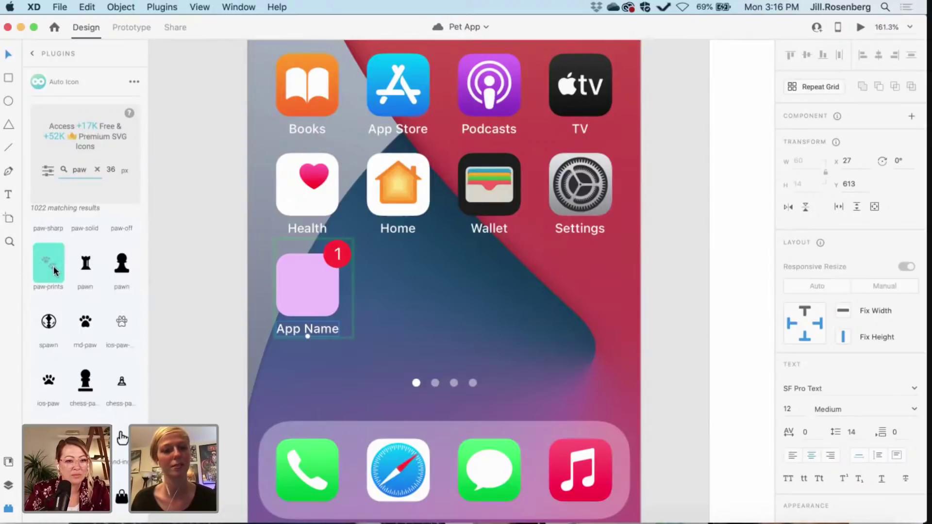
{"action": "scroll", "coordinate": [53, 266], "scroll_direction": "up", "scroll_amount": 10}
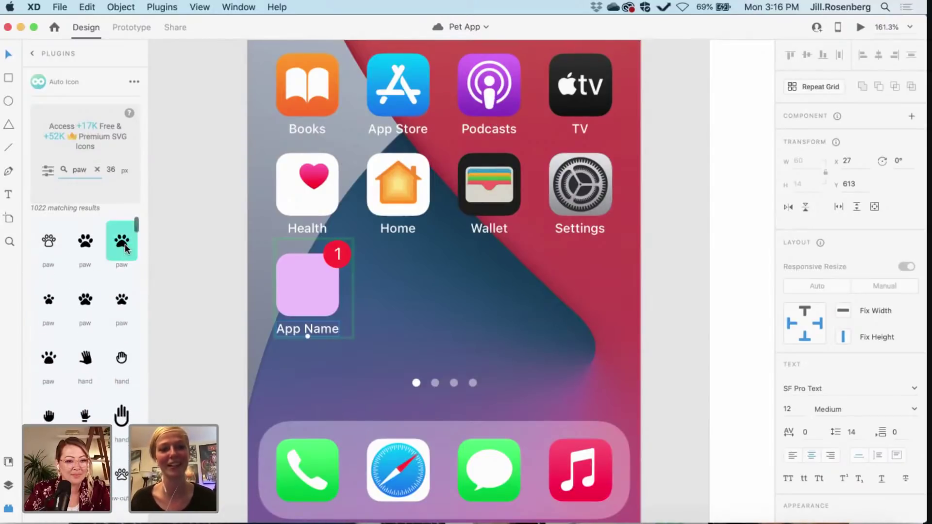
- Try placing a solid paw icon on the purple app tile and beside the artboard, undoing both placements
{"action": "left_click_drag", "start_coordinate": [122, 241], "coordinate": [312, 296]}
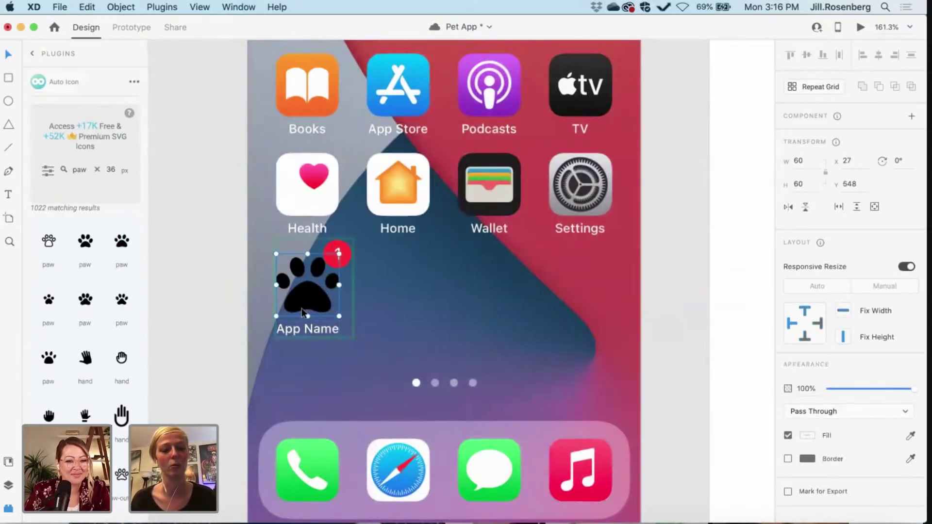
{"action": "key", "text": "super+z"}
{"action": "left_click_drag", "start_coordinate": [121, 241], "coordinate": [216, 301]}
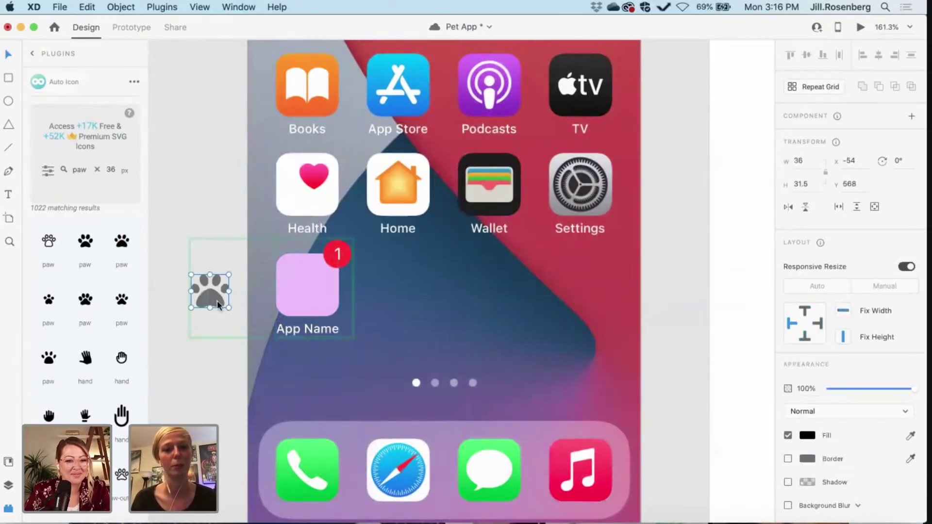
{"action": "key", "text": "super+z"}
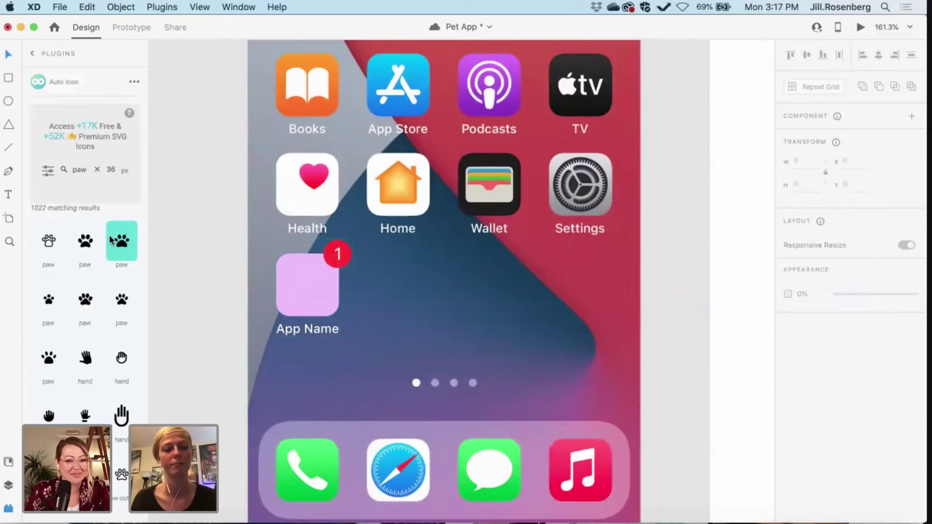
- Place the solid paw icon in the middle of the purple app tile and delete the stray paw beside the artboard
{"action": "left_click_drag", "start_coordinate": [122, 242], "coordinate": [307, 290]}
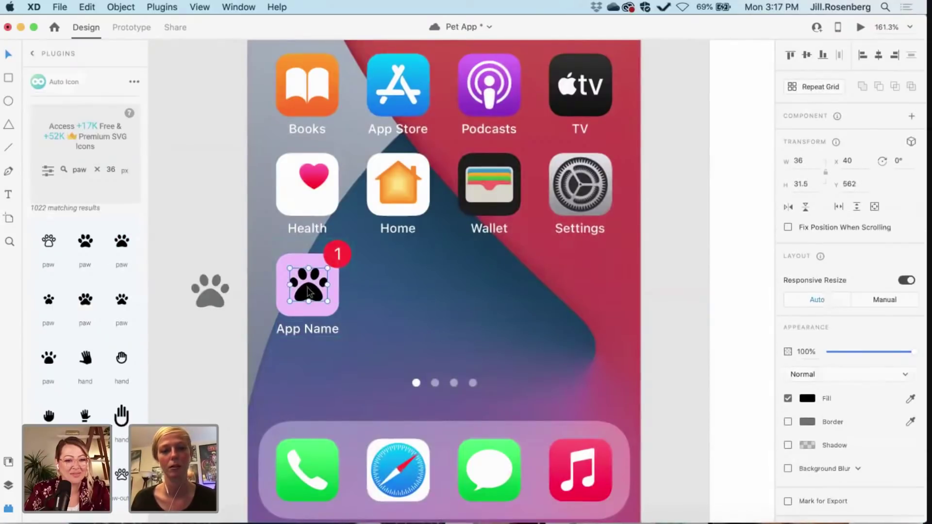
{"action": "left_click", "coordinate": [209, 297]}
{"action": "key", "text": "Delete"}
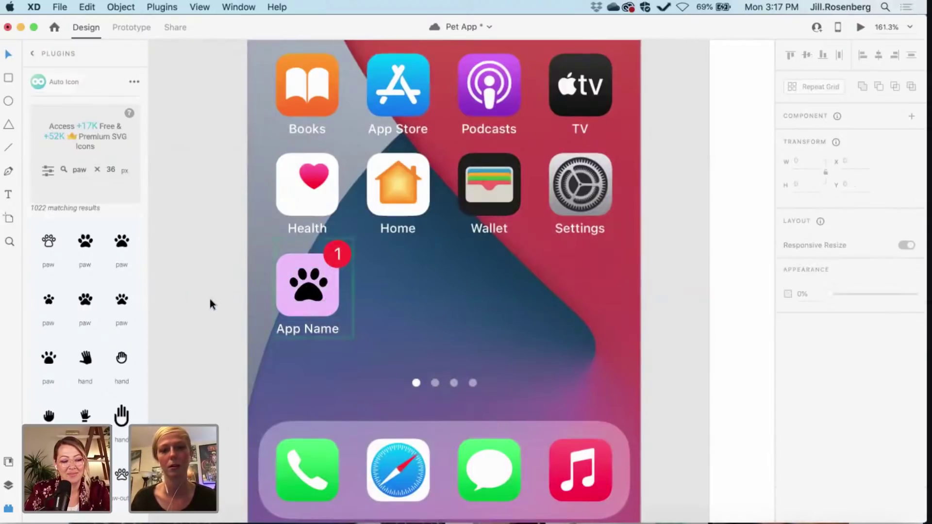
- Change the fill of the paw icon on the app tile to dark gray and deselect it
{"action": "left_click", "coordinate": [308, 291]}
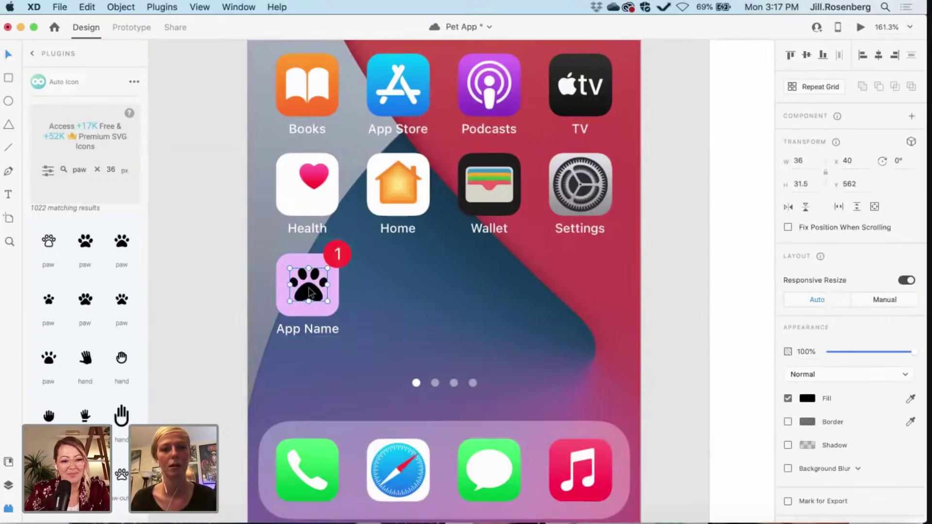
{"action": "left_click", "coordinate": [807, 399]}
{"action": "left_click_drag", "start_coordinate": [697, 396], "coordinate": [631, 412]}
{"action": "left_click", "coordinate": [198, 371]}
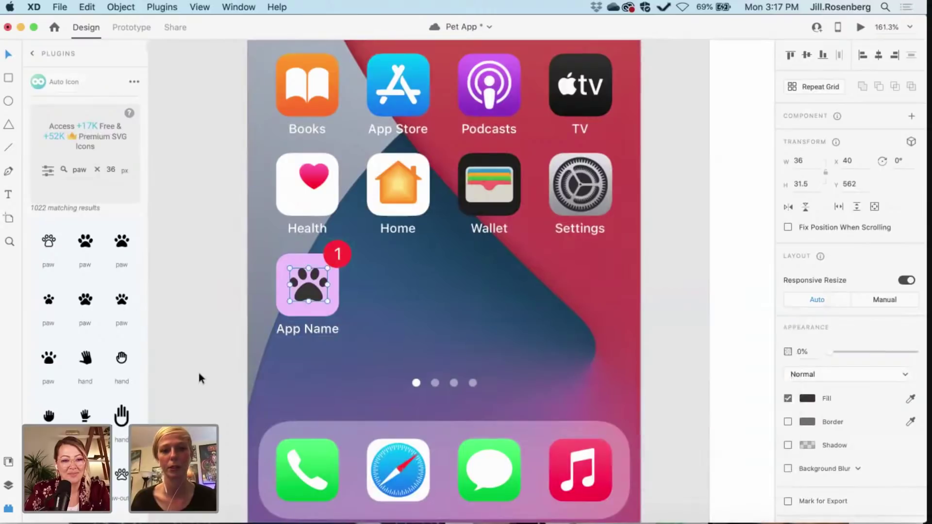
{"action": "left_click", "coordinate": [198, 371]}
- Select the App Name label below the paw icon and switch to the open Design Templates + Components + Guides - iPhone document
{"action": "scroll", "coordinate": [197, 371], "scroll_direction": "down", "scroll_amount": 3}
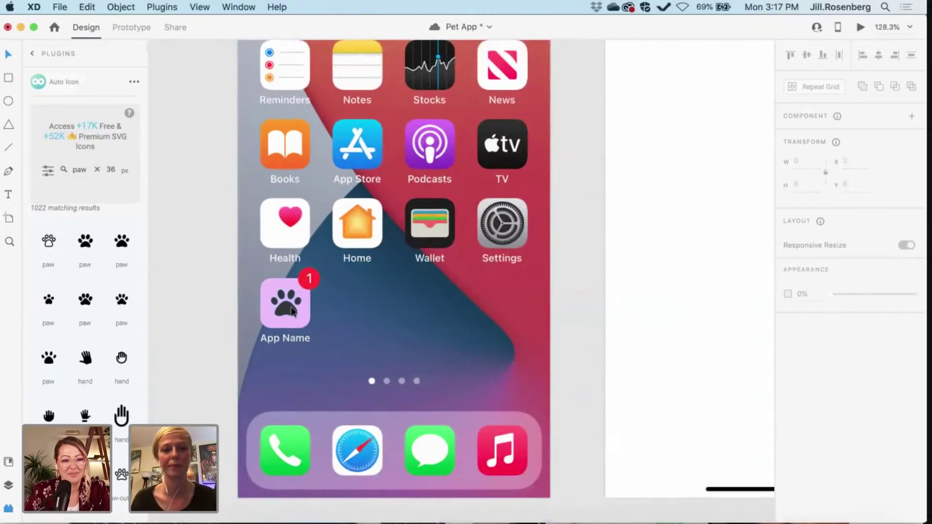
{"action": "scroll", "coordinate": [297, 314], "scroll_direction": "down", "scroll_amount": 3}
{"action": "left_click", "coordinate": [283, 326]}
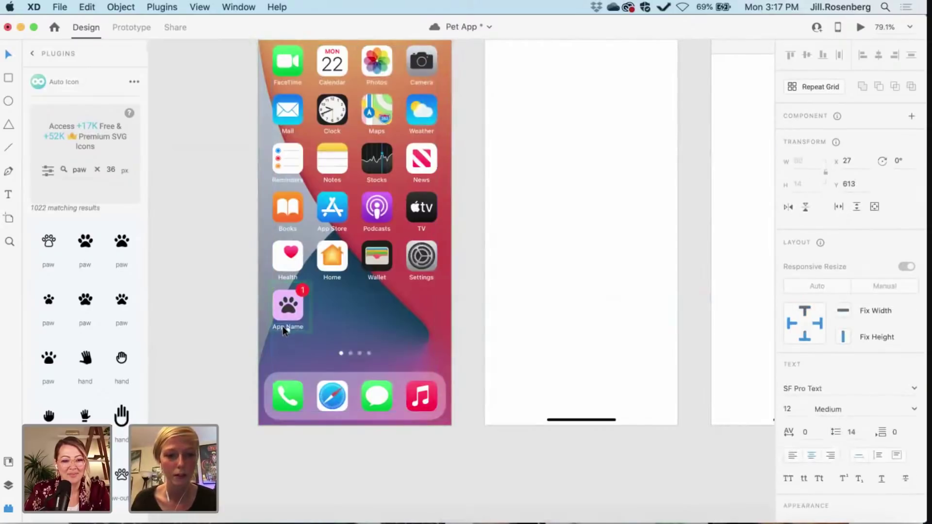
{"action": "scroll", "coordinate": [282, 326], "scroll_direction": "up", "scroll_amount": 3}
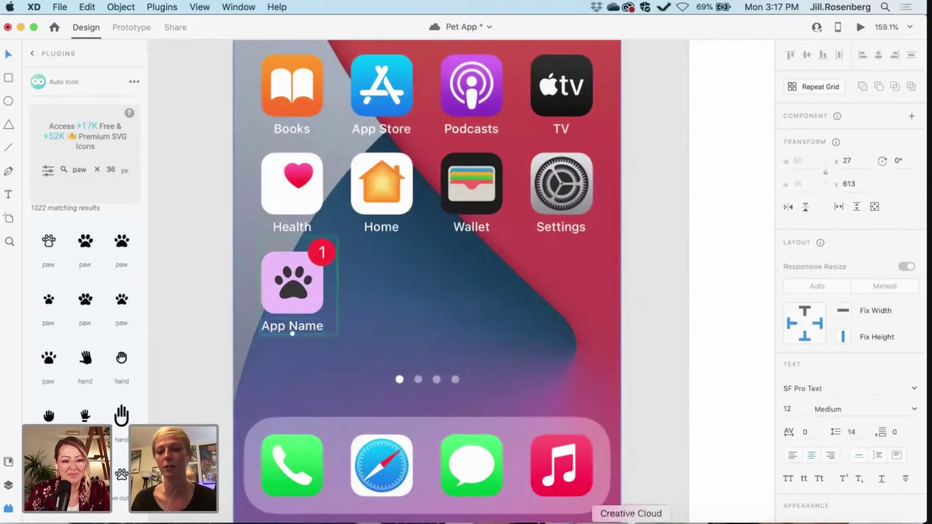
{"action": "right_click", "coordinate": [673, 522]}
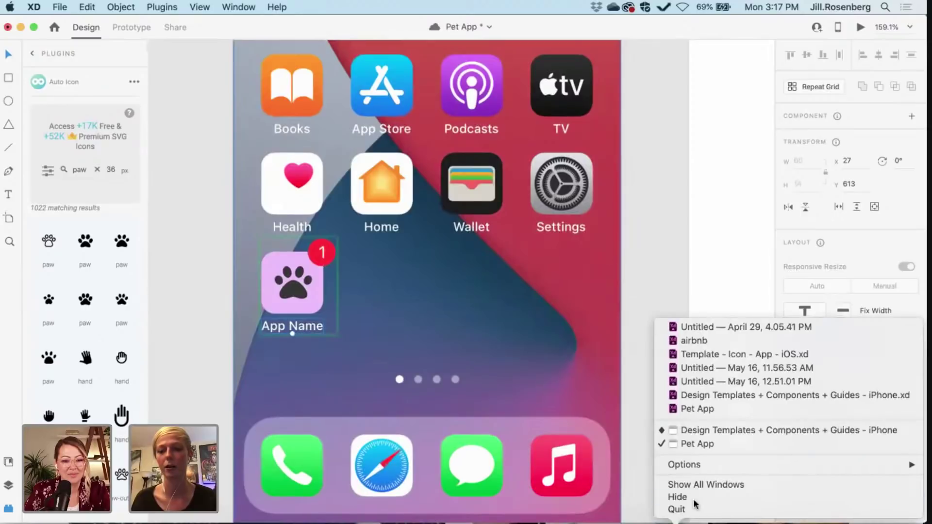
{"action": "left_click", "coordinate": [674, 427]}
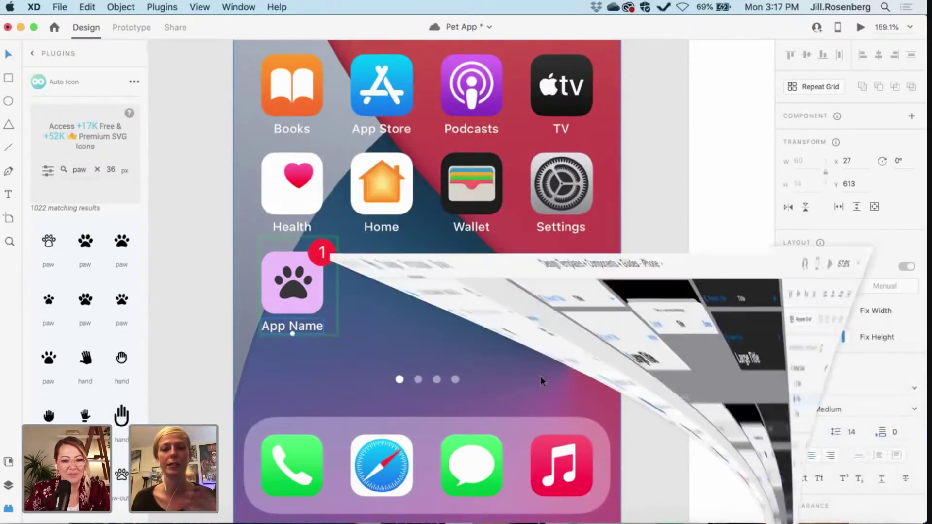
- Examine the template document's UI Elements boards and the light and dark Tabbed App design templates
{"action": "scroll", "coordinate": [464, 409], "scroll_direction": "down", "scroll_amount": 5}
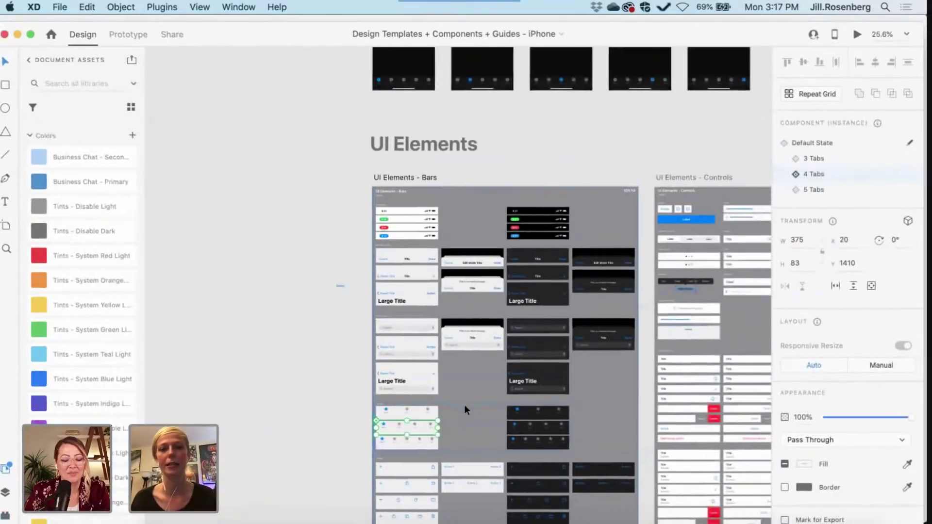
{"action": "scroll", "coordinate": [464, 407], "scroll_direction": "down", "scroll_amount": 5}
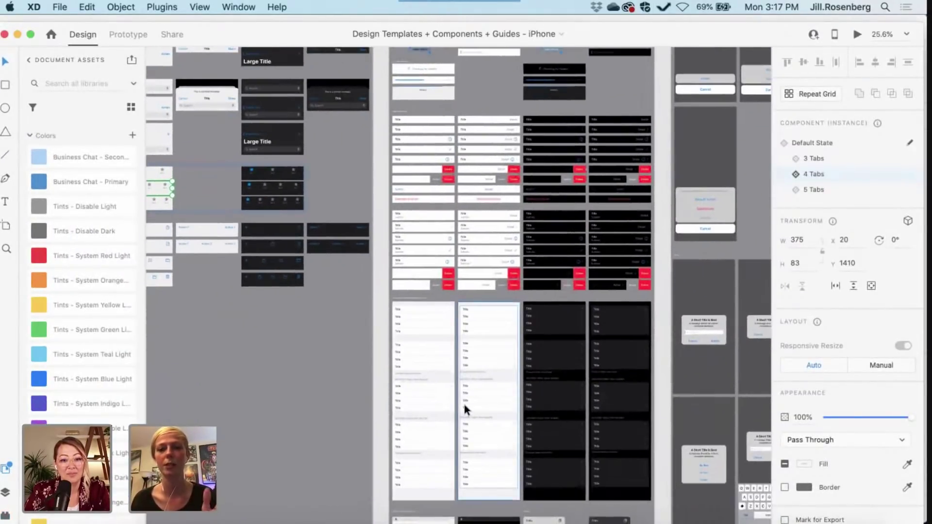
{"action": "scroll", "coordinate": [463, 401], "scroll_direction": "down", "scroll_amount": 5}
{"action": "scroll", "coordinate": [463, 401], "scroll_direction": "up", "scroll_amount": 5}
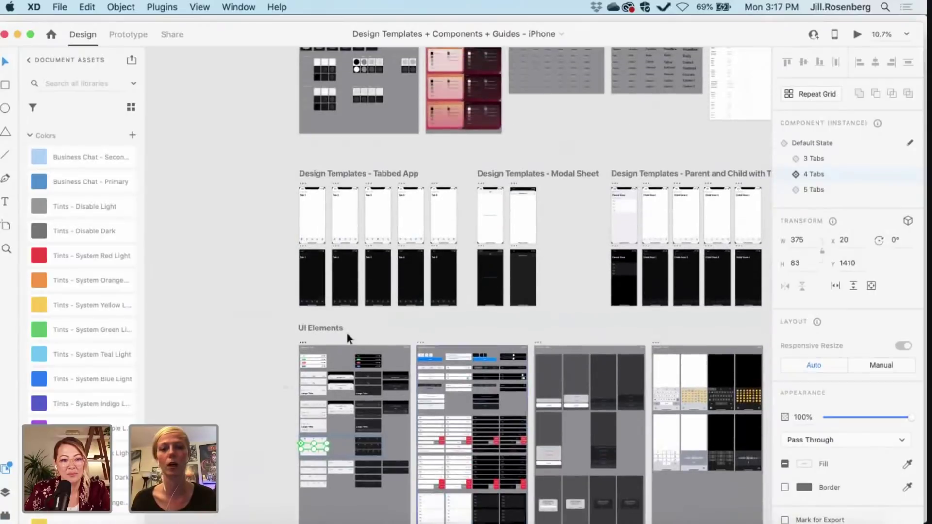
{"action": "scroll", "coordinate": [242, 241], "scroll_direction": "up", "scroll_amount": 3}
{"action": "scroll", "coordinate": [242, 241], "scroll_direction": "up", "scroll_amount": 5}
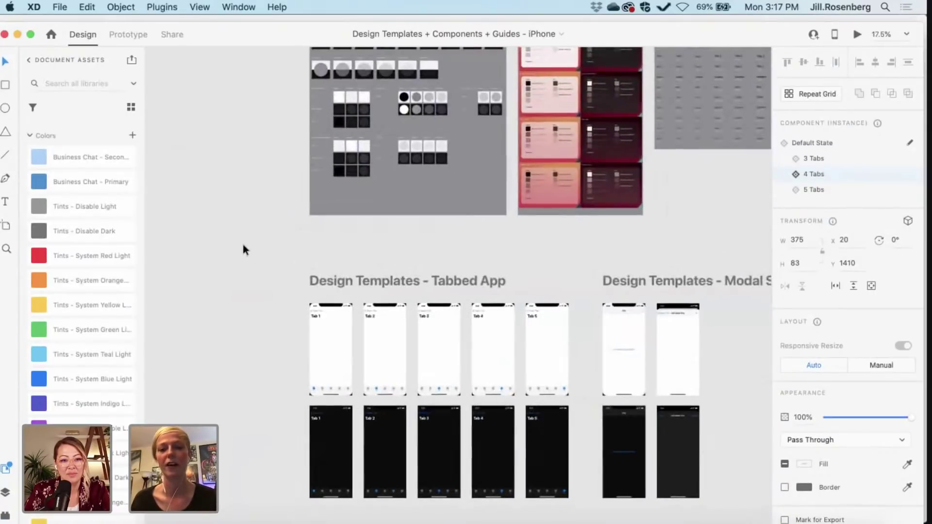
{"action": "scroll", "coordinate": [242, 241], "scroll_direction": "up", "scroll_amount": 3}
{"action": "scroll", "coordinate": [253, 249], "scroll_direction": "down", "scroll_amount": 3}
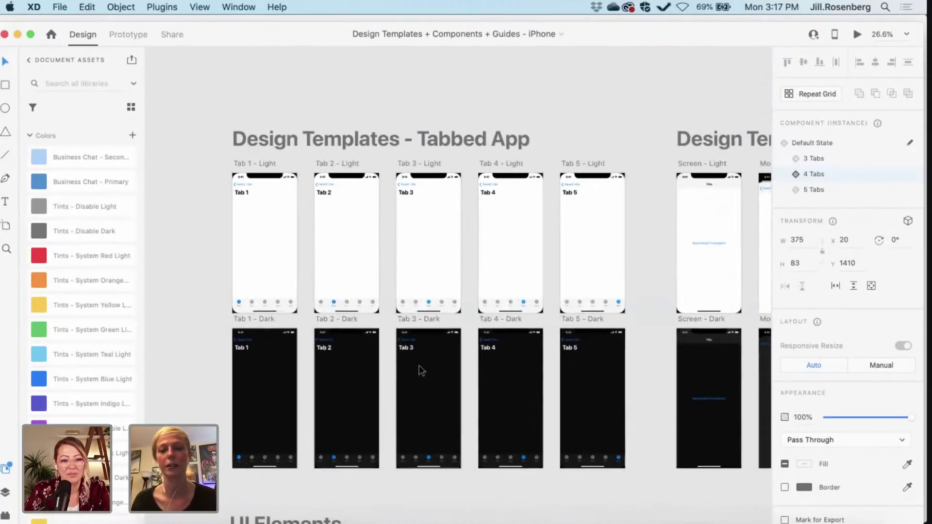
- Look through the type guides and the Modal Sheet, Parent and Child with Toolbar, home screen, Messaging and Business Chat templates
{"action": "scroll", "coordinate": [418, 365], "scroll_direction": "down", "scroll_amount": 2}
{"action": "scroll", "coordinate": [418, 366], "scroll_direction": "right", "scroll_amount": 8}
{"action": "scroll", "coordinate": [418, 365], "scroll_direction": "up", "scroll_amount": 4}
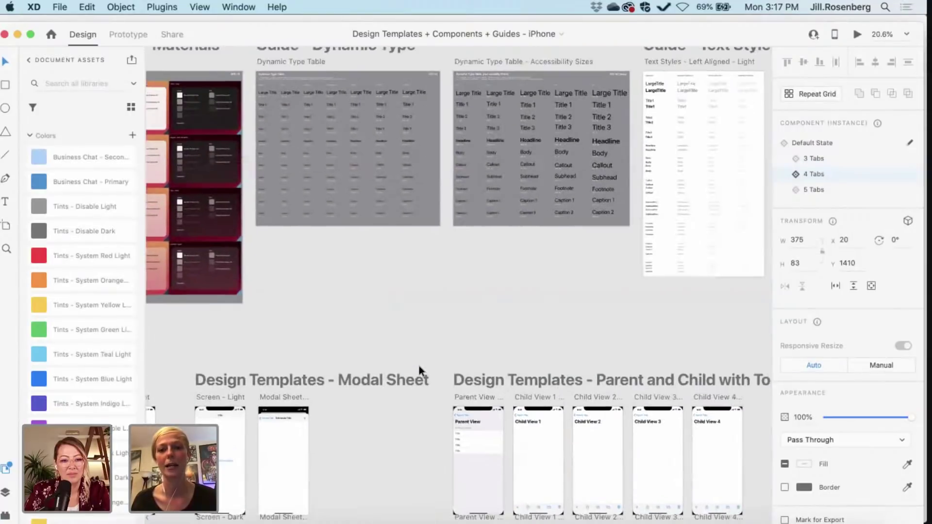
{"action": "scroll", "coordinate": [418, 368], "scroll_direction": "right", "scroll_amount": 10}
{"action": "scroll", "coordinate": [419, 368], "scroll_direction": "down", "scroll_amount": 10}
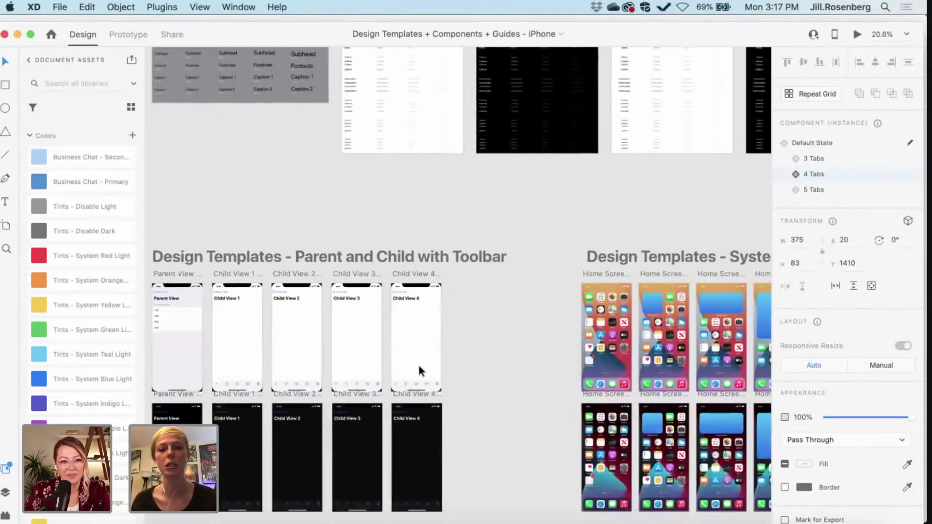
{"action": "scroll", "coordinate": [418, 366], "scroll_direction": "down", "scroll_amount": 5}
{"action": "scroll", "coordinate": [419, 365], "scroll_direction": "right", "scroll_amount": 5}
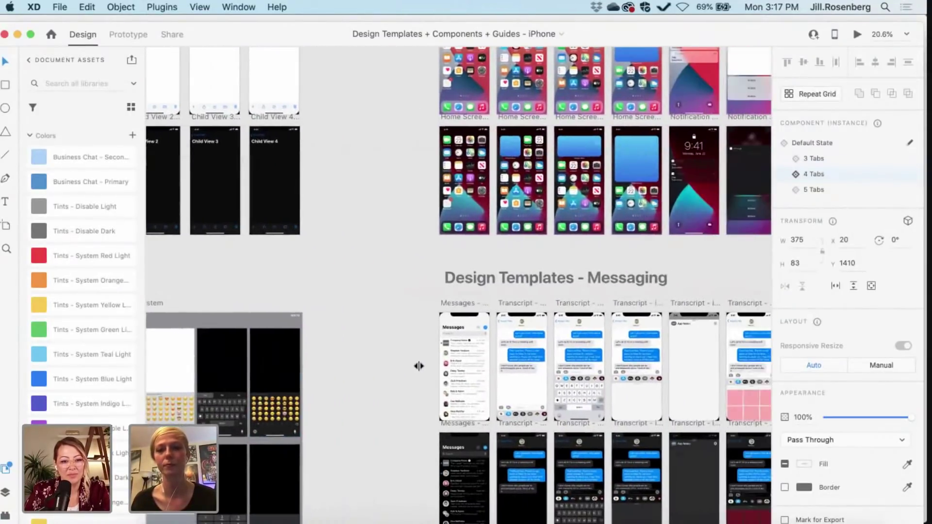
{"action": "scroll", "coordinate": [419, 366], "scroll_direction": "down", "scroll_amount": 3}
{"action": "scroll", "coordinate": [418, 365], "scroll_direction": "right", "scroll_amount": 6}
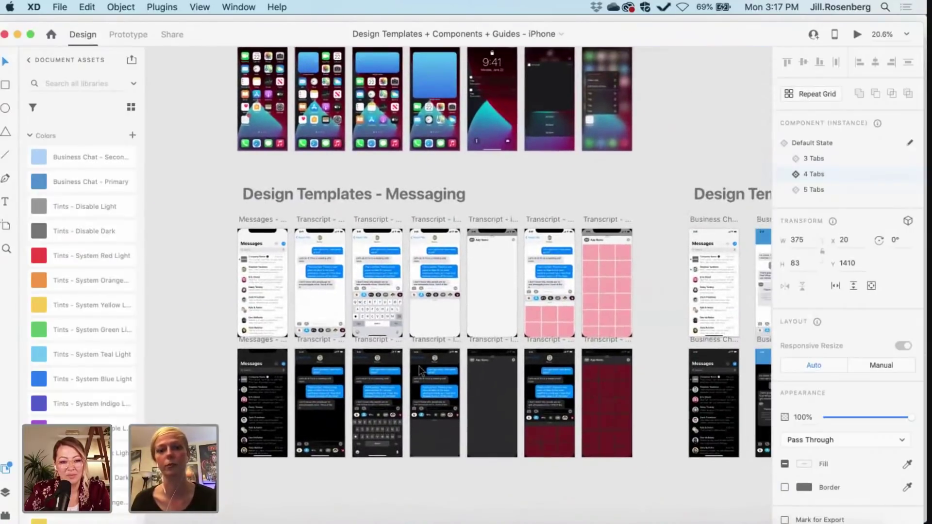
{"action": "scroll", "coordinate": [418, 366], "scroll_direction": "right", "scroll_amount": 5}
{"action": "scroll", "coordinate": [419, 365], "scroll_direction": "up", "scroll_amount": 1}
{"action": "scroll", "coordinate": [419, 365], "scroll_direction": "left", "scroll_amount": 8}
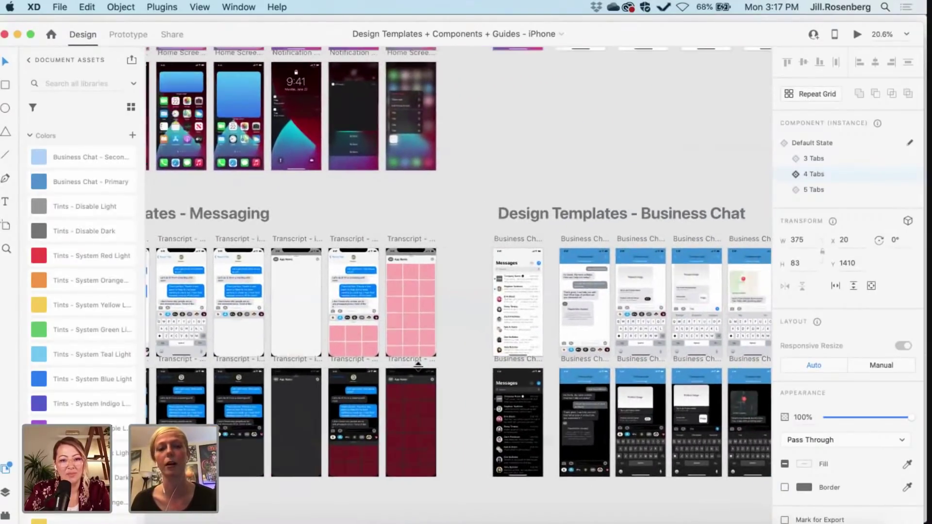
- Look at the template's UI Elements - System board and switch back to the Pet App document
{"action": "scroll", "coordinate": [418, 367], "scroll_direction": "left", "scroll_amount": 9}
{"action": "scroll", "coordinate": [418, 366], "scroll_direction": "down", "scroll_amount": 1}
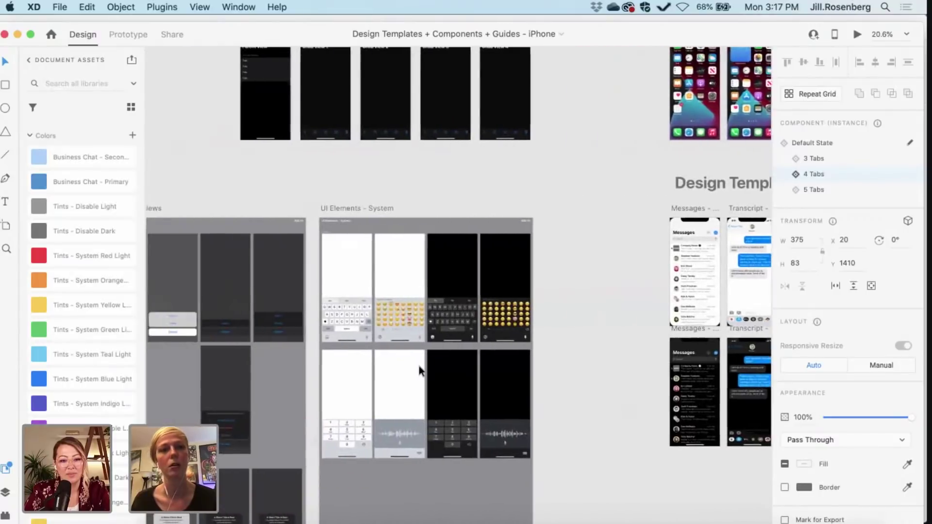
{"action": "left_click", "coordinate": [18, 35]}
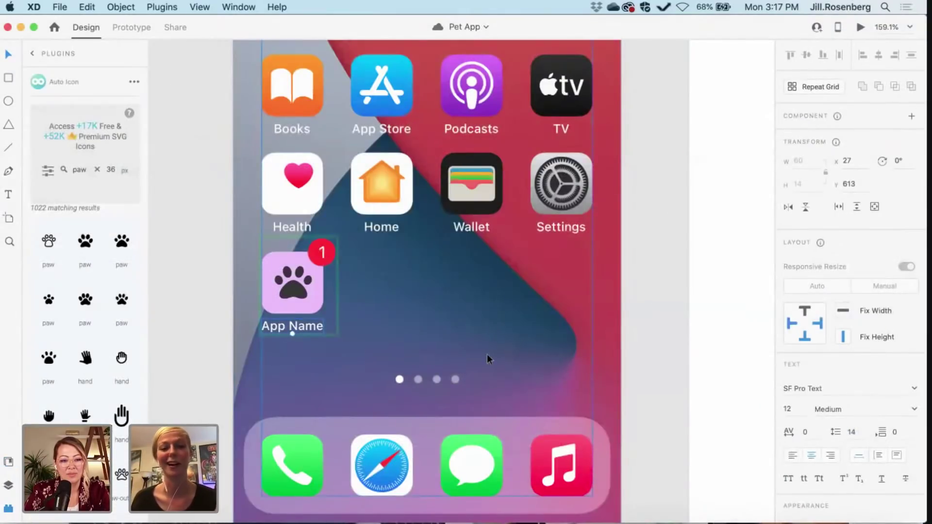
- Rename the App Name label below the paw icon to "Paw Pal" and deselect it
{"action": "double_click", "coordinate": [277, 326]}
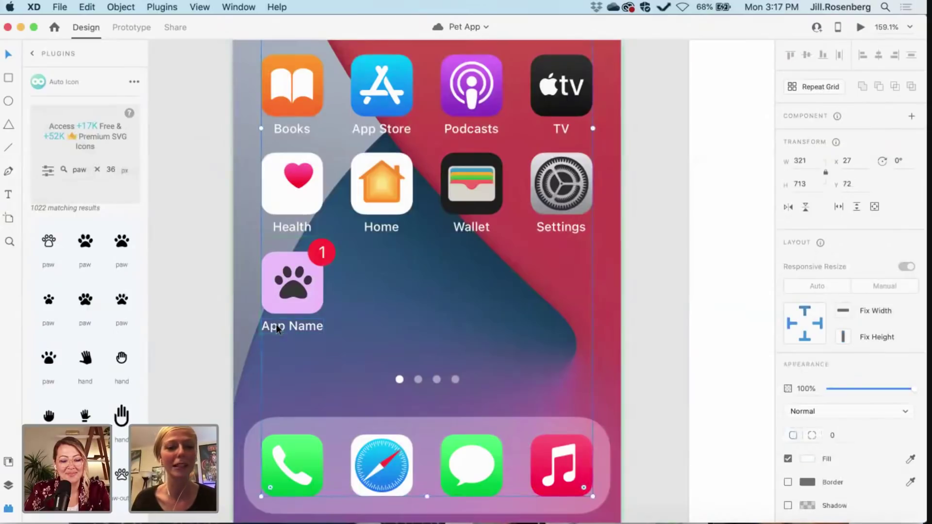
{"action": "double_click", "coordinate": [277, 328]}
{"action": "double_click", "coordinate": [277, 328]}
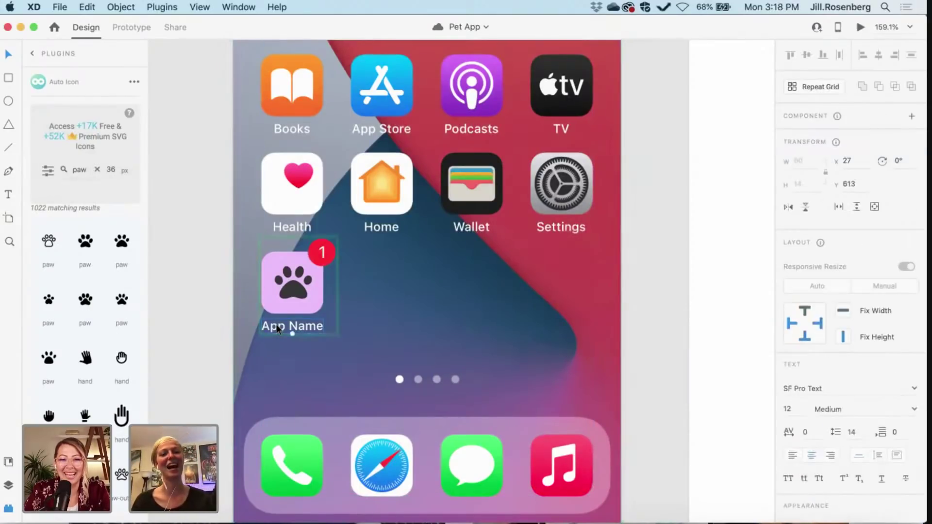
{"action": "double_click", "coordinate": [276, 326]}
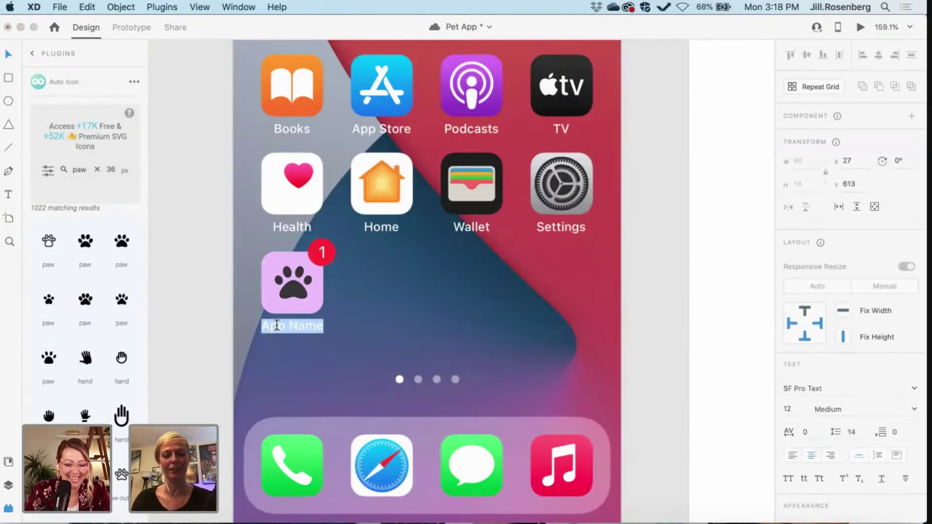
{"action": "type", "text": "Paw Pal"}
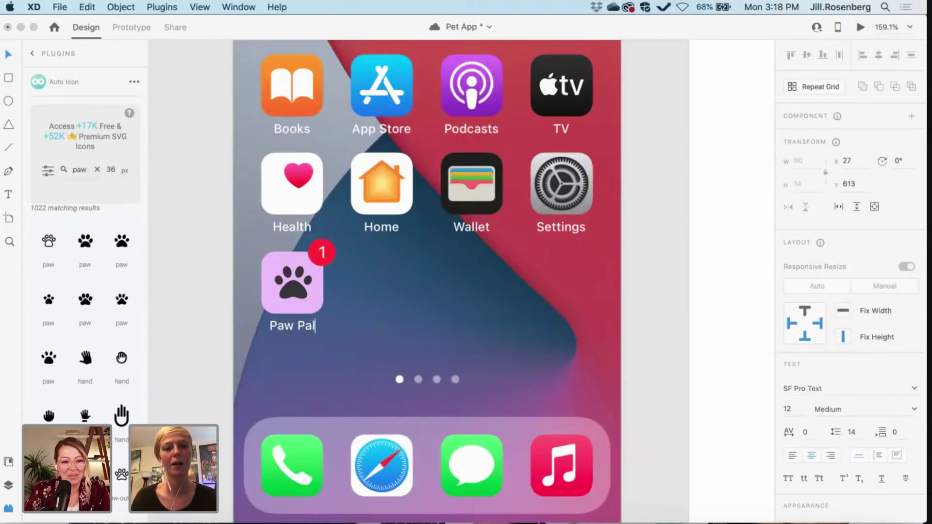
{"action": "key", "text": "Escape"}
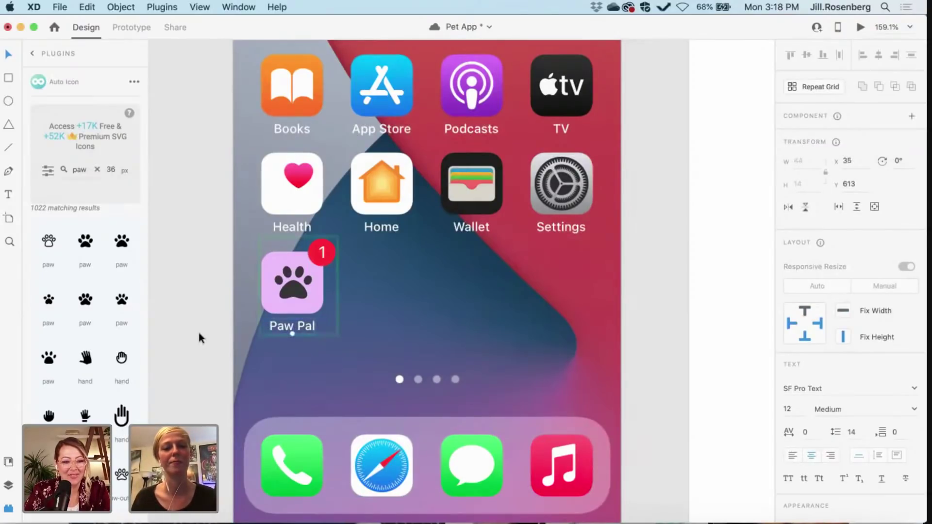
{"action": "left_click", "coordinate": [199, 333]}
- Look over the app launcher and the neighbouring splash screen, login and add pet artboards
{"action": "scroll", "coordinate": [199, 333], "scroll_direction": "down", "scroll_amount": 5}
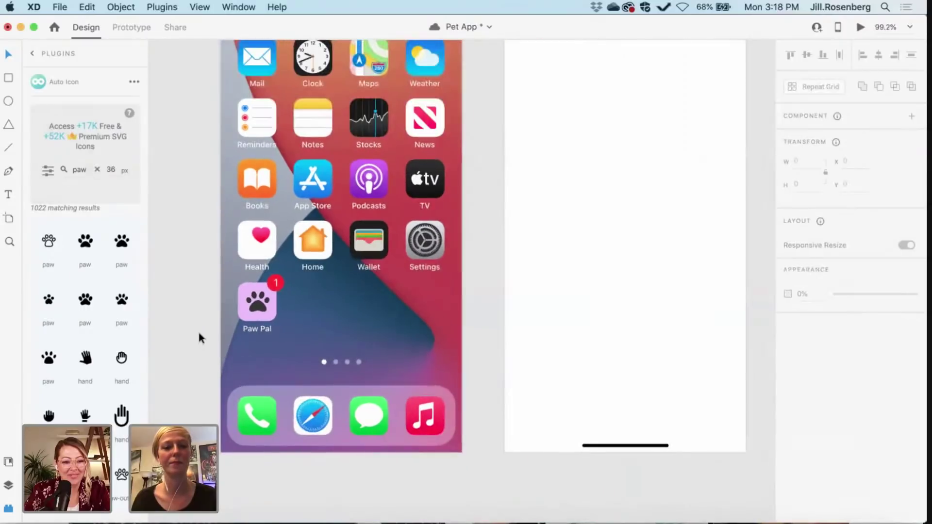
{"action": "scroll", "coordinate": [197, 330], "scroll_direction": "down", "scroll_amount": 3}
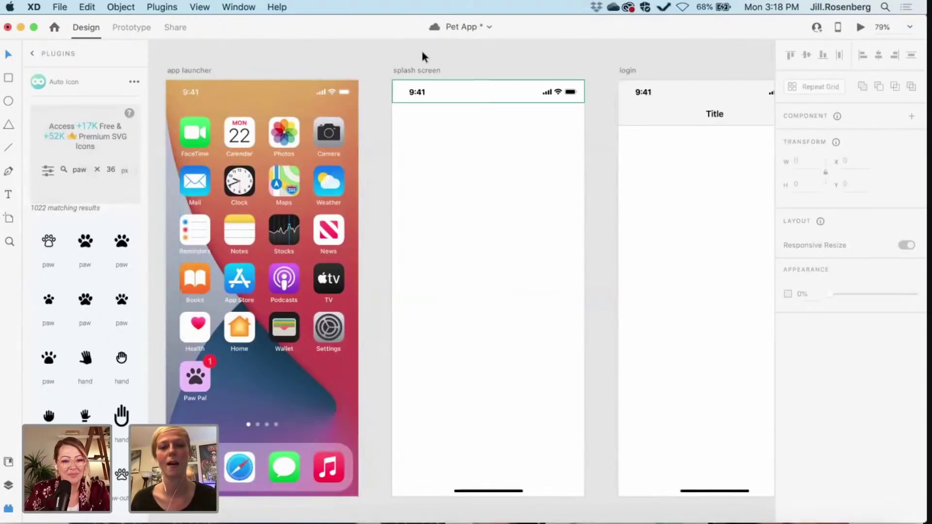
{"action": "left_click", "coordinate": [405, 69]}
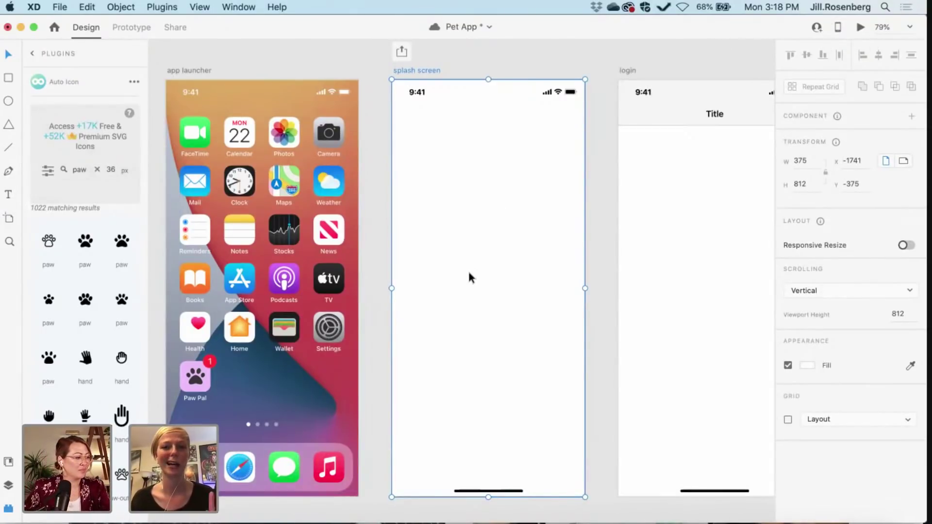
{"action": "scroll", "coordinate": [468, 278], "scroll_direction": "down", "scroll_amount": 3}
{"action": "scroll", "coordinate": [189, 343], "scroll_direction": "left", "scroll_amount": 2}
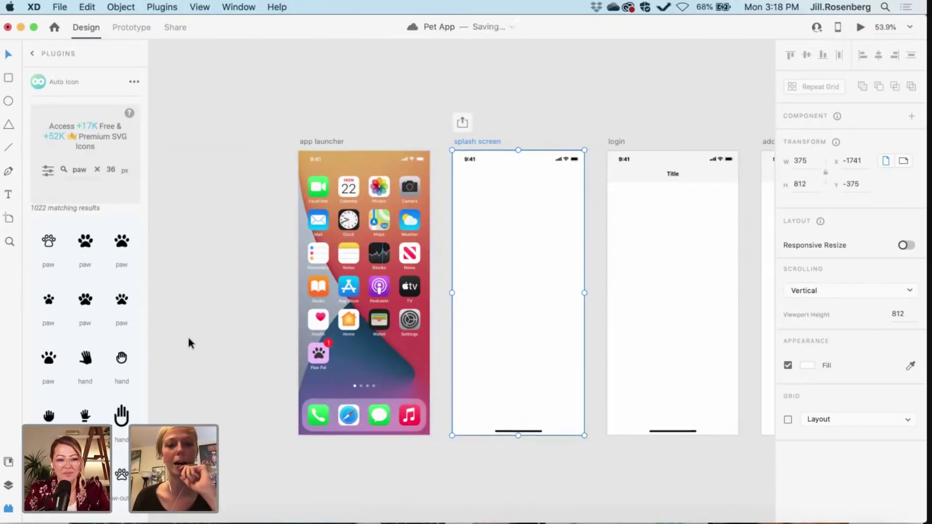
{"action": "scroll", "coordinate": [188, 344], "scroll_direction": "down", "scroll_amount": 1}
{"action": "scroll", "coordinate": [188, 343], "scroll_direction": "right", "scroll_amount": 1}
{"action": "left_click", "coordinate": [187, 335]}
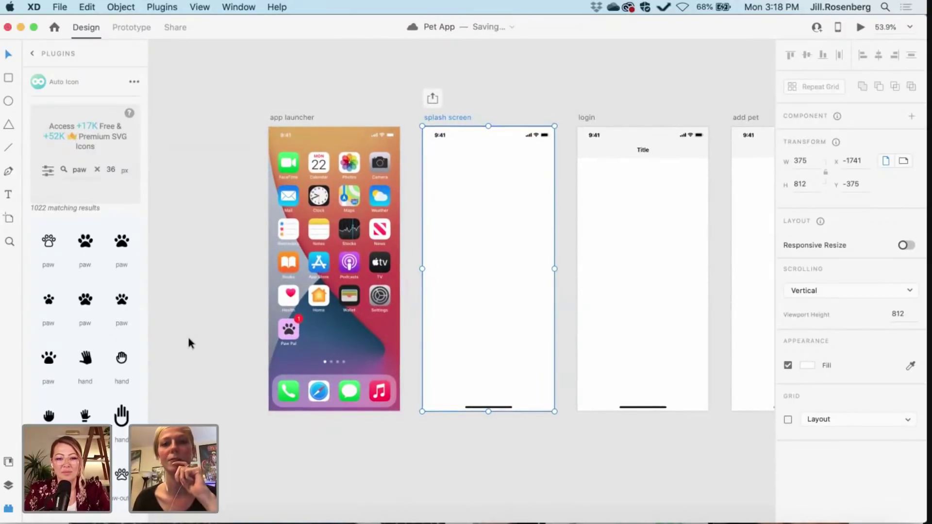
{"action": "scroll", "coordinate": [222, 349], "scroll_direction": "up", "scroll_amount": 1}
{"action": "scroll", "coordinate": [223, 350], "scroll_direction": "right", "scroll_amount": 1}
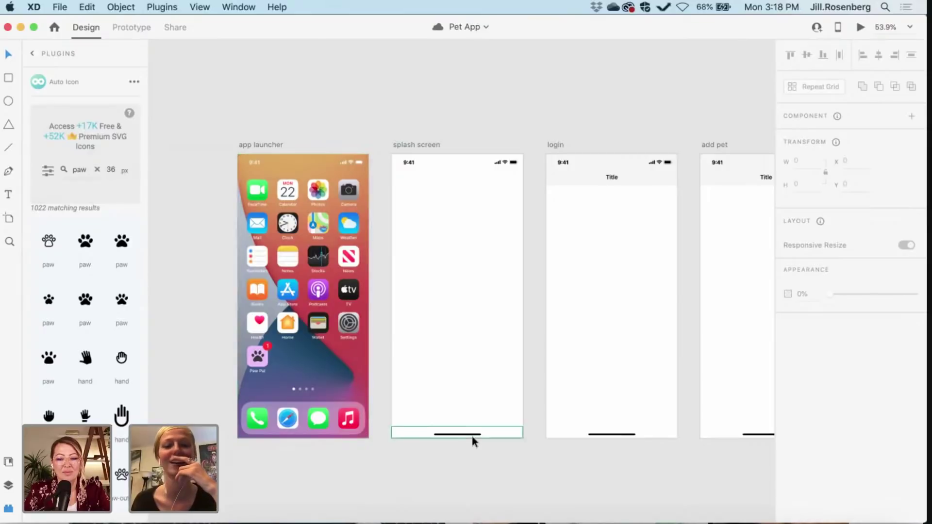
- Fill the splash screen artboard with the lilac sampled from the Paw Pal app tile and deselect it
{"action": "left_click", "coordinate": [405, 145]}
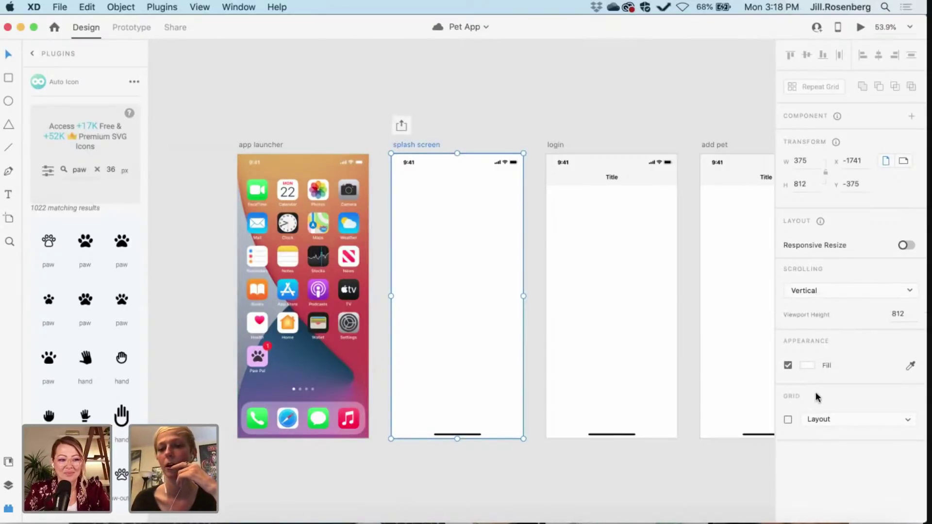
{"action": "left_click", "coordinate": [807, 365]}
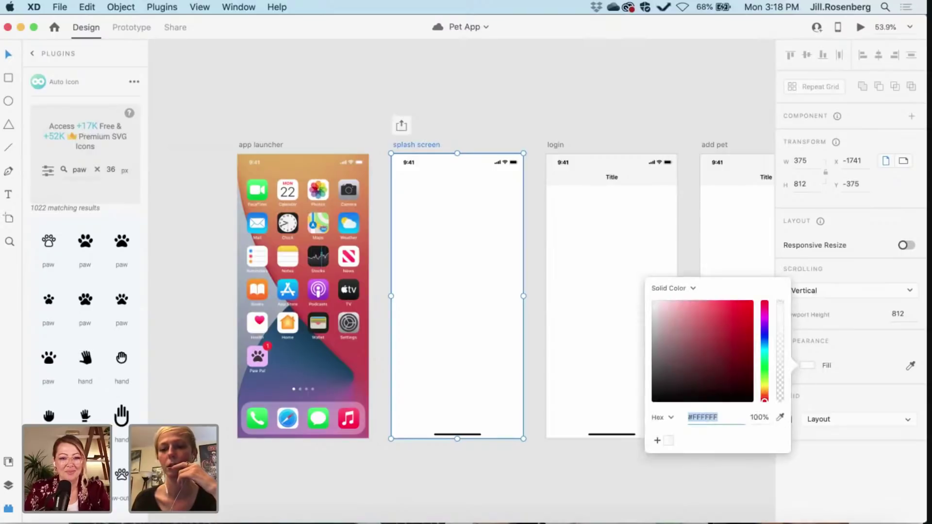
{"action": "left_click", "coordinate": [779, 416]}
{"action": "left_click", "coordinate": [255, 352]}
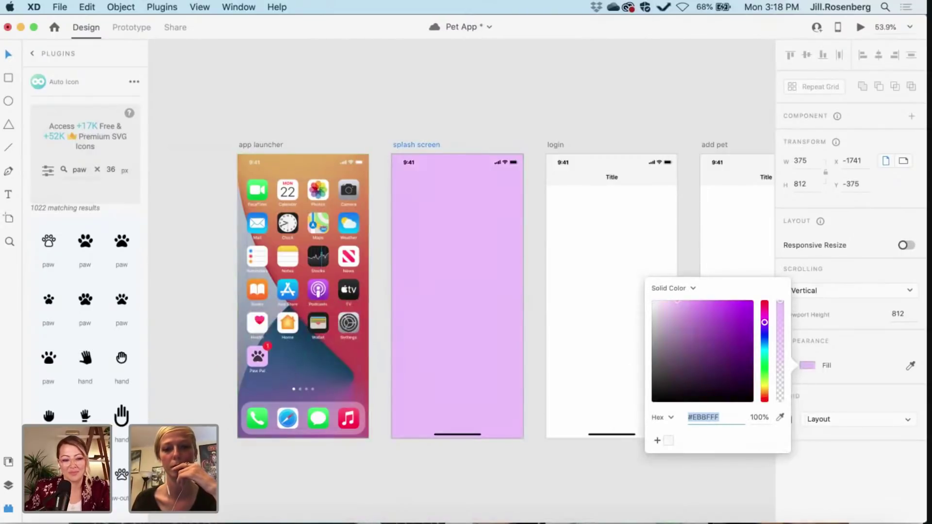
{"action": "left_click", "coordinate": [441, 100]}
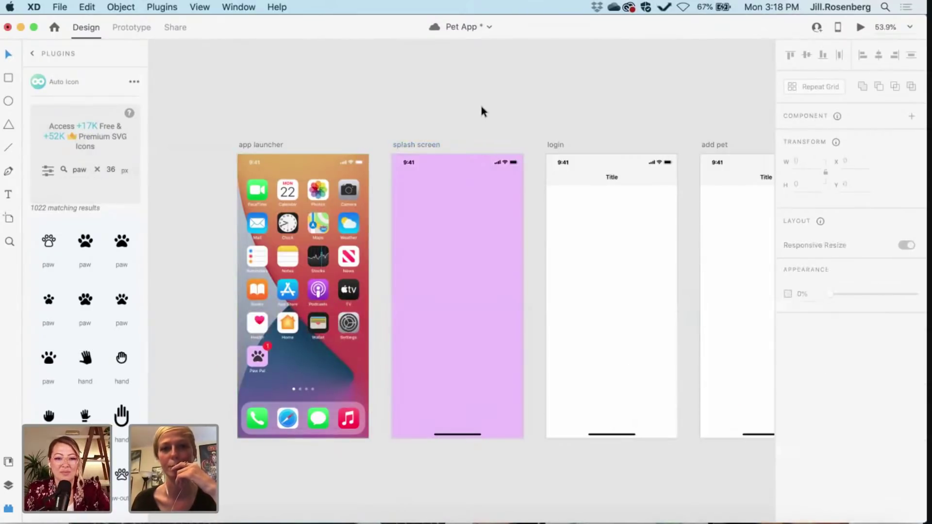
{"action": "scroll", "coordinate": [480, 108], "scroll_direction": "right", "scroll_amount": 1}
{"action": "scroll", "coordinate": [481, 106], "scroll_direction": "up", "scroll_amount": 1}
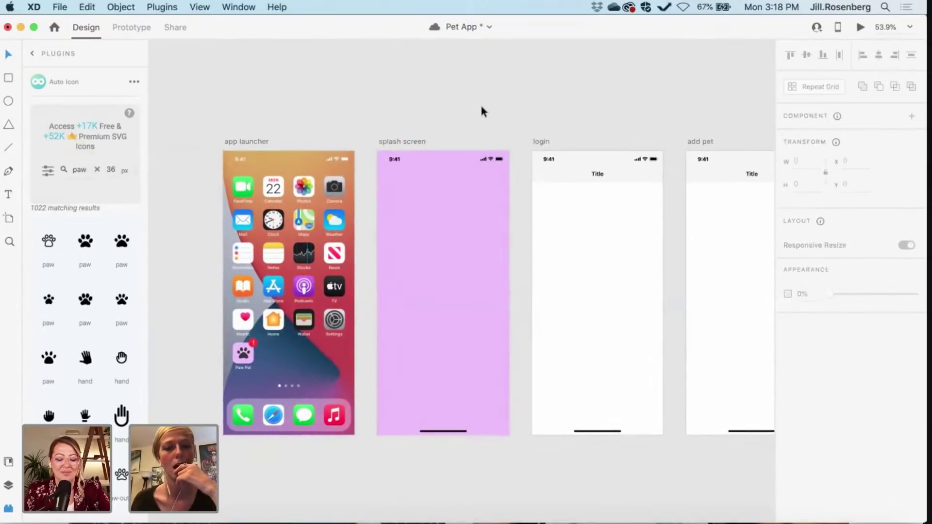
- Copy the launcher's paw icon onto the splash screen, enlarge it to about 65 by 57, and place it near the artboard's upper-left corner
{"action": "left_click", "coordinate": [31, 54]}
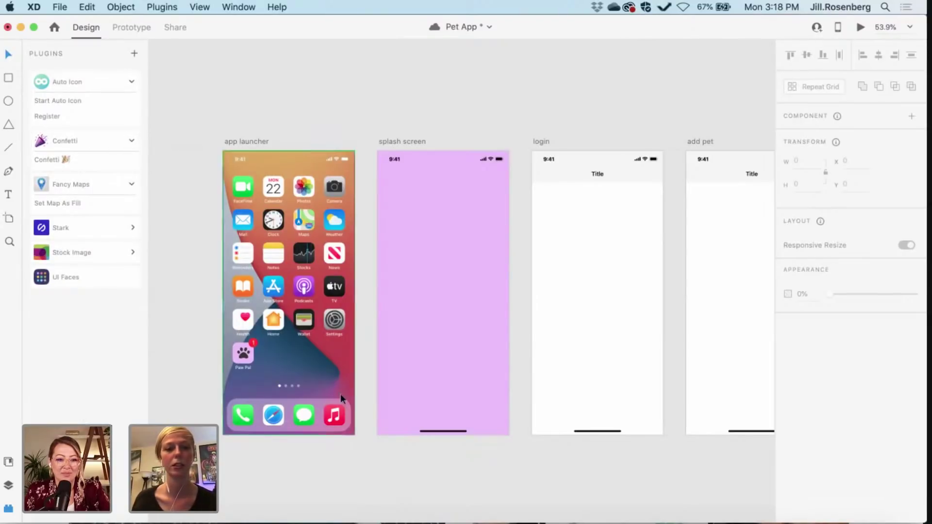
{"action": "left_click", "coordinate": [245, 356]}
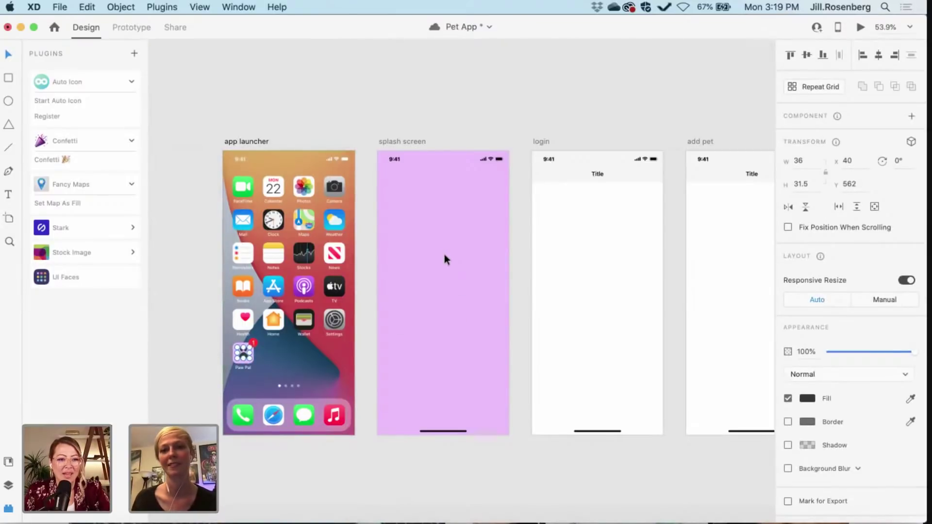
{"action": "key", "text": "ctrl+v"}
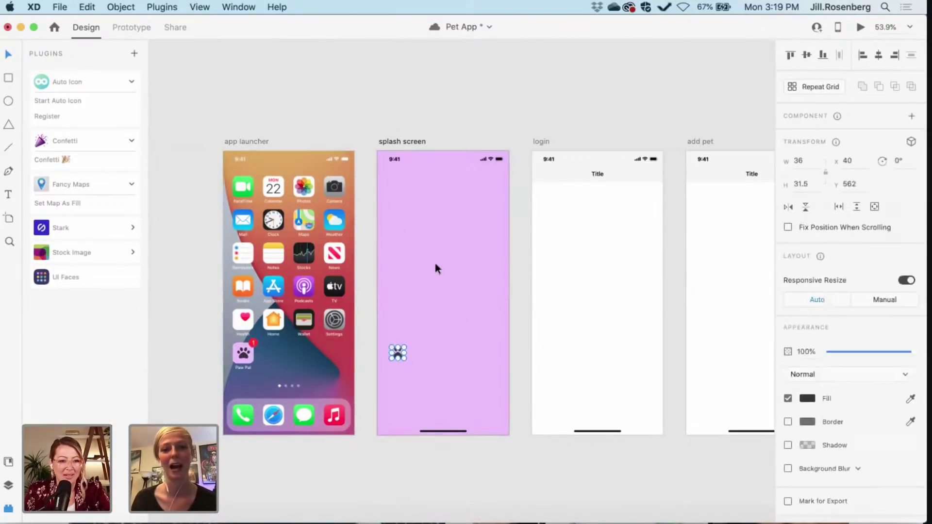
{"action": "scroll", "coordinate": [400, 329], "scroll_direction": "up", "scroll_amount": 3}
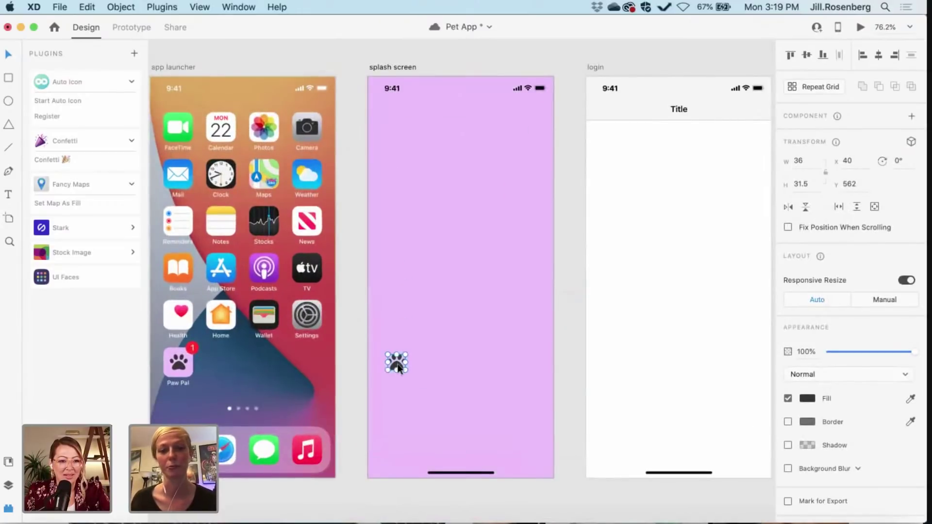
{"action": "left_click_drag", "start_coordinate": [396, 362], "coordinate": [421, 139]}
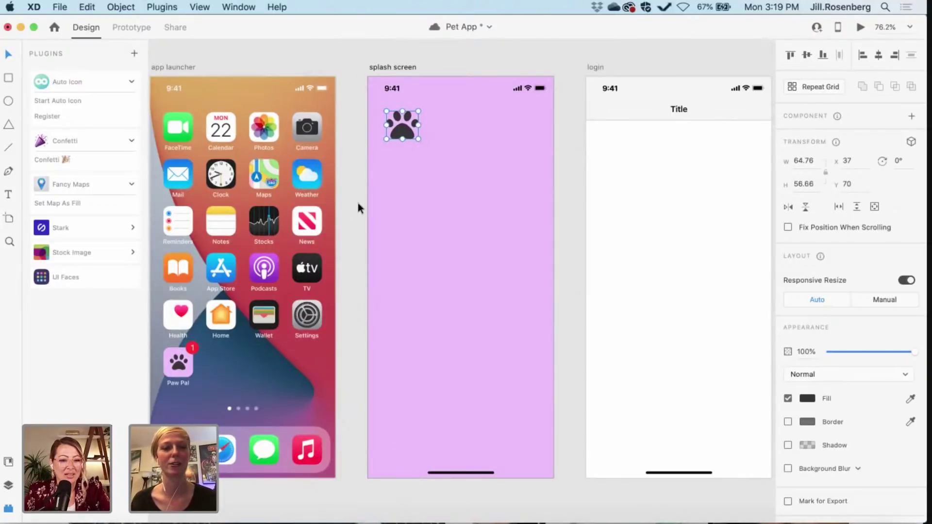
- Set up the Confetti plugin for the splash screen paw with 4 columns, 6 rows and randomized opacity from 39 to 100%
{"action": "left_click", "coordinate": [67, 159]}
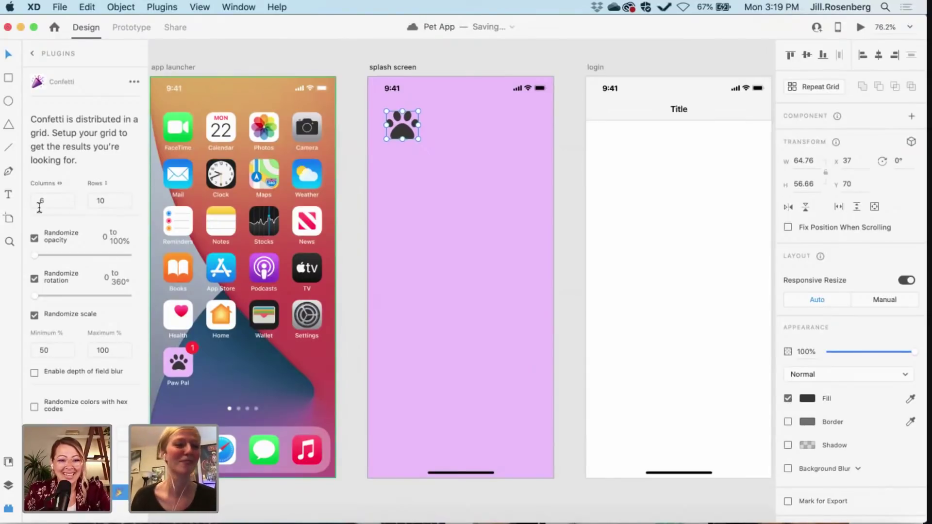
{"action": "left_click", "coordinate": [106, 201]}
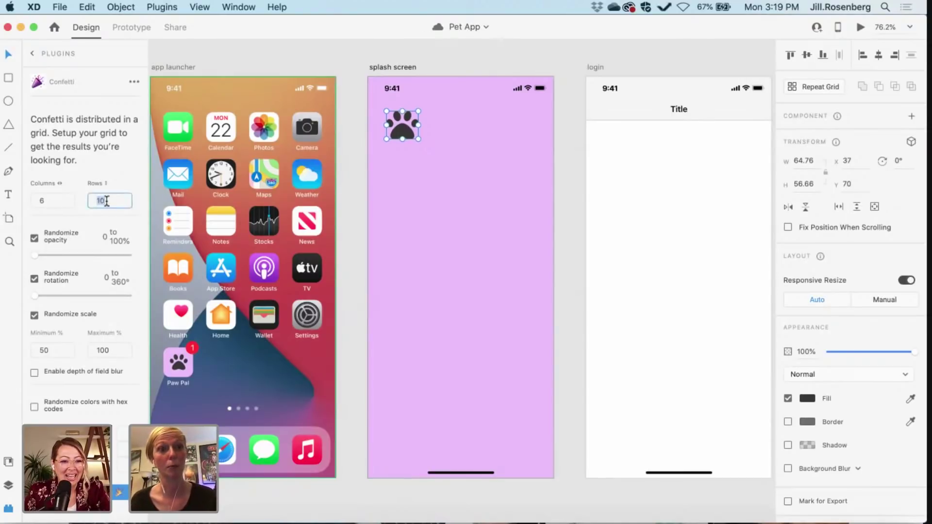
{"action": "type", "text": "6"}
{"action": "left_click", "coordinate": [52, 199]}
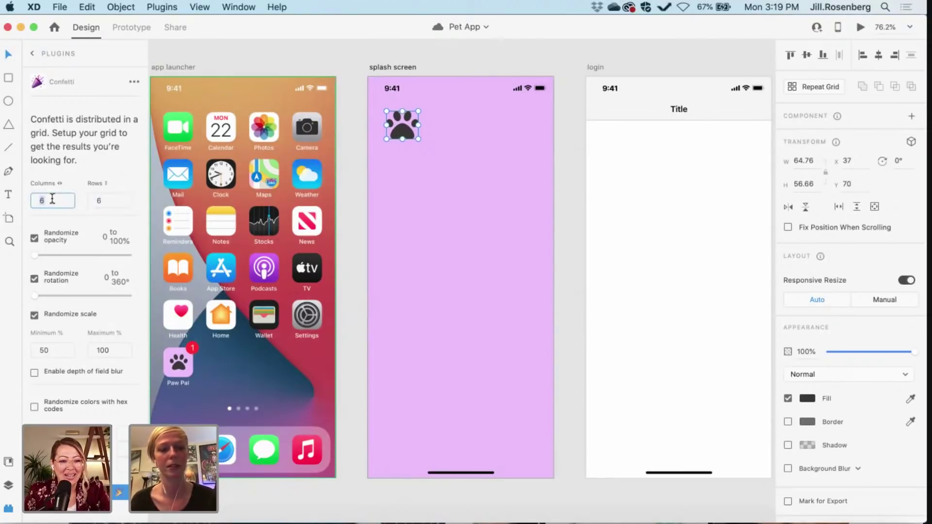
{"action": "type", "text": "4"}
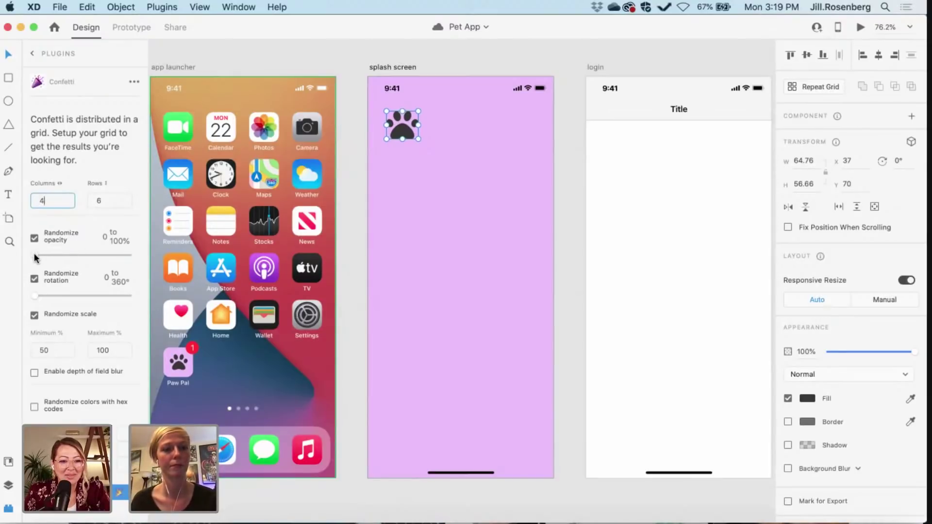
{"action": "left_click_drag", "start_coordinate": [35, 256], "coordinate": [70, 257]}
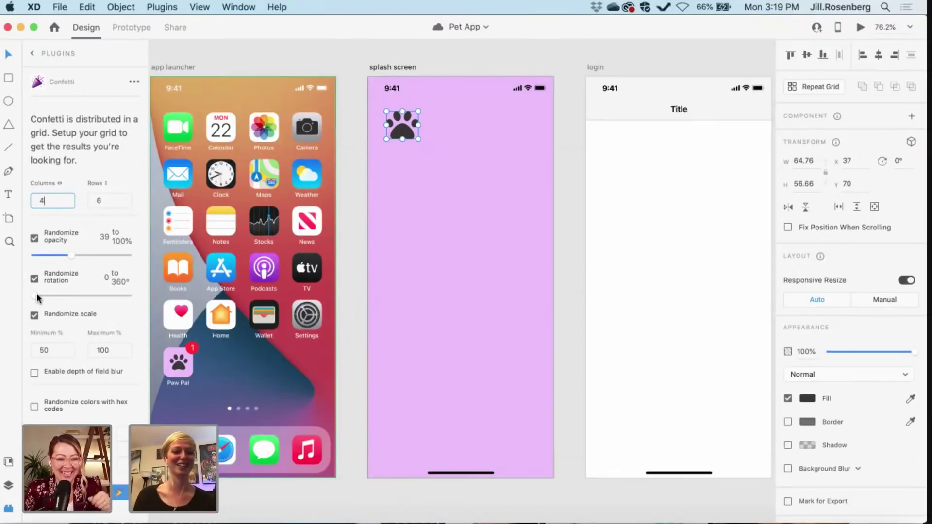
{"action": "mouse_move", "coordinate": [38, 297]}
{"action": "left_mouse_down"}
{"action": "mouse_move", "coordinate": [65, 299]}
{"action": "mouse_move", "coordinate": [49, 297]}
{"action": "left_mouse_up"}
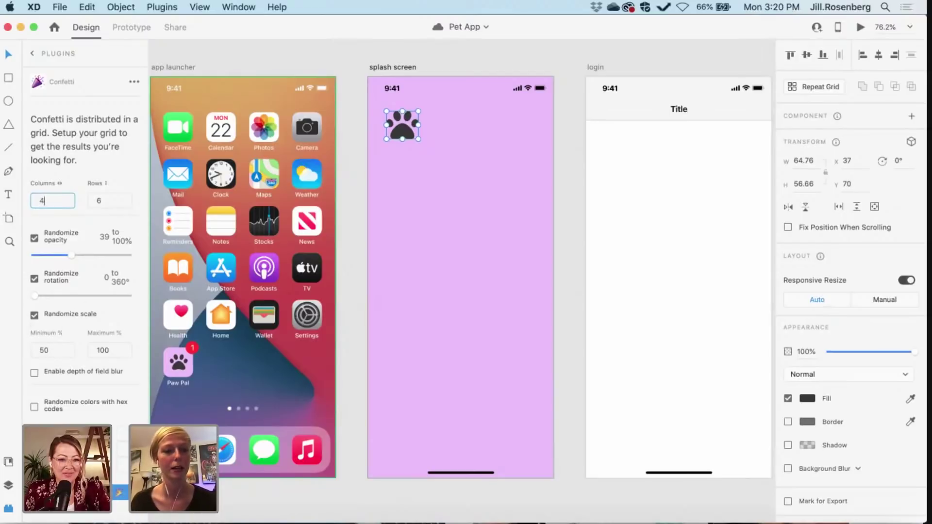
- Set the minimum randomized scale to 70% and generate the paw print confetti on the splash screen
{"action": "left_click", "coordinate": [53, 349]}
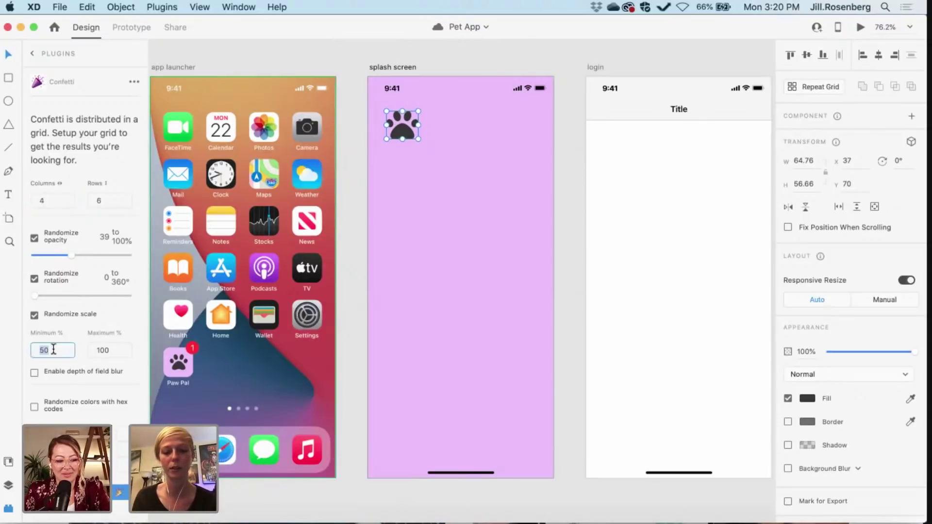
{"action": "type", "text": "70"}
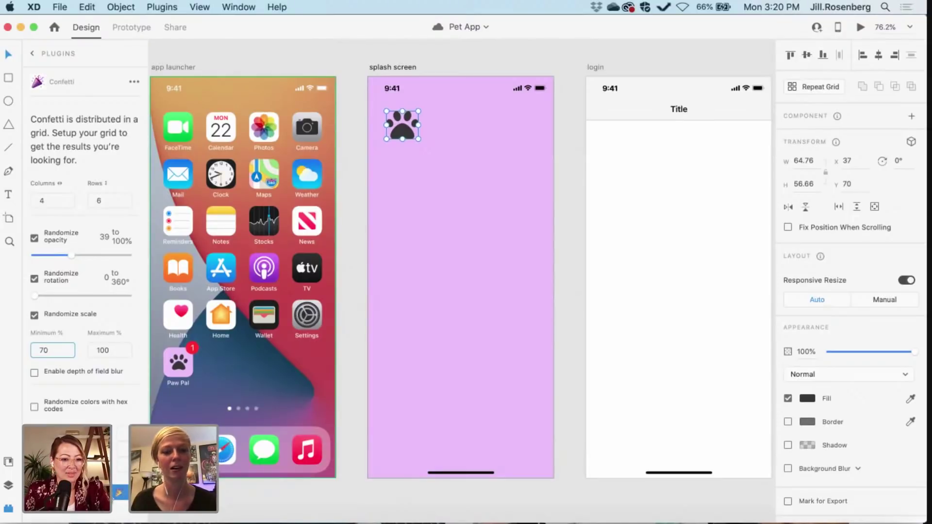
{"action": "key", "text": "Return"}
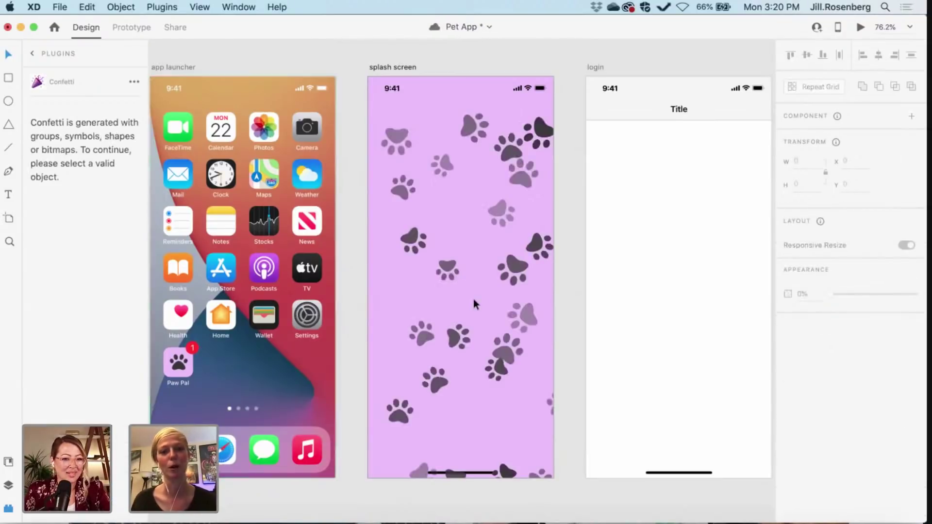
- Select all the scattered paw prints on the splash screen and shift them up and left to about X -42, Y 14
{"action": "left_click", "coordinate": [517, 270]}
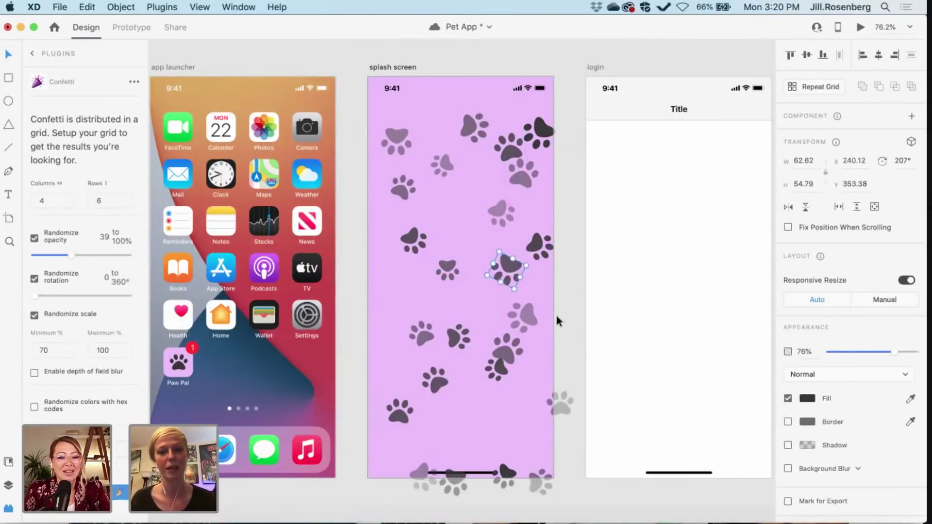
{"action": "left_click_drag", "start_coordinate": [574, 488], "coordinate": [363, 115]}
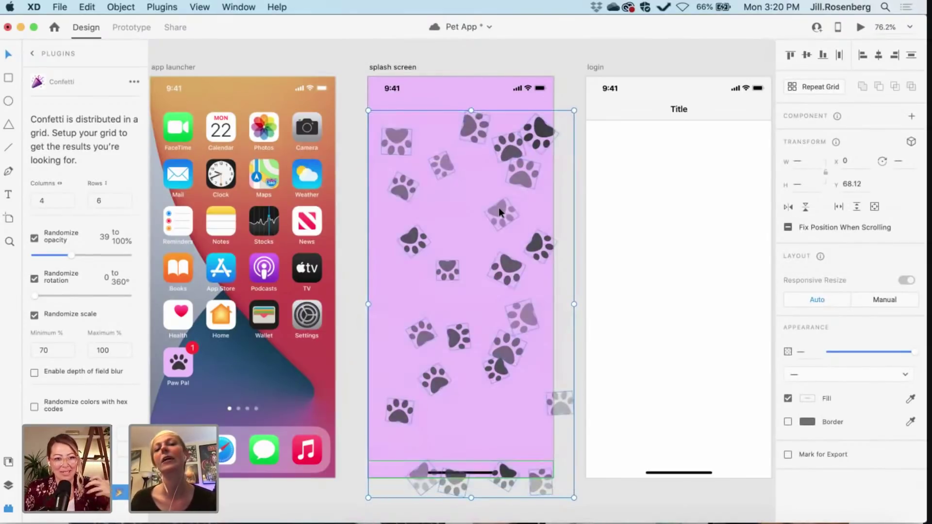
{"action": "left_click_drag", "start_coordinate": [497, 209], "coordinate": [479, 182]}
{"action": "scroll", "coordinate": [479, 182], "scroll_direction": "right", "scroll_amount": 5}
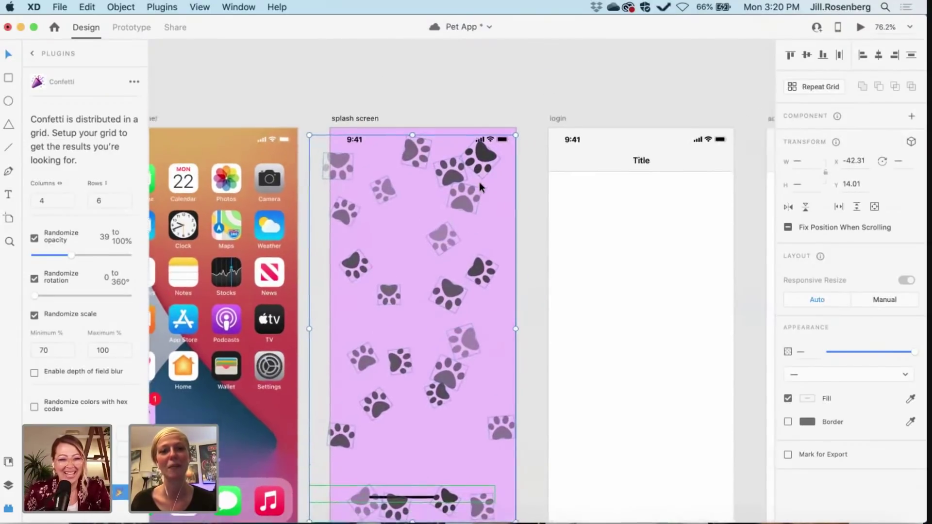
- Move the selected splash screen objects to about X -36, Y 7, and place the home indicator at X 0, Y 778
{"action": "left_click_drag", "start_coordinate": [466, 231], "coordinate": [469, 227]}
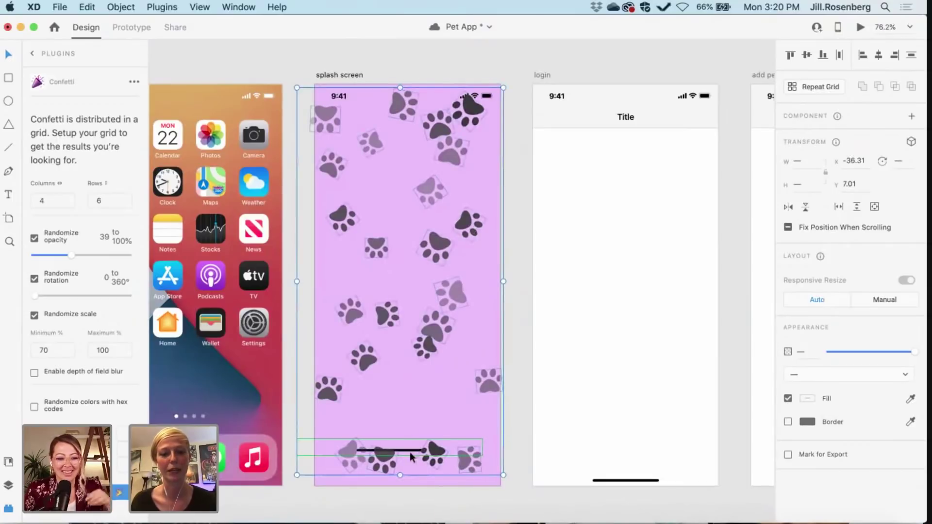
{"action": "left_click", "coordinate": [412, 497]}
{"action": "left_click_drag", "start_coordinate": [411, 452], "coordinate": [428, 481]}
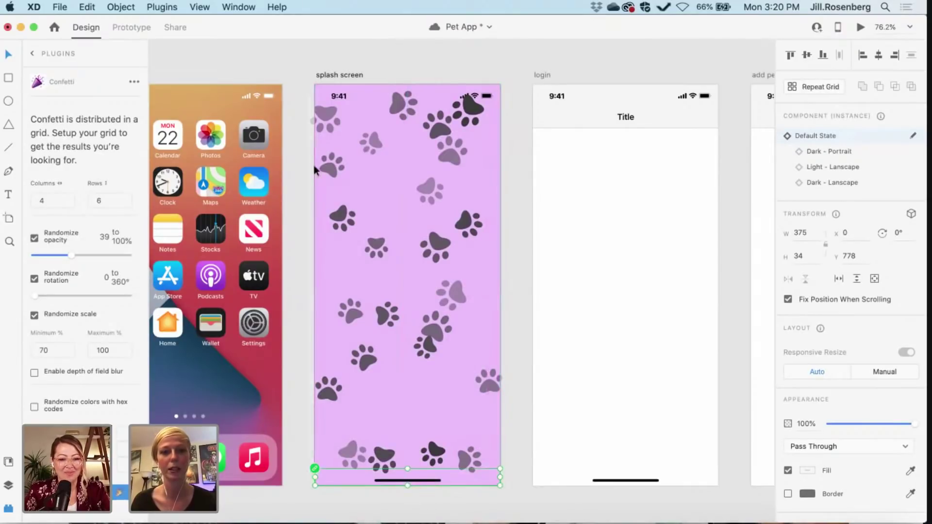
- Group all the scattered paw prints on the splash screen and lower the group's opacity to about 14%
{"action": "left_click_drag", "start_coordinate": [310, 119], "coordinate": [503, 465]}
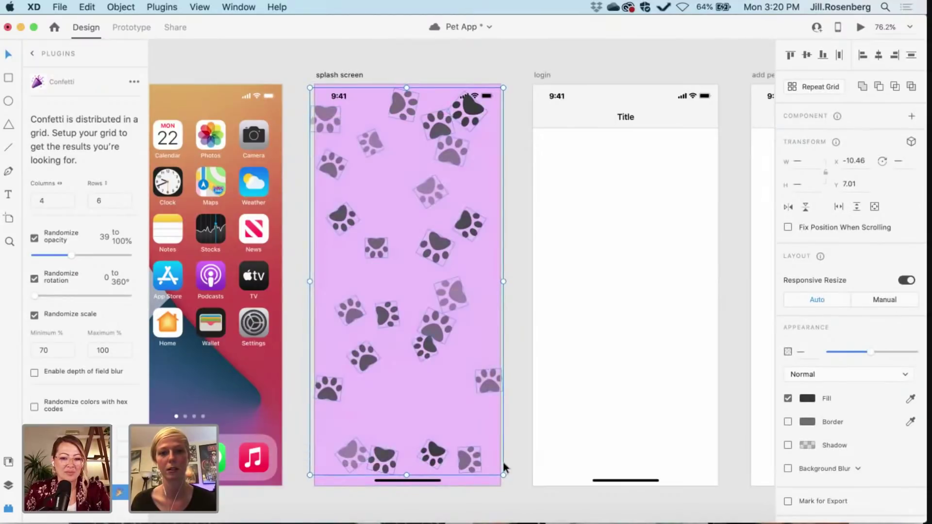
{"action": "key", "text": "super+g"}
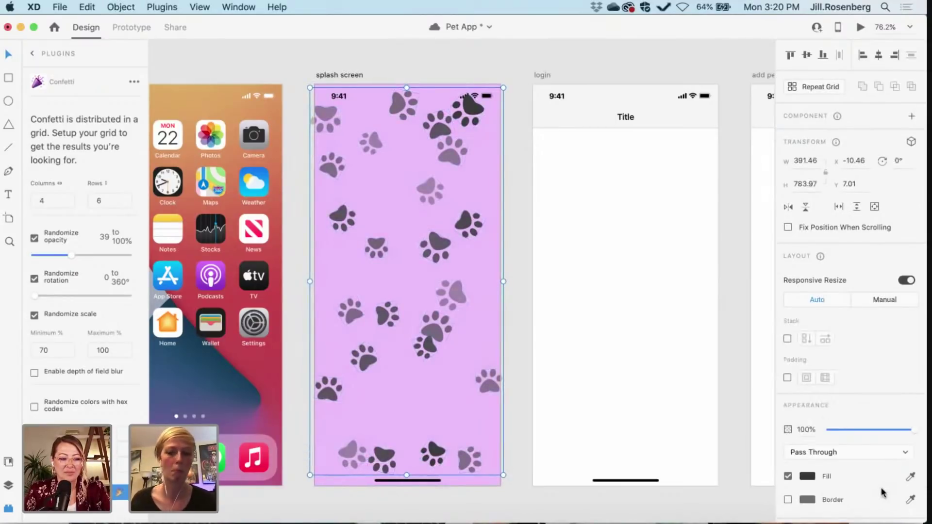
{"action": "mouse_move", "coordinate": [858, 429]}
{"action": "left_mouse_down"}
{"action": "mouse_move", "coordinate": [878, 429]}
{"action": "mouse_move", "coordinate": [840, 429]}
{"action": "left_mouse_up"}
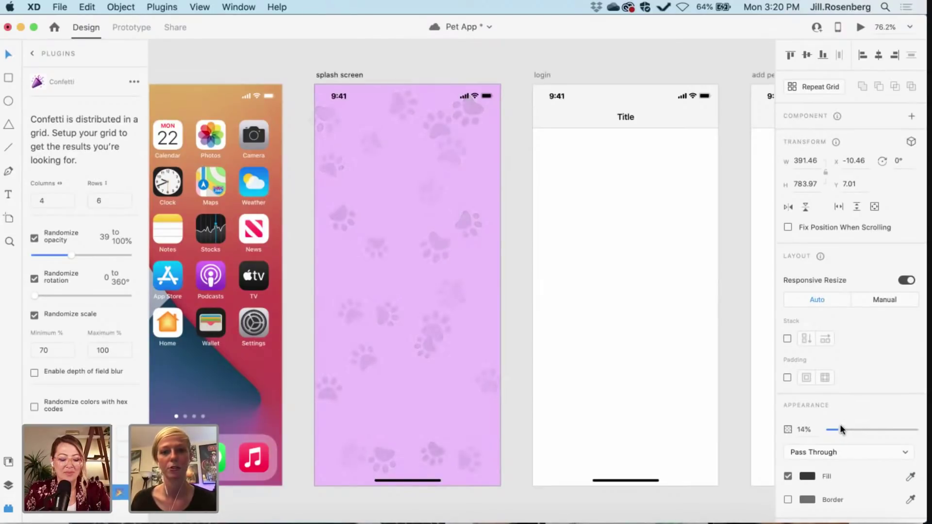
{"action": "left_click", "coordinate": [522, 285]}
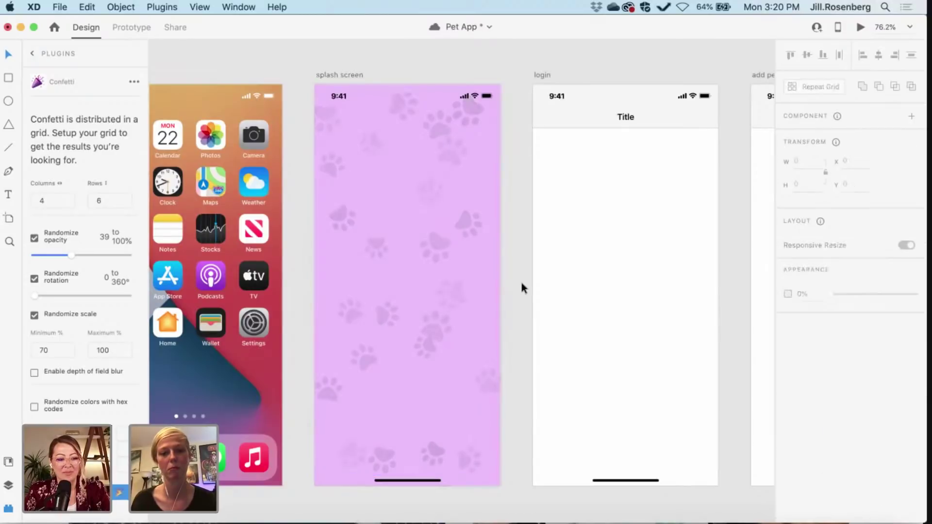
- Copy the launcher's paw onto the splash screen, enlarge it to about 91 by 80, and centre it on the artboard
{"action": "scroll", "coordinate": [521, 282], "scroll_direction": "left", "scroll_amount": 5}
{"action": "left_click", "coordinate": [205, 381]}
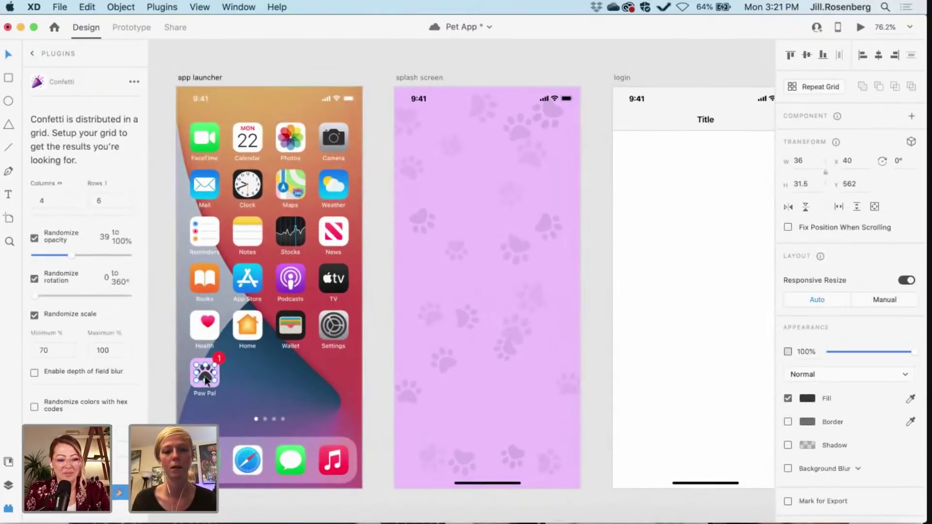
{"action": "left_click_drag", "start_coordinate": [205, 381], "coordinate": [489, 256]}
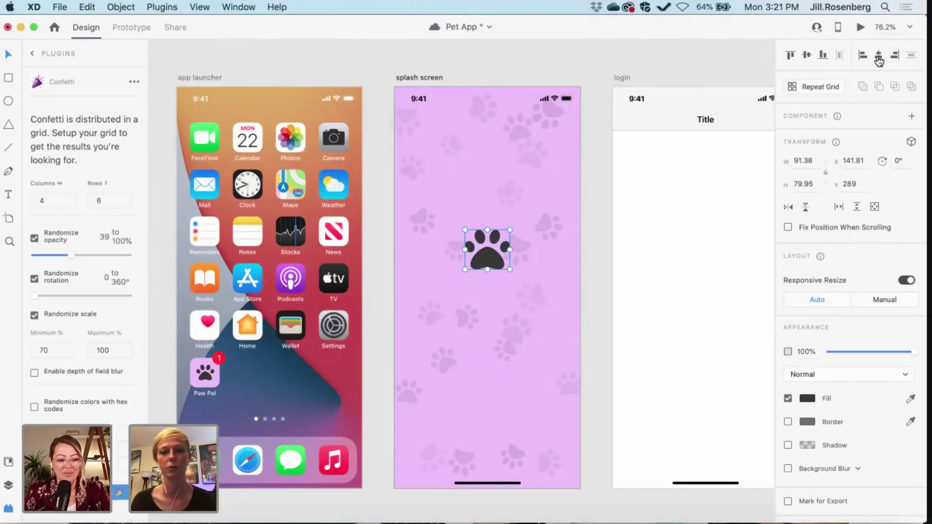
{"action": "left_click", "coordinate": [878, 57]}
{"action": "left_click", "coordinate": [805, 56]}
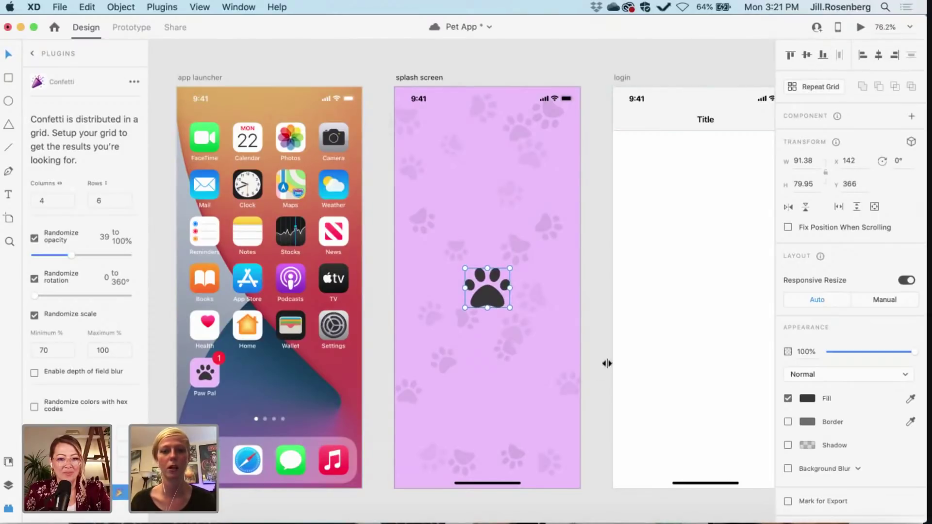
{"action": "left_click", "coordinate": [599, 283]}
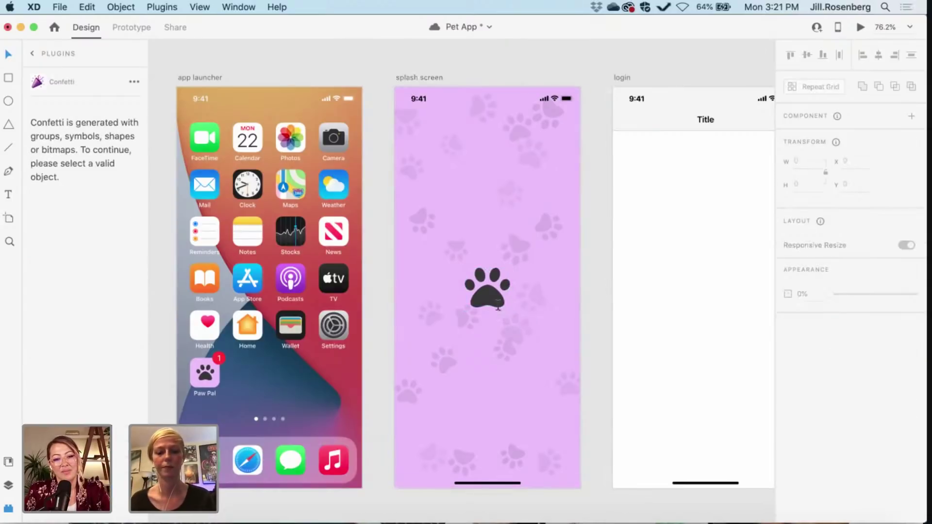
- Start a text object below the splash screen's large paw and sample the paw's dark grey #383838 as its fill
{"action": "left_click", "coordinate": [458, 349]}
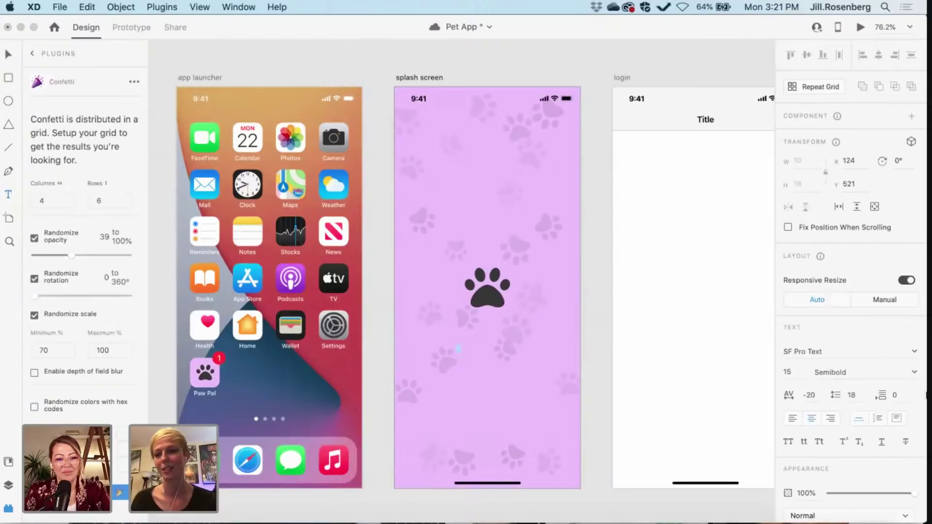
{"action": "scroll", "coordinate": [819, 441], "scroll_direction": "down", "scroll_amount": 5}
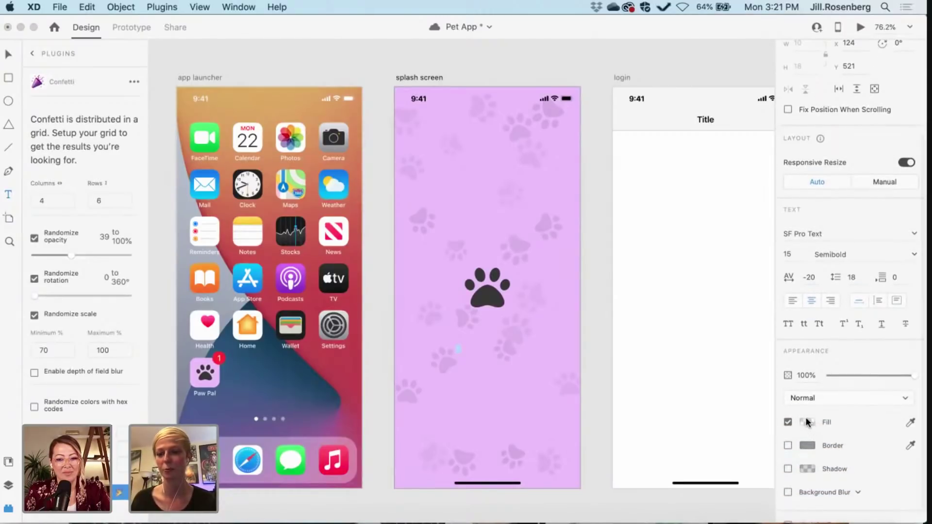
{"action": "left_click", "coordinate": [807, 421]}
{"action": "left_click", "coordinate": [767, 470]}
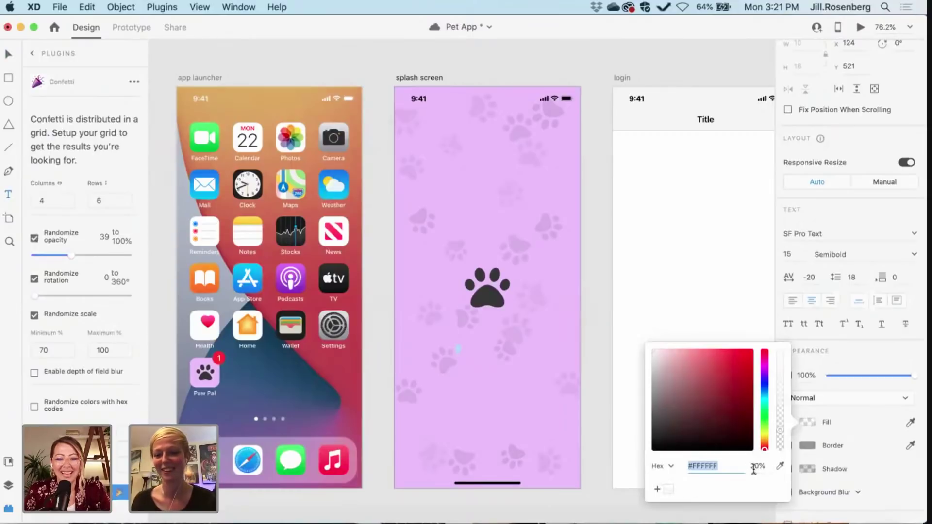
{"action": "type", "text": "1"}
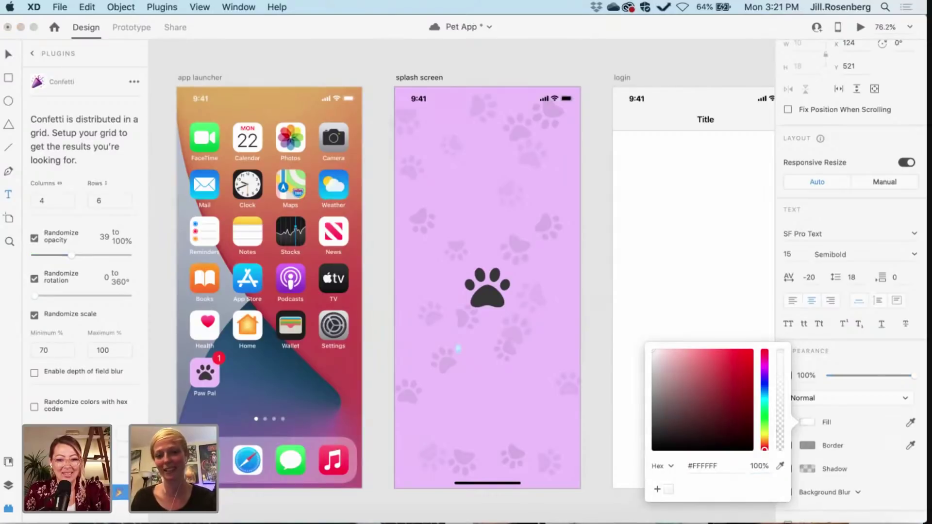
{"action": "left_click", "coordinate": [710, 468]}
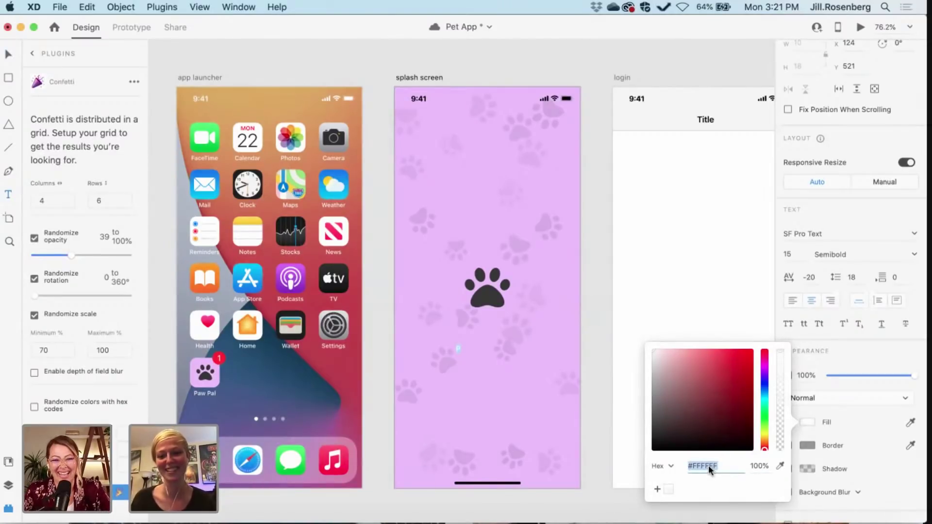
{"action": "left_click", "coordinate": [780, 465]}
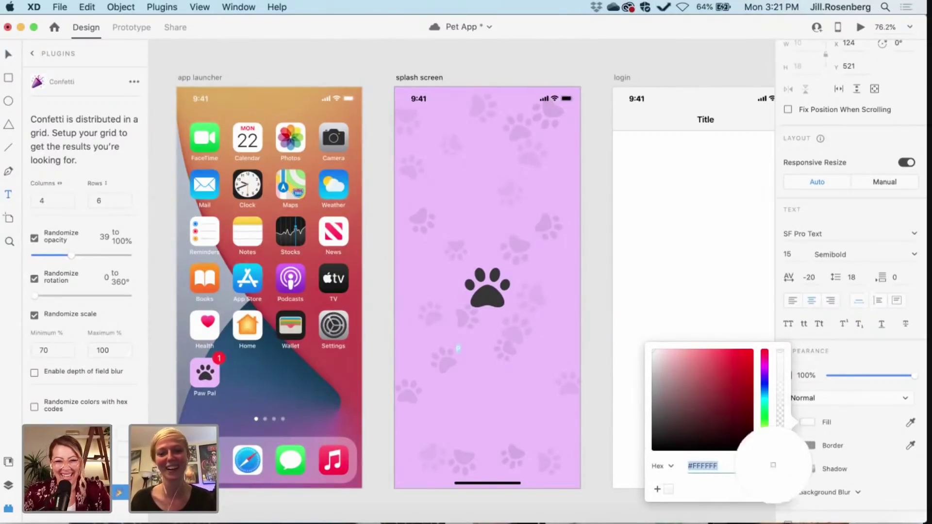
{"action": "left_click", "coordinate": [485, 296]}
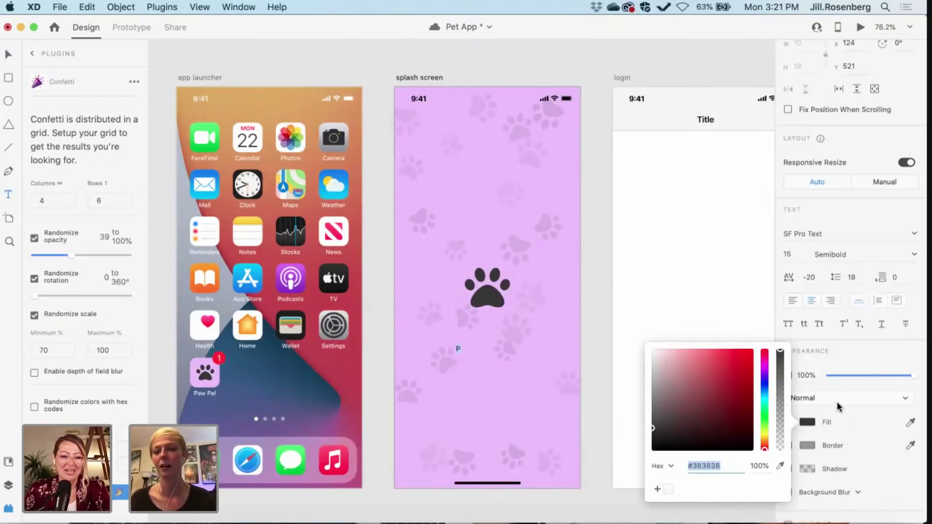
- Set the splash screen text size to 60 and complete its wording as "Paw Pal"
{"action": "left_click", "coordinate": [791, 250]}
{"action": "type", "text": "2"}
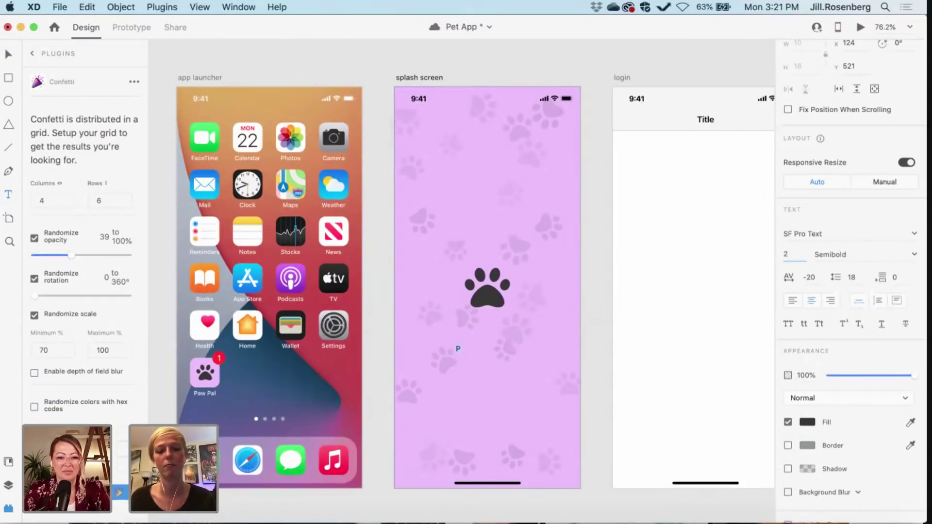
{"action": "key", "text": "BackSpace"}
{"action": "type", "text": "32"}
{"action": "key", "text": "Return"}
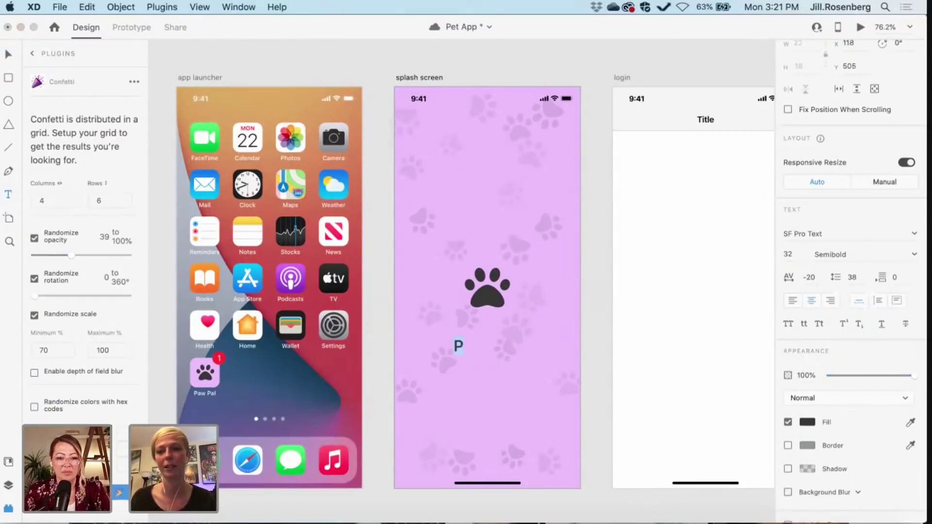
{"action": "type", "text": "60"}
{"action": "key", "text": "Return"}
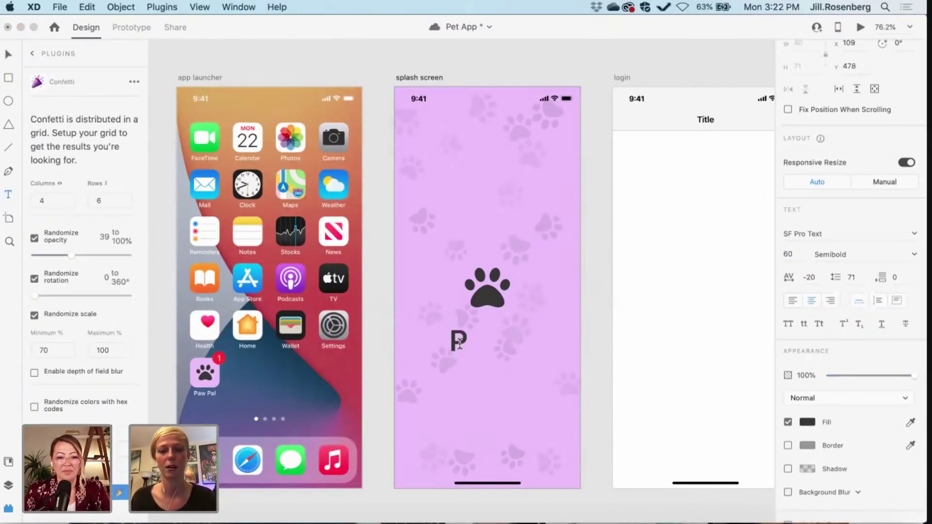
{"action": "type", "text": "aw Pal"}
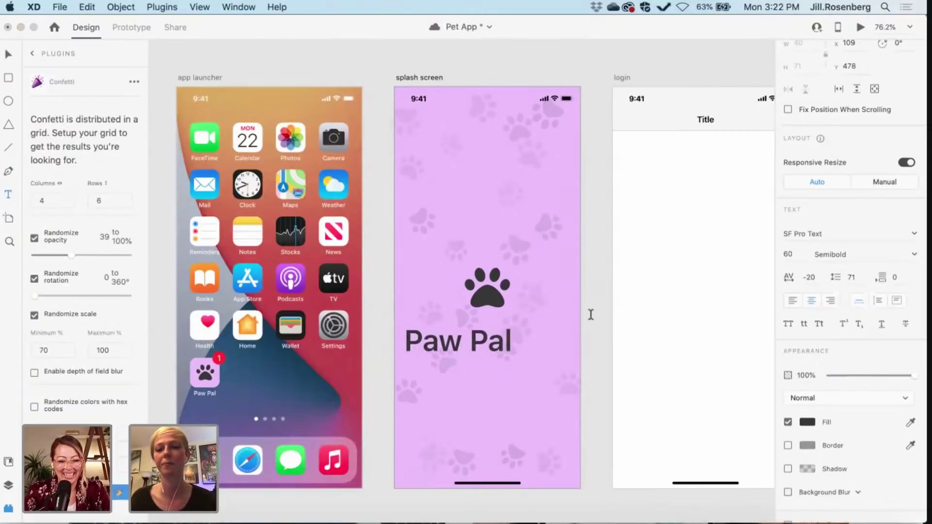
{"action": "key", "text": "Escape"}
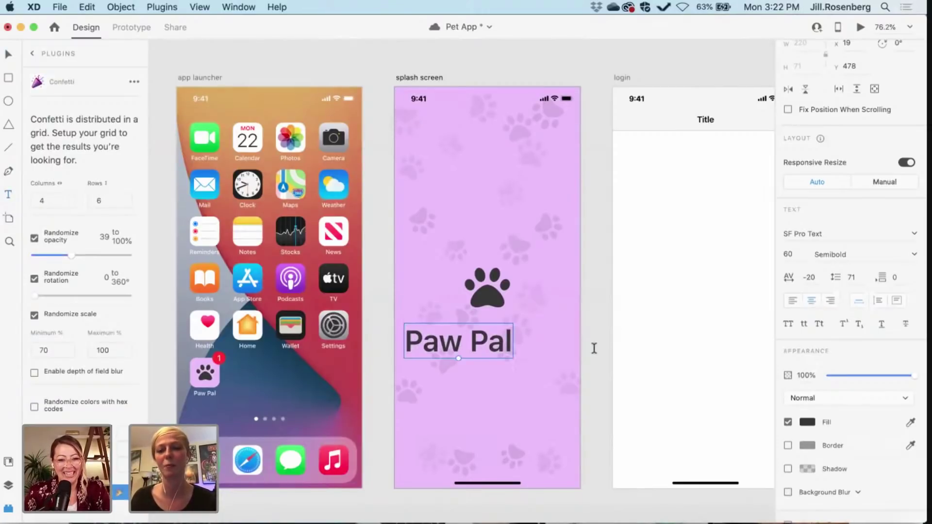
- Centre the Paw Pal text beneath the large paw, group the two, and align the group to the artboard's vertical middle
{"action": "left_click", "coordinate": [392, 319]}
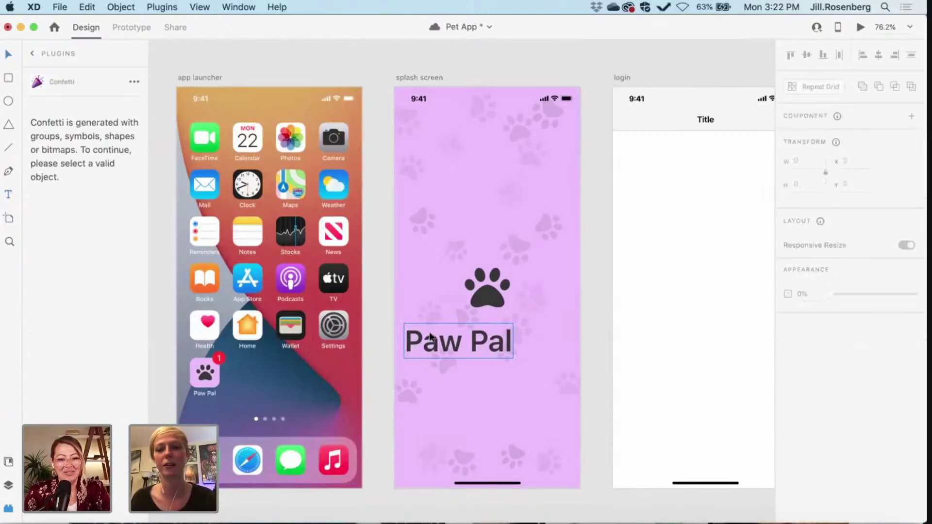
{"action": "left_click_drag", "start_coordinate": [428, 343], "coordinate": [457, 332]}
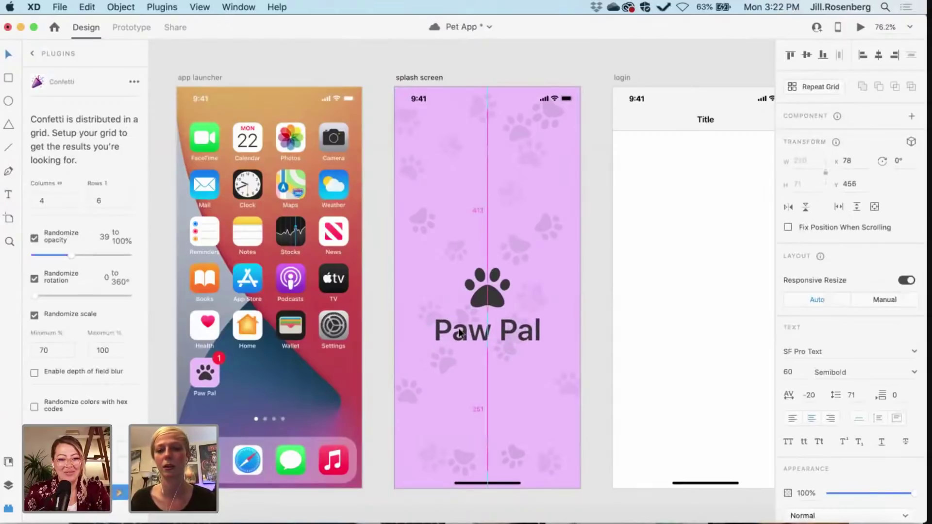
{"action": "left_click", "coordinate": [485, 293], "text": "shift"}
{"action": "key", "text": "super+g"}
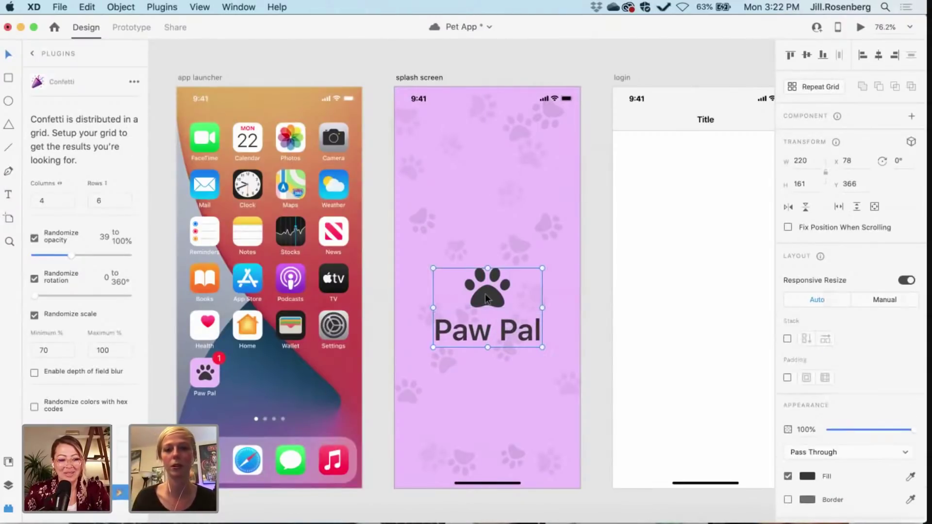
{"action": "left_click", "coordinate": [807, 54]}
{"action": "left_click", "coordinate": [592, 280]}
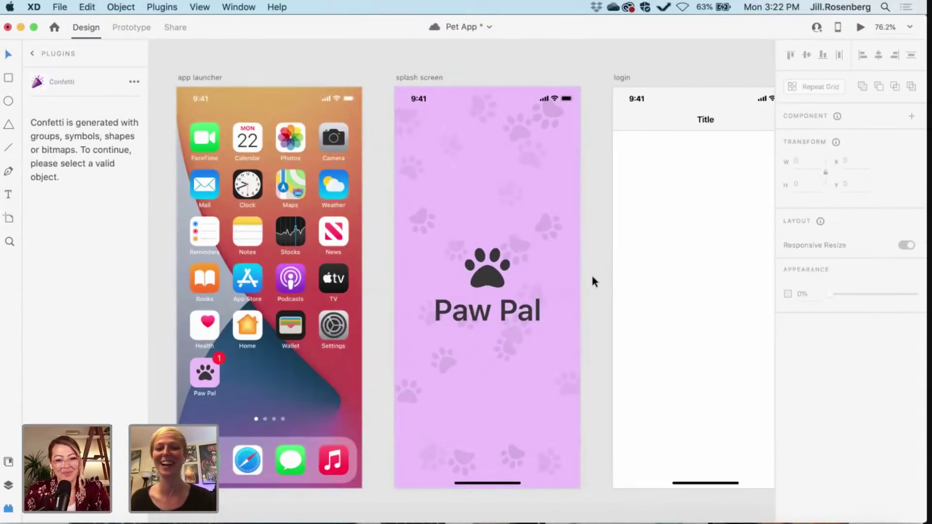
- Set the font weight of the splash screen's Paw Pal text to Bold
{"action": "double_click", "coordinate": [473, 311]}
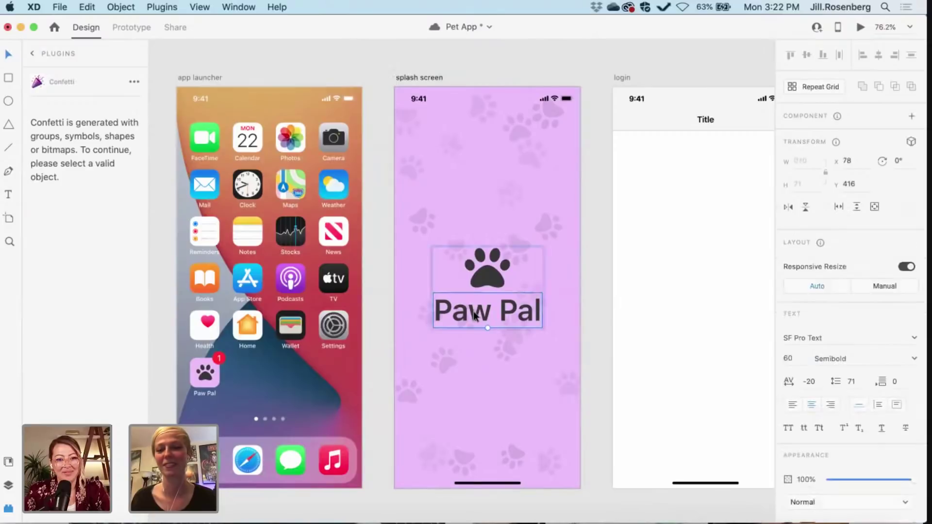
{"action": "left_click", "coordinate": [589, 281]}
{"action": "scroll", "coordinate": [589, 281], "scroll_direction": "down", "scroll_amount": 3}
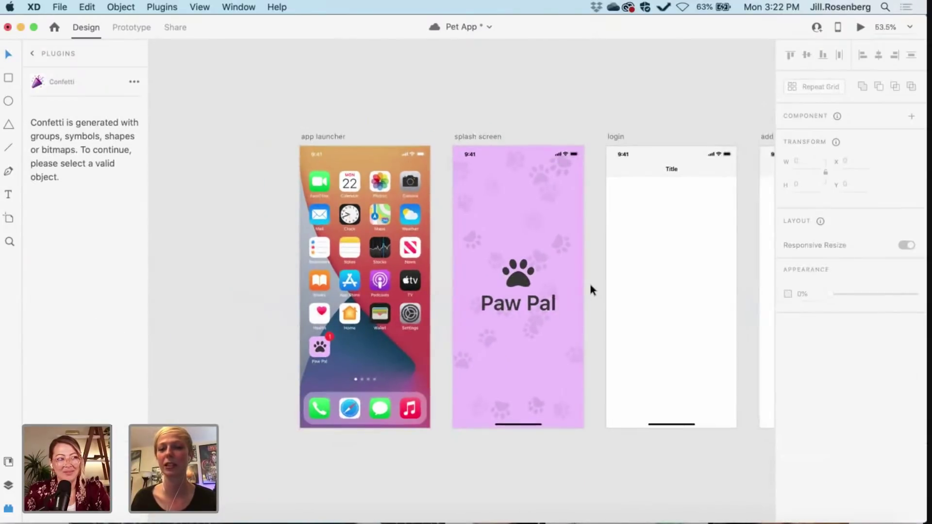
{"action": "scroll", "coordinate": [558, 291], "scroll_direction": "right", "scroll_amount": 2}
{"action": "left_click", "coordinate": [467, 296]}
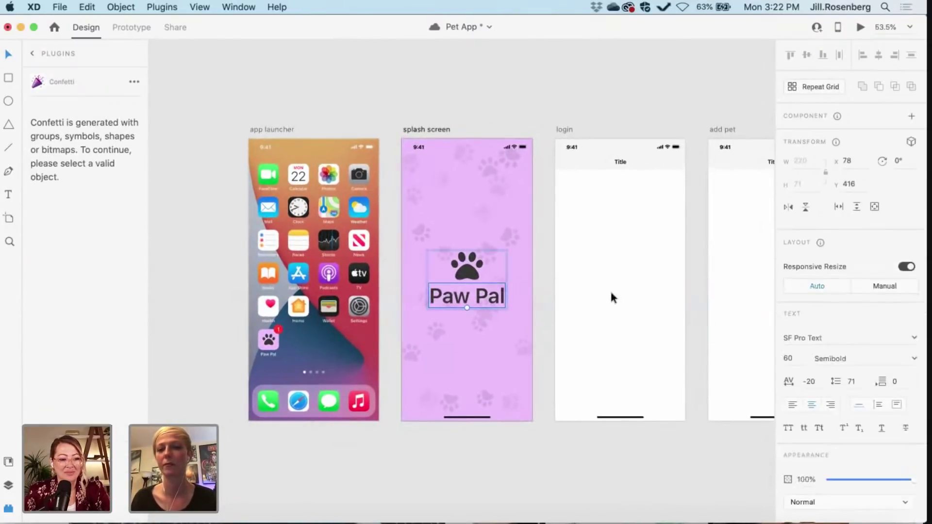
{"action": "left_click", "coordinate": [829, 358]}
{"action": "left_click", "coordinate": [914, 358]}
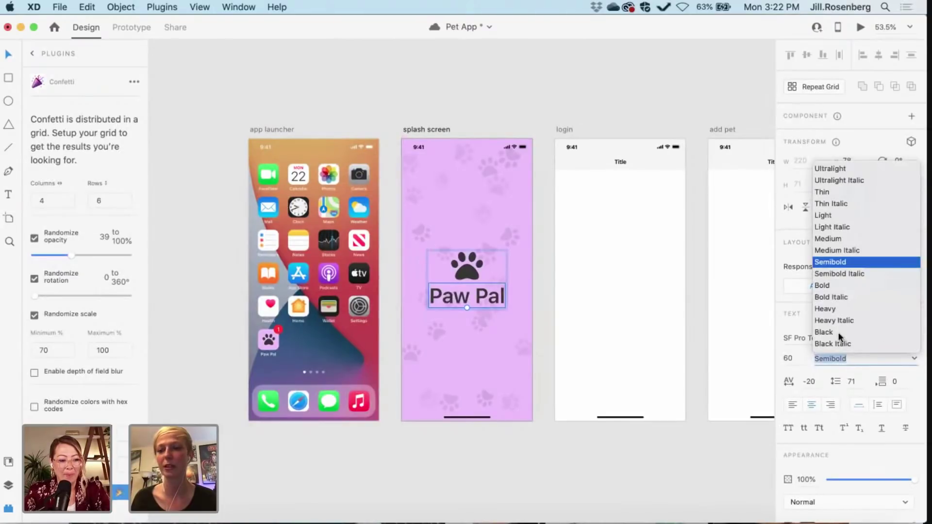
{"action": "left_click", "coordinate": [821, 286]}
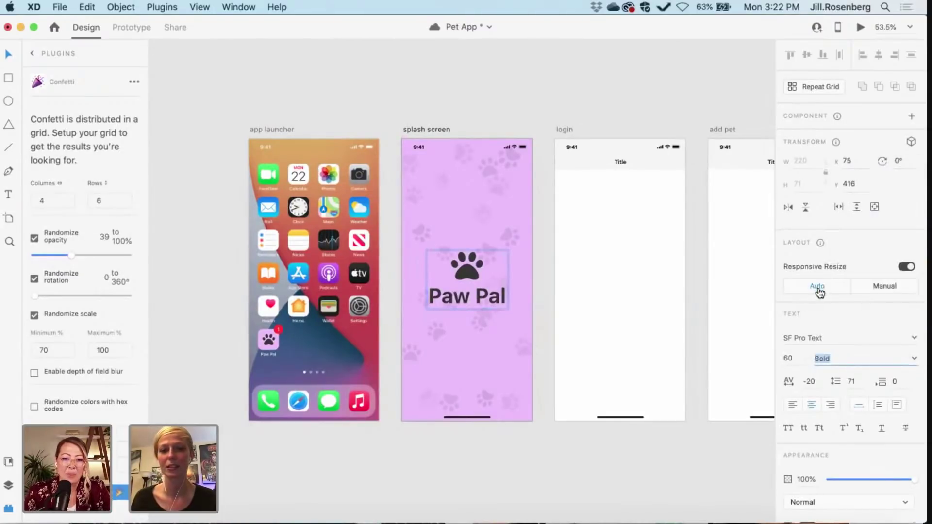
- Try the Heavy weight on the Paw Pal text, and switch it back to Bold
{"action": "left_click", "coordinate": [914, 359]}
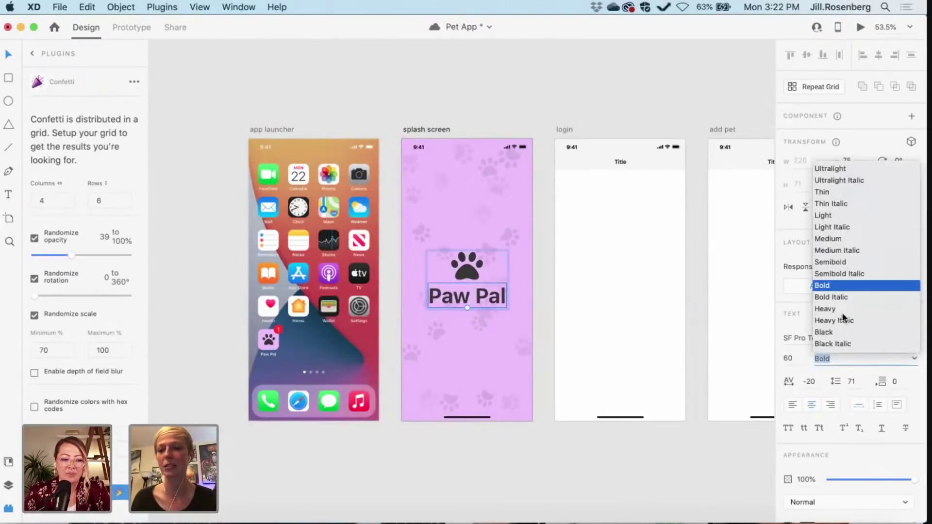
{"action": "left_click", "coordinate": [822, 309]}
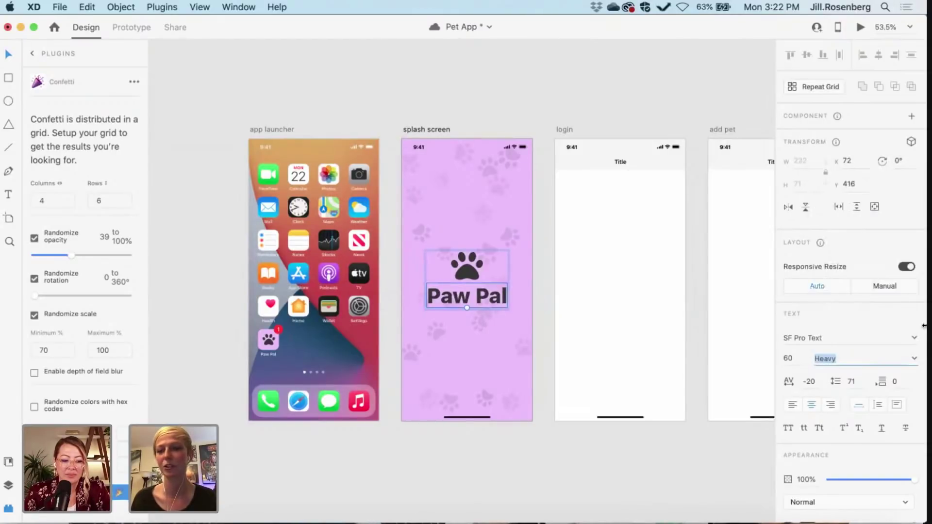
{"action": "left_click", "coordinate": [914, 359]}
{"action": "left_click", "coordinate": [834, 281]}
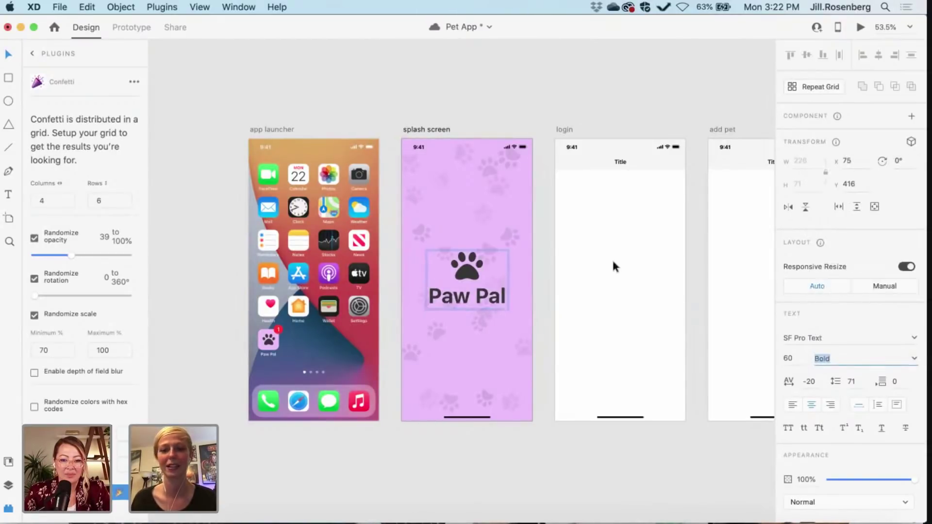
{"action": "left_click", "coordinate": [543, 300]}
{"action": "scroll", "coordinate": [543, 300], "scroll_direction": "right", "scroll_amount": 5}
{"action": "scroll", "coordinate": [543, 300], "scroll_direction": "up", "scroll_amount": 1}
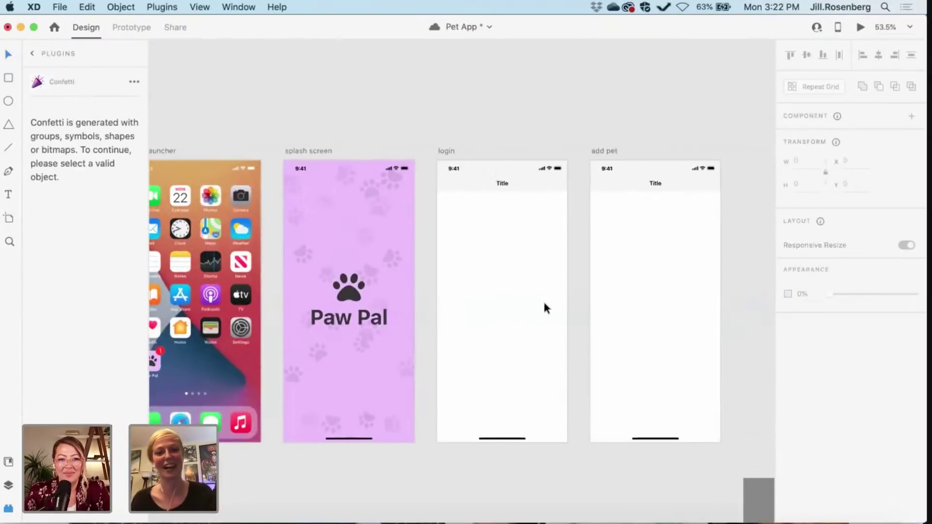
- Fill the login screen's navigation bar background with the lilac sampled from the splash screen
{"action": "scroll", "coordinate": [543, 300], "scroll_direction": "left", "scroll_amount": 2}
{"action": "scroll", "coordinate": [543, 300], "scroll_direction": "up", "scroll_amount": 1}
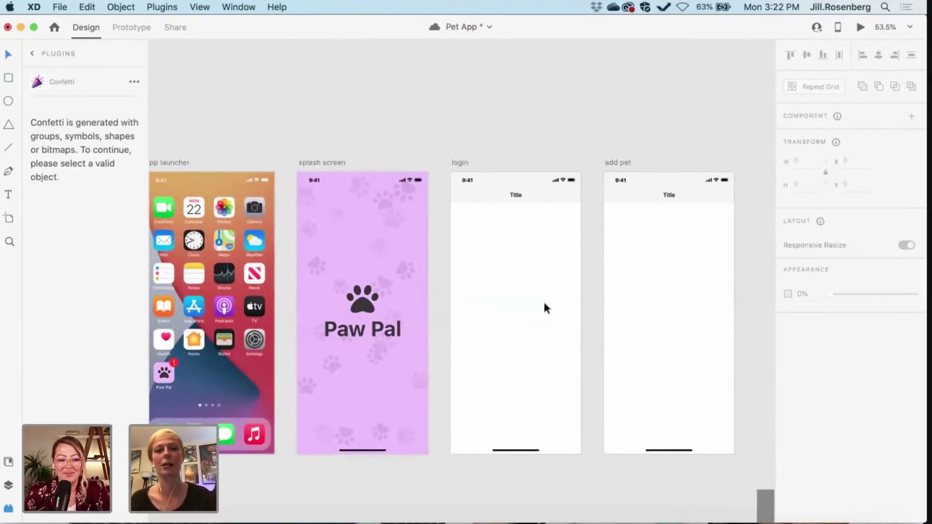
{"action": "scroll", "coordinate": [544, 307], "scroll_direction": "left", "scroll_amount": 2}
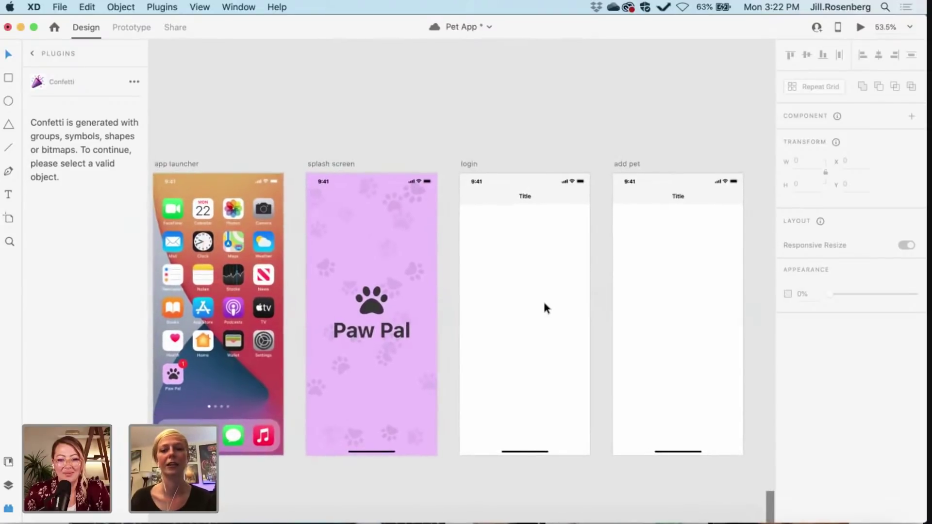
{"action": "scroll", "coordinate": [543, 299], "scroll_direction": "right", "scroll_amount": 2}
{"action": "scroll", "coordinate": [542, 299], "scroll_direction": "down", "scroll_amount": 1}
{"action": "scroll", "coordinate": [510, 255], "scroll_direction": "up", "scroll_amount": 2}
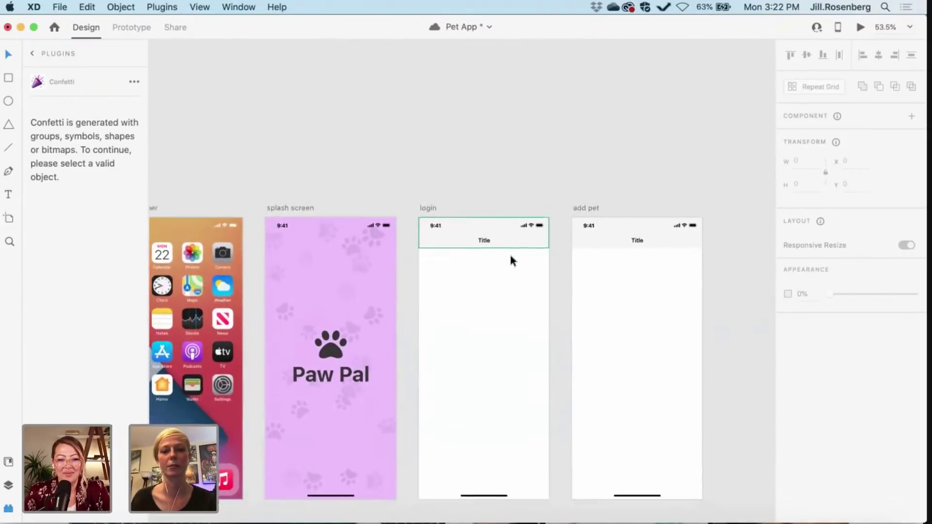
{"action": "scroll", "coordinate": [509, 252], "scroll_direction": "down", "scroll_amount": 1}
{"action": "scroll", "coordinate": [509, 252], "scroll_direction": "up", "scroll_amount": 2}
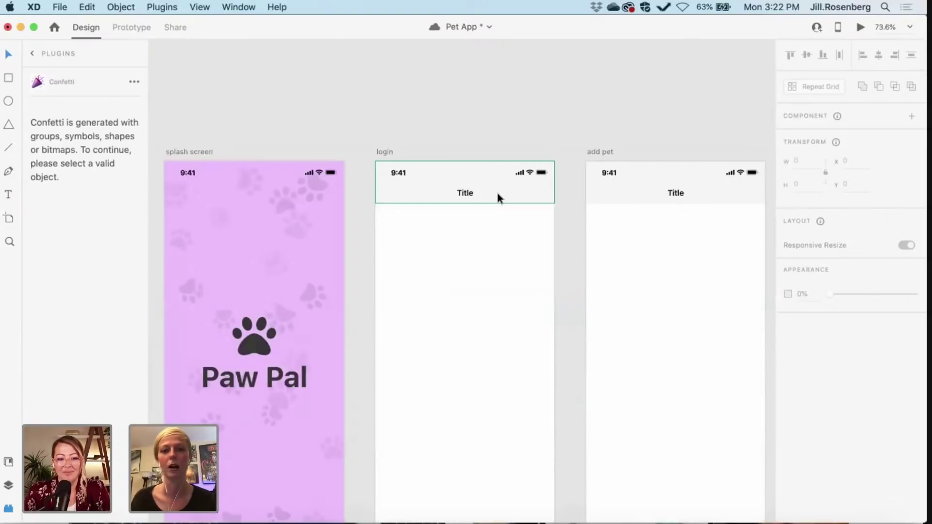
{"action": "left_click", "coordinate": [497, 195]}
{"action": "scroll", "coordinate": [496, 190], "scroll_direction": "left", "scroll_amount": 4}
{"action": "scroll", "coordinate": [496, 189], "scroll_direction": "down", "scroll_amount": 1}
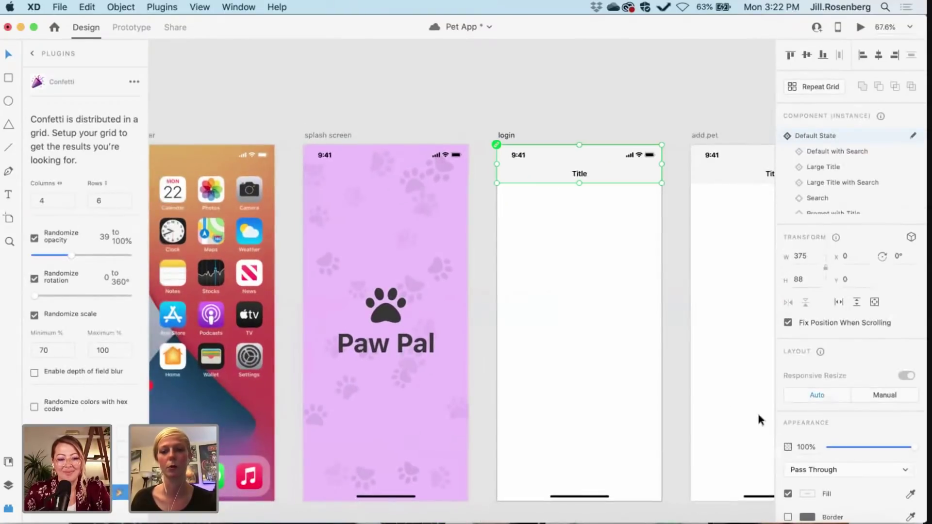
{"action": "double_click", "coordinate": [637, 176]}
{"action": "left_click", "coordinate": [805, 460]}
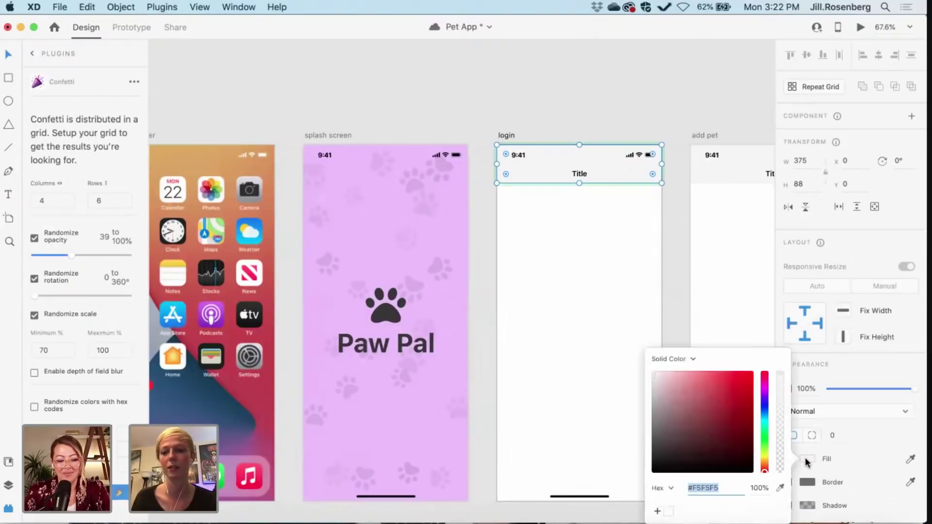
{"action": "left_click", "coordinate": [780, 490]}
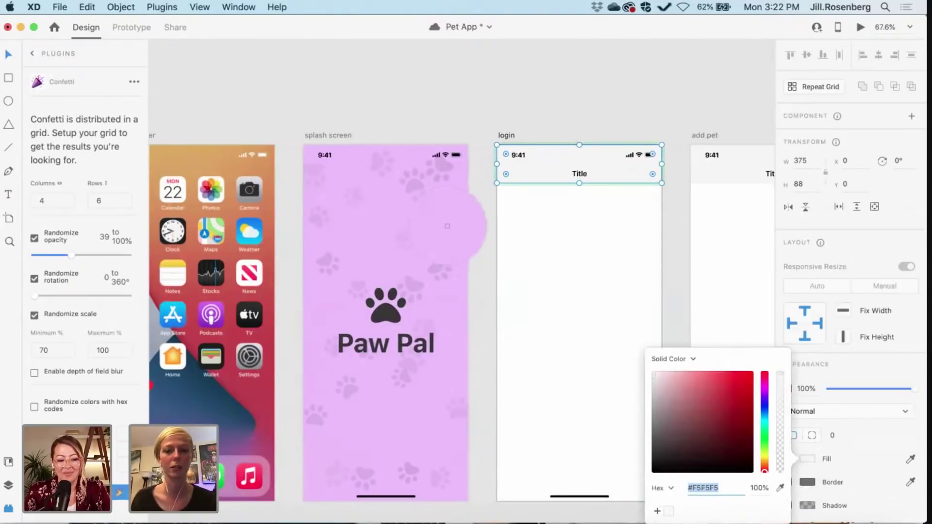
{"action": "left_click", "coordinate": [466, 226]}
{"action": "left_click", "coordinate": [484, 208]}
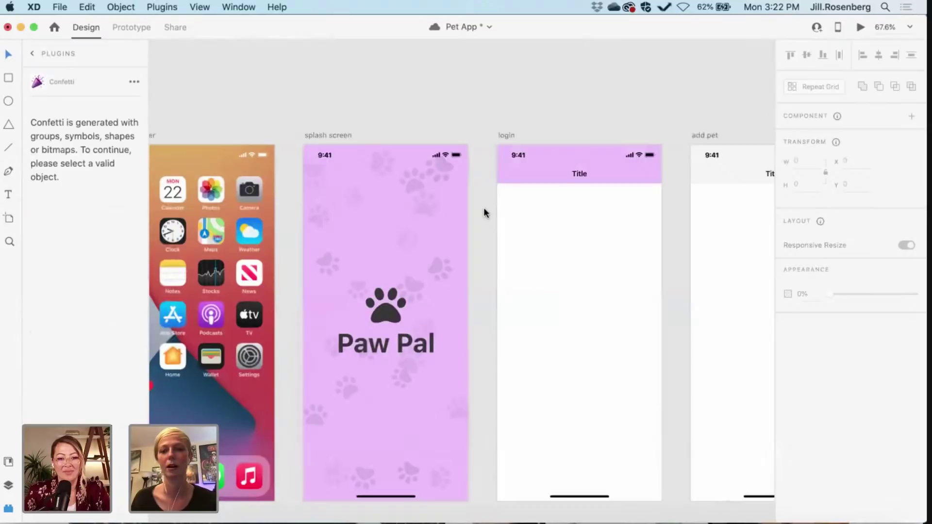
- Draw a rectangle about 310 by 46 below the login screen's navigation bar as an input field
{"action": "scroll", "coordinate": [483, 208], "scroll_direction": "right", "scroll_amount": 2}
{"action": "scroll", "coordinate": [483, 208], "scroll_direction": "down", "scroll_amount": 1}
{"action": "key", "text": "r"}
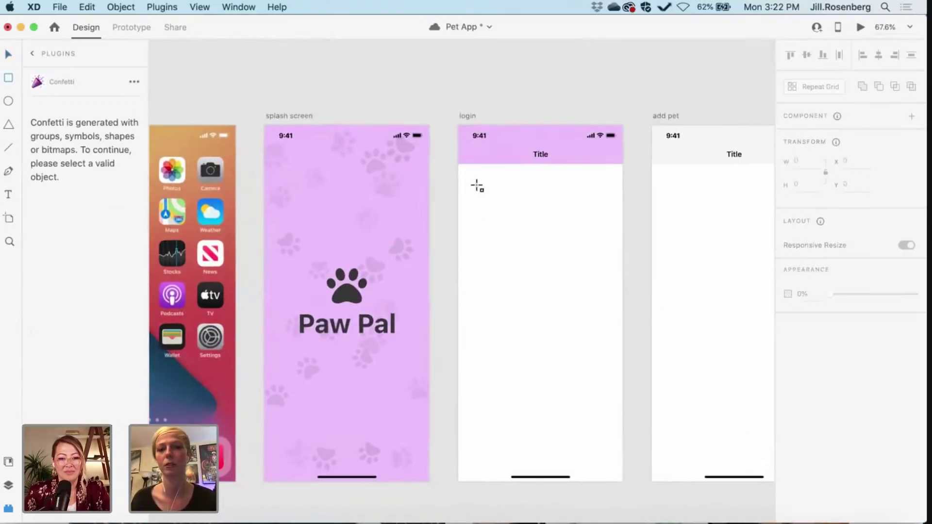
{"action": "mouse_move", "coordinate": [476, 185]}
{"action": "left_mouse_down"}
{"action": "mouse_move", "coordinate": [586, 226]}
{"action": "mouse_move", "coordinate": [612, 206]}
{"action": "left_mouse_up"}
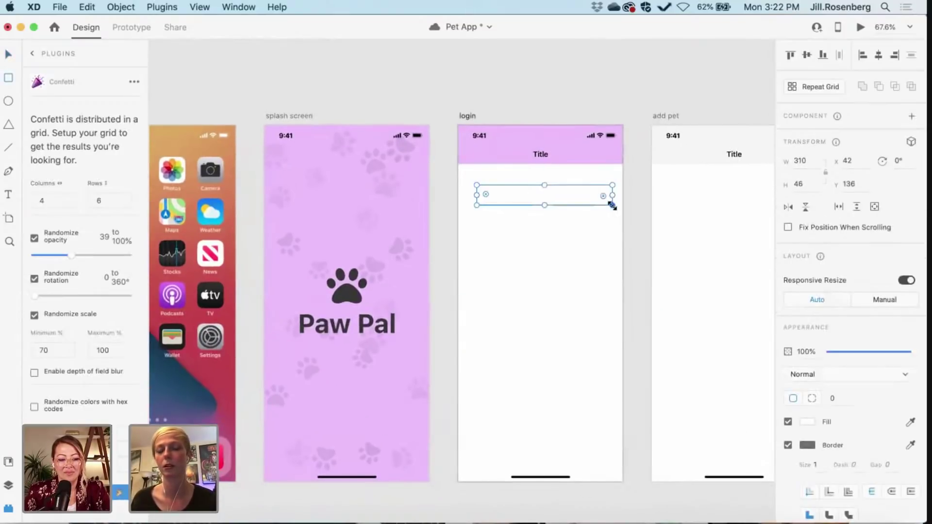
- Set the input field's border colour to light grey #D5D5D5 and its corner radius to 2
{"action": "left_click", "coordinate": [807, 446]}
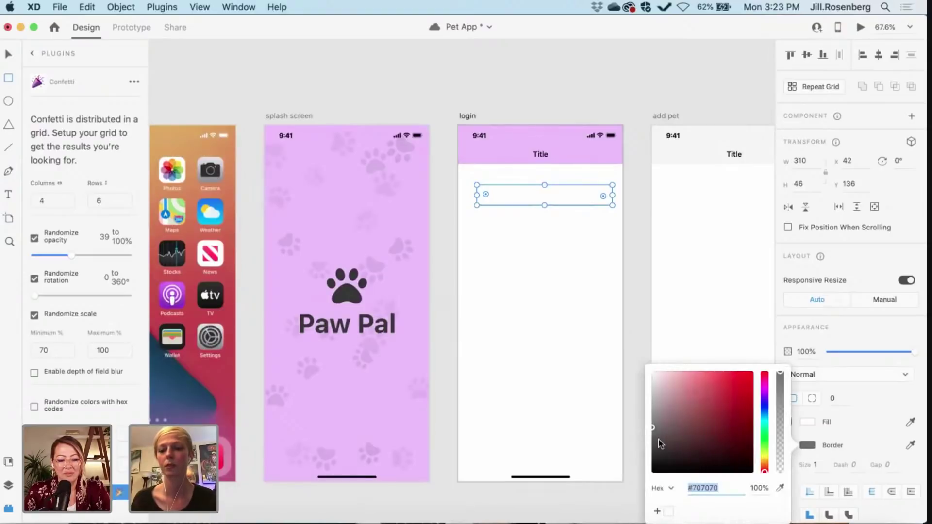
{"action": "left_click_drag", "start_coordinate": [653, 428], "coordinate": [632, 388]}
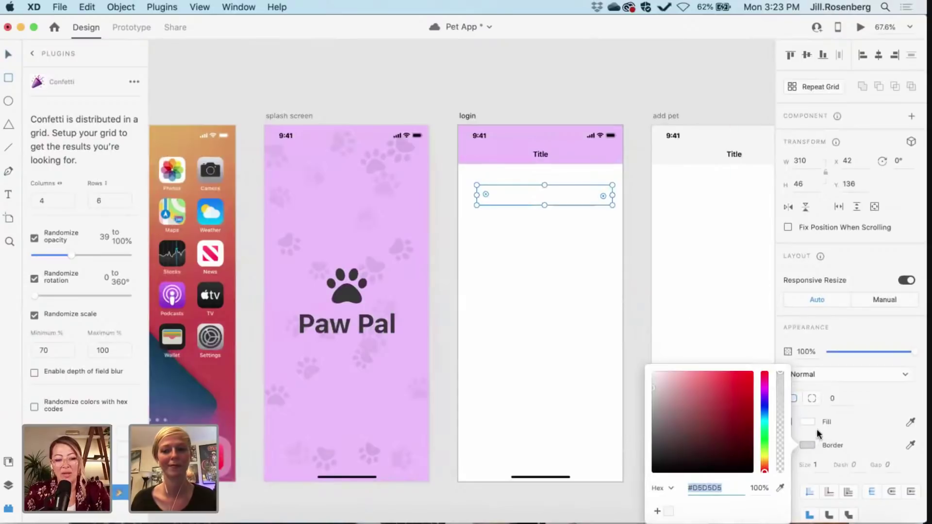
{"action": "left_click", "coordinate": [835, 399]}
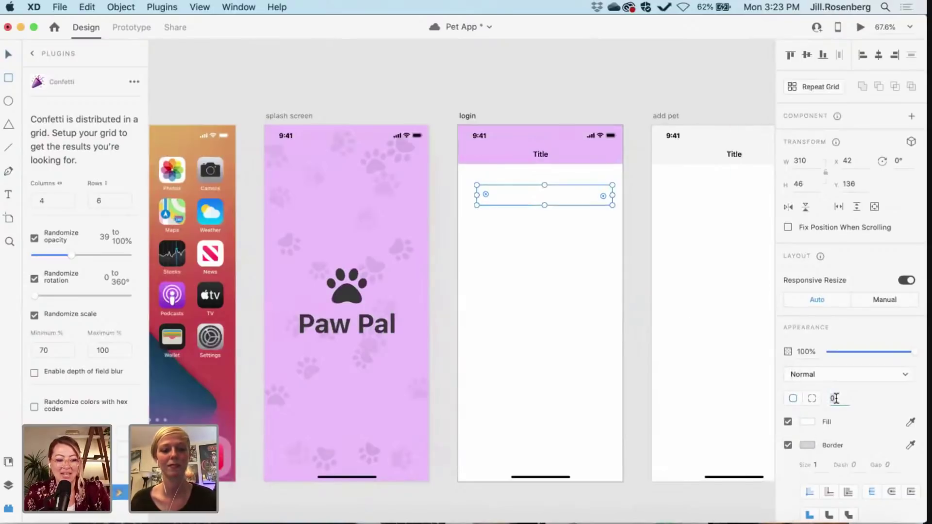
{"action": "type", "text": "2"}
{"action": "key", "text": "Return"}
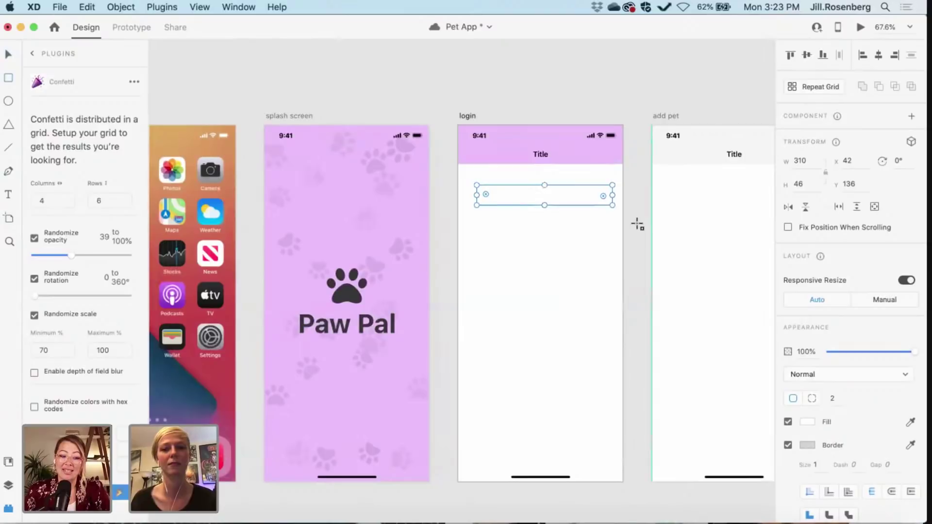
{"action": "key", "text": "Escape"}
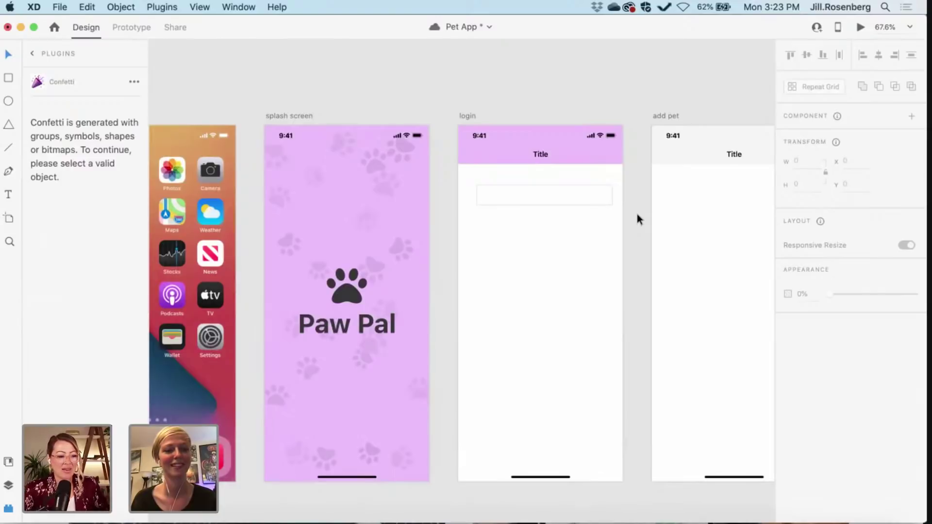
- Move the input field to about X 33, Y 131 so it is horizontally centred on the login artboard
{"action": "scroll", "coordinate": [636, 213], "scroll_direction": "up", "scroll_amount": 2}
{"action": "left_click", "coordinate": [508, 193]}
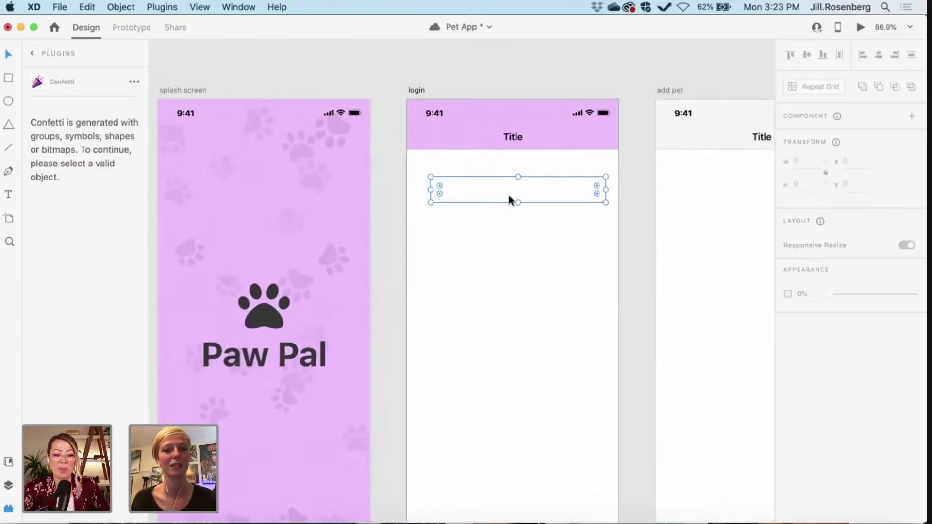
{"action": "mouse_move", "coordinate": [509, 194]}
{"action": "left_mouse_down"}
{"action": "mouse_move", "coordinate": [501, 183]}
{"action": "mouse_move", "coordinate": [502, 193]}
{"action": "left_mouse_up"}
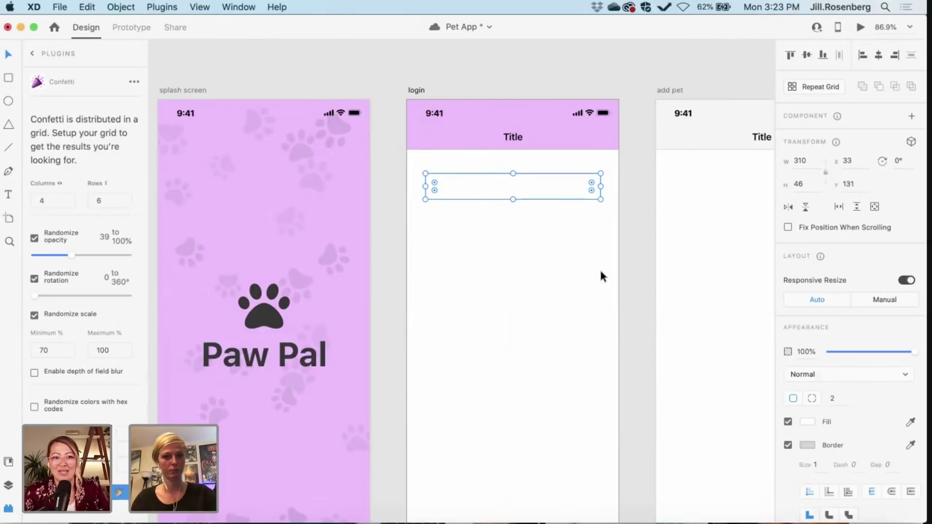
- Duplicate the input field and place the copy directly below the original, at about Y 212
{"action": "key", "text": "super+c"}
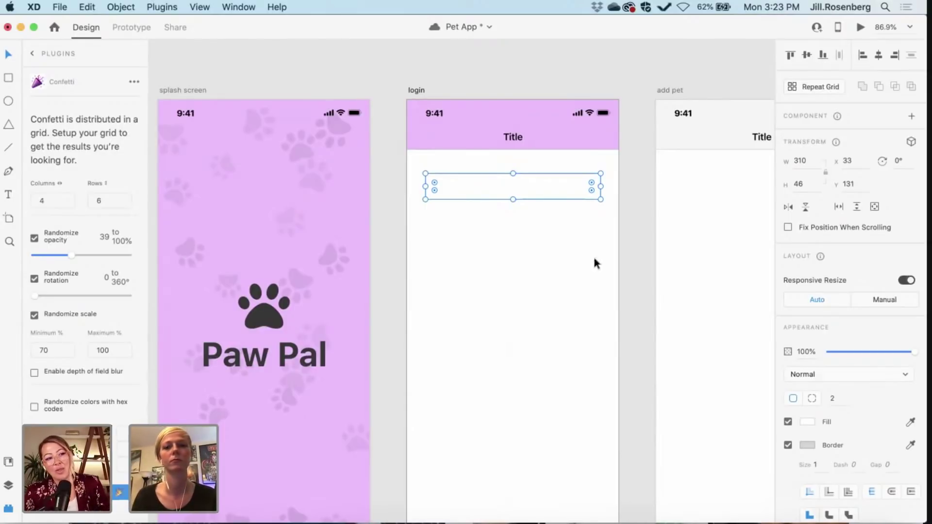
{"action": "key", "text": "super+v"}
{"action": "left_click_drag", "start_coordinate": [545, 197], "coordinate": [549, 247]}
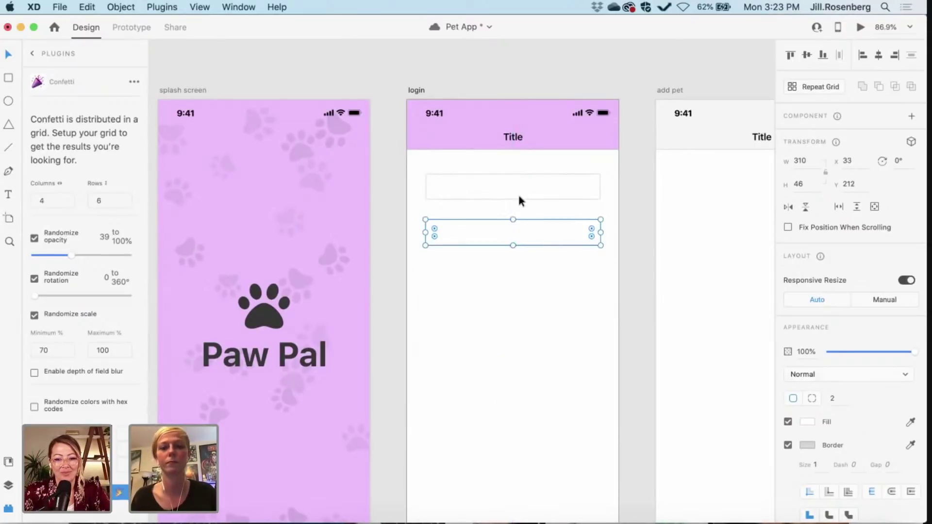
{"action": "left_click", "coordinate": [452, 163]}
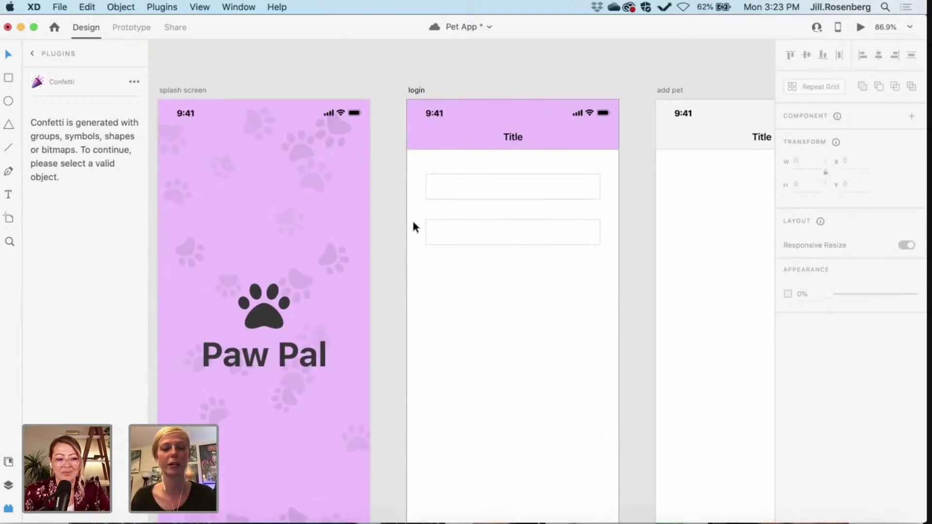
- Add the text "Username" at the upper input field on the login screen
{"action": "scroll", "coordinate": [411, 221], "scroll_direction": "left", "scroll_amount": 2}
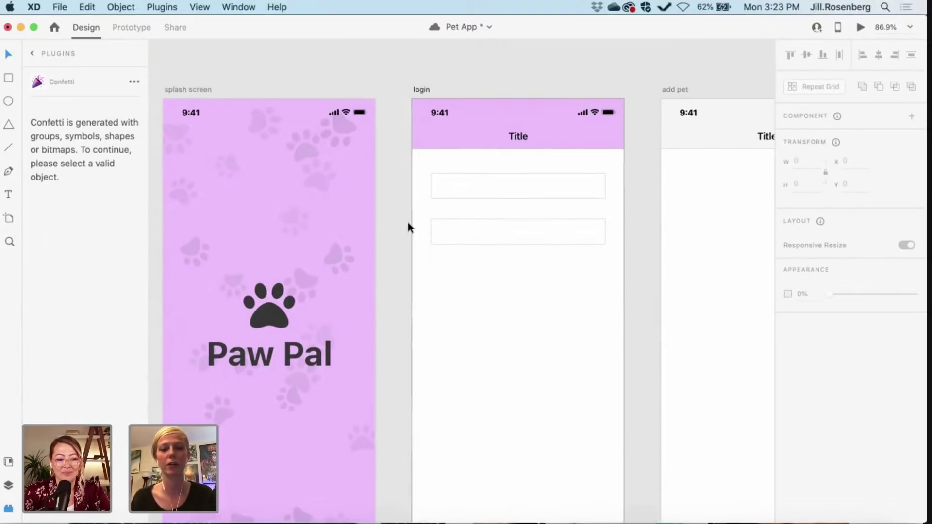
{"action": "left_click", "coordinate": [467, 191]}
{"action": "type", "text": "u"}
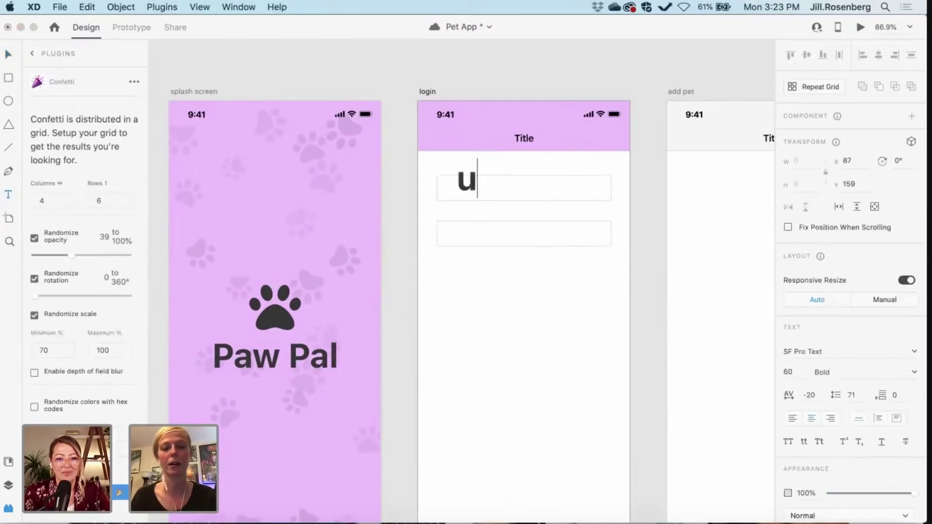
{"action": "key", "text": "BackSpace"}
{"action": "type", "text": "Username"}
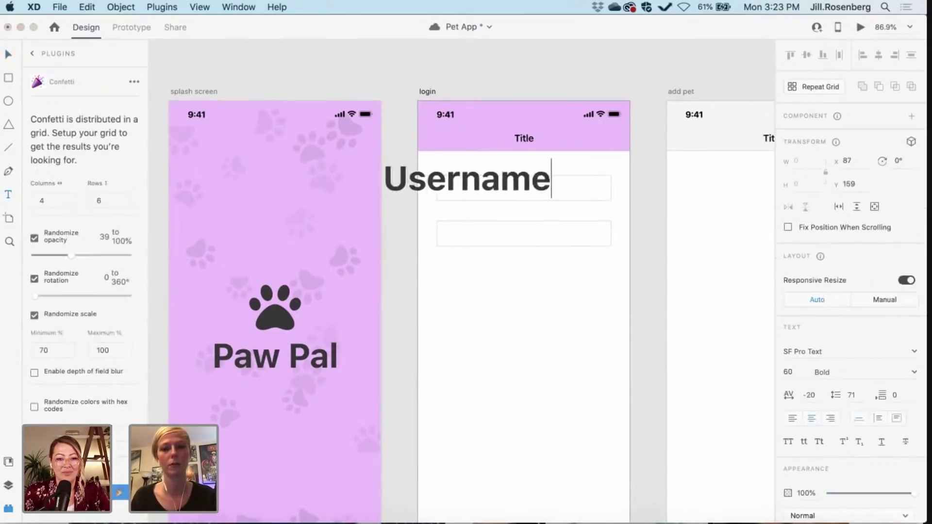
- Try the Light weight on the Username text, and set it to Medium instead
{"action": "double_click", "coordinate": [527, 183]}
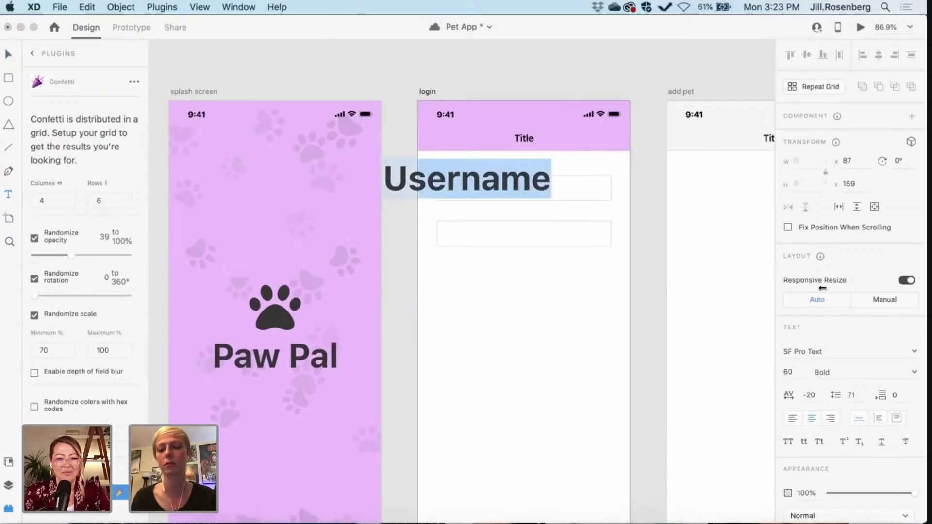
{"action": "left_click", "coordinate": [826, 373]}
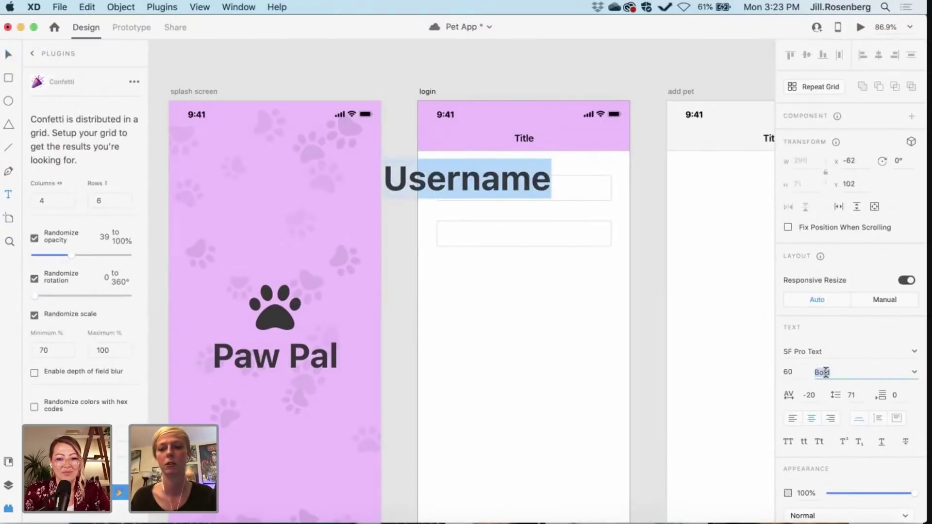
{"action": "left_click", "coordinate": [912, 372]}
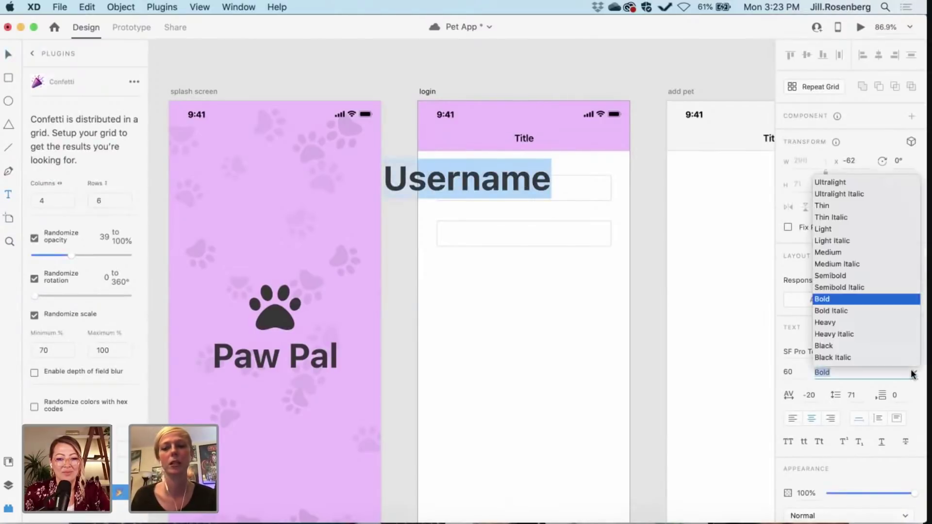
{"action": "left_click", "coordinate": [825, 228]}
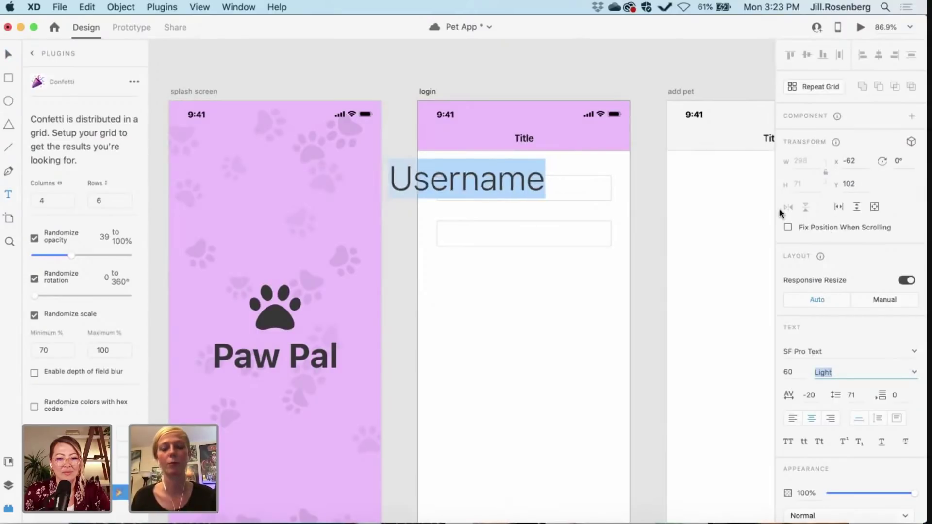
{"action": "left_click", "coordinate": [913, 373]}
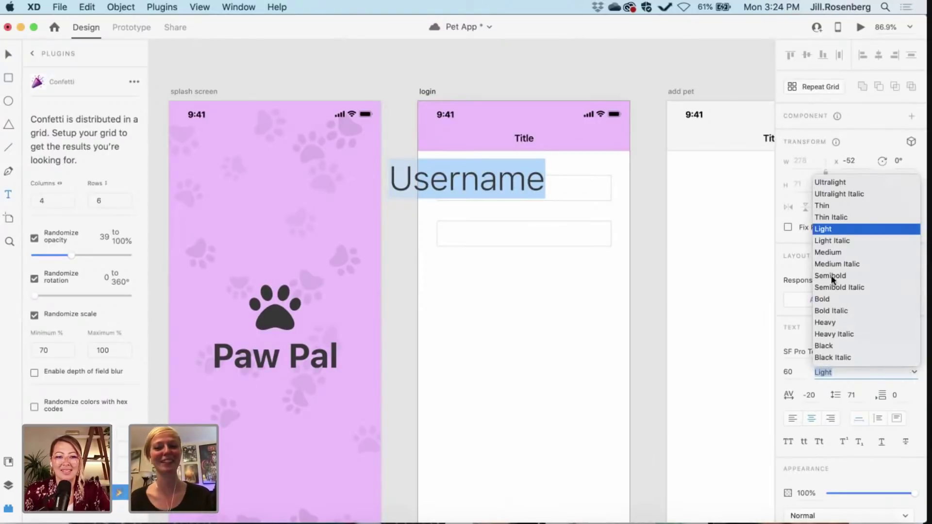
{"action": "left_click", "coordinate": [820, 252]}
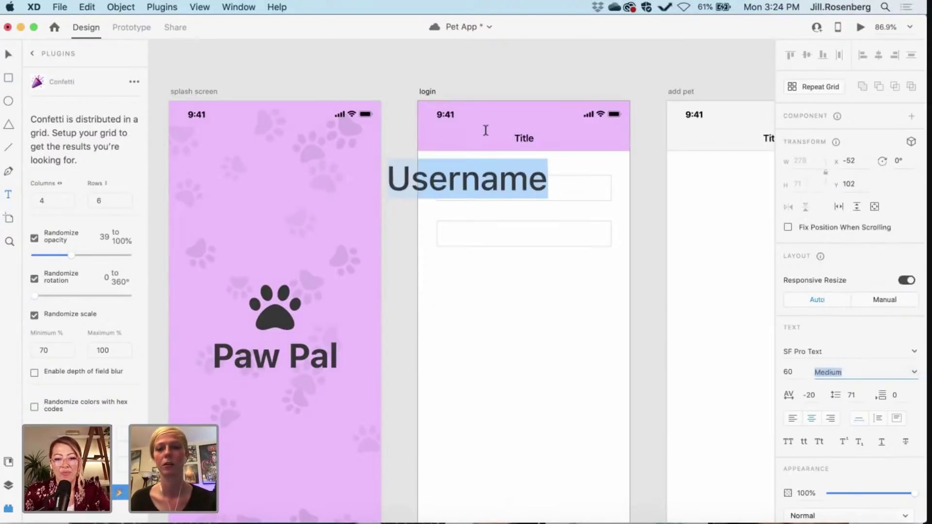
- Set the Username text size to 16
{"action": "left_click", "coordinate": [789, 372]}
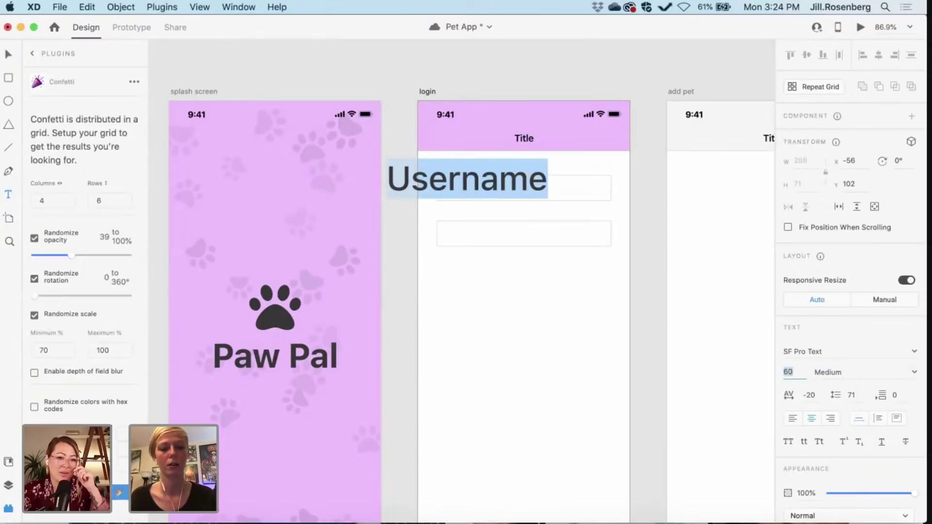
{"action": "type", "text": "16"}
{"action": "key", "text": "Return"}
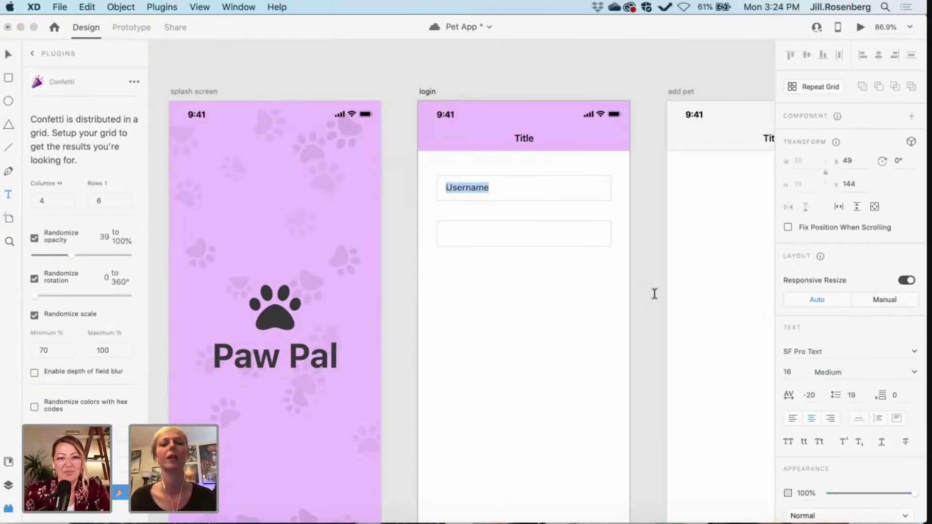
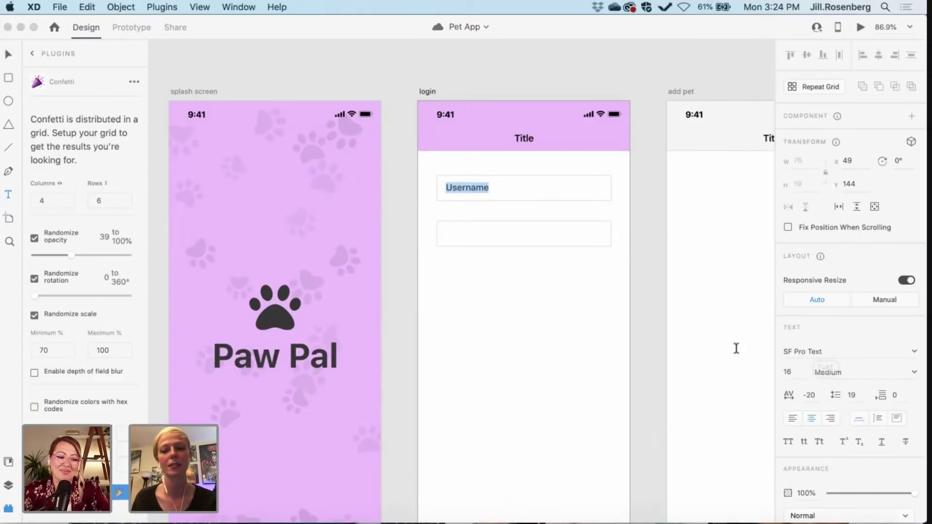
- Change the fill of the Username text to light grey #B4B4B4
{"action": "left_click", "coordinate": [705, 351]}
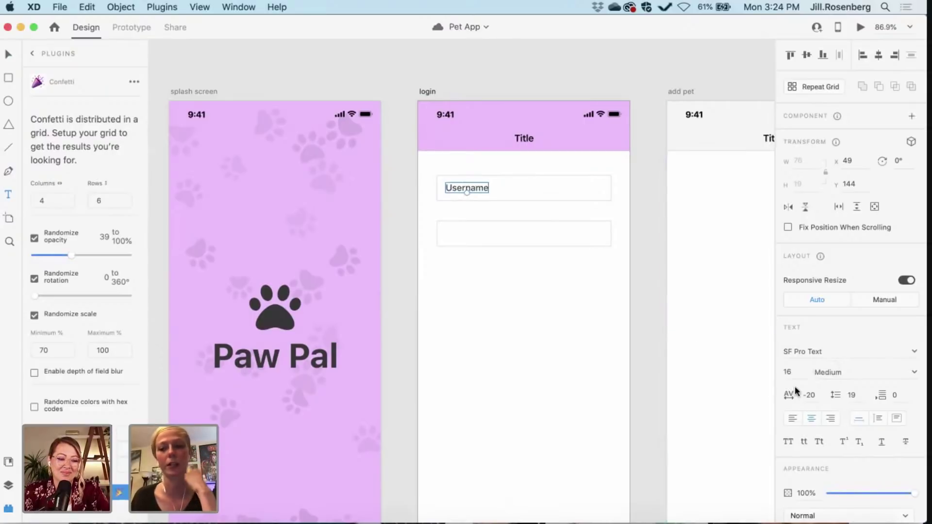
{"action": "scroll", "coordinate": [890, 456], "scroll_direction": "down", "scroll_amount": 5}
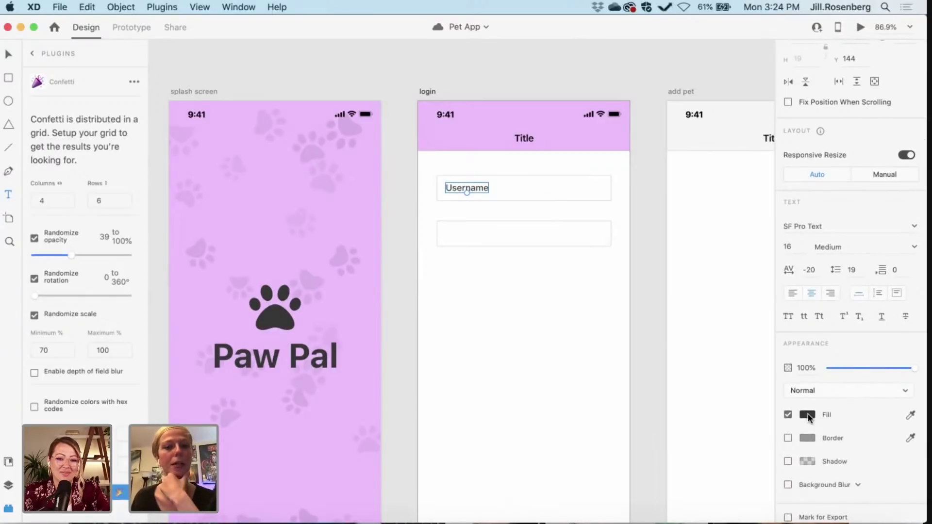
{"action": "left_click", "coordinate": [808, 416]}
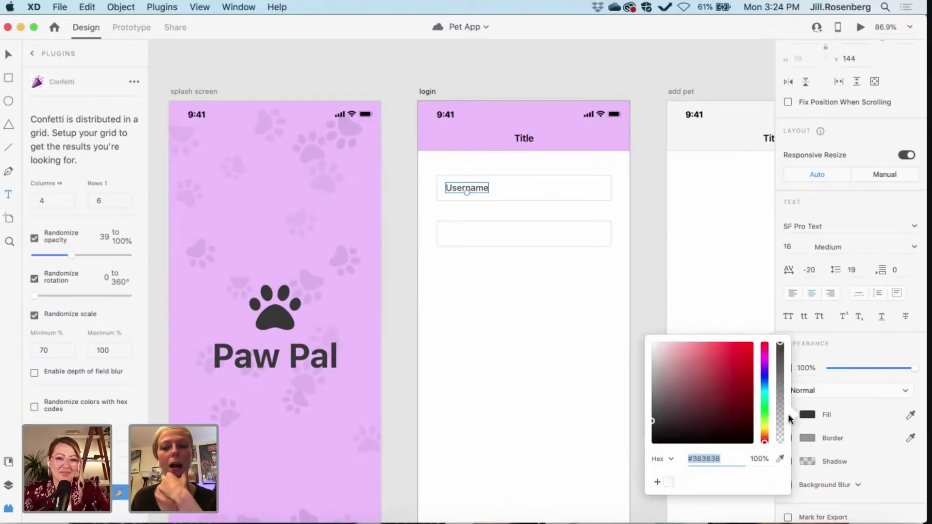
{"action": "left_click_drag", "start_coordinate": [659, 387], "coordinate": [625, 369]}
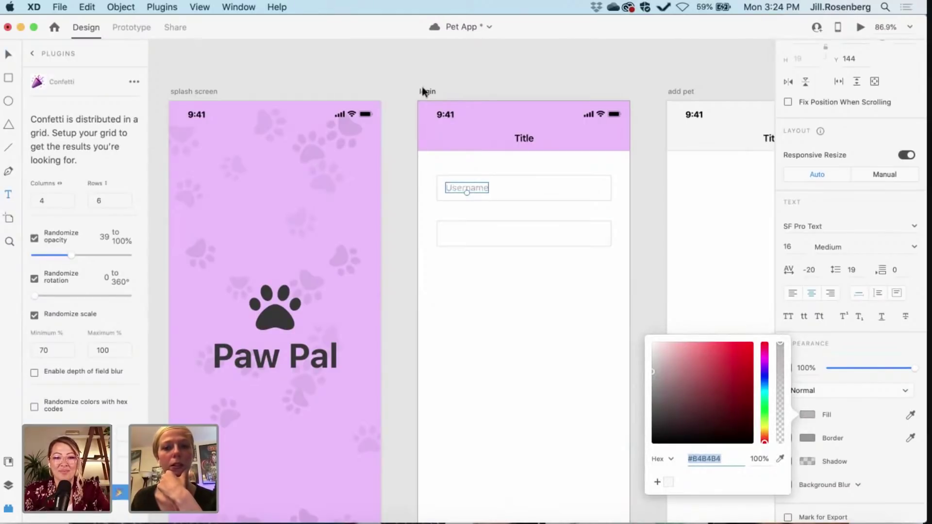
{"action": "left_click", "coordinate": [393, 83]}
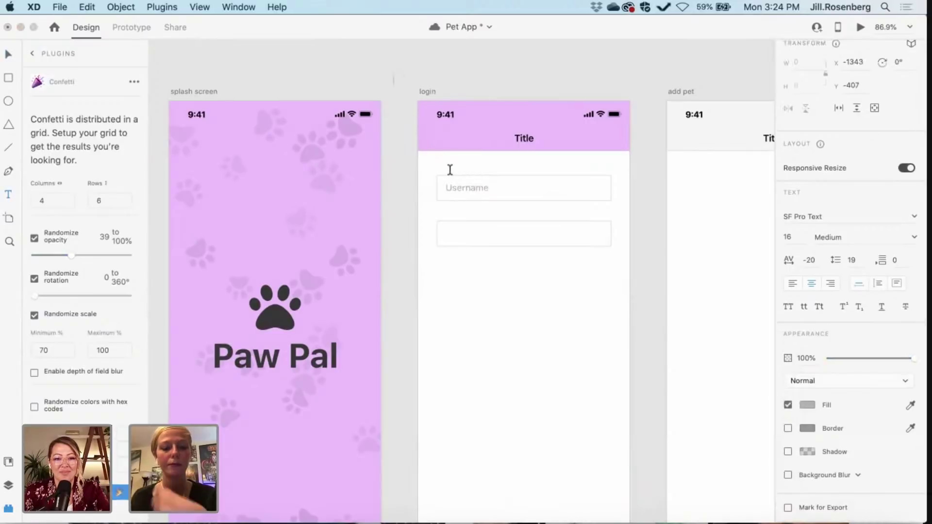
{"action": "left_click", "coordinate": [444, 189]}
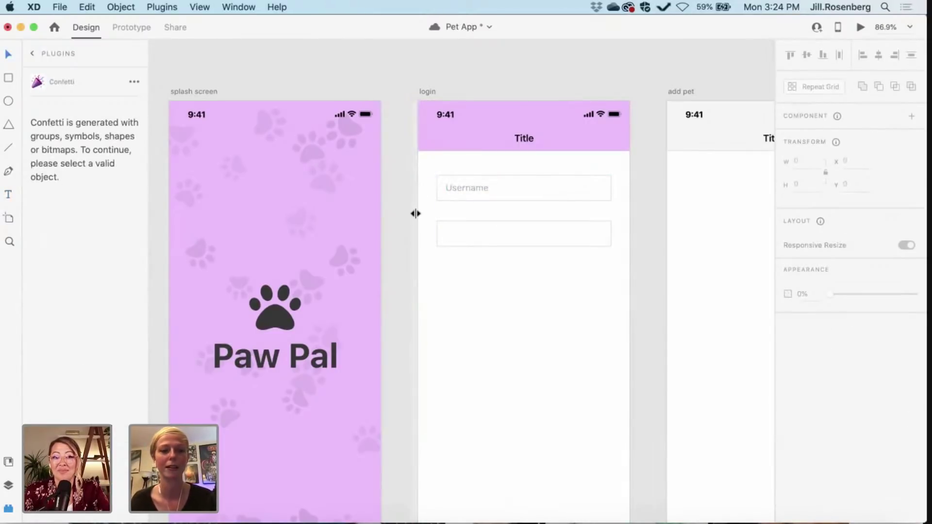
- Duplicate the Username text and place the copy inside the lower input field, at X 49 and about Y 226
{"action": "left_click", "coordinate": [473, 191]}
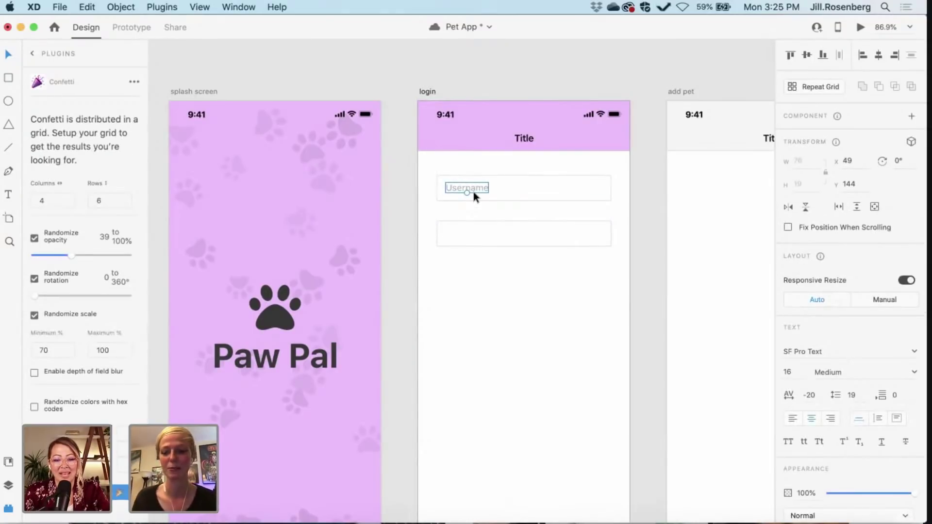
{"action": "key", "text": "super+d"}
{"action": "key", "text": "shift+Down"}
{"action": "key", "text": "shift+Down"}
{"action": "key", "text": "shift+Down"}
{"action": "key", "text": "shift+Down"}
{"action": "key", "text": "shift+Down"}
{"action": "key", "text": "shift+Down"}
{"action": "key", "text": "shift+Down"}
{"action": "key", "text": "shift+Down"}
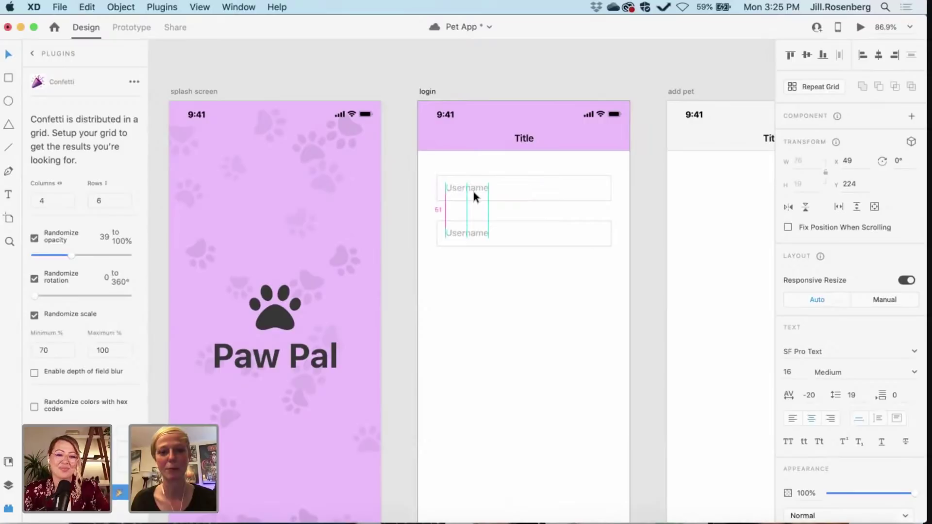
{"action": "left_click_drag", "start_coordinate": [475, 234], "coordinate": [461, 233]}
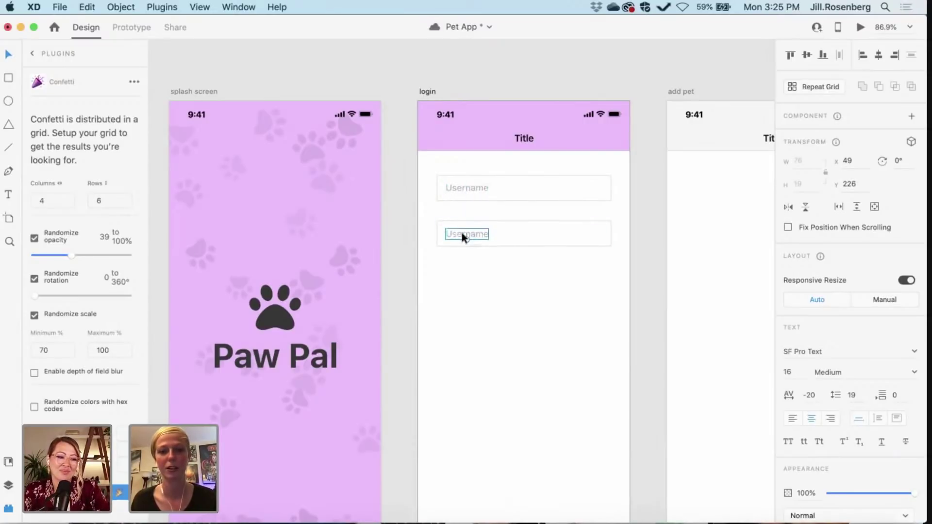
- Change the copied text in the lower input field to "Password"
{"action": "double_click", "coordinate": [462, 234]}
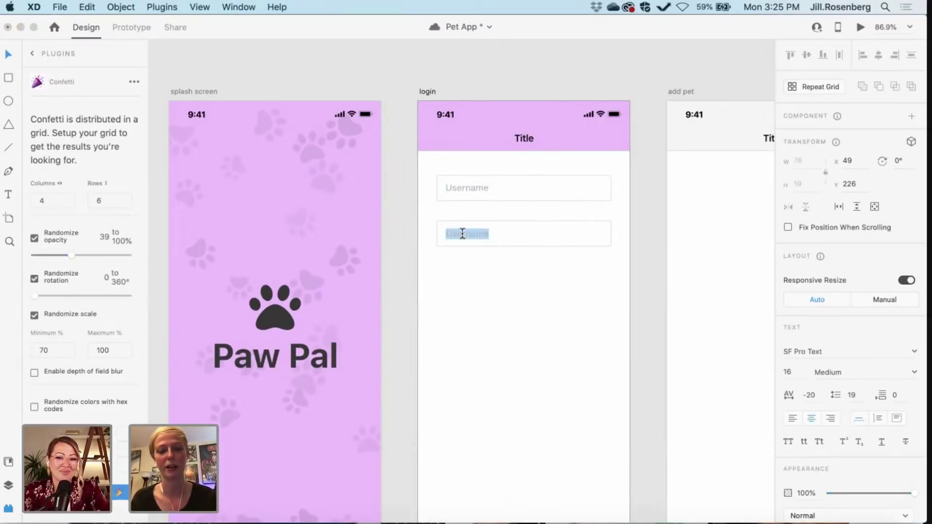
{"action": "type", "text": "Password"}
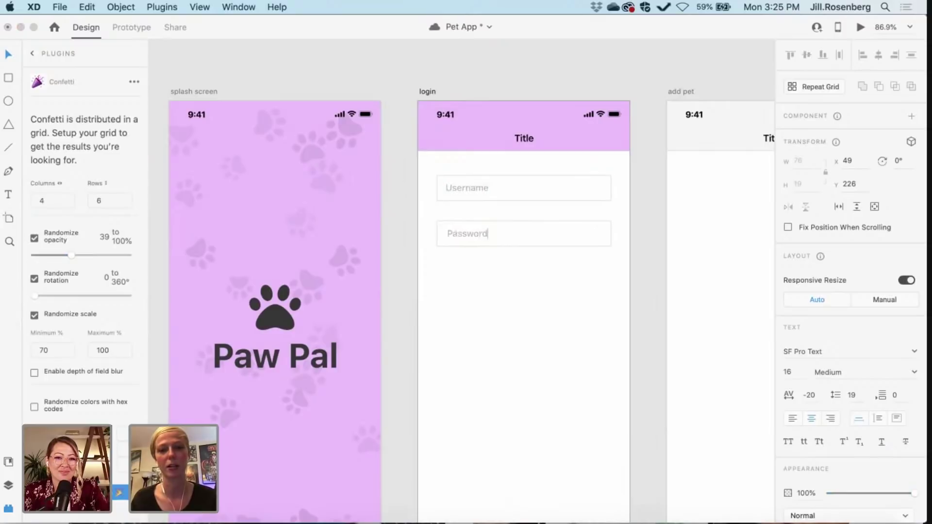
{"action": "key", "text": "Escape"}
{"action": "left_click", "coordinate": [611, 284]}
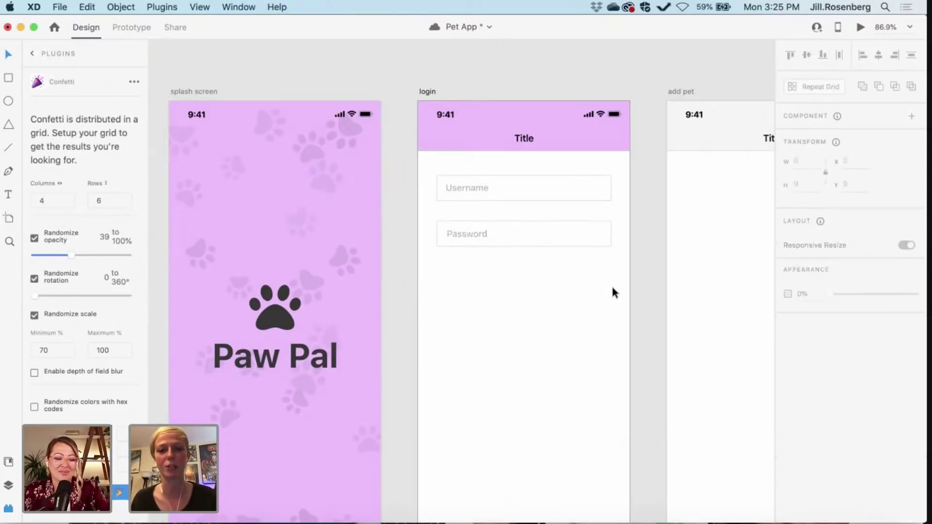
- Duplicate the Password field's box and place the copy directly below it, at X 33 and about Y 294
{"action": "scroll", "coordinate": [561, 287], "scroll_direction": "right", "scroll_amount": 3}
{"action": "scroll", "coordinate": [560, 286], "scroll_direction": "down", "scroll_amount": 1}
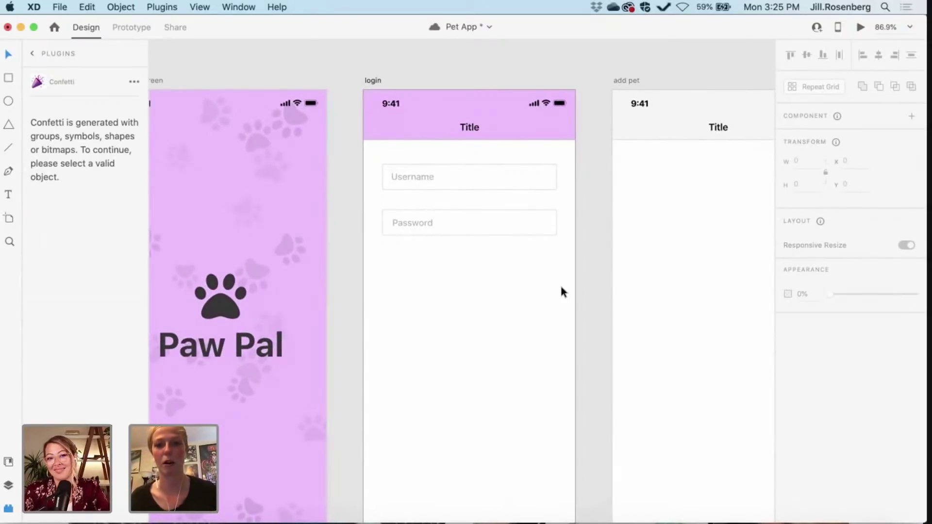
{"action": "scroll", "coordinate": [561, 291], "scroll_direction": "up", "scroll_amount": 1}
{"action": "scroll", "coordinate": [561, 291], "scroll_direction": "left", "scroll_amount": 1}
{"action": "scroll", "coordinate": [561, 291], "scroll_direction": "down", "scroll_amount": 1}
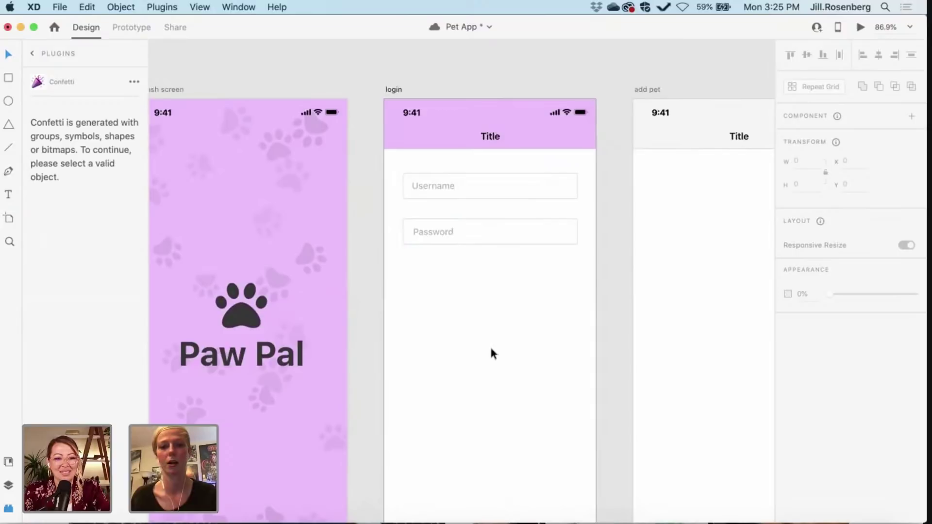
{"action": "left_click", "coordinate": [515, 245]}
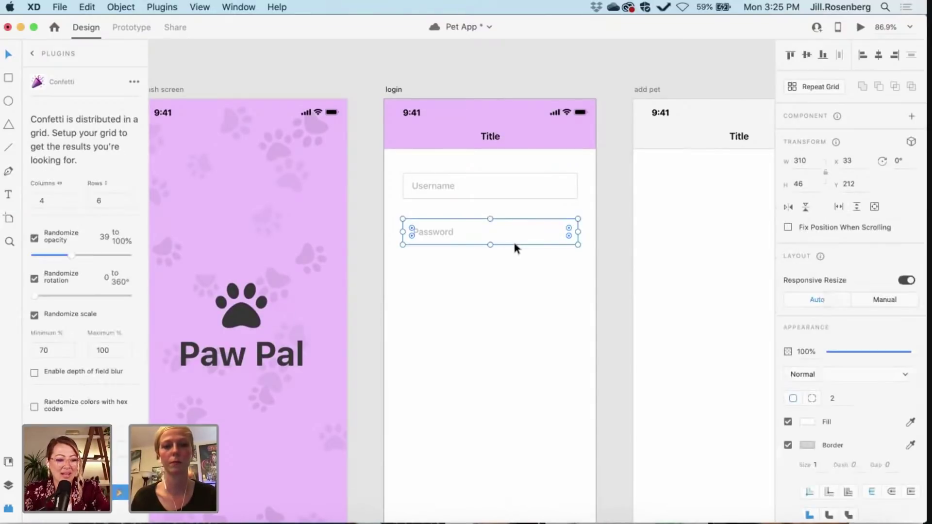
{"action": "key", "text": "super+d"}
{"action": "left_click_drag", "start_coordinate": [512, 241], "coordinate": [513, 285]}
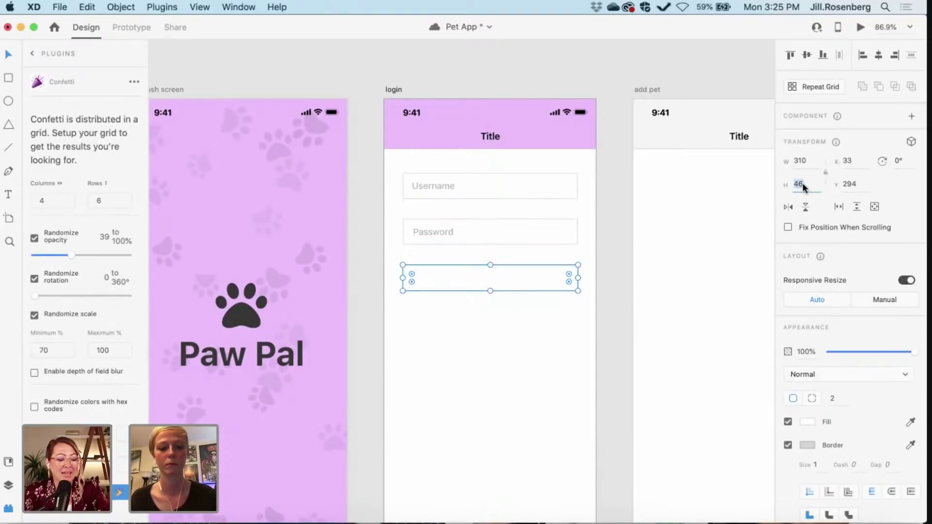
- Set the height of the new empty box, the Password box and the Username box to 48 each
{"action": "type", "text": "48"}
{"action": "key", "text": "Escape"}
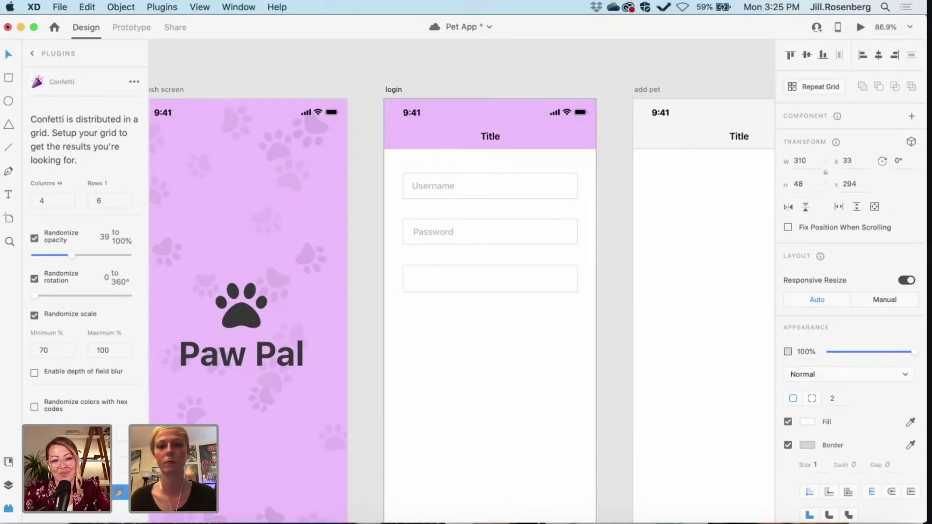
{"action": "left_click", "coordinate": [509, 238]}
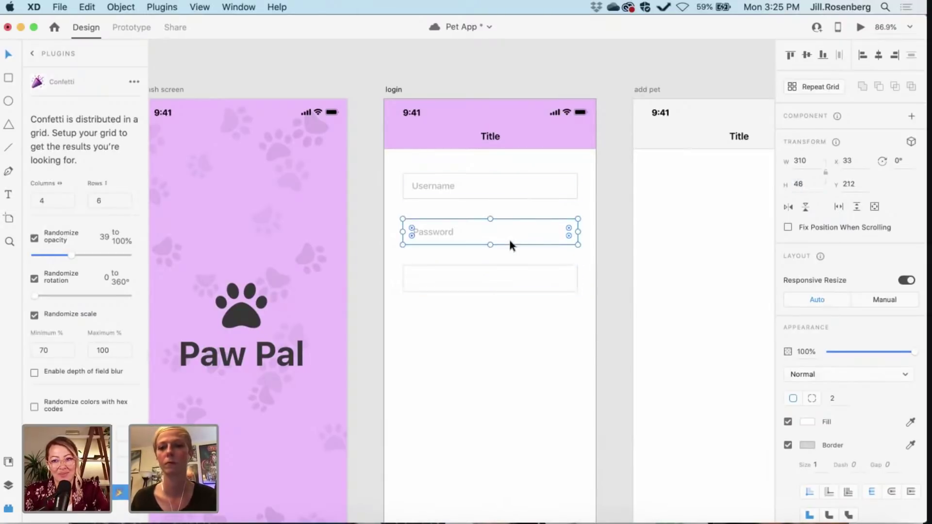
{"action": "left_click", "coordinate": [802, 186]}
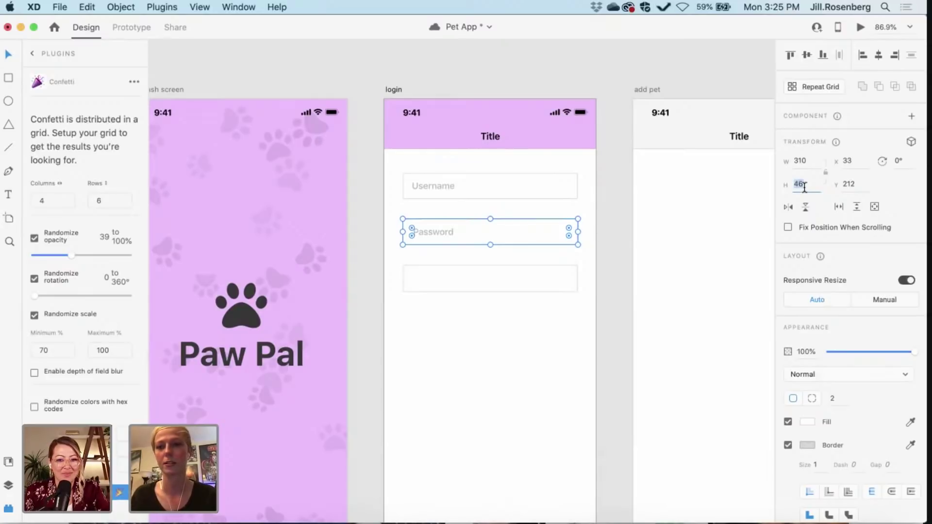
{"action": "type", "text": "48"}
{"action": "key", "text": "Return"}
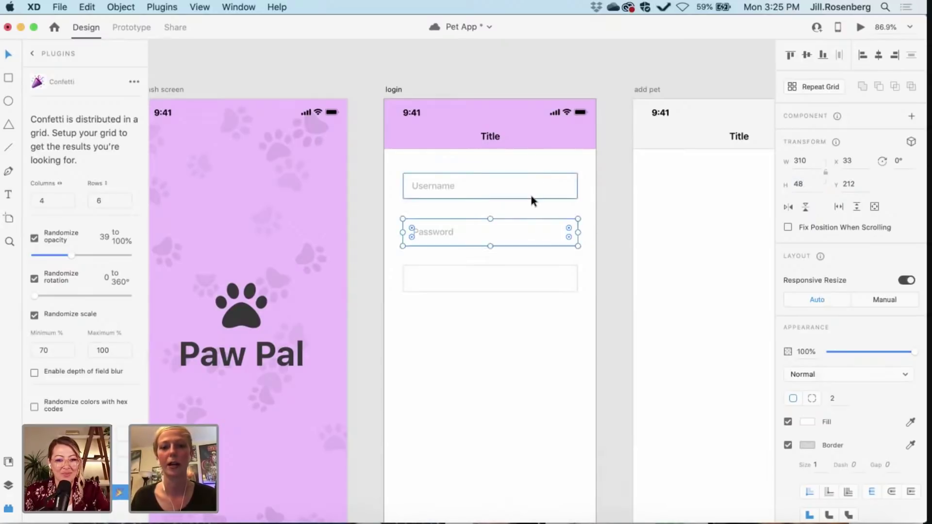
{"action": "left_click", "coordinate": [531, 196]}
{"action": "left_click", "coordinate": [798, 185]}
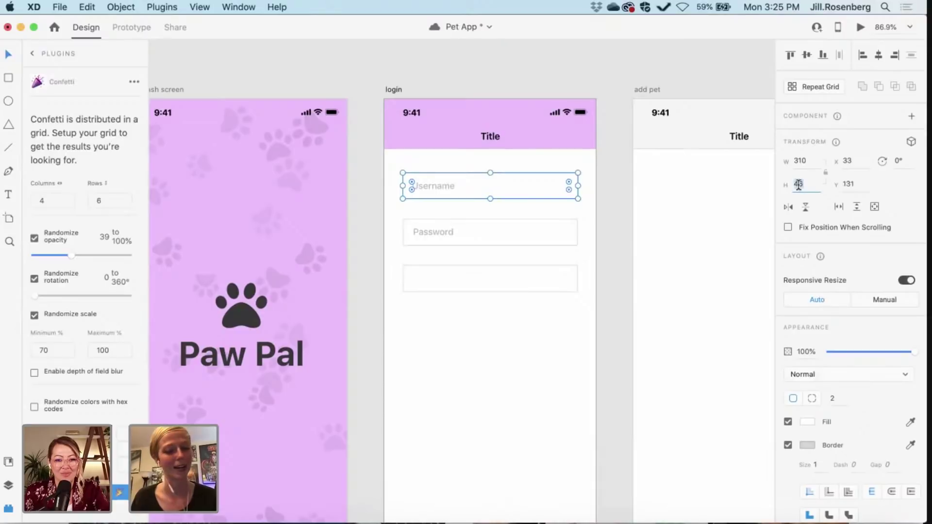
{"action": "type", "text": "48"}
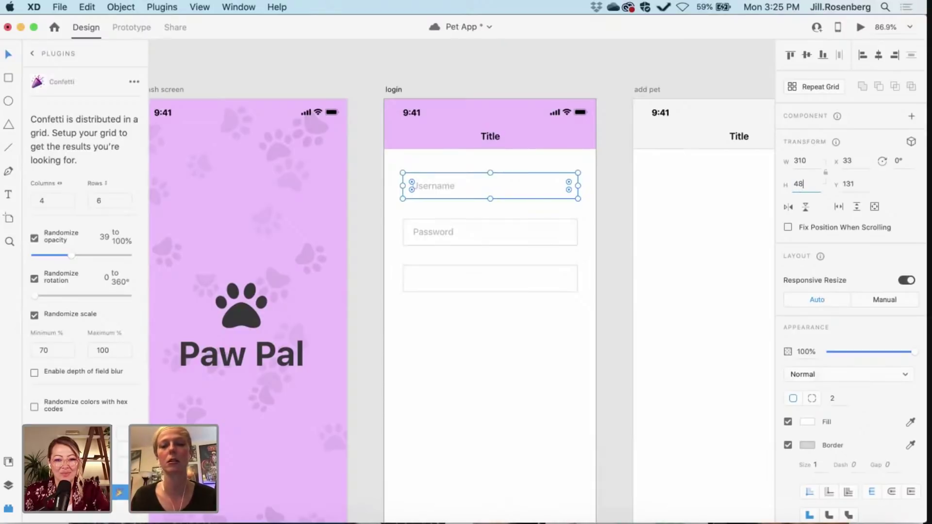
{"action": "key", "text": "Return"}
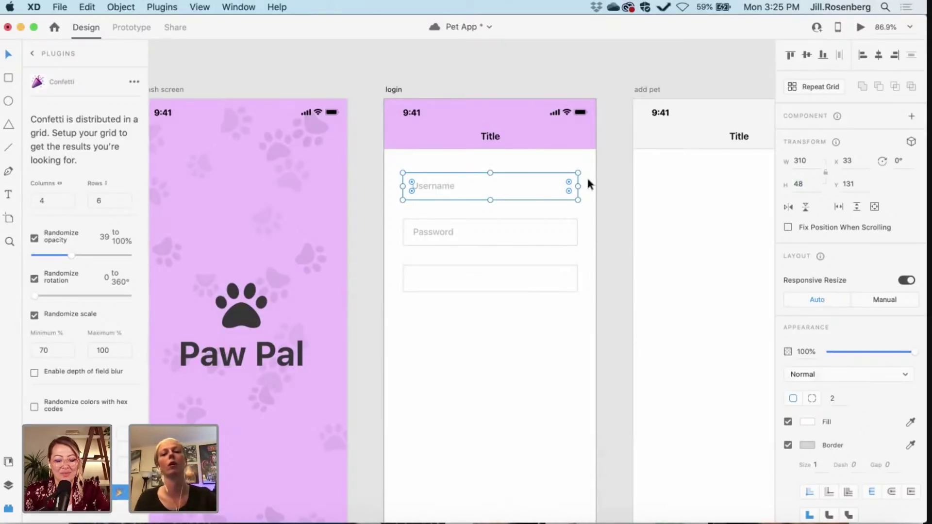
- Move all three input boxes together to the login artboard's left edge, at about Y 121, and widen them to the full 375
{"action": "left_click", "coordinate": [542, 234], "text": "shift"}
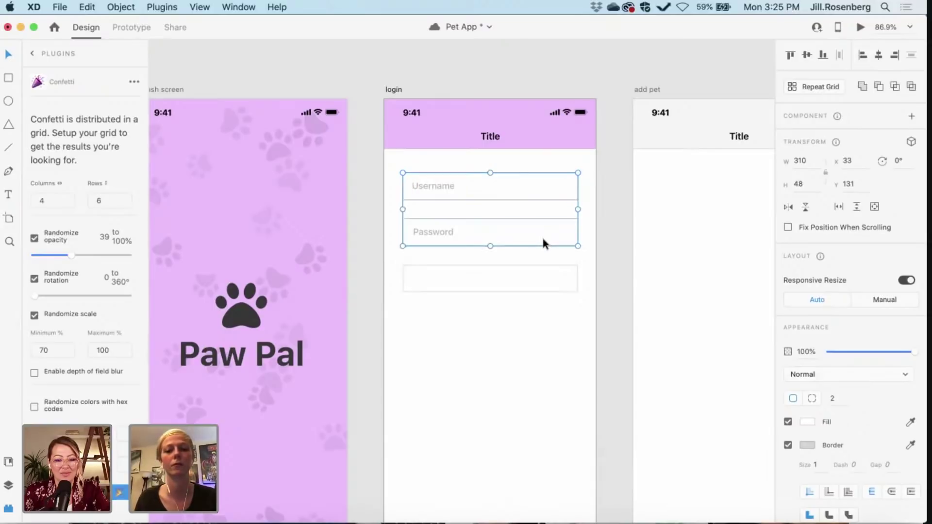
{"action": "left_click", "coordinate": [542, 287], "text": "shift"}
{"action": "left_click_drag", "start_coordinate": [543, 241], "coordinate": [530, 241]}
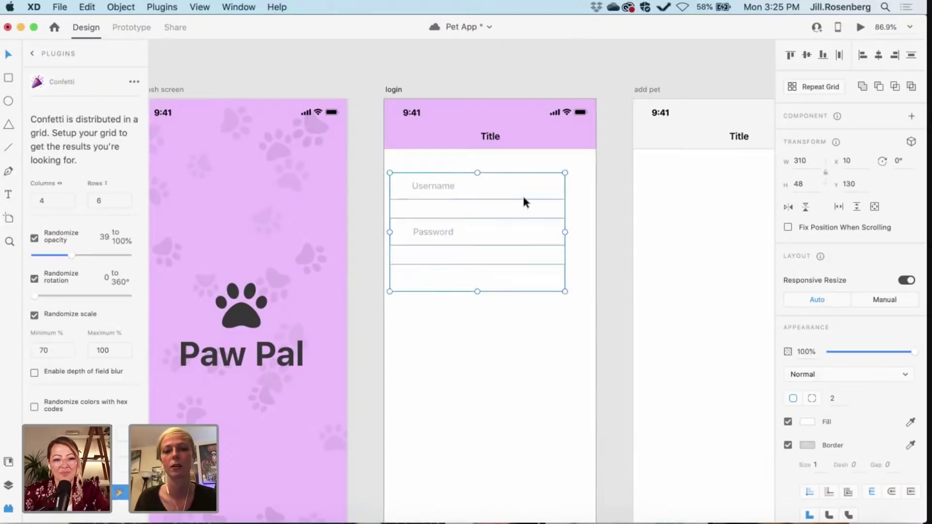
{"action": "mouse_move", "coordinate": [522, 194]}
{"action": "left_mouse_down"}
{"action": "mouse_move", "coordinate": [505, 207]}
{"action": "mouse_move", "coordinate": [566, 248]}
{"action": "mouse_move", "coordinate": [516, 190]}
{"action": "left_mouse_up"}
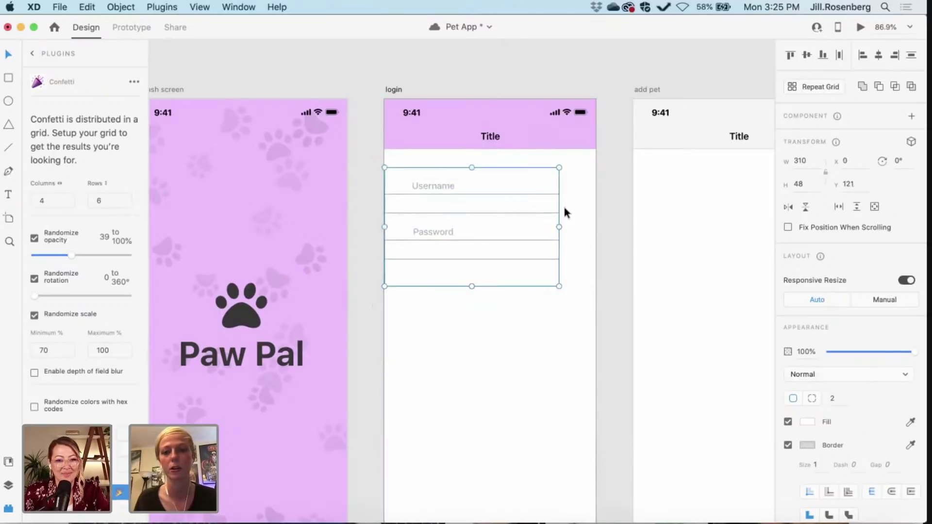
{"action": "left_click_drag", "start_coordinate": [560, 227], "coordinate": [594, 227]}
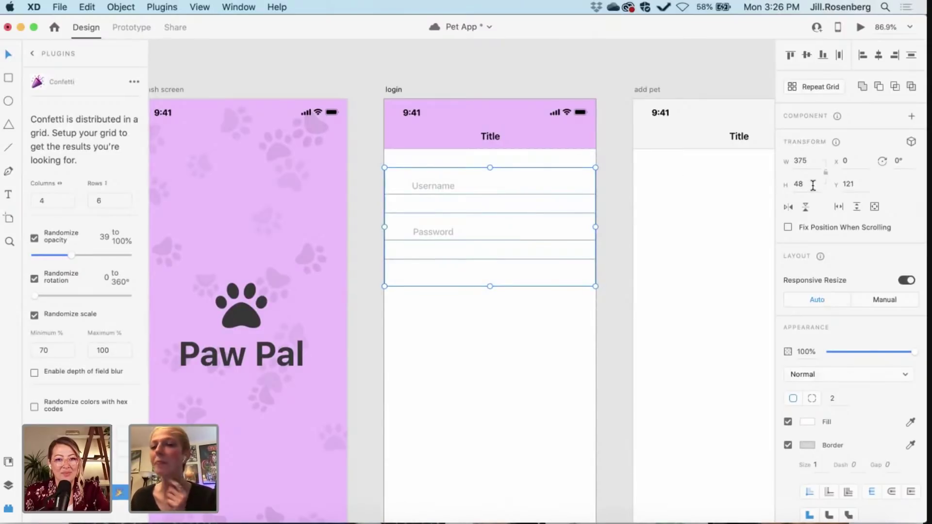
- Try subtracting 32 from the width of the three input boxes, and stretch them back to 375
{"action": "left_click", "coordinate": [809, 161]}
{"action": "left_click", "coordinate": [808, 161]}
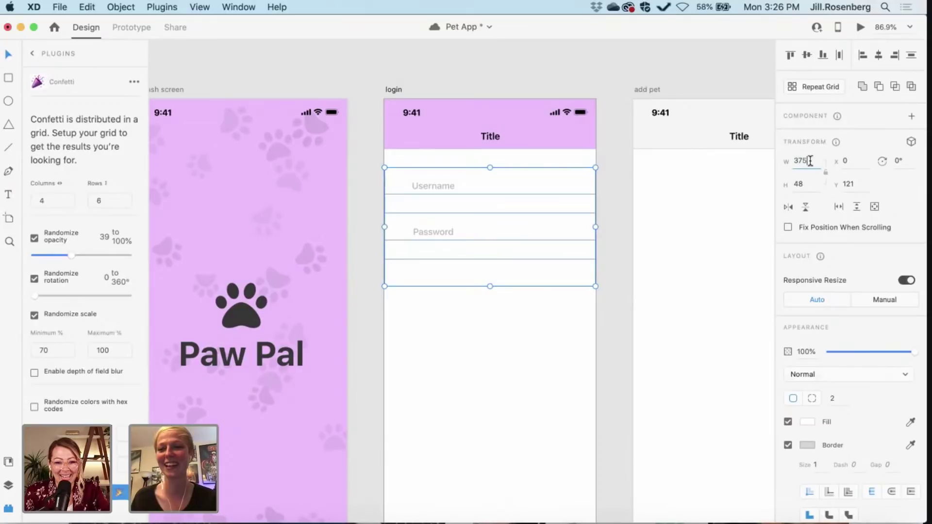
{"action": "type", "text": "-32"}
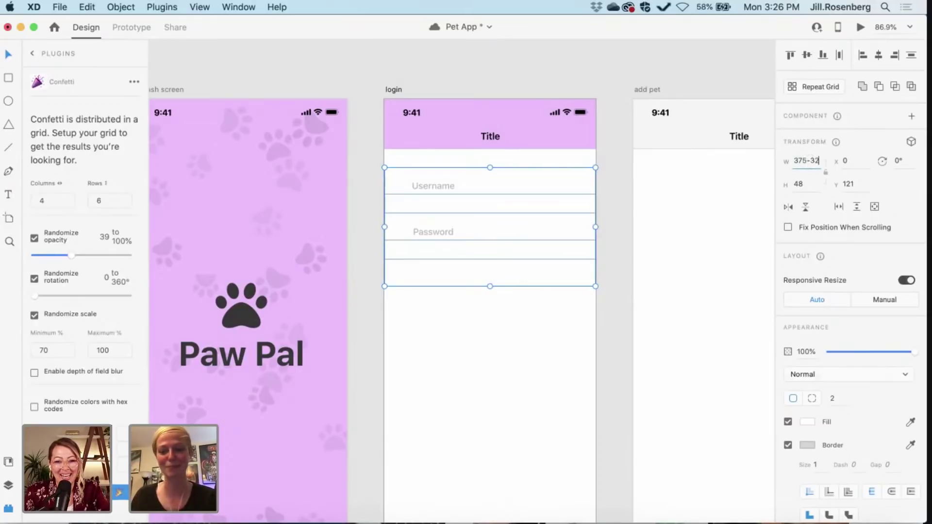
{"action": "key", "text": "Return"}
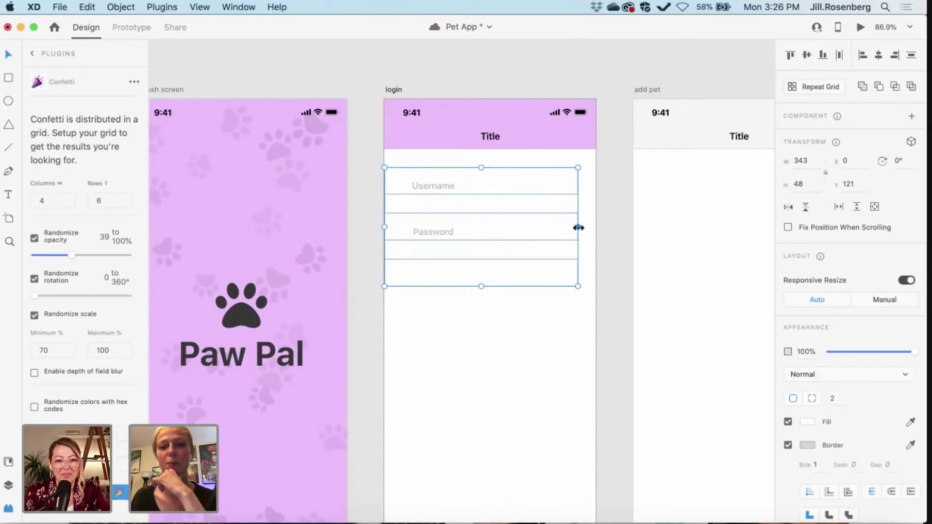
{"action": "left_click_drag", "start_coordinate": [578, 228], "coordinate": [595, 229]}
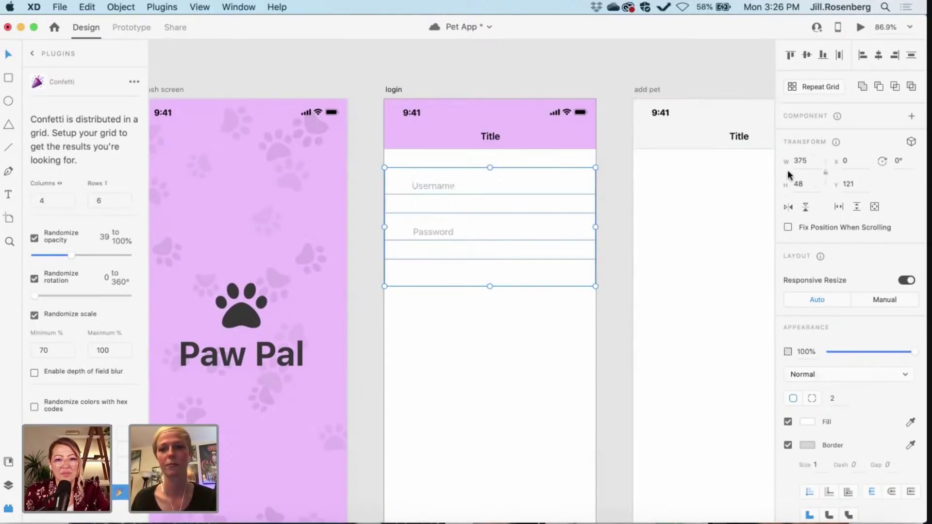
- Reduce the three input boxes' width to 375-32 and centre them on the login artboard at X 16
{"action": "left_click", "coordinate": [813, 160]}
{"action": "left_click", "coordinate": [813, 162]}
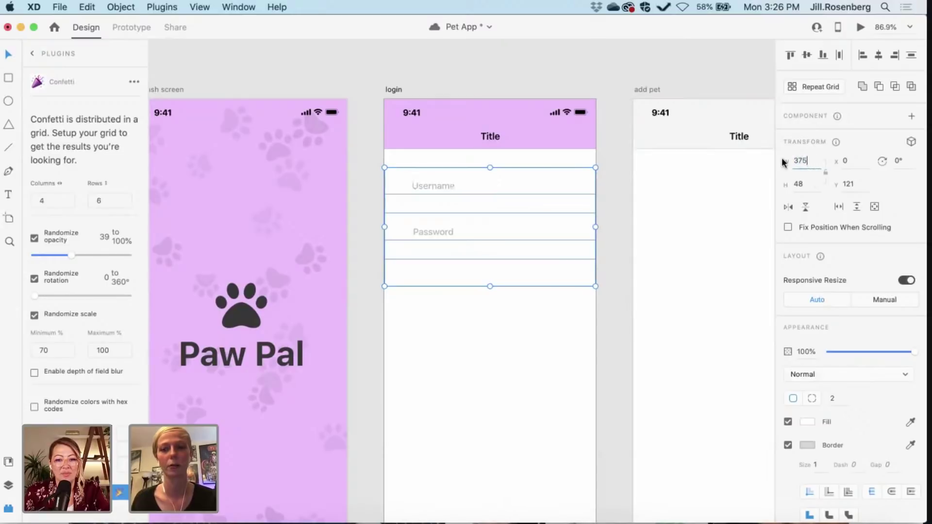
{"action": "type", "text": "-"}
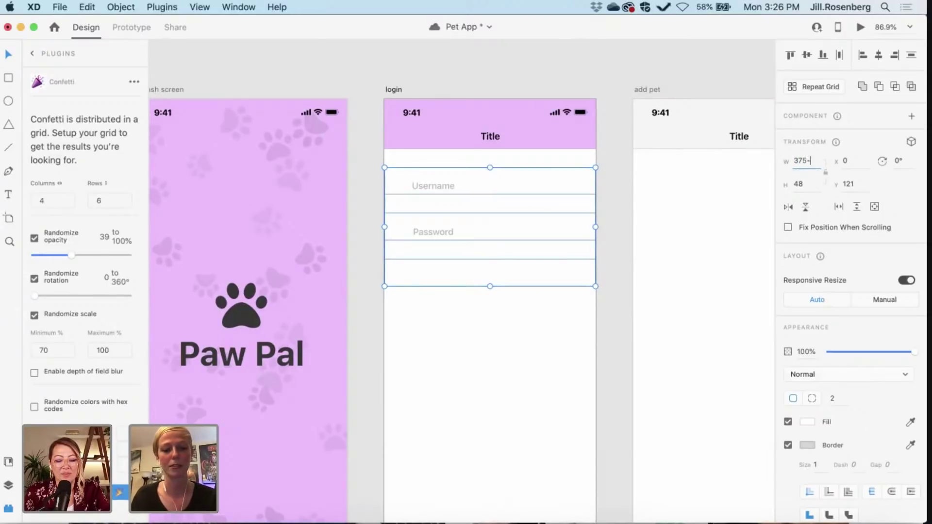
{"action": "type", "text": "32"}
{"action": "key", "text": "Return"}
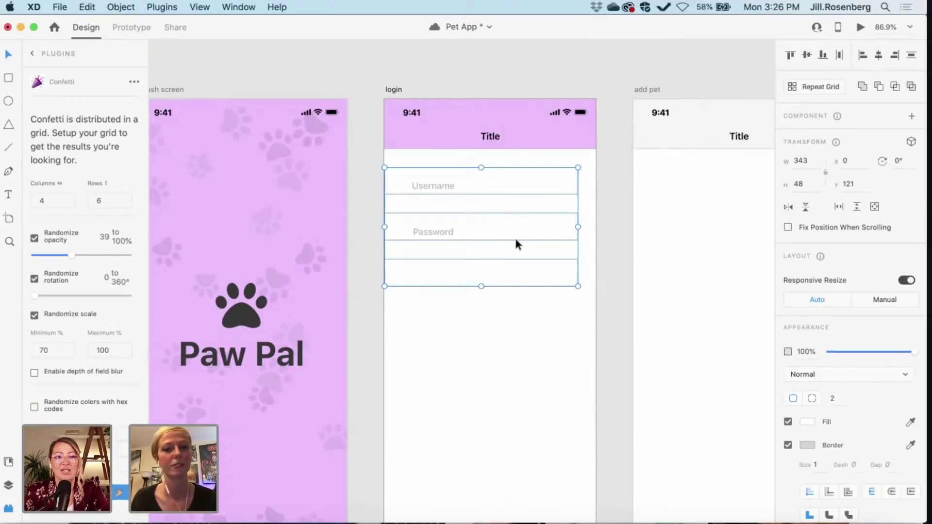
{"action": "left_click_drag", "start_coordinate": [515, 235], "coordinate": [520, 234]}
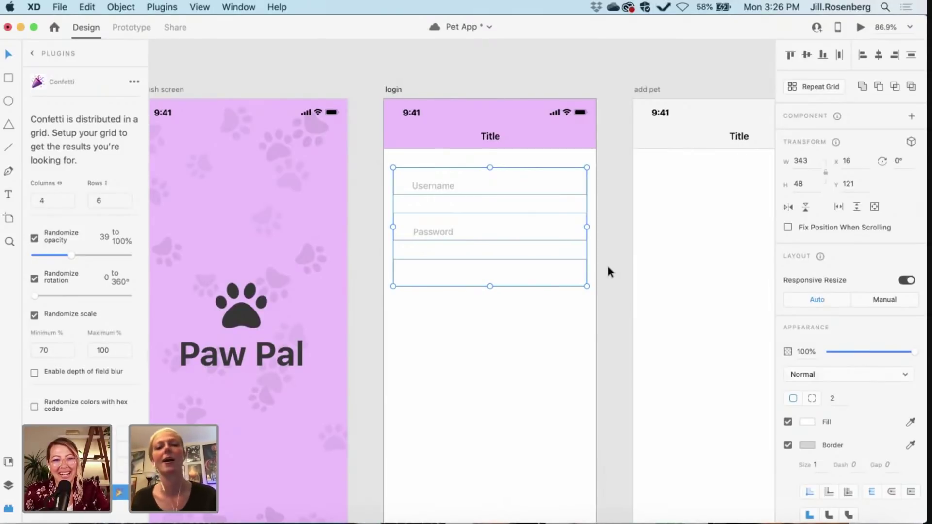
- Move the Username and Password placeholder texts together so they sit vertically centred near the left edge inside their input boxes
{"action": "double_click", "coordinate": [444, 184]}
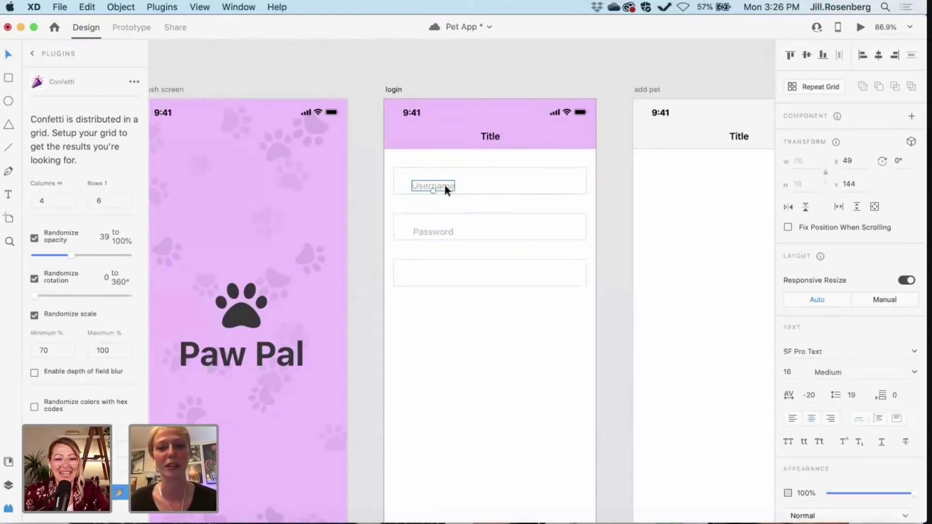
{"action": "left_click", "coordinate": [429, 227], "text": "shift"}
{"action": "left_click_drag", "start_coordinate": [441, 230], "coordinate": [431, 222]}
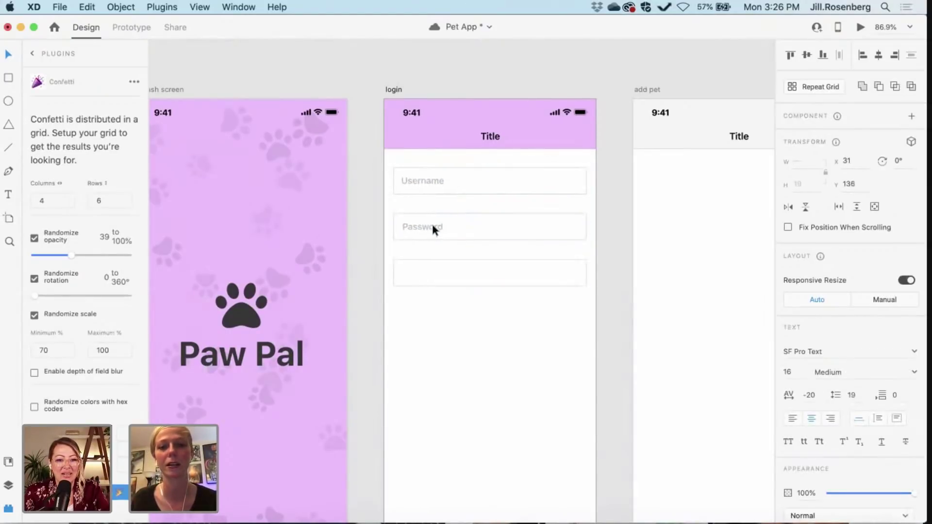
{"action": "key", "text": "cmd+z"}
{"action": "left_click", "coordinate": [603, 229]}
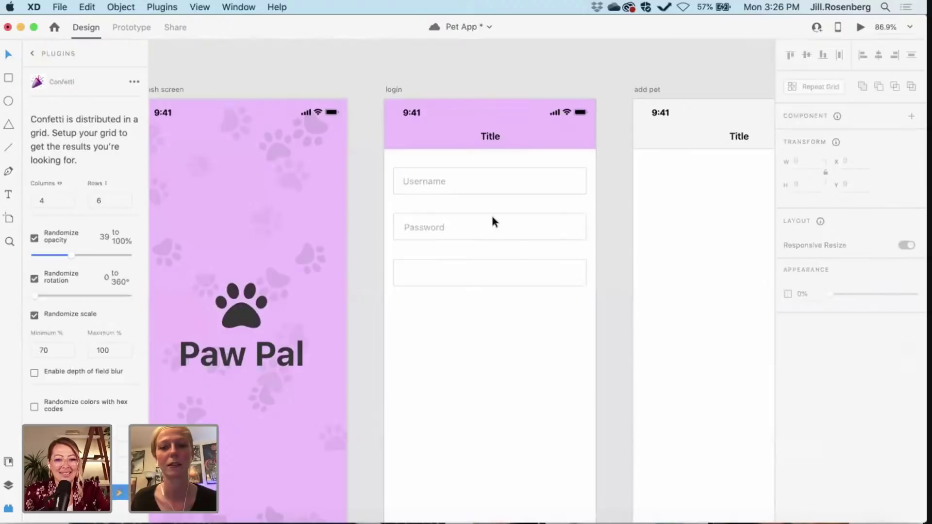
- Move the Password field and the empty box up closer to the Username field, placing the empty box at Y 273
{"action": "left_click_drag", "start_coordinate": [389, 210], "coordinate": [510, 310]}
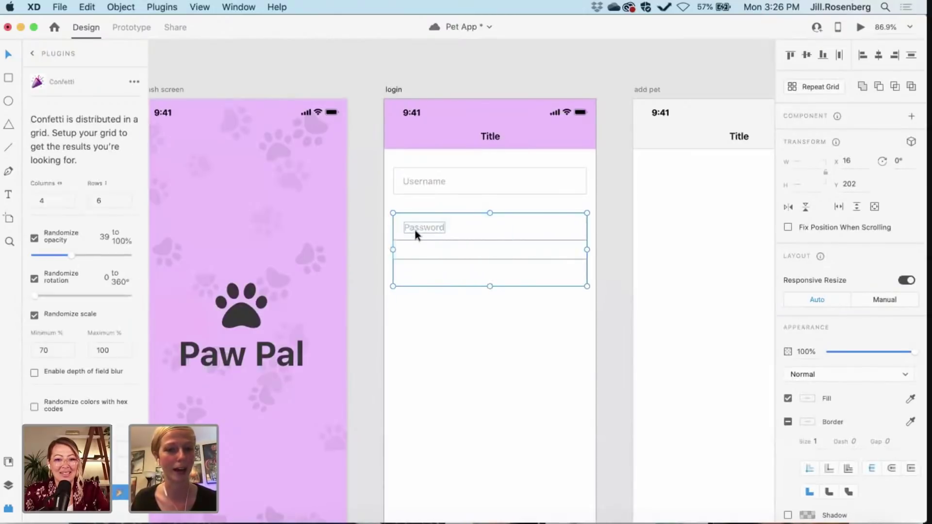
{"action": "left_click_drag", "start_coordinate": [420, 227], "coordinate": [588, 291]}
{"action": "left_click", "coordinate": [412, 301]}
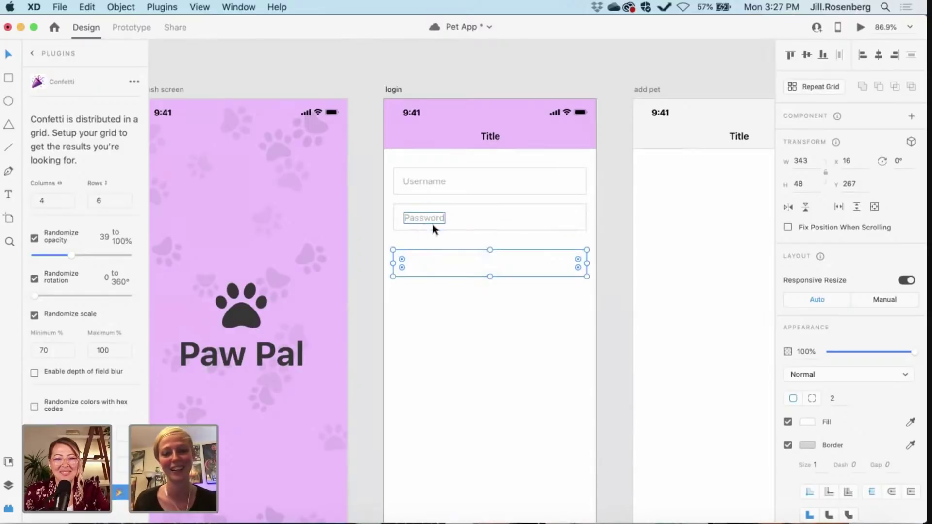
{"action": "left_click_drag", "start_coordinate": [421, 249], "coordinate": [422, 252]}
{"action": "left_click", "coordinate": [419, 368]}
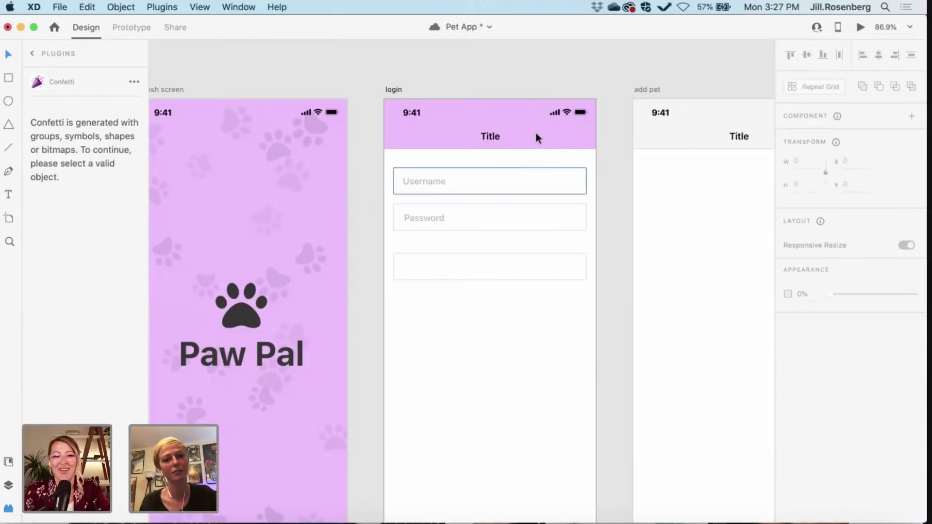
- Change the title text in the login artboard's navigation bar to "Login"
{"action": "left_click", "coordinate": [493, 135]}
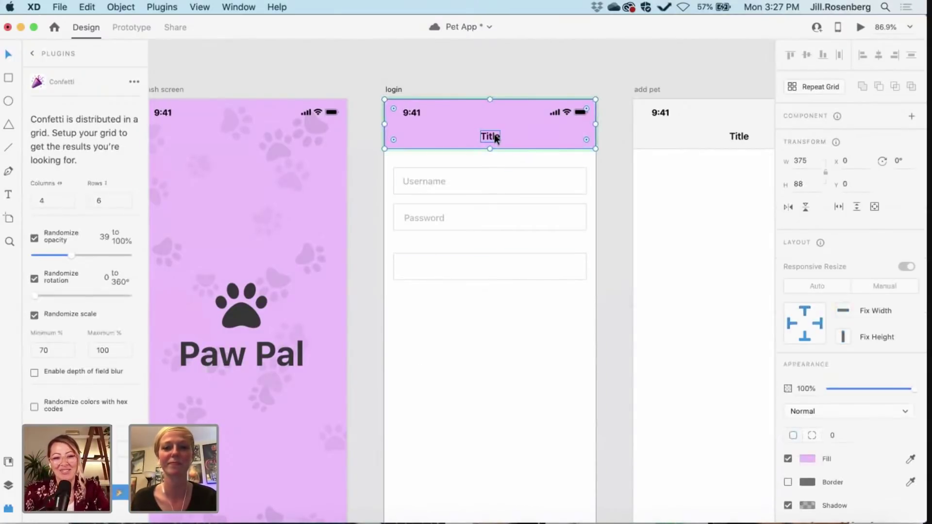
{"action": "double_click", "coordinate": [494, 134]}
{"action": "type", "text": "Login"}
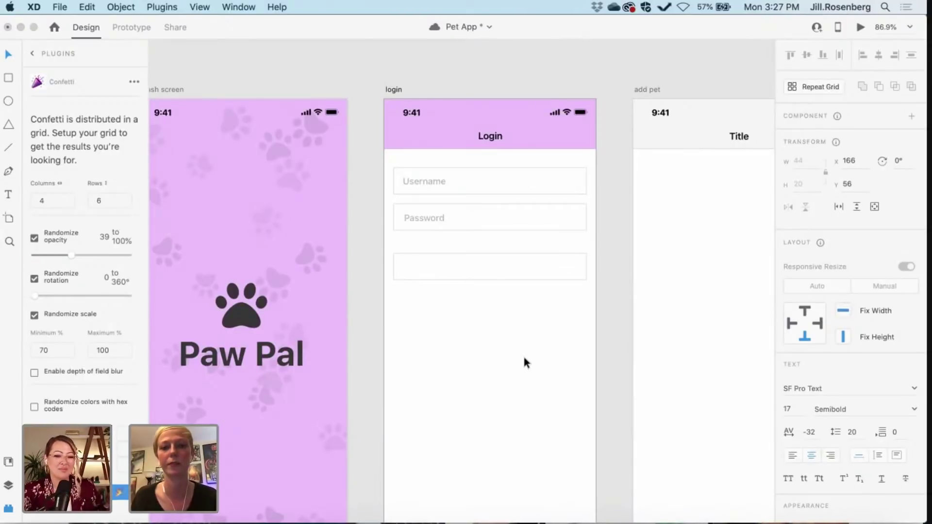
{"action": "key", "text": "Escape"}
- Add the text "Forgot Password" below the empty box and centre it on the login artboard at X 126, Y 343
{"action": "scroll", "coordinate": [524, 362], "scroll_direction": "right", "scroll_amount": 2}
{"action": "scroll", "coordinate": [524, 362], "scroll_direction": "down", "scroll_amount": 1}
{"action": "left_click", "coordinate": [523, 361]}
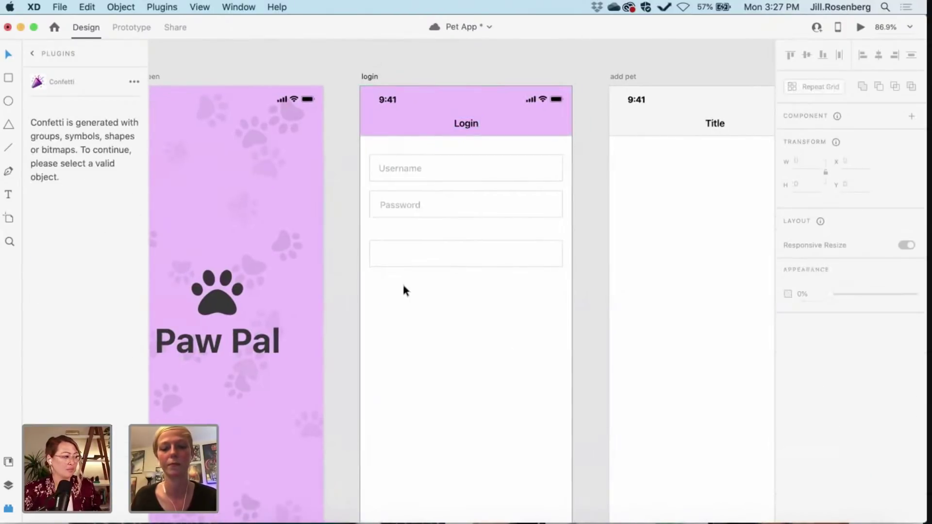
{"action": "key", "text": "t"}
{"action": "left_click", "coordinate": [438, 289]}
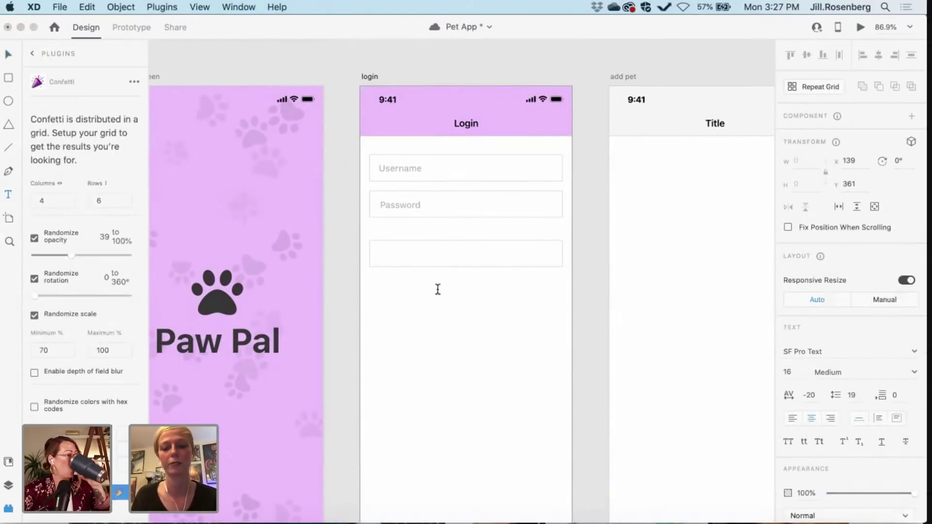
{"action": "type", "text": "F"}
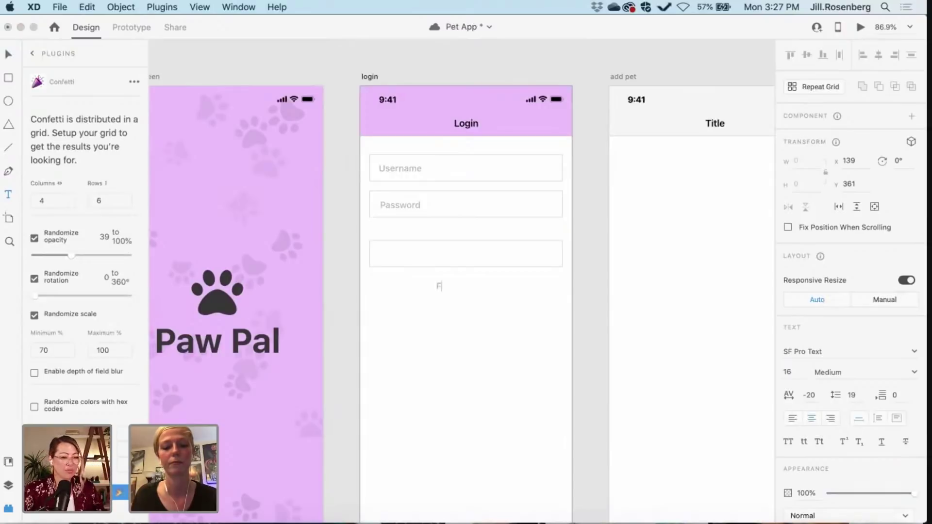
{"action": "type", "text": "or"}
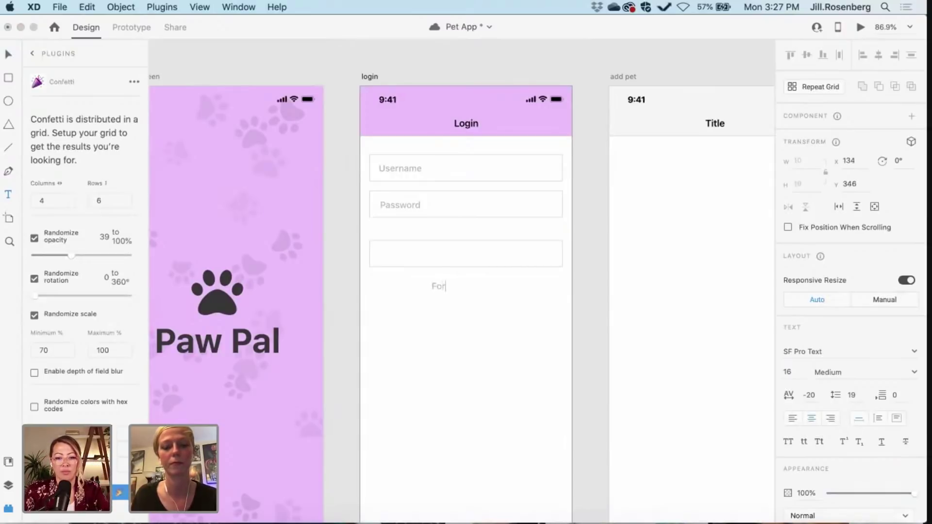
{"action": "type", "text": "got Passwor"}
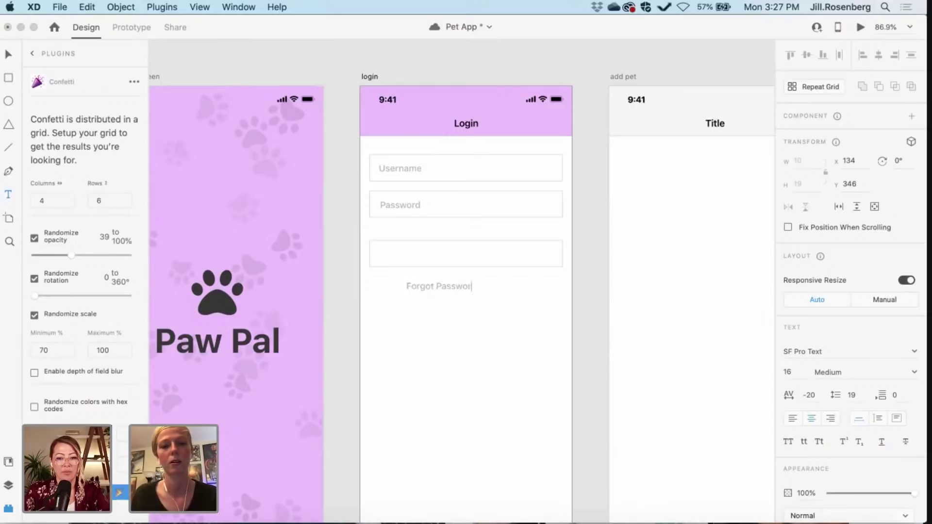
{"action": "type", "text": "d"}
{"action": "key", "text": "Escape"}
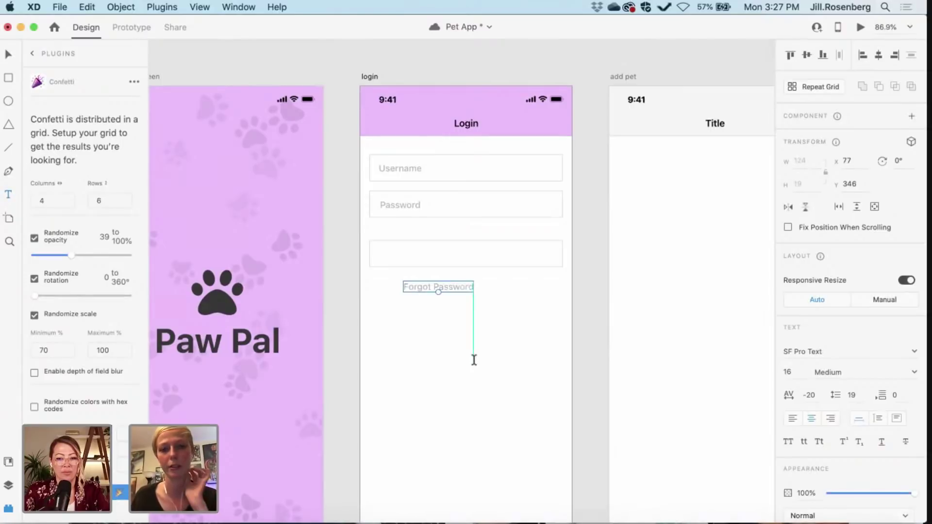
{"action": "key", "text": "Escape"}
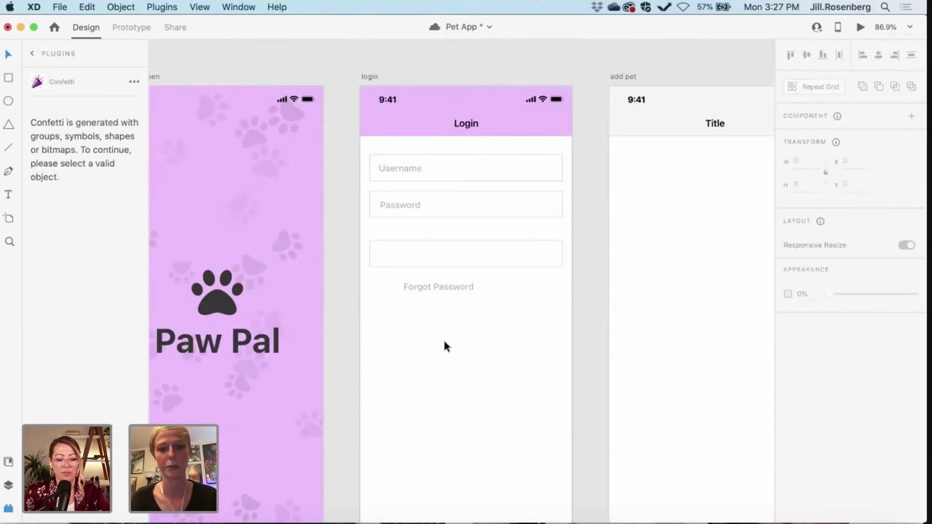
{"action": "left_click_drag", "start_coordinate": [441, 290], "coordinate": [467, 287]}
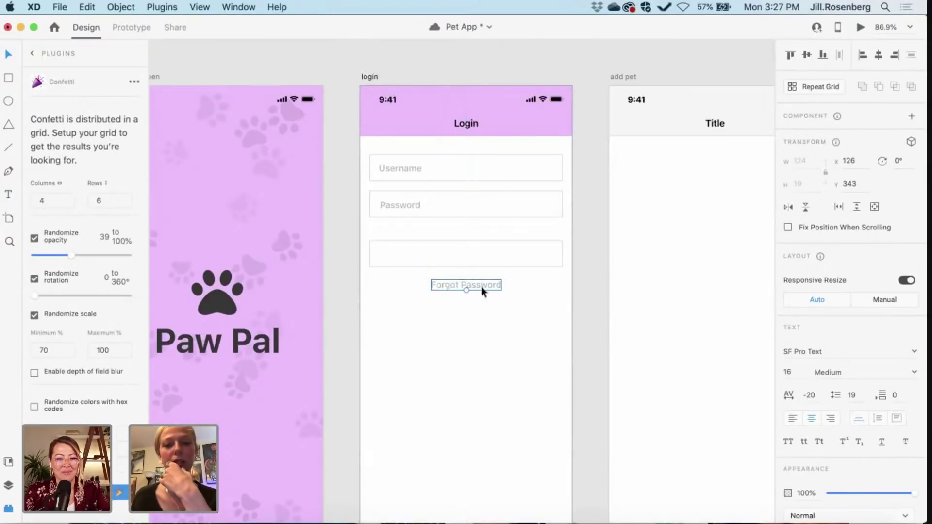
- Change the fill colour of the Forgot Password text to the link blue #1276FF
{"action": "scroll", "coordinate": [551, 365], "scroll_direction": "right", "scroll_amount": 3}
{"action": "scroll", "coordinate": [551, 366], "scroll_direction": "down", "scroll_amount": 2}
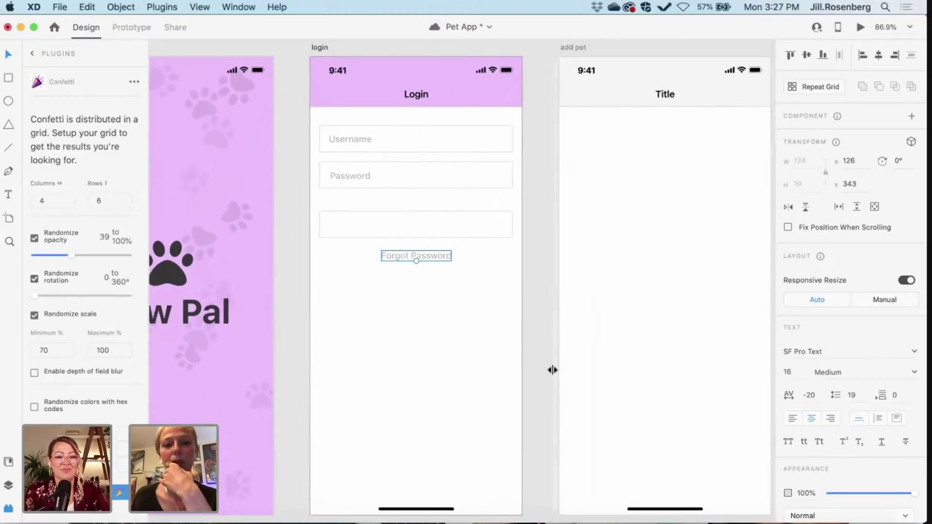
{"action": "scroll", "coordinate": [508, 333], "scroll_direction": "up", "scroll_amount": 3}
{"action": "left_click", "coordinate": [432, 298]}
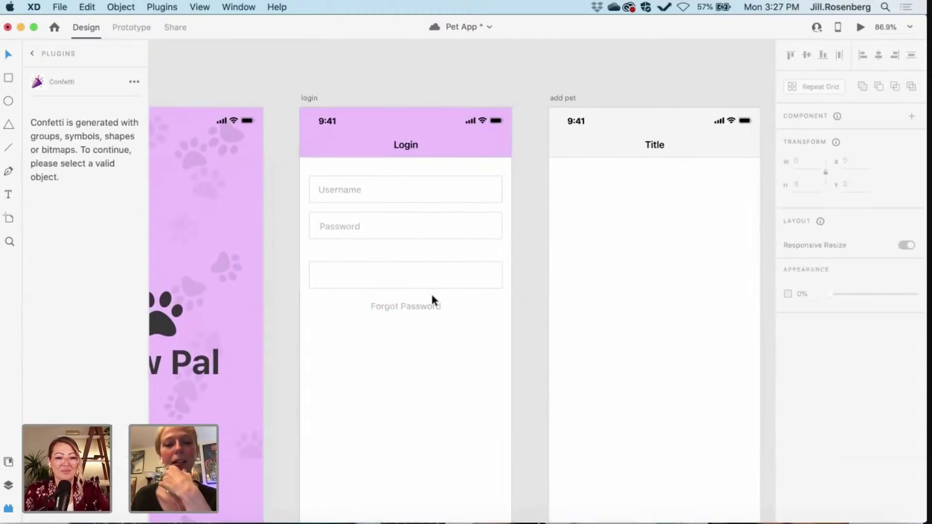
{"action": "left_click", "coordinate": [421, 307]}
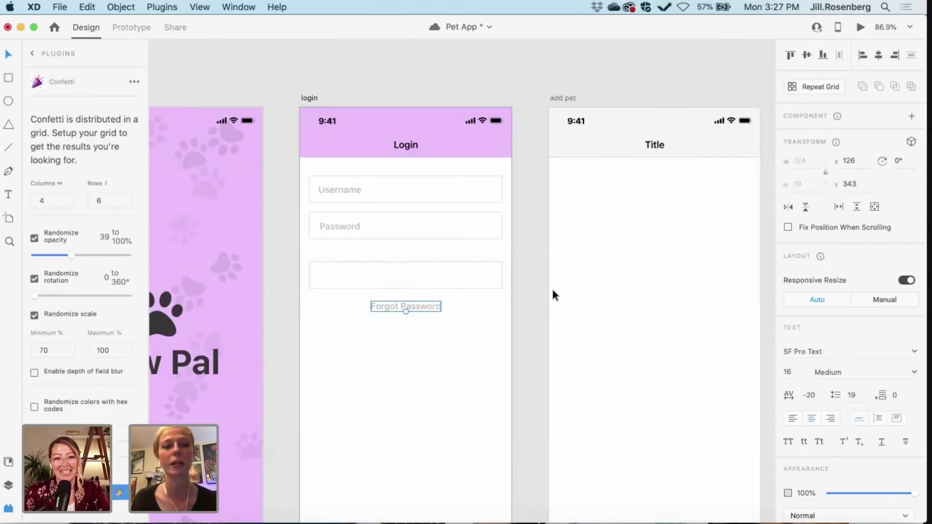
{"action": "scroll", "coordinate": [858, 419], "scroll_direction": "down", "scroll_amount": 5}
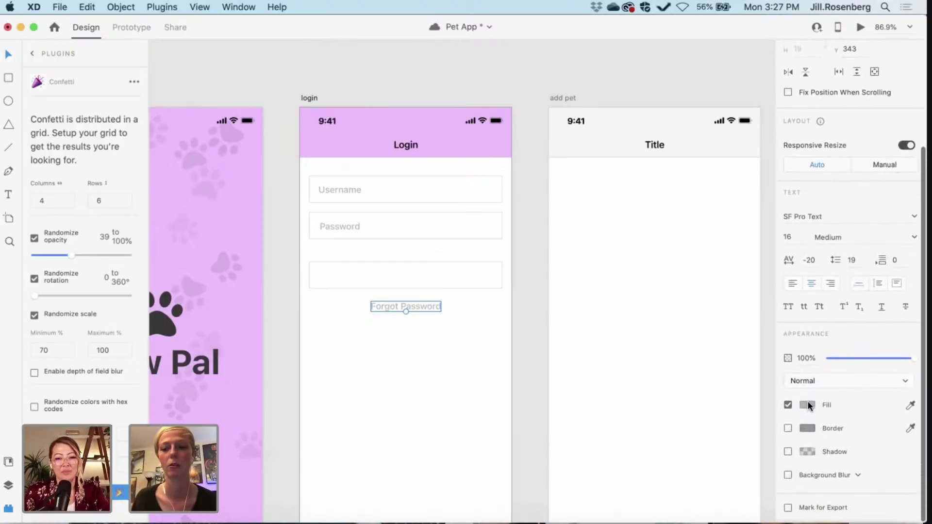
{"action": "left_click", "coordinate": [808, 401]}
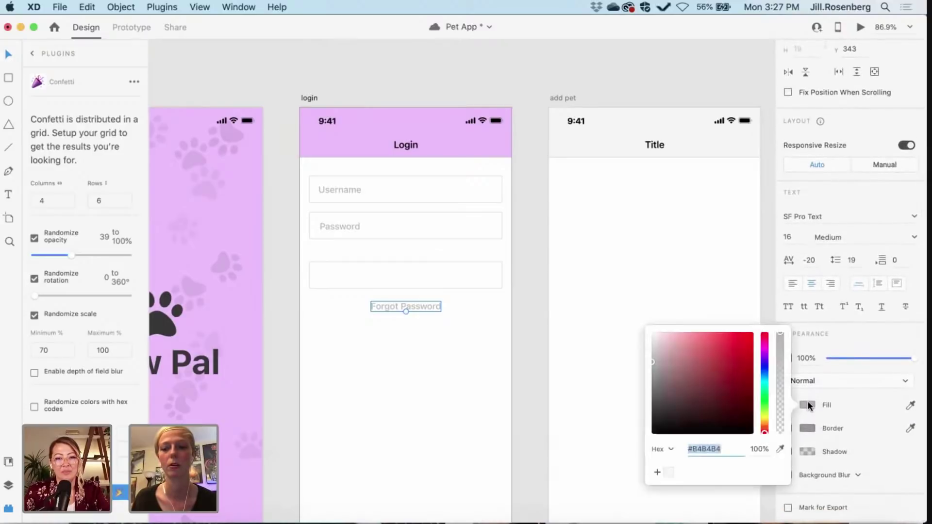
{"action": "left_click", "coordinate": [763, 382]}
{"action": "left_click_drag", "start_coordinate": [763, 381], "coordinate": [762, 377]}
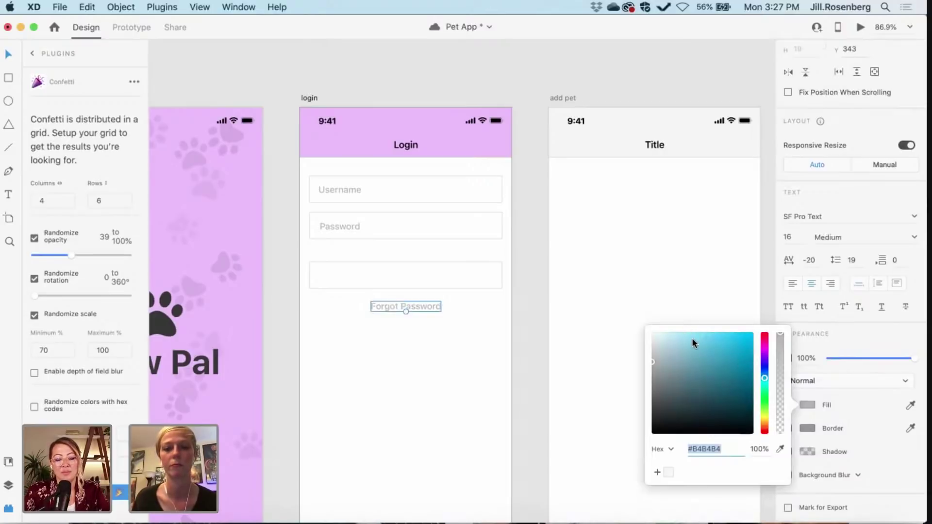
{"action": "left_click_drag", "start_coordinate": [692, 338], "coordinate": [711, 332]}
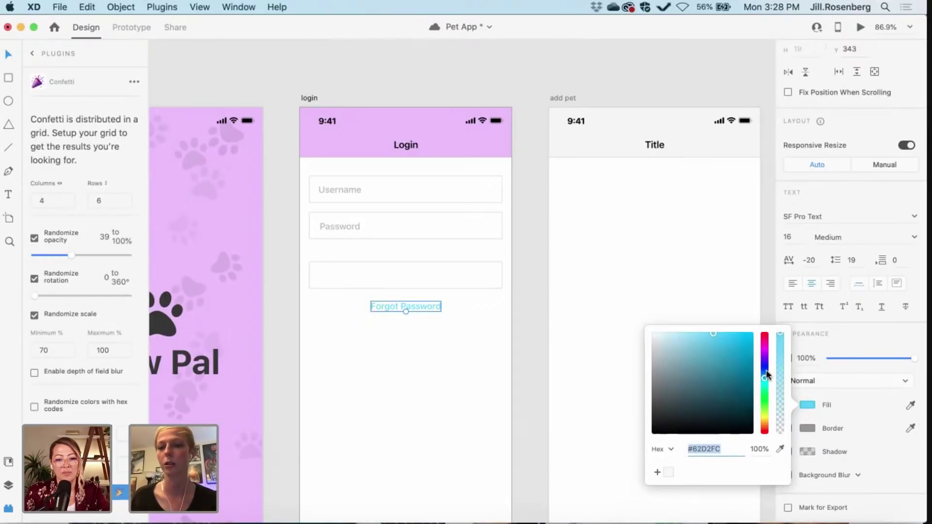
{"action": "left_click_drag", "start_coordinate": [765, 371], "coordinate": [765, 371]}
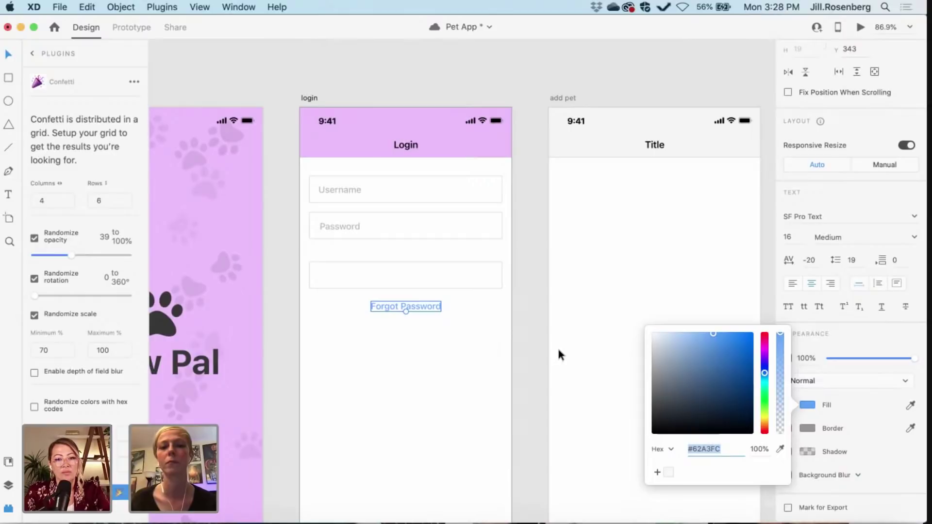
{"action": "scroll", "coordinate": [557, 346], "scroll_direction": "left", "scroll_amount": 3}
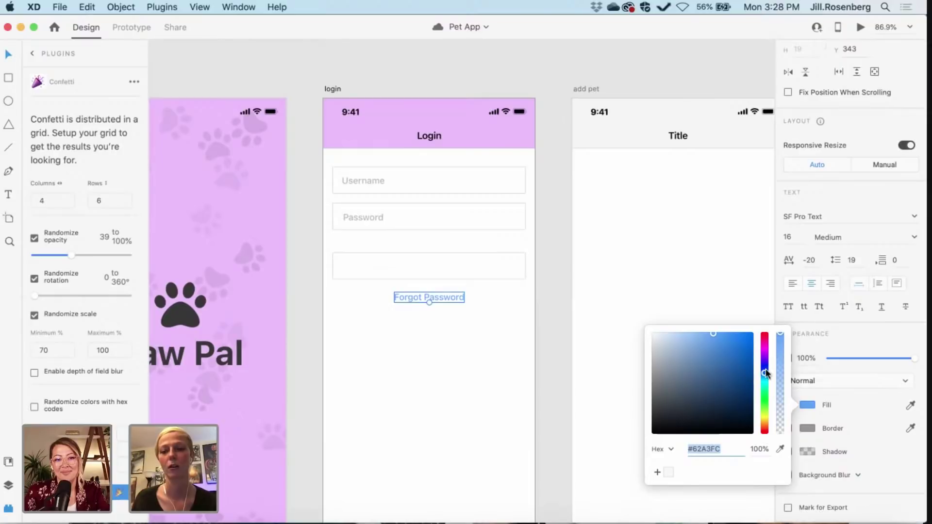
{"action": "left_click_drag", "start_coordinate": [715, 332], "coordinate": [745, 326]}
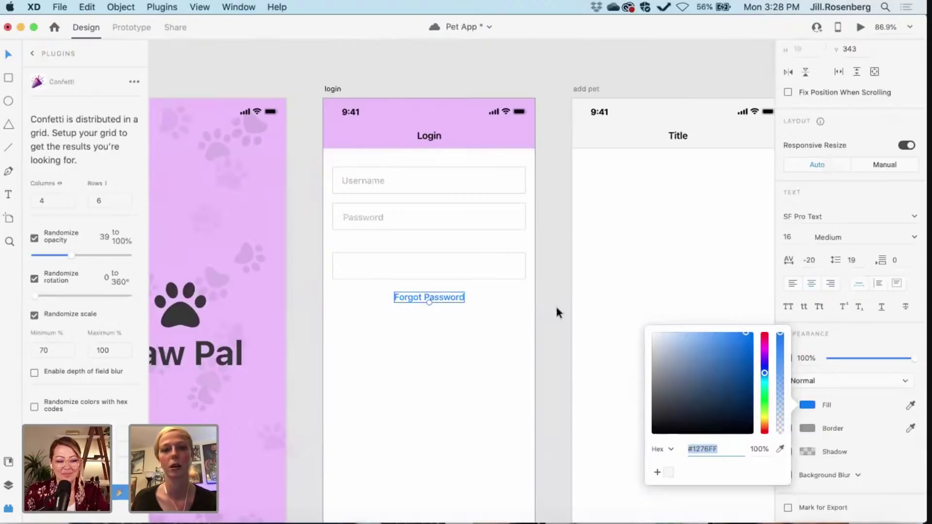
{"action": "left_click", "coordinate": [540, 324]}
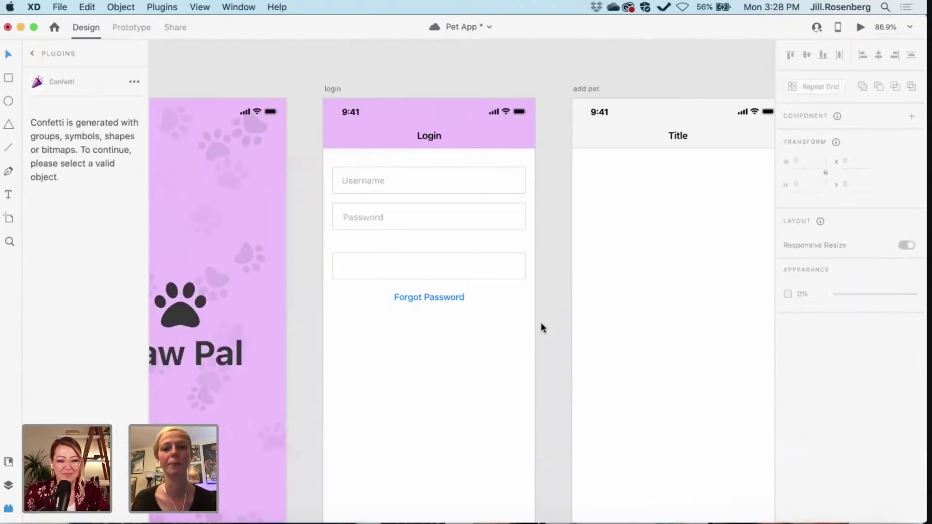
- Remove the border of the empty box above Forgot Password and fill the box with dark grey
{"action": "left_click", "coordinate": [397, 270]}
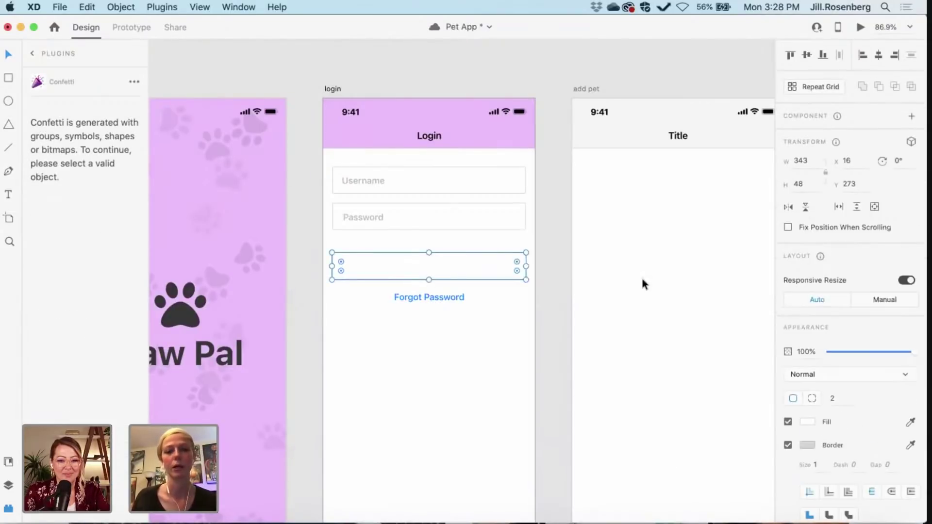
{"action": "scroll", "coordinate": [822, 450], "scroll_direction": "down", "scroll_amount": 3}
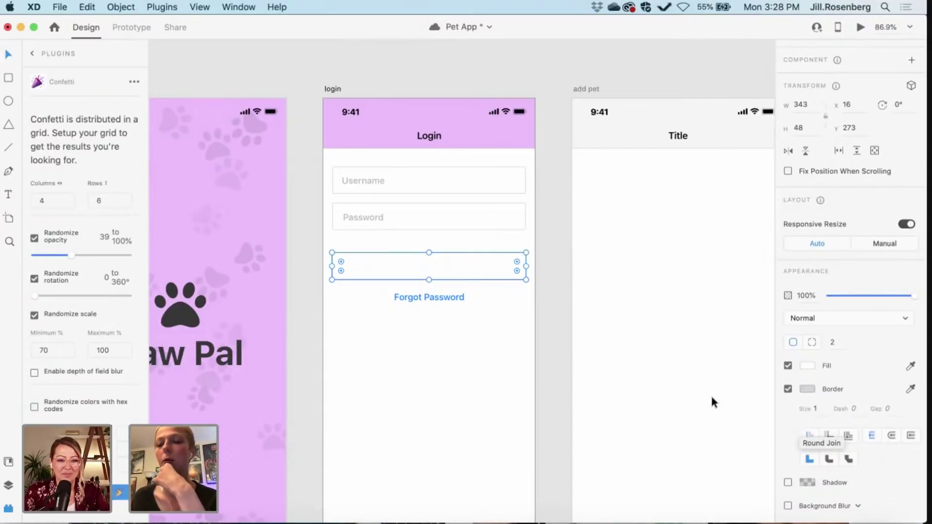
{"action": "left_click", "coordinate": [788, 389]}
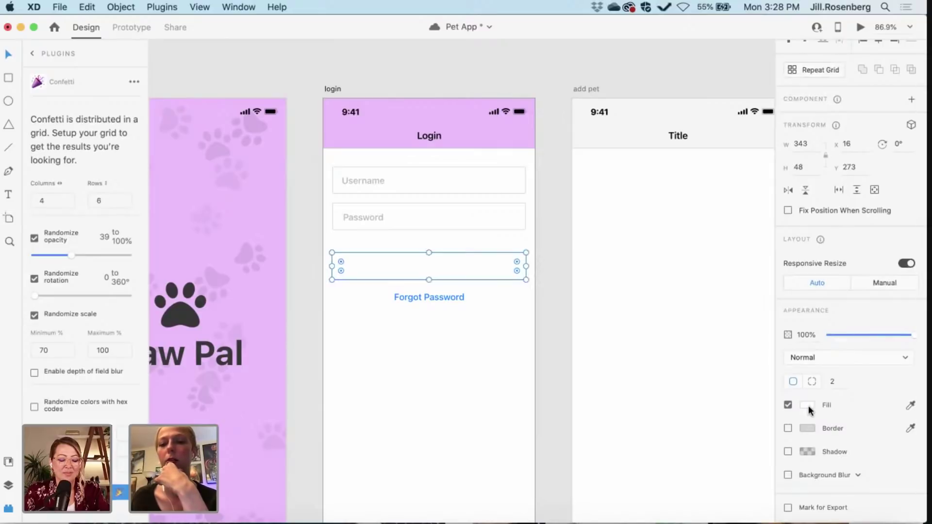
{"action": "left_click", "coordinate": [808, 405]}
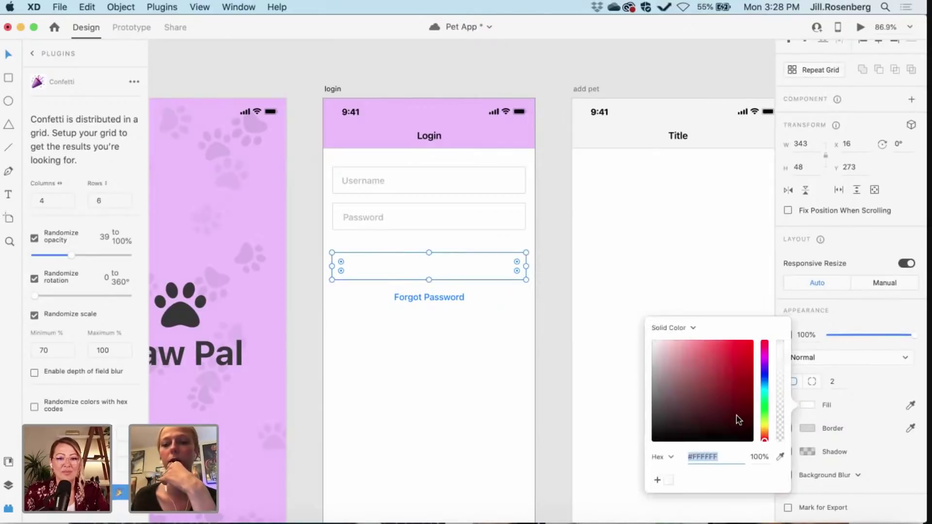
{"action": "left_click_drag", "start_coordinate": [736, 419], "coordinate": [618, 427]}
{"action": "left_click", "coordinate": [549, 364]}
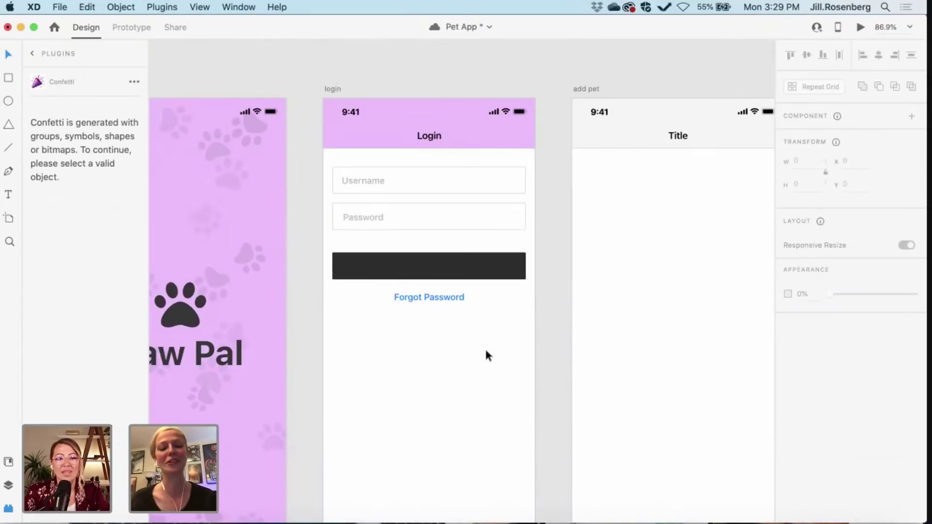
- Add the text "Login" on the dark button above Forgot Password
{"action": "key", "text": "t"}
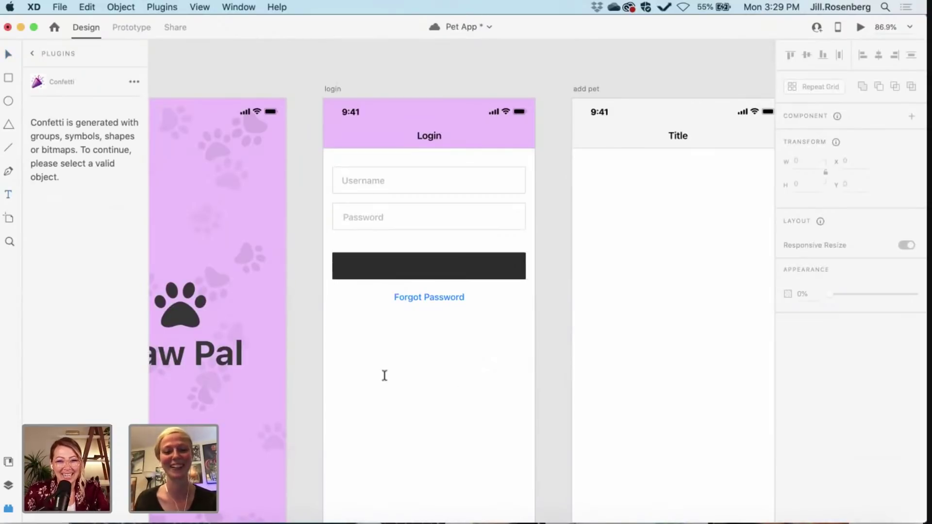
{"action": "left_click", "coordinate": [346, 263]}
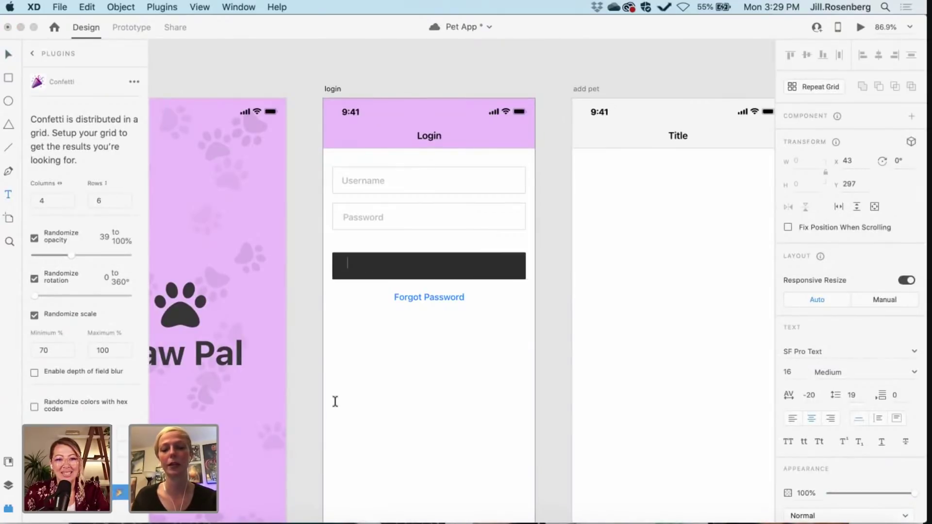
{"action": "type", "text": "S"}
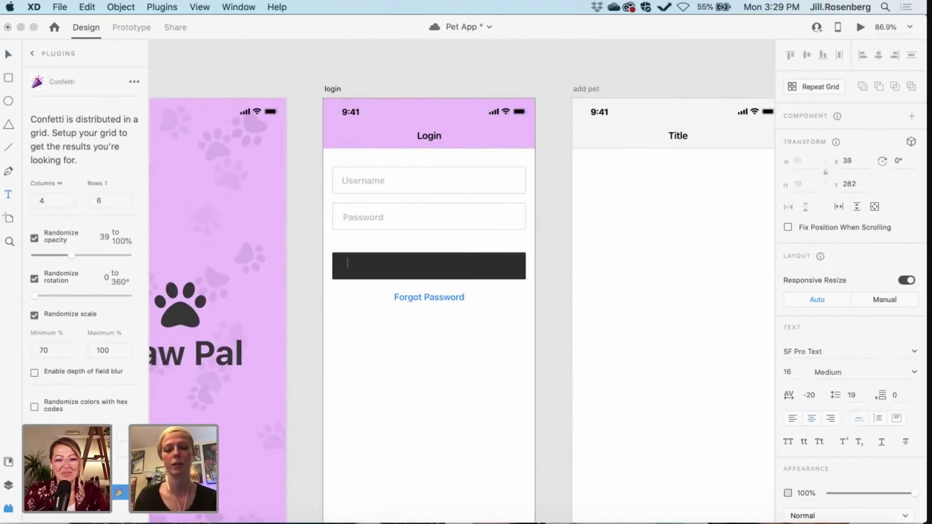
{"action": "type", "text": "ubmit"}
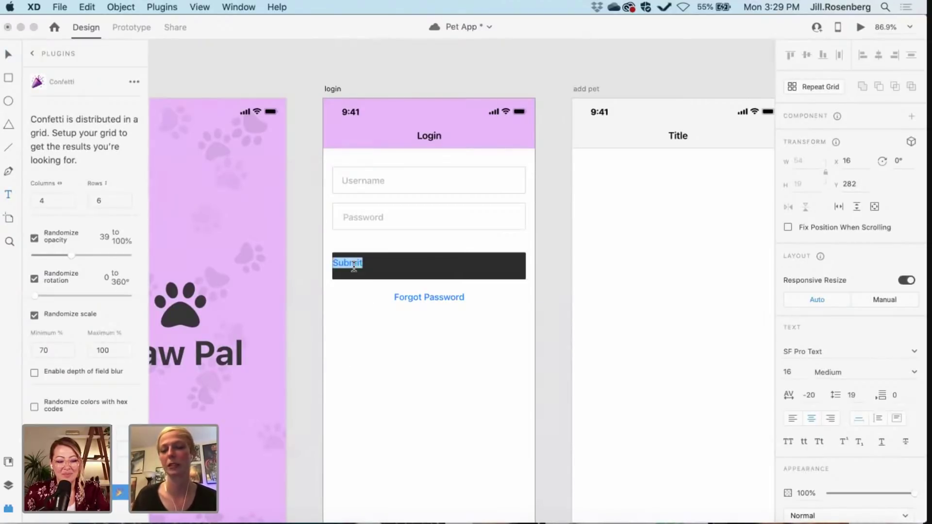
{"action": "key", "text": "BackSpace"}
{"action": "type", "text": "Log"}
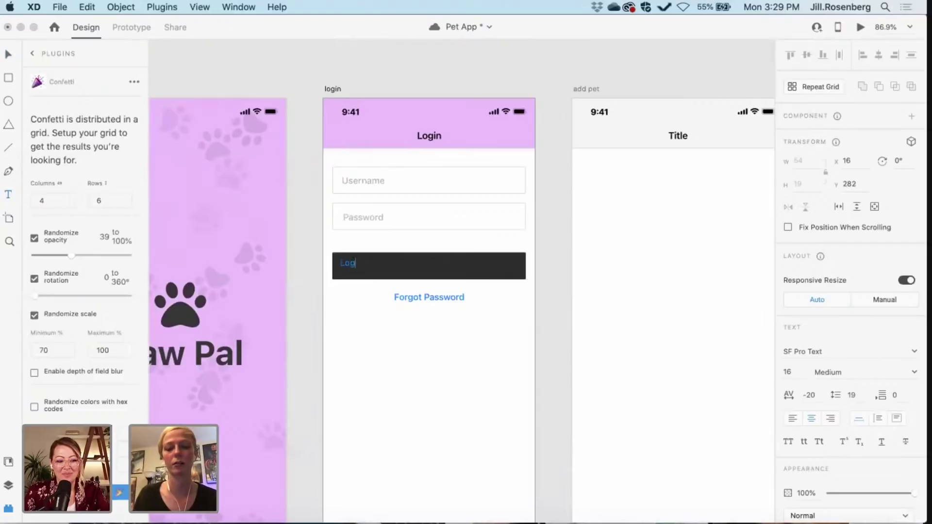
{"action": "type", "text": "in"}
- Change the fill colour of the Login text on the dark button to white
{"action": "double_click", "coordinate": [352, 266]}
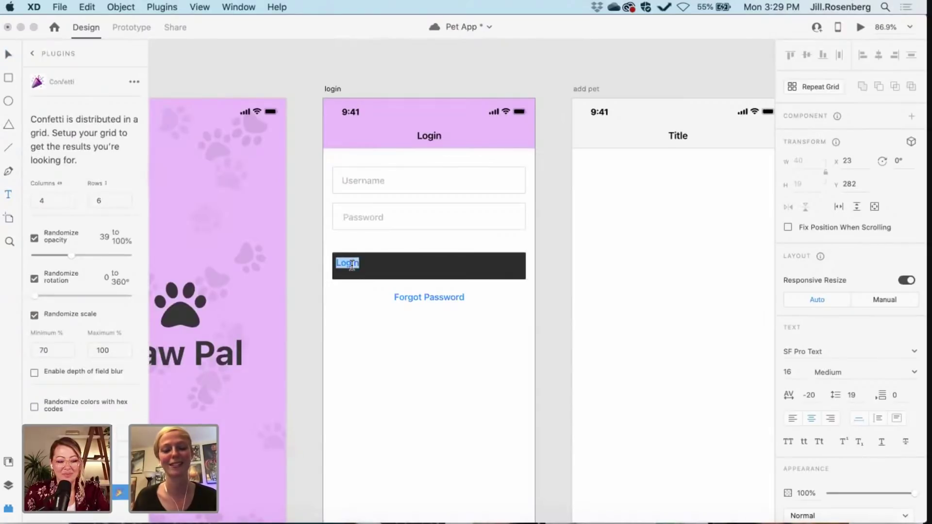
{"action": "scroll", "coordinate": [828, 380], "scroll_direction": "down", "scroll_amount": 3}
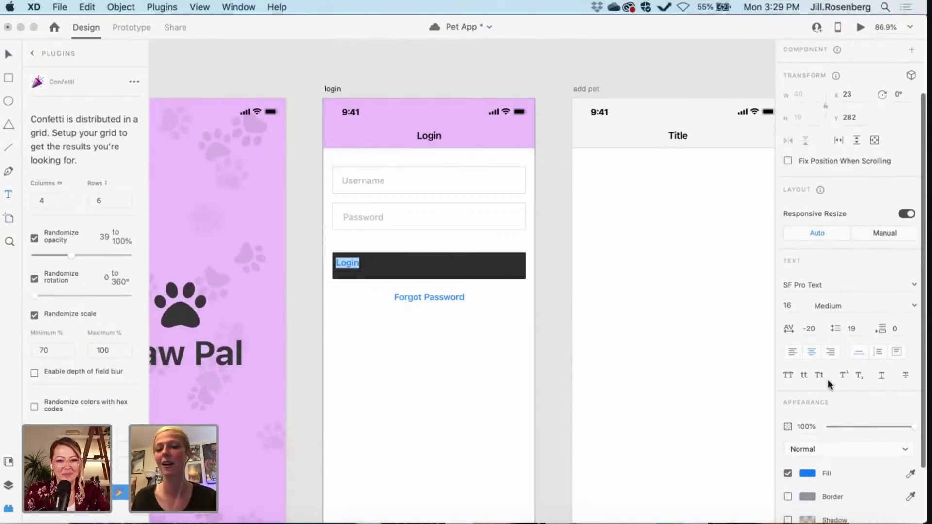
{"action": "scroll", "coordinate": [828, 379], "scroll_direction": "down", "scroll_amount": 2}
{"action": "left_click", "coordinate": [806, 405]}
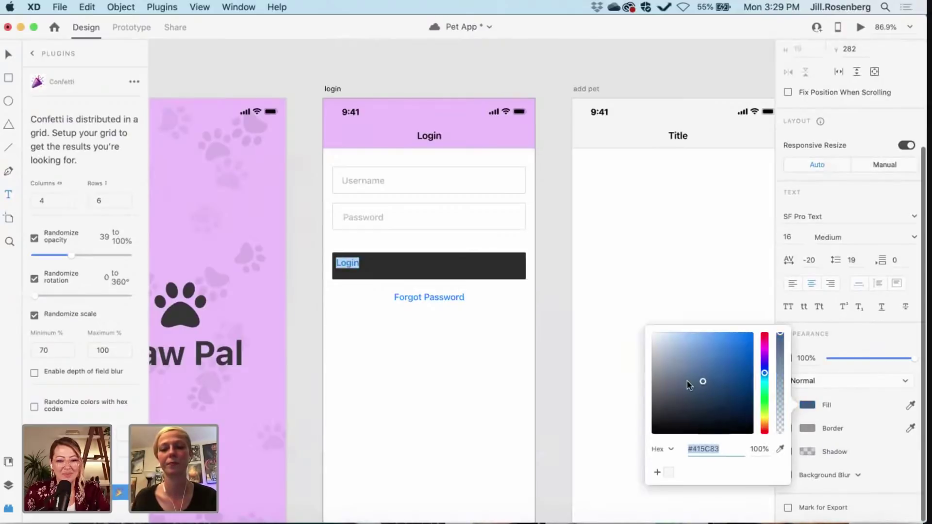
{"action": "left_click_drag", "start_coordinate": [686, 380], "coordinate": [608, 353]}
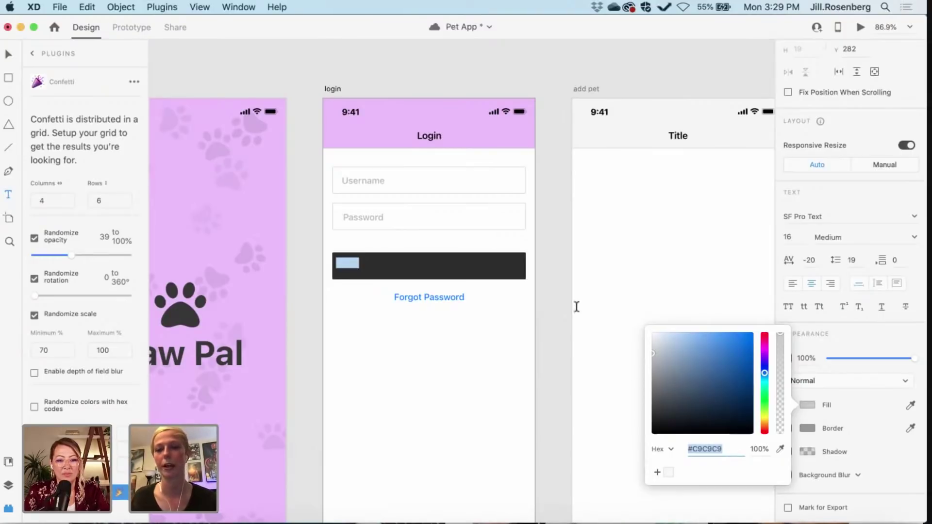
{"action": "left_click", "coordinate": [799, 403]}
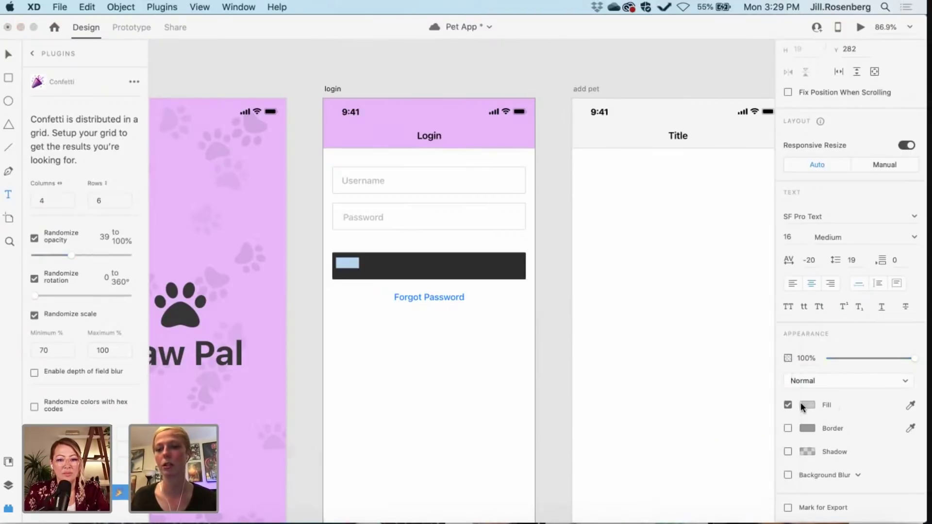
{"action": "left_click", "coordinate": [804, 403]}
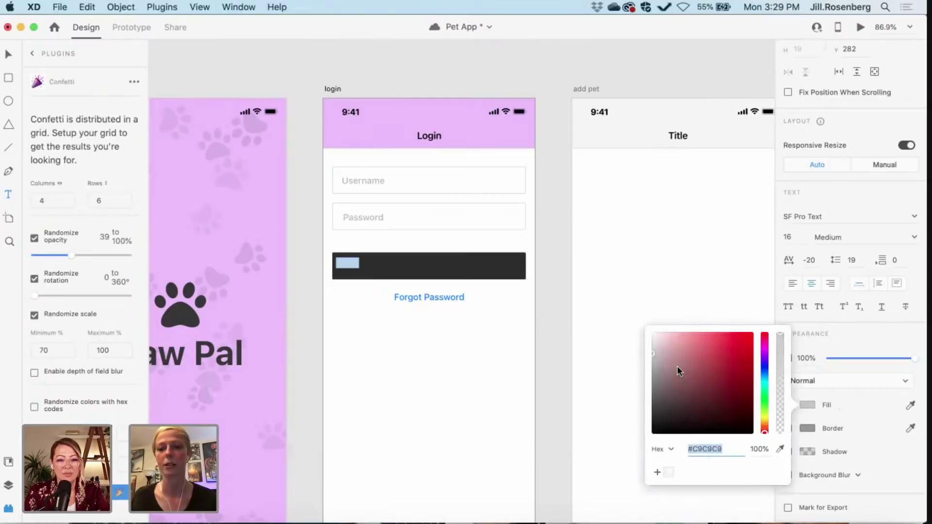
{"action": "left_click", "coordinate": [559, 321]}
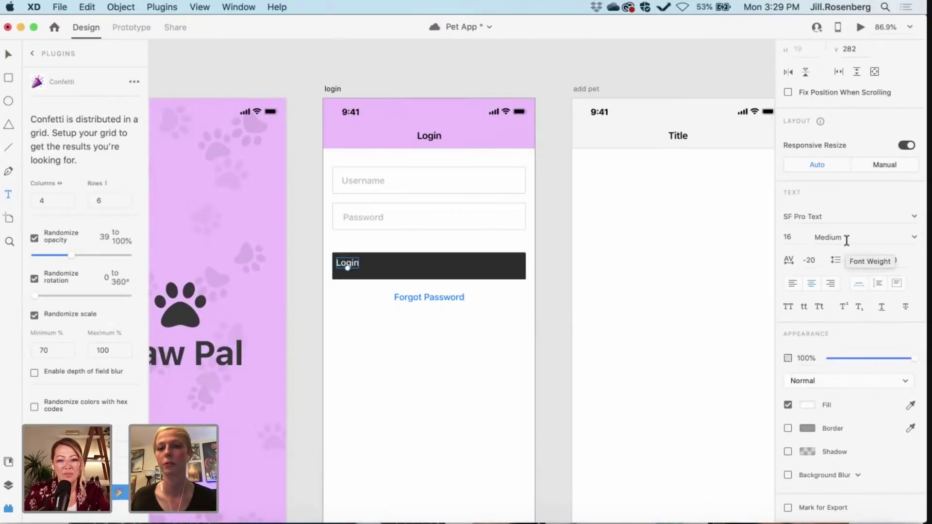
- Set the font size of the Login text on the dark button to 24
{"action": "left_click", "coordinate": [792, 236]}
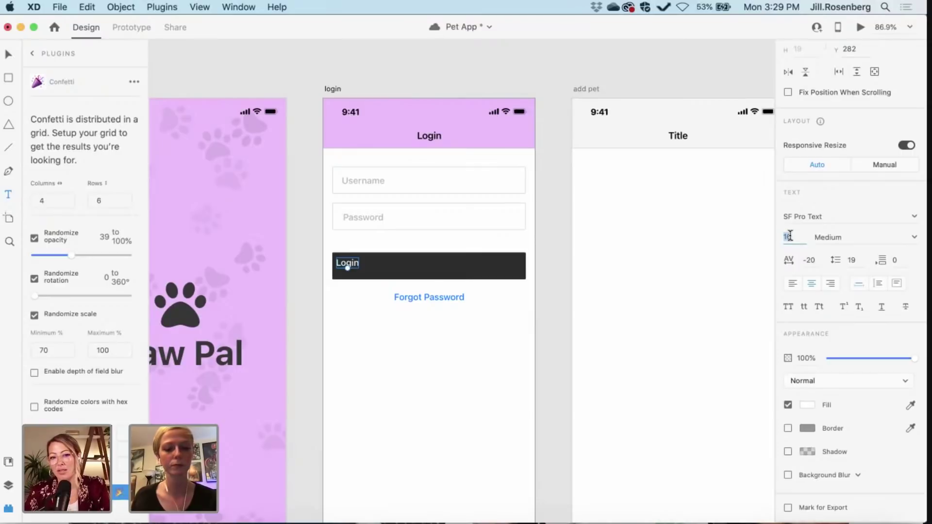
{"action": "type", "text": "24"}
{"action": "key", "text": "Return"}
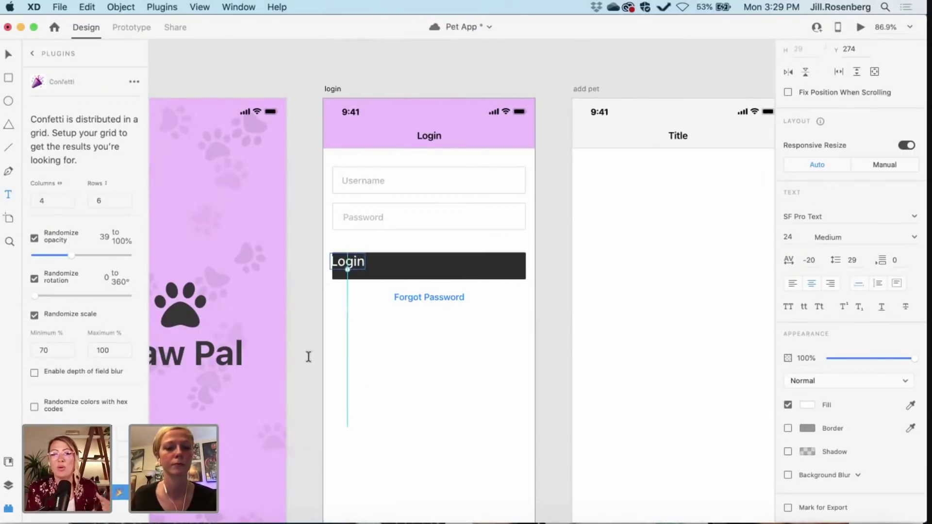
- Re-enter "Login" as the dark button's label and try to set its font size to 16
{"action": "double_click", "coordinate": [348, 260]}
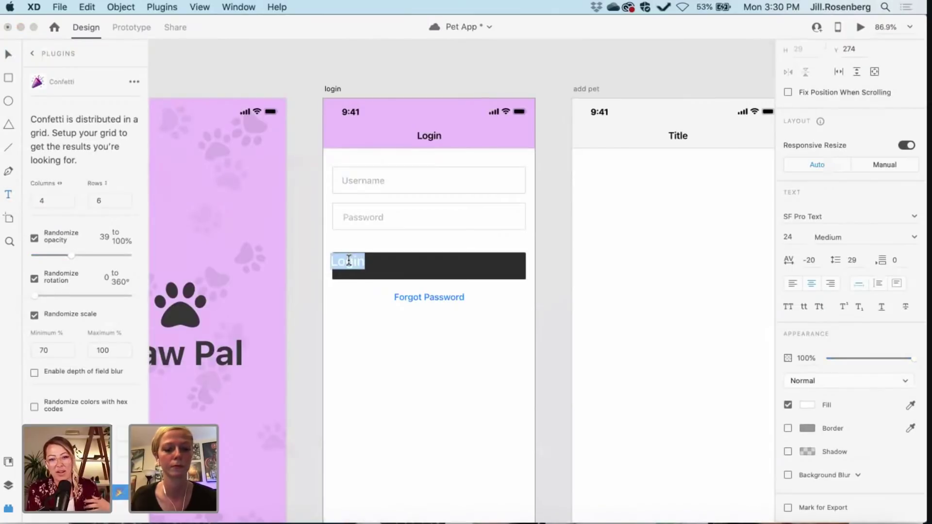
{"action": "type", "text": "16"}
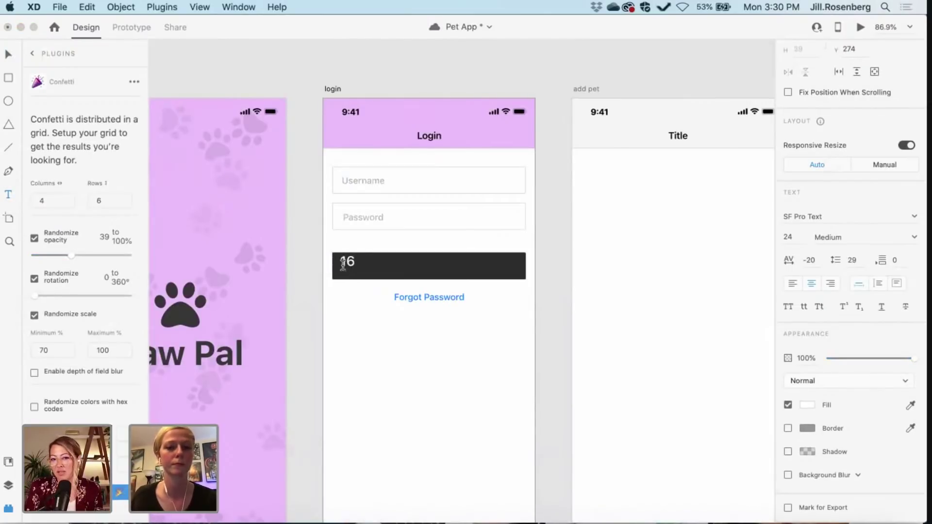
{"action": "key", "text": "BackSpace"}
{"action": "key", "text": "BackSpace"}
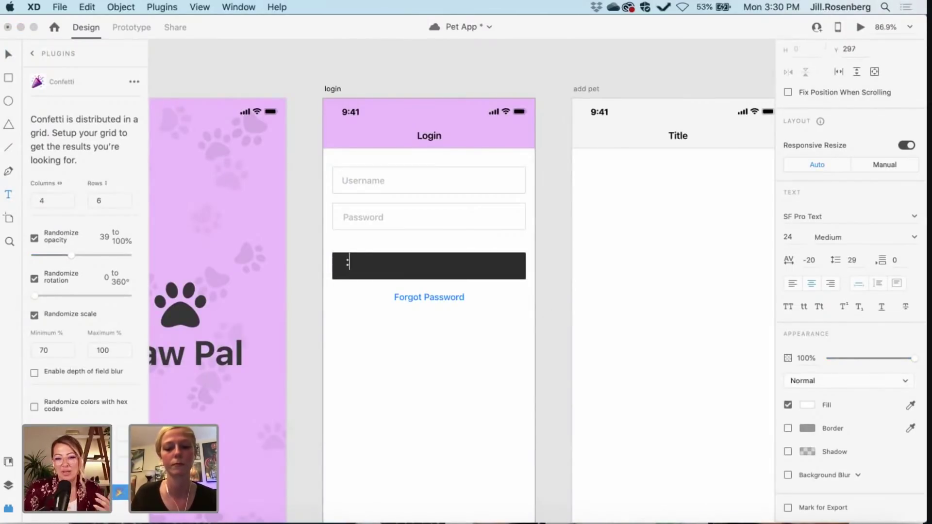
{"action": "type", "text": "Login"}
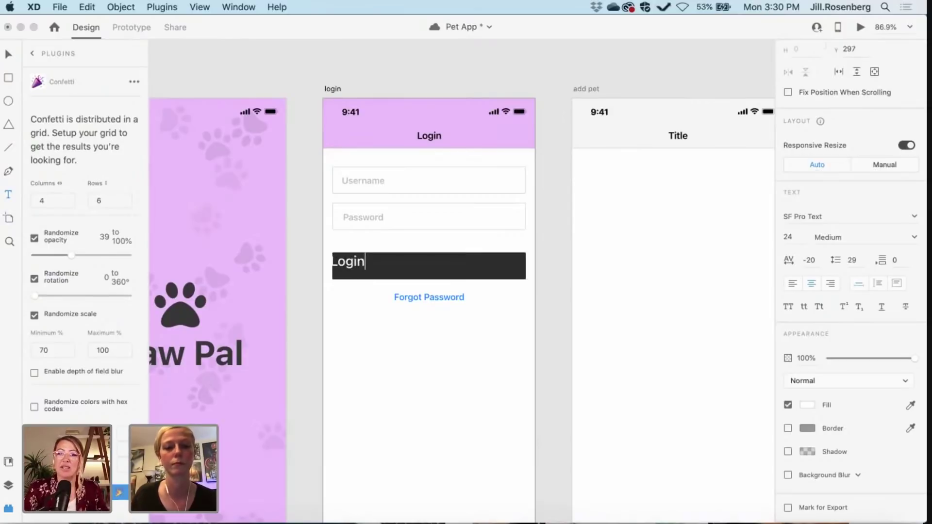
{"action": "left_click", "coordinate": [789, 237]}
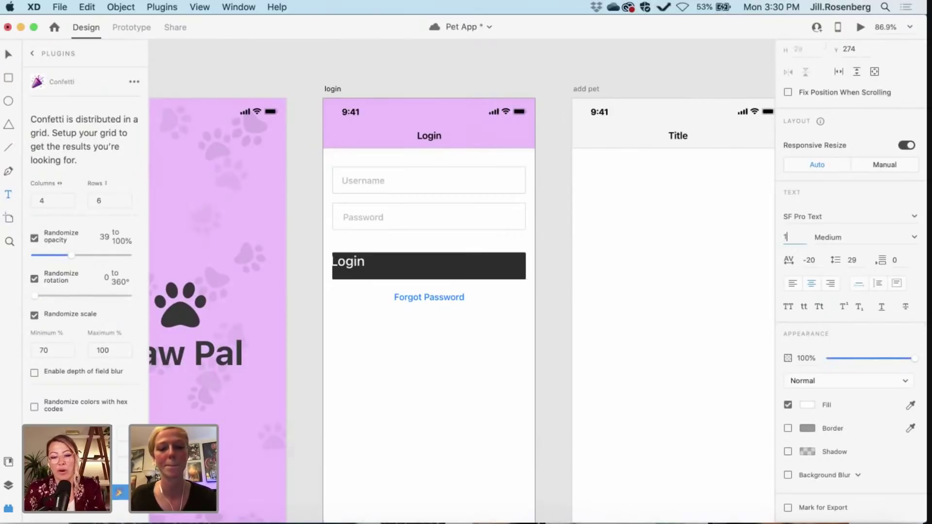
{"action": "type", "text": "16"}
{"action": "key", "text": "Return"}
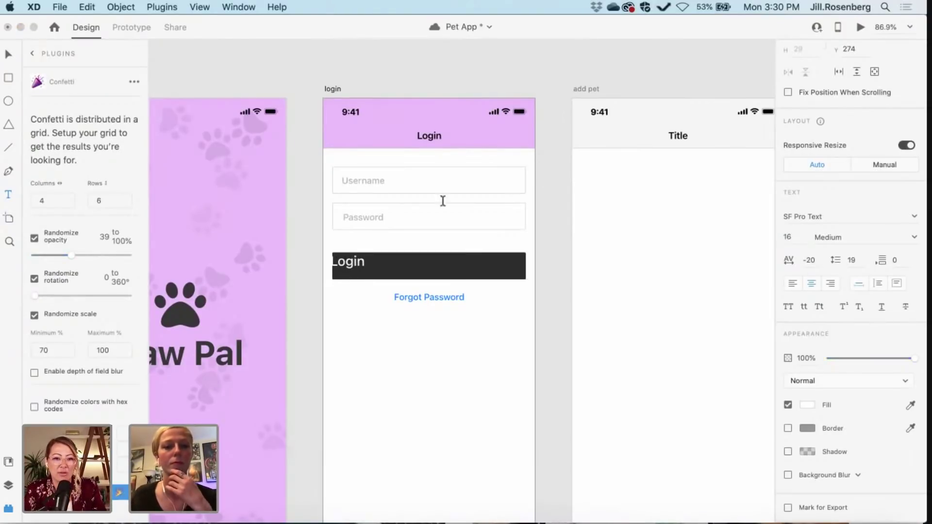
- Set the font size of the whole Login label on the dark button to 16
{"action": "double_click", "coordinate": [355, 262]}
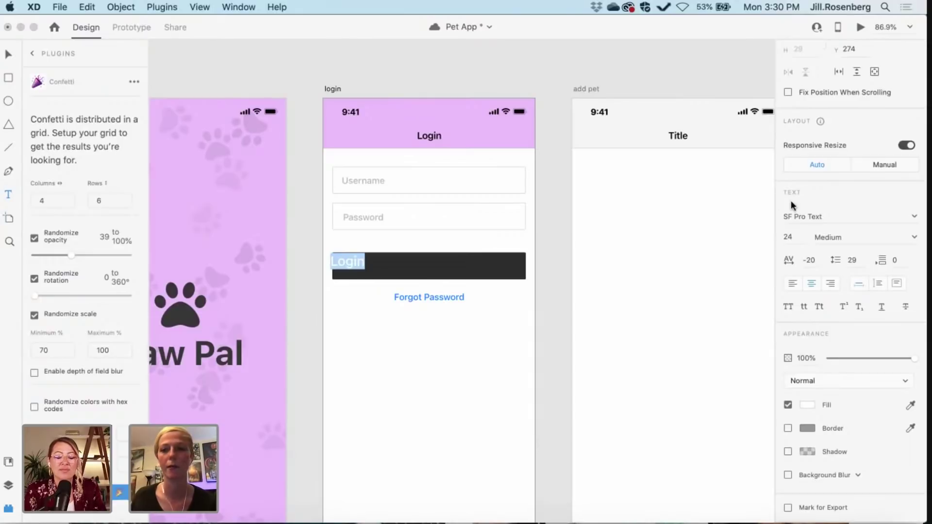
{"action": "left_click", "coordinate": [788, 237]}
{"action": "type", "text": "16"}
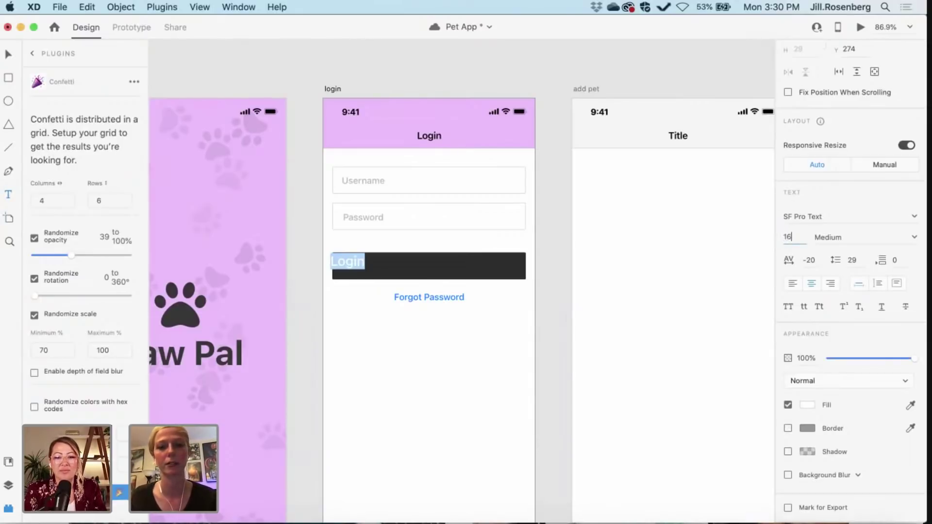
{"action": "key", "text": "Return"}
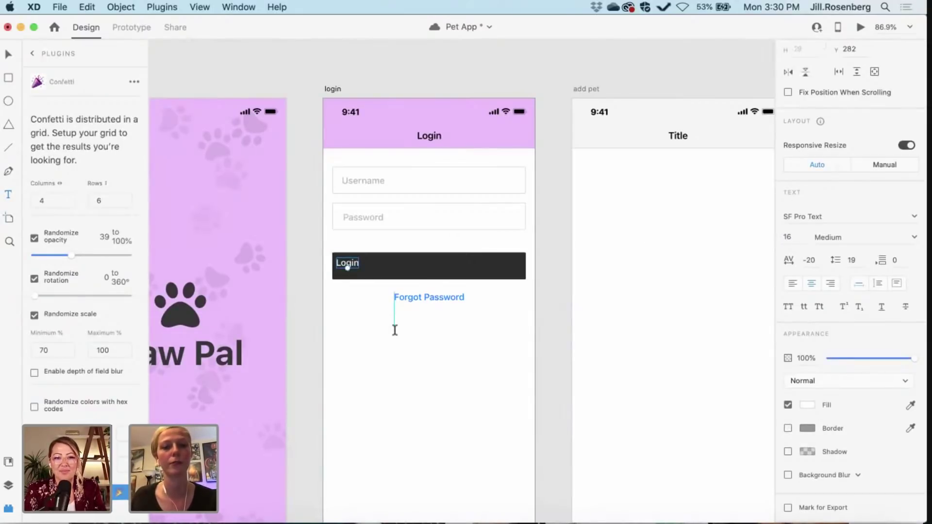
- Centre the Login text within the dark button at X 168, Y 288
{"action": "left_click", "coordinate": [367, 371]}
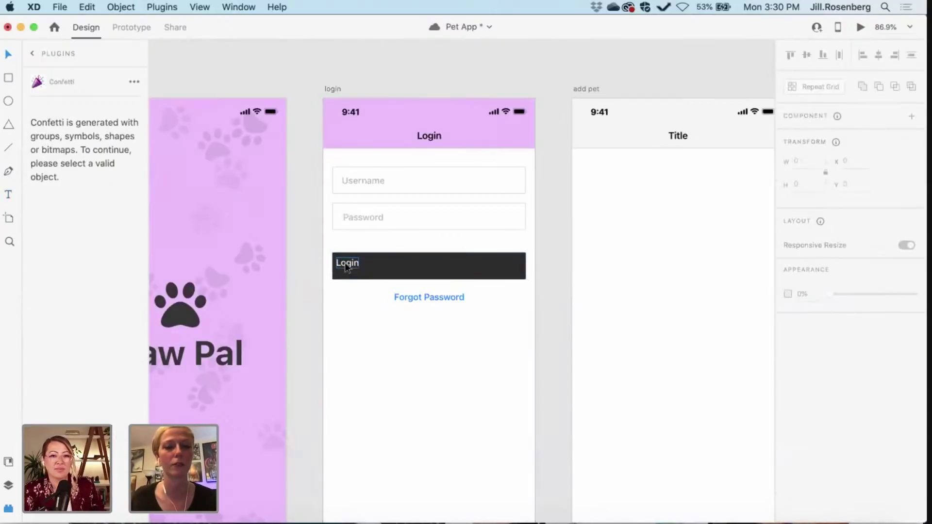
{"action": "left_click_drag", "start_coordinate": [350, 265], "coordinate": [466, 271]}
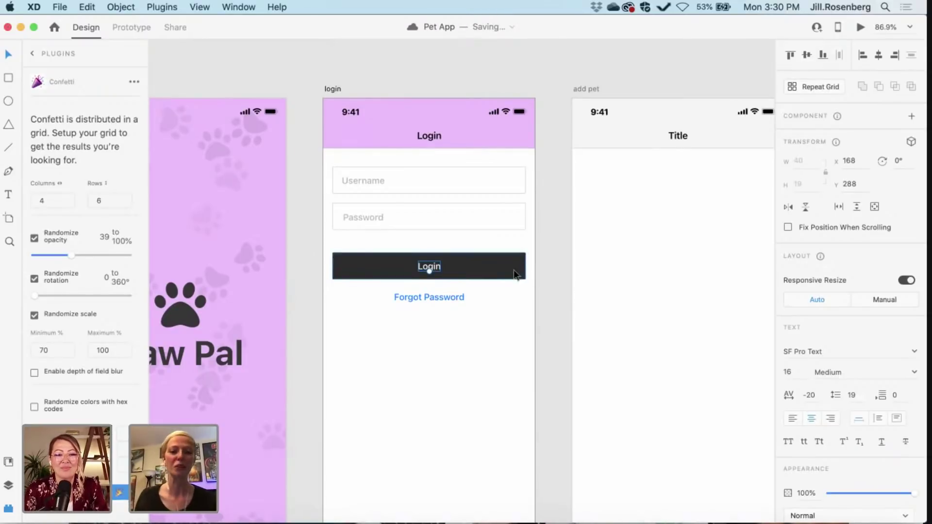
{"action": "left_click", "coordinate": [551, 308]}
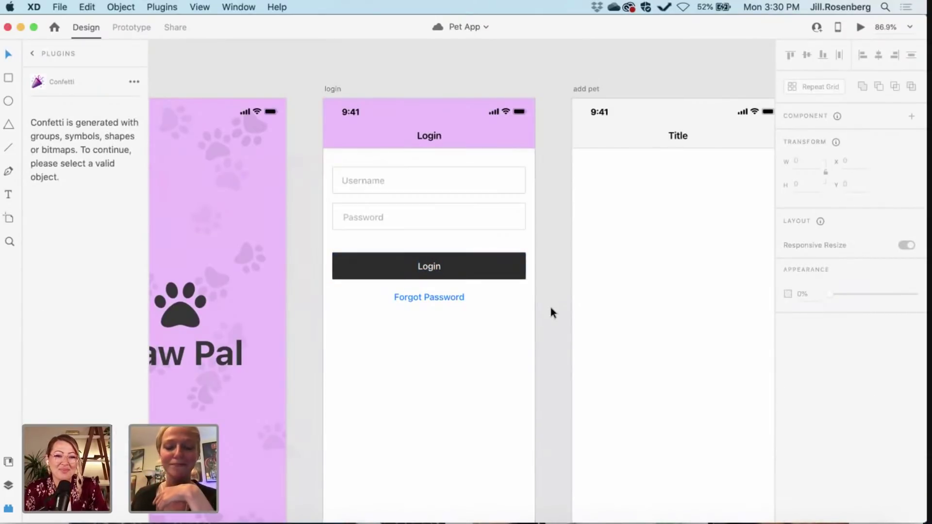
{"action": "scroll", "coordinate": [550, 308], "scroll_direction": "right", "scroll_amount": 3}
{"action": "scroll", "coordinate": [550, 307], "scroll_direction": "down", "scroll_amount": 2}
{"action": "scroll", "coordinate": [550, 308], "scroll_direction": "up", "scroll_amount": 2}
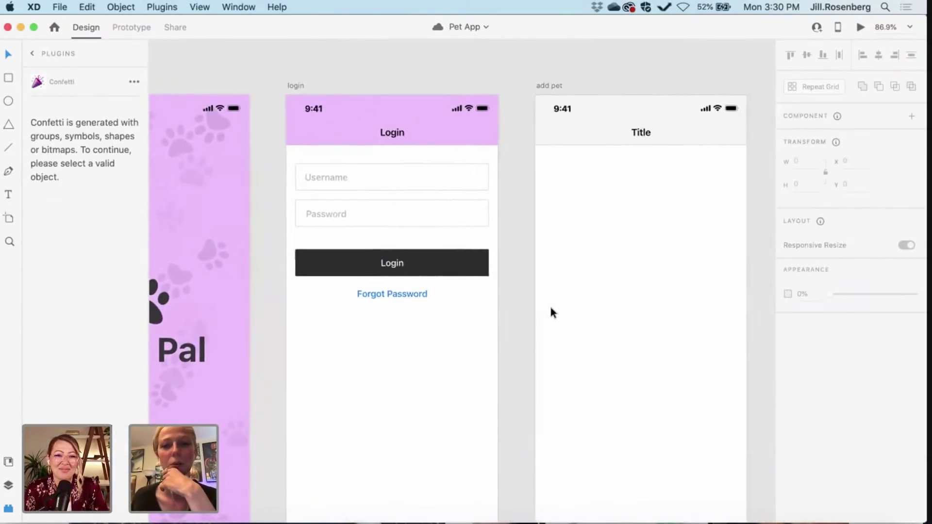
{"action": "scroll", "coordinate": [550, 308], "scroll_direction": "down", "scroll_amount": 3}
{"action": "scroll", "coordinate": [550, 307], "scroll_direction": "right", "scroll_amount": 3}
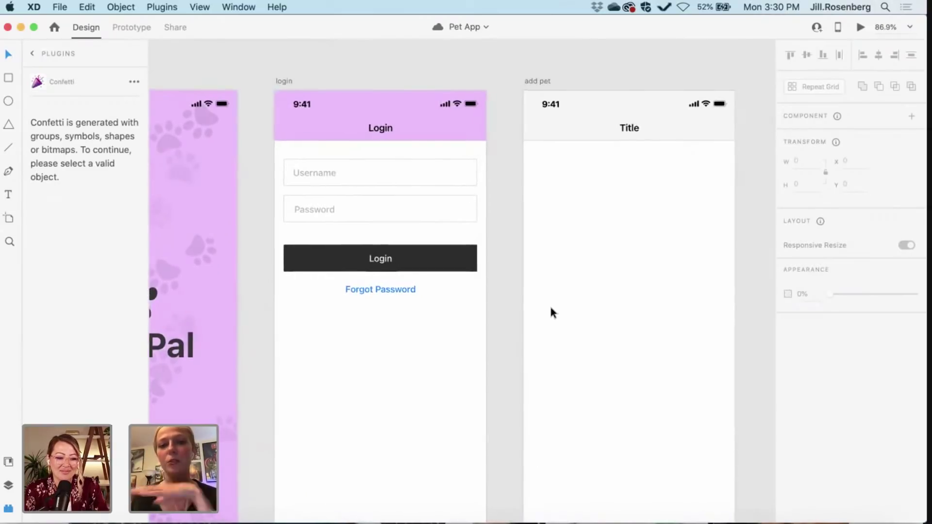
{"action": "scroll", "coordinate": [551, 310], "scroll_direction": "up", "scroll_amount": 2}
{"action": "scroll", "coordinate": [550, 311], "scroll_direction": "left", "scroll_amount": 1}
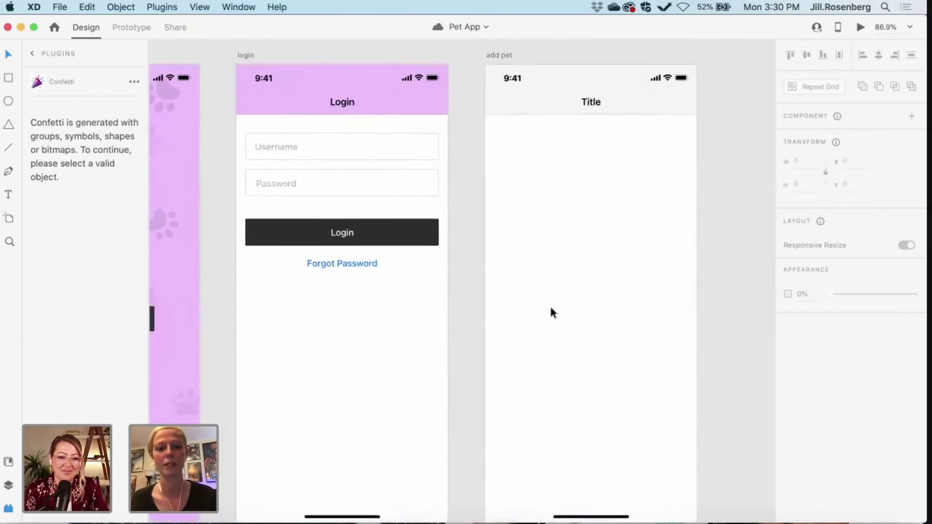
{"action": "scroll", "coordinate": [550, 309], "scroll_direction": "right", "scroll_amount": 3}
{"action": "scroll", "coordinate": [550, 308], "scroll_direction": "down", "scroll_amount": 1}
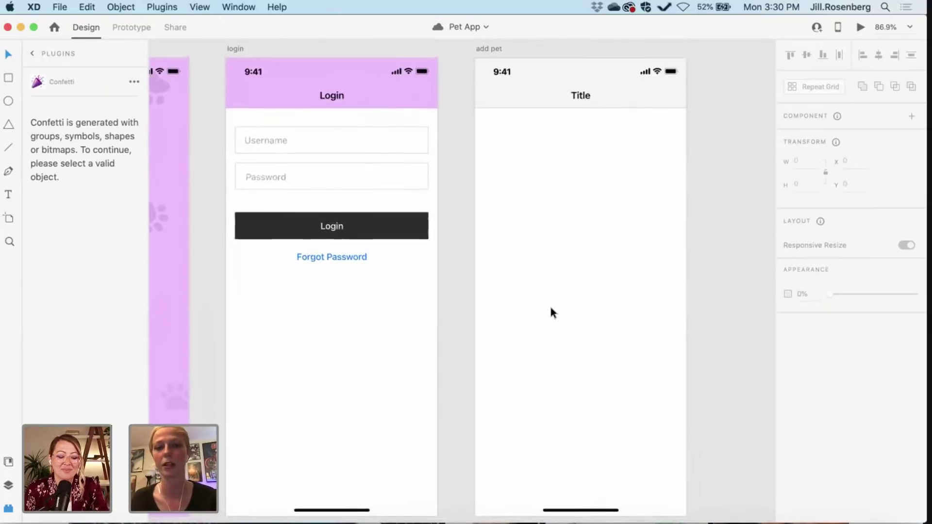
{"action": "scroll", "coordinate": [550, 308], "scroll_direction": "up", "scroll_amount": 2}
{"action": "scroll", "coordinate": [551, 309], "scroll_direction": "left", "scroll_amount": 1}
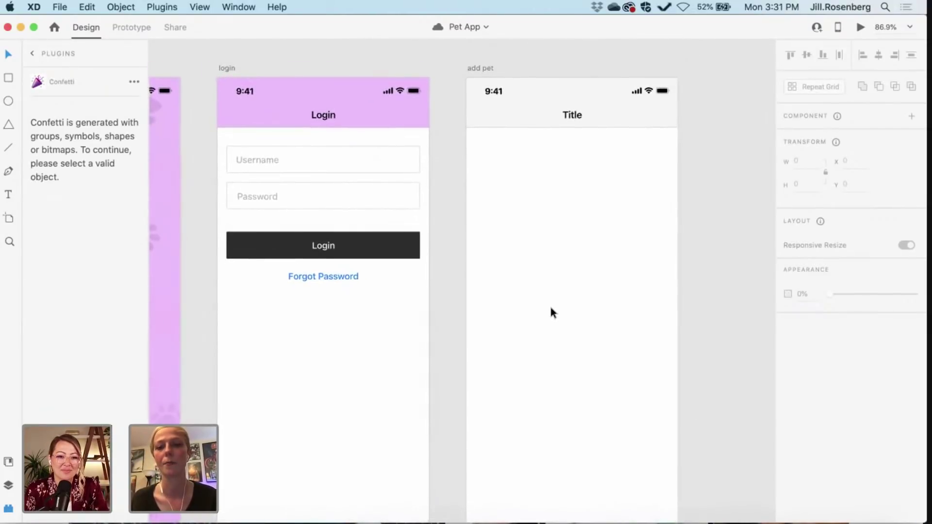
{"action": "scroll", "coordinate": [550, 310], "scroll_direction": "right", "scroll_amount": 3}
{"action": "scroll", "coordinate": [550, 309], "scroll_direction": "down", "scroll_amount": 1}
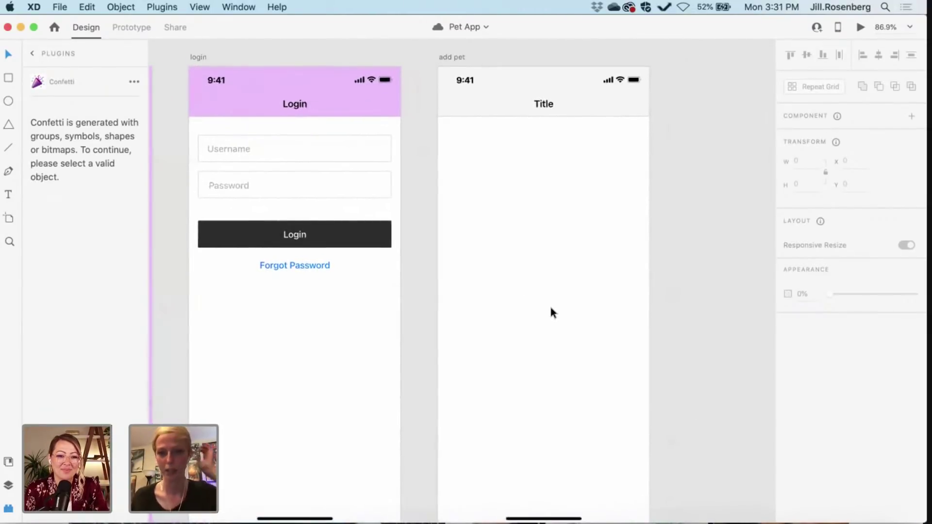
{"action": "scroll", "coordinate": [550, 310], "scroll_direction": "left", "scroll_amount": 3}
{"action": "scroll", "coordinate": [550, 310], "scroll_direction": "up", "scroll_amount": 1}
{"action": "scroll", "coordinate": [550, 308], "scroll_direction": "right", "scroll_amount": 1}
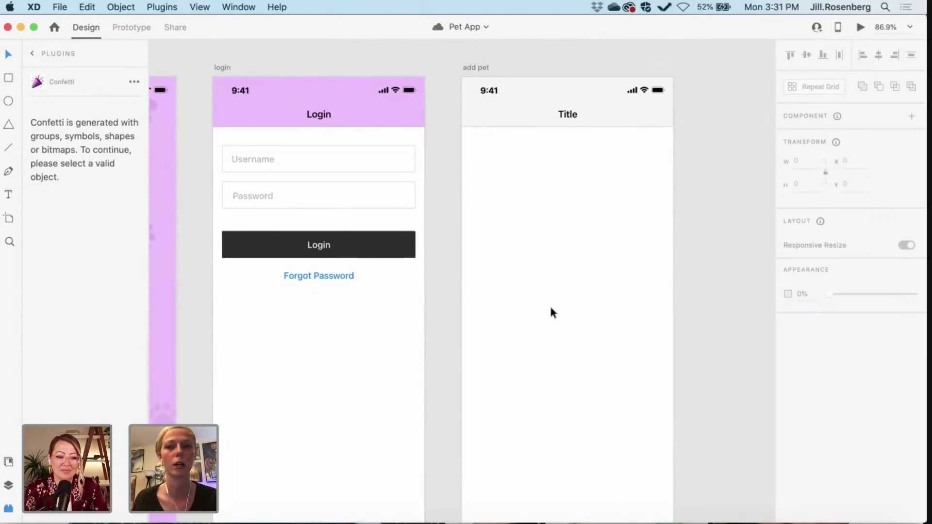
{"action": "scroll", "coordinate": [550, 308], "scroll_direction": "right", "scroll_amount": 1}
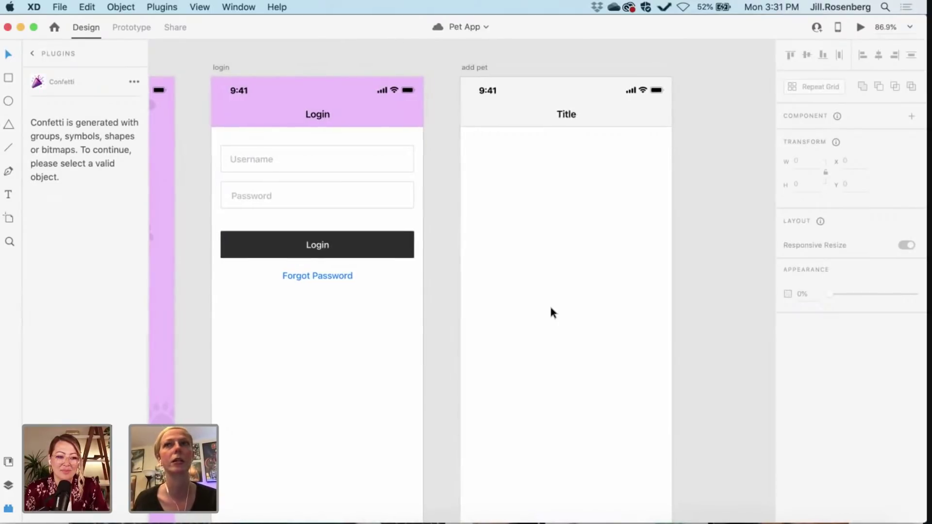
{"action": "scroll", "coordinate": [550, 307], "scroll_direction": "left", "scroll_amount": 3}
{"action": "scroll", "coordinate": [550, 308], "scroll_direction": "down", "scroll_amount": 1}
{"action": "scroll", "coordinate": [550, 308], "scroll_direction": "right", "scroll_amount": 1}
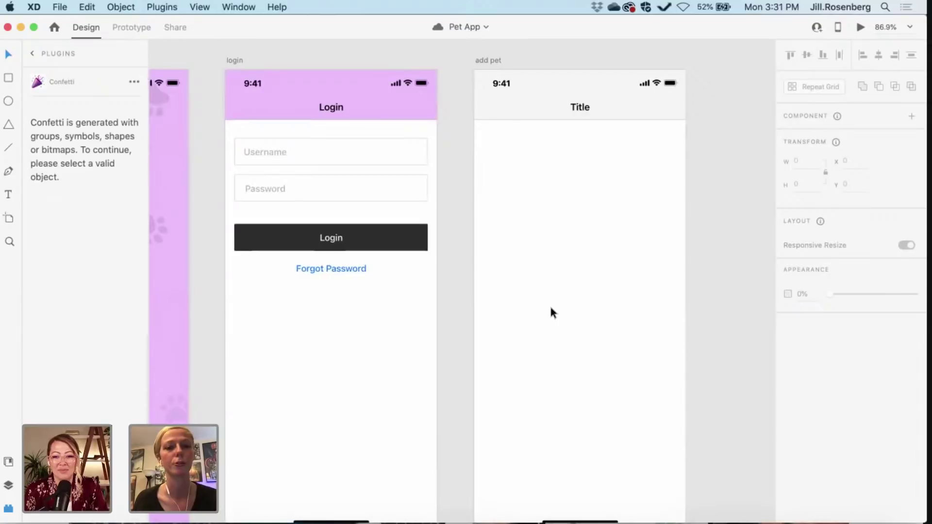
{"action": "scroll", "coordinate": [550, 308], "scroll_direction": "up", "scroll_amount": 1}
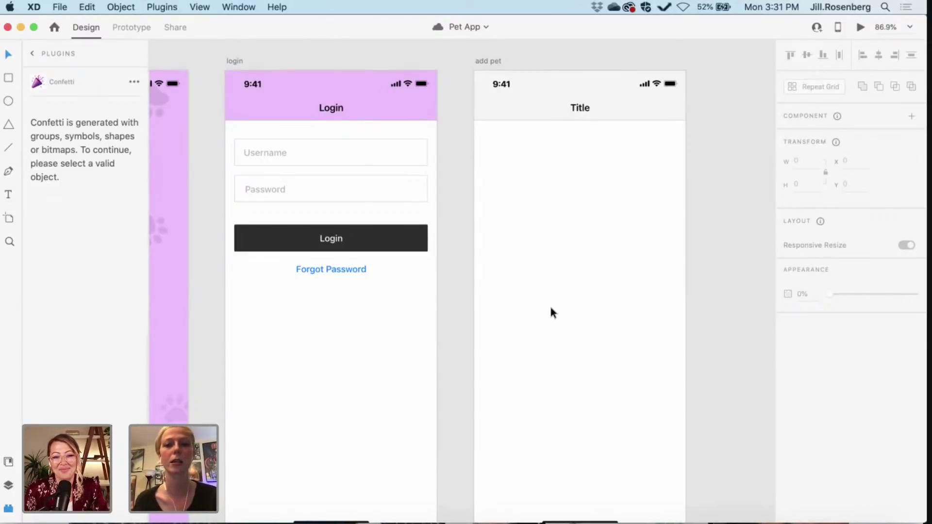
{"action": "scroll", "coordinate": [550, 308], "scroll_direction": "right", "scroll_amount": 2}
{"action": "scroll", "coordinate": [550, 307], "scroll_direction": "down", "scroll_amount": 1}
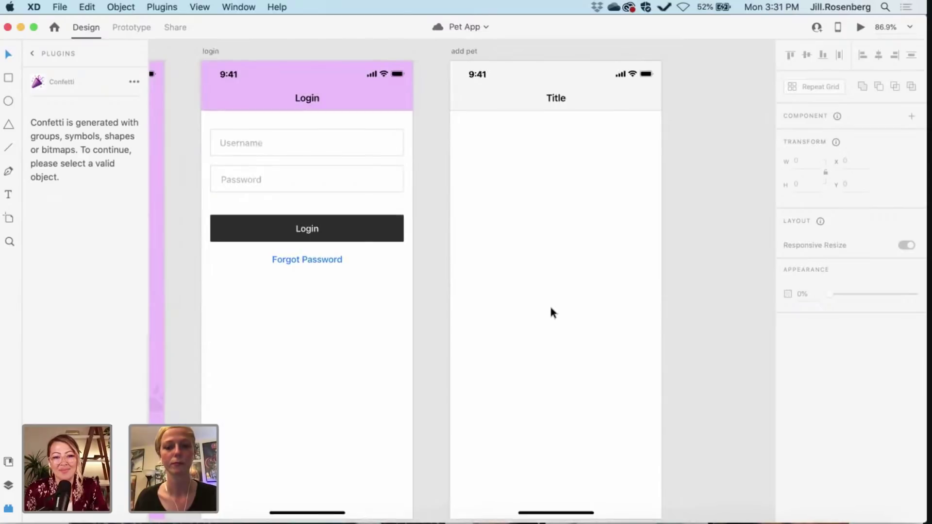
{"action": "scroll", "coordinate": [552, 313], "scroll_direction": "up", "scroll_amount": 1}
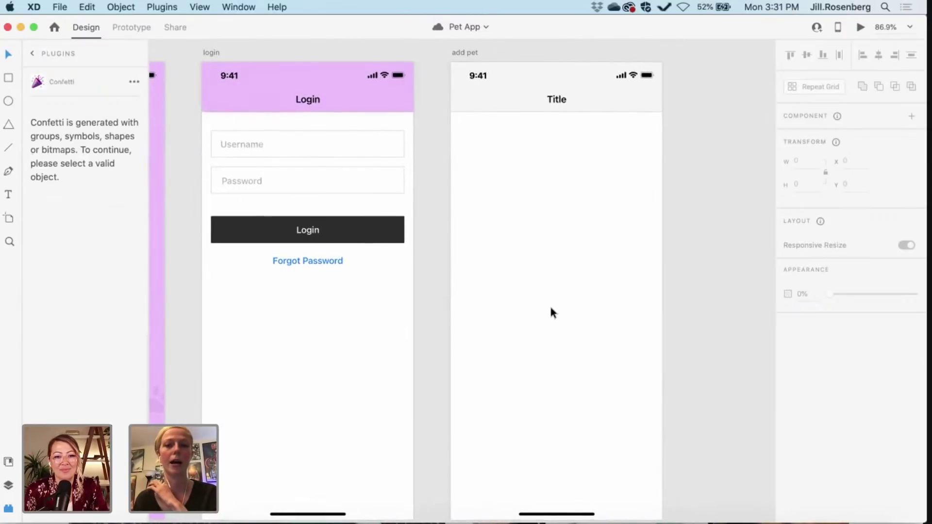
{"action": "scroll", "coordinate": [550, 308], "scroll_direction": "right", "scroll_amount": 1}
{"action": "scroll", "coordinate": [550, 308], "scroll_direction": "down", "scroll_amount": 1}
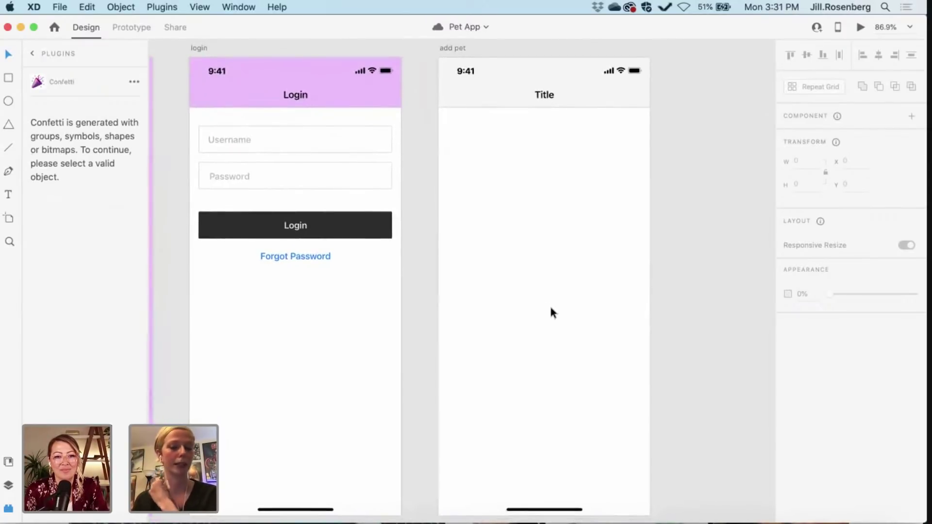
{"action": "scroll", "coordinate": [550, 307], "scroll_direction": "right", "scroll_amount": 1}
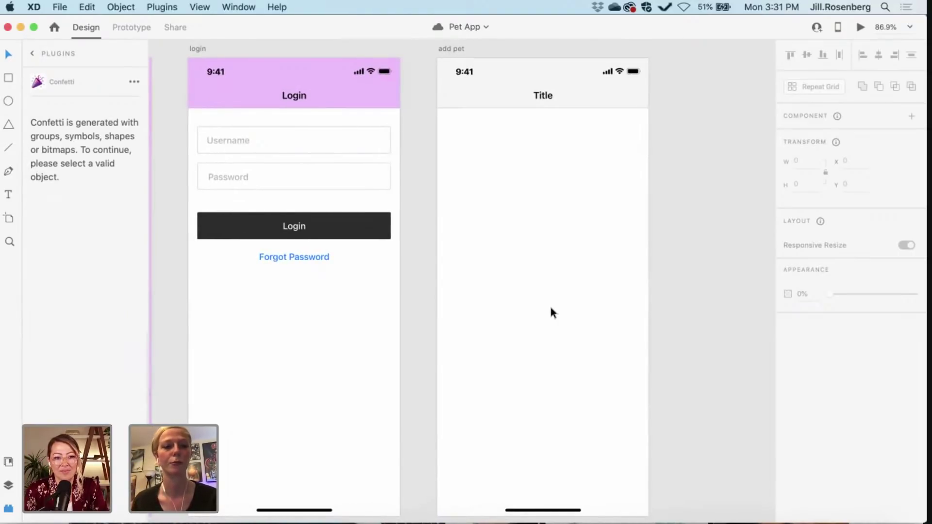
{"action": "scroll", "coordinate": [550, 308], "scroll_direction": "down", "scroll_amount": 1}
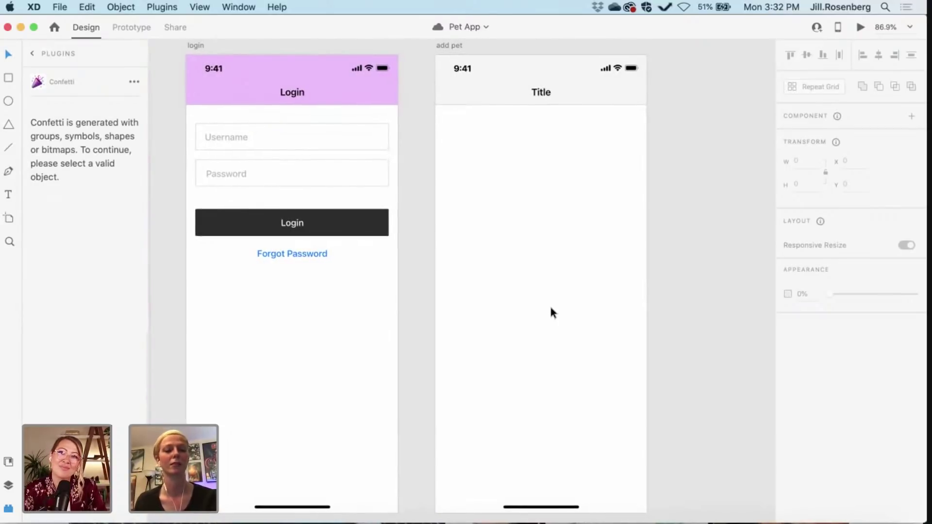
{"action": "scroll", "coordinate": [550, 308], "scroll_direction": "left", "scroll_amount": 2}
{"action": "scroll", "coordinate": [550, 309], "scroll_direction": "left", "scroll_amount": 1}
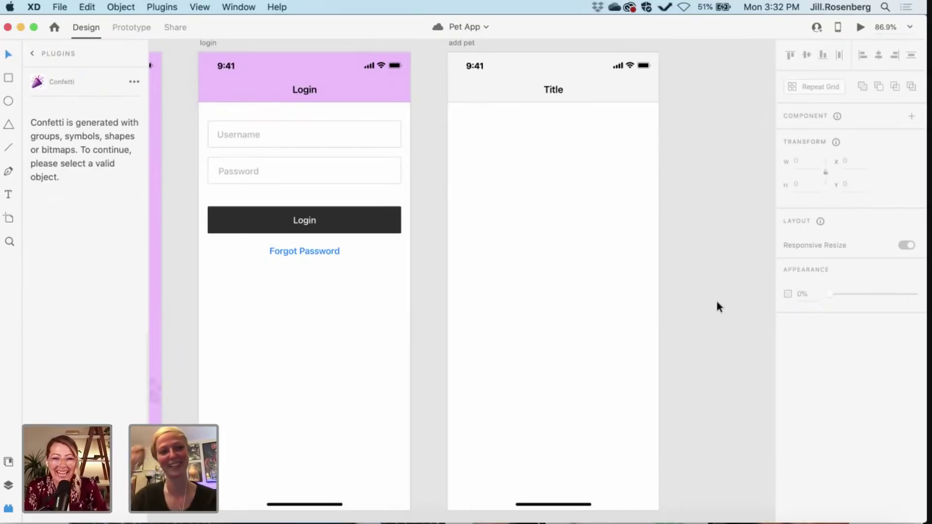
{"action": "scroll", "coordinate": [663, 310], "scroll_direction": "right", "scroll_amount": 2}
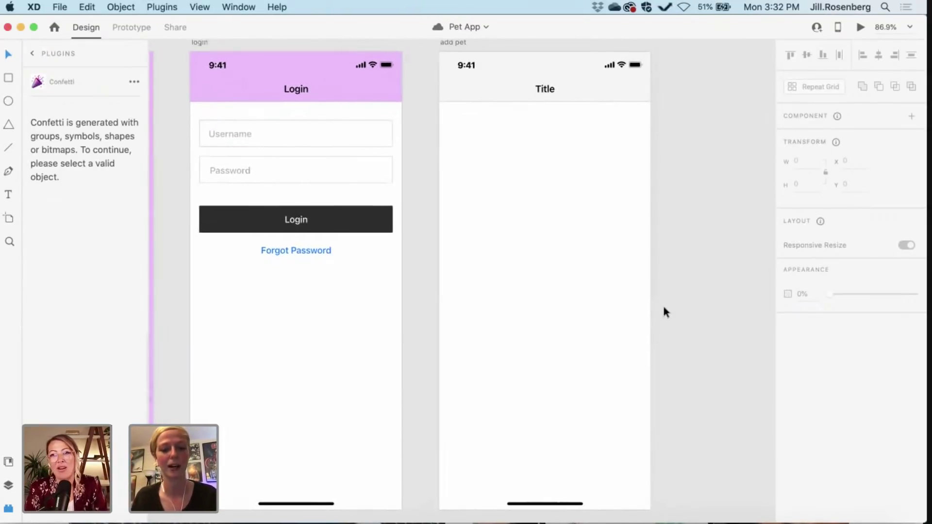
- Draw a circle about 112 by 112 near the upper-left corner of the add pet artboard, just below the Title bar
{"action": "key", "text": "e"}
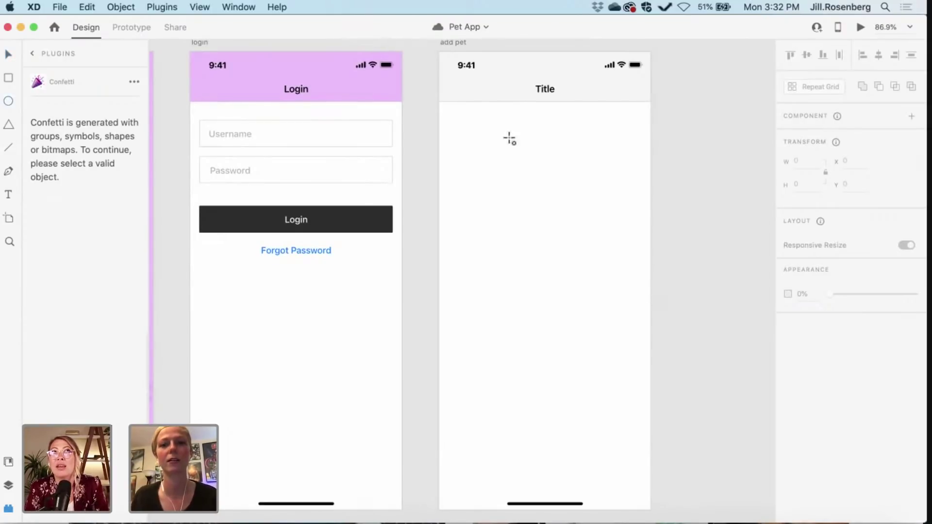
{"action": "left_click_drag", "start_coordinate": [456, 117], "coordinate": [518, 180]}
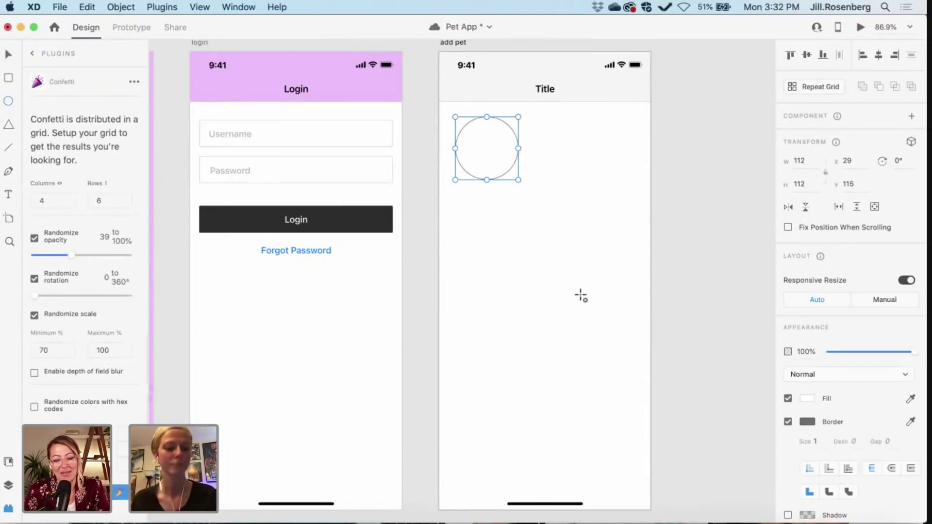
{"action": "left_click", "coordinate": [580, 296]}
{"action": "key", "text": "v"}
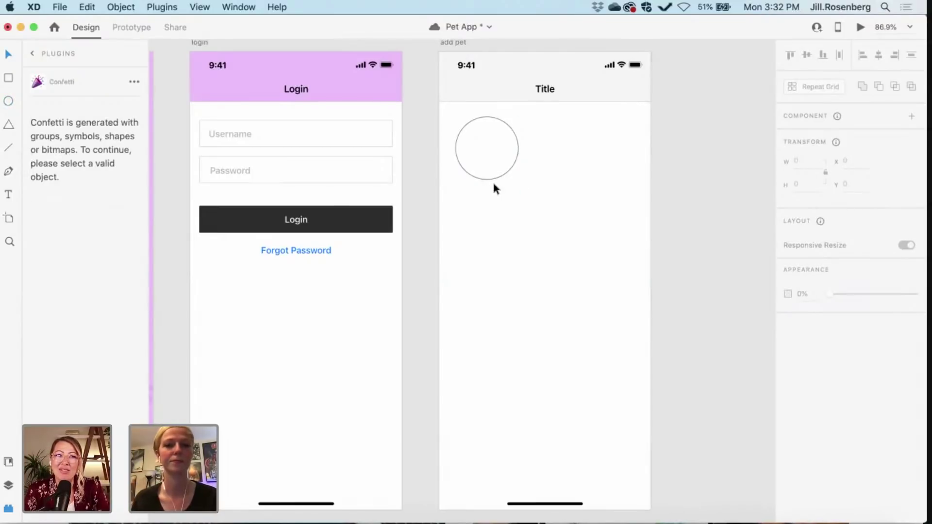
{"action": "left_click", "coordinate": [489, 178]}
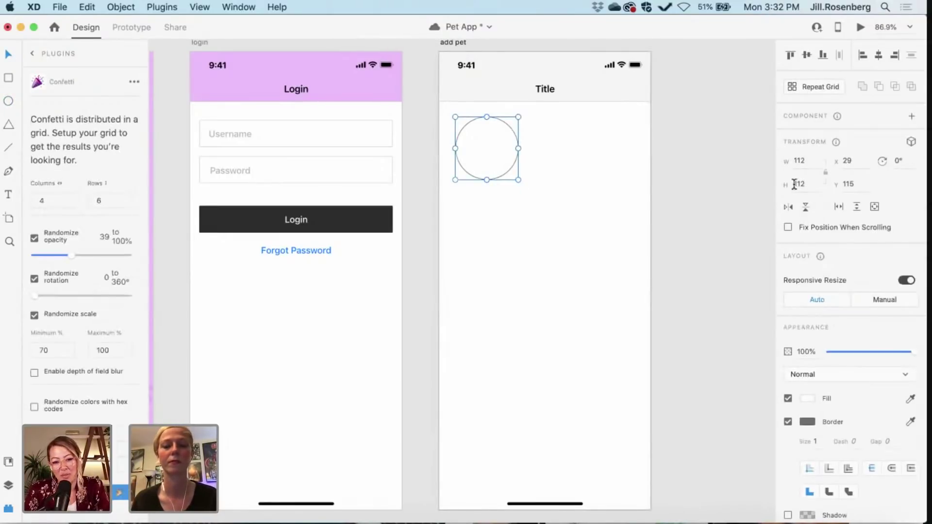
{"action": "left_click", "coordinate": [639, 193]}
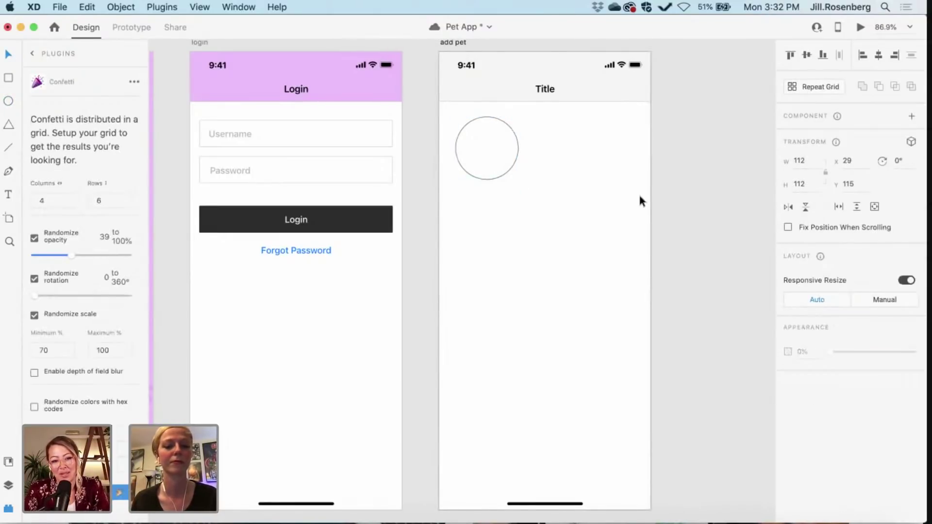
{"action": "scroll", "coordinate": [640, 196], "scroll_direction": "left", "scroll_amount": 2}
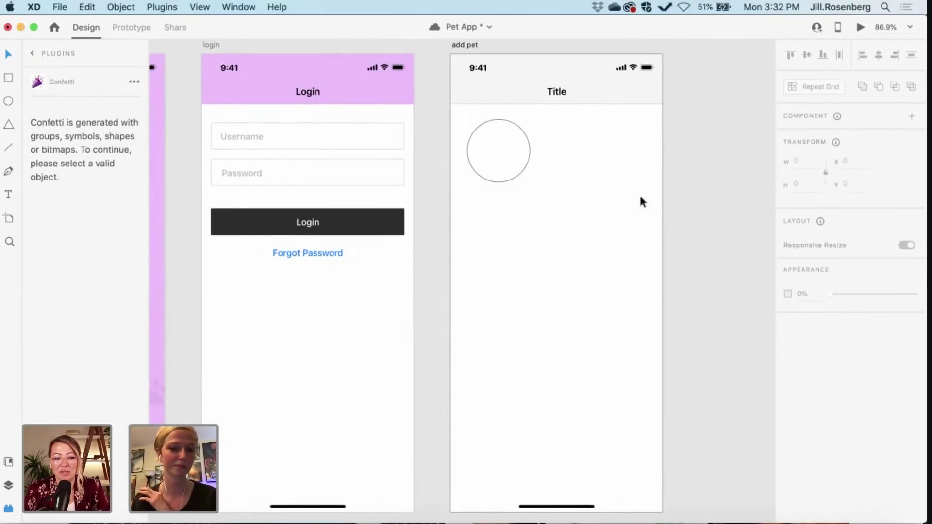
{"action": "scroll", "coordinate": [639, 193], "scroll_direction": "down", "scroll_amount": 1}
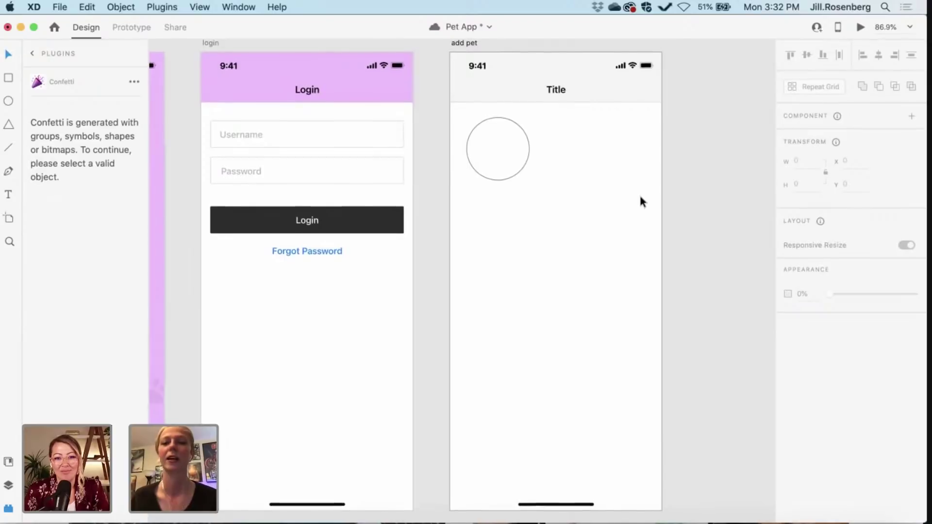
{"action": "scroll", "coordinate": [639, 193], "scroll_direction": "up", "scroll_amount": 2}
{"action": "scroll", "coordinate": [639, 193], "scroll_direction": "down", "scroll_amount": 1}
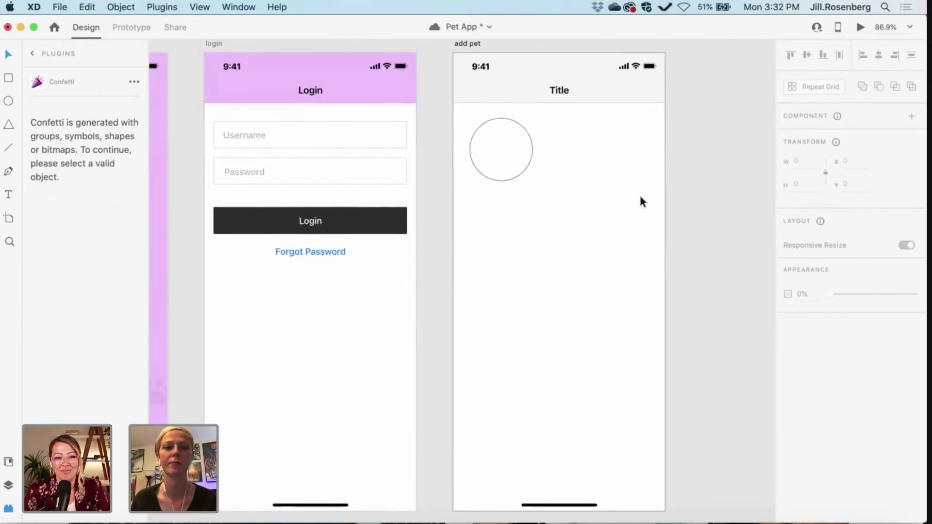
- Fill the circle on the add pet artboard with light grey #E3E3E3 and turn off its border
{"action": "scroll", "coordinate": [640, 197], "scroll_direction": "right", "scroll_amount": 4}
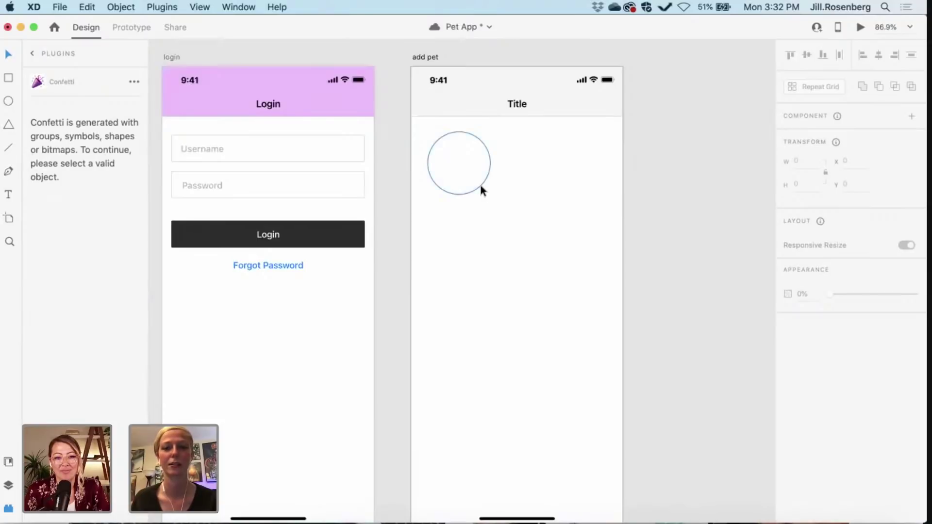
{"action": "left_click", "coordinate": [481, 187]}
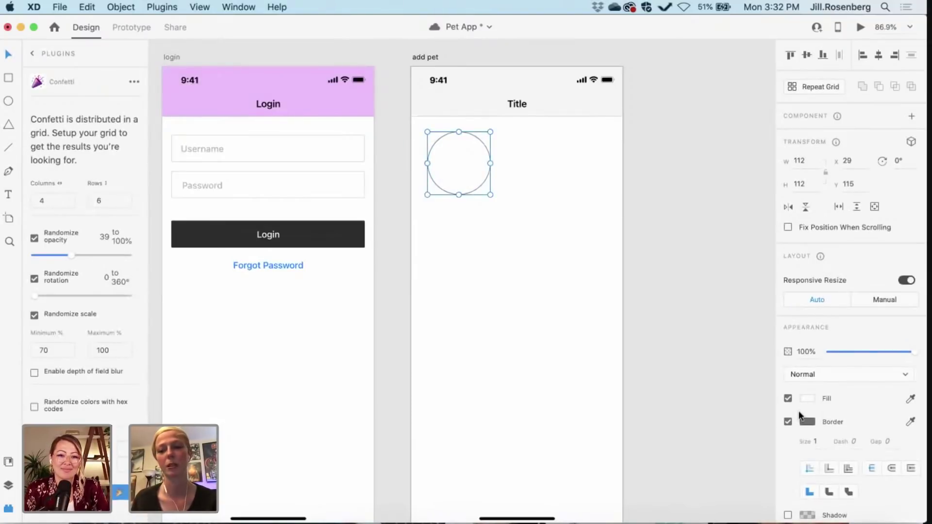
{"action": "left_click", "coordinate": [806, 421]}
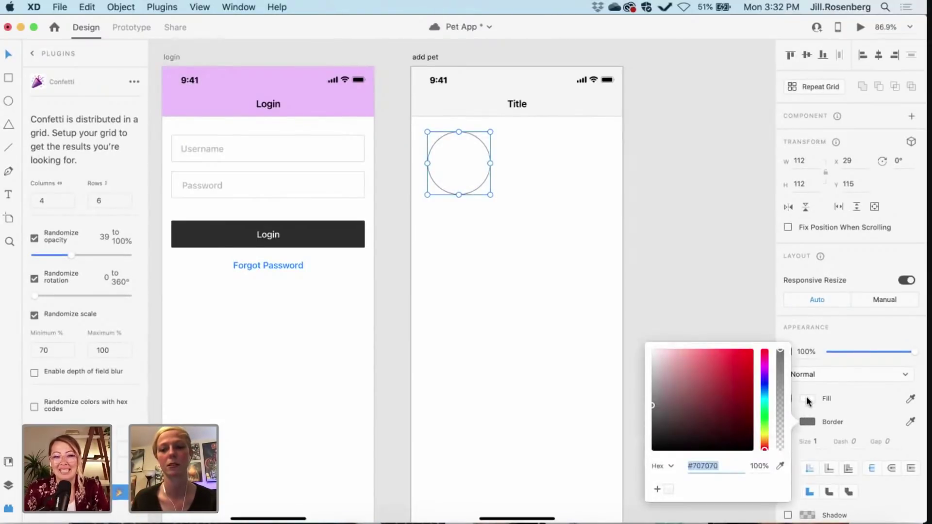
{"action": "left_click", "coordinate": [805, 399]}
{"action": "left_click_drag", "start_coordinate": [687, 365], "coordinate": [621, 348]}
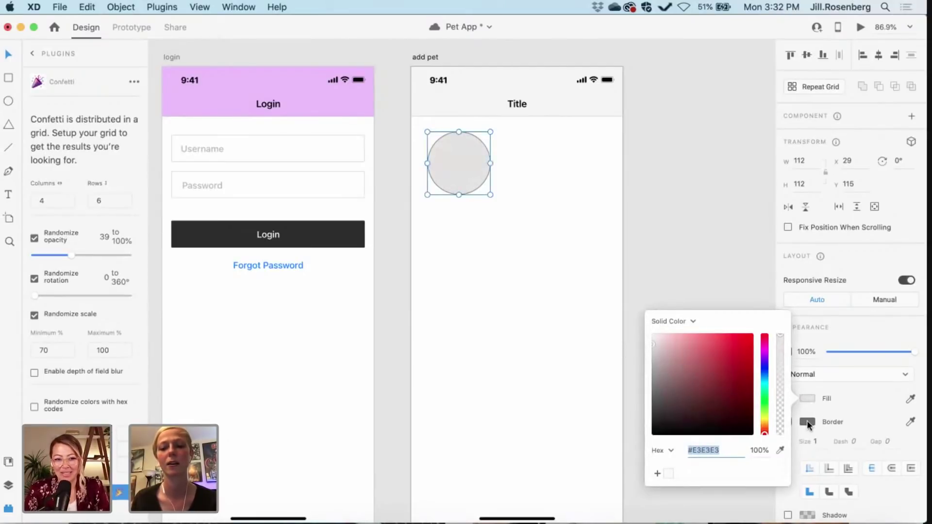
{"action": "left_click", "coordinate": [807, 420]}
{"action": "left_click", "coordinate": [797, 429]}
{"action": "left_click", "coordinate": [787, 422]}
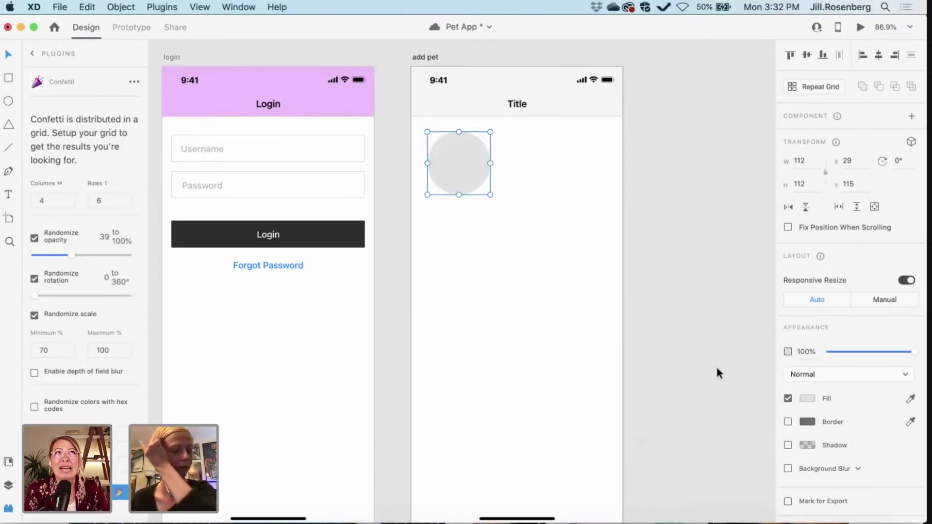
- Lighten the circle's fill colour to #EFEFEF
{"action": "left_click", "coordinate": [809, 397]}
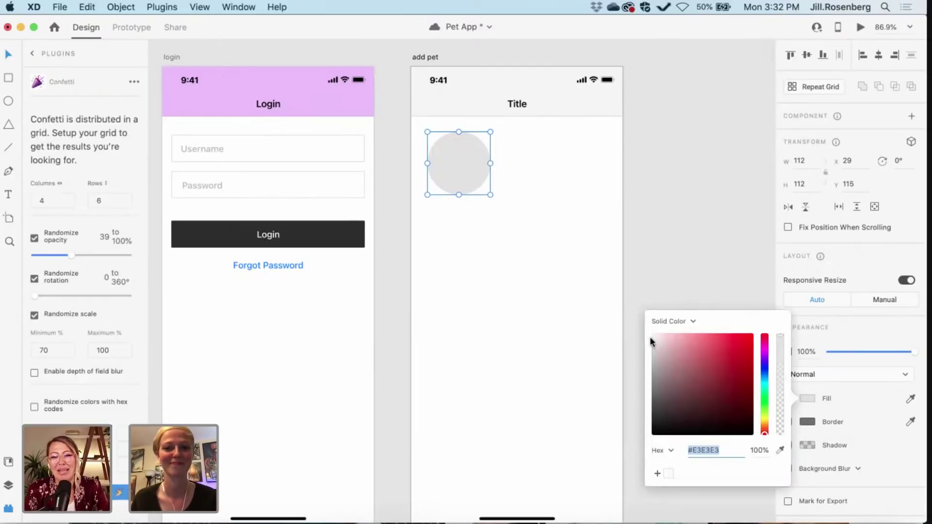
{"action": "left_click_drag", "start_coordinate": [652, 342], "coordinate": [648, 338]}
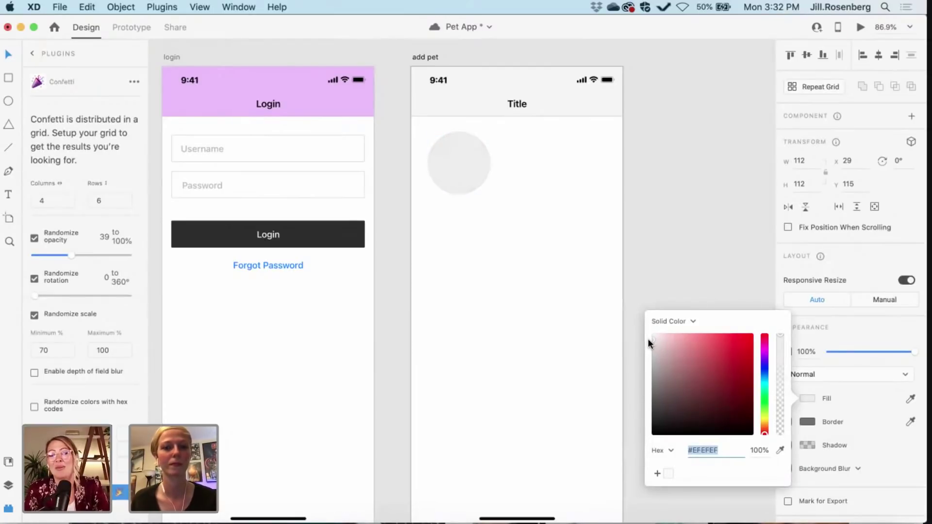
{"action": "left_click", "coordinate": [652, 238]}
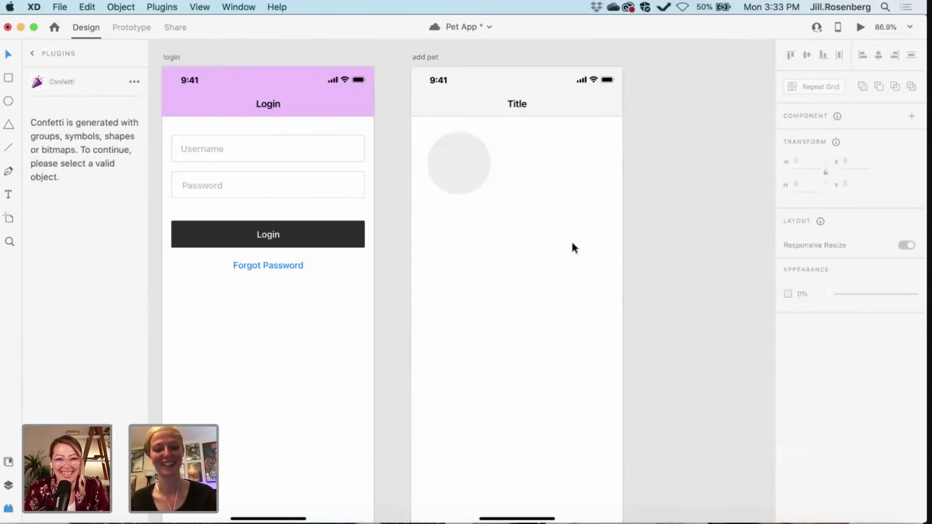
{"action": "key", "text": "t"}
{"action": "left_click", "coordinate": [515, 172]}
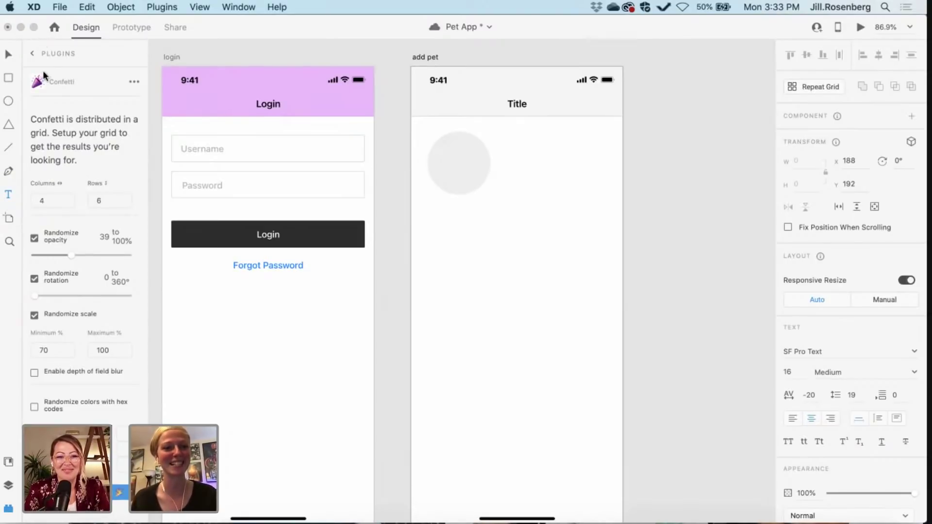
{"action": "left_click", "coordinate": [28, 55]}
{"action": "key", "text": "Escape"}
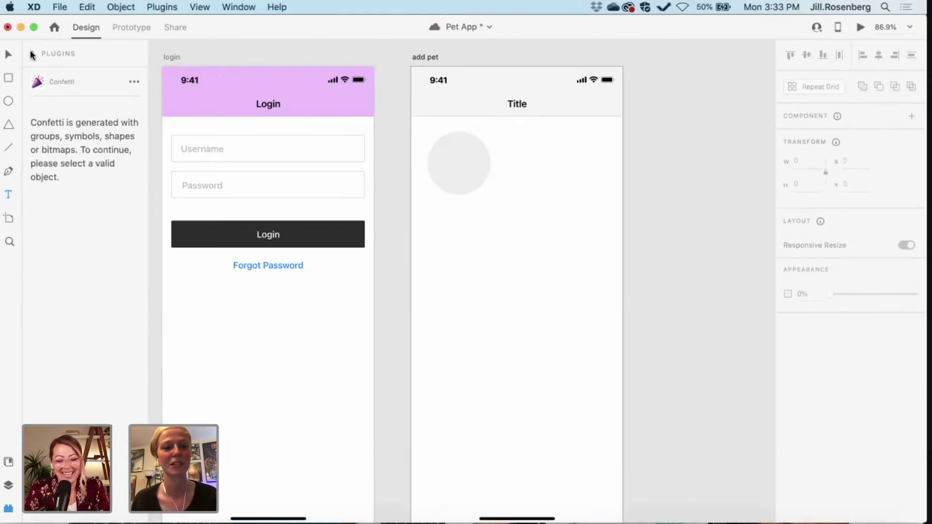
- Start the Auto Icon plugin and search its icon library for "plus"
{"action": "left_click", "coordinate": [30, 55]}
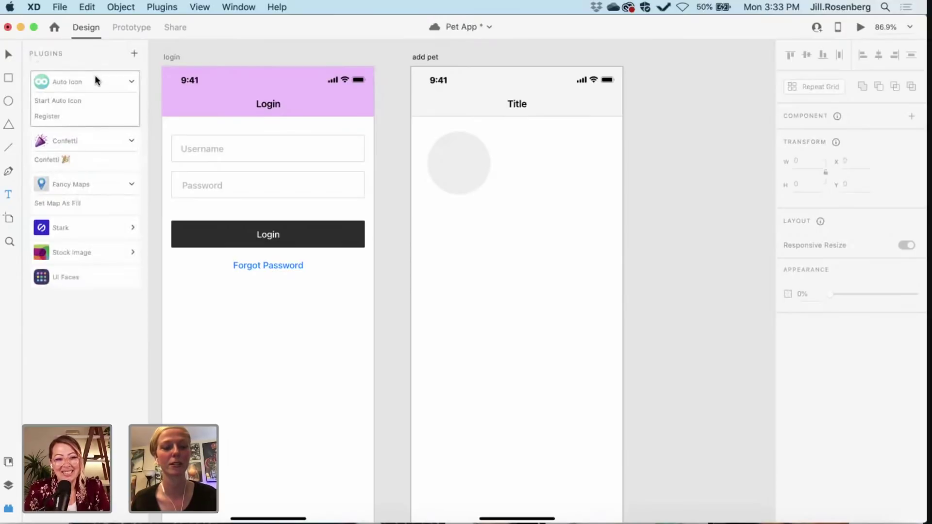
{"action": "left_click", "coordinate": [57, 100]}
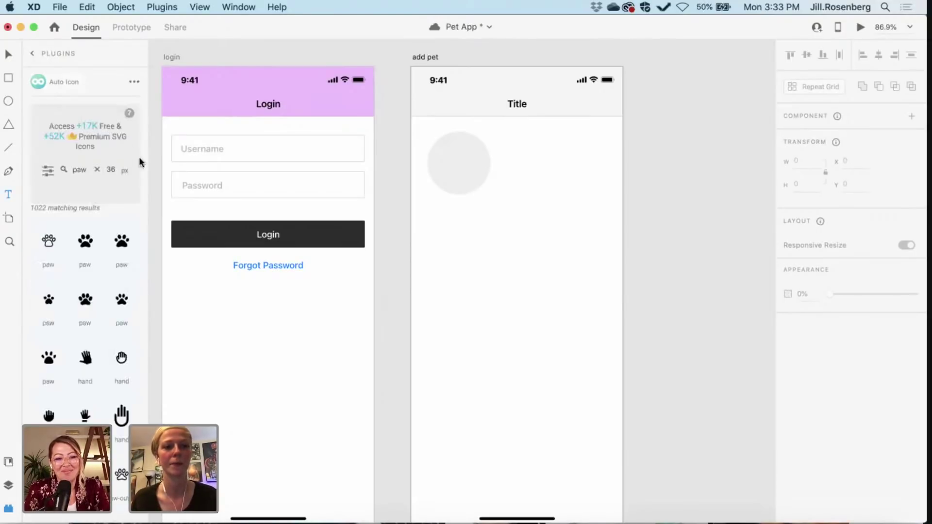
{"action": "double_click", "coordinate": [78, 170]}
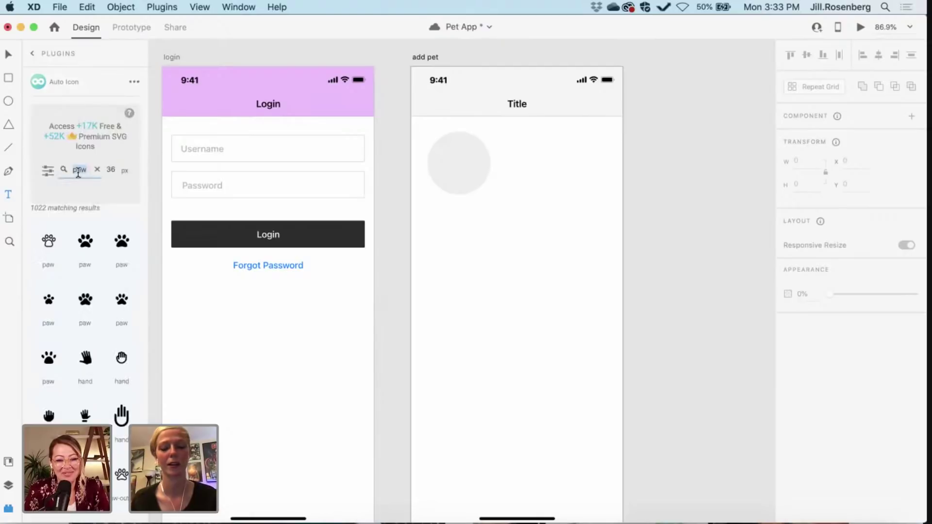
{"action": "type", "text": "plus"}
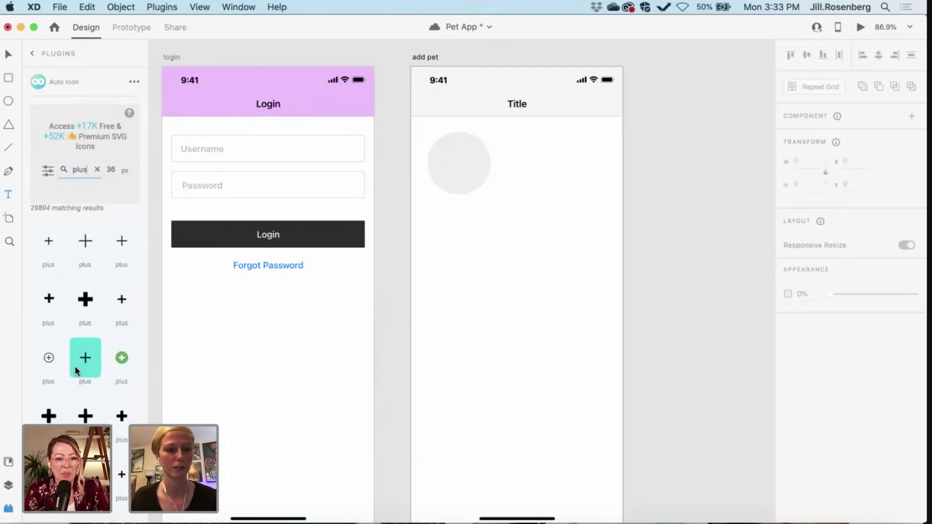
{"action": "scroll", "coordinate": [75, 366], "scroll_direction": "down", "scroll_amount": 1}
{"action": "scroll", "coordinate": [74, 364], "scroll_direction": "up", "scroll_amount": 1}
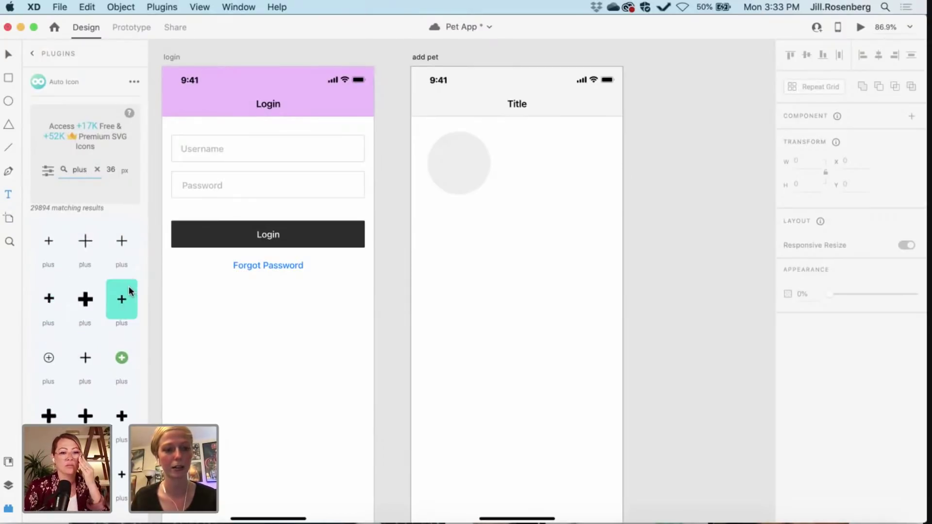
- Place a plus icon from the Auto Icon results in the middle of the grey circle on the add pet artboard
{"action": "left_click_drag", "start_coordinate": [120, 301], "coordinate": [400, 266]}
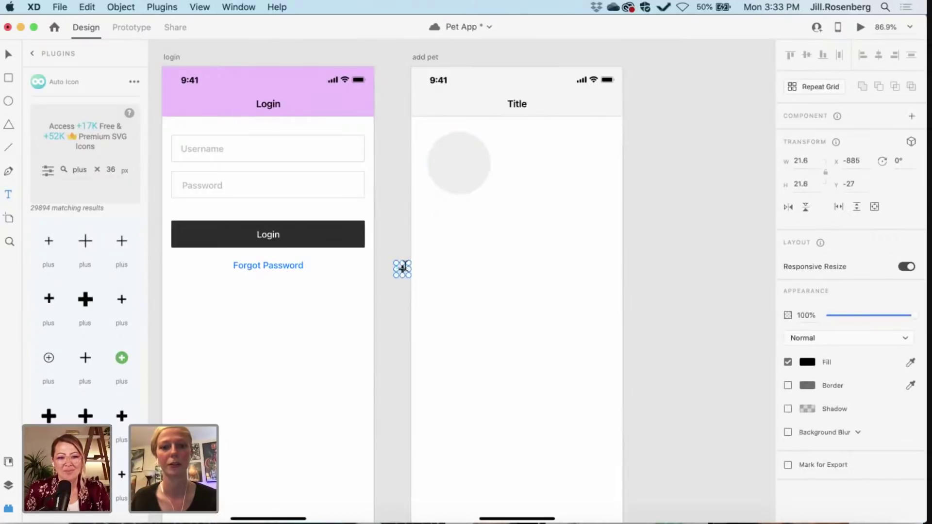
{"action": "scroll", "coordinate": [402, 268], "scroll_direction": "up", "scroll_amount": 5}
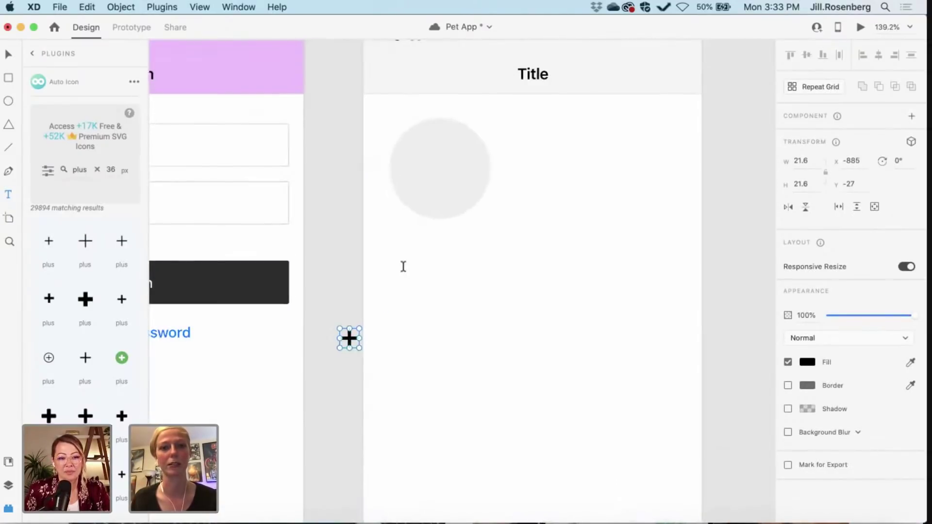
{"action": "scroll", "coordinate": [403, 267], "scroll_direction": "up", "scroll_amount": 2}
{"action": "scroll", "coordinate": [403, 266], "scroll_direction": "right", "scroll_amount": 2}
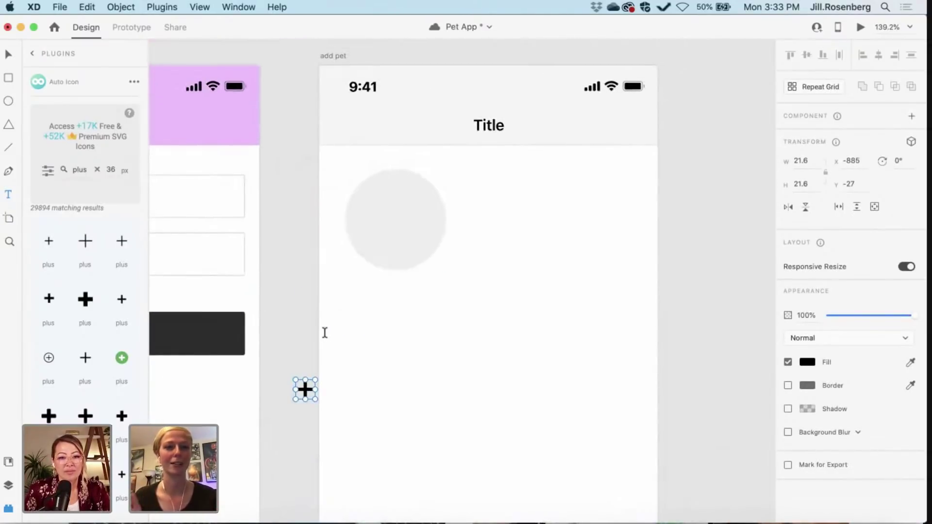
{"action": "left_click", "coordinate": [275, 311]}
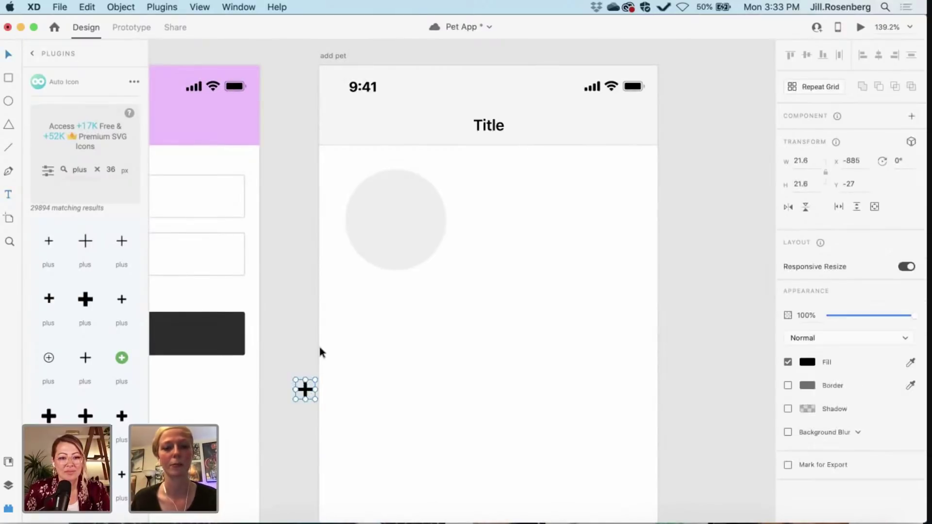
{"action": "left_click_drag", "start_coordinate": [305, 389], "coordinate": [395, 255]}
{"action": "left_click_drag", "start_coordinate": [420, 213], "coordinate": [410, 225]}
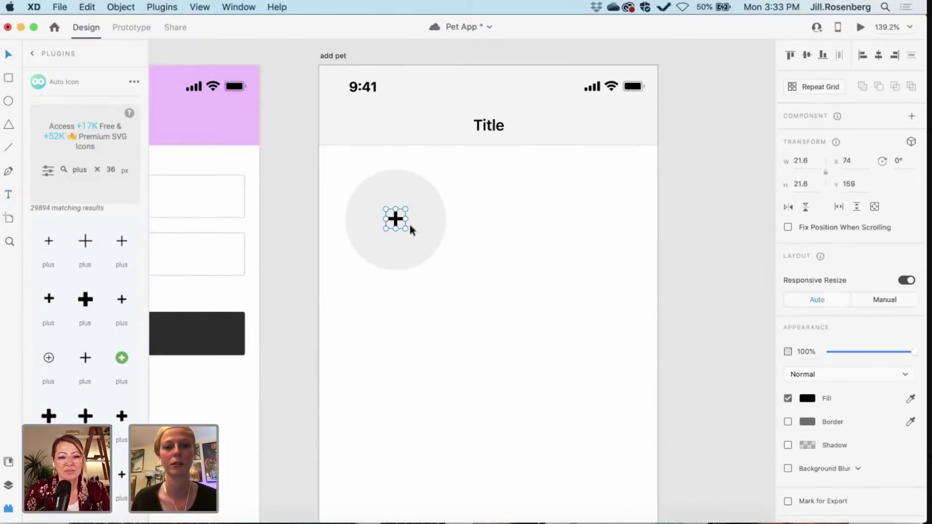
- Align the plus icon and the grey circle with each other along their vertical middle
{"action": "left_click", "coordinate": [408, 240], "text": "shift"}
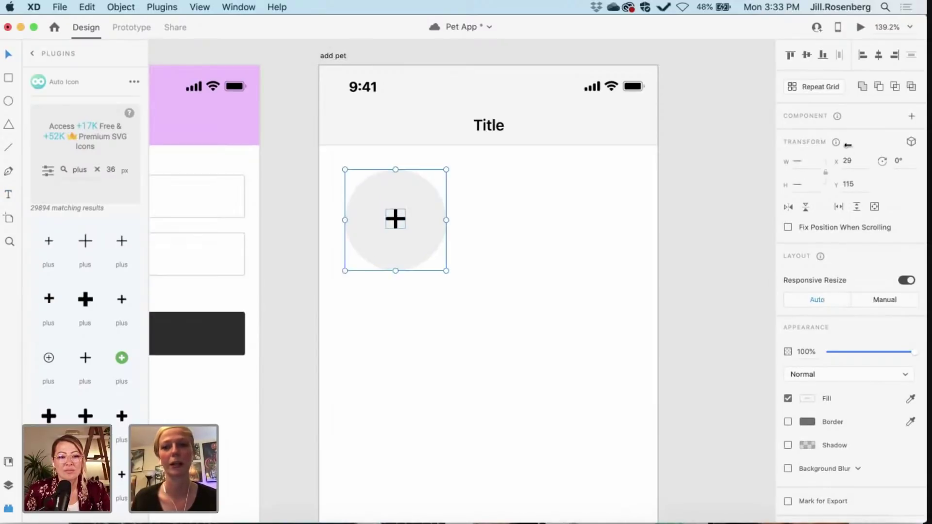
{"action": "left_click", "coordinate": [808, 56]}
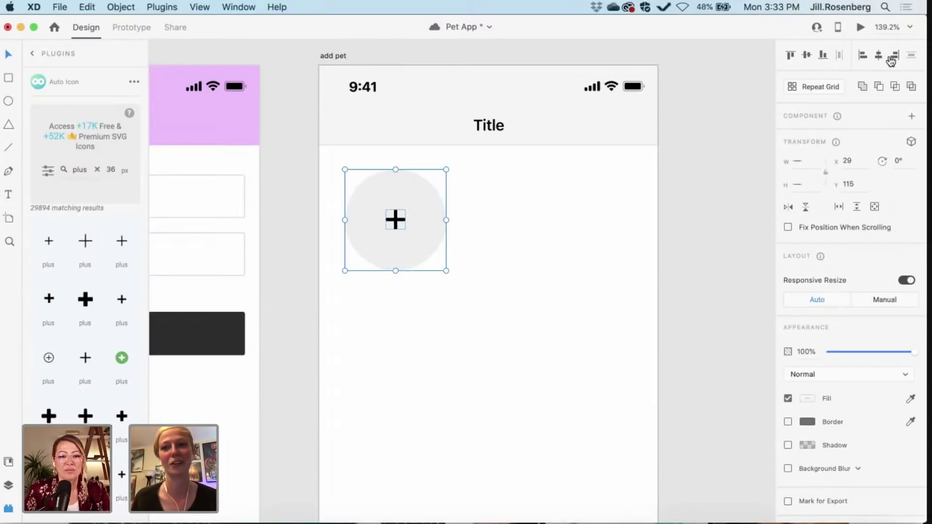
{"action": "left_click", "coordinate": [538, 284]}
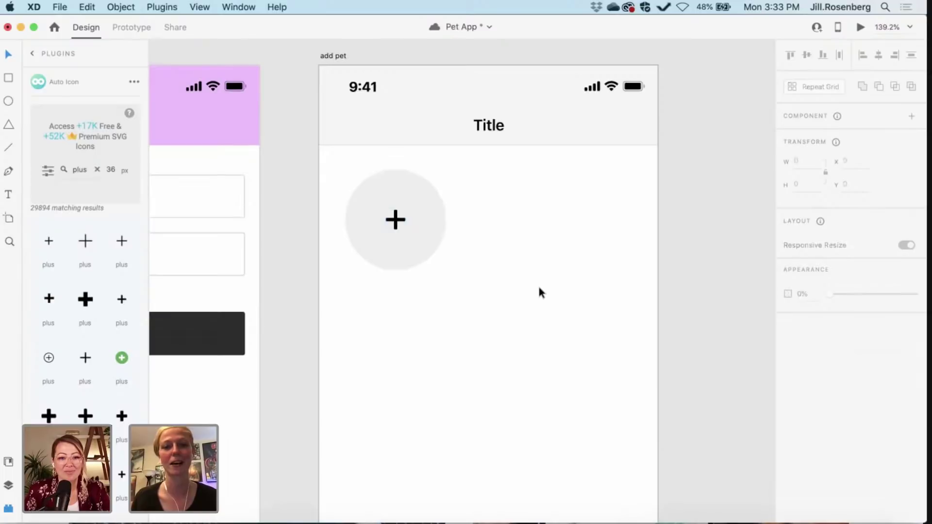
- Recolour the plus icon to dark grey #2C2C2C by sampling the Login button's colour with the eyedropper
{"action": "scroll", "coordinate": [538, 284], "scroll_direction": "up", "scroll_amount": 2}
{"action": "scroll", "coordinate": [538, 284], "scroll_direction": "right", "scroll_amount": 1}
{"action": "scroll", "coordinate": [537, 284], "scroll_direction": "right", "scroll_amount": 1}
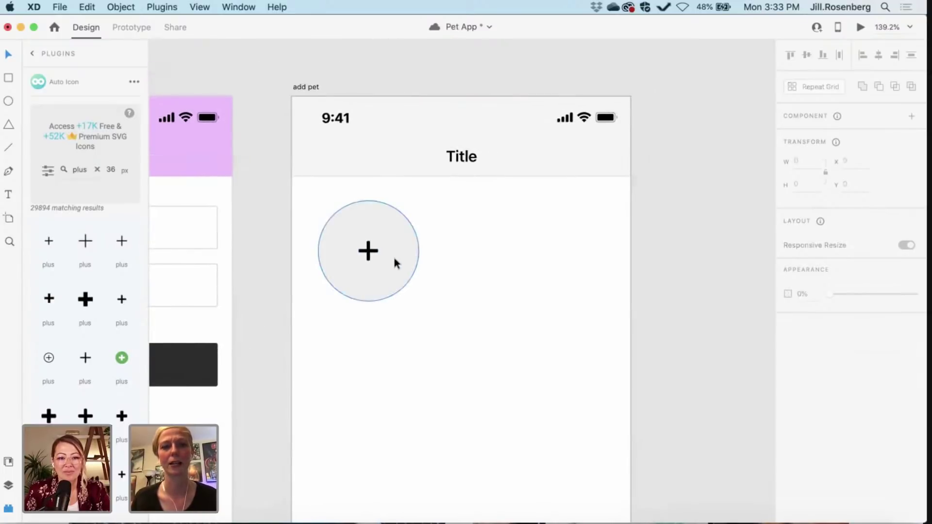
{"action": "left_click", "coordinate": [368, 251]}
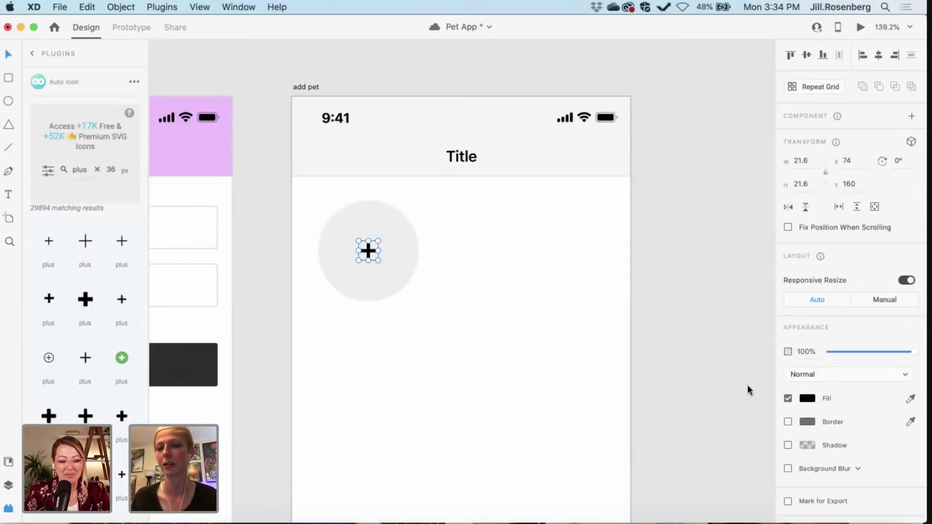
{"action": "left_click", "coordinate": [806, 399]}
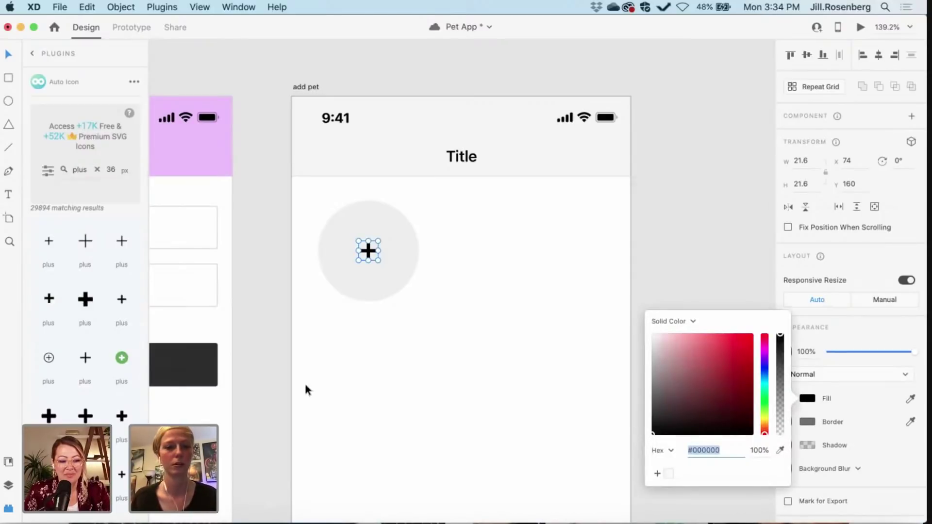
{"action": "left_click", "coordinate": [780, 450]}
{"action": "left_click", "coordinate": [182, 365]}
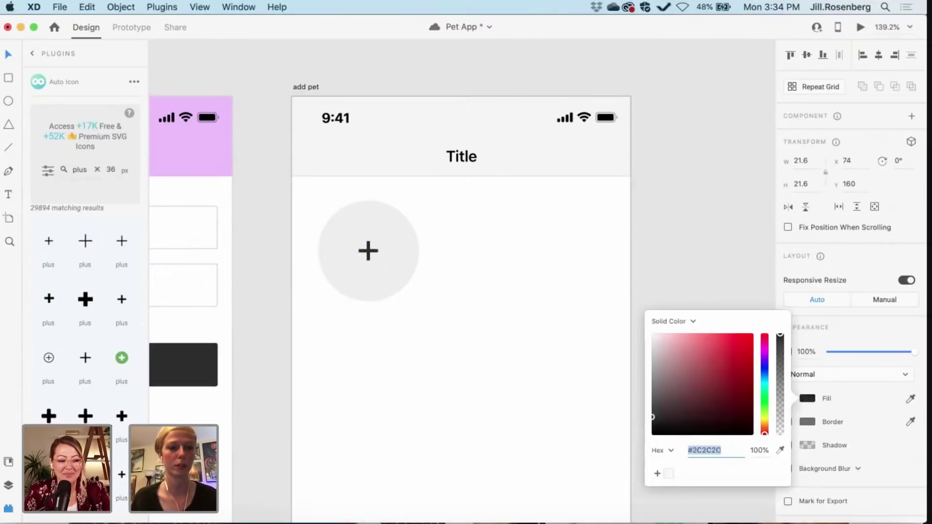
{"action": "left_click", "coordinate": [380, 361]}
- Add the Login button's dark fill colour #2C2C2C to the document assets as a colour swatch
{"action": "scroll", "coordinate": [380, 361], "scroll_direction": "down", "scroll_amount": 5}
{"action": "scroll", "coordinate": [378, 357], "scroll_direction": "down", "scroll_amount": 4}
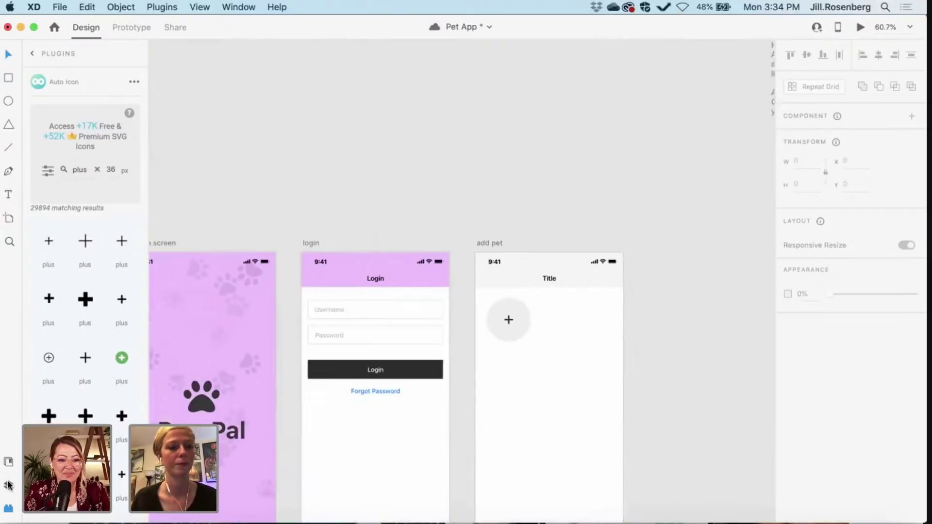
{"action": "left_click", "coordinate": [8, 461]}
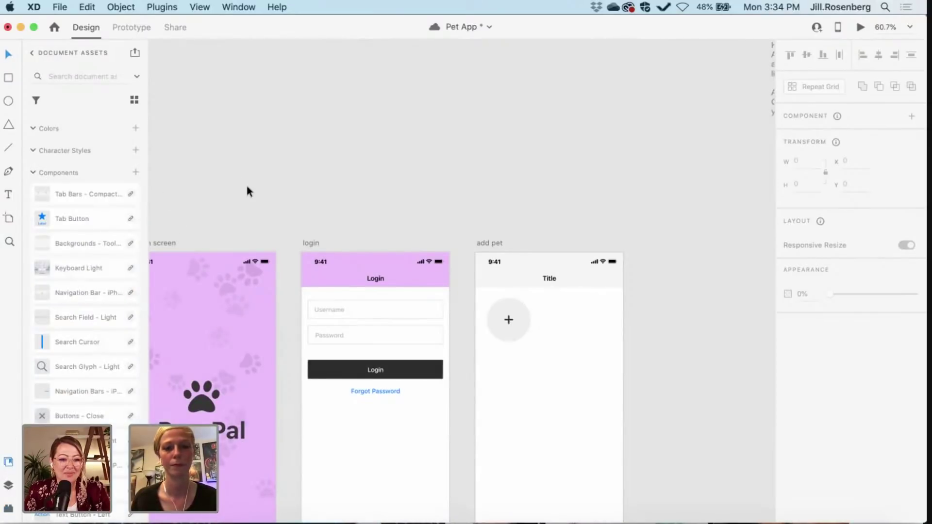
{"action": "scroll", "coordinate": [322, 240], "scroll_direction": "down", "scroll_amount": 3}
{"action": "scroll", "coordinate": [323, 241], "scroll_direction": "left", "scroll_amount": 2}
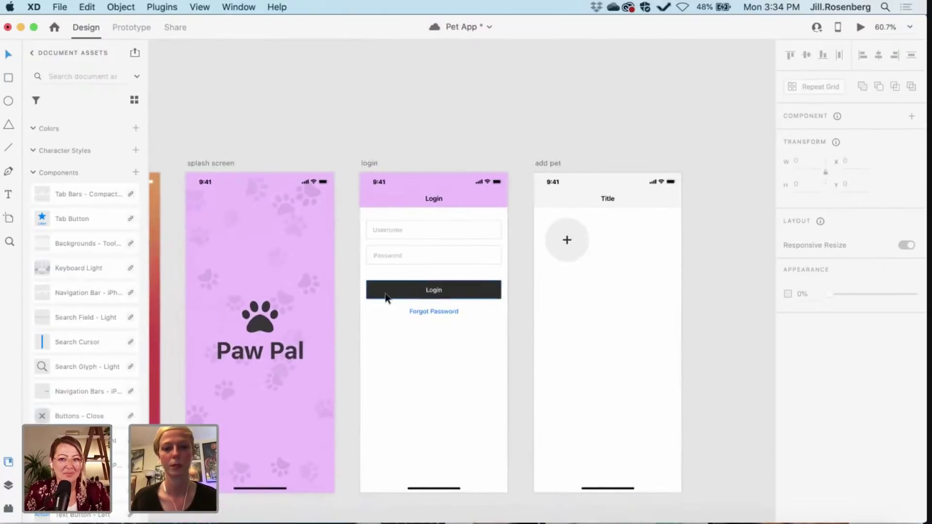
{"action": "left_click", "coordinate": [386, 298]}
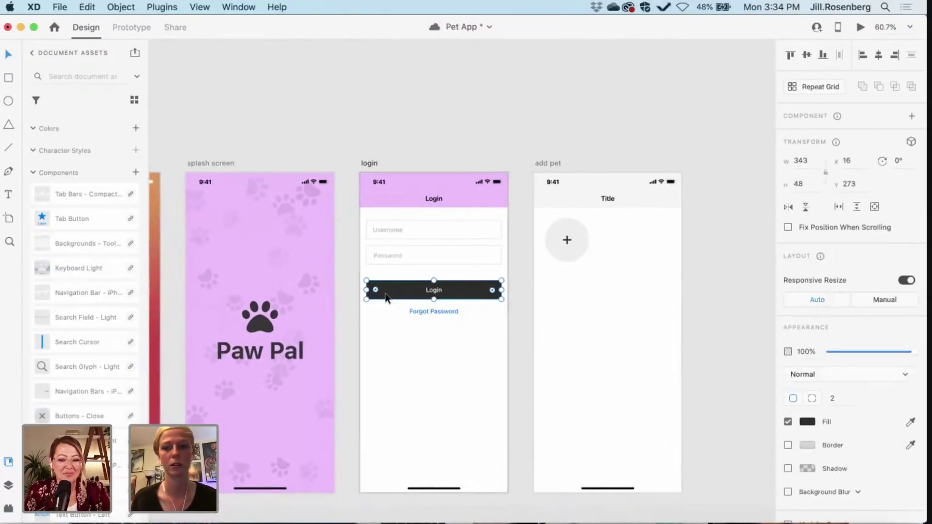
{"action": "left_click", "coordinate": [136, 128]}
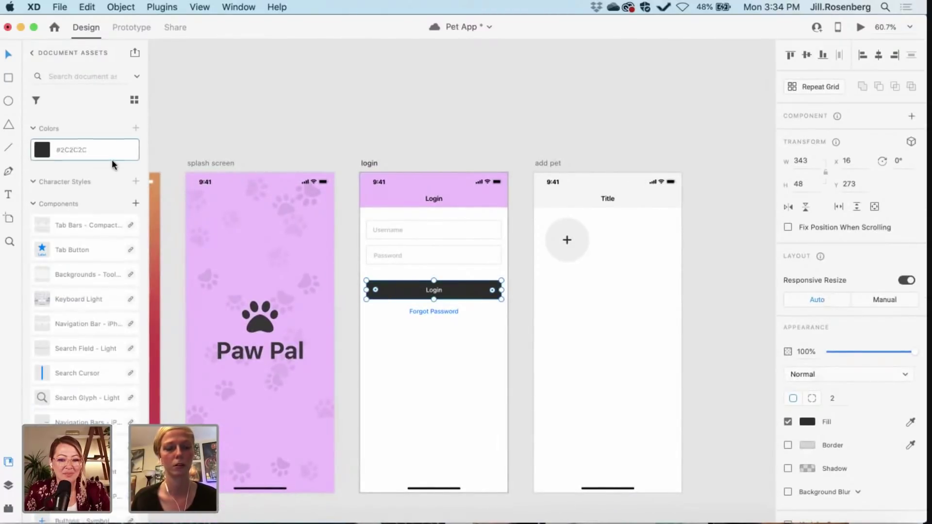
- Add the login header bar's purple fill colour #EBBFFF to the document assets as a colour swatch
{"action": "scroll", "coordinate": [112, 164], "scroll_direction": "down", "scroll_amount": 1}
{"action": "scroll", "coordinate": [368, 350], "scroll_direction": "left", "scroll_amount": 5}
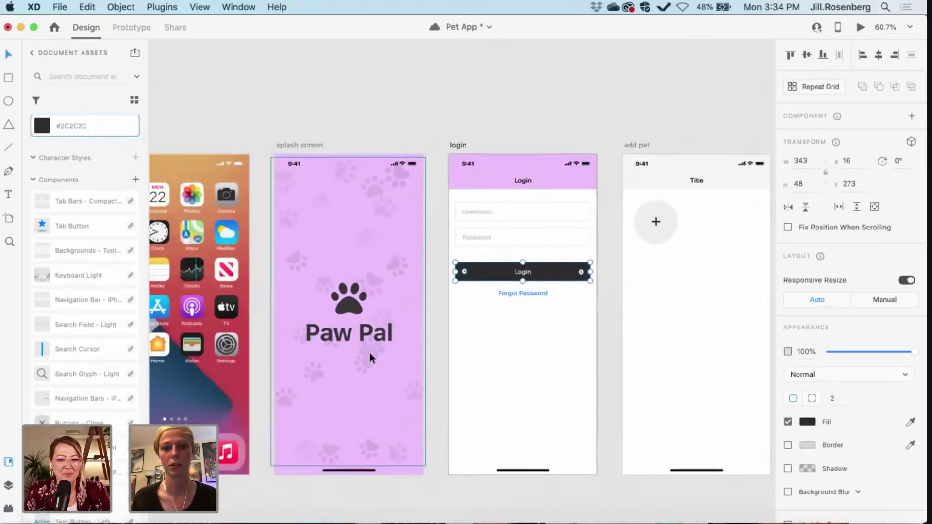
{"action": "left_click", "coordinate": [485, 177]}
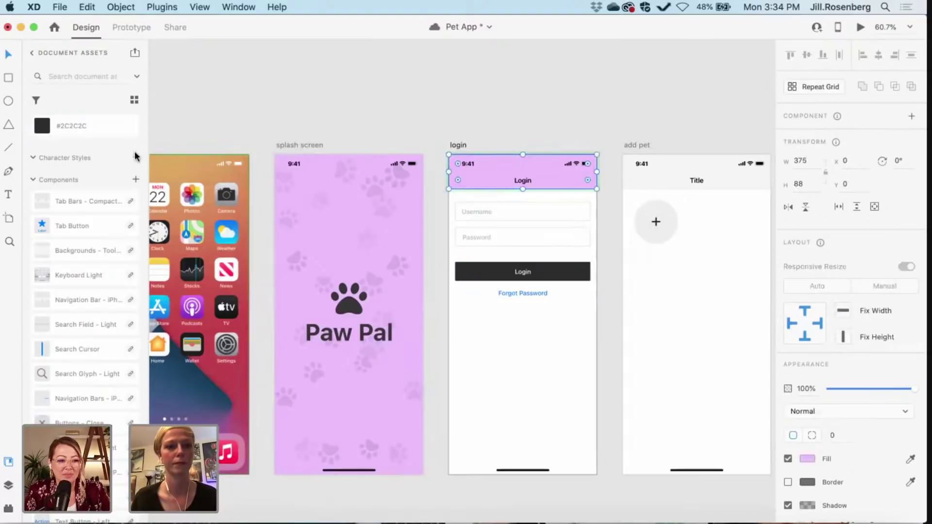
{"action": "scroll", "coordinate": [135, 155], "scroll_direction": "up", "scroll_amount": 1}
{"action": "left_click", "coordinate": [133, 127]}
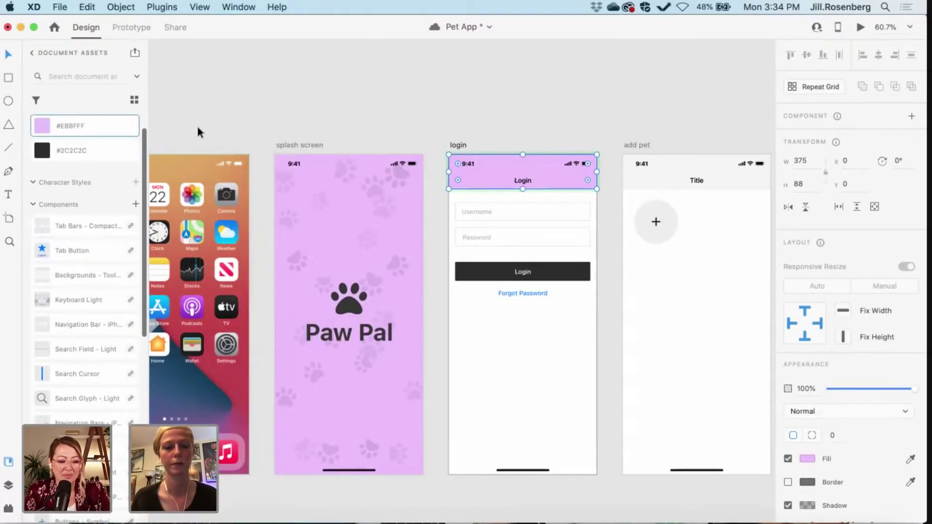
- Add the Forgot Password link's blue colour #1276FF to the document assets as a colour swatch and leave the document assets
{"action": "scroll", "coordinate": [198, 130], "scroll_direction": "right", "scroll_amount": 5}
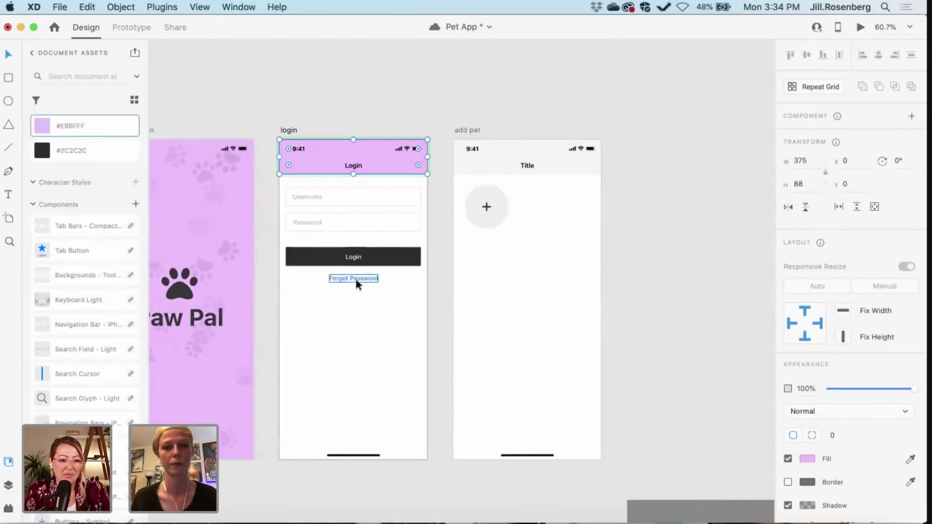
{"action": "left_click", "coordinate": [357, 282]}
{"action": "scroll", "coordinate": [94, 155], "scroll_direction": "up", "scroll_amount": 1}
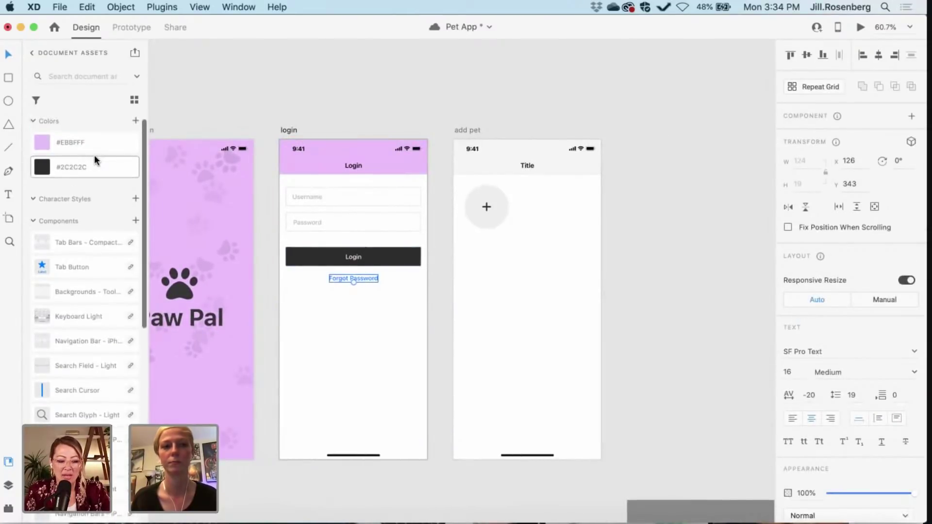
{"action": "left_click", "coordinate": [135, 124]}
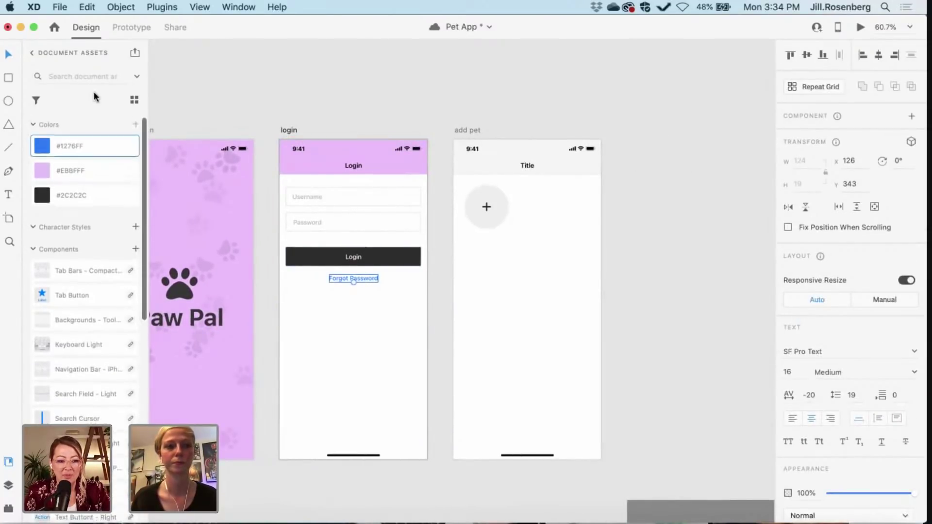
{"action": "left_click", "coordinate": [31, 52]}
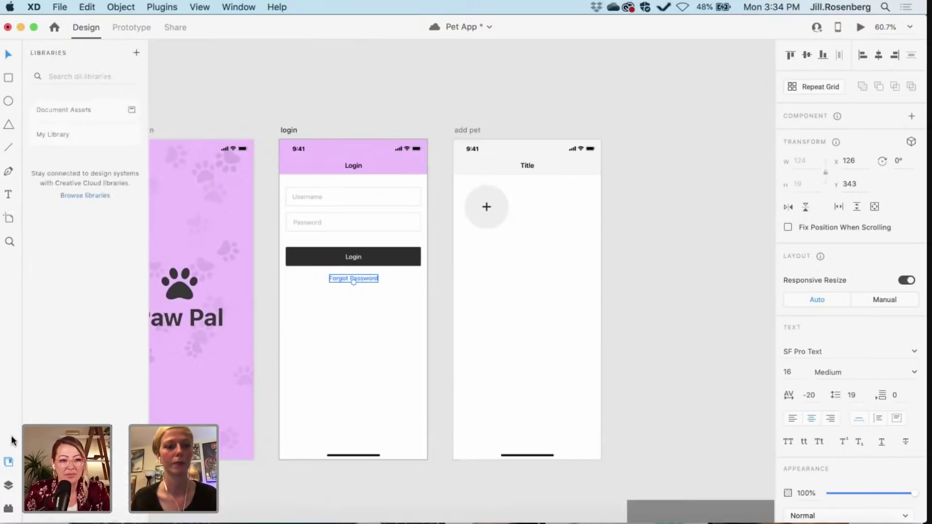
{"action": "left_click", "coordinate": [8, 508]}
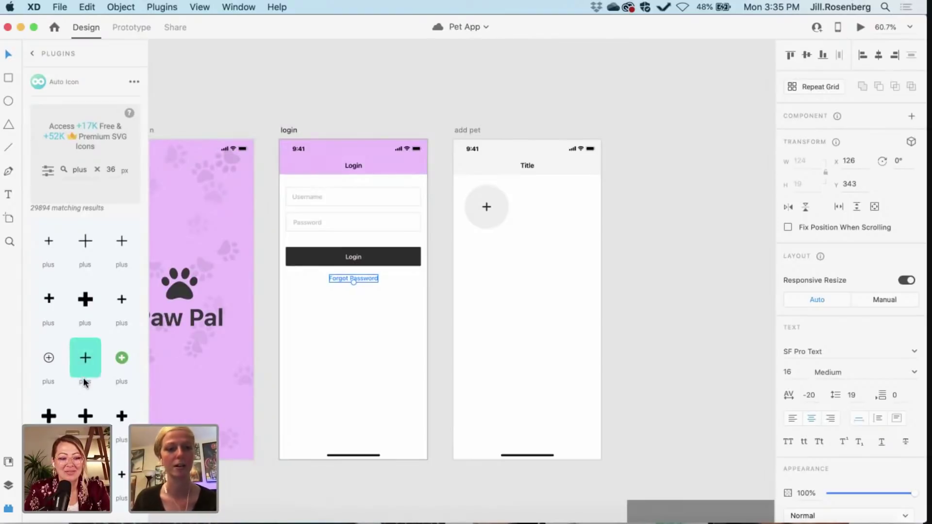
{"action": "left_click", "coordinate": [632, 296]}
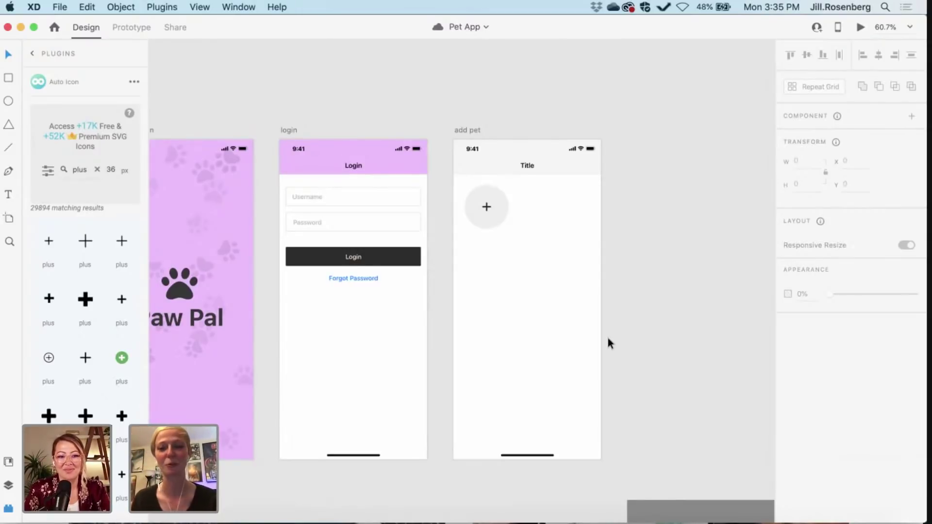
{"action": "scroll", "coordinate": [598, 330], "scroll_direction": "right", "scroll_amount": 3}
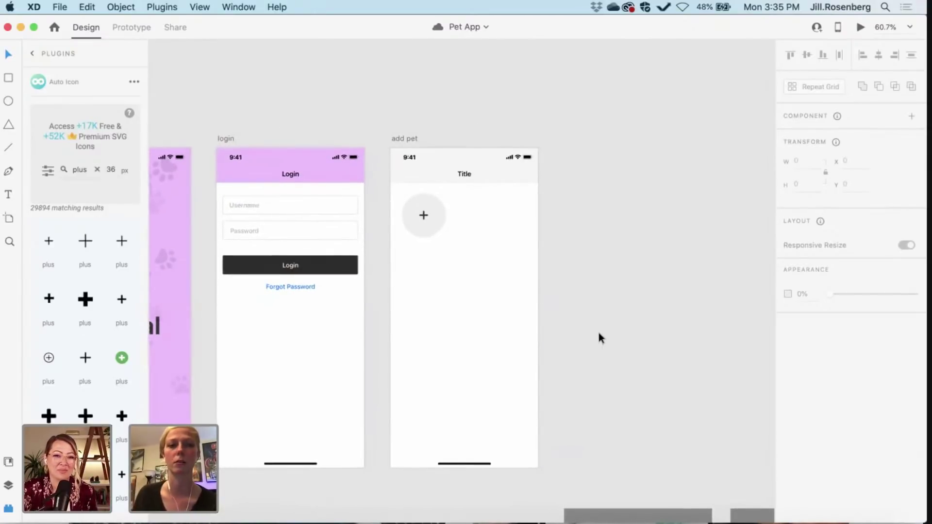
{"action": "scroll", "coordinate": [598, 333], "scroll_direction": "left", "scroll_amount": 2}
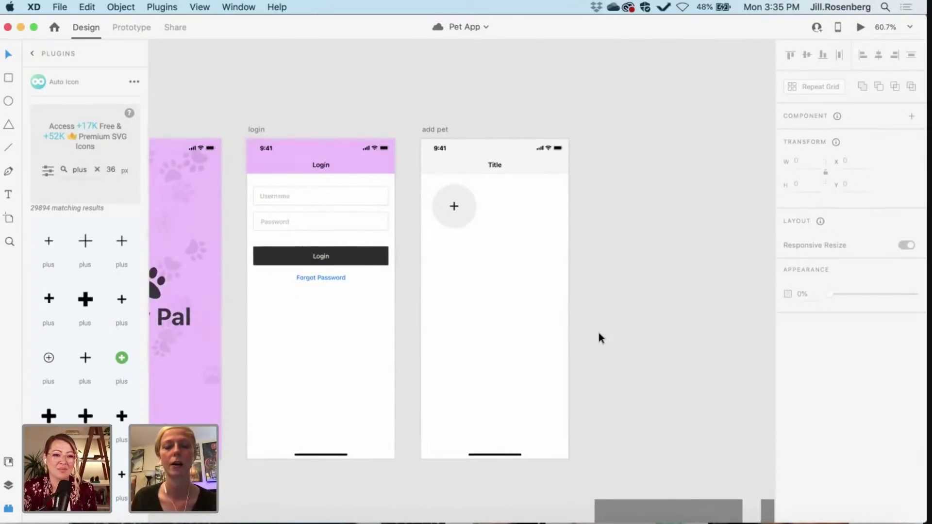
{"action": "scroll", "coordinate": [599, 333], "scroll_direction": "up", "scroll_amount": 3}
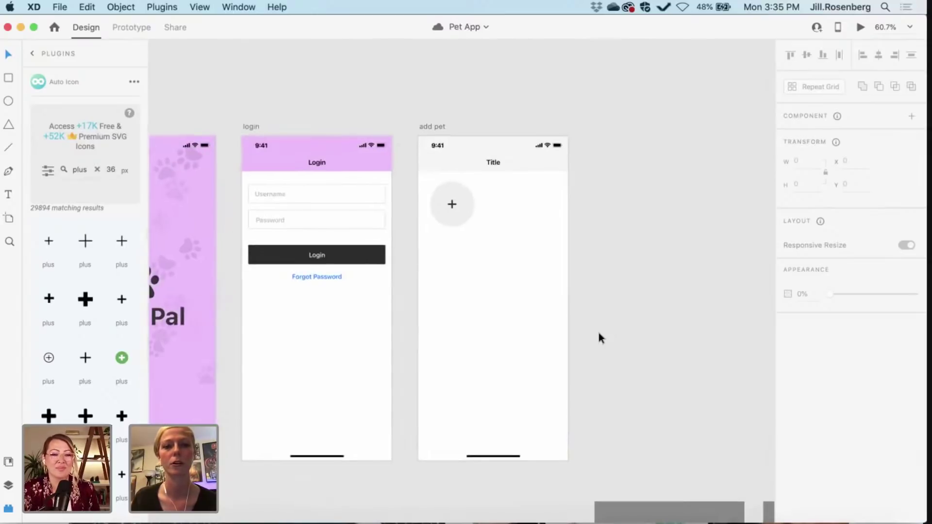
{"action": "scroll", "coordinate": [599, 333], "scroll_direction": "down", "scroll_amount": 1}
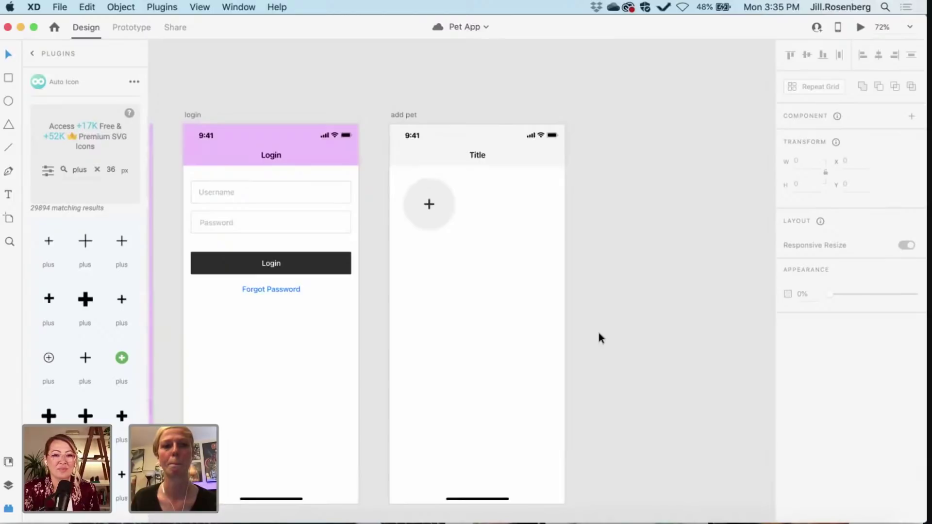
{"action": "scroll", "coordinate": [599, 333], "scroll_direction": "left", "scroll_amount": 2}
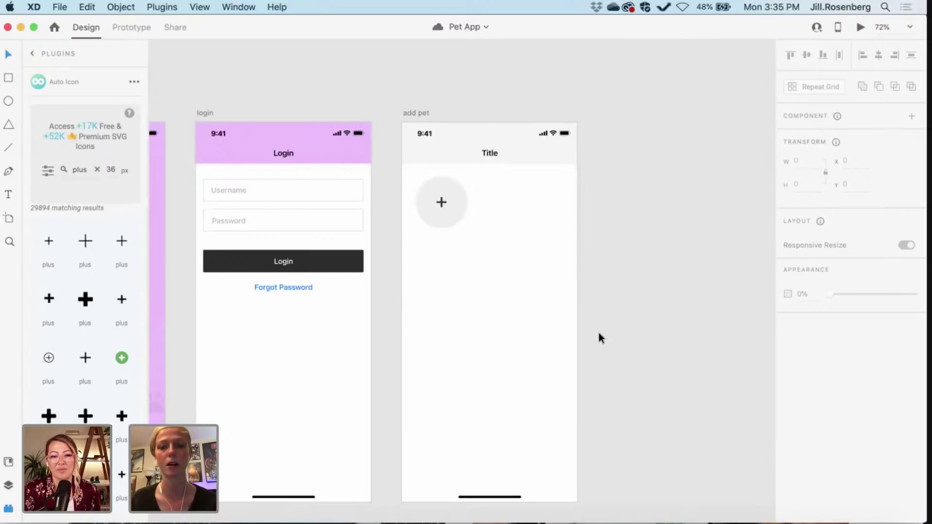
{"action": "scroll", "coordinate": [598, 333], "scroll_direction": "right", "scroll_amount": 2}
{"action": "scroll", "coordinate": [599, 328], "scroll_direction": "up", "scroll_amount": 1}
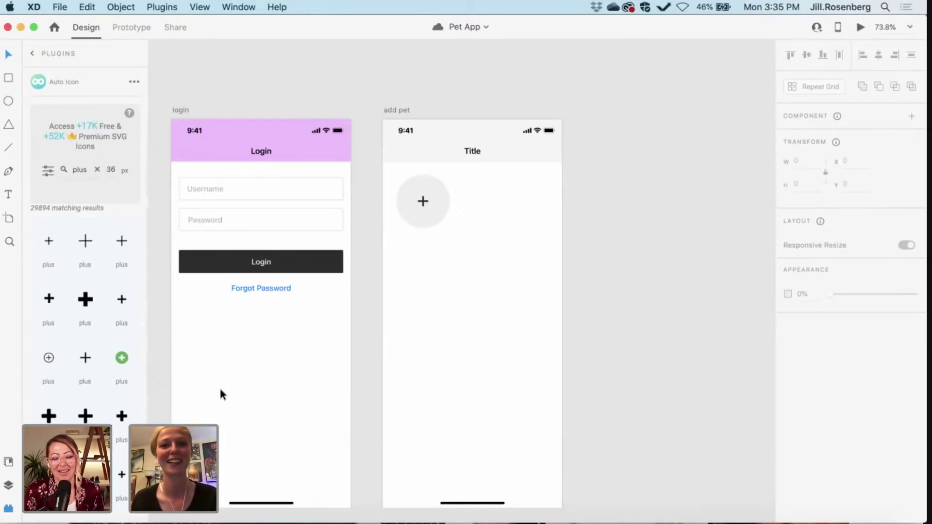
- Look through the libraries and the artboard layers, and bring up the full list of installed plugins
{"action": "left_click", "coordinate": [8, 462]}
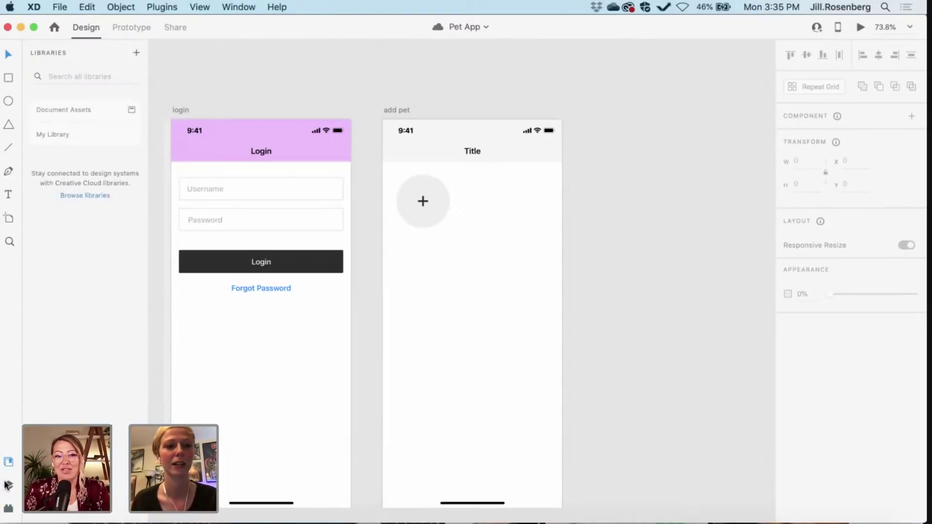
{"action": "left_click", "coordinate": [6, 484]}
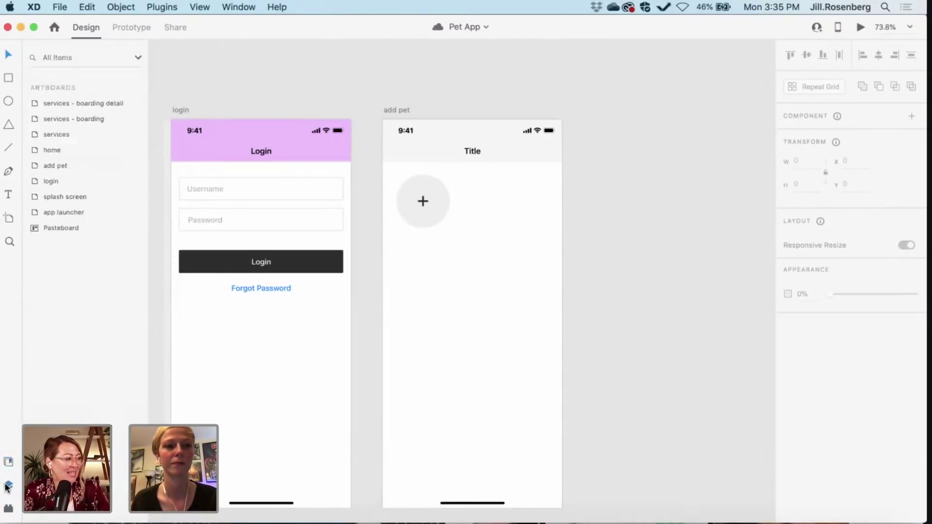
{"action": "left_click", "coordinate": [9, 463]}
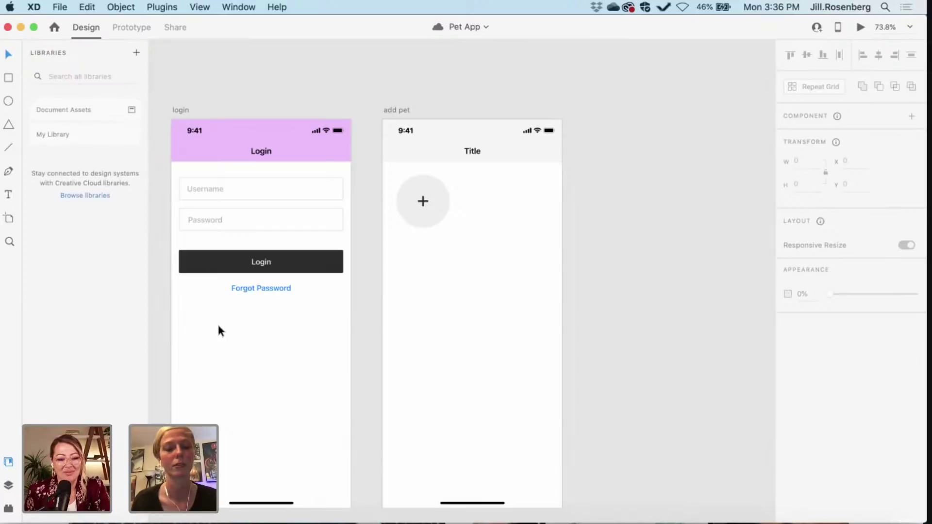
{"action": "left_click", "coordinate": [7, 508]}
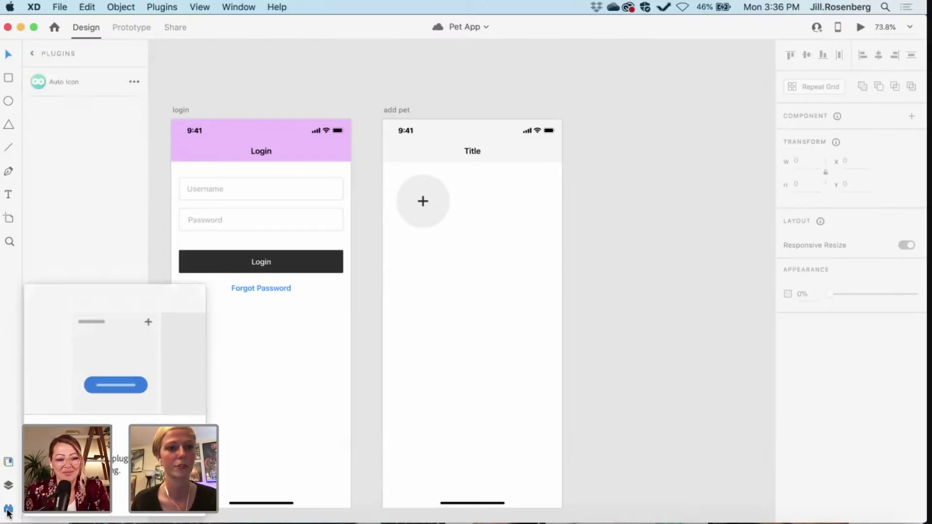
{"action": "left_click", "coordinate": [33, 53]}
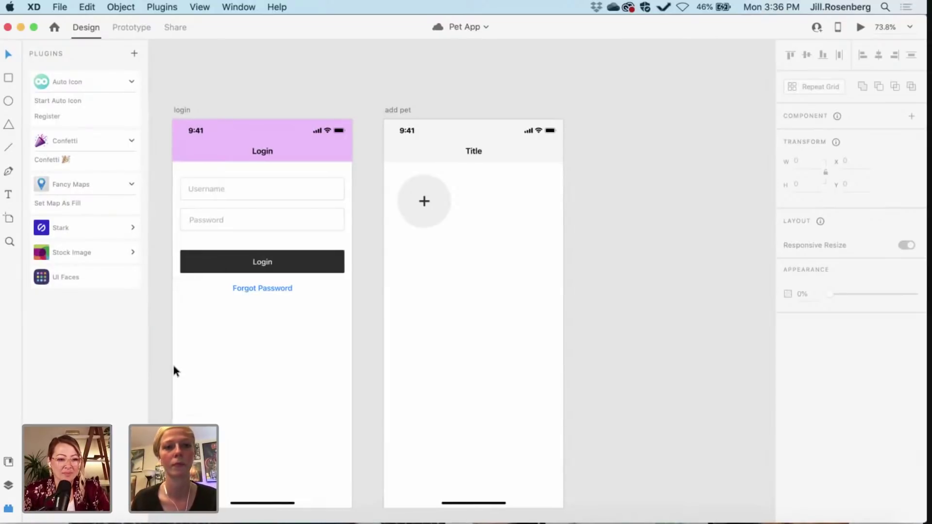
{"action": "scroll", "coordinate": [175, 370], "scroll_direction": "left", "scroll_amount": 2}
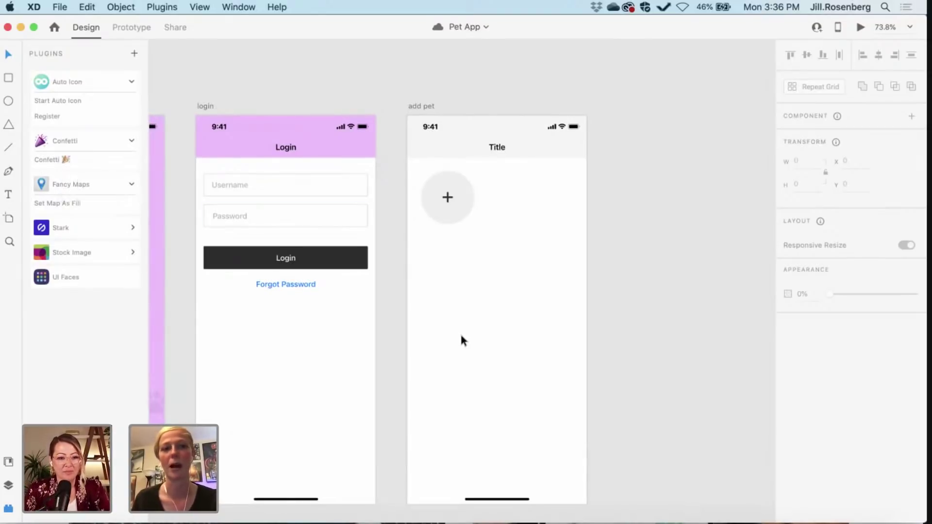
{"action": "scroll", "coordinate": [462, 339], "scroll_direction": "up", "scroll_amount": 2}
{"action": "scroll", "coordinate": [462, 340], "scroll_direction": "up", "scroll_amount": 1}
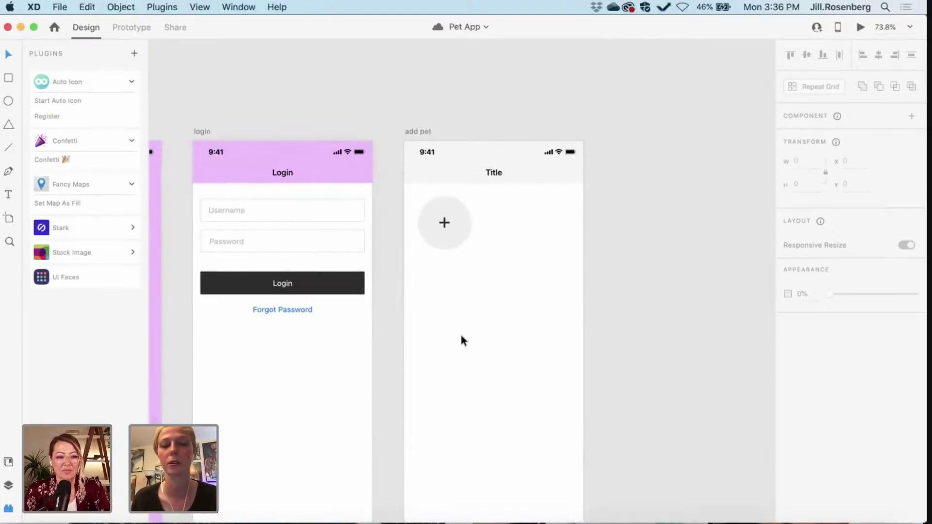
{"action": "scroll", "coordinate": [461, 340], "scroll_direction": "right", "scroll_amount": 1}
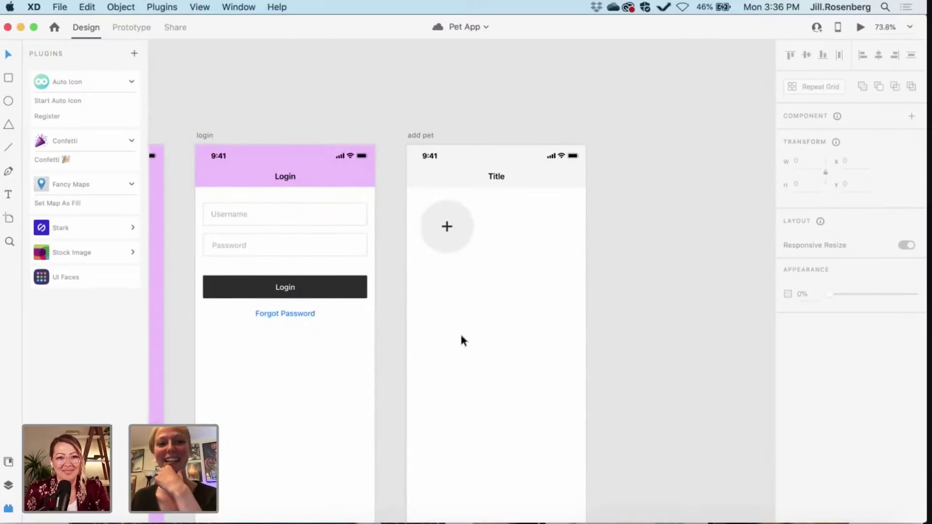
{"action": "scroll", "coordinate": [462, 340], "scroll_direction": "right", "scroll_amount": 3}
{"action": "scroll", "coordinate": [462, 340], "scroll_direction": "down", "scroll_amount": 1}
{"action": "scroll", "coordinate": [461, 337], "scroll_direction": "up", "scroll_amount": 1}
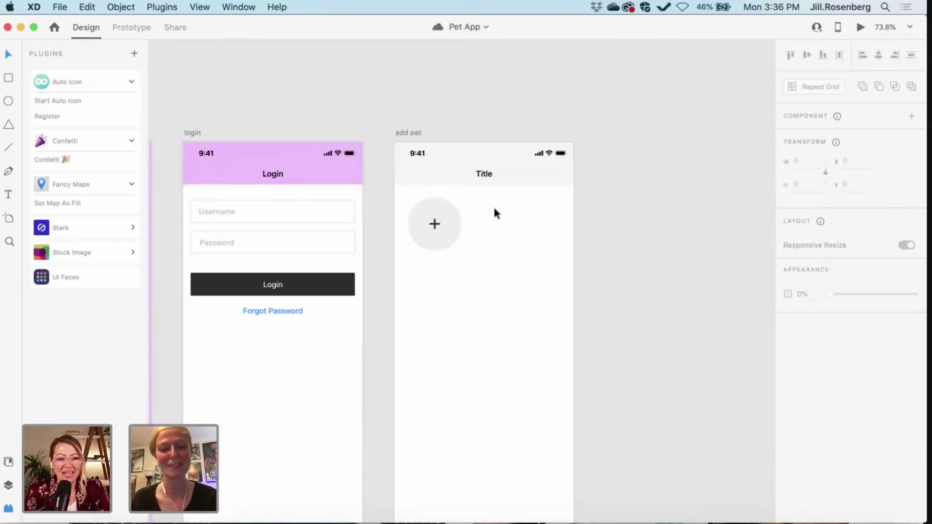
{"action": "key", "text": "t"}
{"action": "left_click", "coordinate": [485, 217]}
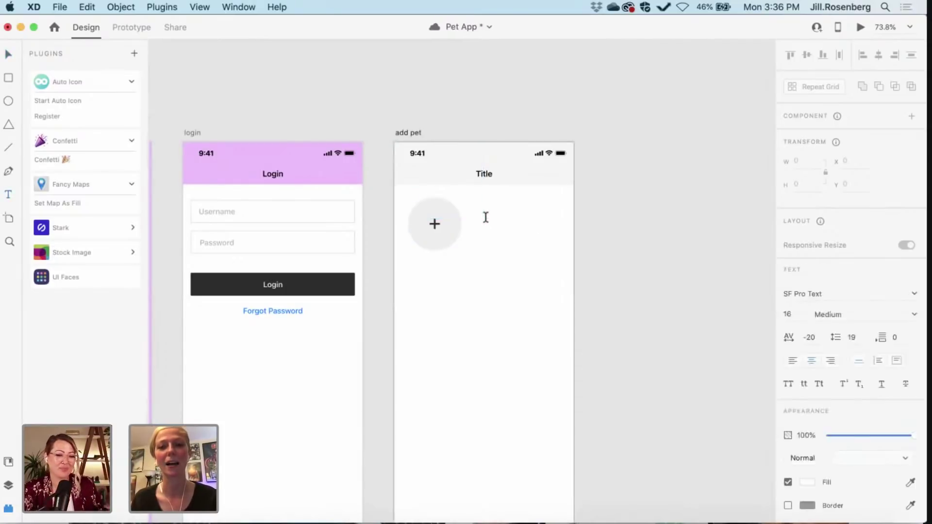
{"action": "left_click", "coordinate": [487, 220]}
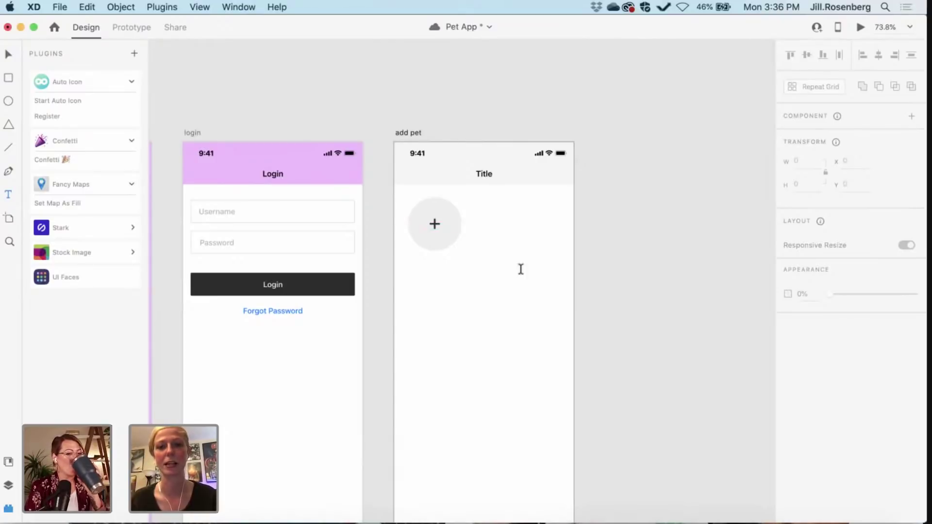
{"action": "left_click", "coordinate": [515, 255]}
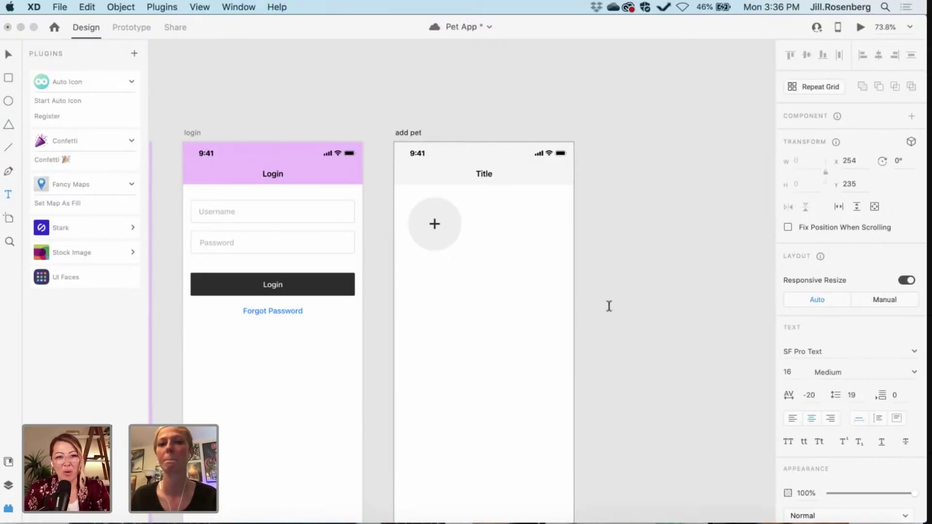
{"action": "left_click", "coordinate": [611, 301]}
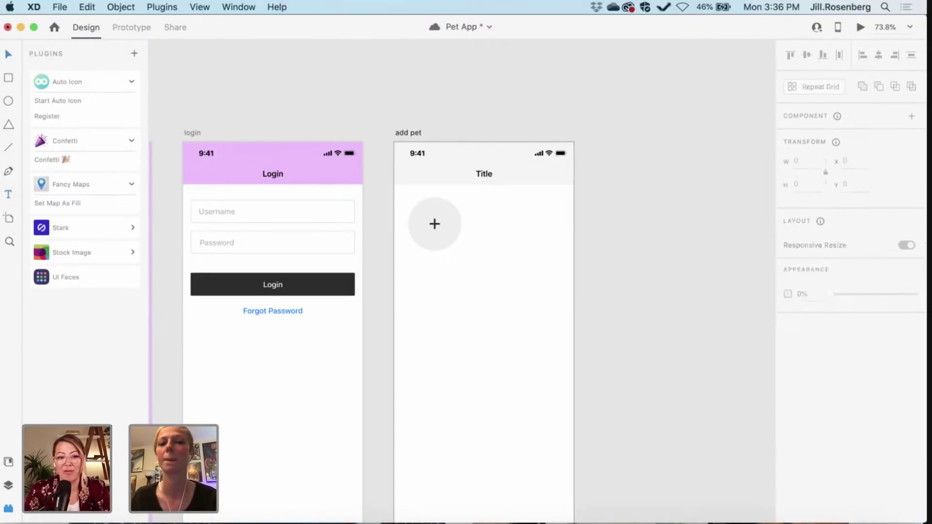
- Examine the Furbo reference screens for the pet profile's photo placeholder, form fields and photo source options
{"action": "scroll", "coordinate": [611, 301], "scroll_direction": "down", "scroll_amount": 5}
{"action": "scroll", "coordinate": [461, 282], "scroll_direction": "down", "scroll_amount": 15}
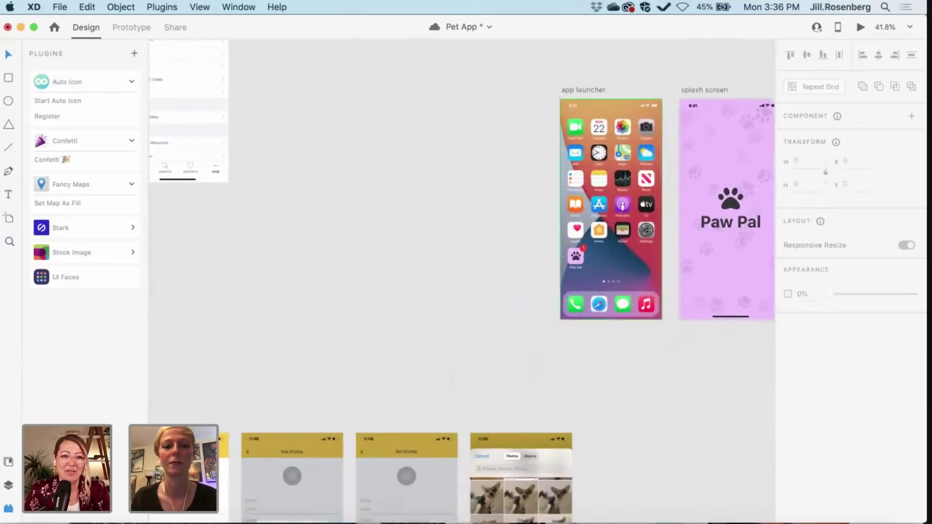
{"action": "scroll", "coordinate": [461, 272], "scroll_direction": "left", "scroll_amount": 10}
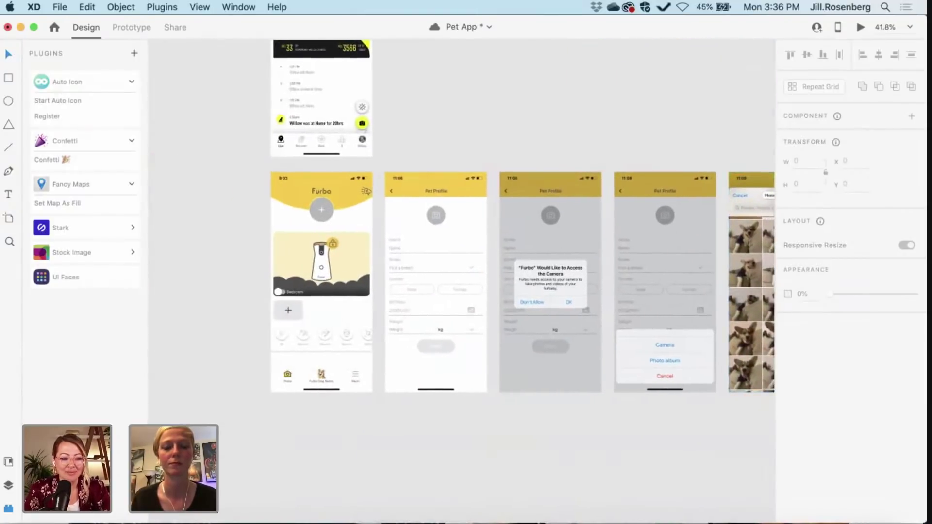
{"action": "scroll", "coordinate": [523, 220], "scroll_direction": "up", "scroll_amount": 2}
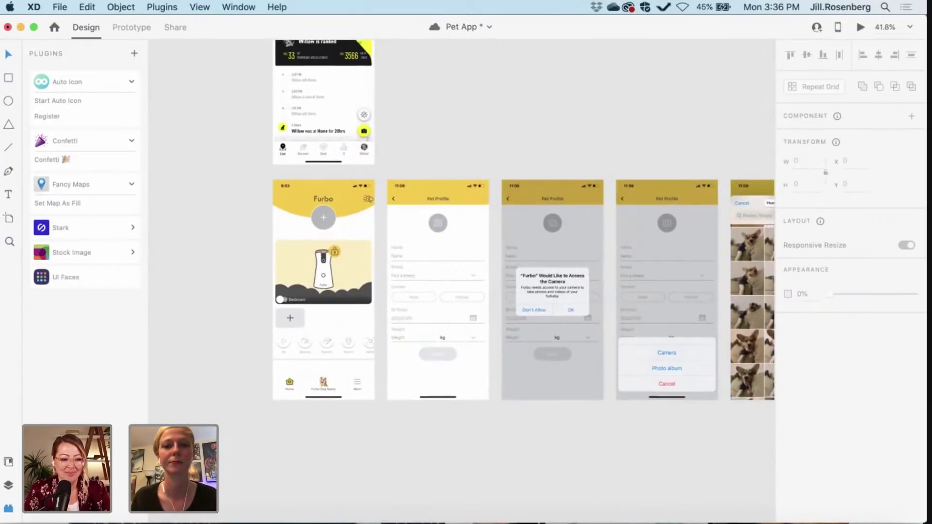
{"action": "scroll", "coordinate": [438, 438], "scroll_direction": "right", "scroll_amount": 8}
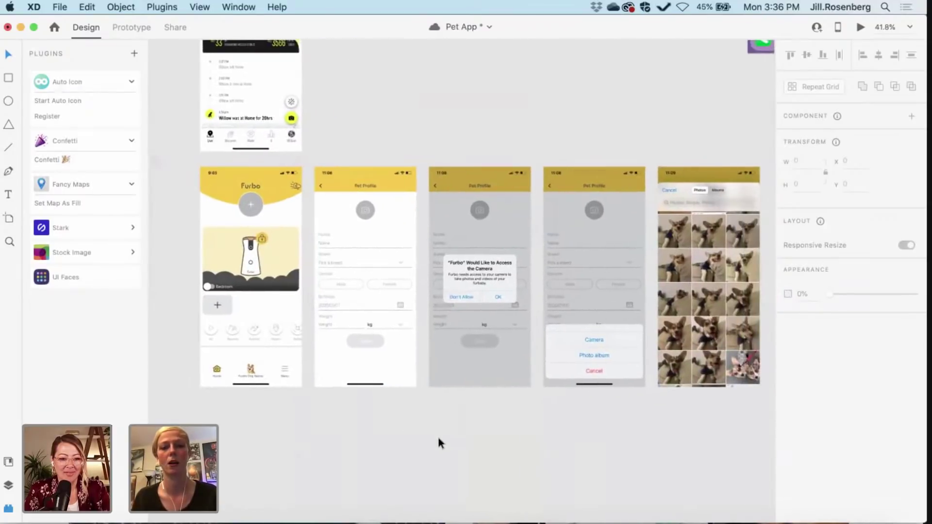
{"action": "scroll", "coordinate": [438, 438], "scroll_direction": "right", "scroll_amount": 3}
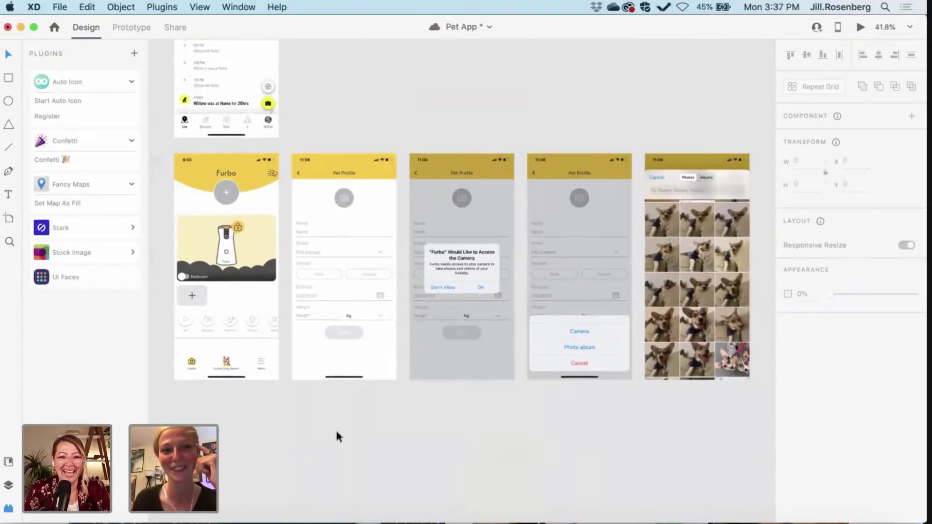
{"action": "scroll", "coordinate": [337, 435], "scroll_direction": "up", "scroll_amount": 5}
{"action": "scroll", "coordinate": [336, 459], "scroll_direction": "right", "scroll_amount": 2}
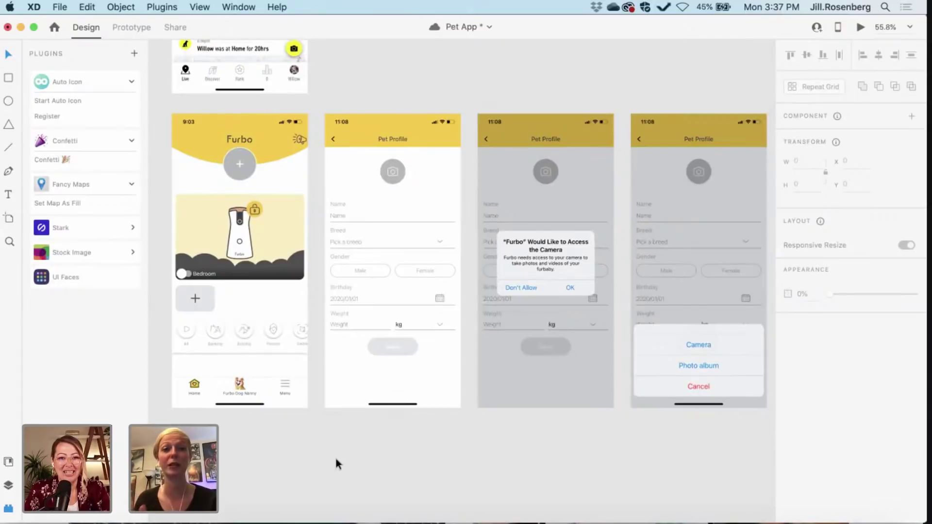
{"action": "scroll", "coordinate": [335, 459], "scroll_direction": "down", "scroll_amount": 1}
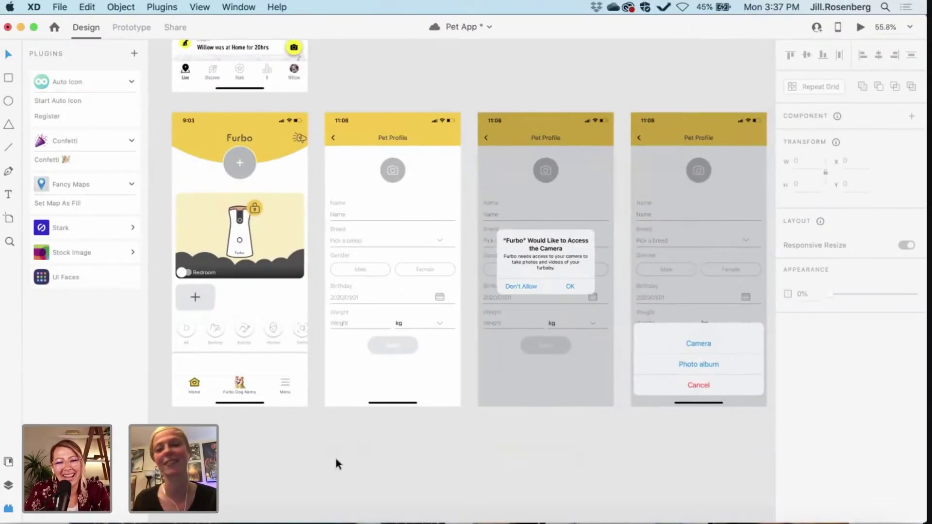
- Review the Furbo pet profile flow from the empty form through the camera permission prompt to the photo picker
{"action": "scroll", "coordinate": [335, 459], "scroll_direction": "up", "scroll_amount": 3}
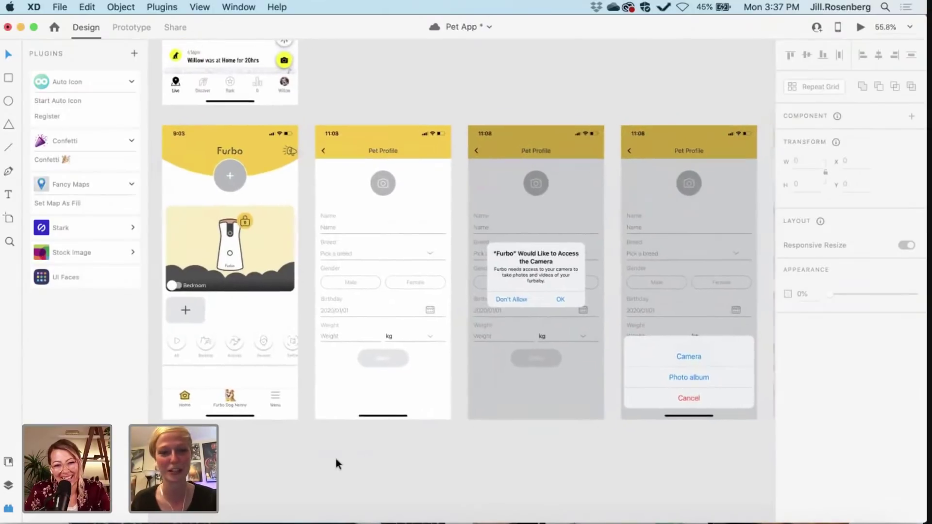
{"action": "scroll", "coordinate": [335, 459], "scroll_direction": "left", "scroll_amount": 1}
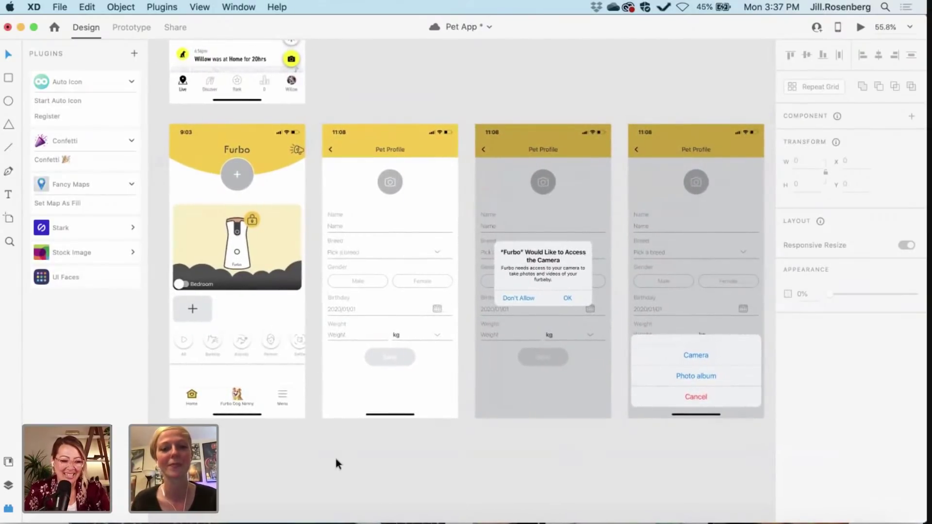
{"action": "scroll", "coordinate": [336, 459], "scroll_direction": "up", "scroll_amount": 3}
{"action": "scroll", "coordinate": [336, 459], "scroll_direction": "right", "scroll_amount": 2}
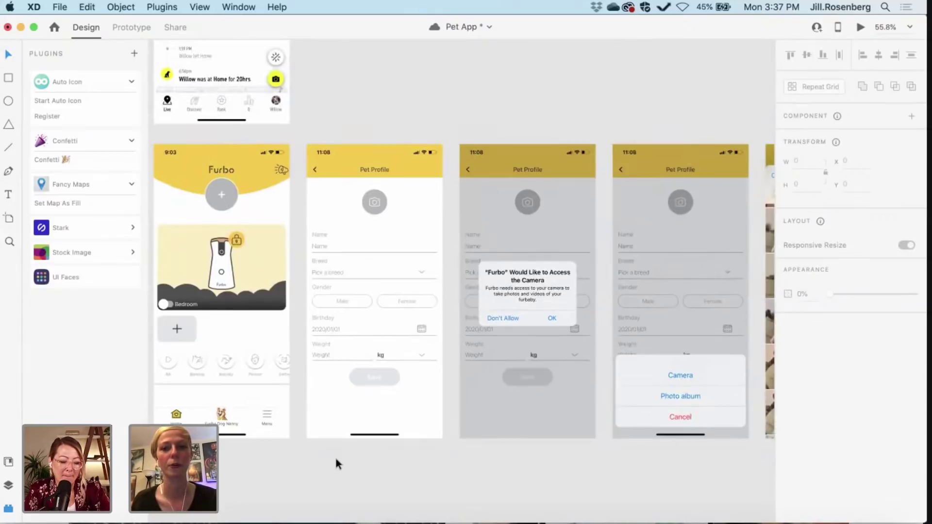
{"action": "scroll", "coordinate": [335, 459], "scroll_direction": "right", "scroll_amount": 2}
{"action": "scroll", "coordinate": [335, 459], "scroll_direction": "down", "scroll_amount": 2}
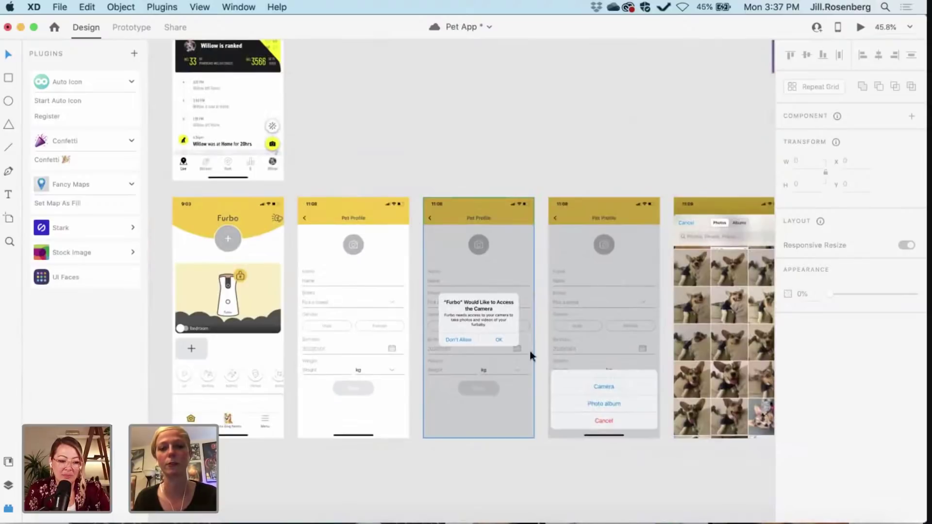
{"action": "scroll", "coordinate": [540, 148], "scroll_direction": "down", "scroll_amount": 5}
{"action": "scroll", "coordinate": [540, 147], "scroll_direction": "right", "scroll_amount": 8}
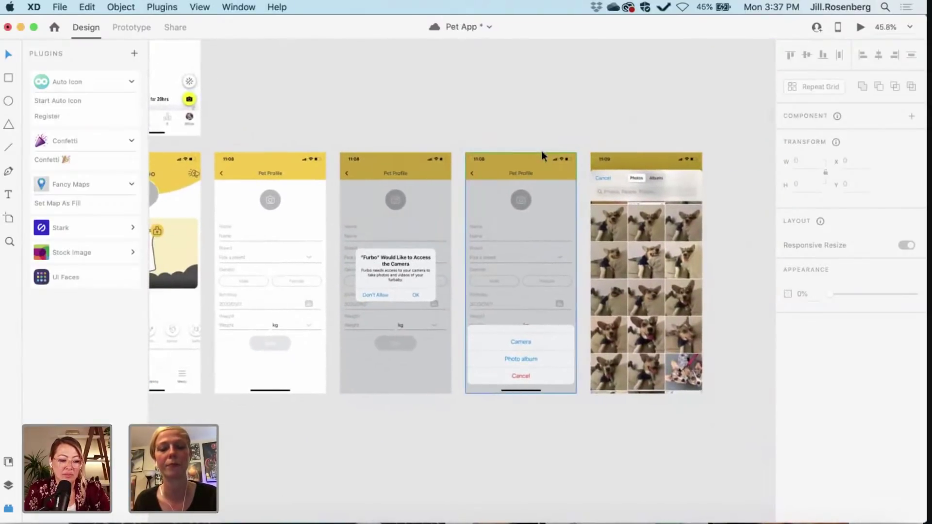
{"action": "scroll", "coordinate": [540, 150], "scroll_direction": "up", "scroll_amount": 1}
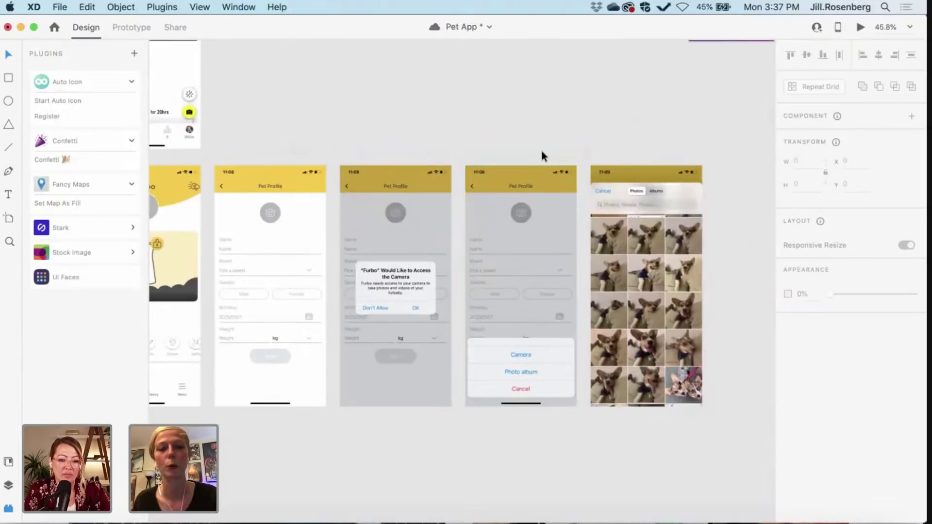
{"action": "scroll", "coordinate": [541, 152], "scroll_direction": "right", "scroll_amount": 20}
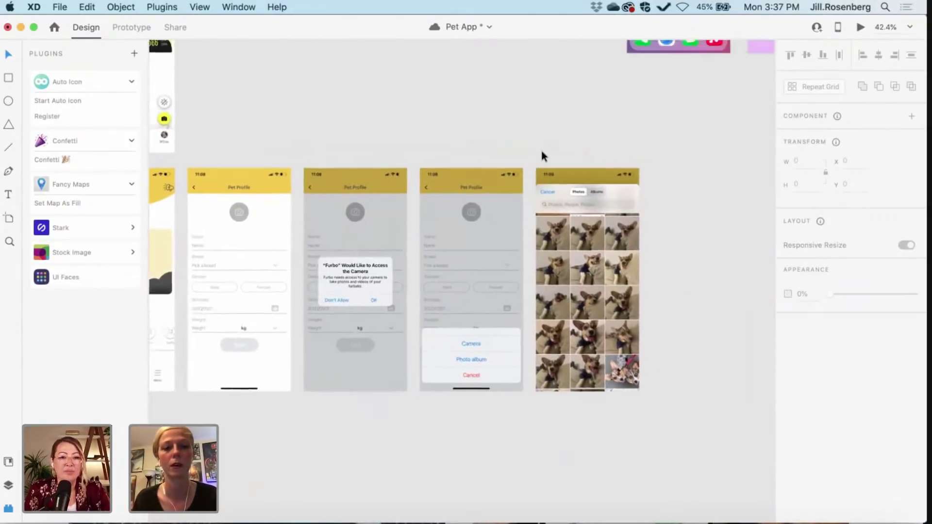
- Group the login screen's Username box with its placeholder text and copy the group
{"action": "scroll", "coordinate": [541, 152], "scroll_direction": "up", "scroll_amount": 5}
{"action": "scroll", "coordinate": [541, 153], "scroll_direction": "up", "scroll_amount": 15}
{"action": "scroll", "coordinate": [541, 153], "scroll_direction": "right", "scroll_amount": 20}
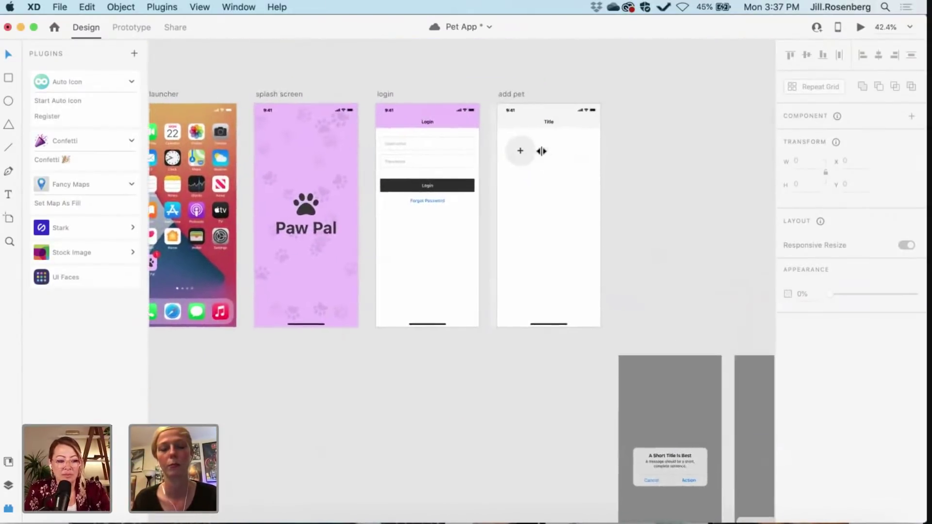
{"action": "scroll", "coordinate": [534, 149], "scroll_direction": "right", "scroll_amount": 4}
{"action": "scroll", "coordinate": [409, 188], "scroll_direction": "up", "scroll_amount": 5}
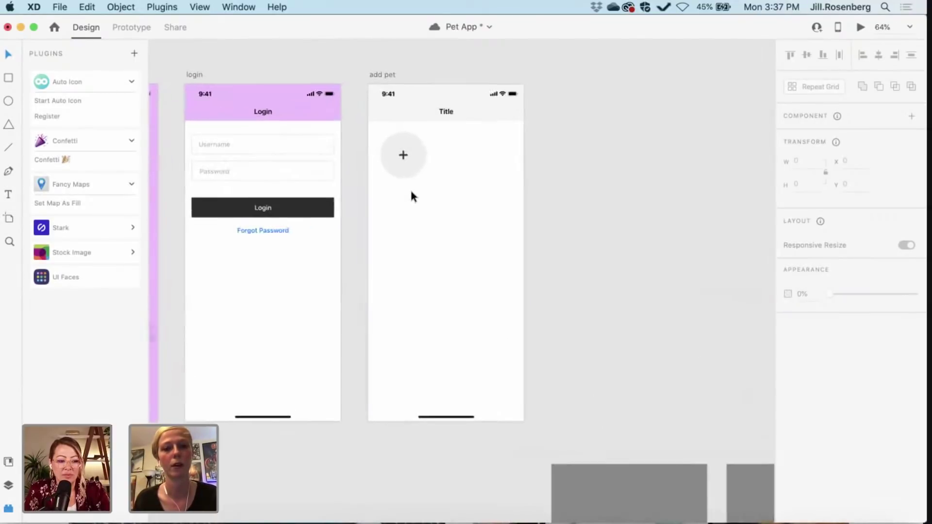
{"action": "scroll", "coordinate": [411, 192], "scroll_direction": "up", "scroll_amount": 6}
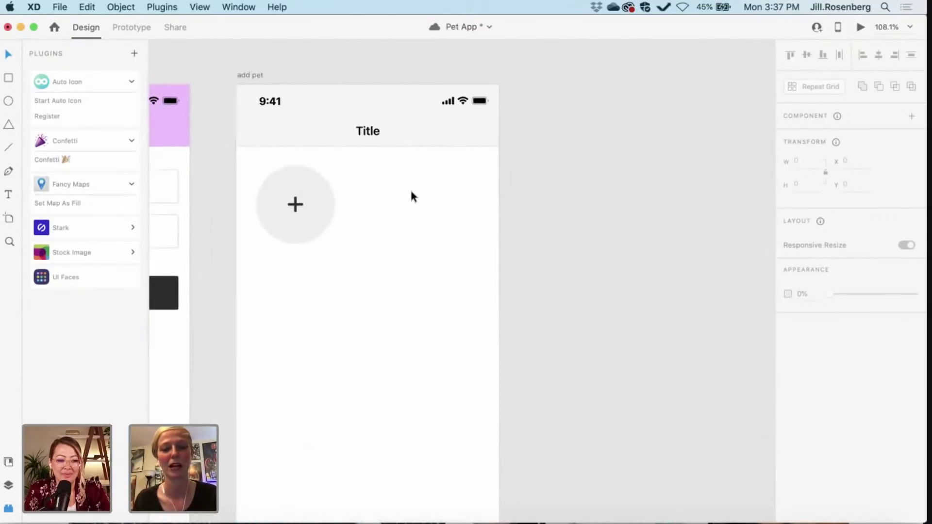
{"action": "scroll", "coordinate": [350, 291], "scroll_direction": "down", "scroll_amount": 5}
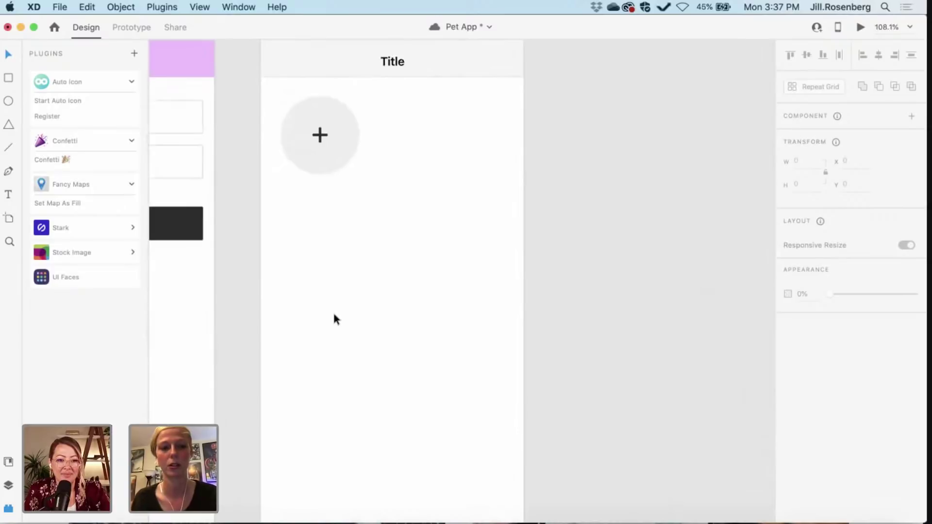
{"action": "scroll", "coordinate": [333, 318], "scroll_direction": "left", "scroll_amount": 15}
{"action": "scroll", "coordinate": [333, 315], "scroll_direction": "up", "scroll_amount": 4}
{"action": "left_click", "coordinate": [264, 235]}
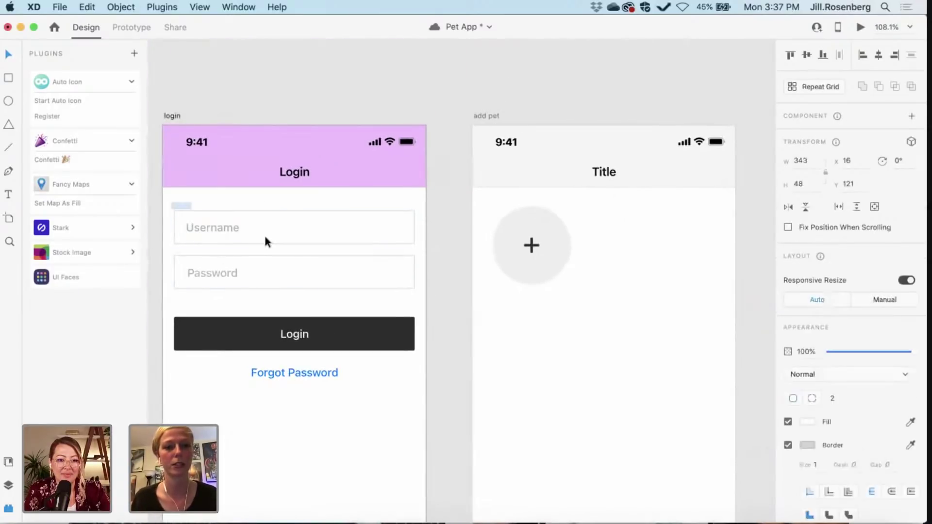
{"action": "key", "text": "super+g"}
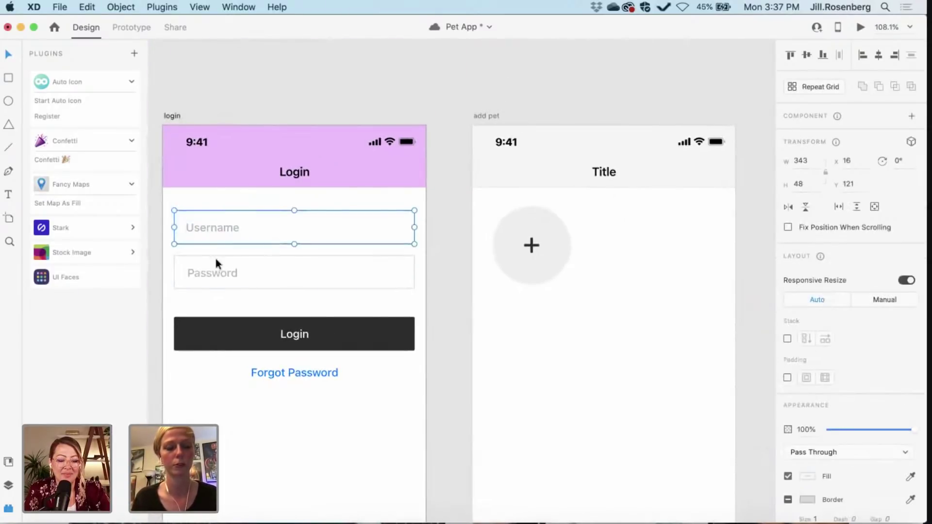
{"action": "key", "text": "super+c"}
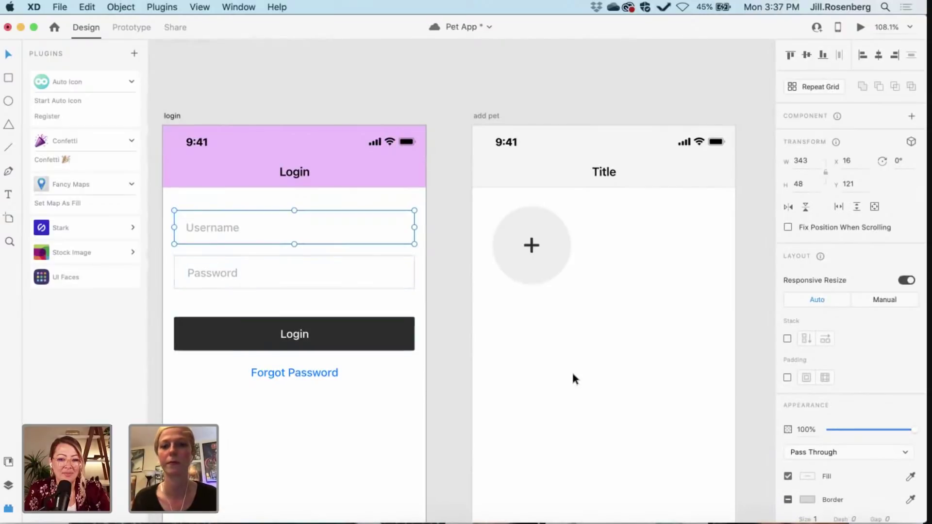
- Paste the copied Username field onto the add pet artboard and place it below the round photo placeholder at Y 246
{"action": "left_click", "coordinate": [549, 366]}
{"action": "scroll", "coordinate": [551, 365], "scroll_direction": "right", "scroll_amount": 3}
{"action": "scroll", "coordinate": [551, 364], "scroll_direction": "down", "scroll_amount": 2}
{"action": "scroll", "coordinate": [550, 365], "scroll_direction": "right", "scroll_amount": 2}
{"action": "scroll", "coordinate": [550, 365], "scroll_direction": "down", "scroll_amount": 1}
{"action": "key", "text": "super+v"}
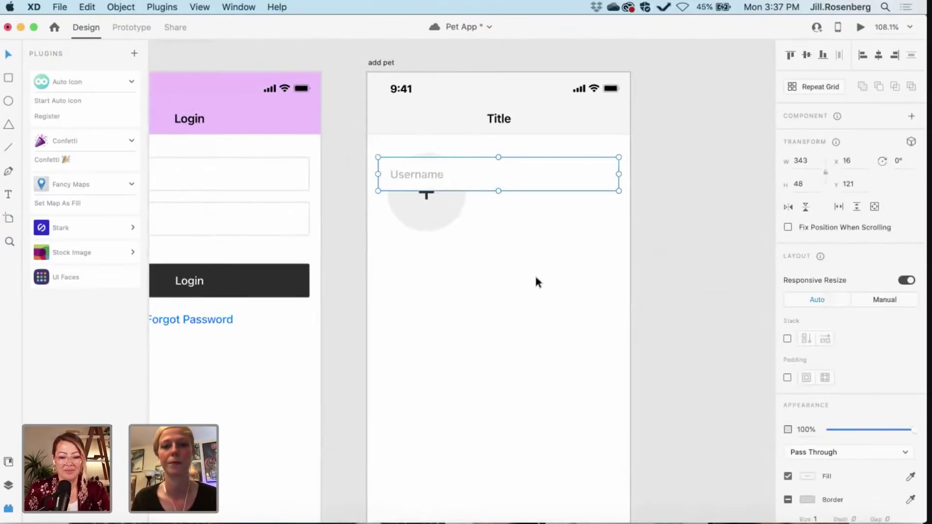
{"action": "left_click_drag", "start_coordinate": [429, 171], "coordinate": [425, 265]}
- Replace the pasted field's placeholder text with Pet Name and left-align it
{"action": "double_click", "coordinate": [420, 258]}
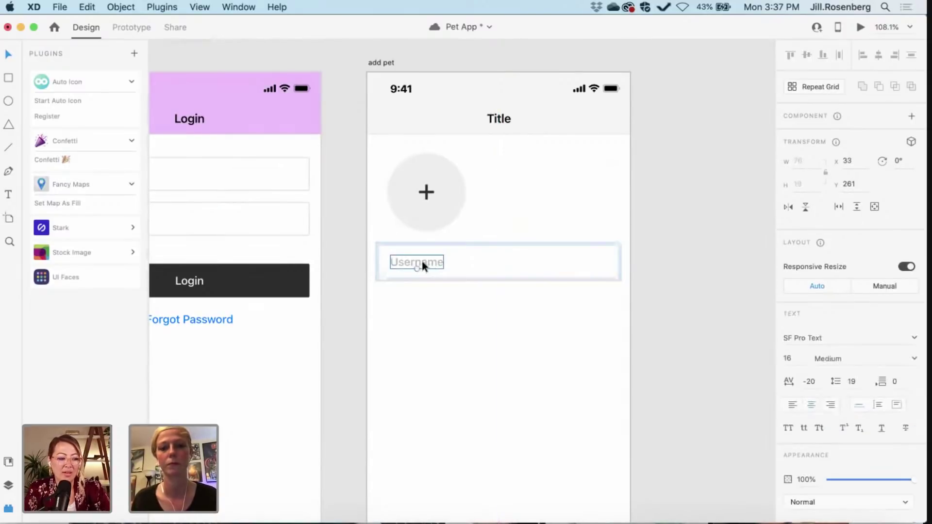
{"action": "double_click", "coordinate": [422, 262]}
{"action": "type", "text": "Pet Name"}
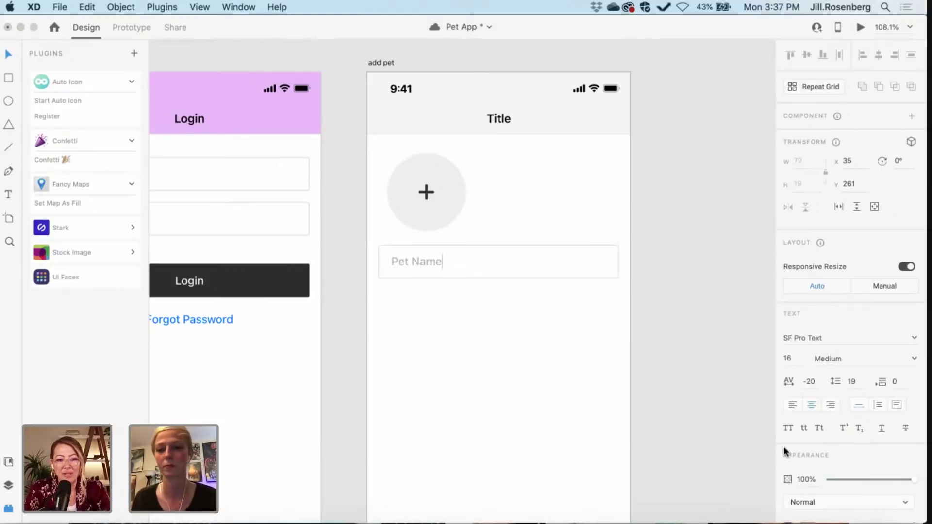
{"action": "left_click", "coordinate": [793, 405]}
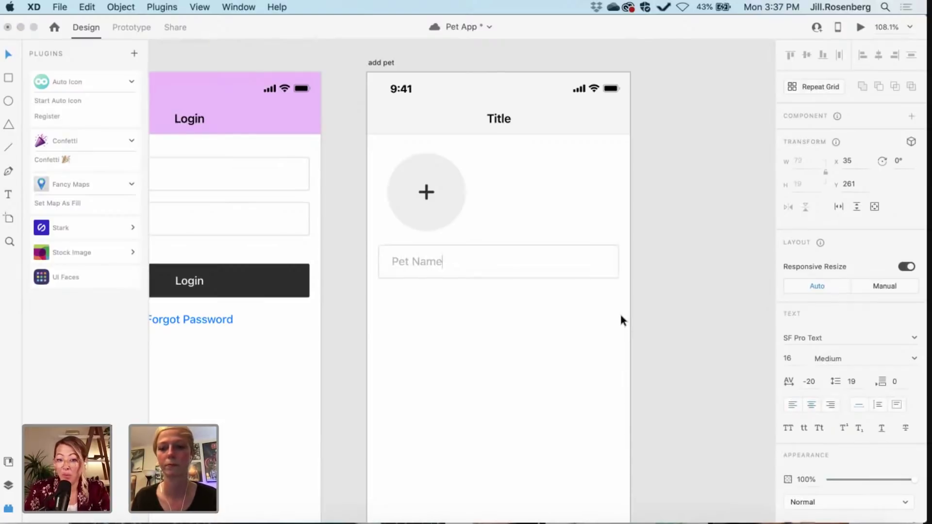
{"action": "key", "text": "alt+shift+Left"}
{"action": "key", "text": "alt+shift+Left"}
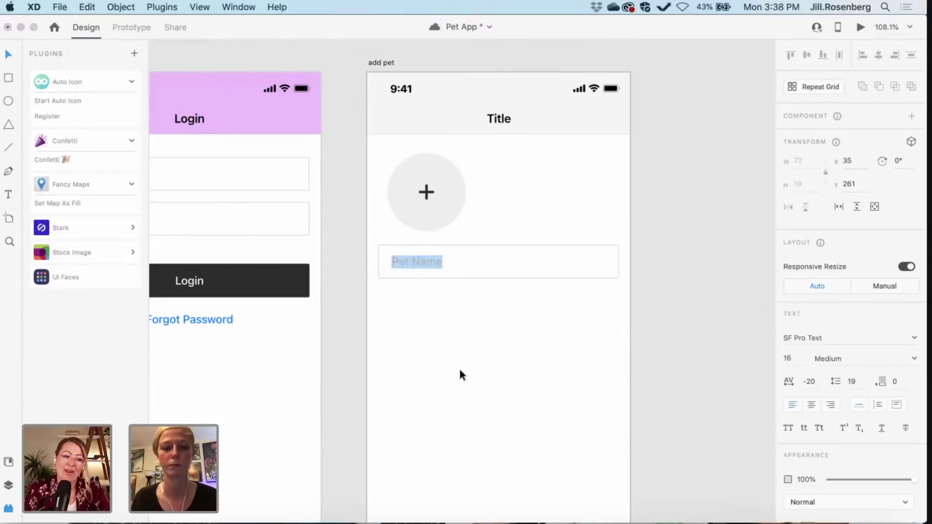
{"action": "key", "text": "Escape"}
{"action": "key", "text": "Escape"}
- Duplicate the Pet Name field and place the copy directly below the original at Y 309
{"action": "key", "text": "super+c"}
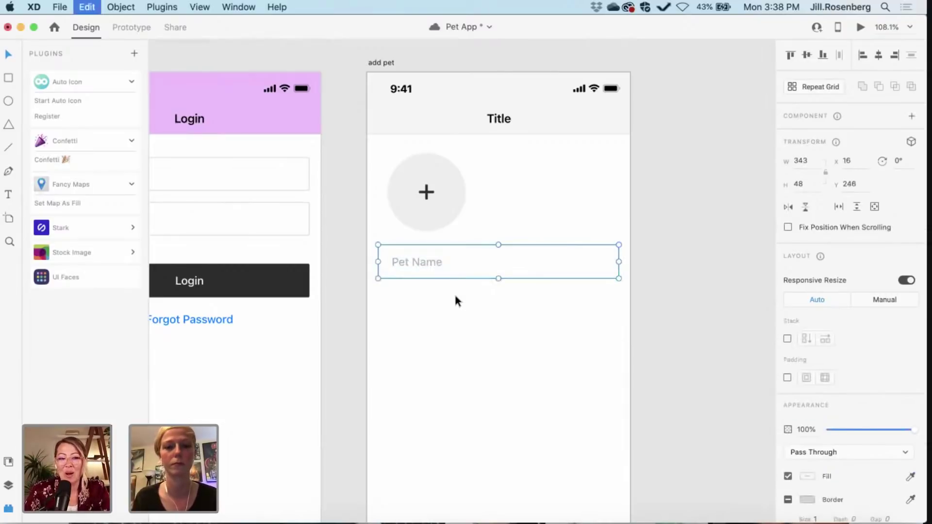
{"action": "key", "text": "super+v"}
{"action": "left_click_drag", "start_coordinate": [420, 259], "coordinate": [419, 304]}
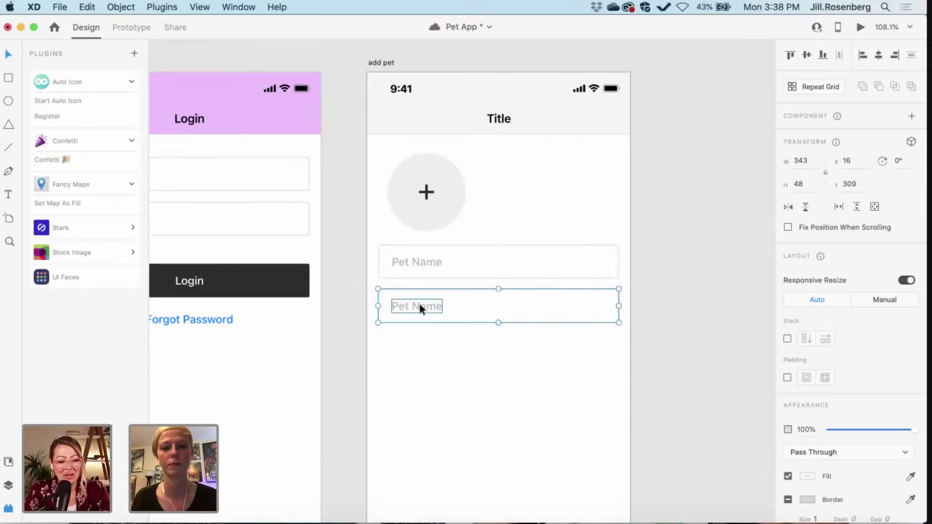
- Copy the Dog Profile(s) list, from its heading down to Breed, from the project notes
{"action": "key", "text": "super+minus"}
{"action": "key", "text": "super+minus"}
{"action": "key", "text": "super+minus"}
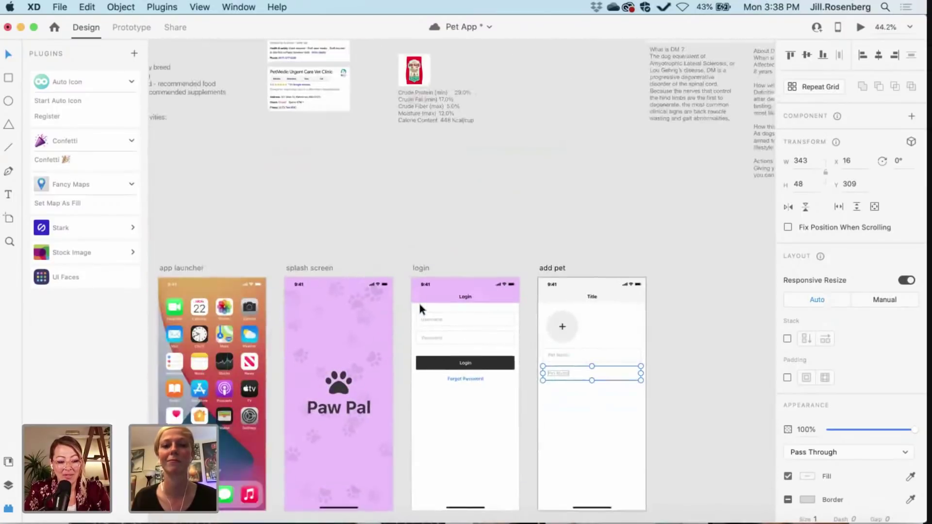
{"action": "scroll", "coordinate": [419, 305], "scroll_direction": "up", "scroll_amount": 10}
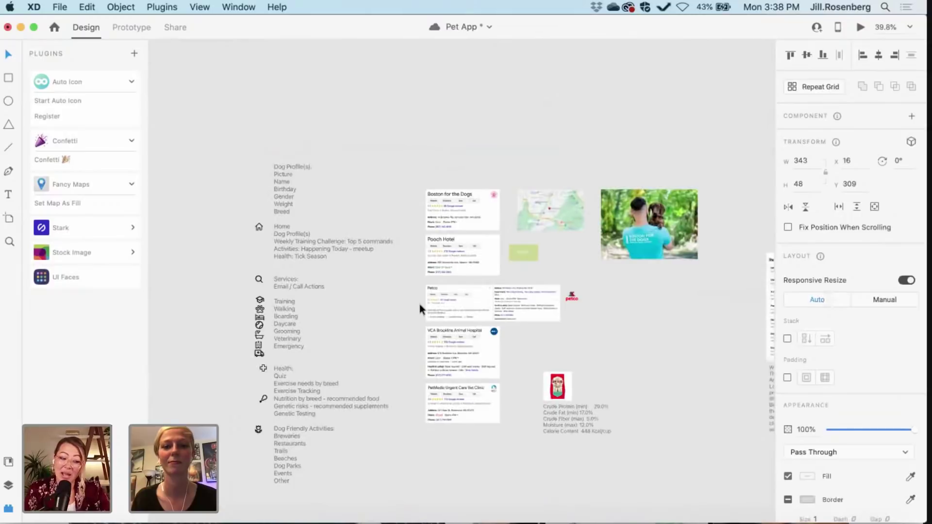
{"action": "scroll", "coordinate": [419, 304], "scroll_direction": "up", "scroll_amount": 10}
{"action": "key", "text": "t"}
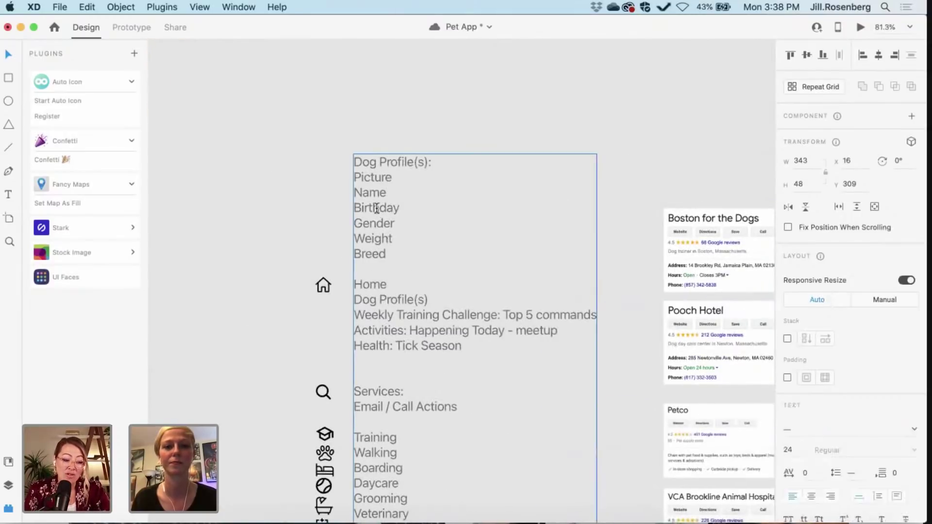
{"action": "double_click", "coordinate": [375, 207]}
{"action": "left_click_drag", "start_coordinate": [354, 161], "coordinate": [402, 253]}
{"action": "key", "text": "Escape"}
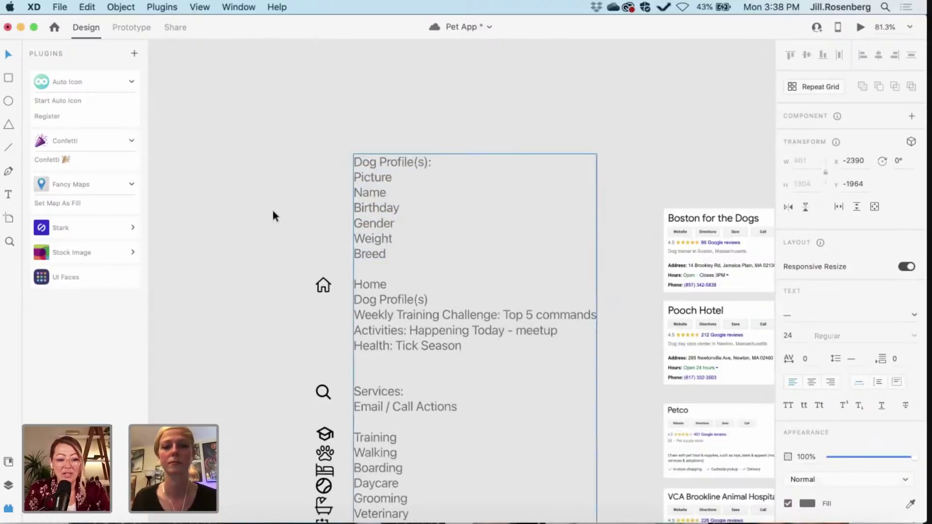
{"action": "key", "text": "Escape"}
- Paste the Dog Profile(s) list onto the empty canvas beside the add pet artboard
{"action": "scroll", "coordinate": [272, 208], "scroll_direction": "down", "scroll_amount": 5}
{"action": "scroll", "coordinate": [272, 208], "scroll_direction": "right", "scroll_amount": 8}
{"action": "scroll", "coordinate": [272, 207], "scroll_direction": "down", "scroll_amount": 4}
{"action": "scroll", "coordinate": [271, 208], "scroll_direction": "down", "scroll_amount": 10}
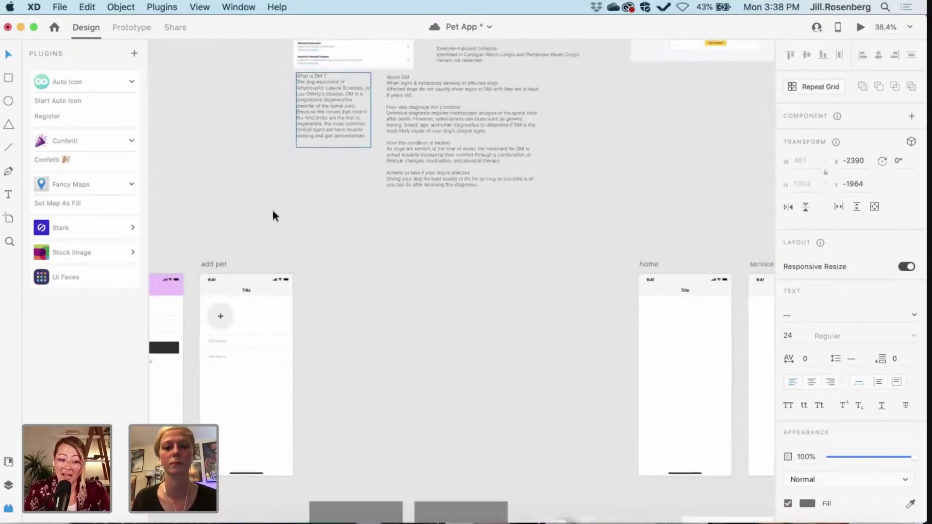
{"action": "scroll", "coordinate": [271, 208], "scroll_direction": "up", "scroll_amount": 4}
{"action": "scroll", "coordinate": [468, 241], "scroll_direction": "up", "scroll_amount": 3}
{"action": "scroll", "coordinate": [469, 241], "scroll_direction": "left", "scroll_amount": 2}
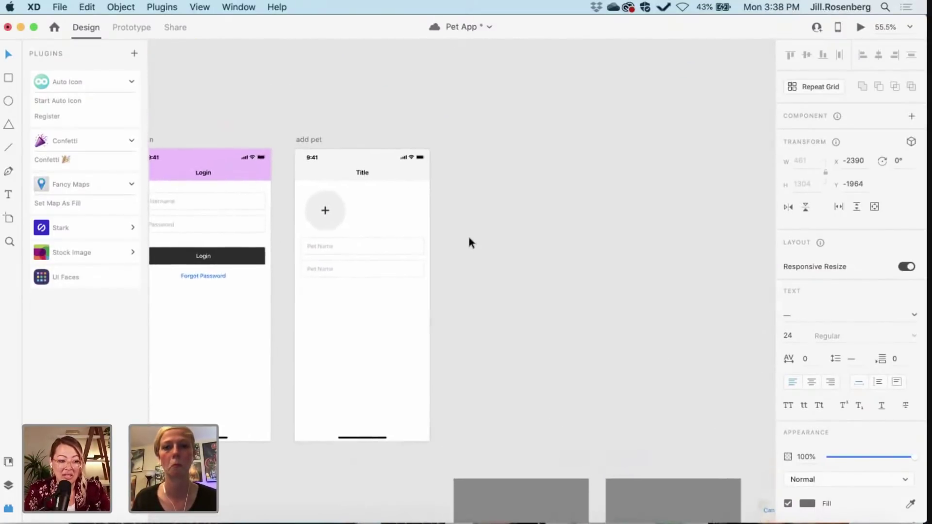
{"action": "type", "text": "Dog Profile Picture Name Birthday Gender Weight Breed"}
{"action": "left_click_drag", "start_coordinate": [418, 253], "coordinate": [470, 213]}
{"action": "scroll", "coordinate": [471, 214], "scroll_direction": "up", "scroll_amount": 5}
{"action": "scroll", "coordinate": [315, 406], "scroll_direction": "down", "scroll_amount": 2}
{"action": "scroll", "coordinate": [315, 406], "scroll_direction": "left", "scroll_amount": 3}
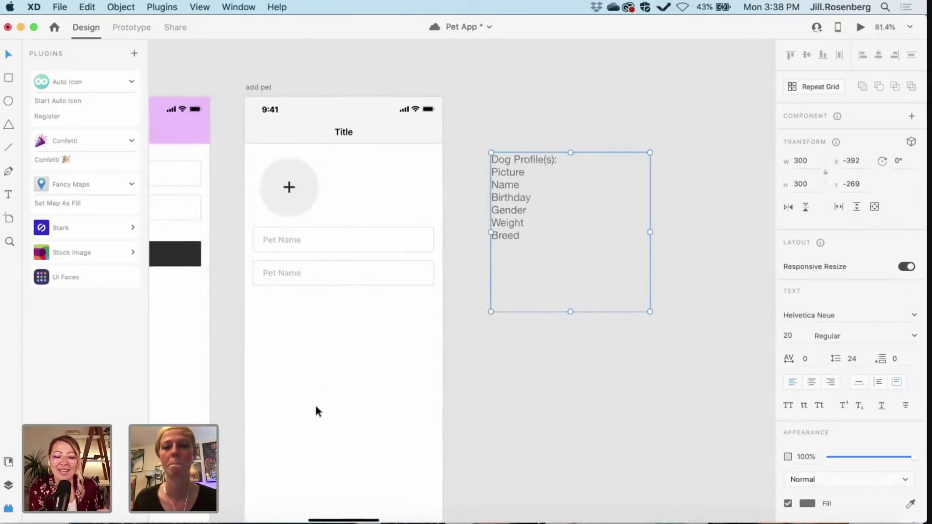
- Change the second field's placeholder text on the add pet artboard to Birthday
{"action": "left_click", "coordinate": [301, 280]}
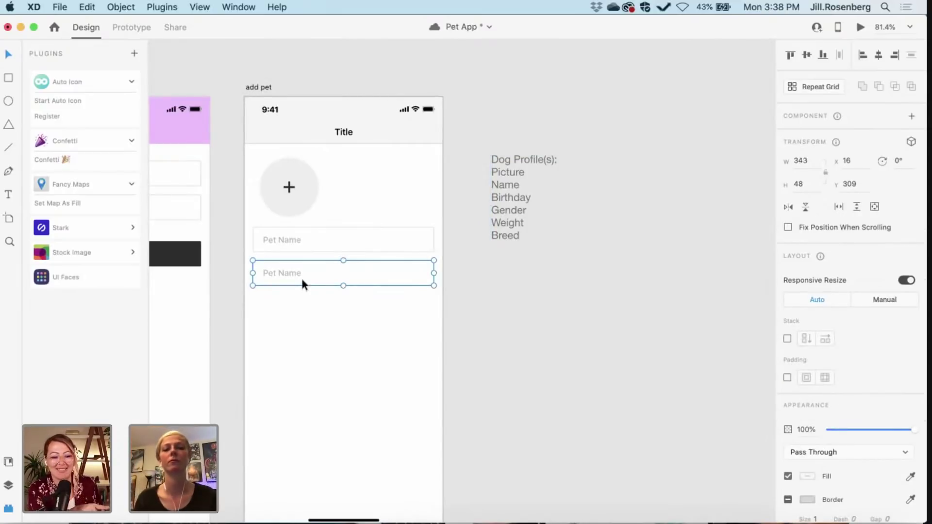
{"action": "double_click", "coordinate": [287, 275]}
{"action": "double_click", "coordinate": [288, 274]}
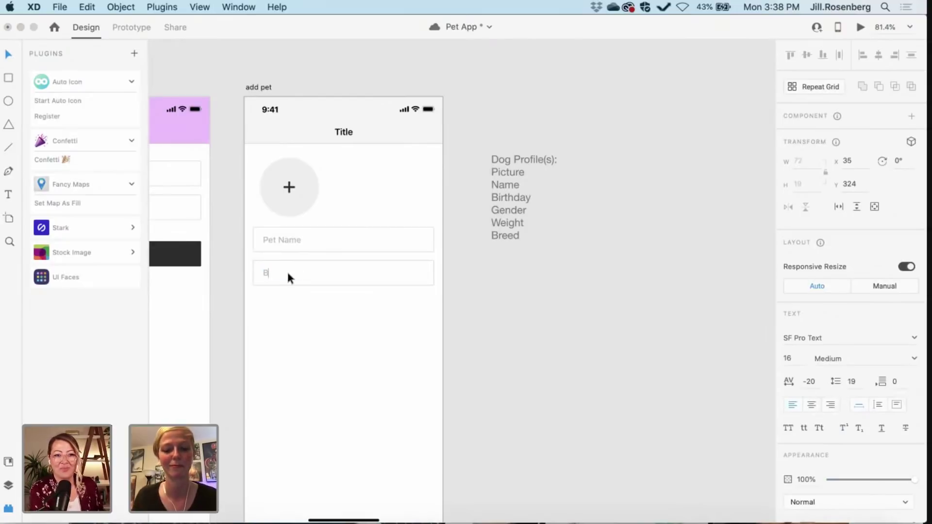
{"action": "type", "text": "Birthday"}
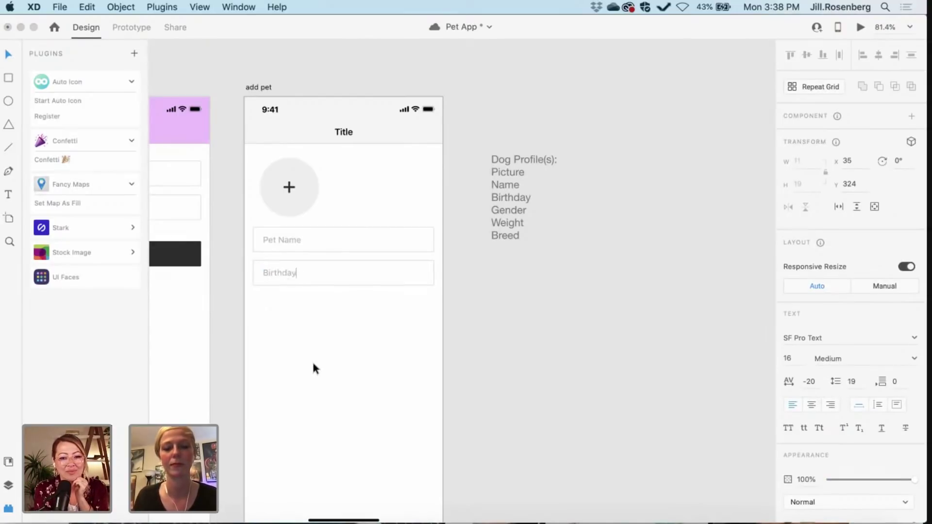
{"action": "key", "text": "Escape"}
{"action": "key", "text": "super+d"}
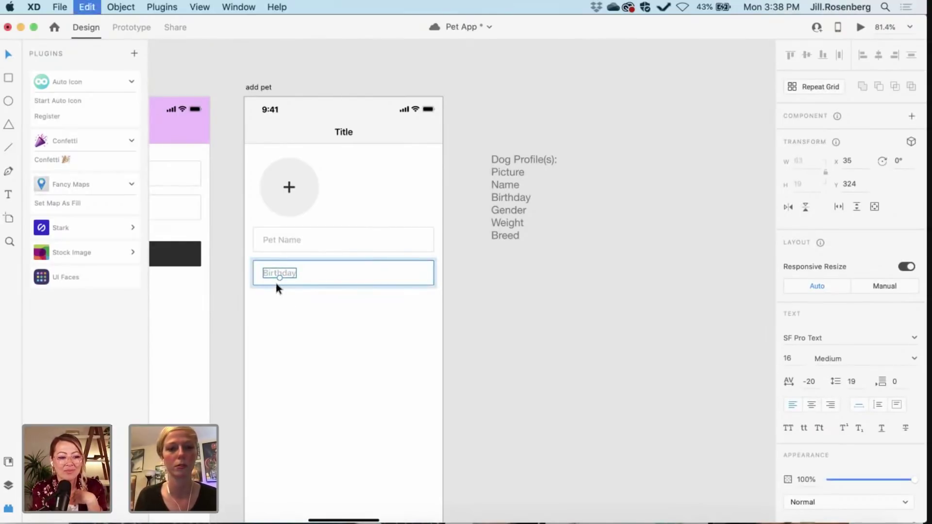
{"action": "left_click_drag", "start_coordinate": [275, 272], "coordinate": [268, 315]}
{"action": "key", "text": "Delete"}
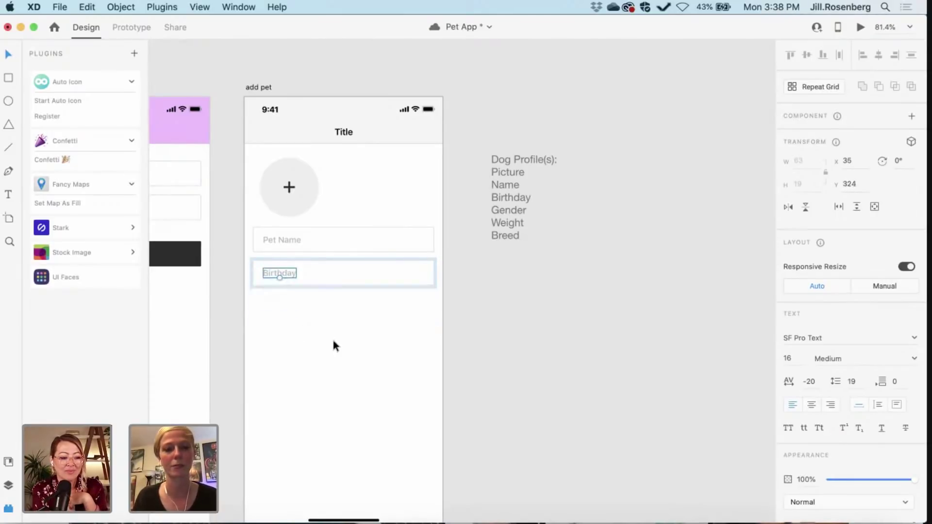
{"action": "left_click", "coordinate": [332, 337]}
- Duplicate the whole Birthday field and place the copy below it at Y 372, matching the spacing between the fields above
{"action": "left_click", "coordinate": [277, 275]}
{"action": "key", "text": "super+d"}
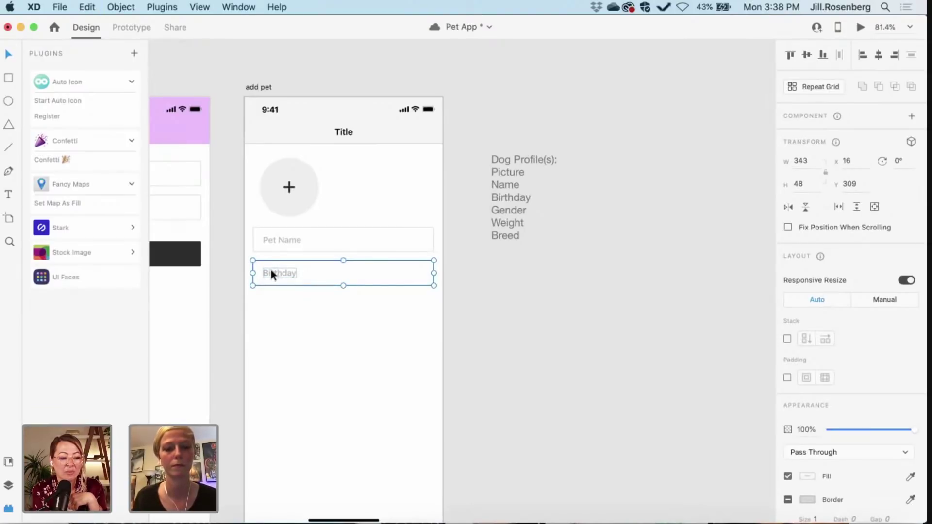
{"action": "left_click_drag", "start_coordinate": [271, 270], "coordinate": [268, 303]}
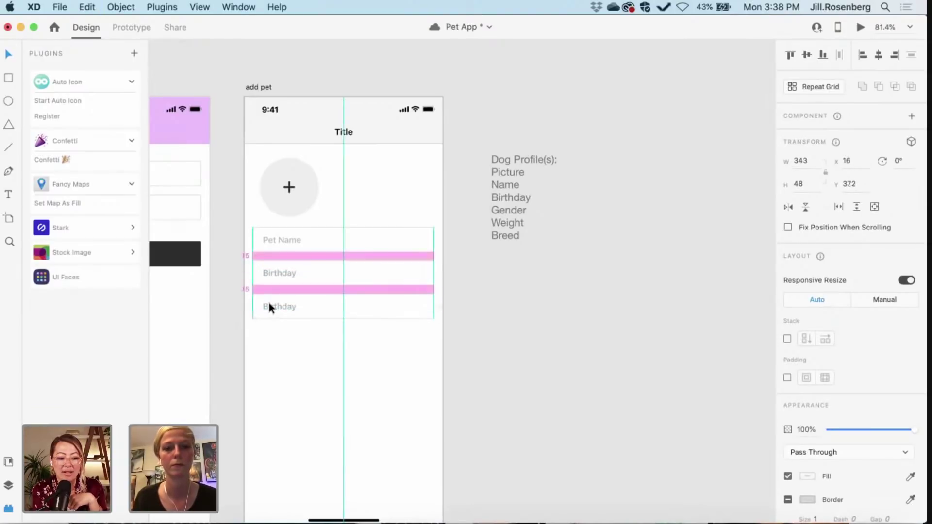
- Nudge the two Birthday fields down so the gaps between the three form fields are 16
{"action": "left_click", "coordinate": [271, 266]}
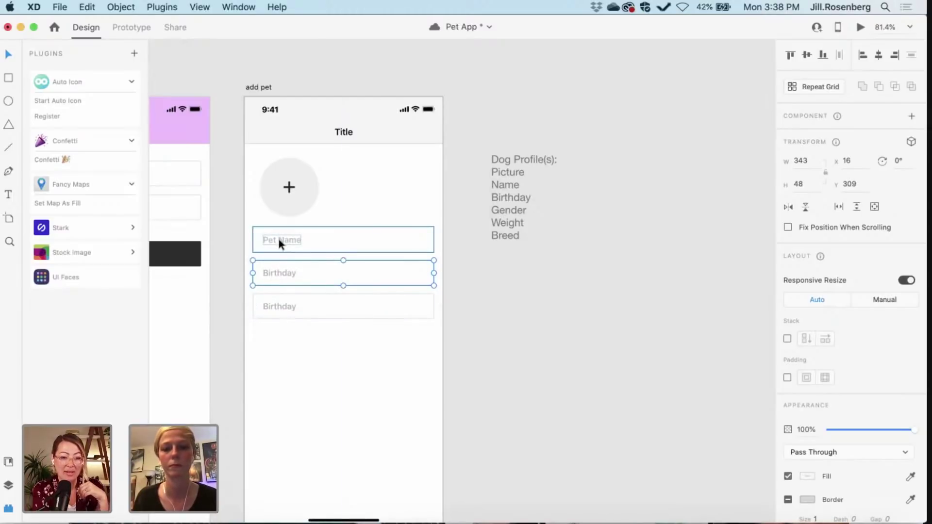
{"action": "left_click", "coordinate": [294, 313]}
{"action": "key", "text": "Down"}
{"action": "key", "text": "Down"}
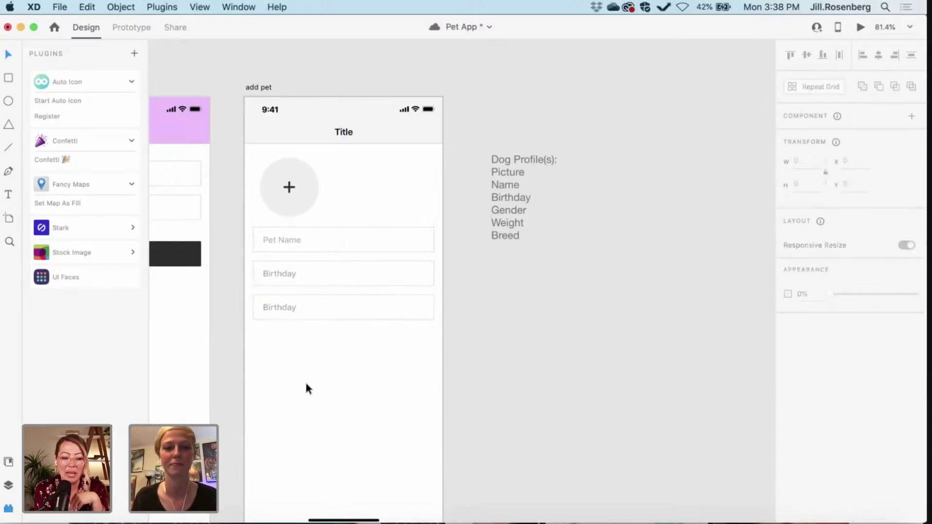
- Change the third field's placeholder text on the add pet artboard to Gender
{"action": "double_click", "coordinate": [281, 306]}
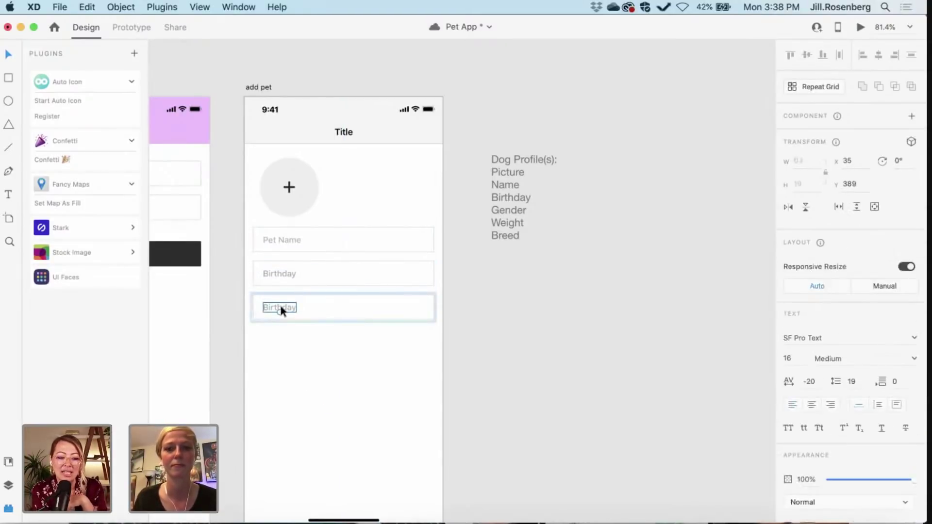
{"action": "double_click", "coordinate": [280, 306]}
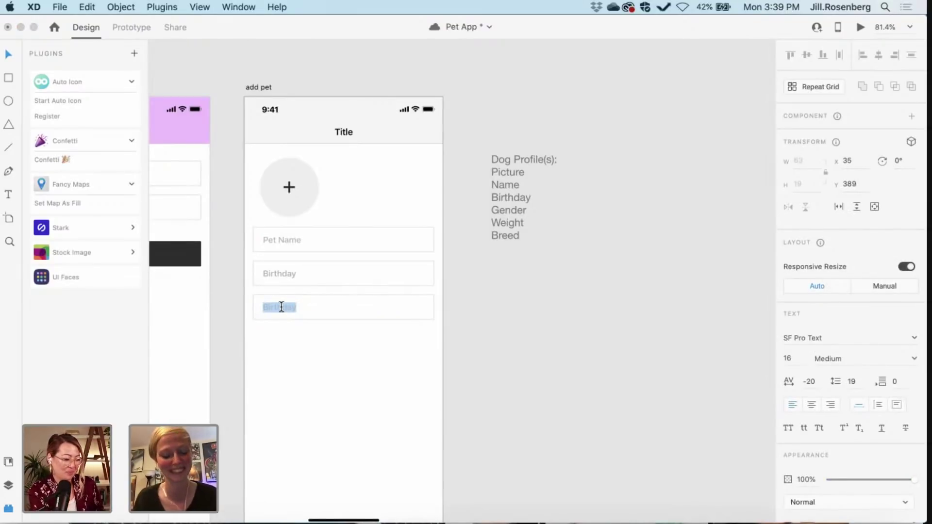
{"action": "left_click", "coordinate": [266, 307]}
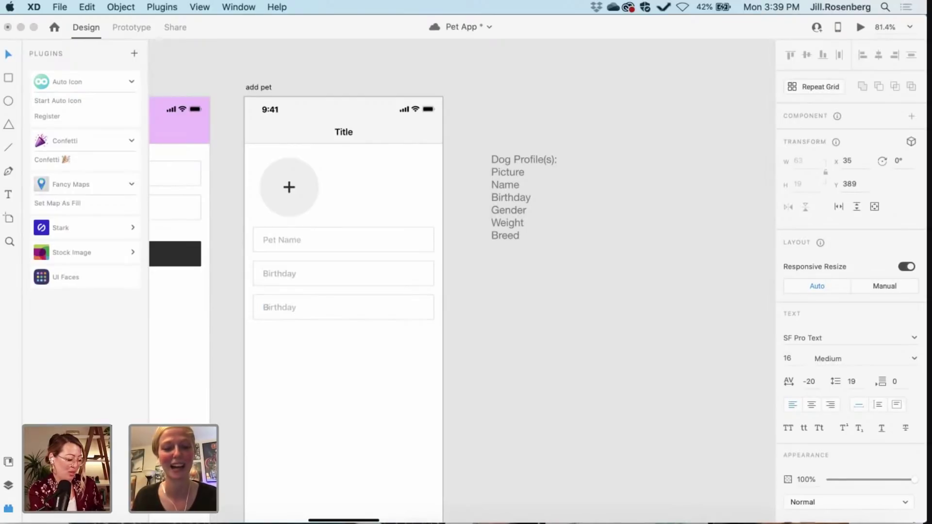
{"action": "double_click", "coordinate": [274, 306]}
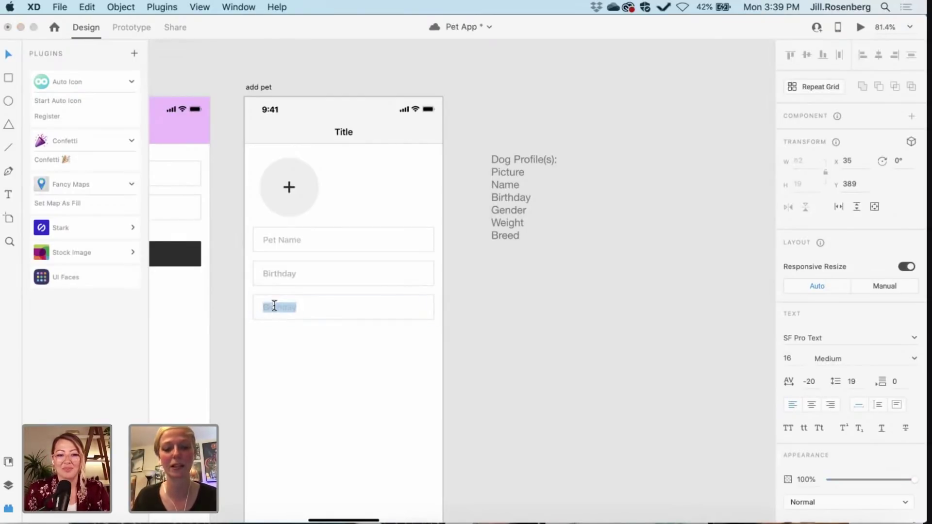
{"action": "type", "text": "Gender"}
{"action": "key", "text": "Escape"}
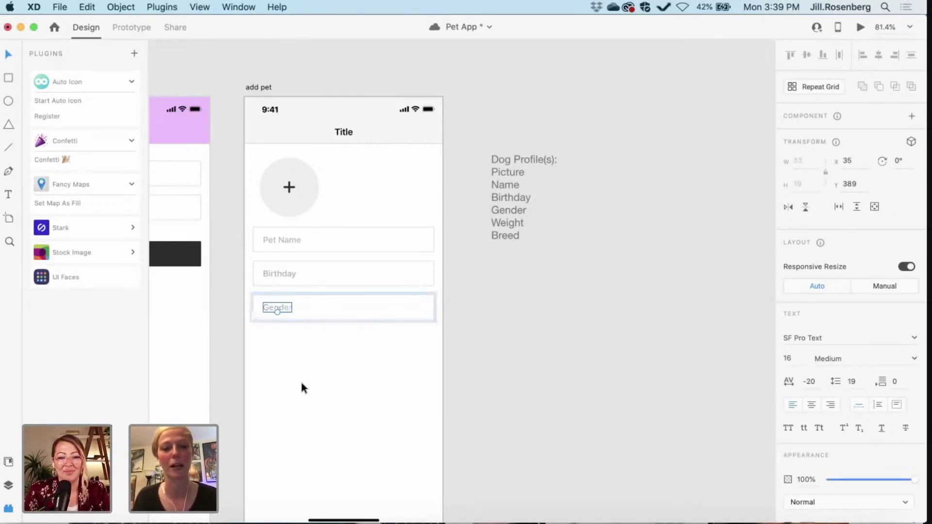
{"action": "left_click", "coordinate": [398, 374]}
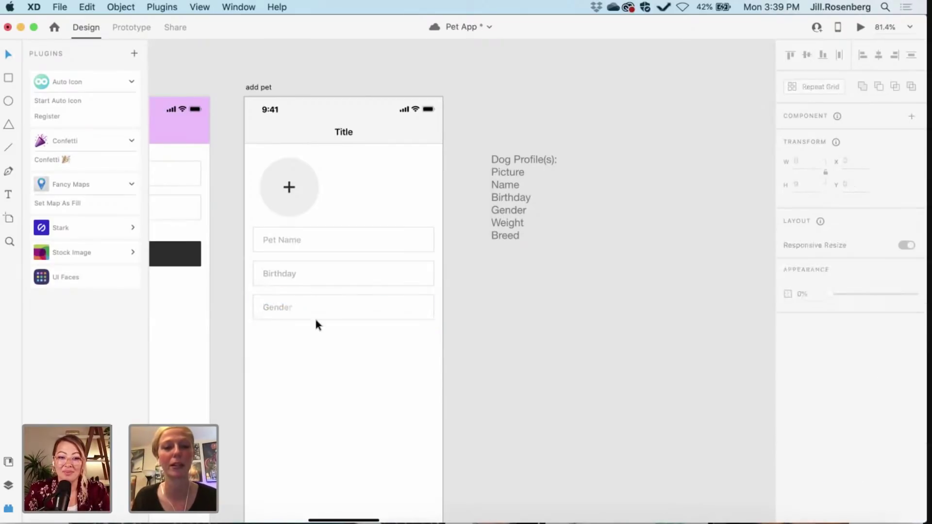
- Duplicate the Gender field and place the copy below it at Y 438, leaving a gap of 16
{"action": "left_click", "coordinate": [296, 313]}
{"action": "key", "text": "super+d"}
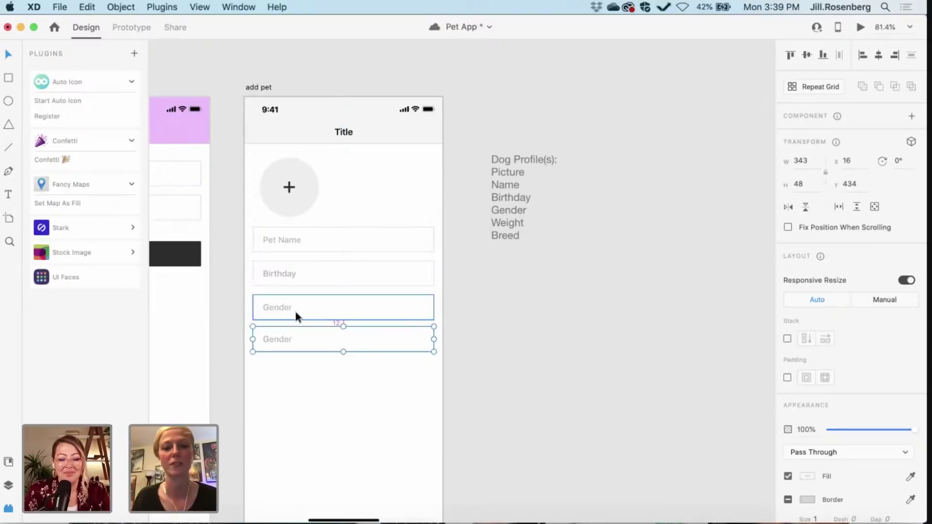
{"action": "key", "text": "Down"}
{"action": "key", "text": "Down"}
{"action": "key", "text": "Down"}
{"action": "key", "text": "Down"}
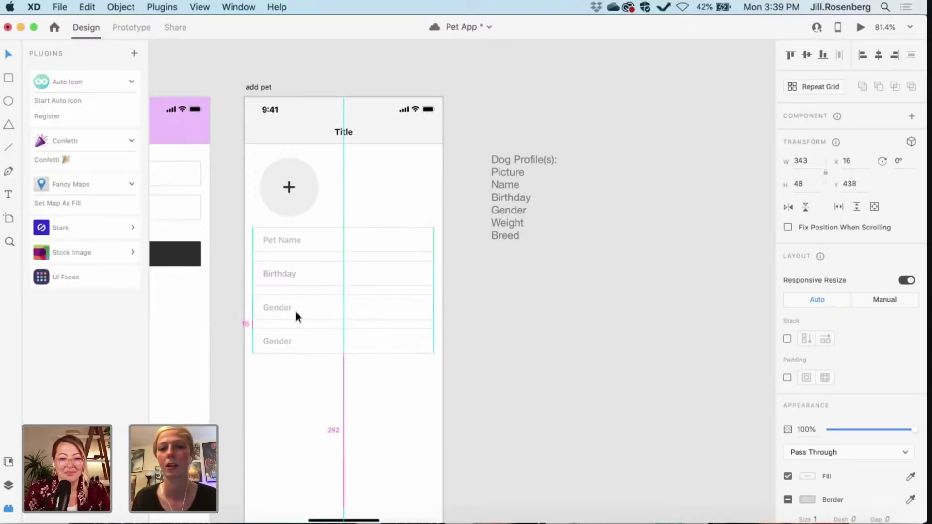
- Change the fourth field's placeholder text on the add pet artboard to Weight
{"action": "double_click", "coordinate": [273, 340]}
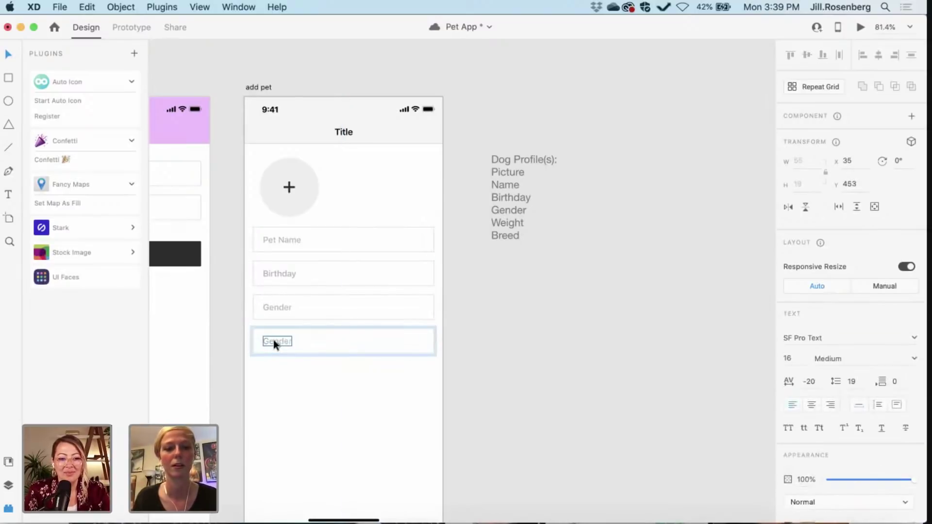
{"action": "double_click", "coordinate": [273, 340]}
{"action": "type", "text": "We"}
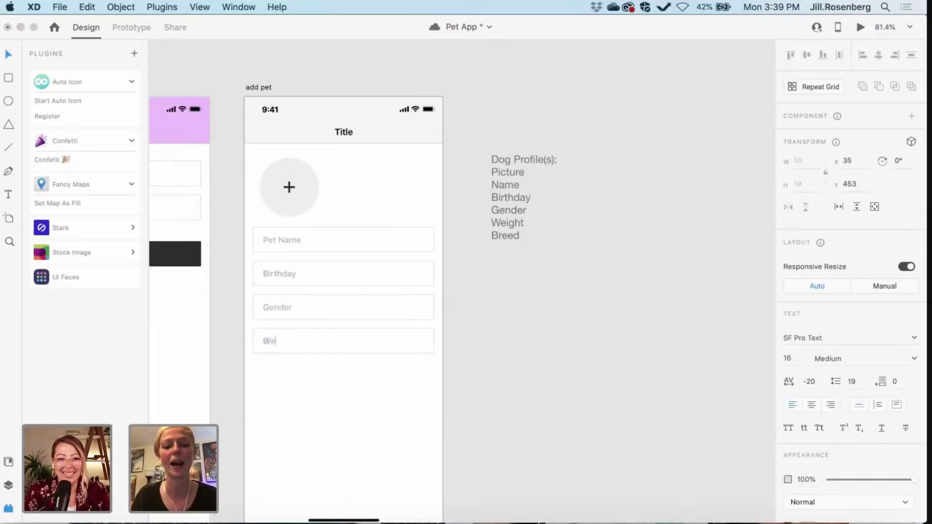
{"action": "key", "text": "BackSpace"}
{"action": "key", "text": "BackSpace"}
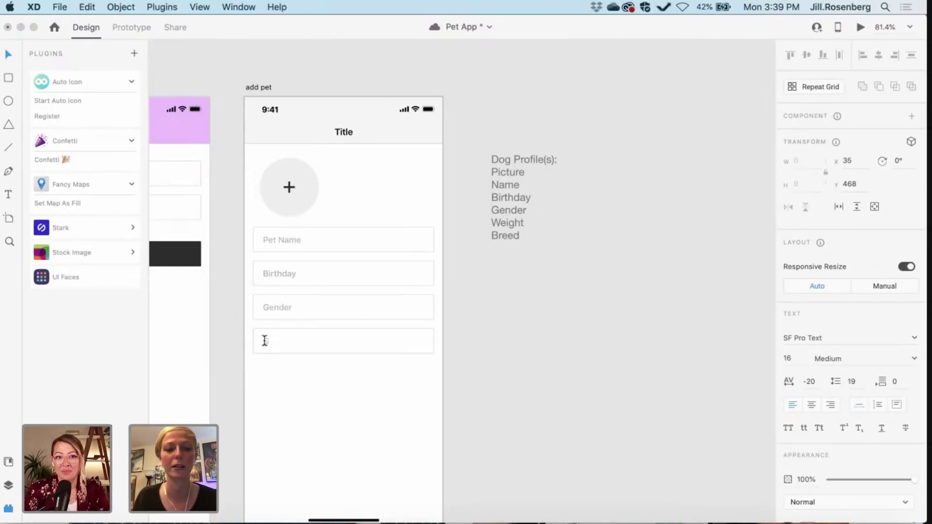
{"action": "type", "text": "G"}
{"action": "left_click", "coordinate": [294, 390]}
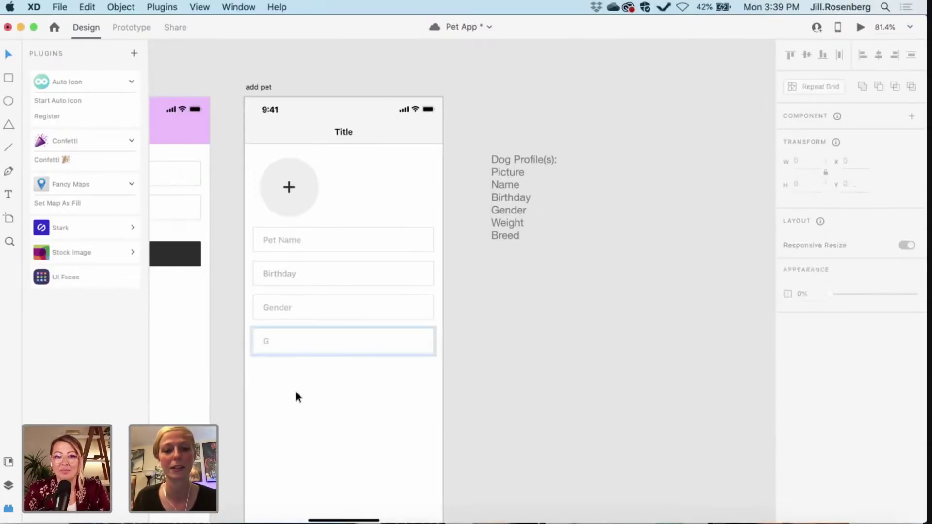
{"action": "double_click", "coordinate": [265, 340]}
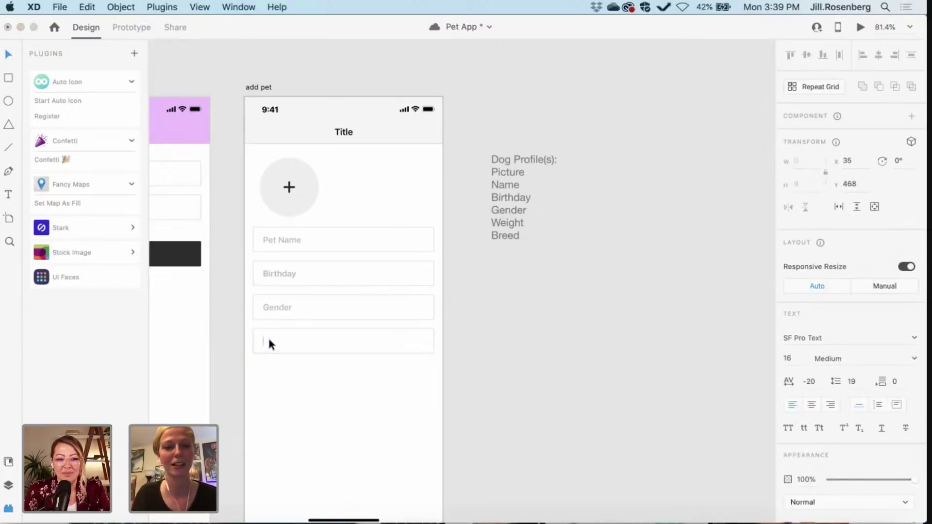
{"action": "type", "text": "Weight"}
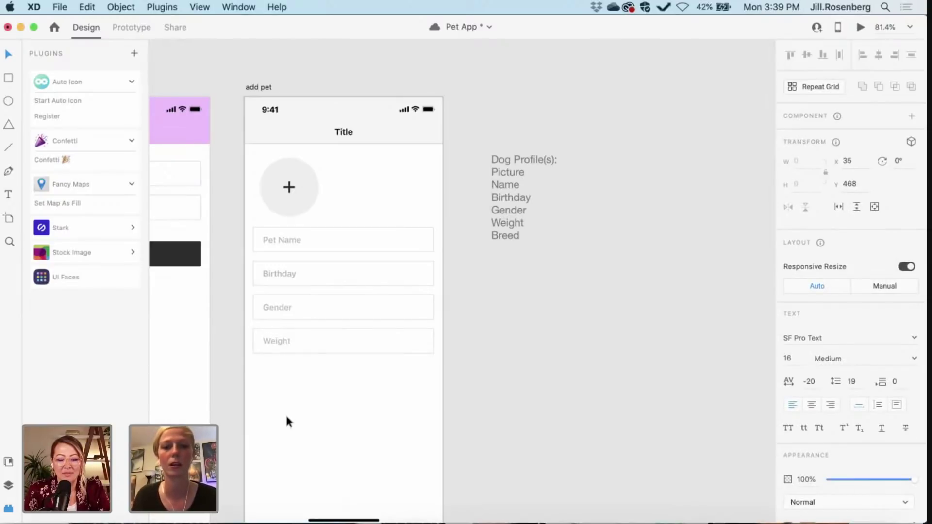
{"action": "key", "text": "Escape"}
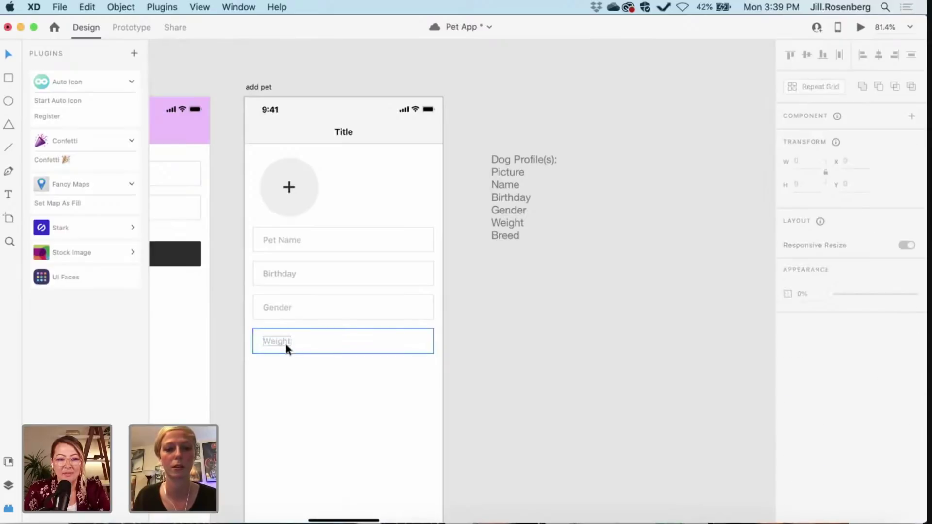
- Duplicate the Weight field and place the copy below it at Y 502, matching the 16 spacing above
{"action": "left_click", "coordinate": [286, 344]}
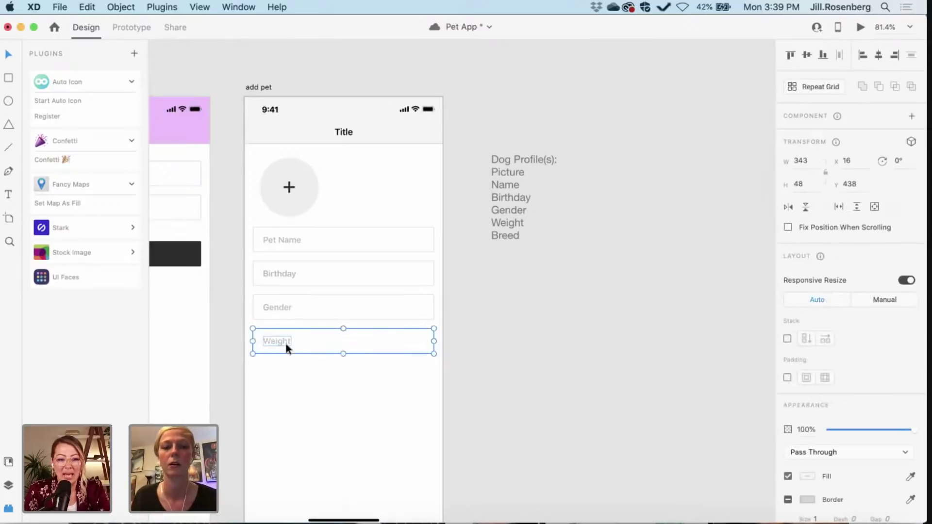
{"action": "left_click_drag", "start_coordinate": [286, 344], "coordinate": [286, 373]}
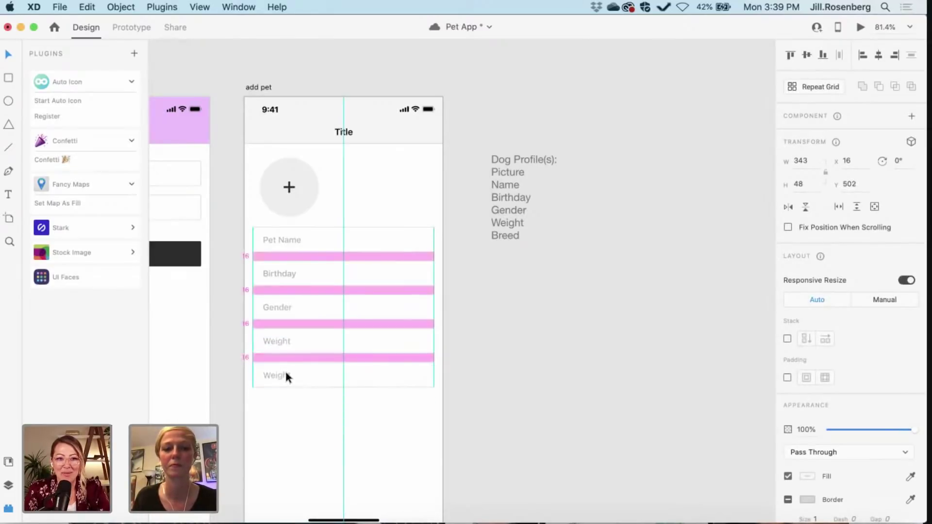
{"action": "left_click", "coordinate": [284, 424]}
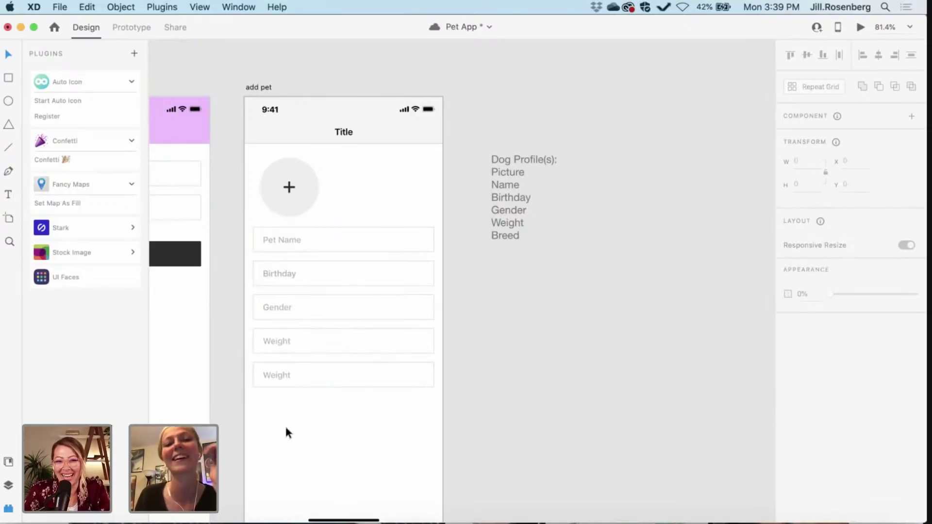
- Change the fifth field's placeholder text on the add pet artboard to Breed
{"action": "scroll", "coordinate": [286, 428], "scroll_direction": "right", "scroll_amount": 1}
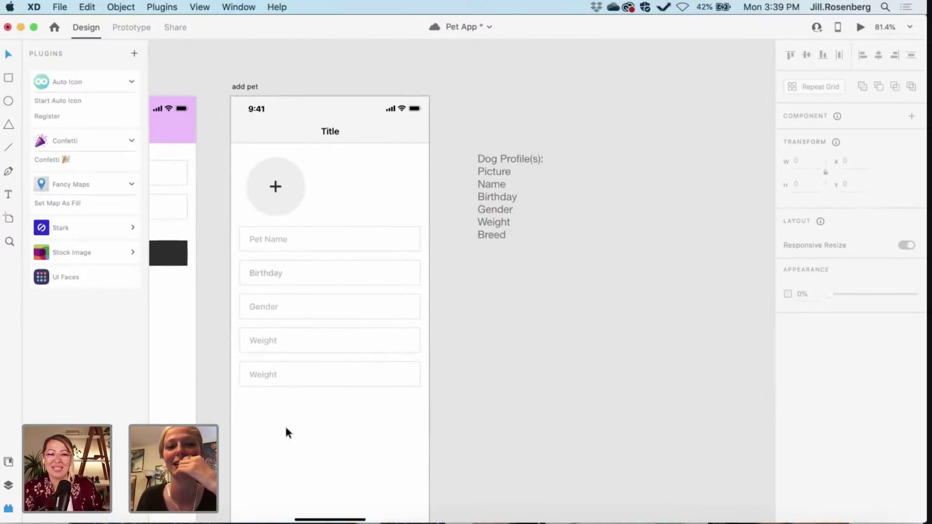
{"action": "scroll", "coordinate": [285, 431], "scroll_direction": "up", "scroll_amount": 1}
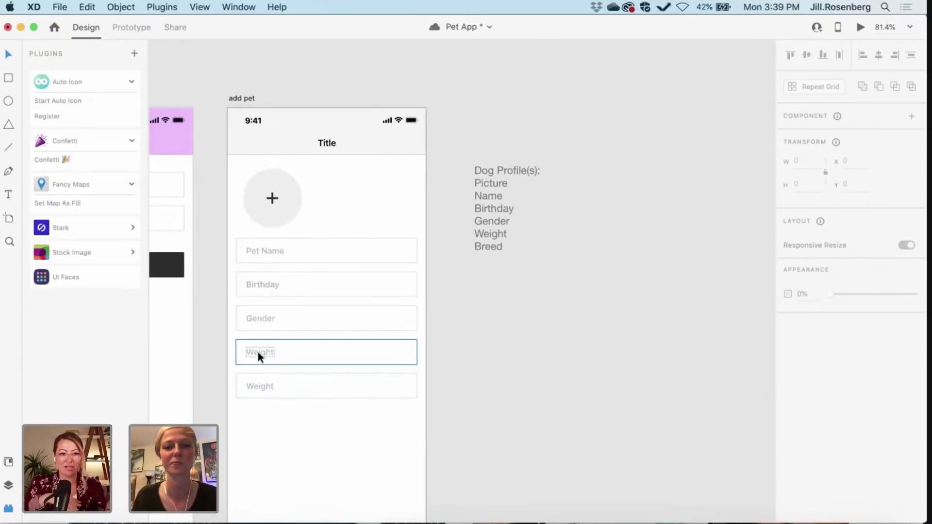
{"action": "double_click", "coordinate": [255, 386]}
{"action": "double_click", "coordinate": [254, 385]}
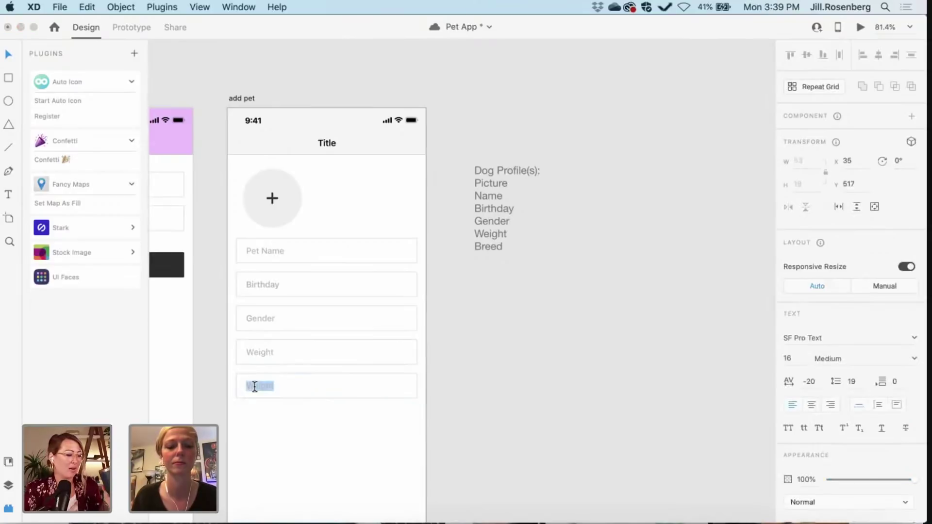
{"action": "type", "text": "B"}
{"action": "key", "text": "BackSpace"}
{"action": "type", "text": "Bree"}
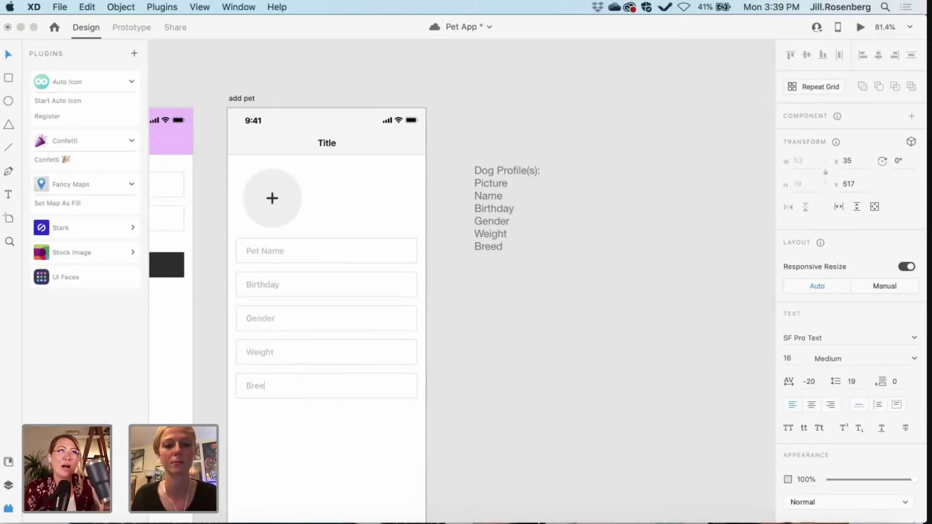
{"action": "type", "text": "d"}
{"action": "key", "text": "Escape"}
{"action": "left_click", "coordinate": [283, 450]}
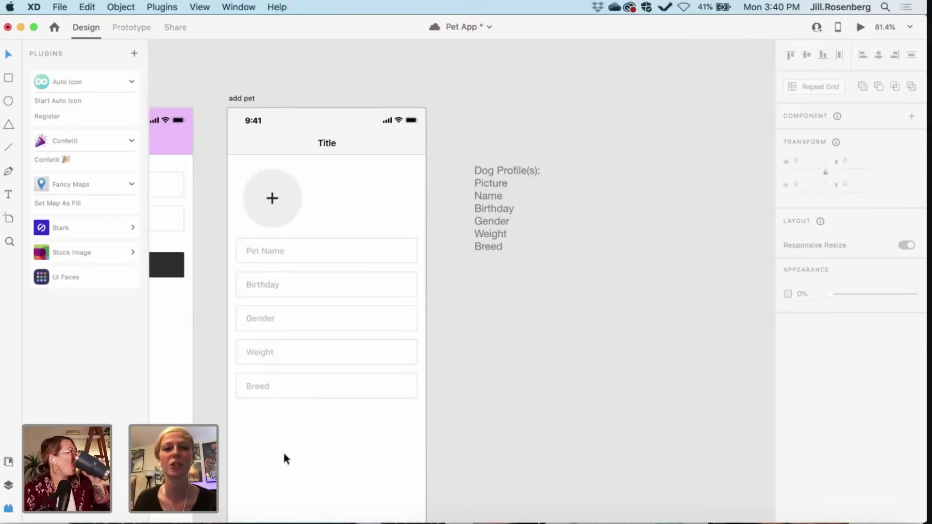
{"action": "scroll", "coordinate": [282, 450], "scroll_direction": "right", "scroll_amount": 1}
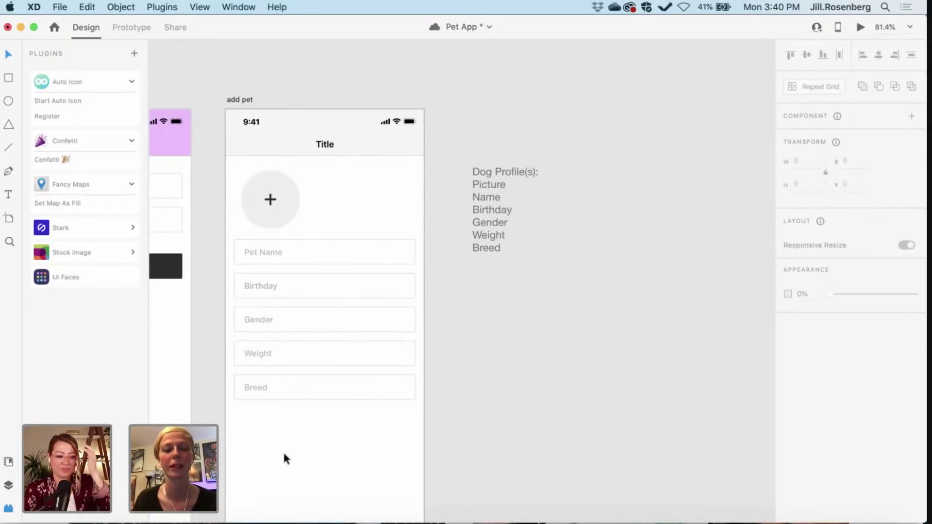
{"action": "scroll", "coordinate": [402, 447], "scroll_direction": "down", "scroll_amount": 1}
{"action": "scroll", "coordinate": [402, 447], "scroll_direction": "left", "scroll_amount": 1}
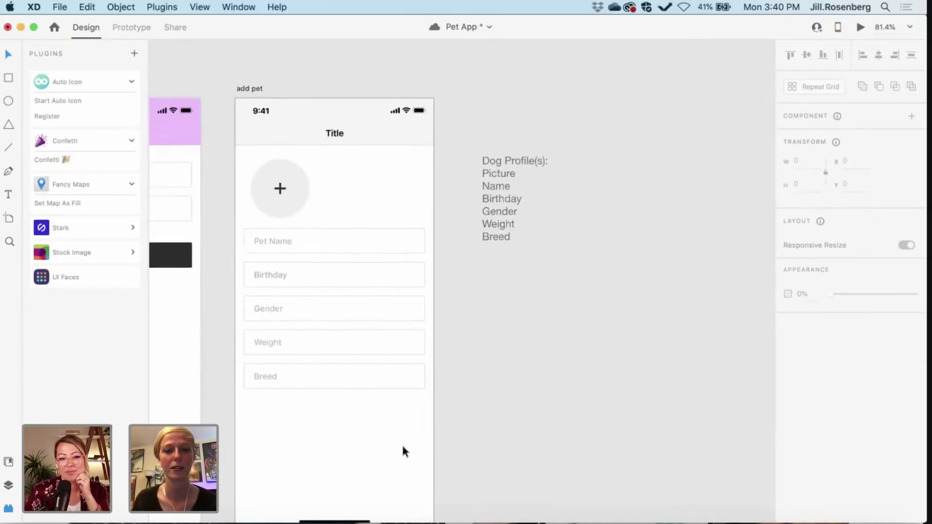
{"action": "scroll", "coordinate": [402, 447], "scroll_direction": "right", "scroll_amount": 1}
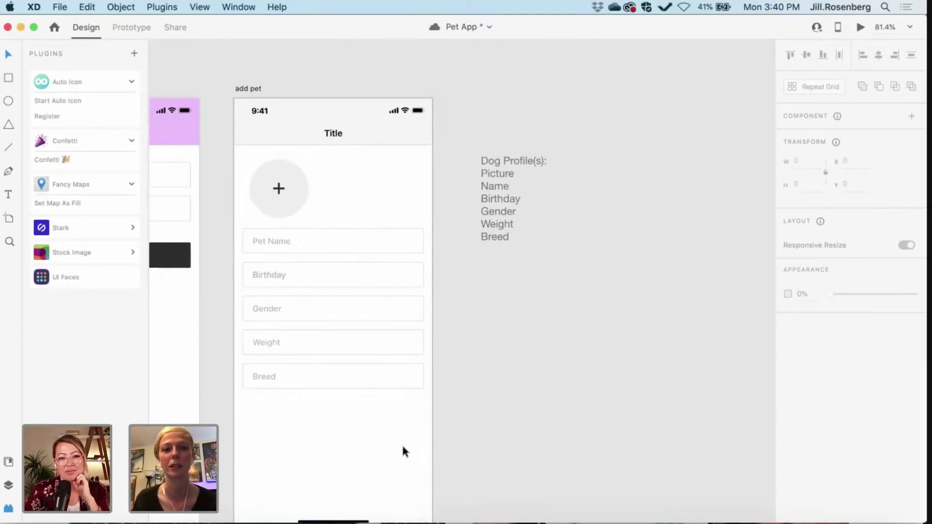
{"action": "scroll", "coordinate": [401, 444], "scroll_direction": "right", "scroll_amount": 1}
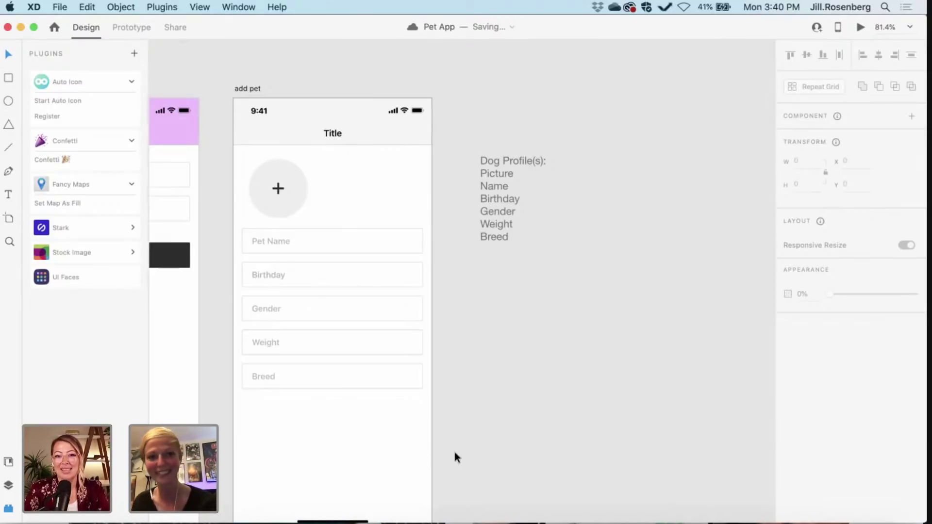
{"action": "scroll", "coordinate": [455, 452], "scroll_direction": "left", "scroll_amount": 2}
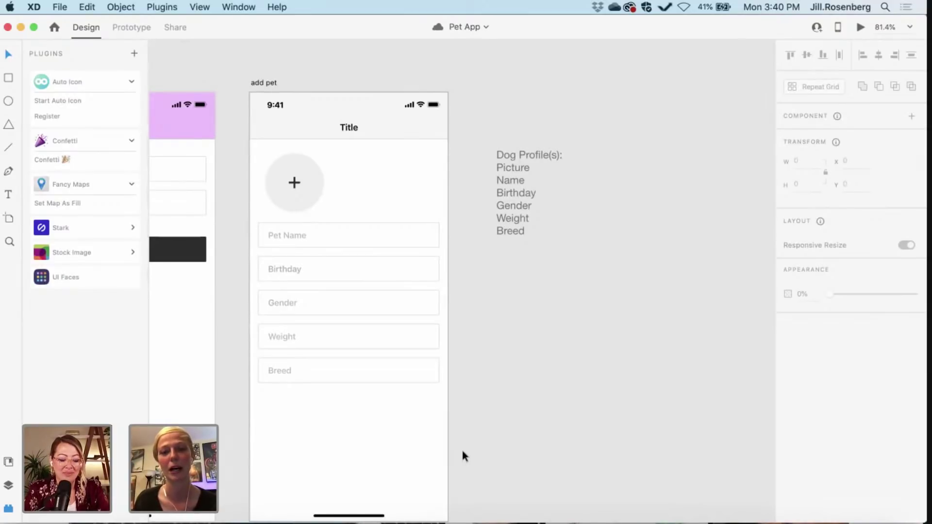
{"action": "scroll", "coordinate": [462, 452], "scroll_direction": "up", "scroll_amount": 1}
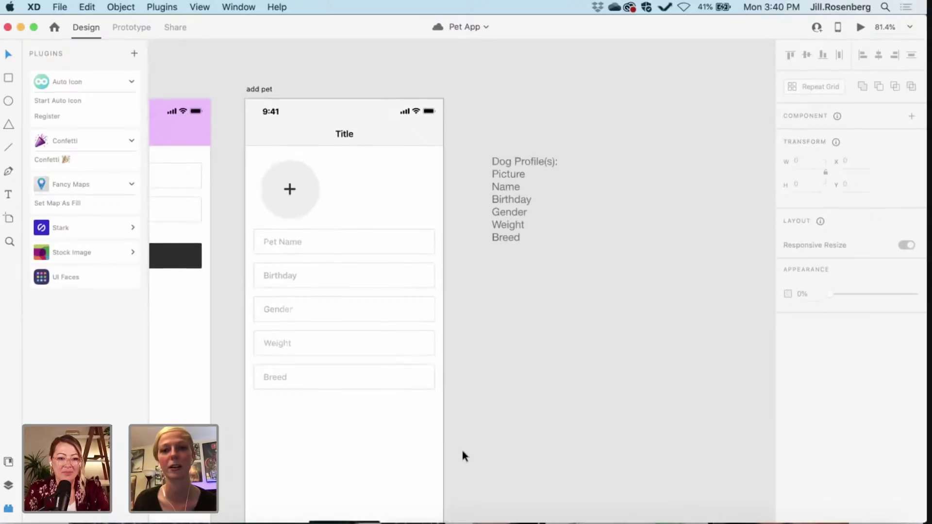
{"action": "scroll", "coordinate": [462, 452], "scroll_direction": "left", "scroll_amount": 5}
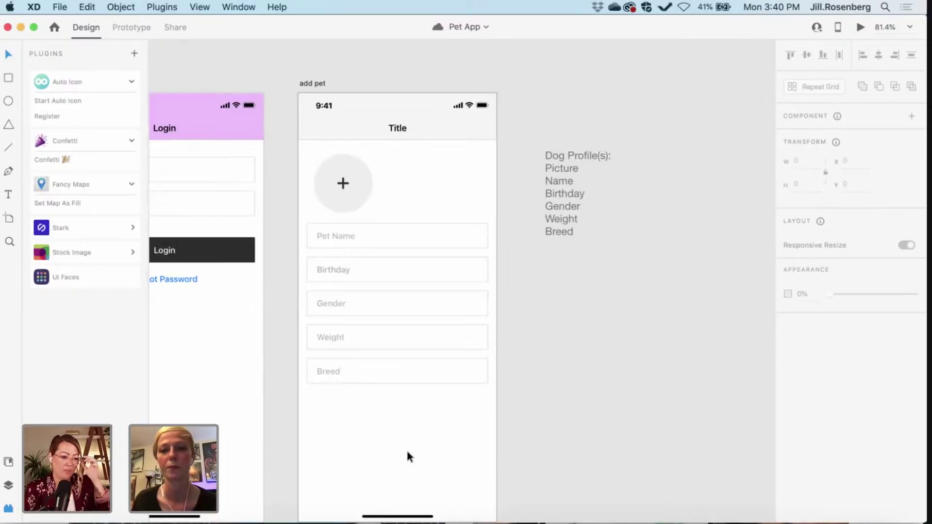
{"action": "scroll", "coordinate": [406, 453], "scroll_direction": "right", "scroll_amount": 3}
{"action": "scroll", "coordinate": [407, 453], "scroll_direction": "down", "scroll_amount": 2}
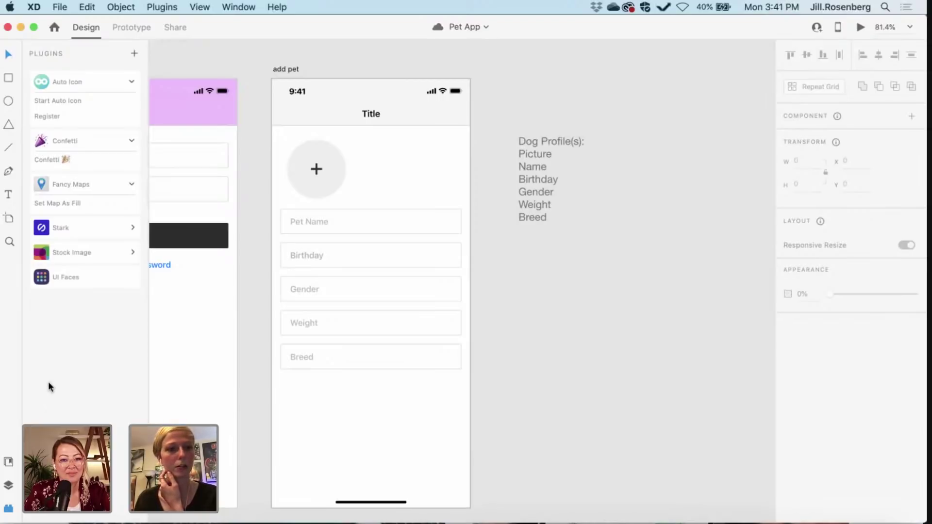
- Search Auto Icon for "date" and place the solid-header date-range calendar icon on the pasteboard beside the add pet artboard
{"action": "left_click", "coordinate": [56, 100]}
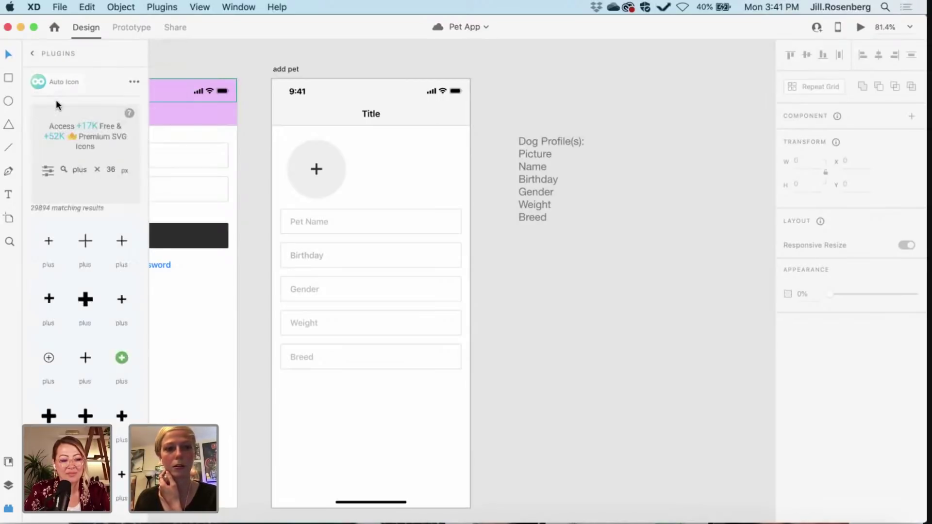
{"action": "double_click", "coordinate": [80, 170]}
{"action": "type", "text": "date"}
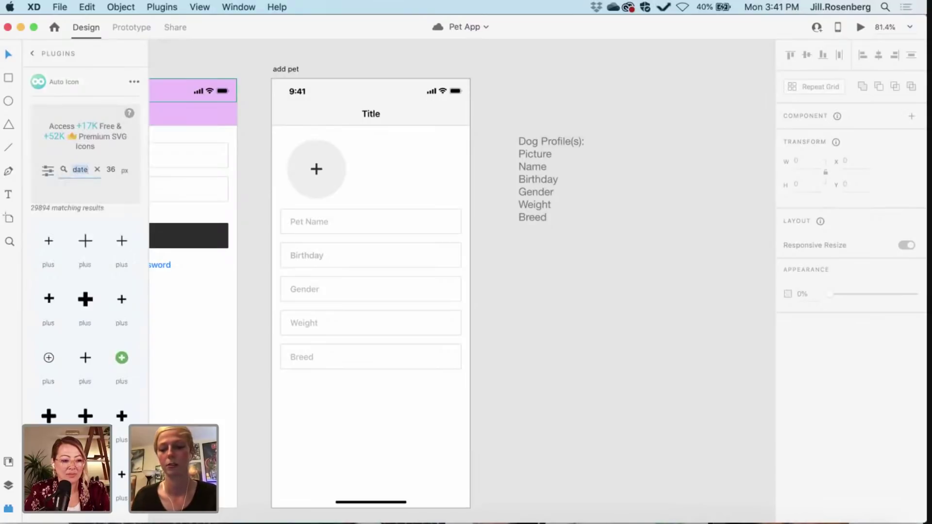
{"action": "key", "text": "Return"}
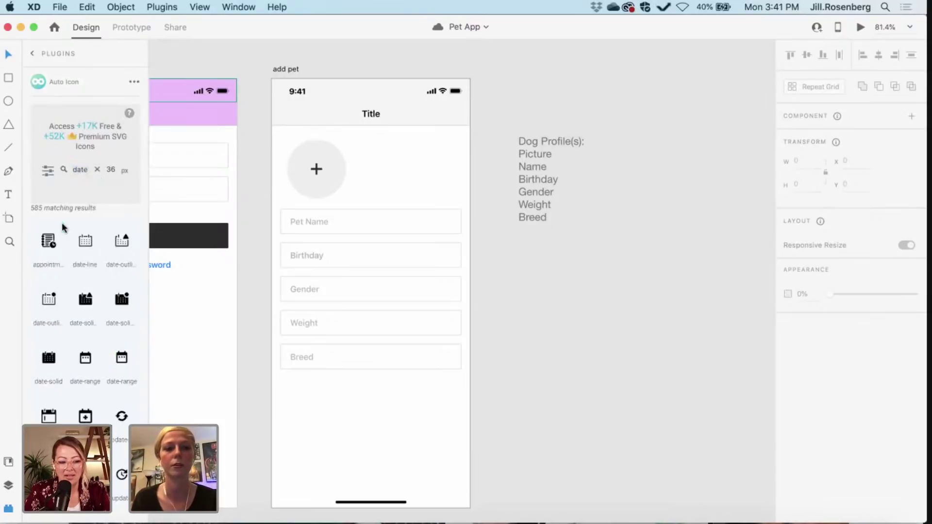
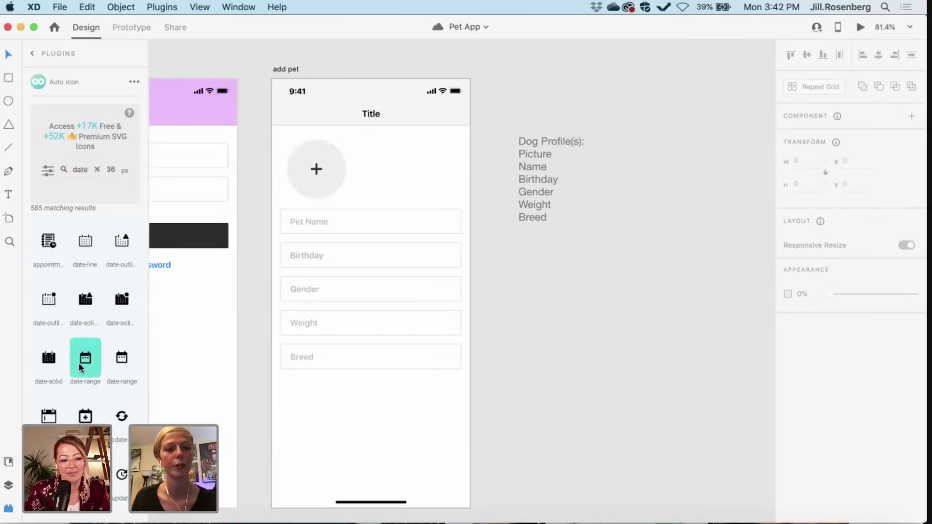
{"action": "scroll", "coordinate": [78, 363], "scroll_direction": "down", "scroll_amount": 3}
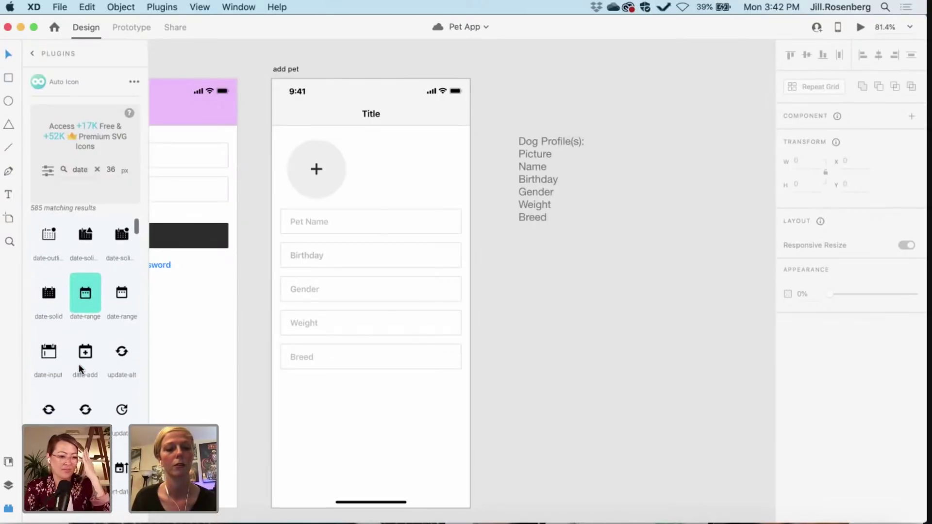
{"action": "scroll", "coordinate": [78, 363], "scroll_direction": "up", "scroll_amount": 3}
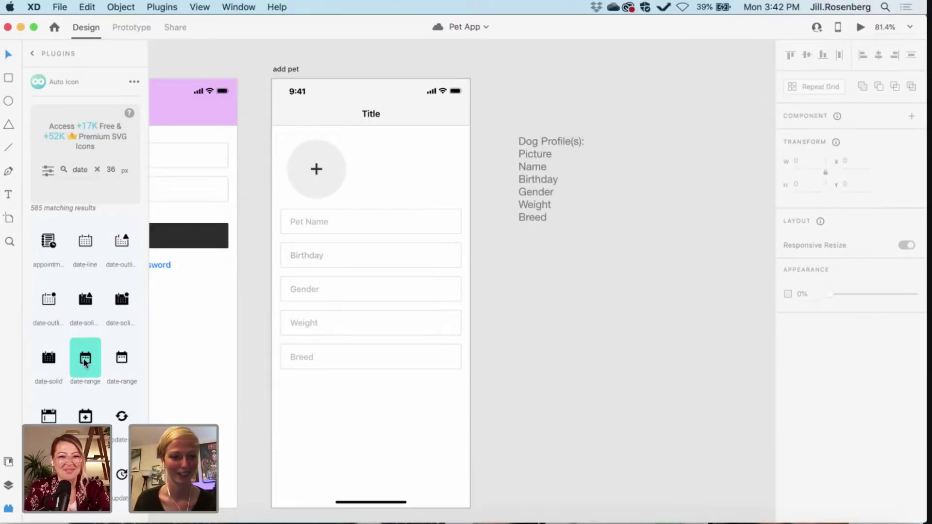
{"action": "left_click_drag", "start_coordinate": [85, 358], "coordinate": [522, 295]}
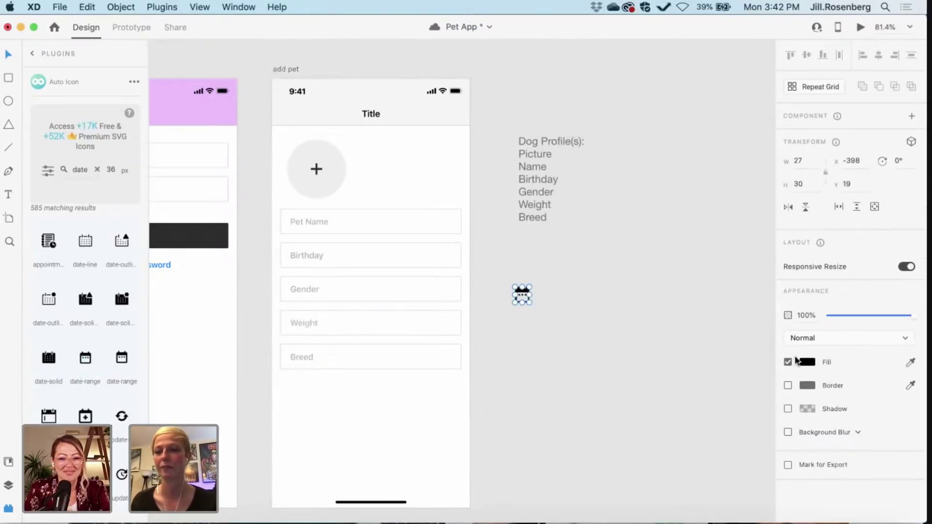
- Delete the Dog Profile(s) text notes beside the add pet artboard
{"action": "left_click", "coordinate": [520, 296]}
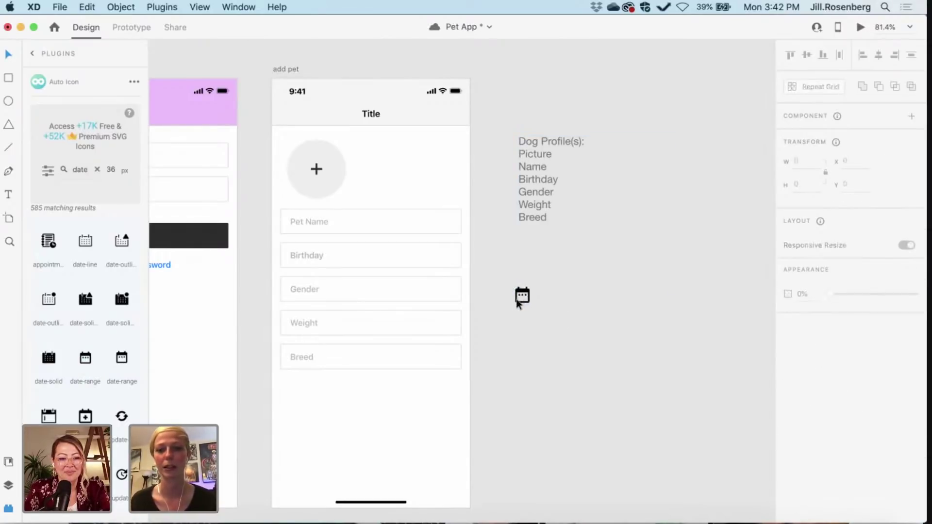
{"action": "left_click", "coordinate": [530, 155]}
{"action": "key", "text": "Delete"}
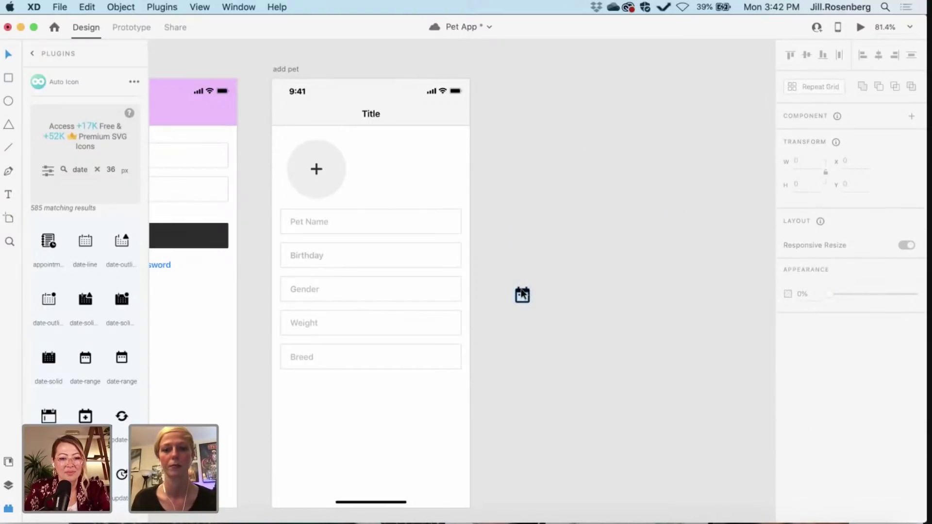
- Move the calendar icon into the right end of the Birthday field and scale it proportionally to a height of 24
{"action": "left_click_drag", "start_coordinate": [522, 292], "coordinate": [450, 253]}
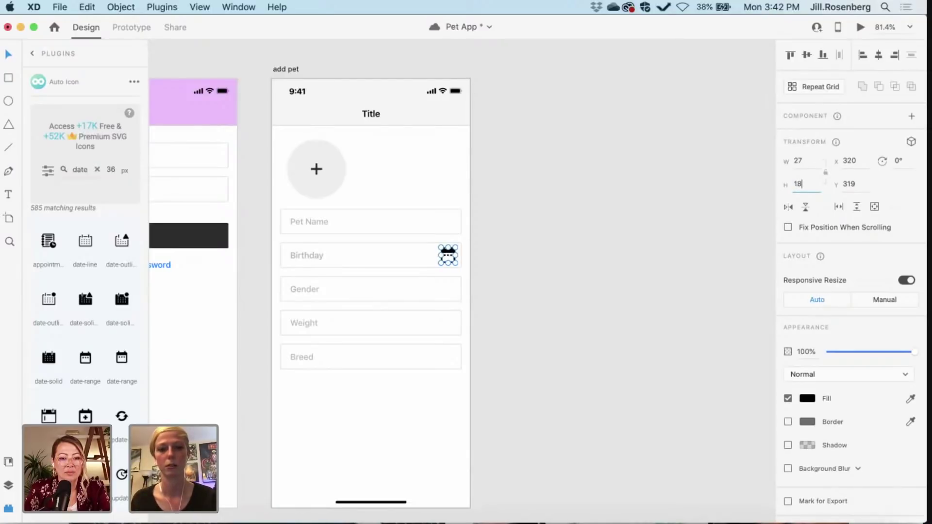
{"action": "key", "text": "Return"}
{"action": "type", "text": "30"}
{"action": "key", "text": "Return"}
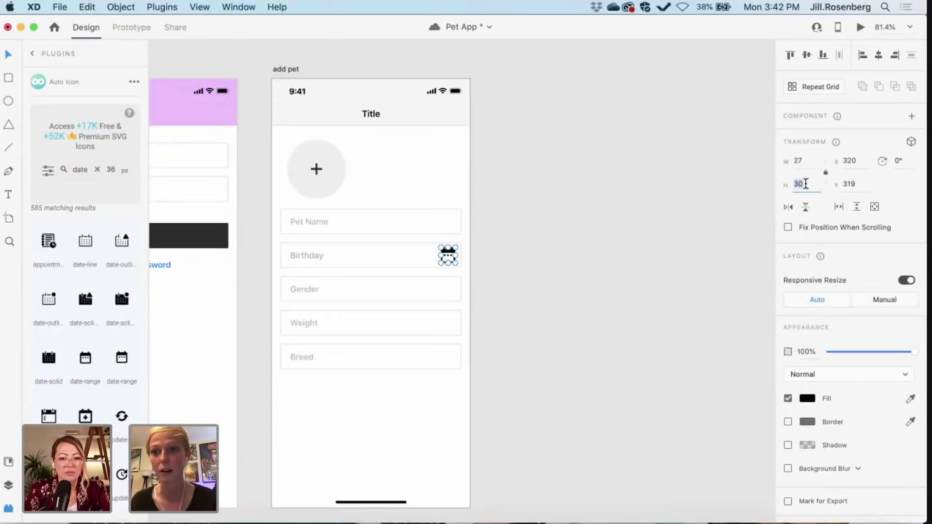
{"action": "key", "text": "Return"}
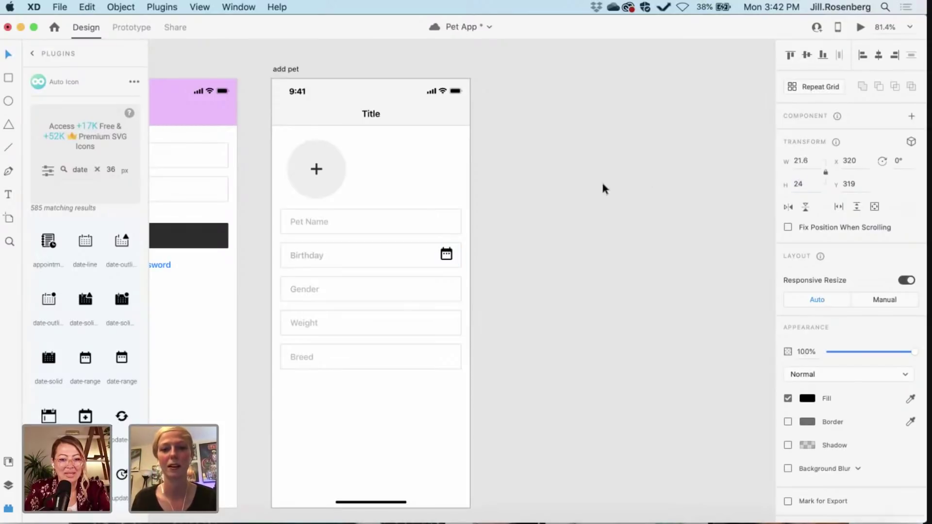
- Set the calendar icon's fill to light grey #C6C6C6
{"action": "scroll", "coordinate": [564, 272], "scroll_direction": "left", "scroll_amount": 3}
{"action": "scroll", "coordinate": [563, 265], "scroll_direction": "up", "scroll_amount": 5}
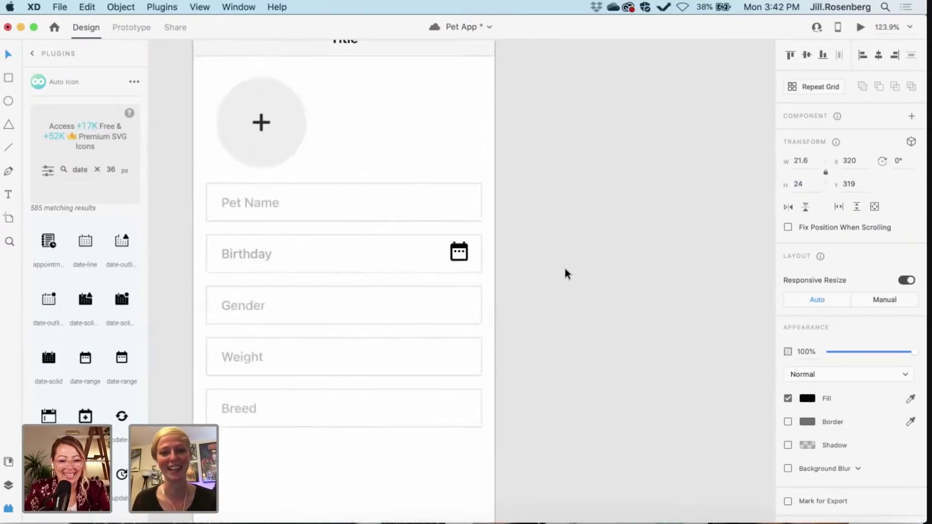
{"action": "left_click", "coordinate": [806, 398]}
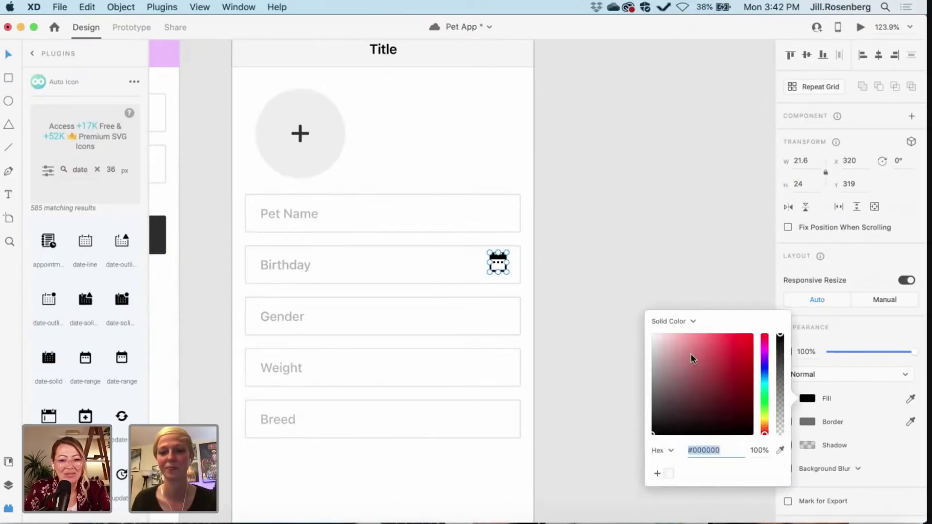
{"action": "left_click_drag", "start_coordinate": [671, 416], "coordinate": [596, 354]}
{"action": "left_click", "coordinate": [534, 294]}
- Reposition the calendar icon at X 325, Y 322 in the Birthday field and set its fill to dark grey #535353
{"action": "left_click", "coordinate": [497, 260]}
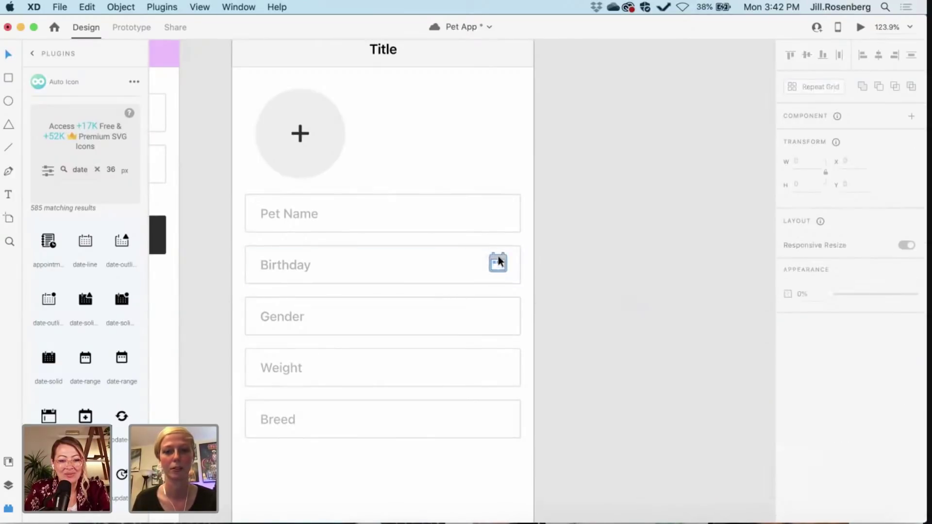
{"action": "mouse_move", "coordinate": [497, 256]}
{"action": "left_mouse_down"}
{"action": "mouse_move", "coordinate": [487, 259]}
{"action": "mouse_move", "coordinate": [501, 258]}
{"action": "left_mouse_up"}
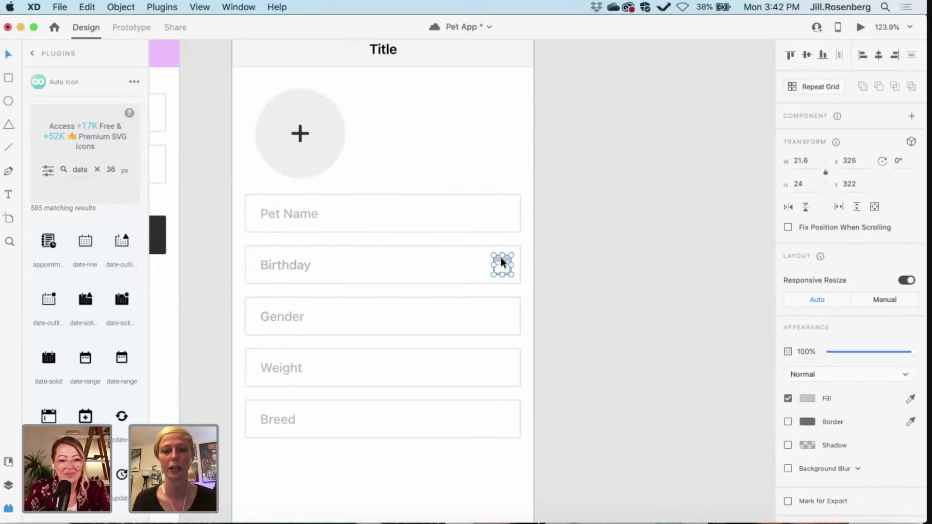
{"action": "left_click", "coordinate": [805, 397]}
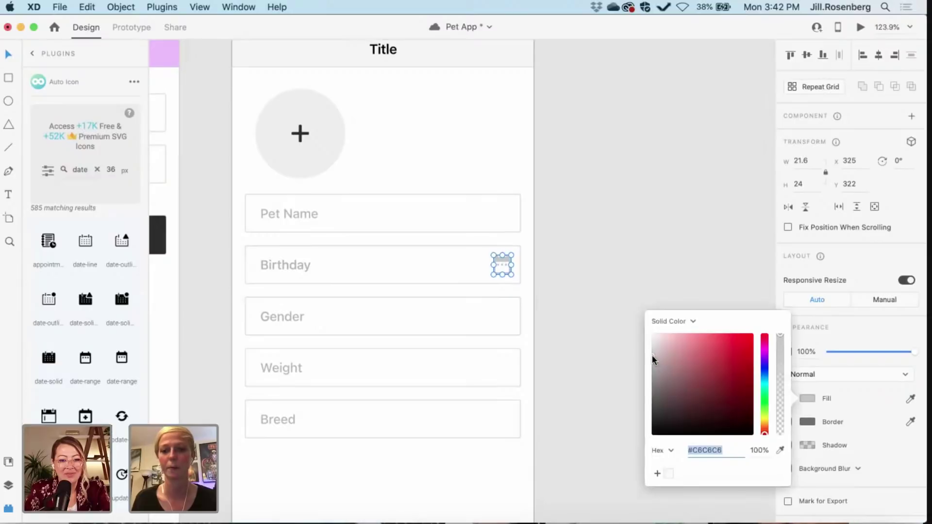
{"action": "left_click_drag", "start_coordinate": [652, 356], "coordinate": [650, 371]}
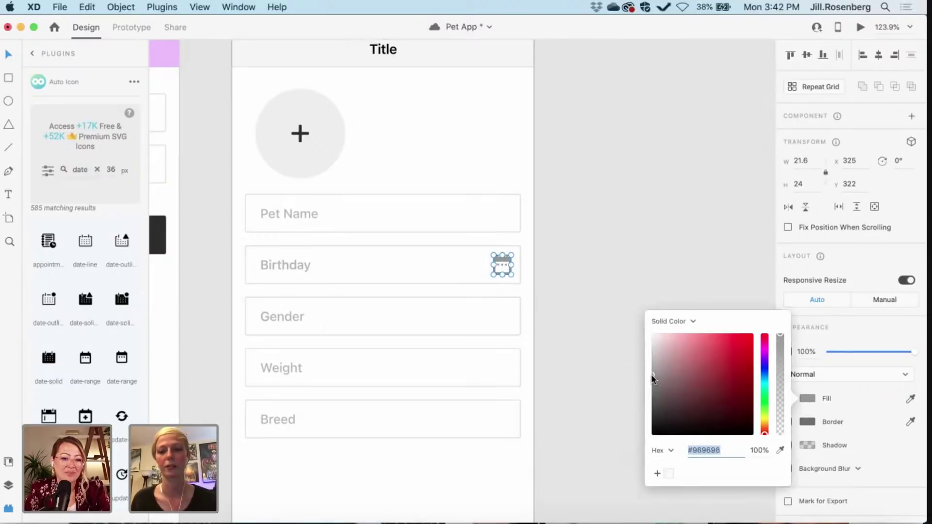
{"action": "left_click_drag", "start_coordinate": [652, 376], "coordinate": [639, 400]}
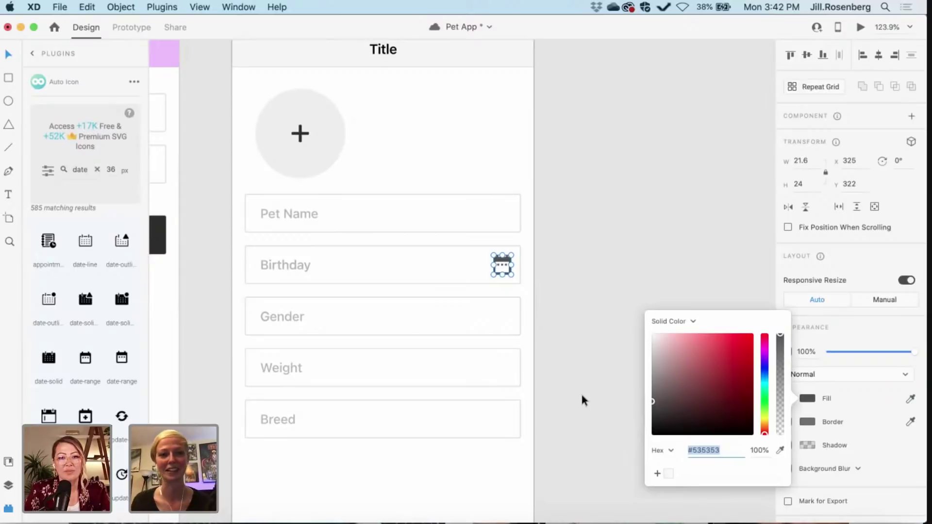
{"action": "left_click", "coordinate": [606, 388]}
{"action": "scroll", "coordinate": [607, 390], "scroll_direction": "left", "scroll_amount": 2}
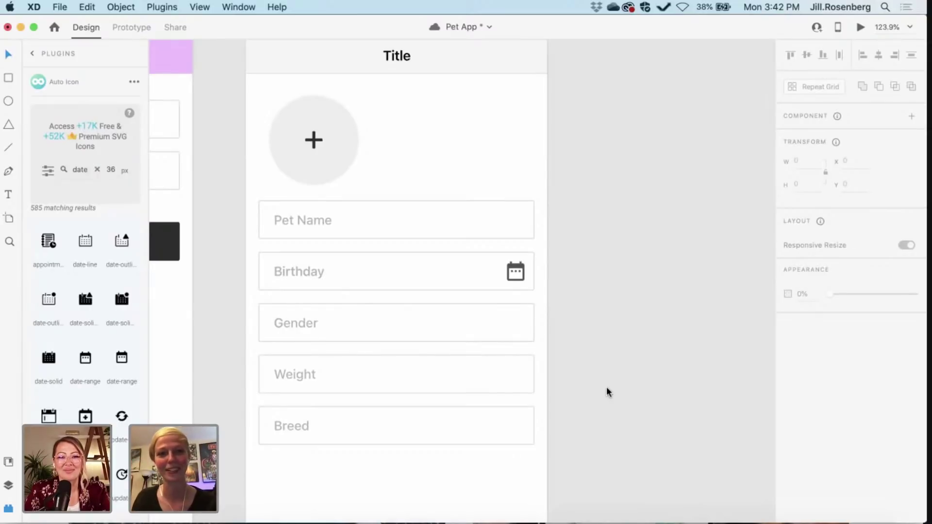
- Search Auto Icon for a down arrow and look through the results for a suitable dropdown icon
{"action": "scroll", "coordinate": [607, 391], "scroll_direction": "left", "scroll_amount": 3}
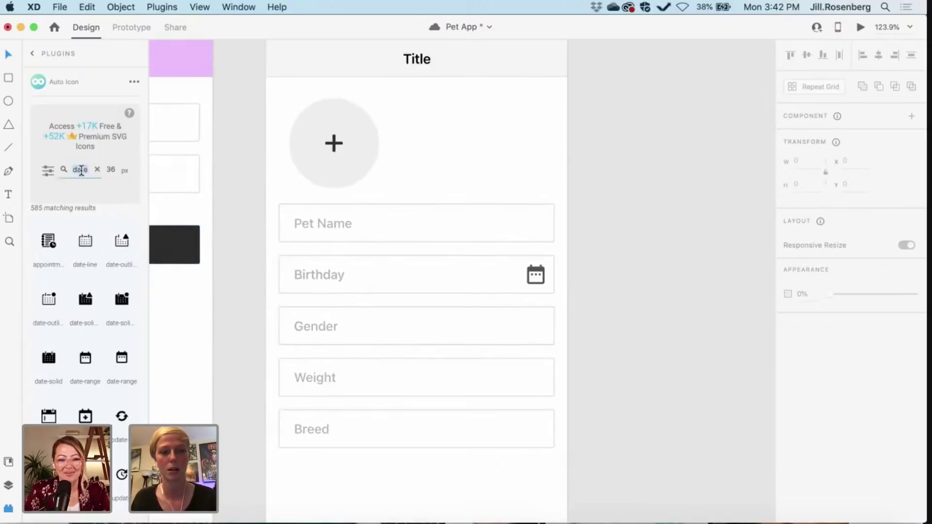
{"action": "type", "text": "dow"}
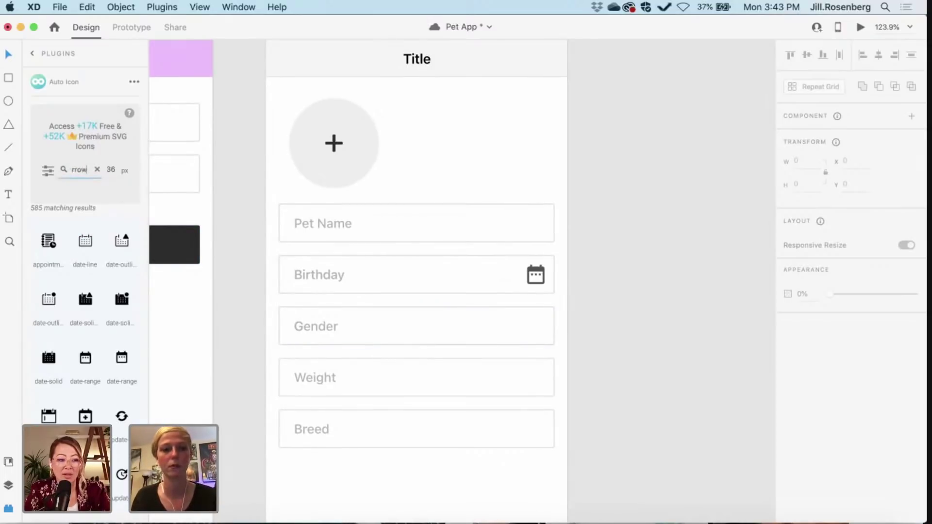
{"action": "type", "text": "n"}
{"action": "key", "text": "Return"}
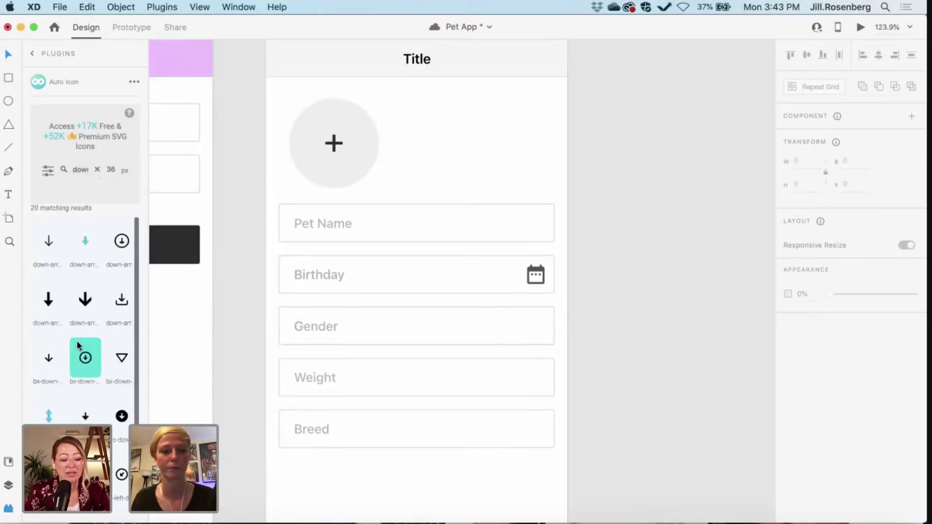
{"action": "scroll", "coordinate": [77, 340], "scroll_direction": "down", "scroll_amount": 2}
{"action": "scroll", "coordinate": [77, 344], "scroll_direction": "down", "scroll_amount": 2}
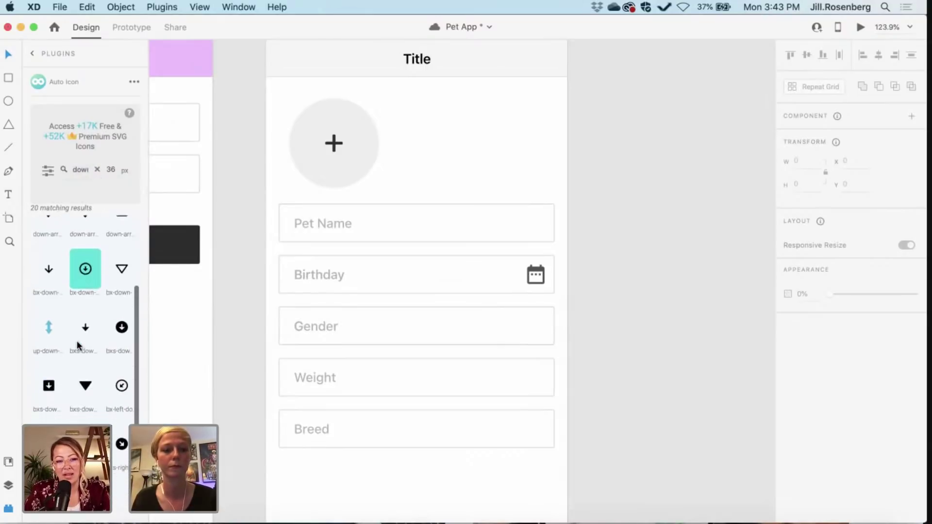
{"action": "scroll", "coordinate": [76, 340], "scroll_direction": "up", "scroll_amount": 5}
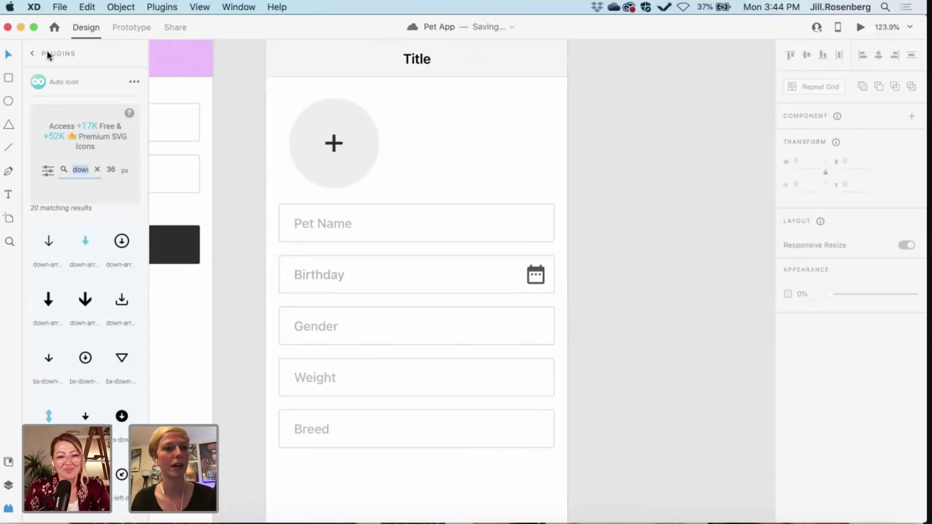
{"action": "left_click", "coordinate": [32, 53]}
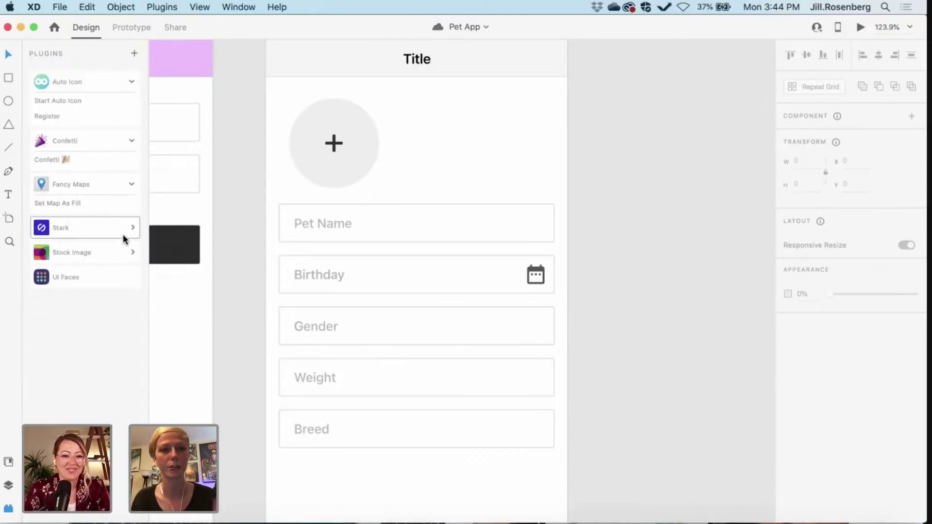
{"action": "left_click", "coordinate": [66, 101]}
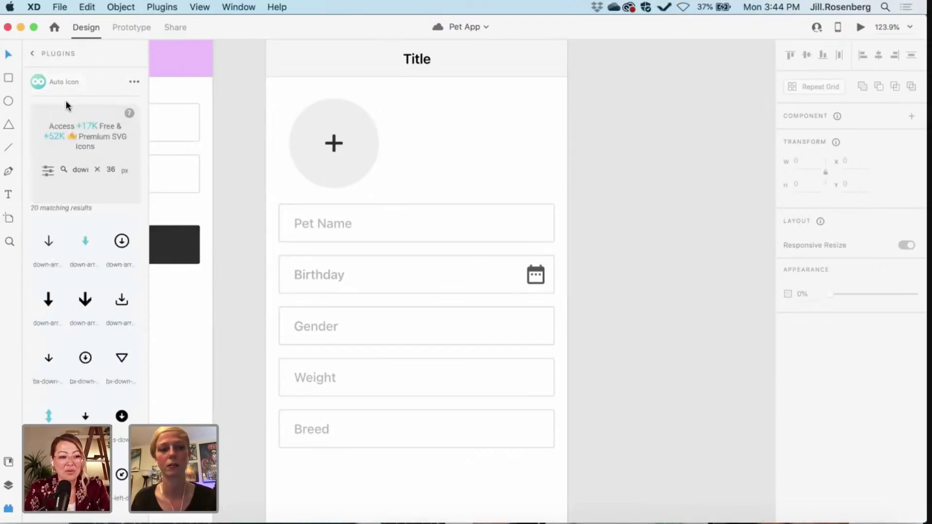
{"action": "scroll", "coordinate": [59, 311], "scroll_direction": "down", "scroll_amount": 1}
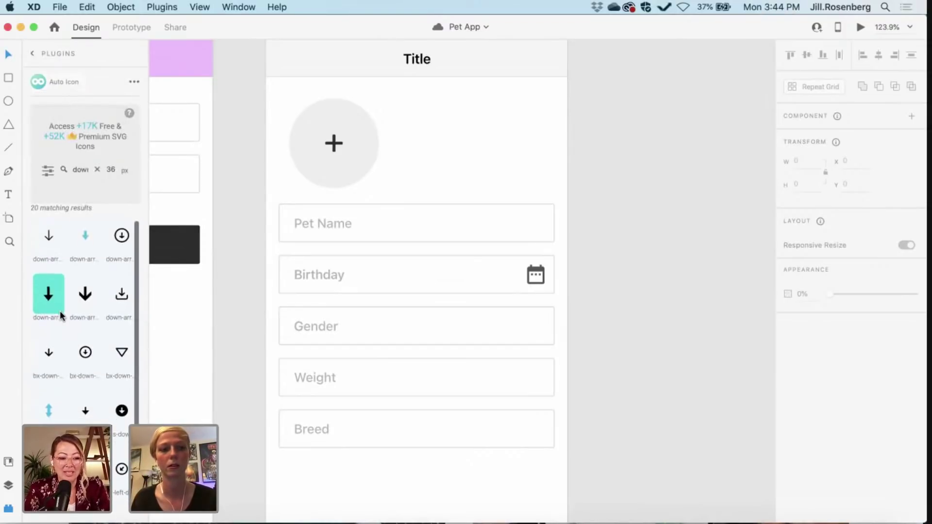
{"action": "scroll", "coordinate": [60, 313], "scroll_direction": "down", "scroll_amount": 4}
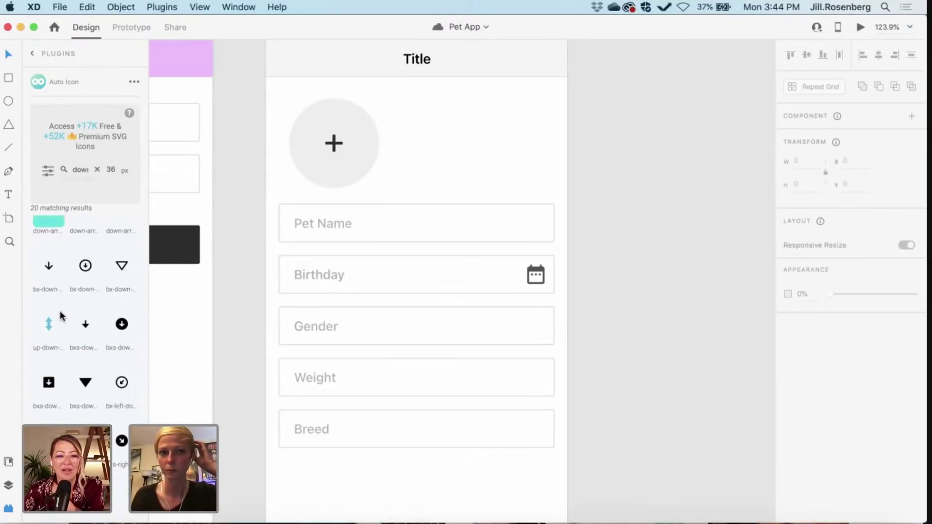
- Search Auto Icon for "arrow" and place the plain down chevron icon on the canvas beside the Gender field
{"action": "double_click", "coordinate": [82, 172]}
{"action": "type", "text": "ar"}
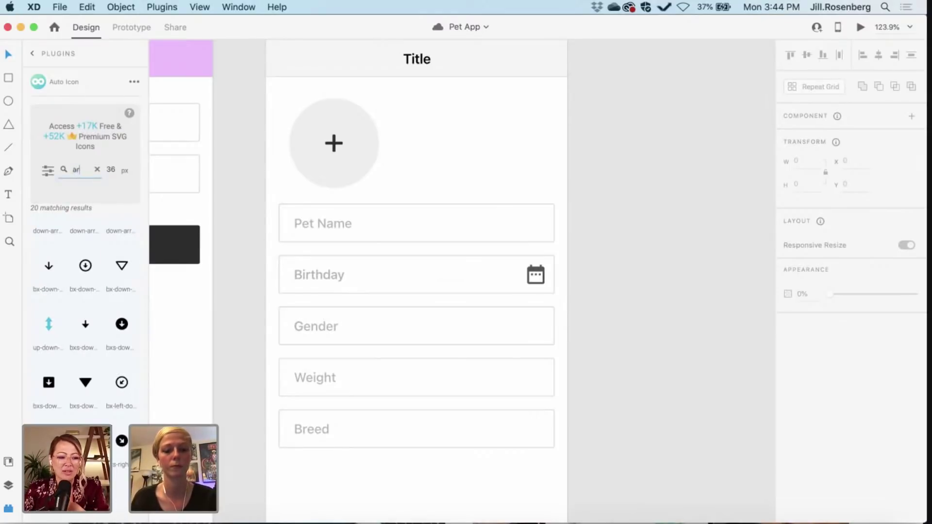
{"action": "type", "text": "row"}
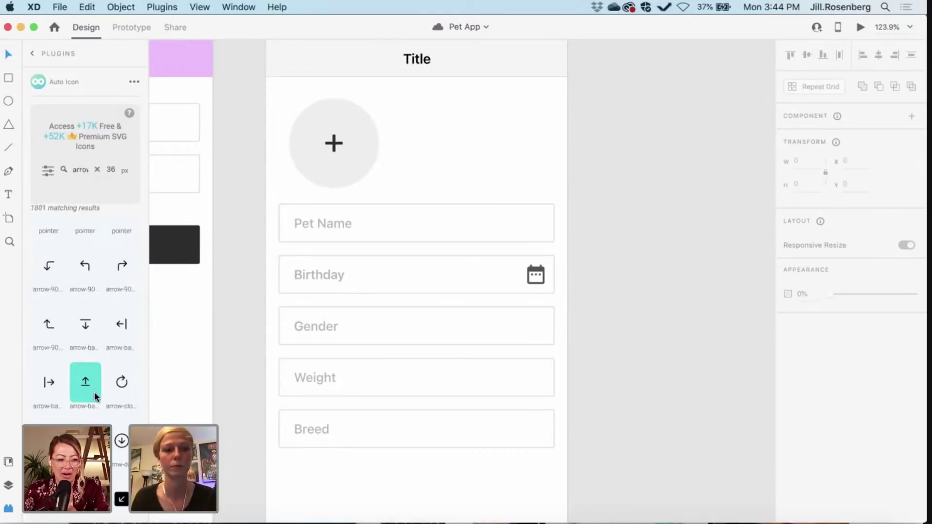
{"action": "scroll", "coordinate": [95, 395], "scroll_direction": "down", "scroll_amount": 2}
{"action": "scroll", "coordinate": [96, 396], "scroll_direction": "down", "scroll_amount": 5}
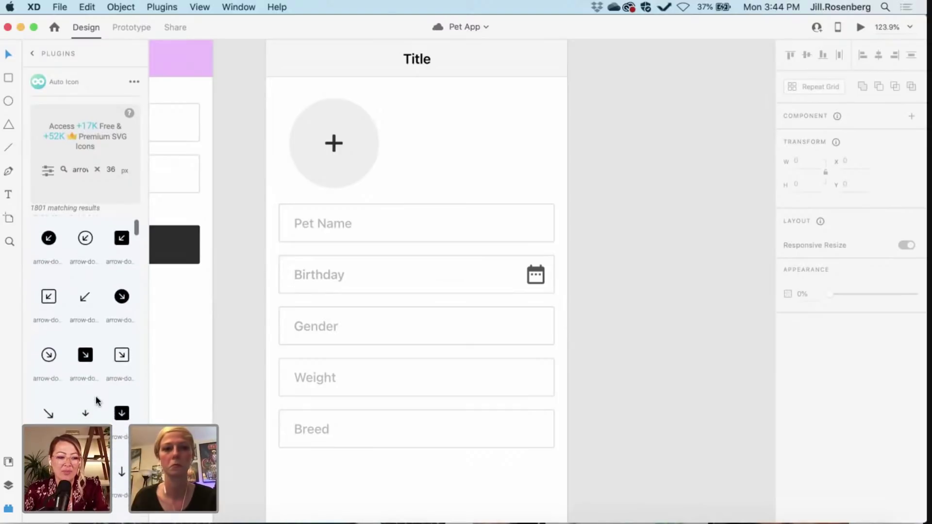
{"action": "scroll", "coordinate": [97, 401], "scroll_direction": "down", "scroll_amount": 8}
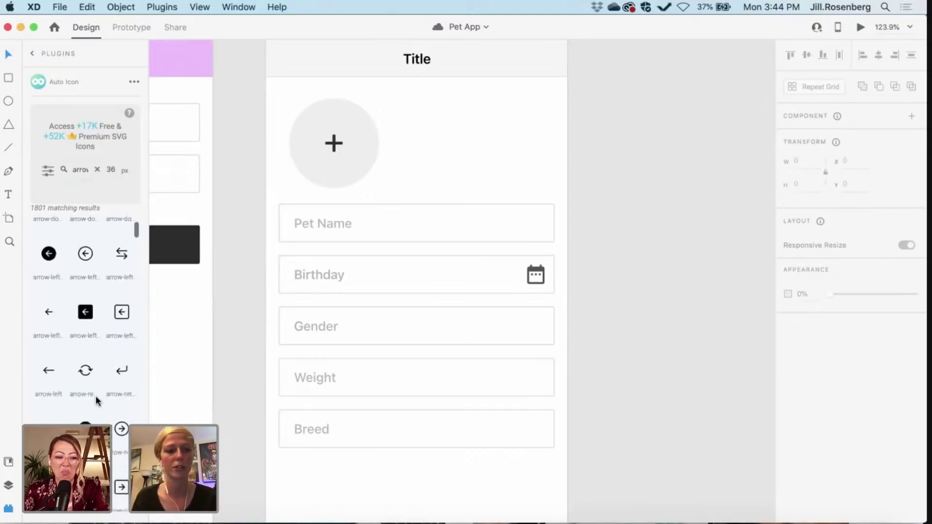
{"action": "scroll", "coordinate": [96, 397], "scroll_direction": "down", "scroll_amount": 10}
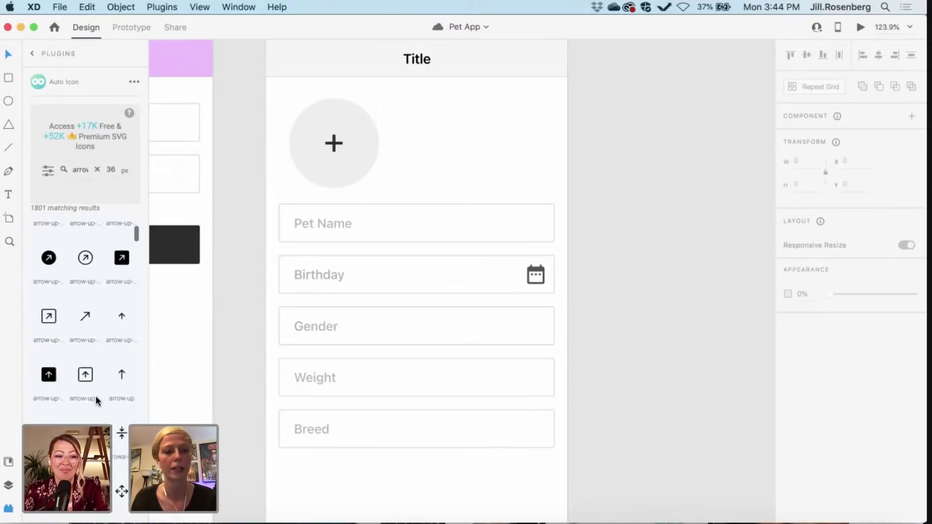
{"action": "scroll", "coordinate": [97, 400], "scroll_direction": "down", "scroll_amount": 10}
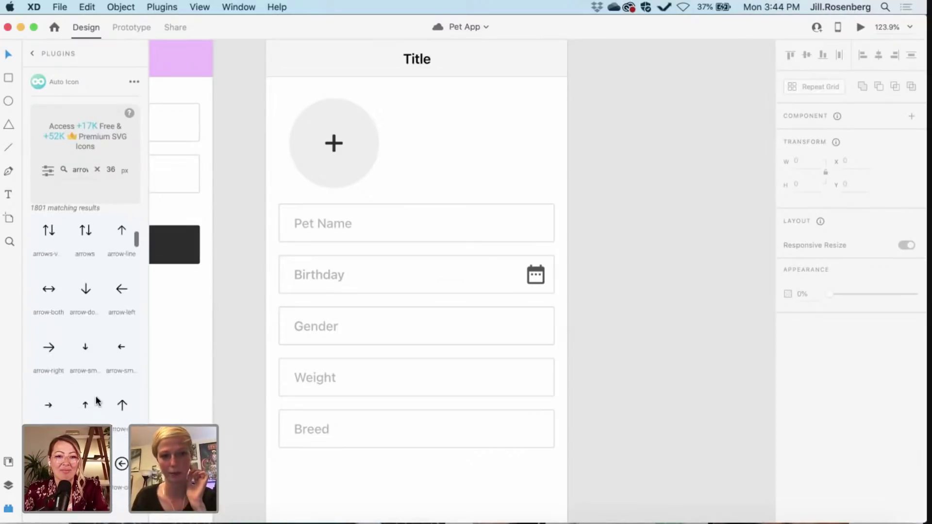
{"action": "scroll", "coordinate": [96, 400], "scroll_direction": "down", "scroll_amount": 10}
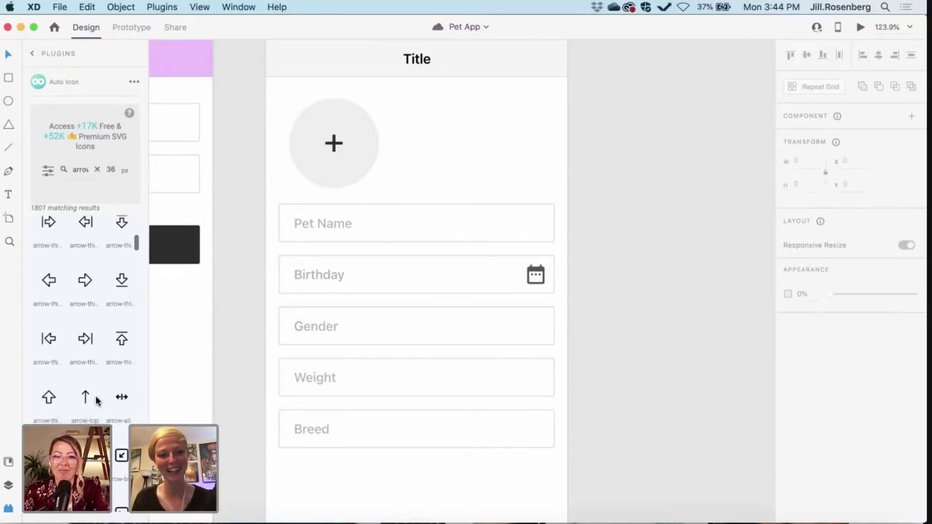
{"action": "scroll", "coordinate": [96, 401], "scroll_direction": "down", "scroll_amount": 10}
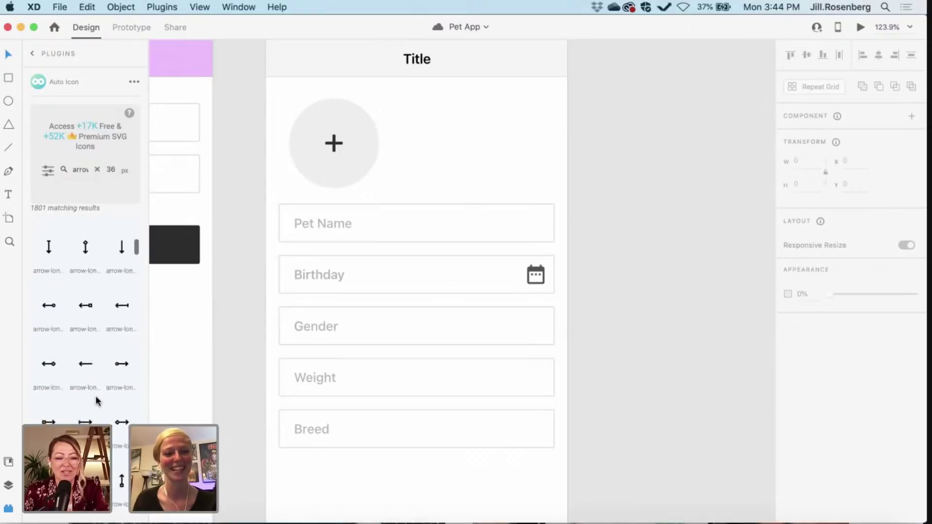
{"action": "scroll", "coordinate": [97, 400], "scroll_direction": "down", "scroll_amount": 10}
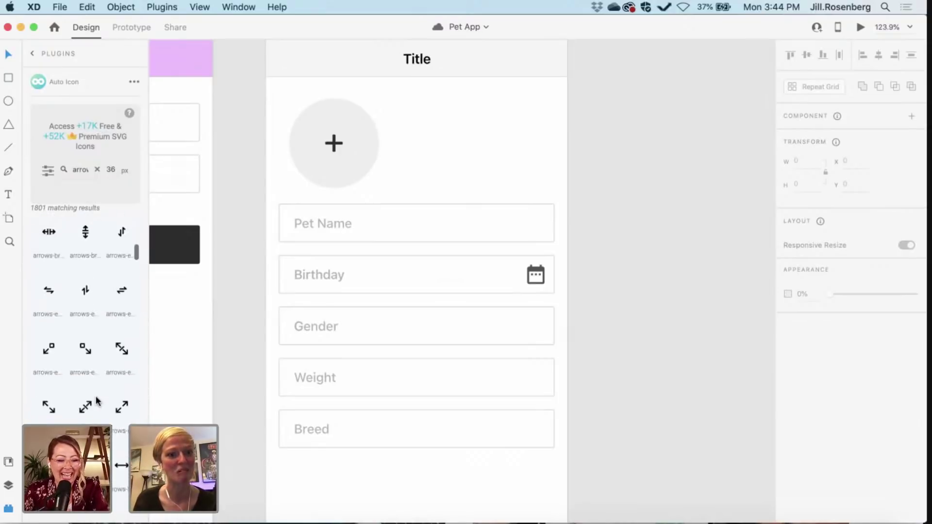
{"action": "scroll", "coordinate": [97, 401], "scroll_direction": "down", "scroll_amount": 5}
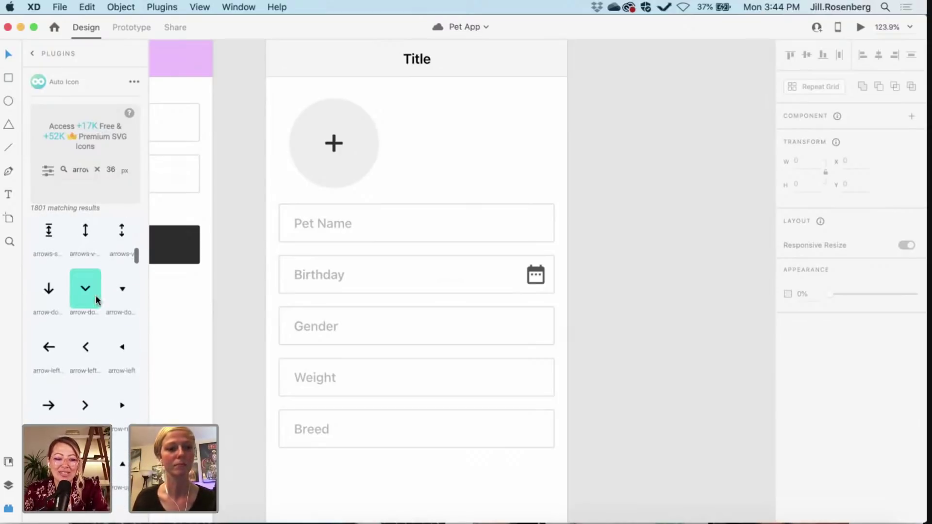
{"action": "left_click_drag", "start_coordinate": [86, 291], "coordinate": [250, 329]}
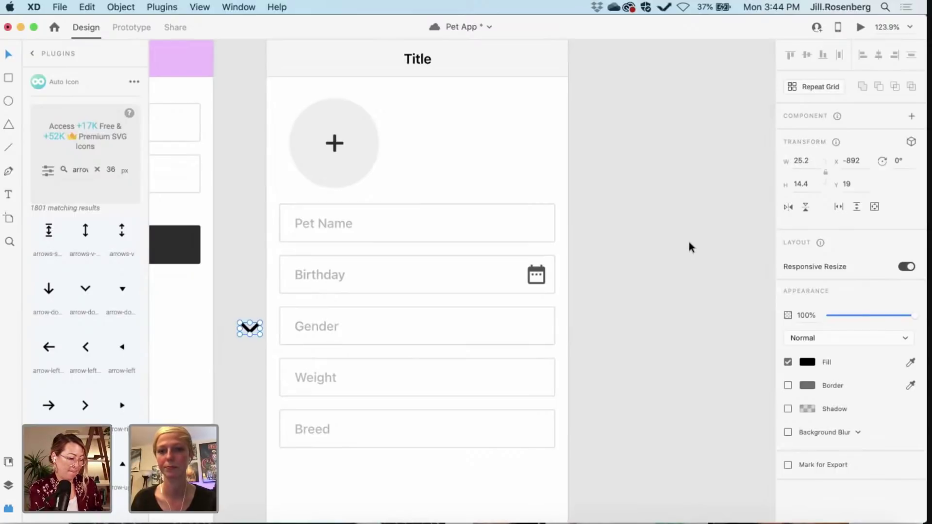
{"action": "scroll", "coordinate": [804, 179], "scroll_direction": "left", "scroll_amount": 1}
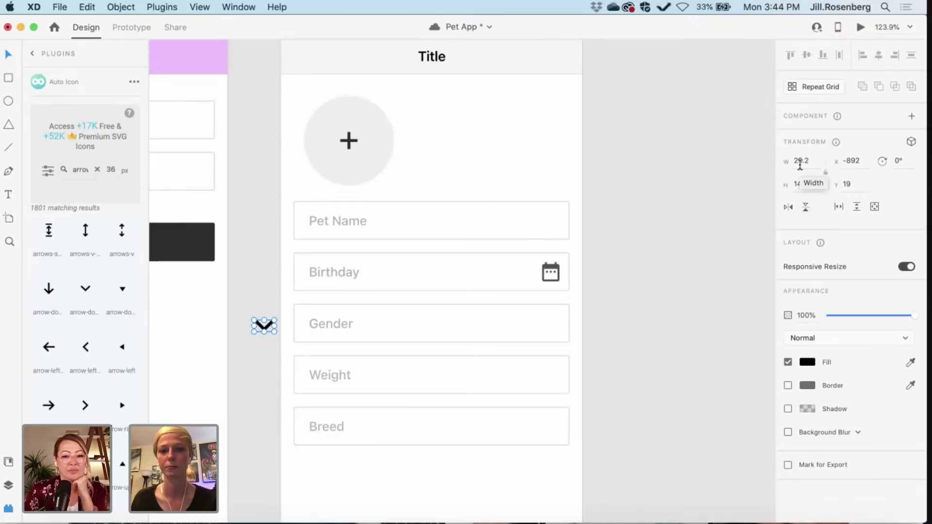
{"action": "left_click", "coordinate": [803, 160]}
{"action": "type", "text": "18"}
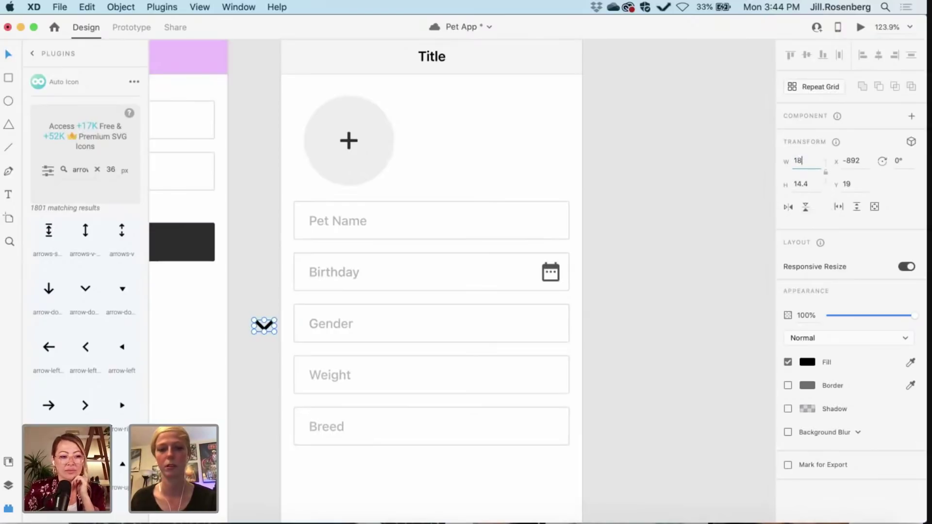
{"action": "key", "text": "Return"}
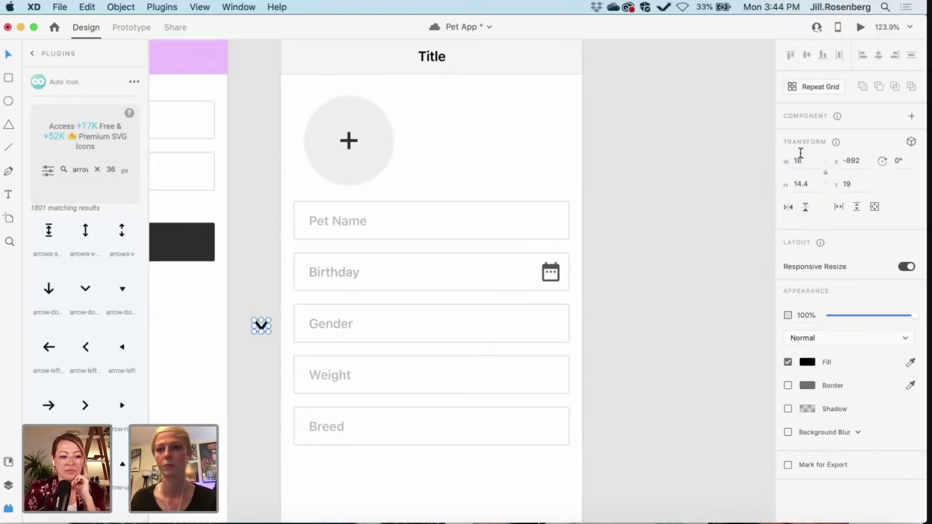
{"action": "key", "text": "super+z"}
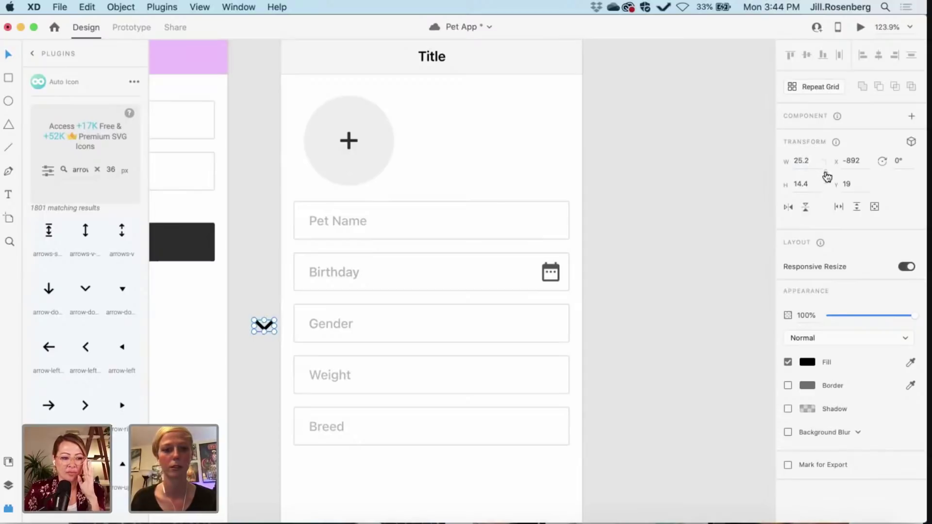
- Scale the down chevron icon proportionally to a width of 18
{"action": "left_click", "coordinate": [800, 160]}
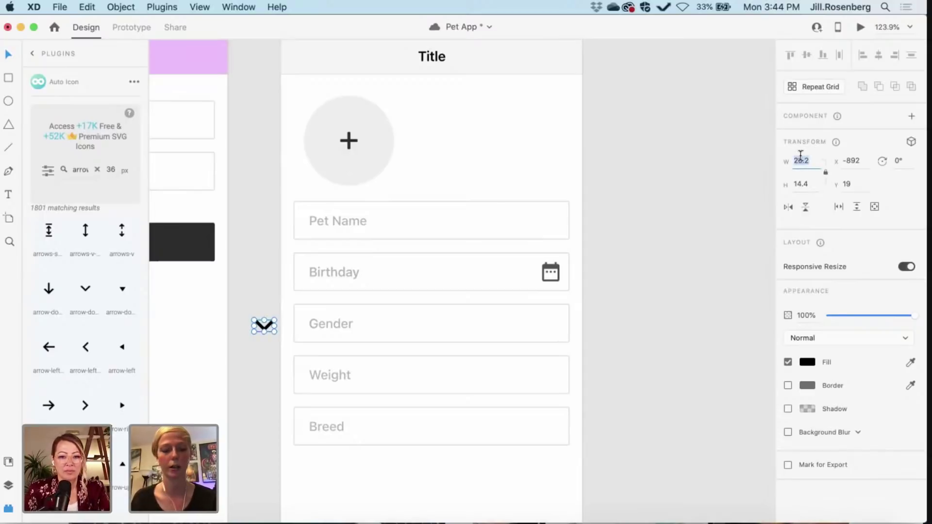
{"action": "type", "text": "18"}
{"action": "key", "text": "Return"}
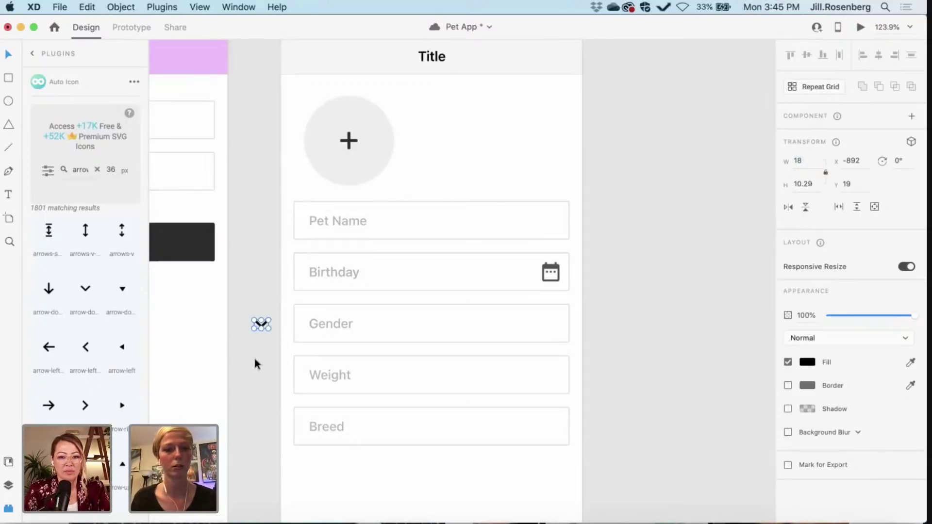
{"action": "left_click", "coordinate": [254, 356]}
- Move the down chevron into the right end of the Gender field at X 328, Y 394
{"action": "left_click", "coordinate": [260, 325]}
{"action": "left_click_drag", "start_coordinate": [433, 317], "coordinate": [552, 323]}
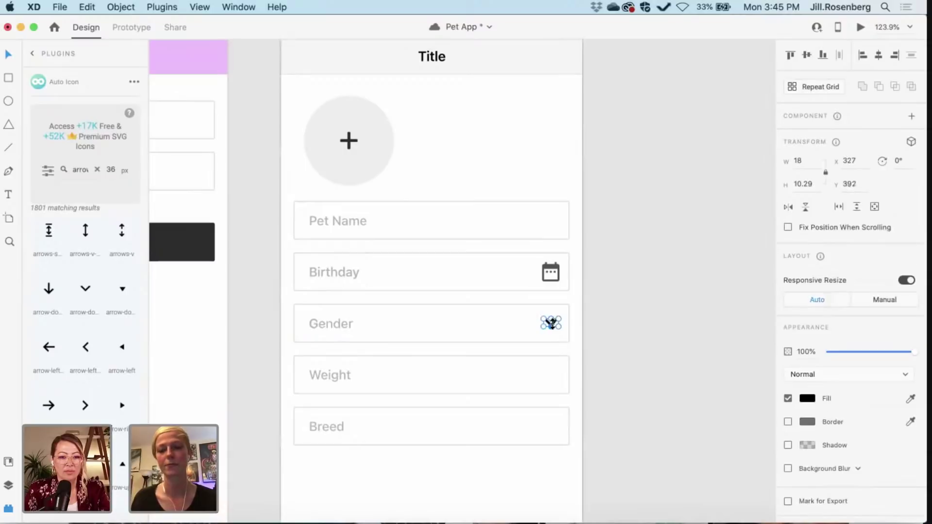
{"action": "key", "text": "Down"}
{"action": "key", "text": "Down"}
{"action": "key", "text": "Right"}
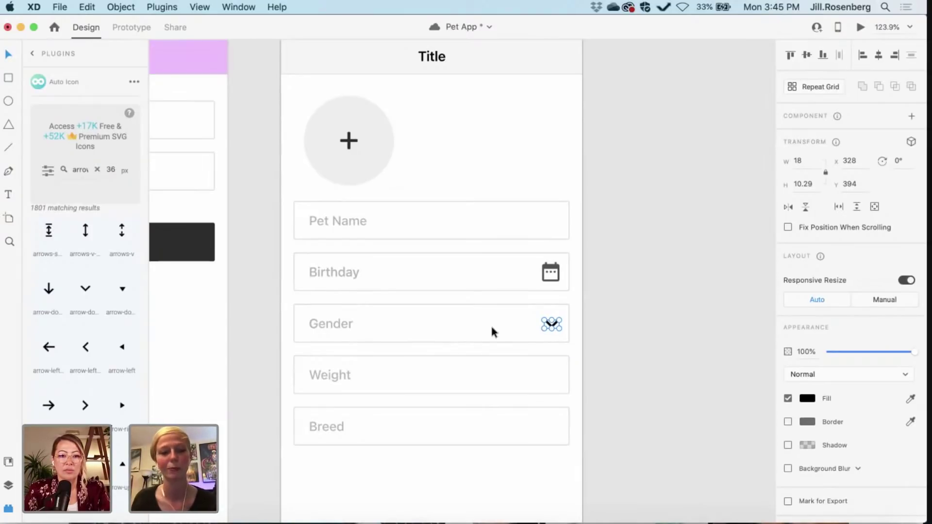
{"action": "scroll", "coordinate": [633, 333], "scroll_direction": "down", "scroll_amount": 3}
{"action": "scroll", "coordinate": [634, 334], "scroll_direction": "right", "scroll_amount": 2}
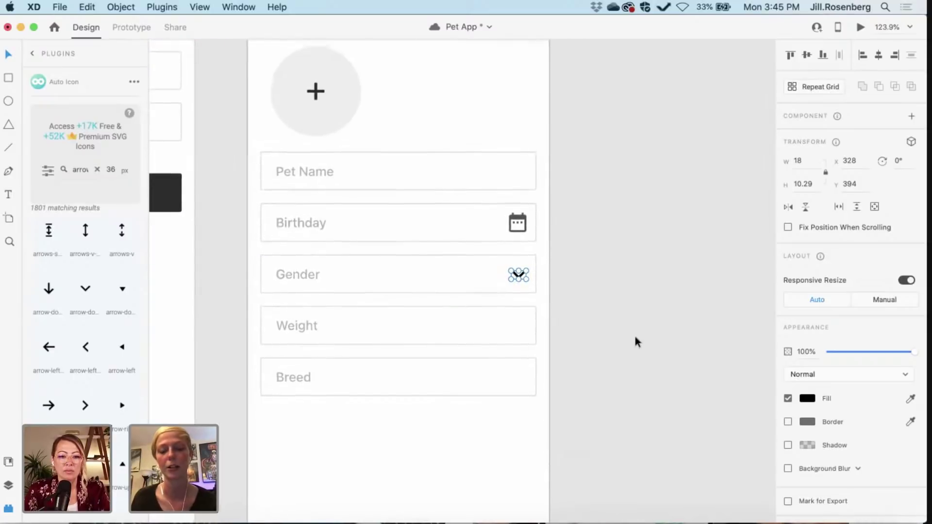
{"action": "scroll", "coordinate": [634, 338], "scroll_direction": "up", "scroll_amount": 2}
{"action": "left_click", "coordinate": [635, 337]}
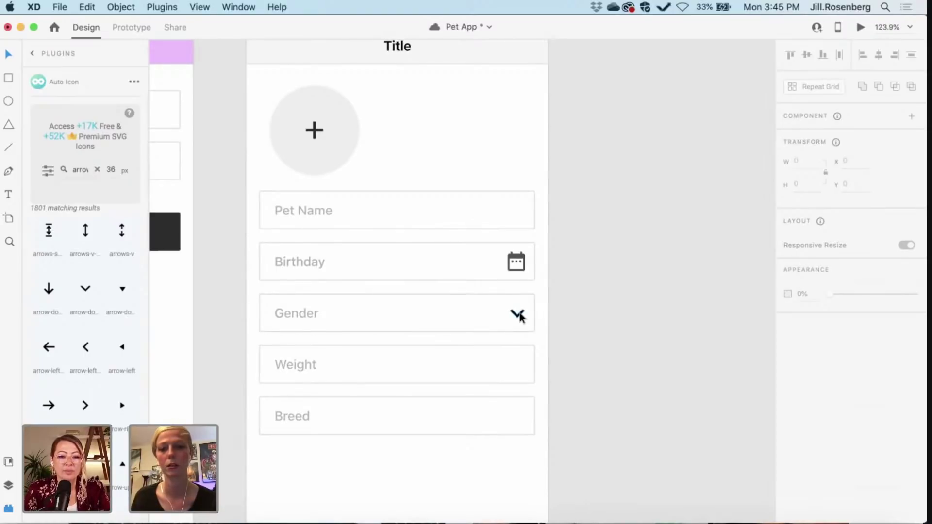
- Duplicate the Gender field's down chevron into the right end of the Breed field at X 328, Y 521.71
{"action": "scroll", "coordinate": [377, 423], "scroll_direction": "down", "scroll_amount": 1}
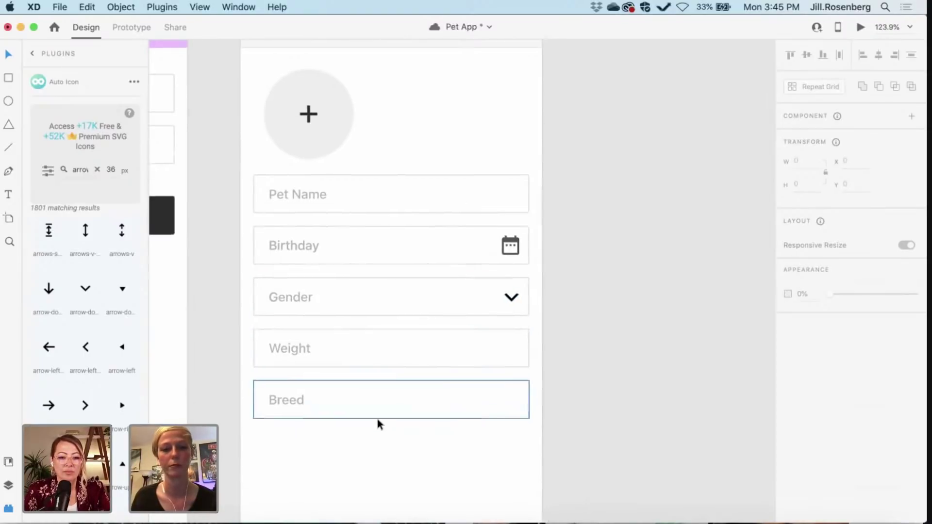
{"action": "scroll", "coordinate": [377, 418], "scroll_direction": "down", "scroll_amount": 1}
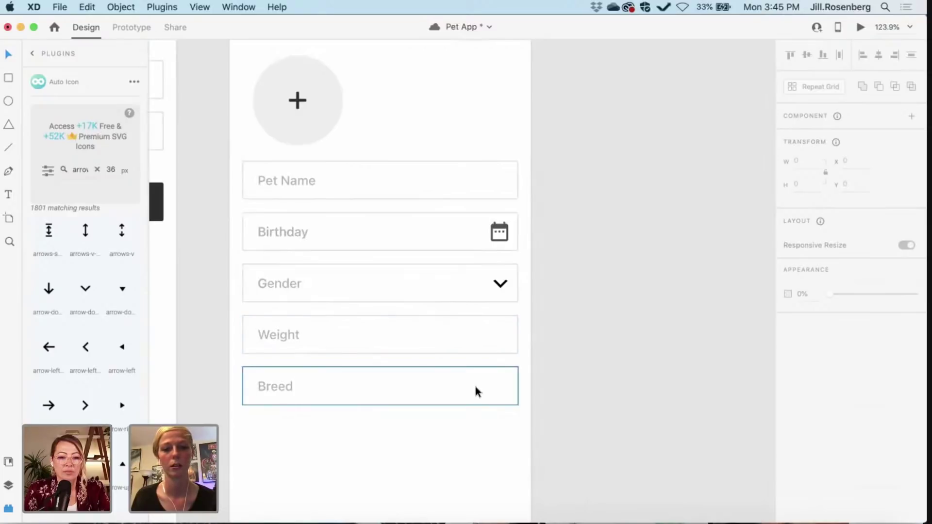
{"action": "double_click", "coordinate": [500, 285]}
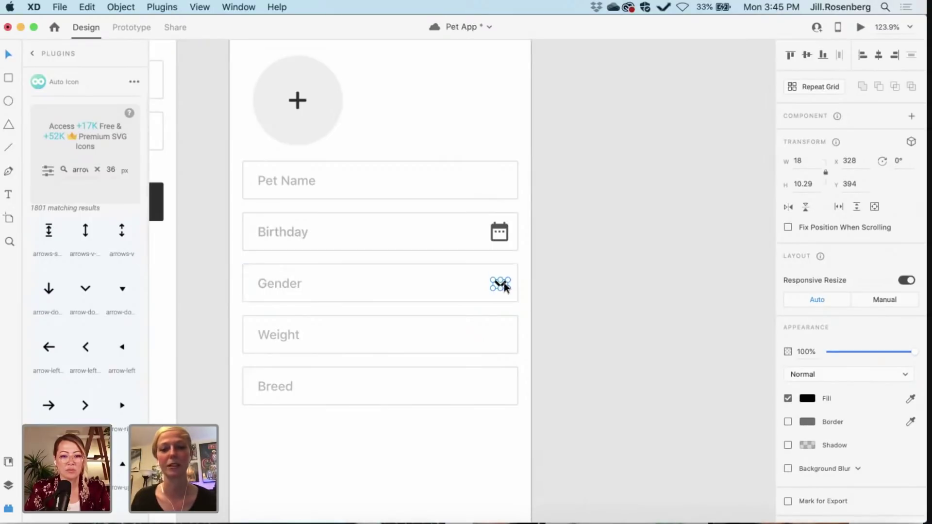
{"action": "left_click_drag", "start_coordinate": [505, 287], "coordinate": [504, 389]}
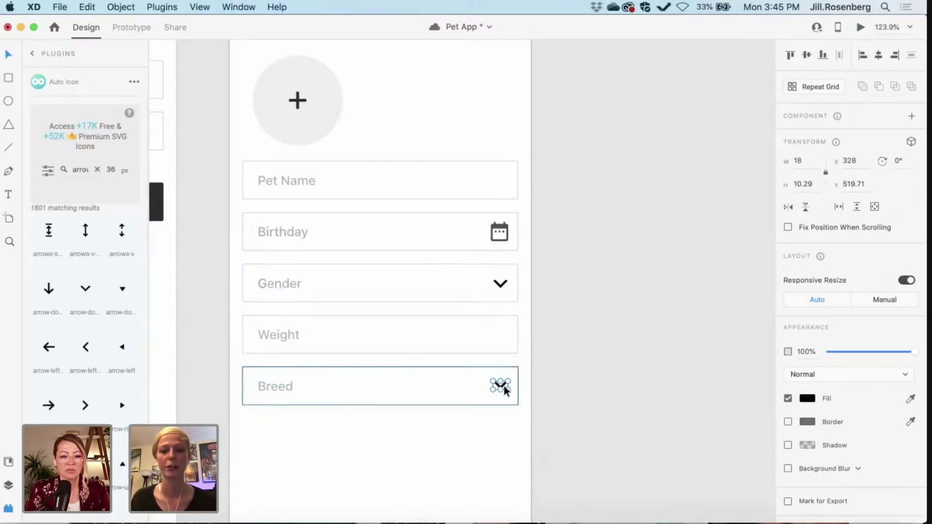
{"action": "key", "text": "Down"}
{"action": "key", "text": "Down"}
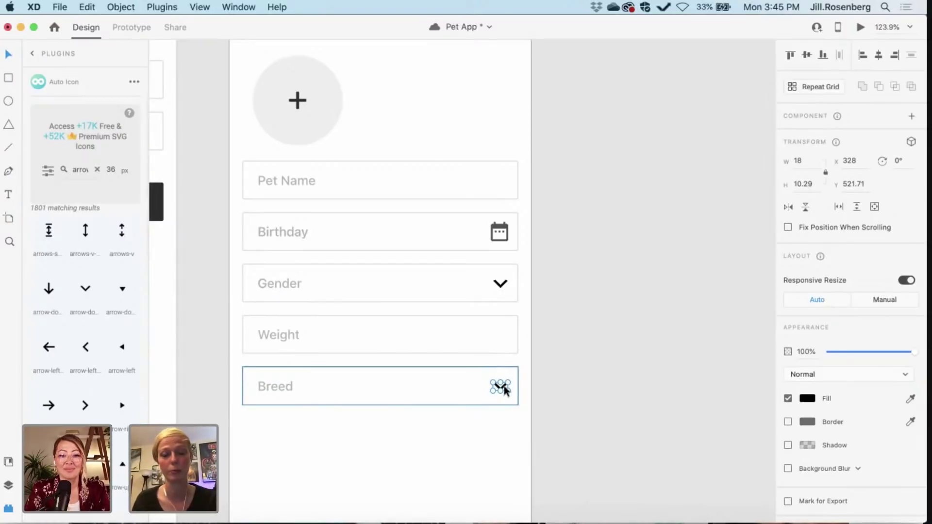
{"action": "left_click", "coordinate": [611, 423]}
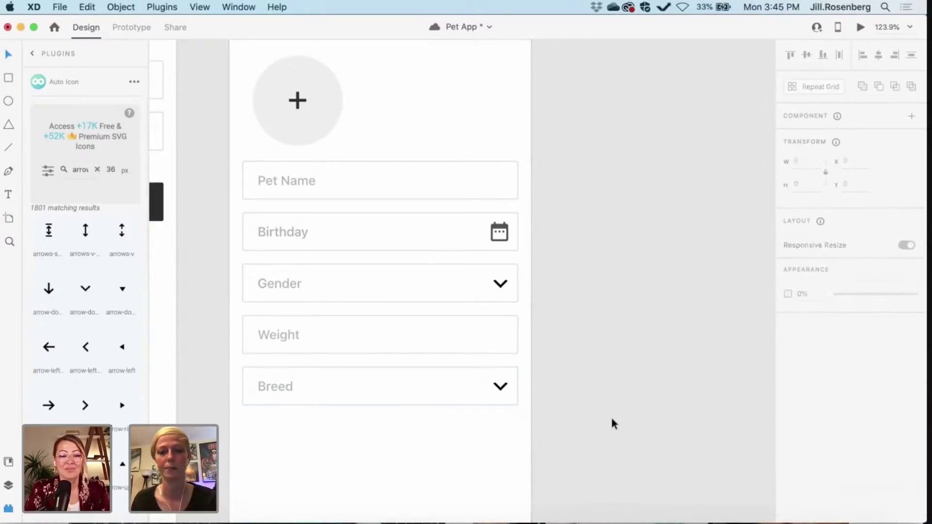
- Review the whole add pet screen alongside the splash and login screens
{"action": "scroll", "coordinate": [612, 423], "scroll_direction": "down", "scroll_amount": 5}
{"action": "scroll", "coordinate": [612, 421], "scroll_direction": "right", "scroll_amount": 2}
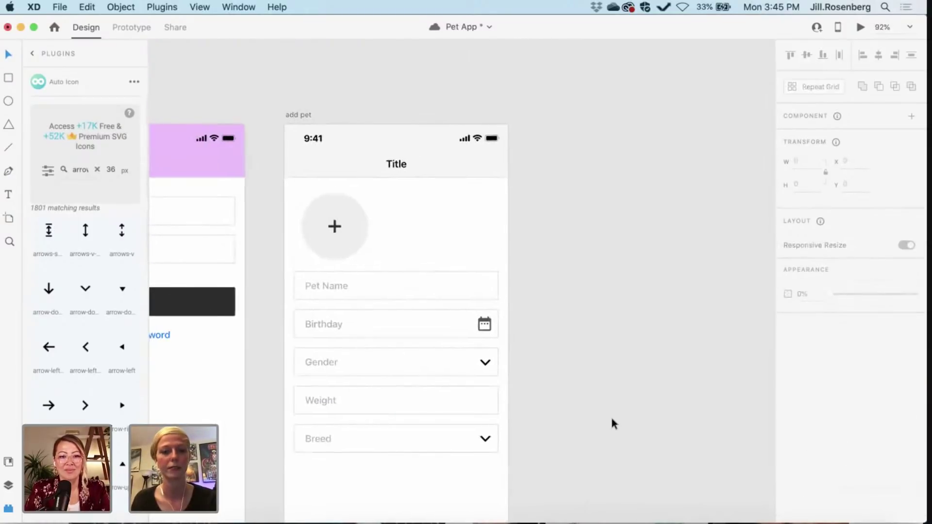
{"action": "scroll", "coordinate": [611, 421], "scroll_direction": "down", "scroll_amount": 2}
{"action": "scroll", "coordinate": [612, 423], "scroll_direction": "down", "scroll_amount": 2}
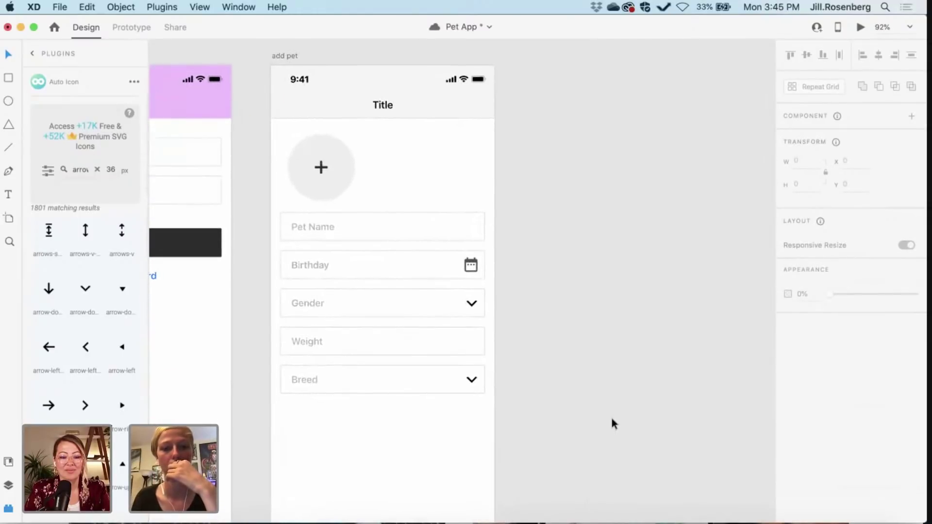
{"action": "scroll", "coordinate": [612, 423], "scroll_direction": "left", "scroll_amount": 2}
{"action": "scroll", "coordinate": [611, 423], "scroll_direction": "down", "scroll_amount": 5}
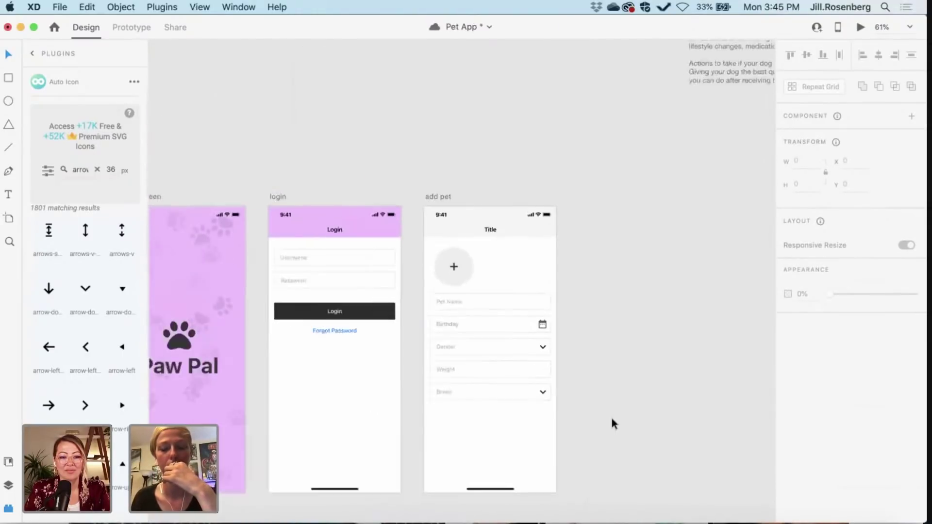
{"action": "scroll", "coordinate": [612, 420], "scroll_direction": "down", "scroll_amount": 2}
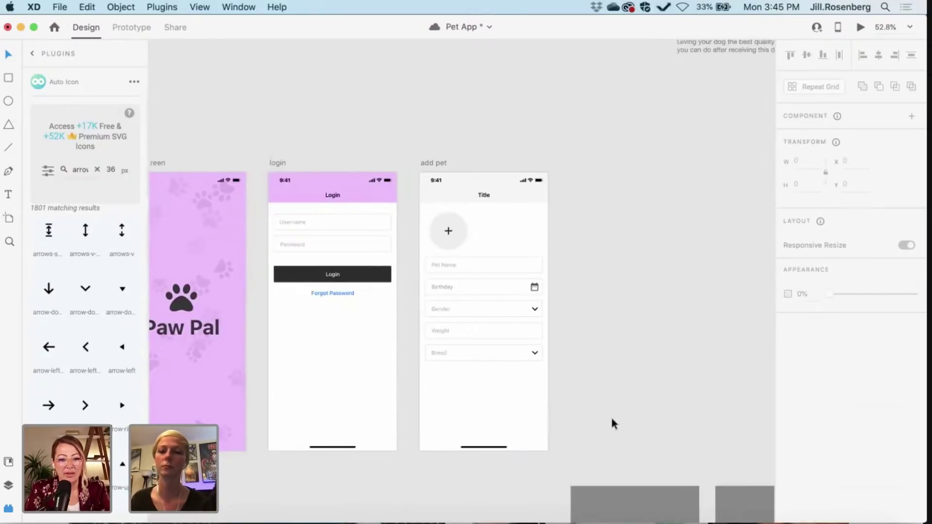
{"action": "scroll", "coordinate": [612, 419], "scroll_direction": "left", "scroll_amount": 2}
{"action": "scroll", "coordinate": [611, 418], "scroll_direction": "up", "scroll_amount": 1}
{"action": "scroll", "coordinate": [611, 423], "scroll_direction": "right", "scroll_amount": 1}
{"action": "scroll", "coordinate": [611, 423], "scroll_direction": "down", "scroll_amount": 1}
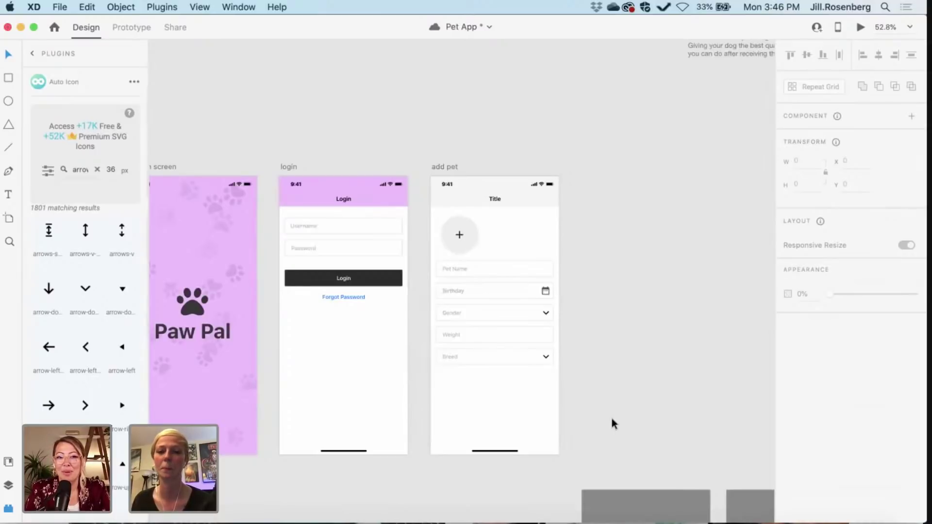
{"action": "scroll", "coordinate": [612, 421], "scroll_direction": "right", "scroll_amount": 1}
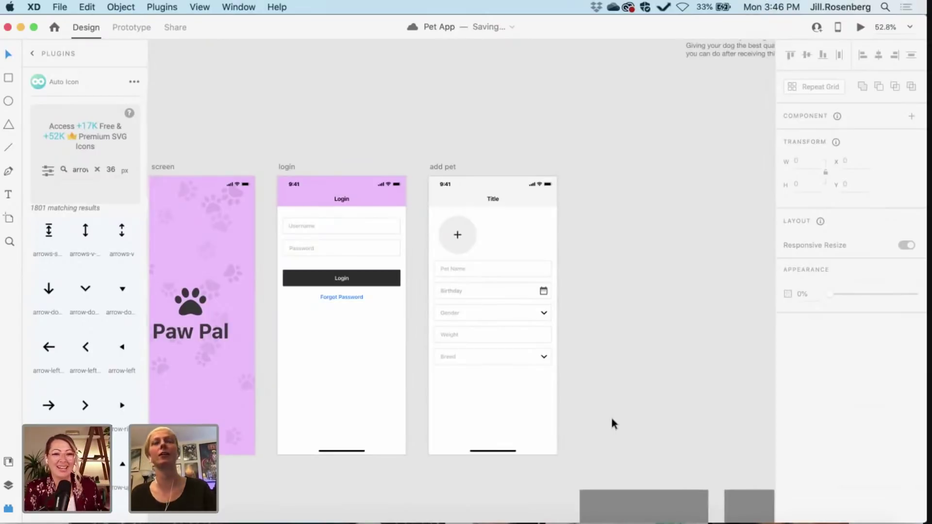
{"action": "scroll", "coordinate": [611, 419], "scroll_direction": "up", "scroll_amount": 5}
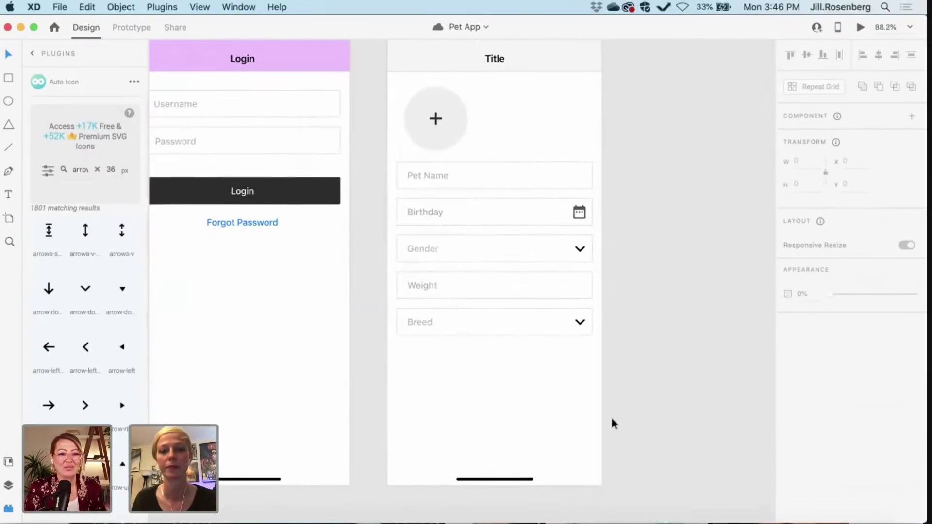
{"action": "scroll", "coordinate": [611, 418], "scroll_direction": "down", "scroll_amount": 1}
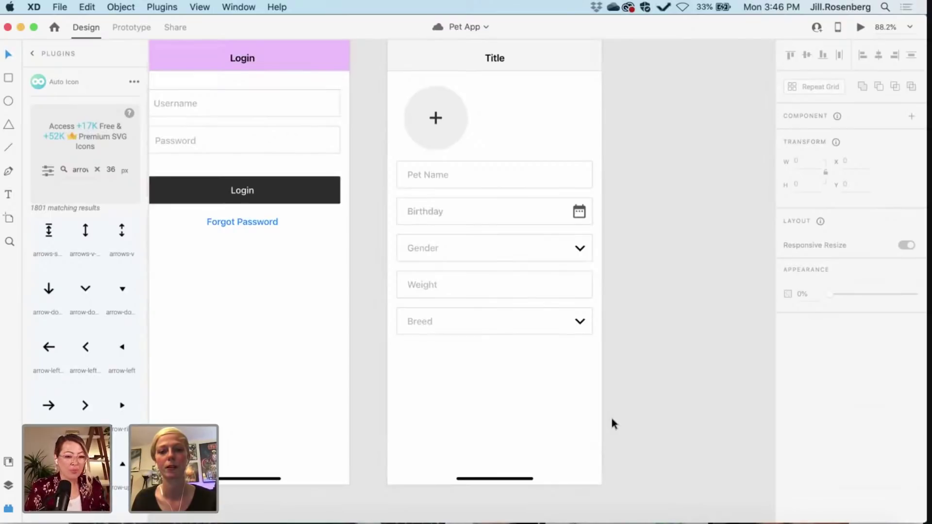
{"action": "scroll", "coordinate": [612, 418], "scroll_direction": "left", "scroll_amount": 3}
{"action": "scroll", "coordinate": [611, 419], "scroll_direction": "up", "scroll_amount": 1}
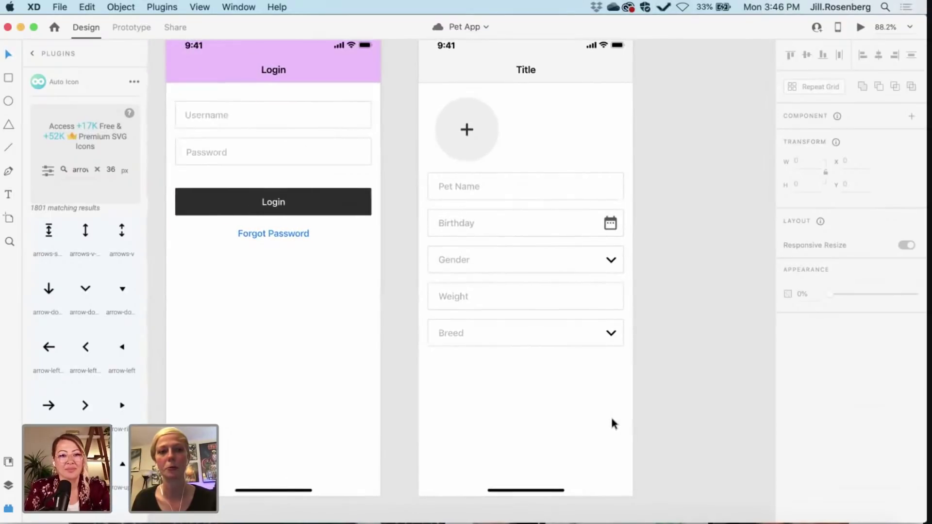
{"action": "scroll", "coordinate": [526, 404], "scroll_direction": "right", "scroll_amount": 3}
{"action": "scroll", "coordinate": [526, 404], "scroll_direction": "down", "scroll_amount": 1}
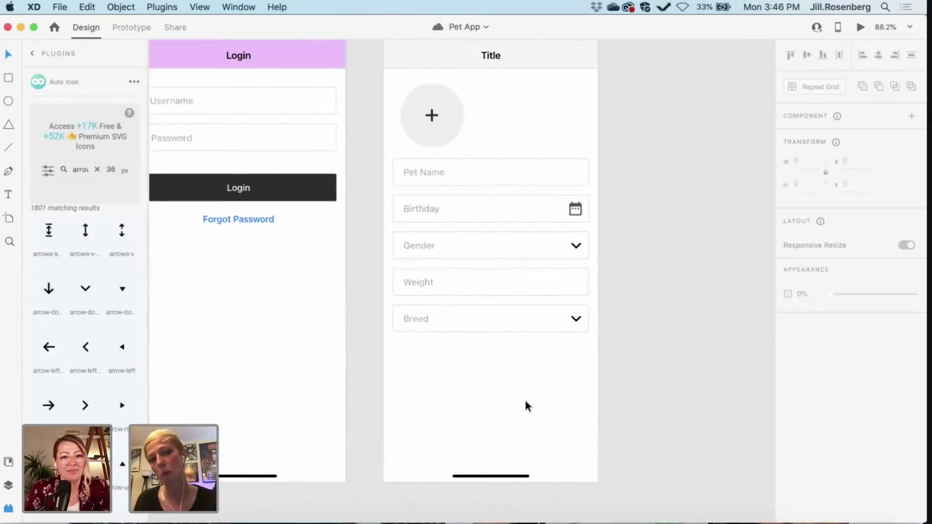
{"action": "scroll", "coordinate": [526, 403], "scroll_direction": "left", "scroll_amount": 3}
{"action": "scroll", "coordinate": [526, 402], "scroll_direction": "up", "scroll_amount": 1}
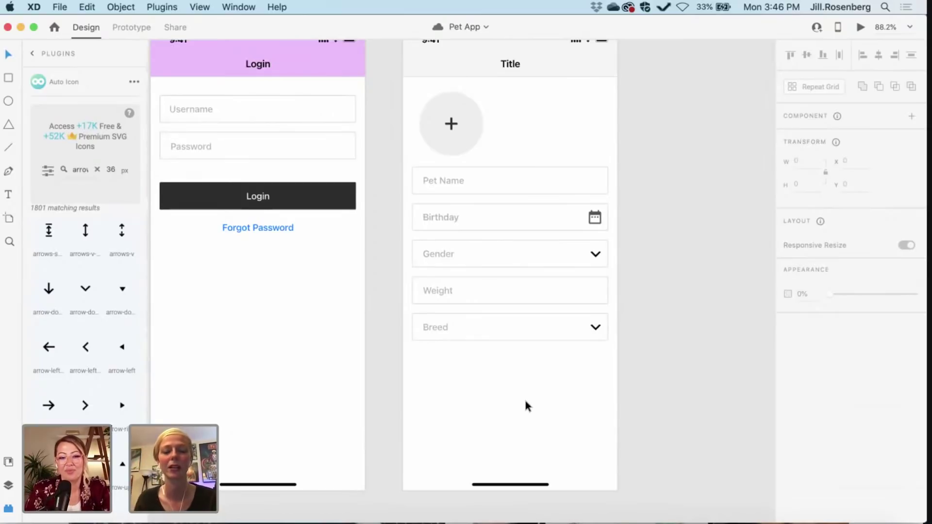
{"action": "scroll", "coordinate": [525, 402], "scroll_direction": "down", "scroll_amount": 1}
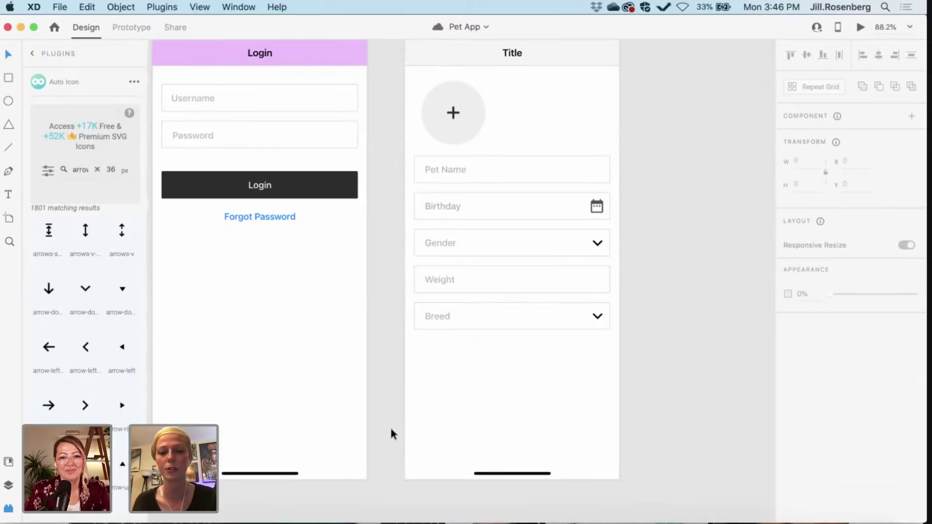
{"action": "scroll", "coordinate": [392, 433], "scroll_direction": "right", "scroll_amount": 3}
{"action": "scroll", "coordinate": [392, 434], "scroll_direction": "up", "scroll_amount": 1}
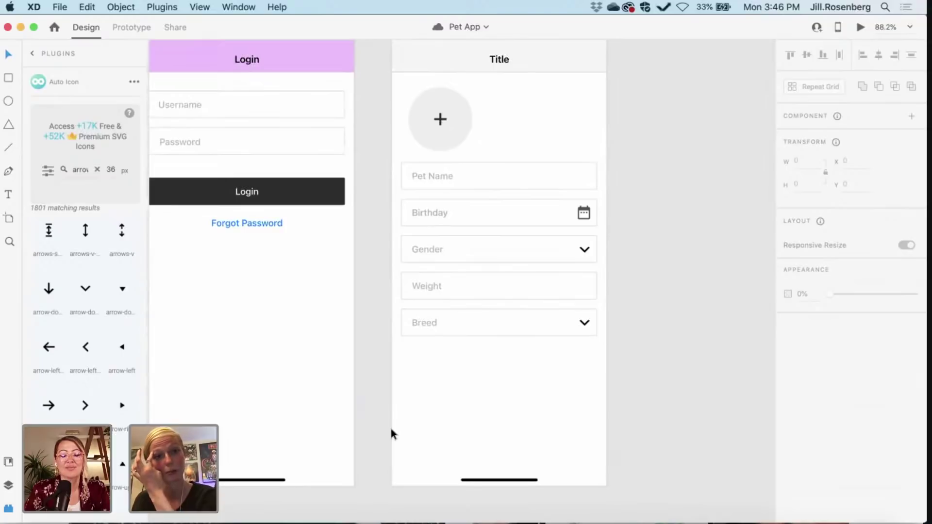
{"action": "scroll", "coordinate": [392, 434], "scroll_direction": "left", "scroll_amount": 1}
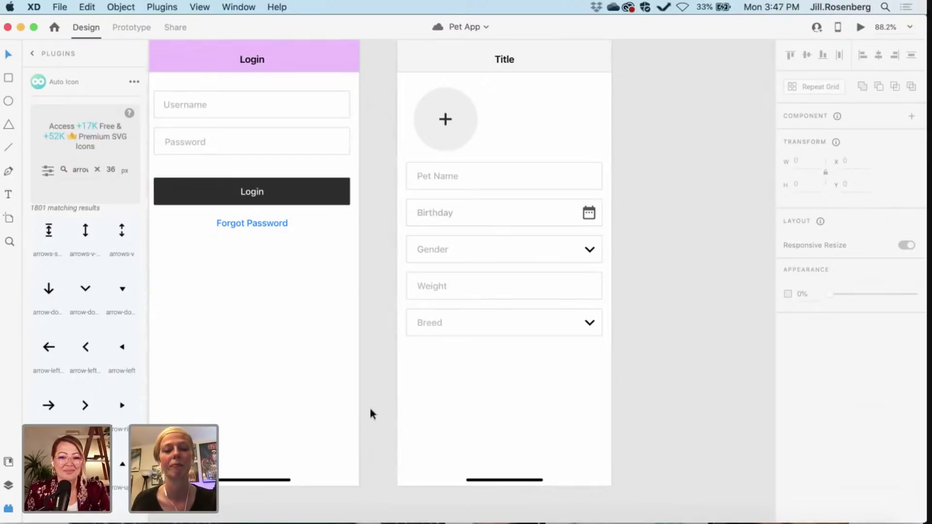
{"action": "scroll", "coordinate": [371, 413], "scroll_direction": "up", "scroll_amount": 1}
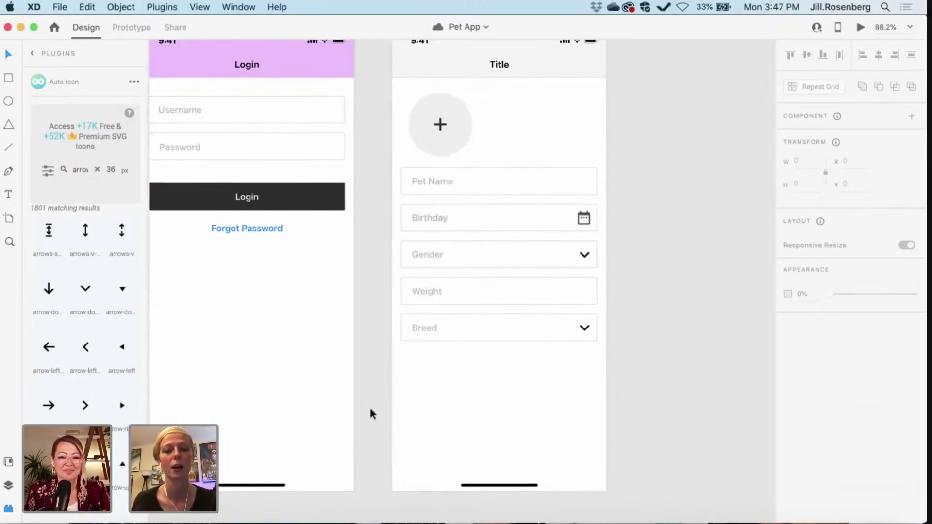
{"action": "scroll", "coordinate": [371, 412], "scroll_direction": "up", "scroll_amount": 3}
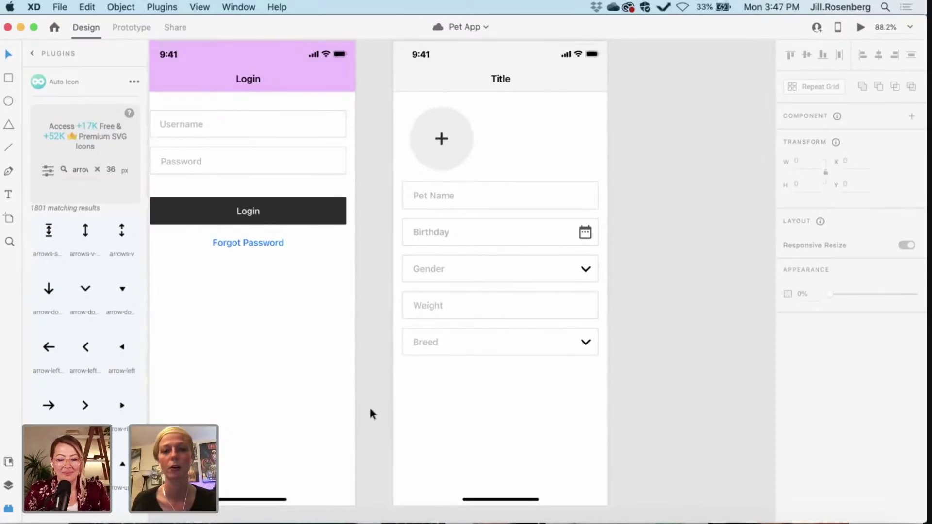
- Change the navigation bar title on the add pet screen to "Add Pet"
{"action": "scroll", "coordinate": [371, 412], "scroll_direction": "up", "scroll_amount": 10}
{"action": "scroll", "coordinate": [370, 413], "scroll_direction": "right", "scroll_amount": 5}
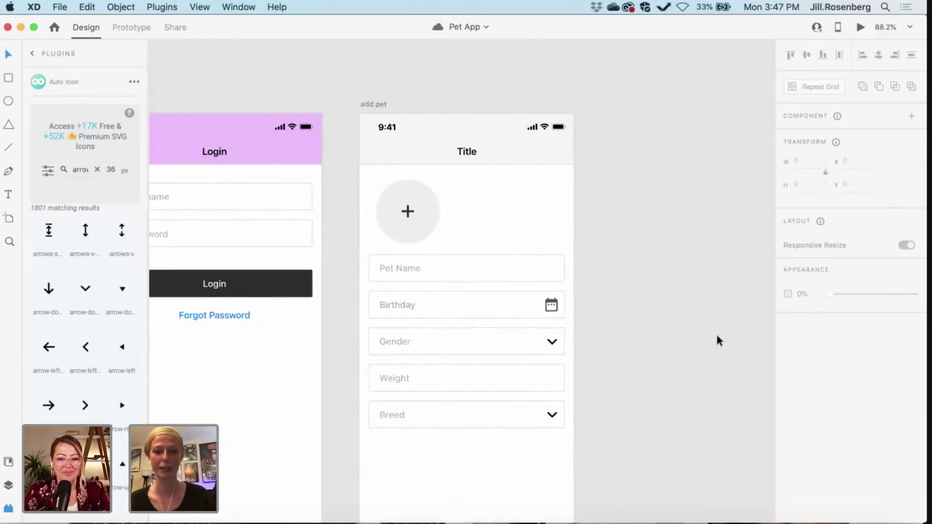
{"action": "scroll", "coordinate": [716, 336], "scroll_direction": "up", "scroll_amount": 2}
{"action": "scroll", "coordinate": [716, 336], "scroll_direction": "left", "scroll_amount": 3}
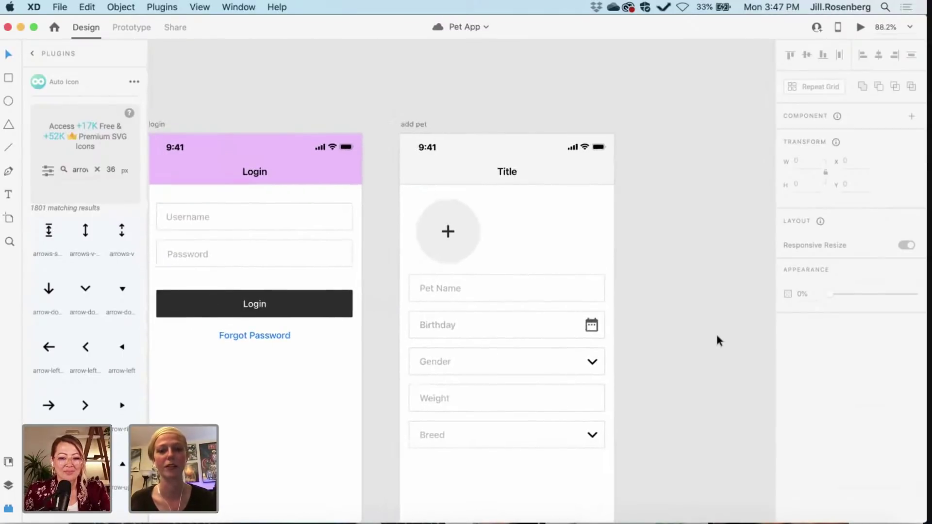
{"action": "scroll", "coordinate": [716, 339], "scroll_direction": "down", "scroll_amount": 1}
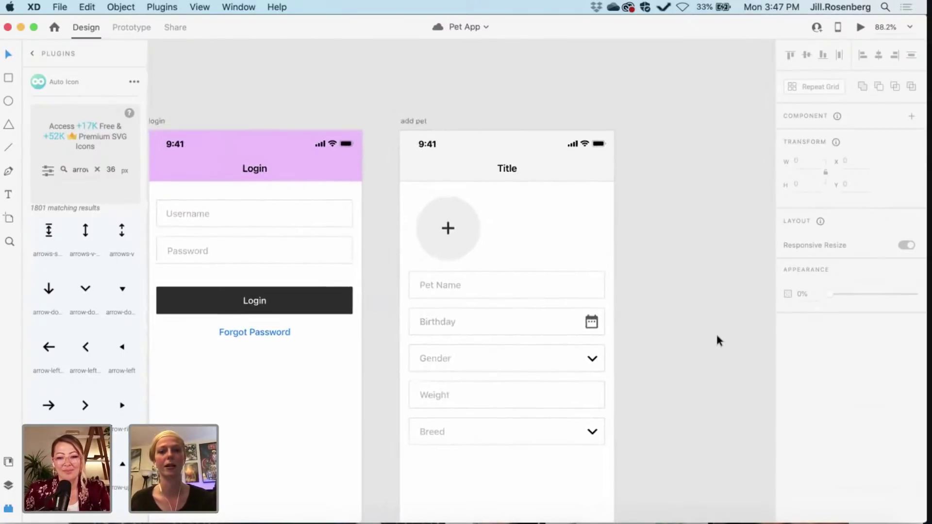
{"action": "left_click", "coordinate": [450, 170]}
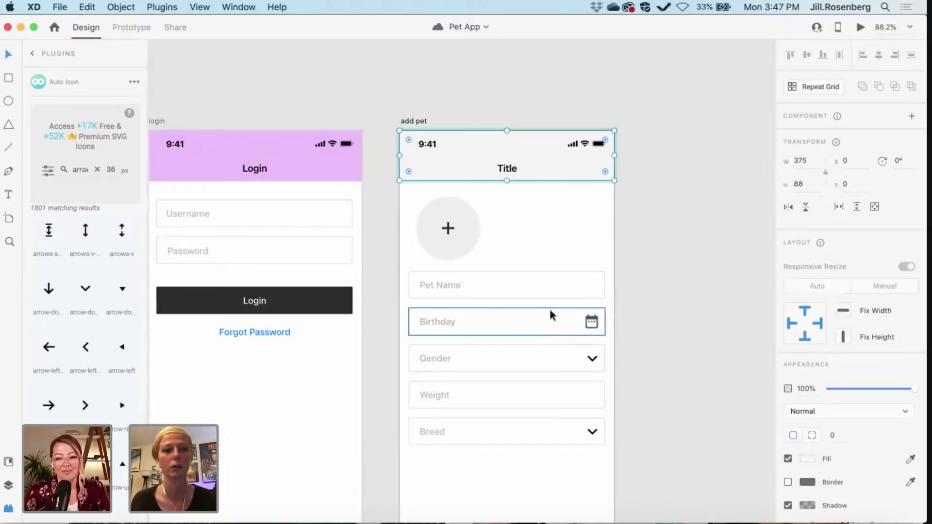
{"action": "left_click", "coordinate": [8, 463]}
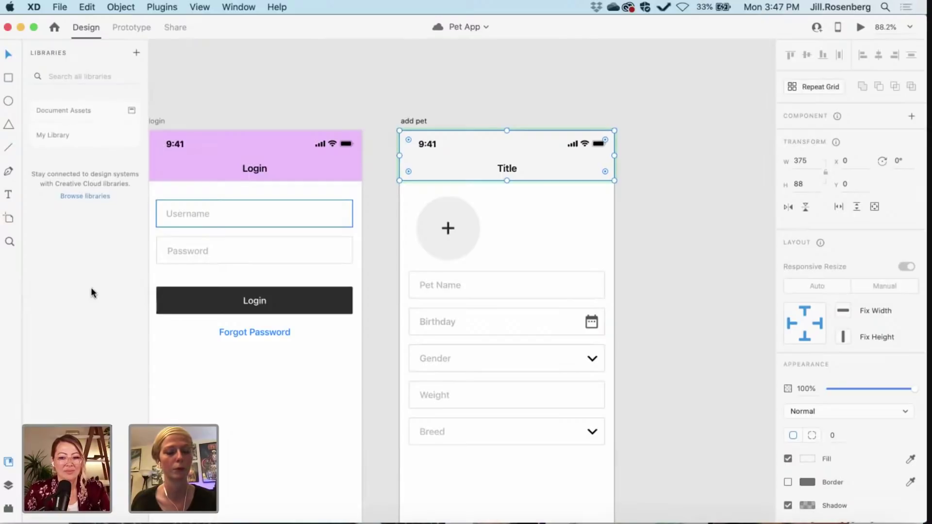
{"action": "left_click", "coordinate": [8, 485]}
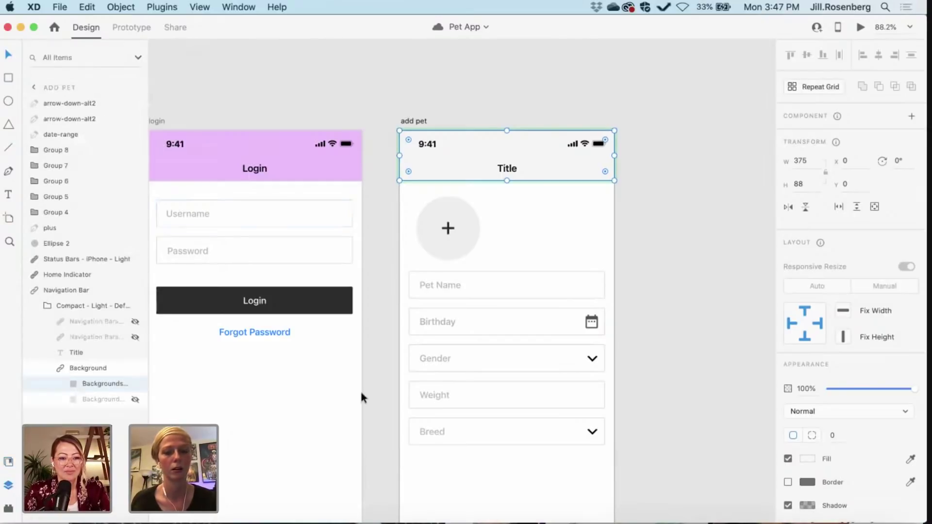
{"action": "double_click", "coordinate": [504, 167]}
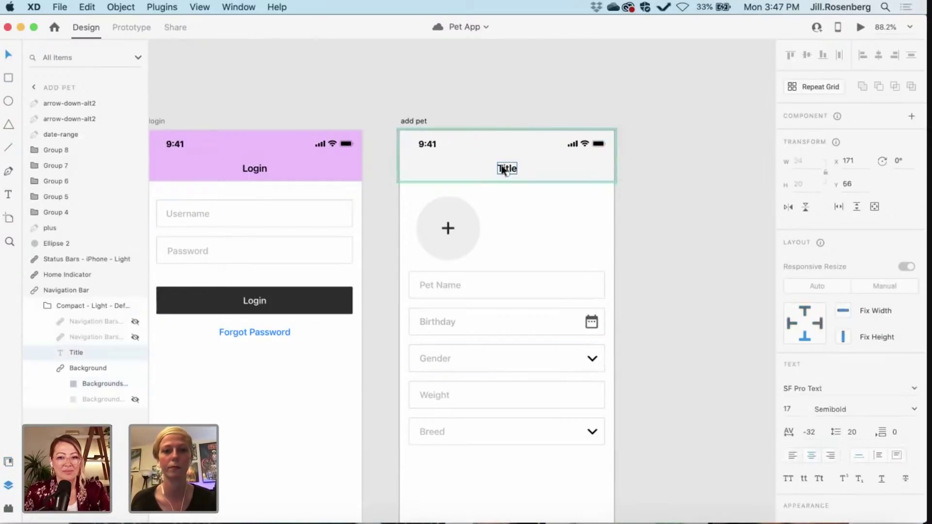
{"action": "double_click", "coordinate": [503, 166]}
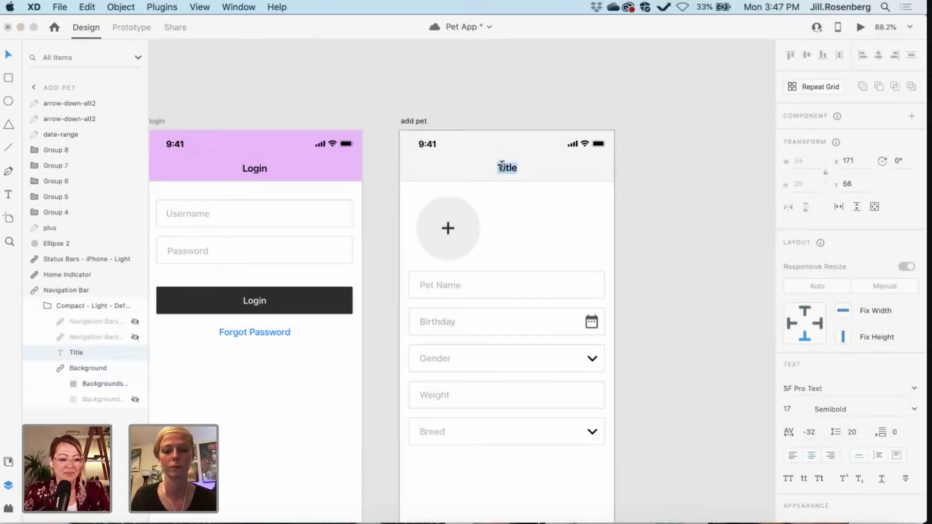
{"action": "type", "text": "Add Pet"}
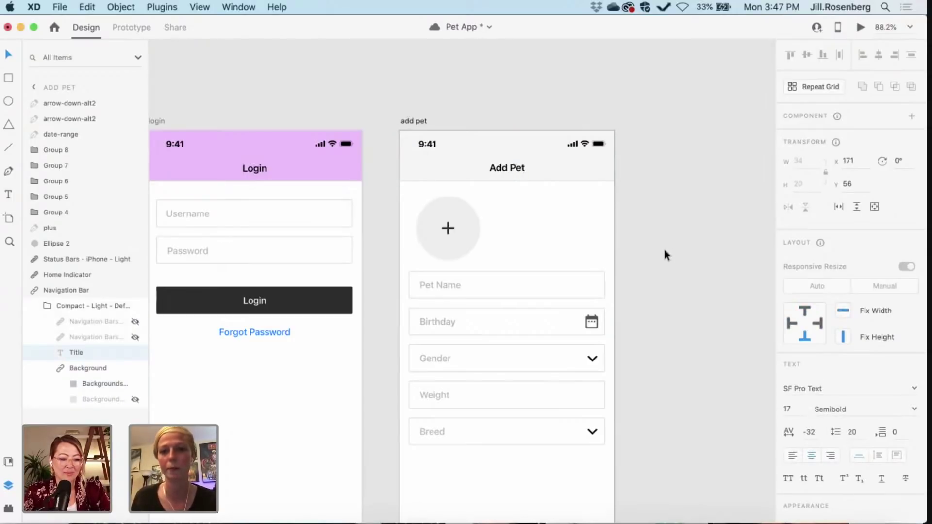
{"action": "key", "text": "Escape"}
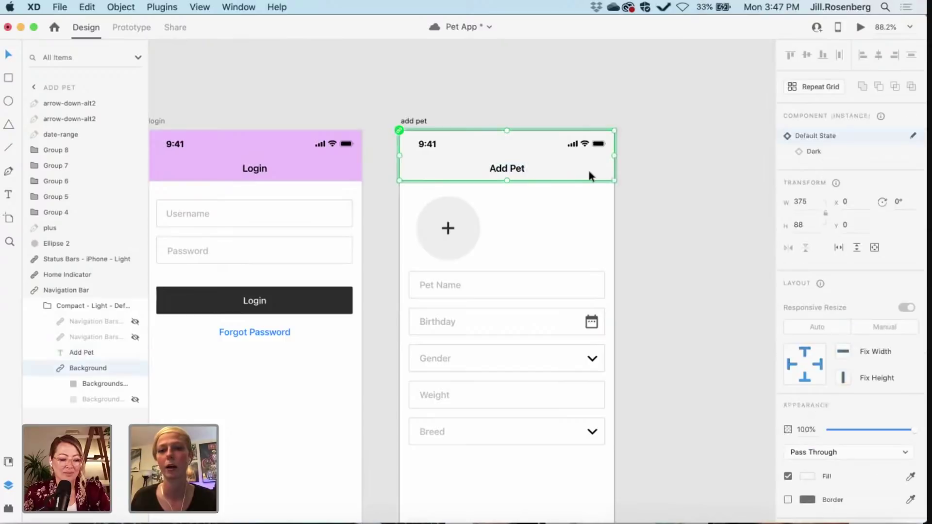
- Fill the add pet screen's navigation bar background with the light purple sampled from the Login screen's header
{"action": "left_click", "coordinate": [589, 170]}
{"action": "left_click", "coordinate": [589, 170]}
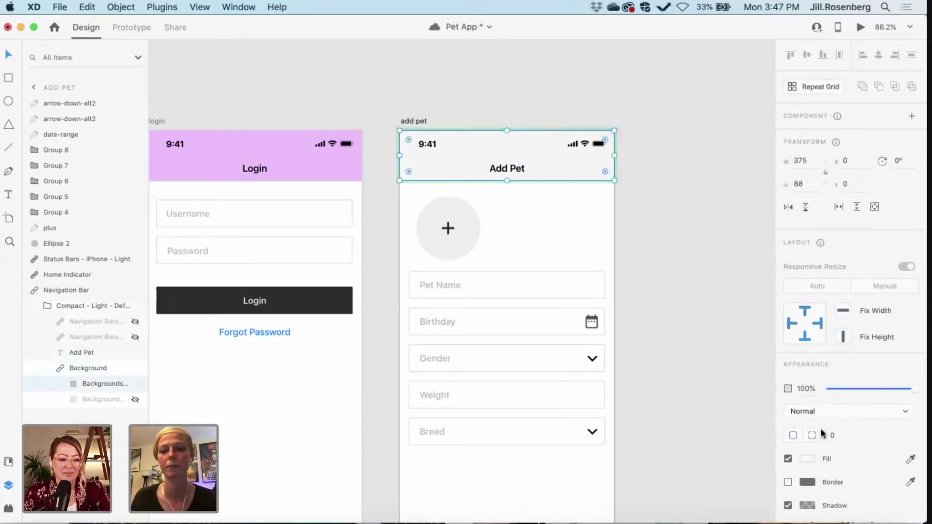
{"action": "scroll", "coordinate": [820, 442], "scroll_direction": "down", "scroll_amount": 1}
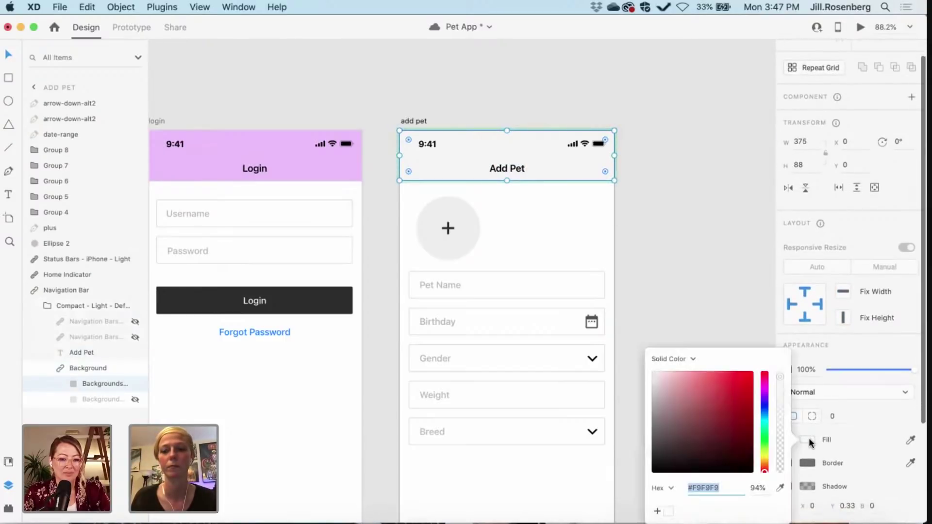
{"action": "left_click", "coordinate": [809, 440]}
{"action": "left_click", "coordinate": [780, 487]}
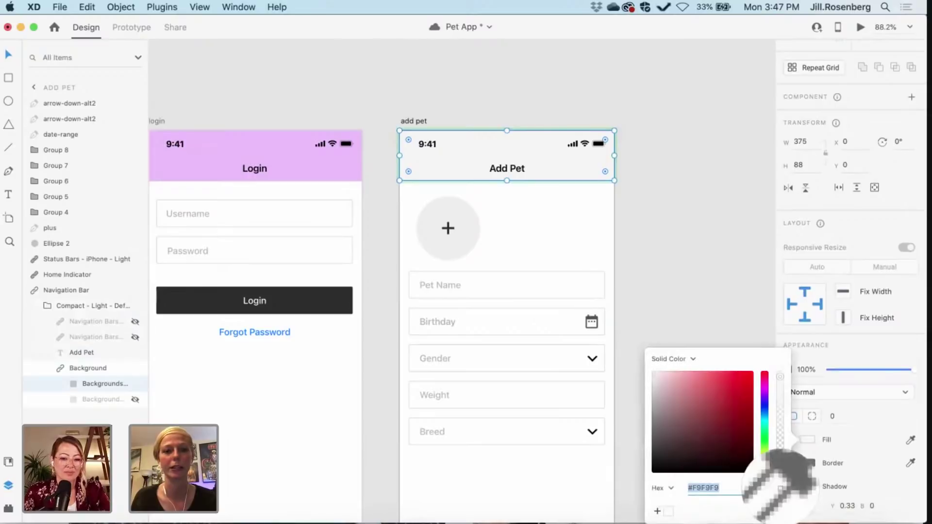
{"action": "left_click", "coordinate": [283, 156]}
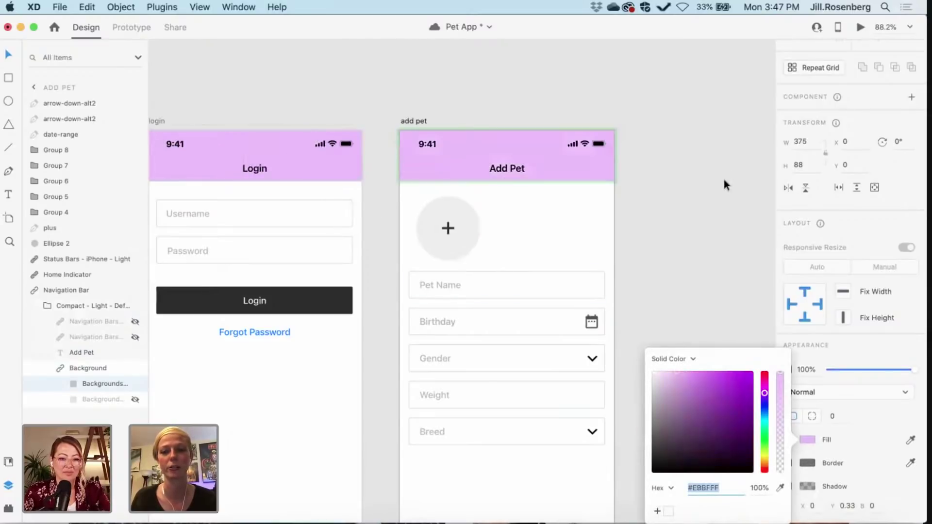
{"action": "left_click", "coordinate": [723, 178]}
- Move the Login screen's username and password fields, Login button and Forgot Password link down together to Y 230
{"action": "scroll", "coordinate": [704, 241], "scroll_direction": "down", "scroll_amount": 5}
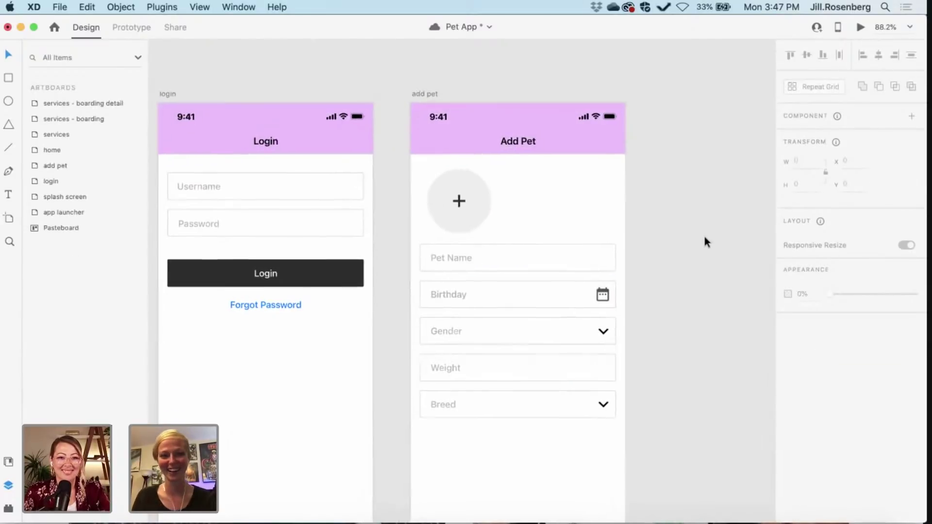
{"action": "scroll", "coordinate": [704, 241], "scroll_direction": "left", "scroll_amount": 5}
{"action": "scroll", "coordinate": [705, 239], "scroll_direction": "right", "scroll_amount": 3}
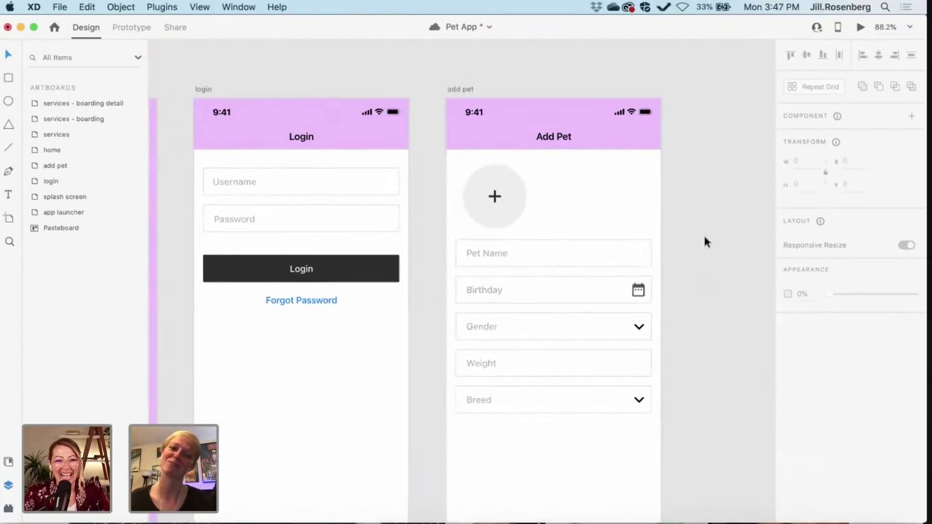
{"action": "scroll", "coordinate": [704, 238], "scroll_direction": "down", "scroll_amount": 3}
{"action": "scroll", "coordinate": [704, 236], "scroll_direction": "up", "scroll_amount": 4}
{"action": "scroll", "coordinate": [703, 237], "scroll_direction": "left", "scroll_amount": 2}
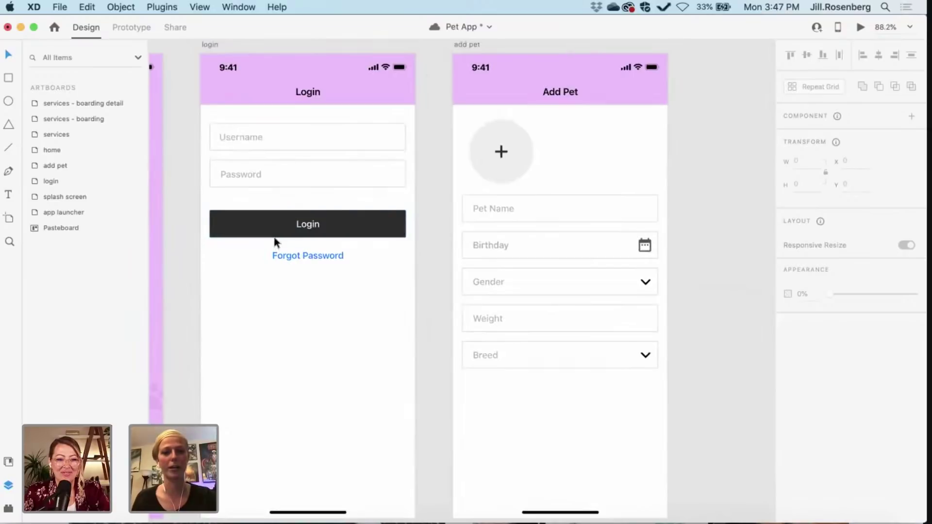
{"action": "left_click", "coordinate": [206, 116]}
{"action": "left_click_drag", "start_coordinate": [205, 115], "coordinate": [409, 279]}
{"action": "left_click_drag", "start_coordinate": [351, 220], "coordinate": [349, 284]}
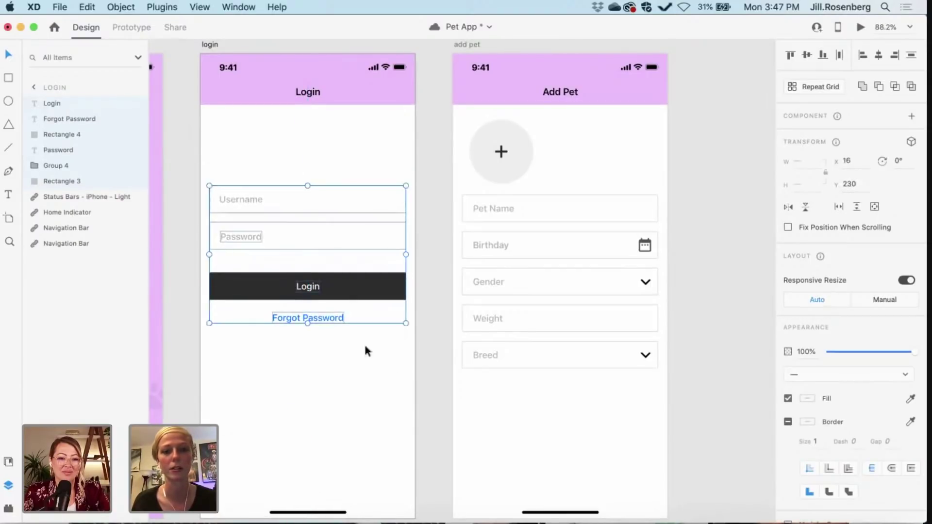
{"action": "scroll", "coordinate": [433, 376], "scroll_direction": "down", "scroll_amount": 2}
{"action": "left_click", "coordinate": [433, 376]}
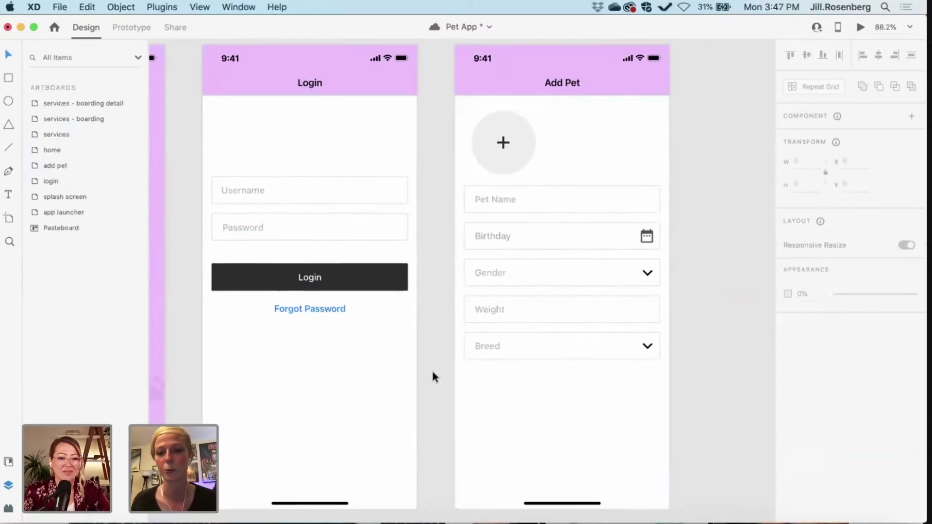
- Group the Login button's label and dark rectangle on the Login screen
{"action": "left_click_drag", "start_coordinate": [281, 256], "coordinate": [334, 290]}
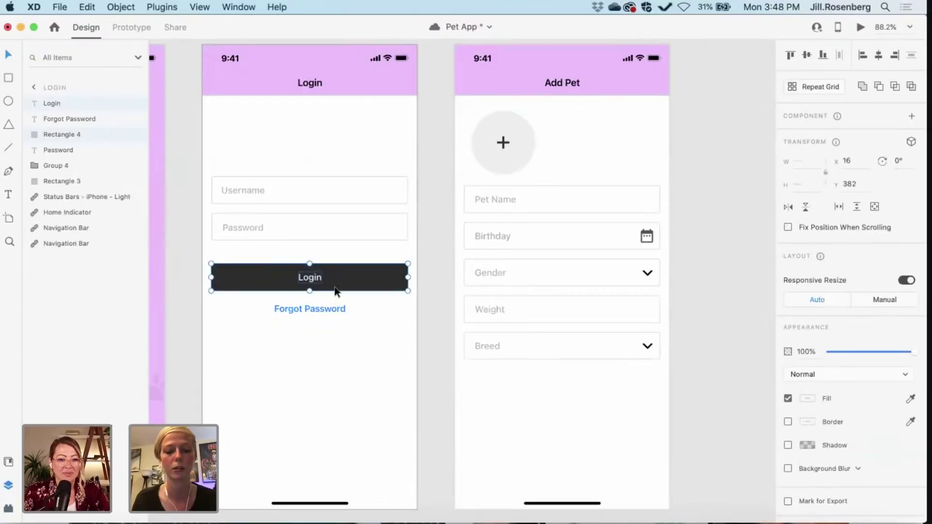
{"action": "key", "text": "super+g"}
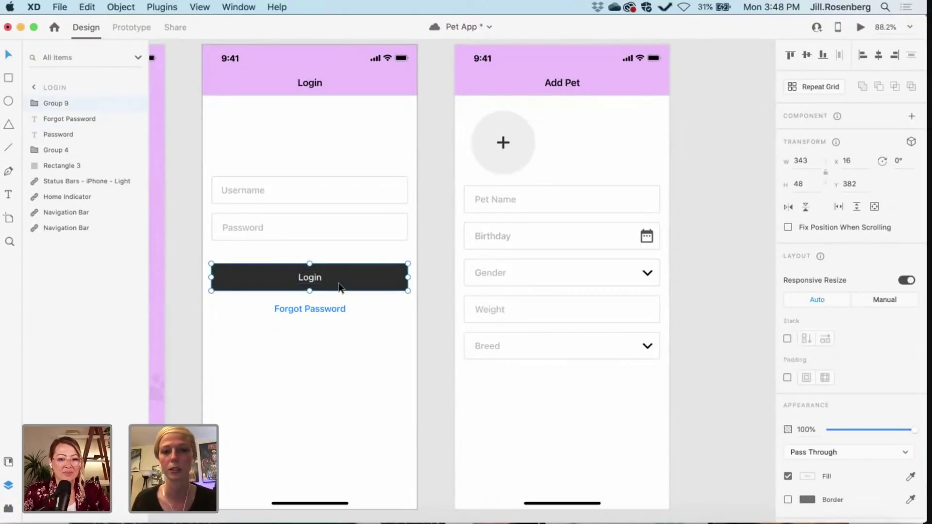
{"action": "left_click_drag", "start_coordinate": [339, 288], "coordinate": [593, 397]}
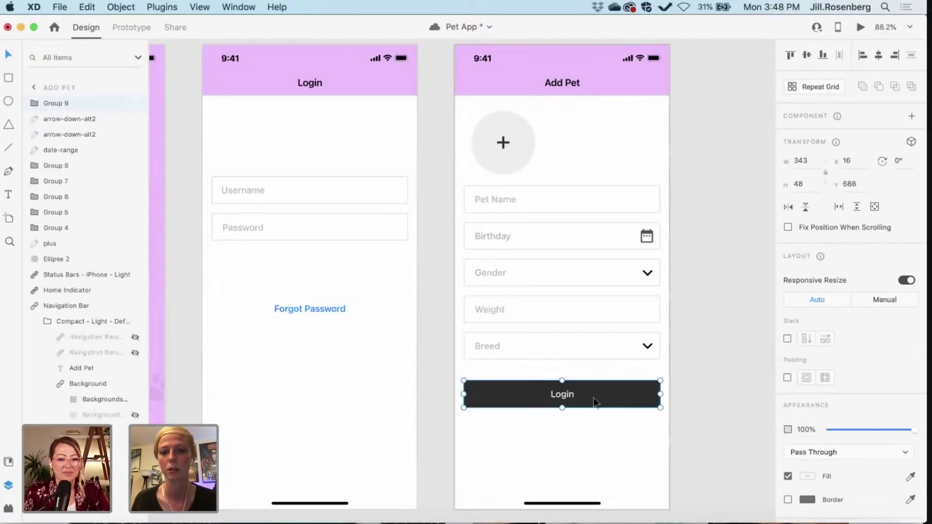
{"action": "key", "text": "super+z"}
- Duplicate the Login button group onto the add pet screen below the Breed field, centred horizontally at X 16, Y 580
{"action": "key", "text": "super+d"}
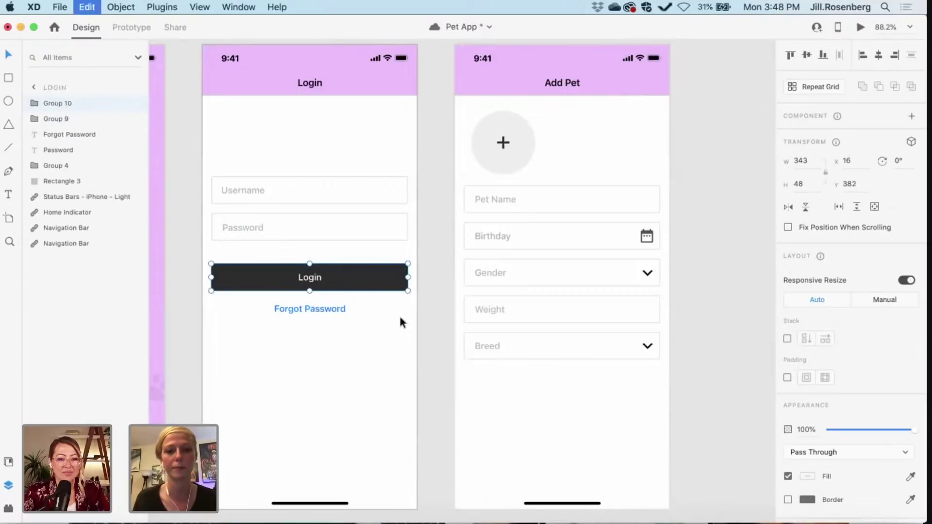
{"action": "left_click_drag", "start_coordinate": [354, 272], "coordinate": [607, 387]}
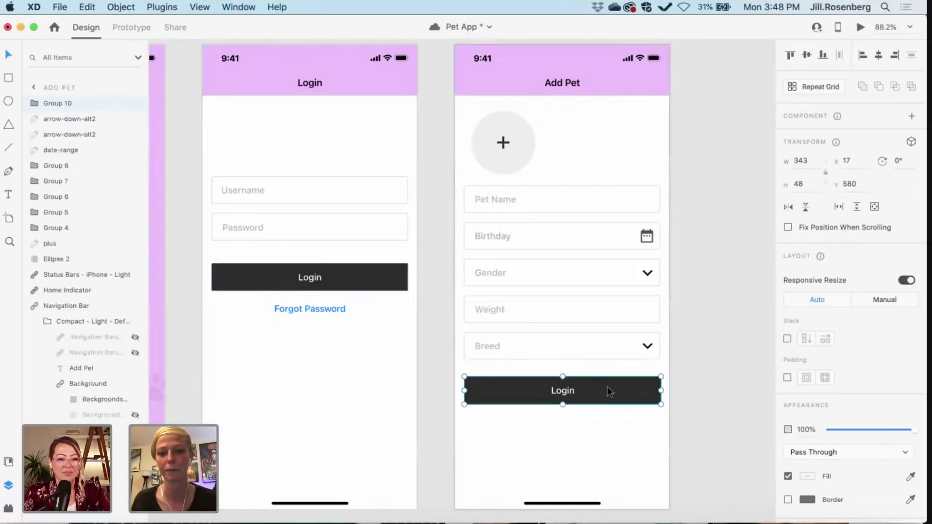
{"action": "left_click", "coordinate": [878, 55]}
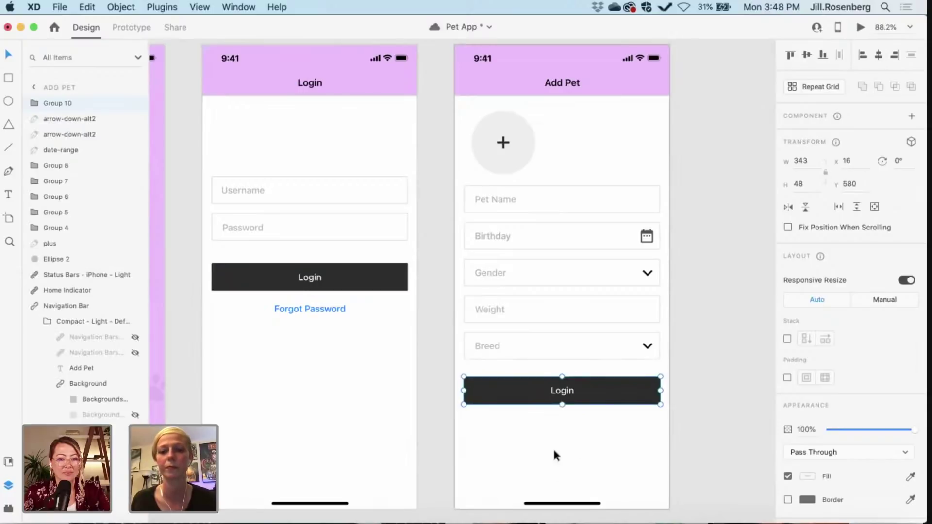
- Change the label of the add pet screen's dark button to "Save"
{"action": "double_click", "coordinate": [566, 389]}
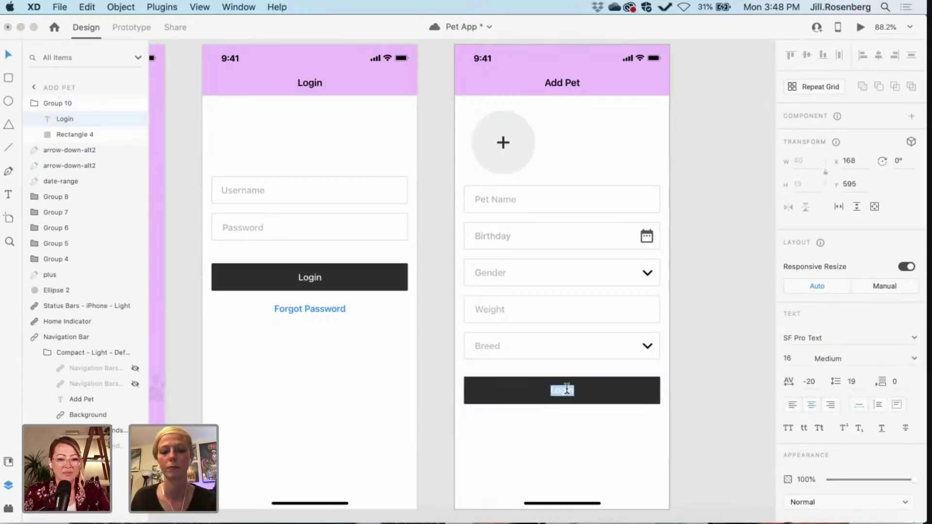
{"action": "type", "text": "S"}
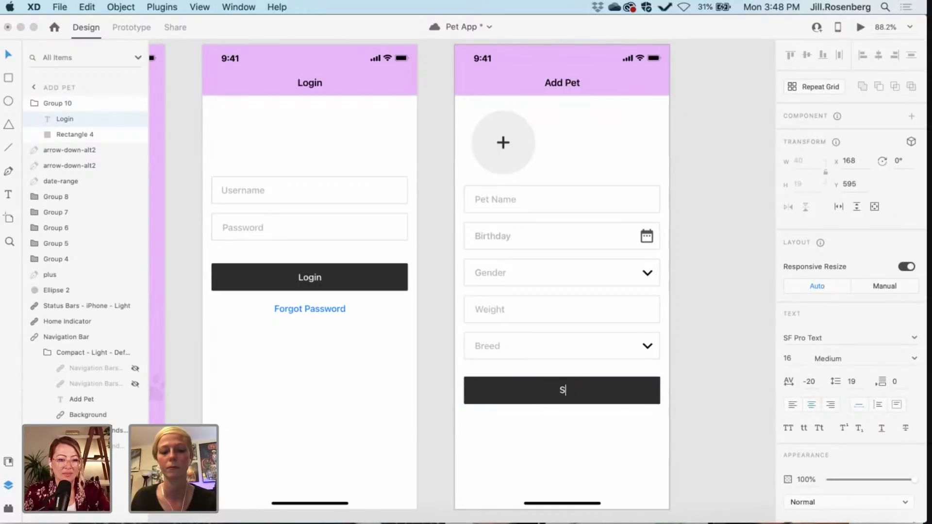
{"action": "type", "text": "ave"}
{"action": "key", "text": "Escape"}
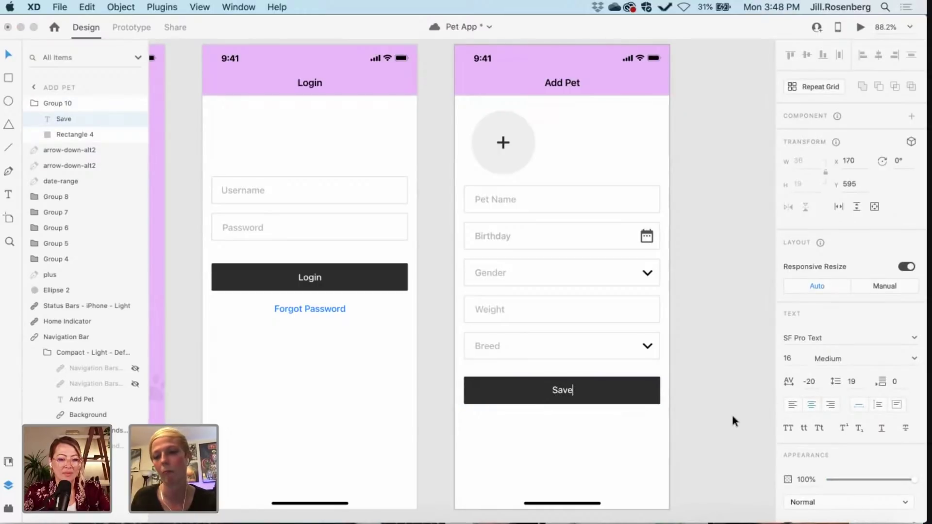
{"action": "scroll", "coordinate": [731, 416], "scroll_direction": "right", "scroll_amount": 2}
{"action": "scroll", "coordinate": [732, 416], "scroll_direction": "down", "scroll_amount": 1}
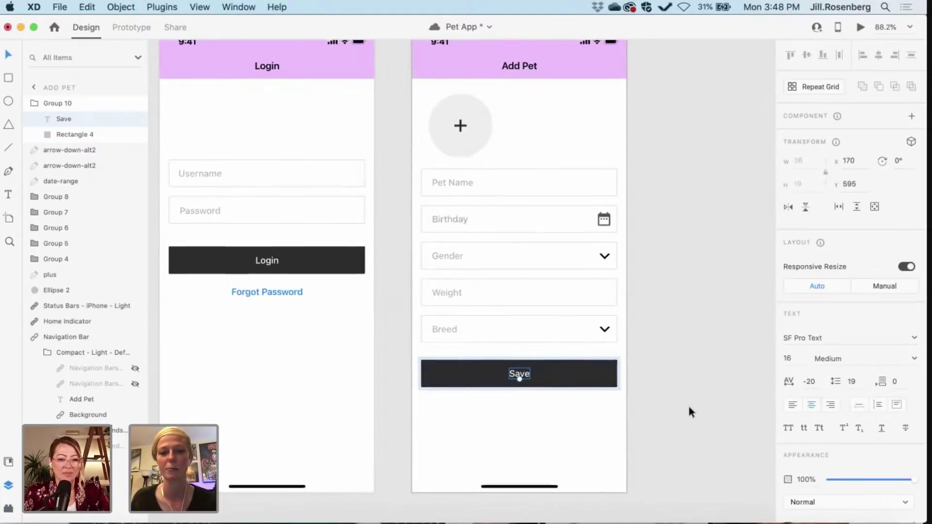
{"action": "scroll", "coordinate": [689, 408], "scroll_direction": "up", "scroll_amount": 1}
{"action": "scroll", "coordinate": [689, 408], "scroll_direction": "left", "scroll_amount": 1}
{"action": "left_click", "coordinate": [689, 408]}
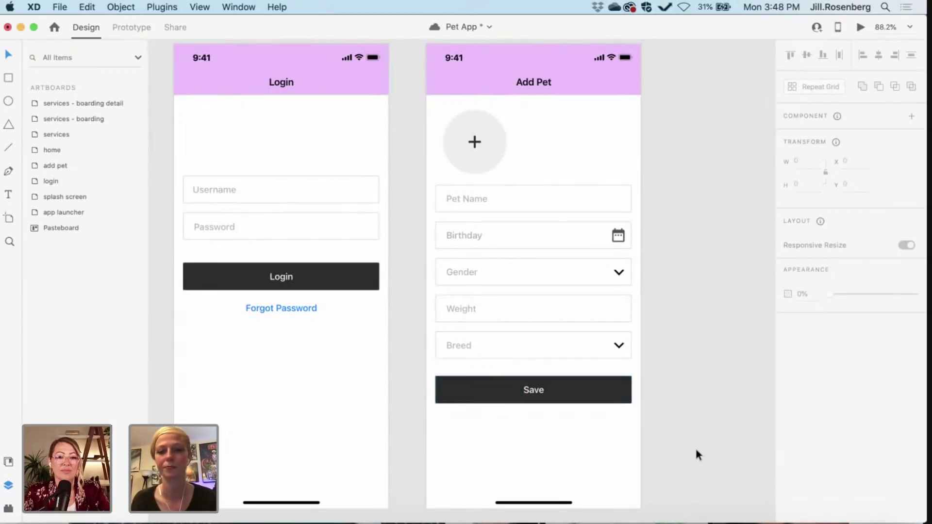
{"action": "scroll", "coordinate": [694, 455], "scroll_direction": "up", "scroll_amount": 1}
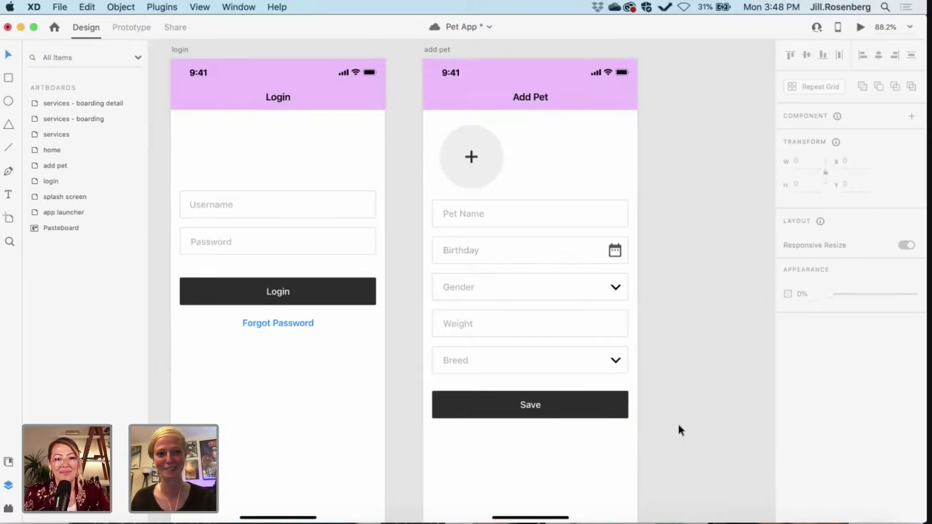
{"action": "scroll", "coordinate": [678, 426], "scroll_direction": "down", "scroll_amount": 2}
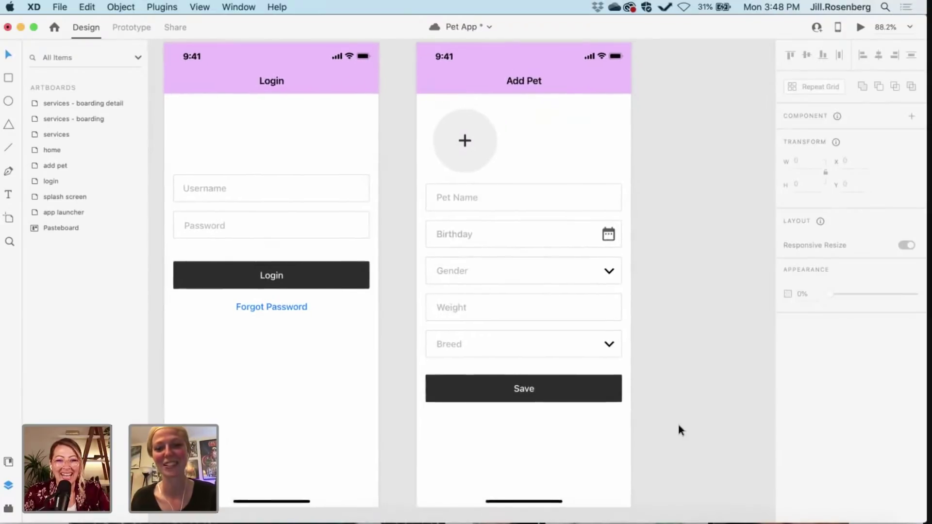
{"action": "scroll", "coordinate": [678, 430], "scroll_direction": "up", "scroll_amount": 1}
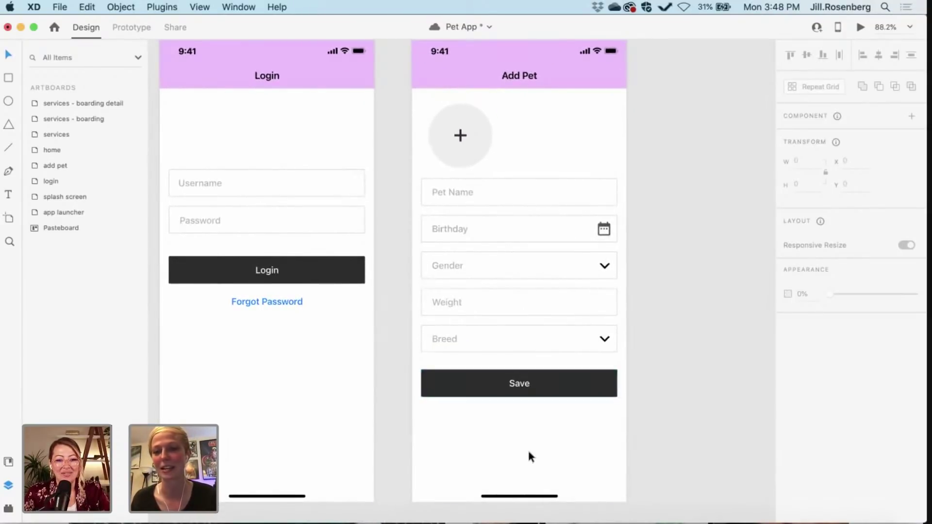
{"action": "scroll", "coordinate": [528, 449], "scroll_direction": "right", "scroll_amount": 2}
{"action": "scroll", "coordinate": [532, 453], "scroll_direction": "right", "scroll_amount": 3}
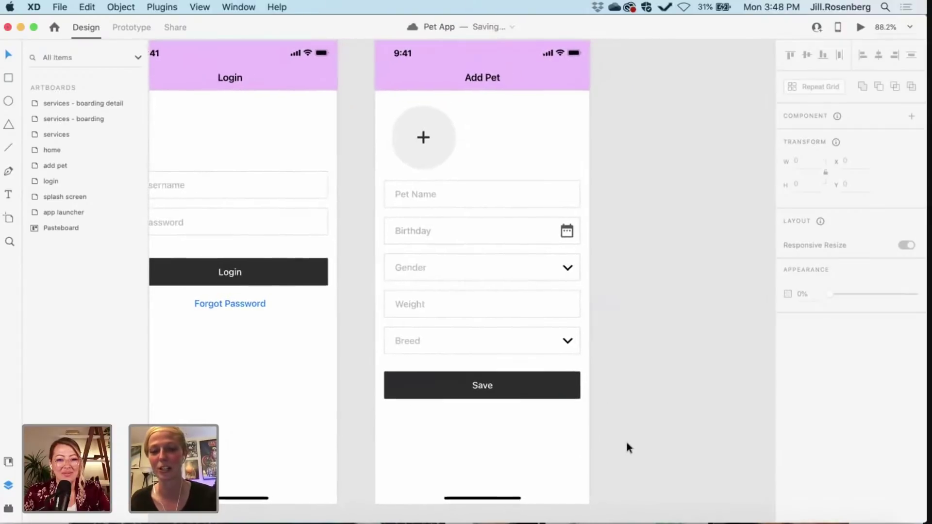
{"action": "scroll", "coordinate": [627, 443], "scroll_direction": "right", "scroll_amount": 1}
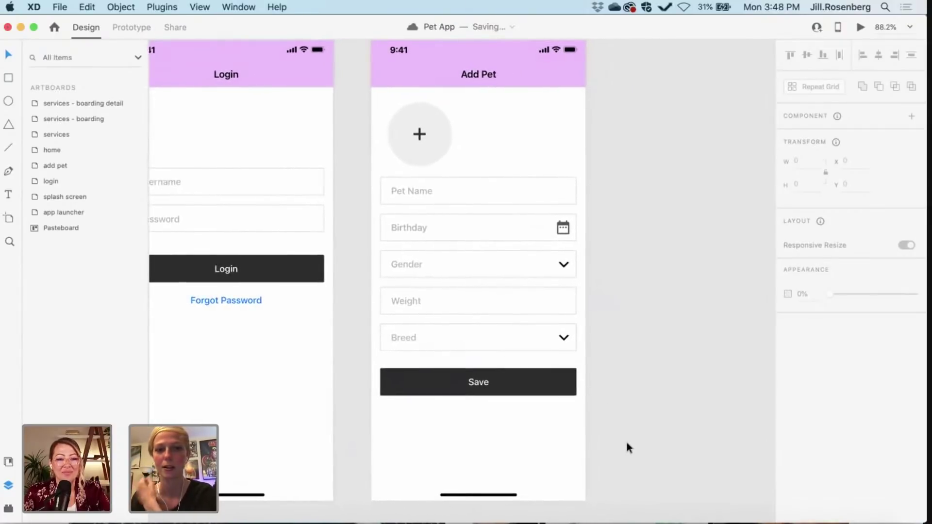
{"action": "scroll", "coordinate": [627, 444], "scroll_direction": "up", "scroll_amount": 2}
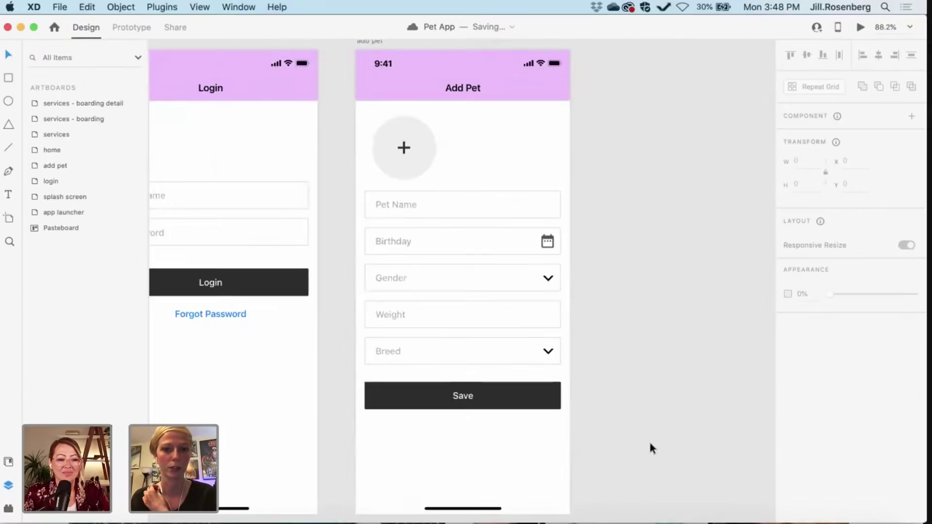
- Examine the alert, action sheet and photo picker mockups on the pasteboard below the add pet artboard
{"action": "scroll", "coordinate": [398, 394], "scroll_direction": "down", "scroll_amount": 5}
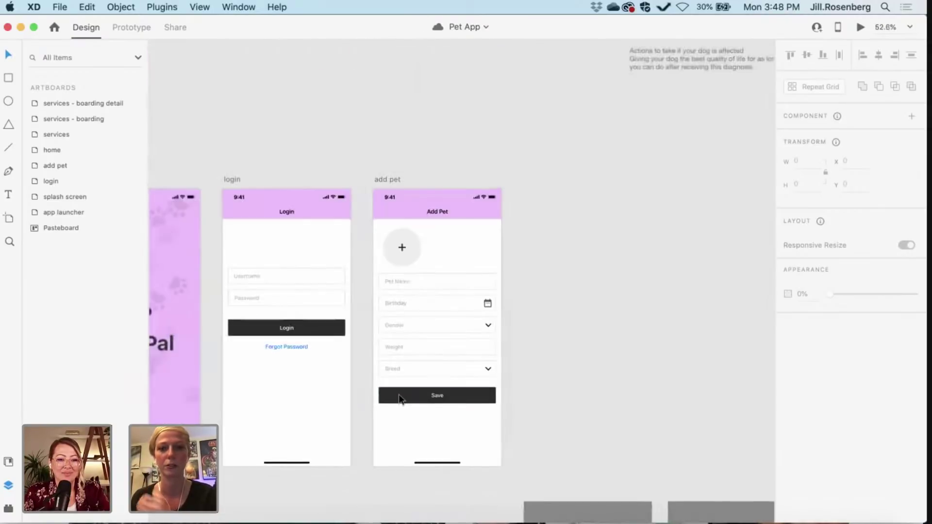
{"action": "scroll", "coordinate": [398, 394], "scroll_direction": "right", "scroll_amount": 5}
{"action": "left_click", "coordinate": [300, 167]}
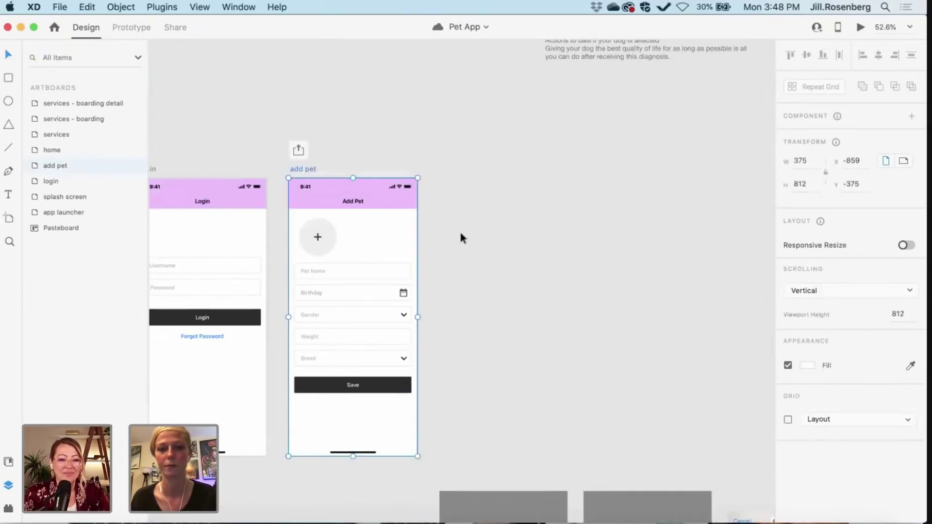
{"action": "left_click", "coordinate": [503, 306]}
{"action": "scroll", "coordinate": [503, 306], "scroll_direction": "down", "scroll_amount": 3}
{"action": "scroll", "coordinate": [503, 306], "scroll_direction": "right", "scroll_amount": 3}
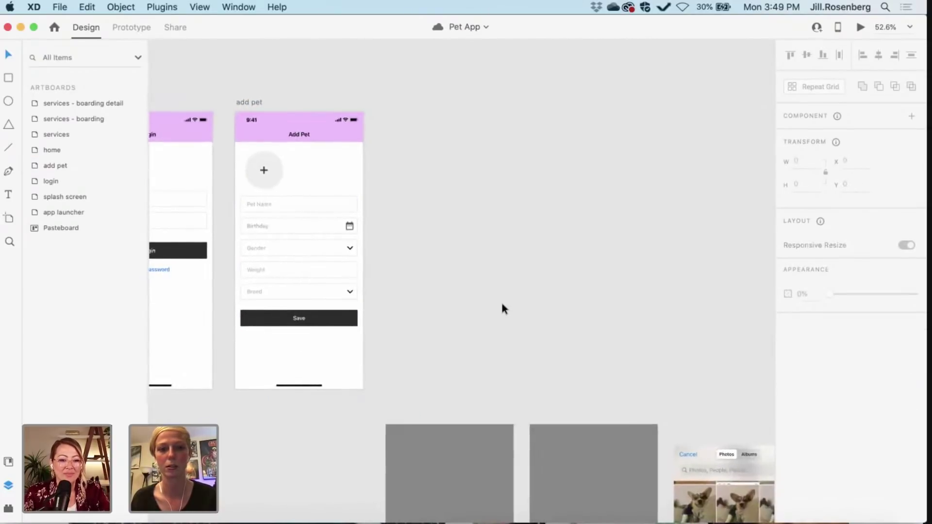
{"action": "scroll", "coordinate": [502, 306], "scroll_direction": "right", "scroll_amount": 1}
{"action": "scroll", "coordinate": [501, 305], "scroll_direction": "down", "scroll_amount": 5}
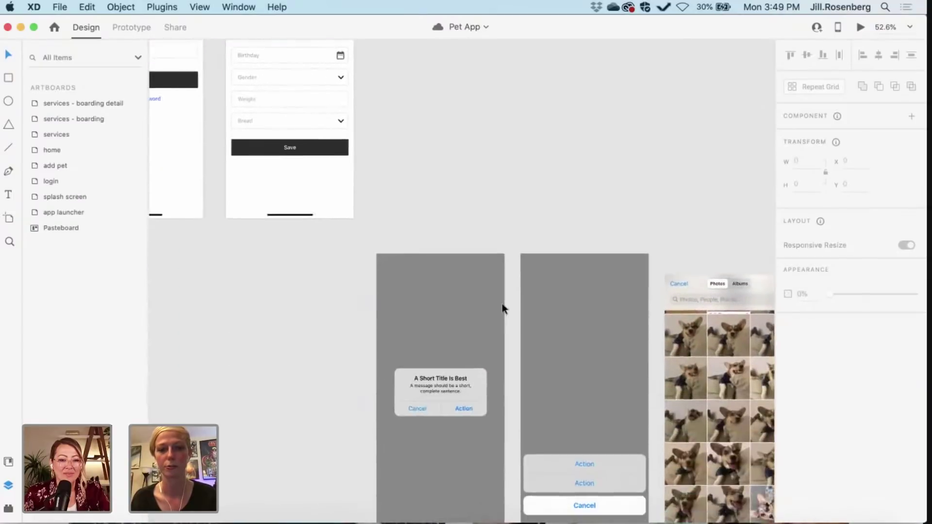
{"action": "scroll", "coordinate": [502, 304], "scroll_direction": "down", "scroll_amount": 2}
{"action": "scroll", "coordinate": [501, 304], "scroll_direction": "left", "scroll_amount": 1}
{"action": "scroll", "coordinate": [502, 304], "scroll_direction": "down", "scroll_amount": 2}
{"action": "scroll", "coordinate": [502, 303], "scroll_direction": "right", "scroll_amount": 1}
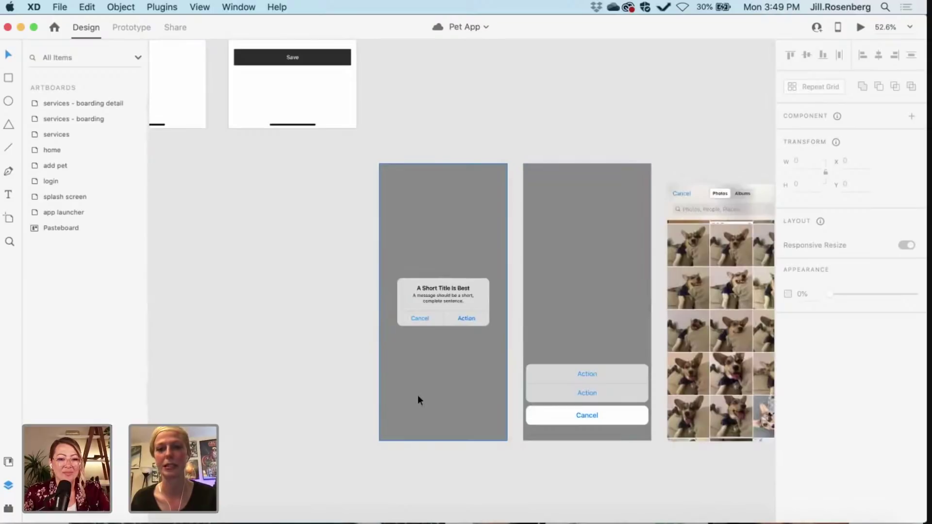
{"action": "scroll", "coordinate": [417, 395], "scroll_direction": "up", "scroll_amount": 2}
{"action": "scroll", "coordinate": [418, 394], "scroll_direction": "right", "scroll_amount": 3}
{"action": "scroll", "coordinate": [417, 394], "scroll_direction": "up", "scroll_amount": 1}
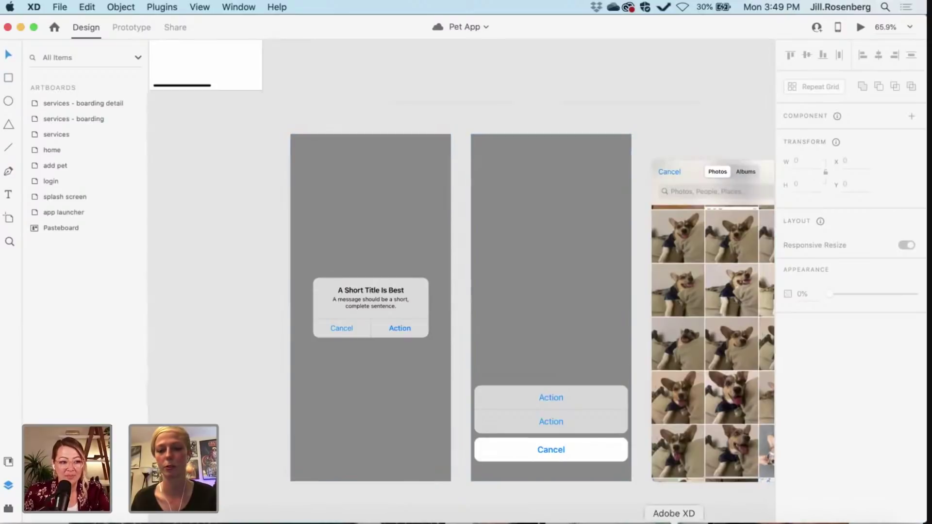
- Switch to the Design Templates + Components + Guides - iPhone document and look over its cover, guides, templates and UI elements
{"action": "right_click", "coordinate": [677, 521]}
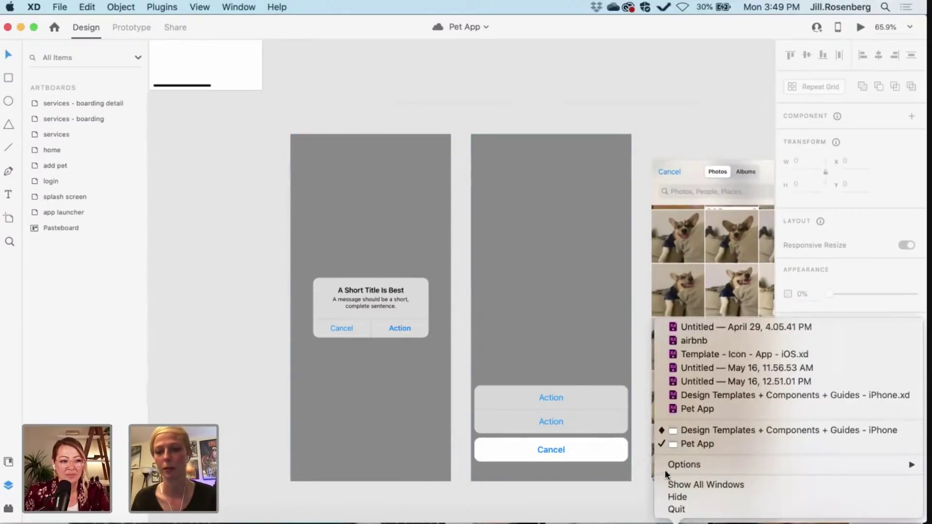
{"action": "left_click", "coordinate": [698, 429]}
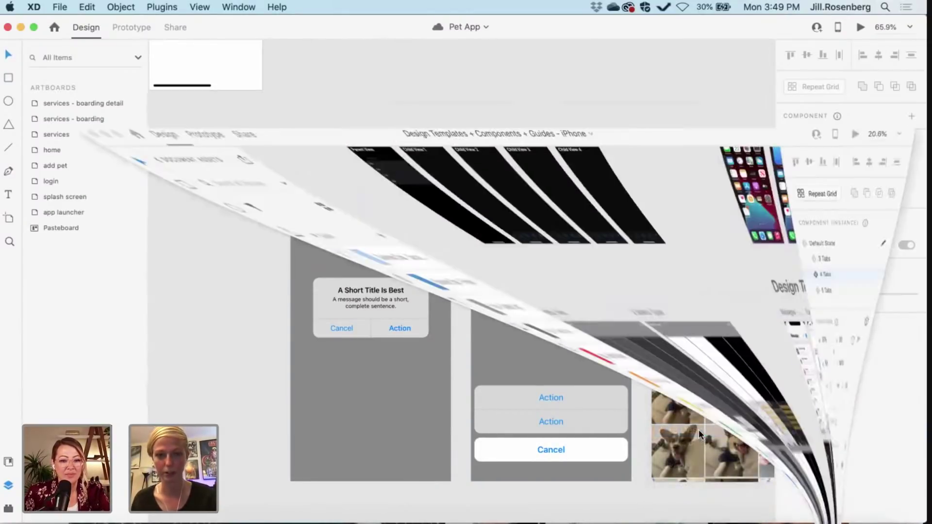
{"action": "scroll", "coordinate": [651, 373], "scroll_direction": "left", "scroll_amount": 10}
{"action": "scroll", "coordinate": [650, 372], "scroll_direction": "up", "scroll_amount": 5}
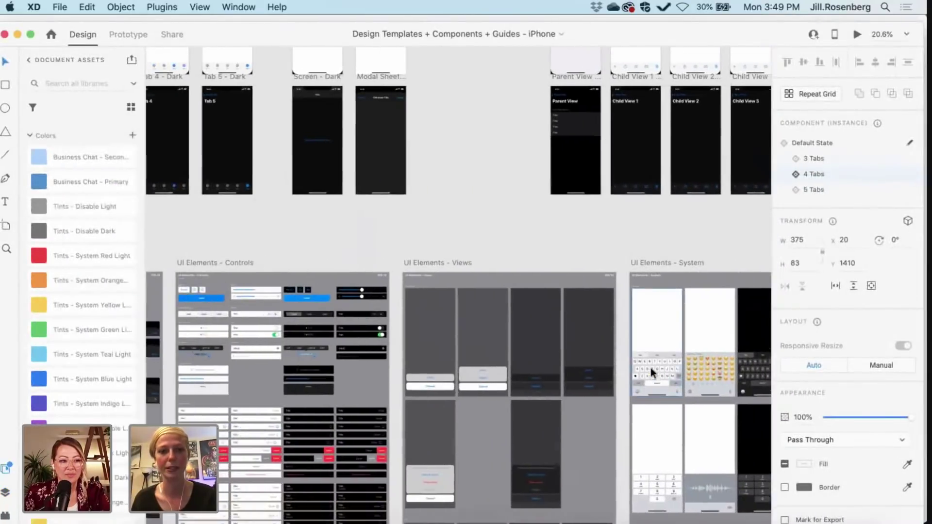
{"action": "scroll", "coordinate": [650, 370], "scroll_direction": "left", "scroll_amount": 6}
{"action": "scroll", "coordinate": [650, 370], "scroll_direction": "up", "scroll_amount": 10}
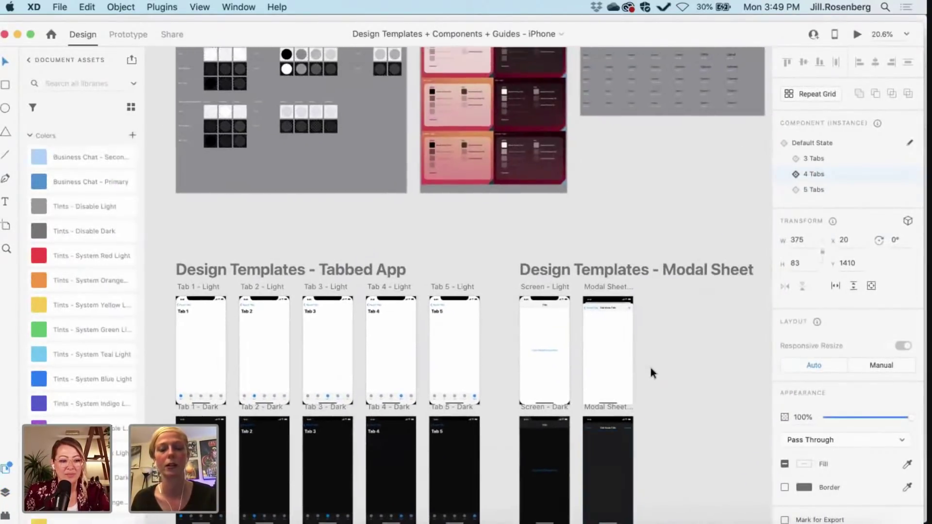
{"action": "scroll", "coordinate": [649, 365], "scroll_direction": "up", "scroll_amount": 15}
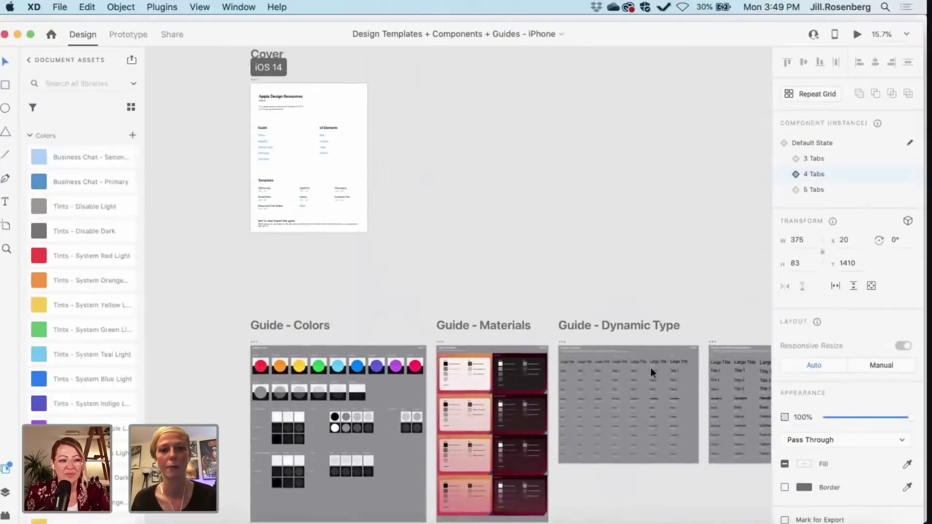
{"action": "scroll", "coordinate": [650, 372], "scroll_direction": "down", "scroll_amount": 20}
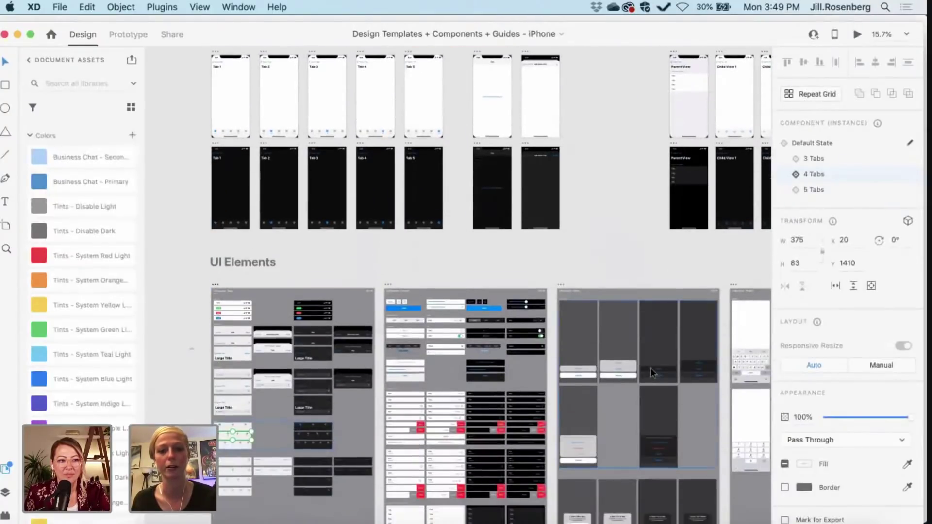
{"action": "scroll", "coordinate": [650, 370], "scroll_direction": "up", "scroll_amount": 3}
{"action": "scroll", "coordinate": [650, 370], "scroll_direction": "right", "scroll_amount": 2}
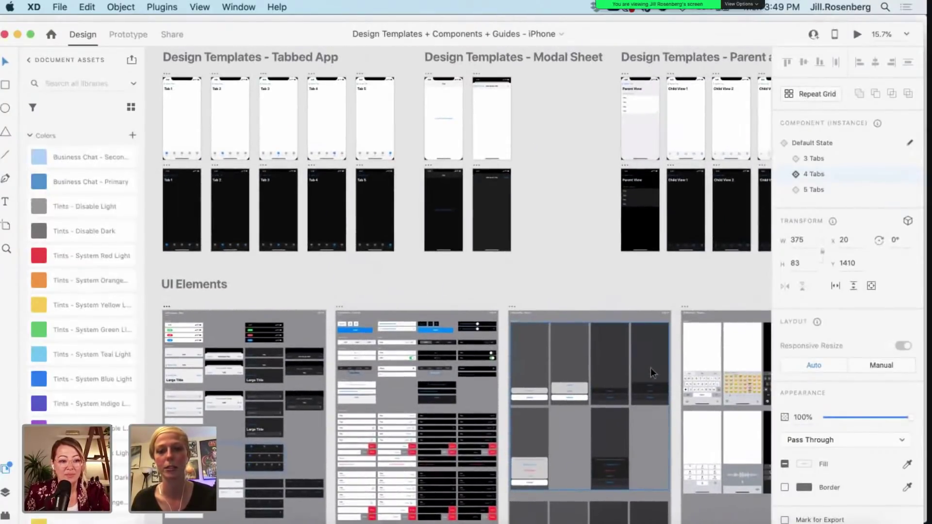
- Examine the light and dark action sheet and alert variants on the UI Elements - Views artboard
{"action": "scroll", "coordinate": [650, 372], "scroll_direction": "down", "scroll_amount": 2}
{"action": "scroll", "coordinate": [650, 367], "scroll_direction": "up", "scroll_amount": 6, "text": "ctrl"}
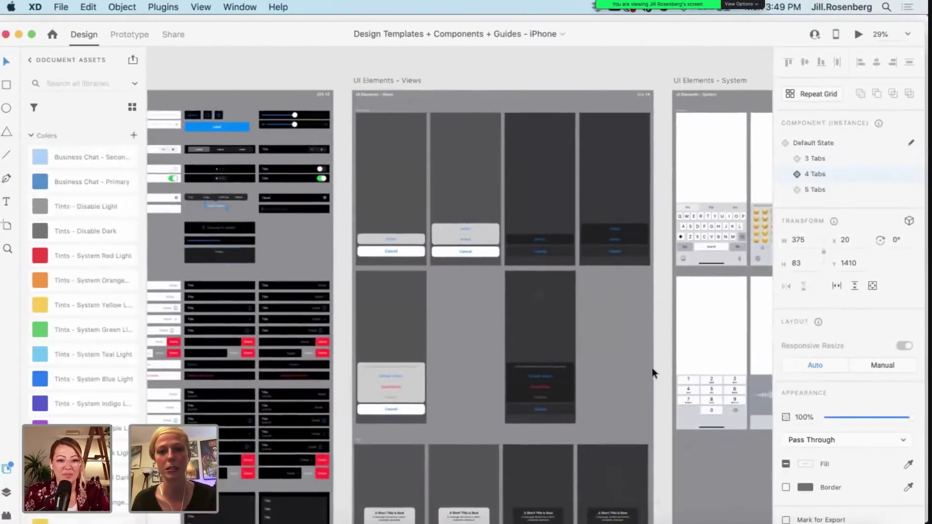
{"action": "scroll", "coordinate": [651, 368], "scroll_direction": "up", "scroll_amount": 4, "text": "ctrl"}
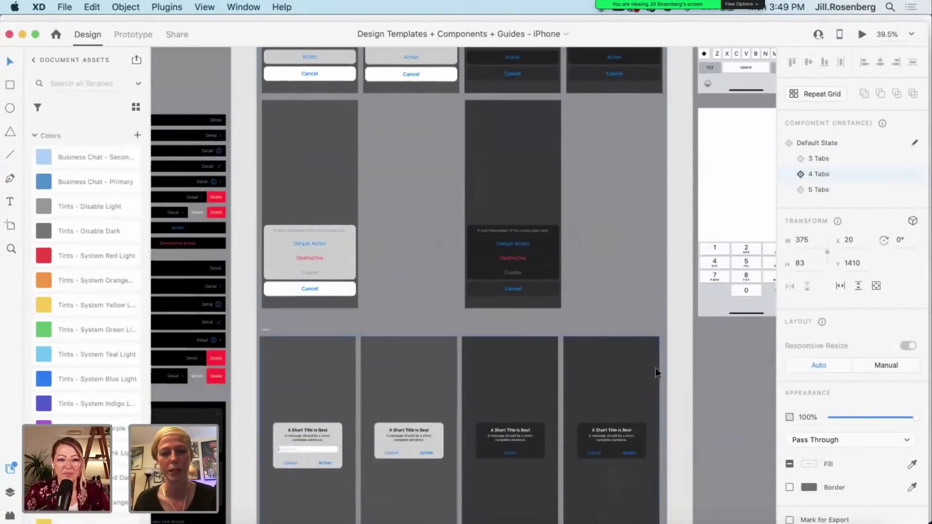
{"action": "scroll", "coordinate": [655, 368], "scroll_direction": "down", "scroll_amount": 5}
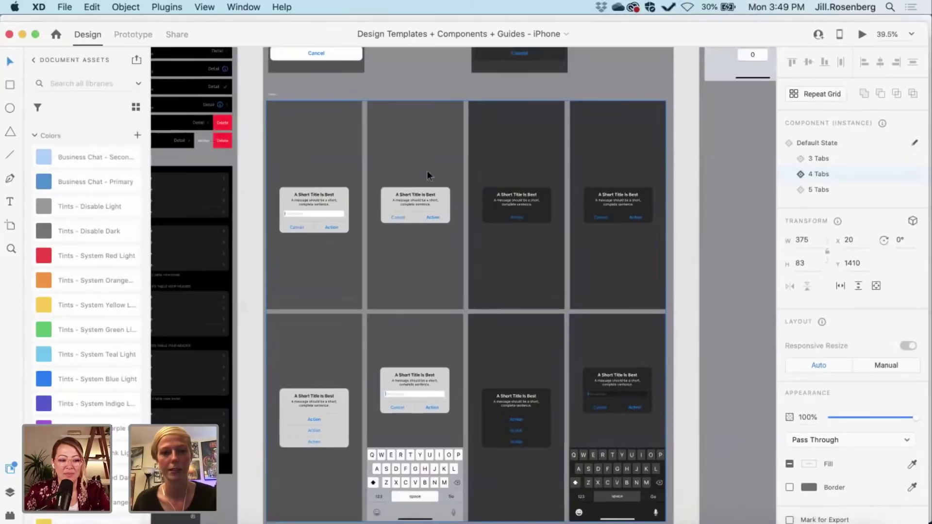
{"action": "scroll", "coordinate": [406, 214], "scroll_direction": "down", "scroll_amount": 3}
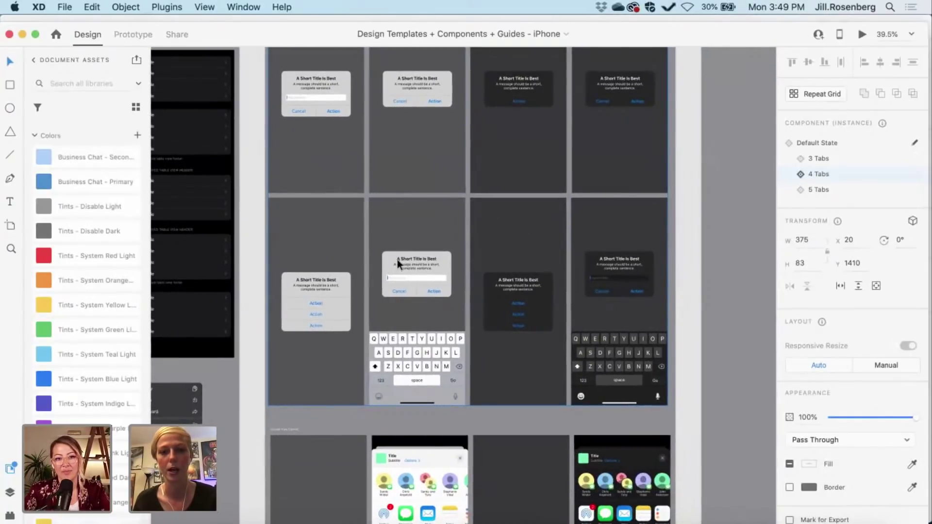
{"action": "scroll", "coordinate": [424, 377], "scroll_direction": "down", "scroll_amount": 4}
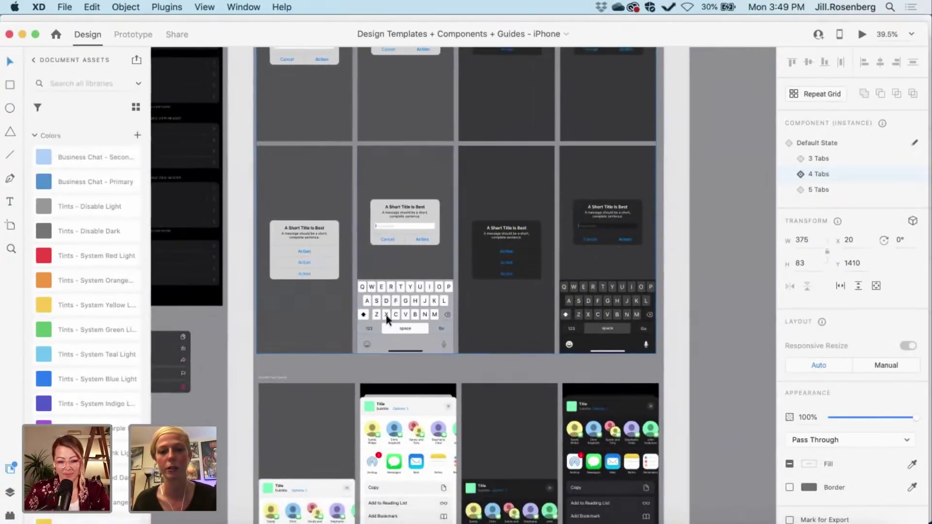
{"action": "scroll", "coordinate": [386, 316], "scroll_direction": "down", "scroll_amount": 2}
{"action": "scroll", "coordinate": [386, 316], "scroll_direction": "up", "scroll_amount": 5}
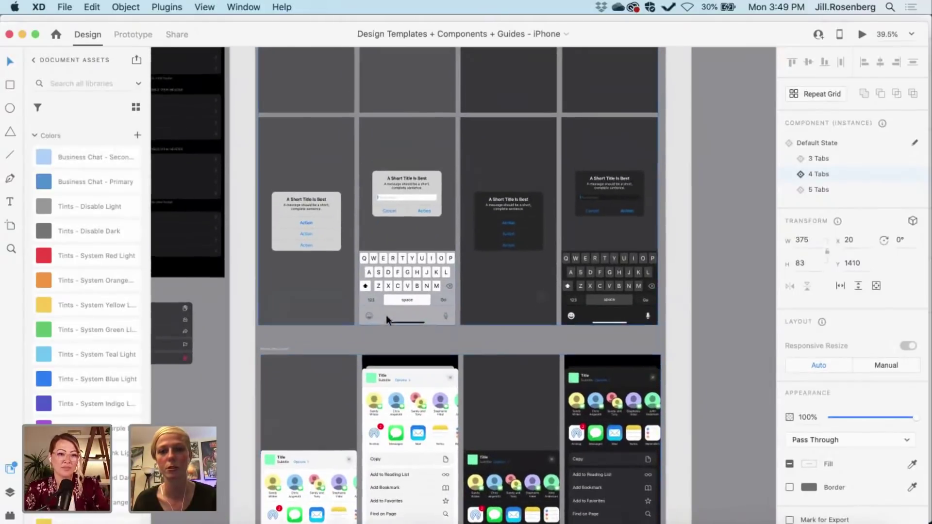
{"action": "scroll", "coordinate": [385, 316], "scroll_direction": "up", "scroll_amount": 3}
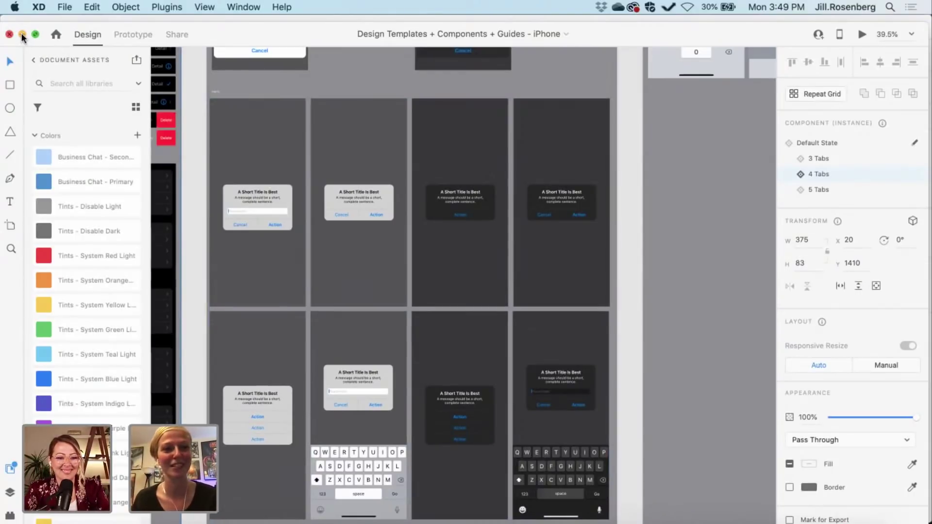
- Minimize the template document to return to the Pet App and review the action sheet and photo picker mockups
{"action": "left_click", "coordinate": [22, 35]}
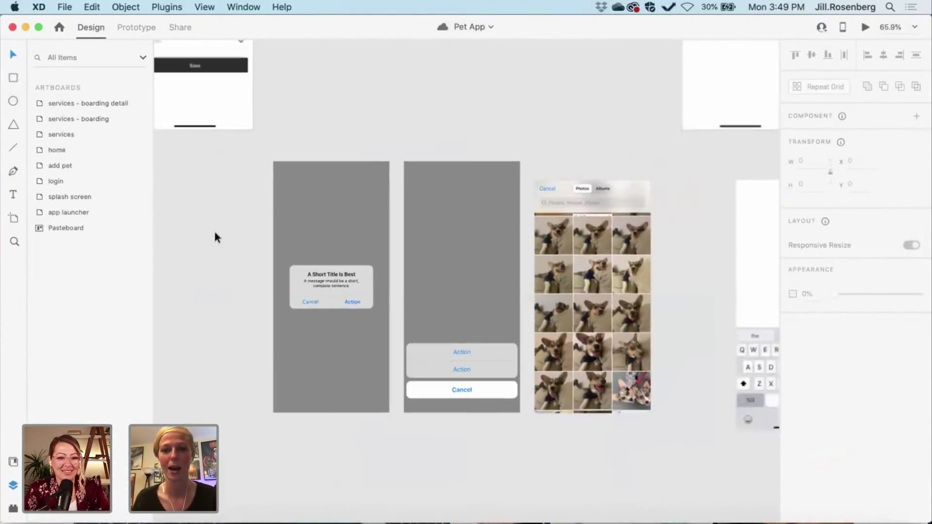
{"action": "scroll", "coordinate": [213, 229], "scroll_direction": "up", "scroll_amount": 2}
{"action": "scroll", "coordinate": [214, 229], "scroll_direction": "down", "scroll_amount": 3}
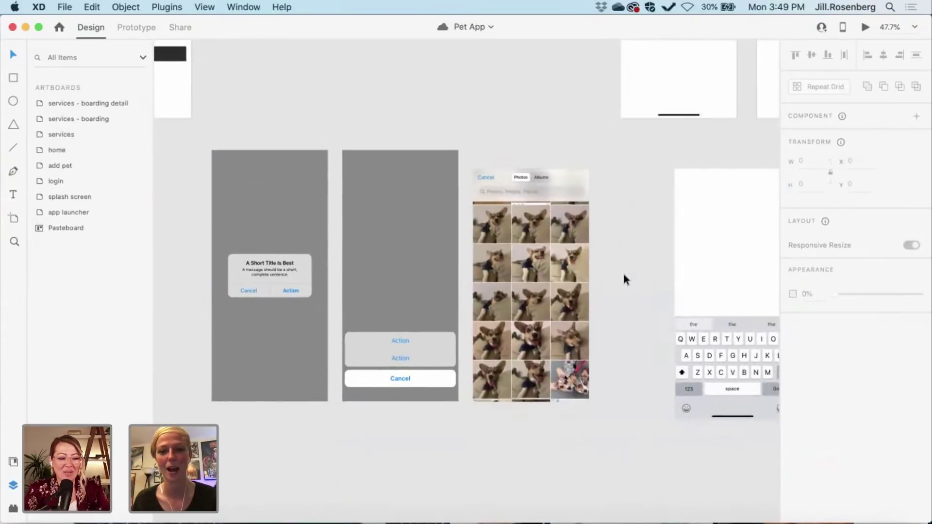
{"action": "scroll", "coordinate": [624, 276], "scroll_direction": "up", "scroll_amount": 3}
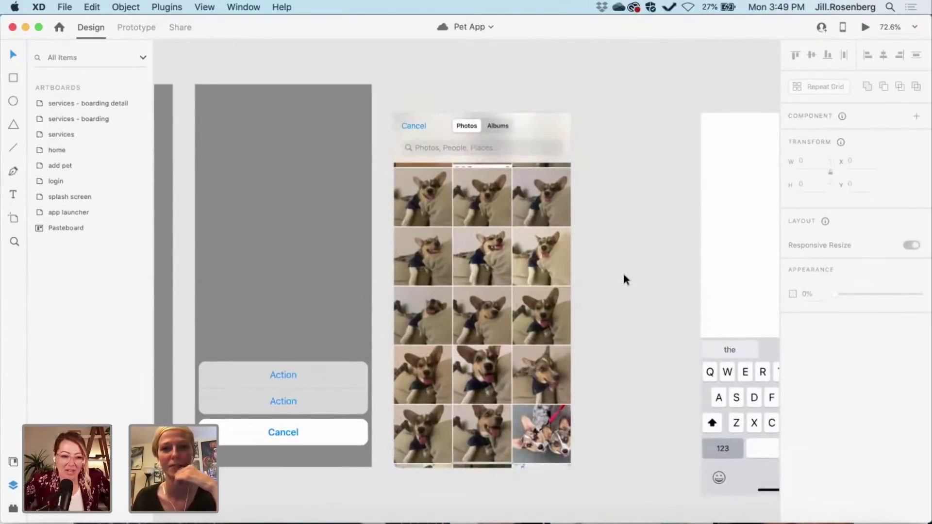
{"action": "scroll", "coordinate": [624, 280], "scroll_direction": "down", "scroll_amount": 1}
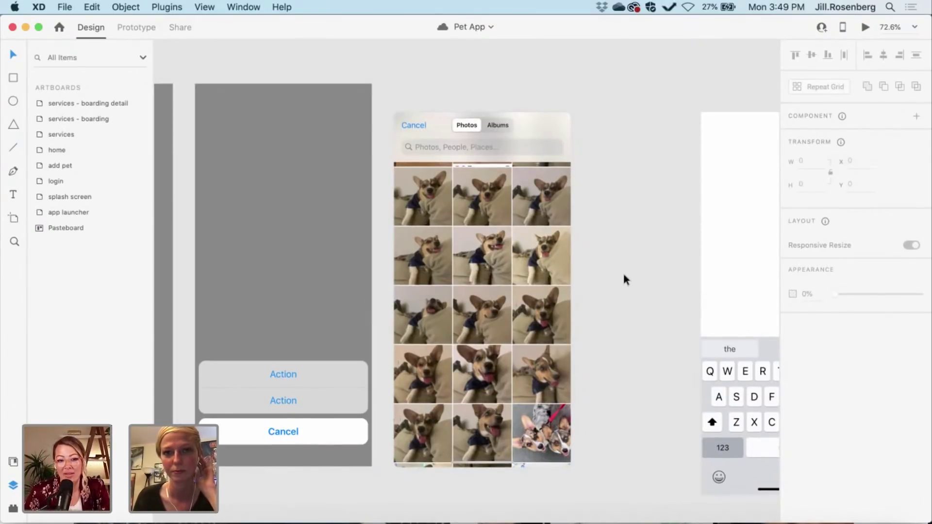
- Look over the alert, action sheet and photo picker mockups and the add pet artboard above them
{"action": "scroll", "coordinate": [625, 280], "scroll_direction": "up", "scroll_amount": 1}
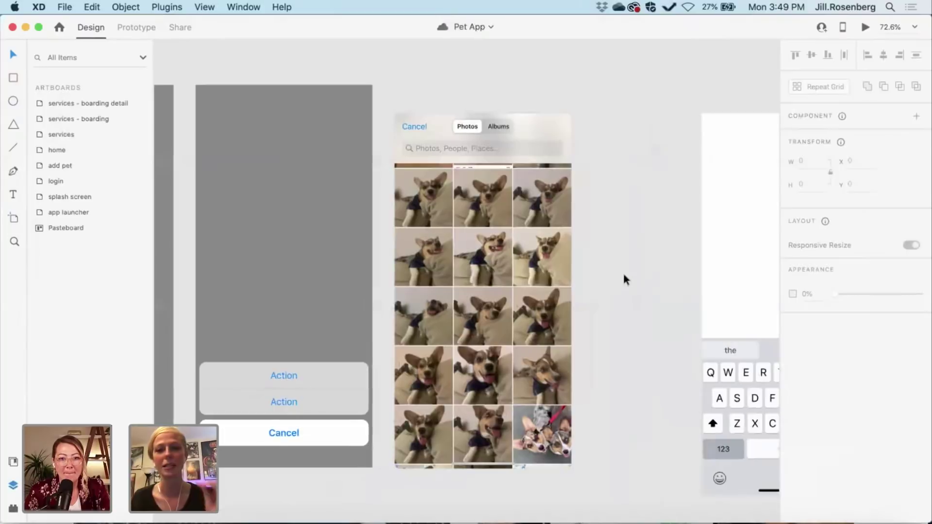
{"action": "scroll", "coordinate": [622, 271], "scroll_direction": "left", "scroll_amount": 5}
{"action": "scroll", "coordinate": [622, 271], "scroll_direction": "up", "scroll_amount": 2}
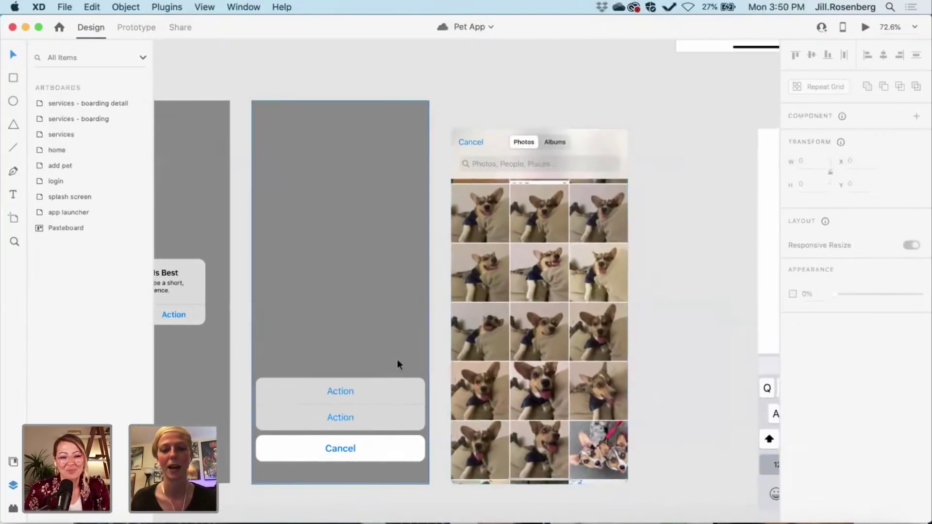
{"action": "scroll", "coordinate": [397, 361], "scroll_direction": "left", "scroll_amount": 20}
{"action": "scroll", "coordinate": [397, 361], "scroll_direction": "up", "scroll_amount": 2}
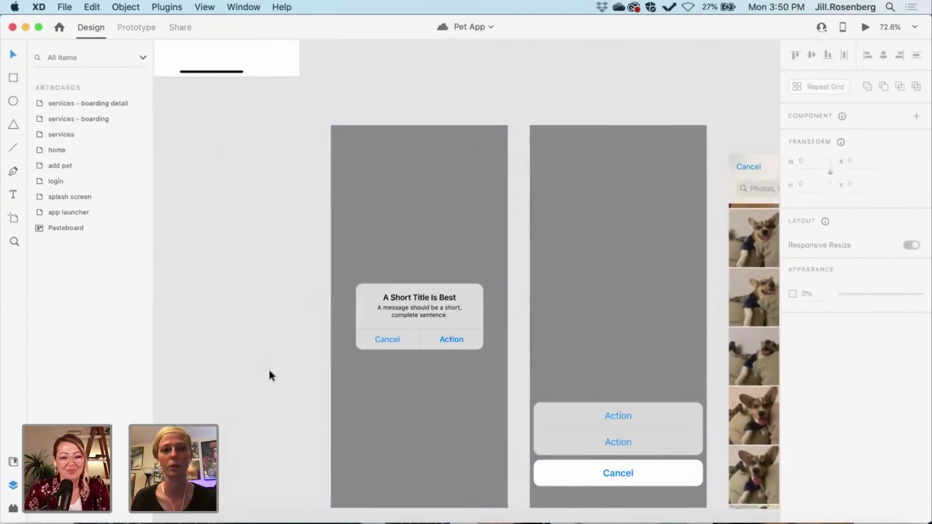
{"action": "scroll", "coordinate": [268, 371], "scroll_direction": "up", "scroll_amount": 10}
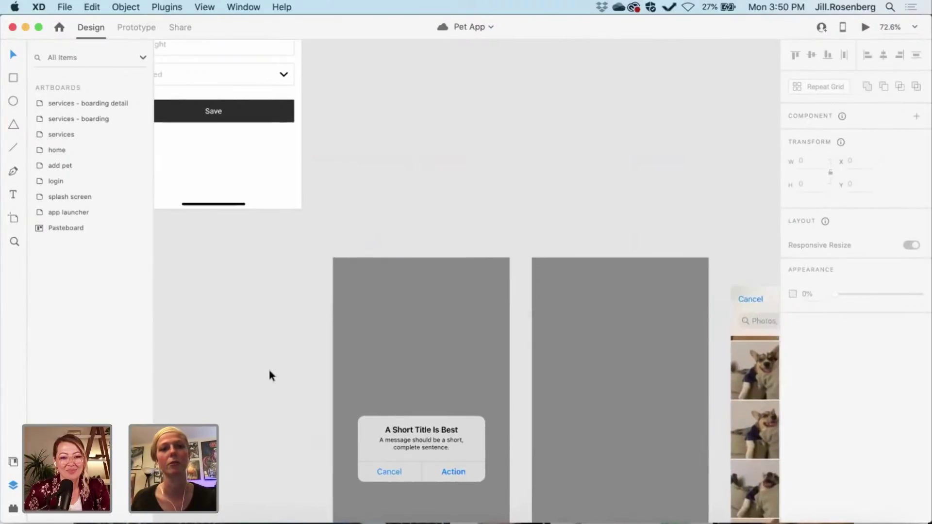
{"action": "scroll", "coordinate": [269, 372], "scroll_direction": "up", "scroll_amount": 7}
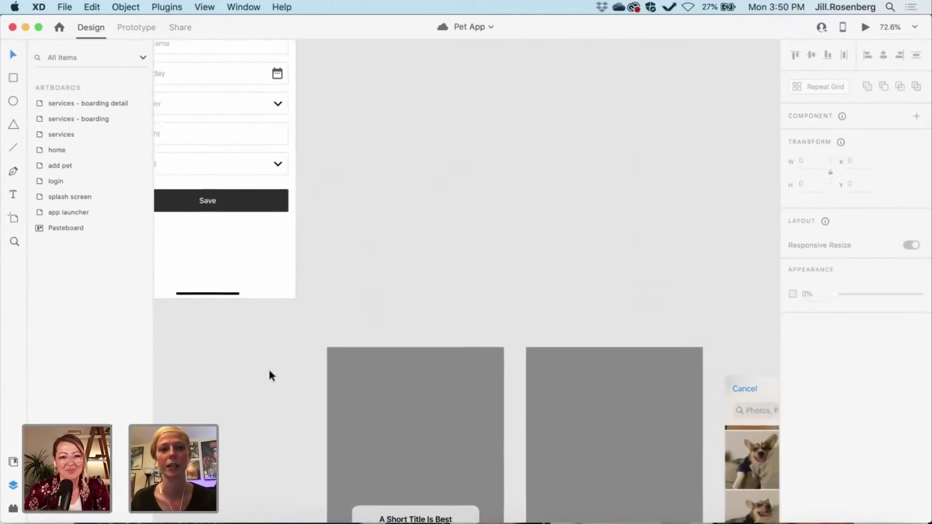
{"action": "scroll", "coordinate": [269, 375], "scroll_direction": "down", "scroll_amount": 5}
{"action": "scroll", "coordinate": [269, 375], "scroll_direction": "right", "scroll_amount": 2}
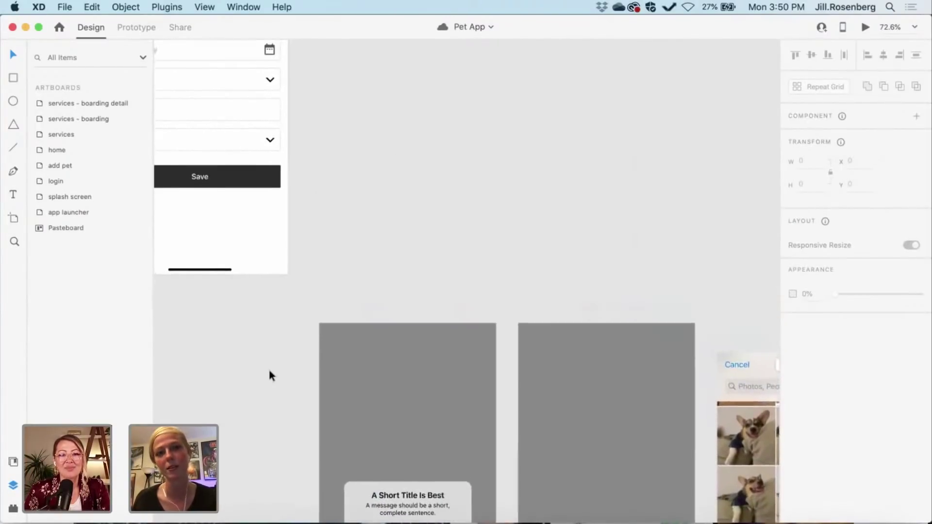
{"action": "scroll", "coordinate": [269, 372], "scroll_direction": "up", "scroll_amount": 2}
{"action": "scroll", "coordinate": [269, 372], "scroll_direction": "down", "scroll_amount": 3}
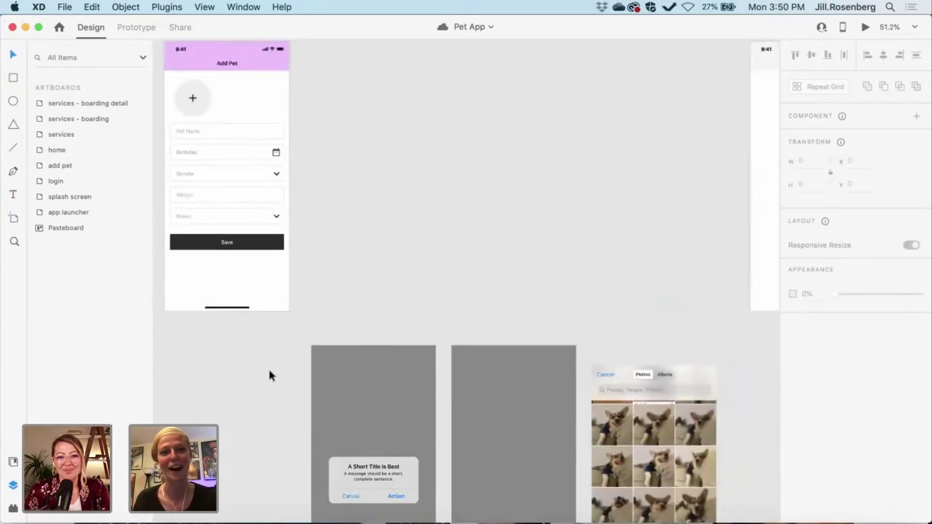
{"action": "scroll", "coordinate": [244, 415], "scroll_direction": "up", "scroll_amount": 2}
{"action": "scroll", "coordinate": [245, 415], "scroll_direction": "left", "scroll_amount": 1}
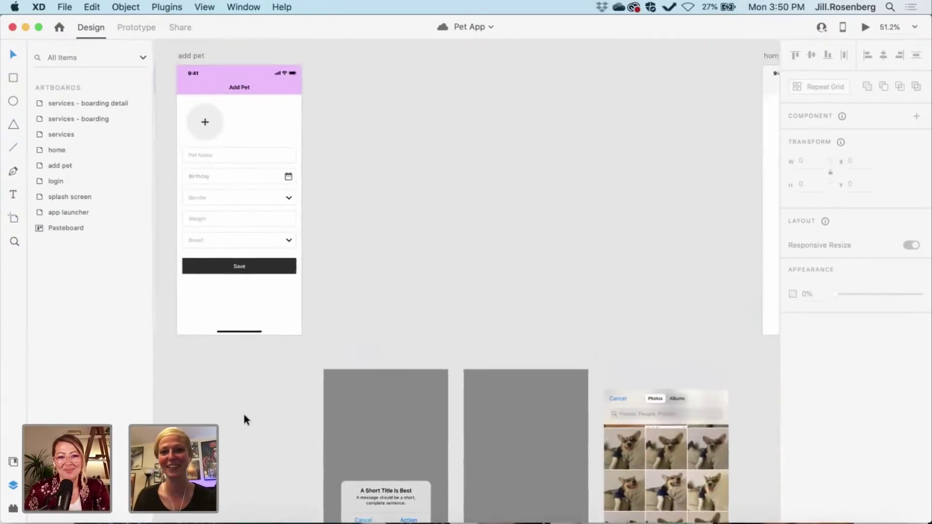
{"action": "scroll", "coordinate": [243, 416], "scroll_direction": "up", "scroll_amount": 6}
{"action": "scroll", "coordinate": [243, 416], "scroll_direction": "left", "scroll_amount": 2}
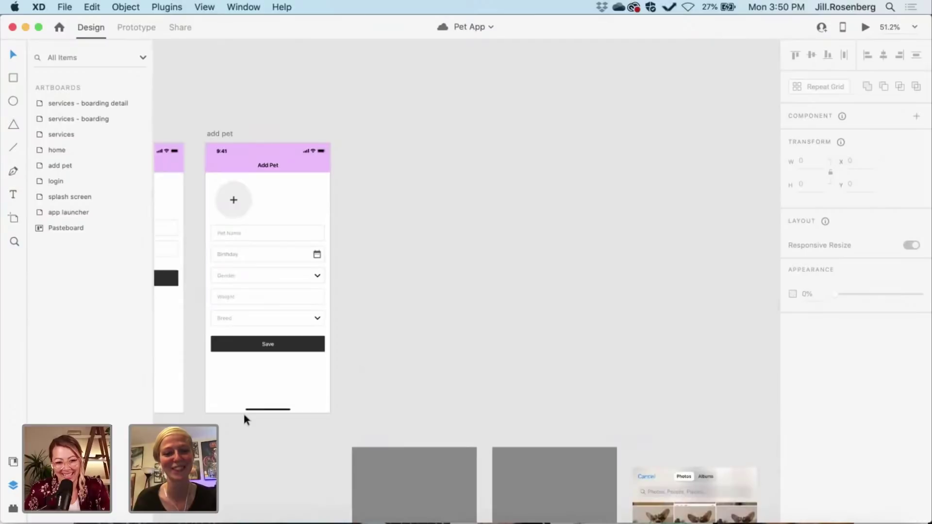
- Duplicate the add pet artboard and place the copy beside the original, above the alert mockup
{"action": "left_click", "coordinate": [225, 133]}
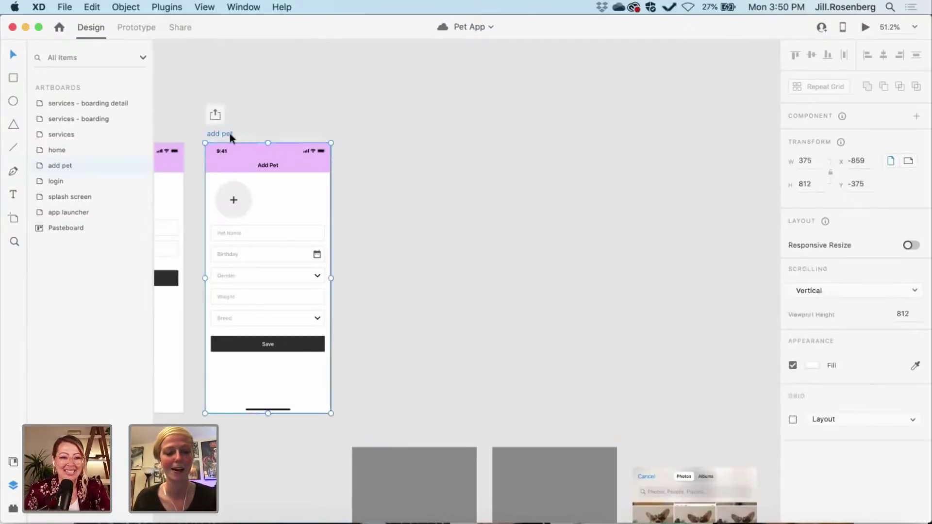
{"action": "scroll", "coordinate": [607, 197], "scroll_direction": "right", "scroll_amount": 12}
{"action": "scroll", "coordinate": [607, 197], "scroll_direction": "left", "scroll_amount": 14}
{"action": "scroll", "coordinate": [606, 197], "scroll_direction": "up", "scroll_amount": 2}
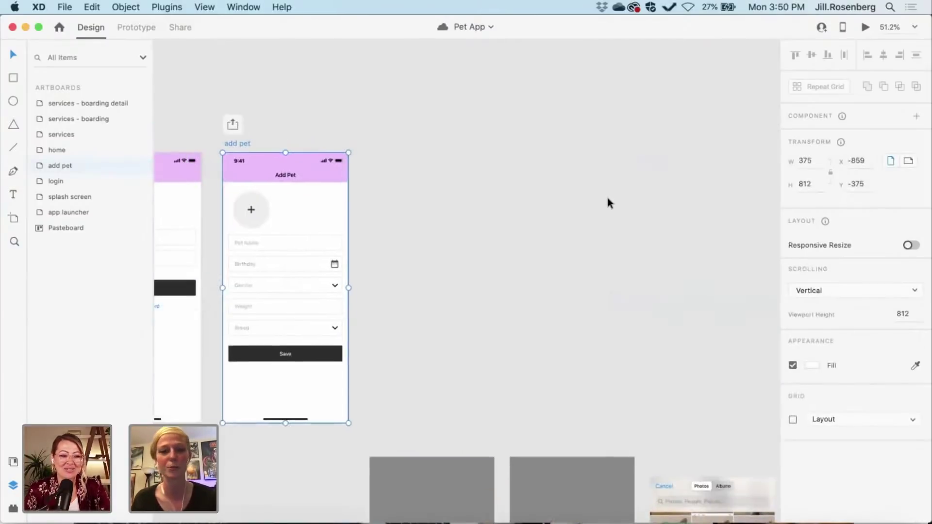
{"action": "scroll", "coordinate": [607, 202], "scroll_direction": "left", "scroll_amount": 5}
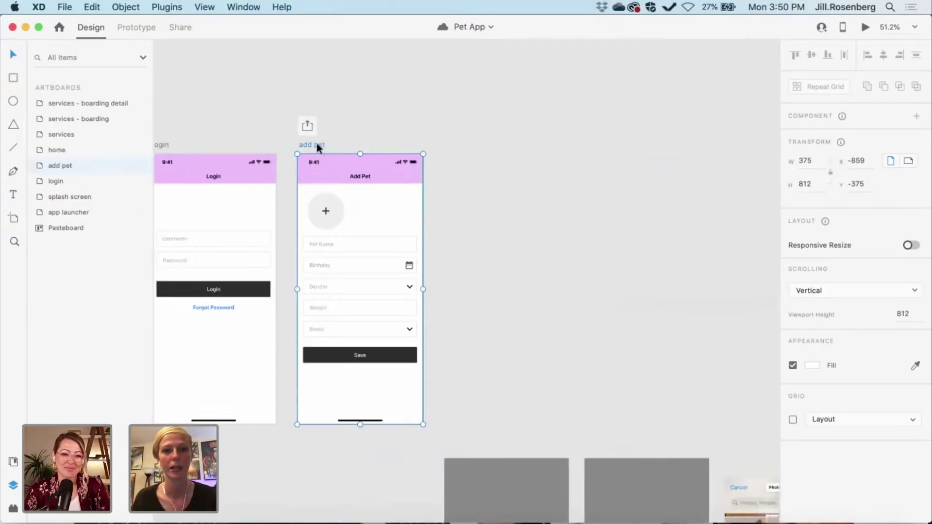
{"action": "left_click_drag", "start_coordinate": [366, 147], "coordinate": [460, 156]}
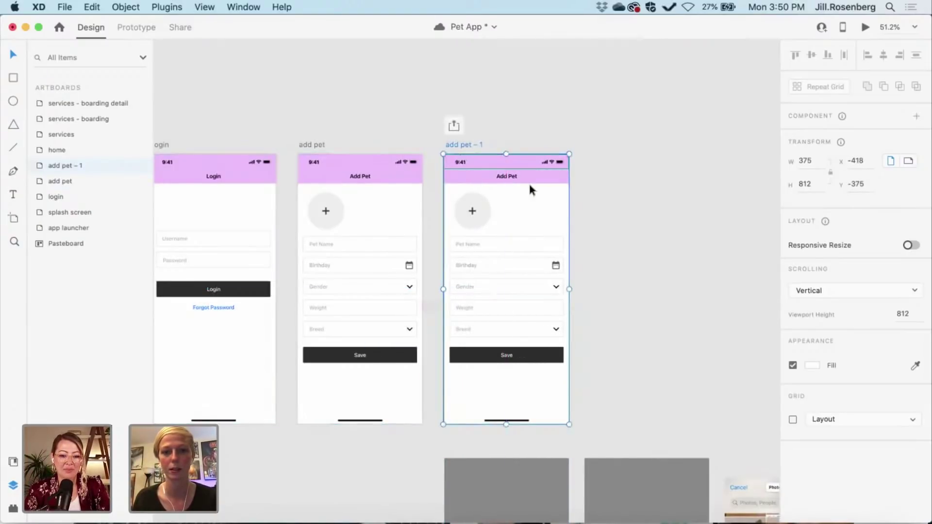
{"action": "scroll", "coordinate": [530, 188], "scroll_direction": "down", "scroll_amount": 2}
{"action": "scroll", "coordinate": [531, 188], "scroll_direction": "right", "scroll_amount": 3}
{"action": "left_click", "coordinate": [603, 262]}
- Move the two-button alert mockup with its dimming overlay onto the duplicated add pet artboard so it covers the whole screen
{"action": "scroll", "coordinate": [603, 262], "scroll_direction": "down", "scroll_amount": 2}
{"action": "scroll", "coordinate": [604, 262], "scroll_direction": "right", "scroll_amount": 3}
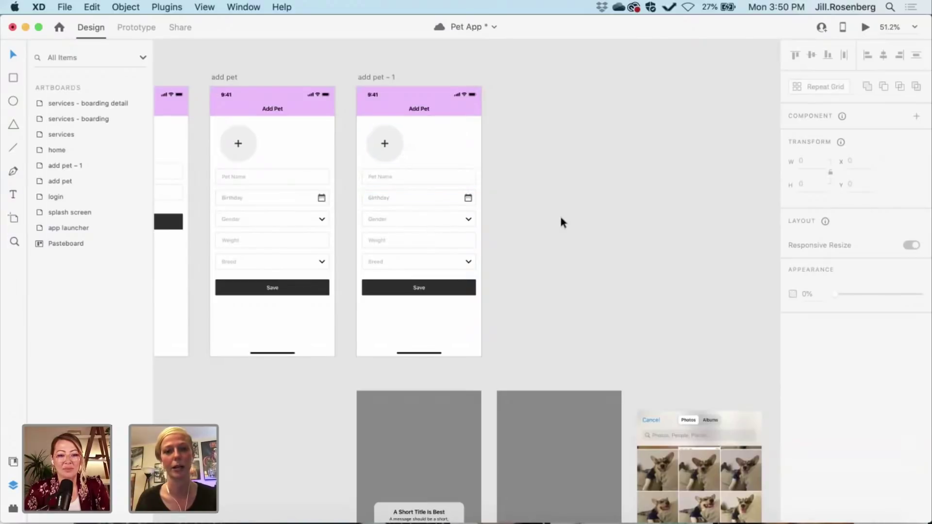
{"action": "scroll", "coordinate": [559, 219], "scroll_direction": "down", "scroll_amount": 1}
{"action": "scroll", "coordinate": [559, 220], "scroll_direction": "right", "scroll_amount": 1}
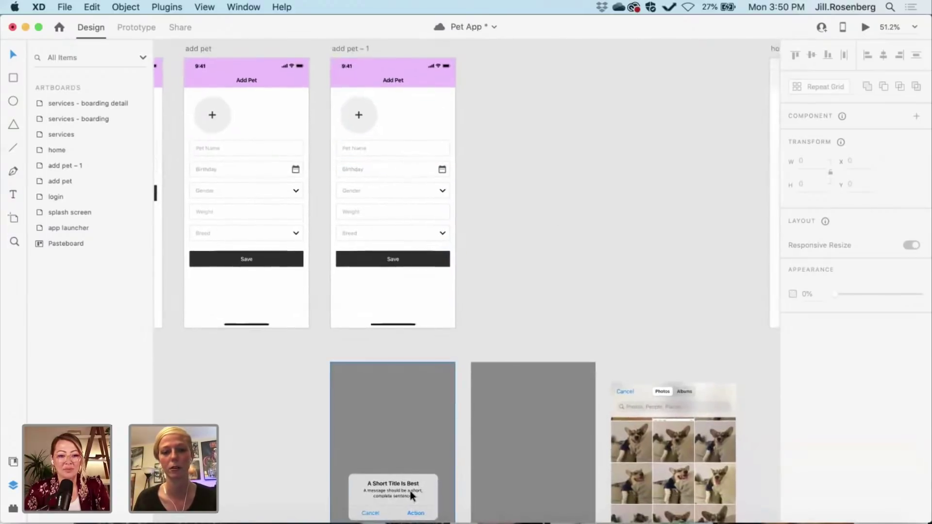
{"action": "scroll", "coordinate": [409, 491], "scroll_direction": "down", "scroll_amount": 5}
{"action": "scroll", "coordinate": [410, 491], "scroll_direction": "right", "scroll_amount": 1}
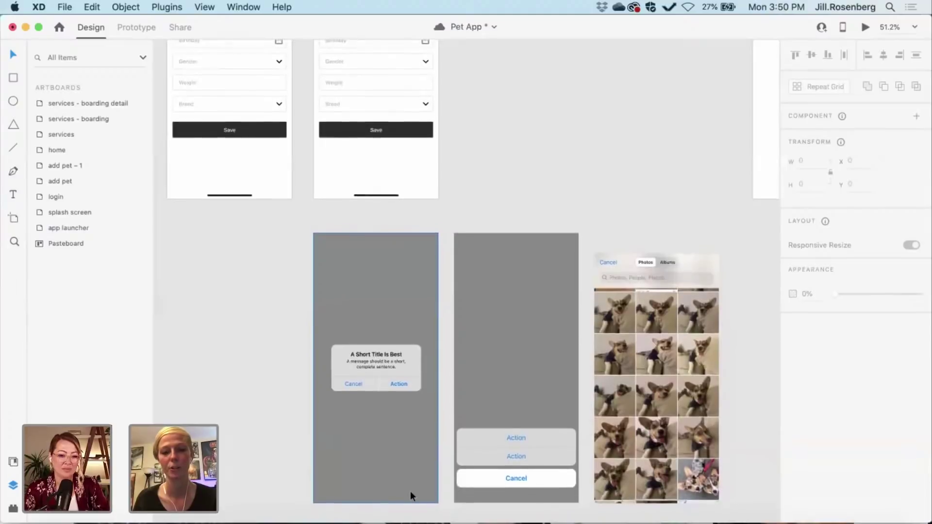
{"action": "scroll", "coordinate": [410, 491], "scroll_direction": "up", "scroll_amount": 1}
{"action": "scroll", "coordinate": [410, 490], "scroll_direction": "left", "scroll_amount": 1}
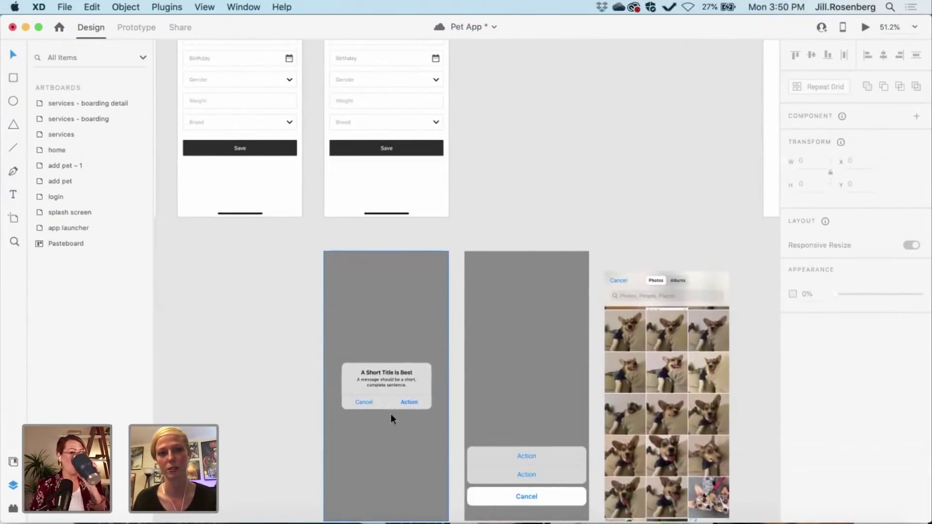
{"action": "scroll", "coordinate": [391, 415], "scroll_direction": "up", "scroll_amount": 10}
{"action": "scroll", "coordinate": [391, 415], "scroll_direction": "right", "scroll_amount": 1}
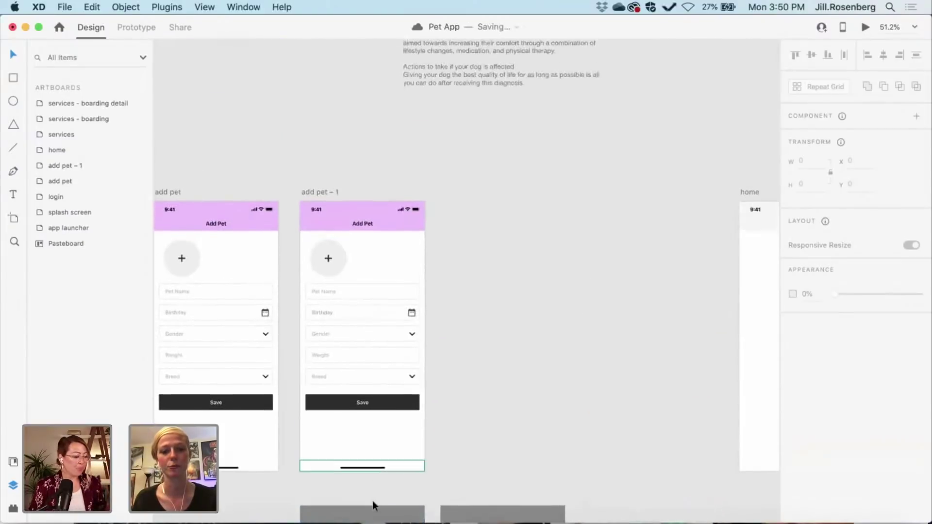
{"action": "left_click_drag", "start_coordinate": [378, 516], "coordinate": [376, 209]}
- Open the alert's title text on the duplicated add pet artboard
{"action": "scroll", "coordinate": [368, 310], "scroll_direction": "up", "scroll_amount": 5}
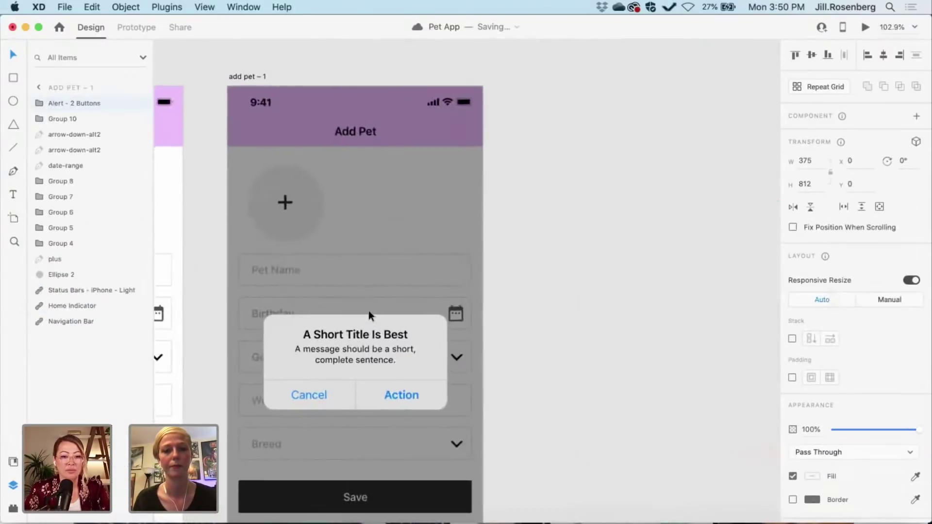
{"action": "scroll", "coordinate": [369, 310], "scroll_direction": "up", "scroll_amount": 2}
{"action": "scroll", "coordinate": [368, 307], "scroll_direction": "down", "scroll_amount": 3}
{"action": "scroll", "coordinate": [334, 335], "scroll_direction": "up", "scroll_amount": 1}
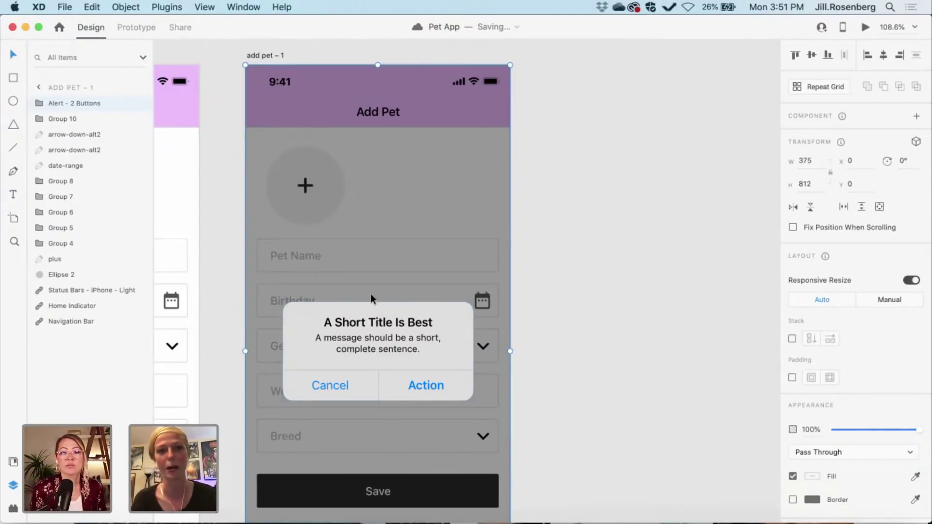
{"action": "left_click", "coordinate": [375, 323]}
{"action": "left_click", "coordinate": [374, 322]}
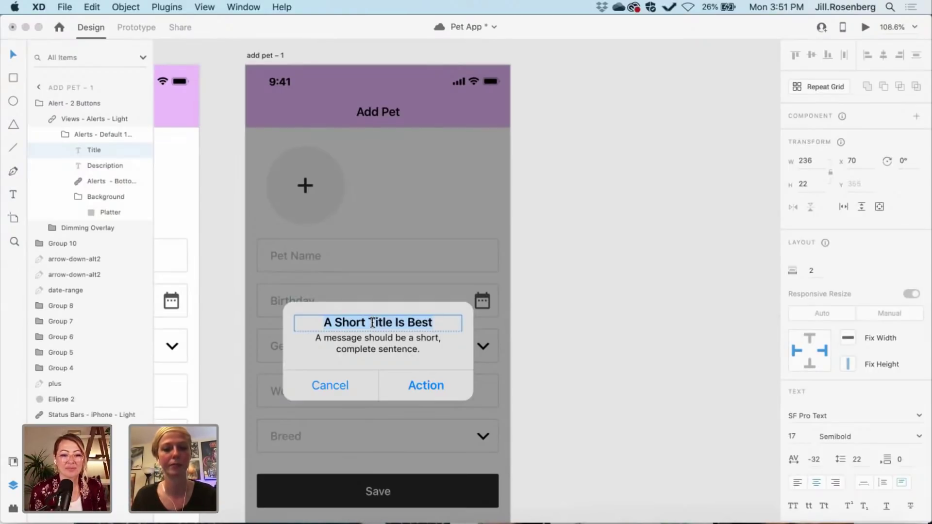
{"action": "key", "text": "Escape"}
- Examine the wording of the camera access alert and the action sheet options on the Pet Profile reference screens
{"action": "scroll", "coordinate": [584, 314], "scroll_direction": "down", "scroll_amount": 10}
{"action": "scroll", "coordinate": [584, 313], "scroll_direction": "left", "scroll_amount": 10}
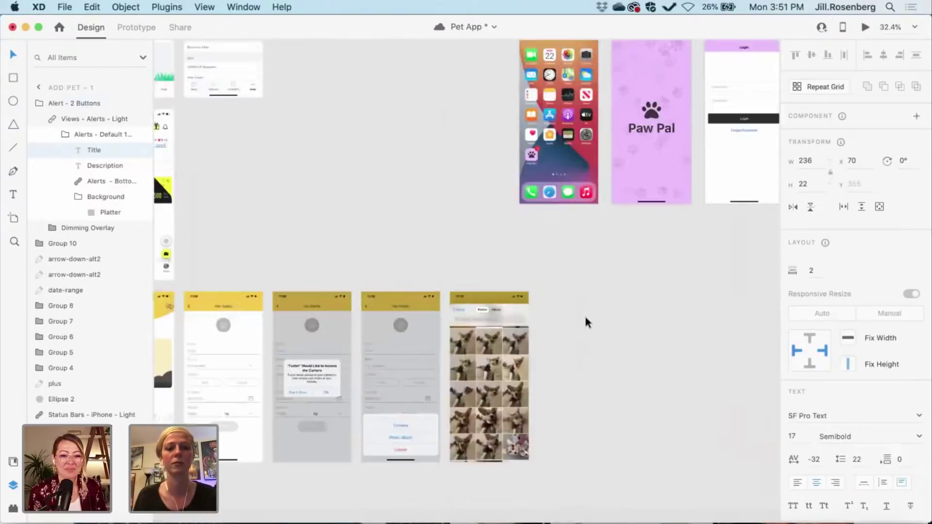
{"action": "scroll", "coordinate": [585, 316], "scroll_direction": "down", "scroll_amount": 5}
{"action": "scroll", "coordinate": [585, 317], "scroll_direction": "left", "scroll_amount": 3}
{"action": "scroll", "coordinate": [337, 367], "scroll_direction": "up", "scroll_amount": 6}
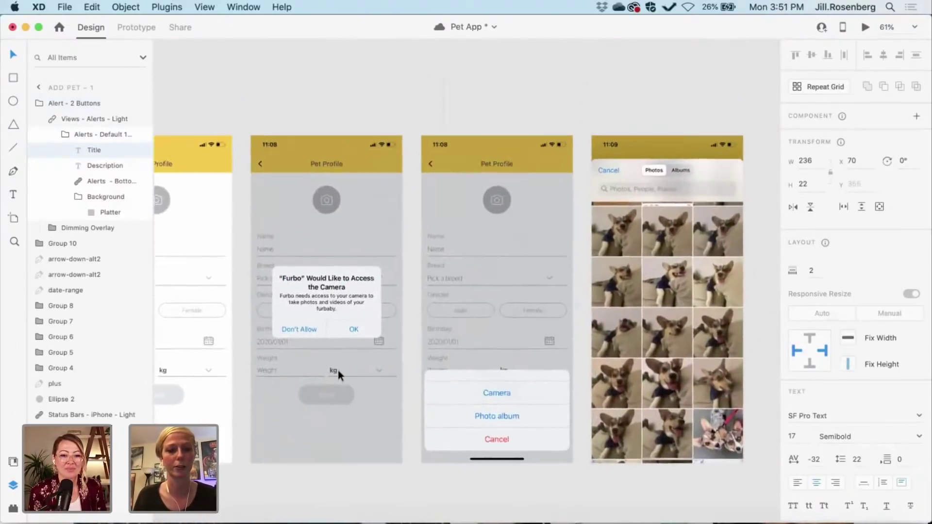
{"action": "scroll", "coordinate": [337, 371], "scroll_direction": "up", "scroll_amount": 4}
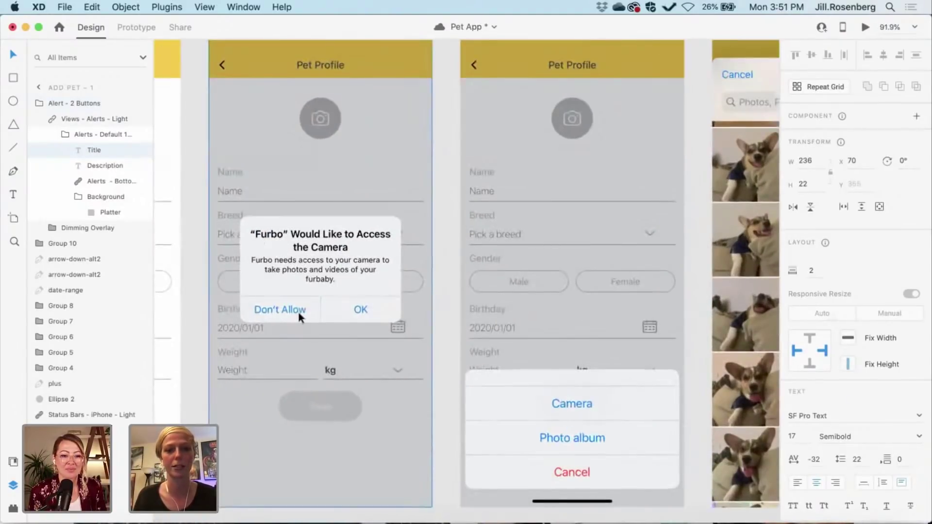
{"action": "scroll", "coordinate": [299, 313], "scroll_direction": "down", "scroll_amount": 5}
{"action": "scroll", "coordinate": [298, 312], "scroll_direction": "up", "scroll_amount": 3}
{"action": "scroll", "coordinate": [298, 312], "scroll_direction": "right", "scroll_amount": 2}
- Replace the alert's title on the duplicated add pet artboard with “Paw Pal” would like to access the camera
{"action": "key", "text": "super+3"}
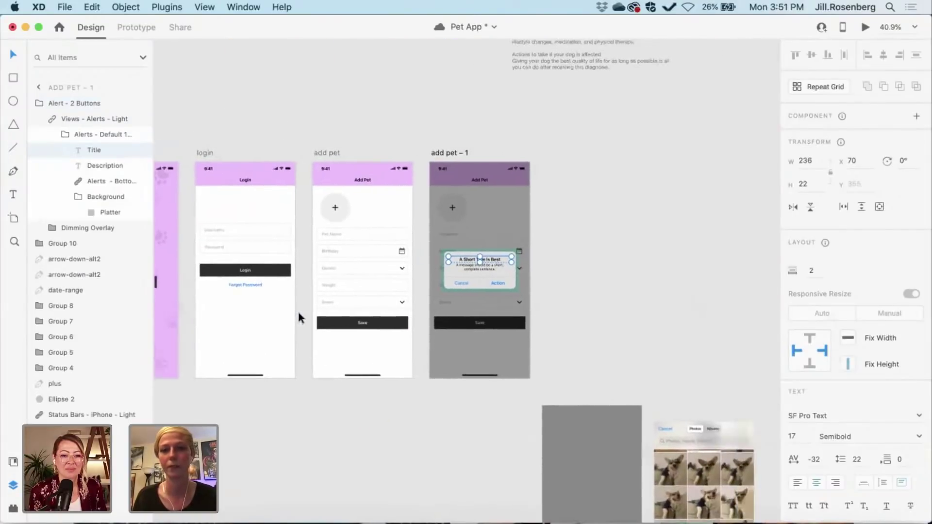
{"action": "double_click", "coordinate": [461, 272]}
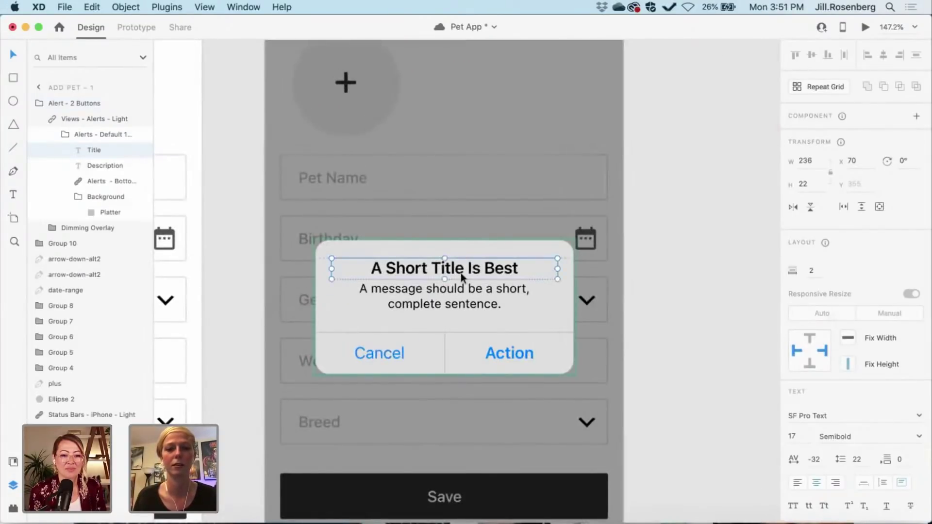
{"action": "key", "text": "super+a"}
{"action": "type", "text": "“P"}
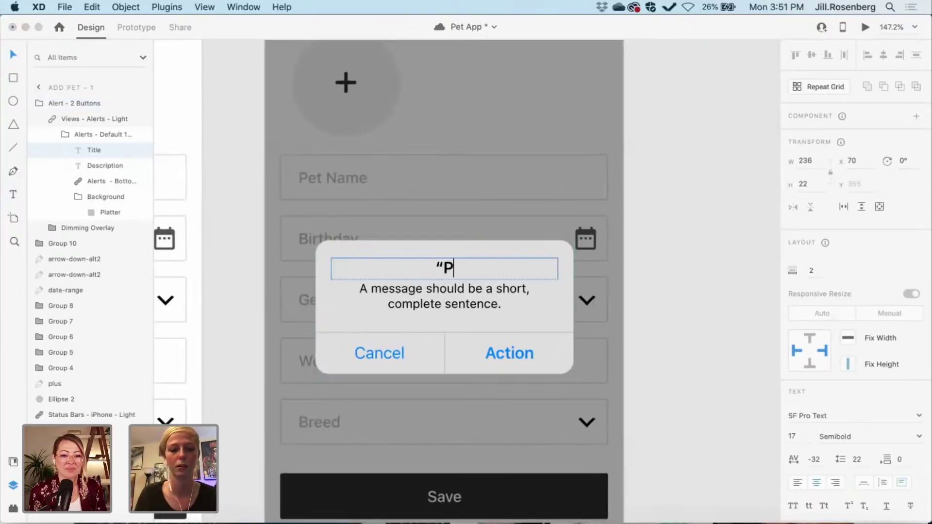
{"action": "type", "text": "aw Pak"}
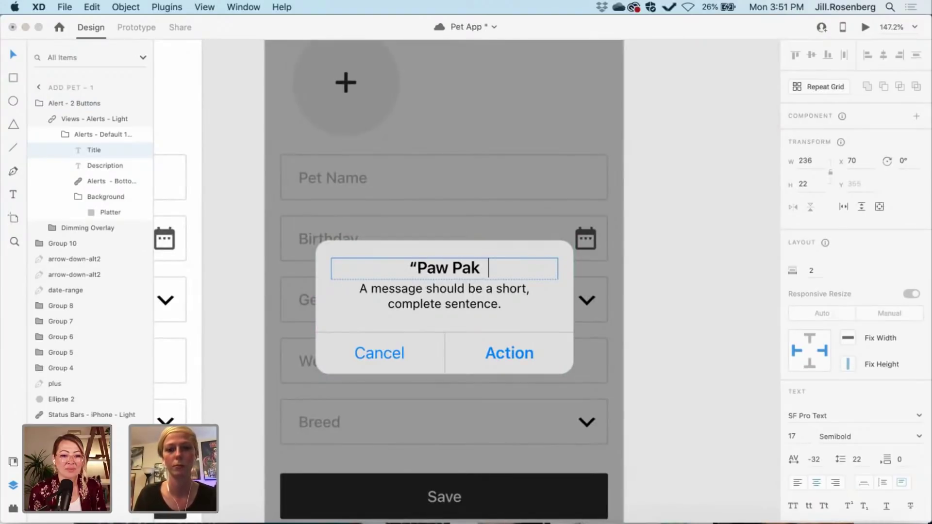
{"action": "key", "text": "BackSpace"}
{"action": "type", "text": "l” owu"}
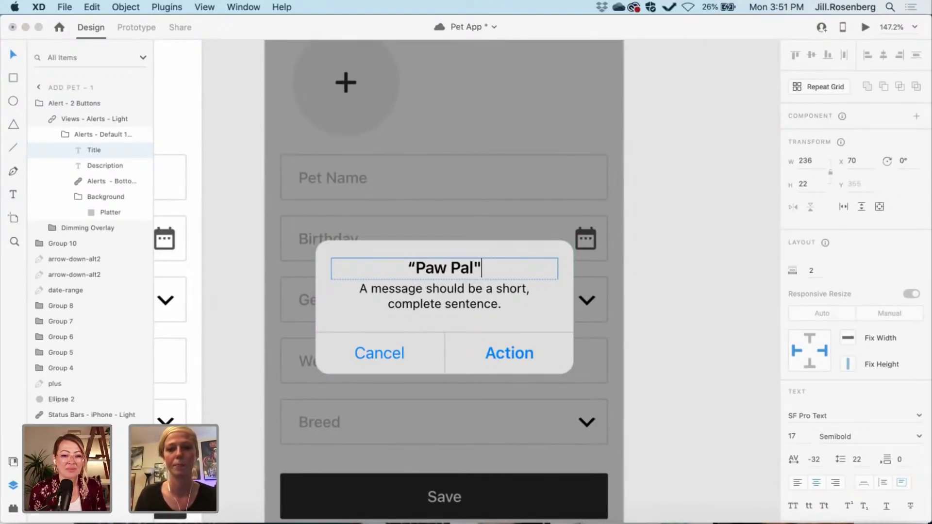
{"action": "key", "text": "BackSpace"}
{"action": "key", "text": "BackSpace"}
{"action": "key", "text": "BackSpace"}
{"action": "type", "text": "would liek"}
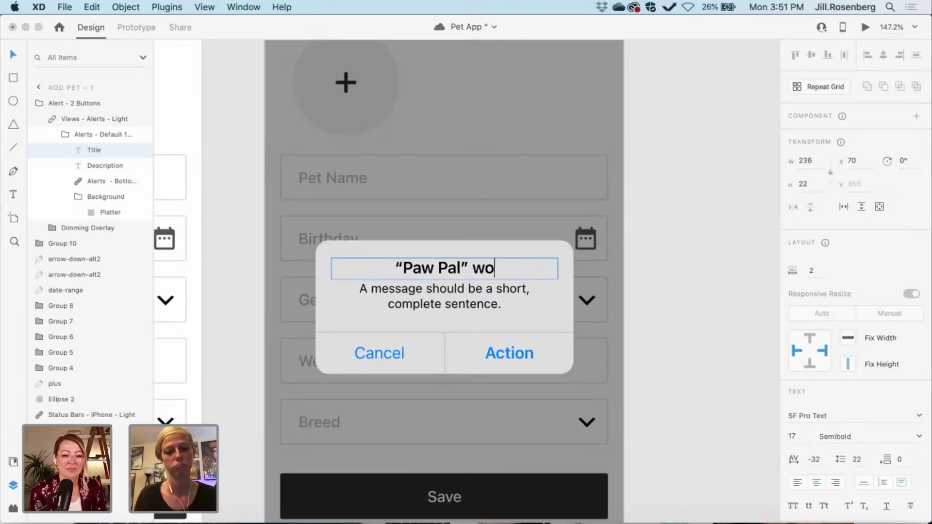
{"action": "key", "text": "BackSpace"}
{"action": "key", "text": "BackSpace"}
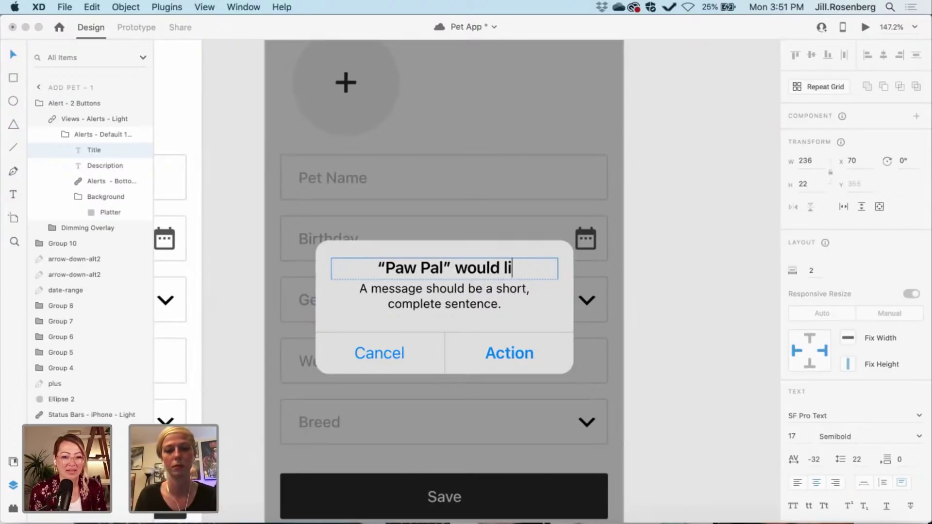
{"action": "type", "text": "ke to acces"}
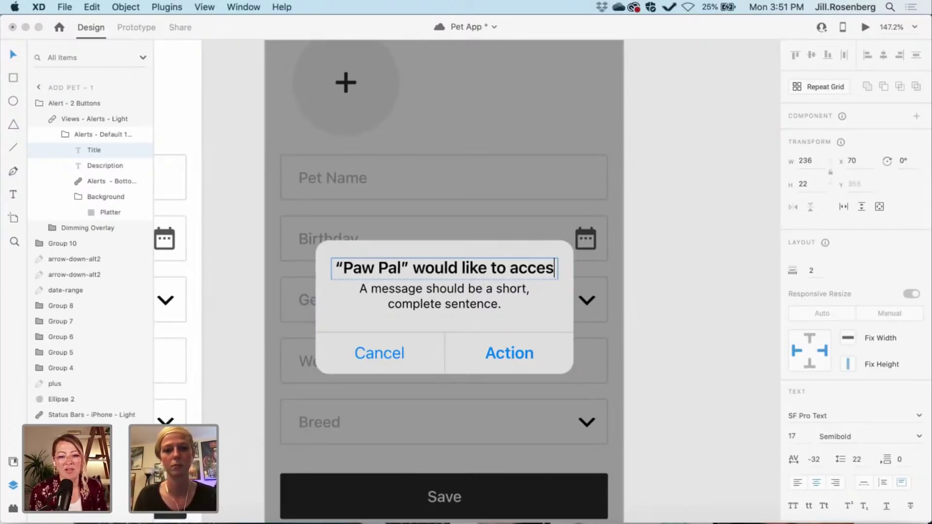
{"action": "type", "text": "s the camera"}
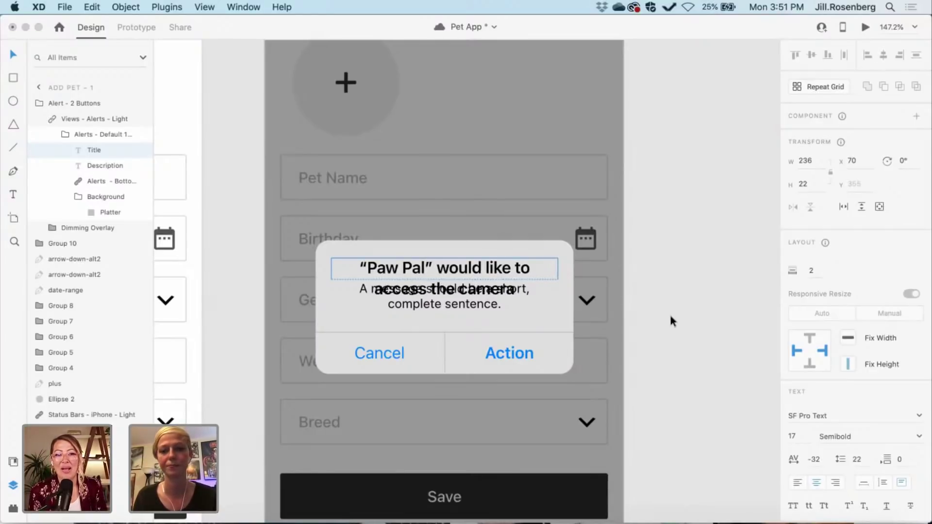
{"action": "key", "text": "Escape"}
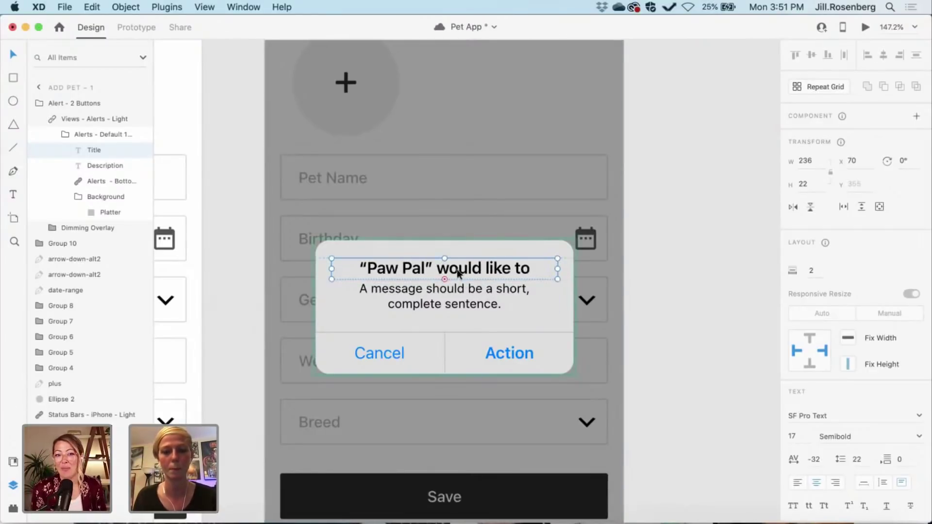
- Remove the placeholder description text from the camera access alert on the duplicated add pet artboard
{"action": "left_click", "coordinate": [446, 297]}
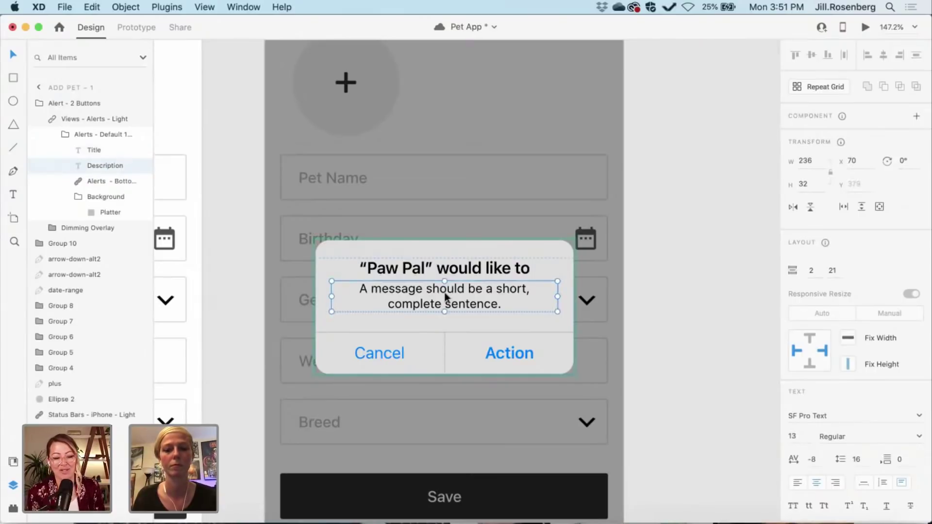
{"action": "left_click_drag", "start_coordinate": [445, 294], "coordinate": [445, 295]}
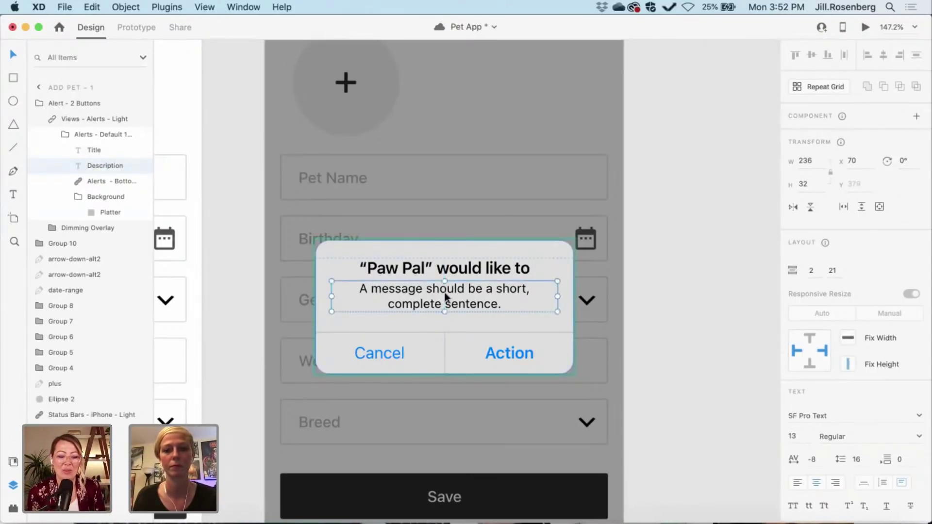
{"action": "left_click", "coordinate": [442, 292]}
{"action": "left_click", "coordinate": [442, 292]}
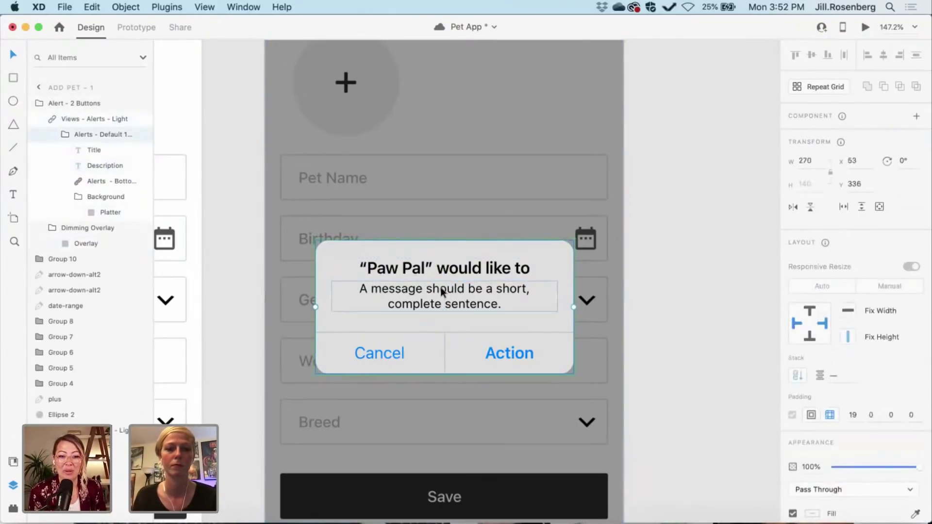
{"action": "double_click", "coordinate": [442, 292]}
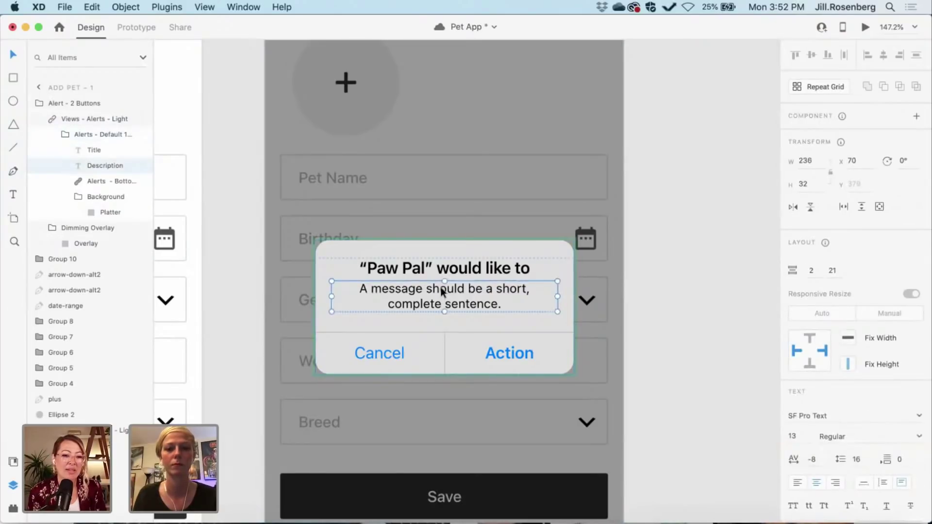
{"action": "double_click", "coordinate": [442, 291]}
{"action": "key", "text": "BackSpace"}
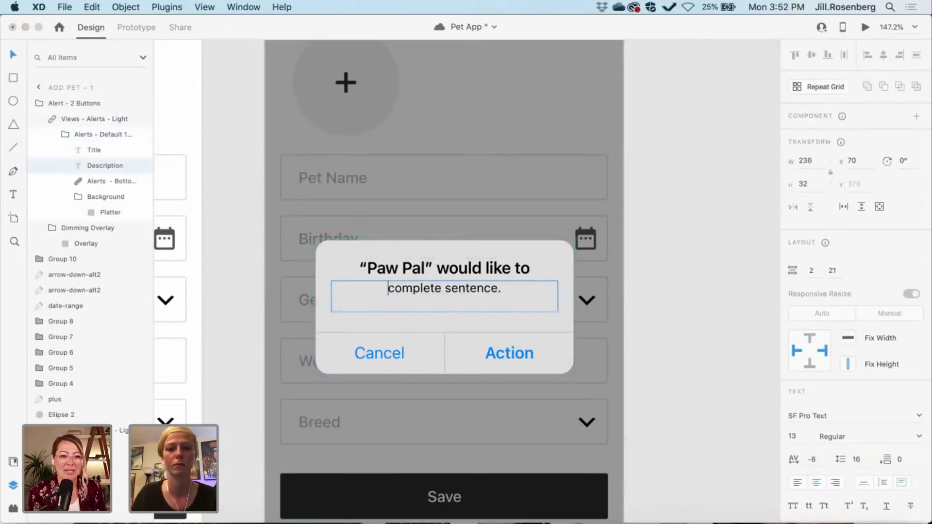
{"action": "triple_click", "coordinate": [449, 290]}
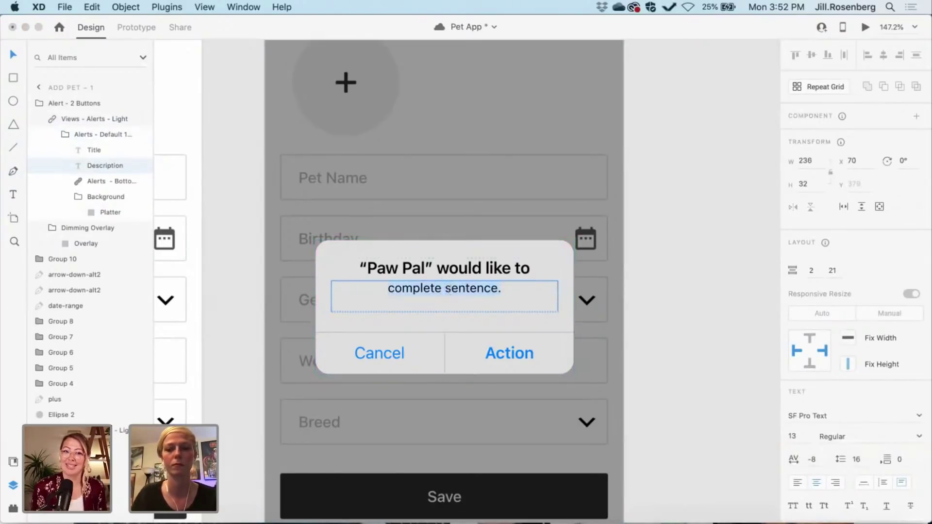
{"action": "key", "text": "BackSpace"}
{"action": "key", "text": "Escape"}
- Extend the alert title's text box downwards to a height of about 57 so the full title fits on two lines
{"action": "left_click", "coordinate": [476, 272]}
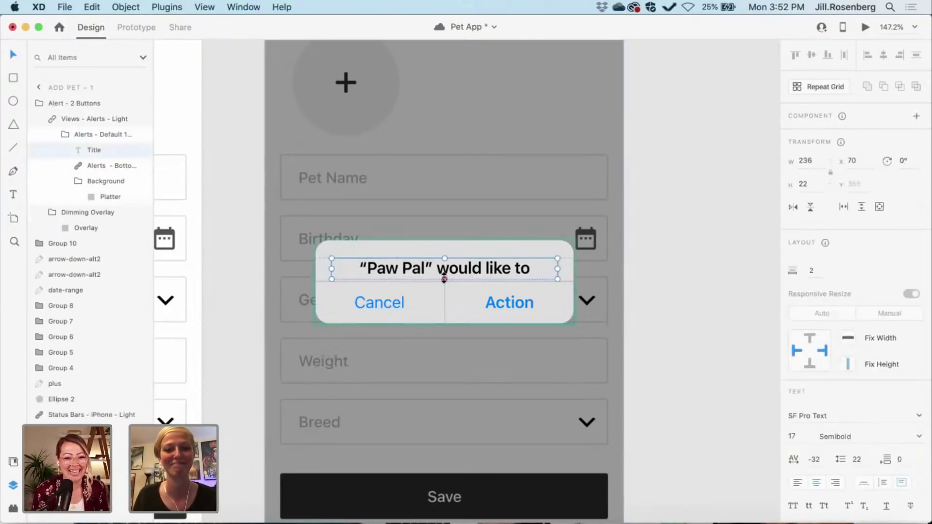
{"action": "left_click_drag", "start_coordinate": [444, 279], "coordinate": [441, 312]}
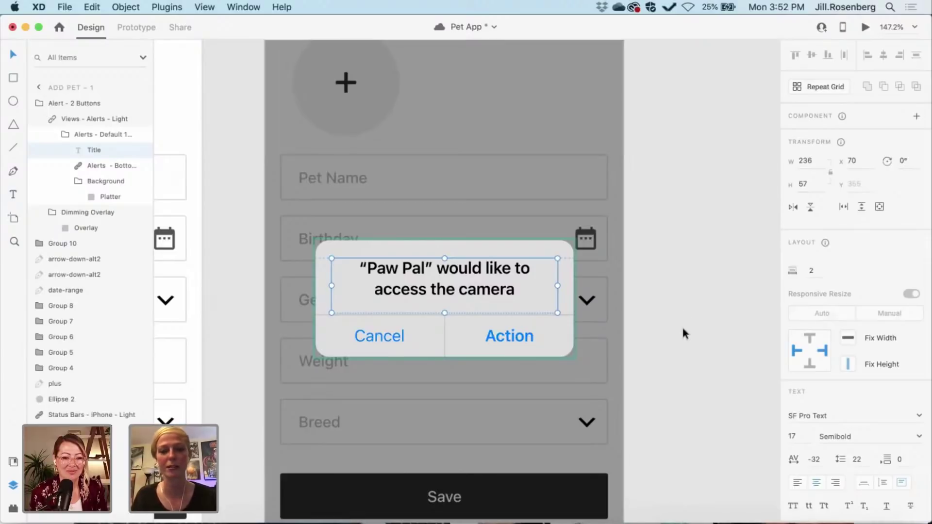
{"action": "left_click", "coordinate": [698, 316]}
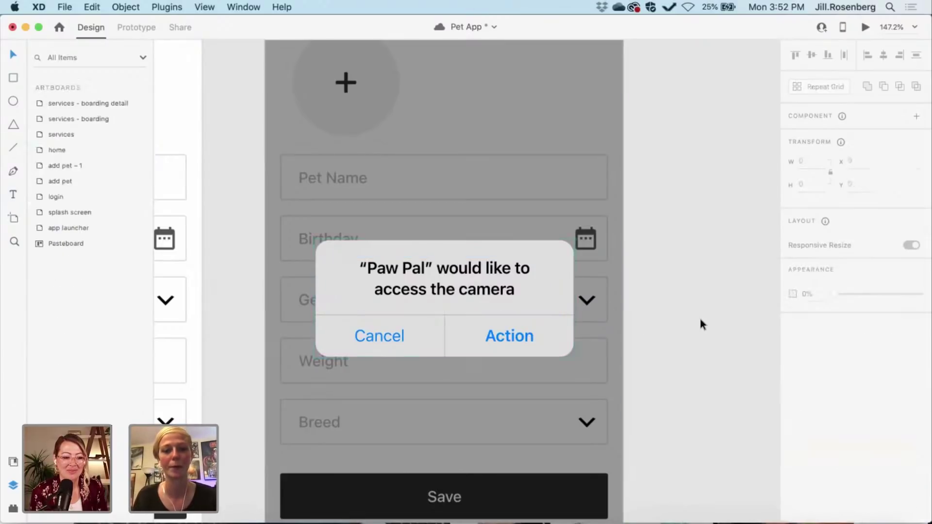
- Change the alert's Action button label to Agree
{"action": "left_click", "coordinate": [511, 336], "text": "super"}
{"action": "double_click", "coordinate": [512, 336]}
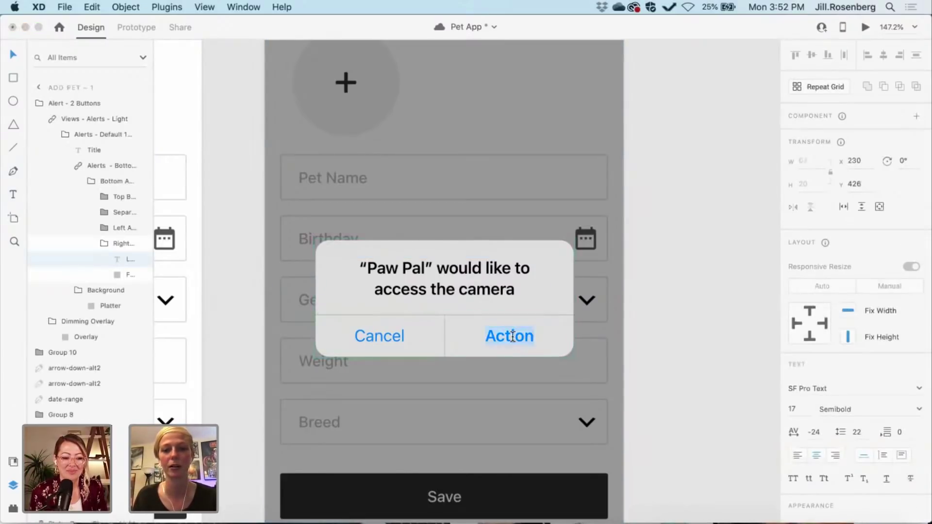
{"action": "key", "text": "super+a"}
{"action": "type", "text": "Agree"}
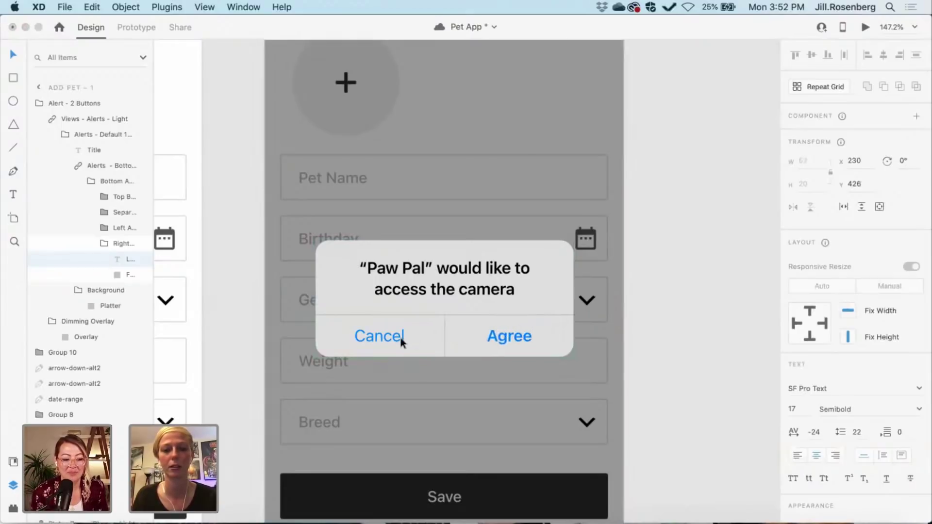
{"action": "left_click", "coordinate": [676, 359]}
{"action": "key", "text": "Escape"}
{"action": "key", "text": "Escape"}
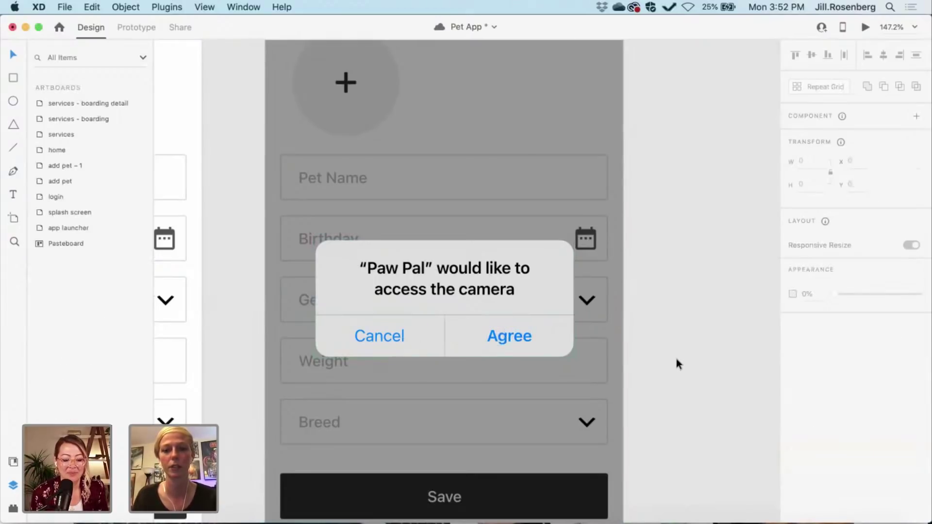
- Examine the button wording of the camera access alert on the Pet Profile reference screen
{"action": "scroll", "coordinate": [677, 359], "scroll_direction": "down", "scroll_amount": 10}
{"action": "scroll", "coordinate": [674, 360], "scroll_direction": "down", "scroll_amount": 5}
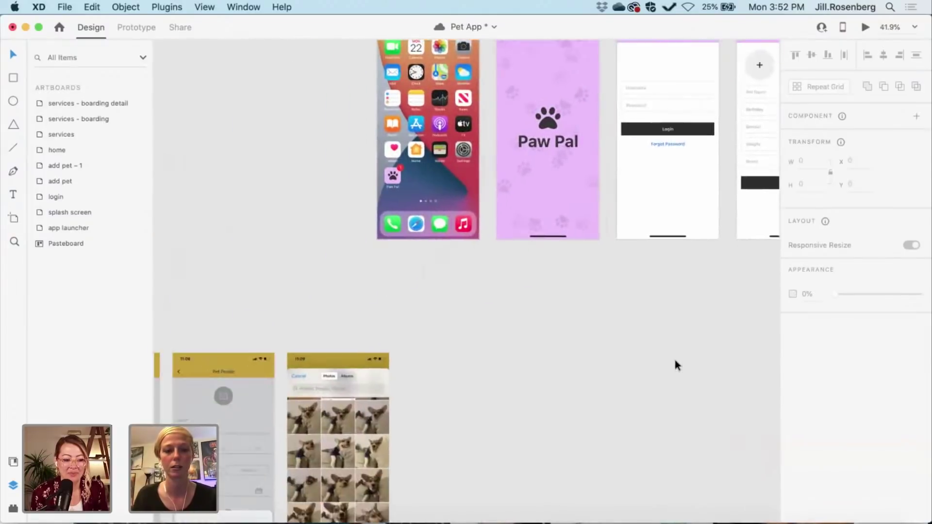
{"action": "scroll", "coordinate": [449, 441], "scroll_direction": "up", "scroll_amount": 5}
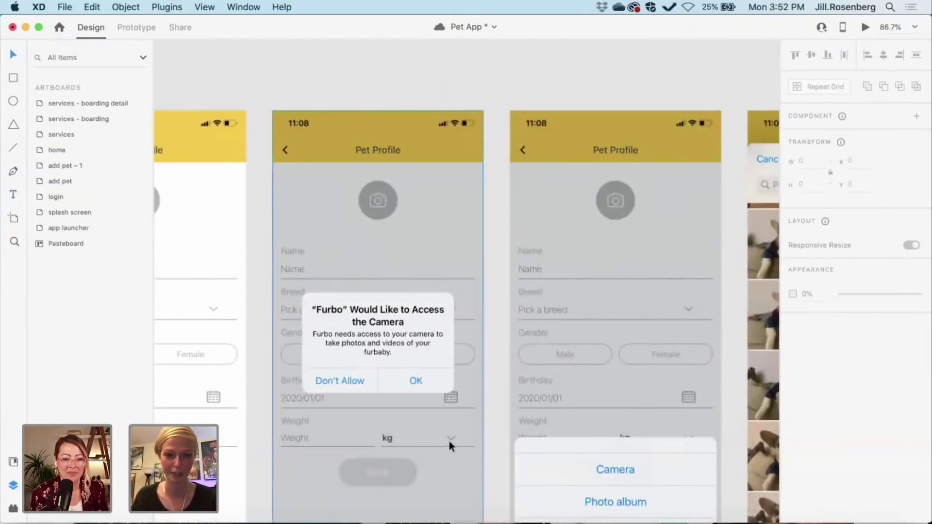
{"action": "scroll", "coordinate": [449, 441], "scroll_direction": "down", "scroll_amount": 5}
{"action": "scroll", "coordinate": [449, 440], "scroll_direction": "right", "scroll_amount": 6}
{"action": "scroll", "coordinate": [601, 350], "scroll_direction": "up", "scroll_amount": 6}
{"action": "scroll", "coordinate": [601, 349], "scroll_direction": "right", "scroll_amount": 7}
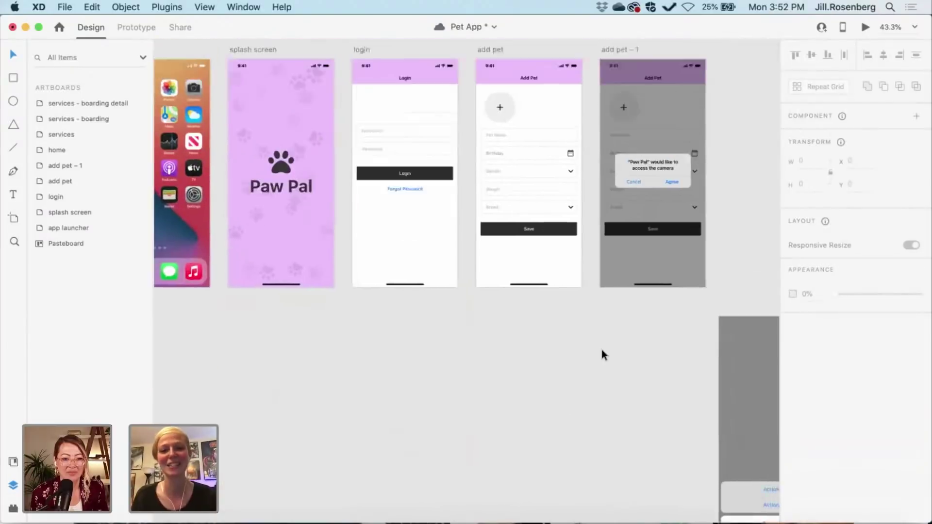
{"action": "scroll", "coordinate": [601, 349], "scroll_direction": "up", "scroll_amount": 10}
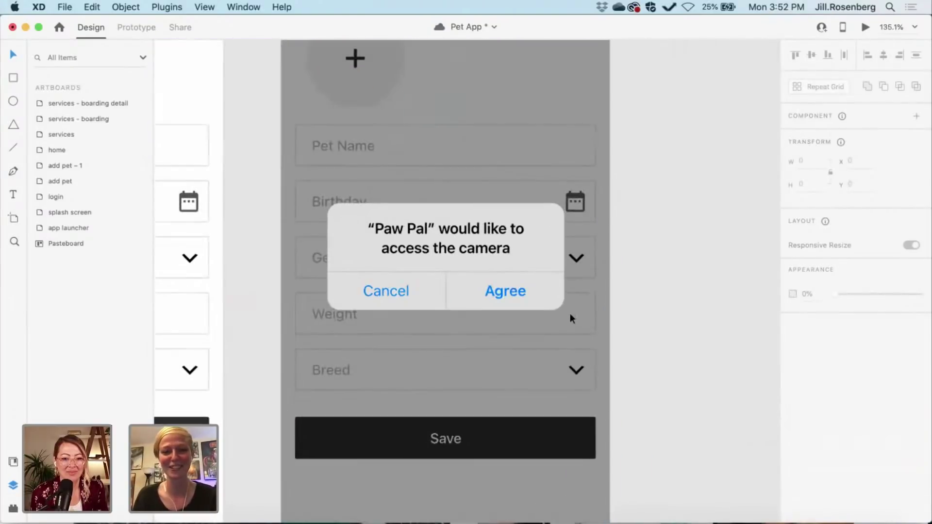
- Change the alert's Cancel button label to Don't Allow
{"action": "double_click", "coordinate": [501, 296]}
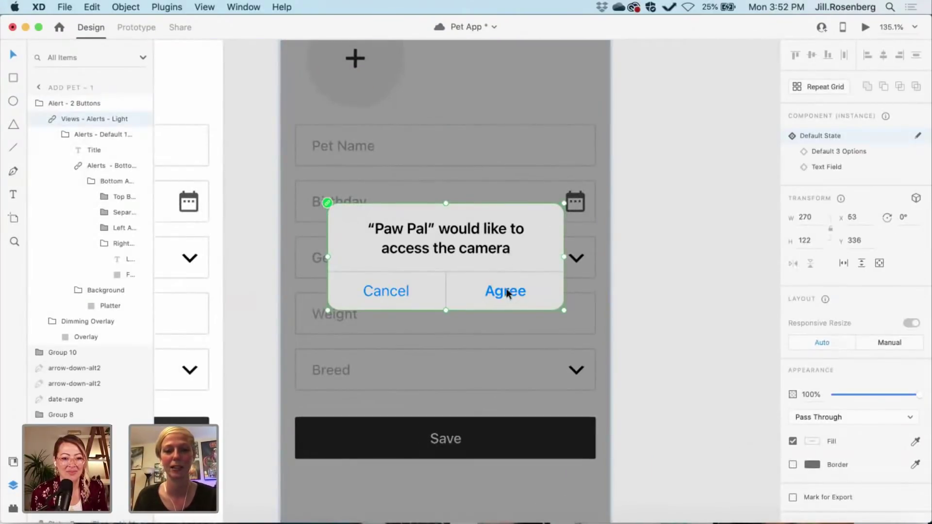
{"action": "double_click", "coordinate": [379, 294]}
{"action": "double_click", "coordinate": [380, 294]}
{"action": "double_click", "coordinate": [380, 296]}
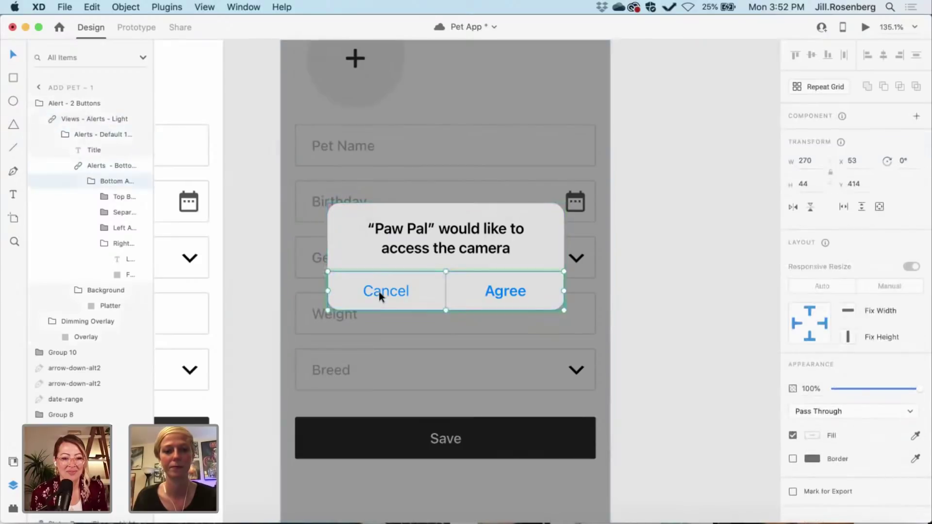
{"action": "double_click", "coordinate": [380, 293]}
{"action": "double_click", "coordinate": [380, 293]}
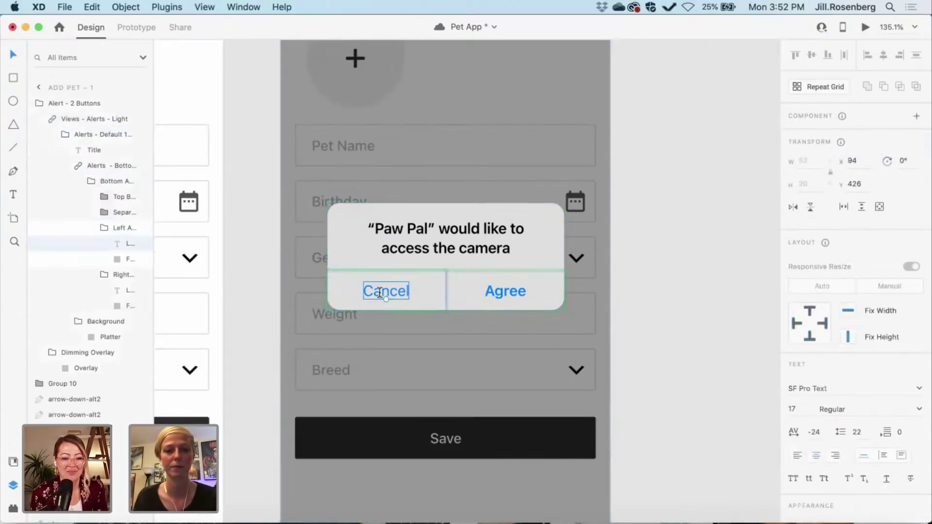
{"action": "double_click", "coordinate": [380, 293]}
{"action": "type", "text": "Don't"}
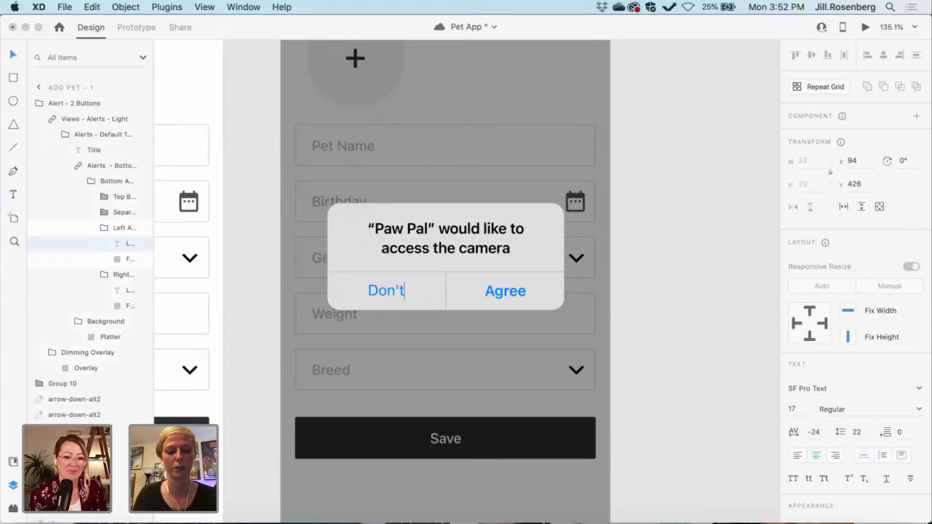
{"action": "type", "text": " Agree"}
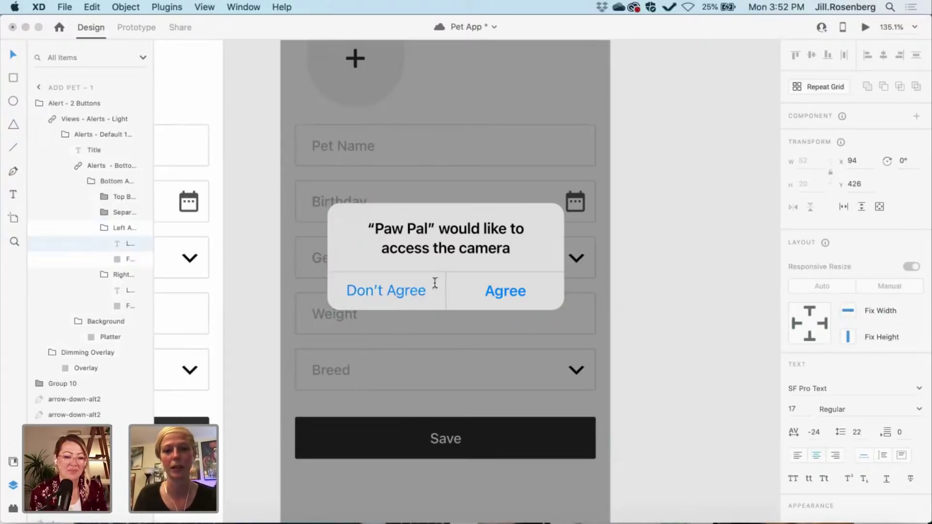
{"action": "key", "text": "BackSpace"}
{"action": "key", "text": "BackSpace"}
{"action": "key", "text": "BackSpace"}
{"action": "key", "text": "BackSpace"}
{"action": "type", "text": "l"}
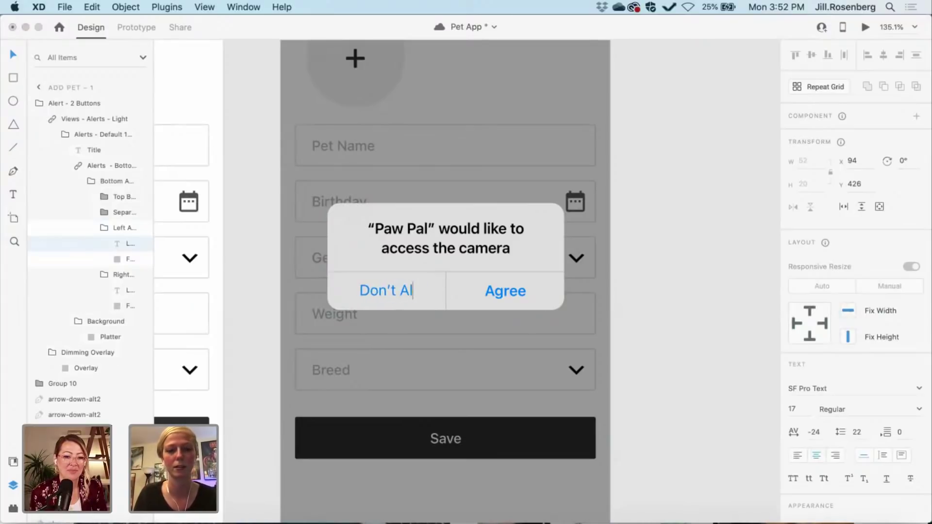
{"action": "type", "text": "low"}
{"action": "key", "text": "Escape"}
{"action": "left_click", "coordinate": [509, 290]}
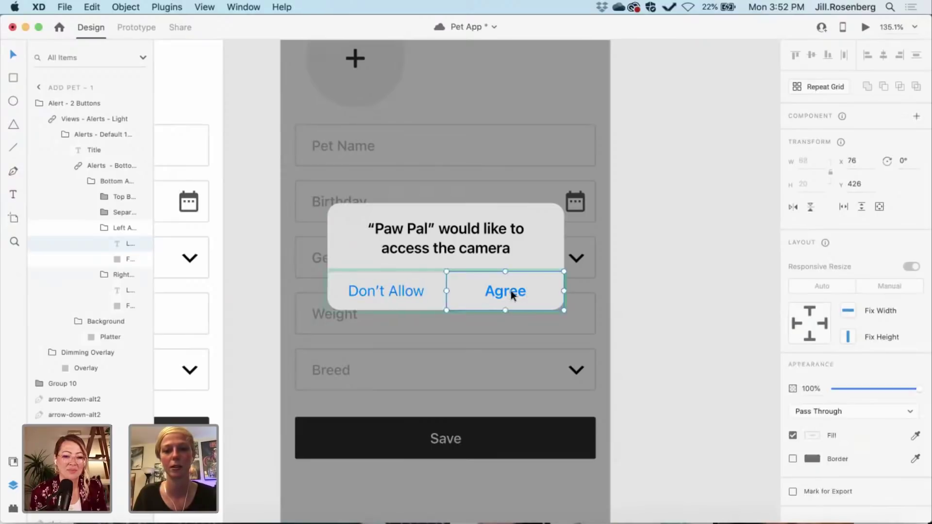
{"action": "double_click", "coordinate": [511, 290]}
{"action": "left_click", "coordinate": [687, 310]}
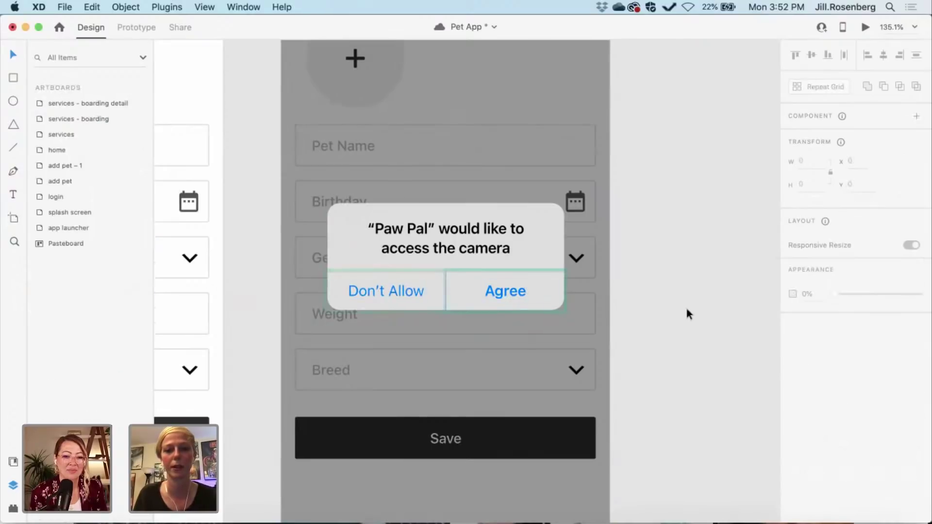
- Duplicate the add pet – 1 artboard into the empty space before the home artboard, evenly spaced with its neighbours
{"action": "key", "text": "super+minus"}
{"action": "scroll", "coordinate": [686, 309], "scroll_direction": "right", "scroll_amount": 6}
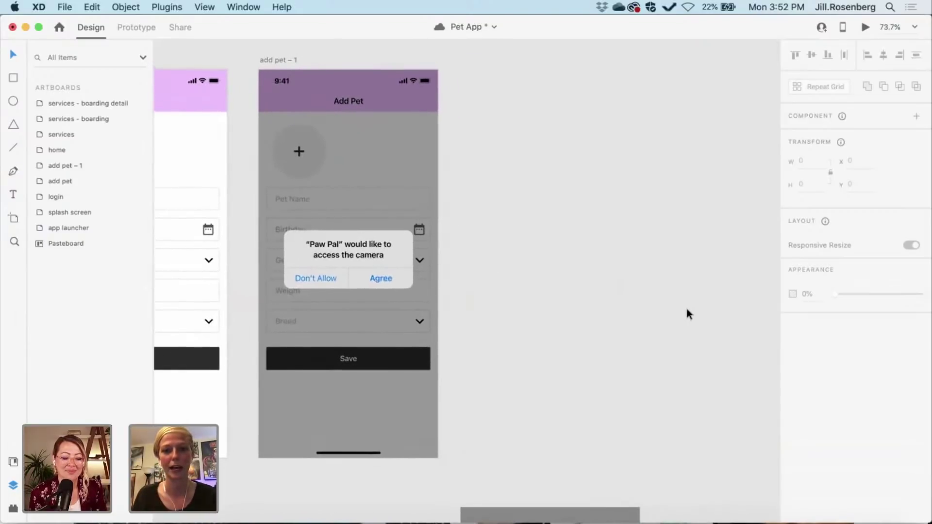
{"action": "scroll", "coordinate": [686, 309], "scroll_direction": "down", "scroll_amount": 3}
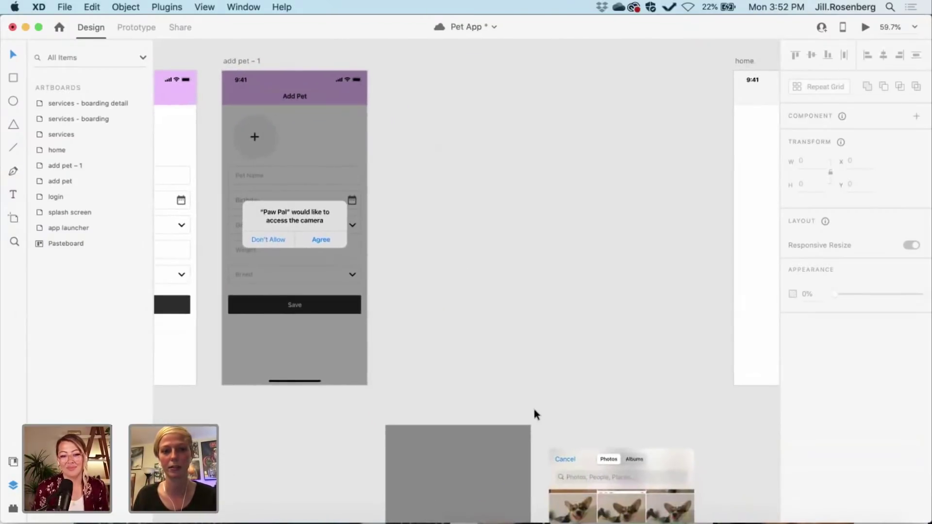
{"action": "scroll", "coordinate": [532, 406], "scroll_direction": "up", "scroll_amount": 3}
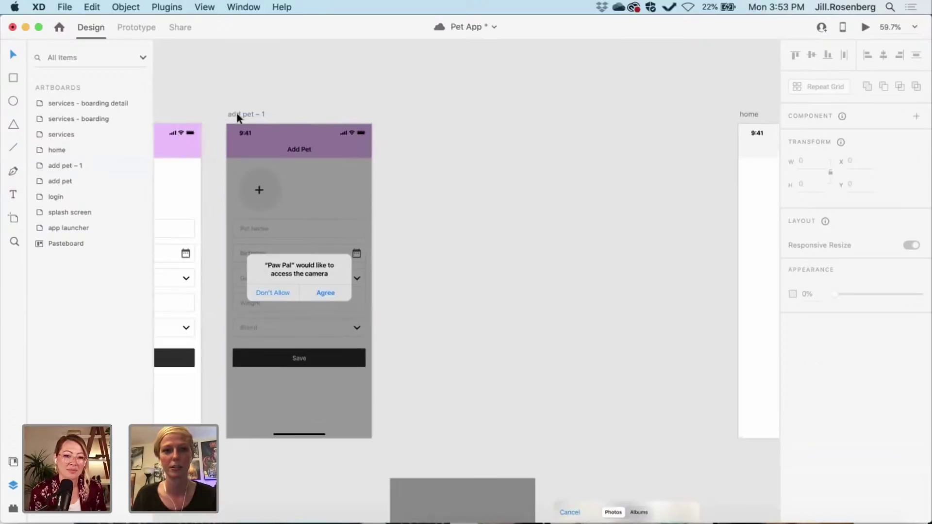
{"action": "left_click", "coordinate": [238, 113]}
{"action": "left_click_drag", "start_coordinate": [246, 117], "coordinate": [414, 127]}
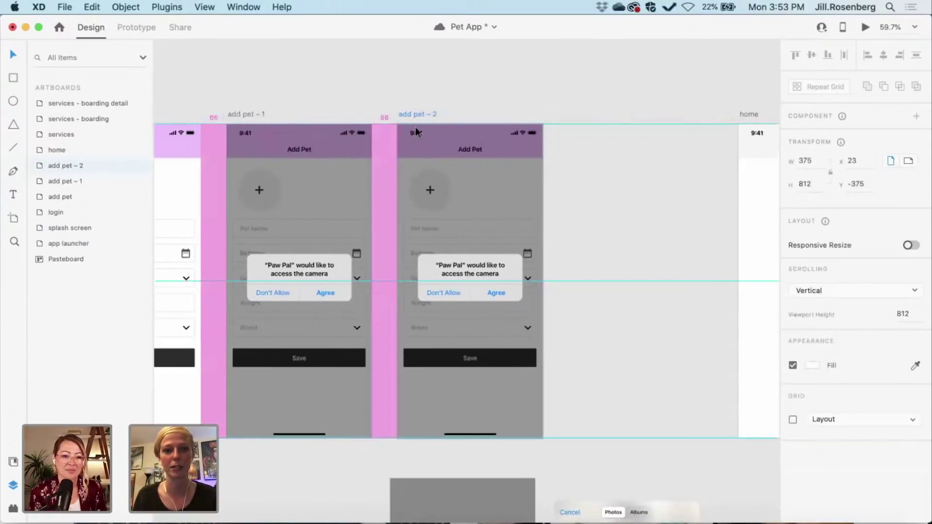
{"action": "left_click", "coordinate": [629, 294]}
- Delete the camera access alert and its dimming overlay from the add pet – 2 artboard
{"action": "scroll", "coordinate": [630, 295], "scroll_direction": "right", "scroll_amount": 6}
{"action": "scroll", "coordinate": [629, 294], "scroll_direction": "down", "scroll_amount": 3}
{"action": "scroll", "coordinate": [629, 297], "scroll_direction": "down", "scroll_amount": 3}
{"action": "scroll", "coordinate": [629, 297], "scroll_direction": "left", "scroll_amount": 1}
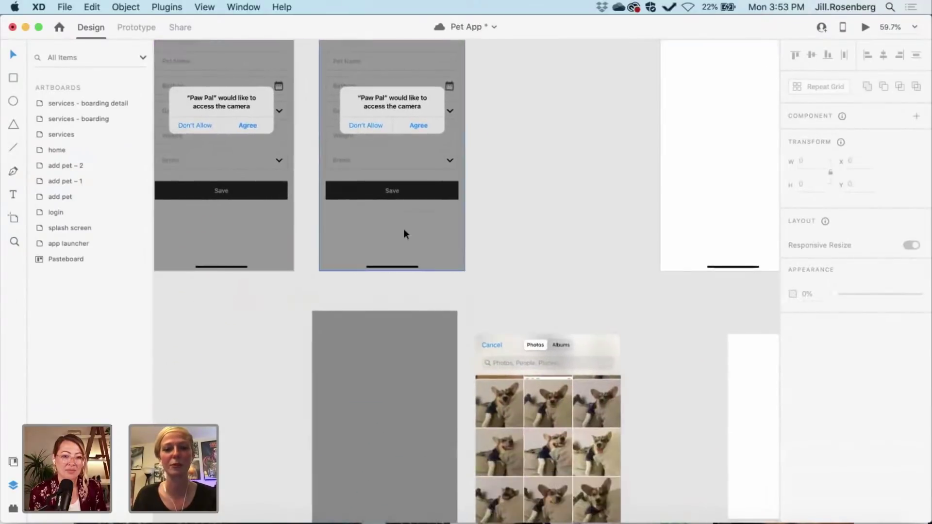
{"action": "left_click", "coordinate": [403, 229]}
{"action": "key", "text": "Delete"}
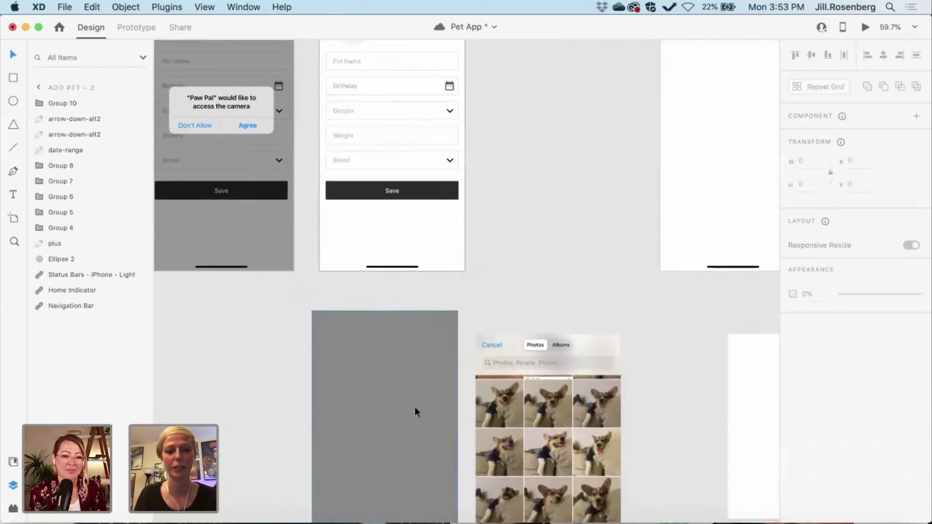
- Move the two-action sheet mockup with its dimming overlay onto the add pet – 2 artboard, aligned to cover the whole screen
{"action": "scroll", "coordinate": [415, 407], "scroll_direction": "down", "scroll_amount": 3}
{"action": "scroll", "coordinate": [415, 408], "scroll_direction": "down", "scroll_amount": 2}
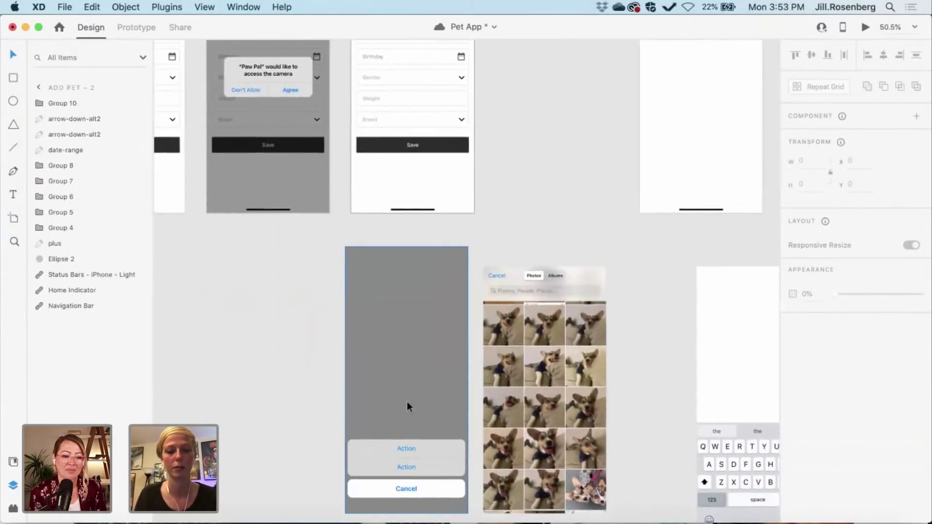
{"action": "left_click", "coordinate": [412, 402]}
{"action": "scroll", "coordinate": [408, 396], "scroll_direction": "up", "scroll_amount": 3}
{"action": "left_click_drag", "start_coordinate": [409, 396], "coordinate": [391, 221]}
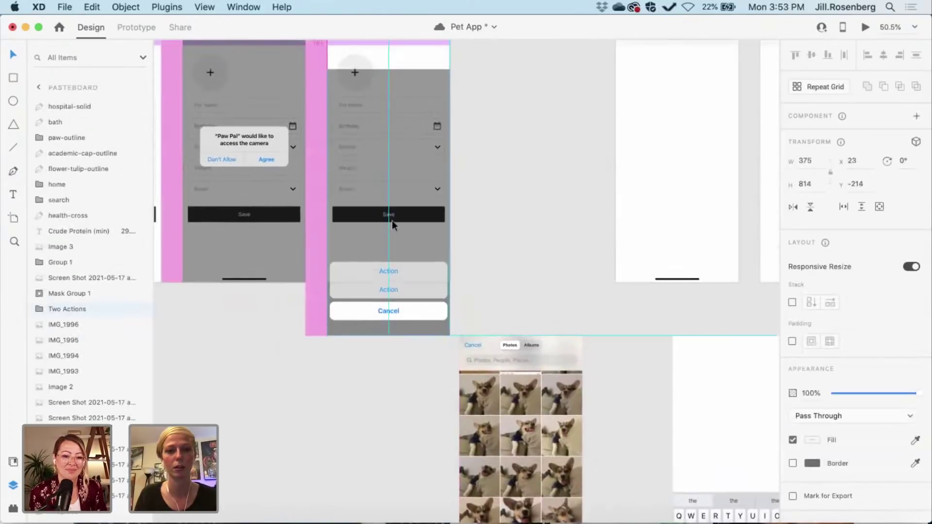
{"action": "scroll", "coordinate": [392, 220], "scroll_direction": "up", "scroll_amount": 5}
{"action": "left_click_drag", "start_coordinate": [378, 267], "coordinate": [378, 215]}
{"action": "left_click", "coordinate": [378, 214]}
{"action": "scroll", "coordinate": [326, 332], "scroll_direction": "up", "scroll_amount": 3}
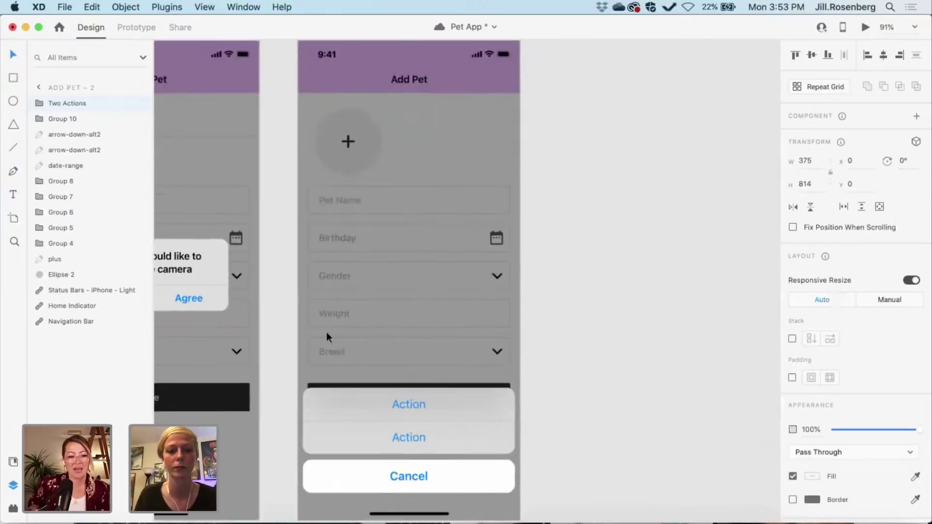
- Examine the reference pet profile screens for the action sheet wording and the photo picker layout
{"action": "scroll", "coordinate": [326, 332], "scroll_direction": "down", "scroll_amount": 4}
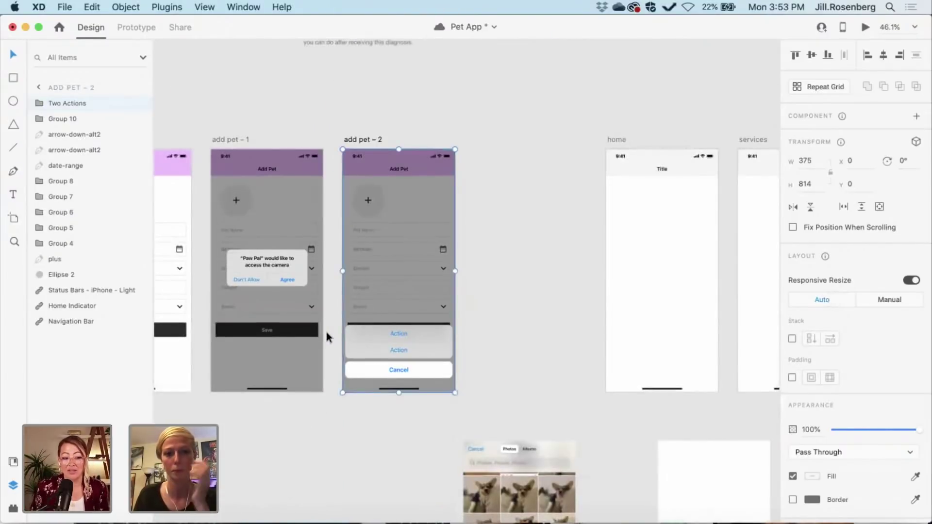
{"action": "scroll", "coordinate": [325, 328], "scroll_direction": "left", "scroll_amount": 10}
{"action": "scroll", "coordinate": [326, 328], "scroll_direction": "down", "scroll_amount": 2}
{"action": "scroll", "coordinate": [325, 329], "scroll_direction": "right", "scroll_amount": 15}
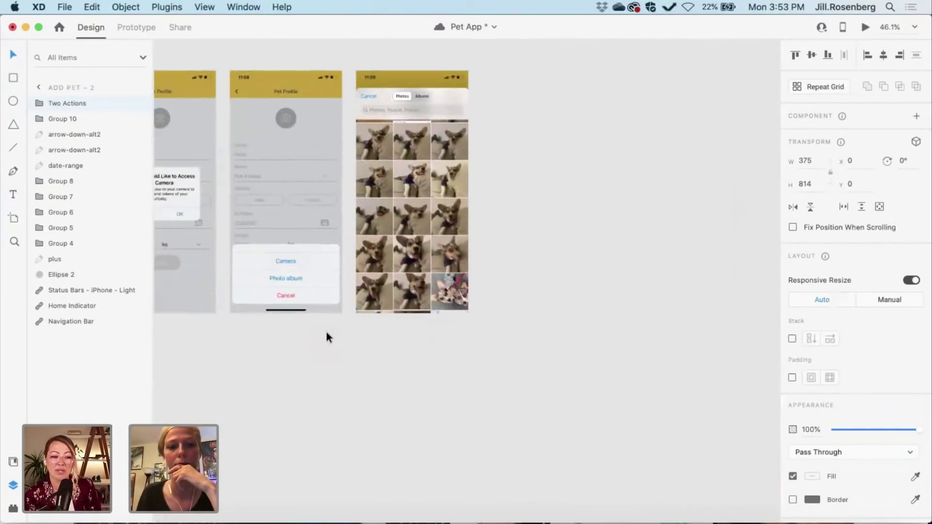
{"action": "scroll", "coordinate": [325, 329], "scroll_direction": "up", "scroll_amount": 1}
{"action": "scroll", "coordinate": [326, 332], "scroll_direction": "right", "scroll_amount": 5}
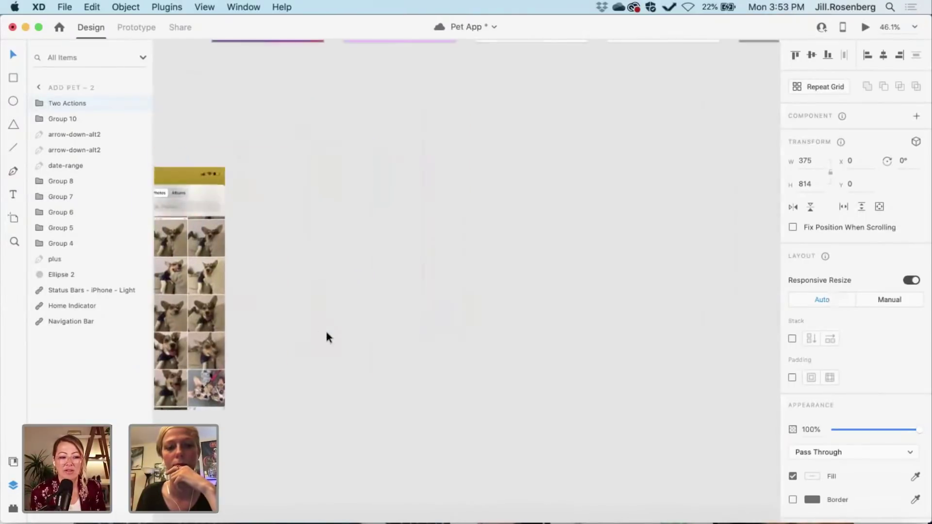
{"action": "scroll", "coordinate": [325, 329], "scroll_direction": "left", "scroll_amount": 10}
{"action": "scroll", "coordinate": [325, 329], "scroll_direction": "up", "scroll_amount": 5}
{"action": "scroll", "coordinate": [325, 329], "scroll_direction": "left", "scroll_amount": 8}
{"action": "scroll", "coordinate": [325, 328], "scroll_direction": "up", "scroll_amount": 4}
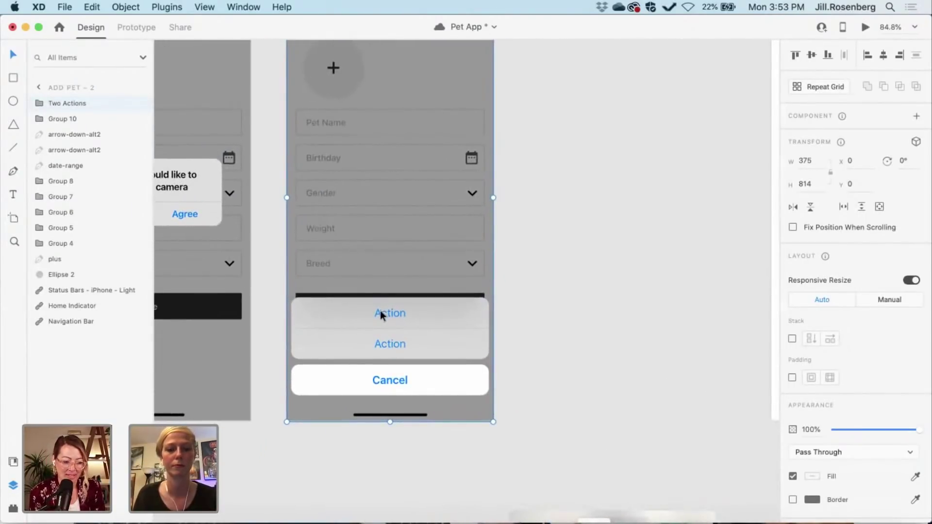
- Change the first action label in the add pet – 2 action sheet to Camera
{"action": "double_click", "coordinate": [381, 311]}
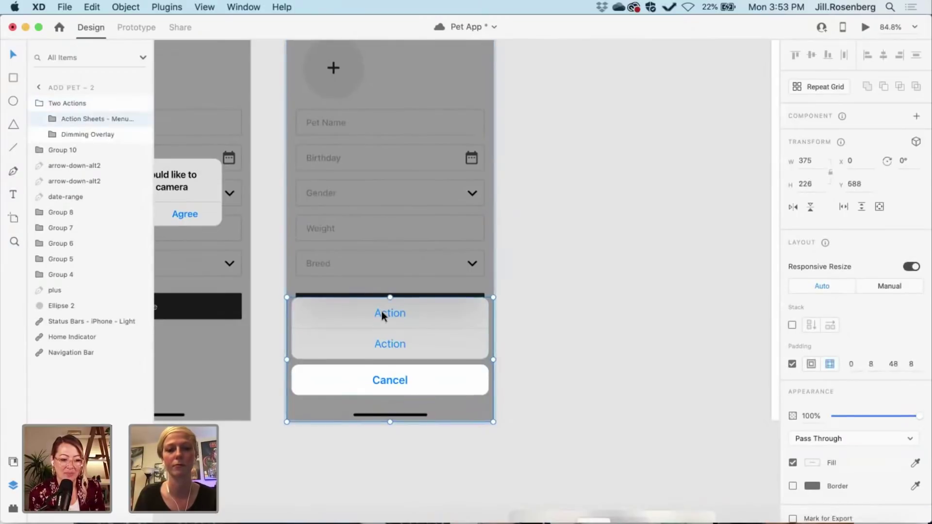
{"action": "double_click", "coordinate": [381, 311]}
{"action": "double_click", "coordinate": [392, 312]}
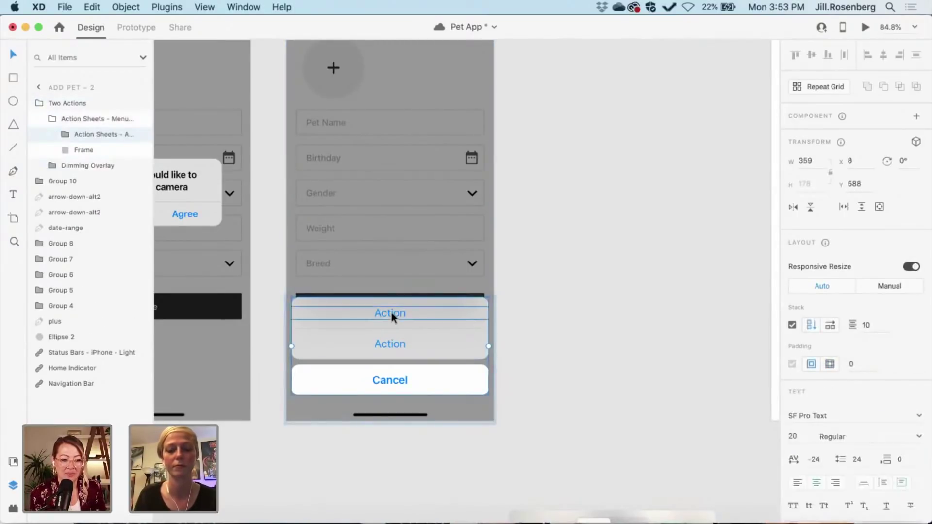
{"action": "double_click", "coordinate": [391, 313]}
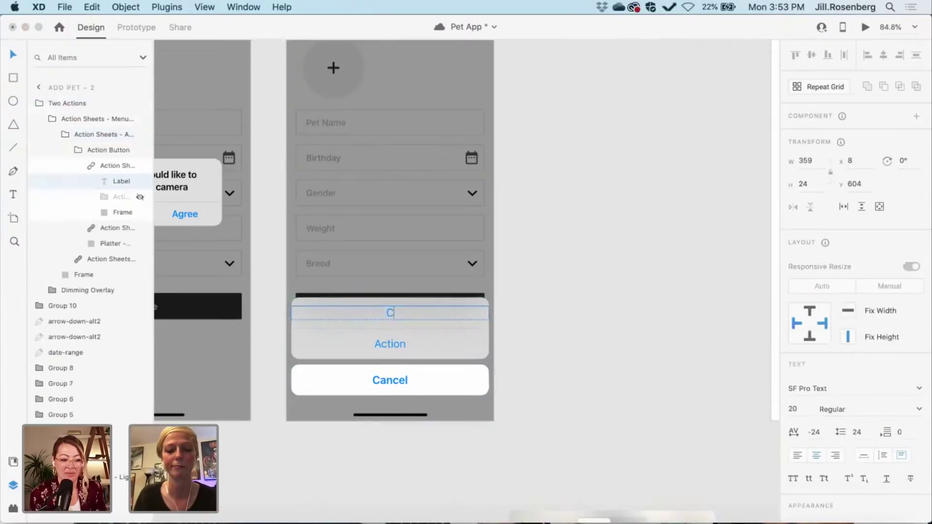
{"action": "type", "text": "Camera"}
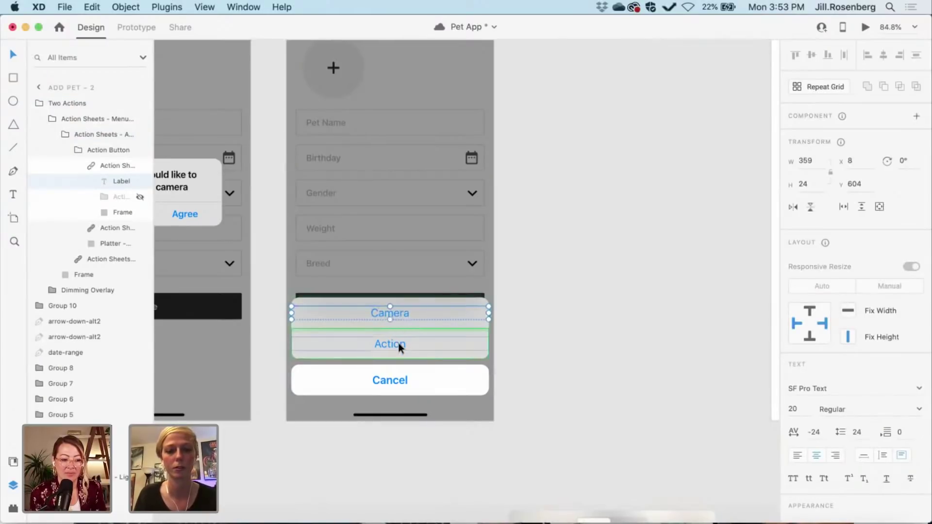
- Change the second action label in the add pet – 2 action sheet to Photo Album
{"action": "double_click", "coordinate": [399, 344]}
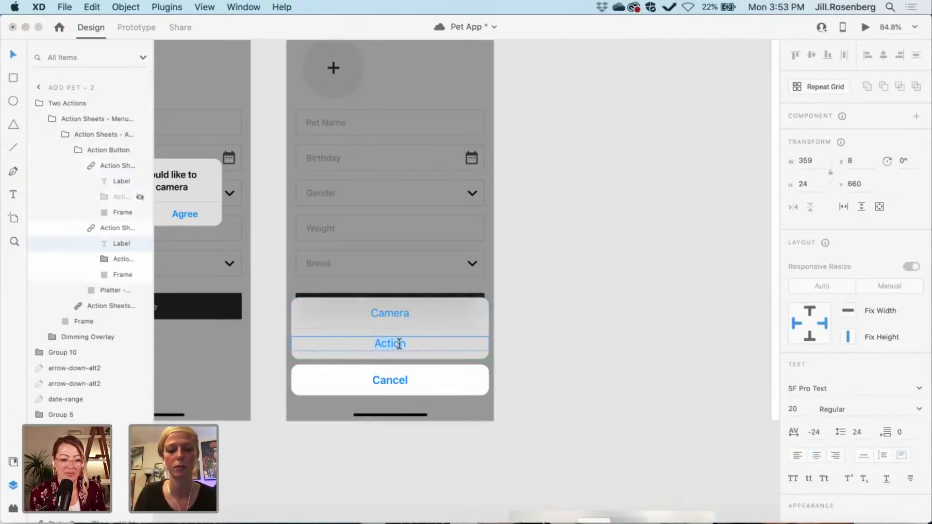
{"action": "double_click", "coordinate": [399, 343]}
{"action": "type", "text": "Pho"}
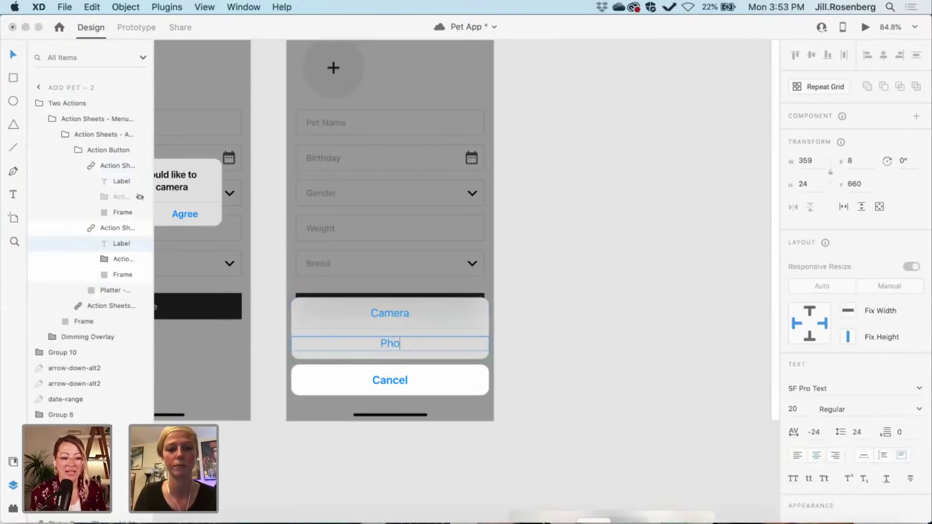
{"action": "type", "text": "to Album"}
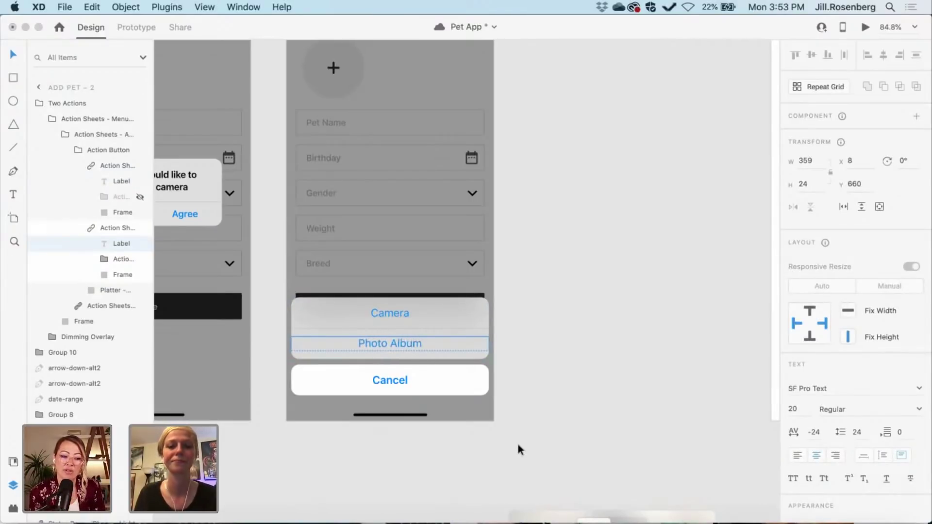
{"action": "left_click", "coordinate": [555, 448]}
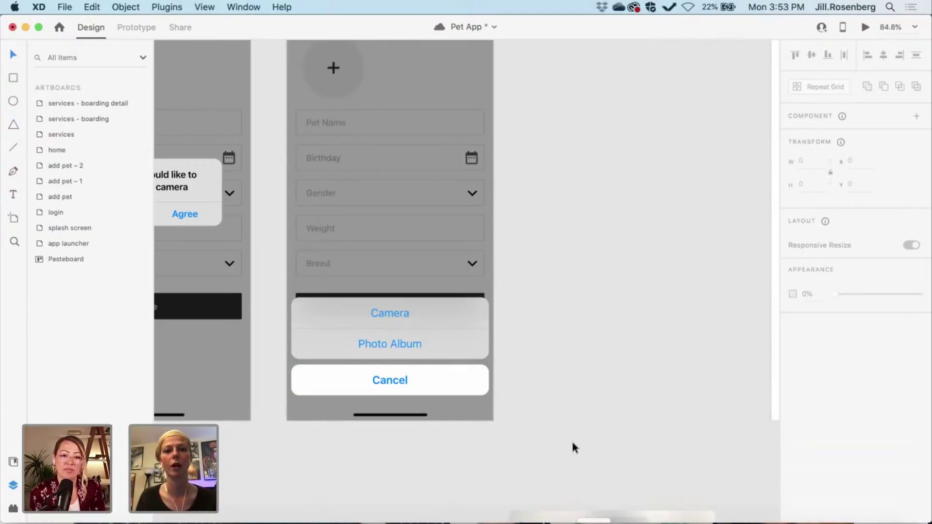
- Save the Pet App document
{"action": "scroll", "coordinate": [572, 439], "scroll_direction": "up", "scroll_amount": 4}
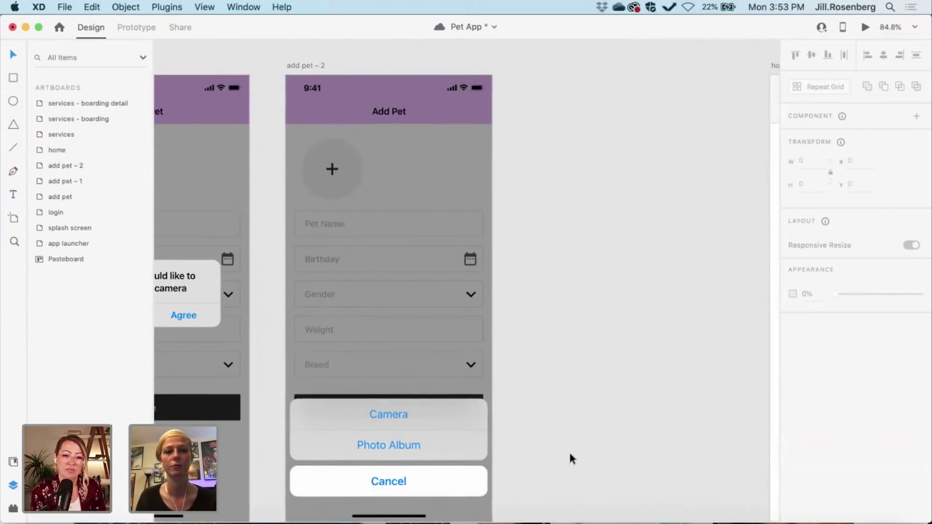
{"action": "scroll", "coordinate": [570, 455], "scroll_direction": "left", "scroll_amount": 1}
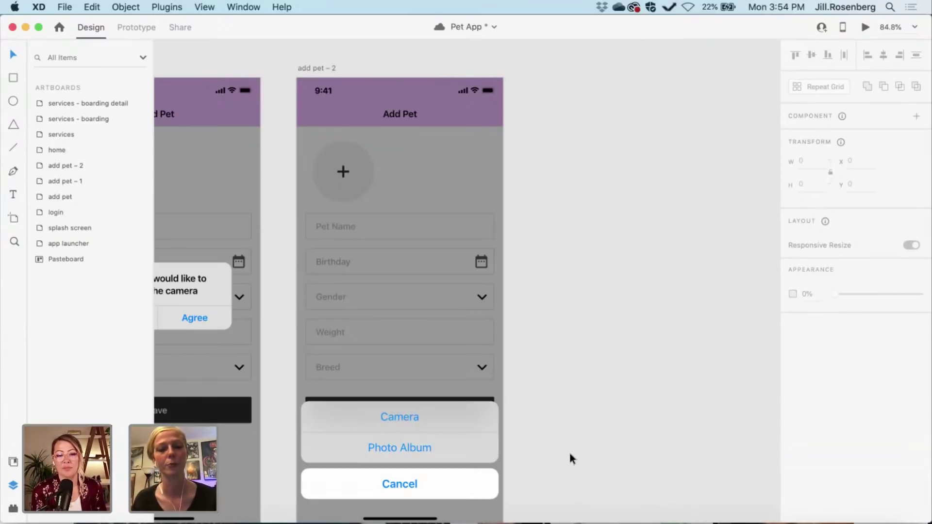
{"action": "key", "text": "super+s"}
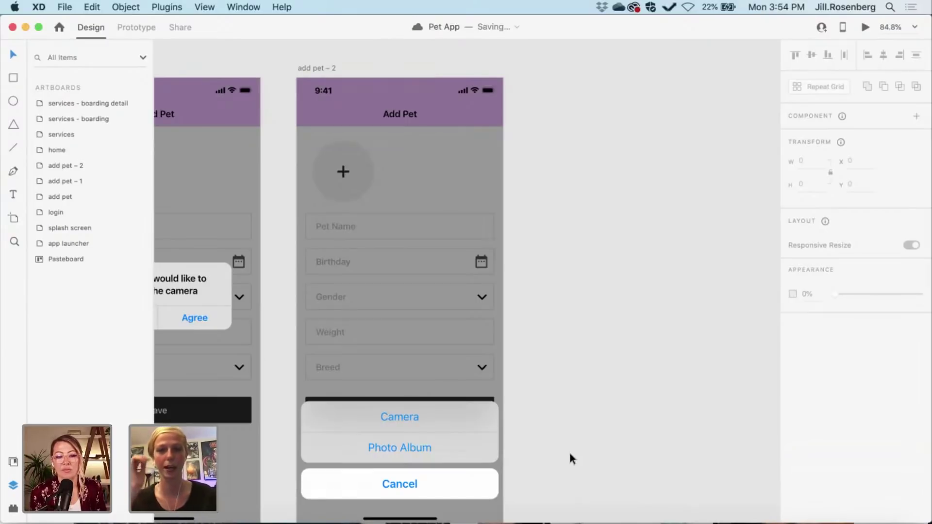
{"action": "scroll", "coordinate": [569, 454], "scroll_direction": "down", "scroll_amount": 5}
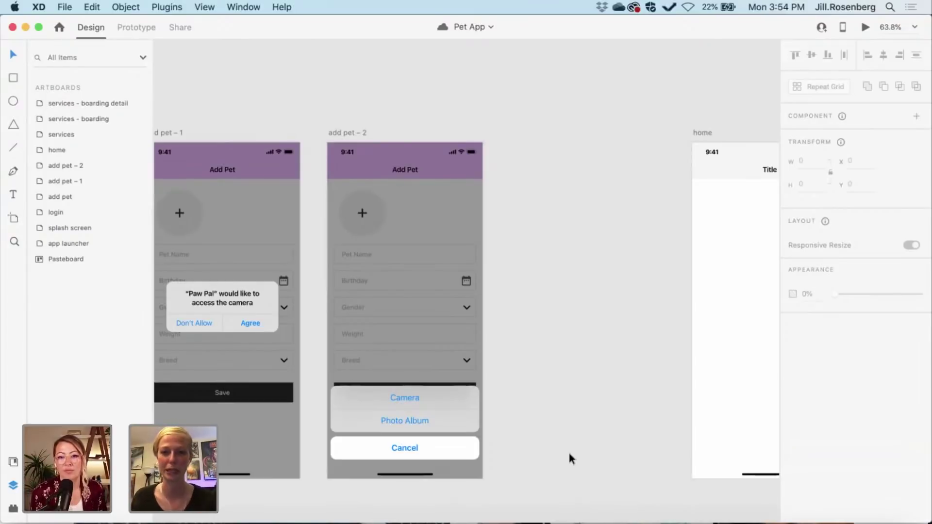
{"action": "scroll", "coordinate": [569, 456], "scroll_direction": "right", "scroll_amount": 2}
{"action": "scroll", "coordinate": [570, 456], "scroll_direction": "down", "scroll_amount": 1}
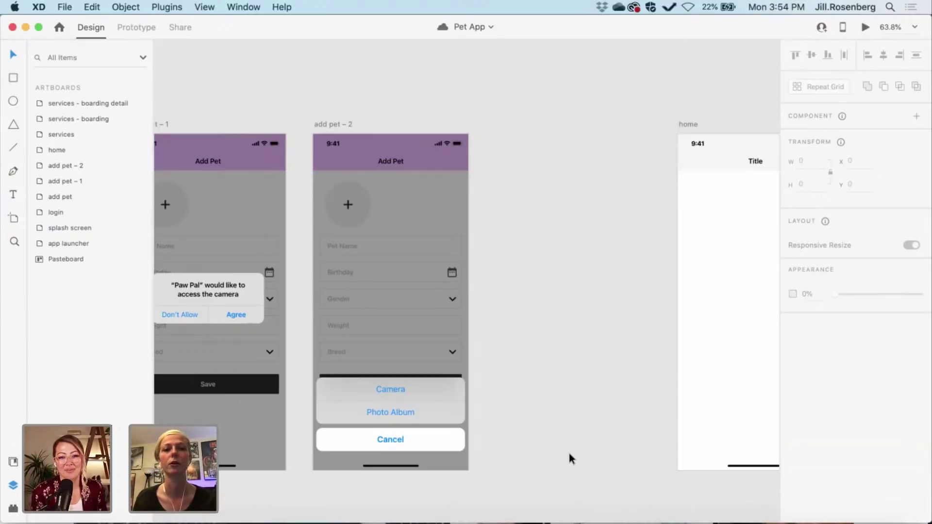
{"action": "scroll", "coordinate": [569, 456], "scroll_direction": "right", "scroll_amount": 2}
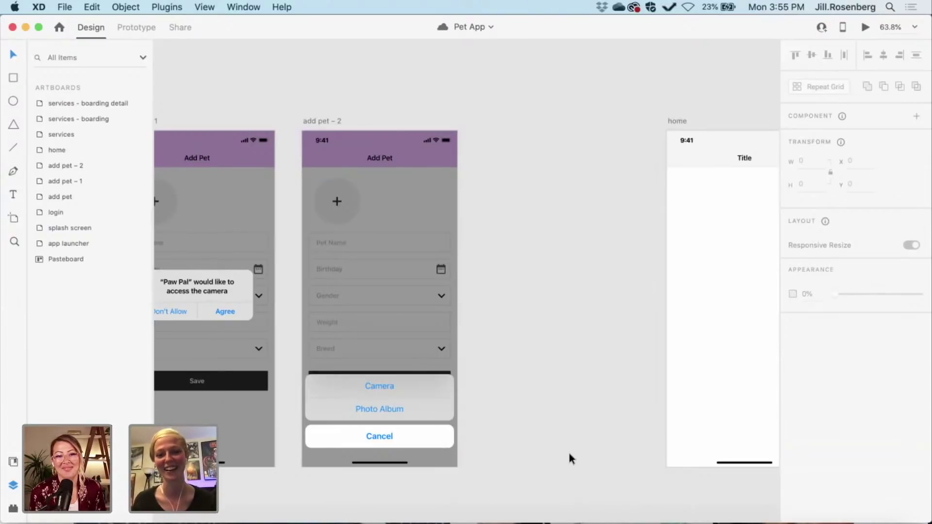
- Duplicate the add pet – 2 artboard into the gap before the home artboard, evenly spaced with its neighbours
{"action": "scroll", "coordinate": [569, 455], "scroll_direction": "right", "scroll_amount": 5}
{"action": "scroll", "coordinate": [568, 454], "scroll_direction": "down", "scroll_amount": 2}
{"action": "scroll", "coordinate": [569, 454], "scroll_direction": "right", "scroll_amount": 2}
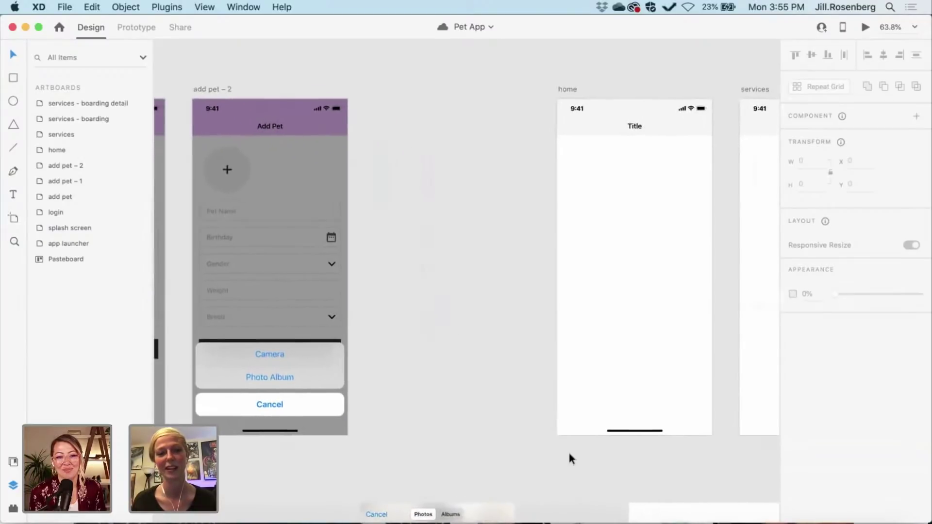
{"action": "scroll", "coordinate": [569, 455], "scroll_direction": "down", "scroll_amount": 4}
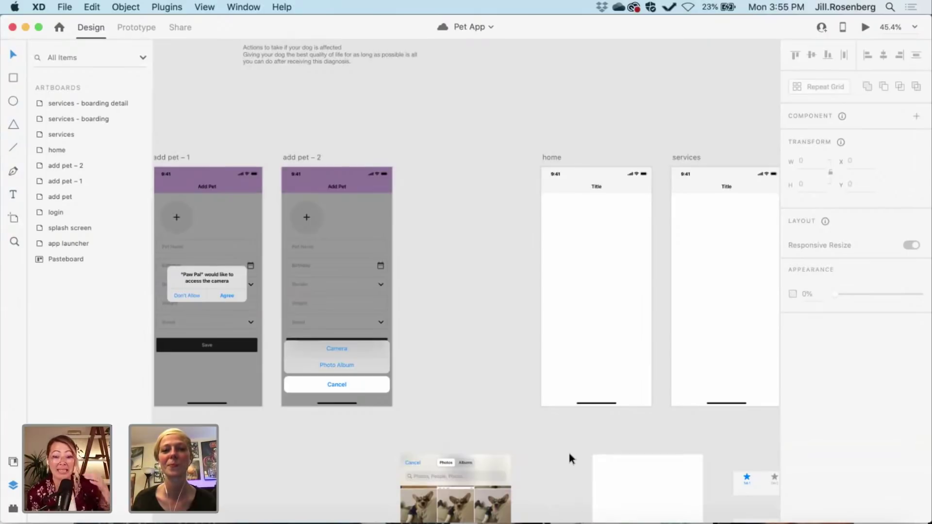
{"action": "left_click", "coordinate": [298, 158]}
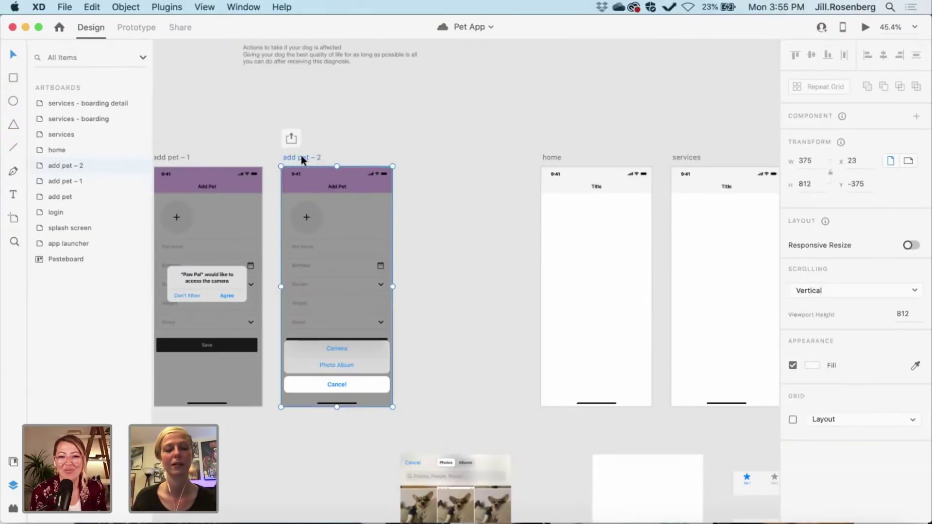
{"action": "left_click_drag", "start_coordinate": [301, 156], "coordinate": [432, 158]}
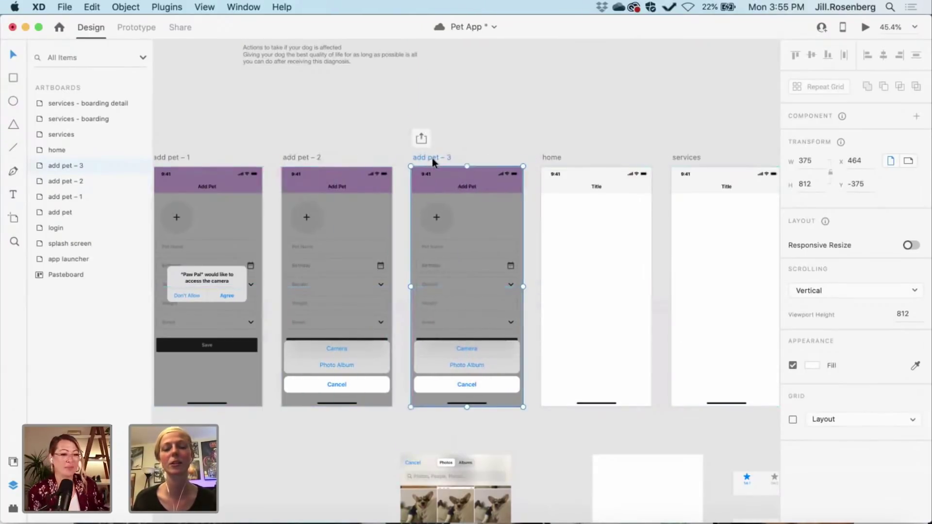
- Delete the action sheet mockup with its dimming overlay from the add pet – 3 artboard
{"action": "scroll", "coordinate": [393, 131], "scroll_direction": "right", "scroll_amount": 3}
{"action": "scroll", "coordinate": [393, 131], "scroll_direction": "down", "scroll_amount": 2}
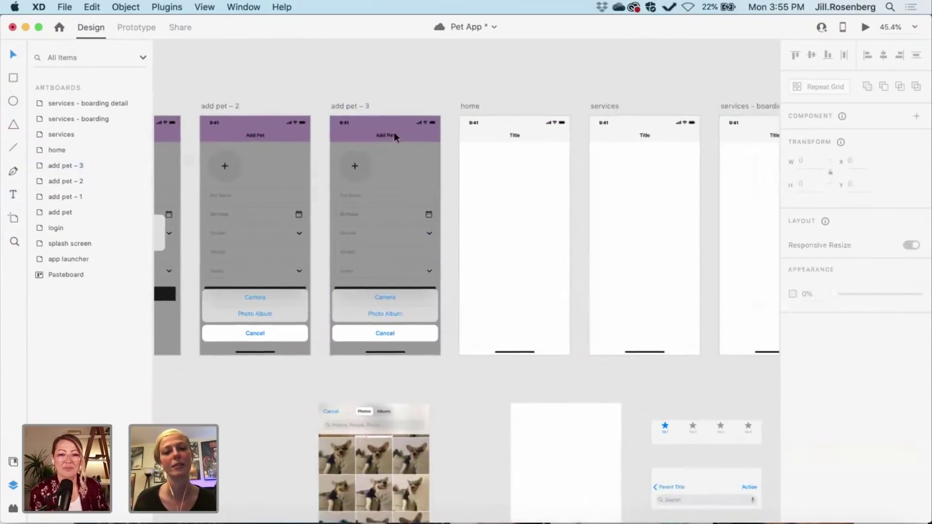
{"action": "left_click", "coordinate": [383, 227]}
{"action": "key", "text": "Delete"}
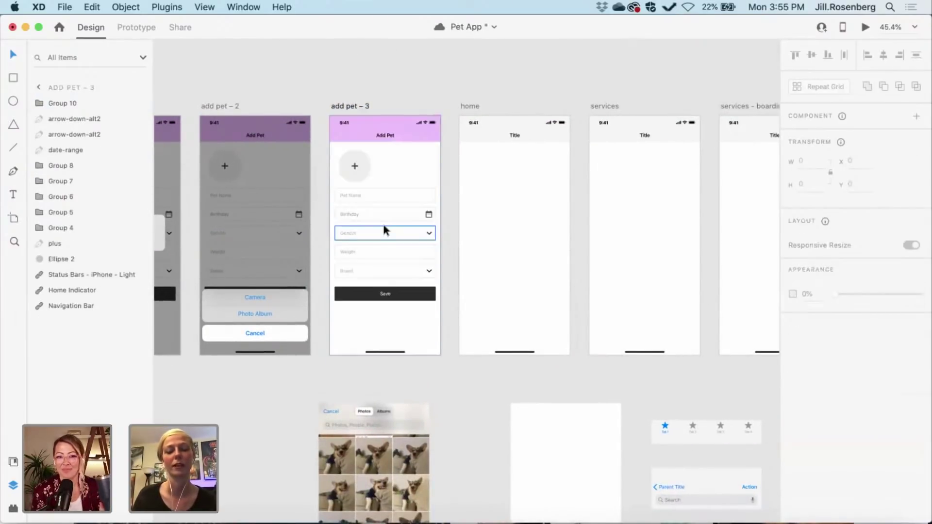
- Try the photo picker mockup on the add pet – 3 artboard and move it back below the artboard
{"action": "left_click_drag", "start_coordinate": [366, 446], "coordinate": [384, 230]}
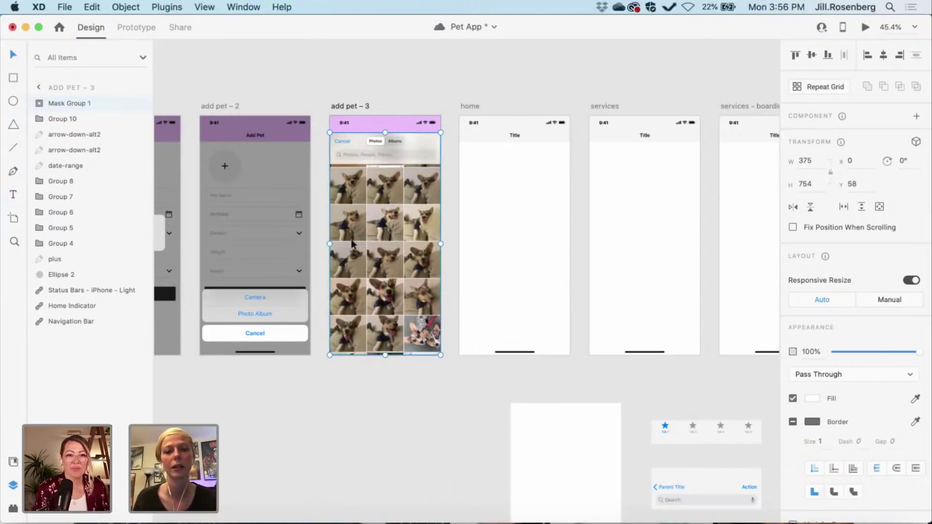
{"action": "left_click_drag", "start_coordinate": [377, 243], "coordinate": [374, 473]}
{"action": "left_click", "coordinate": [283, 235]}
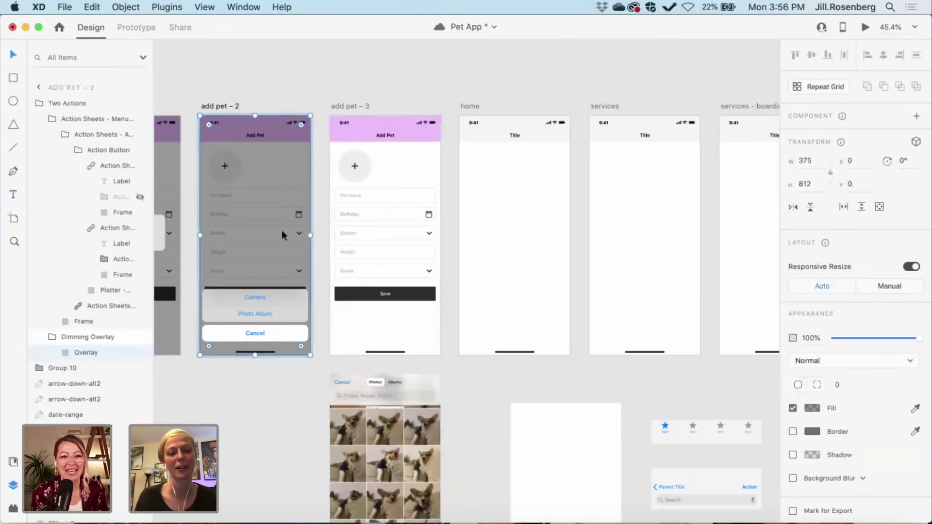
{"action": "double_click", "coordinate": [281, 231]}
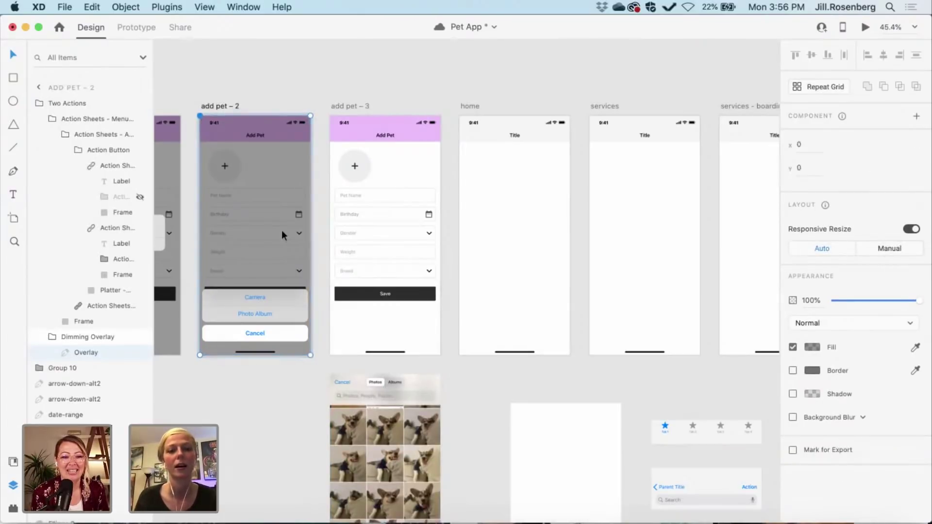
{"action": "key", "text": "Escape"}
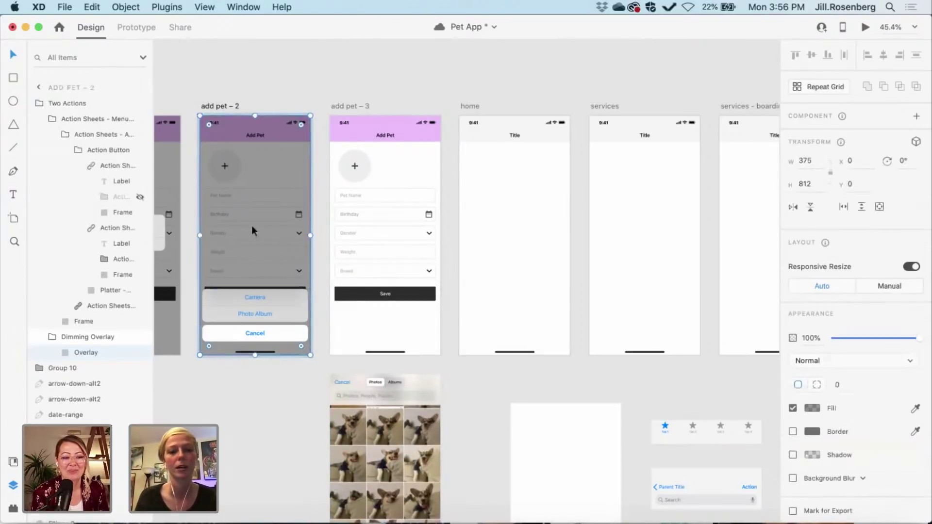
{"action": "key", "text": "Escape"}
- Place a copy of the add pet – 2 action sheet mockup with its dimming overlay on the empty pasteboard beside the photo picker
{"action": "left_click", "coordinate": [245, 213]}
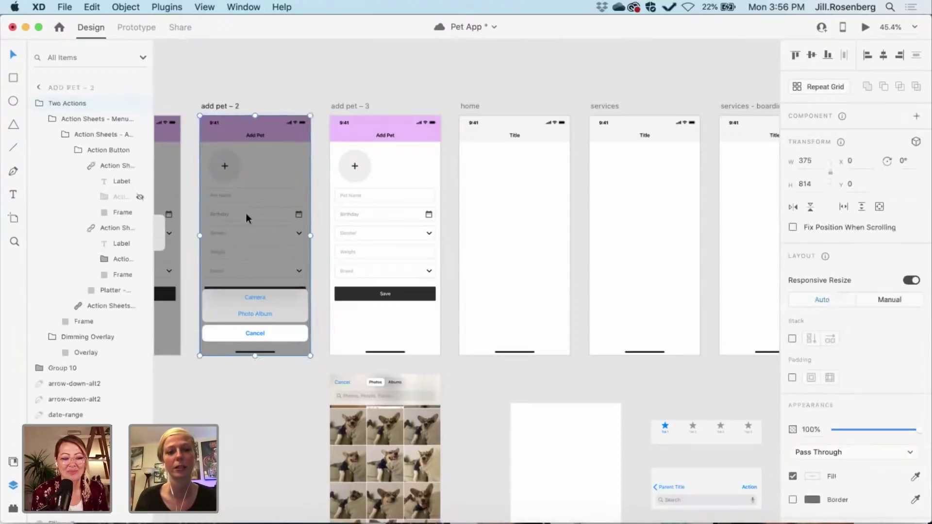
{"action": "scroll", "coordinate": [246, 228], "scroll_direction": "down", "scroll_amount": 5}
{"action": "left_click", "coordinate": [256, 348]}
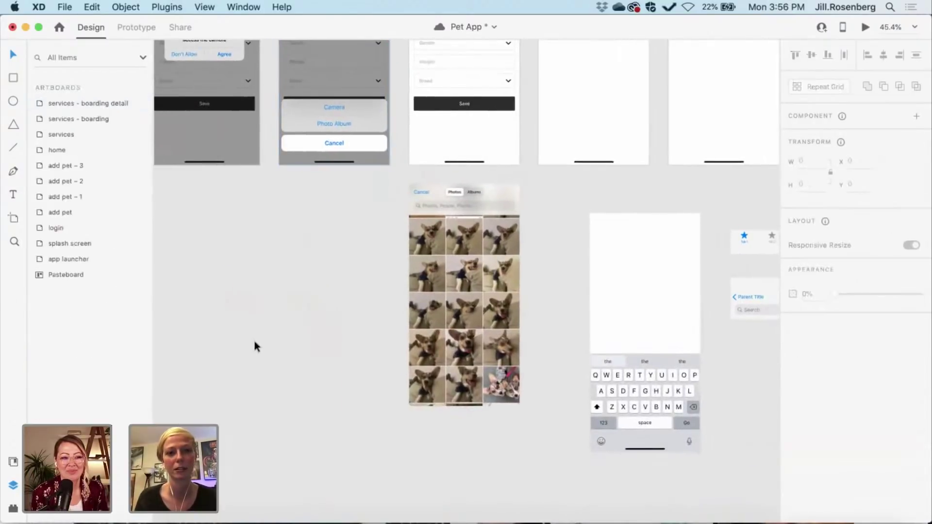
{"action": "key", "text": "super+z"}
{"action": "left_click_drag", "start_coordinate": [343, 124], "coordinate": [324, 286]}
{"action": "left_click_drag", "start_coordinate": [314, 214], "coordinate": [316, 312]}
{"action": "left_click", "coordinate": [356, 307]}
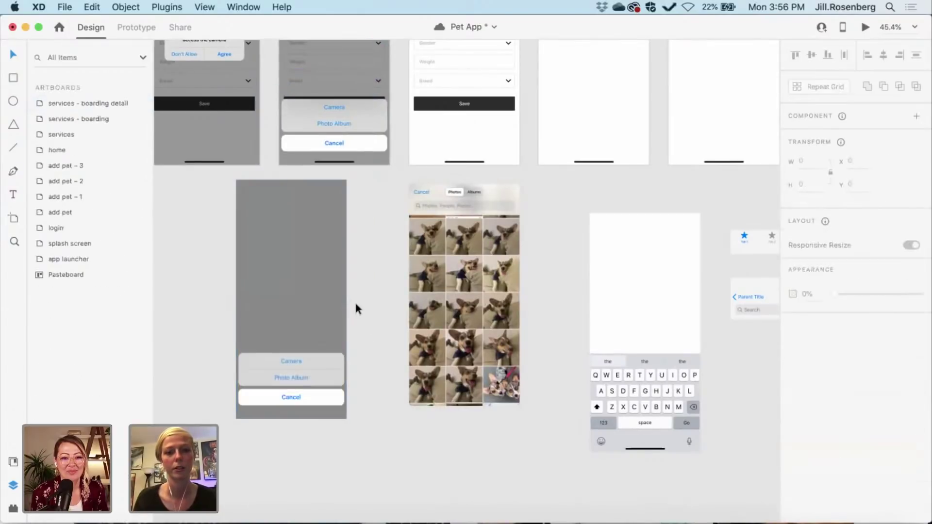
- Delete the action sheet menu from the pasteboard copy, keeping only its dimming overlay
{"action": "scroll", "coordinate": [295, 372], "scroll_direction": "up", "scroll_amount": 5}
{"action": "double_click", "coordinate": [309, 347]}
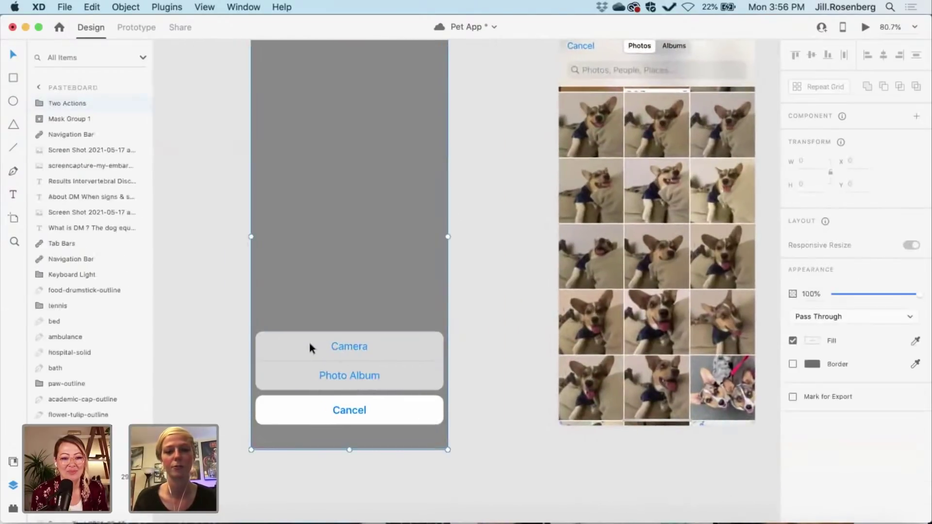
{"action": "key", "text": "BackSpace"}
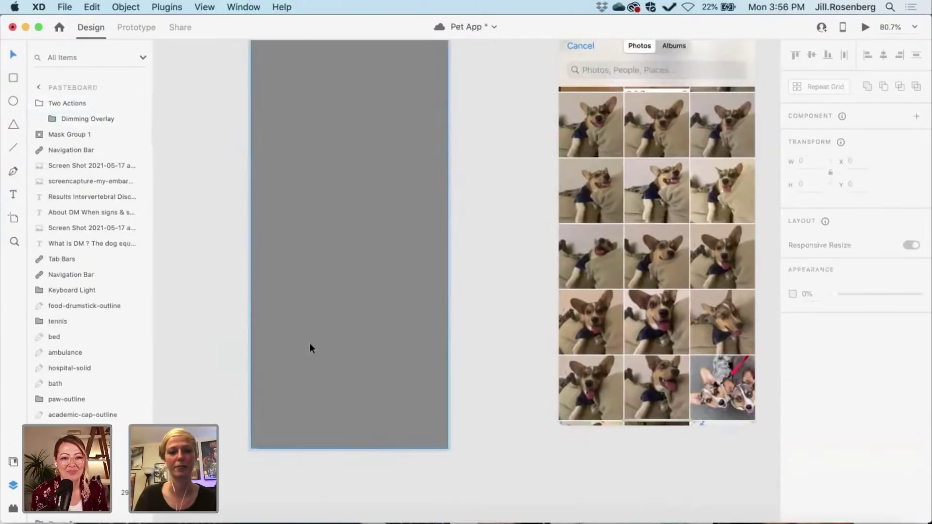
{"action": "left_click", "coordinate": [501, 306]}
- Move the dimming overlay onto the add pet – 3 artboard, aligned to cover the whole screen
{"action": "scroll", "coordinate": [501, 308], "scroll_direction": "up", "scroll_amount": 2}
{"action": "scroll", "coordinate": [501, 307], "scroll_direction": "down", "scroll_amount": 4}
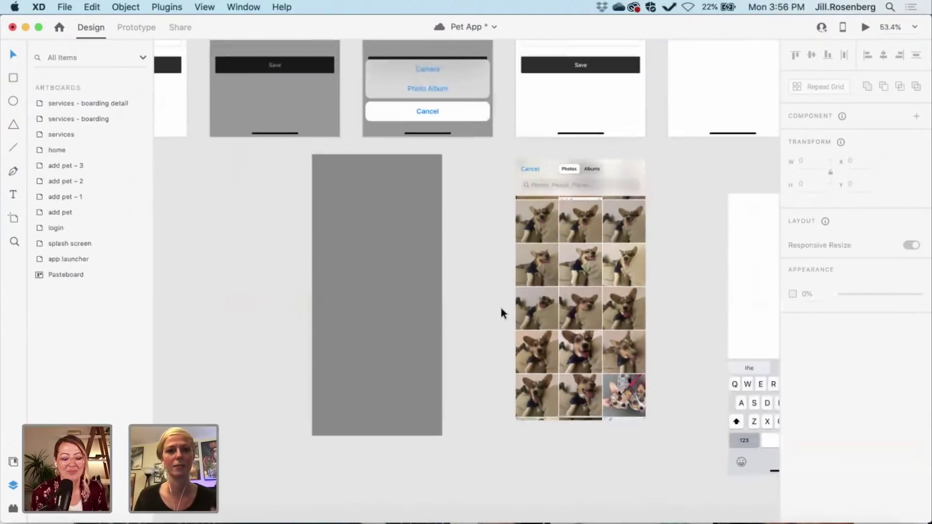
{"action": "left_click_drag", "start_coordinate": [312, 362], "coordinate": [461, 202]}
{"action": "scroll", "coordinate": [339, 363], "scroll_direction": "up", "scroll_amount": 5}
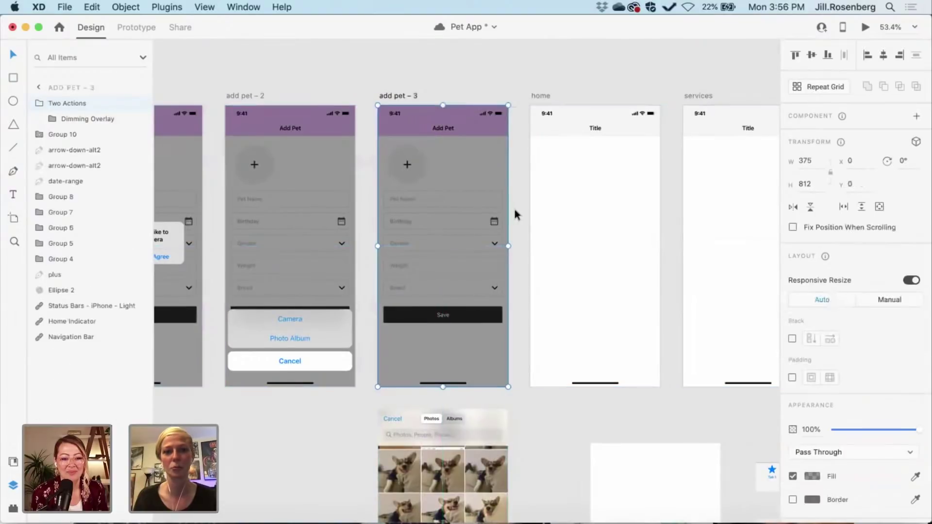
- Place the photo picker mockup on the add pet – 3 artboard over the dimming overlay, at X 0 and Y 58
{"action": "scroll", "coordinate": [500, 339], "scroll_direction": "down", "scroll_amount": 2}
{"action": "left_click", "coordinate": [498, 401]}
{"action": "left_click_drag", "start_coordinate": [427, 402], "coordinate": [435, 125]}
{"action": "scroll", "coordinate": [424, 161], "scroll_direction": "up", "scroll_amount": 3}
{"action": "left_click", "coordinate": [378, 109]}
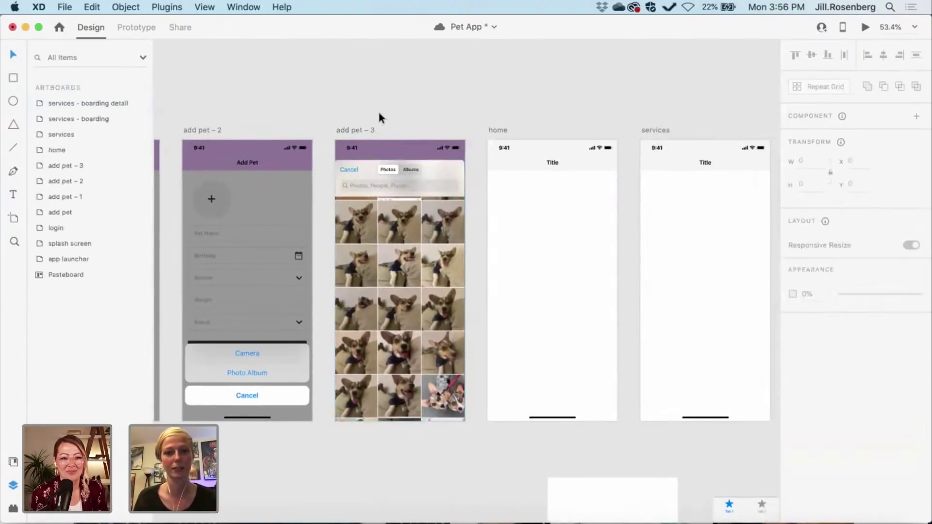
{"action": "scroll", "coordinate": [410, 187], "scroll_direction": "right", "scroll_amount": 3}
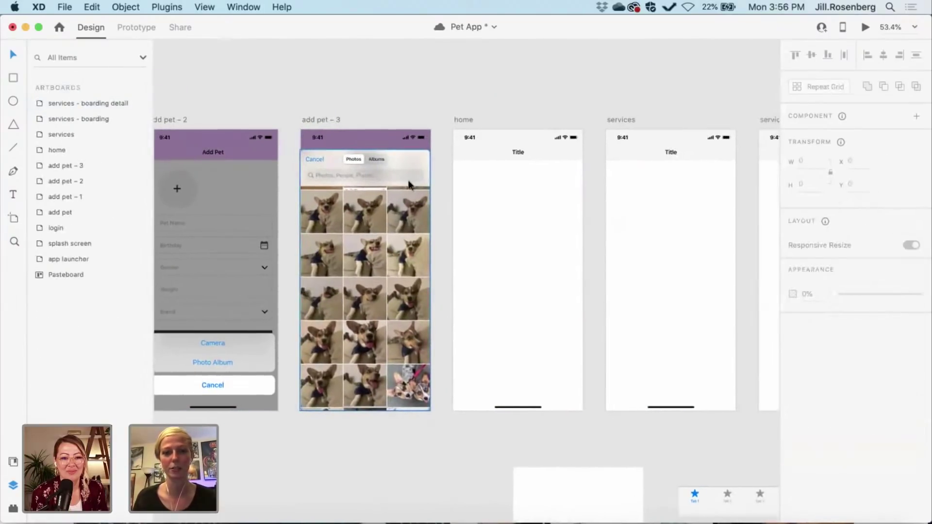
{"action": "left_click_drag", "start_coordinate": [343, 204], "coordinate": [347, 204]}
{"action": "scroll", "coordinate": [375, 415], "scroll_direction": "left", "scroll_amount": 5}
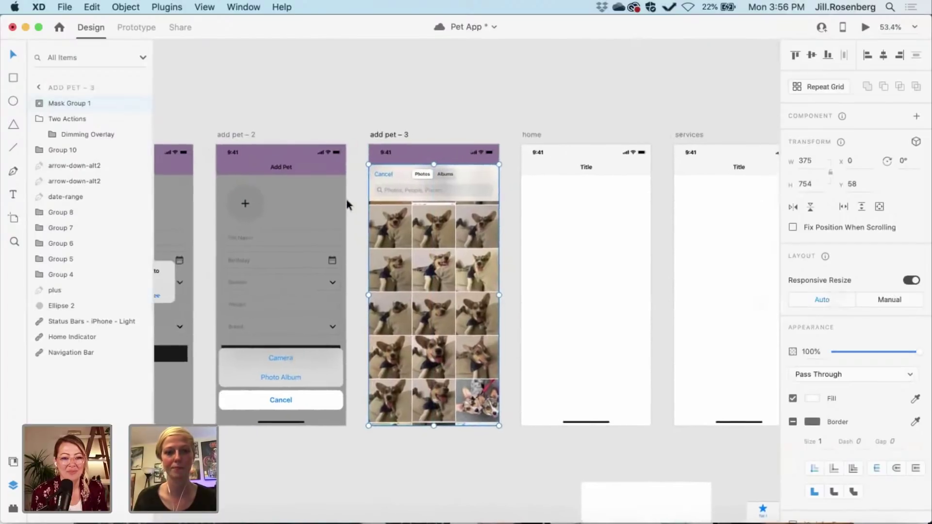
{"action": "left_click", "coordinate": [370, 458]}
- Review the add pet artboards in sequence, from the blank form through the camera alert and action sheet to the photo picker
{"action": "scroll", "coordinate": [370, 459], "scroll_direction": "left", "scroll_amount": 5}
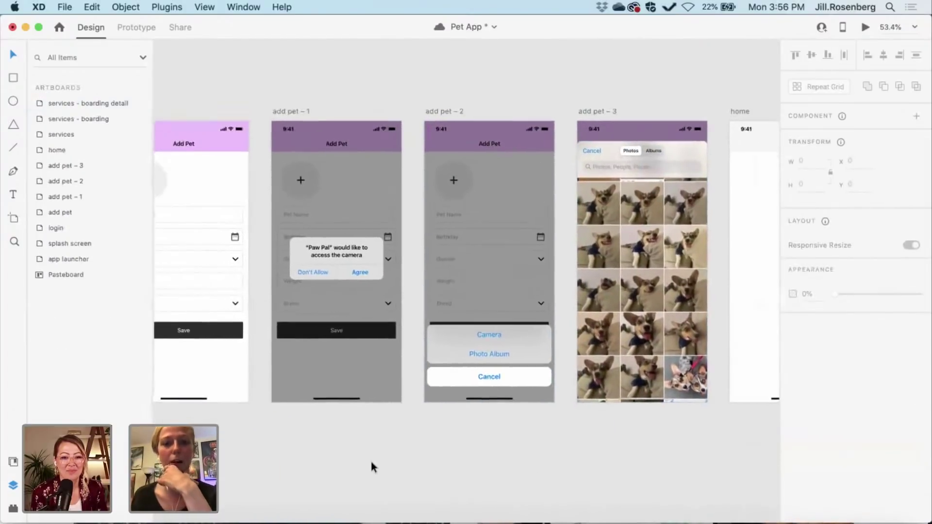
{"action": "scroll", "coordinate": [374, 466], "scroll_direction": "up", "scroll_amount": 3}
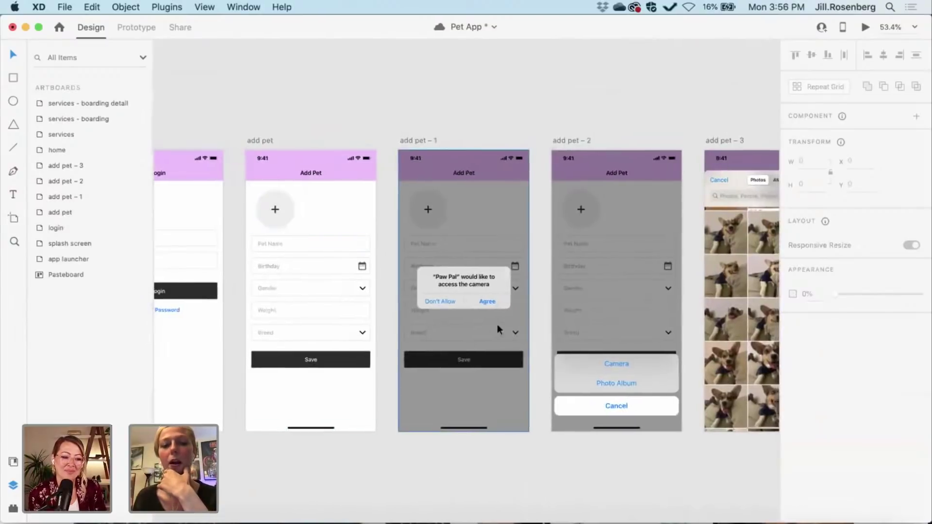
{"action": "scroll", "coordinate": [497, 324], "scroll_direction": "right", "scroll_amount": 5}
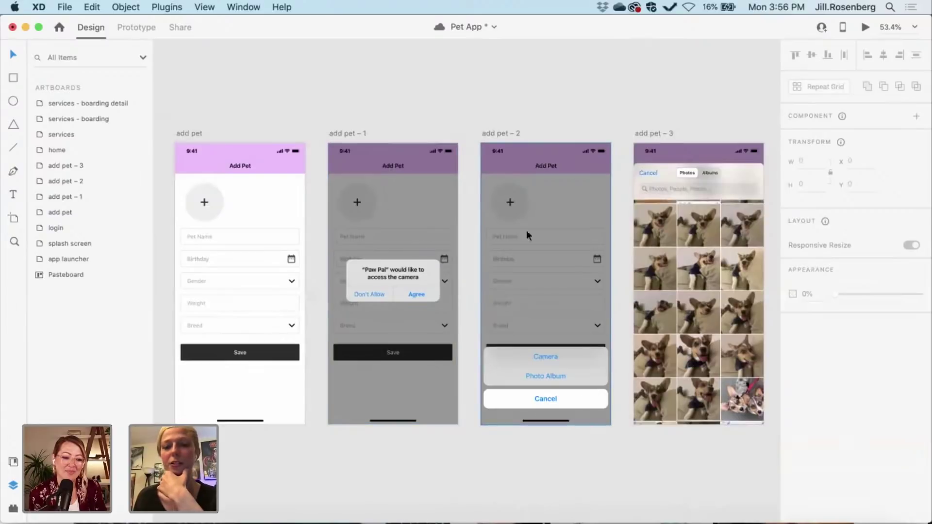
{"action": "scroll", "coordinate": [541, 388], "scroll_direction": "right", "scroll_amount": 8}
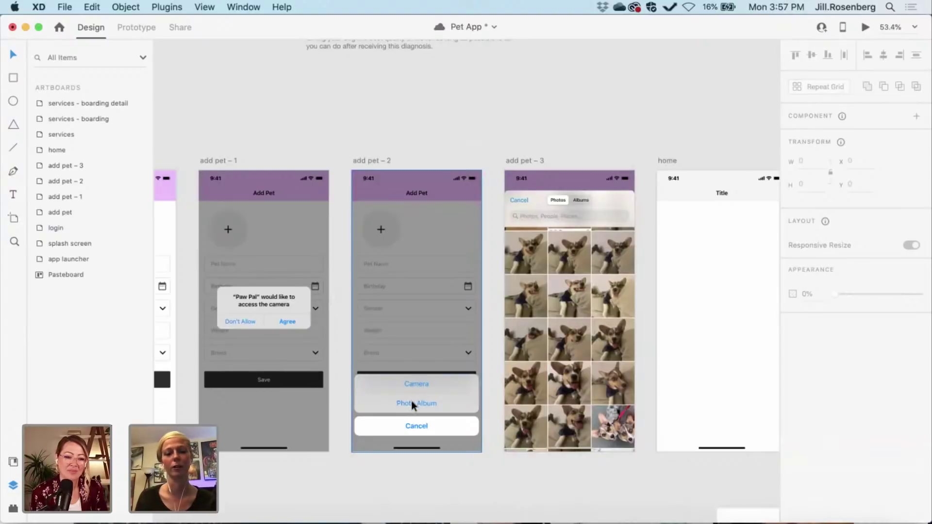
{"action": "scroll", "coordinate": [411, 464], "scroll_direction": "right", "scroll_amount": 5}
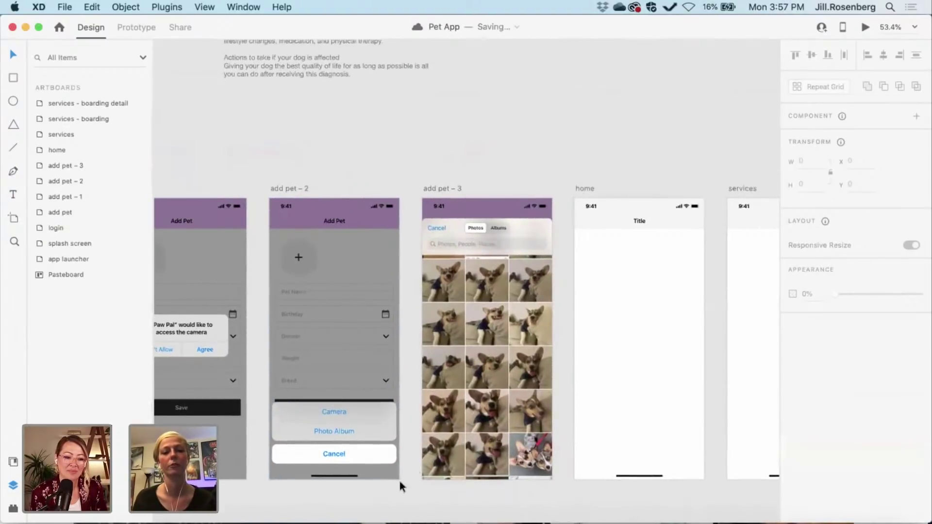
{"action": "scroll", "coordinate": [399, 481], "scroll_direction": "right", "scroll_amount": 4}
{"action": "scroll", "coordinate": [399, 482], "scroll_direction": "down", "scroll_amount": 2}
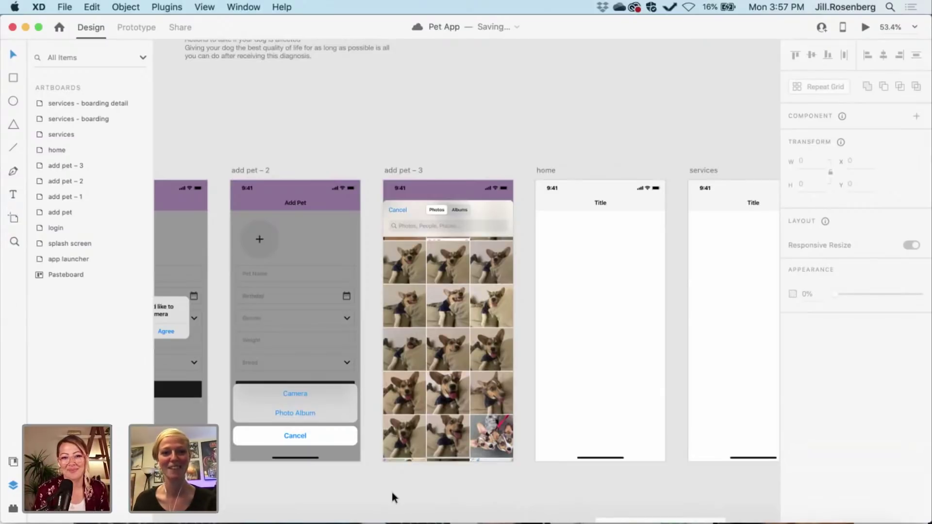
{"action": "scroll", "coordinate": [391, 488], "scroll_direction": "right", "scroll_amount": 4}
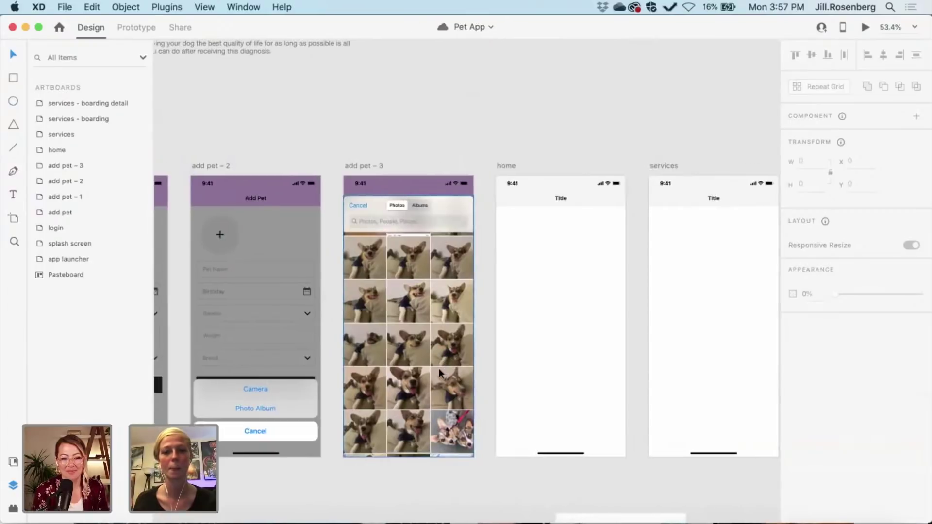
- Move the home, services and both services – boarding artboards together farther right, leaving a wide gap after add pet – 3, with home at X 2277
{"action": "scroll", "coordinate": [438, 368], "scroll_direction": "down", "scroll_amount": 4}
{"action": "scroll", "coordinate": [438, 369], "scroll_direction": "right", "scroll_amount": 10}
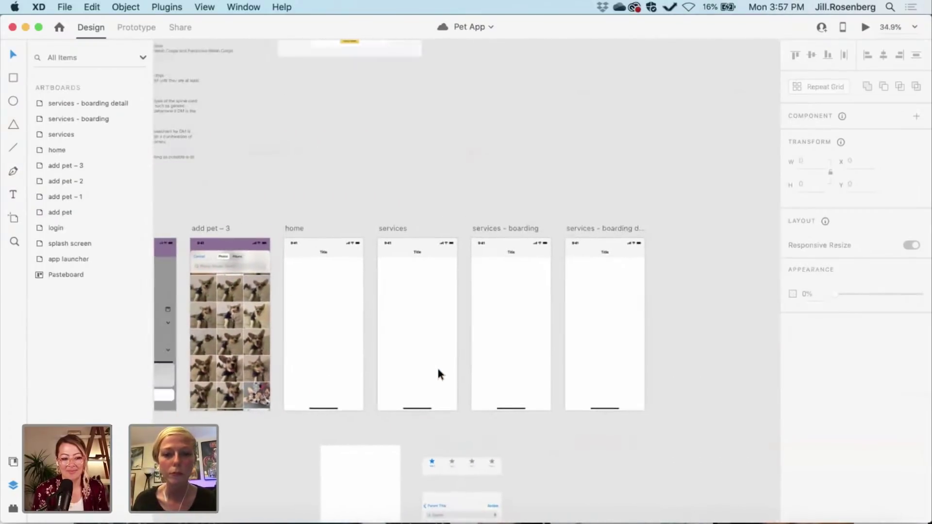
{"action": "scroll", "coordinate": [438, 368], "scroll_direction": "down", "scroll_amount": 2}
{"action": "left_click_drag", "start_coordinate": [254, 156], "coordinate": [677, 475]}
{"action": "left_click_drag", "start_coordinate": [312, 210], "coordinate": [595, 200]}
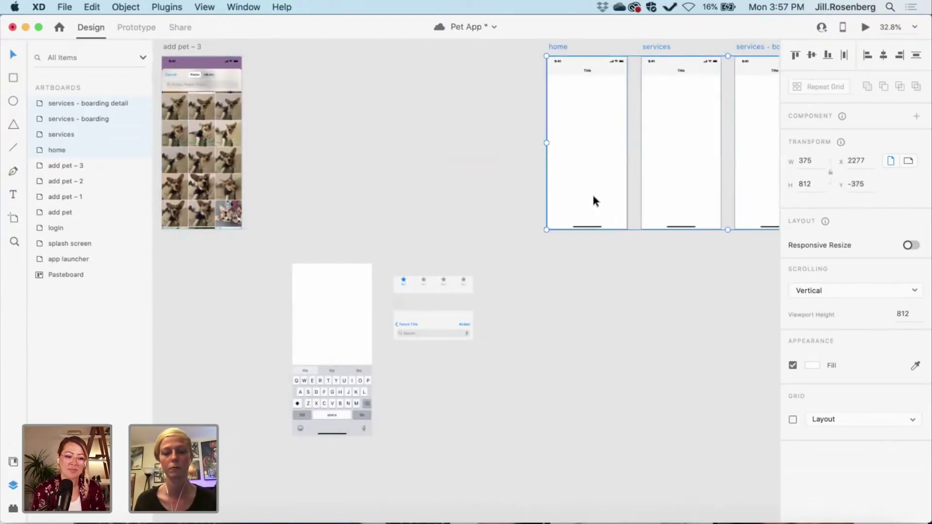
{"action": "scroll", "coordinate": [595, 199], "scroll_direction": "right", "scroll_amount": 10}
{"action": "scroll", "coordinate": [592, 199], "scroll_direction": "left", "scroll_amount": 10}
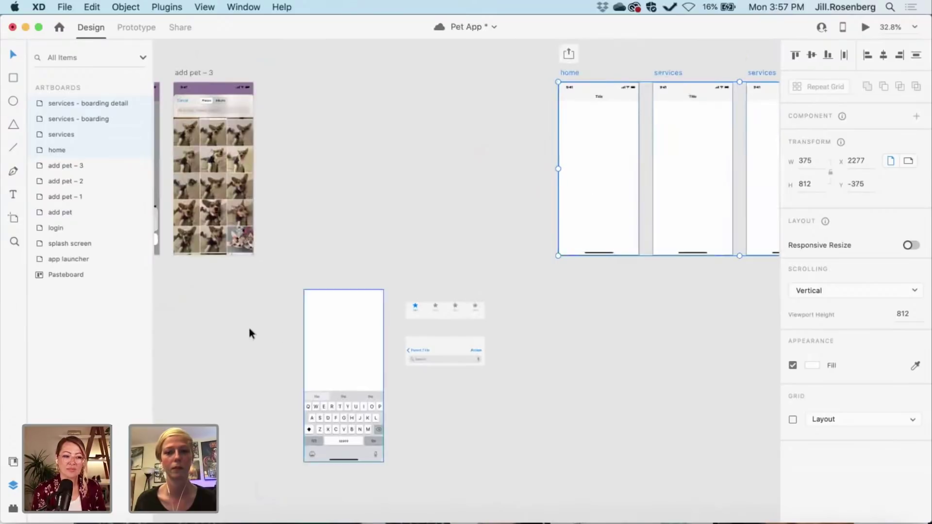
- Move the keyboard, tab bar and navigation bar mockups together to the right on the pasteboard, beneath the relocated home and services artboards
{"action": "left_click", "coordinate": [254, 314]}
{"action": "left_click_drag", "start_coordinate": [561, 463], "coordinate": [286, 287]}
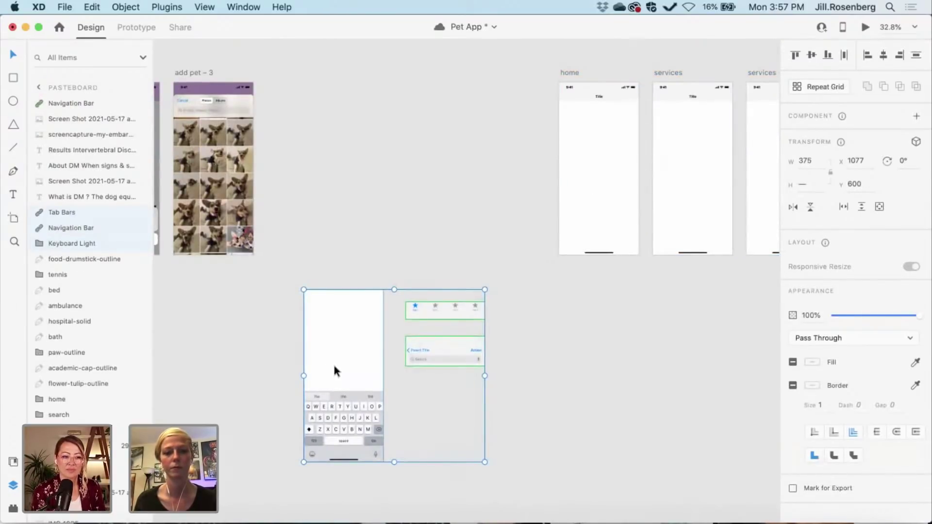
{"action": "left_click_drag", "start_coordinate": [334, 371], "coordinate": [653, 390]}
{"action": "left_click", "coordinate": [436, 364]}
- Duplicate the original add pet artboard and place the copy immediately right of add pet – 3, at X 905 and Y -375
{"action": "scroll", "coordinate": [436, 364], "scroll_direction": "left", "scroll_amount": 6}
{"action": "scroll", "coordinate": [435, 364], "scroll_direction": "up", "scroll_amount": 5}
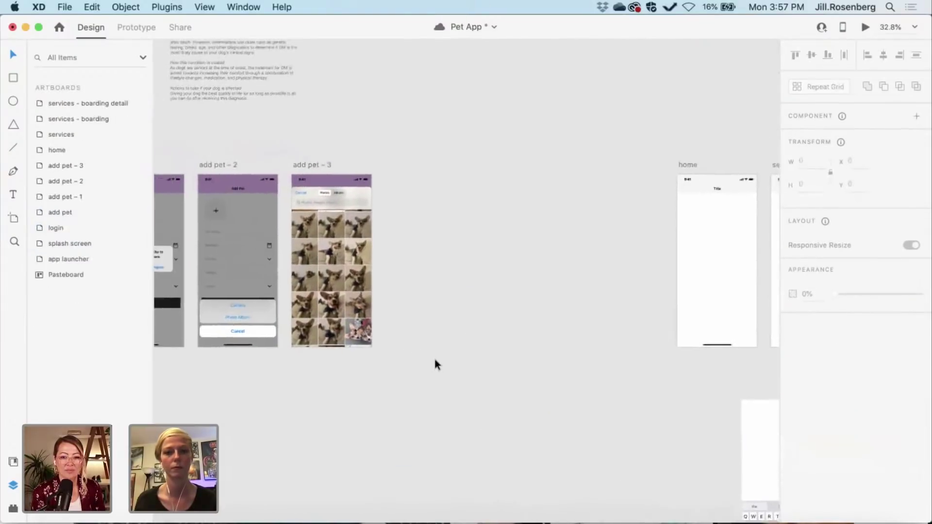
{"action": "scroll", "coordinate": [434, 364], "scroll_direction": "left", "scroll_amount": 6}
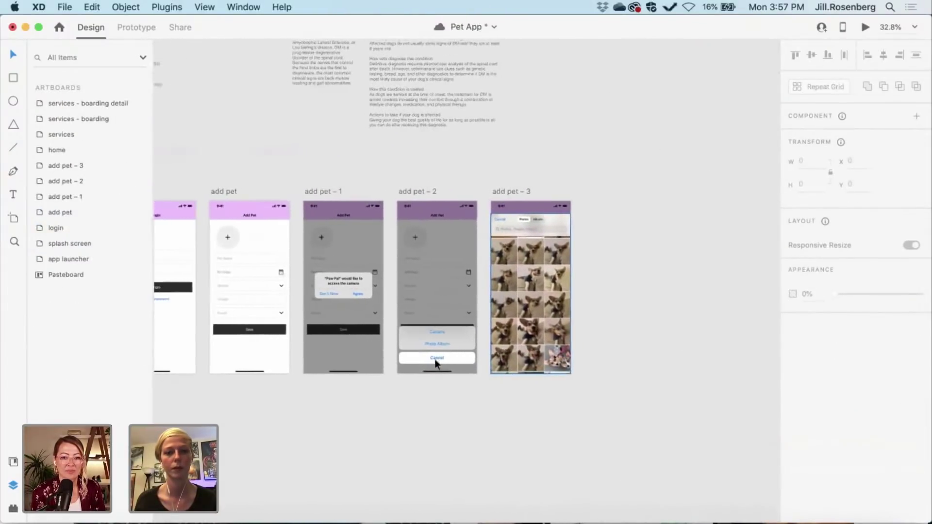
{"action": "left_click", "coordinate": [245, 194]}
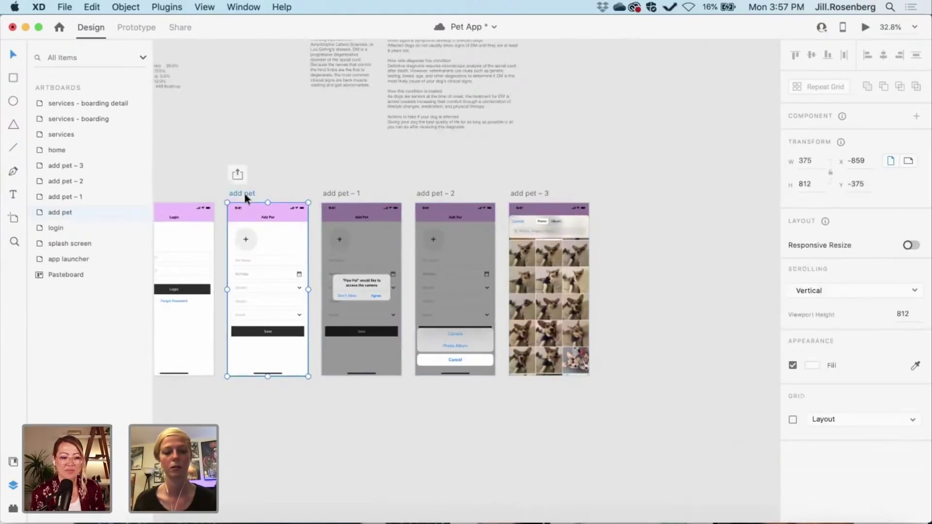
{"action": "left_click_drag", "start_coordinate": [240, 193], "coordinate": [613, 192]}
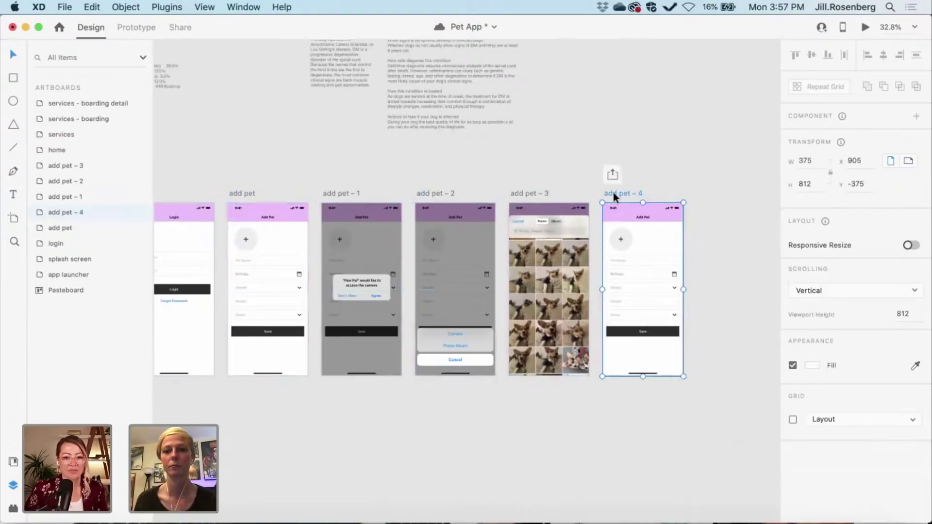
{"action": "left_click", "coordinate": [695, 204]}
{"action": "scroll", "coordinate": [694, 204], "scroll_direction": "up", "scroll_amount": 5}
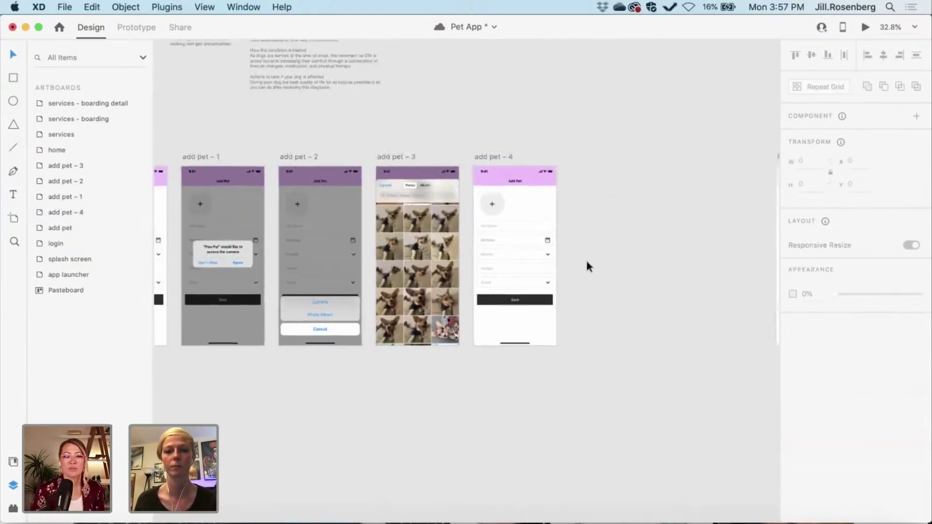
- Move the photo of the dog lying on the couch from the pasteboard photos to the empty canvas beside the add pet – 4 artboard
{"action": "scroll", "coordinate": [585, 258], "scroll_direction": "up", "scroll_amount": 4}
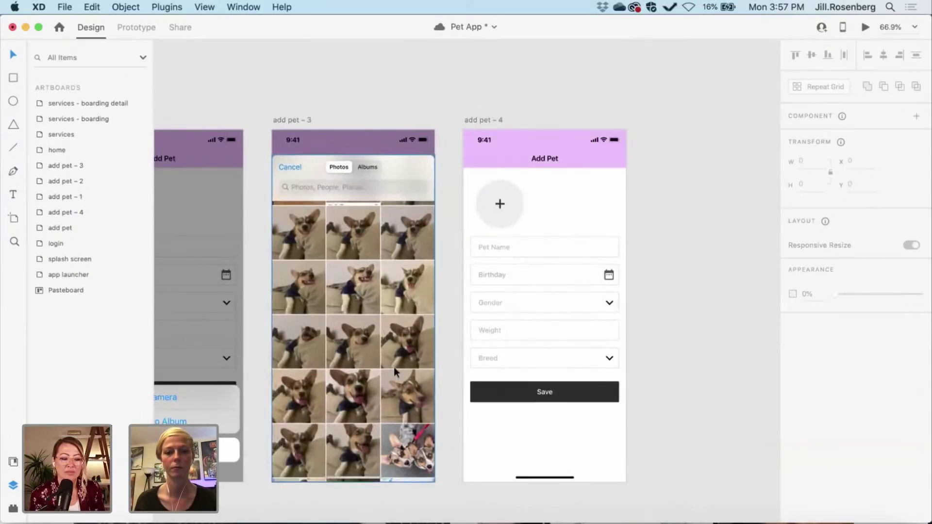
{"action": "scroll", "coordinate": [394, 367], "scroll_direction": "down", "scroll_amount": 5}
{"action": "scroll", "coordinate": [394, 366], "scroll_direction": "up", "scroll_amount": 1}
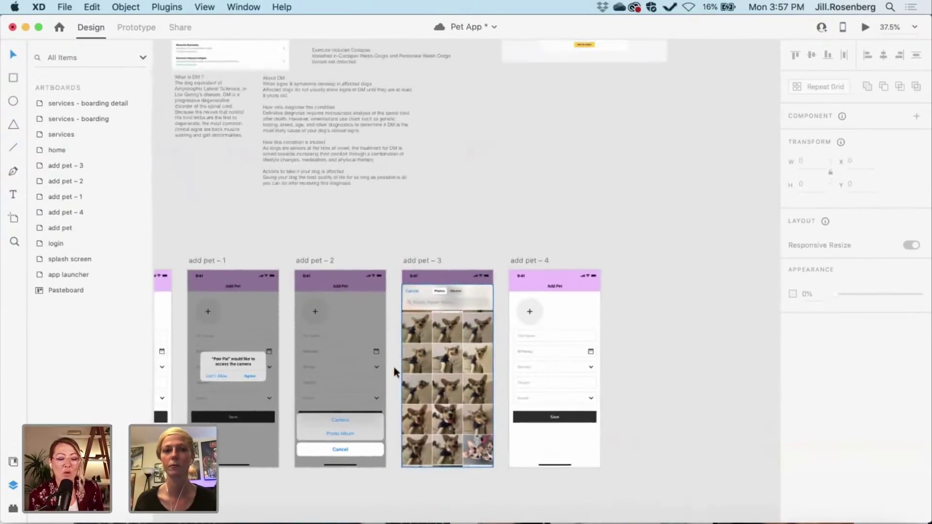
{"action": "scroll", "coordinate": [394, 367], "scroll_direction": "left", "scroll_amount": 10}
{"action": "scroll", "coordinate": [394, 367], "scroll_direction": "up", "scroll_amount": 5}
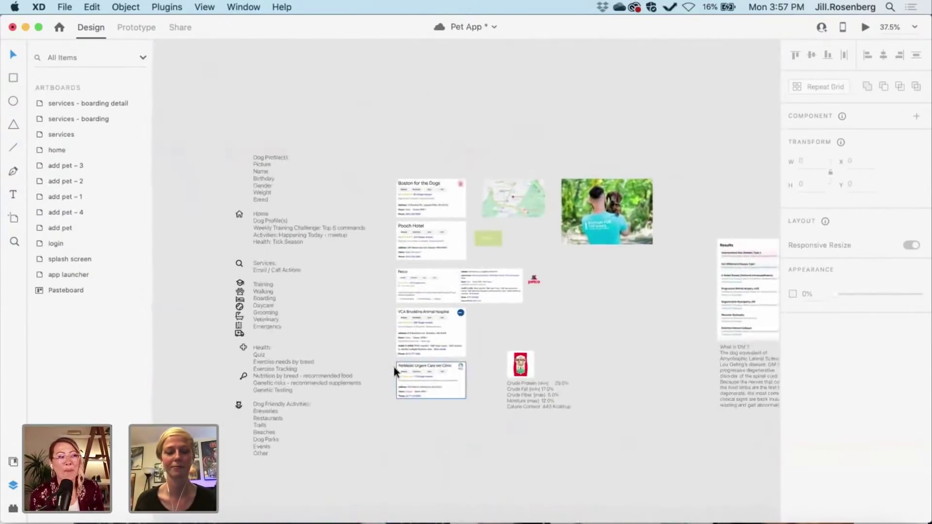
{"action": "scroll", "coordinate": [394, 367], "scroll_direction": "left", "scroll_amount": 10}
{"action": "scroll", "coordinate": [394, 366], "scroll_direction": "up", "scroll_amount": 6}
{"action": "left_click", "coordinate": [415, 263]}
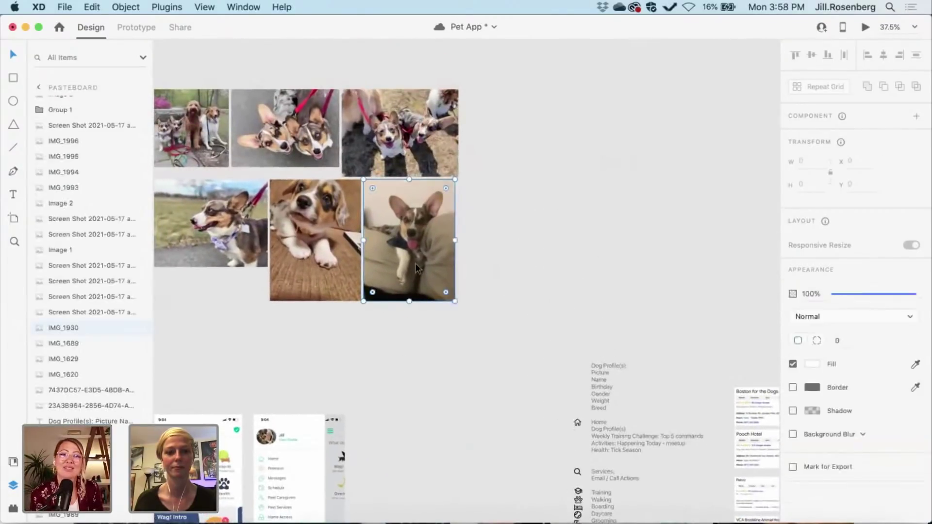
{"action": "scroll", "coordinate": [415, 263], "scroll_direction": "down", "scroll_amount": 10}
{"action": "scroll", "coordinate": [415, 263], "scroll_direction": "right", "scroll_amount": 5}
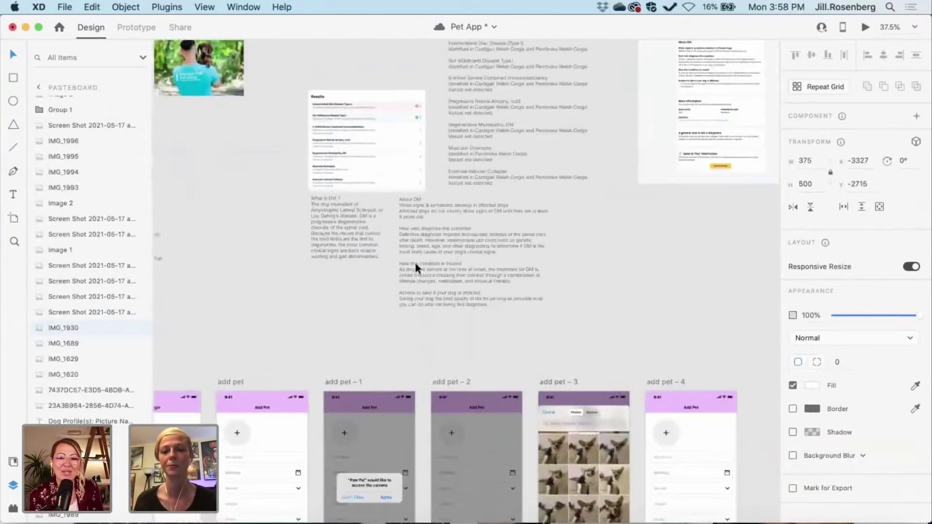
{"action": "scroll", "coordinate": [414, 263], "scroll_direction": "down", "scroll_amount": 5}
{"action": "scroll", "coordinate": [415, 263], "scroll_direction": "right", "scroll_amount": 5}
{"action": "scroll", "coordinate": [415, 263], "scroll_direction": "up", "scroll_amount": 5}
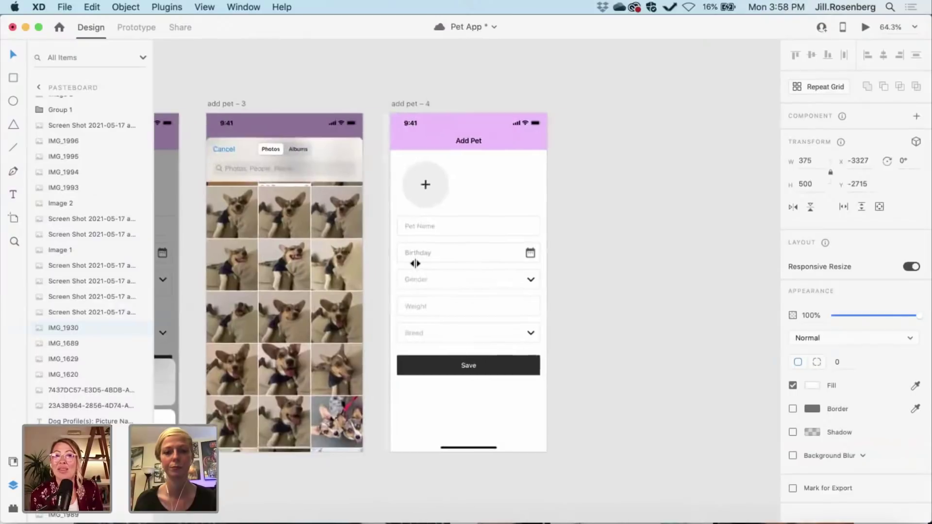
{"action": "scroll", "coordinate": [638, 259], "scroll_direction": "right", "scroll_amount": 5}
{"action": "scroll", "coordinate": [637, 259], "scroll_direction": "up", "scroll_amount": 2}
{"action": "key", "text": "super+x"}
{"action": "key", "text": "super+v"}
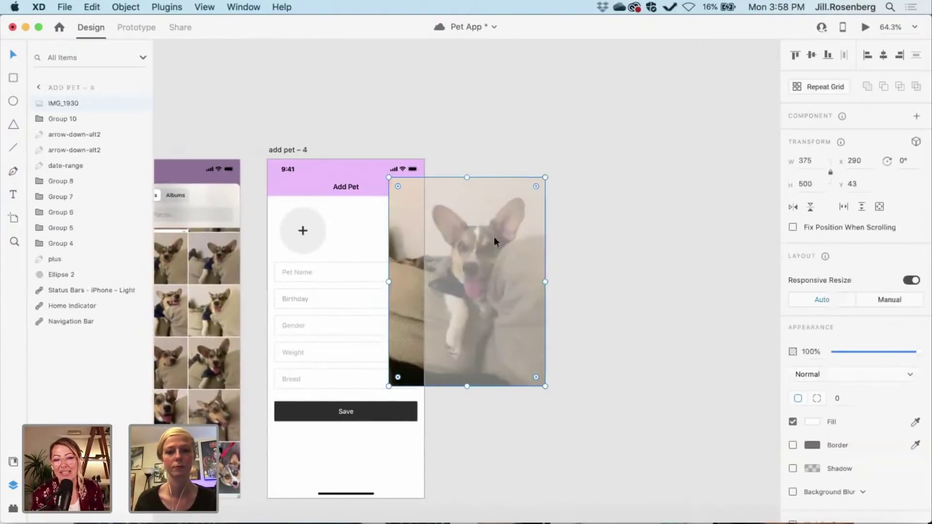
{"action": "left_click_drag", "start_coordinate": [412, 243], "coordinate": [493, 241]}
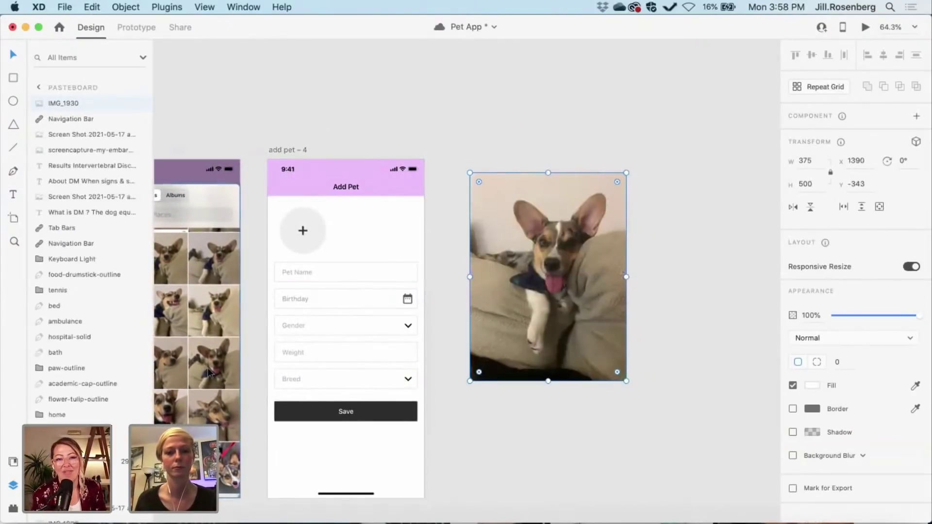
- Replace the Pet Name placeholder text on the add pet – 4 artboard with "Wollie"
{"action": "scroll", "coordinate": [286, 333], "scroll_direction": "up", "scroll_amount": 5}
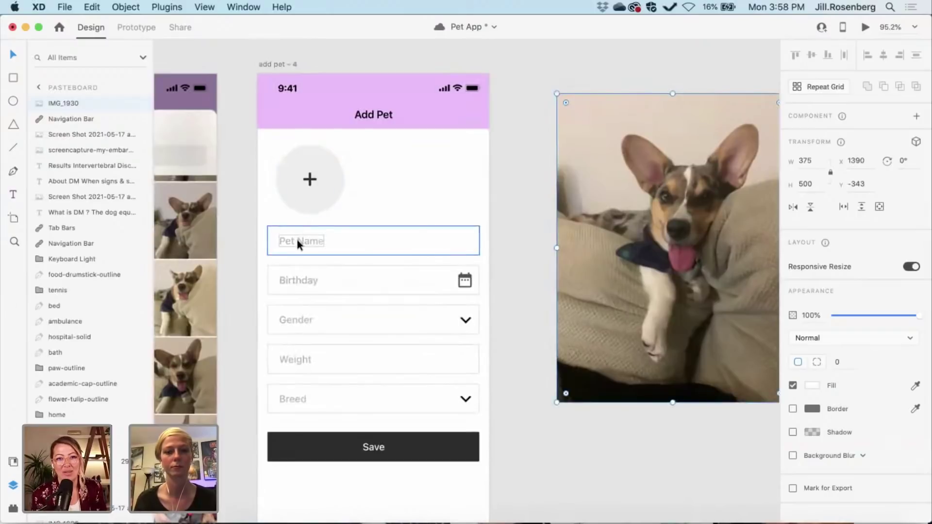
{"action": "double_click", "coordinate": [298, 240]}
{"action": "double_click", "coordinate": [298, 240]}
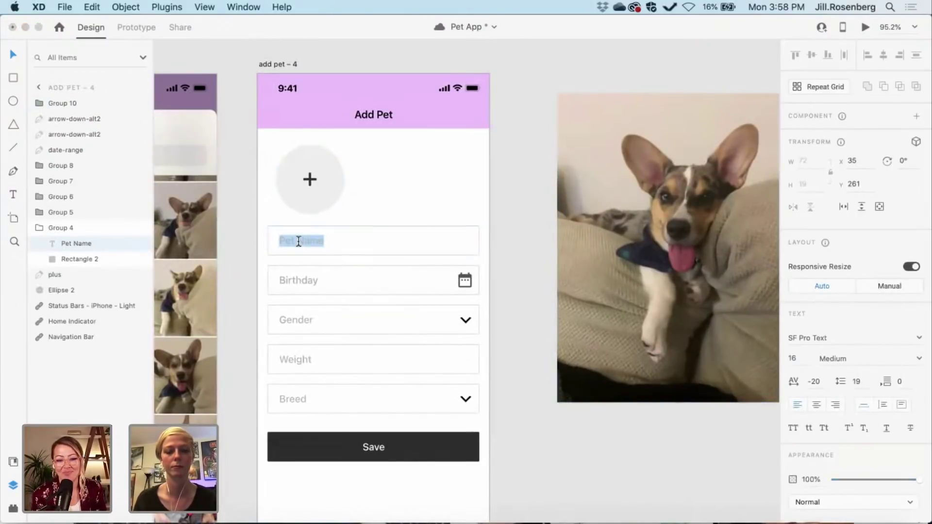
{"action": "type", "text": "Woll"}
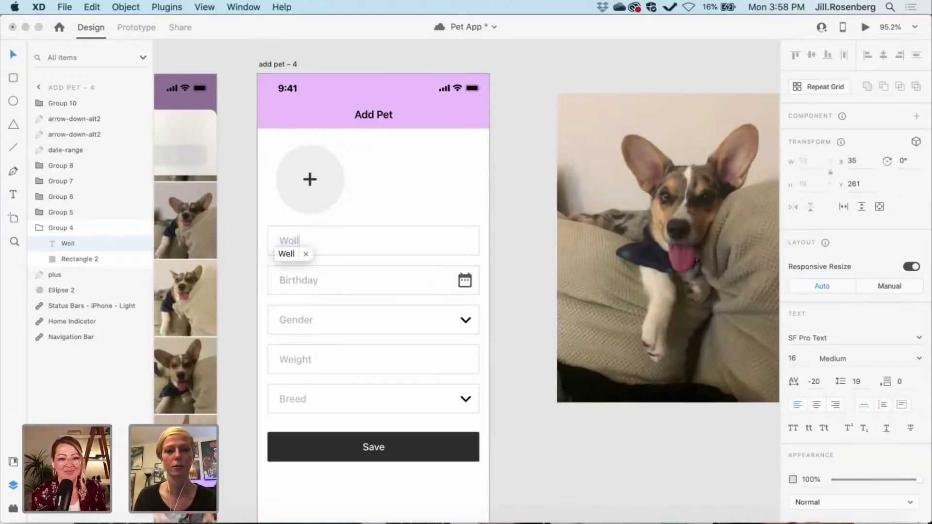
{"action": "type", "text": "ie"}
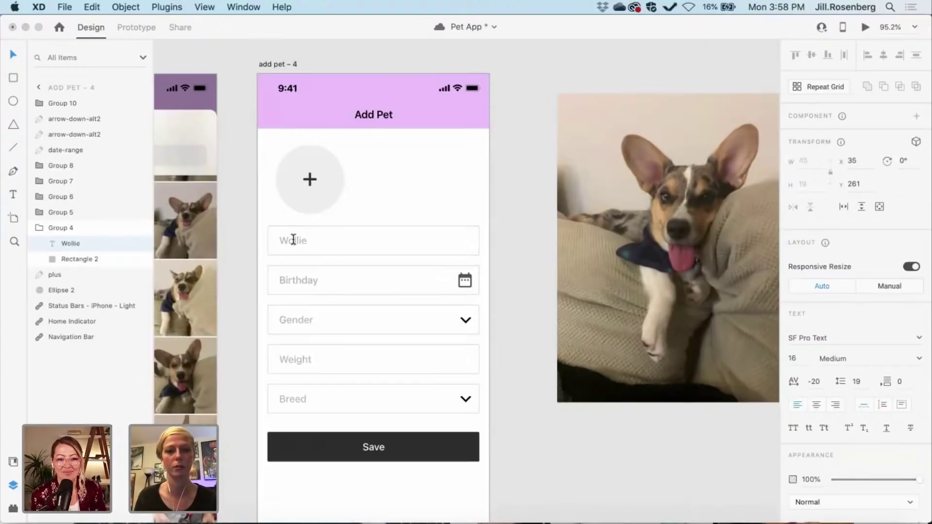
- Change the fill colour of the "Wollie" text to dark grey #2E2E2E
{"action": "double_click", "coordinate": [294, 239]}
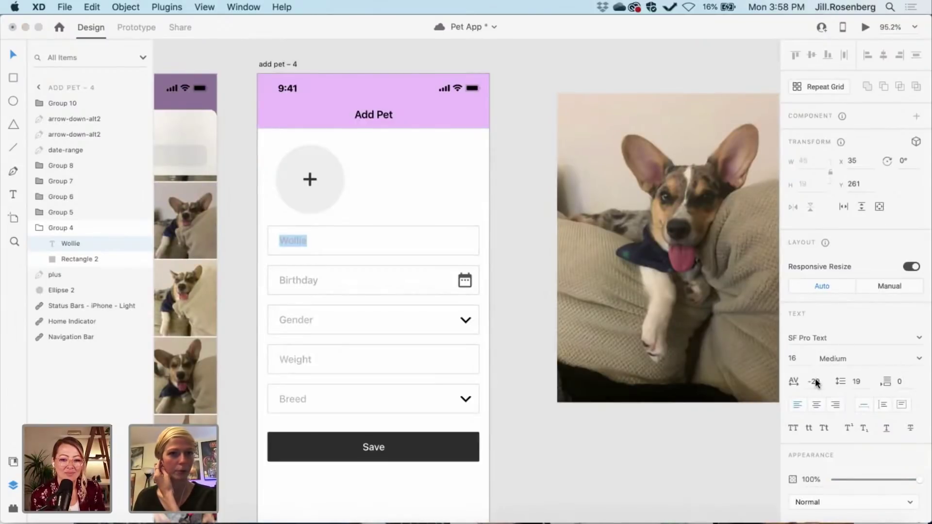
{"action": "left_click", "coordinate": [299, 241]}
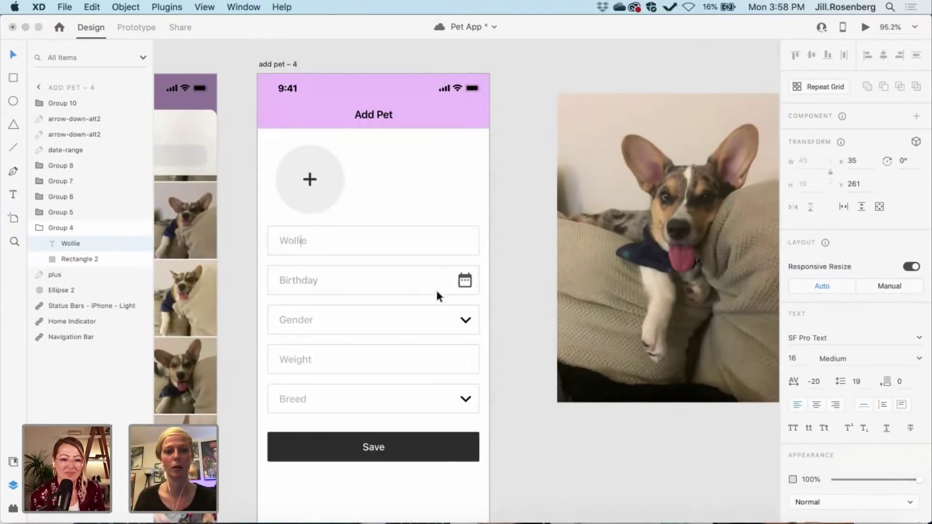
{"action": "double_click", "coordinate": [291, 241]}
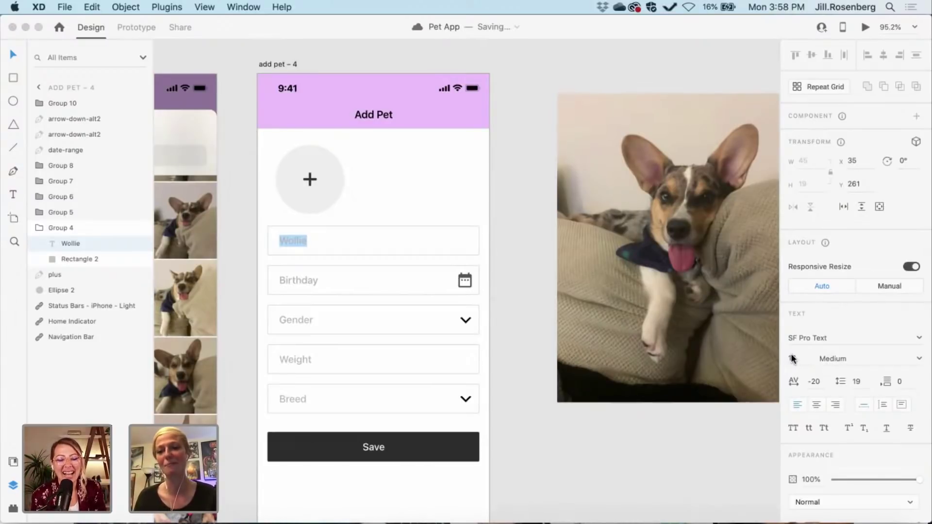
{"action": "scroll", "coordinate": [878, 474], "scroll_direction": "down", "scroll_amount": 3}
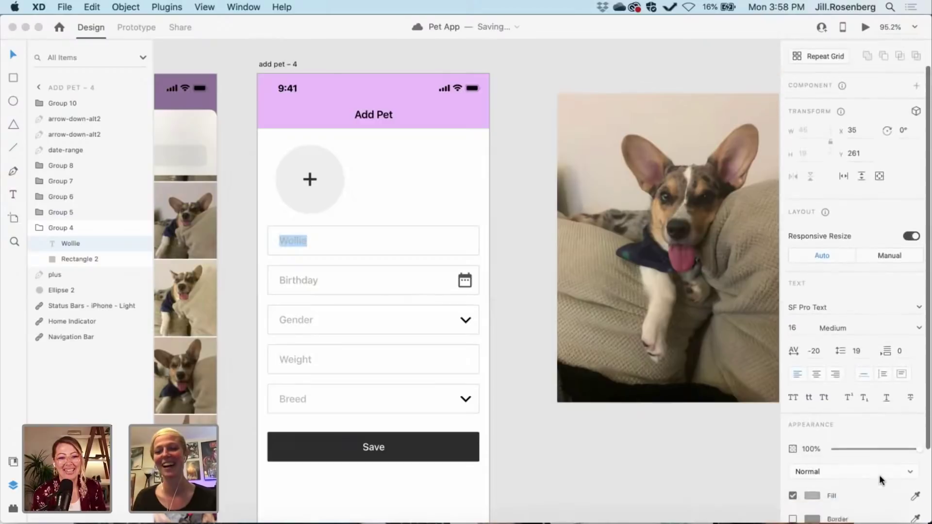
{"action": "left_click", "coordinate": [809, 446]}
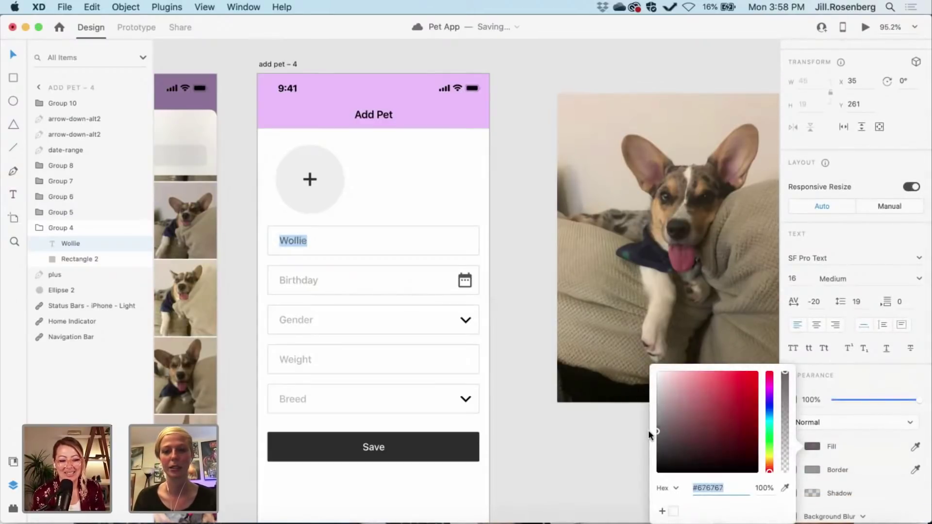
{"action": "left_click_drag", "start_coordinate": [658, 433], "coordinate": [636, 454]}
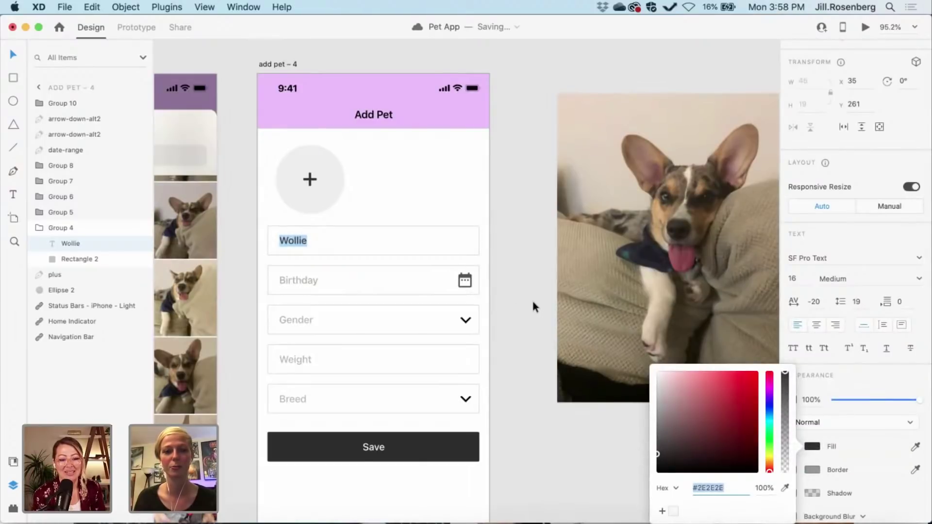
{"action": "key", "text": "Escape"}
{"action": "key", "text": "Escape"}
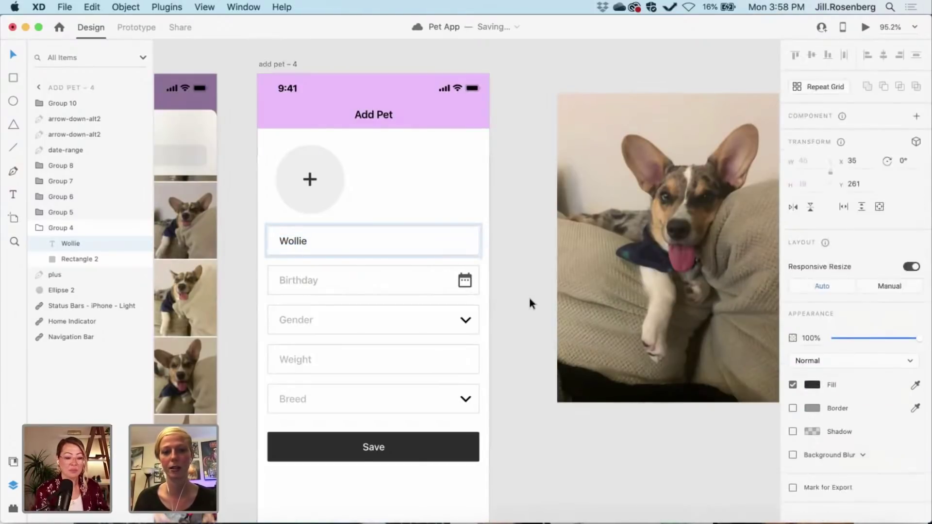
{"action": "key", "text": "Escape"}
- Delete the plus icon from the grey photo circle on the add pet – 4 artboard
{"action": "scroll", "coordinate": [528, 295], "scroll_direction": "left", "scroll_amount": 3}
{"action": "scroll", "coordinate": [528, 295], "scroll_direction": "up", "scroll_amount": 2}
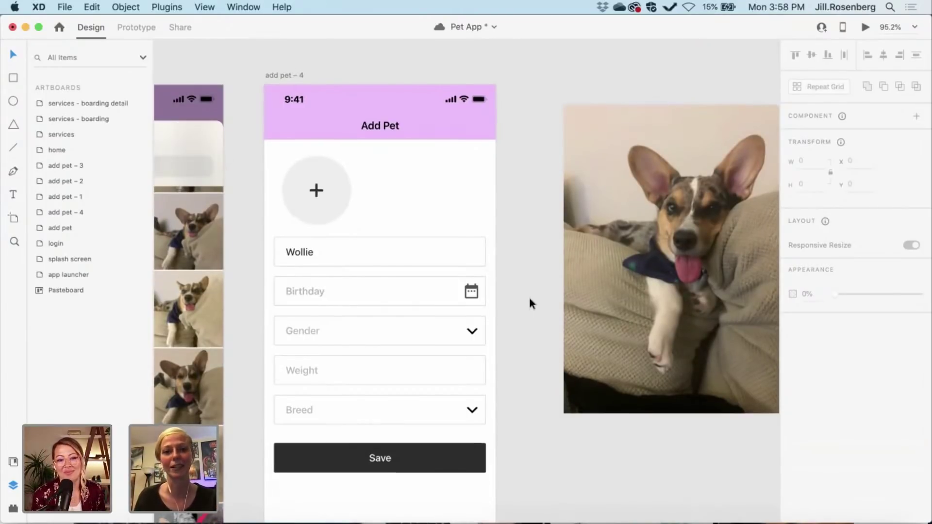
{"action": "scroll", "coordinate": [529, 300], "scroll_direction": "up", "scroll_amount": 1}
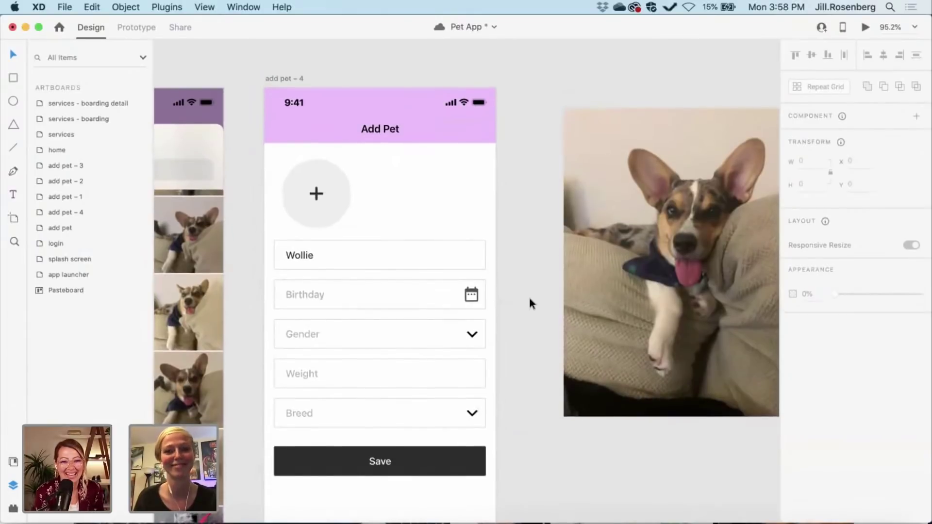
{"action": "scroll", "coordinate": [543, 324], "scroll_direction": "right", "scroll_amount": 2}
{"action": "scroll", "coordinate": [502, 276], "scroll_direction": "left", "scroll_amount": 1}
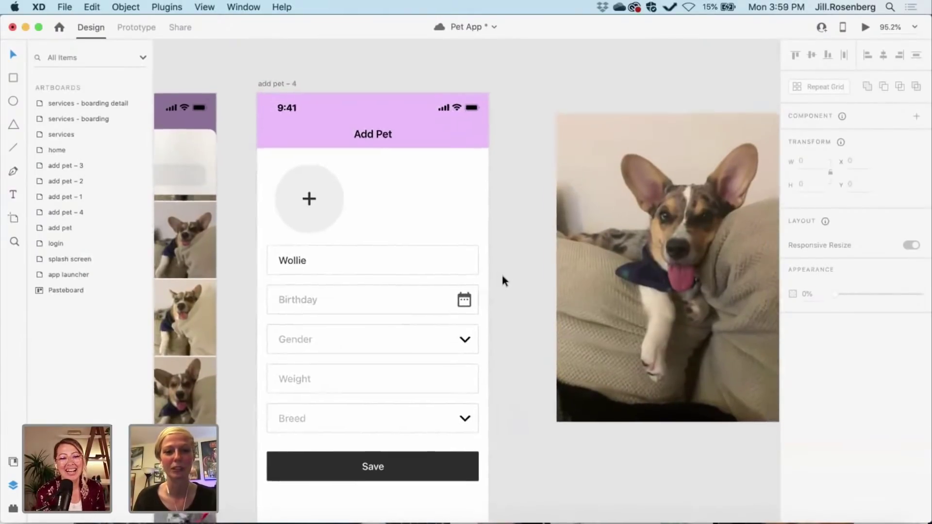
{"action": "scroll", "coordinate": [503, 276], "scroll_direction": "right", "scroll_amount": 1}
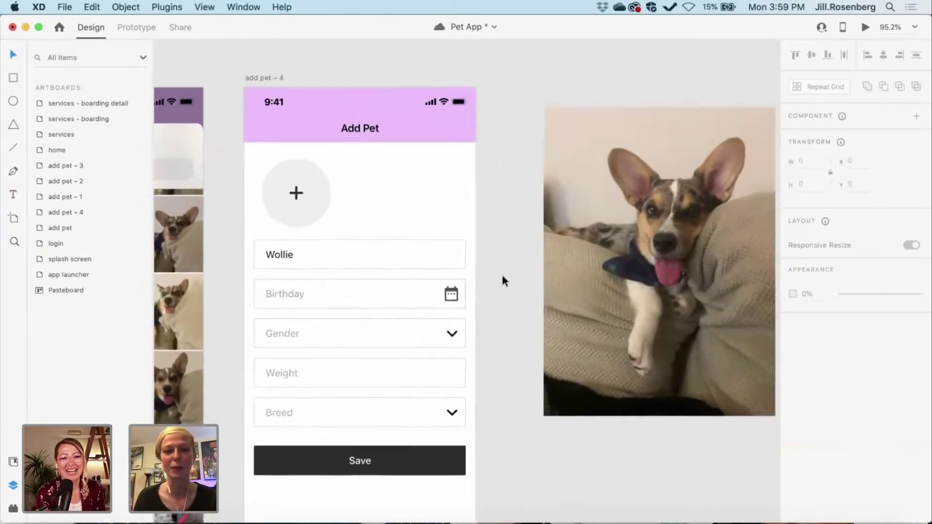
{"action": "left_click", "coordinate": [297, 196]}
{"action": "key", "text": "Delete"}
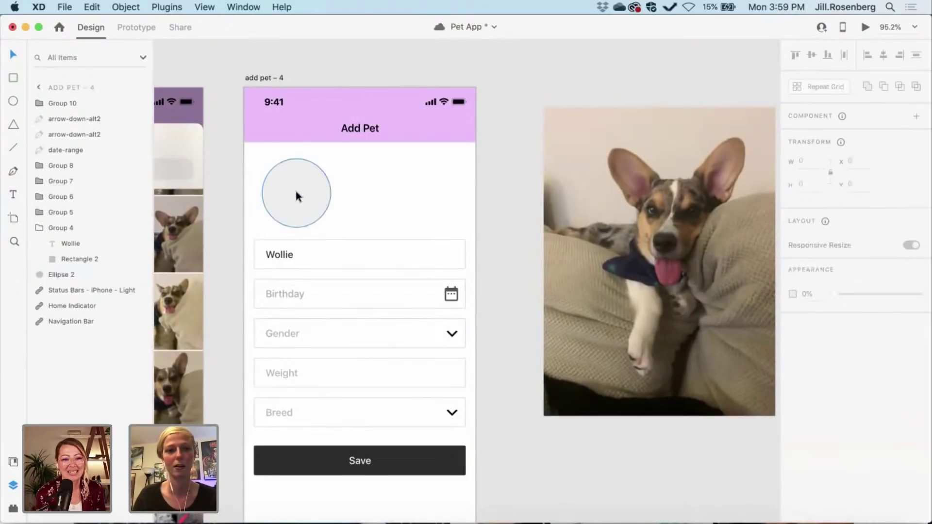
- Scale the dog photo down to about 147 × 195 and place it over the grey circle on the add pet – 4 artboard
{"action": "scroll", "coordinate": [360, 198], "scroll_direction": "right", "scroll_amount": 1}
{"action": "scroll", "coordinate": [360, 198], "scroll_direction": "up", "scroll_amount": 1}
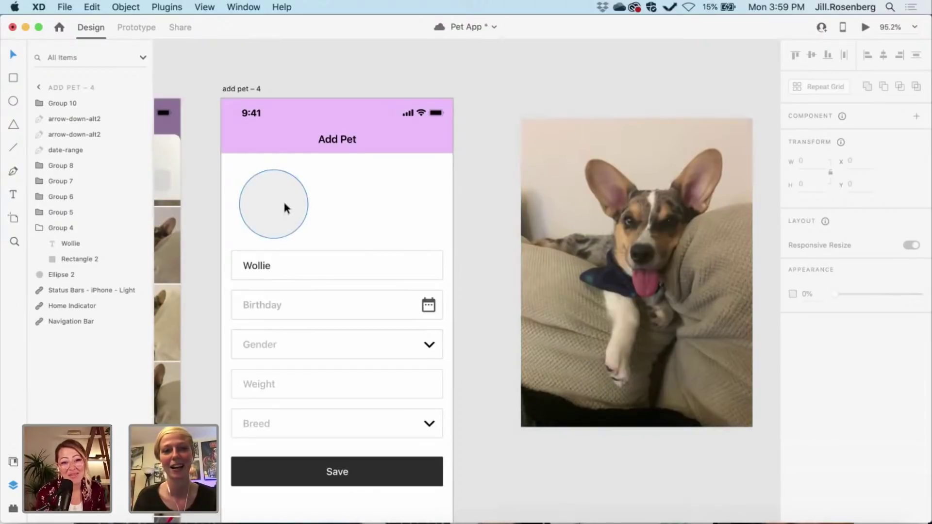
{"action": "left_click", "coordinate": [728, 417]}
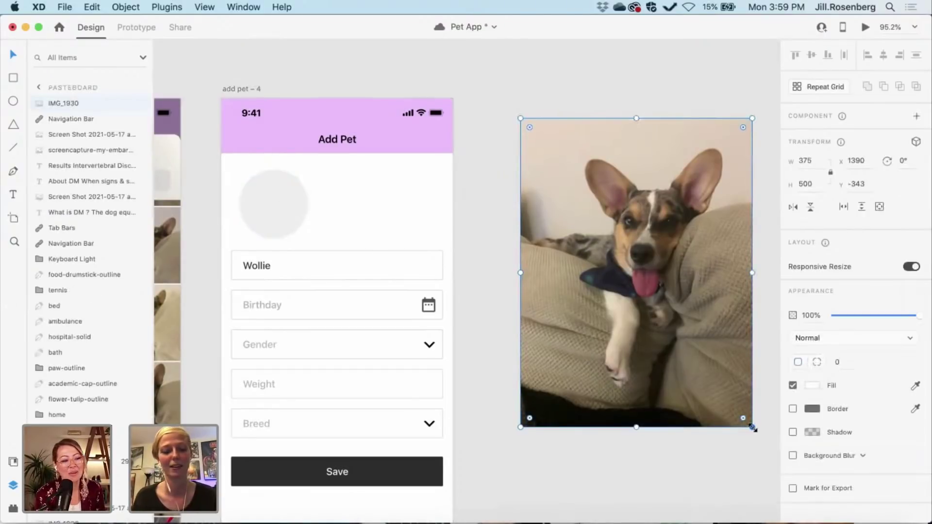
{"action": "left_click_drag", "start_coordinate": [751, 428], "coordinate": [609, 283]}
{"action": "left_click_drag", "start_coordinate": [557, 171], "coordinate": [298, 217]}
- Bring the grey circle to the front and fit the dog photo behind it, shrunk to about the circle's width
{"action": "left_click", "coordinate": [245, 199]}
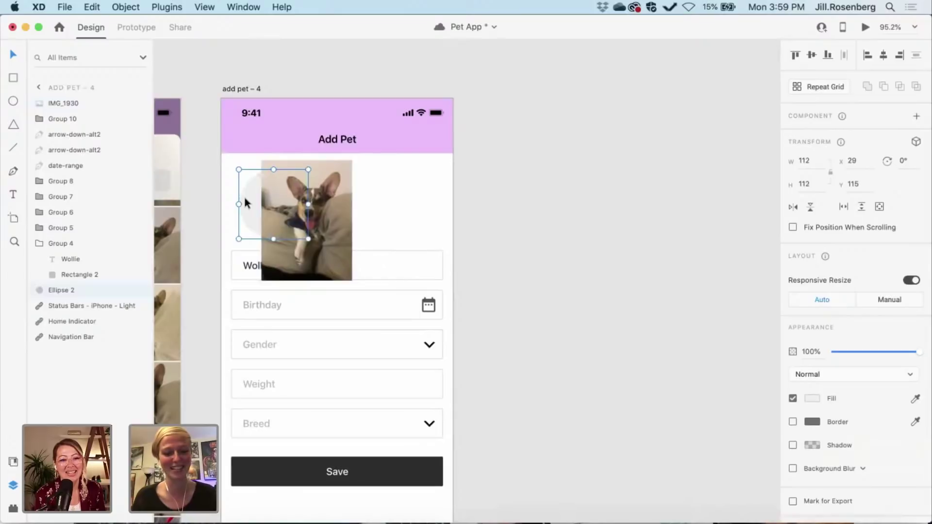
{"action": "key", "text": "super+shift+bracketright"}
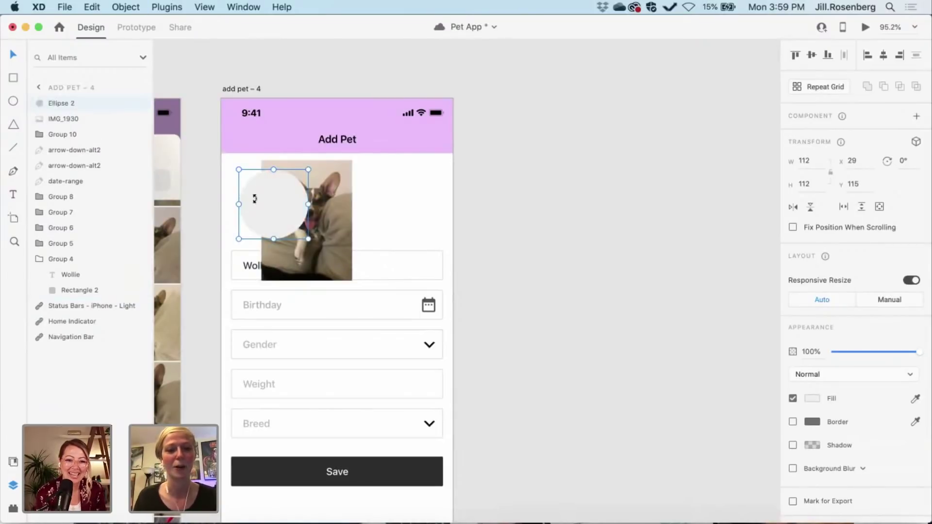
{"action": "left_click_drag", "start_coordinate": [335, 205], "coordinate": [300, 209]}
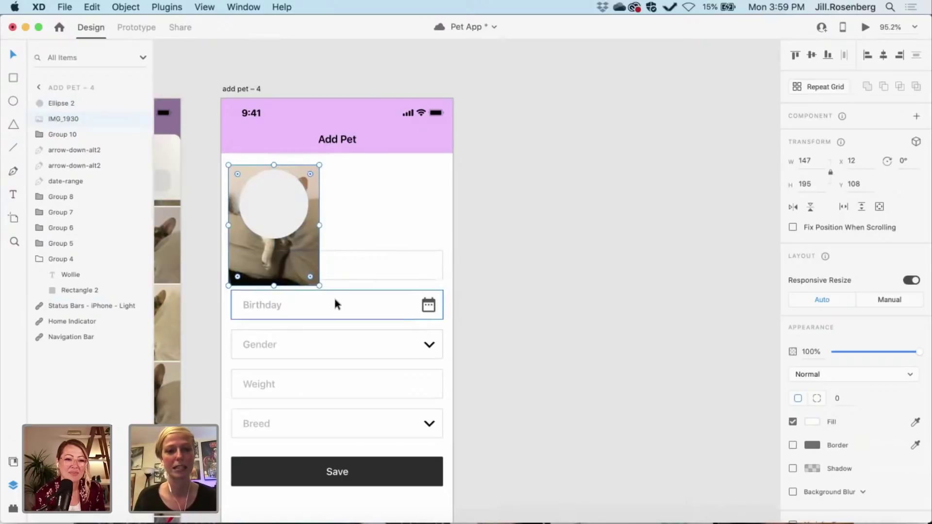
{"action": "left_click_drag", "start_coordinate": [318, 285], "coordinate": [300, 259]}
{"action": "left_click_drag", "start_coordinate": [234, 232], "coordinate": [240, 237]}
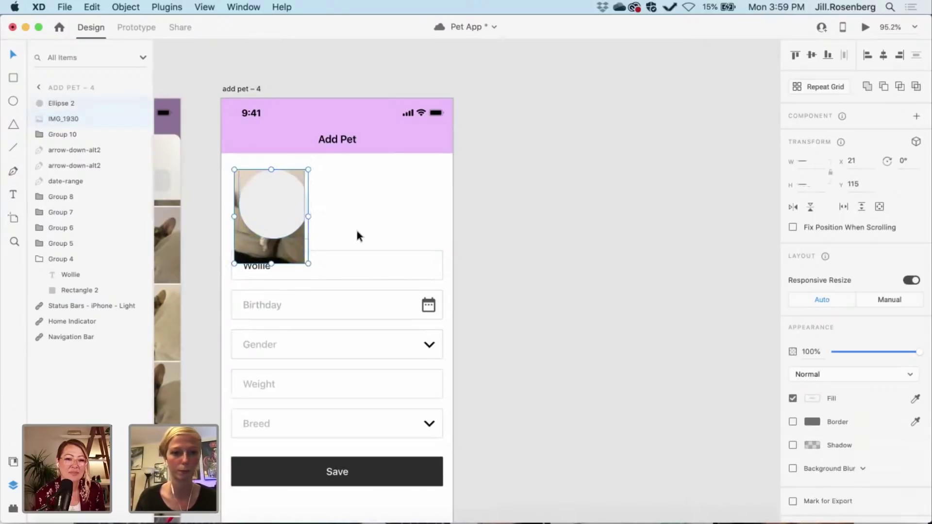
{"action": "left_click", "coordinate": [337, 229]}
{"action": "left_click_drag", "start_coordinate": [290, 240], "coordinate": [298, 243]}
- Mask the dog photo with the grey circle to make a round profile picture, and leave it deselected
{"action": "left_click", "coordinate": [285, 185], "text": "shift"}
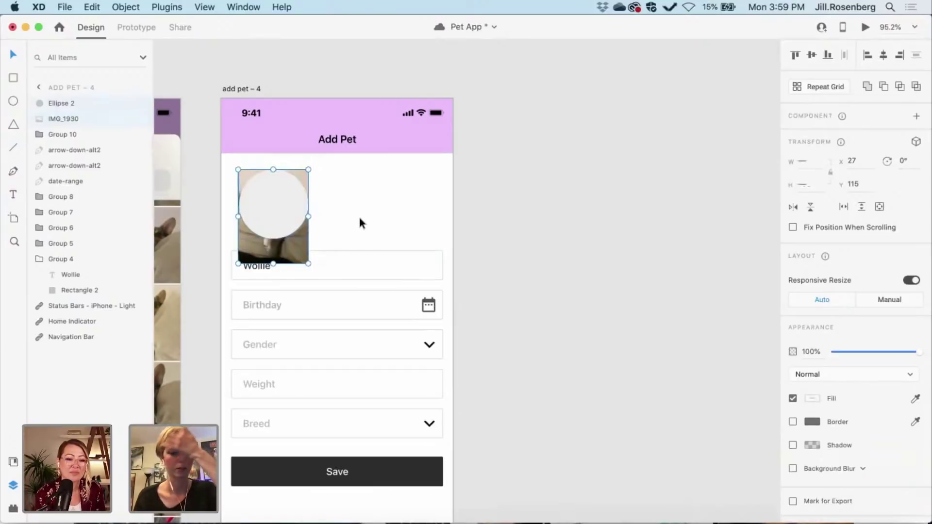
{"action": "key", "text": "super+shift+m"}
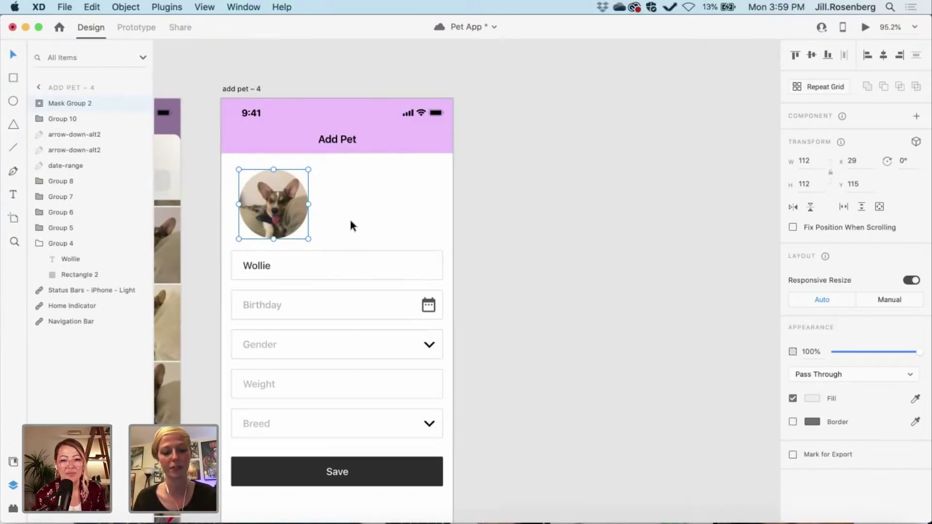
{"action": "left_click", "coordinate": [329, 205]}
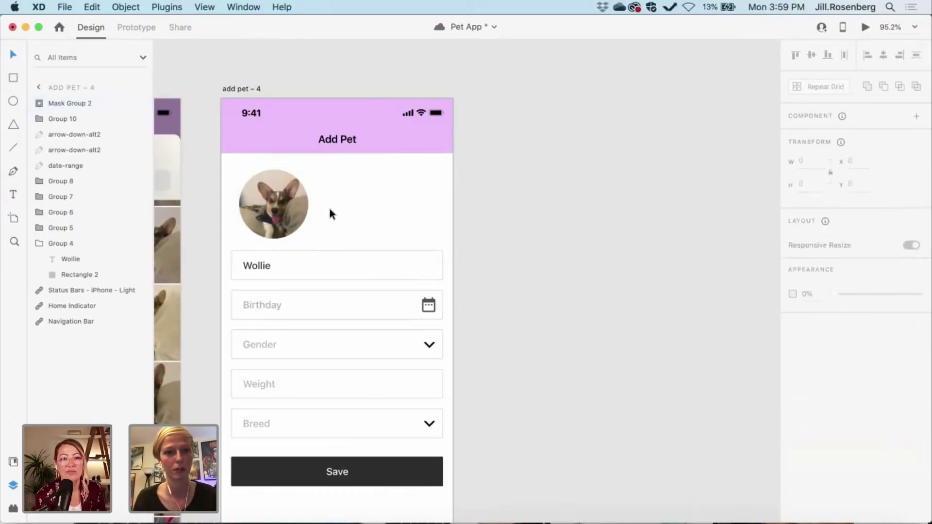
{"action": "left_click", "coordinate": [244, 186]}
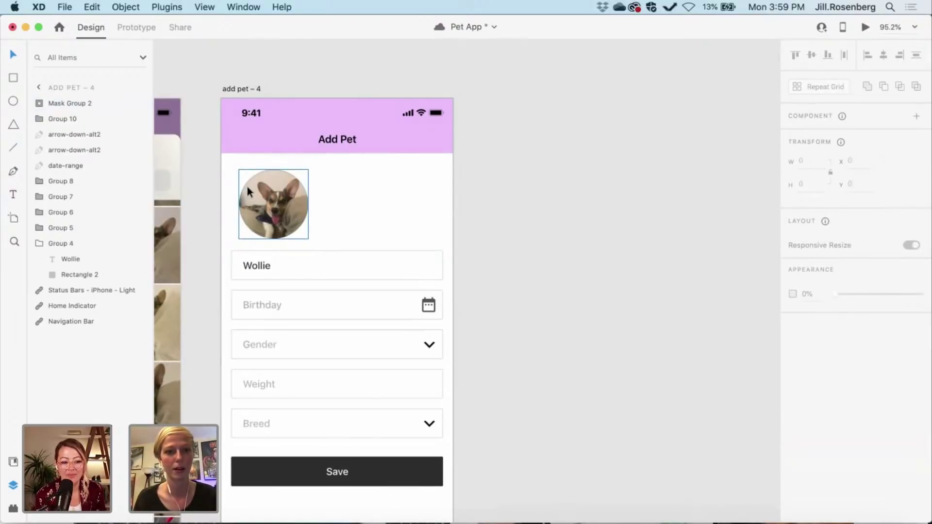
{"action": "left_click", "coordinate": [436, 219]}
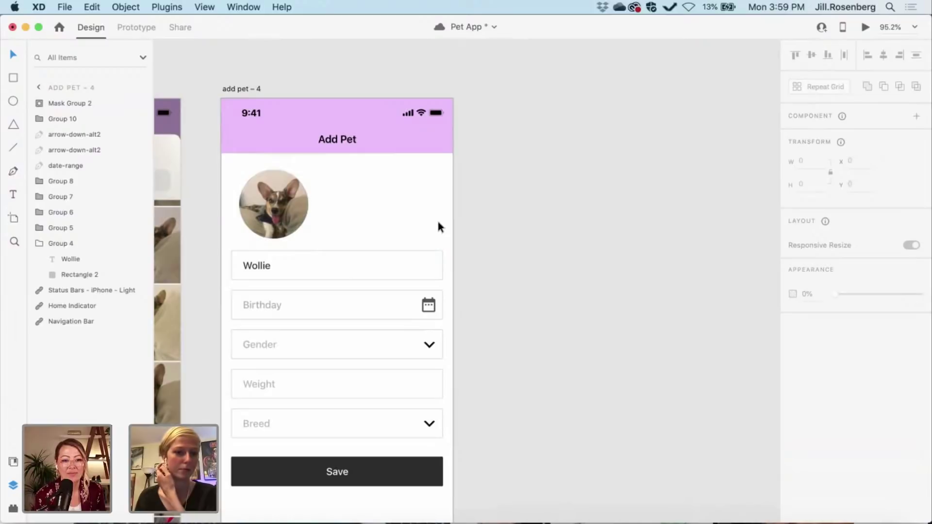
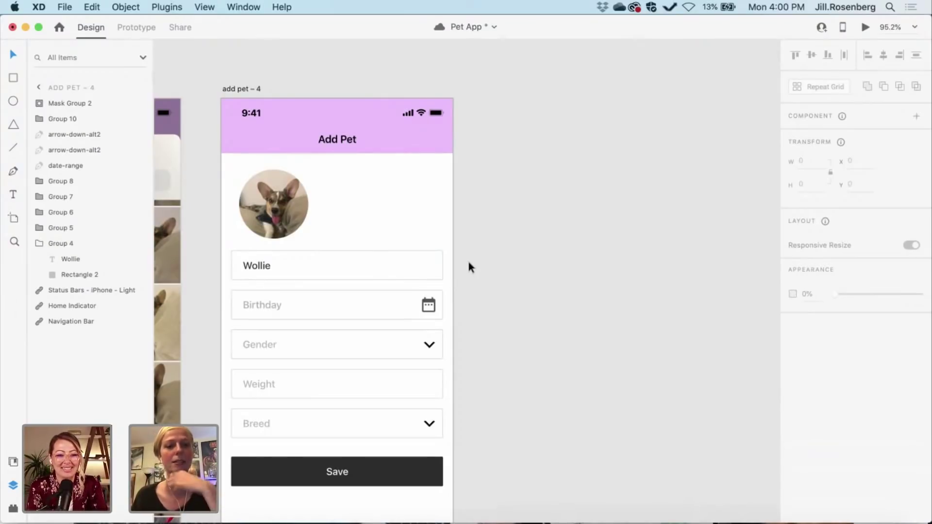
- Save the document, replace the Birthday placeholder with the pet's birth date, and remove the duplicate Birthday text beneath it
{"action": "key", "text": "super+s"}
{"action": "scroll", "coordinate": [502, 288], "scroll_direction": "left", "scroll_amount": 3}
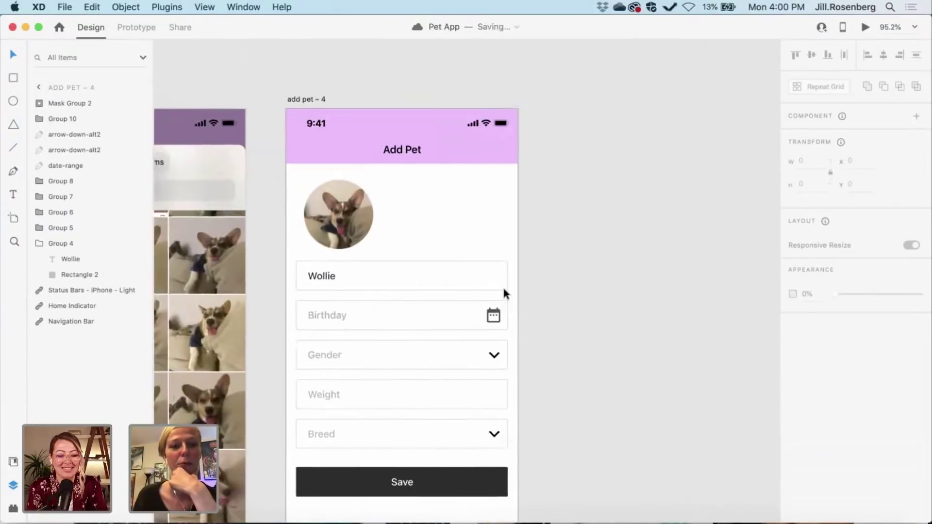
{"action": "left_click", "coordinate": [328, 316]}
{"action": "double_click", "coordinate": [328, 316]}
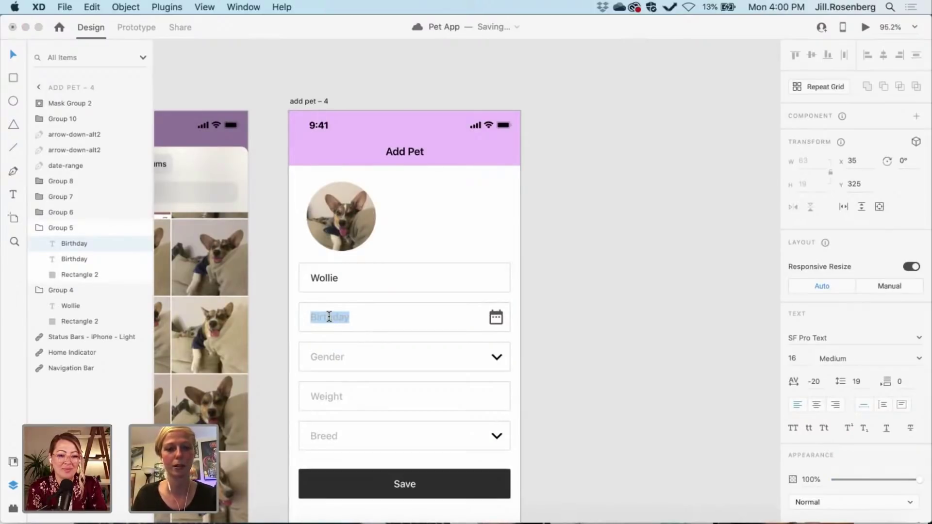
{"action": "double_click", "coordinate": [329, 317]}
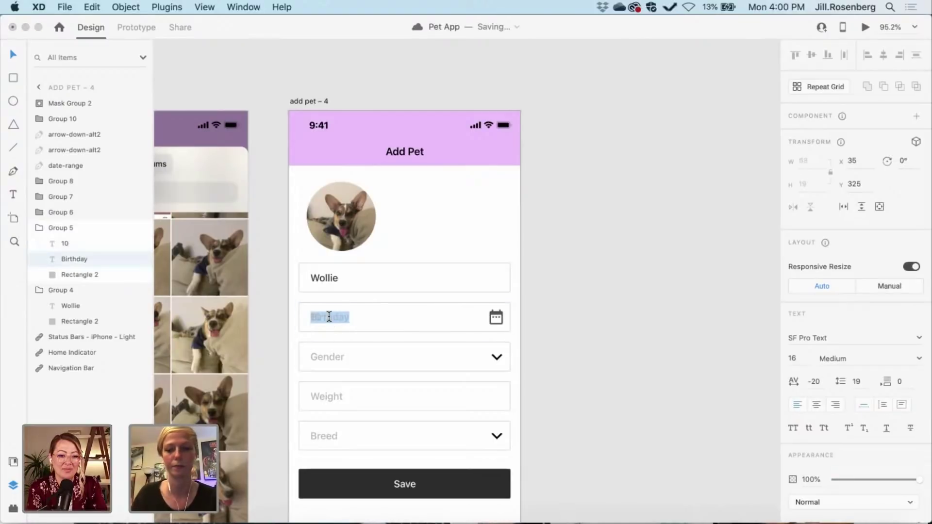
{"action": "double_click", "coordinate": [315, 316]}
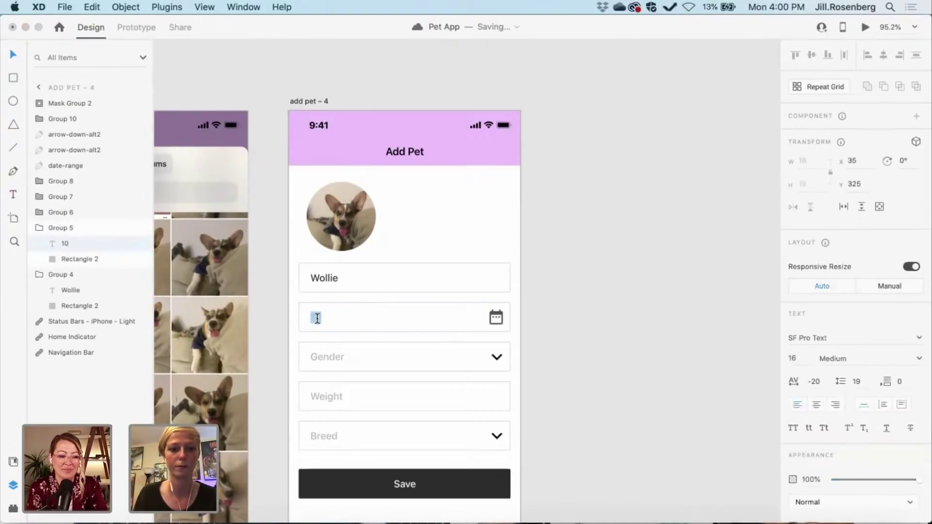
{"action": "type", "text": "10/10/"}
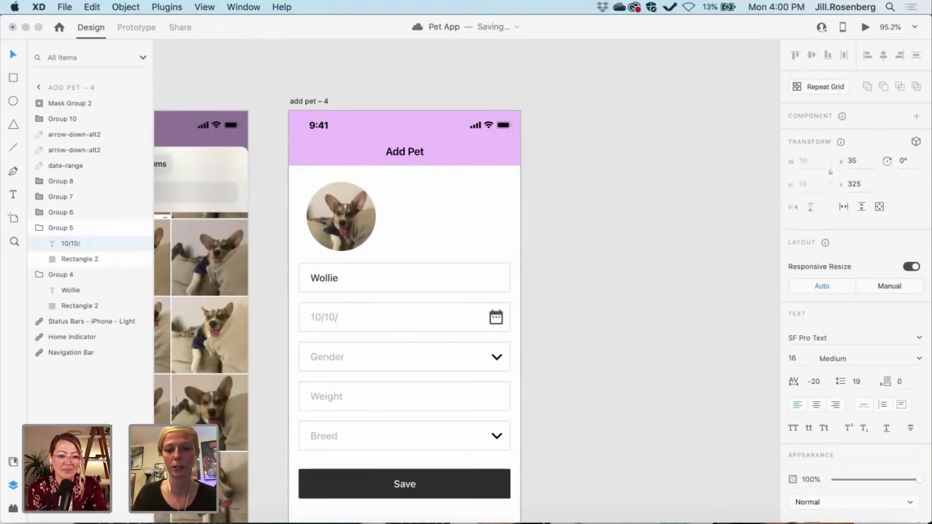
{"action": "type", "text": "2020"}
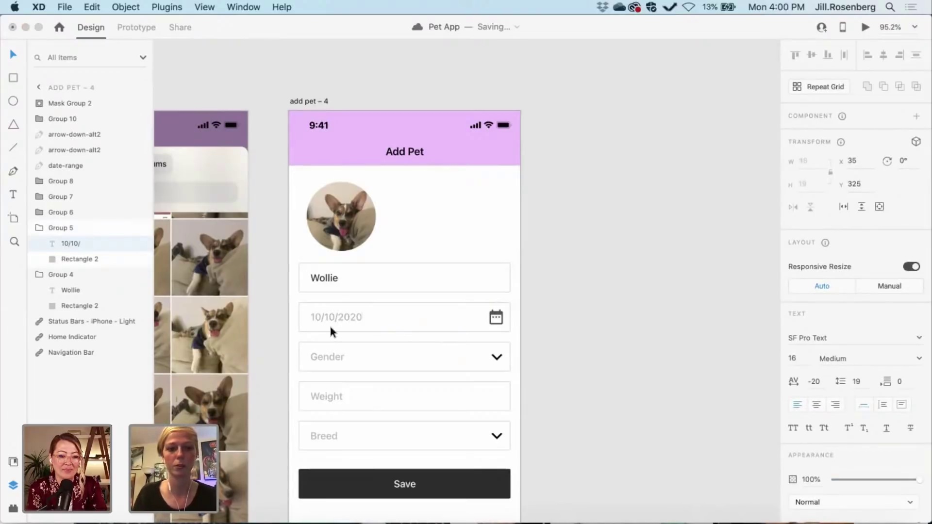
{"action": "key", "text": "super+a"}
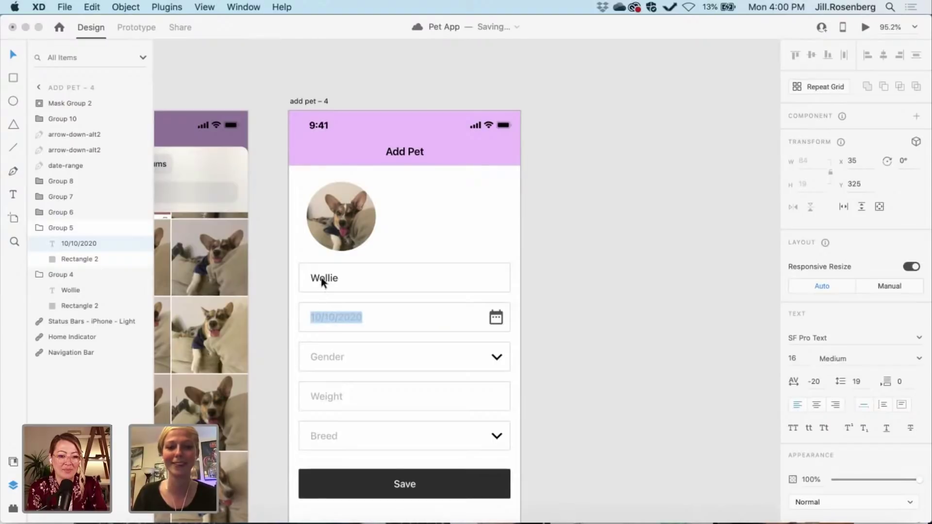
{"action": "key", "text": "Escape"}
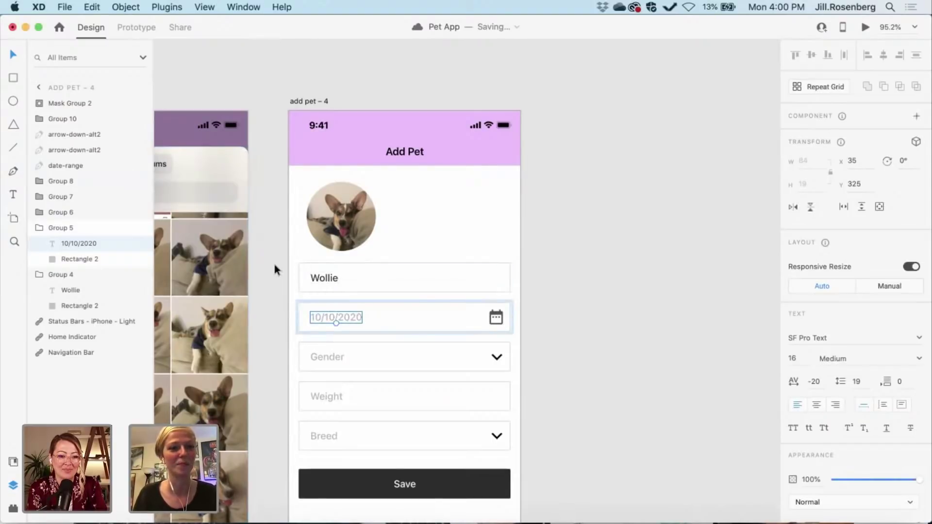
- Recolor the birth date text by sampling the dark fill from the pet's name, and leave it deselected
{"action": "double_click", "coordinate": [345, 315]}
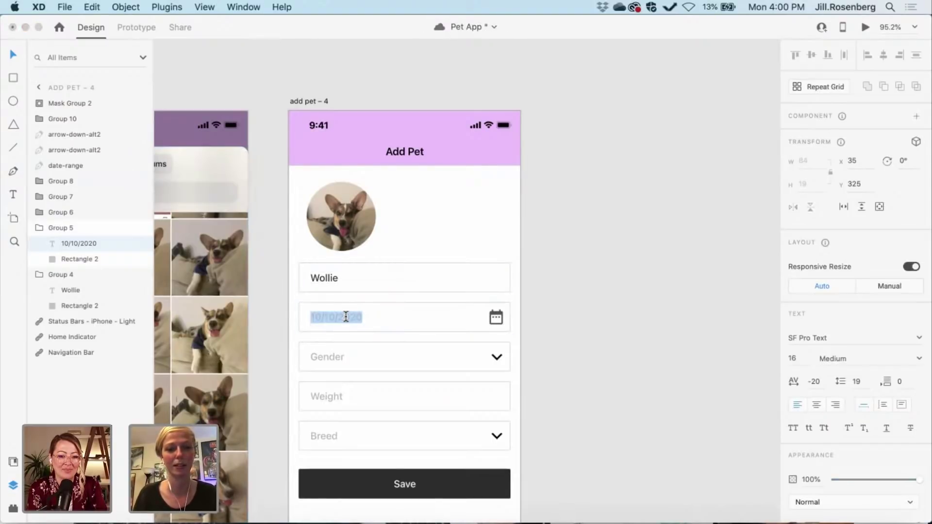
{"action": "key", "text": "Escape"}
{"action": "scroll", "coordinate": [345, 316], "scroll_direction": "up", "scroll_amount": 1}
{"action": "scroll", "coordinate": [345, 315], "scroll_direction": "up", "scroll_amount": 5}
{"action": "double_click", "coordinate": [333, 342]}
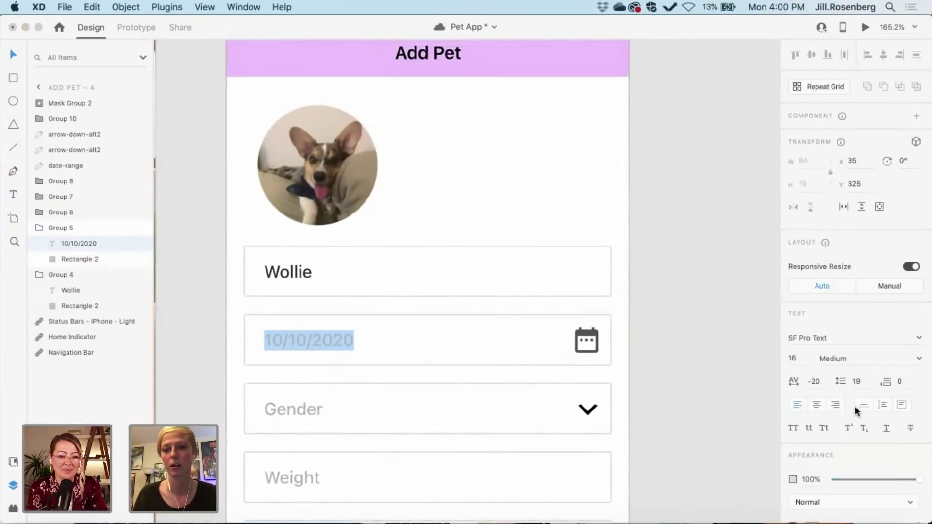
{"action": "scroll", "coordinate": [854, 406], "scroll_direction": "down", "scroll_amount": 2}
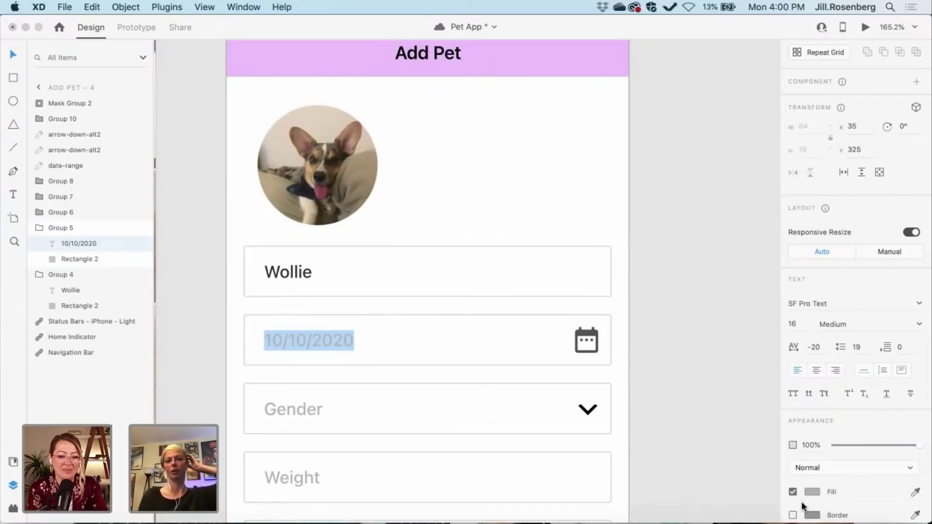
{"action": "left_click", "coordinate": [812, 490]}
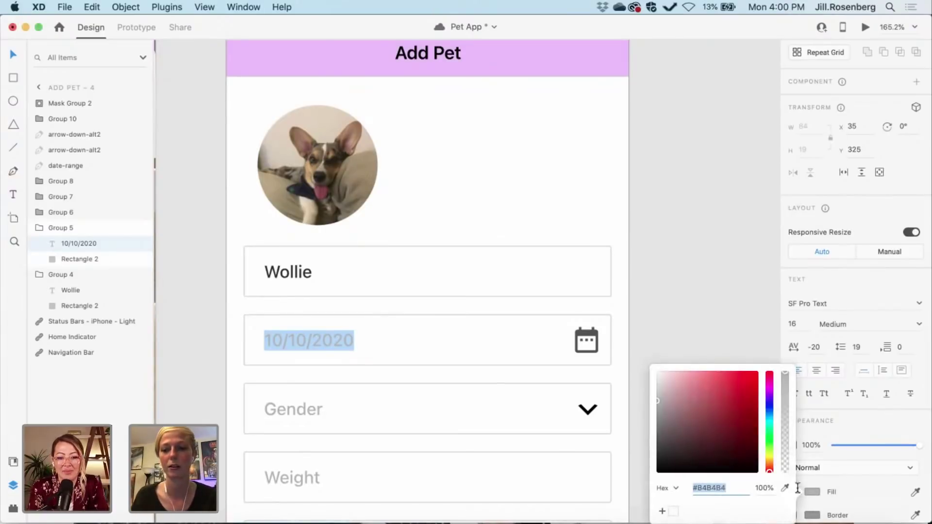
{"action": "left_click", "coordinate": [785, 487]}
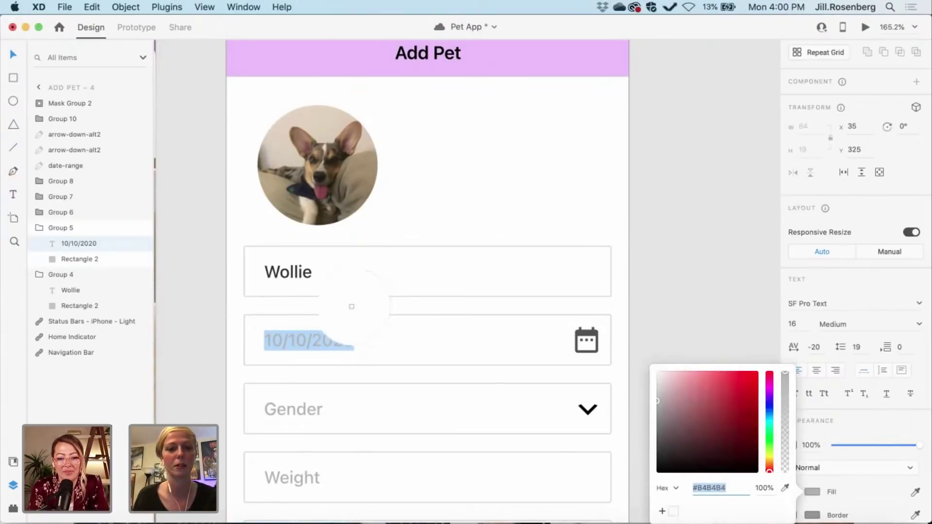
{"action": "left_click", "coordinate": [271, 274]}
{"action": "left_click", "coordinate": [217, 345]}
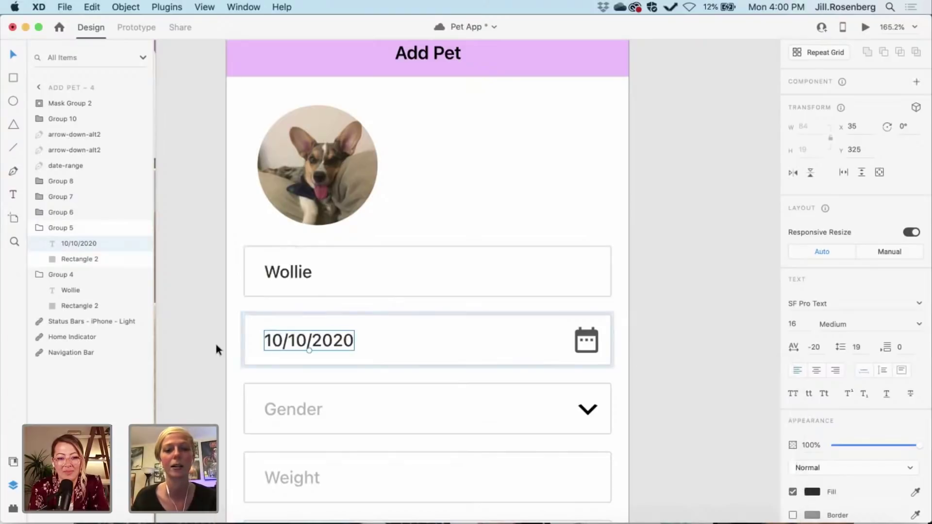
{"action": "left_click", "coordinate": [202, 344]}
- Clear out the duplicate Gender placeholder text so only the stray "G" text remains in the gender field
{"action": "scroll", "coordinate": [202, 343], "scroll_direction": "right", "scroll_amount": 3}
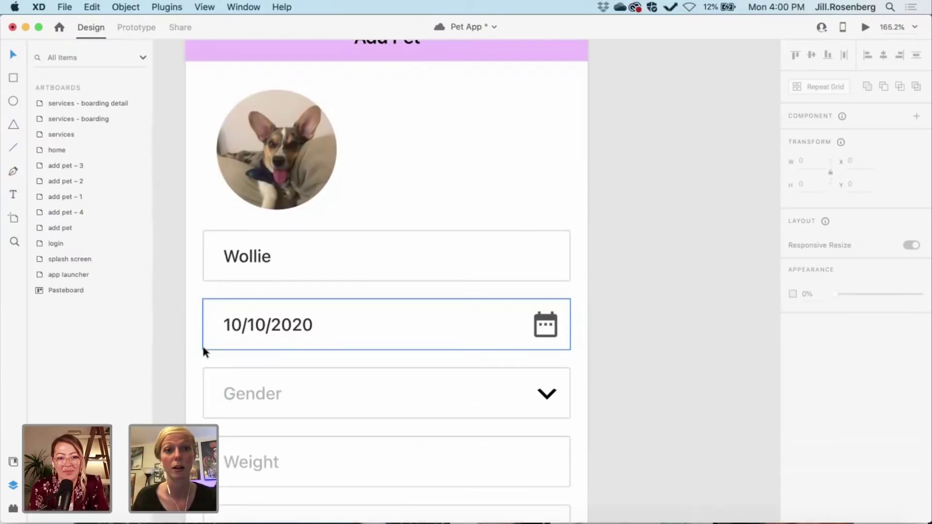
{"action": "scroll", "coordinate": [218, 356], "scroll_direction": "up", "scroll_amount": 1}
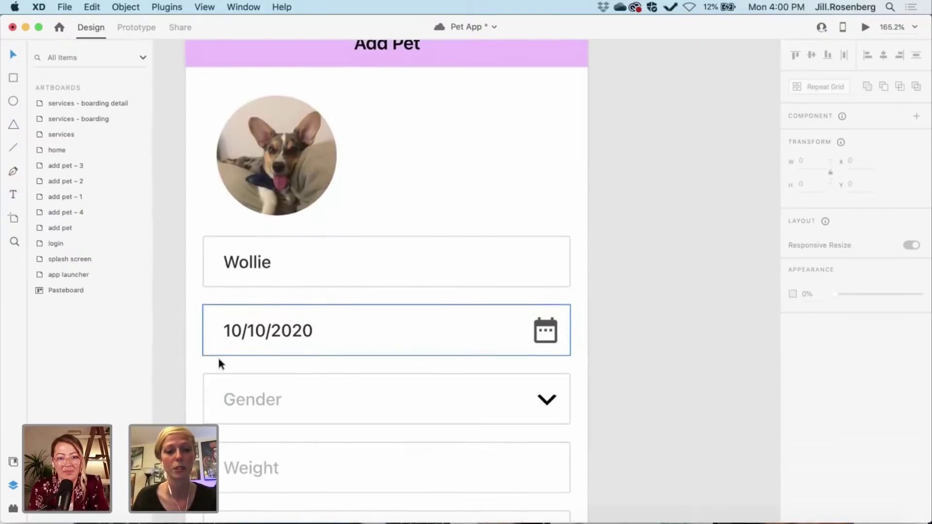
{"action": "double_click", "coordinate": [259, 402]}
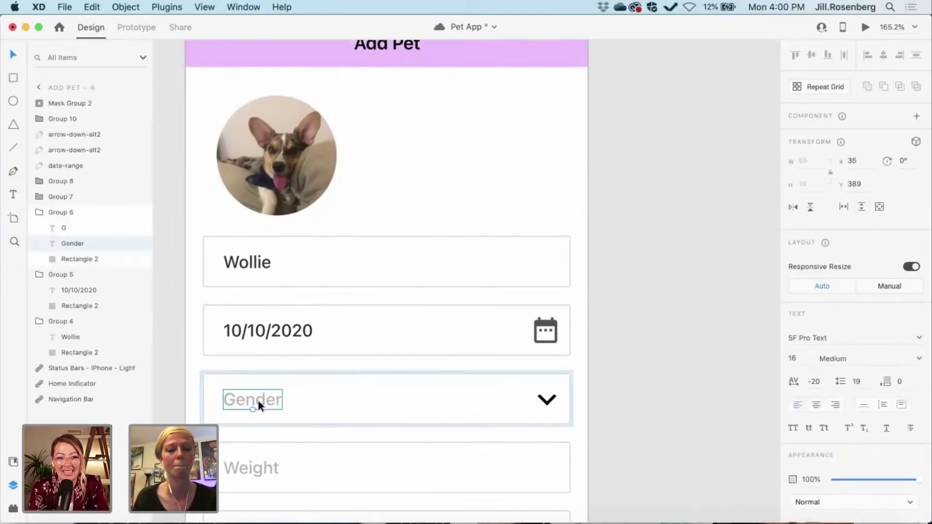
{"action": "double_click", "coordinate": [259, 402]}
{"action": "type", "text": "Male"}
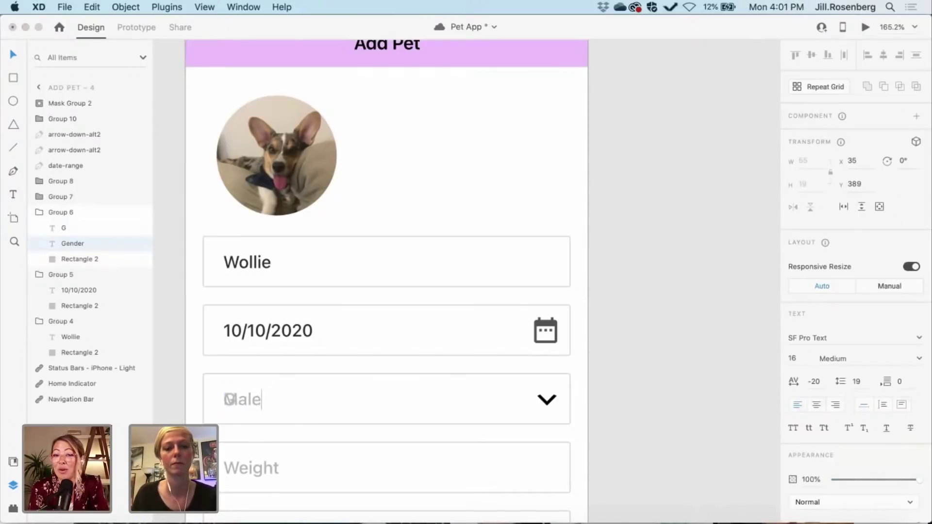
{"action": "double_click", "coordinate": [259, 400]}
{"action": "key", "text": "BackSpace"}
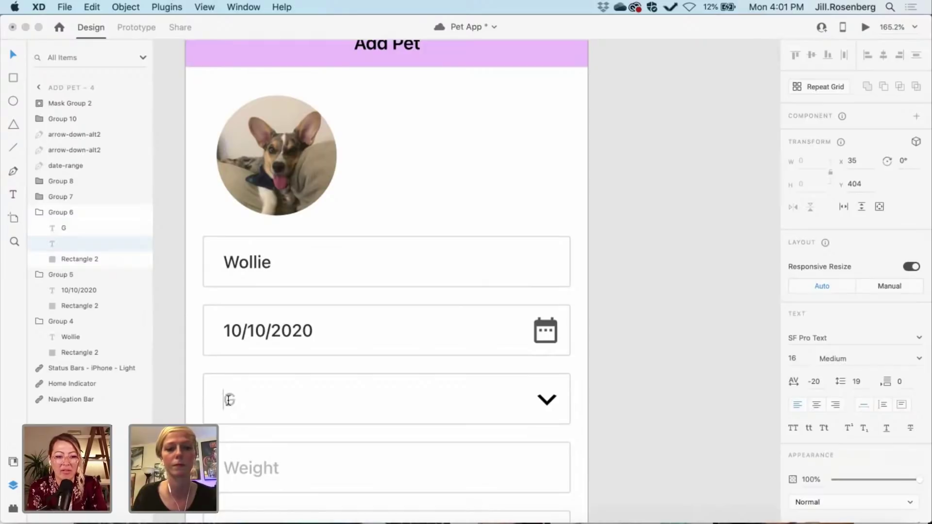
{"action": "left_click", "coordinate": [580, 395]}
- Replace the "G" text in the gender field with "Male"
{"action": "left_click", "coordinate": [230, 401]}
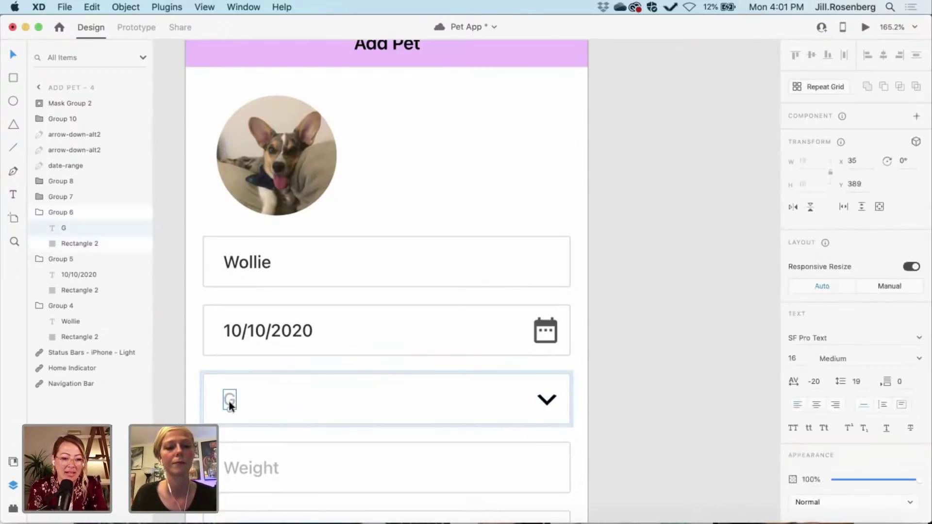
{"action": "double_click", "coordinate": [230, 401]}
{"action": "type", "text": "Male"}
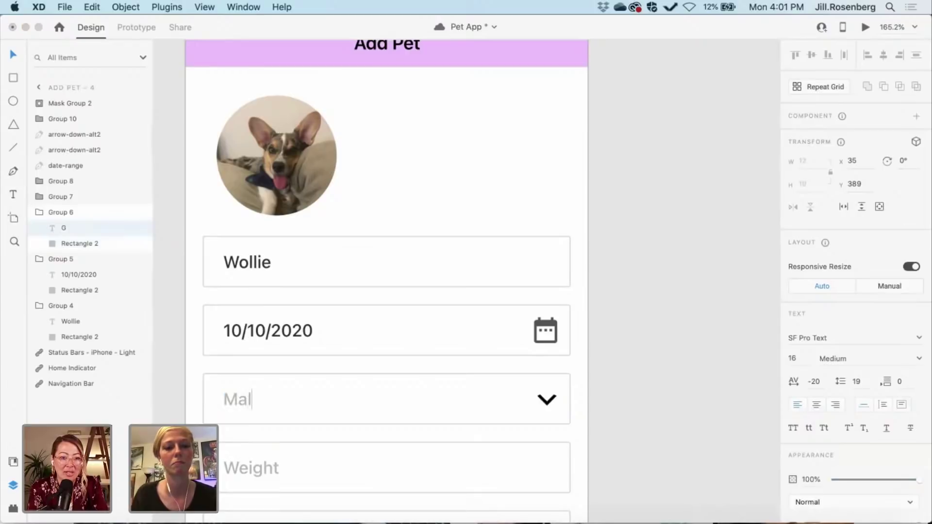
- Recolor the "Male" text to #2E2E2E by sampling the birth date text, and leave it deselected
{"action": "double_click", "coordinate": [230, 401]}
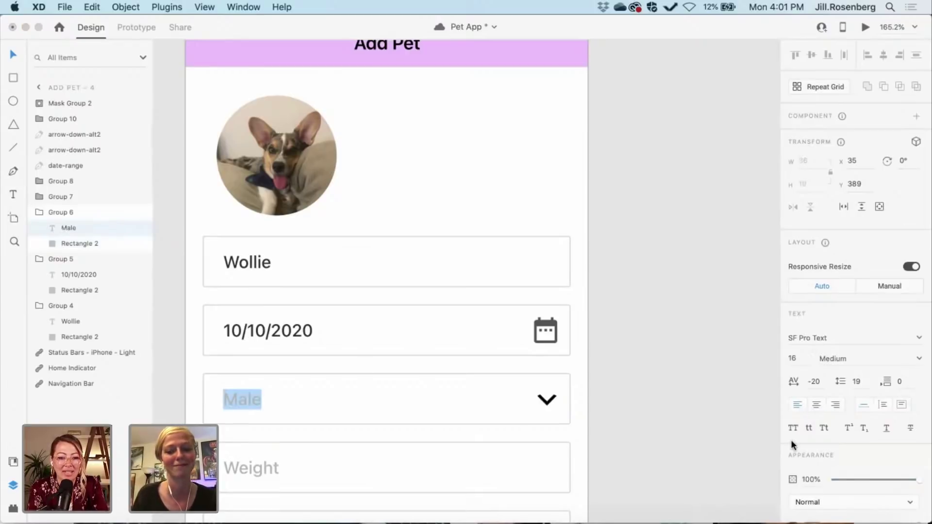
{"action": "scroll", "coordinate": [791, 441], "scroll_direction": "down", "scroll_amount": 3}
{"action": "left_click", "coordinate": [813, 466]}
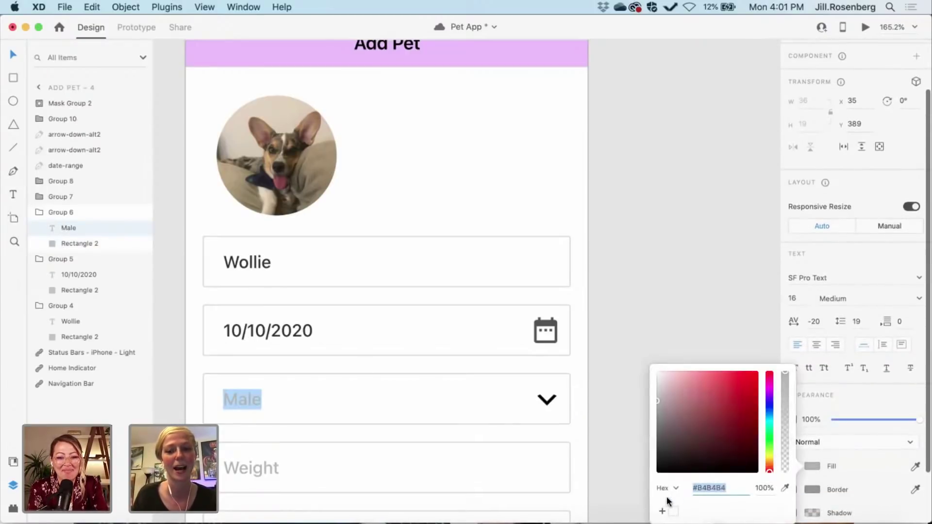
{"action": "left_click", "coordinate": [784, 488]}
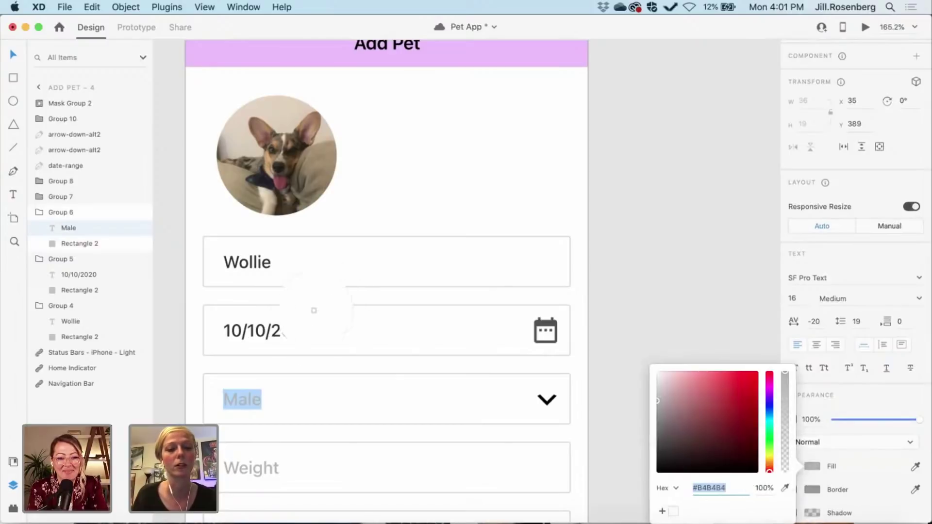
{"action": "left_click", "coordinate": [310, 334]}
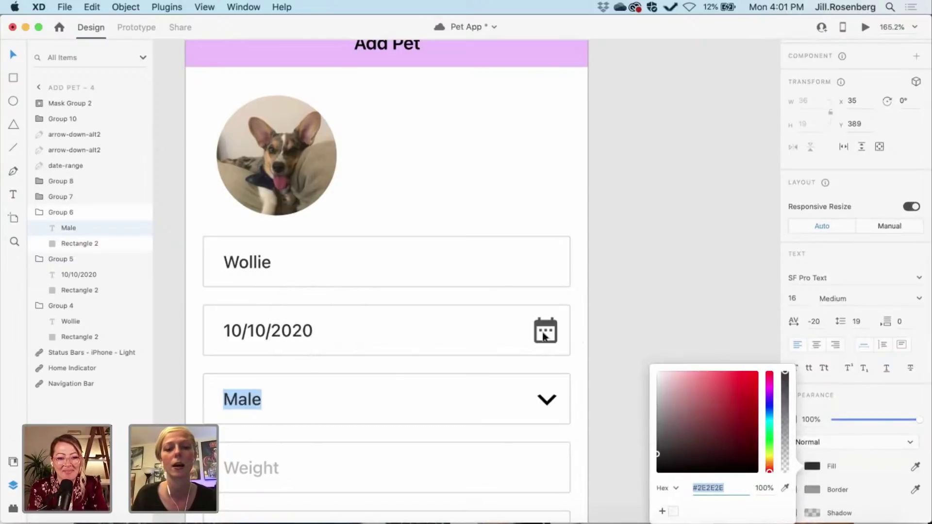
{"action": "left_click", "coordinate": [622, 328]}
{"action": "left_click", "coordinate": [622, 328]}
- Replace the Weight placeholder text with "24 lbs"
{"action": "scroll", "coordinate": [627, 340], "scroll_direction": "down", "scroll_amount": 3}
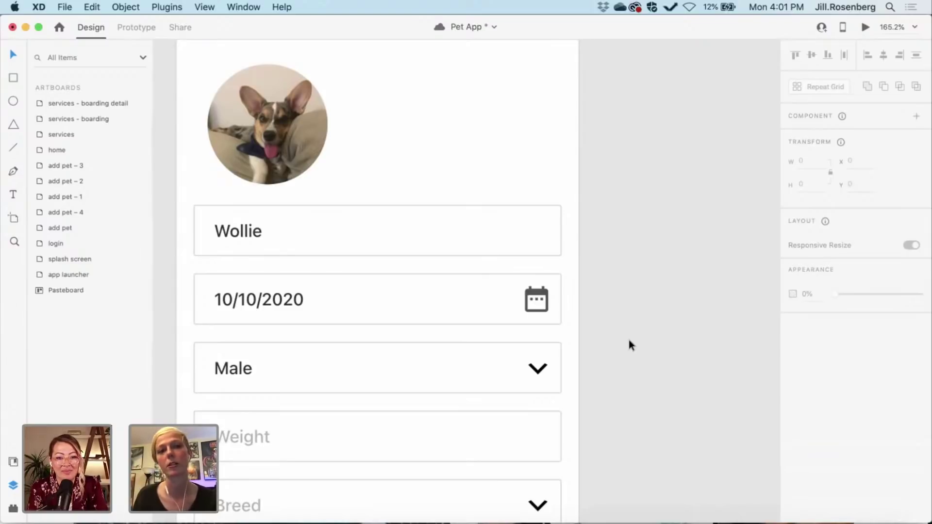
{"action": "scroll", "coordinate": [628, 339], "scroll_direction": "down", "scroll_amount": 1}
{"action": "scroll", "coordinate": [628, 345], "scroll_direction": "down", "scroll_amount": 5}
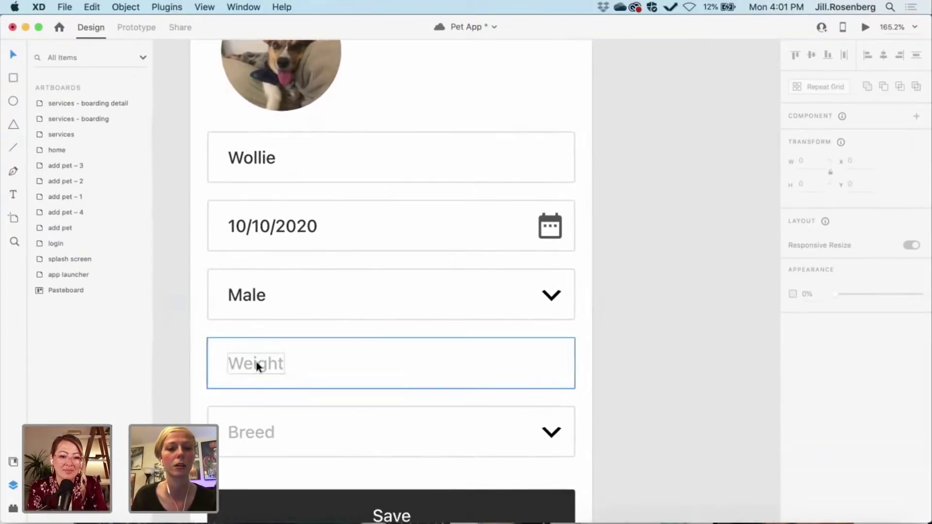
{"action": "double_click", "coordinate": [256, 362]}
{"action": "double_click", "coordinate": [256, 362]}
{"action": "key", "text": "BackSpace"}
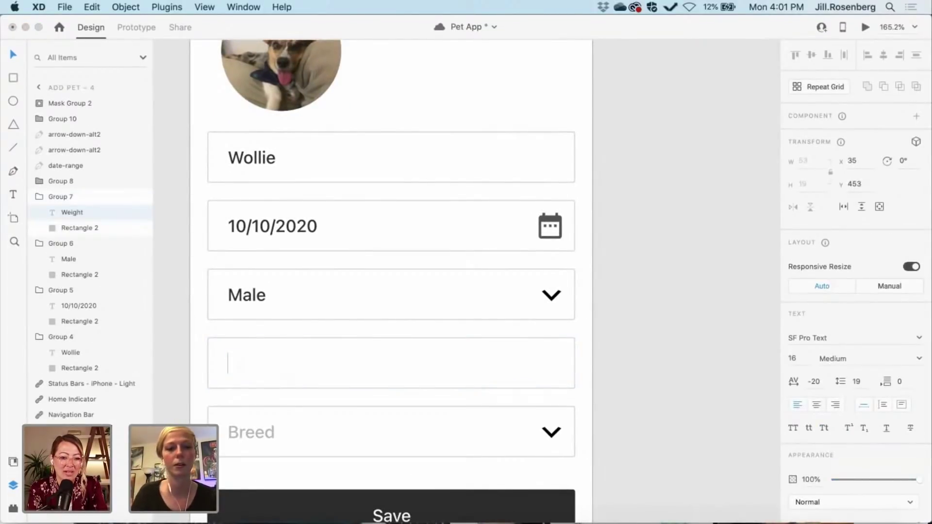
{"action": "type", "text": "4 lbs"}
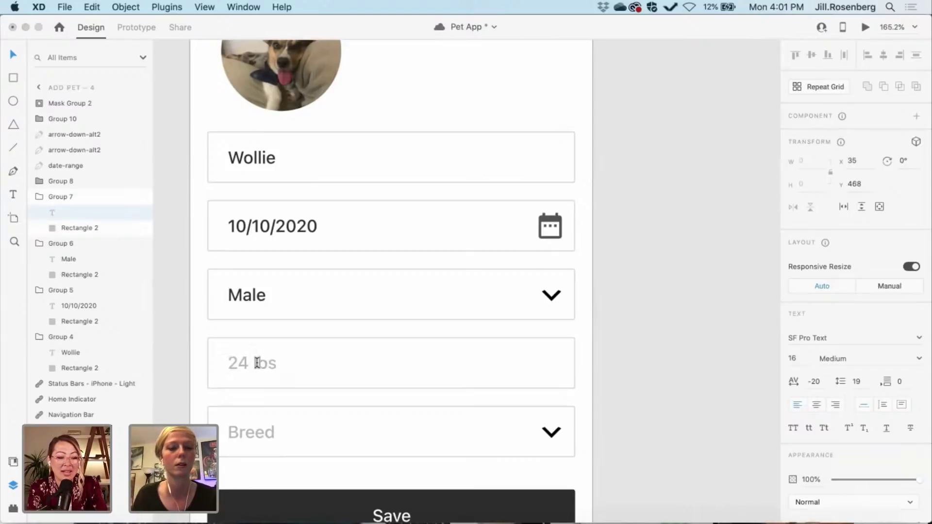
- Recolor the "24 lbs" text to #2E2E2E by sampling the "Male" text
{"action": "key", "text": "super+a"}
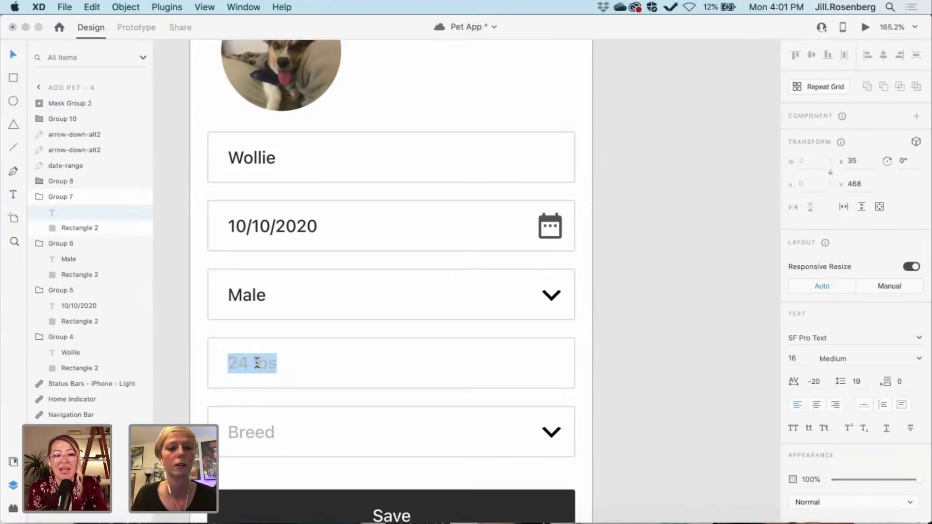
{"action": "scroll", "coordinate": [799, 439], "scroll_direction": "down", "scroll_amount": 3}
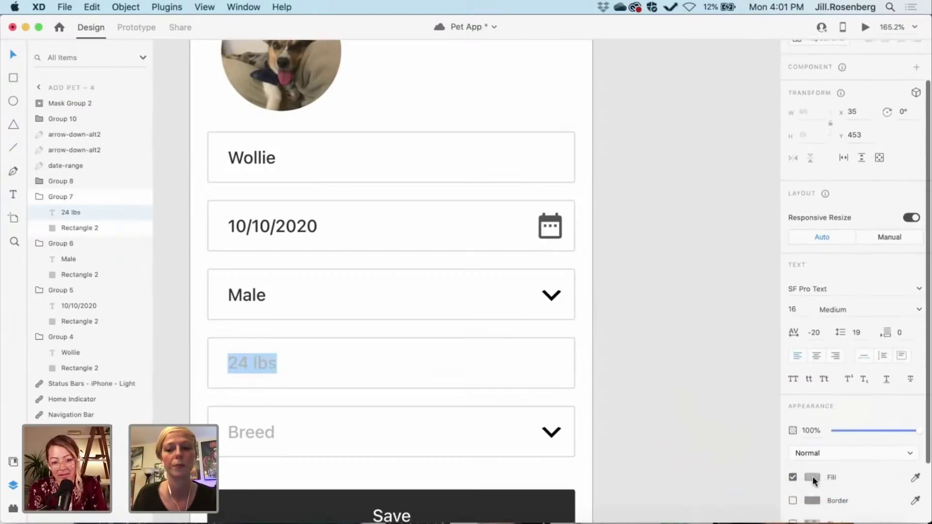
{"action": "left_click", "coordinate": [811, 477]}
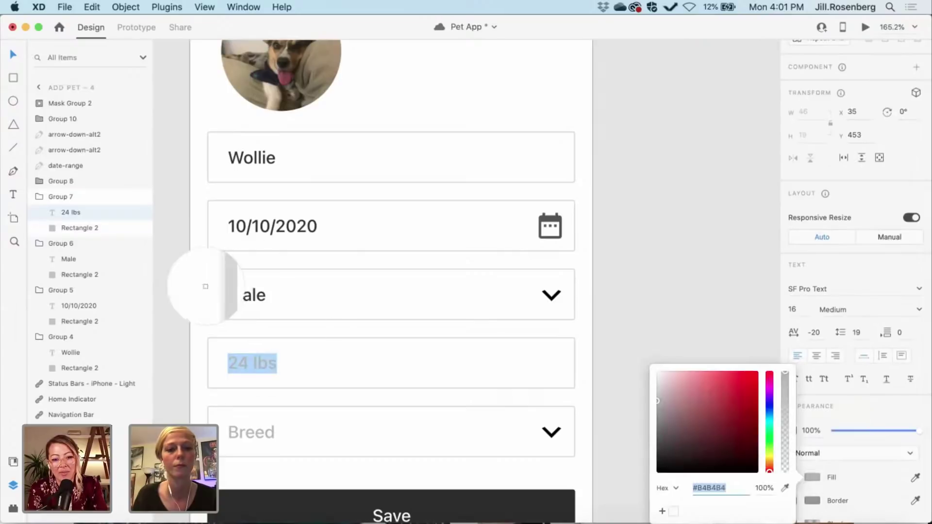
{"action": "left_click", "coordinate": [232, 294]}
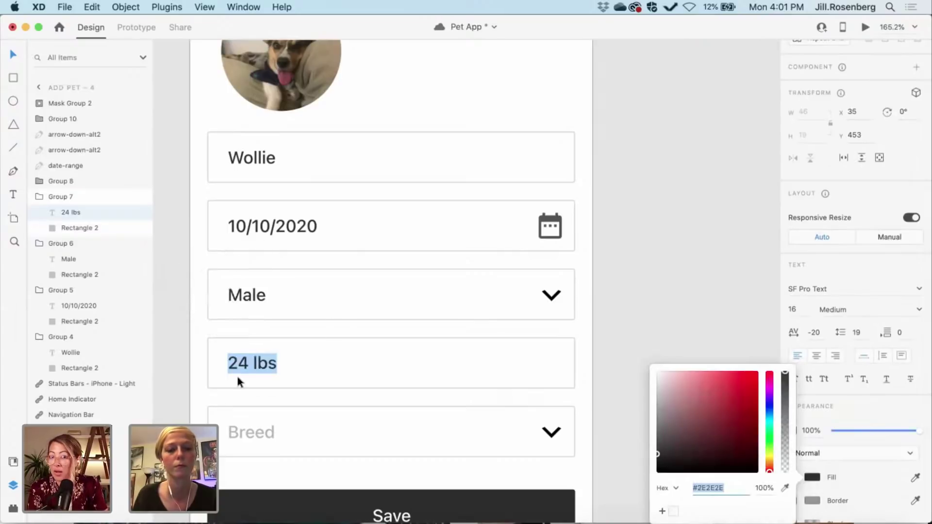
{"action": "key", "text": "Escape"}
- Replace the Breed placeholder text on the add pet – 4 screen with "Mixed"
{"action": "double_click", "coordinate": [247, 429]}
{"action": "key", "text": "super+a"}
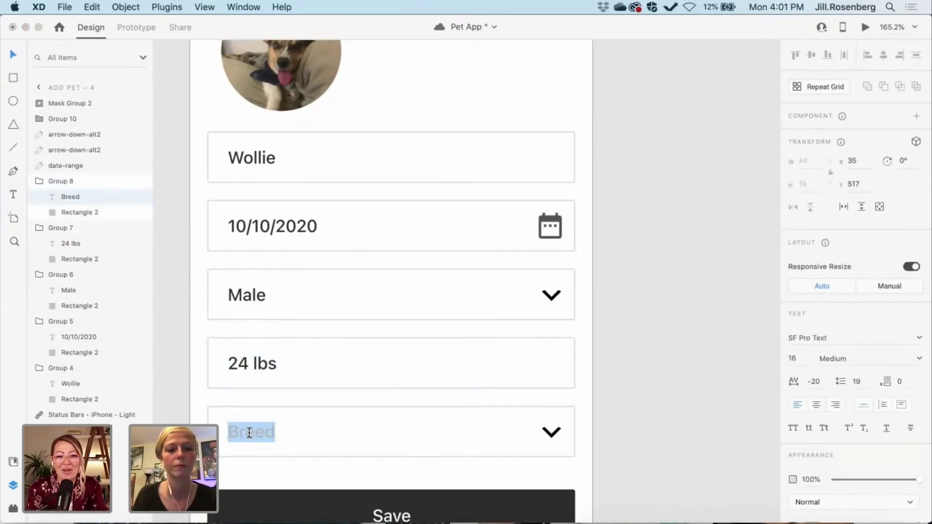
{"action": "type", "text": "Mixed"}
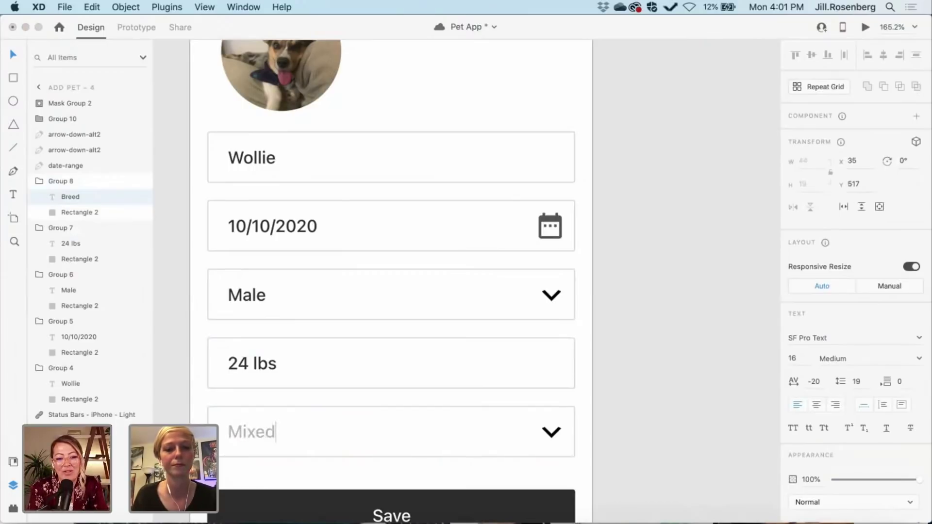
- Recolor the "Mixed" text to #2E2E2E by sampling the "24 lbs" text, and leave it deselected
{"action": "key", "text": "super+a"}
{"action": "scroll", "coordinate": [815, 470], "scroll_direction": "down", "scroll_amount": 2}
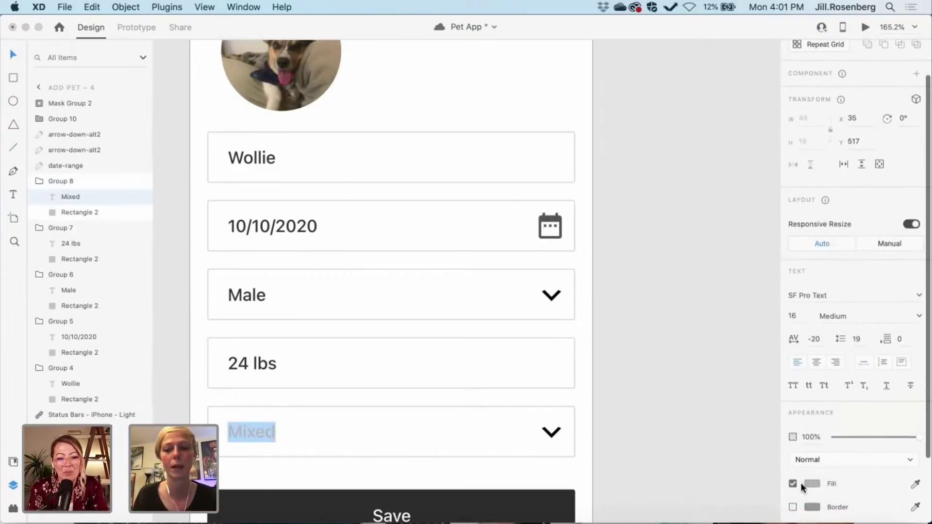
{"action": "left_click", "coordinate": [812, 484]}
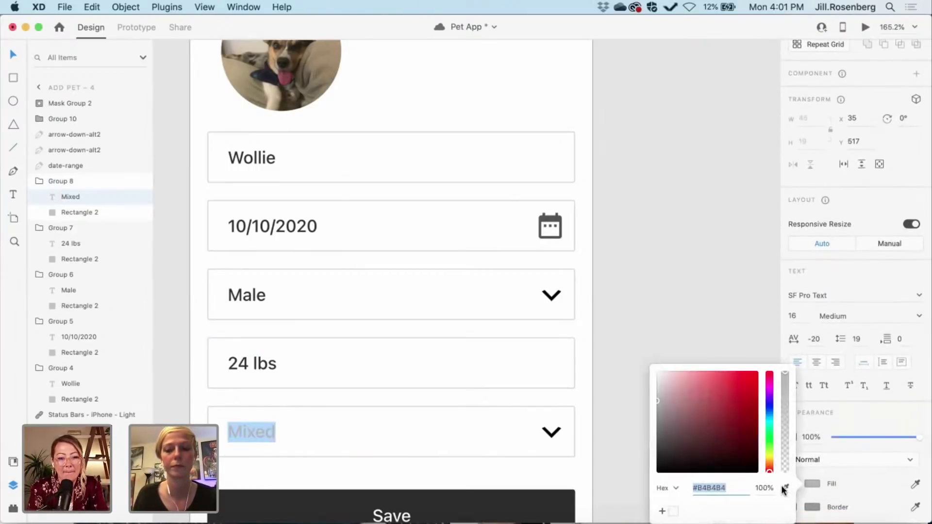
{"action": "left_click", "coordinate": [234, 363]}
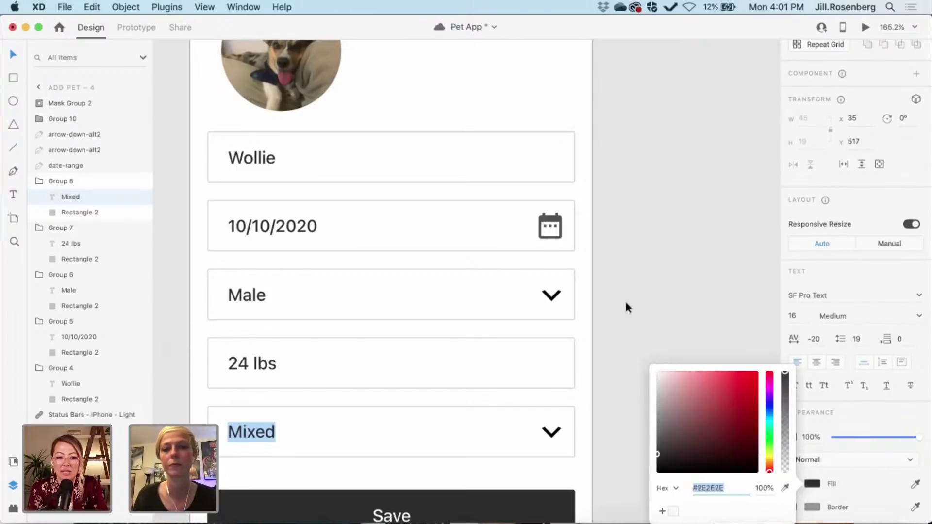
{"action": "left_click", "coordinate": [627, 299]}
{"action": "left_click", "coordinate": [627, 306]}
- Save the Pet App document with the completed add pet – 4 screen
{"action": "scroll", "coordinate": [627, 307], "scroll_direction": "down", "scroll_amount": 5}
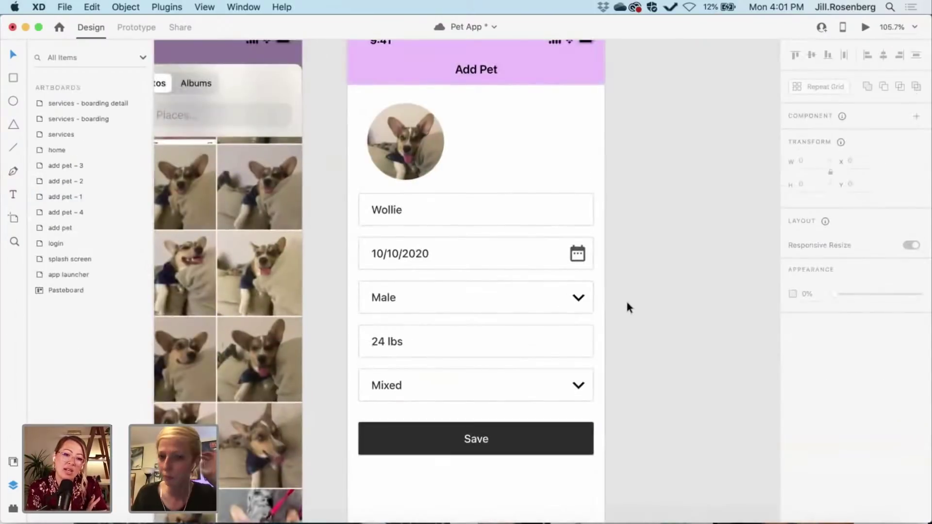
{"action": "scroll", "coordinate": [626, 303], "scroll_direction": "down", "scroll_amount": 4}
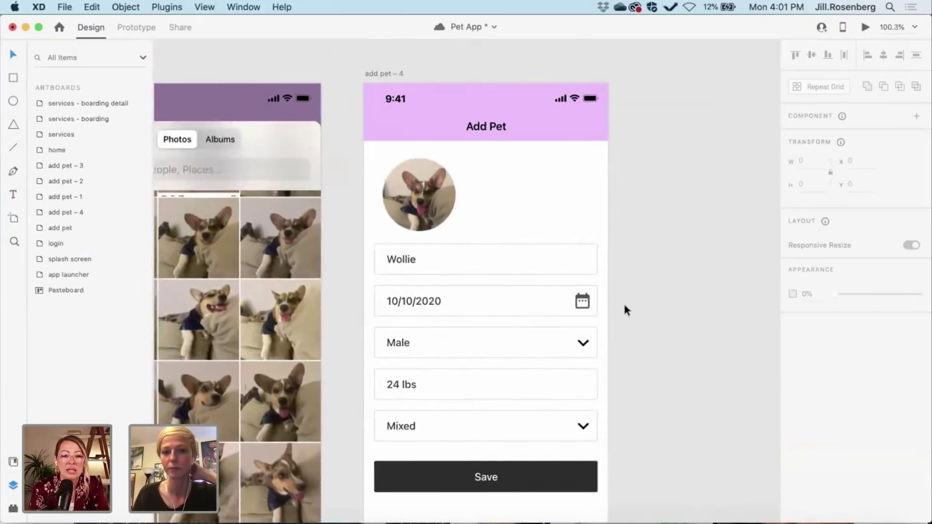
{"action": "scroll", "coordinate": [624, 307], "scroll_direction": "left", "scroll_amount": 5}
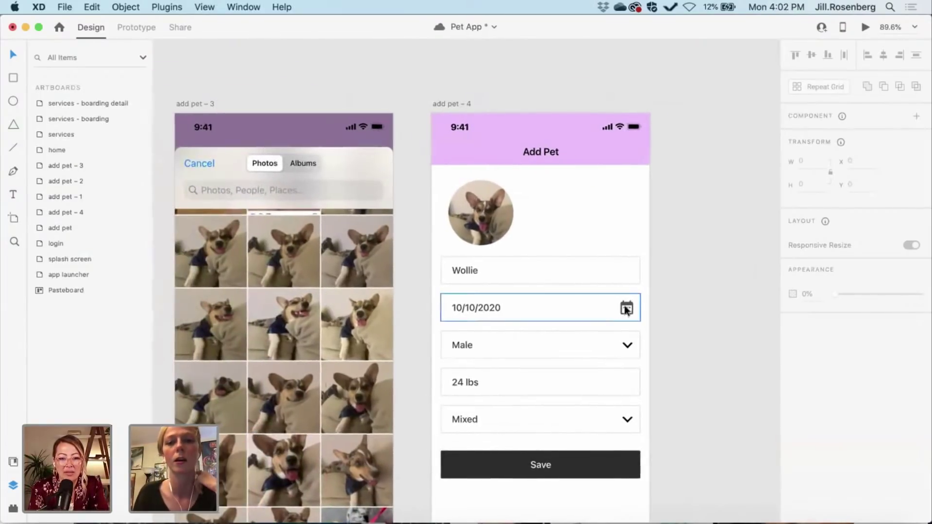
{"action": "scroll", "coordinate": [716, 338], "scroll_direction": "down", "scroll_amount": 3}
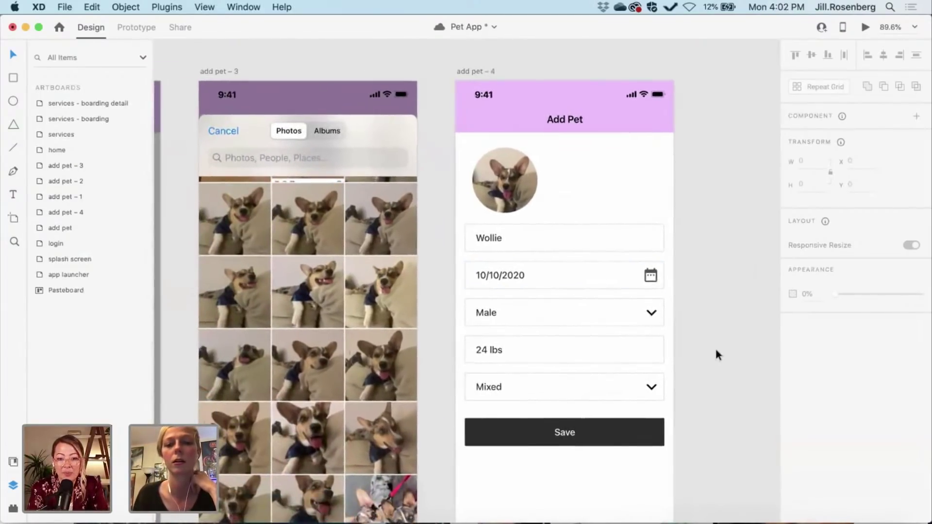
{"action": "scroll", "coordinate": [717, 354], "scroll_direction": "right", "scroll_amount": 2}
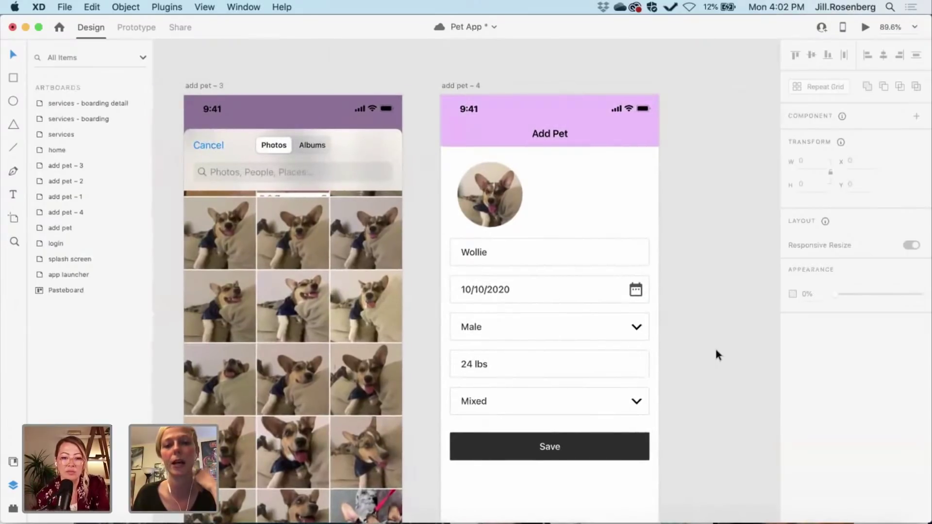
{"action": "scroll", "coordinate": [717, 355], "scroll_direction": "right", "scroll_amount": 1}
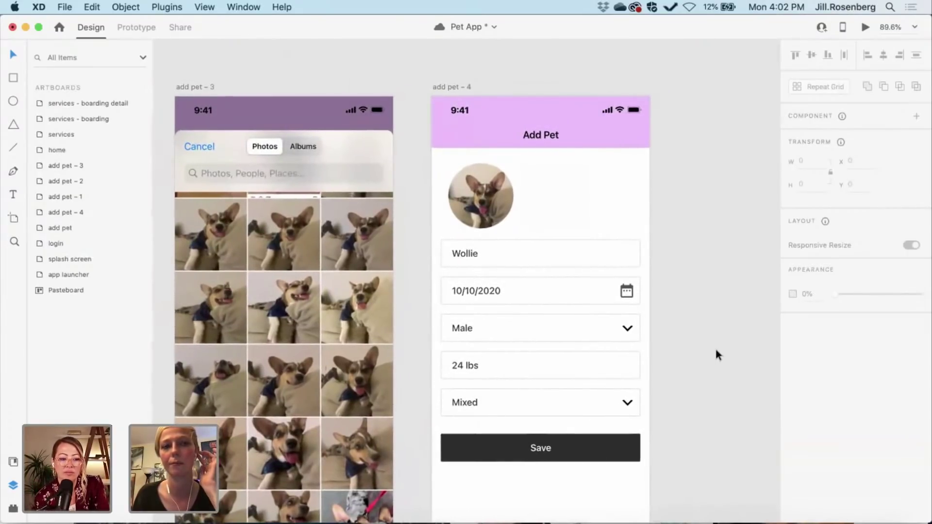
{"action": "scroll", "coordinate": [716, 351], "scroll_direction": "down", "scroll_amount": 1}
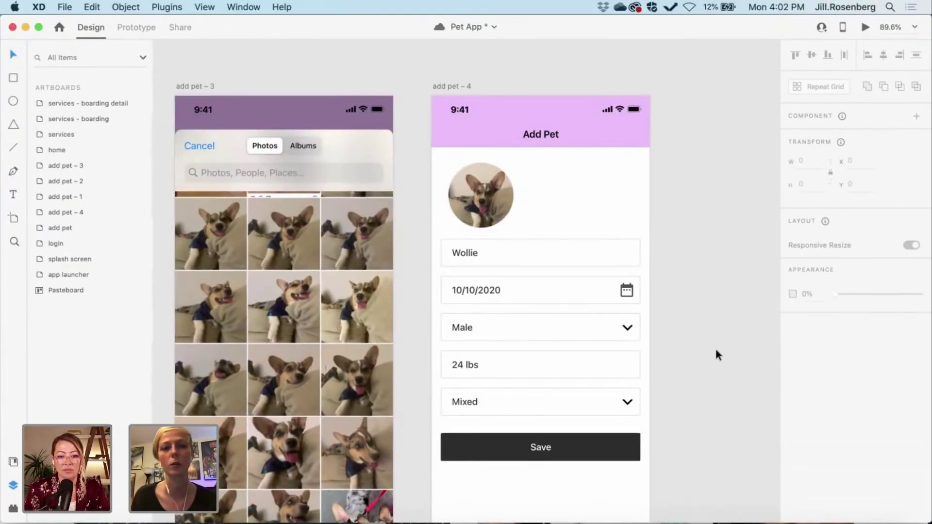
{"action": "key", "text": "super+s"}
{"action": "scroll", "coordinate": [714, 345], "scroll_direction": "right", "scroll_amount": 5}
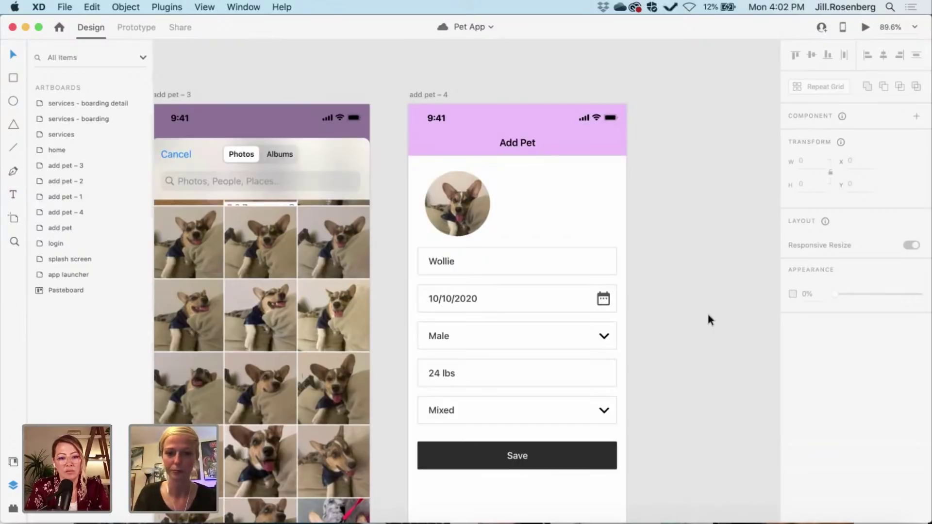
{"action": "scroll", "coordinate": [708, 315], "scroll_direction": "right", "scroll_amount": 3}
{"action": "scroll", "coordinate": [707, 316], "scroll_direction": "down", "scroll_amount": 2}
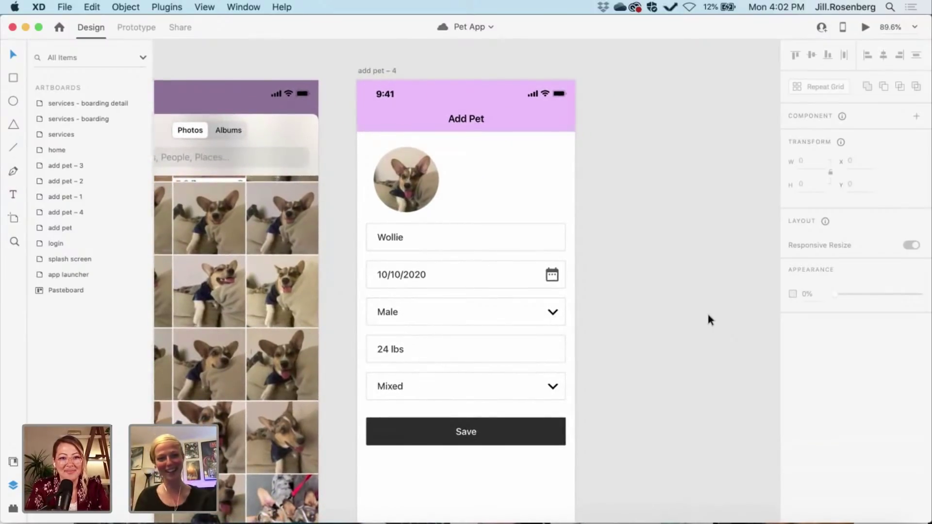
{"action": "scroll", "coordinate": [708, 316], "scroll_direction": "left", "scroll_amount": 2}
{"action": "scroll", "coordinate": [708, 315], "scroll_direction": "up", "scroll_amount": 1}
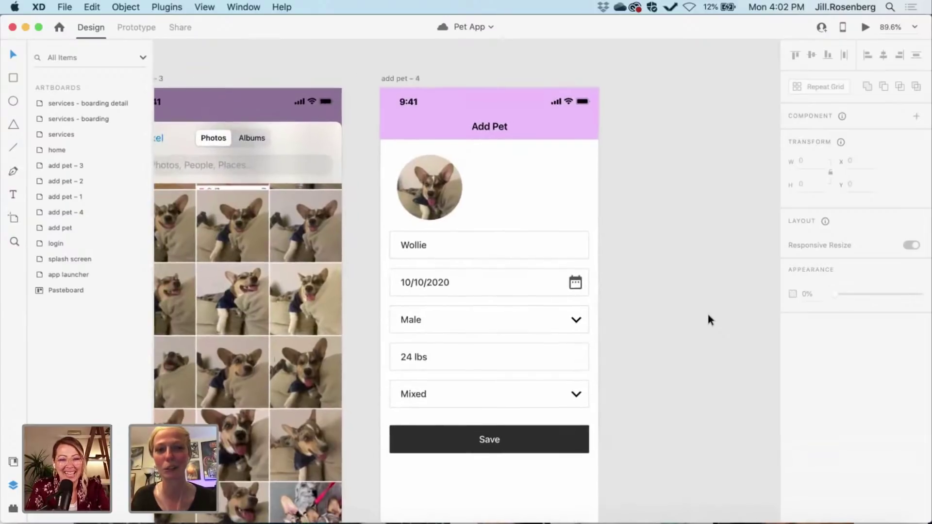
{"action": "scroll", "coordinate": [707, 315], "scroll_direction": "left", "scroll_amount": 3}
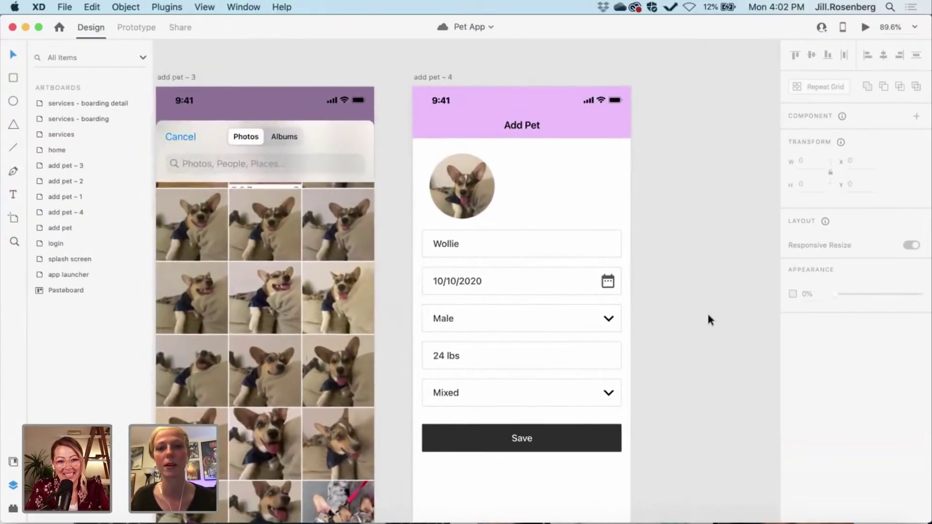
{"action": "scroll", "coordinate": [707, 315], "scroll_direction": "down", "scroll_amount": 3}
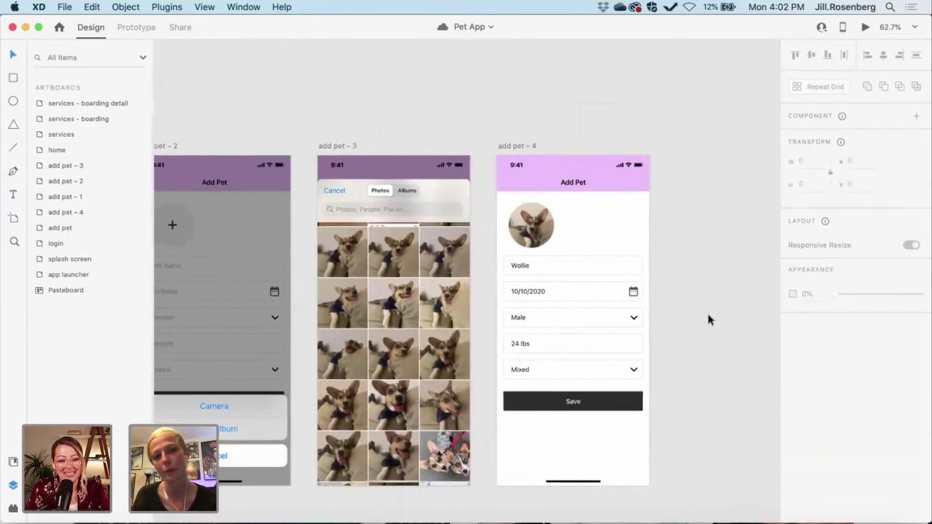
{"action": "scroll", "coordinate": [707, 316], "scroll_direction": "right", "scroll_amount": 6}
{"action": "scroll", "coordinate": [708, 315], "scroll_direction": "down", "scroll_amount": 1}
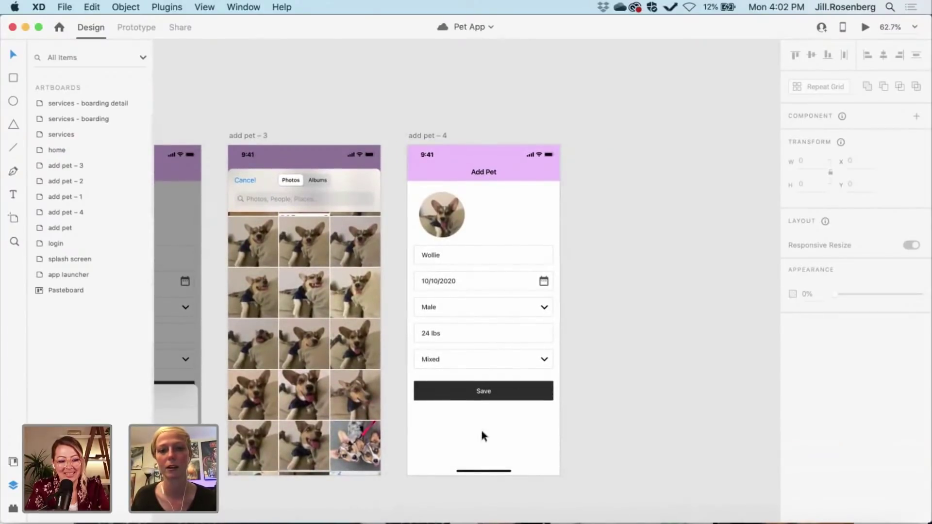
- Change the fill of the Save button's rectangle on the first add pet artboard to light gray #BEBEBE, and deselect it
{"action": "scroll", "coordinate": [451, 421], "scroll_direction": "left", "scroll_amount": 15}
{"action": "scroll", "coordinate": [451, 422], "scroll_direction": "down", "scroll_amount": 5}
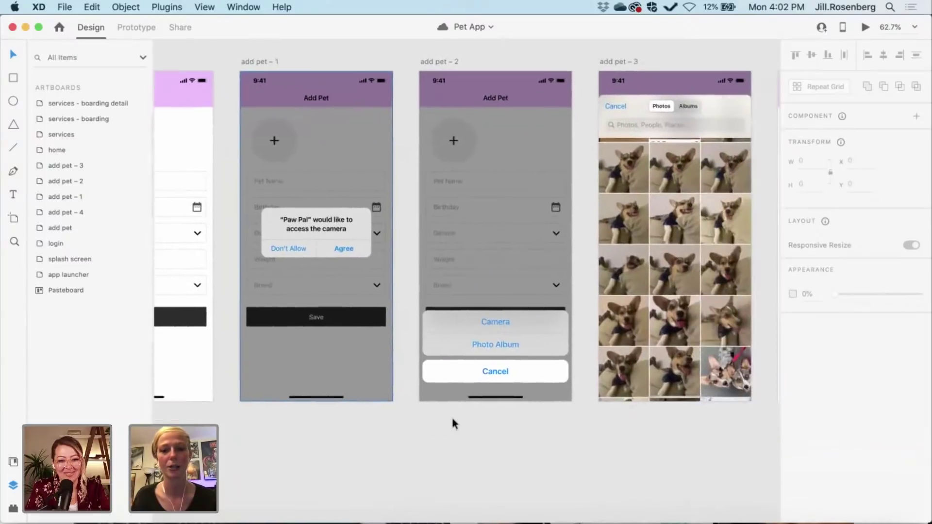
{"action": "scroll", "coordinate": [452, 423], "scroll_direction": "left", "scroll_amount": 12}
{"action": "scroll", "coordinate": [452, 423], "scroll_direction": "up", "scroll_amount": 2}
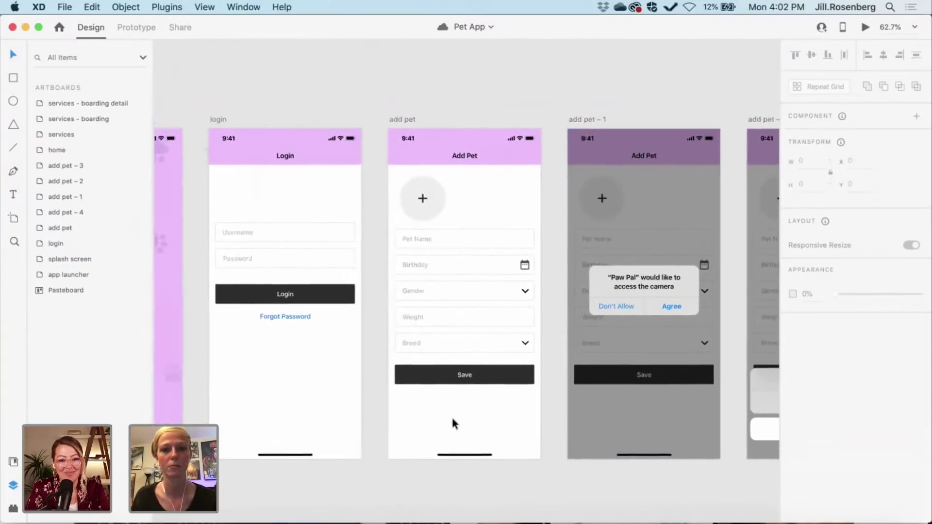
{"action": "scroll", "coordinate": [452, 423], "scroll_direction": "left", "scroll_amount": 2}
{"action": "scroll", "coordinate": [451, 423], "scroll_direction": "up", "scroll_amount": 5}
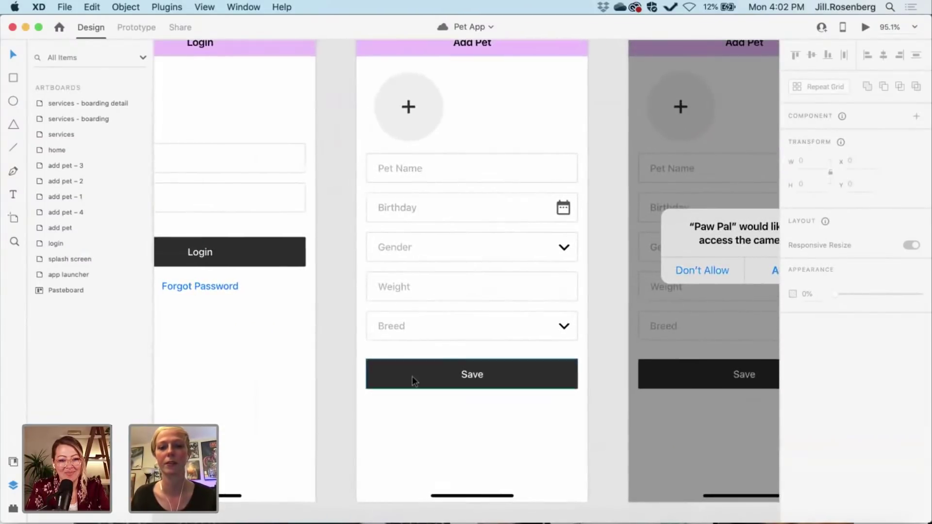
{"action": "scroll", "coordinate": [437, 384], "scroll_direction": "up", "scroll_amount": 2}
{"action": "scroll", "coordinate": [436, 383], "scroll_direction": "right", "scroll_amount": 2}
{"action": "left_click", "coordinate": [490, 428]}
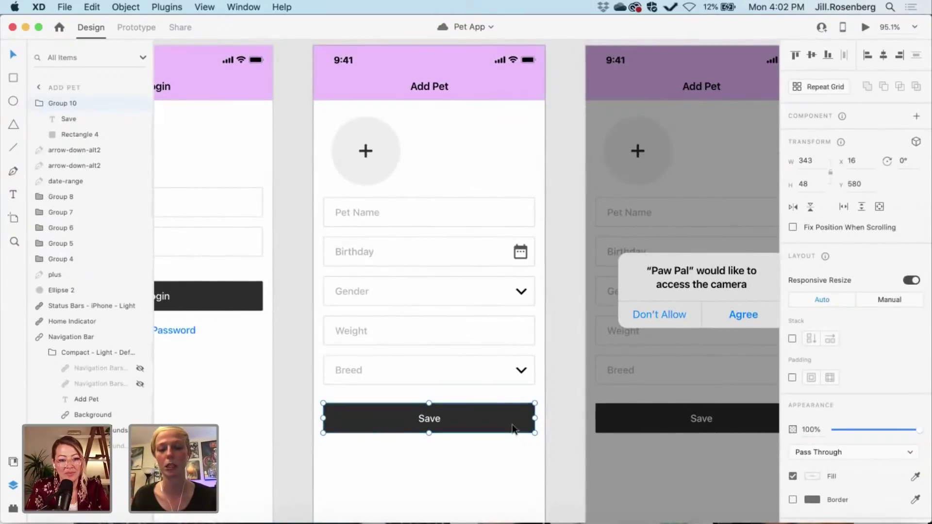
{"action": "double_click", "coordinate": [515, 426]}
{"action": "left_click", "coordinate": [811, 407]}
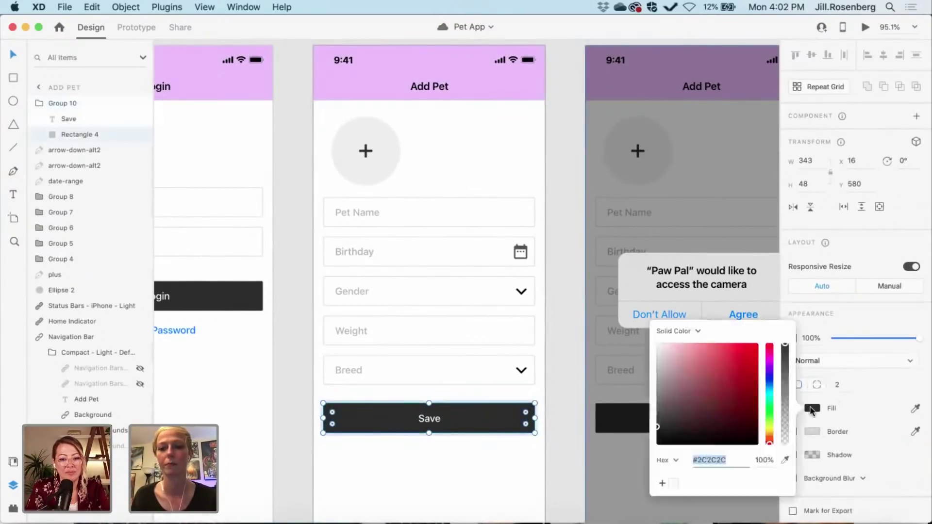
{"action": "left_click_drag", "start_coordinate": [677, 392], "coordinate": [634, 367]}
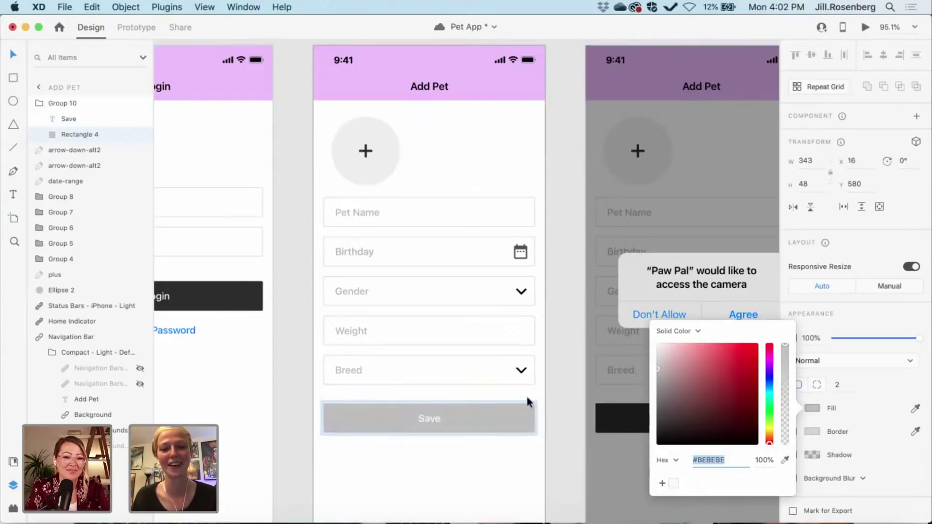
{"action": "left_click", "coordinate": [560, 398]}
- Look over the add pet artboards up to add pet – 4, and the home and services artboards beyond them
{"action": "scroll", "coordinate": [561, 398], "scroll_direction": "down", "scroll_amount": 5}
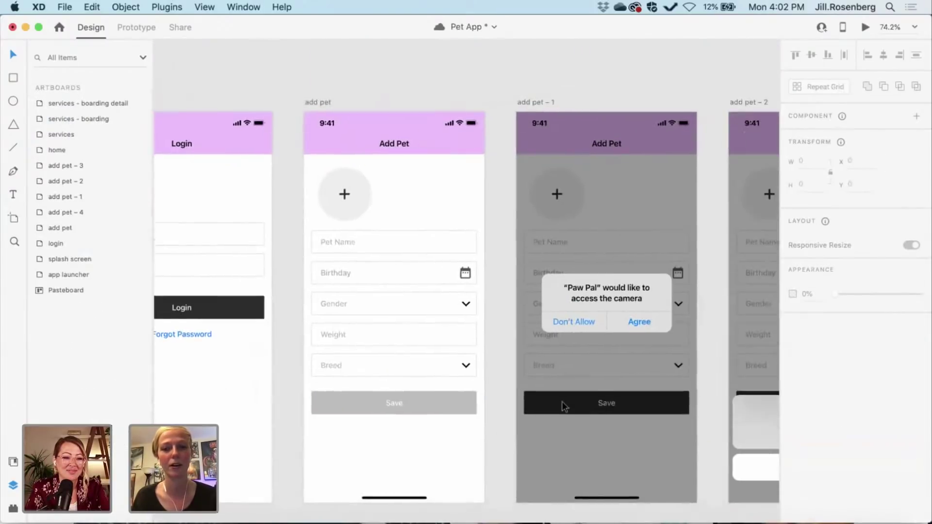
{"action": "scroll", "coordinate": [611, 410], "scroll_direction": "right", "scroll_amount": 10}
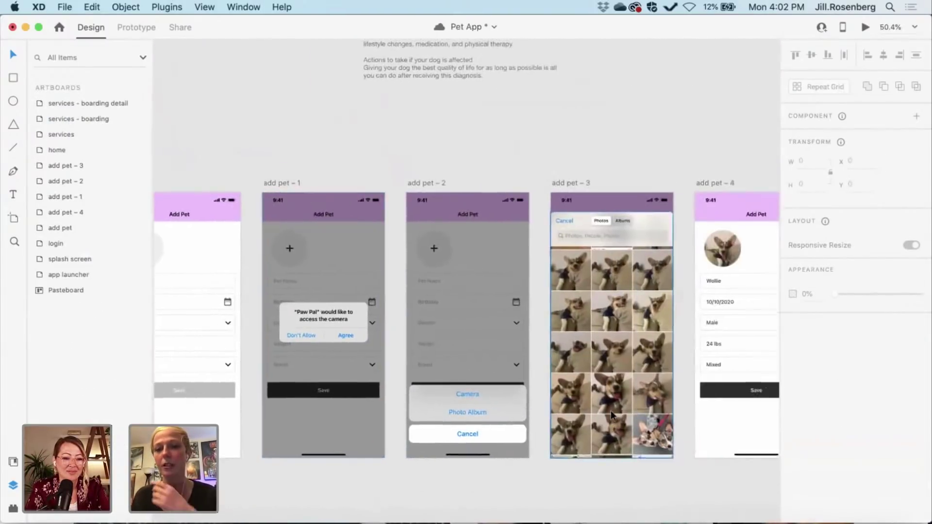
{"action": "scroll", "coordinate": [609, 413], "scroll_direction": "up", "scroll_amount": 3}
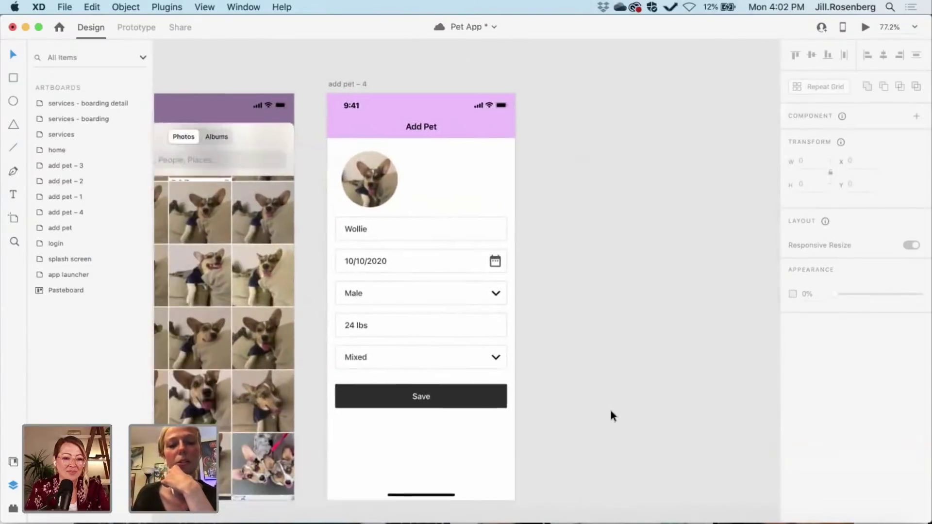
{"action": "scroll", "coordinate": [609, 412], "scroll_direction": "left", "scroll_amount": 3}
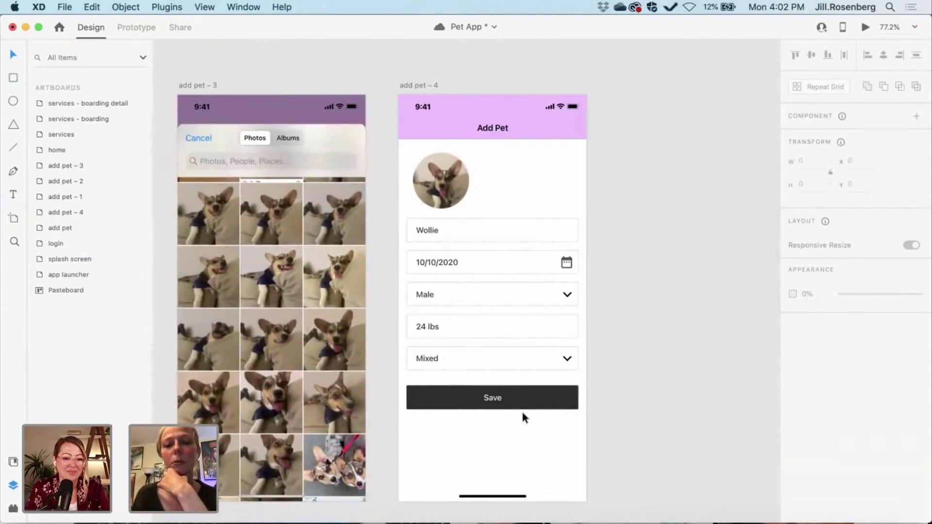
{"action": "scroll", "coordinate": [513, 451], "scroll_direction": "left", "scroll_amount": 1}
{"action": "scroll", "coordinate": [511, 449], "scroll_direction": "right", "scroll_amount": 5}
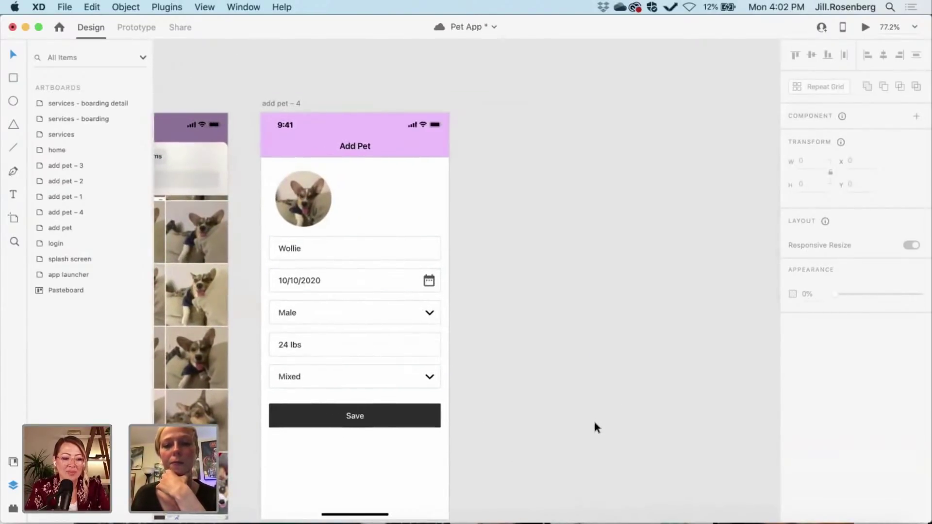
{"action": "scroll", "coordinate": [593, 419], "scroll_direction": "down", "scroll_amount": 3}
{"action": "scroll", "coordinate": [593, 418], "scroll_direction": "down", "scroll_amount": 1}
{"action": "scroll", "coordinate": [593, 419], "scroll_direction": "right", "scroll_amount": 2}
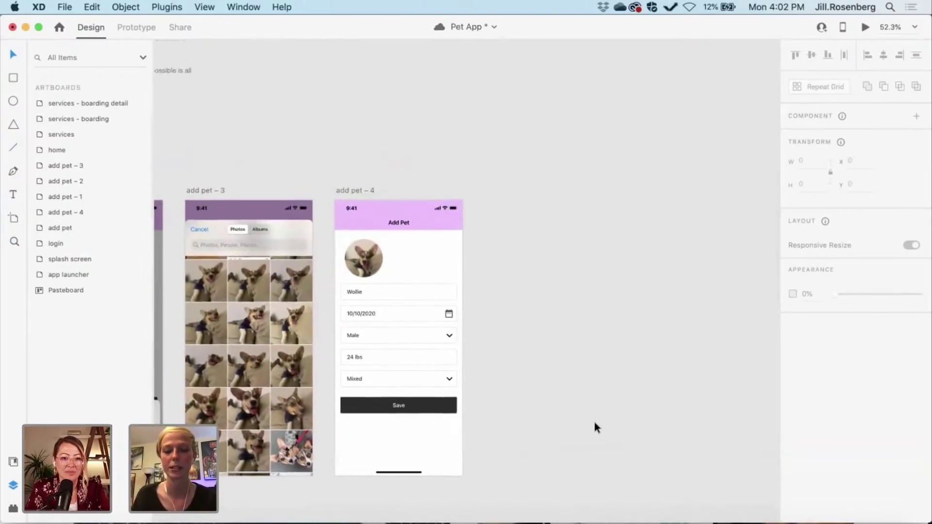
{"action": "scroll", "coordinate": [594, 425], "scroll_direction": "down", "scroll_amount": 1}
{"action": "scroll", "coordinate": [595, 425], "scroll_direction": "right", "scroll_amount": 1}
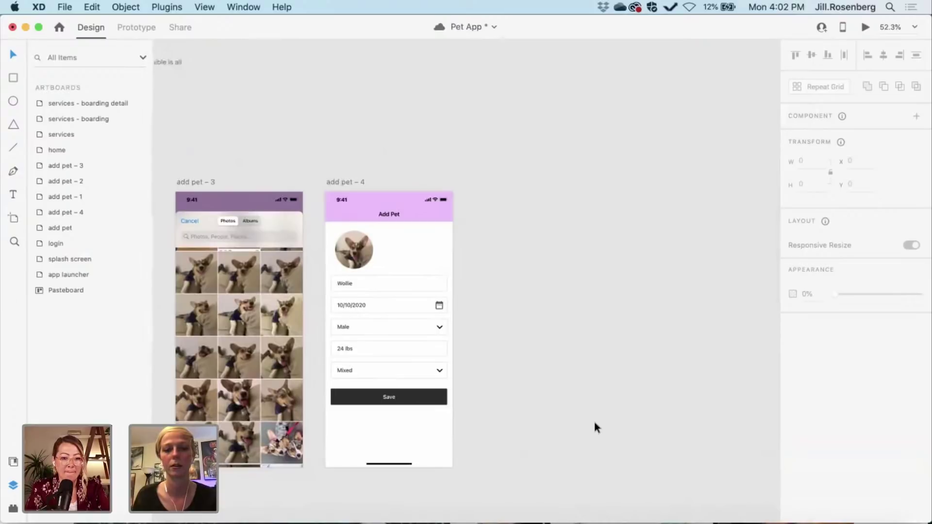
{"action": "scroll", "coordinate": [595, 423], "scroll_direction": "down", "scroll_amount": 3}
{"action": "scroll", "coordinate": [594, 423], "scroll_direction": "right", "scroll_amount": 3}
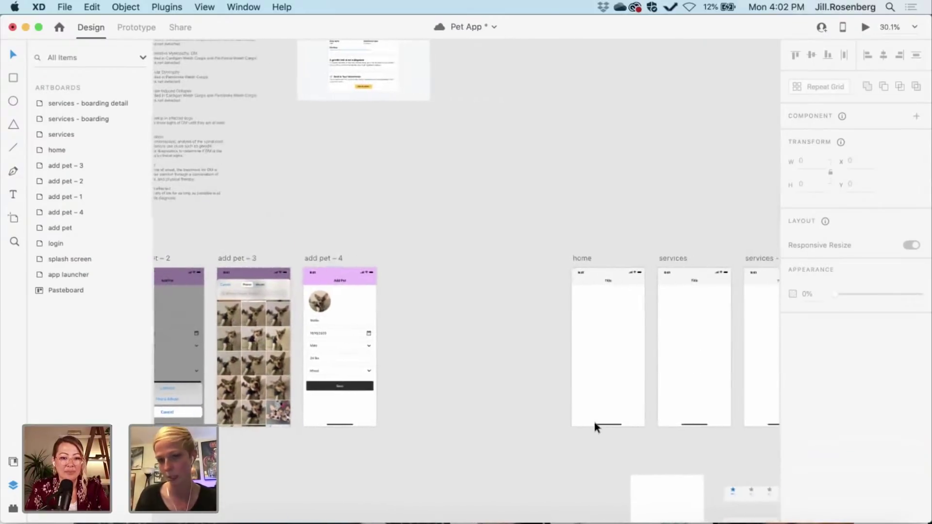
{"action": "scroll", "coordinate": [594, 427], "scroll_direction": "down", "scroll_amount": 1}
{"action": "scroll", "coordinate": [595, 427], "scroll_direction": "right", "scroll_amount": 2}
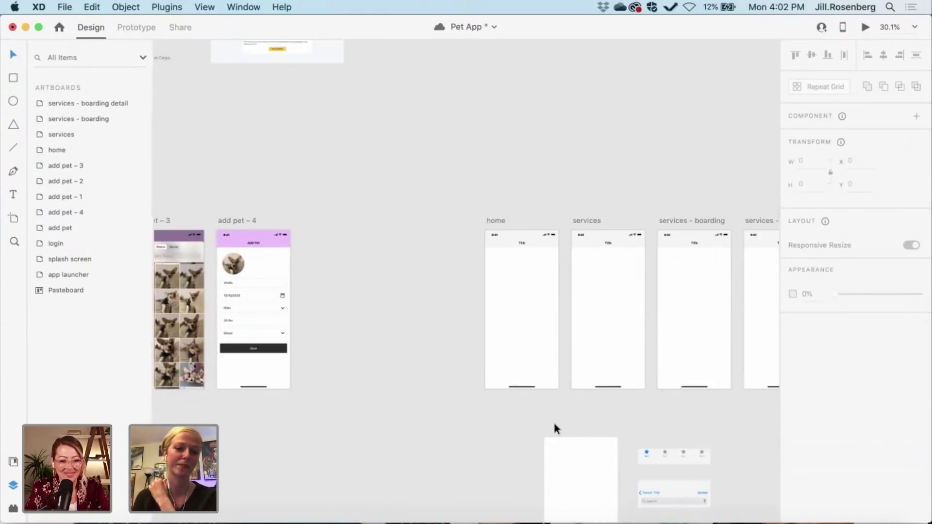
{"action": "scroll", "coordinate": [552, 420], "scroll_direction": "up", "scroll_amount": 1}
{"action": "scroll", "coordinate": [552, 420], "scroll_direction": "left", "scroll_amount": 1}
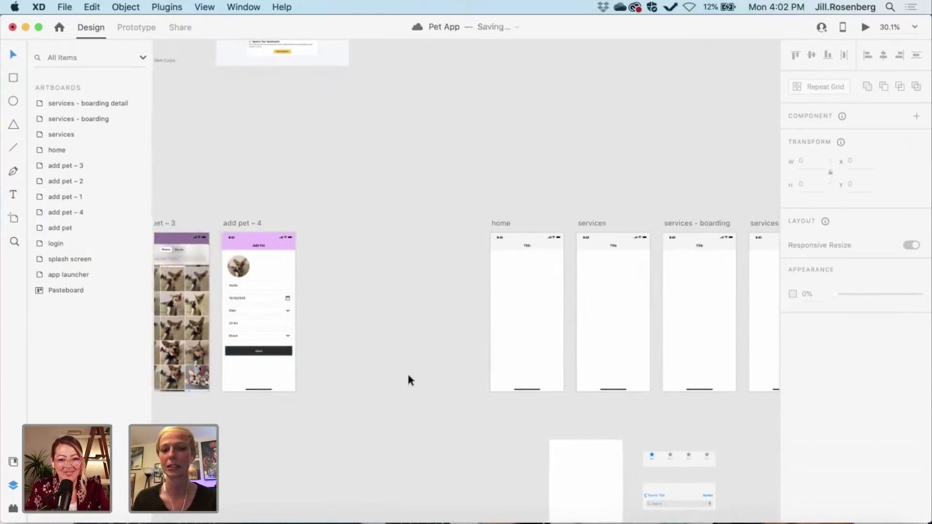
{"action": "scroll", "coordinate": [408, 380], "scroll_direction": "down", "scroll_amount": 2}
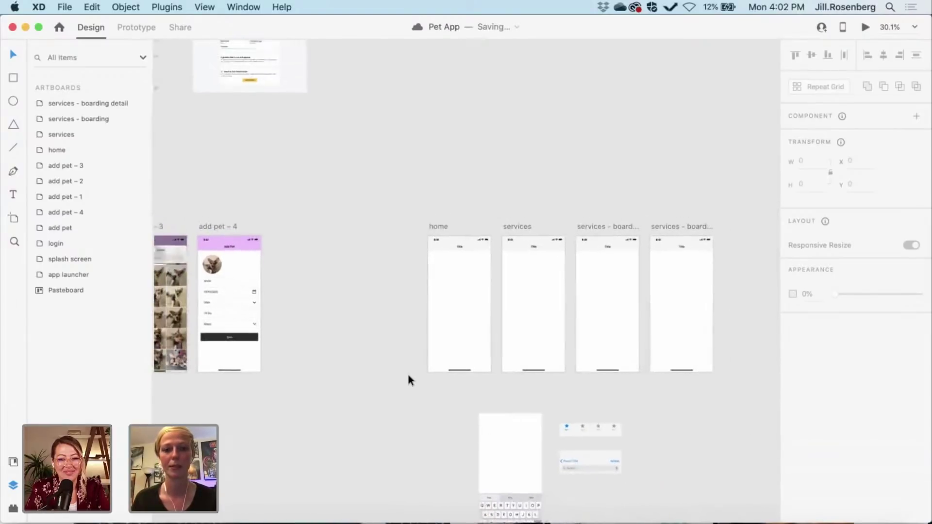
- Move the home, services, services - boarding and services - boarding detail artboards together directly beside add pet – 4, and deselect them
{"action": "scroll", "coordinate": [407, 380], "scroll_direction": "down", "scroll_amount": 5}
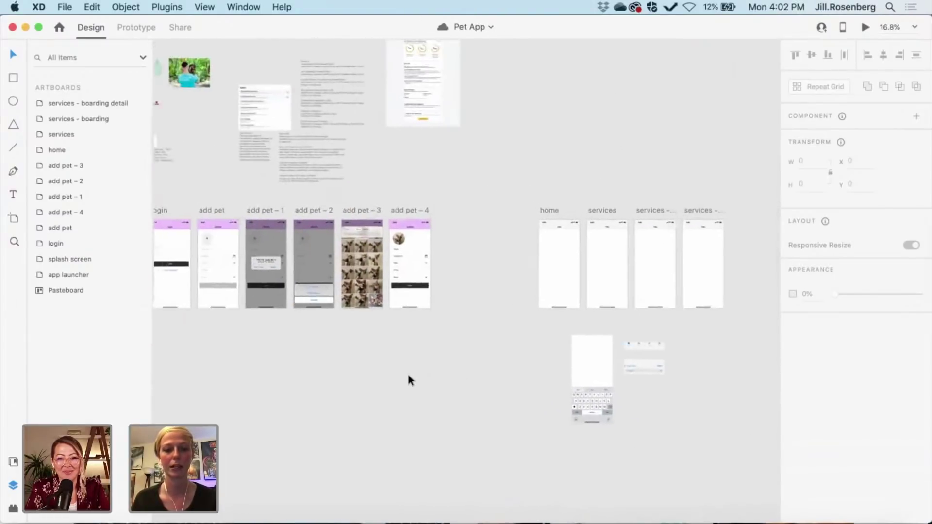
{"action": "scroll", "coordinate": [407, 378], "scroll_direction": "right", "scroll_amount": 3}
{"action": "scroll", "coordinate": [408, 378], "scroll_direction": "up", "scroll_amount": 5}
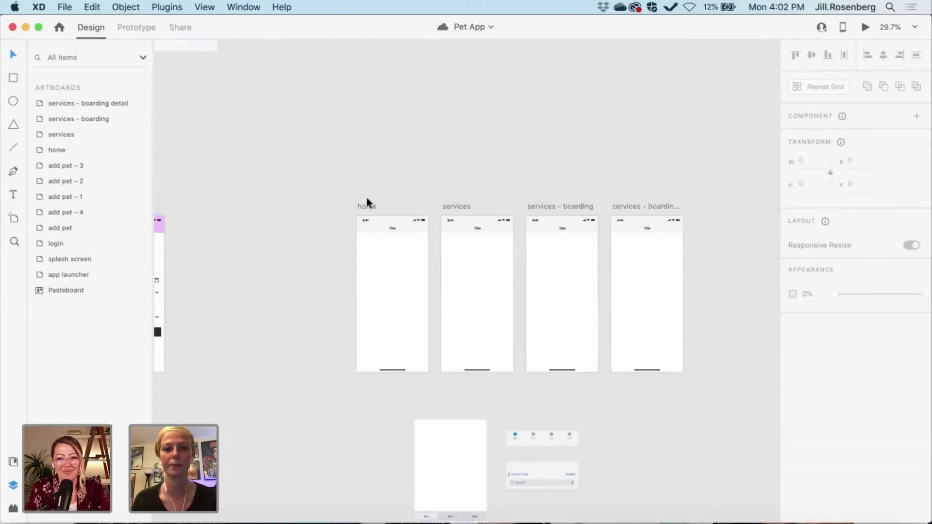
{"action": "left_click_drag", "start_coordinate": [322, 176], "coordinate": [718, 401]}
{"action": "scroll", "coordinate": [484, 345], "scroll_direction": "left", "scroll_amount": 3}
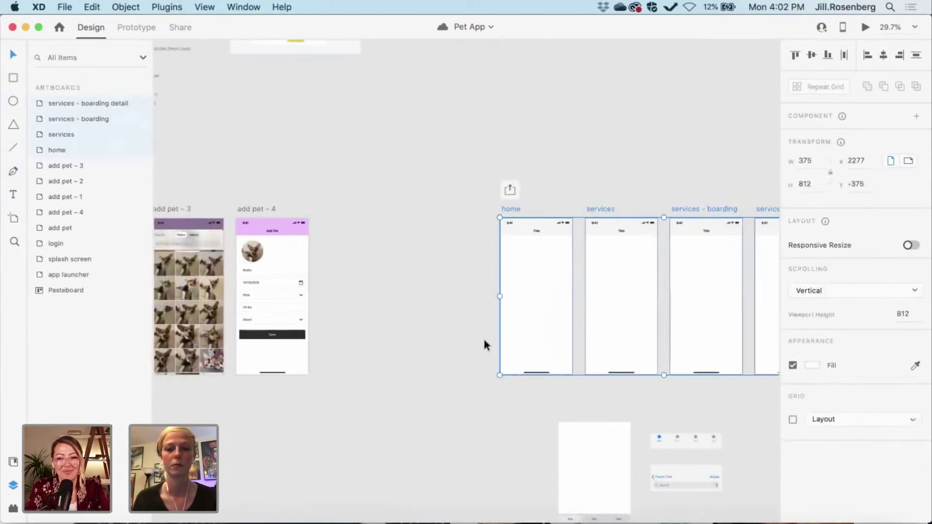
{"action": "left_click_drag", "start_coordinate": [532, 330], "coordinate": [356, 335]}
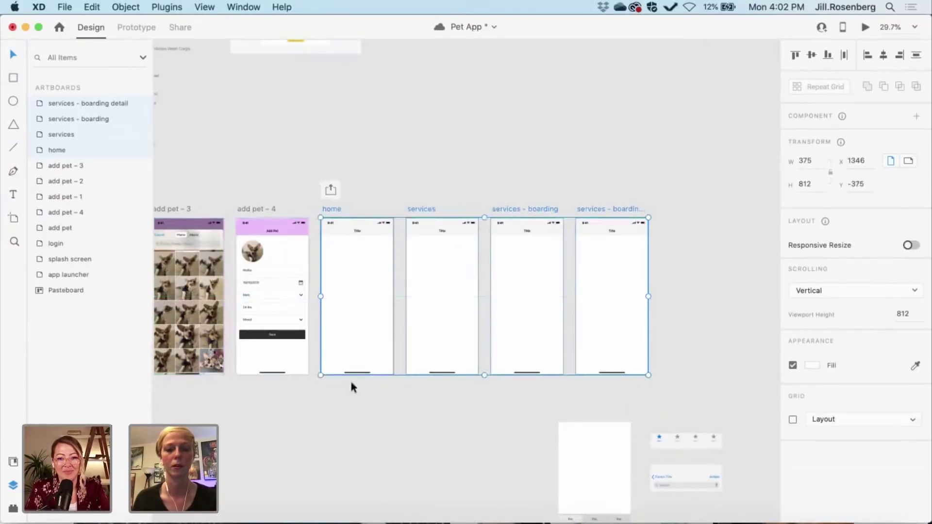
{"action": "left_click", "coordinate": [348, 447]}
- Copy the lines from "Home" to "Health: Tick Season" in the content notes text on the pasteboard
{"action": "scroll", "coordinate": [349, 445], "scroll_direction": "left", "scroll_amount": 5}
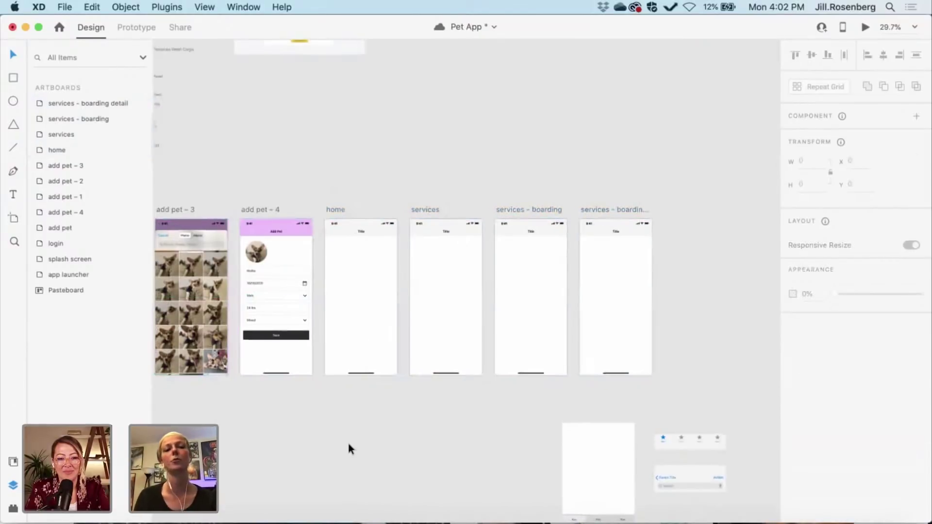
{"action": "scroll", "coordinate": [348, 440], "scroll_direction": "down", "scroll_amount": 3}
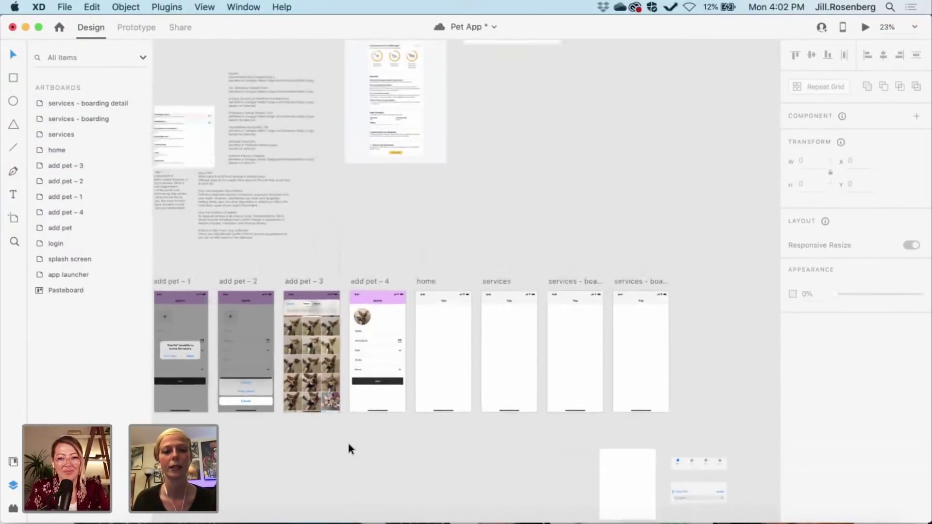
{"action": "scroll", "coordinate": [348, 441], "scroll_direction": "left", "scroll_amount": 5}
{"action": "scroll", "coordinate": [335, 364], "scroll_direction": "up", "scroll_amount": 5}
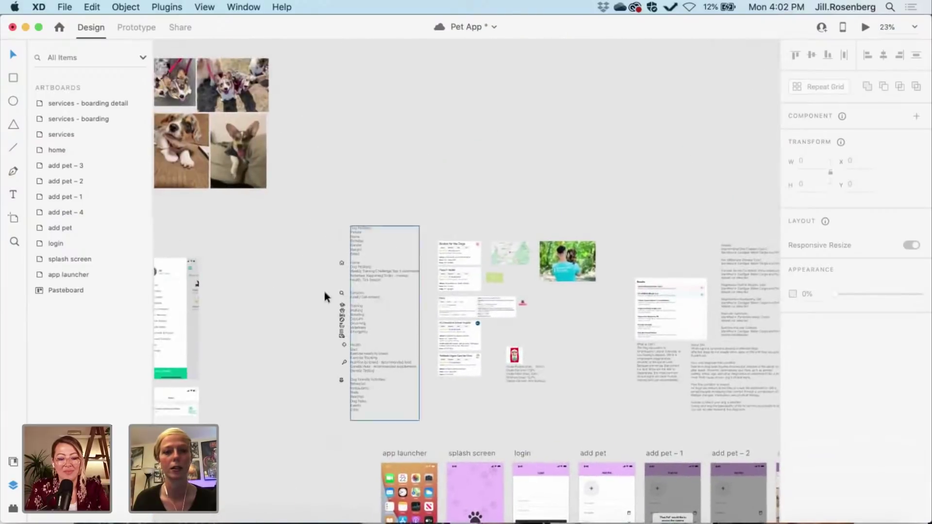
{"action": "scroll", "coordinate": [371, 278], "scroll_direction": "up", "scroll_amount": 10}
{"action": "left_click", "coordinate": [371, 277]}
{"action": "double_click", "coordinate": [371, 277]}
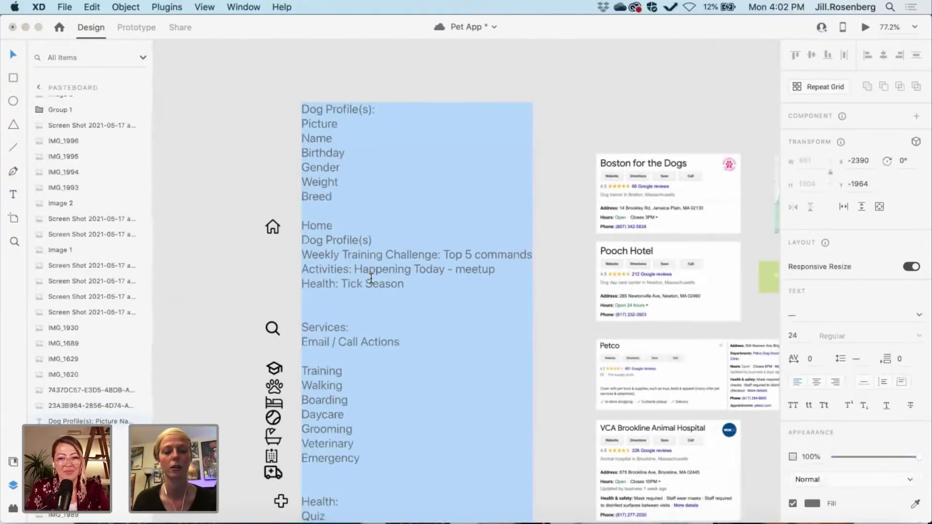
{"action": "left_click", "coordinate": [371, 278]}
{"action": "left_click_drag", "start_coordinate": [301, 221], "coordinate": [425, 287]}
{"action": "key", "text": "super+c"}
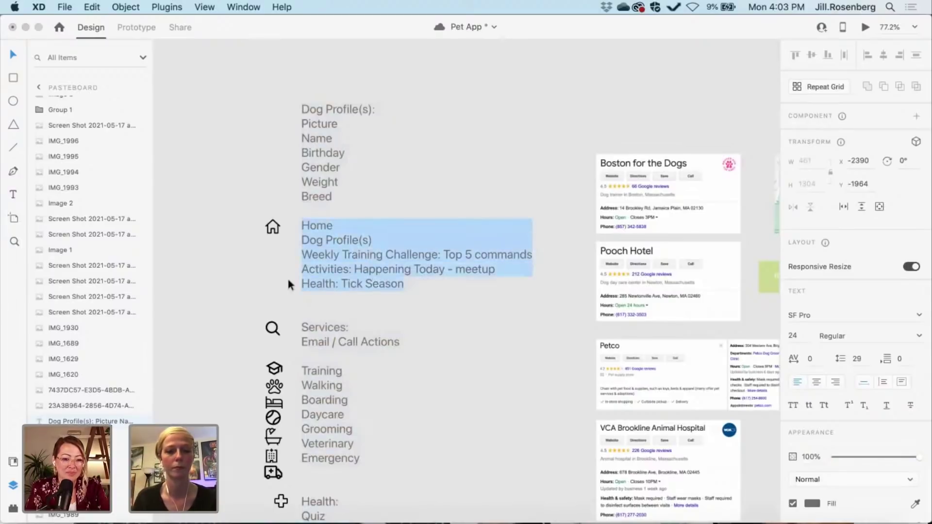
{"action": "key", "text": "Escape"}
- Paste the copied Home notes as a text box at the home artboard
{"action": "scroll", "coordinate": [211, 283], "scroll_direction": "down", "scroll_amount": 8}
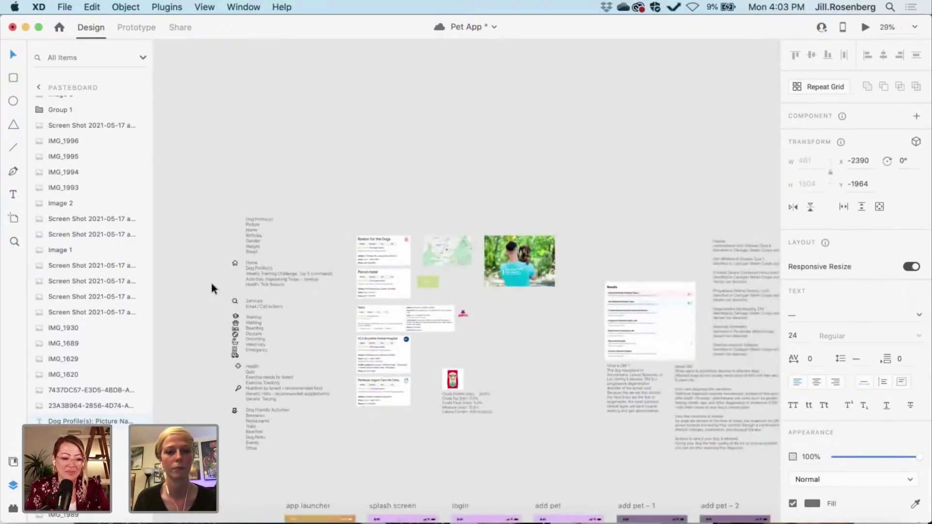
{"action": "scroll", "coordinate": [211, 283], "scroll_direction": "right", "scroll_amount": 7}
{"action": "scroll", "coordinate": [211, 283], "scroll_direction": "down", "scroll_amount": 4}
{"action": "scroll", "coordinate": [212, 283], "scroll_direction": "down", "scroll_amount": 1}
{"action": "scroll", "coordinate": [211, 284], "scroll_direction": "right", "scroll_amount": 1}
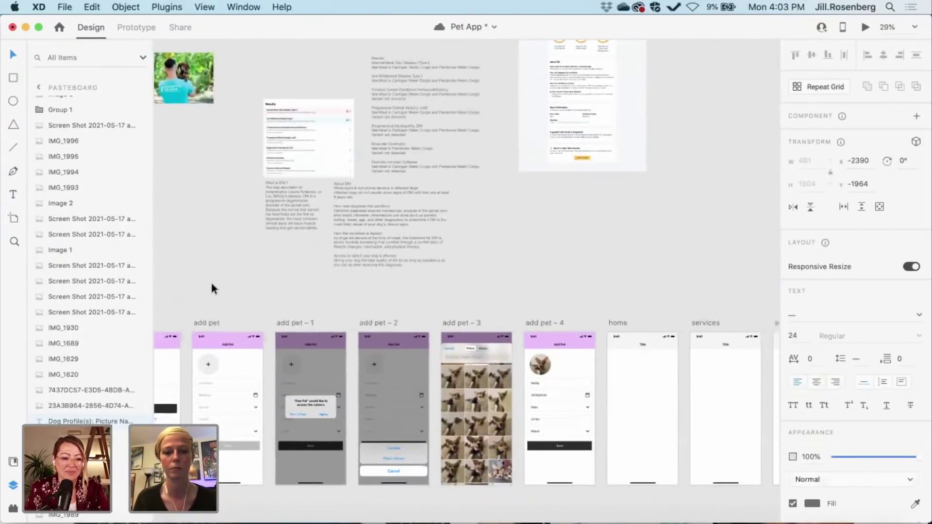
{"action": "scroll", "coordinate": [211, 288], "scroll_direction": "right", "scroll_amount": 8}
{"action": "scroll", "coordinate": [211, 288], "scroll_direction": "down", "scroll_amount": 3}
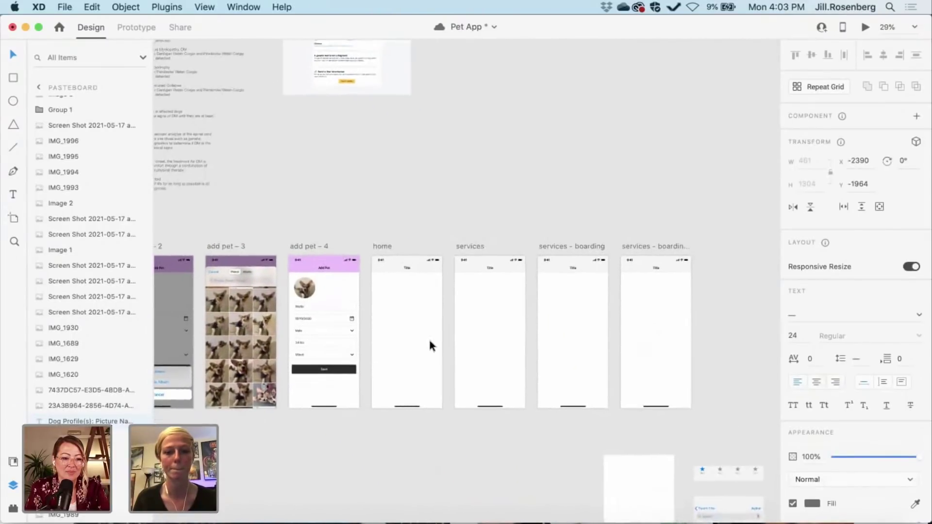
{"action": "scroll", "coordinate": [429, 344], "scroll_direction": "up", "scroll_amount": 5}
{"action": "key", "text": "super+v"}
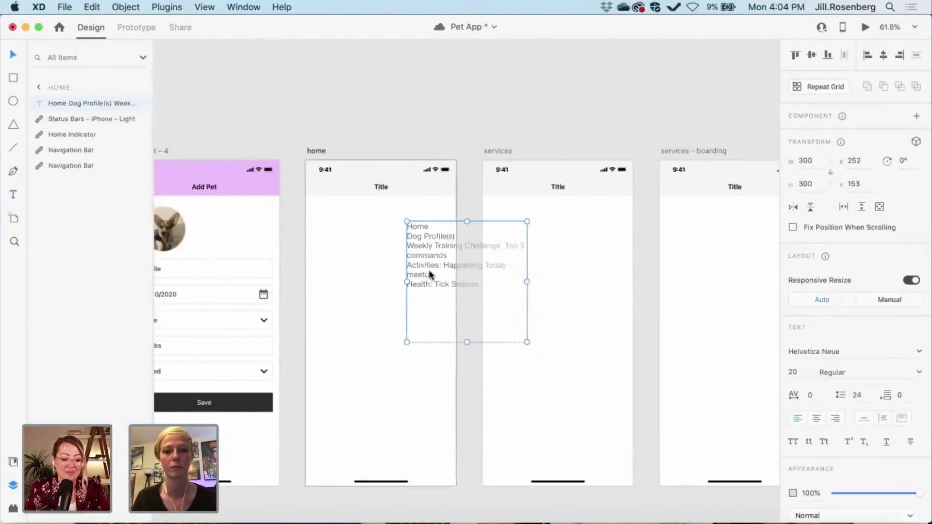
- Move the pasted notes above the home artboard, shorten the text box to a height of 191, and deselect it
{"action": "scroll", "coordinate": [429, 245], "scroll_direction": "up", "scroll_amount": 5}
{"action": "left_click_drag", "start_coordinate": [445, 370], "coordinate": [357, 197]}
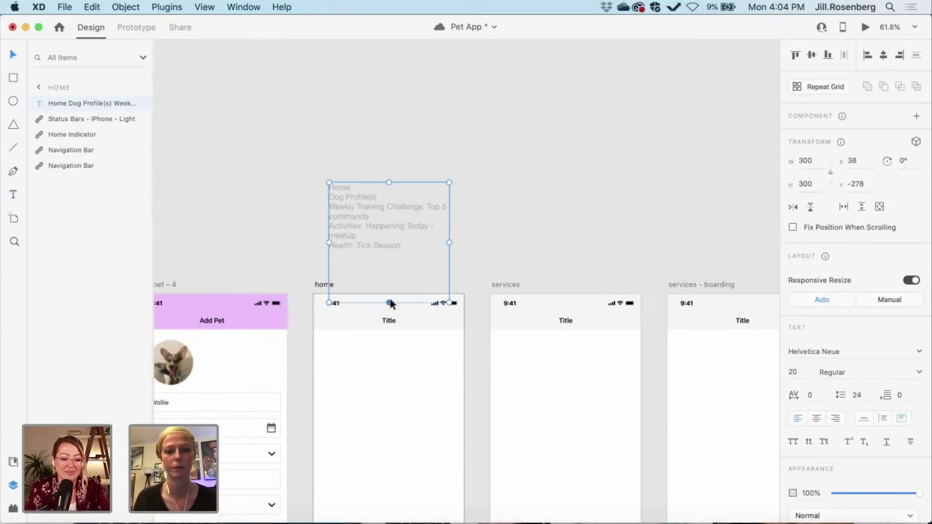
{"action": "left_click_drag", "start_coordinate": [388, 302], "coordinate": [389, 259]}
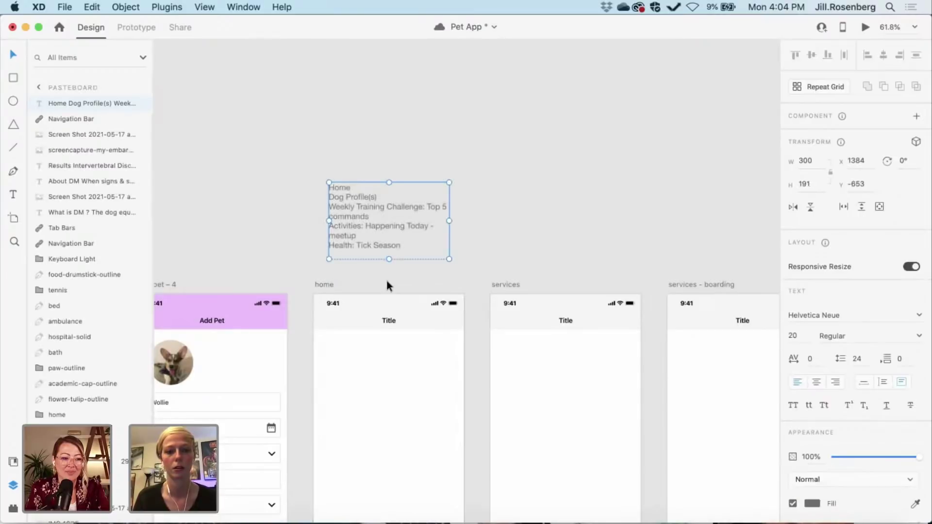
{"action": "left_click", "coordinate": [386, 278]}
- Move the four-tab Tab Bars component from beside the keyboard to just below the home artboard, aligned with it, and deselect it
{"action": "scroll", "coordinate": [386, 277], "scroll_direction": "down", "scroll_amount": 10}
{"action": "scroll", "coordinate": [385, 278], "scroll_direction": "down", "scroll_amount": 3}
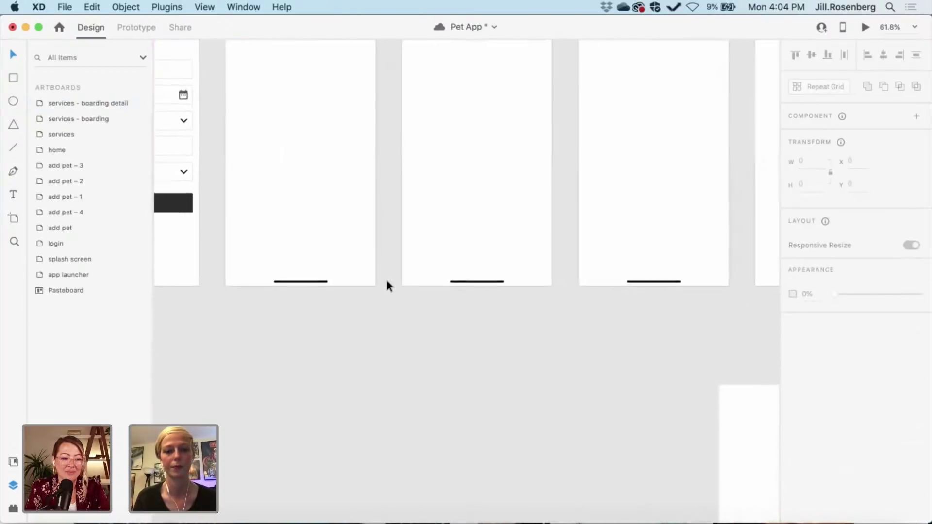
{"action": "scroll", "coordinate": [385, 278], "scroll_direction": "down", "scroll_amount": 5}
{"action": "scroll", "coordinate": [385, 277], "scroll_direction": "down", "scroll_amount": 4}
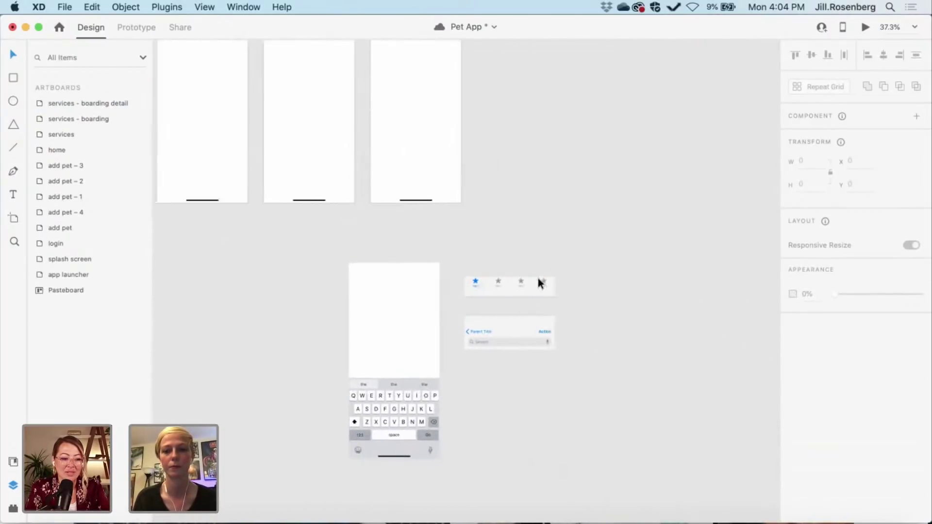
{"action": "left_click_drag", "start_coordinate": [533, 280], "coordinate": [260, 264]}
{"action": "scroll", "coordinate": [260, 265], "scroll_direction": "left", "scroll_amount": 10}
{"action": "scroll", "coordinate": [260, 266], "scroll_direction": "up", "scroll_amount": 6}
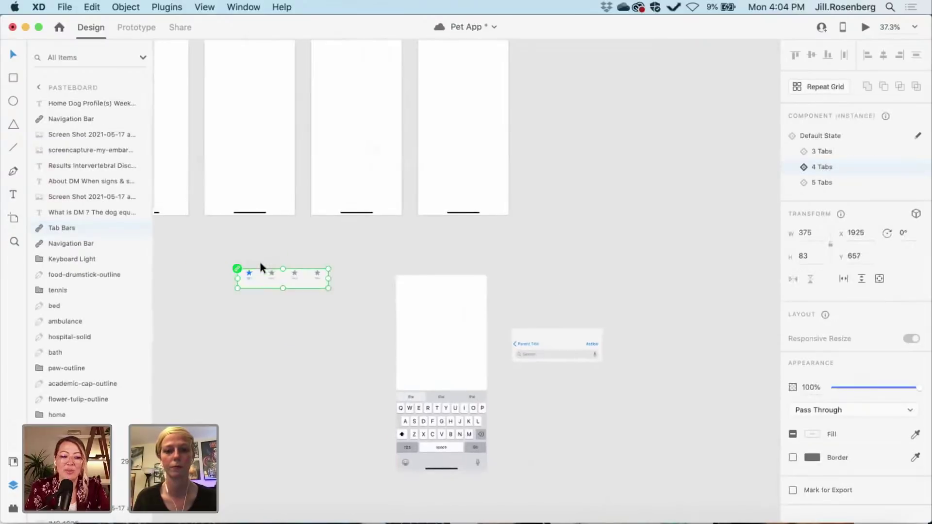
{"action": "left_click_drag", "start_coordinate": [471, 399], "coordinate": [332, 360]}
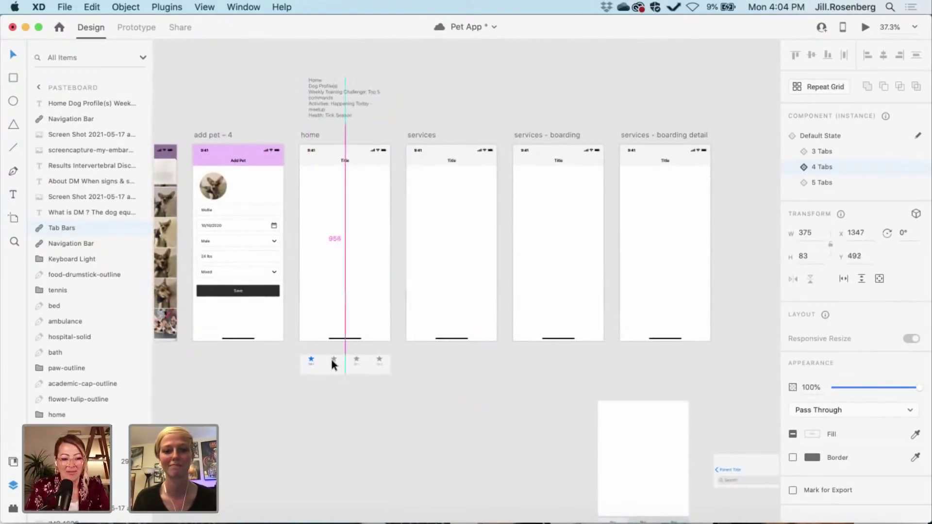
{"action": "scroll", "coordinate": [332, 360], "scroll_direction": "up", "scroll_amount": 2}
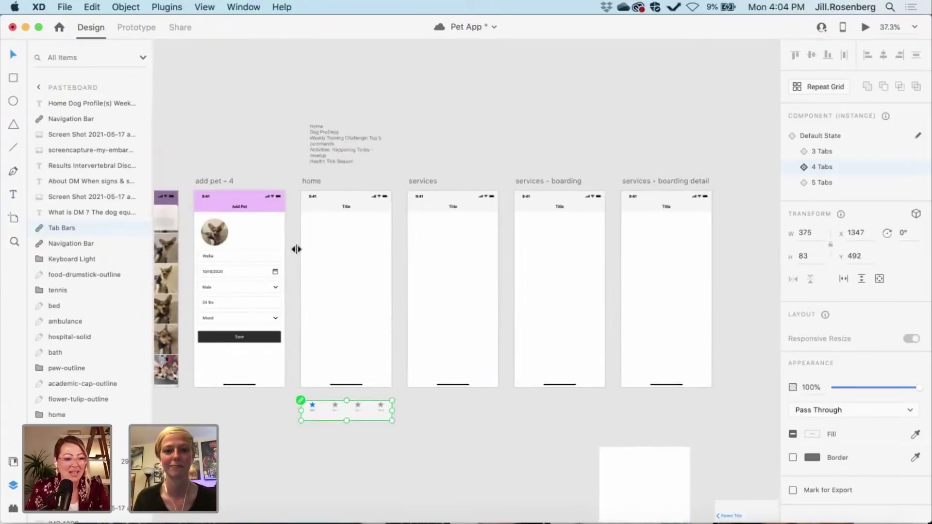
{"action": "left_click", "coordinate": [244, 138]}
- Look over the Home notes and the empty home artboard alongside the finished add pet – 4 screen
{"action": "scroll", "coordinate": [244, 138], "scroll_direction": "right", "scroll_amount": 2}
{"action": "scroll", "coordinate": [244, 138], "scroll_direction": "up", "scroll_amount": 1}
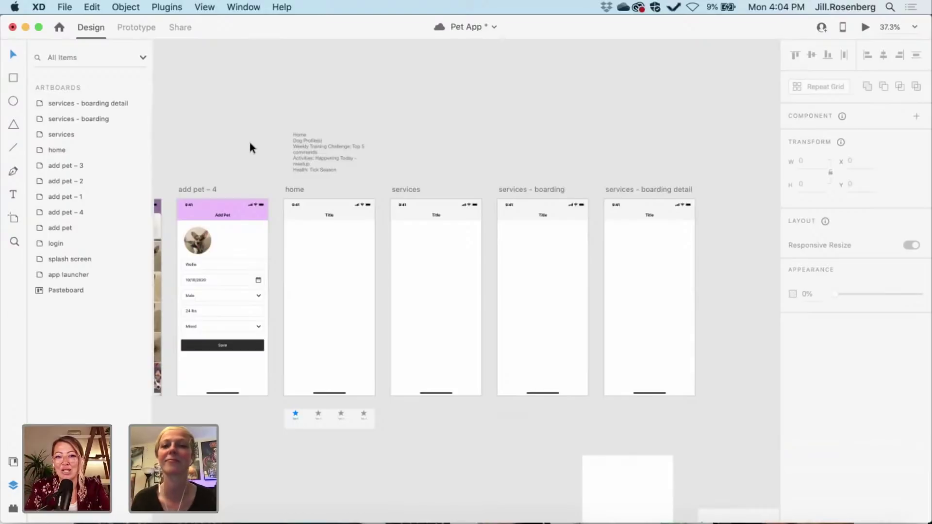
{"action": "scroll", "coordinate": [250, 147], "scroll_direction": "down", "scroll_amount": 1}
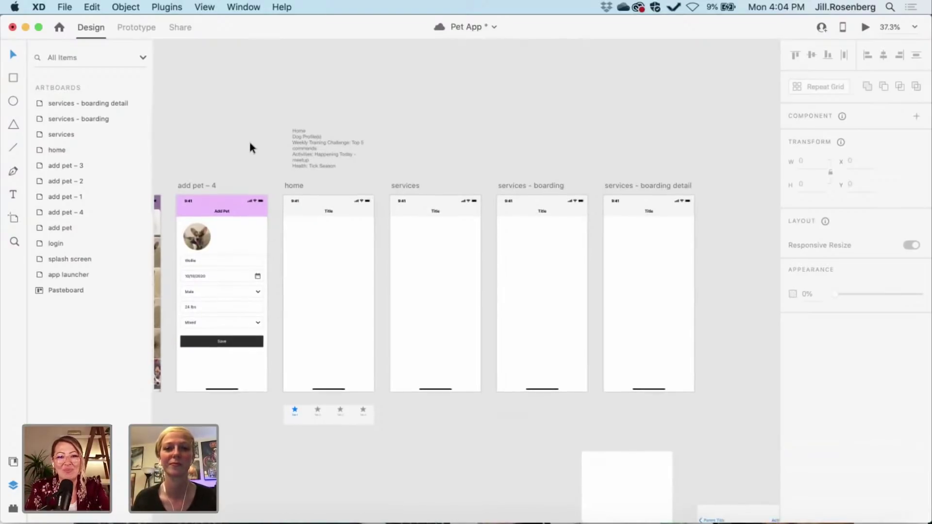
{"action": "scroll", "coordinate": [250, 143], "scroll_direction": "up", "scroll_amount": 5}
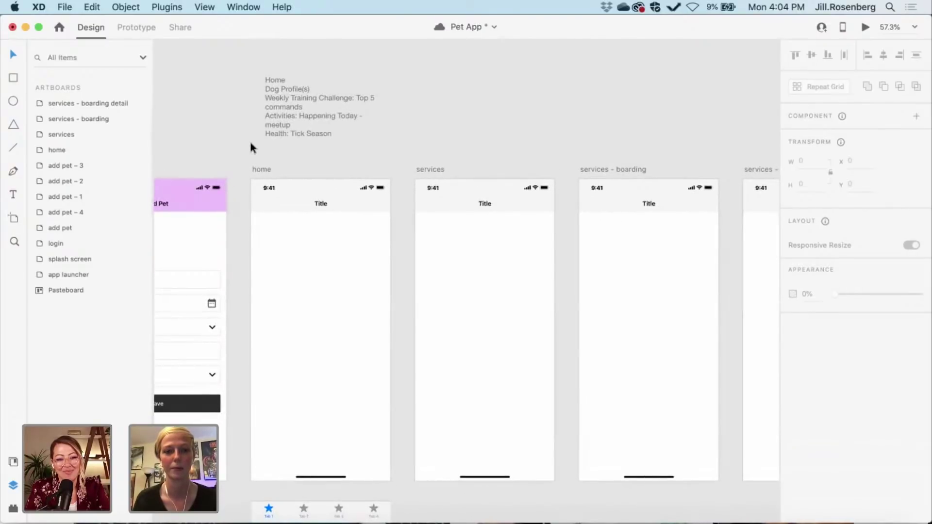
{"action": "scroll", "coordinate": [251, 147], "scroll_direction": "down", "scroll_amount": 1}
{"action": "scroll", "coordinate": [251, 147], "scroll_direction": "right", "scroll_amount": 1}
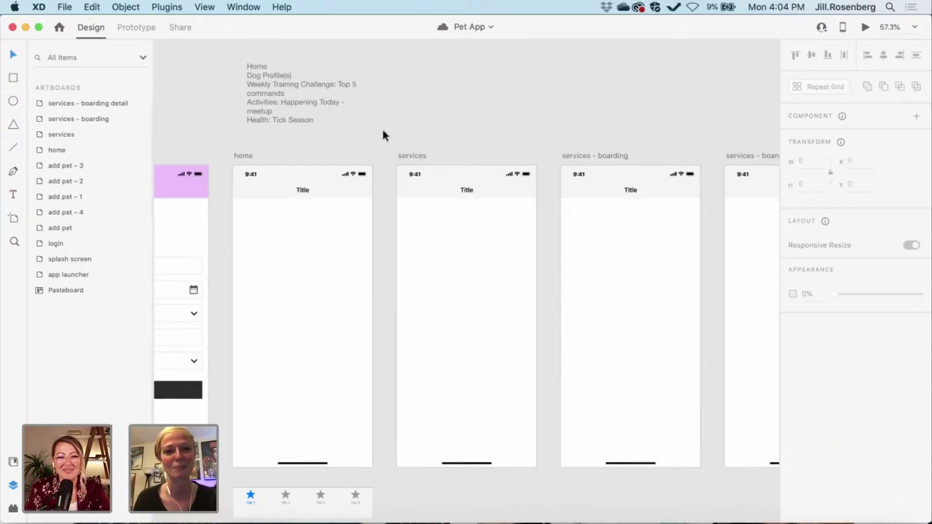
{"action": "scroll", "coordinate": [371, 238], "scroll_direction": "up", "scroll_amount": 3}
{"action": "scroll", "coordinate": [371, 238], "scroll_direction": "left", "scroll_amount": 2}
{"action": "left_click", "coordinate": [417, 288]}
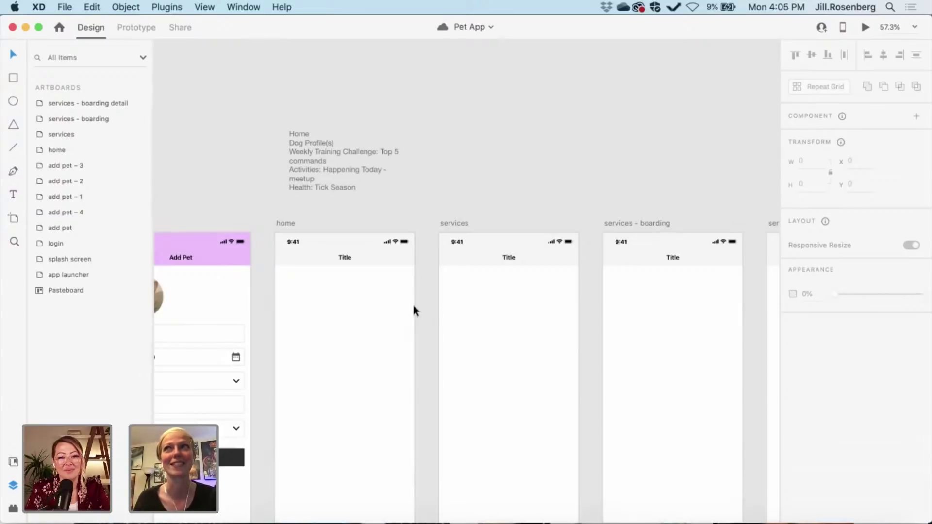
{"action": "scroll", "coordinate": [413, 305], "scroll_direction": "left", "scroll_amount": 5}
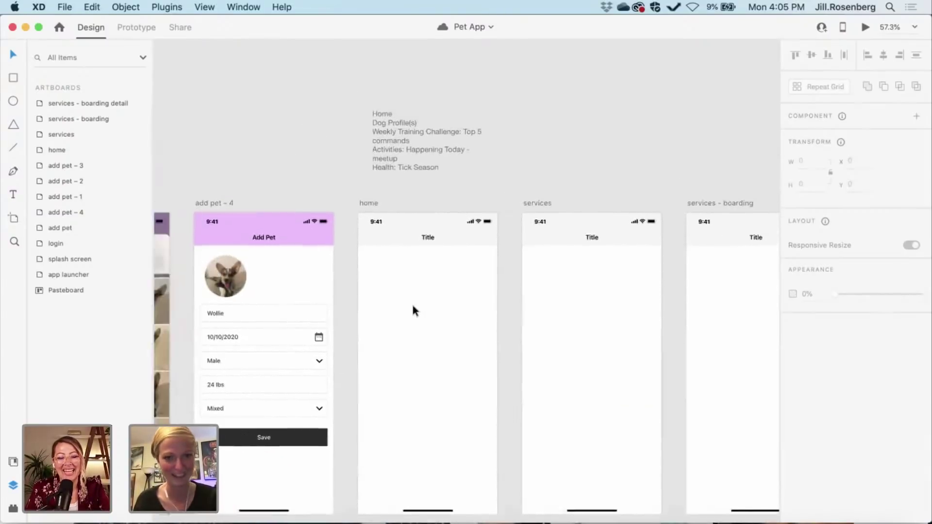
{"action": "scroll", "coordinate": [413, 310], "scroll_direction": "left", "scroll_amount": 3}
{"action": "scroll", "coordinate": [413, 311], "scroll_direction": "up", "scroll_amount": 3}
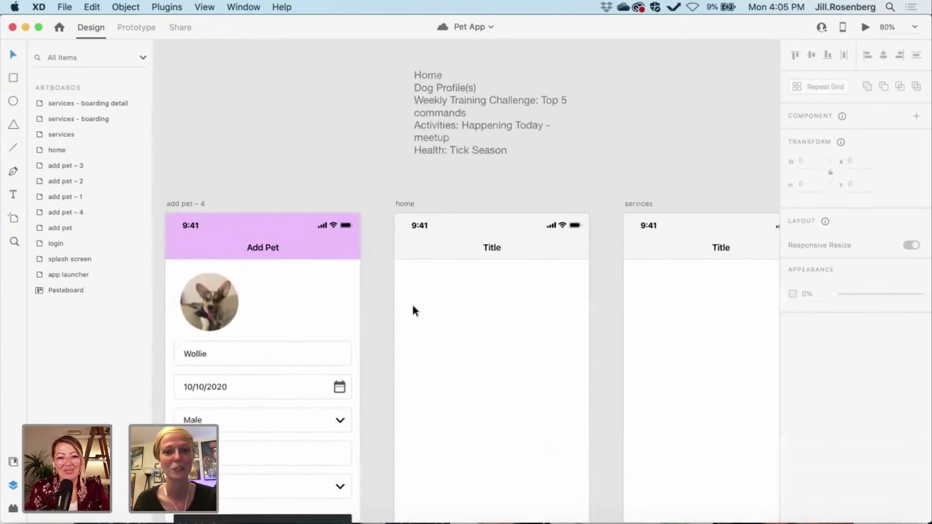
{"action": "scroll", "coordinate": [412, 307], "scroll_direction": "down", "scroll_amount": 1}
- Select the background rectangle inside the home artboard's navigation bar, and return to the overview of all artboards
{"action": "left_click", "coordinate": [416, 222]}
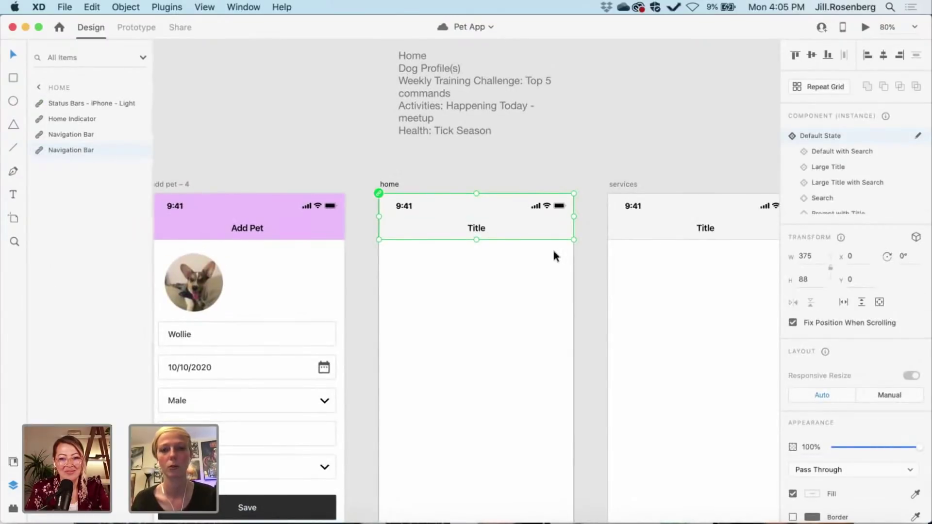
{"action": "double_click", "coordinate": [541, 226]}
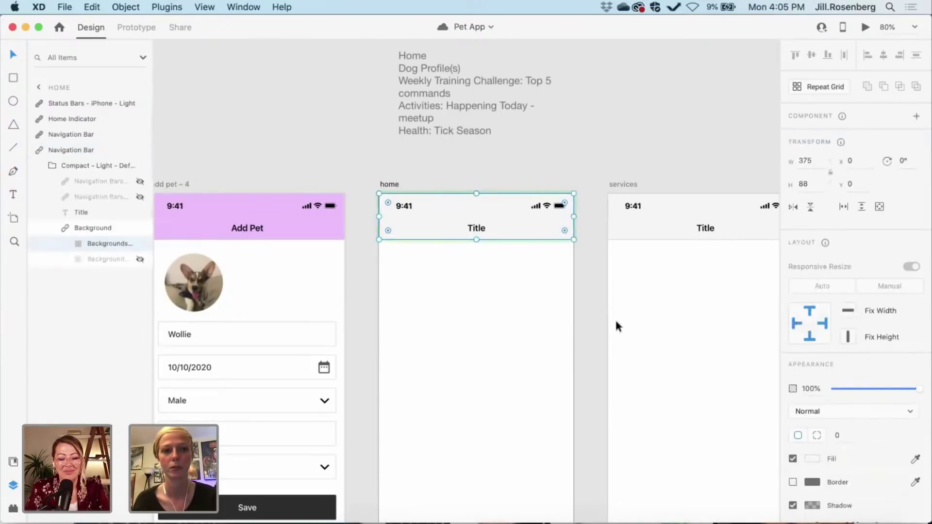
{"action": "key", "text": "super+0"}
{"action": "left_click", "coordinate": [39, 88]}
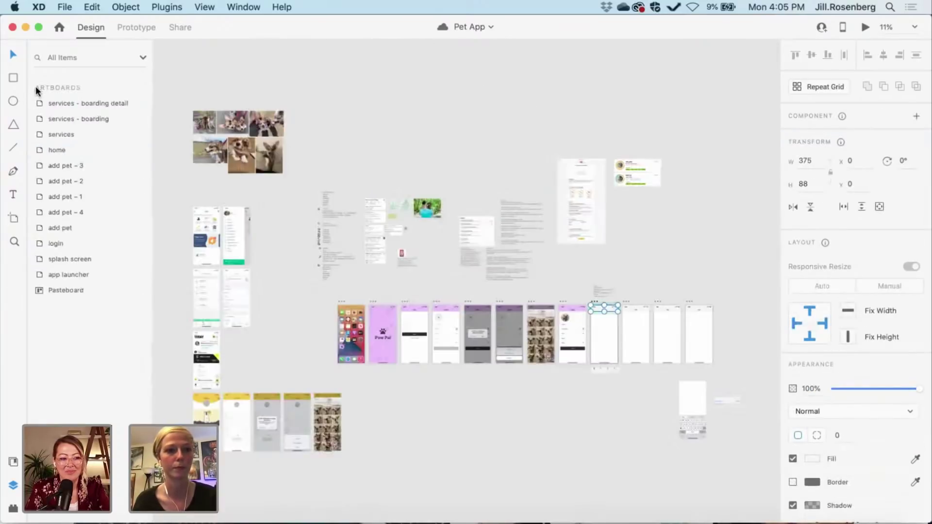
{"action": "scroll", "coordinate": [61, 171], "scroll_direction": "down", "scroll_amount": 1}
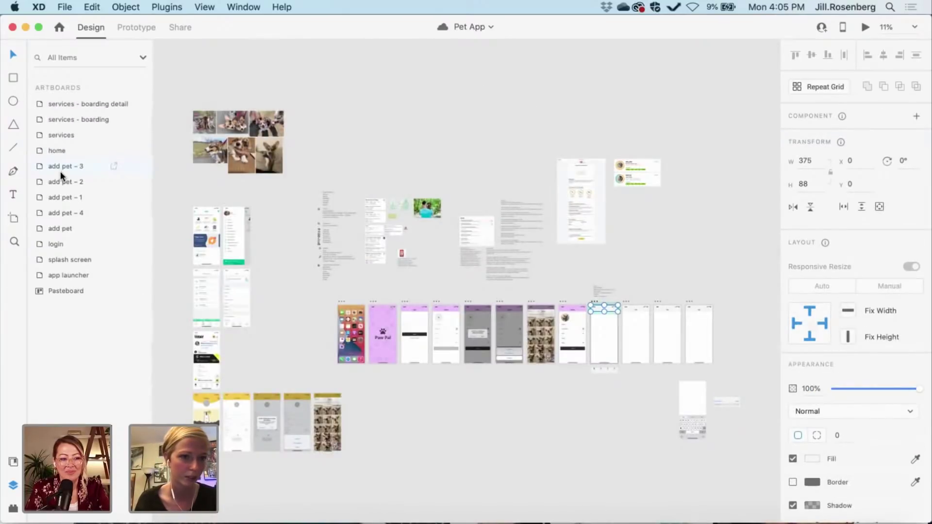
- Bring up the available asset libraries and clear the selection on the canvas
{"action": "left_click", "coordinate": [13, 463]}
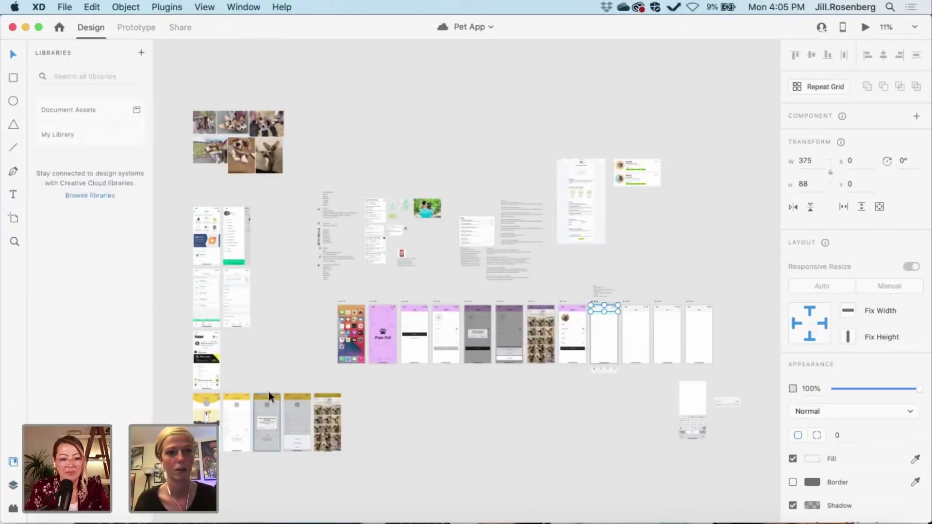
{"action": "scroll", "coordinate": [482, 455], "scroll_direction": "up", "scroll_amount": 5}
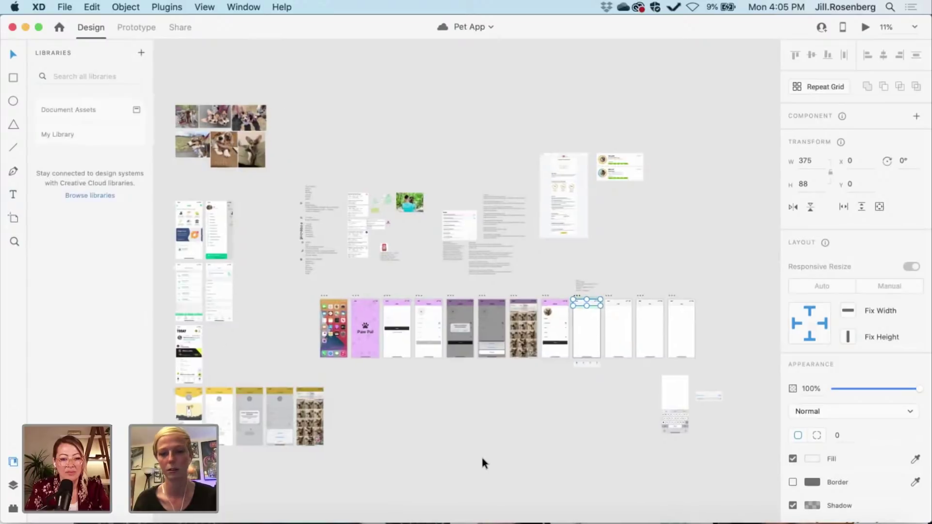
{"action": "left_click", "coordinate": [482, 455]}
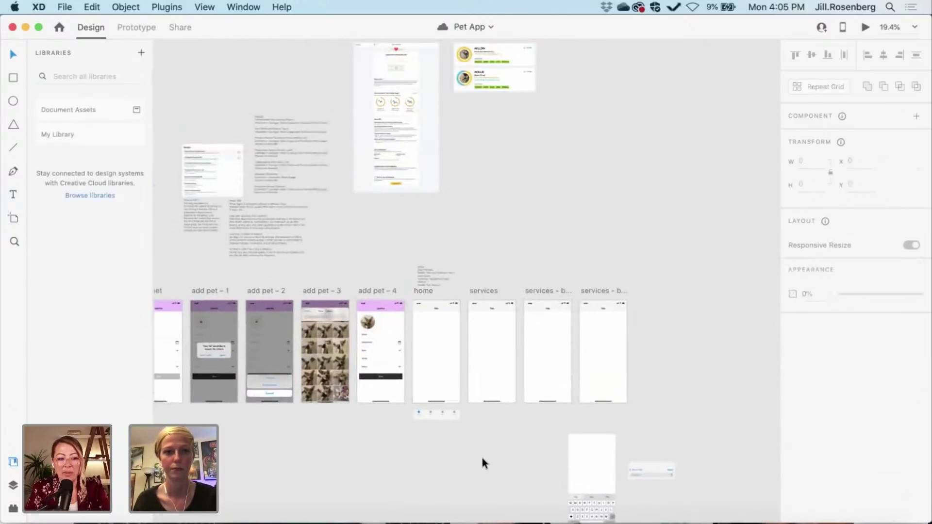
{"action": "scroll", "coordinate": [481, 455], "scroll_direction": "up", "scroll_amount": 5}
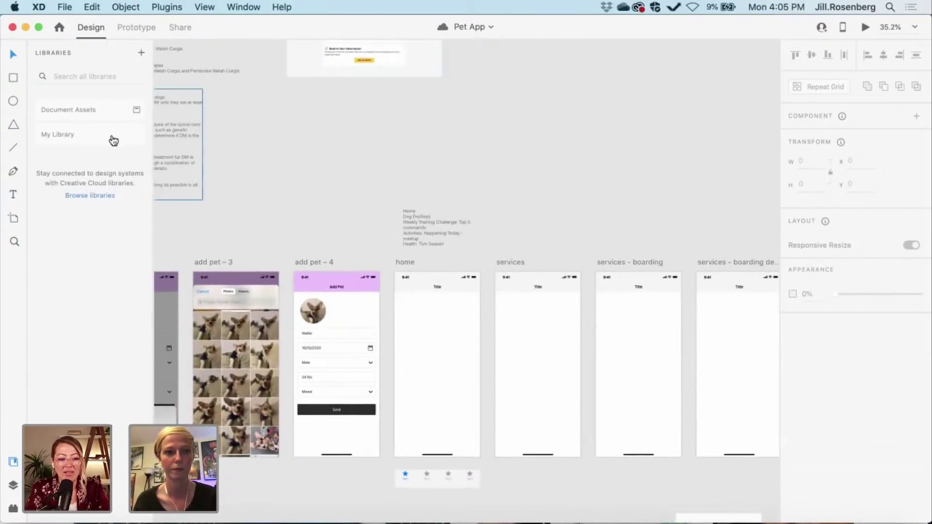
- Fill the background of the home artboard's navigation bar with the saved document color #EBBFFF
{"action": "left_click", "coordinate": [106, 113]}
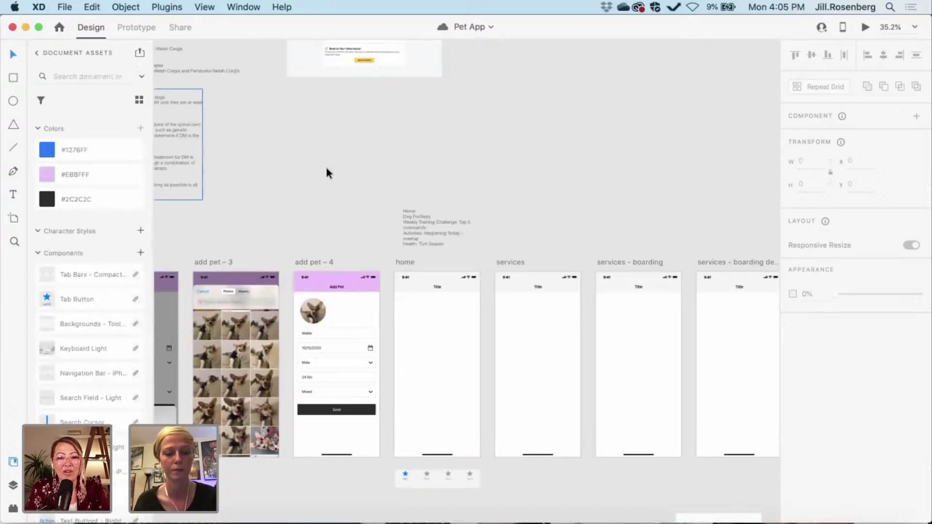
{"action": "scroll", "coordinate": [475, 308], "scroll_direction": "up", "scroll_amount": 5}
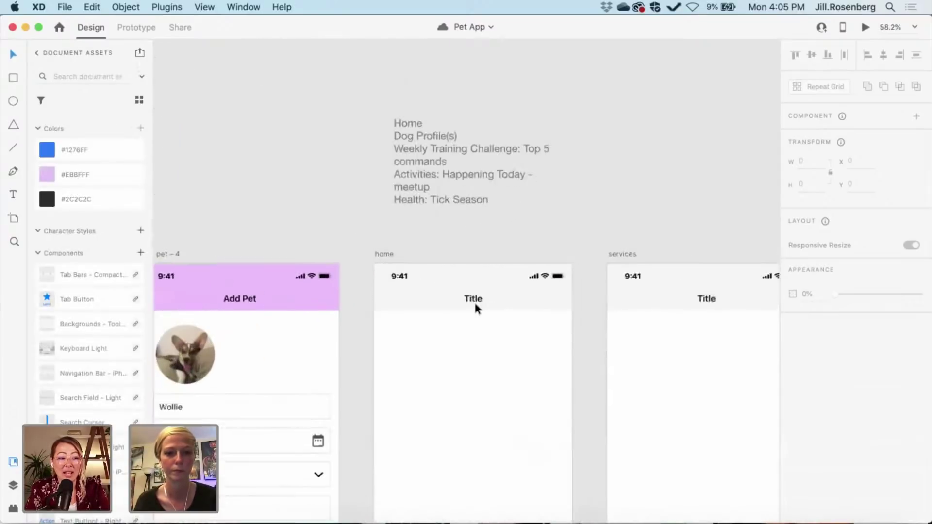
{"action": "scroll", "coordinate": [474, 300], "scroll_direction": "up", "scroll_amount": 4}
{"action": "left_click", "coordinate": [430, 295]}
{"action": "left_click", "coordinate": [117, 174]}
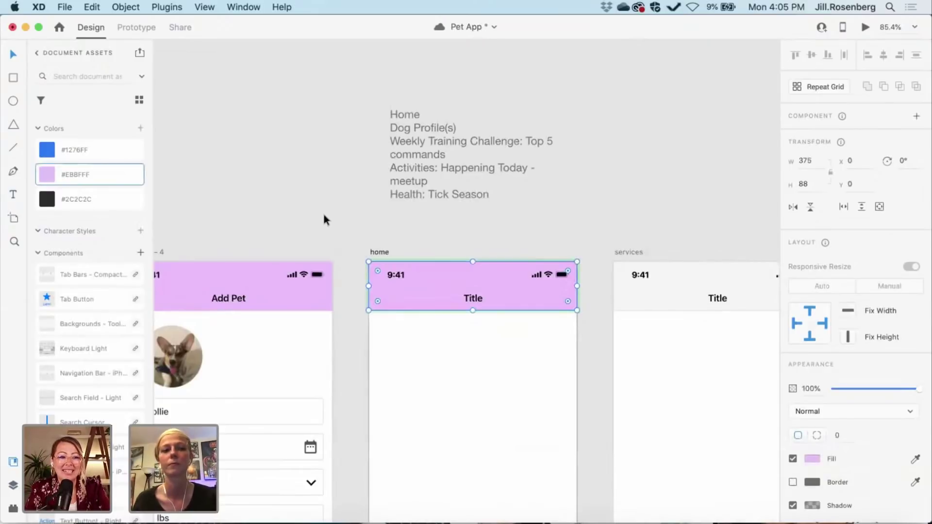
- Change the navigation bar title on the home artboard to "Home" and deselect it
{"action": "scroll", "coordinate": [322, 211], "scroll_direction": "right", "scroll_amount": 3}
{"action": "scroll", "coordinate": [322, 211], "scroll_direction": "down", "scroll_amount": 2}
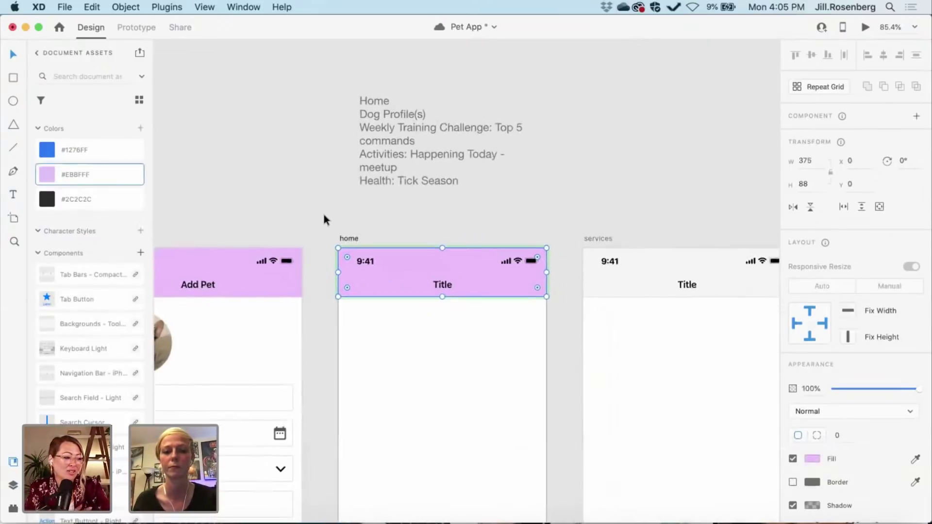
{"action": "double_click", "coordinate": [430, 281]}
{"action": "double_click", "coordinate": [441, 281]}
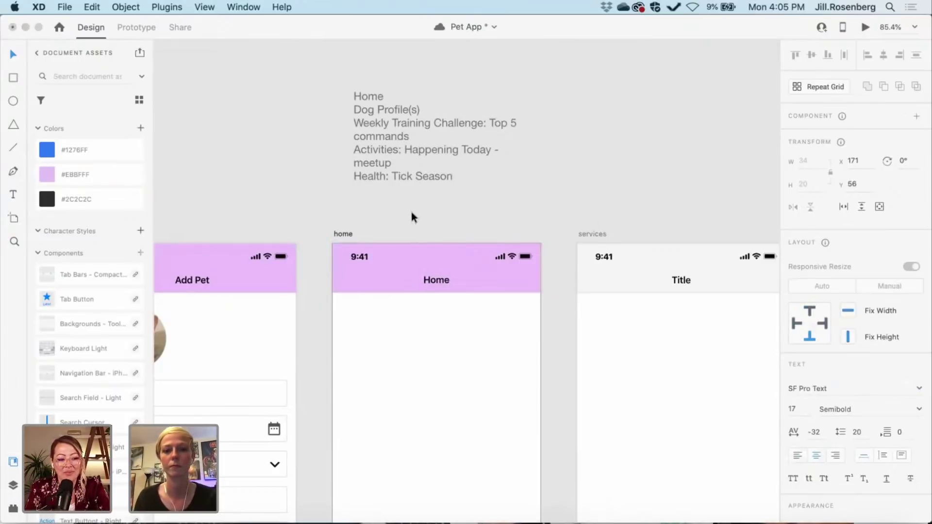
{"action": "key", "text": "Escape"}
{"action": "scroll", "coordinate": [413, 211], "scroll_direction": "down", "scroll_amount": 2}
{"action": "scroll", "coordinate": [413, 210], "scroll_direction": "right", "scroll_amount": 1}
{"action": "left_click", "coordinate": [530, 292]}
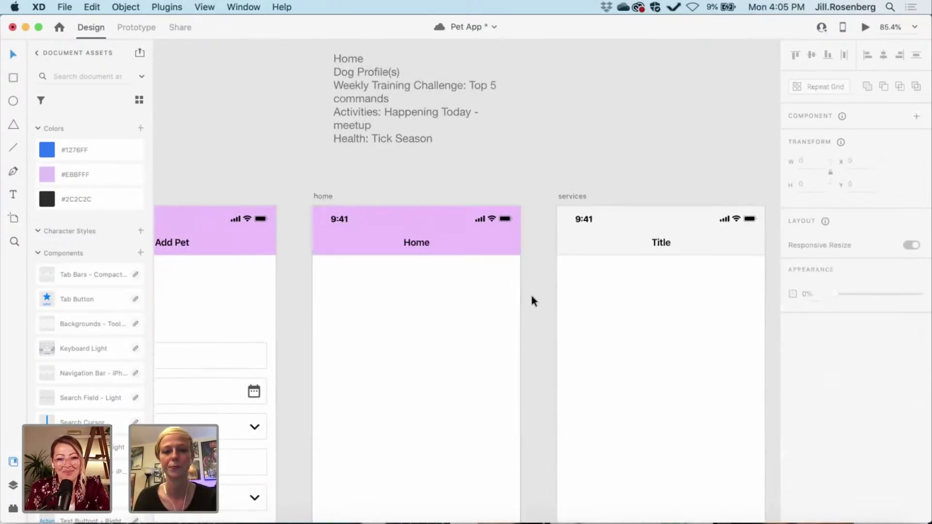
- Examine the home artboard beside the add pet – 4 screen, down to the four-tab bar below it
{"action": "scroll", "coordinate": [531, 297], "scroll_direction": "down", "scroll_amount": 3}
{"action": "scroll", "coordinate": [531, 297], "scroll_direction": "left", "scroll_amount": 3}
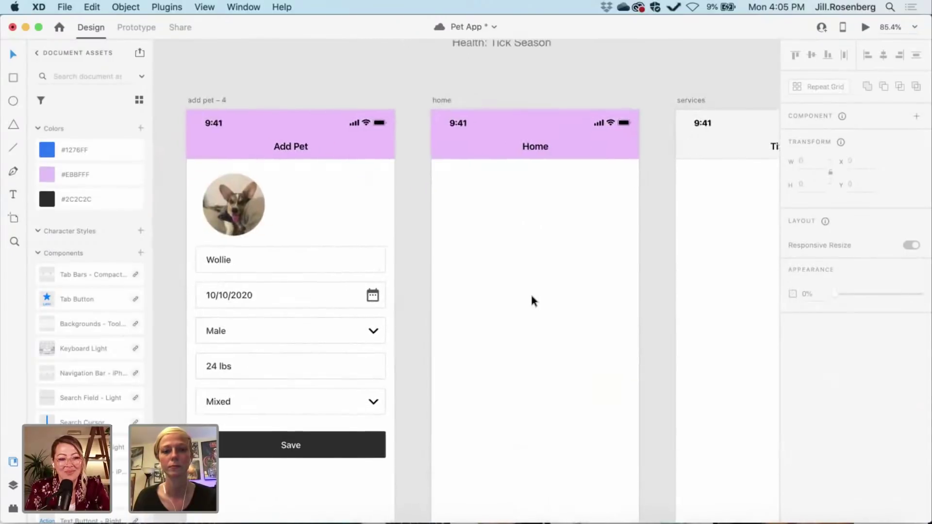
{"action": "scroll", "coordinate": [531, 296], "scroll_direction": "up", "scroll_amount": 2}
{"action": "scroll", "coordinate": [531, 296], "scroll_direction": "left", "scroll_amount": 2}
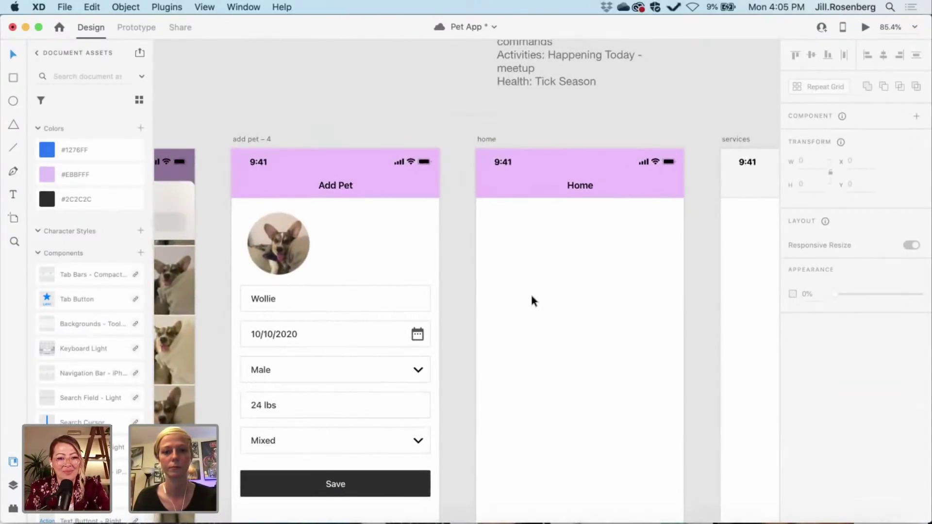
{"action": "scroll", "coordinate": [531, 297], "scroll_direction": "down", "scroll_amount": 10}
{"action": "scroll", "coordinate": [532, 297], "scroll_direction": "right", "scroll_amount": 4}
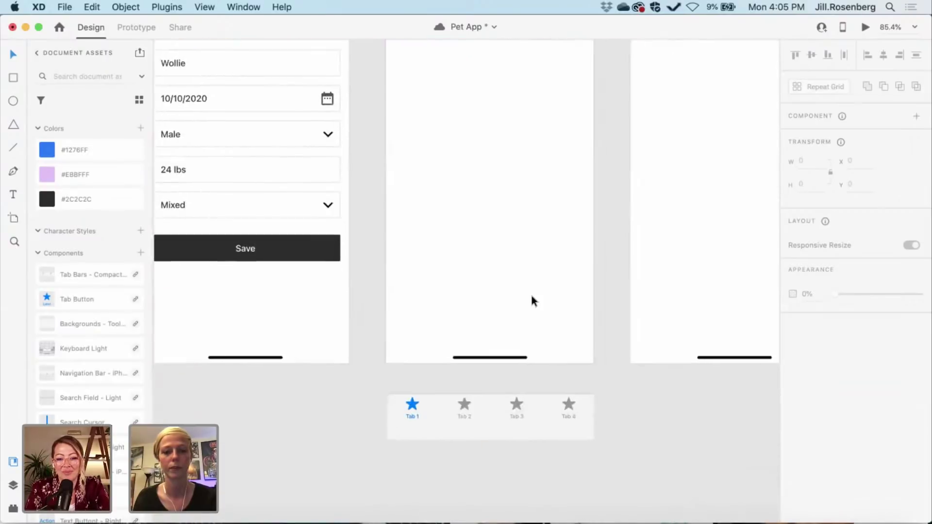
{"action": "scroll", "coordinate": [531, 297], "scroll_direction": "right", "scroll_amount": 2}
{"action": "scroll", "coordinate": [432, 430], "scroll_direction": "up", "scroll_amount": 2}
{"action": "scroll", "coordinate": [433, 430], "scroll_direction": "right", "scroll_amount": 1}
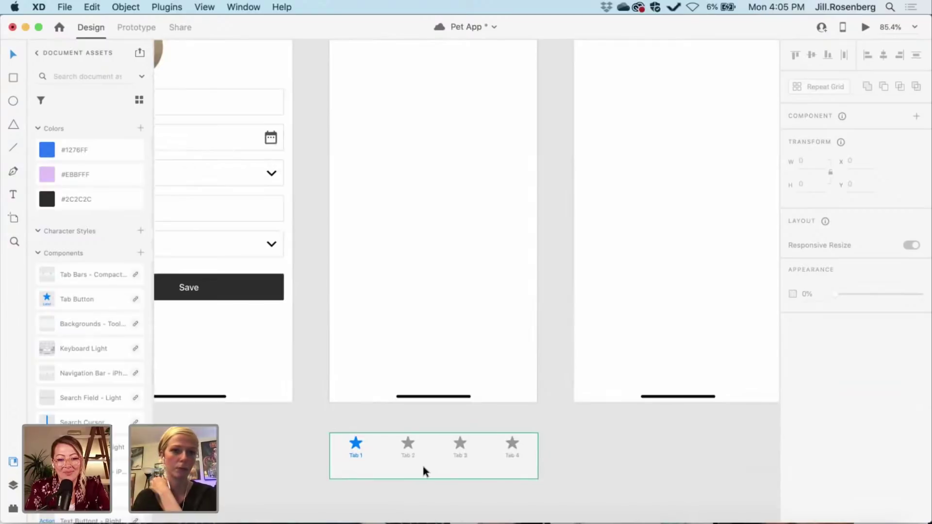
{"action": "scroll", "coordinate": [423, 468], "scroll_direction": "right", "scroll_amount": 1}
{"action": "scroll", "coordinate": [423, 466], "scroll_direction": "right", "scroll_amount": 5}
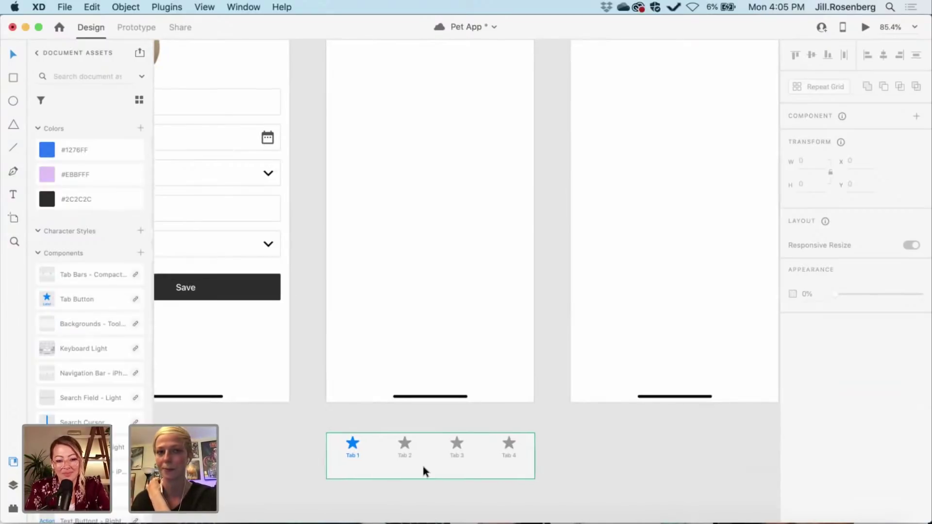
{"action": "scroll", "coordinate": [423, 467], "scroll_direction": "down", "scroll_amount": 3}
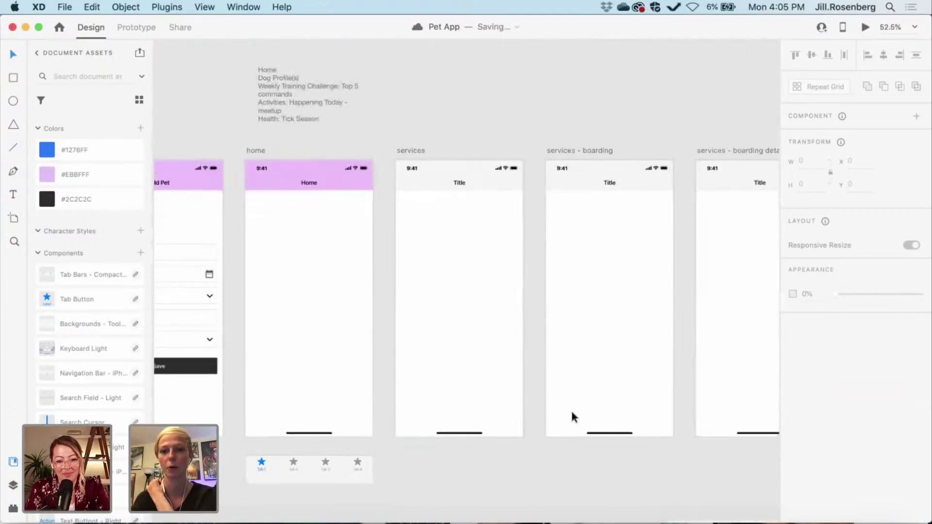
- Duplicate the home and search icons that sit beside the Home and Services headings in the content notes
{"action": "scroll", "coordinate": [522, 478], "scroll_direction": "left", "scroll_amount": 4}
{"action": "scroll", "coordinate": [522, 477], "scroll_direction": "down", "scroll_amount": 1}
{"action": "scroll", "coordinate": [522, 478], "scroll_direction": "left", "scroll_amount": 8}
{"action": "scroll", "coordinate": [523, 478], "scroll_direction": "up", "scroll_amount": 1}
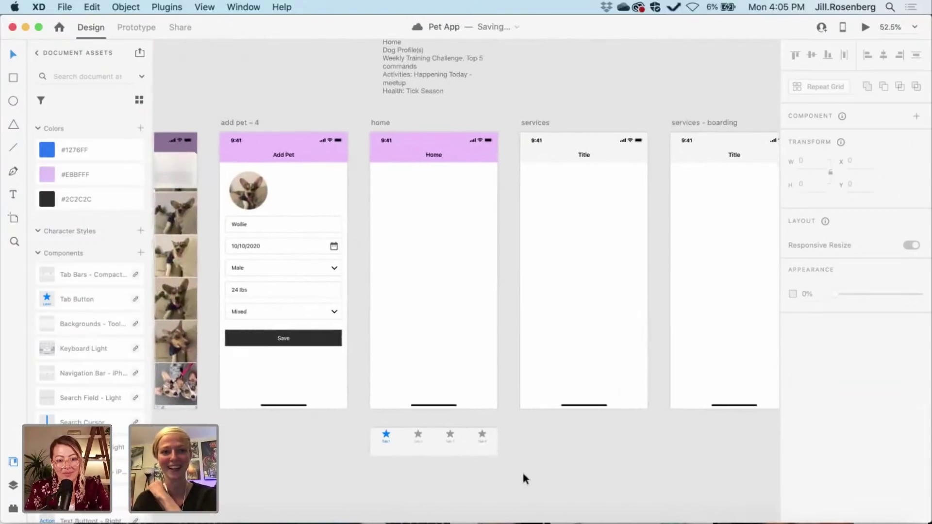
{"action": "scroll", "coordinate": [522, 470], "scroll_direction": "left", "scroll_amount": 15}
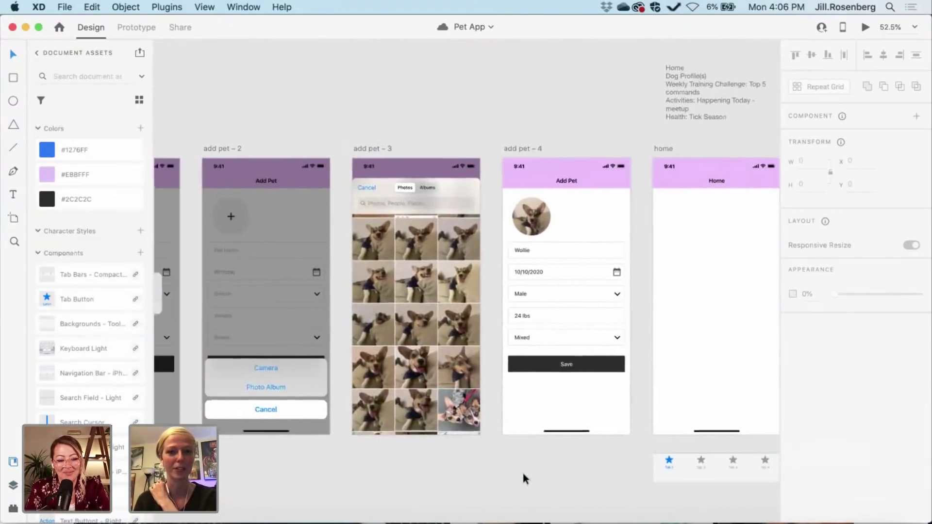
{"action": "scroll", "coordinate": [522, 471], "scroll_direction": "up", "scroll_amount": 8}
{"action": "scroll", "coordinate": [523, 470], "scroll_direction": "left", "scroll_amount": 8}
{"action": "scroll", "coordinate": [522, 470], "scroll_direction": "up", "scroll_amount": 6}
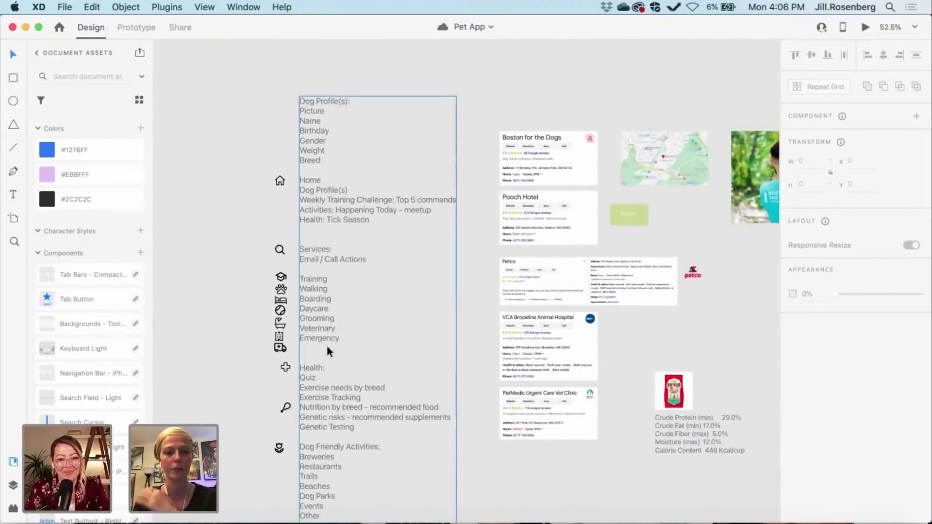
{"action": "scroll", "coordinate": [198, 368], "scroll_direction": "down", "scroll_amount": 1}
{"action": "scroll", "coordinate": [199, 368], "scroll_direction": "right", "scroll_amount": 1}
{"action": "scroll", "coordinate": [199, 368], "scroll_direction": "down", "scroll_amount": 3}
{"action": "scroll", "coordinate": [198, 368], "scroll_direction": "right", "scroll_amount": 4}
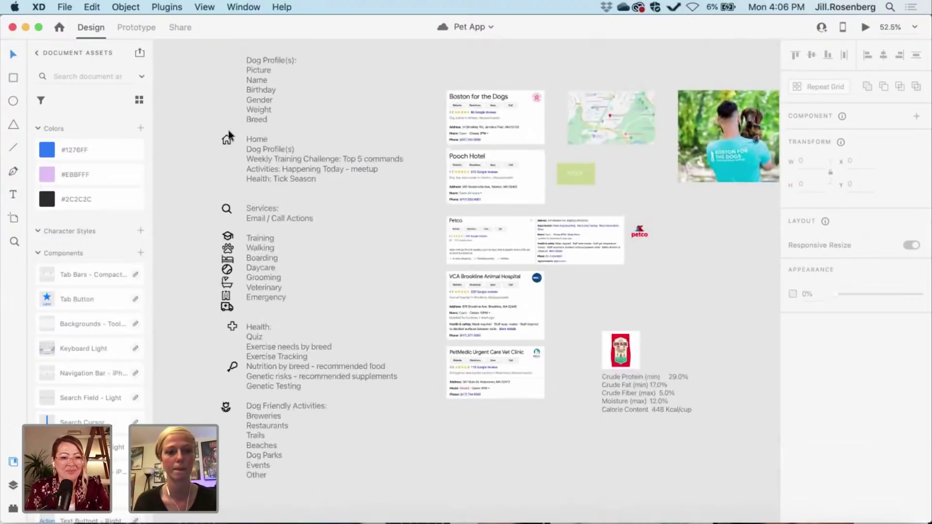
{"action": "left_click_drag", "start_coordinate": [207, 128], "coordinate": [234, 217]}
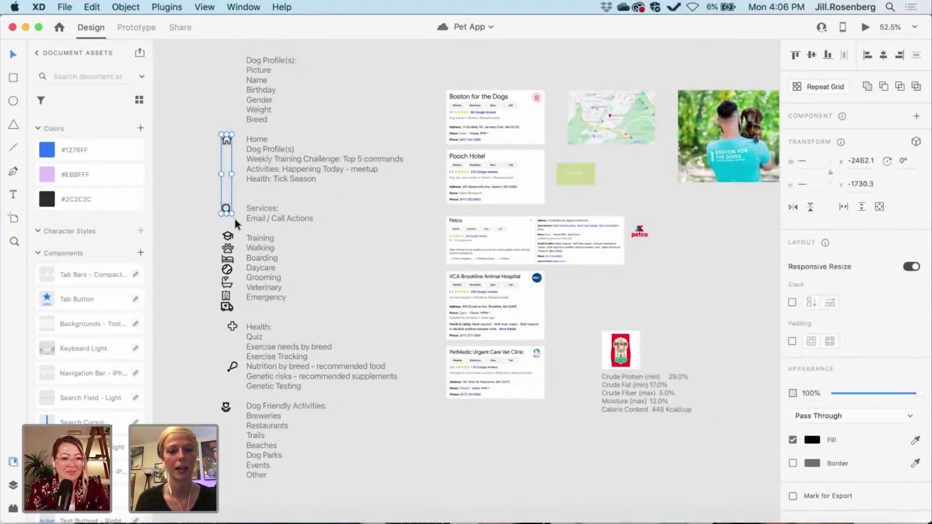
{"action": "key", "text": "super+d"}
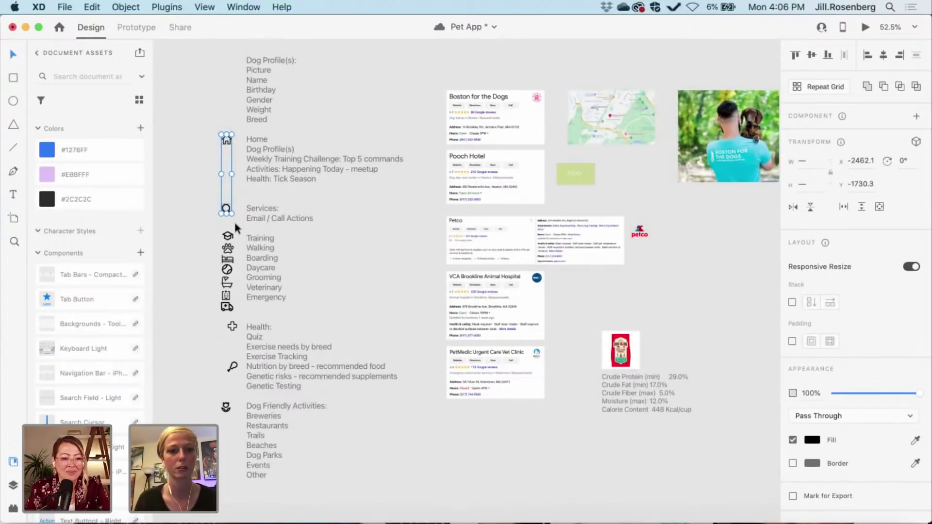
- Move the home and search icons from the content notes onto the home artboard and deselect them
{"action": "left_click", "coordinate": [248, 220]}
{"action": "left_click_drag", "start_coordinate": [198, 141], "coordinate": [235, 208]}
{"action": "left_click", "coordinate": [226, 208]}
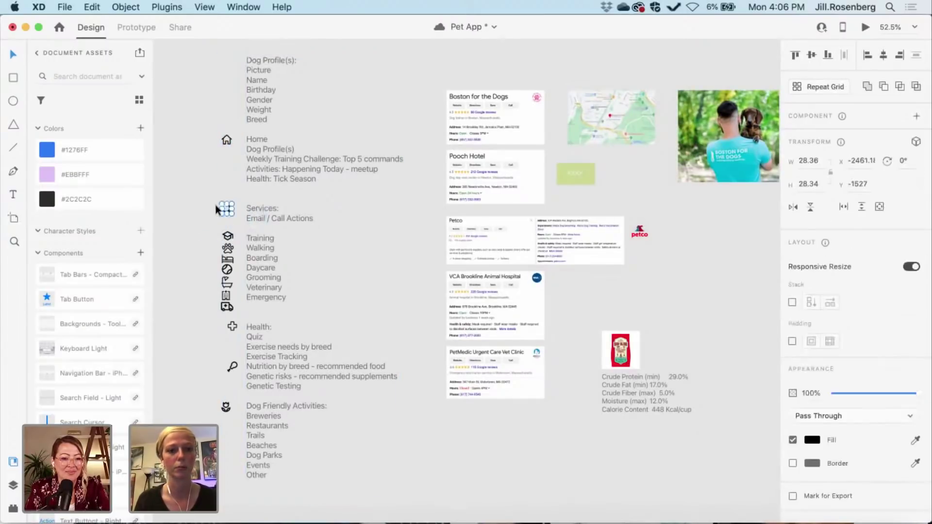
{"action": "scroll", "coordinate": [215, 205], "scroll_direction": "up", "scroll_amount": 10}
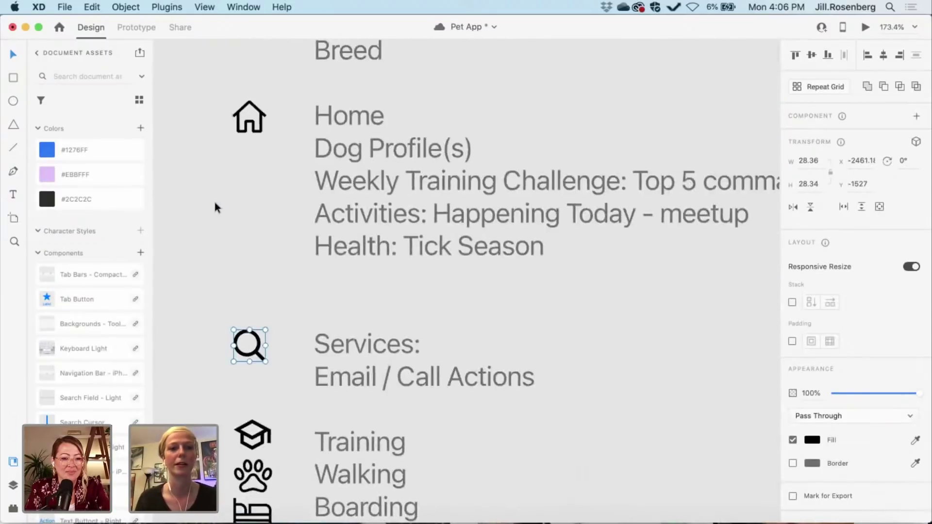
{"action": "scroll", "coordinate": [214, 199], "scroll_direction": "up", "scroll_amount": 1}
{"action": "left_click_drag", "start_coordinate": [214, 199], "coordinate": [462, 410]}
{"action": "scroll", "coordinate": [449, 461], "scroll_direction": "down", "scroll_amount": 3}
{"action": "scroll", "coordinate": [449, 458], "scroll_direction": "down", "scroll_amount": 5}
{"action": "scroll", "coordinate": [659, 461], "scroll_direction": "down", "scroll_amount": 5}
{"action": "scroll", "coordinate": [659, 461], "scroll_direction": "right", "scroll_amount": 10}
{"action": "scroll", "coordinate": [682, 402], "scroll_direction": "down", "scroll_amount": 3}
{"action": "scroll", "coordinate": [682, 403], "scroll_direction": "right", "scroll_amount": 6}
{"action": "scroll", "coordinate": [461, 410], "scroll_direction": "up", "scroll_amount": 5}
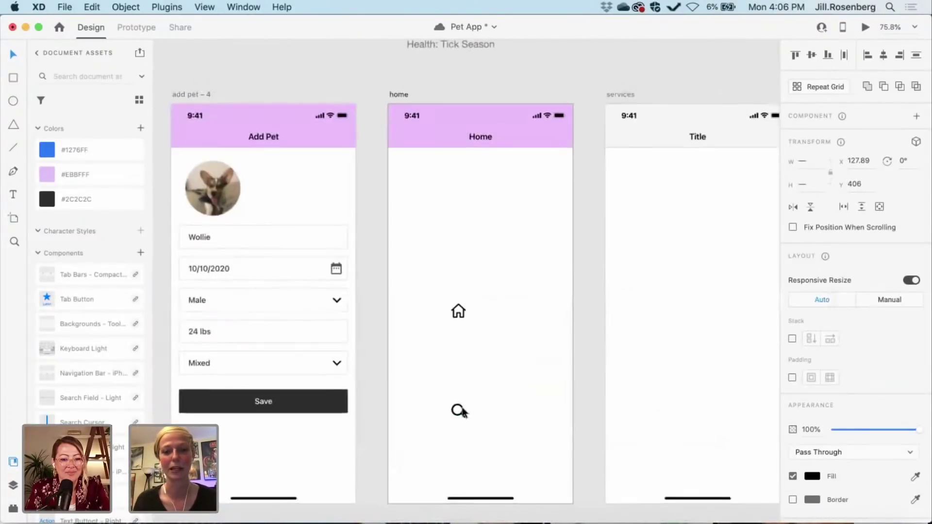
{"action": "left_click", "coordinate": [594, 386]}
- Move the cross icon from beside the Health heading to the left of the flower icon at Dog Friendly Activities
{"action": "scroll", "coordinate": [593, 386], "scroll_direction": "down", "scroll_amount": 5}
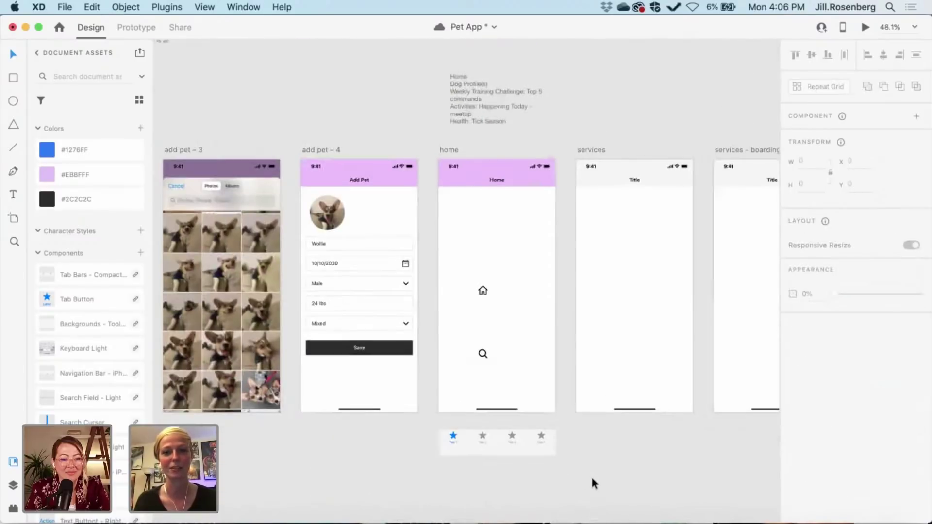
{"action": "scroll", "coordinate": [592, 479], "scroll_direction": "up", "scroll_amount": 2}
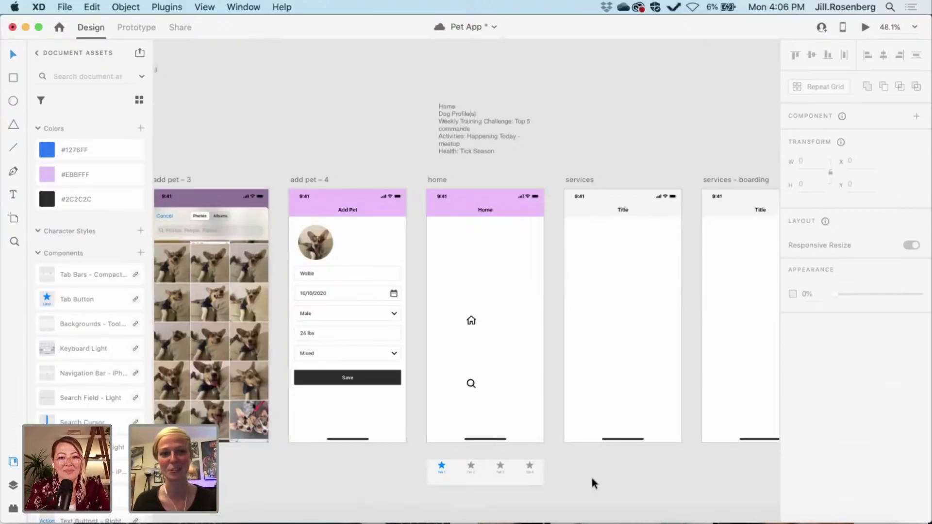
{"action": "scroll", "coordinate": [362, 468], "scroll_direction": "left", "scroll_amount": 10}
{"action": "scroll", "coordinate": [361, 468], "scroll_direction": "up", "scroll_amount": 5}
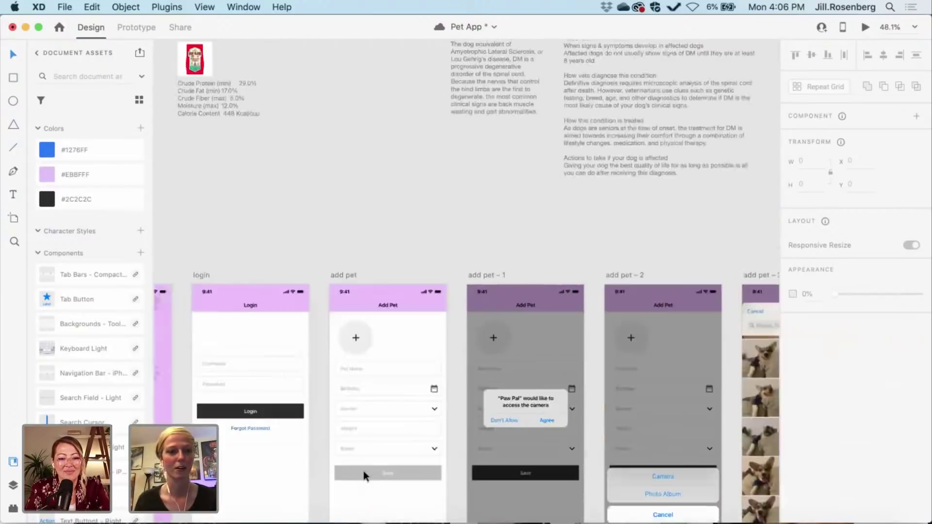
{"action": "scroll", "coordinate": [361, 468], "scroll_direction": "left", "scroll_amount": 5}
{"action": "scroll", "coordinate": [362, 467], "scroll_direction": "up", "scroll_amount": 5}
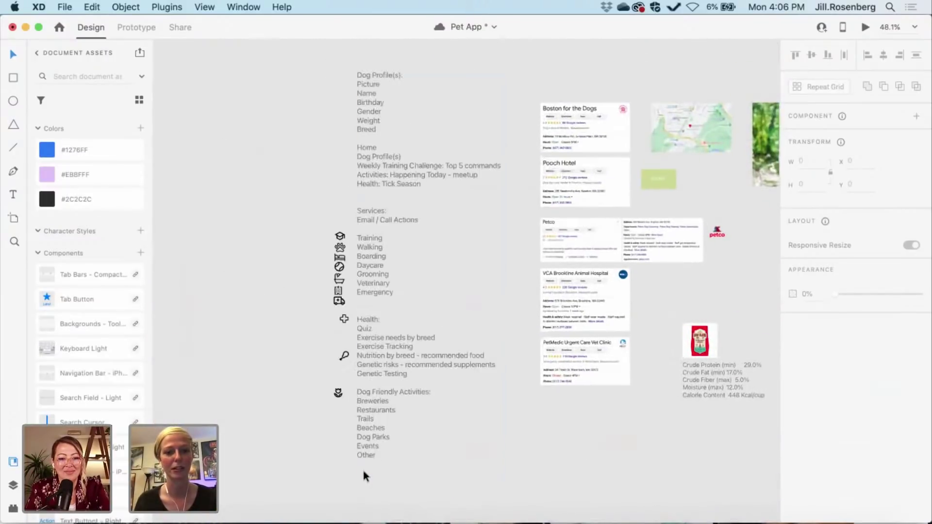
{"action": "scroll", "coordinate": [362, 468], "scroll_direction": "up", "scroll_amount": 5}
{"action": "left_click", "coordinate": [337, 226]}
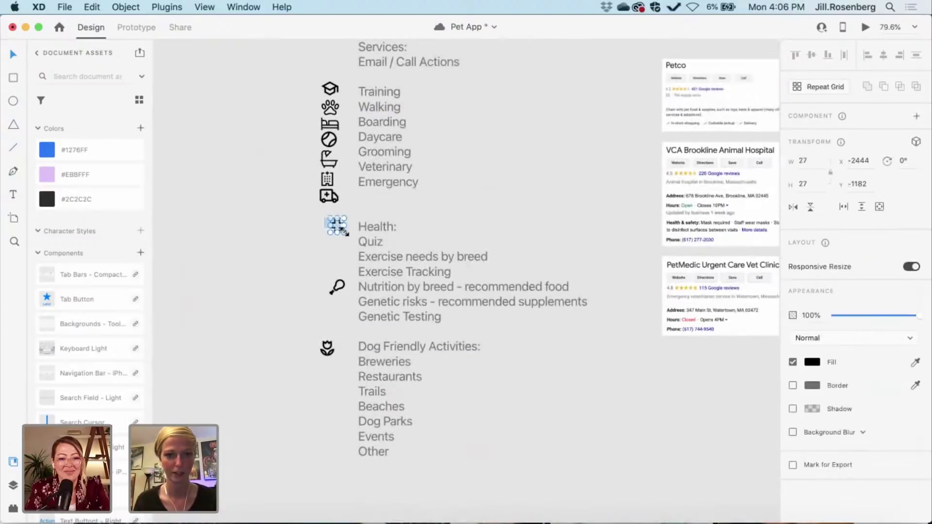
{"action": "scroll", "coordinate": [337, 225], "scroll_direction": "up", "scroll_amount": 5}
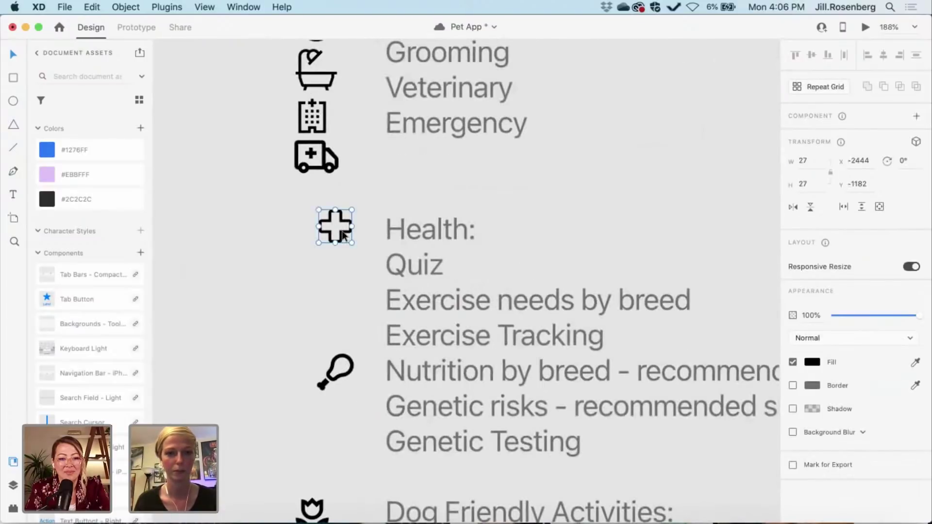
{"action": "mouse_move", "coordinate": [342, 236]}
{"action": "left_mouse_down"}
{"action": "mouse_move", "coordinate": [262, 410]}
{"action": "mouse_move", "coordinate": [312, 477]}
{"action": "left_mouse_up"}
- Select the cross and flower icons together and shift them right to X -2449, against the Dog Friendly Activities heading
{"action": "scroll", "coordinate": [269, 377], "scroll_direction": "down", "scroll_amount": 3}
{"action": "left_click_drag", "start_coordinate": [241, 405], "coordinate": [353, 471]}
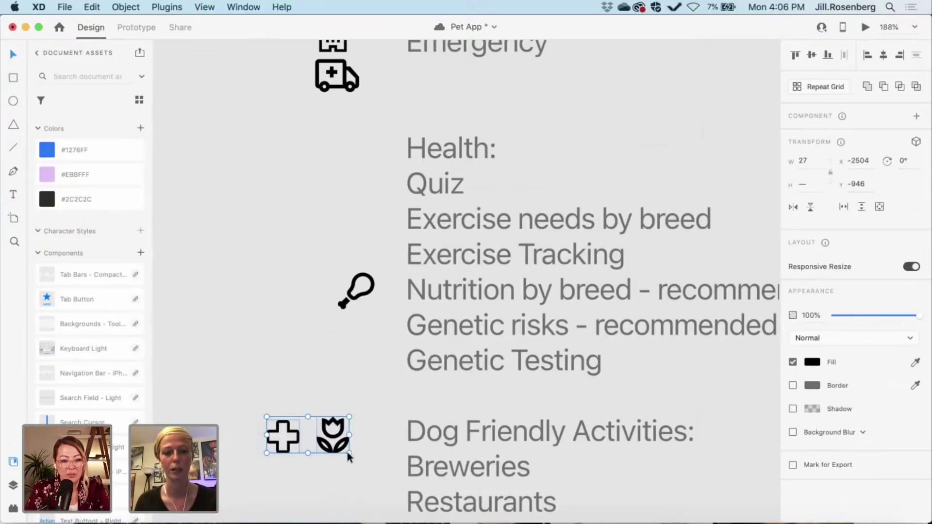
{"action": "scroll", "coordinate": [347, 452], "scroll_direction": "down", "scroll_amount": 3}
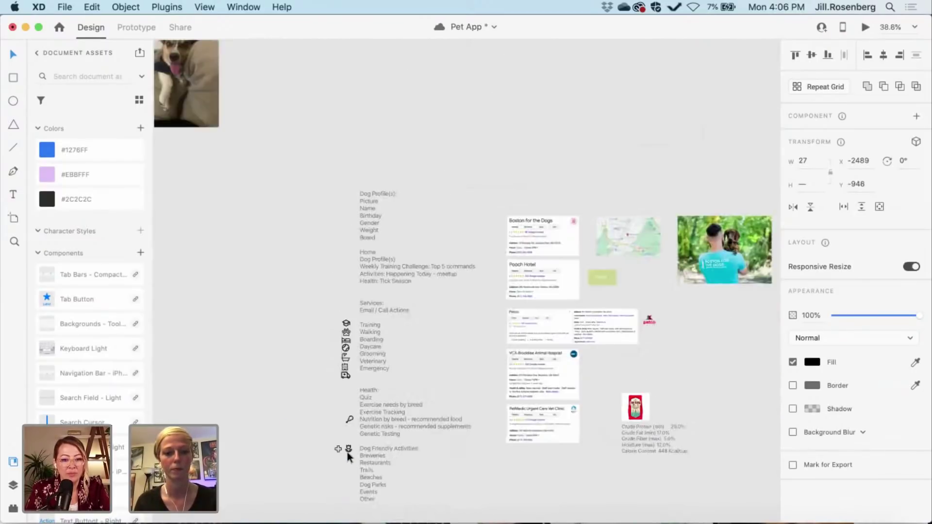
{"action": "scroll", "coordinate": [492, 460], "scroll_direction": "down", "scroll_amount": 2}
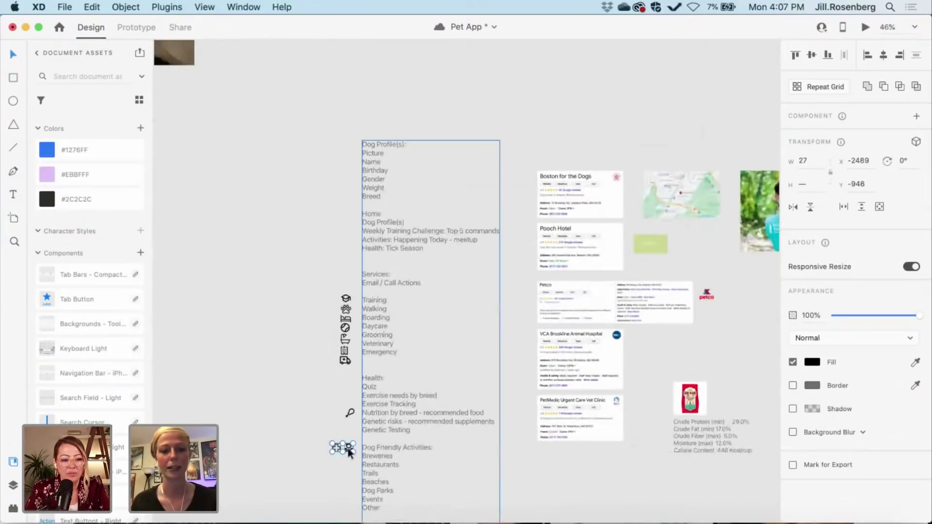
{"action": "scroll", "coordinate": [356, 452], "scroll_direction": "up", "scroll_amount": 5}
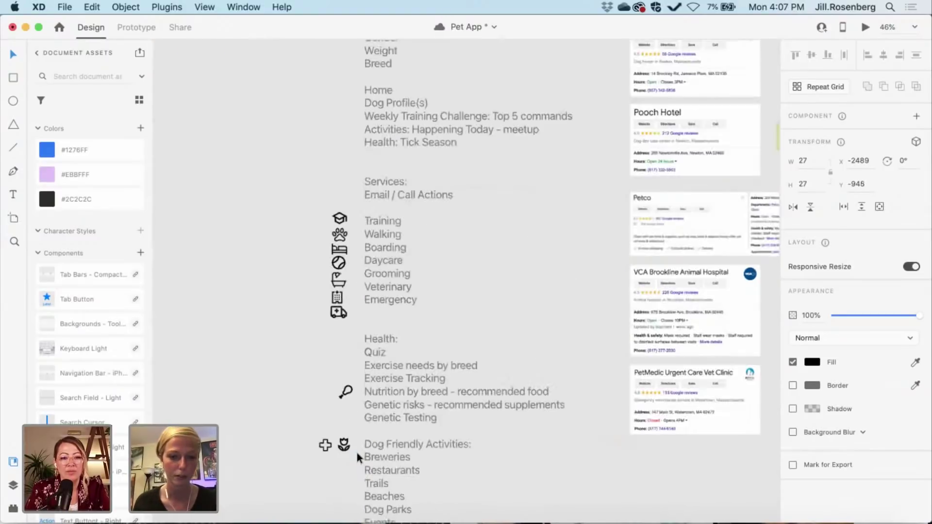
{"action": "left_click_drag", "start_coordinate": [357, 465], "coordinate": [343, 457]}
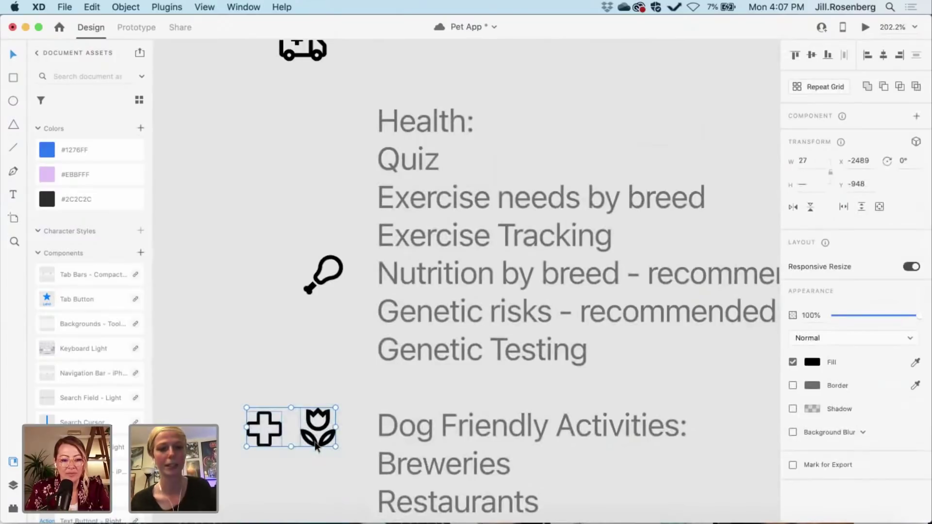
{"action": "left_click_drag", "start_coordinate": [322, 446], "coordinate": [374, 445]}
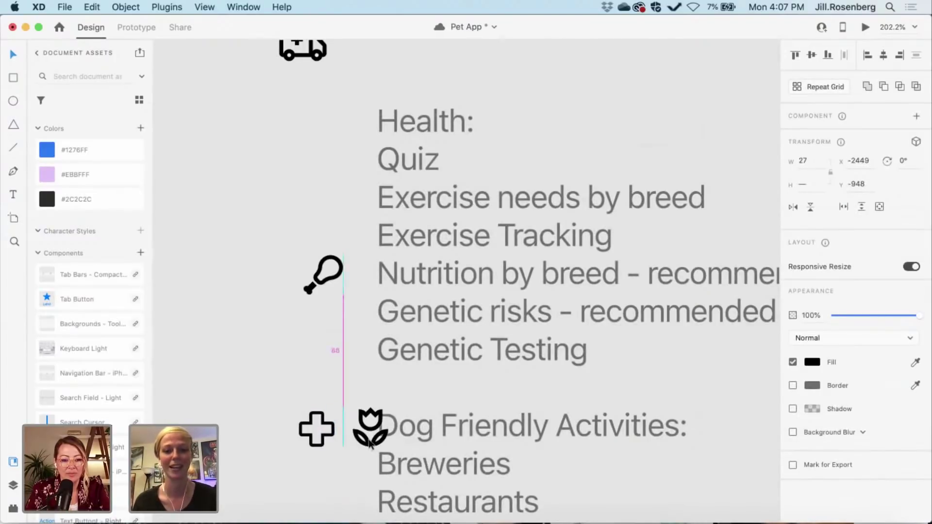
- Move the selected cross and flower icons out of the content notes to X -906, closer to the screen artboards
{"action": "scroll", "coordinate": [374, 445], "scroll_direction": "down", "scroll_amount": 5}
{"action": "scroll", "coordinate": [231, 388], "scroll_direction": "right", "scroll_amount": 3}
{"action": "left_click_drag", "start_coordinate": [305, 408], "coordinate": [652, 386]}
{"action": "scroll", "coordinate": [568, 432], "scroll_direction": "right", "scroll_amount": 4}
{"action": "scroll", "coordinate": [672, 459], "scroll_direction": "right", "scroll_amount": 3}
{"action": "scroll", "coordinate": [652, 386], "scroll_direction": "right", "scroll_amount": 1}
{"action": "scroll", "coordinate": [651, 382], "scroll_direction": "down", "scroll_amount": 5}
{"action": "scroll", "coordinate": [651, 383], "scroll_direction": "right", "scroll_amount": 5}
{"action": "scroll", "coordinate": [651, 382], "scroll_direction": "down", "scroll_amount": 3}
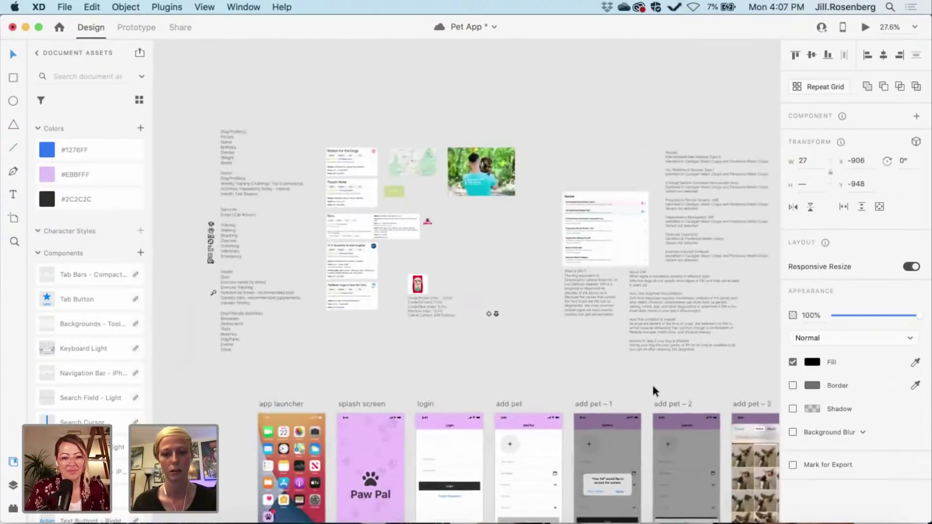
{"action": "scroll", "coordinate": [653, 386], "scroll_direction": "up", "scroll_amount": 2}
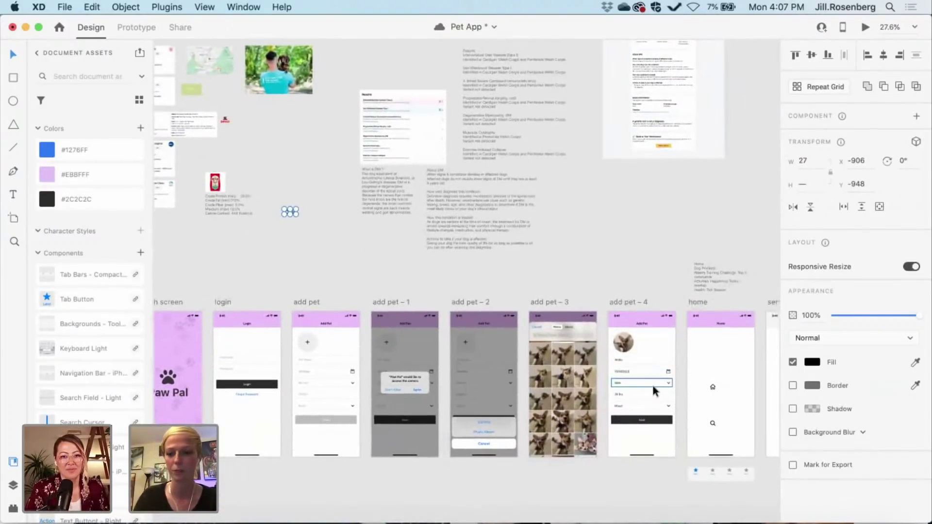
- Transfer the cross and flower icons from the pasteboard onto the home artboard and deselect them
{"action": "key", "text": "Escape"}
{"action": "scroll", "coordinate": [614, 407], "scroll_direction": "up", "scroll_amount": 3}
{"action": "scroll", "coordinate": [613, 403], "scroll_direction": "right", "scroll_amount": 5}
{"action": "scroll", "coordinate": [614, 404], "scroll_direction": "down", "scroll_amount": 2}
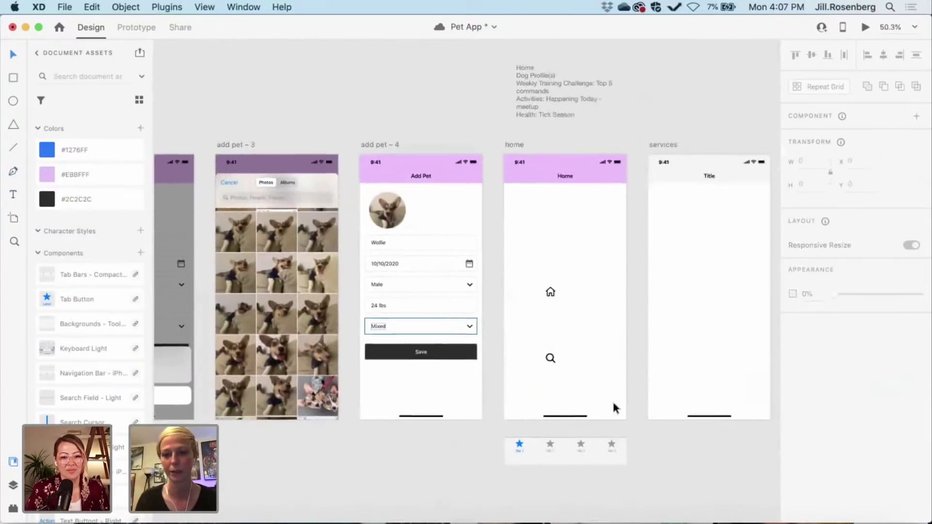
{"action": "scroll", "coordinate": [614, 404], "scroll_direction": "up", "scroll_amount": 4}
{"action": "scroll", "coordinate": [613, 404], "scroll_direction": "up", "scroll_amount": 2}
{"action": "scroll", "coordinate": [613, 403], "scroll_direction": "right", "scroll_amount": 2}
{"action": "key", "text": "super+v"}
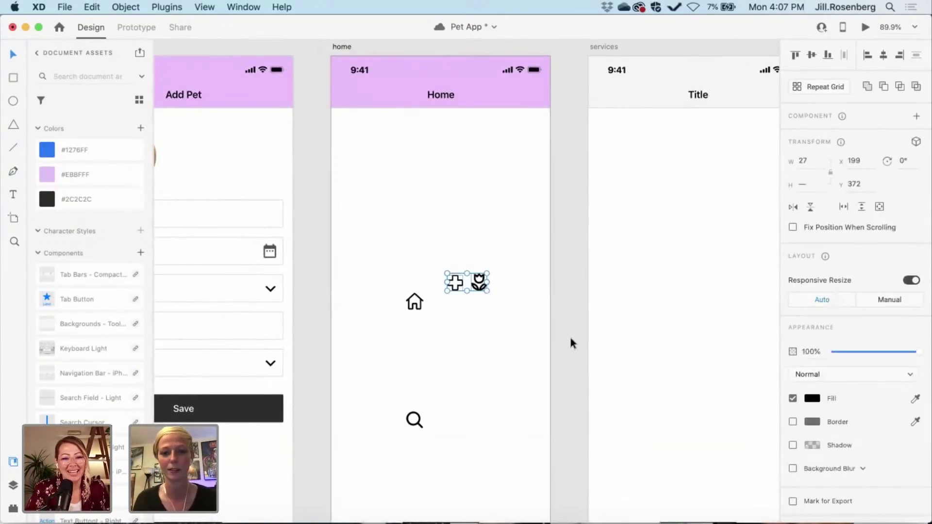
{"action": "key", "text": "Escape"}
- Delete the star icons above all four tab labels in the tab bar below the home artboard
{"action": "scroll", "coordinate": [571, 340], "scroll_direction": "up", "scroll_amount": 3}
{"action": "scroll", "coordinate": [570, 339], "scroll_direction": "down", "scroll_amount": 3}
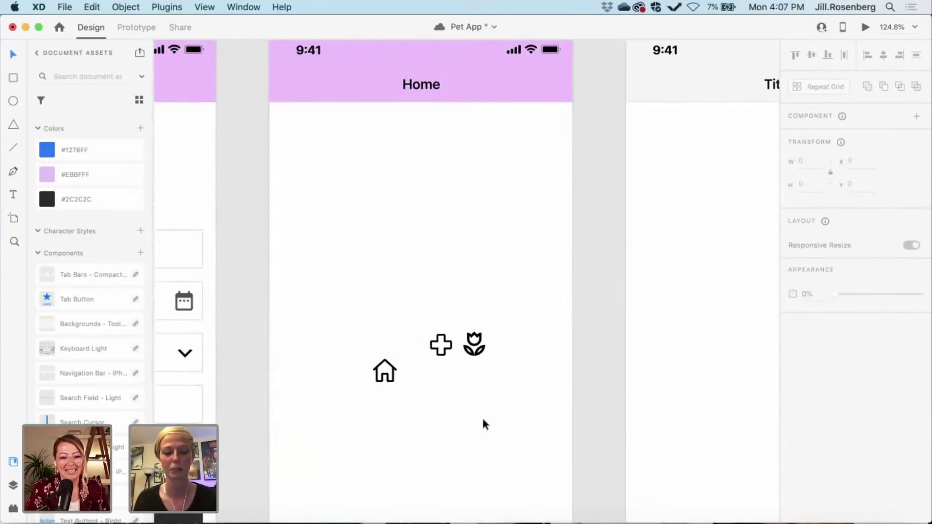
{"action": "scroll", "coordinate": [482, 420], "scroll_direction": "down", "scroll_amount": 5}
{"action": "scroll", "coordinate": [482, 420], "scroll_direction": "left", "scroll_amount": 1}
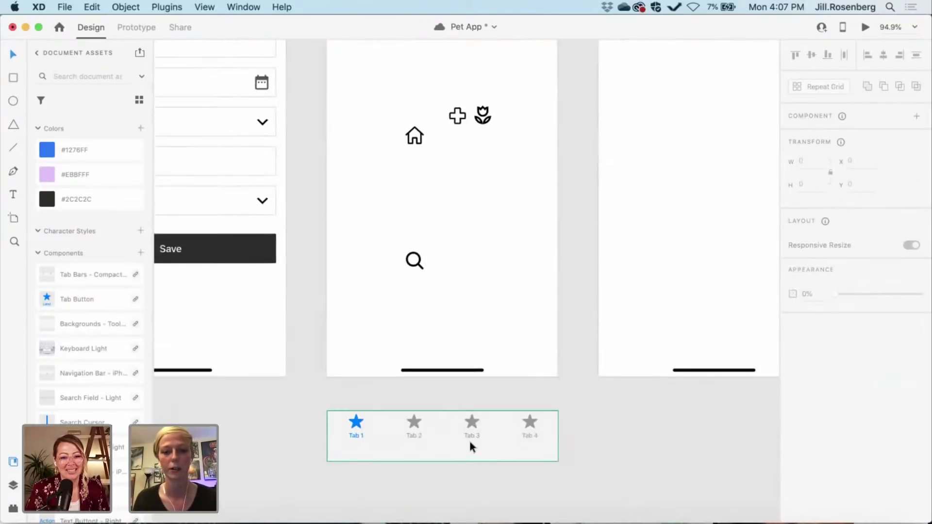
{"action": "mouse_move", "coordinate": [469, 442]}
{"action": "left_mouse_down"}
{"action": "mouse_move", "coordinate": [483, 426]}
{"action": "mouse_move", "coordinate": [477, 451]}
{"action": "left_mouse_up"}
{"action": "scroll", "coordinate": [476, 451], "scroll_direction": "up", "scroll_amount": 2}
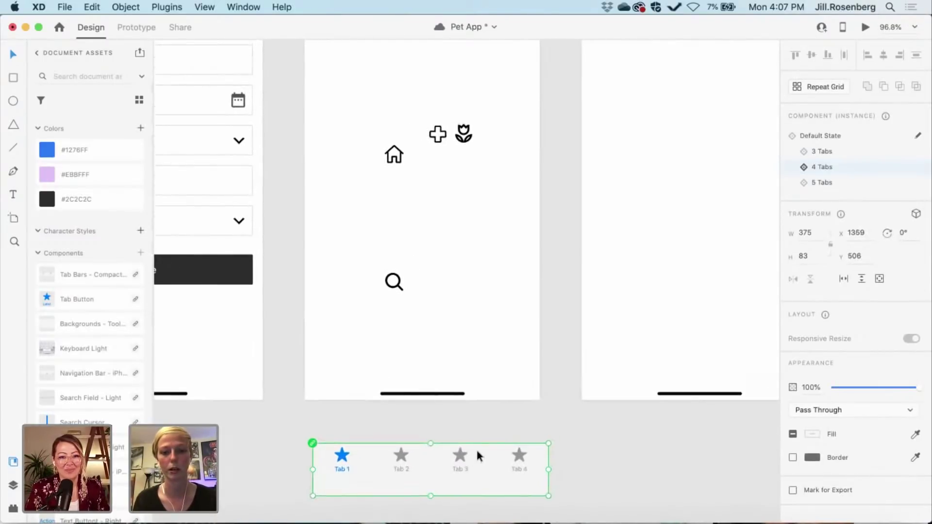
{"action": "double_click", "coordinate": [343, 467]}
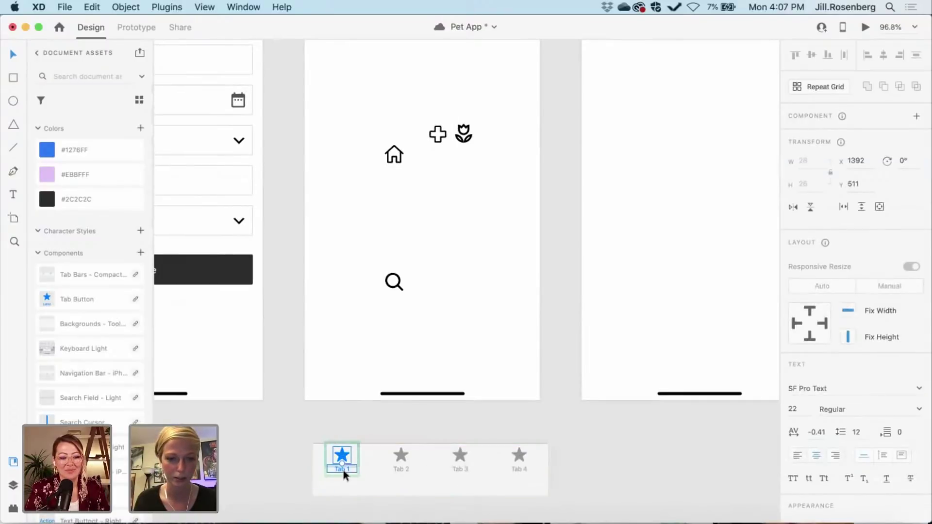
{"action": "left_click_drag", "start_coordinate": [351, 463], "coordinate": [522, 455]}
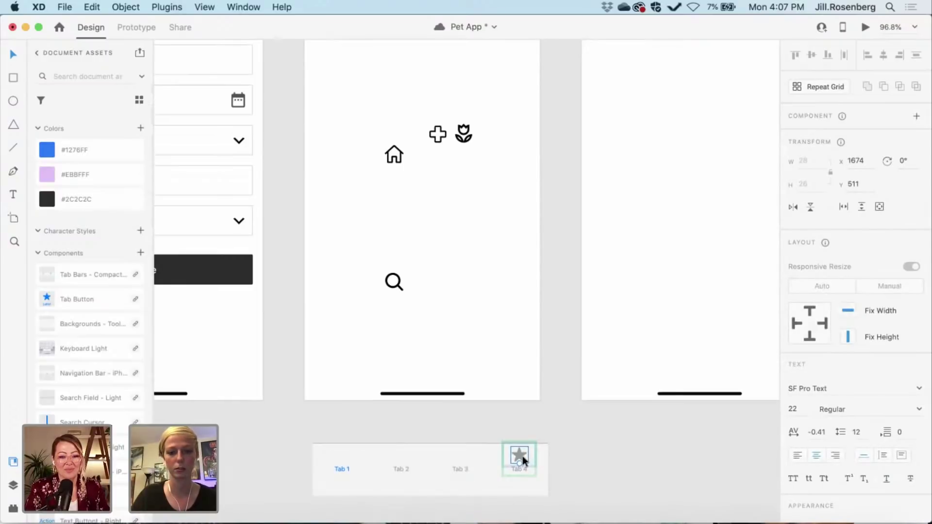
{"action": "key", "text": "Delete"}
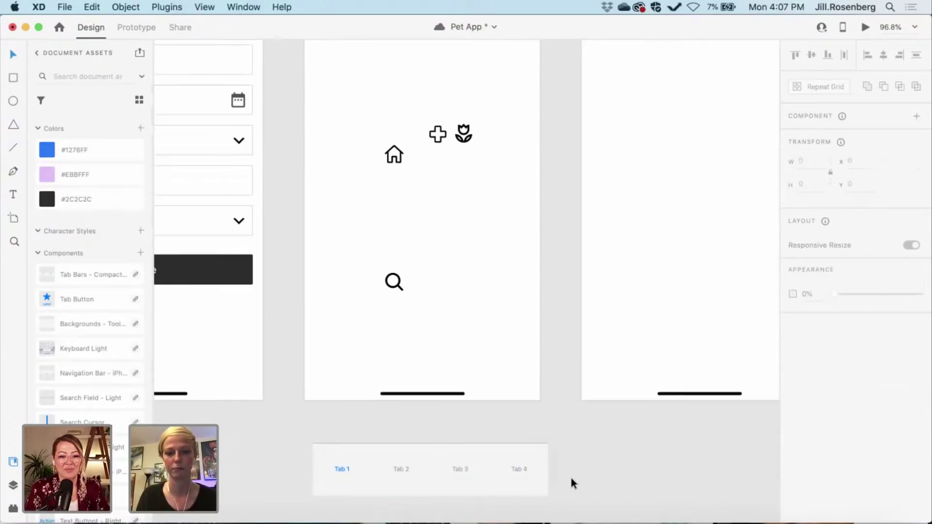
- Move the tab bar to the bottom of the home artboard at X 0, Y 729 and send it behind the home indicator
{"action": "left_click", "coordinate": [497, 490]}
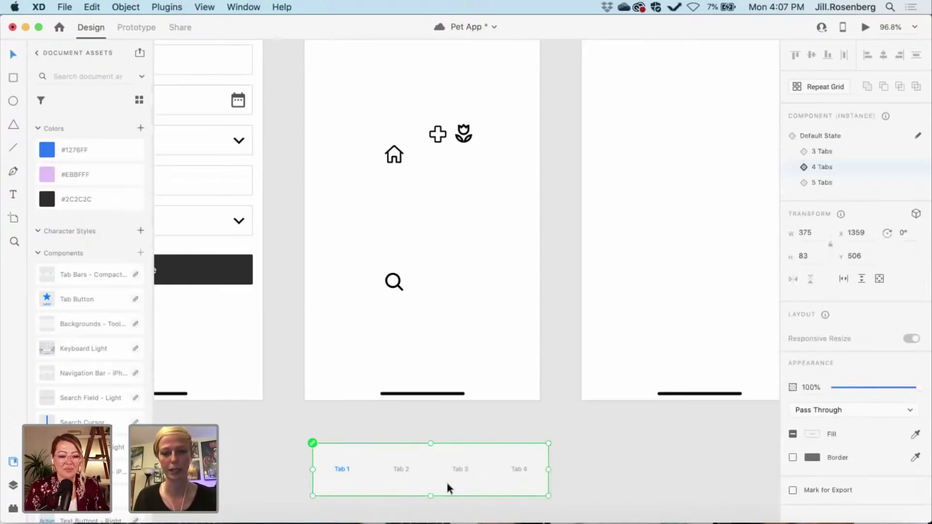
{"action": "left_click_drag", "start_coordinate": [449, 489], "coordinate": [436, 379]}
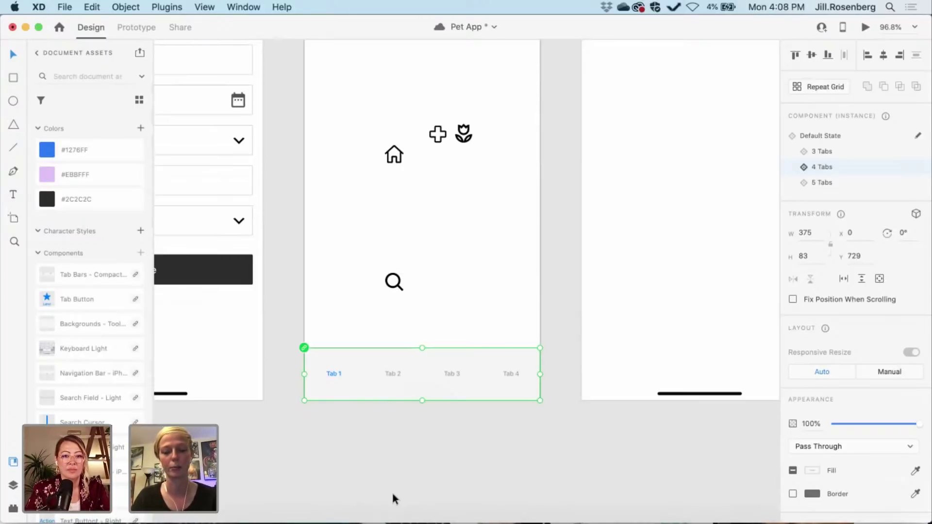
{"action": "key", "text": "super+shift+["}
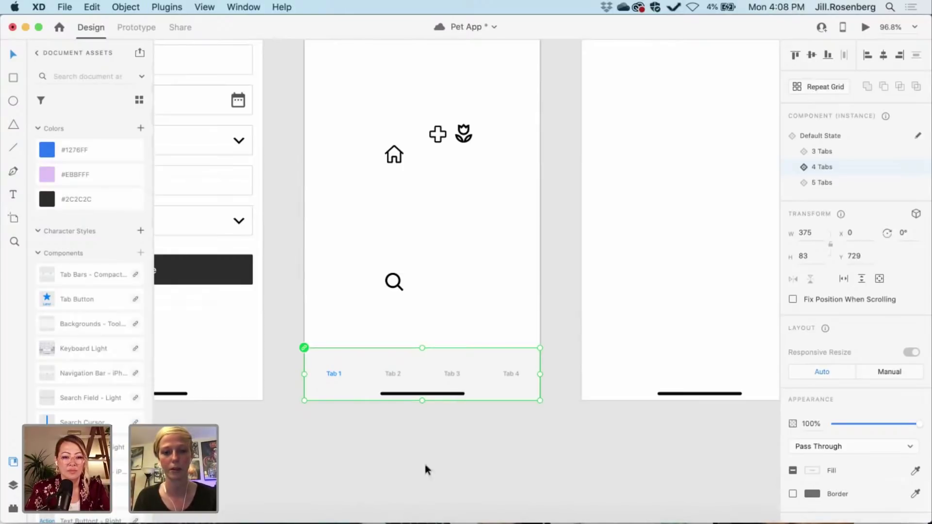
{"action": "scroll", "coordinate": [433, 470], "scroll_direction": "up", "scroll_amount": 2}
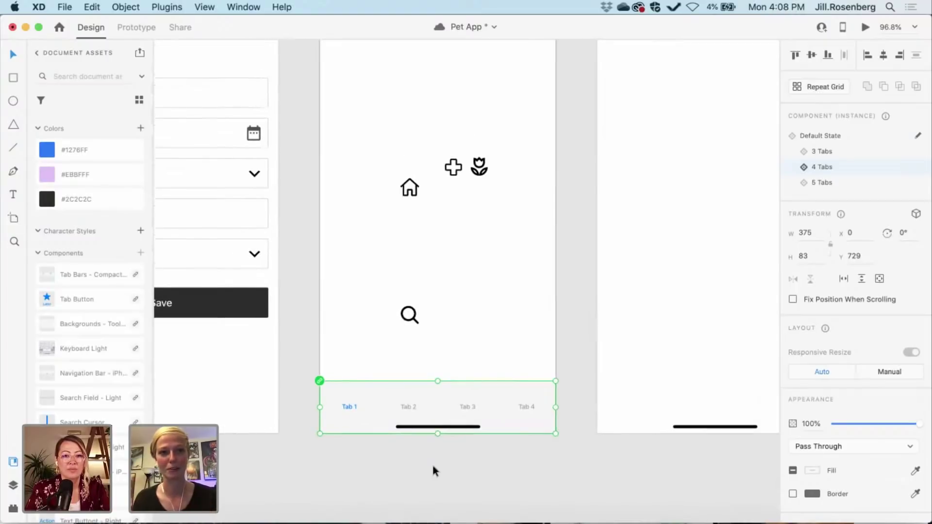
{"action": "left_click", "coordinate": [460, 468]}
- Rename the first two tab labels in the home screen's tab bar as Home and Services
{"action": "scroll", "coordinate": [460, 468], "scroll_direction": "up", "scroll_amount": 5}
{"action": "scroll", "coordinate": [427, 456], "scroll_direction": "up", "scroll_amount": 2}
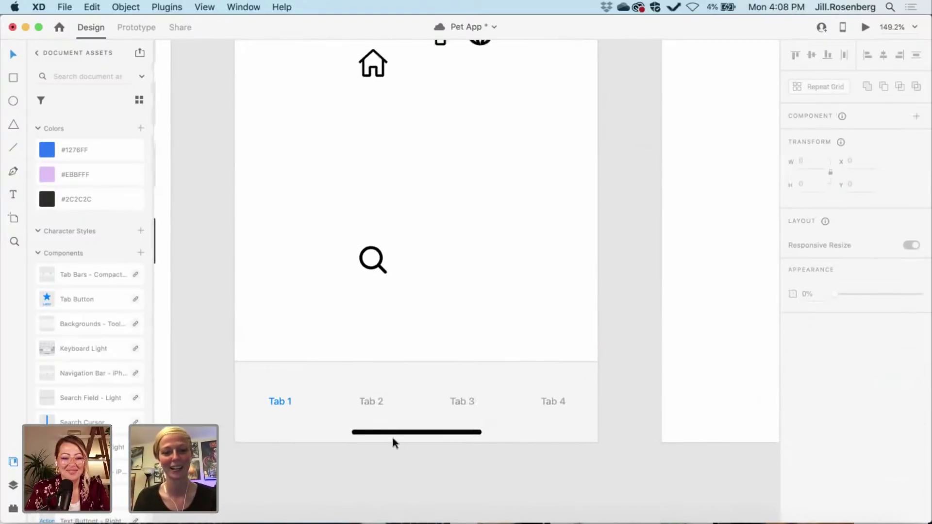
{"action": "double_click", "coordinate": [282, 405]}
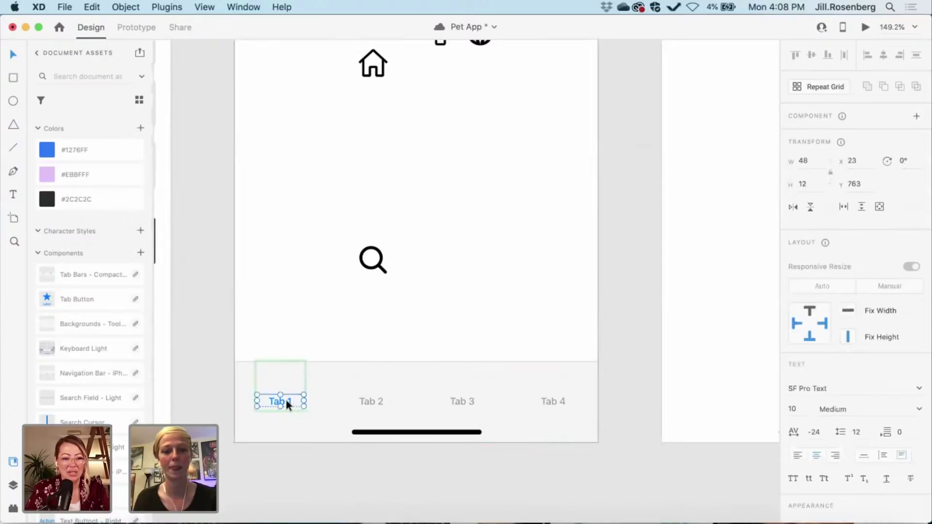
{"action": "double_click", "coordinate": [286, 400]}
{"action": "type", "text": "Home"}
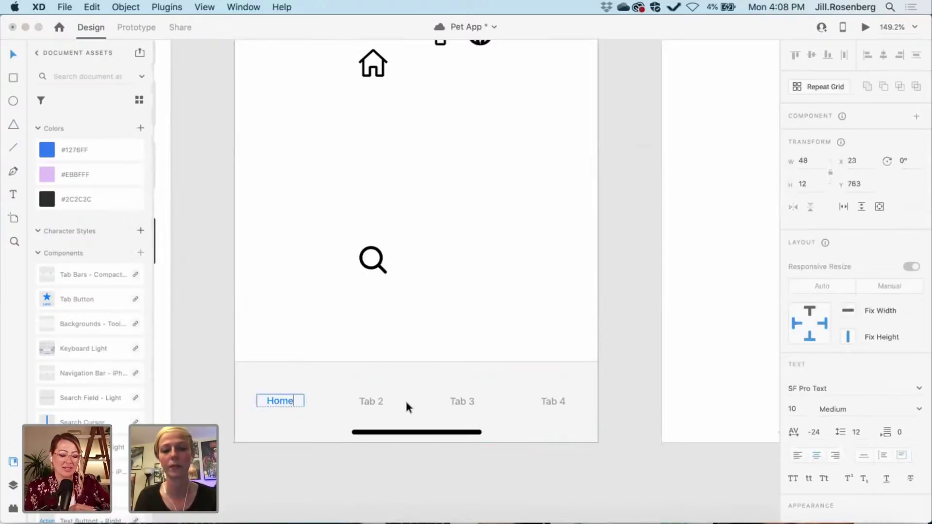
{"action": "key", "text": "Escape"}
{"action": "double_click", "coordinate": [373, 402]}
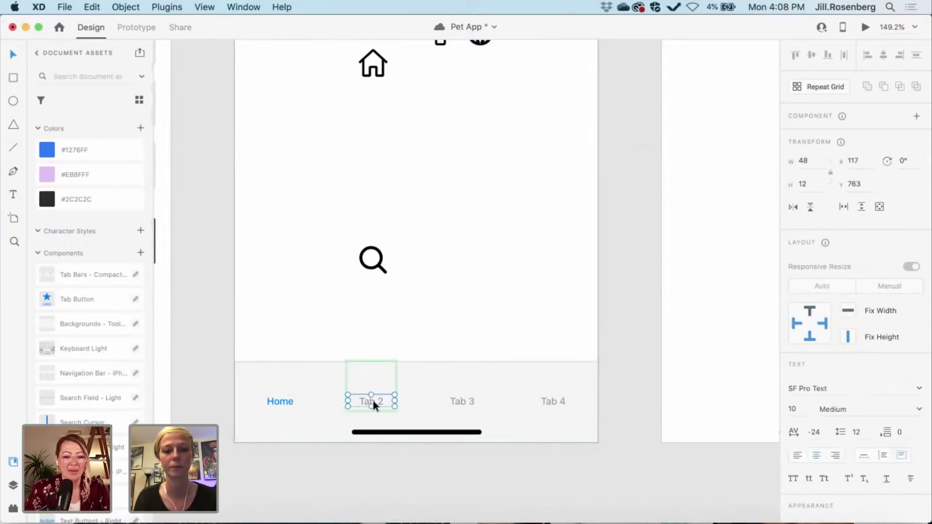
{"action": "double_click", "coordinate": [378, 402]}
{"action": "type", "text": "ervices"}
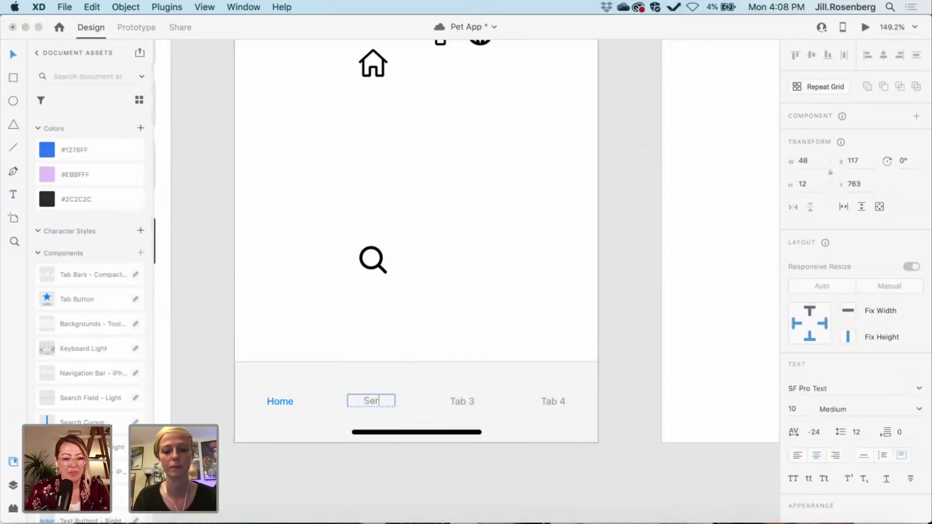
- Rename the Tab 3 label in the home screen's tab bar as Health
{"action": "left_click", "coordinate": [459, 403]}
{"action": "left_click", "coordinate": [459, 406]}
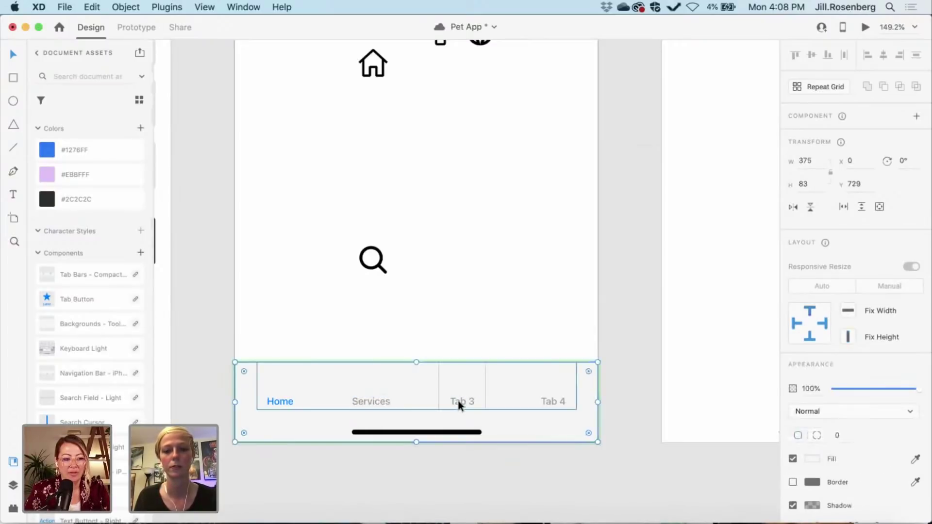
{"action": "double_click", "coordinate": [458, 406]}
{"action": "double_click", "coordinate": [458, 404]}
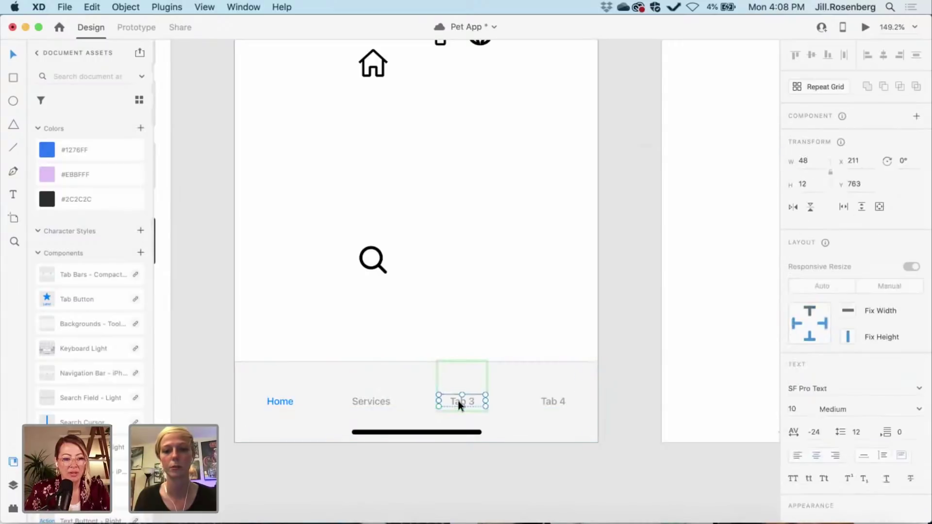
{"action": "double_click", "coordinate": [453, 401]}
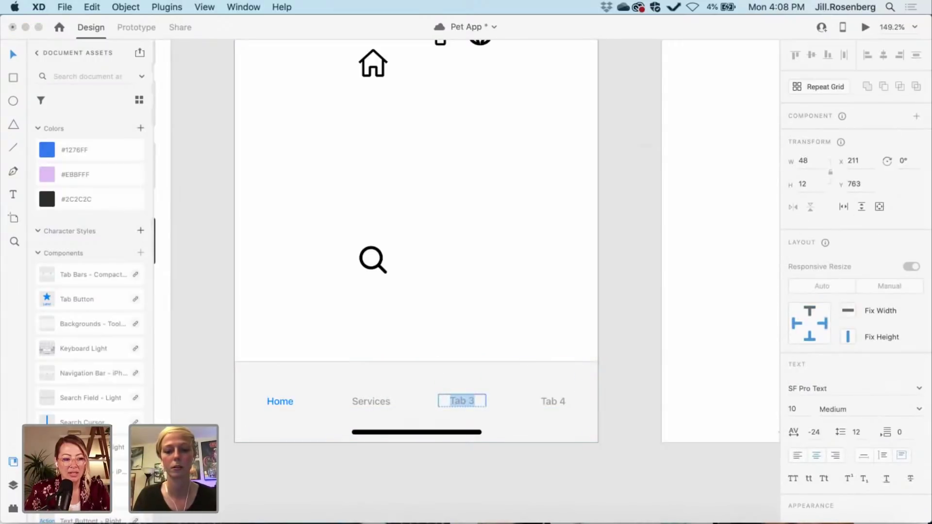
{"action": "type", "text": "Health"}
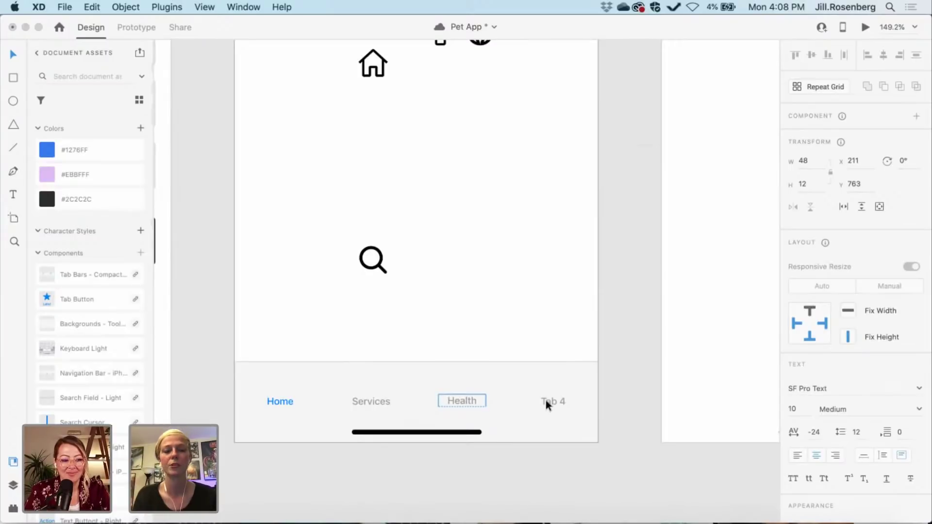
- Rename the Tab 4 label in the home screen's tab bar as Activities and deselect it
{"action": "left_click", "coordinate": [547, 405]}
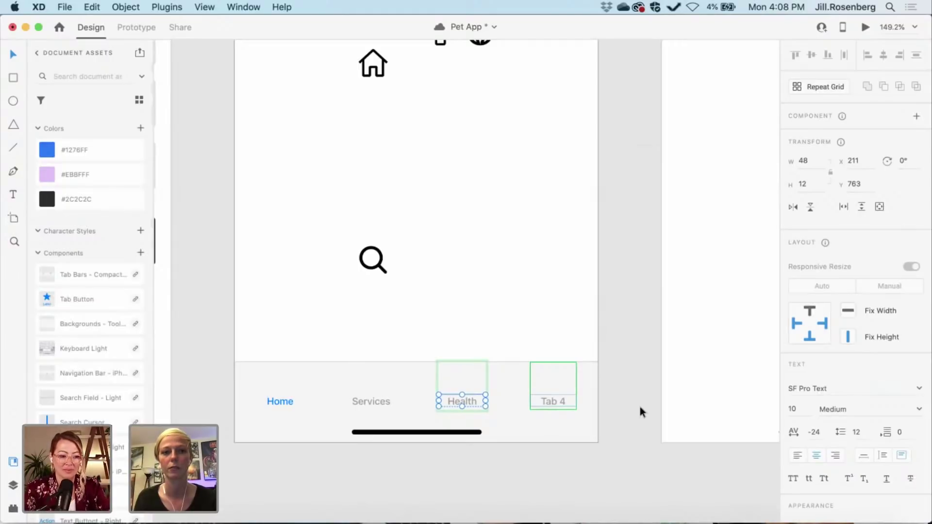
{"action": "key", "text": "Escape"}
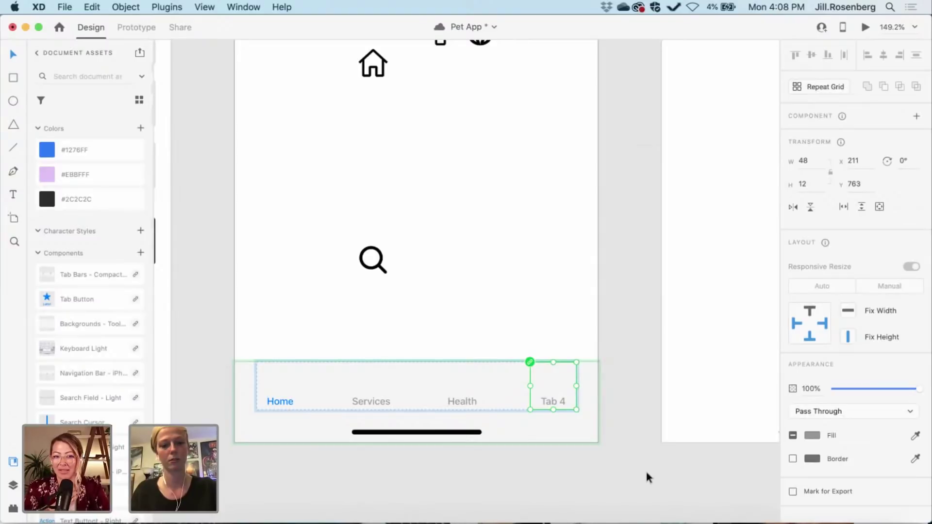
{"action": "left_click", "coordinate": [647, 478]}
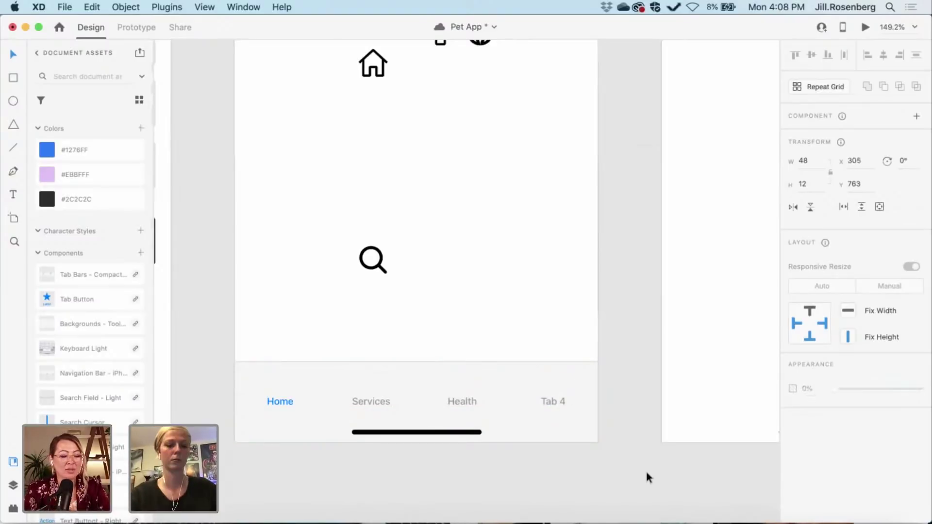
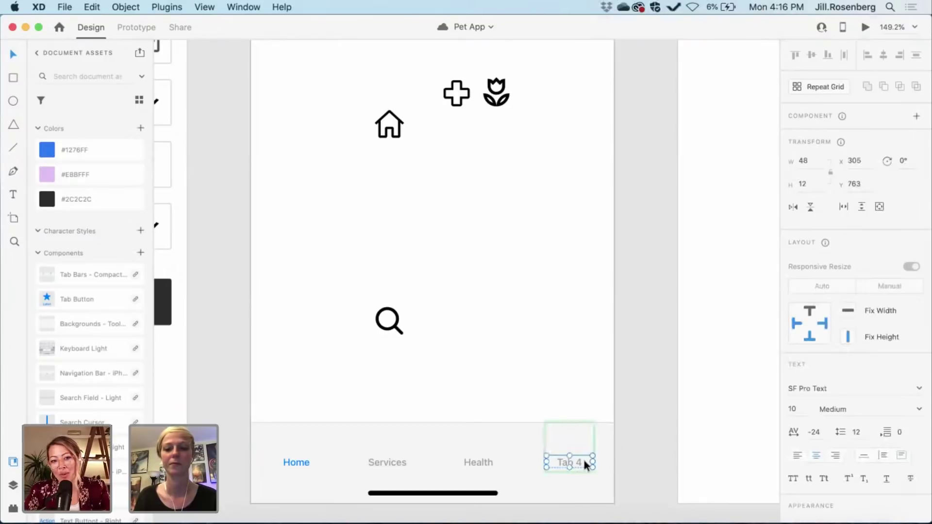
{"action": "double_click", "coordinate": [583, 460]}
{"action": "key", "text": "BackSpace"}
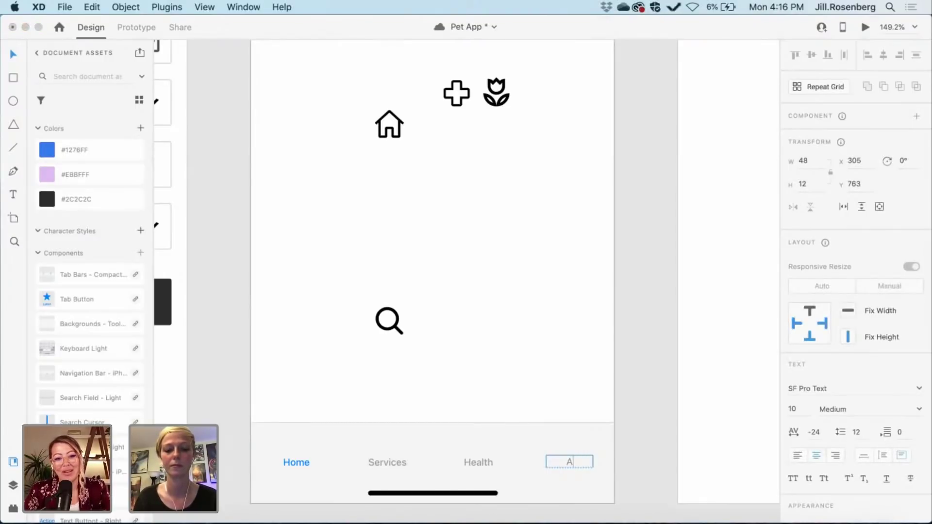
{"action": "type", "text": "Activities"}
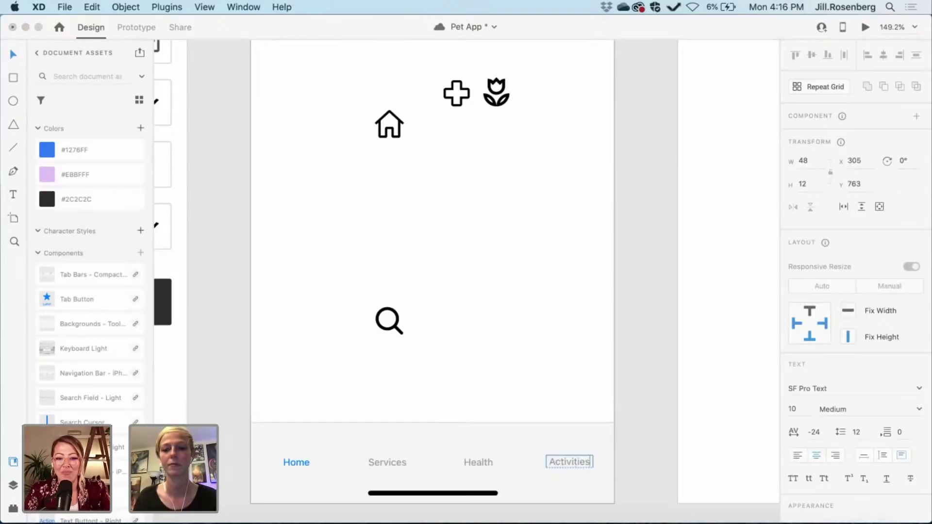
{"action": "left_click", "coordinate": [635, 452]}
{"action": "left_click", "coordinate": [636, 452]}
- Review the home artboard from its navigation bar down past the loose icons to the relabelled tab bar
{"action": "scroll", "coordinate": [636, 452], "scroll_direction": "up", "scroll_amount": 10}
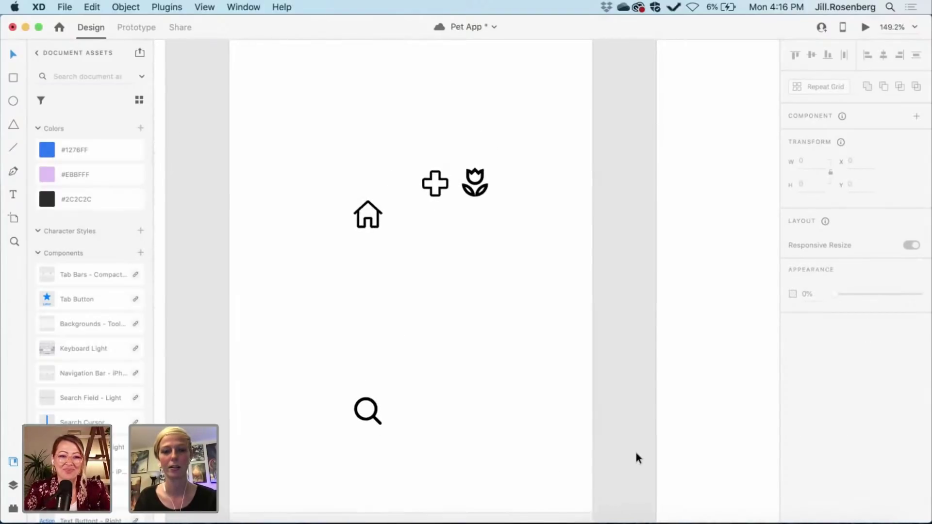
{"action": "scroll", "coordinate": [636, 452], "scroll_direction": "down", "scroll_amount": 4}
{"action": "scroll", "coordinate": [635, 452], "scroll_direction": "right", "scroll_amount": 3}
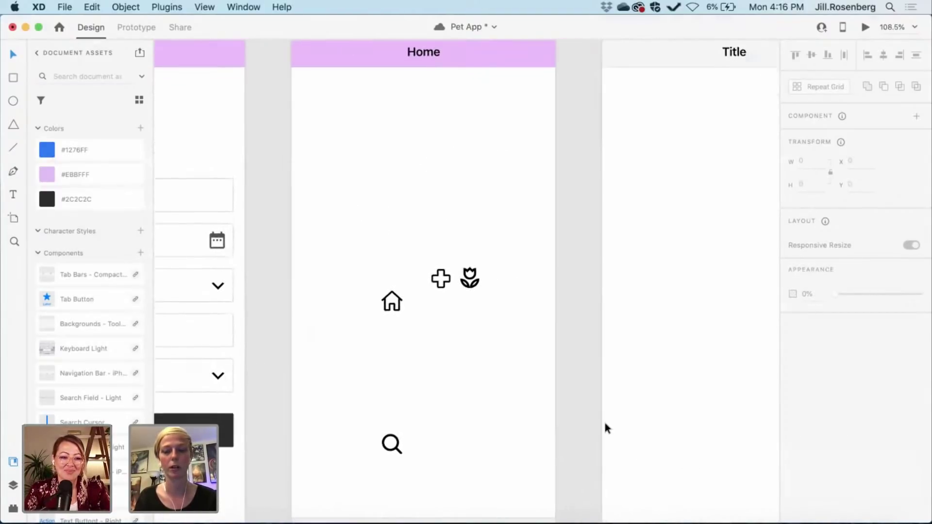
{"action": "scroll", "coordinate": [605, 423], "scroll_direction": "up", "scroll_amount": 2}
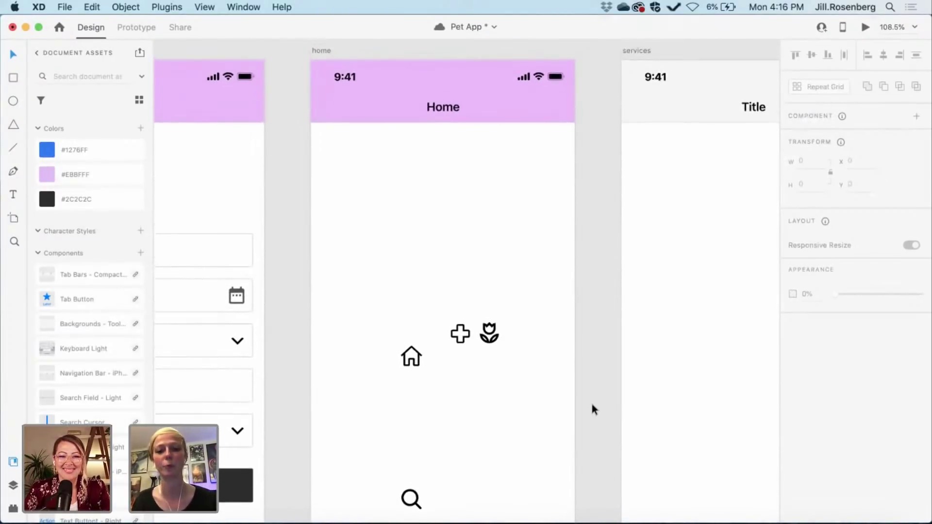
{"action": "scroll", "coordinate": [602, 408], "scroll_direction": "down", "scroll_amount": 5}
{"action": "scroll", "coordinate": [606, 415], "scroll_direction": "up", "scroll_amount": 2}
{"action": "scroll", "coordinate": [607, 415], "scroll_direction": "left", "scroll_amount": 2}
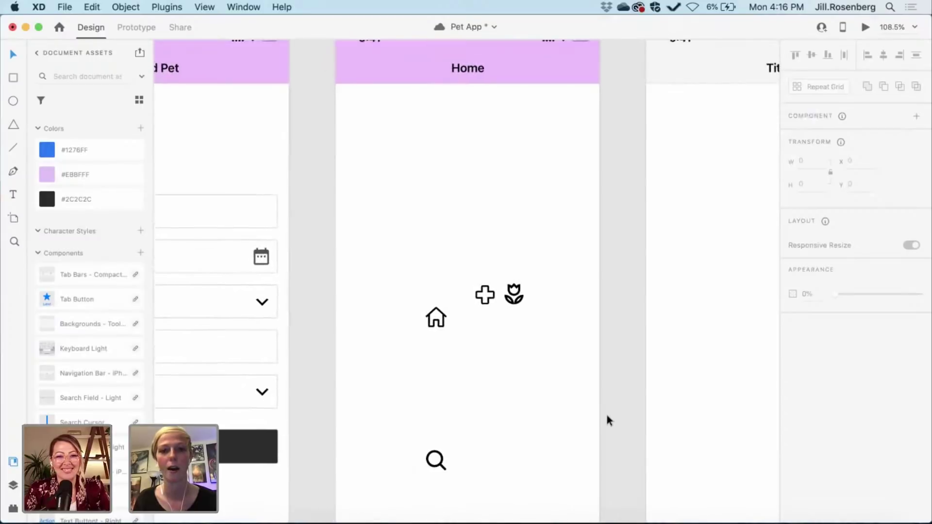
{"action": "scroll", "coordinate": [607, 416], "scroll_direction": "down", "scroll_amount": 2}
{"action": "scroll", "coordinate": [607, 416], "scroll_direction": "right", "scroll_amount": 2}
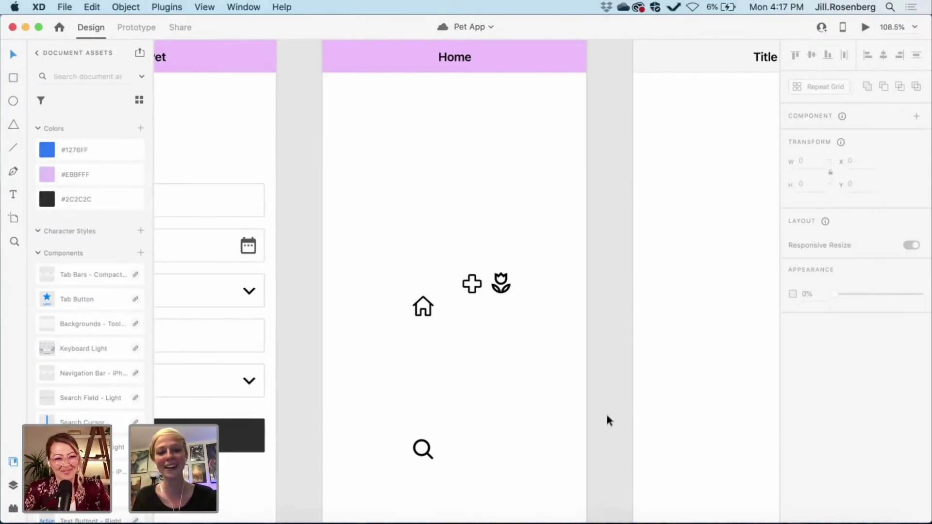
{"action": "scroll", "coordinate": [500, 381], "scroll_direction": "down", "scroll_amount": 5}
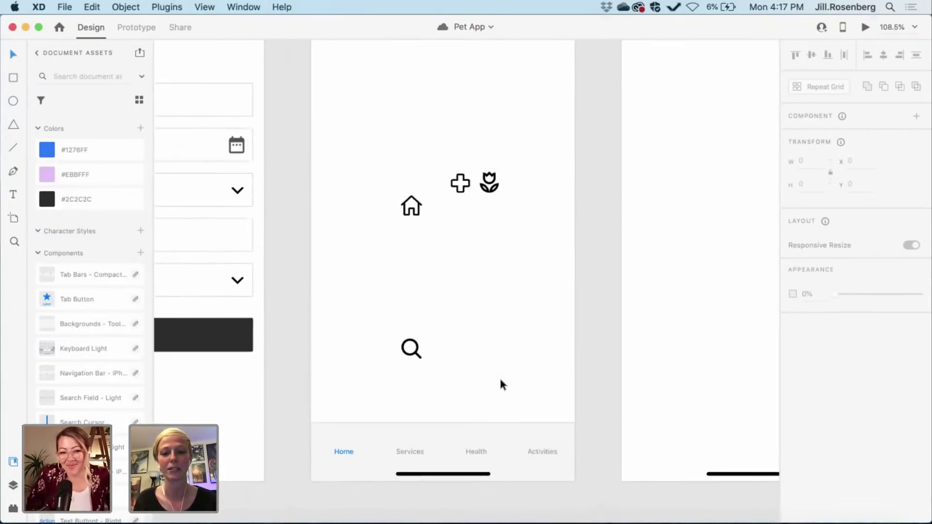
- Select the search, house, cross and tulip icons on the home artboard together and clear the selection
{"action": "left_click", "coordinate": [413, 351]}
{"action": "left_click", "coordinate": [409, 208], "text": "shift"}
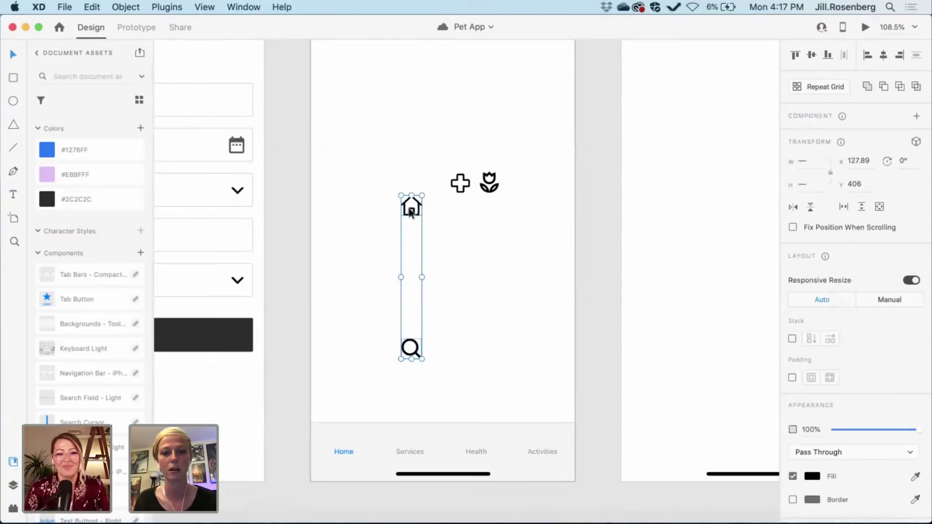
{"action": "left_click", "coordinate": [461, 189], "text": "shift"}
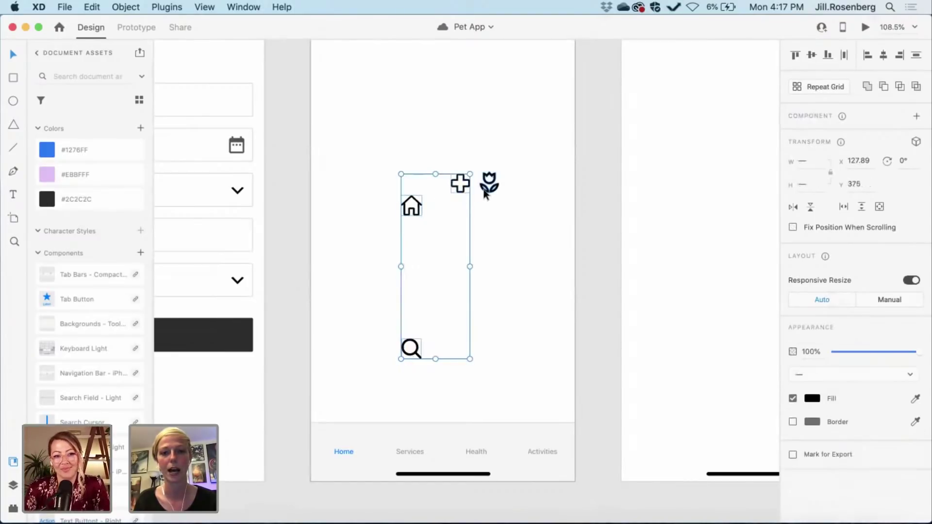
{"action": "left_click", "coordinate": [486, 190], "text": "shift"}
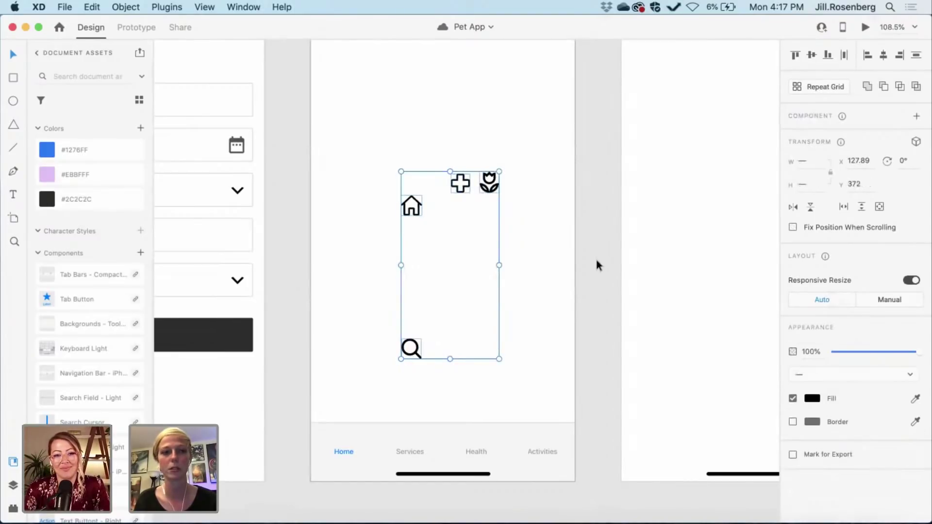
{"action": "scroll", "coordinate": [594, 257], "scroll_direction": "right", "scroll_amount": 2}
{"action": "scroll", "coordinate": [595, 257], "scroll_direction": "up", "scroll_amount": 1}
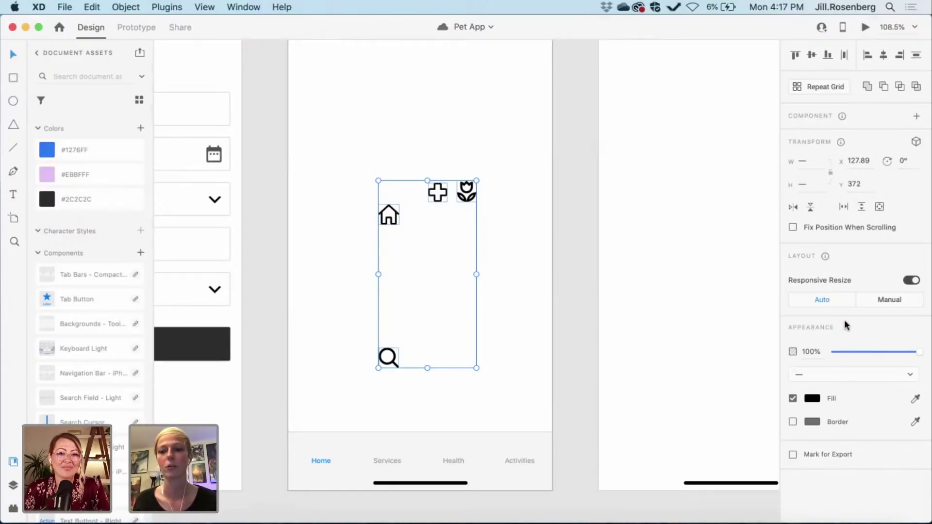
{"action": "left_click", "coordinate": [830, 173]}
{"action": "left_click", "coordinate": [466, 245]}
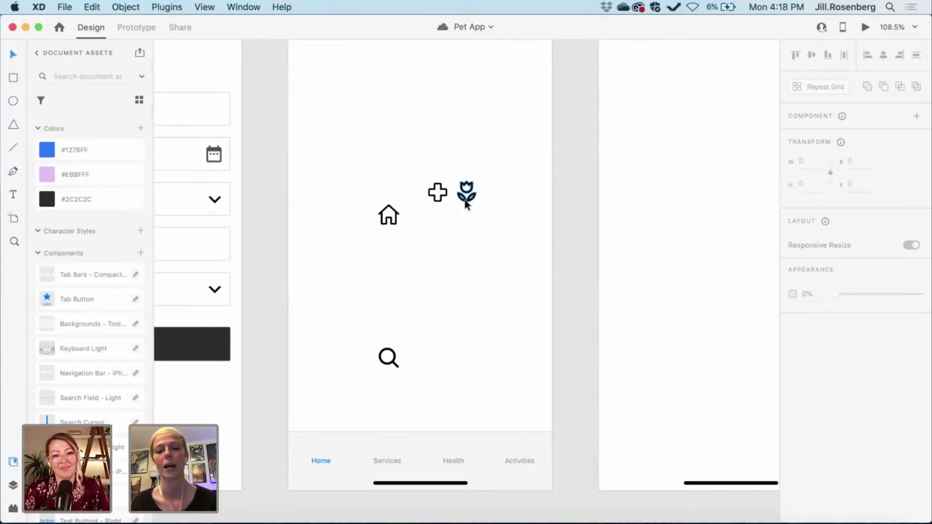
{"action": "left_click", "coordinate": [466, 203]}
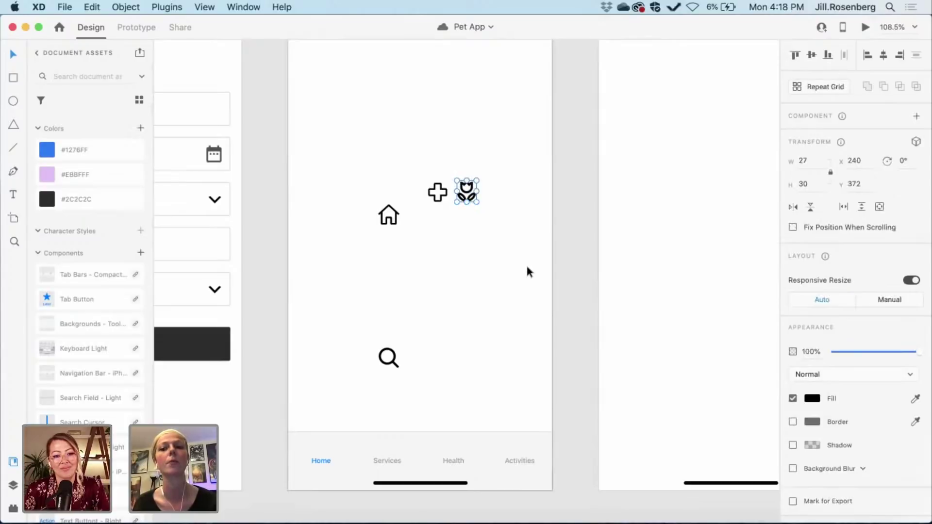
{"action": "scroll", "coordinate": [530, 275], "scroll_direction": "up", "scroll_amount": 2}
{"action": "scroll", "coordinate": [531, 274], "scroll_direction": "left", "scroll_amount": 2}
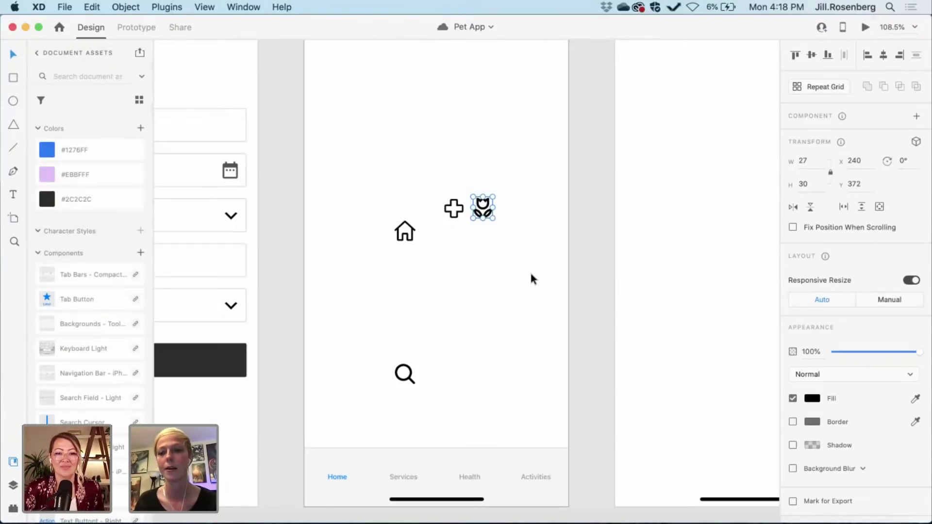
{"action": "scroll", "coordinate": [572, 283], "scroll_direction": "left", "scroll_amount": 4}
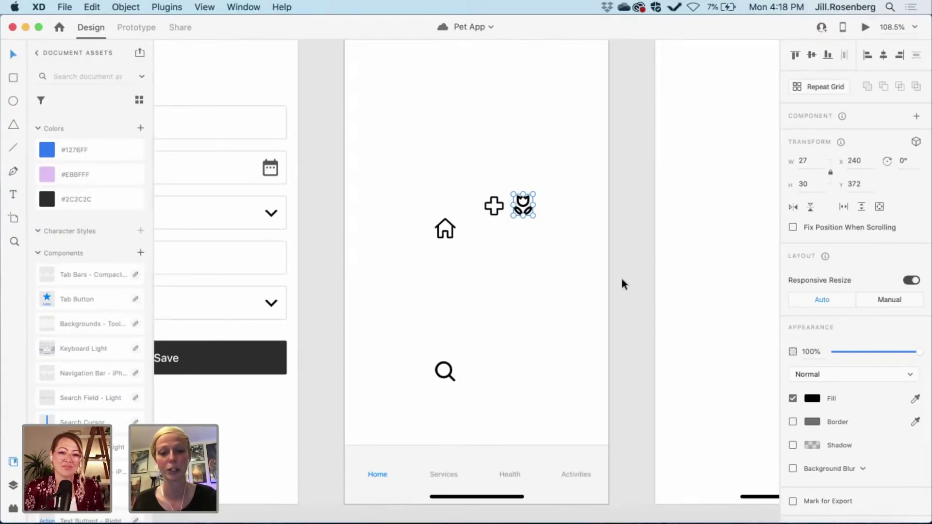
{"action": "scroll", "coordinate": [620, 275], "scroll_direction": "up", "scroll_amount": 5}
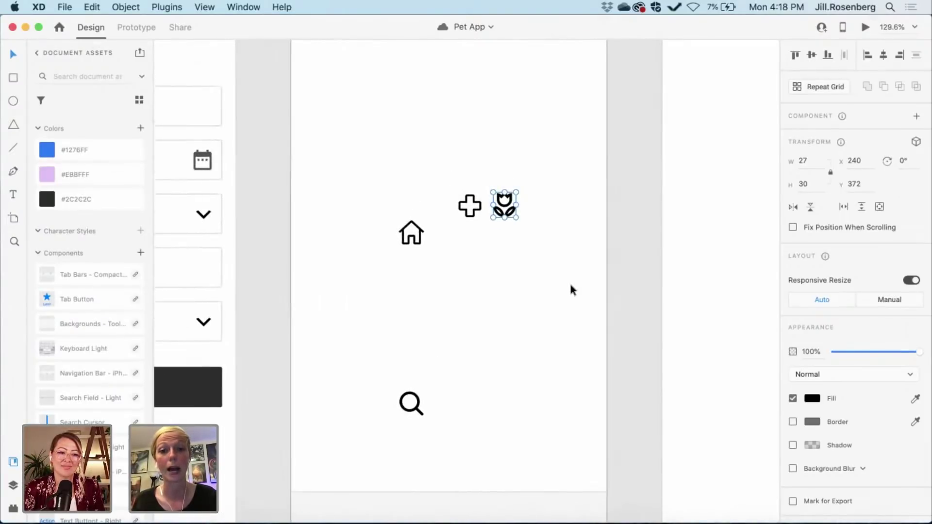
{"action": "scroll", "coordinate": [570, 288], "scroll_direction": "up", "scroll_amount": 2}
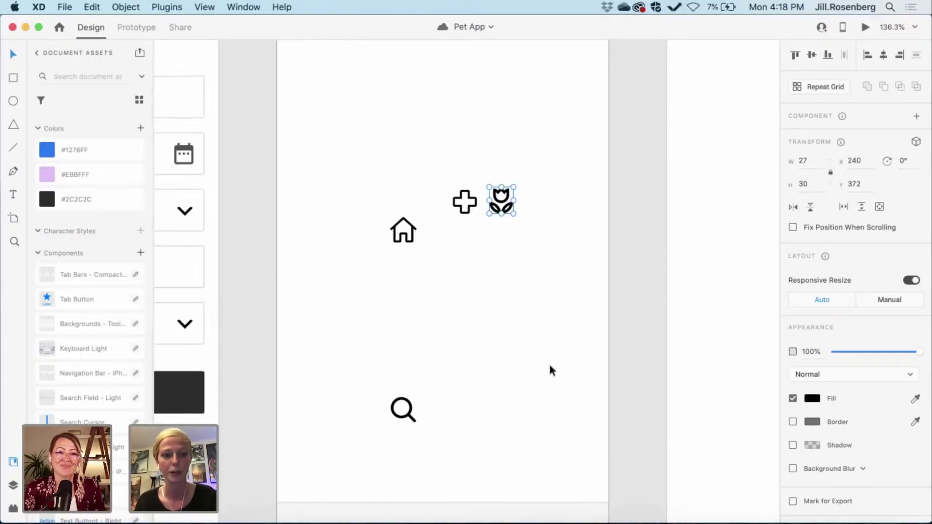
{"action": "scroll", "coordinate": [550, 366], "scroll_direction": "down", "scroll_amount": 1}
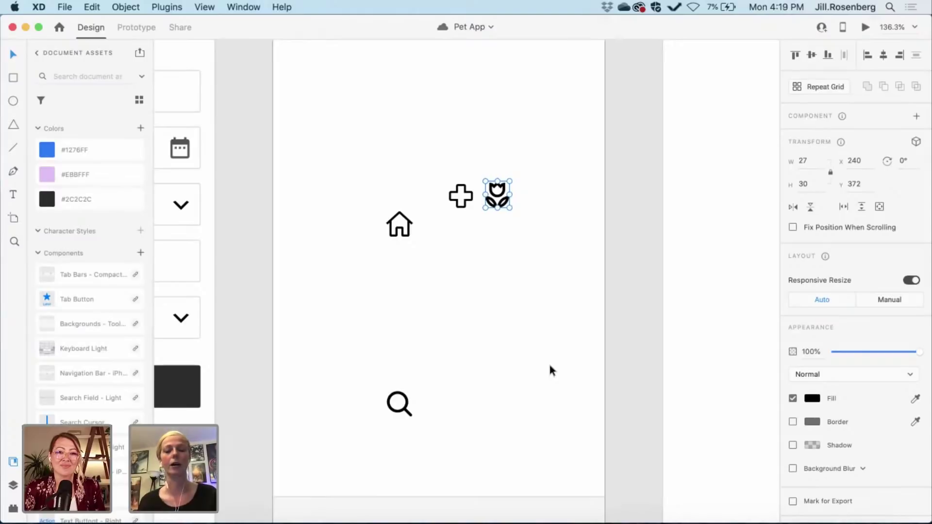
{"action": "scroll", "coordinate": [549, 370], "scroll_direction": "down", "scroll_amount": 1}
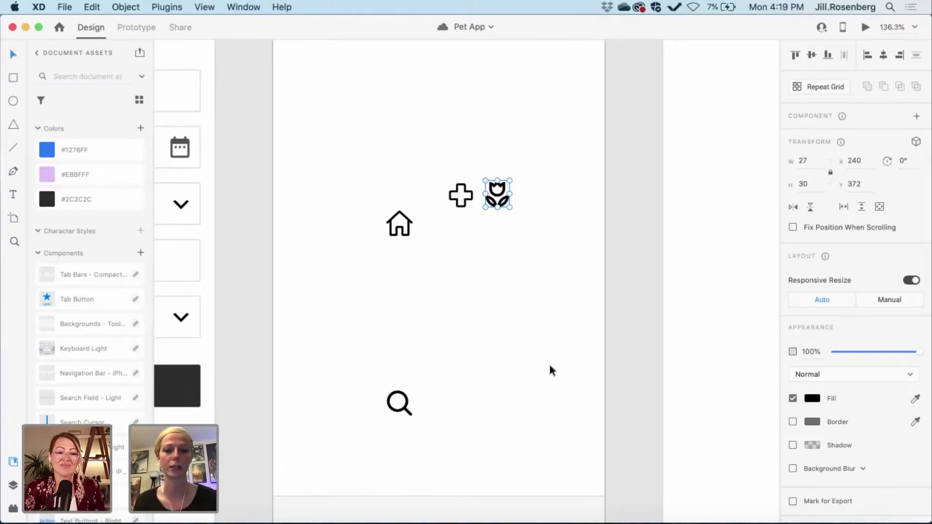
{"action": "scroll", "coordinate": [549, 370], "scroll_direction": "down", "scroll_amount": 5}
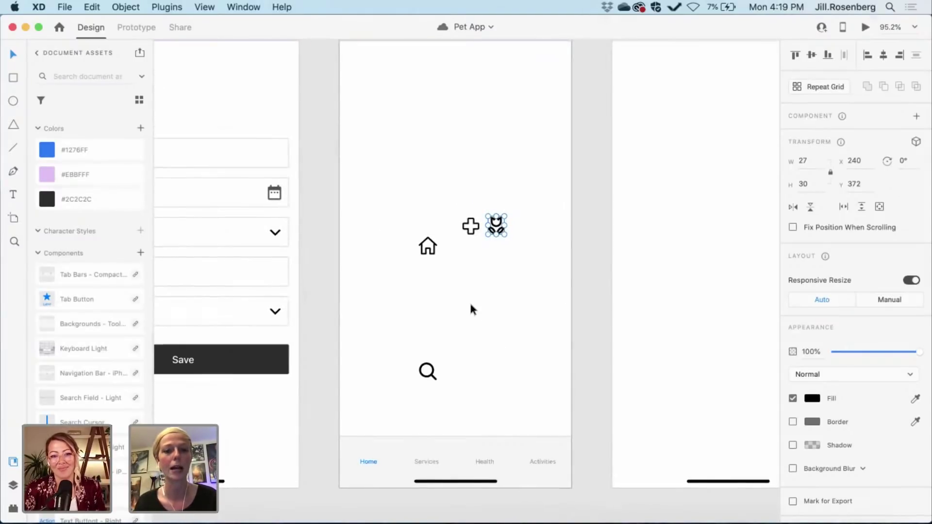
- Place a copy of the house icon above the tab bar's Home label and fill it with the blue #1276FF
{"action": "left_click_drag", "start_coordinate": [428, 247], "coordinate": [370, 455]}
{"action": "scroll", "coordinate": [370, 455], "scroll_direction": "up", "scroll_amount": 3}
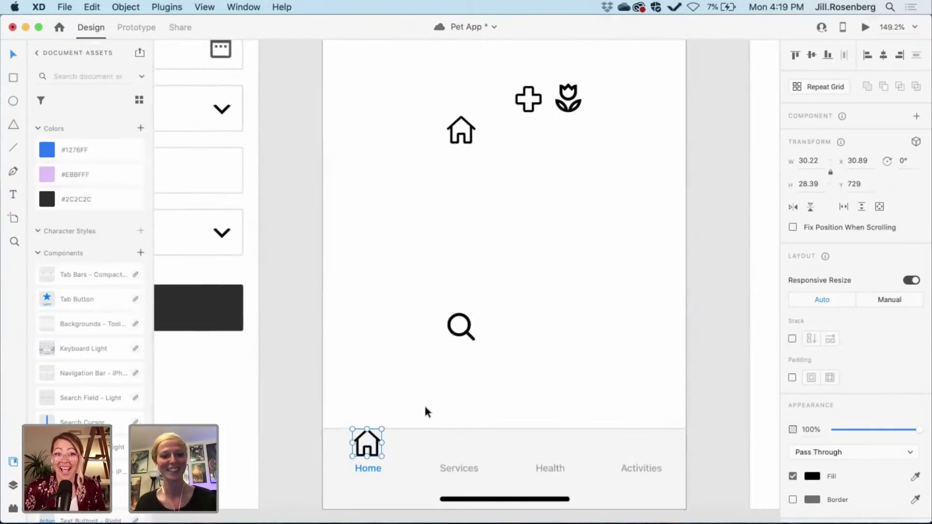
{"action": "scroll", "coordinate": [425, 411], "scroll_direction": "down", "scroll_amount": 3}
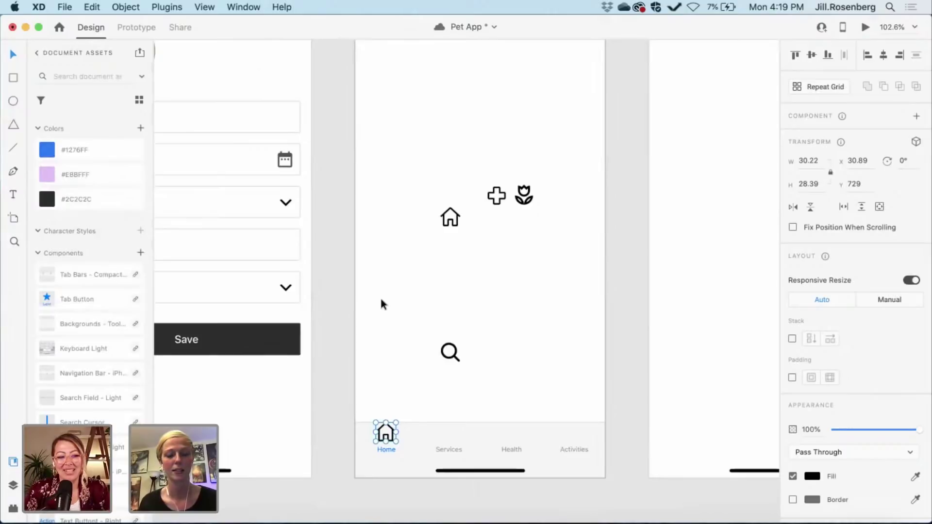
{"action": "left_click", "coordinate": [73, 148]}
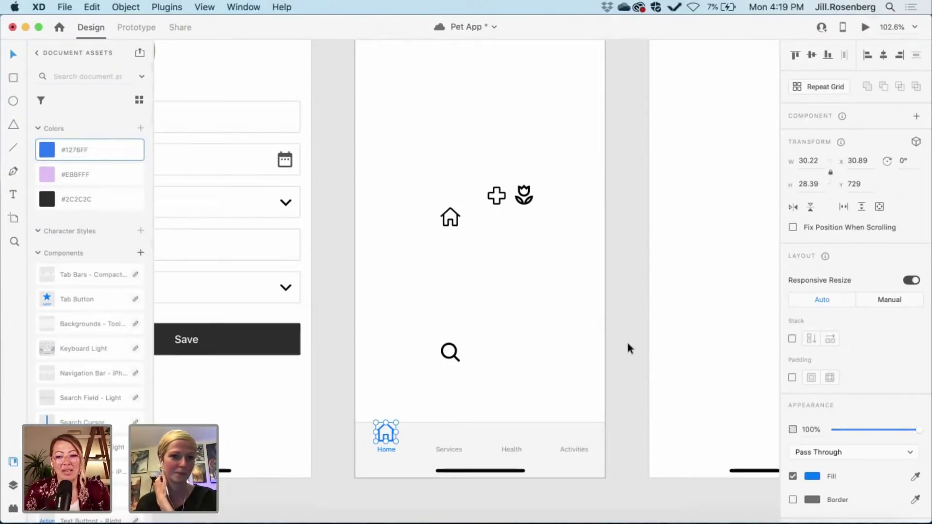
- Try a height of 16 for the blue house icon in the tab bar, keeping its proportions
{"action": "scroll", "coordinate": [628, 349], "scroll_direction": "left", "scroll_amount": 2}
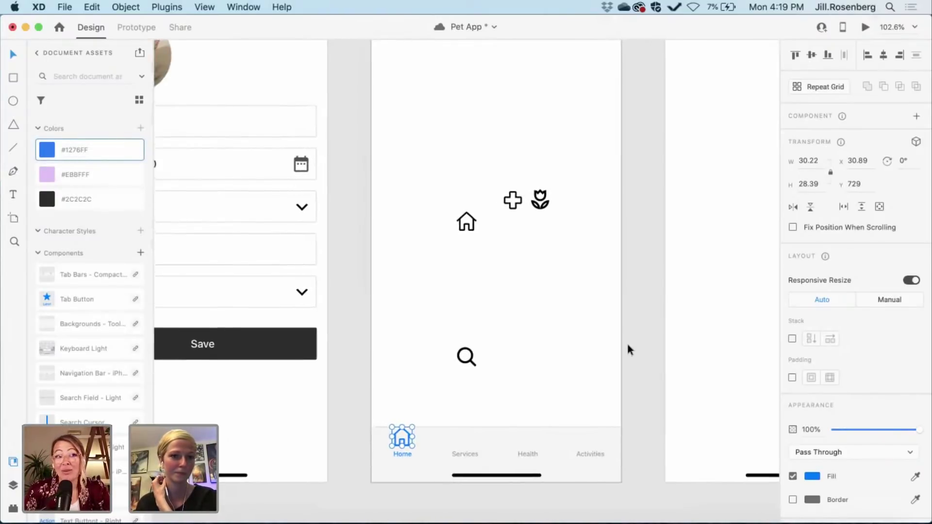
{"action": "scroll", "coordinate": [628, 350], "scroll_direction": "down", "scroll_amount": 2}
{"action": "scroll", "coordinate": [628, 349], "scroll_direction": "right", "scroll_amount": 2}
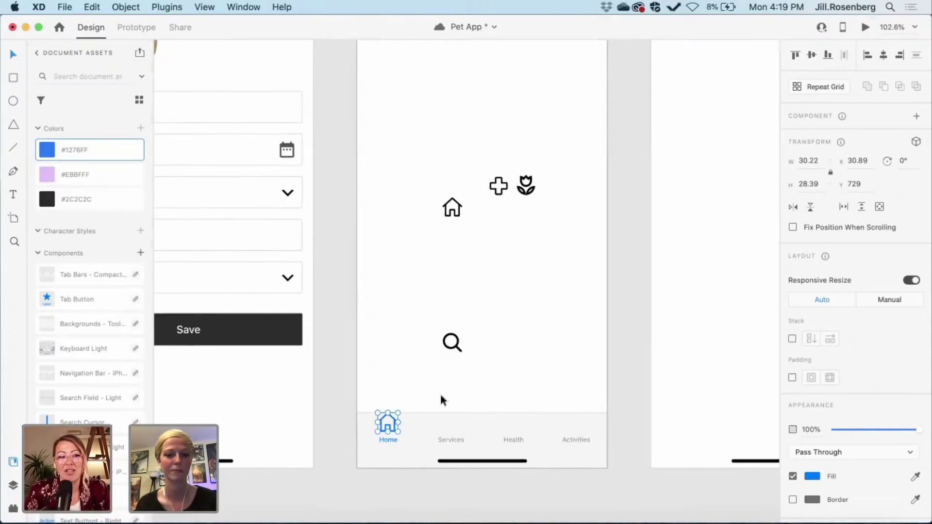
{"action": "left_click", "coordinate": [805, 184]}
{"action": "type", "text": "16"}
{"action": "key", "text": "Return"}
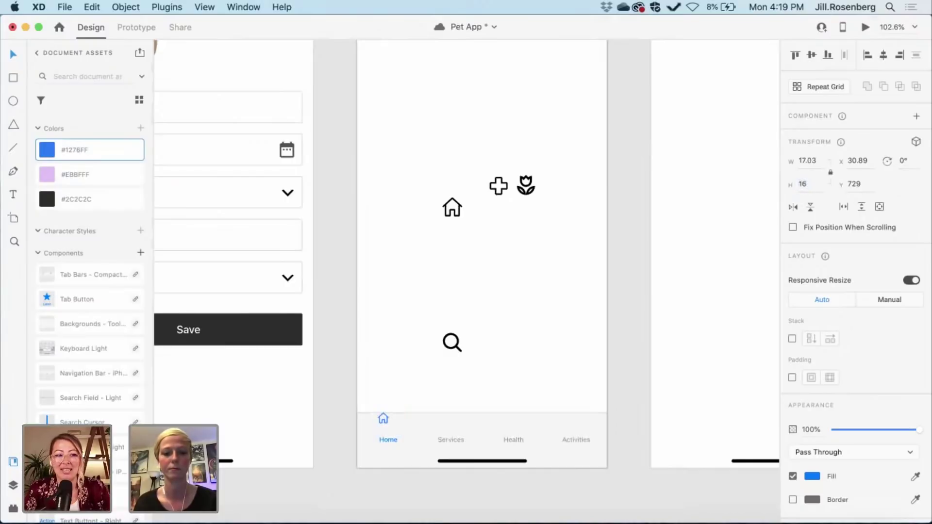
- Set the blue house icon's height to 20 with its proportions locked
{"action": "left_click", "coordinate": [804, 183]}
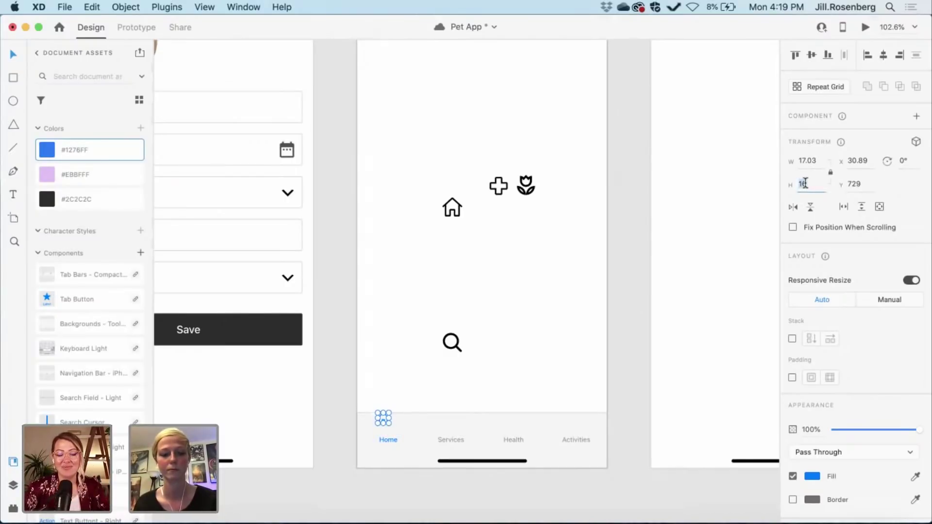
{"action": "type", "text": "20"}
{"action": "key", "text": "Return"}
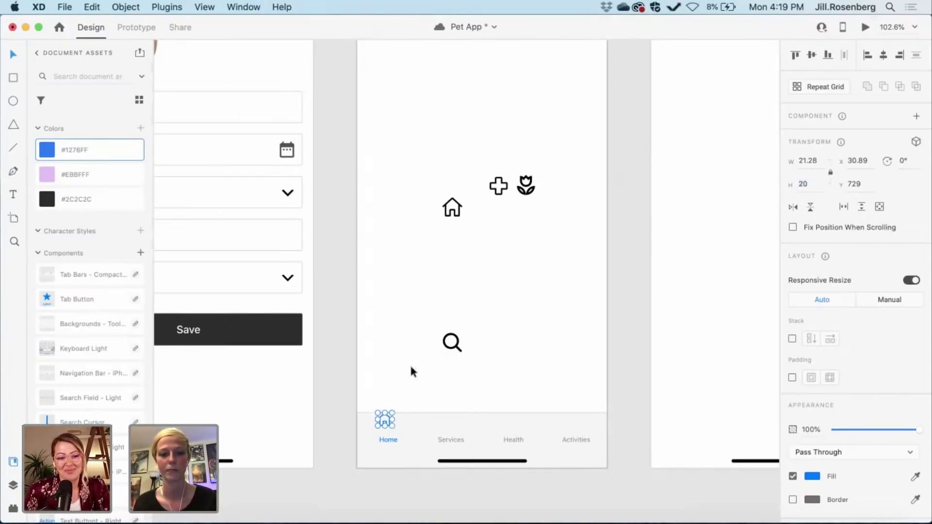
- Centre the blue house icon above the Home label at about X 36, Y 739, keeping the tab bar at Y 729
{"action": "scroll", "coordinate": [410, 409], "scroll_direction": "up", "scroll_amount": 5}
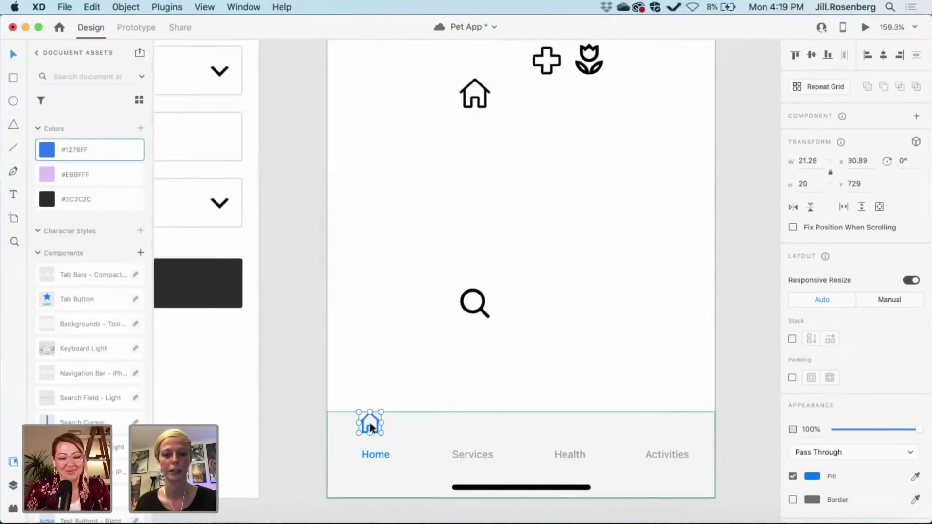
{"action": "key", "text": "Escape"}
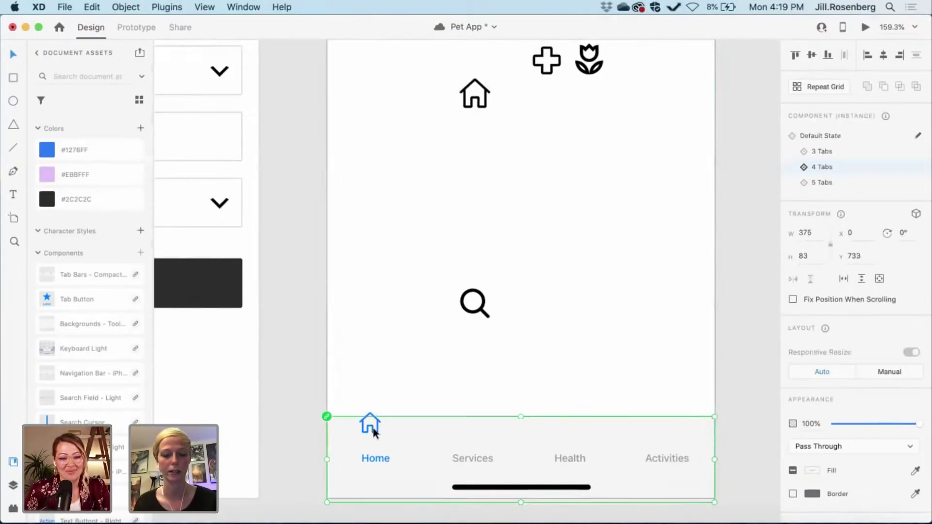
{"action": "left_click_drag", "start_coordinate": [372, 431], "coordinate": [372, 428]}
{"action": "scroll", "coordinate": [377, 433], "scroll_direction": "up", "scroll_amount": 5}
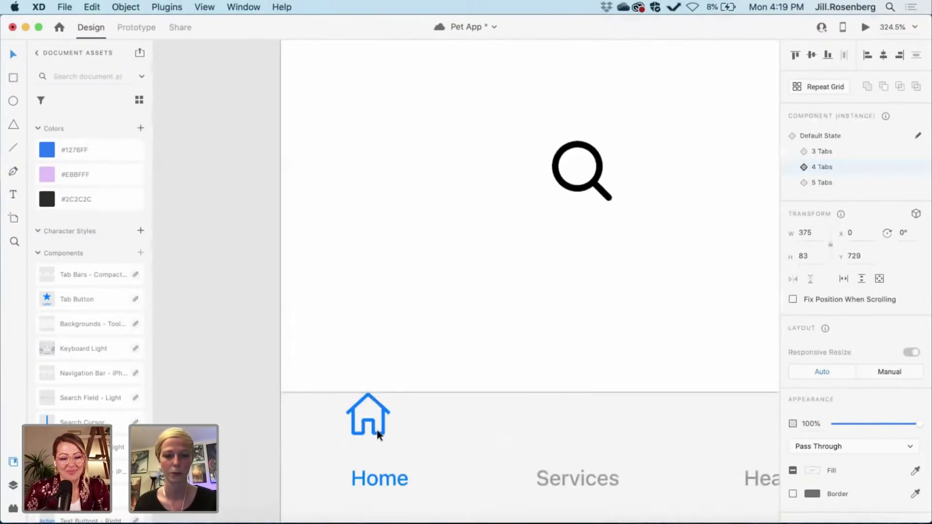
{"action": "double_click", "coordinate": [375, 433]}
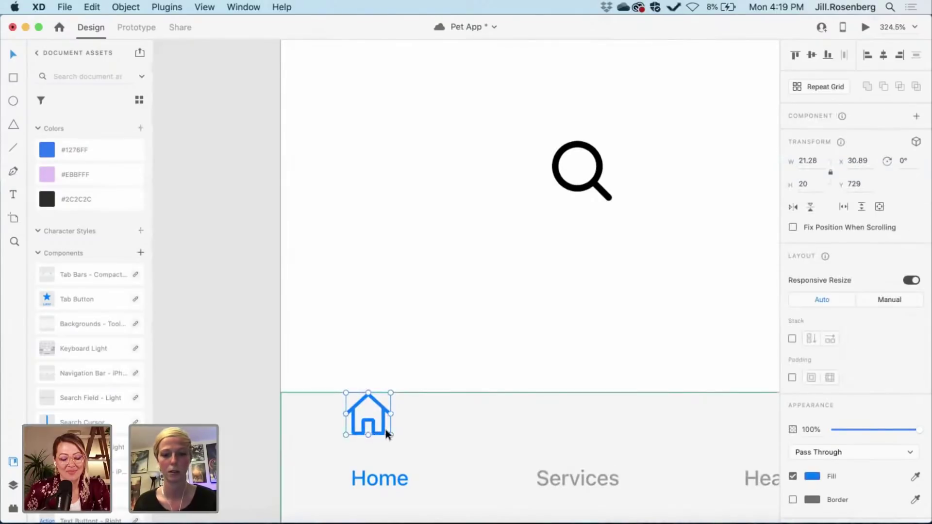
{"action": "left_click_drag", "start_coordinate": [384, 429], "coordinate": [395, 454]}
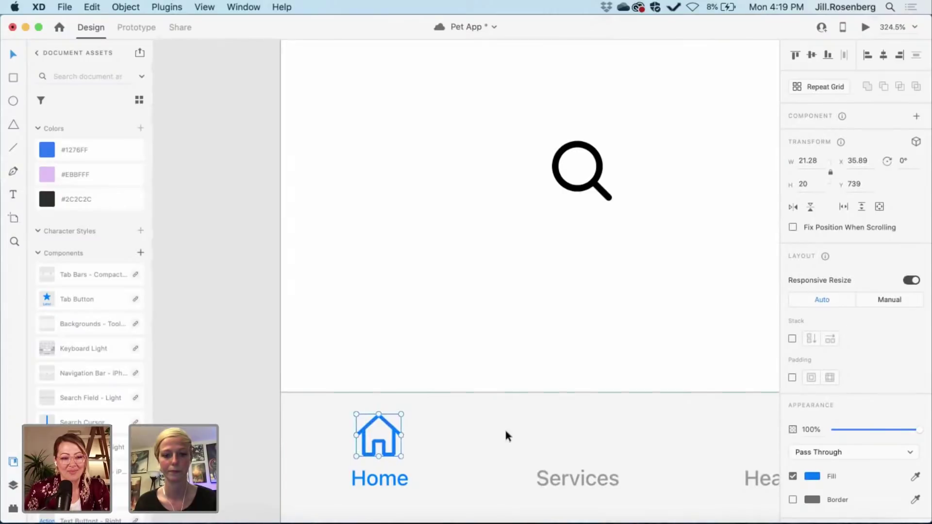
- Duplicate the search icon straight down to about Y 674, just above the Services tab, and select the blue house icon for size reference
{"action": "scroll", "coordinate": [533, 421], "scroll_direction": "down", "scroll_amount": 5}
{"action": "scroll", "coordinate": [532, 421], "scroll_direction": "up", "scroll_amount": 3}
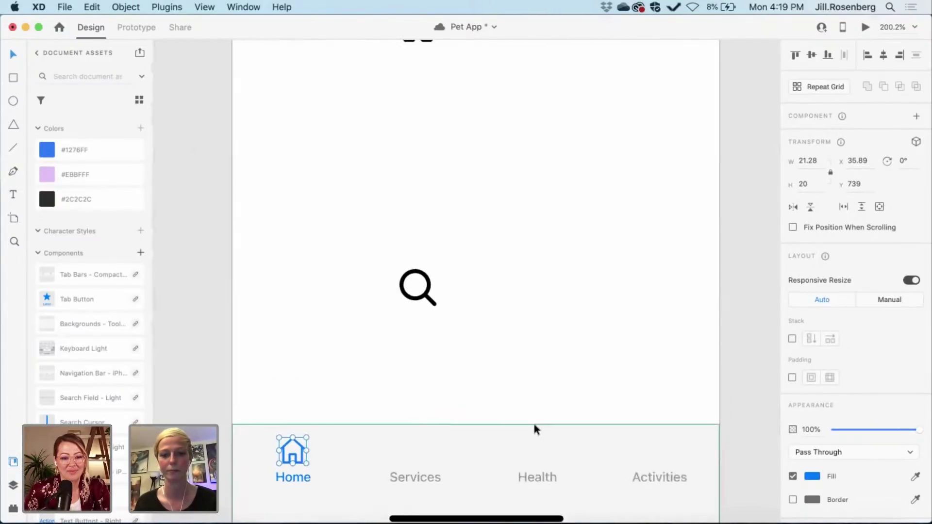
{"action": "scroll", "coordinate": [483, 365], "scroll_direction": "down", "scroll_amount": 2}
{"action": "left_click", "coordinate": [416, 307]}
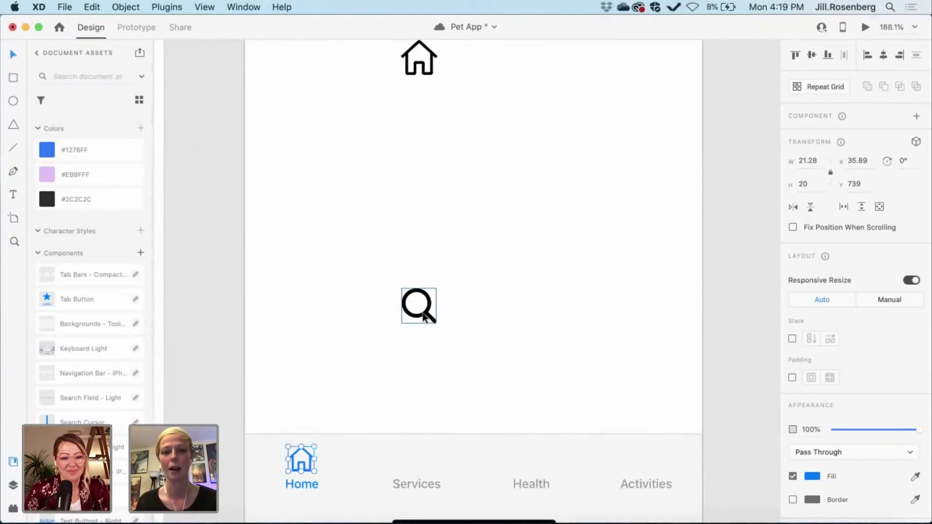
{"action": "left_click_drag", "start_coordinate": [415, 306], "coordinate": [417, 386]}
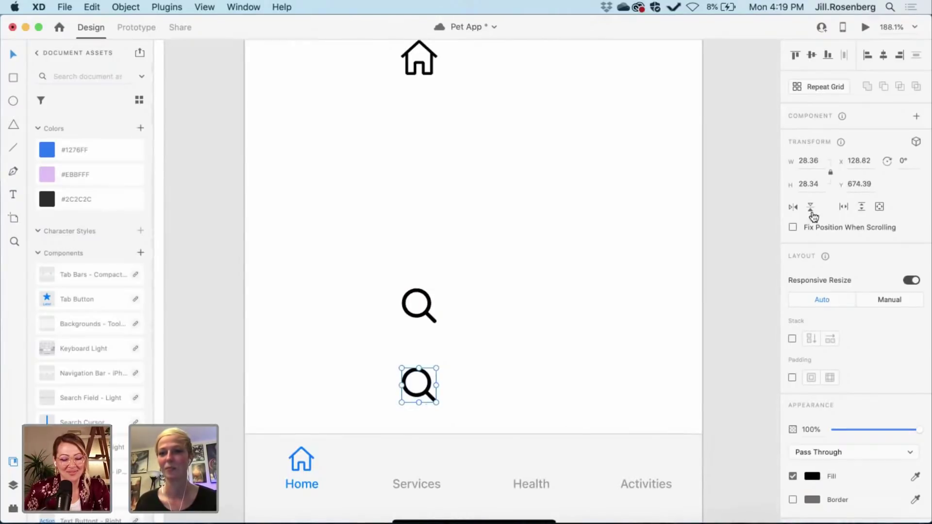
{"action": "left_click", "coordinate": [310, 463]}
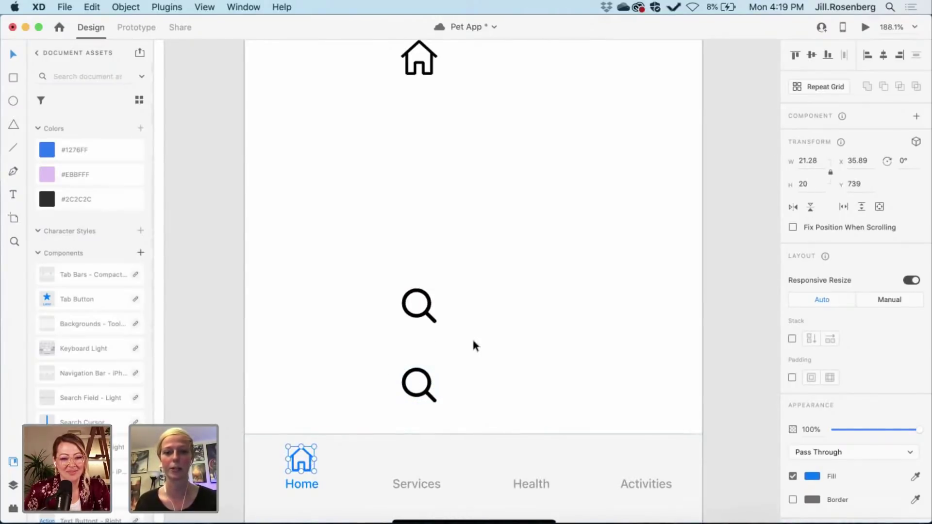
- Delete the original black house icon and the upper search icon from the home artboard
{"action": "scroll", "coordinate": [472, 345], "scroll_direction": "down", "scroll_amount": 4}
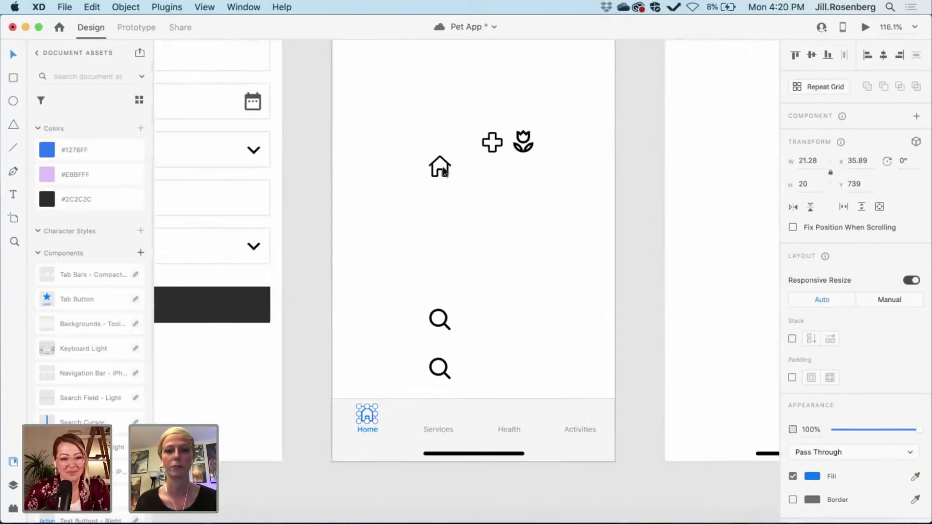
{"action": "left_click_drag", "start_coordinate": [420, 151], "coordinate": [459, 331]}
{"action": "key", "text": "Delete"}
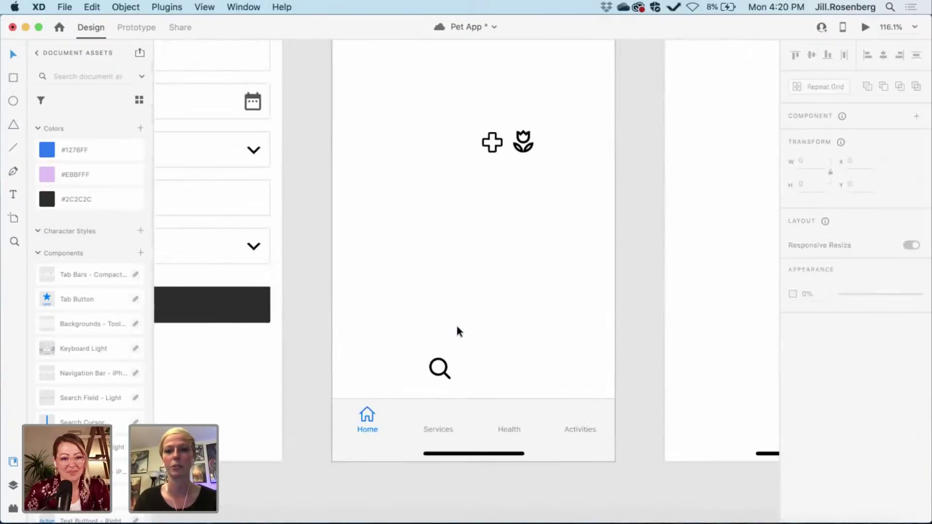
- Move the cross icon to about X 115, Y 484 and the tulip icon to about X 199, Y 503, closer to the tab bar
{"action": "left_click_drag", "start_coordinate": [492, 141], "coordinate": [429, 224]}
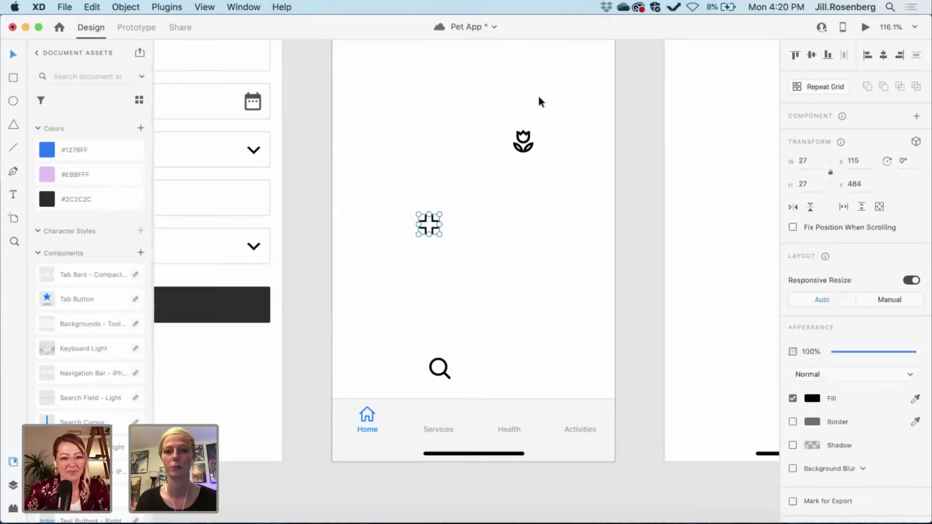
{"action": "left_click", "coordinate": [521, 154]}
{"action": "left_click_drag", "start_coordinate": [521, 154], "coordinate": [488, 245]}
{"action": "scroll", "coordinate": [488, 243], "scroll_direction": "up", "scroll_amount": 5}
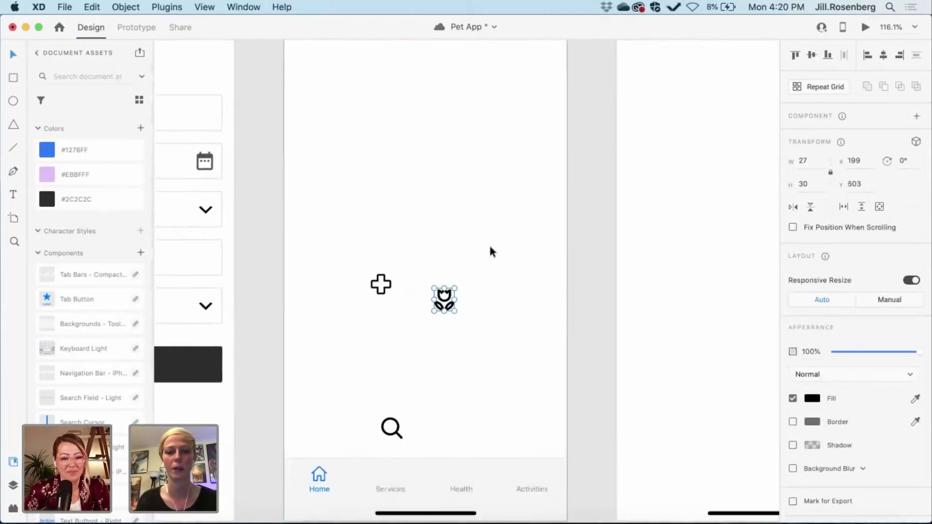
{"action": "scroll", "coordinate": [489, 243], "scroll_direction": "down", "scroll_amount": 3}
{"action": "scroll", "coordinate": [488, 243], "scroll_direction": "left", "scroll_amount": 3}
{"action": "left_click_drag", "start_coordinate": [379, 176], "coordinate": [523, 433]}
{"action": "left_click", "coordinate": [522, 426]}
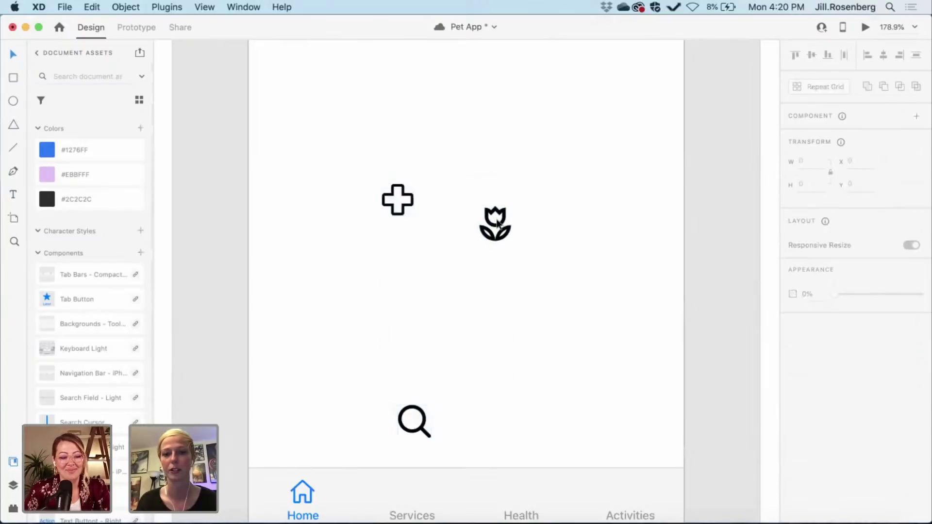
- Resize the tulip icon proportionally to a height of 20
{"action": "left_click", "coordinate": [497, 235]}
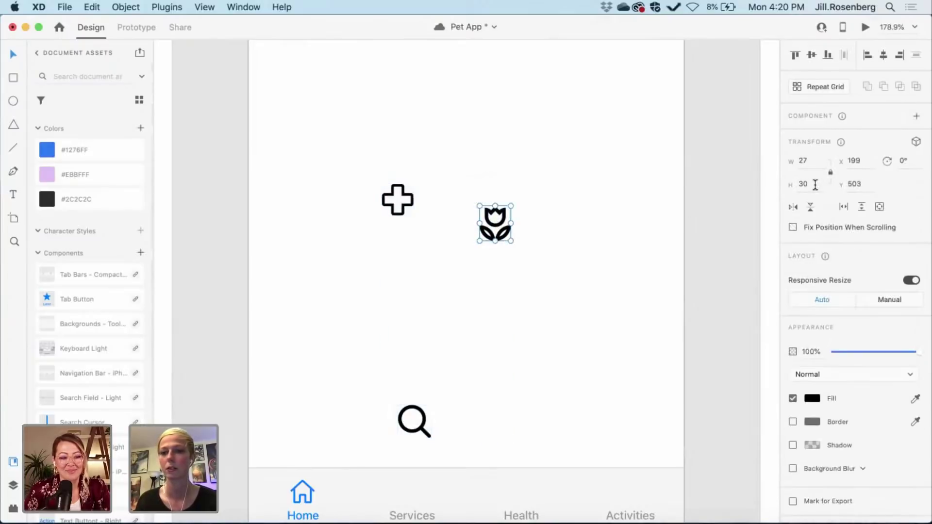
{"action": "left_click", "coordinate": [814, 184]}
{"action": "type", "text": "20"}
{"action": "key", "text": "Return"}
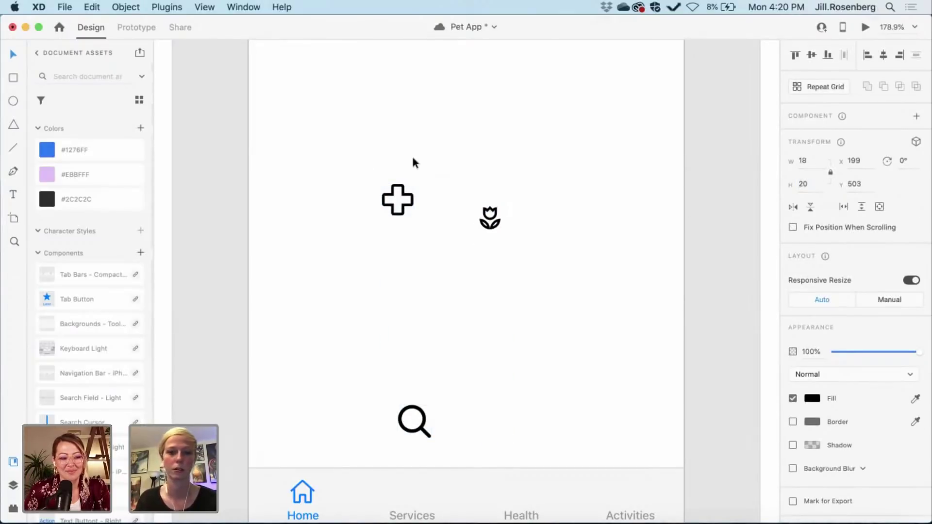
- Select the cross and search icons together and set their height to 20
{"action": "left_click_drag", "start_coordinate": [364, 179], "coordinate": [444, 423]}
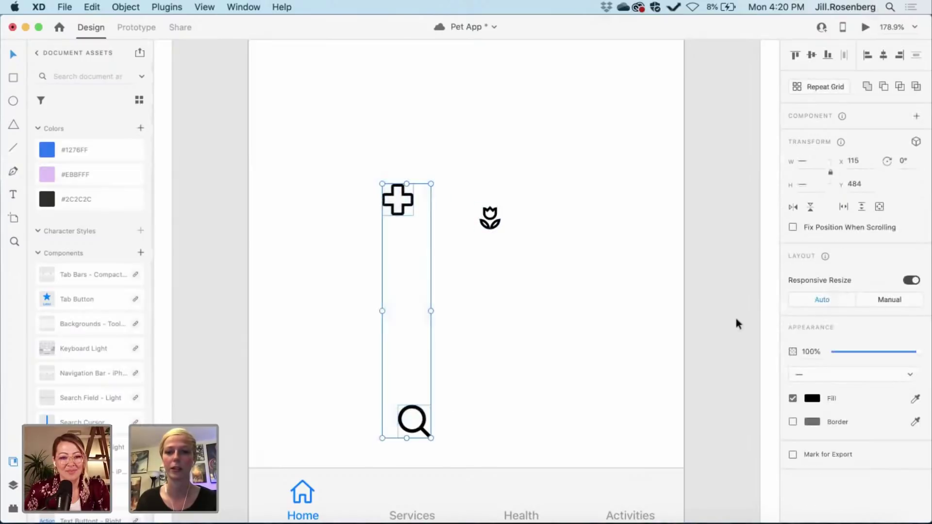
{"action": "left_click", "coordinate": [806, 187]}
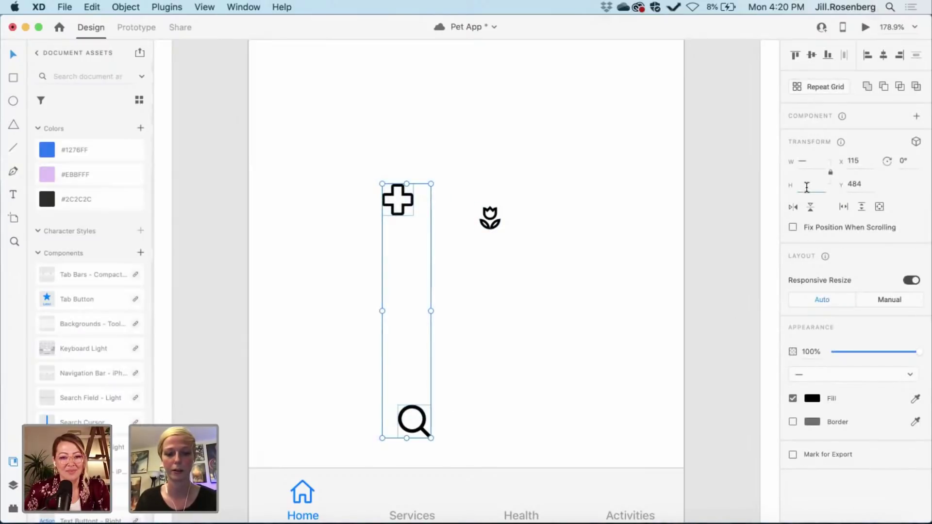
{"action": "type", "text": "20"}
{"action": "key", "text": "Return"}
{"action": "left_click", "coordinate": [574, 301]}
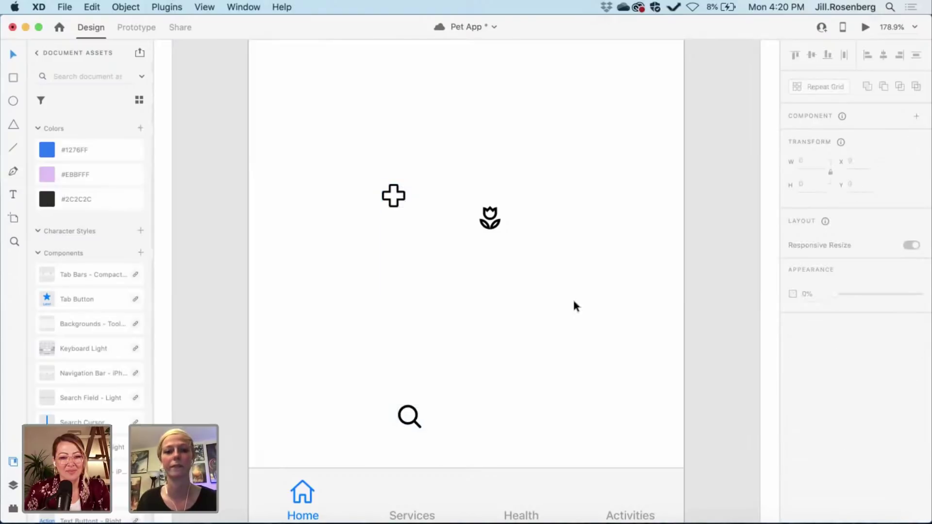
- Move the search icon into the tab bar, centred above the Services label at about X 131, Y 742
{"action": "scroll", "coordinate": [574, 306], "scroll_direction": "down", "scroll_amount": 2}
{"action": "scroll", "coordinate": [573, 306], "scroll_direction": "left", "scroll_amount": 2}
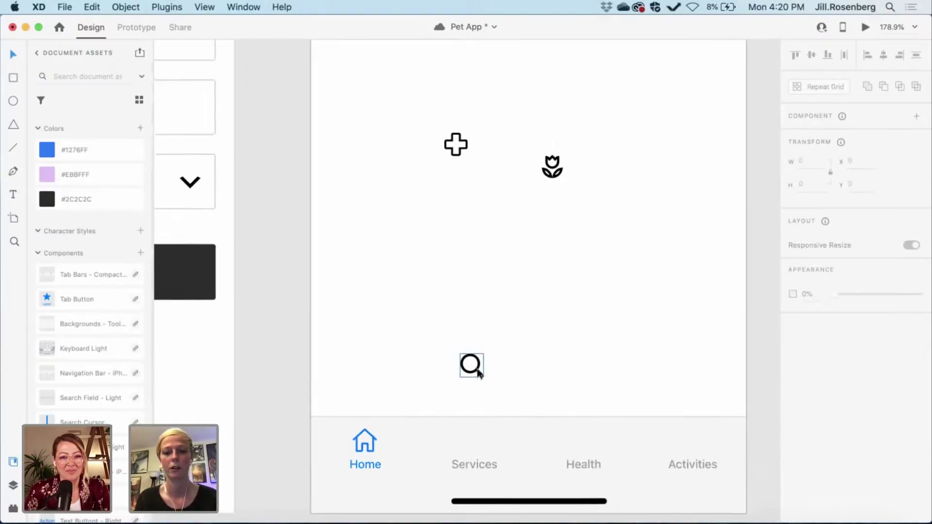
{"action": "left_click_drag", "start_coordinate": [479, 372], "coordinate": [480, 452]}
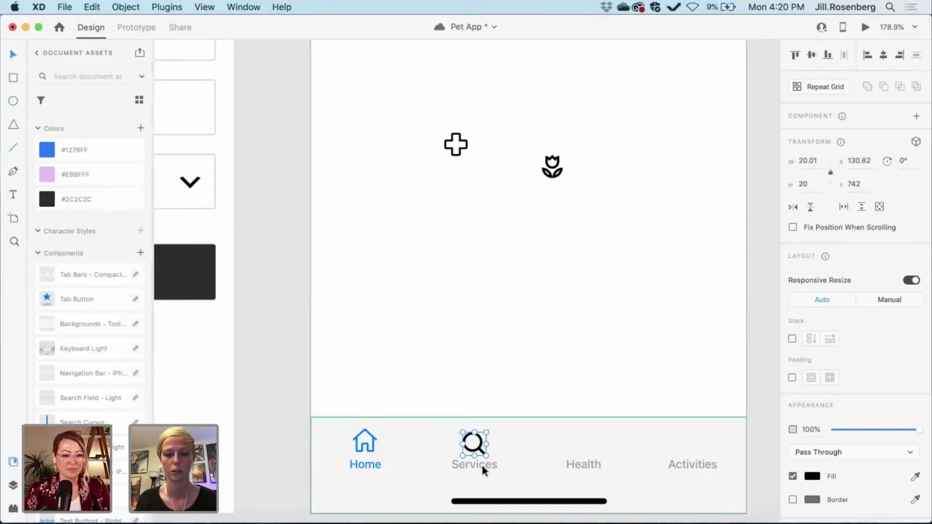
- Recolour the search icon's fill with the grey sampled from the Services label
{"action": "scroll", "coordinate": [482, 465], "scroll_direction": "up", "scroll_amount": 5}
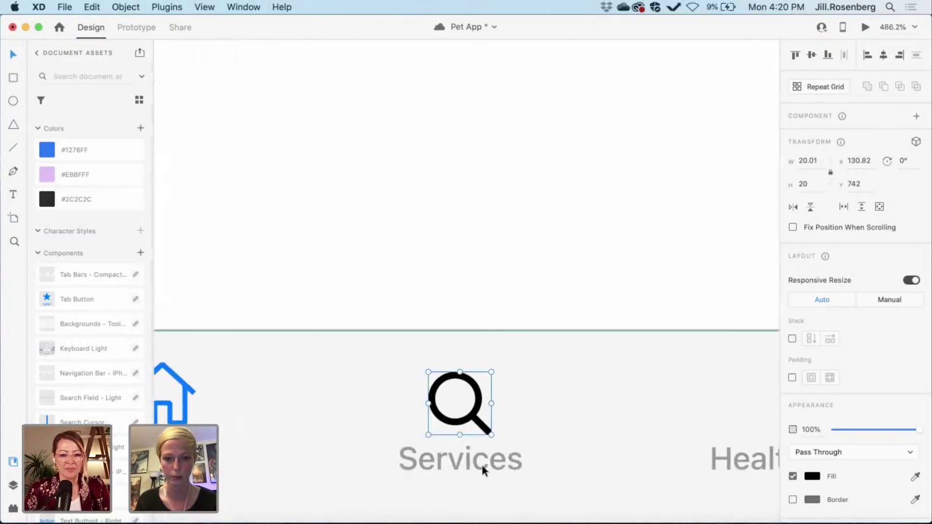
{"action": "scroll", "coordinate": [482, 464], "scroll_direction": "down", "scroll_amount": 2}
{"action": "left_click", "coordinate": [810, 476]}
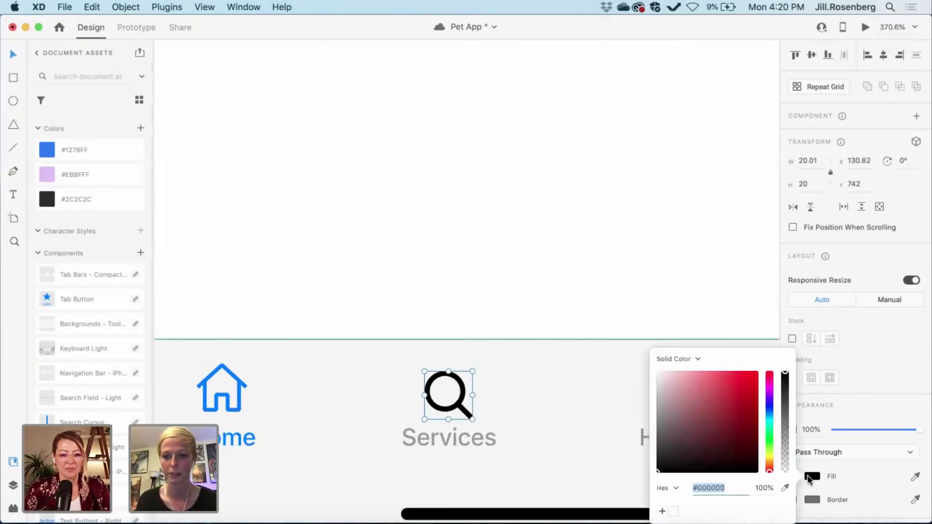
{"action": "left_click", "coordinate": [785, 489]}
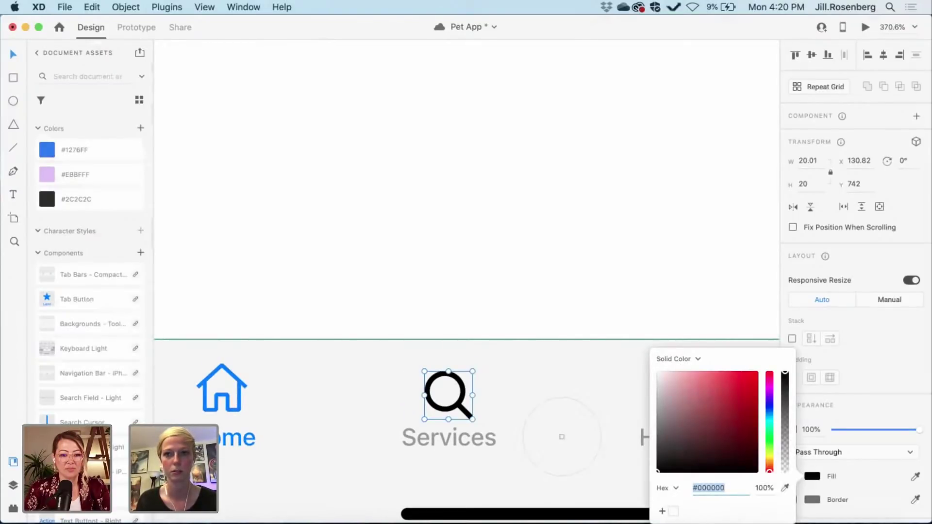
{"action": "left_click", "coordinate": [491, 439]}
{"action": "scroll", "coordinate": [479, 248], "scroll_direction": "down", "scroll_amount": 5}
{"action": "left_click", "coordinate": [479, 249]}
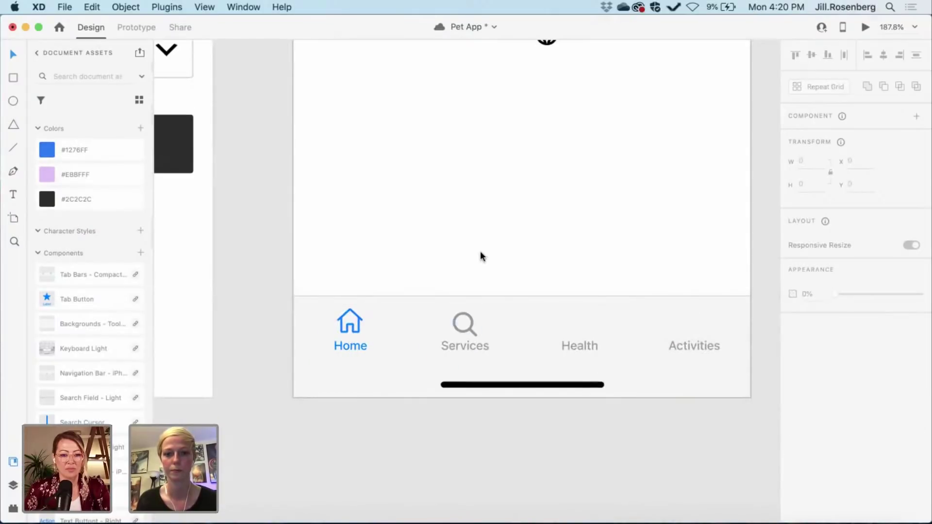
- Move the tulip icon down to about X 227, Y 680, just above the Health tab
{"action": "scroll", "coordinate": [480, 251], "scroll_direction": "up", "scroll_amount": 3}
{"action": "scroll", "coordinate": [479, 251], "scroll_direction": "up", "scroll_amount": 3}
{"action": "scroll", "coordinate": [479, 251], "scroll_direction": "right", "scroll_amount": 3}
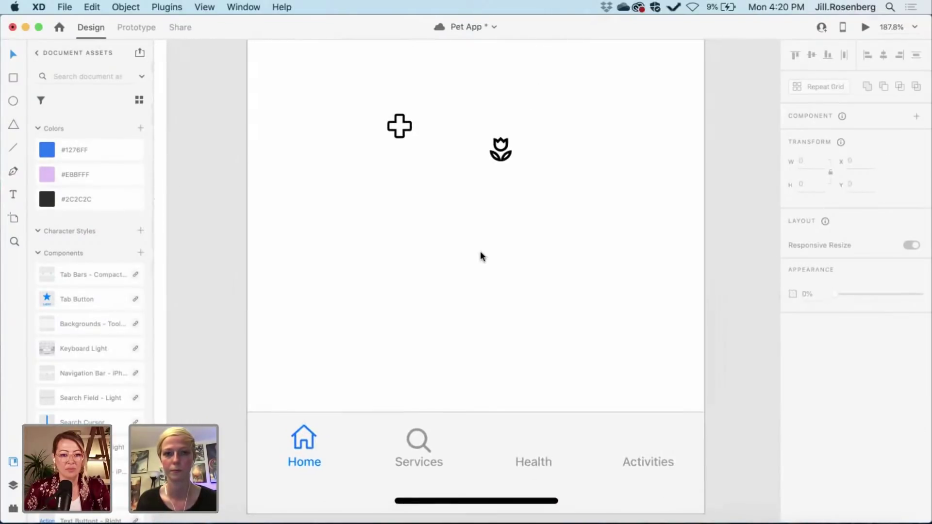
{"action": "scroll", "coordinate": [480, 252], "scroll_direction": "left", "scroll_amount": 3}
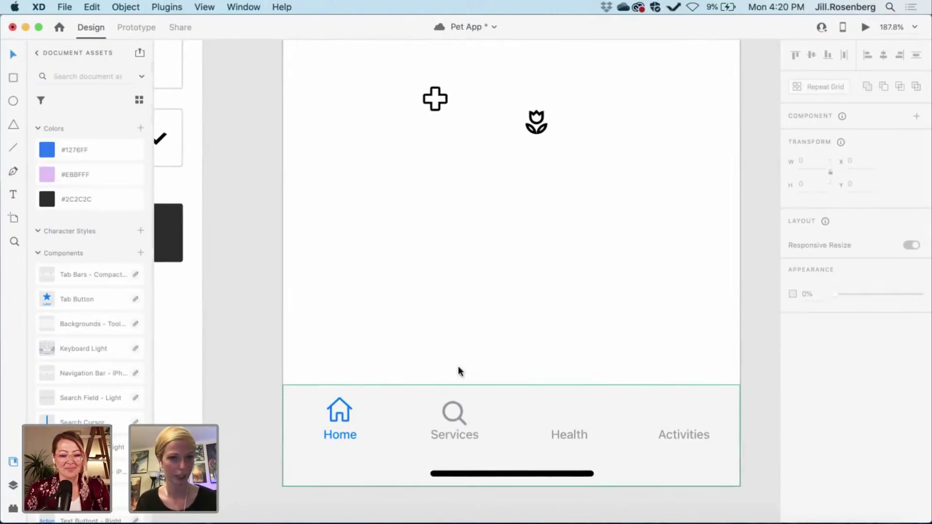
{"action": "scroll", "coordinate": [454, 349], "scroll_direction": "up", "scroll_amount": 2}
{"action": "scroll", "coordinate": [453, 350], "scroll_direction": "right", "scroll_amount": 2}
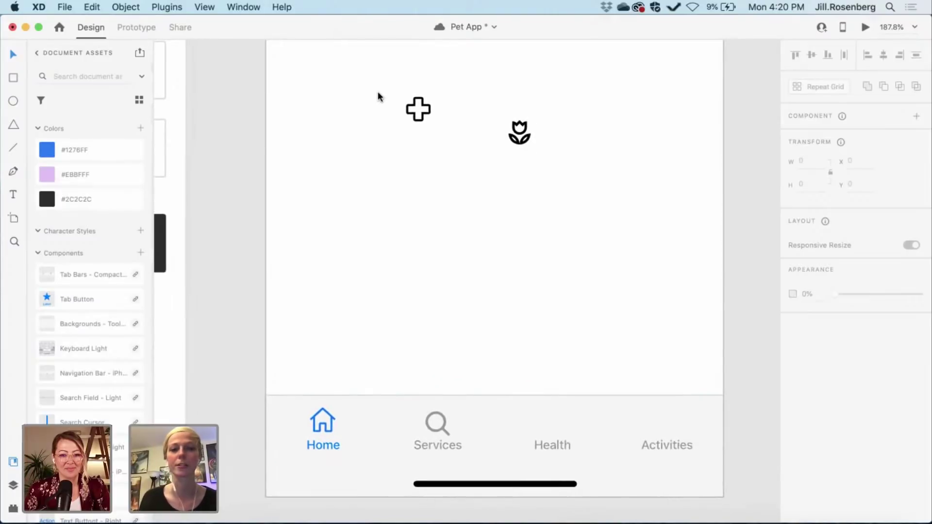
{"action": "left_click_drag", "start_coordinate": [378, 93], "coordinate": [521, 137]}
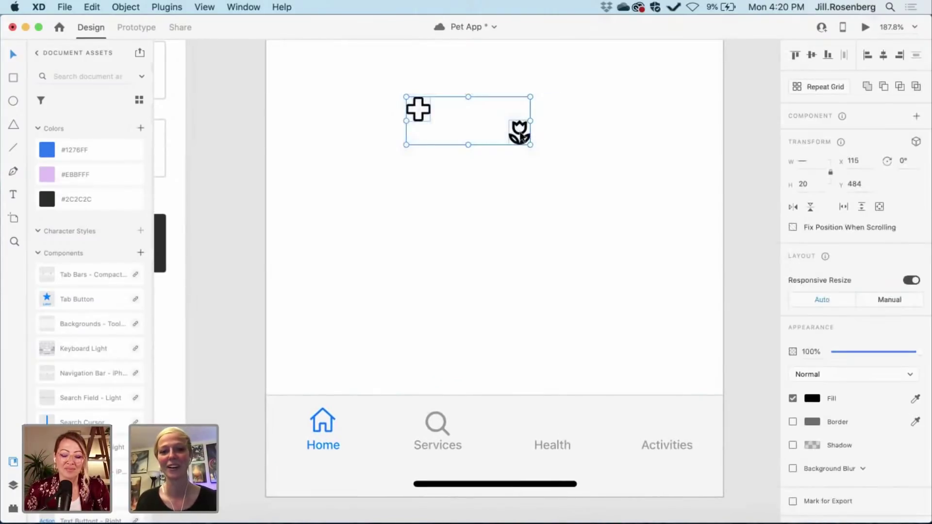
{"action": "left_click", "coordinate": [576, 238]}
{"action": "left_click_drag", "start_coordinate": [576, 237], "coordinate": [555, 357]}
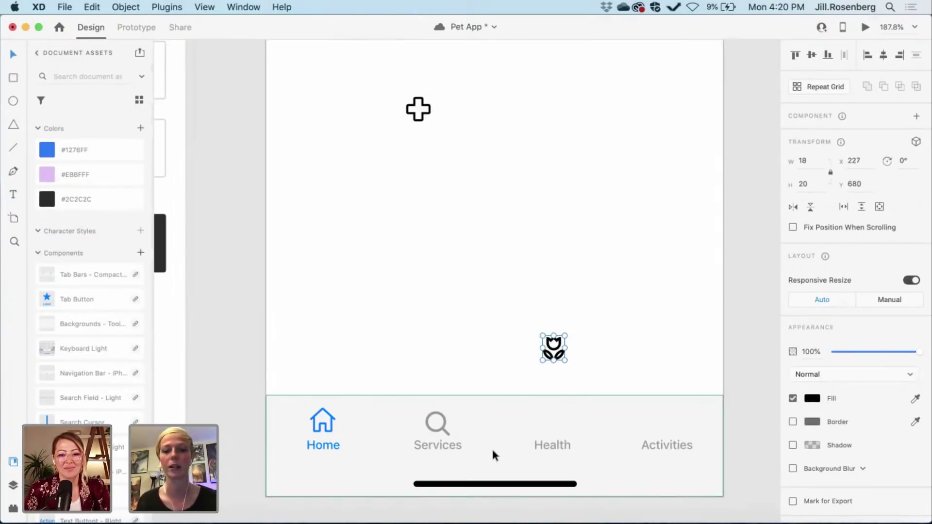
- Recolour the tulip icon's fill with the grey sampled from the search icon
{"action": "scroll", "coordinate": [491, 446], "scroll_direction": "up", "scroll_amount": 5}
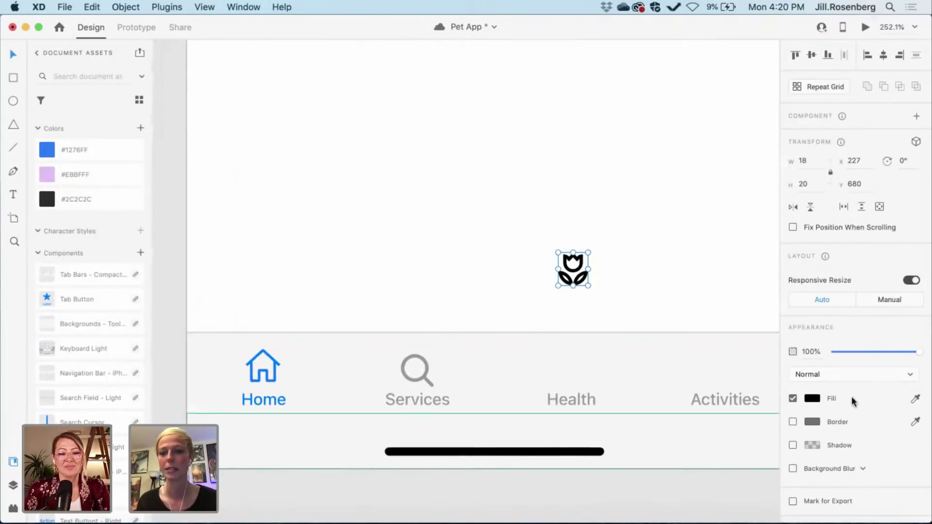
{"action": "left_click", "coordinate": [812, 398]}
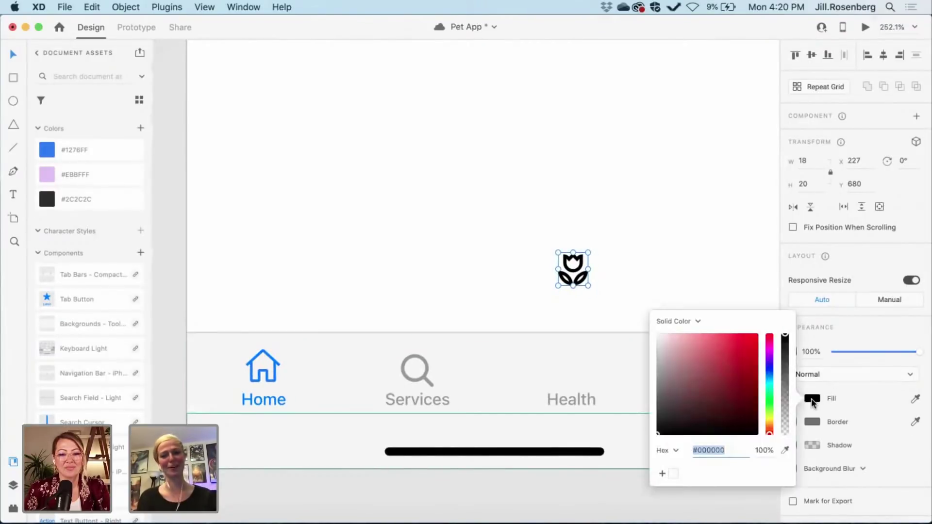
{"action": "left_click", "coordinate": [784, 451]}
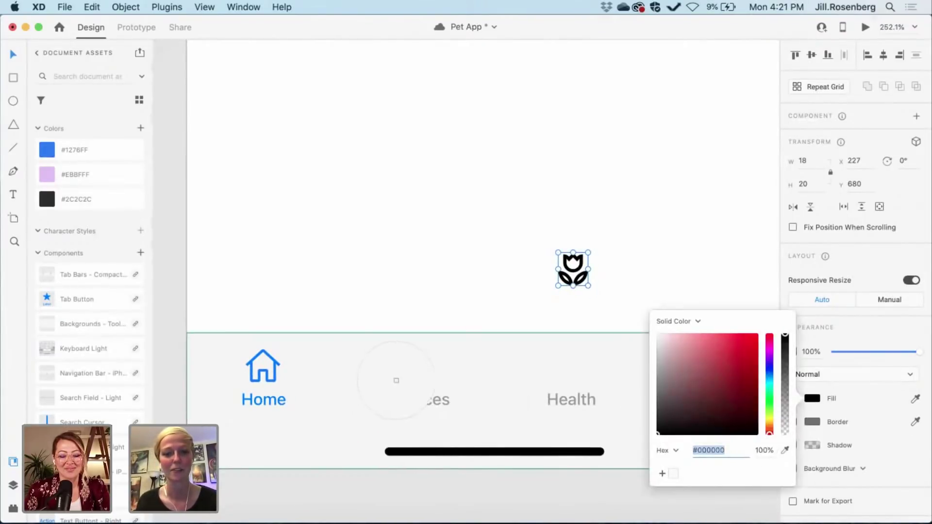
{"action": "left_click", "coordinate": [409, 372]}
{"action": "left_click", "coordinate": [455, 209]}
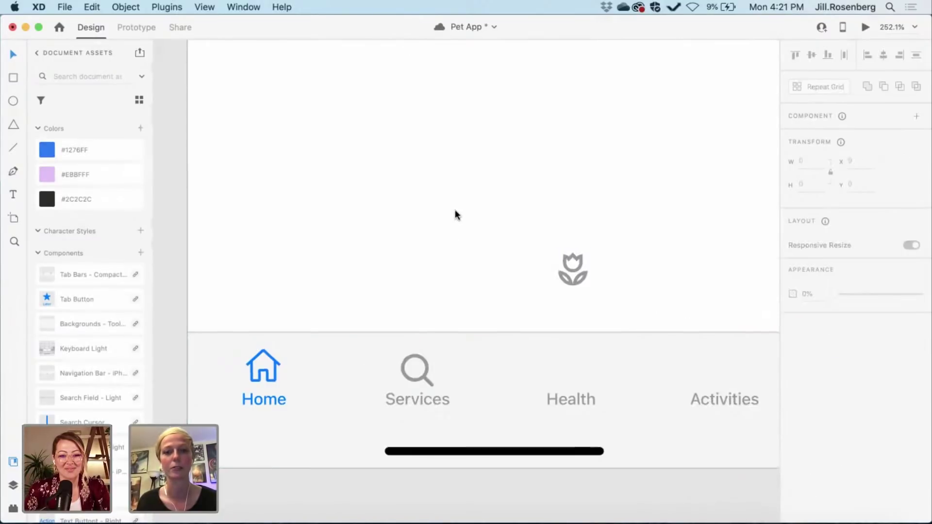
- Review the Services and Health lists in the planning notes above the artboards and save the document
{"action": "scroll", "coordinate": [455, 208], "scroll_direction": "down", "scroll_amount": 10}
{"action": "scroll", "coordinate": [455, 208], "scroll_direction": "down", "scroll_amount": 3}
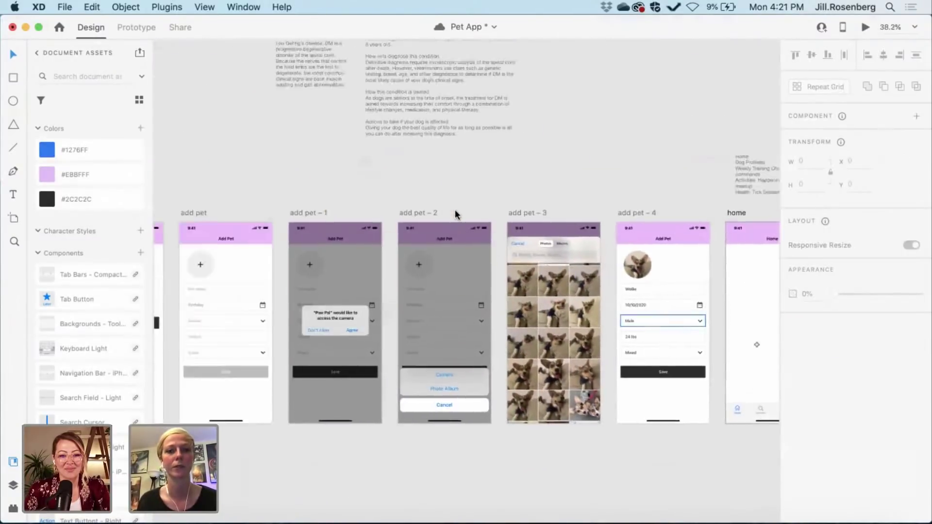
{"action": "scroll", "coordinate": [455, 209], "scroll_direction": "up", "scroll_amount": 10}
{"action": "scroll", "coordinate": [455, 208], "scroll_direction": "up", "scroll_amount": 6}
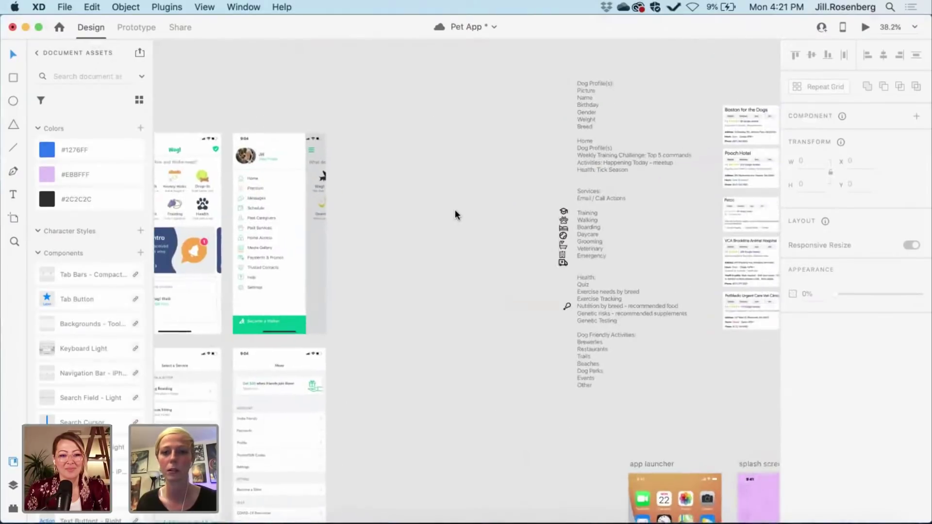
{"action": "scroll", "coordinate": [455, 209], "scroll_direction": "right", "scroll_amount": 3}
{"action": "scroll", "coordinate": [455, 208], "scroll_direction": "down", "scroll_amount": 2}
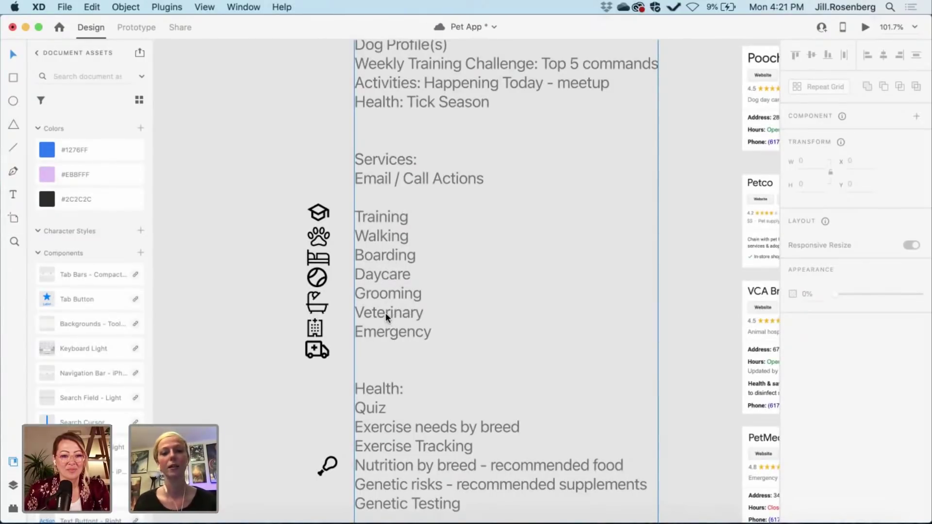
{"action": "key", "text": "super+s"}
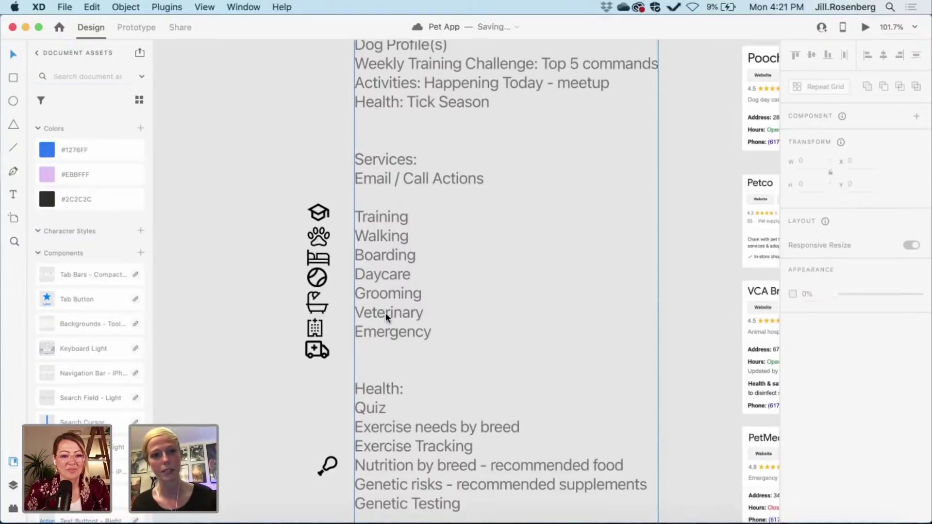
{"action": "scroll", "coordinate": [691, 317], "scroll_direction": "up", "scroll_amount": 2}
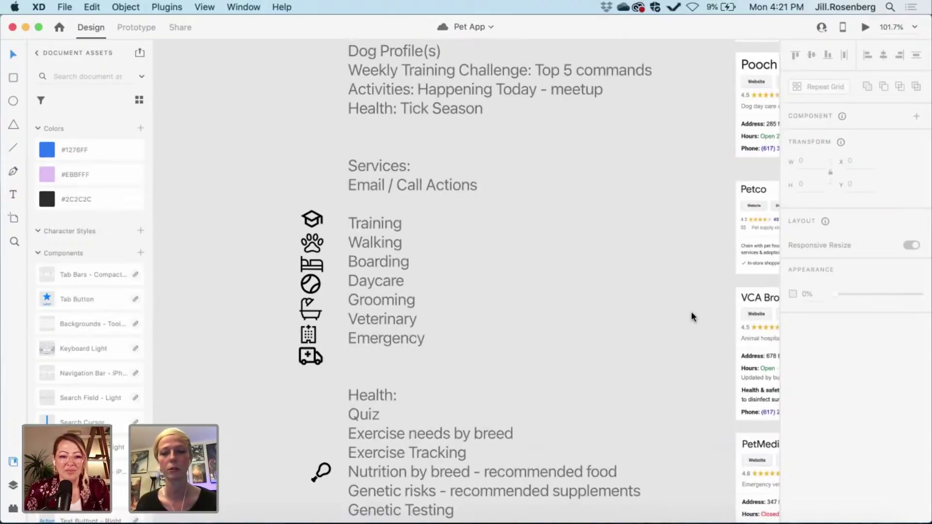
{"action": "scroll", "coordinate": [691, 315], "scroll_direction": "down", "scroll_amount": 2}
{"action": "scroll", "coordinate": [691, 313], "scroll_direction": "up", "scroll_amount": 1}
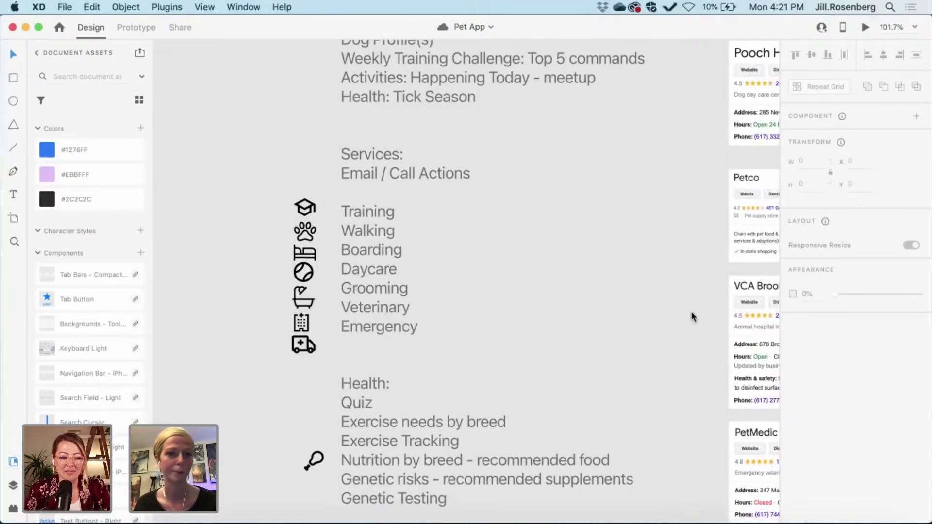
{"action": "scroll", "coordinate": [691, 316], "scroll_direction": "down", "scroll_amount": 2}
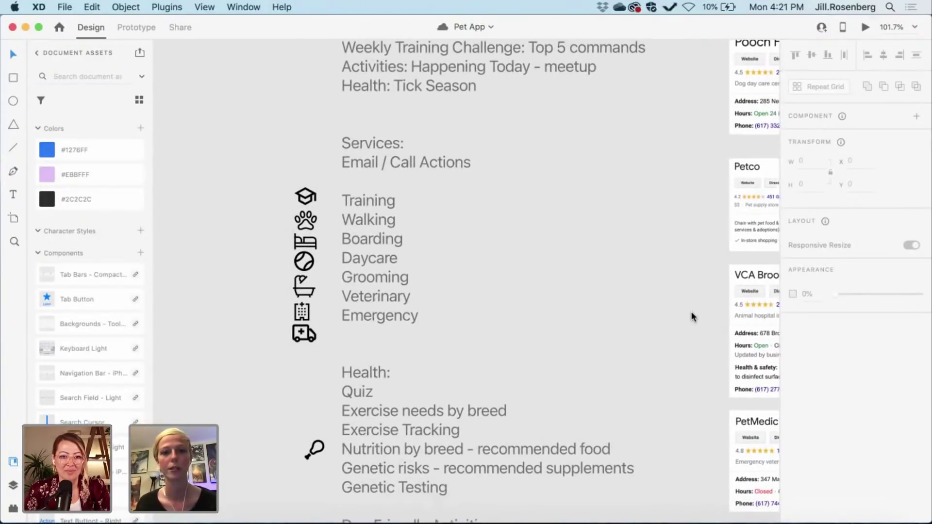
{"action": "scroll", "coordinate": [691, 316], "scroll_direction": "down", "scroll_amount": 2}
{"action": "scroll", "coordinate": [691, 317], "scroll_direction": "right", "scroll_amount": 2}
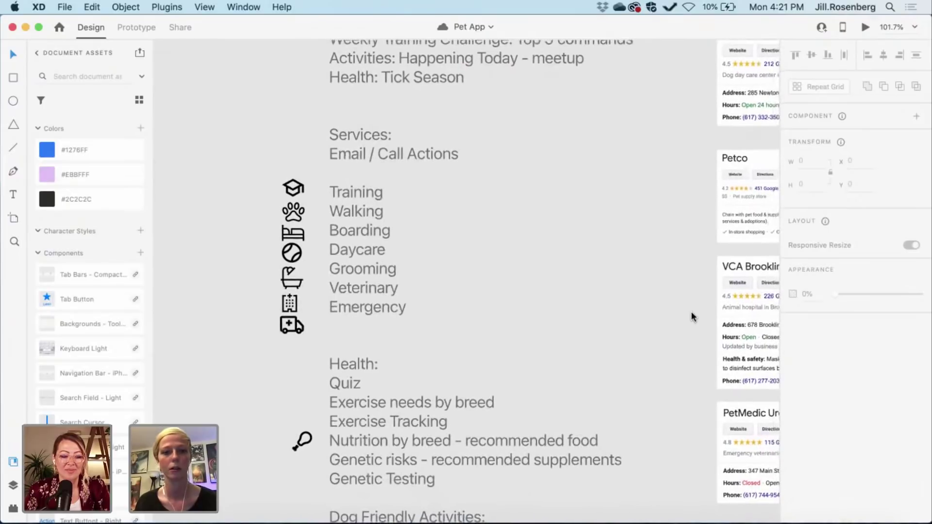
{"action": "scroll", "coordinate": [691, 316], "scroll_direction": "right", "scroll_amount": 1}
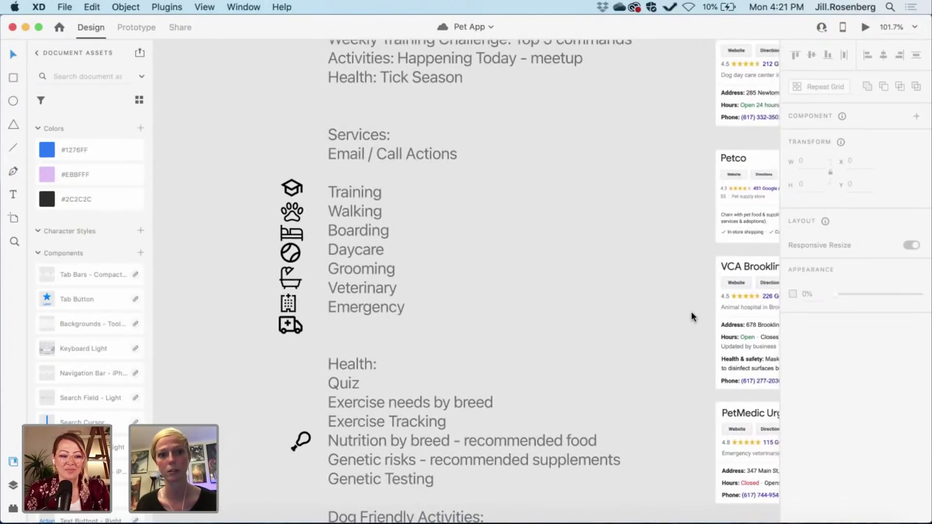
{"action": "scroll", "coordinate": [691, 316], "scroll_direction": "left", "scroll_amount": 1}
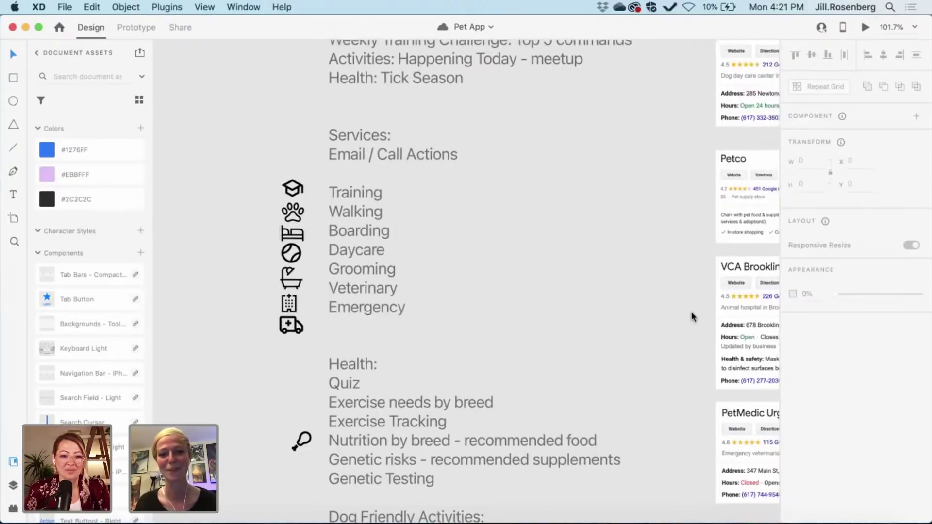
- Move the grey tulip icon on the home artboard above the Activities label, at about X 321, Y 739
{"action": "scroll", "coordinate": [691, 315], "scroll_direction": "down", "scroll_amount": 5}
{"action": "scroll", "coordinate": [691, 316], "scroll_direction": "up", "scroll_amount": 3}
{"action": "scroll", "coordinate": [691, 316], "scroll_direction": "right", "scroll_amount": 10}
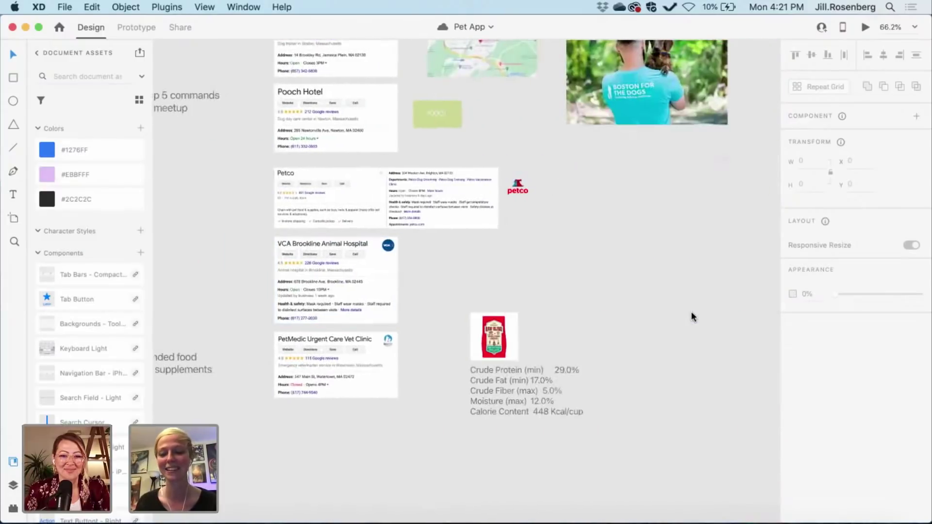
{"action": "scroll", "coordinate": [691, 316], "scroll_direction": "down", "scroll_amount": 10}
{"action": "scroll", "coordinate": [691, 316], "scroll_direction": "right", "scroll_amount": 10}
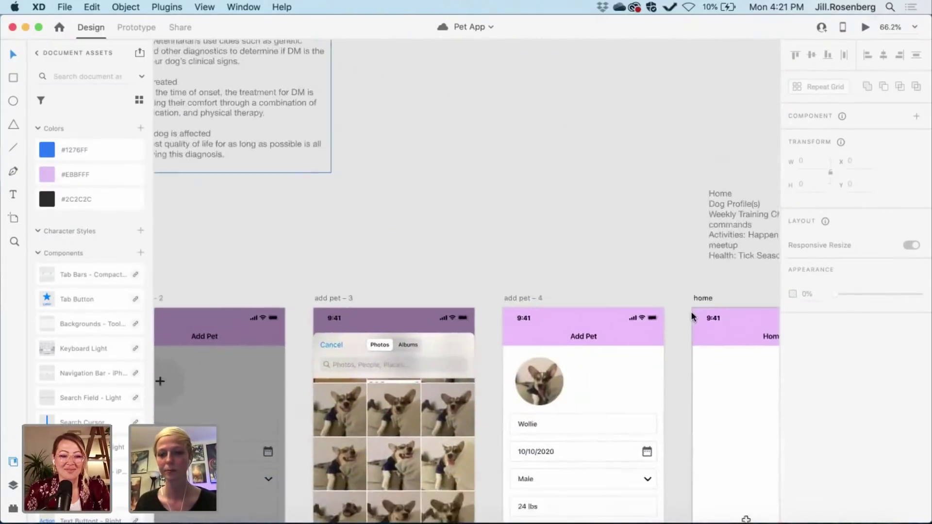
{"action": "scroll", "coordinate": [691, 313], "scroll_direction": "down", "scroll_amount": 3}
{"action": "scroll", "coordinate": [692, 313], "scroll_direction": "right", "scroll_amount": 10}
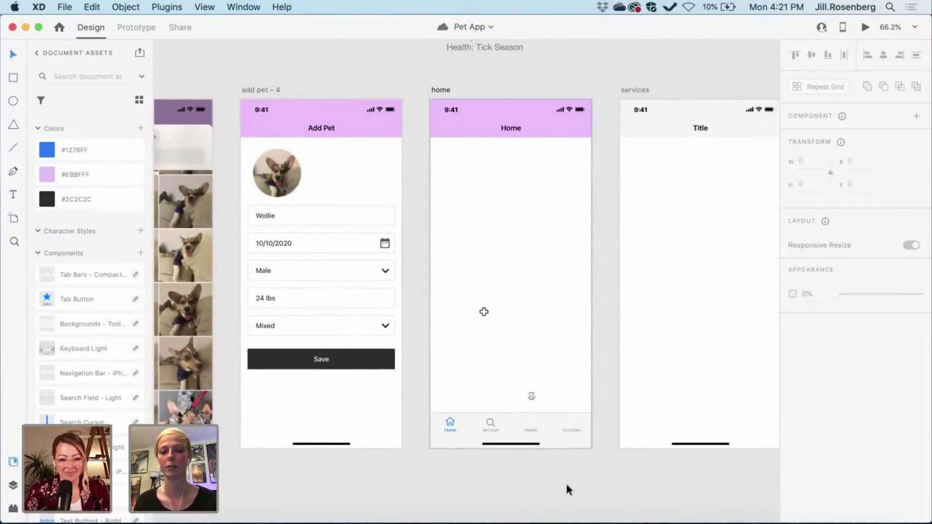
{"action": "scroll", "coordinate": [566, 485], "scroll_direction": "up", "scroll_amount": 1}
{"action": "scroll", "coordinate": [525, 451], "scroll_direction": "up", "scroll_amount": 5}
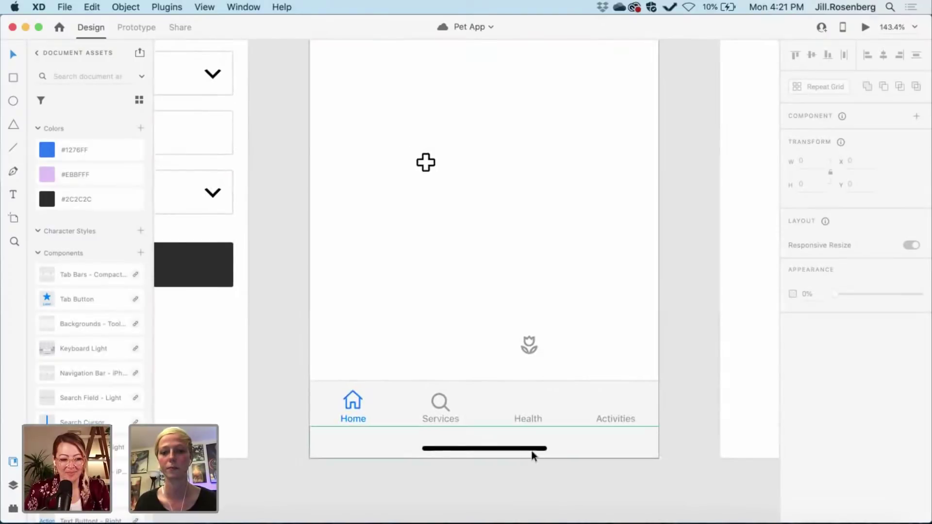
{"action": "left_click", "coordinate": [531, 348]}
{"action": "left_click_drag", "start_coordinate": [533, 353], "coordinate": [618, 403]}
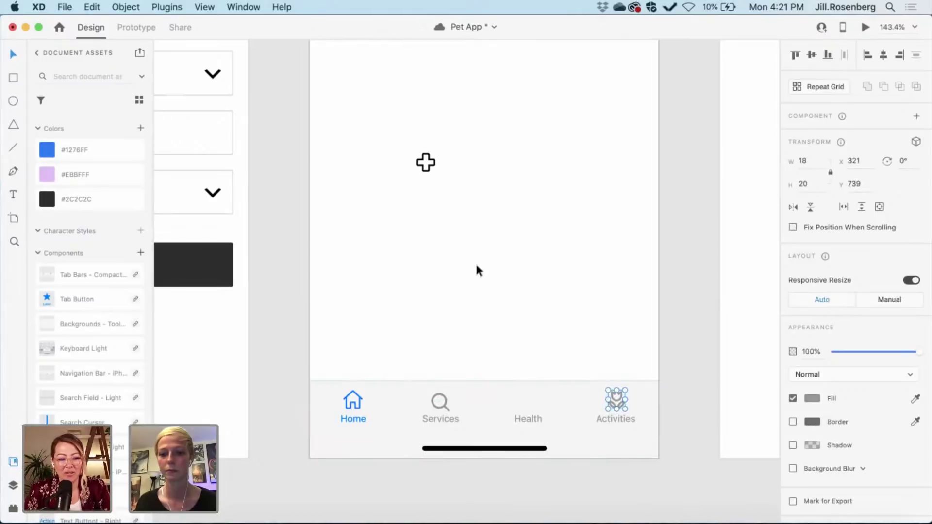
- Place the cross icon above the Health label at X 224, Y 742 and lower the tulip icon to Y 742
{"action": "left_click_drag", "start_coordinate": [431, 167], "coordinate": [532, 406]}
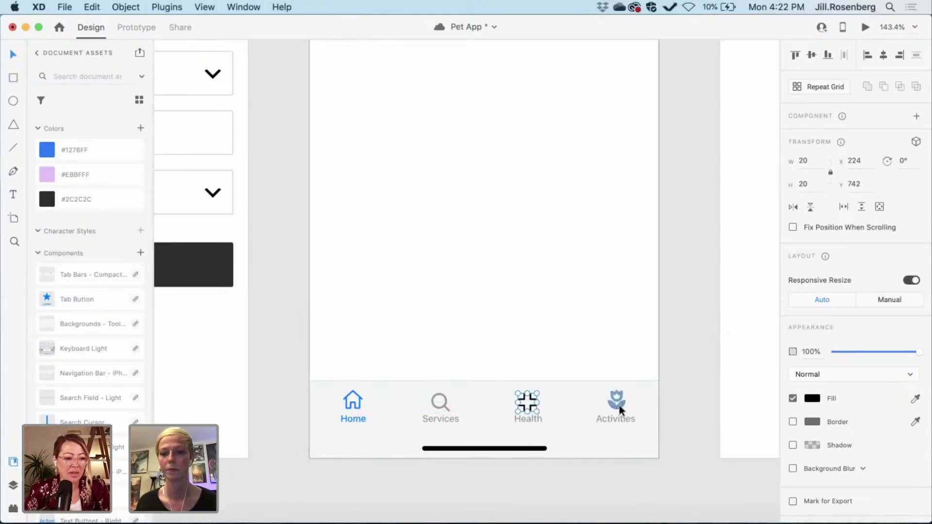
{"action": "left_click_drag", "start_coordinate": [618, 406], "coordinate": [618, 409]}
{"action": "scroll", "coordinate": [531, 412], "scroll_direction": "up", "scroll_amount": 5}
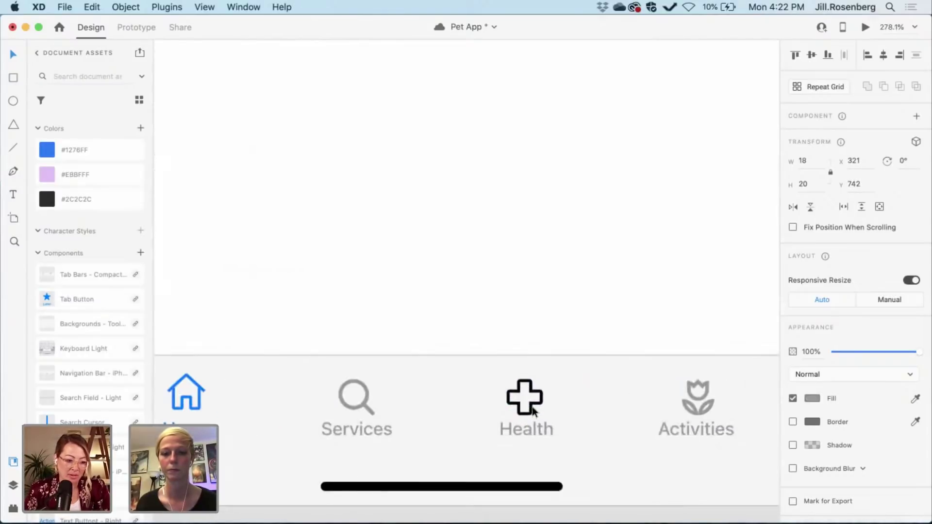
- Recolour the cross icon's fill above the Health label with the grey sampled from the search icon
{"action": "left_click", "coordinate": [531, 412]}
{"action": "scroll", "coordinate": [451, 272], "scroll_direction": "left", "scroll_amount": 5}
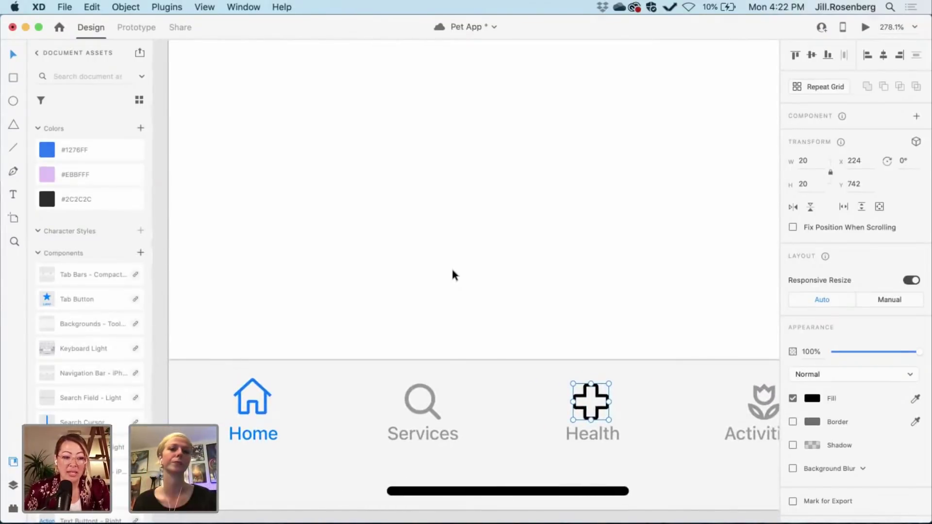
{"action": "scroll", "coordinate": [452, 274], "scroll_direction": "down", "scroll_amount": 2}
{"action": "scroll", "coordinate": [452, 274], "scroll_direction": "right", "scroll_amount": 2}
{"action": "scroll", "coordinate": [454, 274], "scroll_direction": "up", "scroll_amount": 1}
{"action": "scroll", "coordinate": [454, 274], "scroll_direction": "left", "scroll_amount": 1}
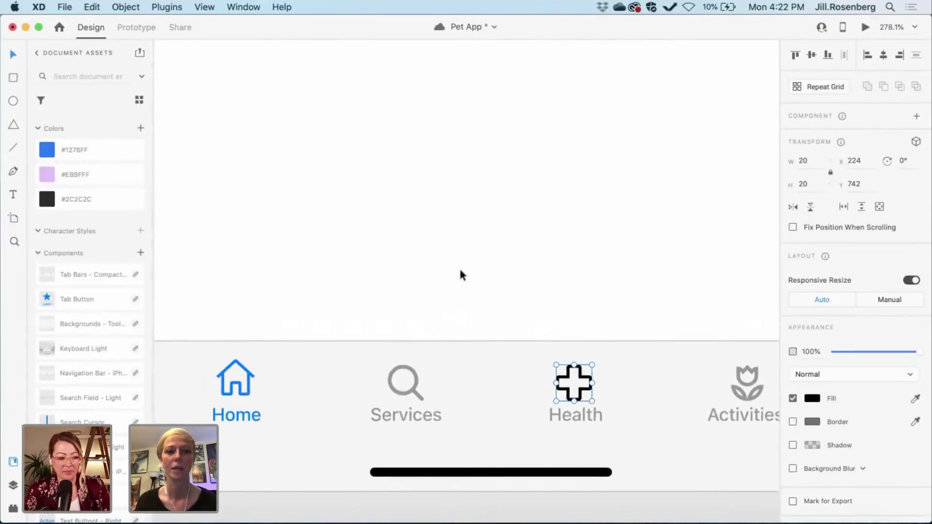
{"action": "left_click", "coordinate": [815, 399]}
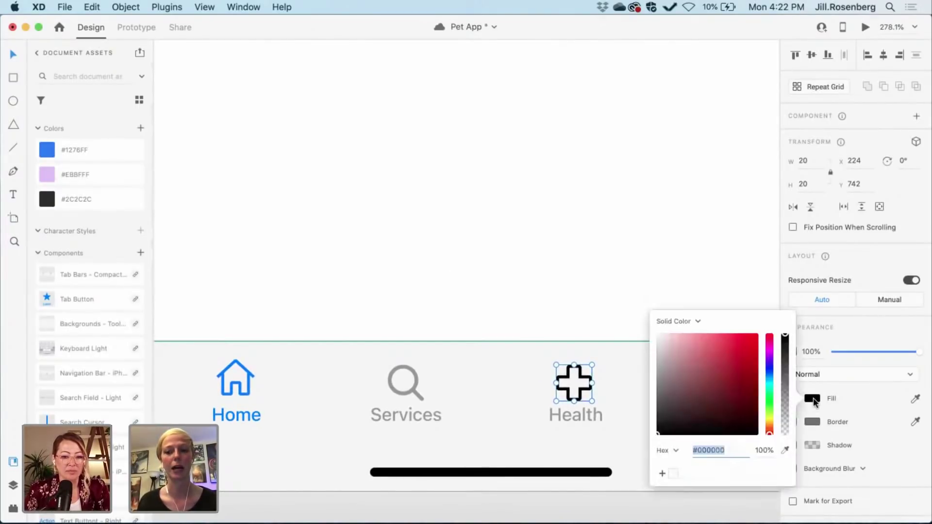
{"action": "left_click", "coordinate": [785, 450]}
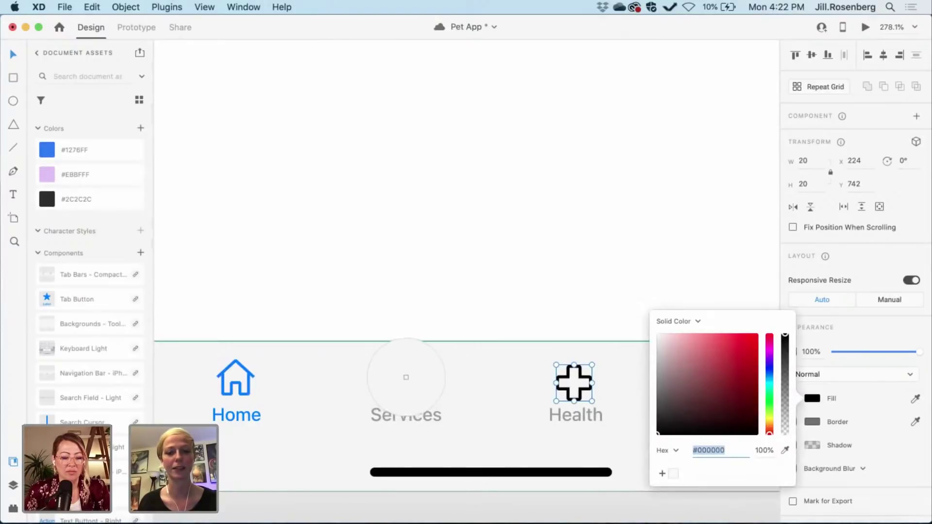
{"action": "left_click", "coordinate": [405, 375]}
{"action": "left_click", "coordinate": [490, 251]}
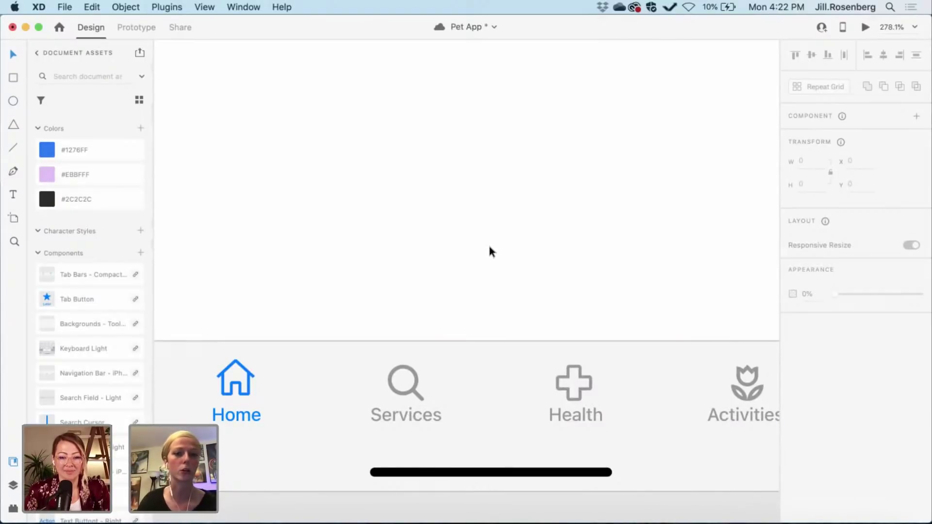
- Check the four finished icons in the home artboard's tab bar and save the document
{"action": "scroll", "coordinate": [489, 247], "scroll_direction": "down", "scroll_amount": 2}
{"action": "scroll", "coordinate": [489, 247], "scroll_direction": "right", "scroll_amount": 2}
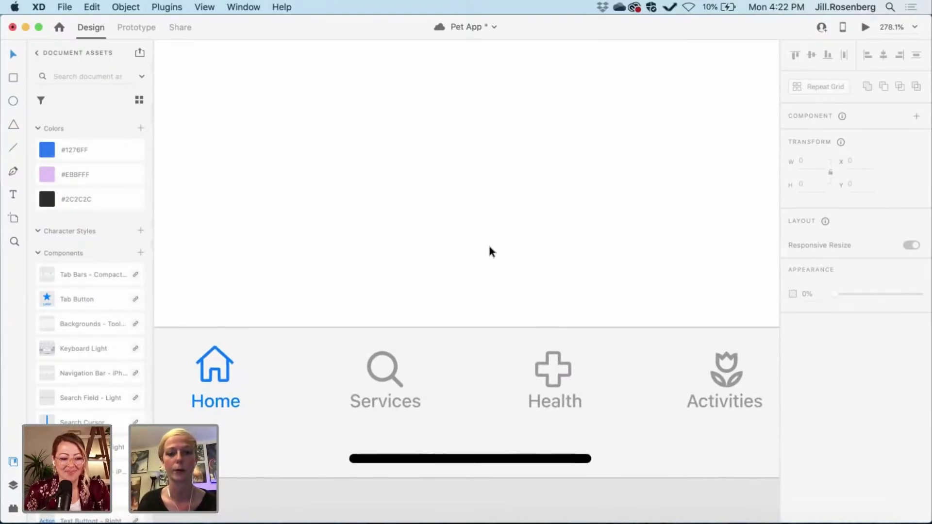
{"action": "scroll", "coordinate": [489, 247], "scroll_direction": "right", "scroll_amount": 1}
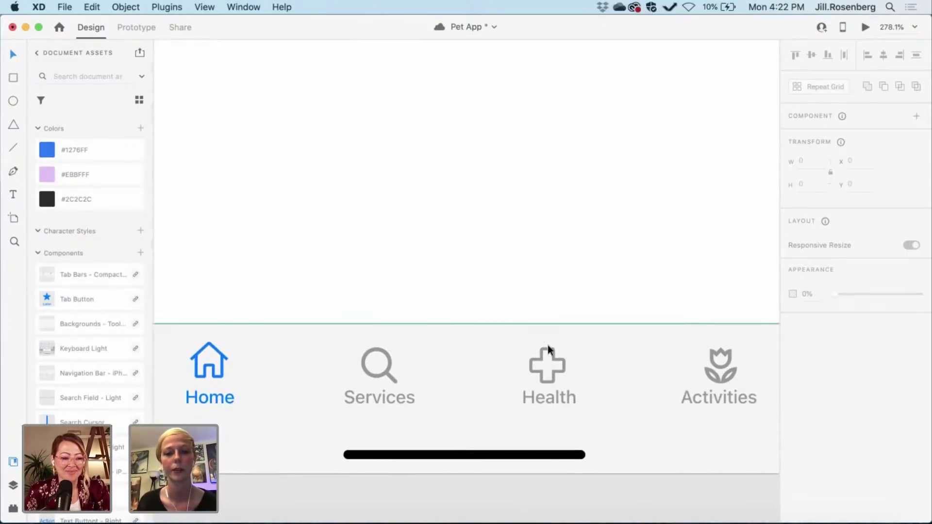
{"action": "scroll", "coordinate": [500, 231], "scroll_direction": "down", "scroll_amount": 2}
{"action": "scroll", "coordinate": [501, 230], "scroll_direction": "down", "scroll_amount": 2}
{"action": "scroll", "coordinate": [501, 231], "scroll_direction": "up", "scroll_amount": 2}
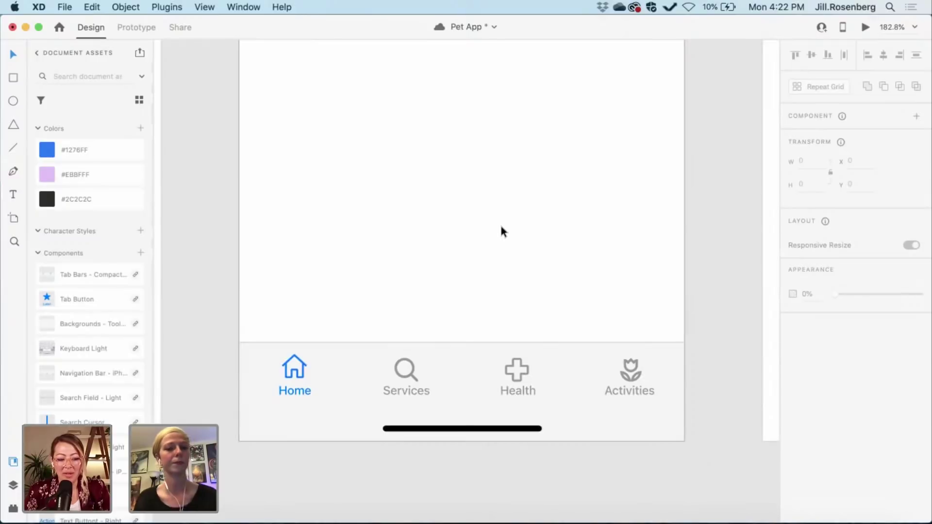
{"action": "key", "text": "super+s"}
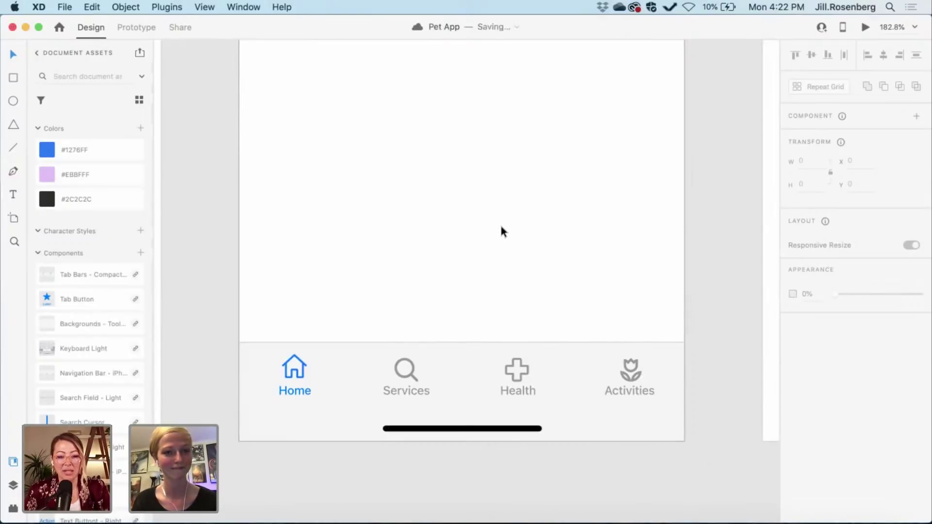
{"action": "scroll", "coordinate": [500, 223], "scroll_direction": "down", "scroll_amount": 1}
{"action": "scroll", "coordinate": [500, 224], "scroll_direction": "right", "scroll_amount": 1}
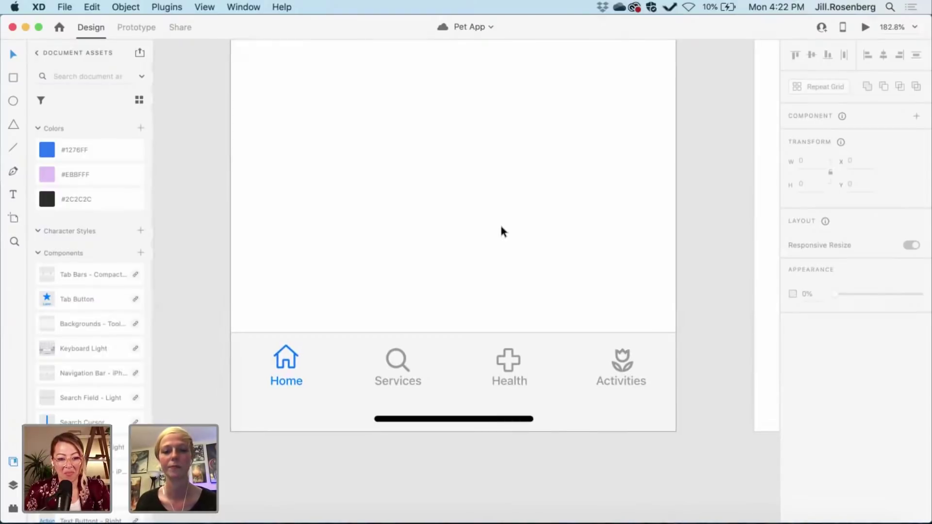
{"action": "scroll", "coordinate": [500, 223], "scroll_direction": "left", "scroll_amount": 3}
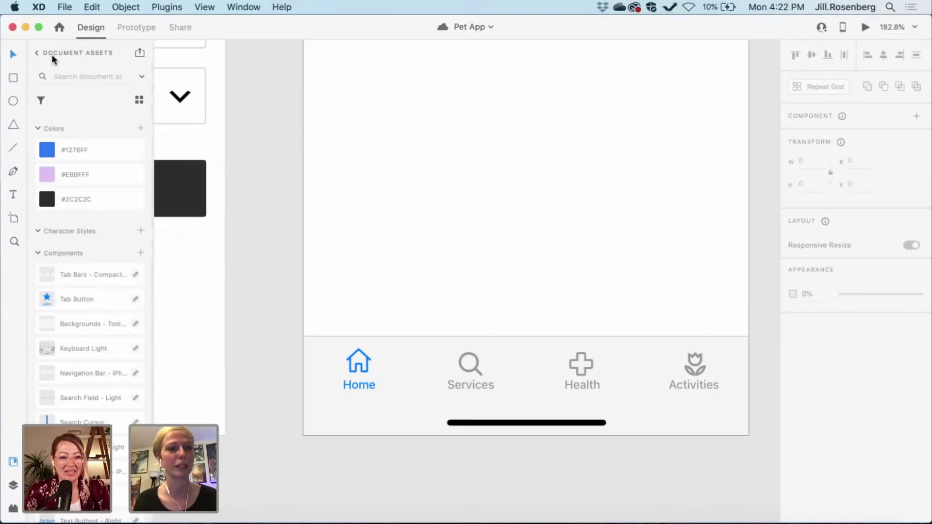
- Search the Auto Icon plugin for "heart", replacing the previous search term
{"action": "left_click", "coordinate": [13, 508]}
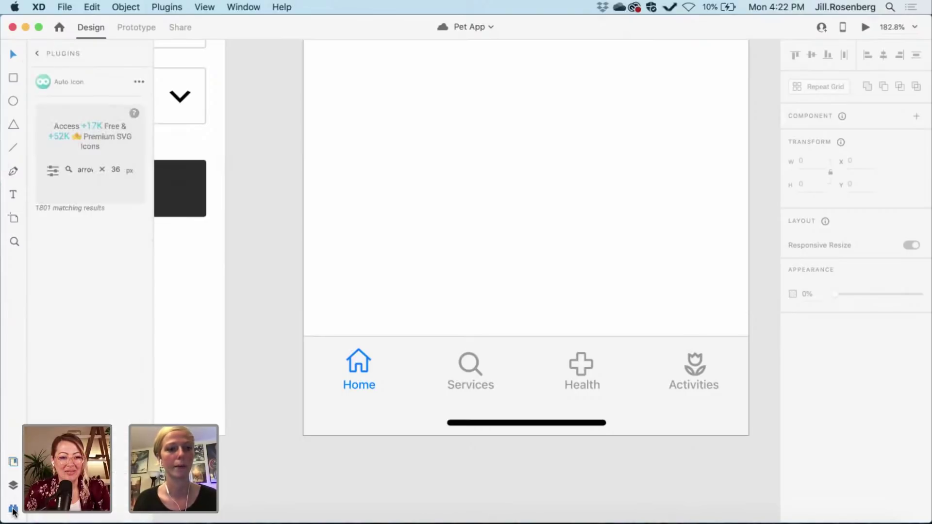
{"action": "double_click", "coordinate": [85, 170]}
{"action": "type", "text": "heart"}
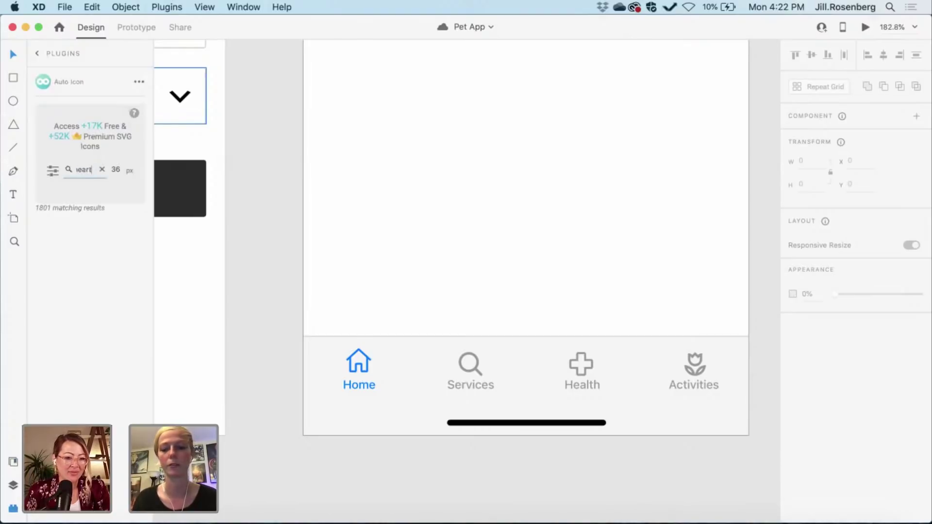
{"action": "key", "text": "BackSpace"}
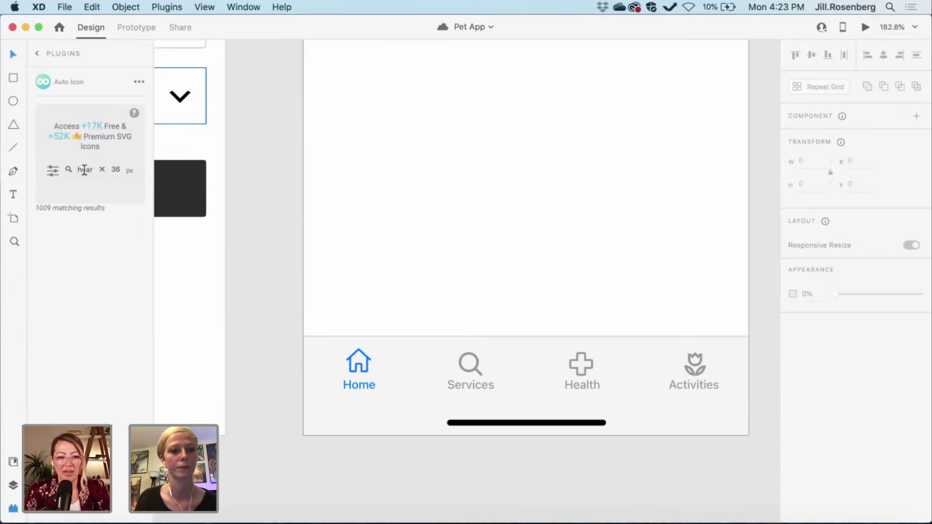
{"action": "double_click", "coordinate": [85, 169]}
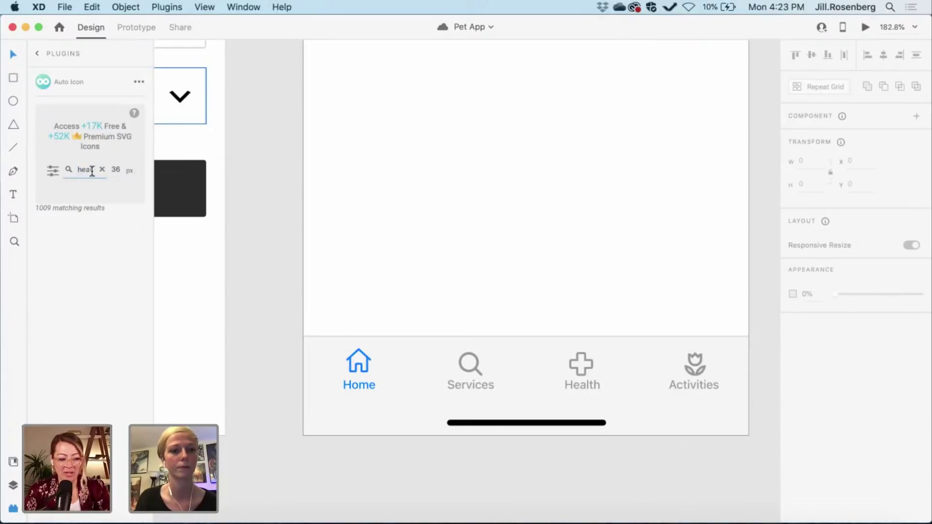
{"action": "left_click", "coordinate": [102, 169]}
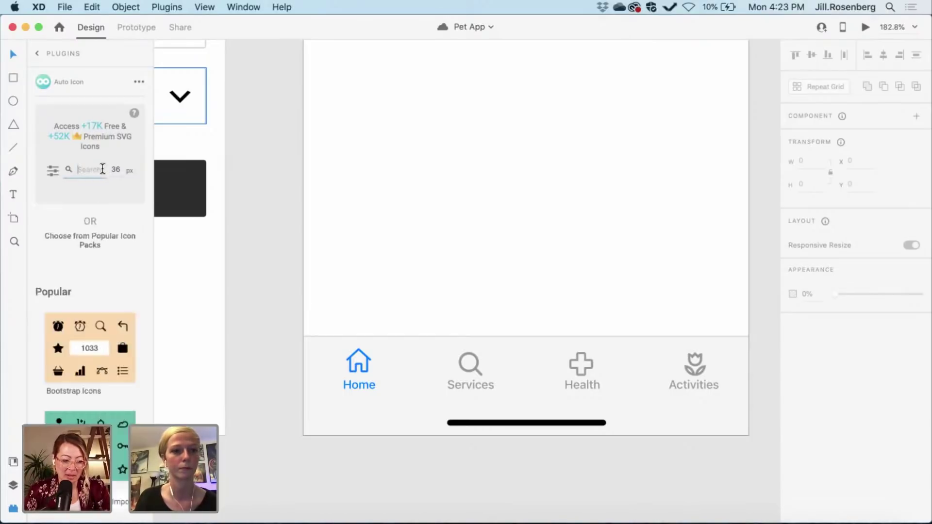
{"action": "type", "text": "hea"}
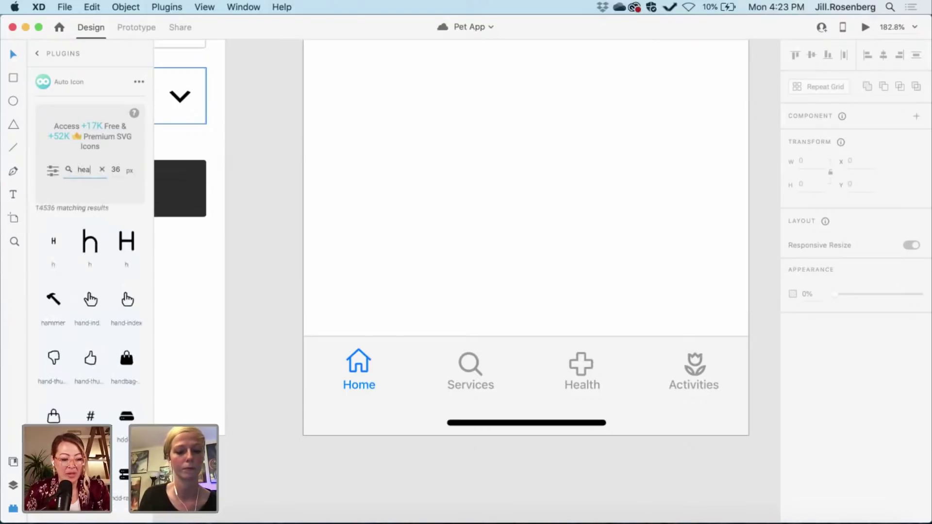
{"action": "type", "text": "r"}
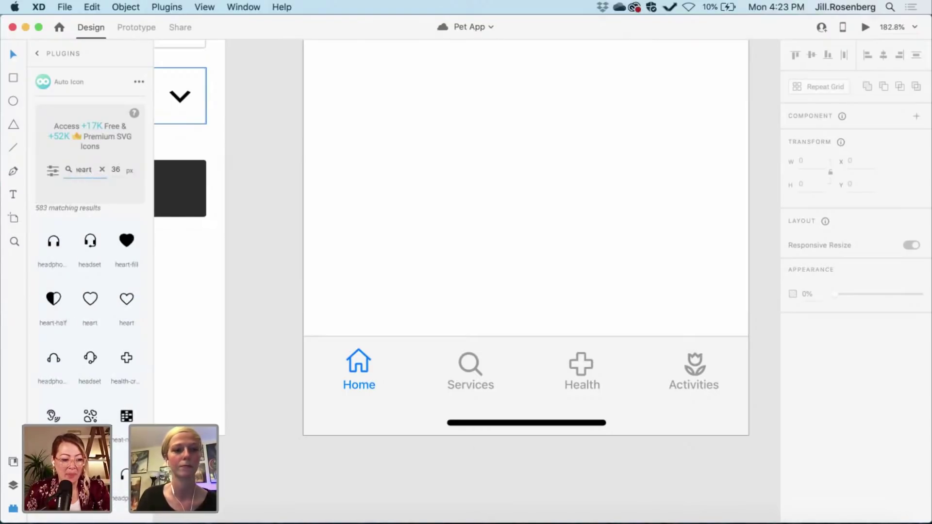
{"action": "type", "text": "t"}
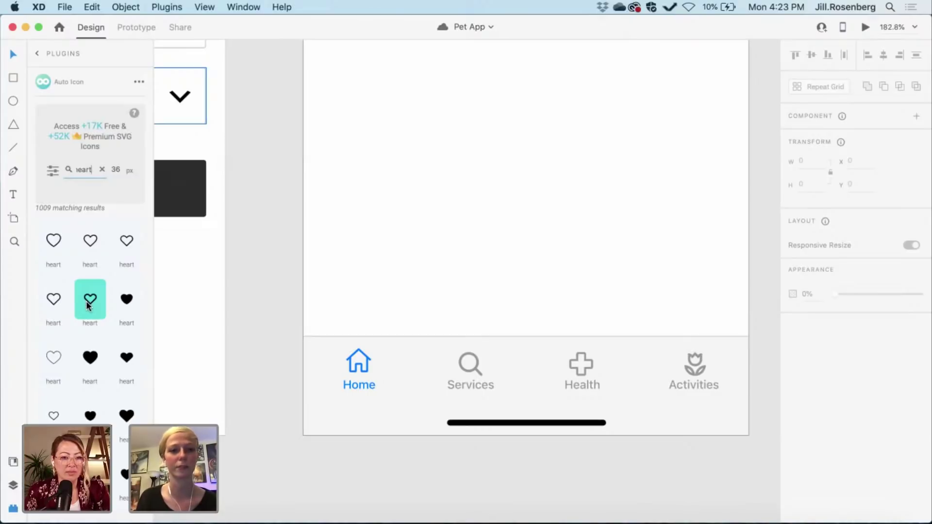
- Add the outlined heart-plus icon from the search results beside the home artboard's tab bar, at about X -29, Y 767
{"action": "scroll", "coordinate": [87, 305], "scroll_direction": "down", "scroll_amount": 5}
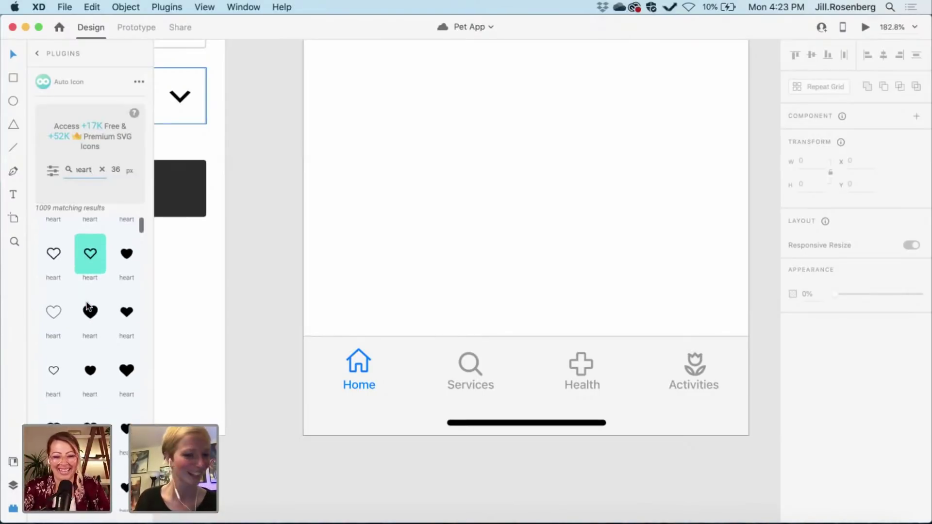
{"action": "scroll", "coordinate": [88, 305], "scroll_direction": "down", "scroll_amount": 5}
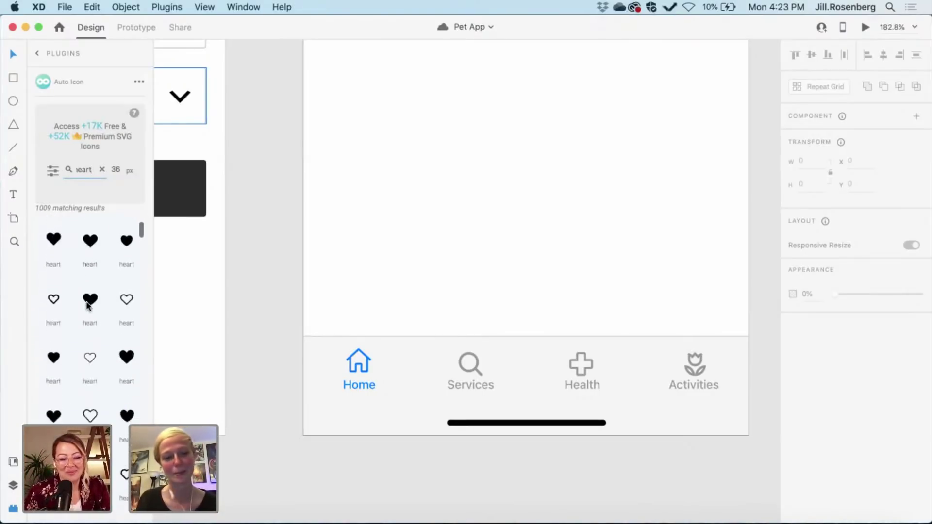
{"action": "scroll", "coordinate": [88, 305], "scroll_direction": "down", "scroll_amount": 8}
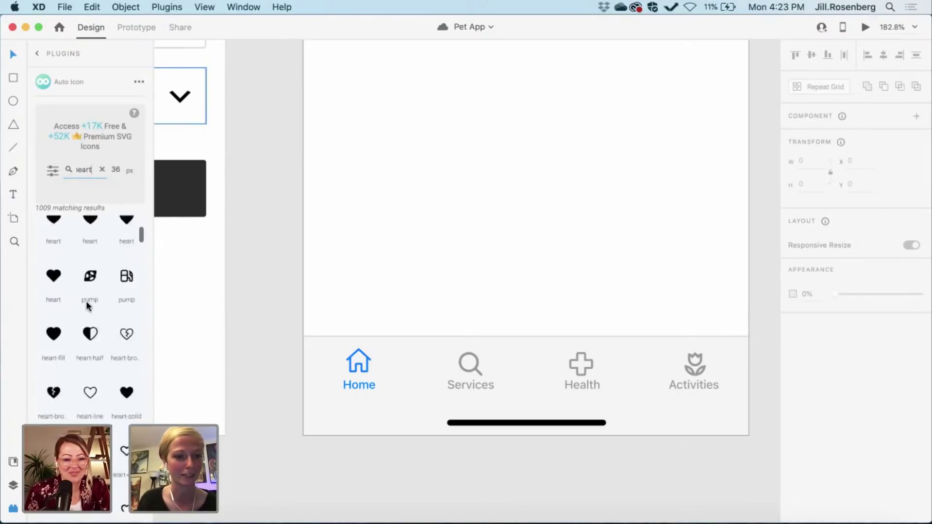
{"action": "scroll", "coordinate": [87, 304], "scroll_direction": "down", "scroll_amount": 6}
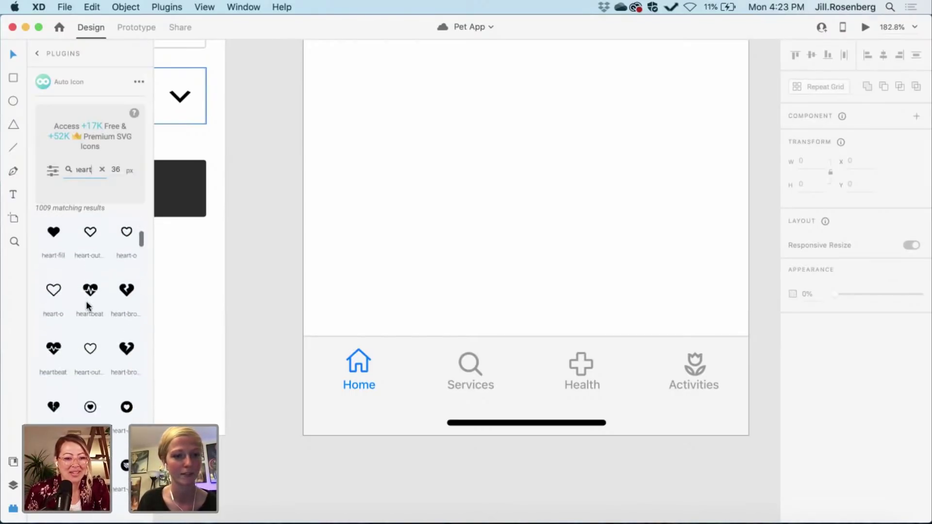
{"action": "scroll", "coordinate": [87, 304], "scroll_direction": "down", "scroll_amount": 6}
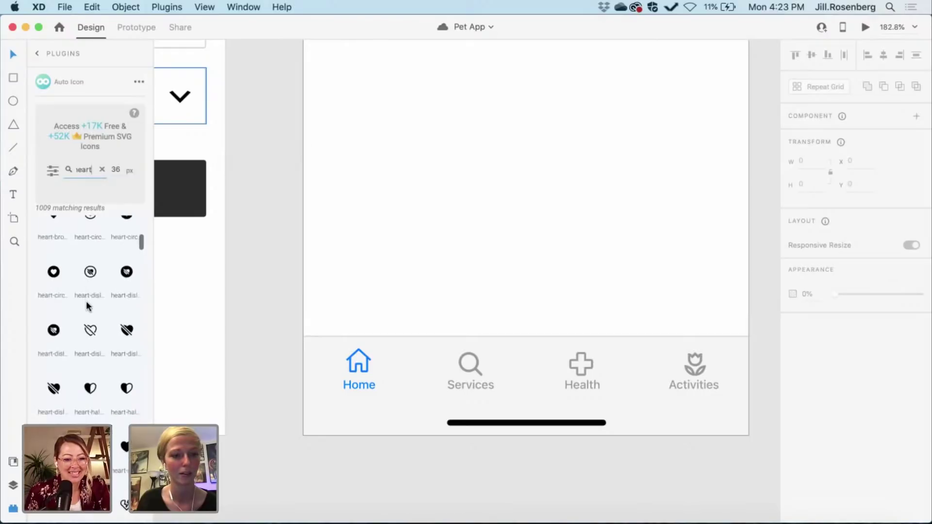
{"action": "scroll", "coordinate": [85, 301], "scroll_direction": "down", "scroll_amount": 10}
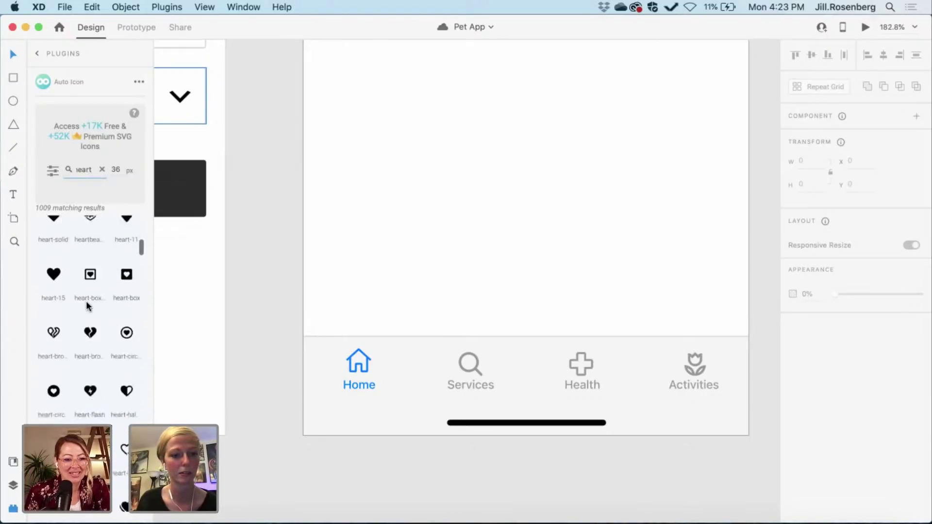
{"action": "scroll", "coordinate": [87, 305], "scroll_direction": "down", "scroll_amount": 5}
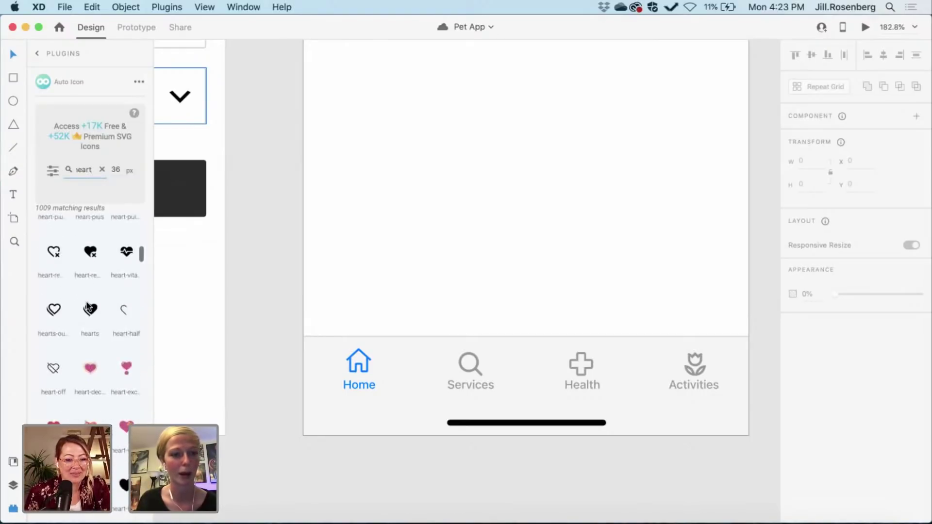
{"action": "scroll", "coordinate": [87, 305], "scroll_direction": "down", "scroll_amount": 8}
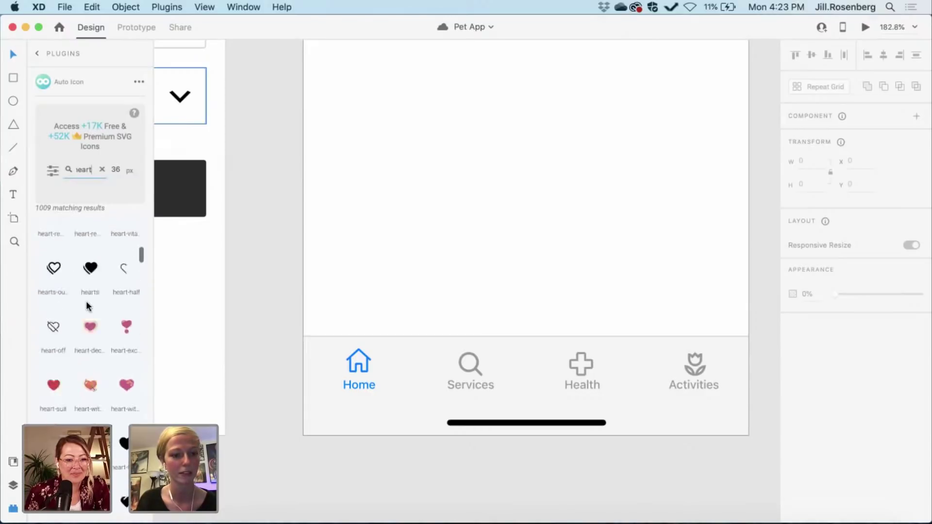
{"action": "scroll", "coordinate": [89, 304], "scroll_direction": "up", "scroll_amount": 1}
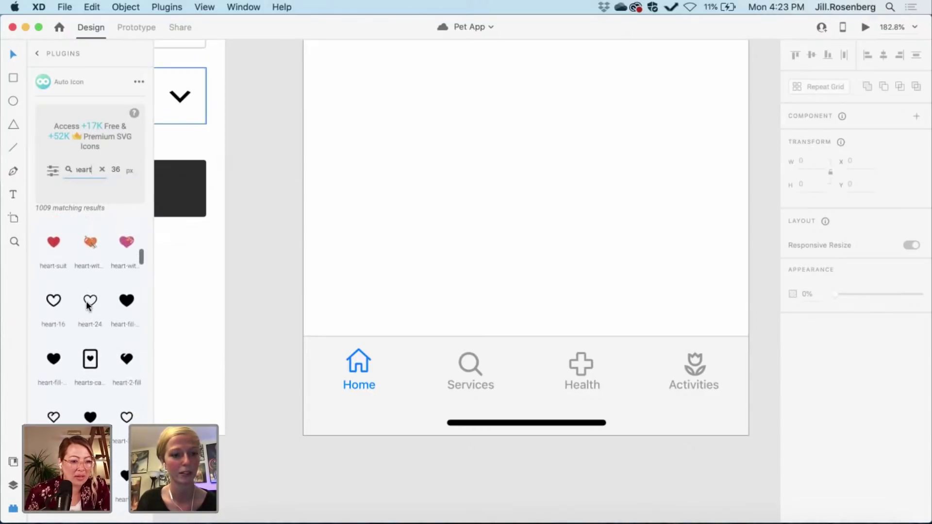
{"action": "scroll", "coordinate": [88, 304], "scroll_direction": "up", "scroll_amount": 10}
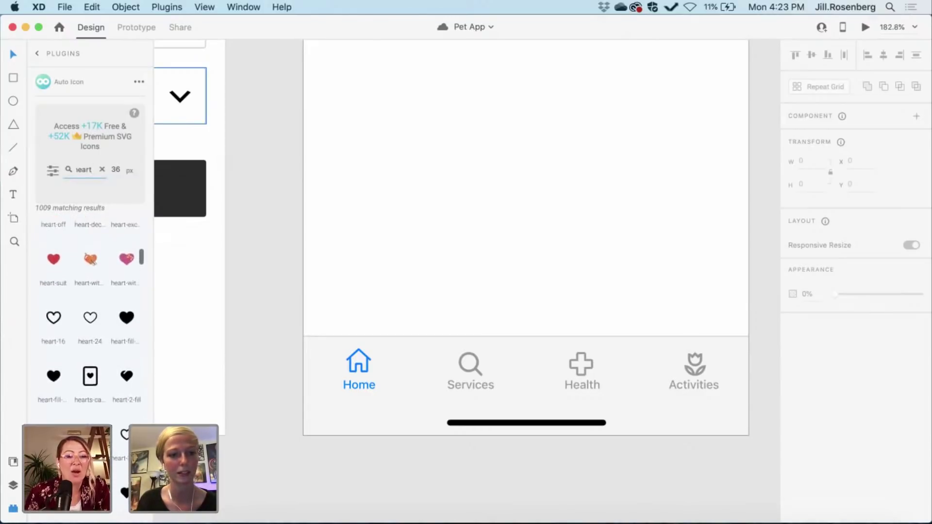
{"action": "scroll", "coordinate": [90, 315], "scroll_direction": "up", "scroll_amount": 2}
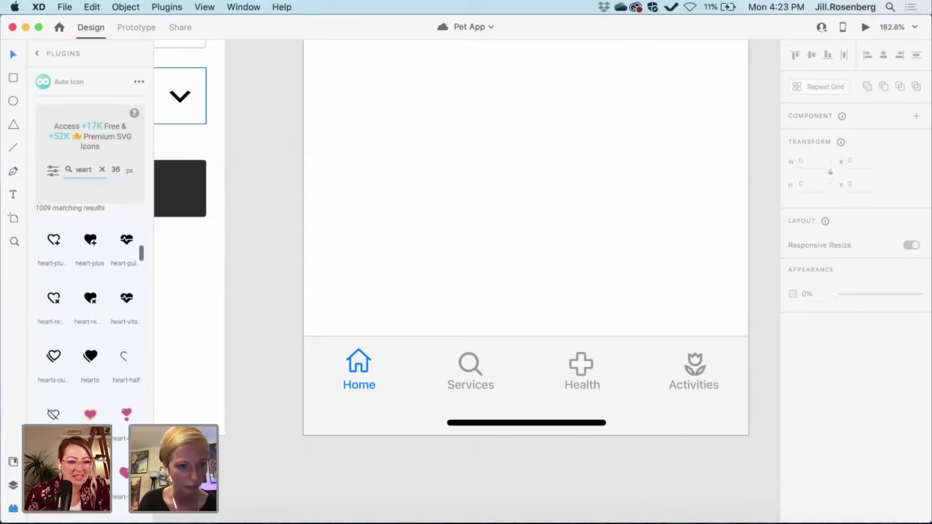
{"action": "scroll", "coordinate": [52, 337], "scroll_direction": "up", "scroll_amount": 4}
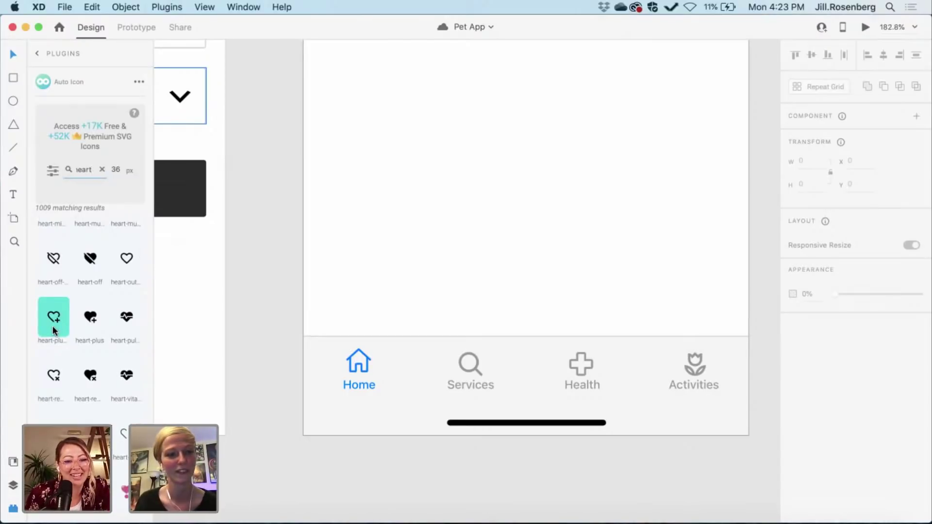
{"action": "scroll", "coordinate": [52, 326], "scroll_direction": "up", "scroll_amount": 2}
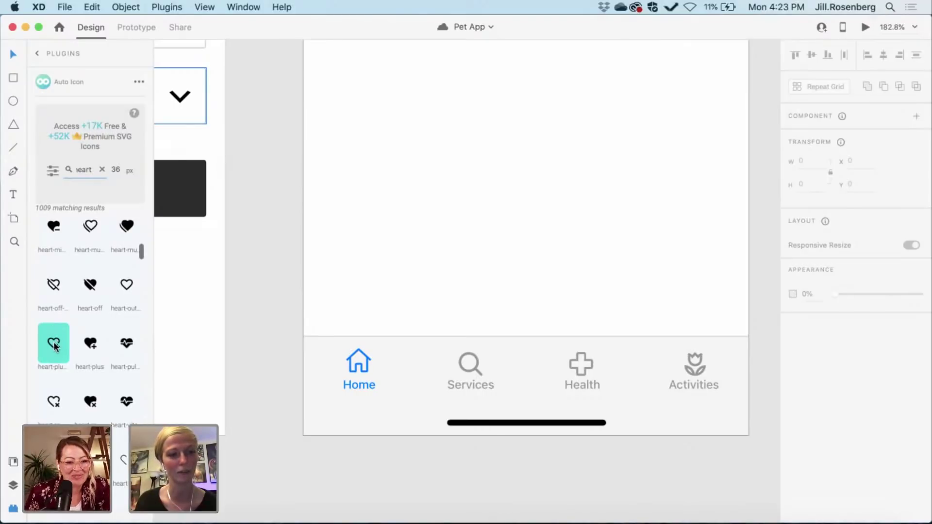
{"action": "left_click_drag", "start_coordinate": [57, 345], "coordinate": [268, 382]}
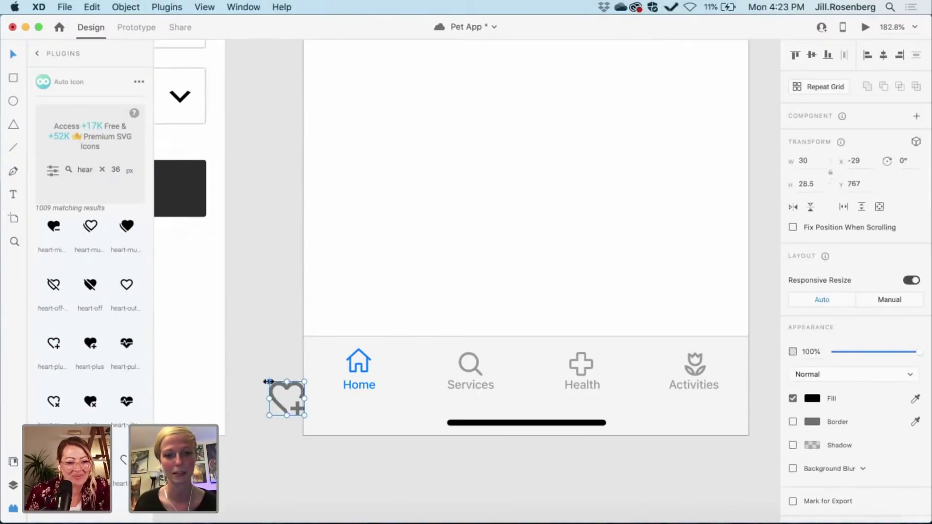
- Move the heart-plus icon into the home artboard's tab bar between Home and Services and set its height to 20, keeping proportions
{"action": "left_click", "coordinate": [295, 408]}
{"action": "left_click", "coordinate": [284, 406]}
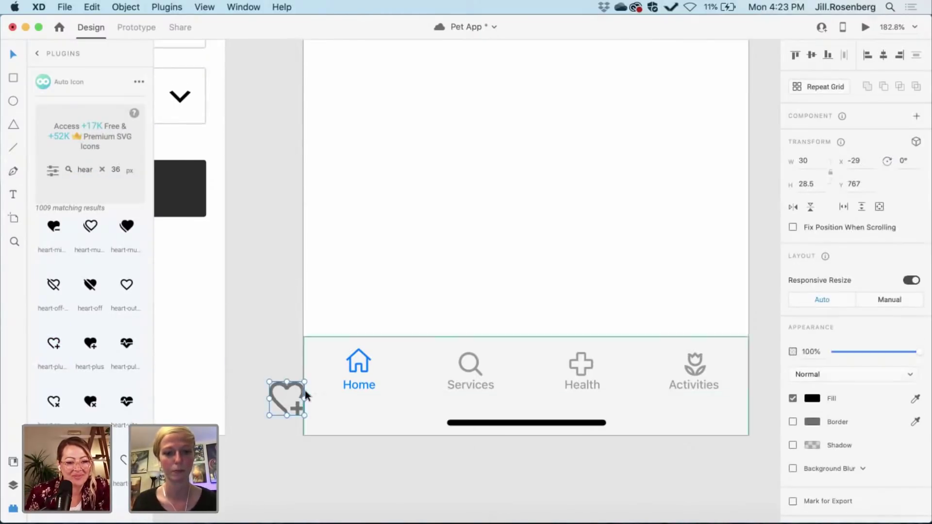
{"action": "left_click_drag", "start_coordinate": [283, 386], "coordinate": [422, 349]}
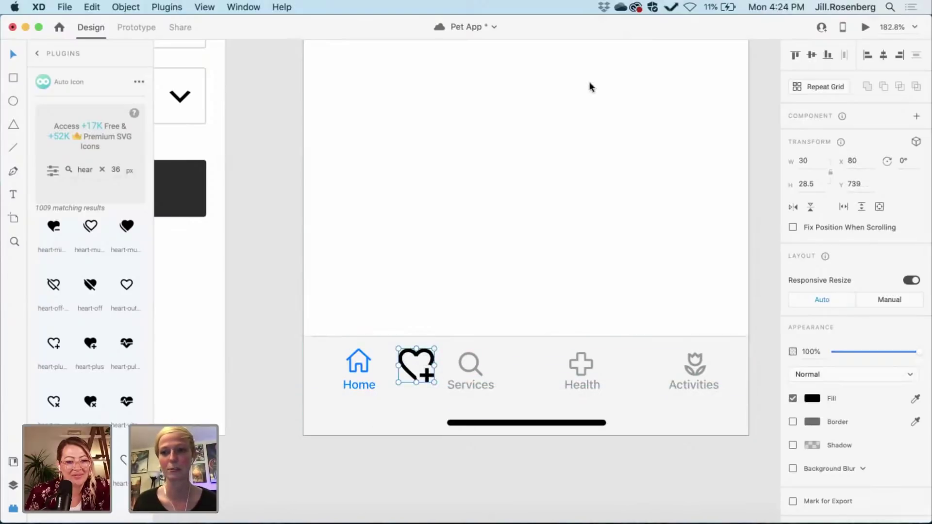
{"action": "left_click", "coordinate": [802, 185]}
{"action": "type", "text": "2"}
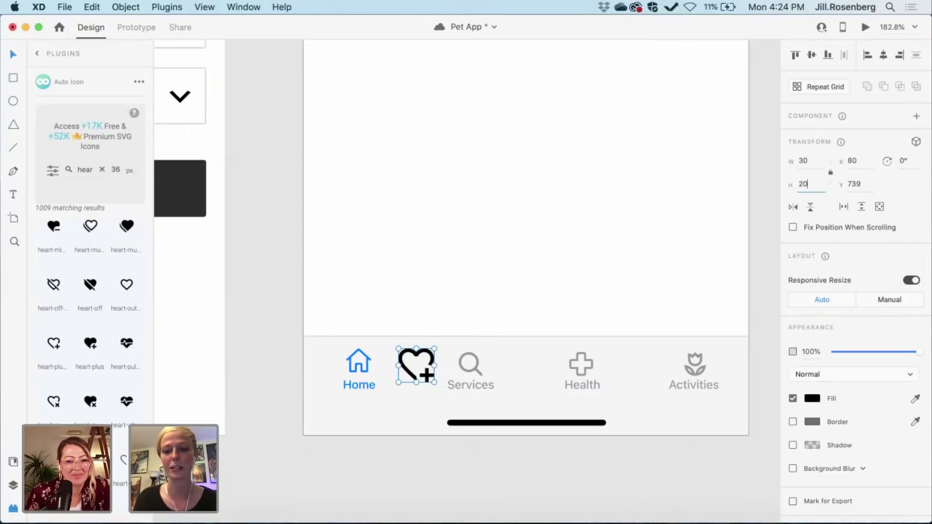
{"action": "type", "text": "0"}
{"action": "key", "text": "Return"}
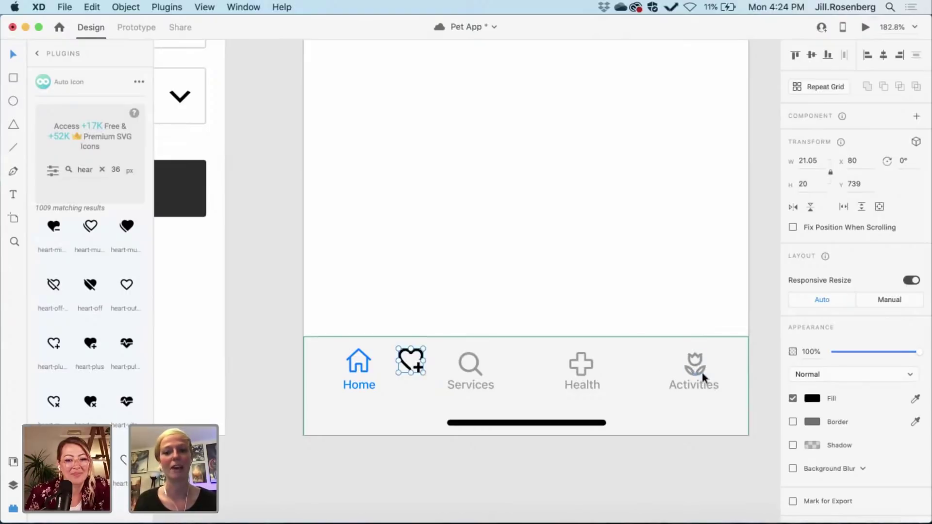
- Replace the search icon above the Services label with the heart-plus icon, placed at X 130, Y 742
{"action": "left_click", "coordinate": [474, 369]}
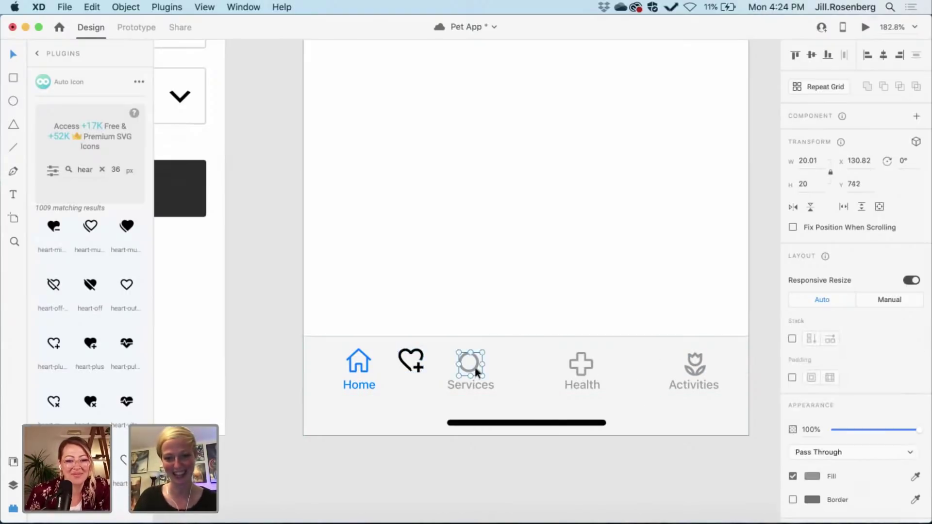
{"action": "key", "text": "Delete"}
{"action": "left_click", "coordinate": [419, 368]}
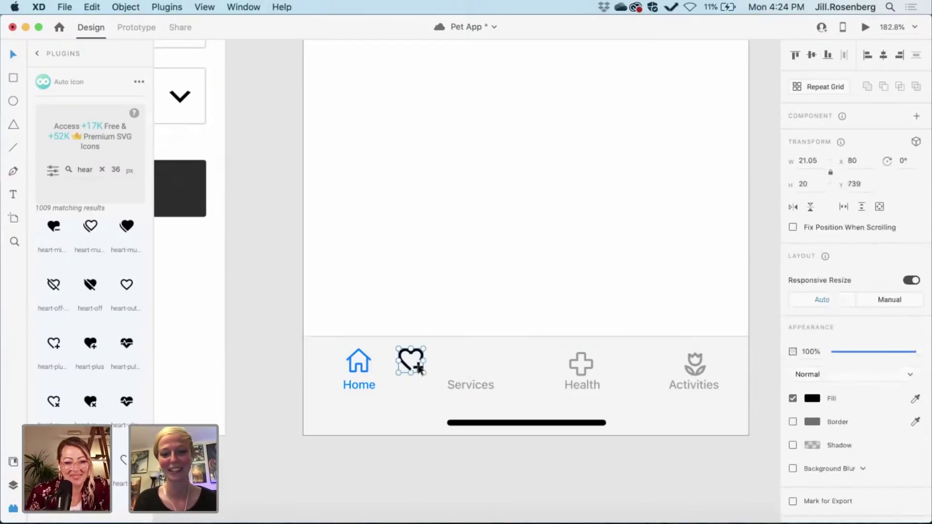
{"action": "left_click_drag", "start_coordinate": [419, 368], "coordinate": [477, 371]}
- Recolour the heart-plus icon's fill with the grey #999999 sampled from the cross icon above Health
{"action": "left_click", "coordinate": [812, 399]}
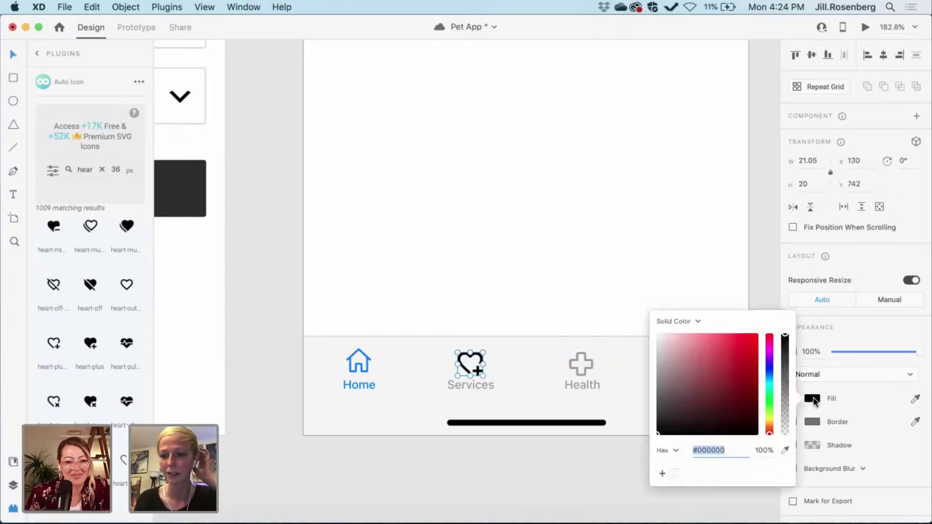
{"action": "left_click", "coordinate": [784, 451]}
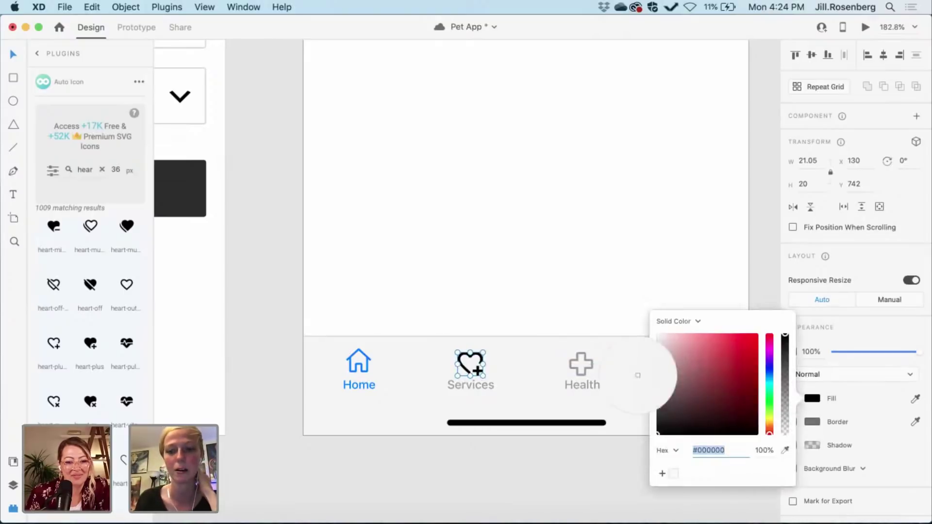
{"action": "left_click", "coordinate": [590, 368]}
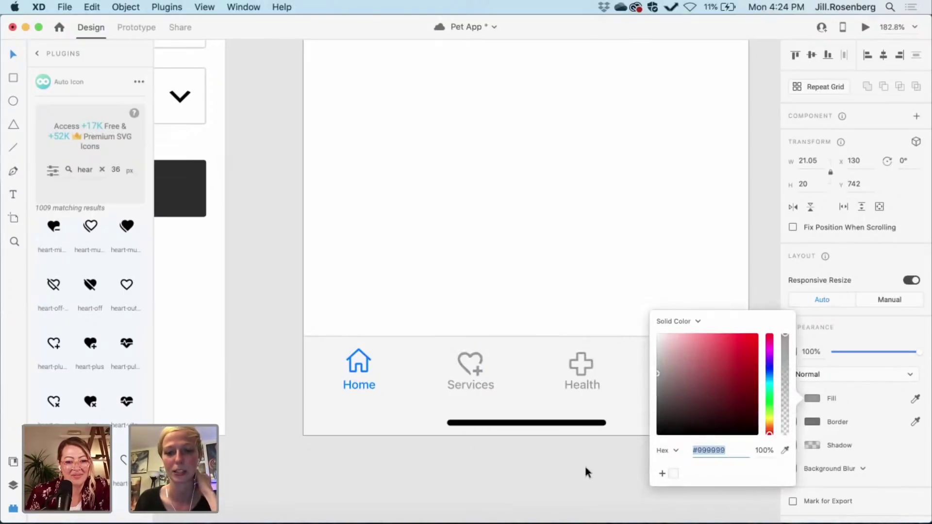
{"action": "left_click", "coordinate": [598, 464]}
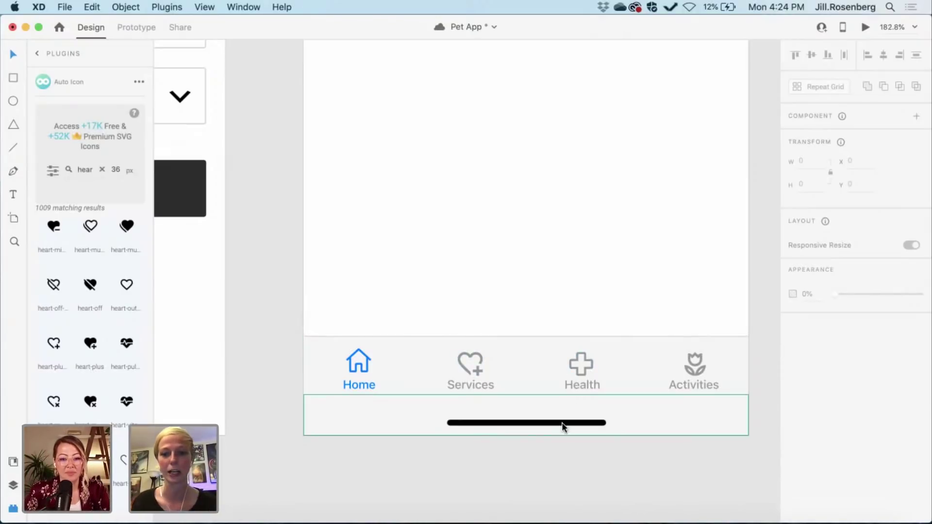
- Review the tab bar icons and compare the Home screen with the neighbouring Add Pet screen
{"action": "scroll", "coordinate": [561, 425], "scroll_direction": "up", "scroll_amount": 3}
{"action": "scroll", "coordinate": [562, 425], "scroll_direction": "down", "scroll_amount": 3}
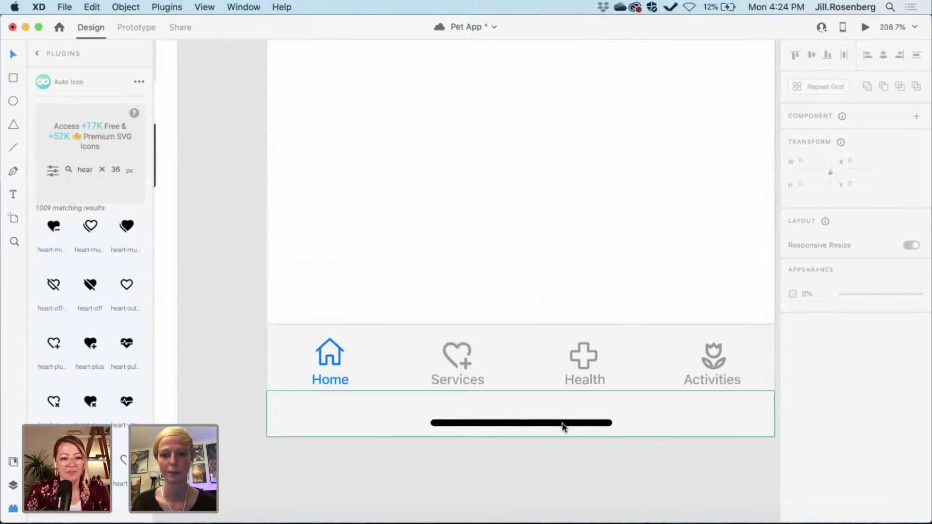
{"action": "scroll", "coordinate": [563, 427], "scroll_direction": "down", "scroll_amount": 2}
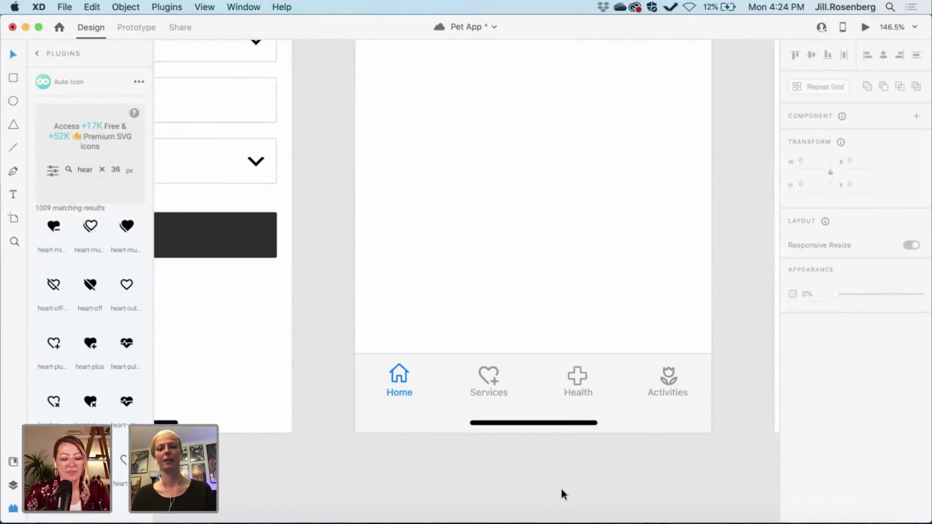
{"action": "scroll", "coordinate": [561, 488], "scroll_direction": "down", "scroll_amount": 2}
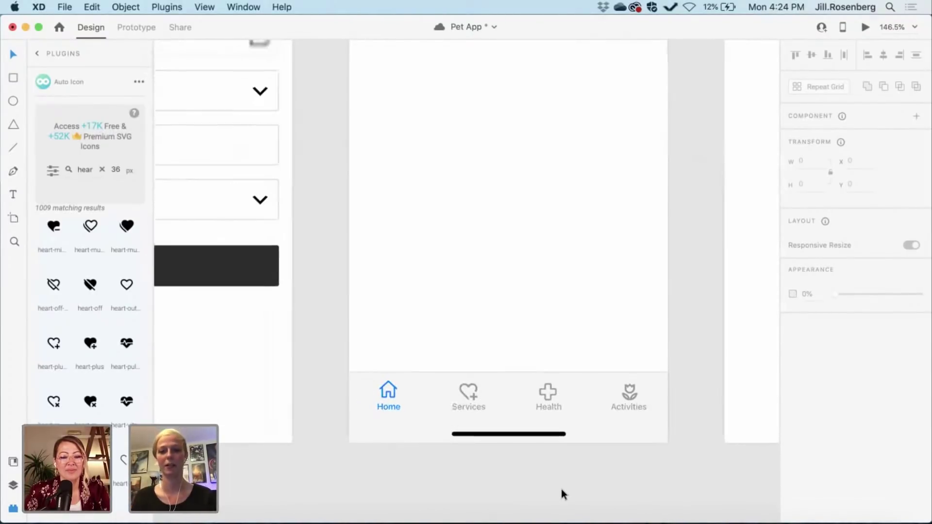
{"action": "scroll", "coordinate": [561, 488], "scroll_direction": "up", "scroll_amount": 2}
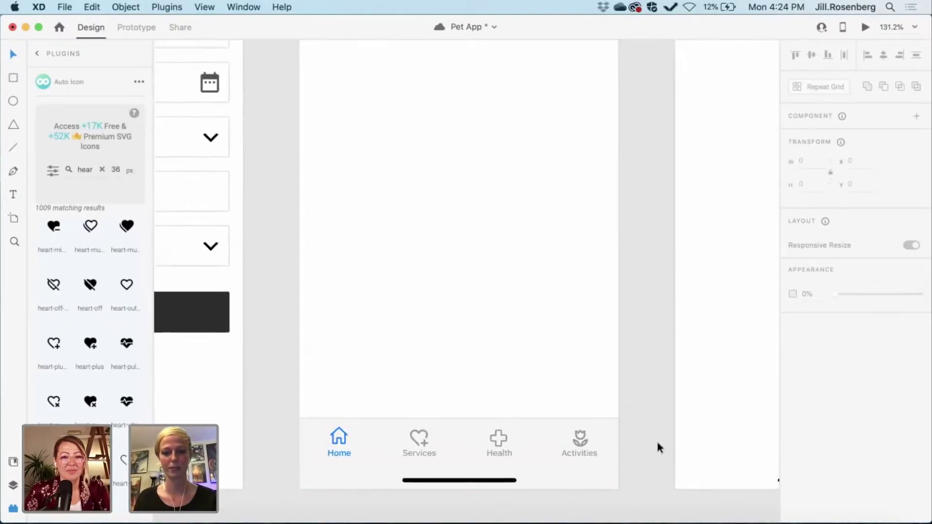
{"action": "scroll", "coordinate": [657, 441], "scroll_direction": "up", "scroll_amount": 2}
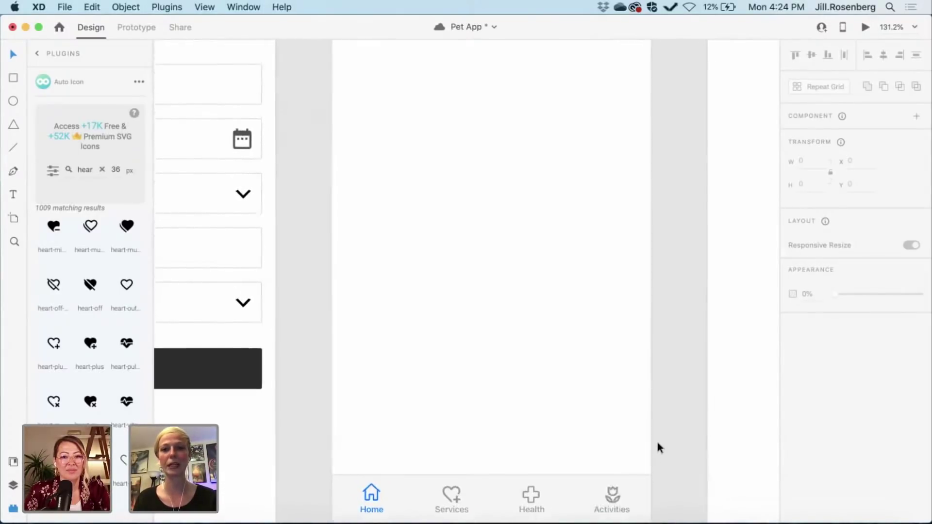
{"action": "scroll", "coordinate": [656, 439], "scroll_direction": "down", "scroll_amount": 3}
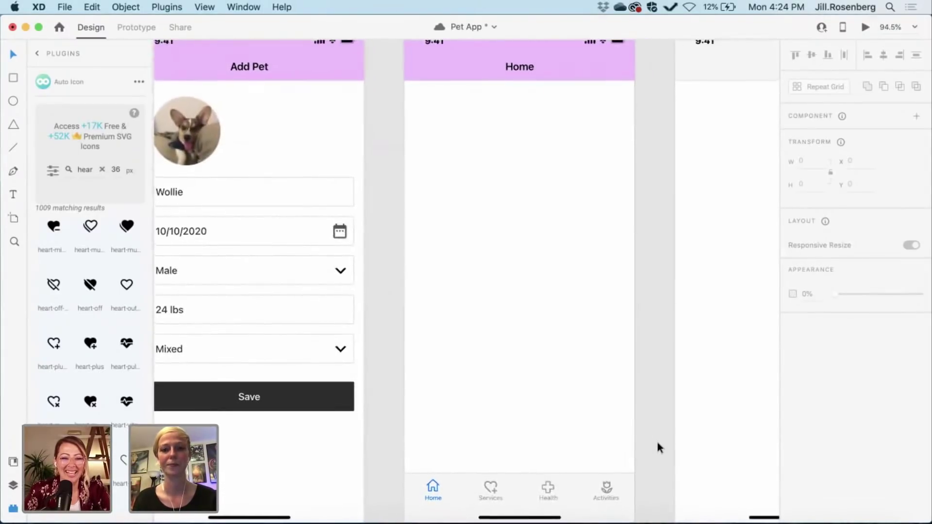
{"action": "scroll", "coordinate": [656, 439], "scroll_direction": "left", "scroll_amount": 3}
{"action": "scroll", "coordinate": [656, 438], "scroll_direction": "up", "scroll_amount": 1}
{"action": "scroll", "coordinate": [656, 439], "scroll_direction": "right", "scroll_amount": 3}
{"action": "scroll", "coordinate": [656, 439], "scroll_direction": "down", "scroll_amount": 1}
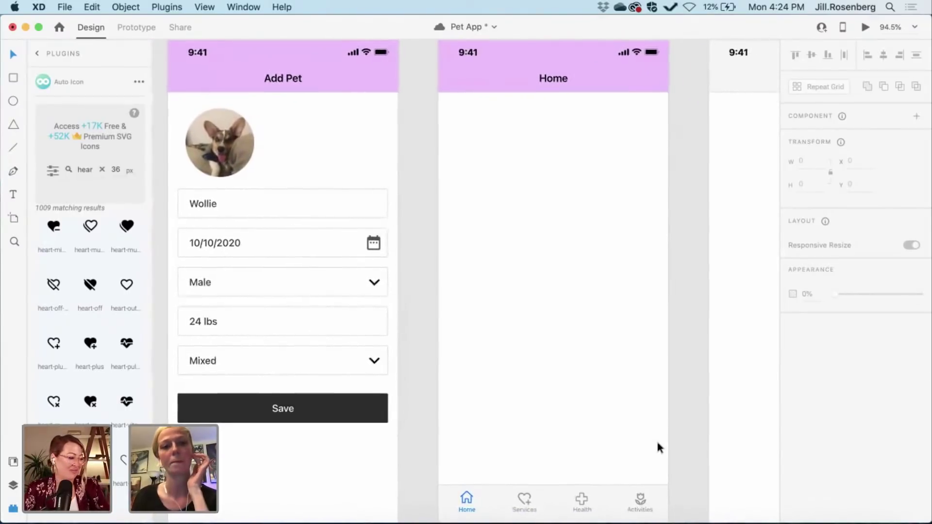
{"action": "scroll", "coordinate": [656, 439], "scroll_direction": "down", "scroll_amount": 5}
{"action": "scroll", "coordinate": [656, 439], "scroll_direction": "right", "scroll_amount": 4}
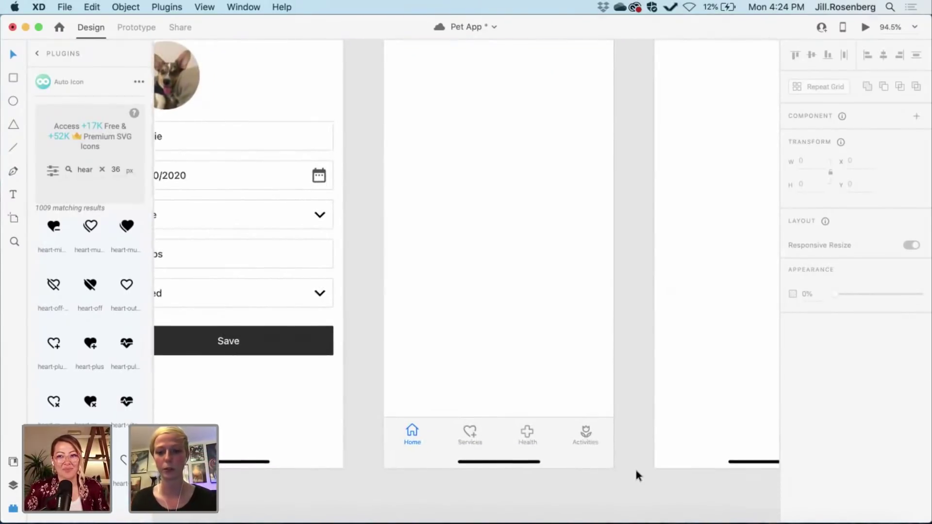
- Group the home artboard's tab bar background, icons and labels, and send the group behind the home indicator
{"action": "left_click_drag", "start_coordinate": [634, 469], "coordinate": [376, 410]}
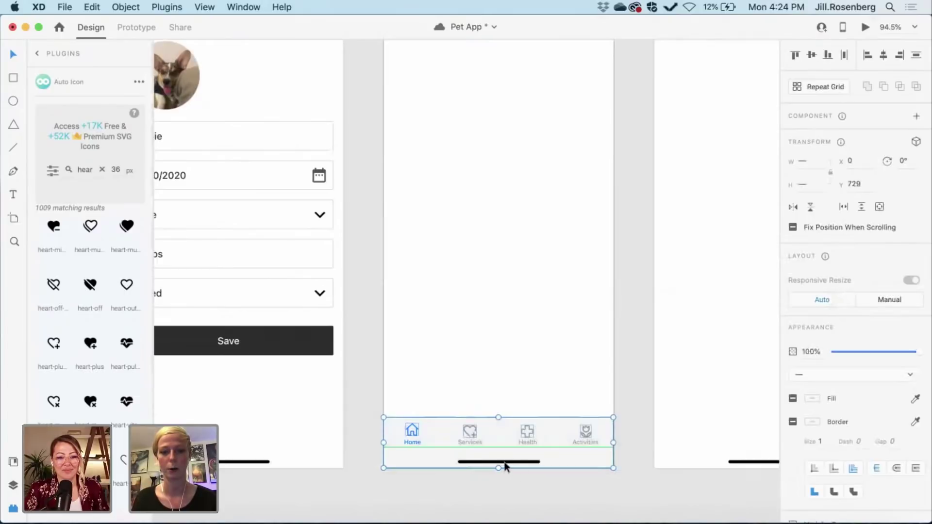
{"action": "double_click", "coordinate": [517, 464]}
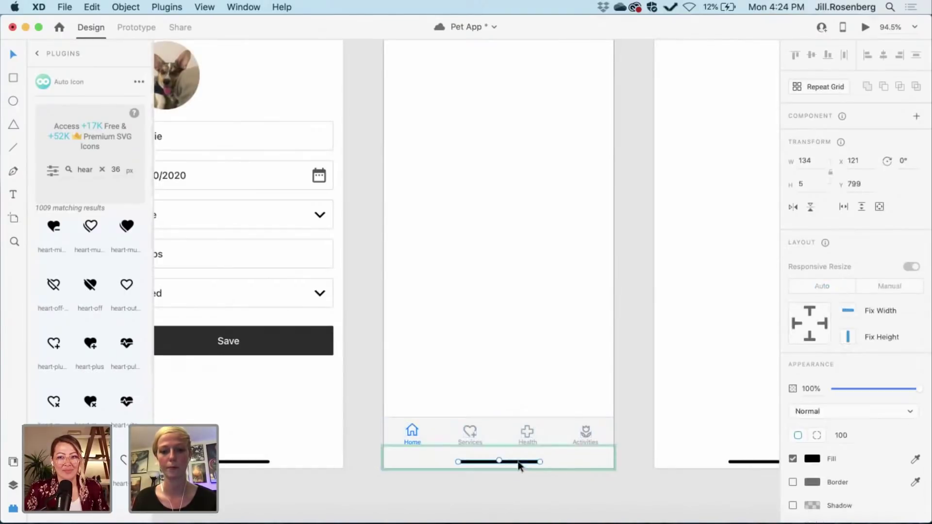
{"action": "left_click", "coordinate": [531, 491]}
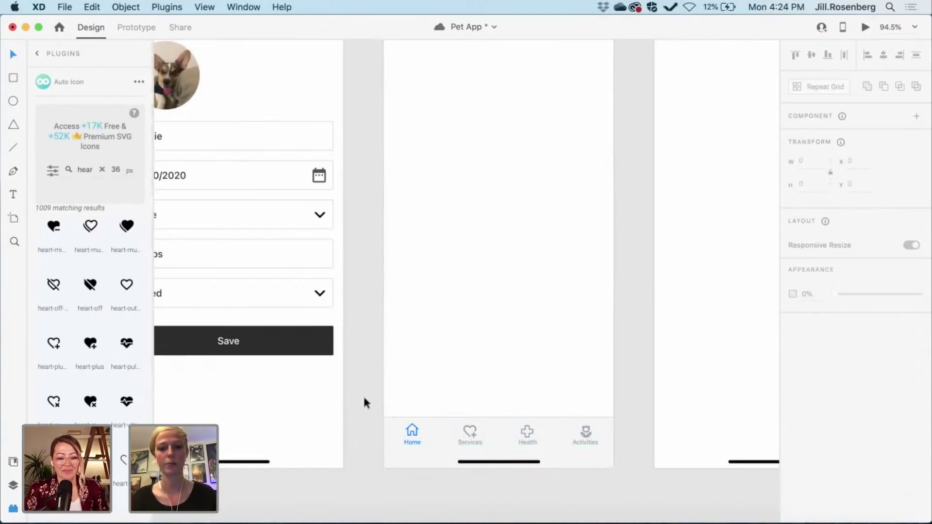
{"action": "left_click_drag", "start_coordinate": [362, 392], "coordinate": [630, 487]}
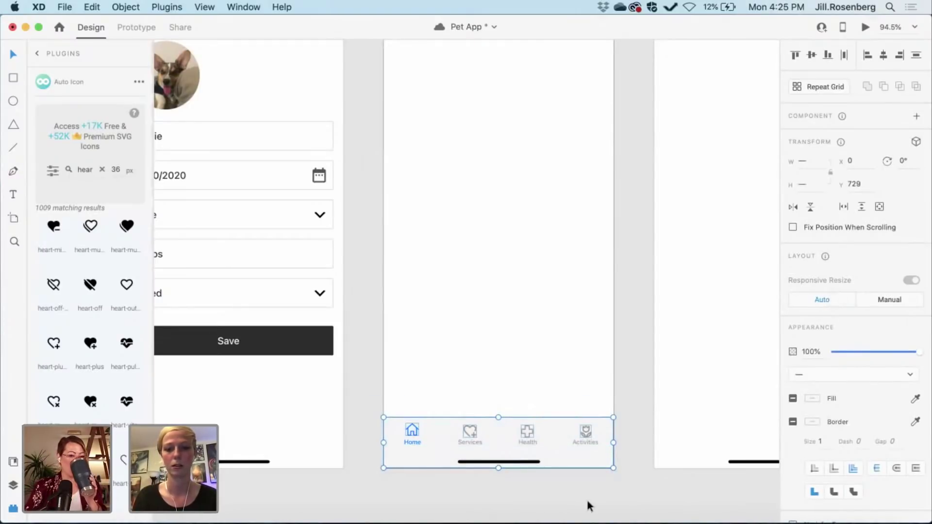
{"action": "key", "text": "super+g"}
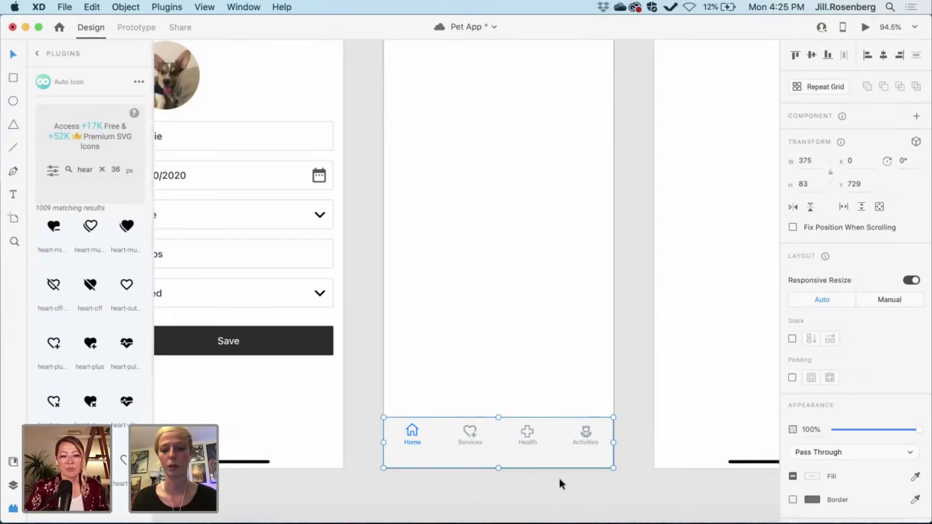
{"action": "key", "text": "super+bracketleft"}
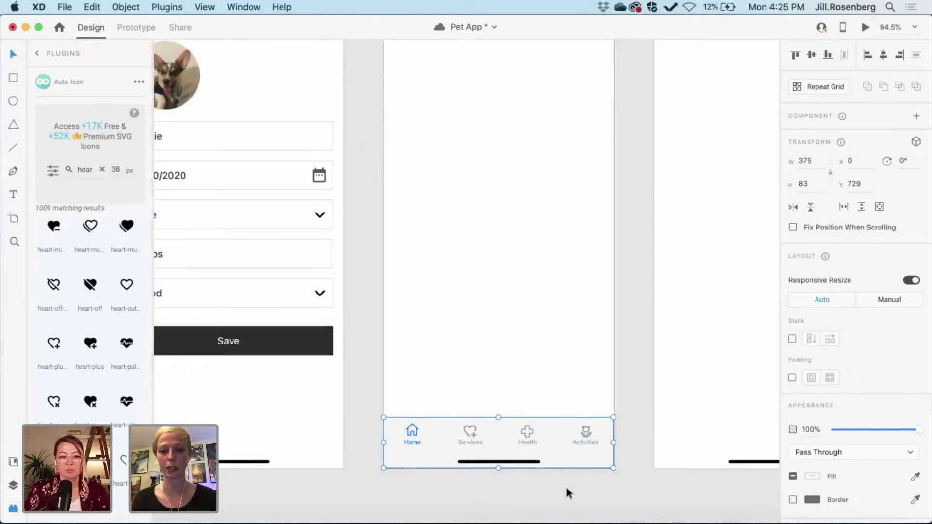
{"action": "left_click", "coordinate": [564, 484]}
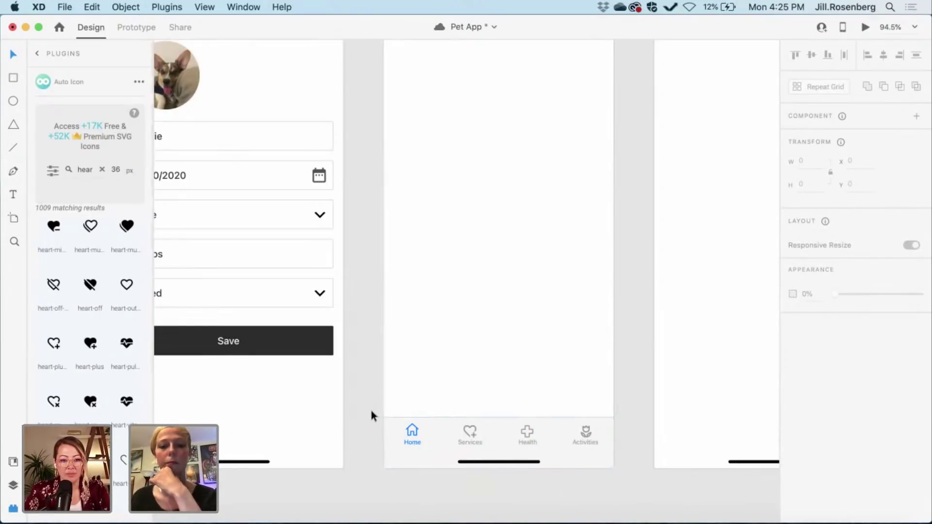
{"action": "left_click_drag", "start_coordinate": [364, 416], "coordinate": [579, 488]}
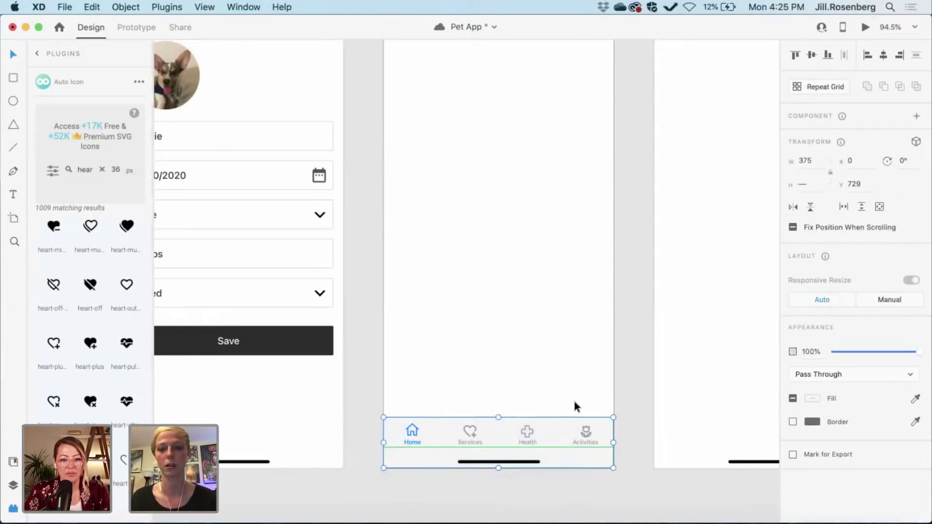
{"action": "left_click", "coordinate": [638, 398]}
{"action": "left_click", "coordinate": [578, 431]}
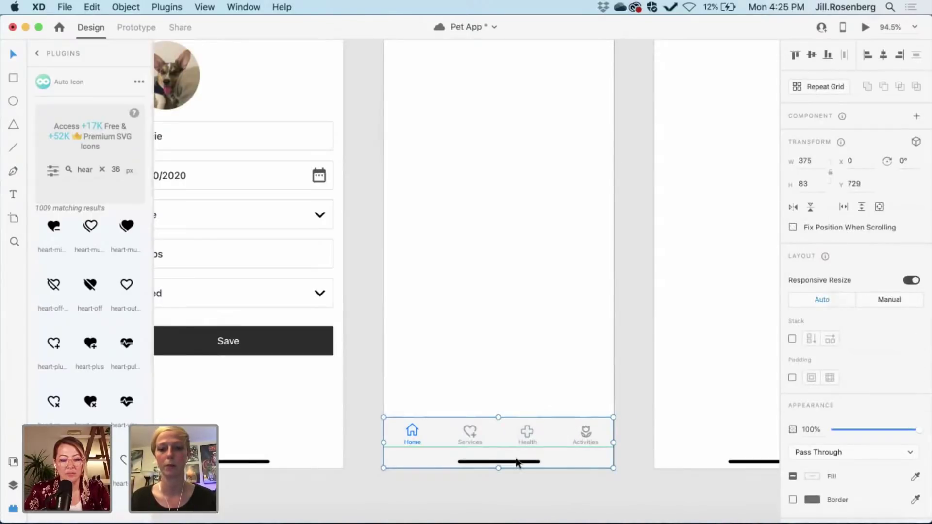
{"action": "right_click", "coordinate": [515, 459]}
{"action": "left_click", "coordinate": [505, 462]}
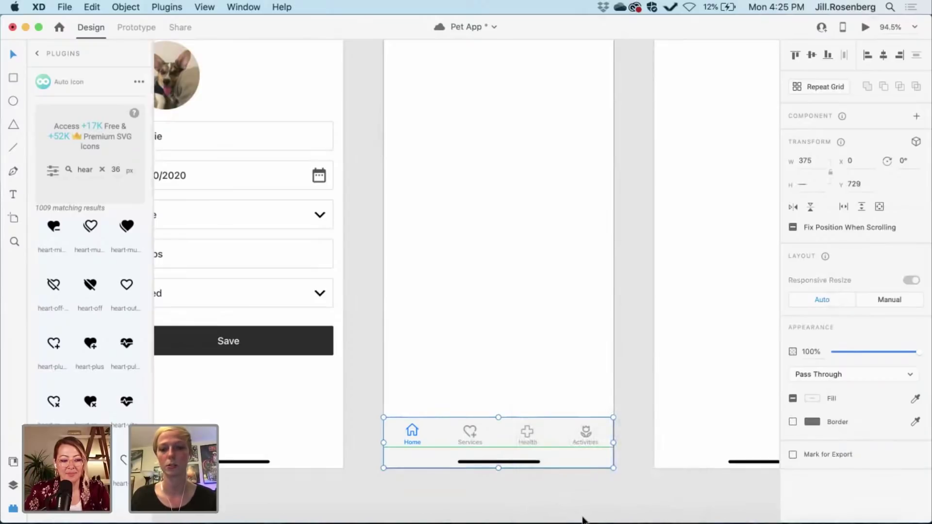
{"action": "key", "text": "Escape"}
{"action": "left_click", "coordinate": [593, 491]}
- Delete the home indicator from the artboard beside Home and try to paste the tab bar in its place
{"action": "scroll", "coordinate": [593, 491], "scroll_direction": "right", "scroll_amount": 5}
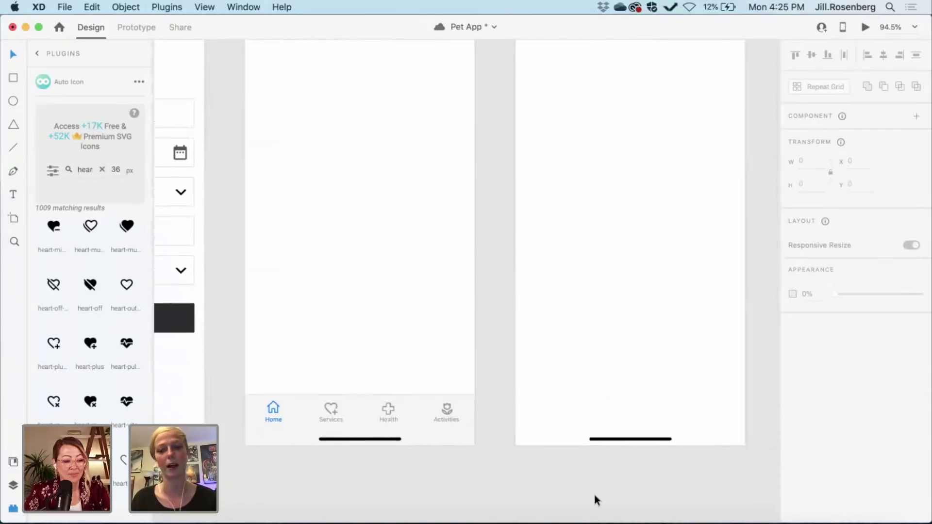
{"action": "left_click", "coordinate": [506, 467]}
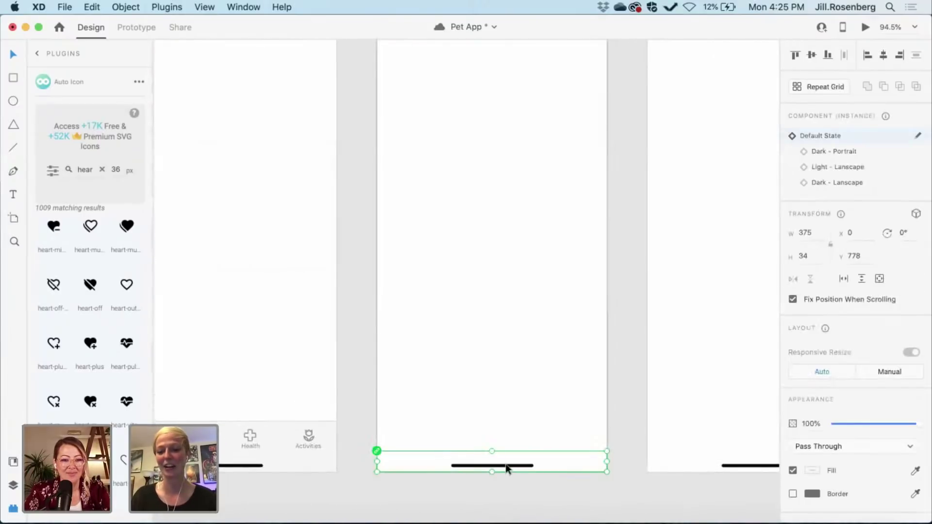
{"action": "key", "text": "Delete"}
{"action": "key", "text": "super+v"}
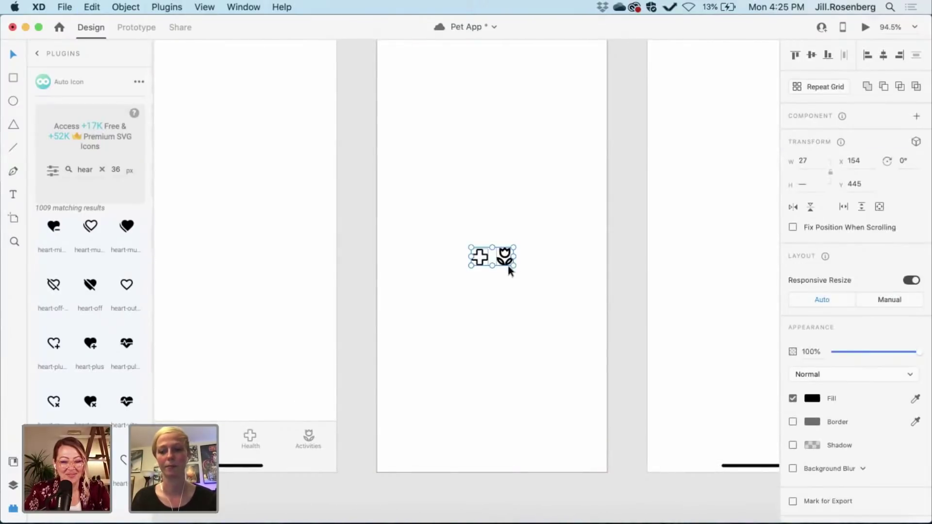
{"action": "key", "text": "Delete"}
- Copy the home artboard's grouped tab bar to the same place at the bottom of the adjacent services artboard
{"action": "scroll", "coordinate": [493, 321], "scroll_direction": "left", "scroll_amount": 5}
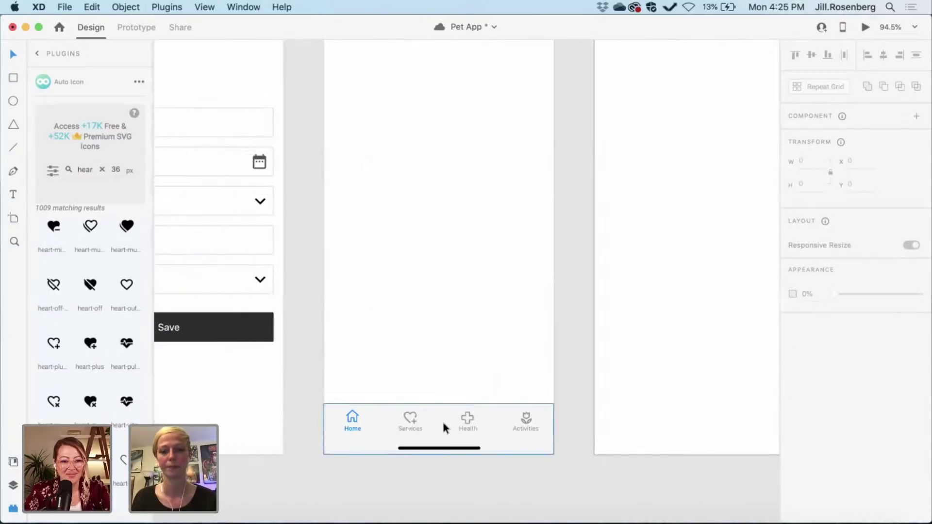
{"action": "left_click", "coordinate": [441, 420]}
{"action": "left_click", "coordinate": [445, 444]}
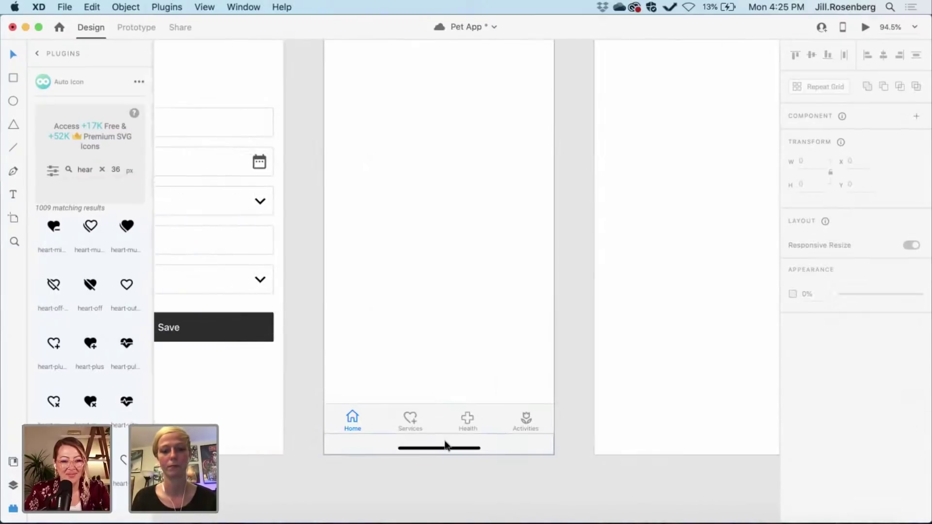
{"action": "left_click", "coordinate": [376, 423]}
{"action": "left_click", "coordinate": [380, 444]}
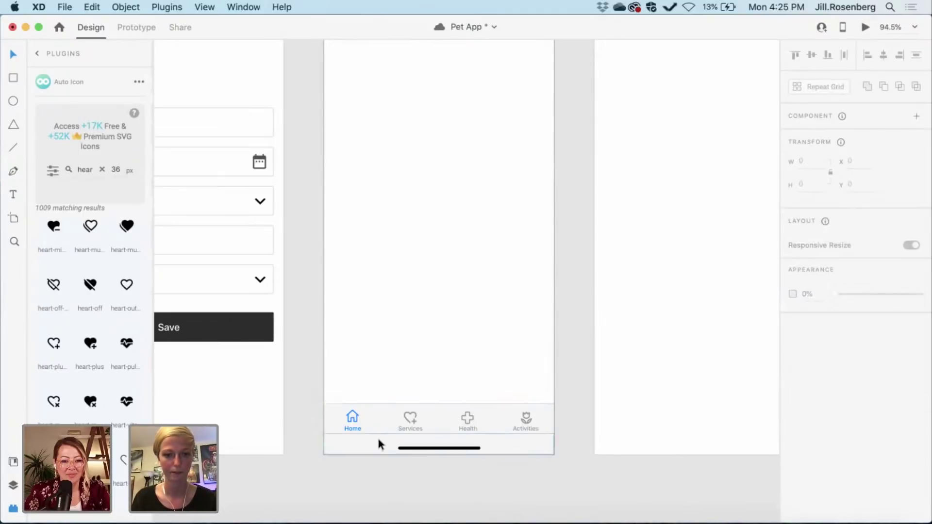
{"action": "left_click", "coordinate": [362, 430]}
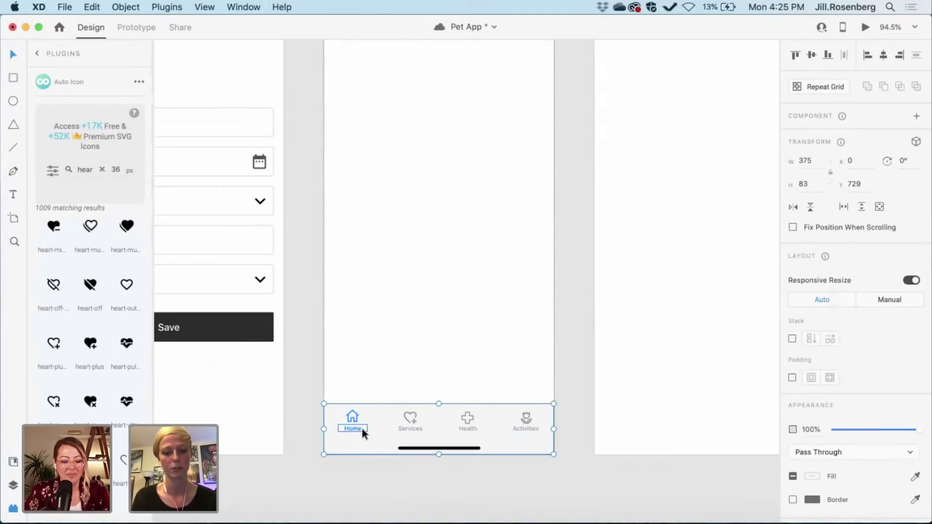
{"action": "left_click_drag", "start_coordinate": [361, 426], "coordinate": [634, 426]}
{"action": "scroll", "coordinate": [681, 420], "scroll_direction": "right", "scroll_amount": 5}
{"action": "left_click", "coordinate": [612, 496]}
{"action": "scroll", "coordinate": [611, 492], "scroll_direction": "left", "scroll_amount": 3}
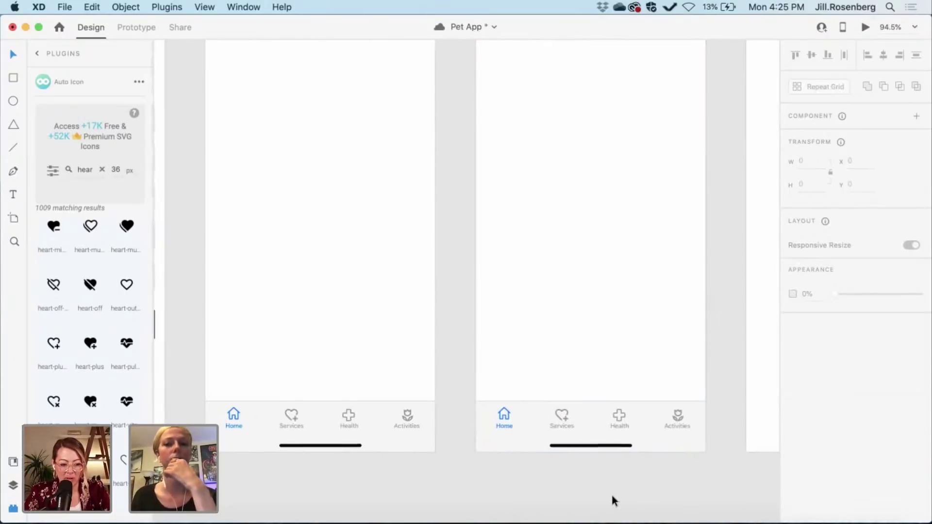
{"action": "scroll", "coordinate": [611, 492], "scroll_direction": "left", "scroll_amount": 1}
{"action": "scroll", "coordinate": [610, 492], "scroll_direction": "down", "scroll_amount": 1}
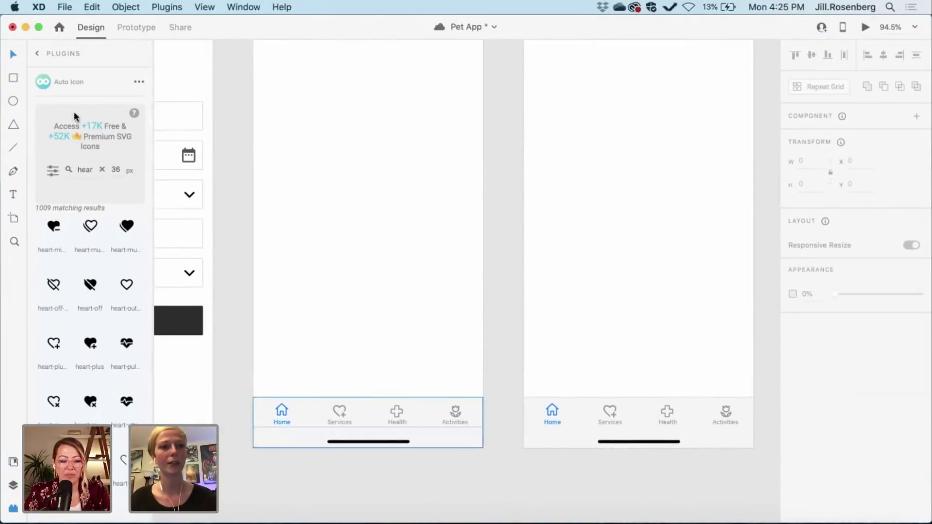
- Search the XD plugin catalogue for "font awesome"
{"action": "left_click", "coordinate": [37, 53]}
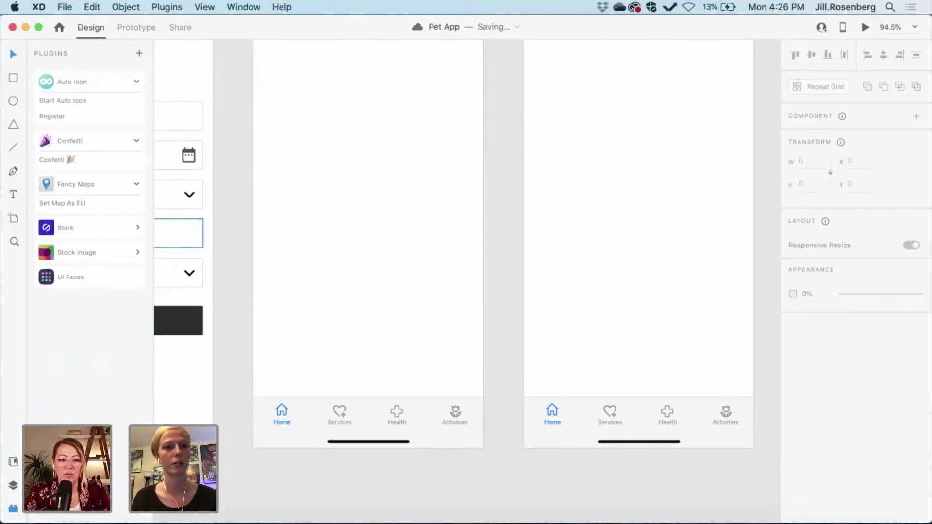
{"action": "left_click", "coordinate": [139, 53]}
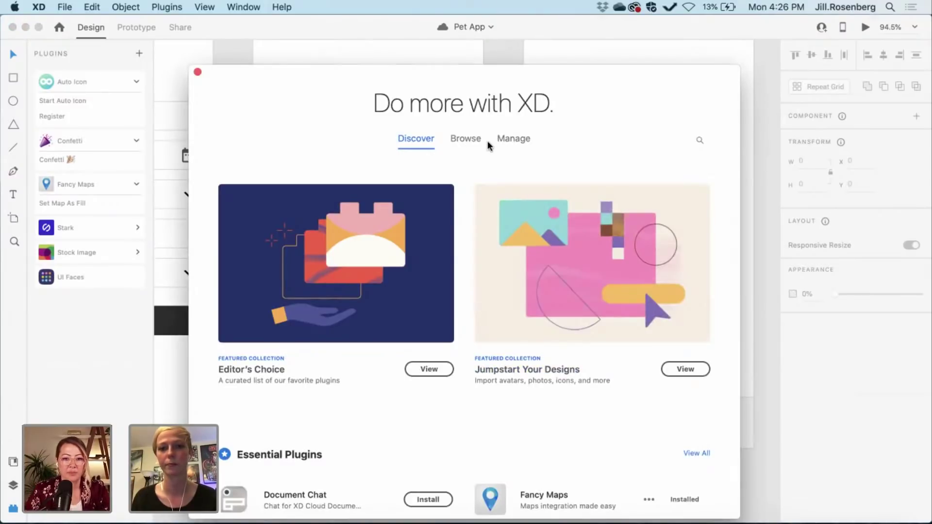
{"action": "left_click", "coordinate": [470, 141]}
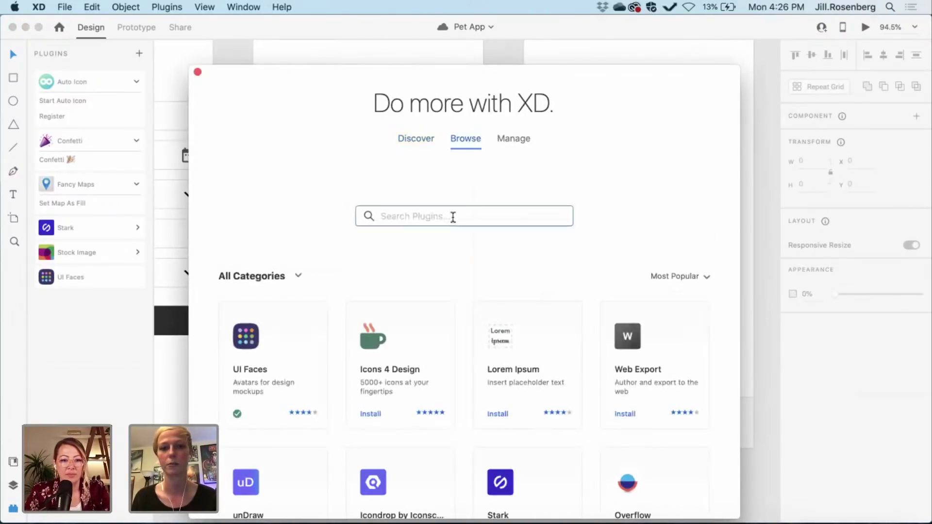
{"action": "type", "text": "font awesome"}
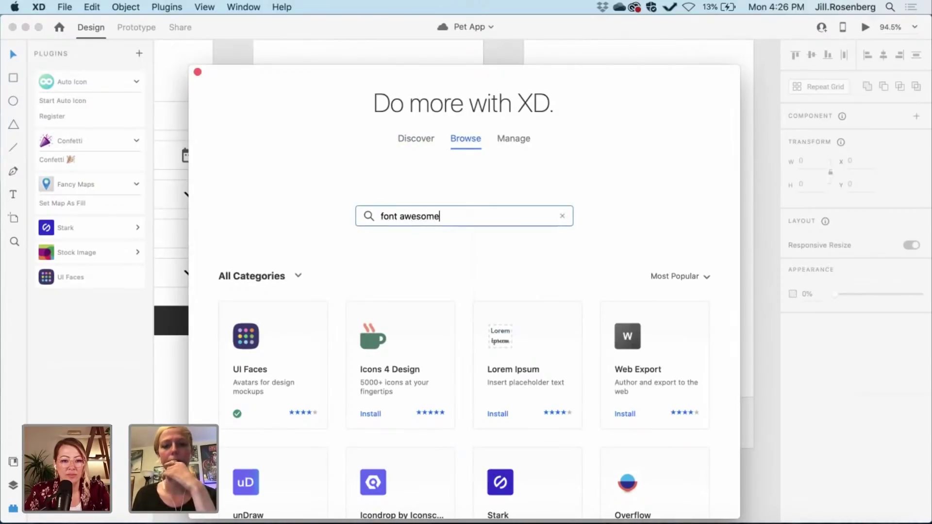
{"action": "key", "text": "Return"}
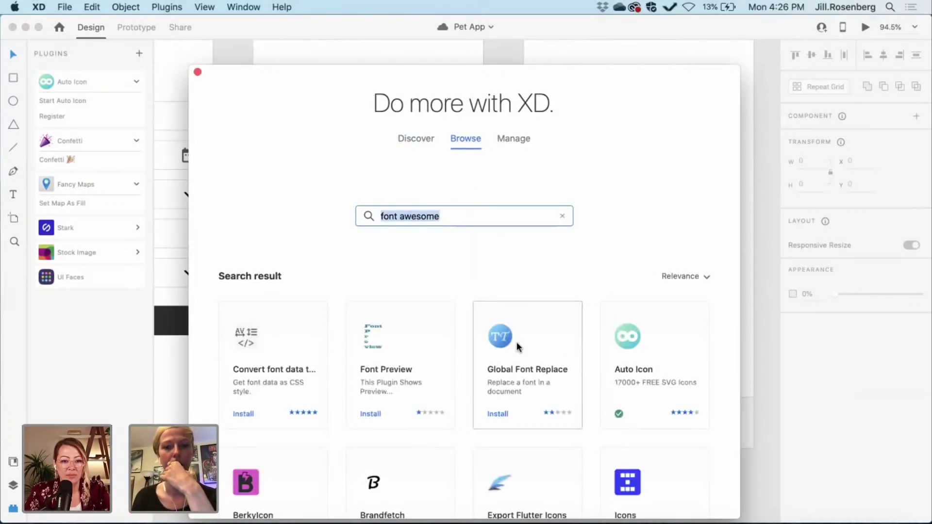
- Look through the plugin search results for a Font Awesome icon plugin and close the catalogue
{"action": "scroll", "coordinate": [516, 342], "scroll_direction": "down", "scroll_amount": 3}
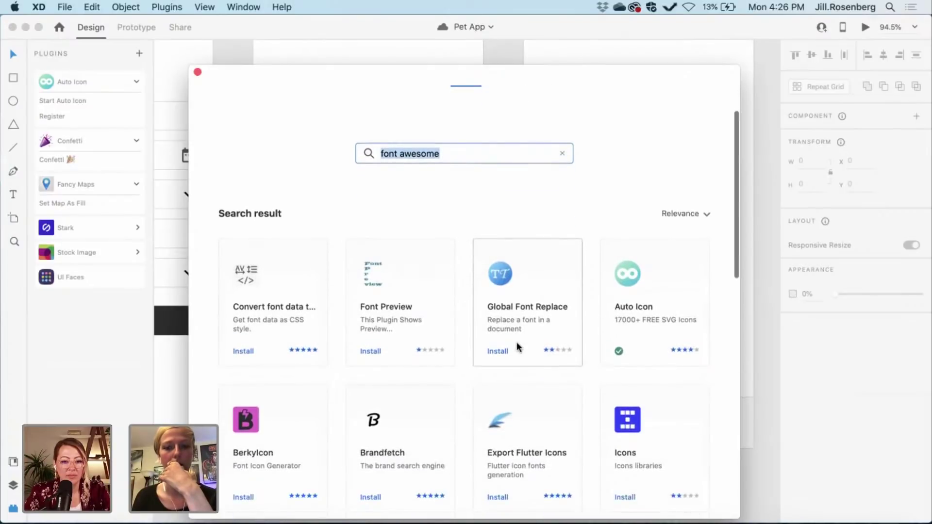
{"action": "scroll", "coordinate": [516, 342], "scroll_direction": "down", "scroll_amount": 2}
{"action": "scroll", "coordinate": [516, 341], "scroll_direction": "up", "scroll_amount": 5}
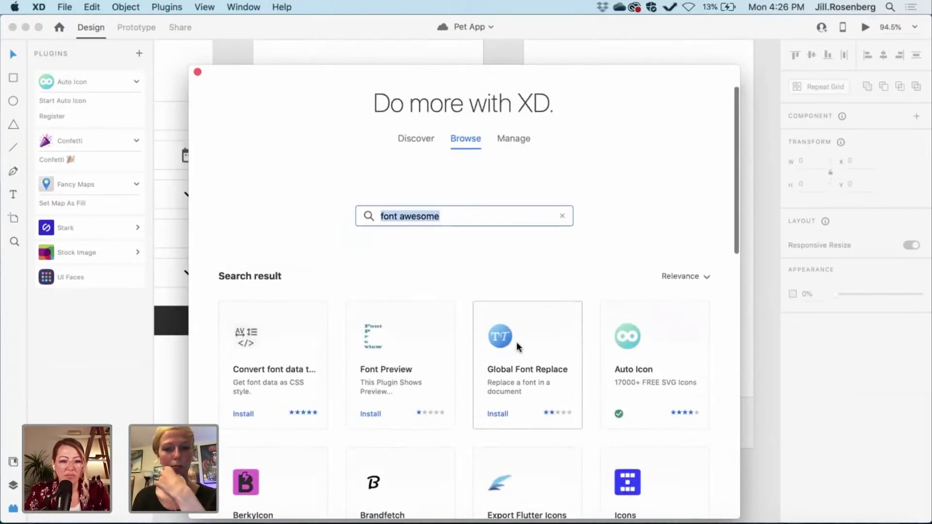
{"action": "scroll", "coordinate": [517, 341], "scroll_direction": "down", "scroll_amount": 4}
{"action": "scroll", "coordinate": [517, 345], "scroll_direction": "down", "scroll_amount": 10}
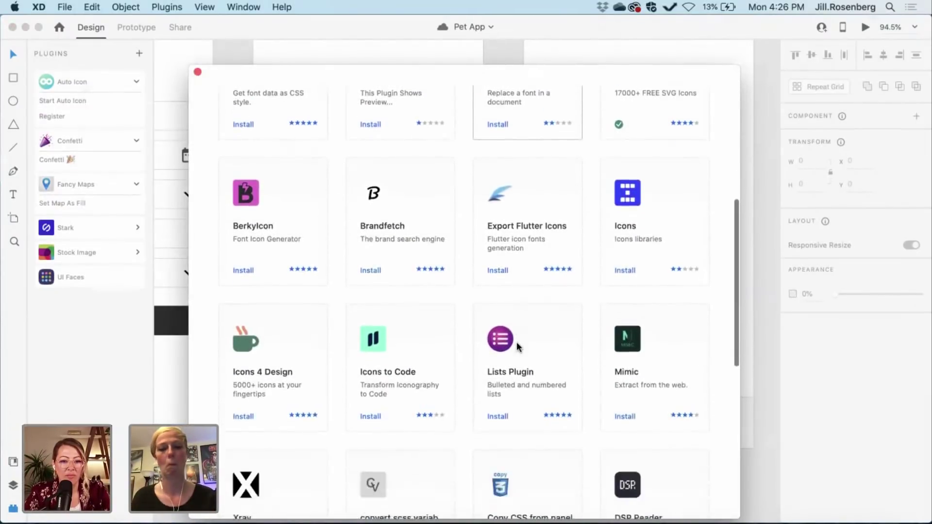
{"action": "scroll", "coordinate": [517, 342], "scroll_direction": "down", "scroll_amount": 7}
{"action": "scroll", "coordinate": [514, 292], "scroll_direction": "up", "scroll_amount": 15}
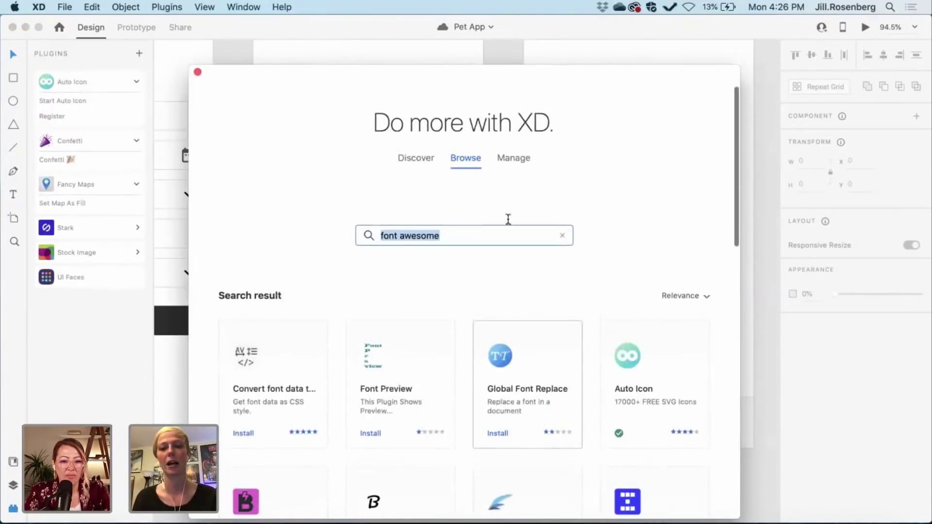
{"action": "triple_click", "coordinate": [508, 218]}
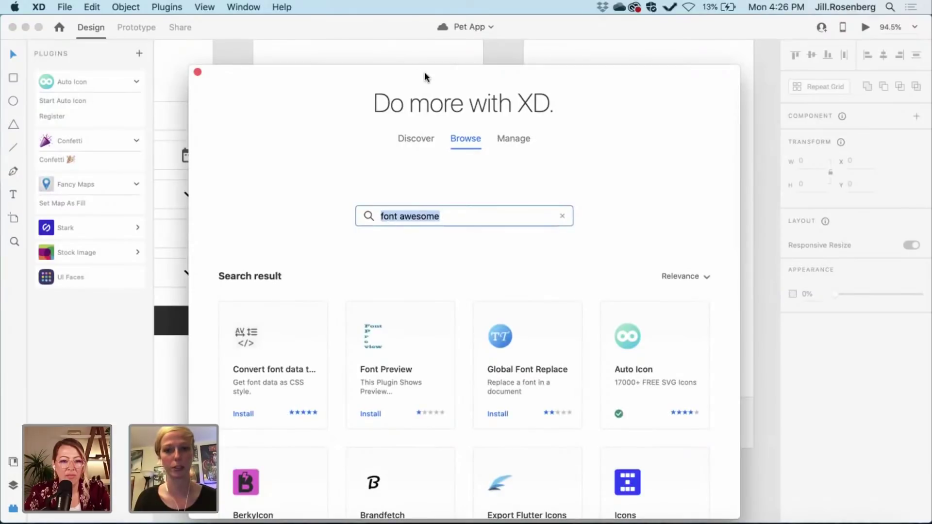
{"action": "left_click", "coordinate": [383, 37]}
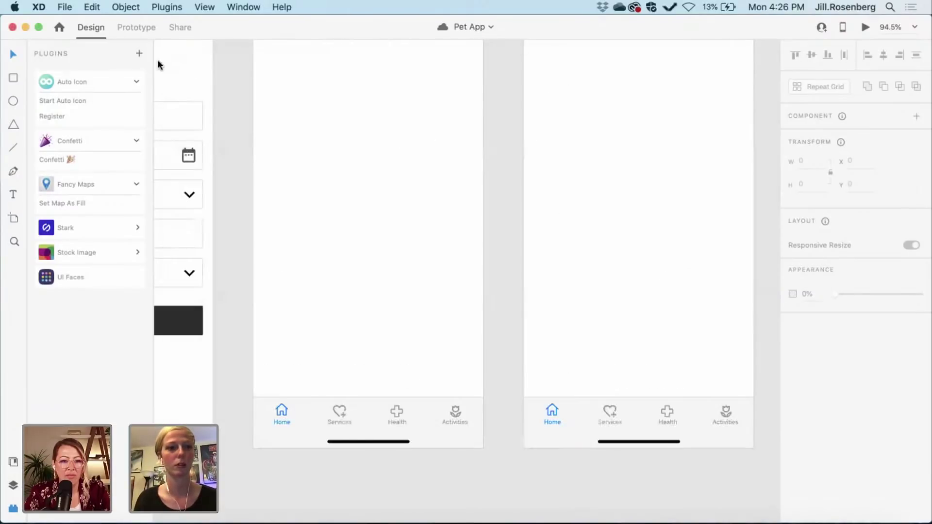
- Restart the Auto Icon plugin and search its icon library for "font awesome"
{"action": "left_click", "coordinate": [63, 101]}
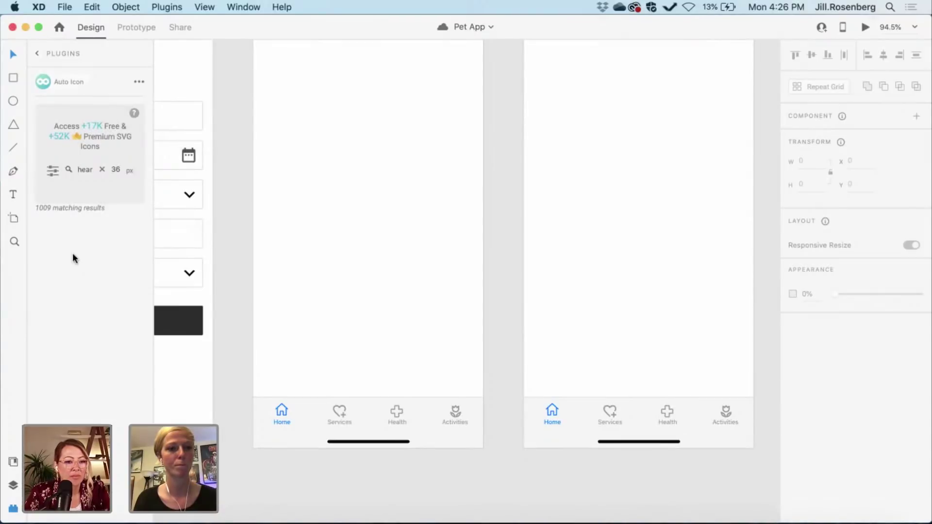
{"action": "left_click", "coordinate": [52, 170]}
{"action": "left_click", "coordinate": [56, 171]}
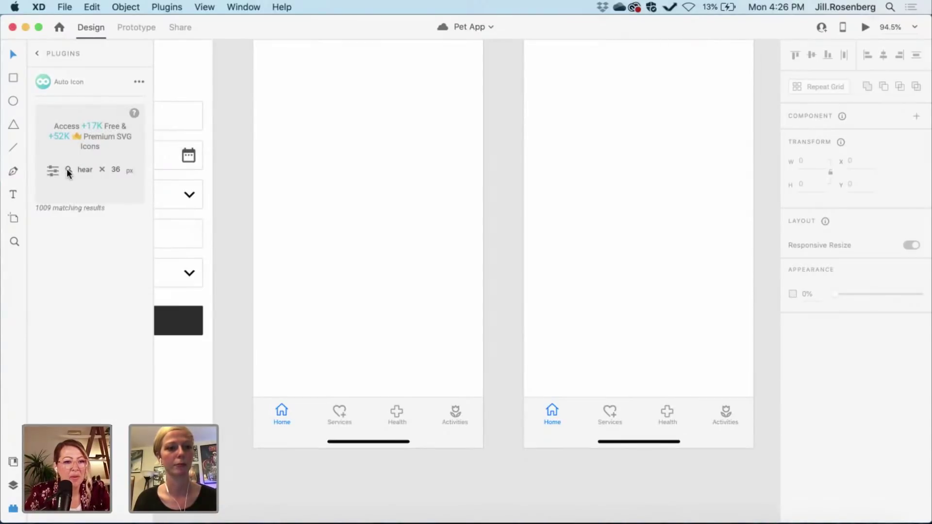
{"action": "double_click", "coordinate": [87, 171]}
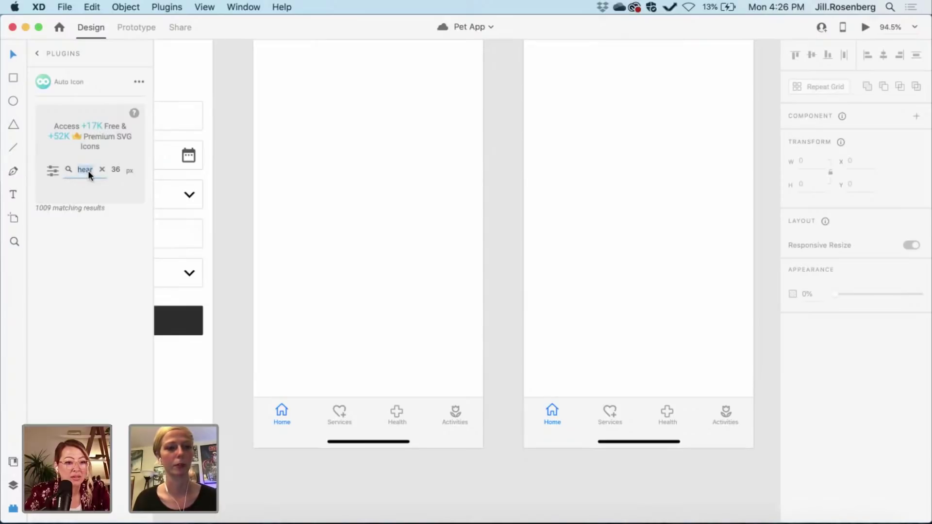
{"action": "type", "text": "home"}
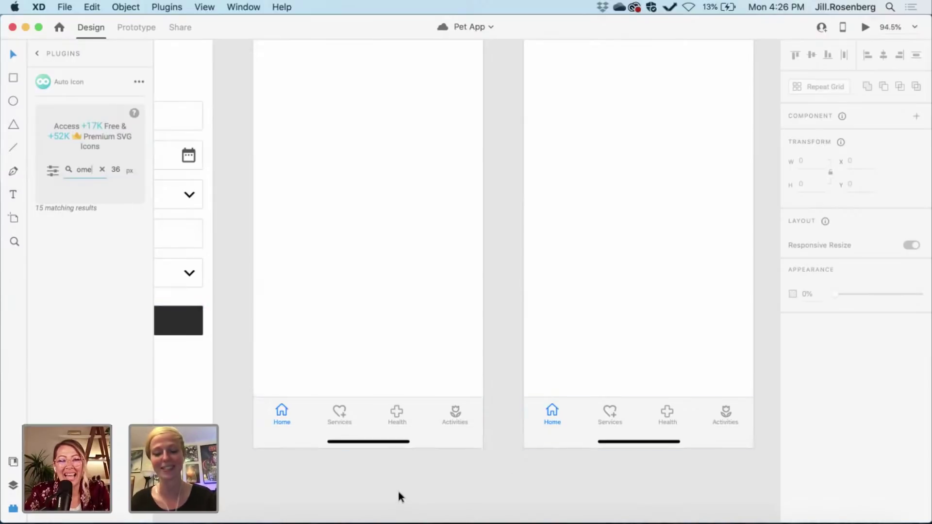
- Review the content notes above the home artboard for what the Home screen should contain
{"action": "scroll", "coordinate": [399, 486], "scroll_direction": "right", "scroll_amount": 5}
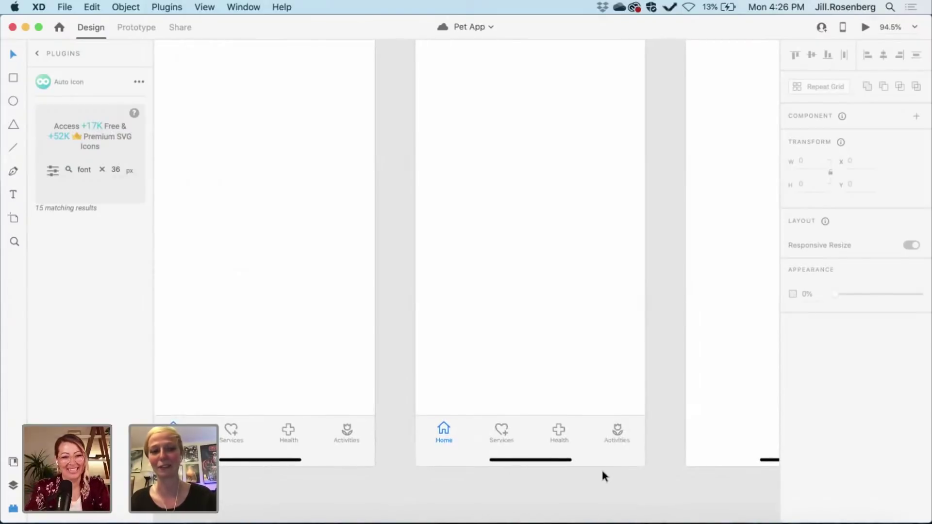
{"action": "scroll", "coordinate": [602, 472], "scroll_direction": "up", "scroll_amount": 3}
{"action": "scroll", "coordinate": [602, 472], "scroll_direction": "left", "scroll_amount": 4}
{"action": "scroll", "coordinate": [601, 475], "scroll_direction": "left", "scroll_amount": 5}
{"action": "scroll", "coordinate": [601, 475], "scroll_direction": "up", "scroll_amount": 2}
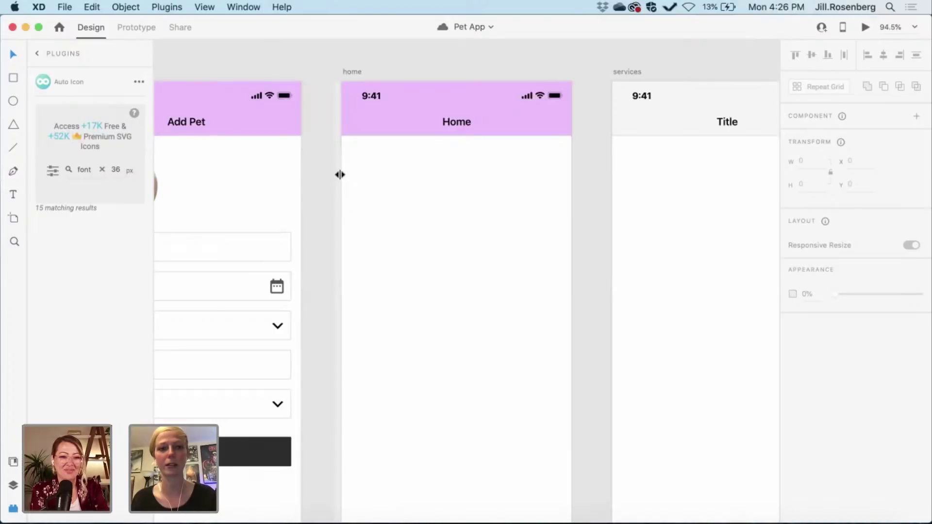
{"action": "scroll", "coordinate": [333, 170], "scroll_direction": "up", "scroll_amount": 5}
{"action": "scroll", "coordinate": [340, 175], "scroll_direction": "left", "scroll_amount": 2}
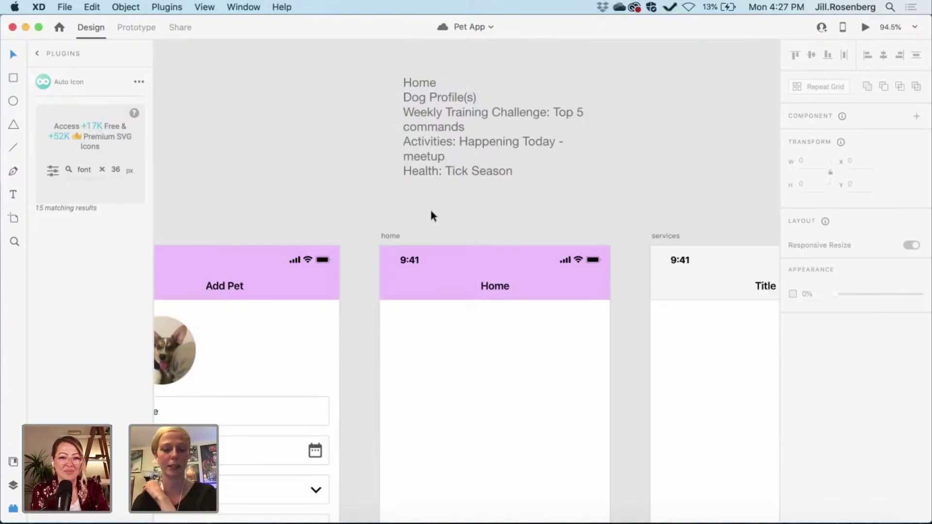
- Copy the round dog photo from the Add Pet screen to the Home screen, below the header at X 25, Y 115
{"action": "scroll", "coordinate": [430, 208], "scroll_direction": "left", "scroll_amount": 10}
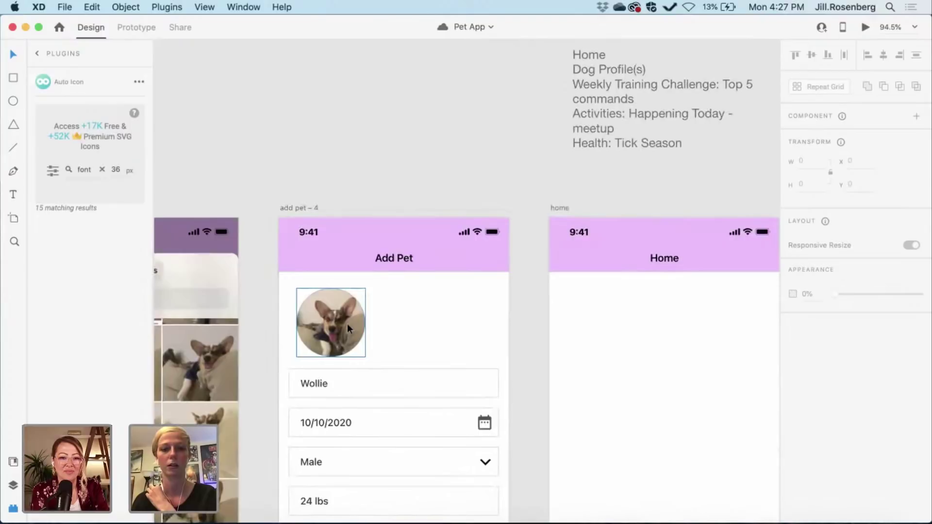
{"action": "left_click", "coordinate": [347, 323]}
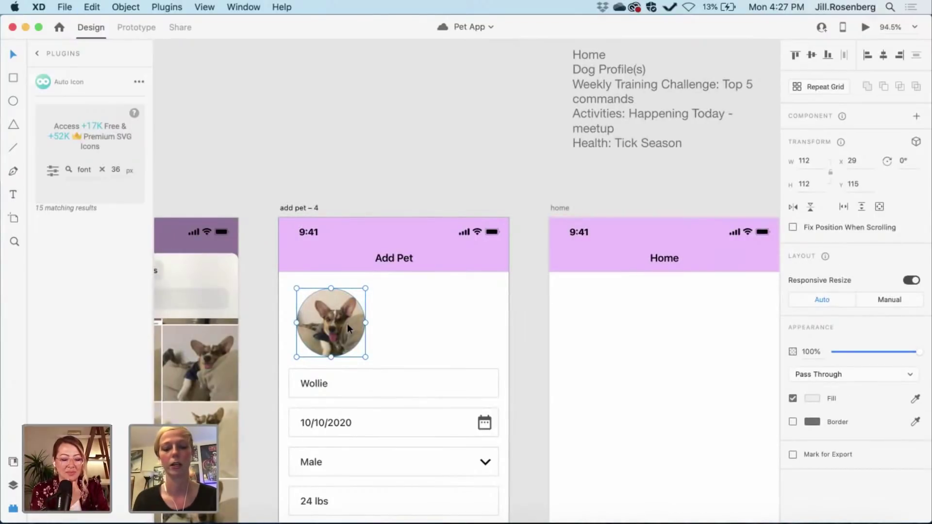
{"action": "key", "text": "cmd+d"}
{"action": "left_click_drag", "start_coordinate": [343, 323], "coordinate": [622, 321]}
{"action": "scroll", "coordinate": [622, 321], "scroll_direction": "right", "scroll_amount": 5}
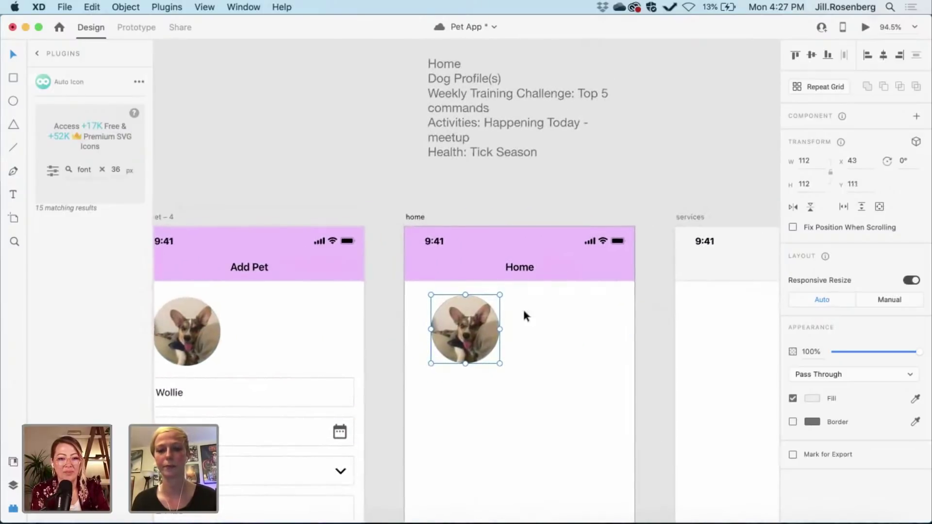
{"action": "left_click_drag", "start_coordinate": [464, 324], "coordinate": [454, 327]}
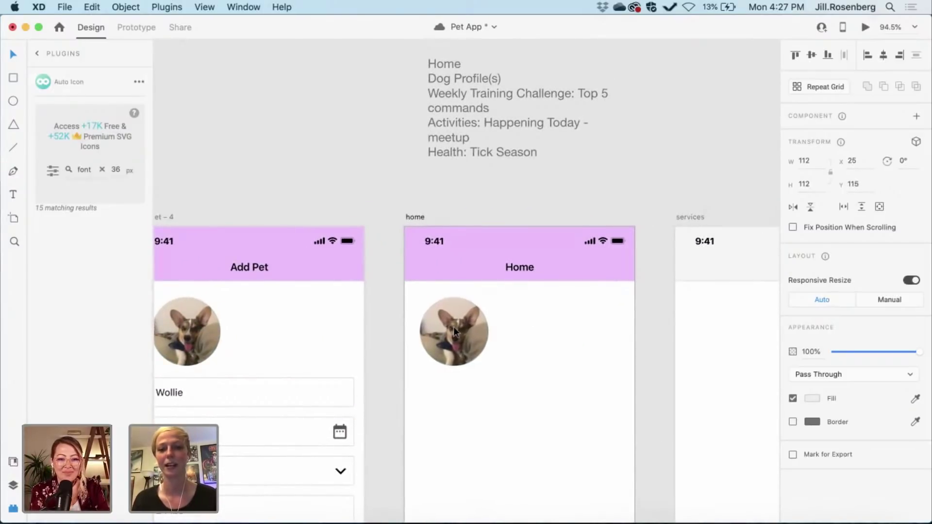
{"action": "left_click", "coordinate": [474, 395]}
- Add the text "Wollie" beside the dog photo on the Home screen
{"action": "scroll", "coordinate": [473, 395], "scroll_direction": "down", "scroll_amount": 3}
{"action": "scroll", "coordinate": [474, 395], "scroll_direction": "right", "scroll_amount": 2}
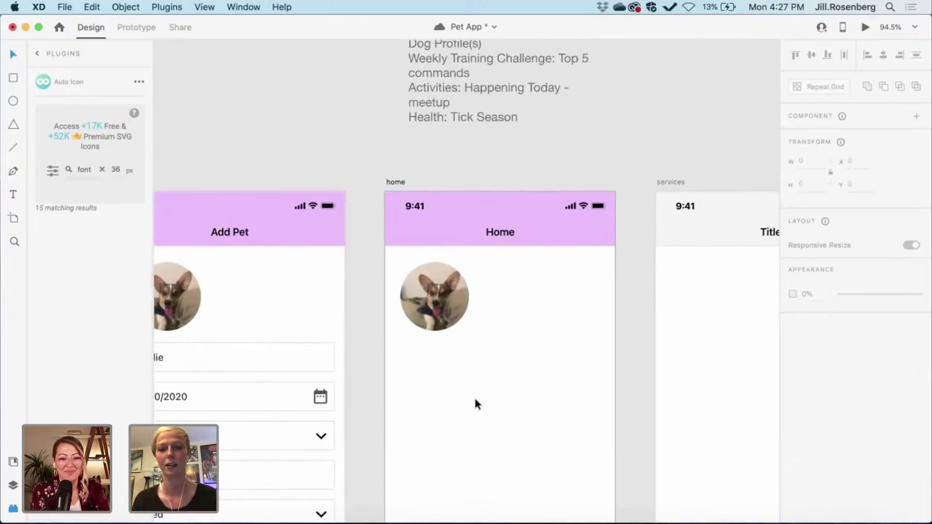
{"action": "scroll", "coordinate": [474, 395], "scroll_direction": "up", "scroll_amount": 1}
{"action": "scroll", "coordinate": [474, 395], "scroll_direction": "right", "scroll_amount": 2}
{"action": "scroll", "coordinate": [612, 387], "scroll_direction": "up", "scroll_amount": 4}
{"action": "scroll", "coordinate": [610, 387], "scroll_direction": "left", "scroll_amount": 1}
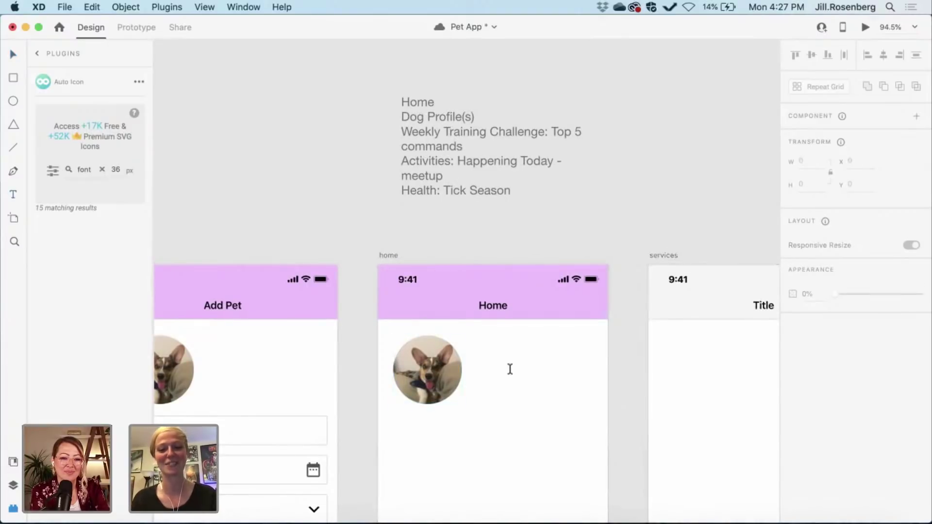
{"action": "key", "text": "t"}
{"action": "left_click", "coordinate": [498, 366]}
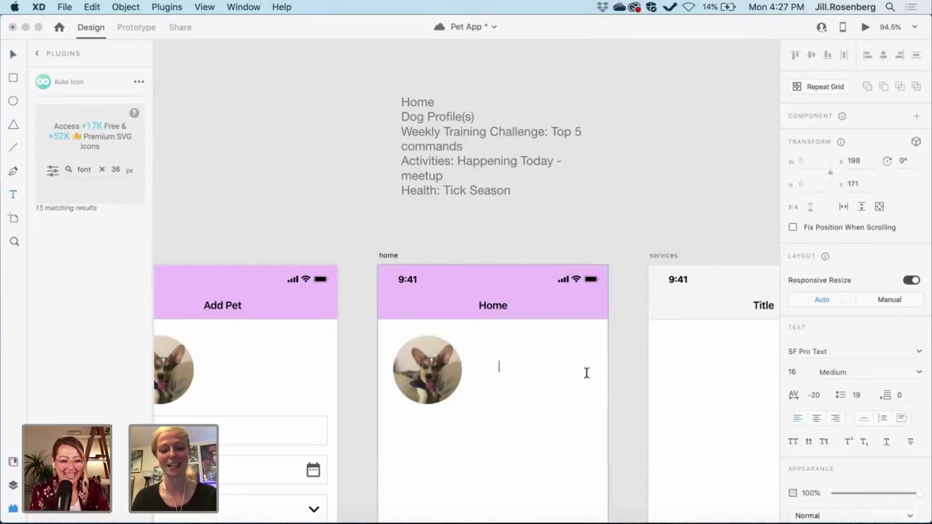
{"action": "type", "text": "Wollie"}
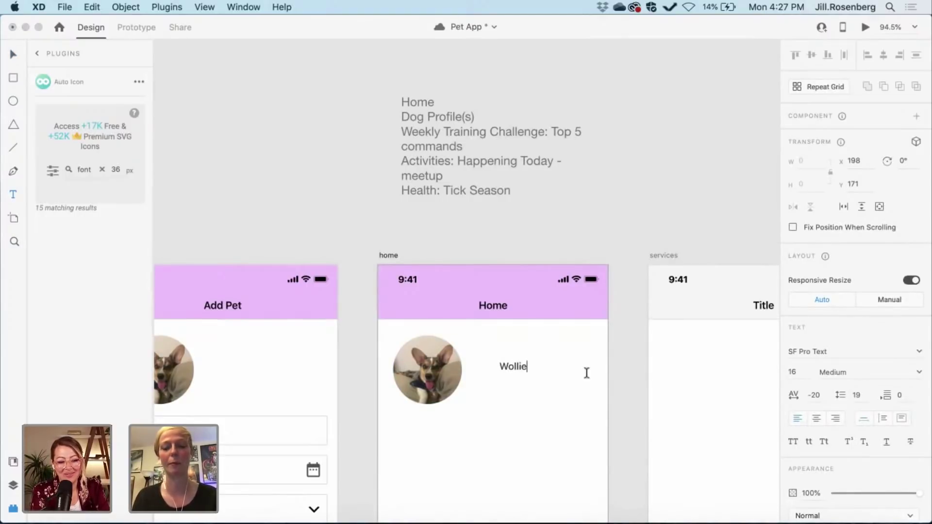
{"action": "double_click", "coordinate": [513, 370]}
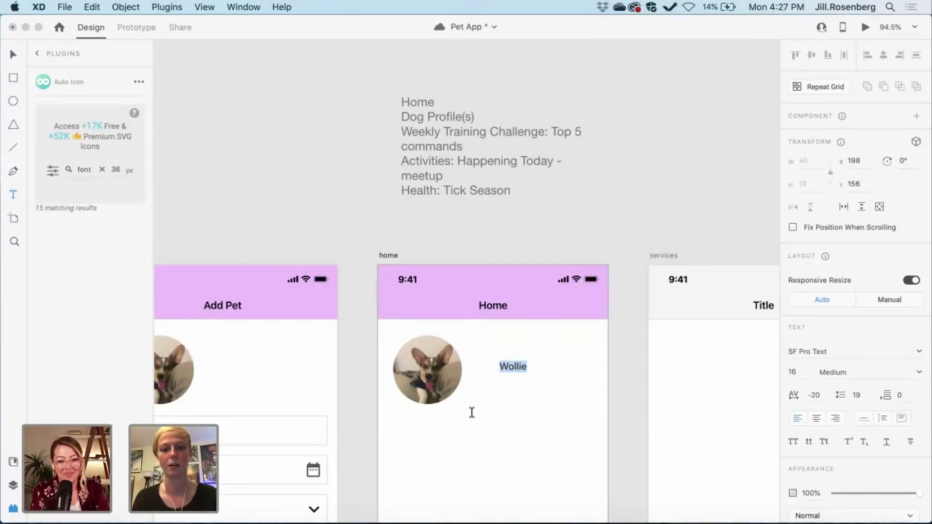
{"action": "left_click", "coordinate": [481, 453]}
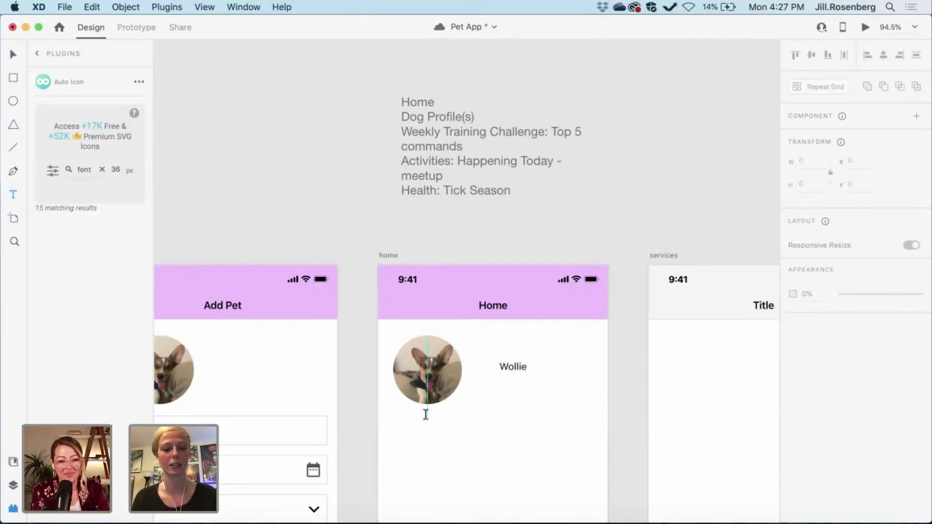
- Shrink the round dog photo on the Home screen to a little over half size and move the "Wollie" text beside it at X 111, Y 138
{"action": "key", "text": "v"}
{"action": "left_click", "coordinate": [430, 369]}
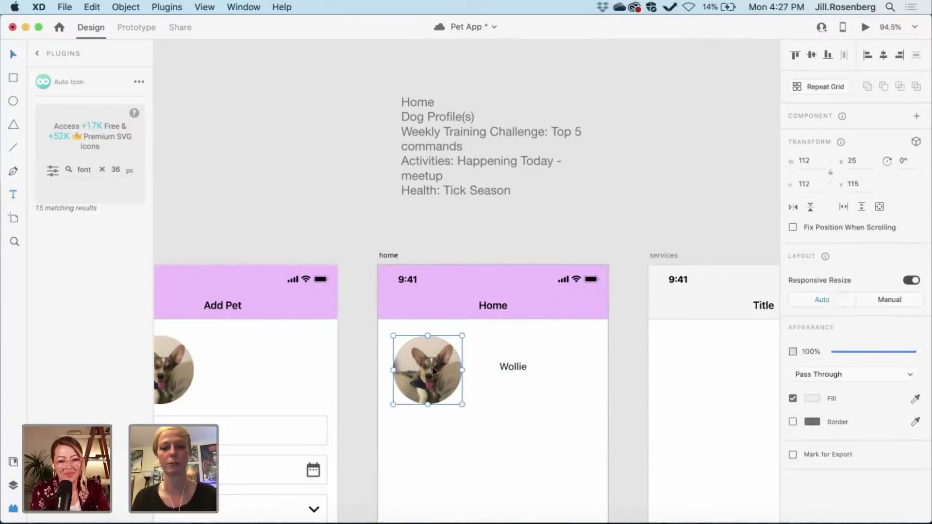
{"action": "left_click_drag", "start_coordinate": [463, 405], "coordinate": [433, 374]}
{"action": "left_click", "coordinate": [466, 411]}
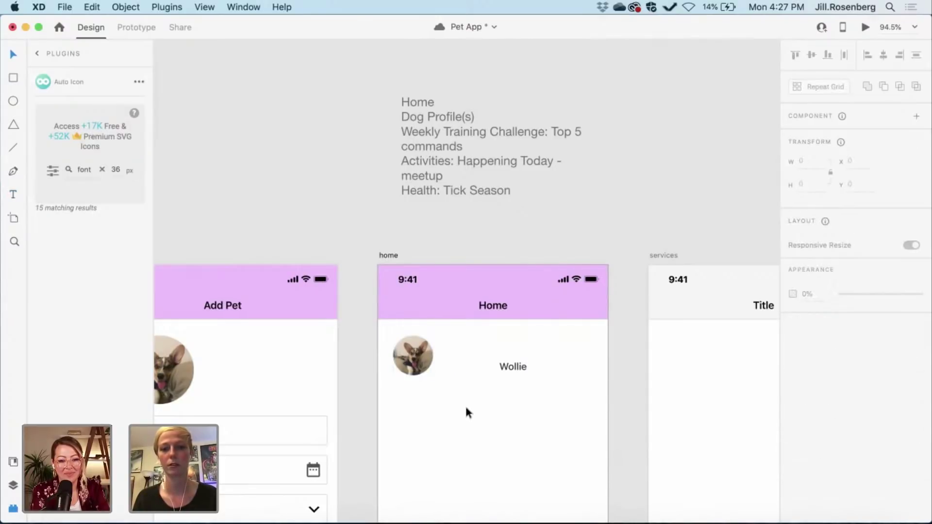
{"action": "left_click", "coordinate": [520, 366]}
{"action": "left_click_drag", "start_coordinate": [515, 367], "coordinate": [468, 354]}
- Compare the content notes above the home artboard with the Home screen's layout, from the dog profile down to the tab bar
{"action": "scroll", "coordinate": [482, 407], "scroll_direction": "down", "scroll_amount": 5}
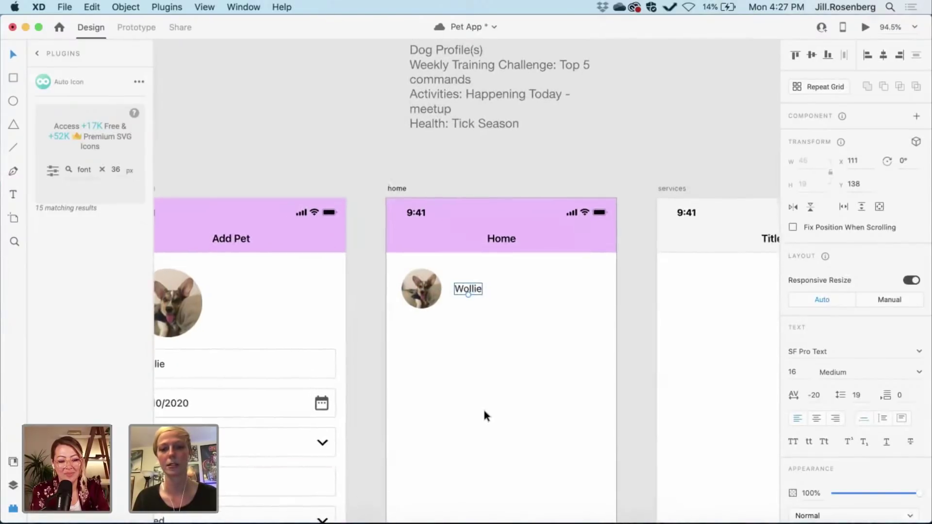
{"action": "scroll", "coordinate": [482, 407], "scroll_direction": "right", "scroll_amount": 2}
{"action": "scroll", "coordinate": [484, 415], "scroll_direction": "up", "scroll_amount": 2}
{"action": "scroll", "coordinate": [483, 416], "scroll_direction": "left", "scroll_amount": 2}
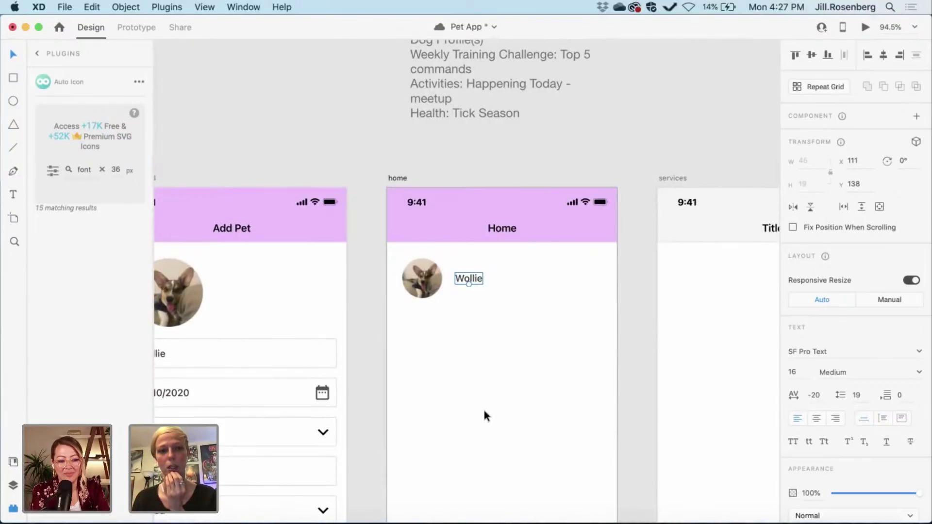
{"action": "scroll", "coordinate": [483, 406], "scroll_direction": "up", "scroll_amount": 7}
{"action": "scroll", "coordinate": [482, 406], "scroll_direction": "left", "scroll_amount": 1}
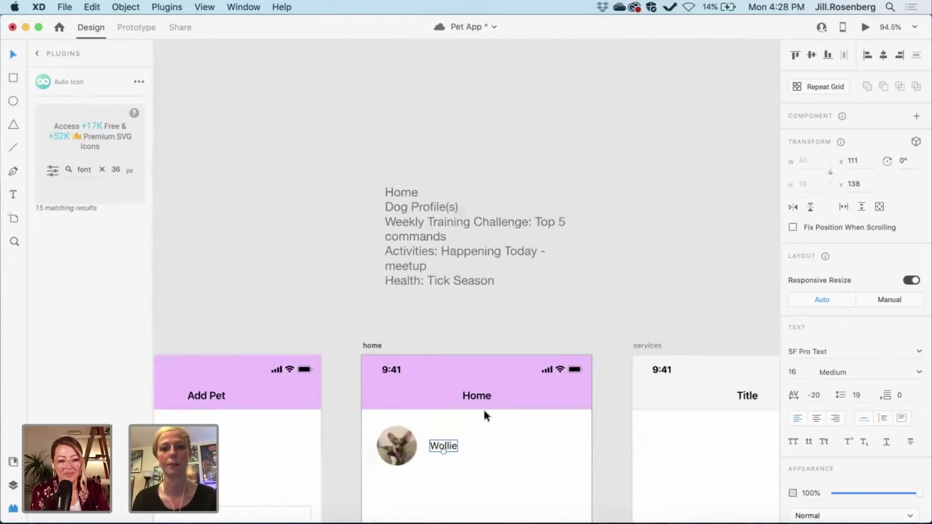
{"action": "scroll", "coordinate": [483, 416], "scroll_direction": "down", "scroll_amount": 1}
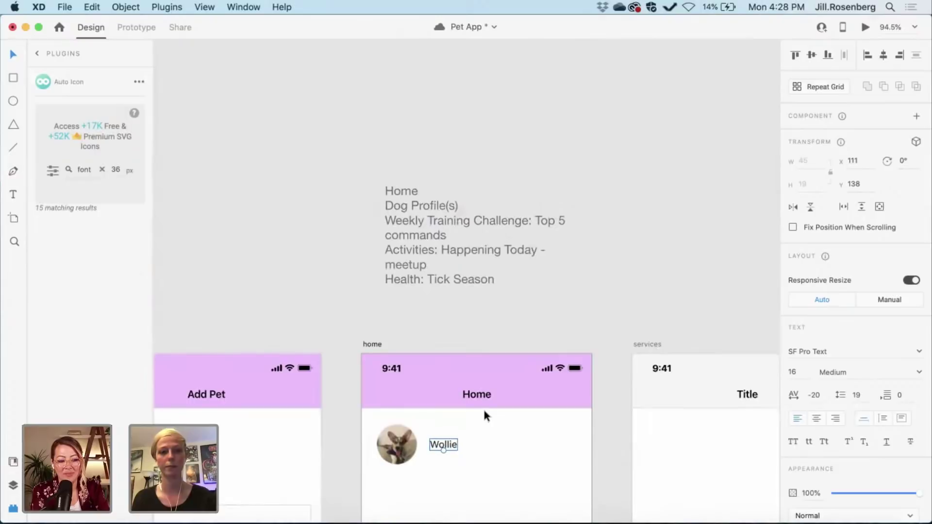
{"action": "scroll", "coordinate": [484, 416], "scroll_direction": "down", "scroll_amount": 1}
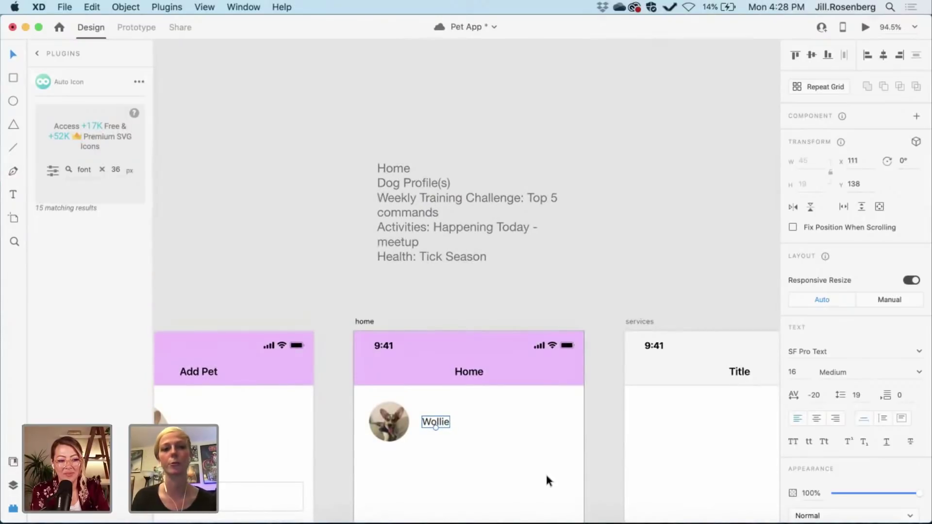
{"action": "scroll", "coordinate": [546, 475], "scroll_direction": "down", "scroll_amount": 3}
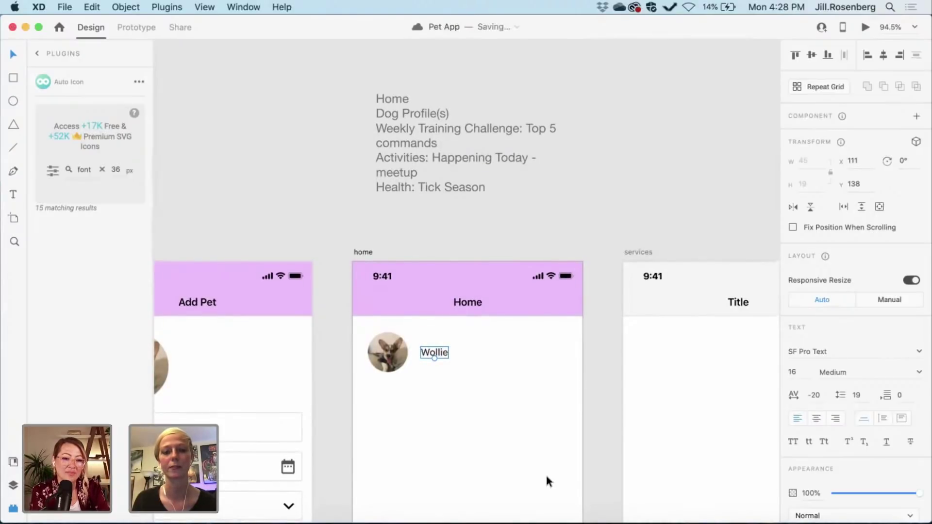
{"action": "scroll", "coordinate": [546, 472], "scroll_direction": "left", "scroll_amount": 2}
{"action": "scroll", "coordinate": [546, 472], "scroll_direction": "down", "scroll_amount": 2}
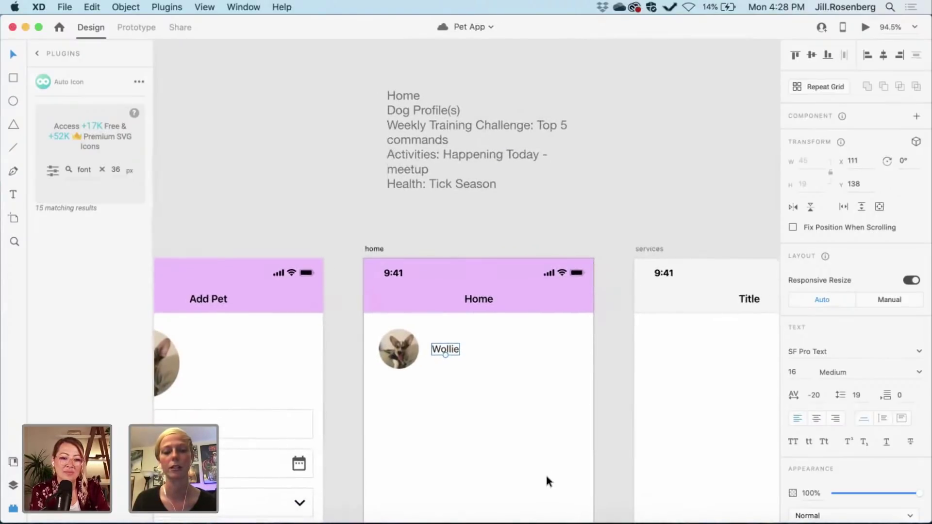
{"action": "scroll", "coordinate": [545, 472], "scroll_direction": "down", "scroll_amount": 1}
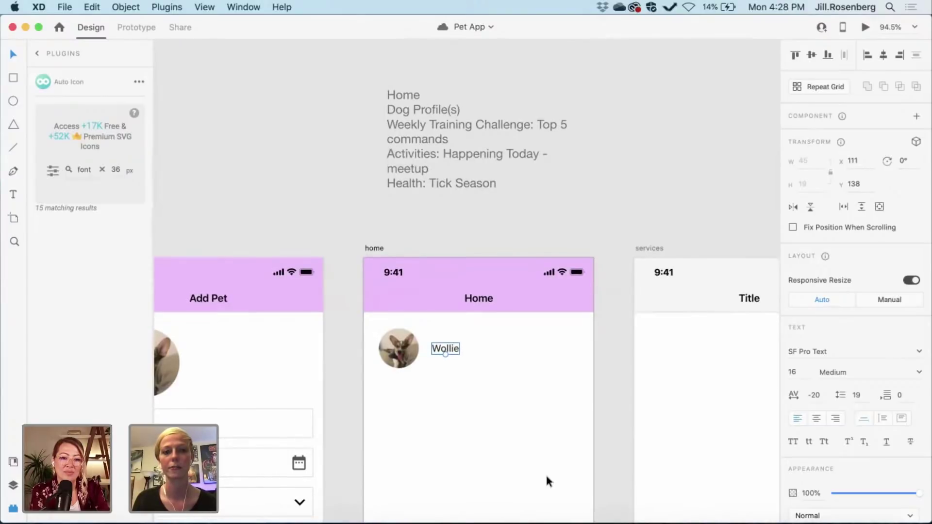
{"action": "scroll", "coordinate": [545, 472], "scroll_direction": "down", "scroll_amount": 1}
{"action": "scroll", "coordinate": [546, 476], "scroll_direction": "down", "scroll_amount": 10}
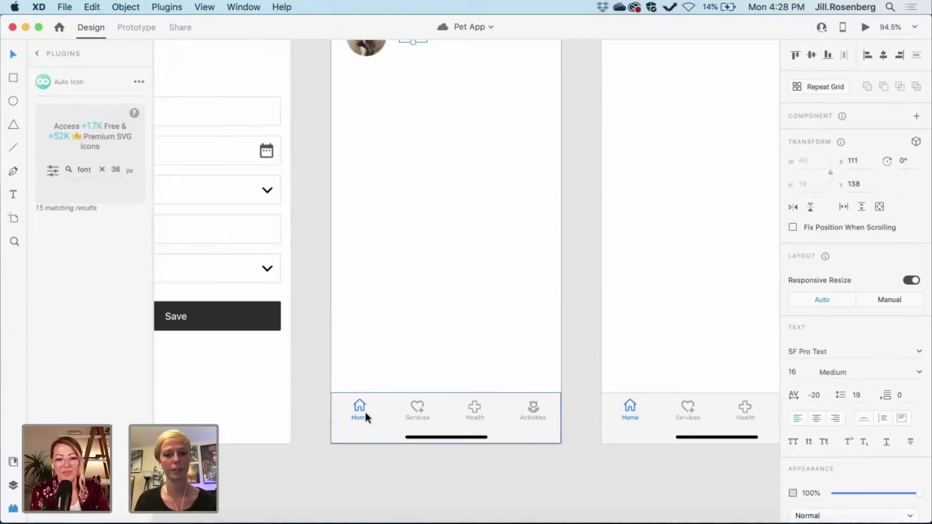
- Draw a full-width rectangle, 375 wide and 108 high, below the dog profile on the Home screen at X 0, Y 204
{"action": "scroll", "coordinate": [432, 451], "scroll_direction": "up", "scroll_amount": 5}
{"action": "scroll", "coordinate": [432, 460], "scroll_direction": "right", "scroll_amount": 1}
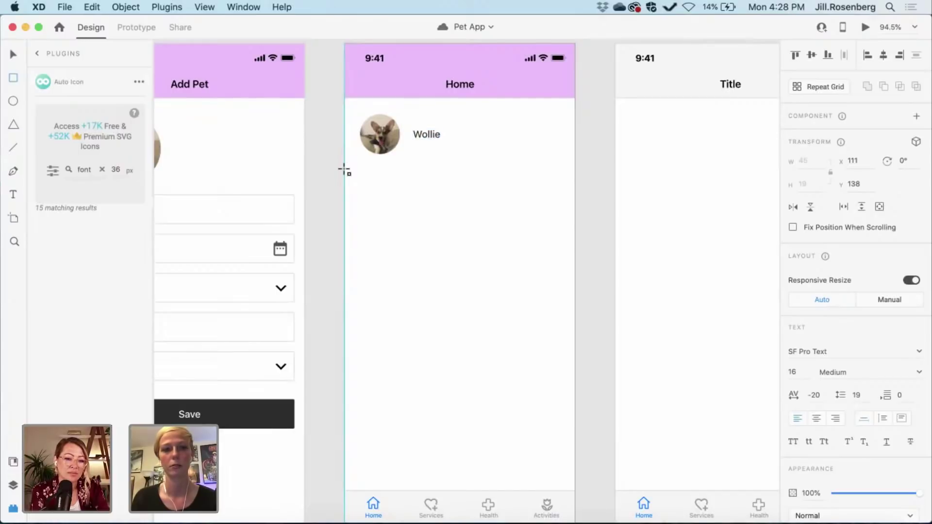
{"action": "left_click_drag", "start_coordinate": [344, 170], "coordinate": [572, 236]}
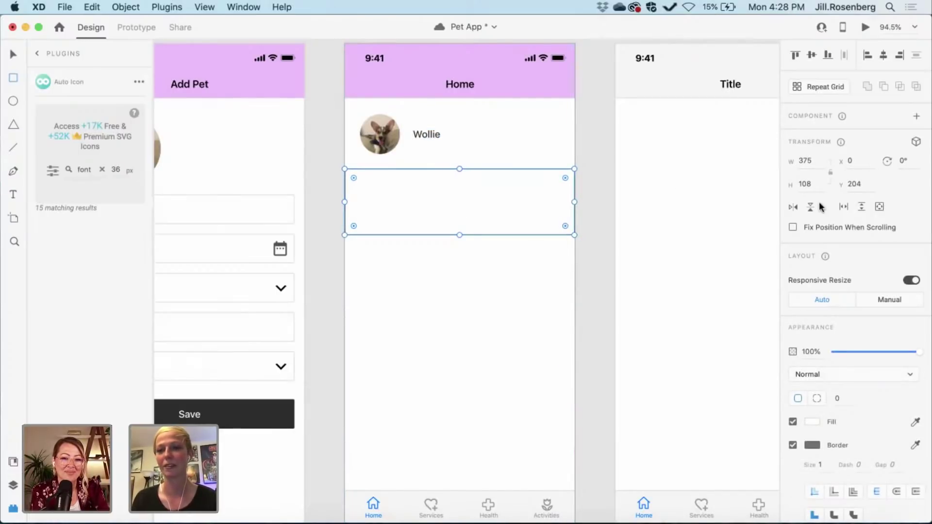
- Open the new rectangle's width for editing
{"action": "left_click", "coordinate": [813, 183]}
{"action": "left_click", "coordinate": [815, 162]}
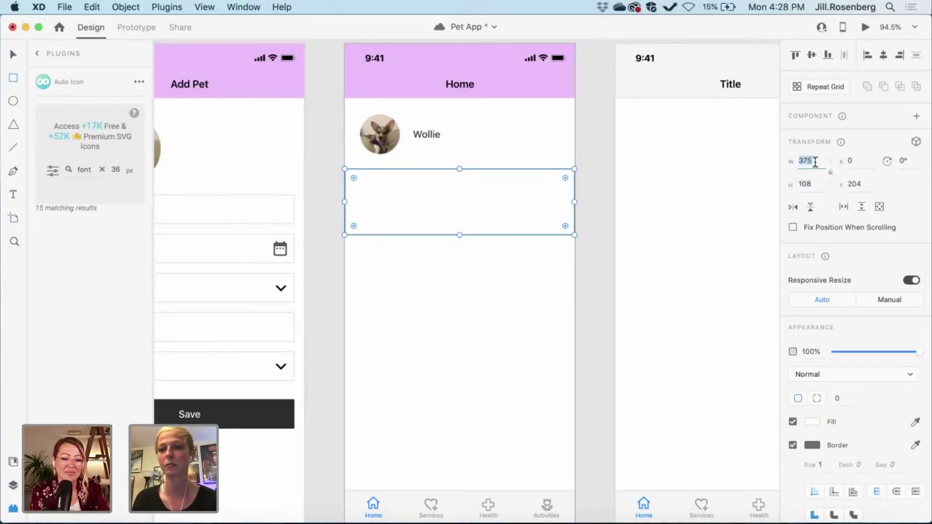
- Set the rectangle below the pet profile on the Home artboard to 343 wide and reposition it at X 16, Y 200
{"action": "type", "text": "343"}
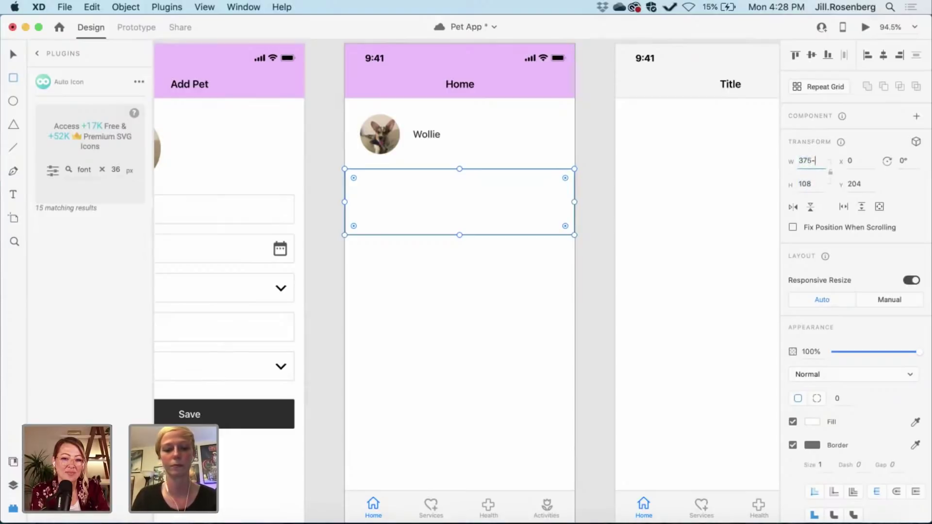
{"action": "key", "text": "Return"}
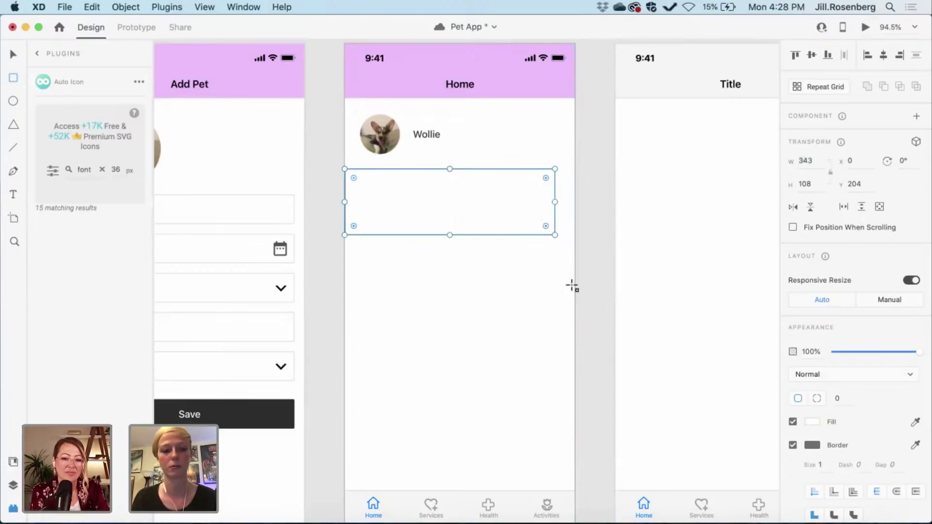
{"action": "left_click", "coordinate": [569, 284]}
{"action": "key", "text": "v"}
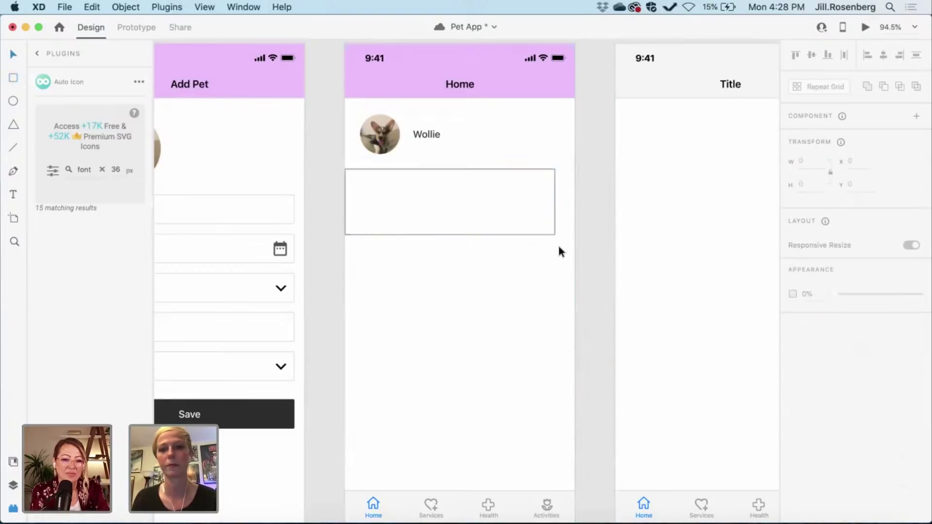
{"action": "left_click_drag", "start_coordinate": [532, 232], "coordinate": [544, 232]}
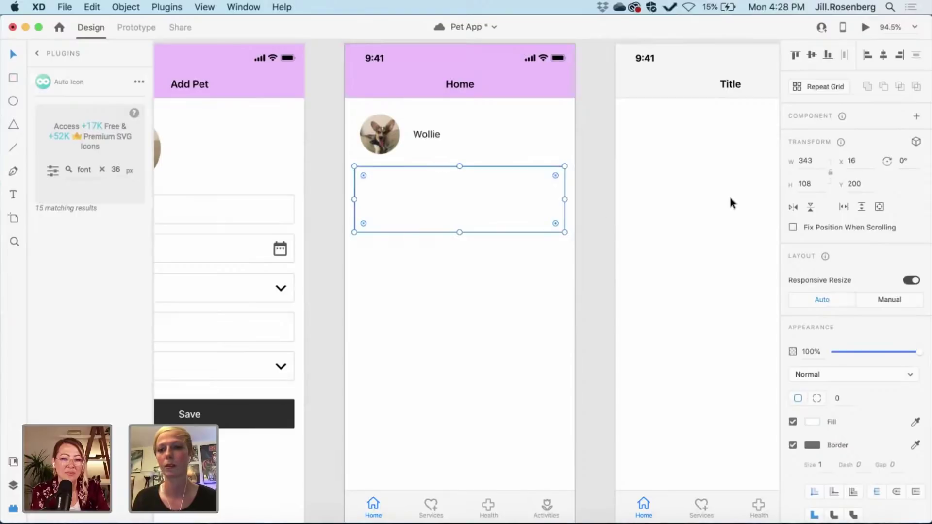
- Set the height of the rectangle below the pet profile to 160
{"action": "left_click", "coordinate": [808, 183]}
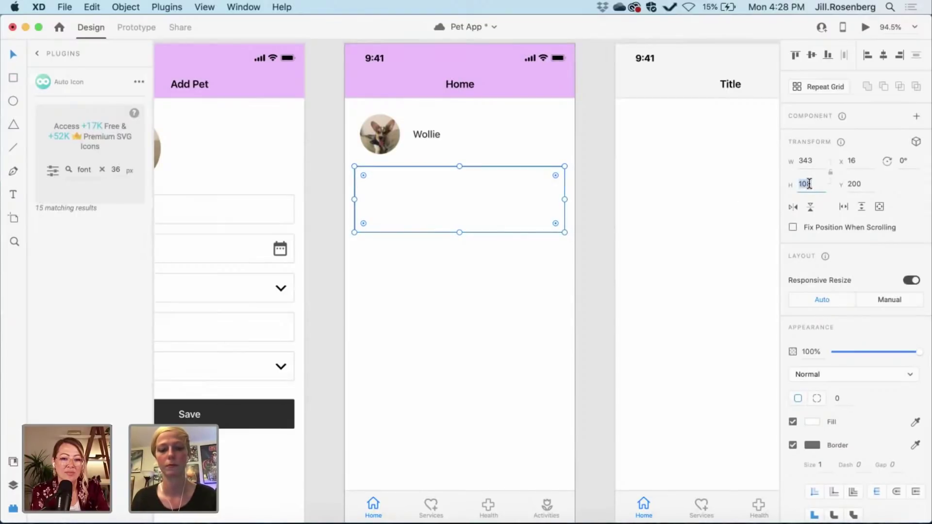
{"action": "type", "text": "16"}
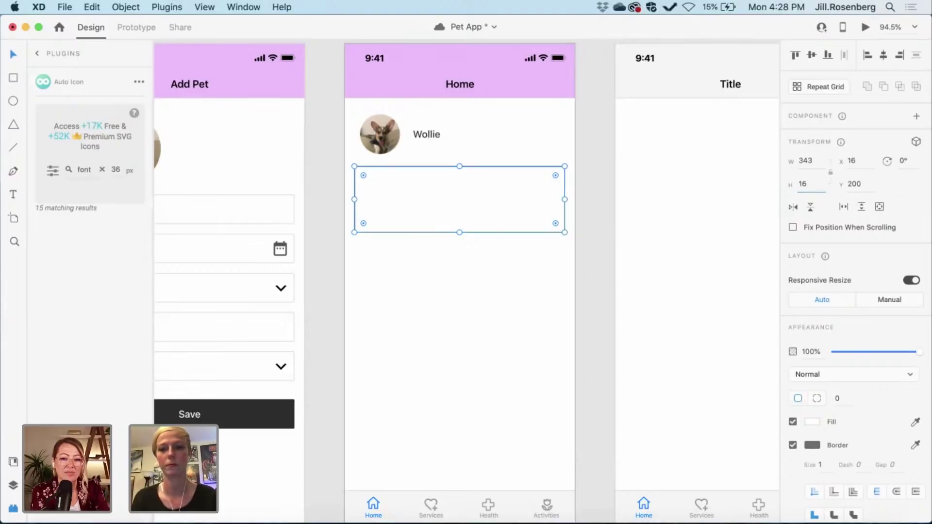
{"action": "left_click", "coordinate": [597, 300]}
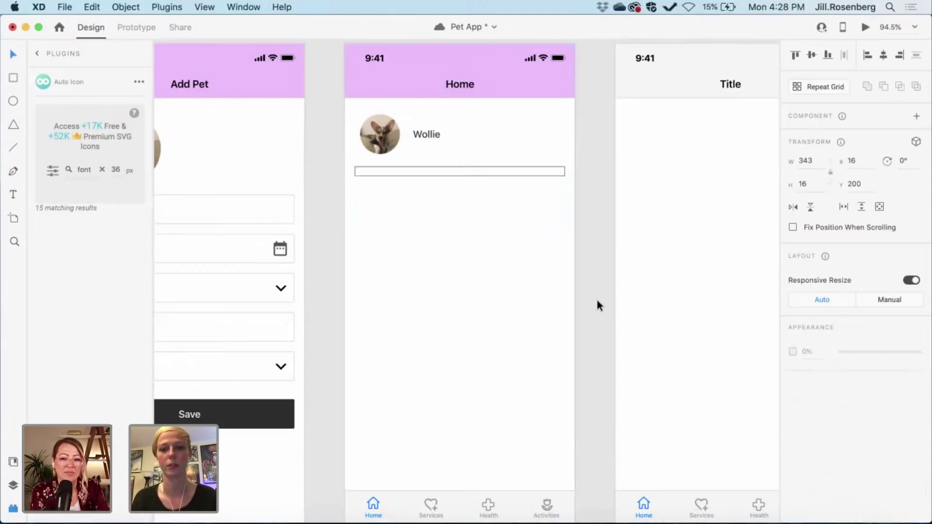
{"action": "left_click", "coordinate": [442, 180]}
{"action": "left_click", "coordinate": [812, 185]}
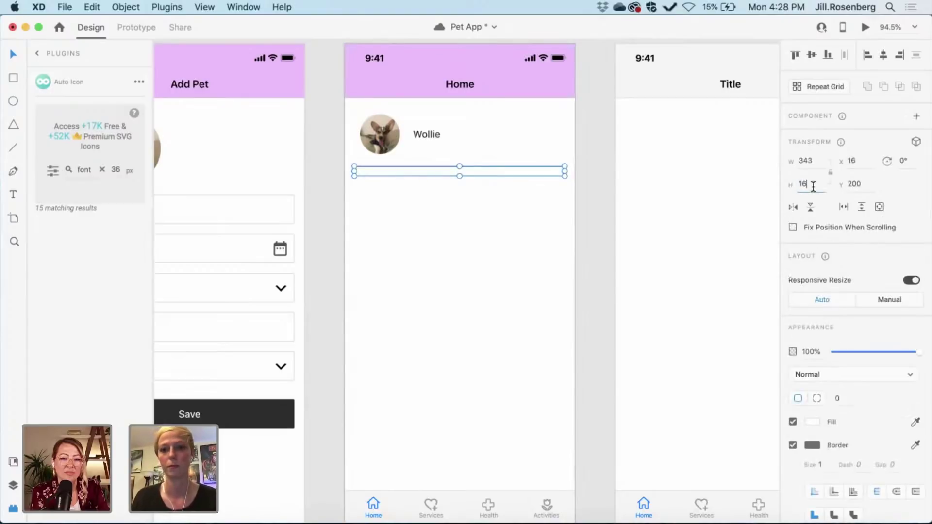
{"action": "type", "text": "0"}
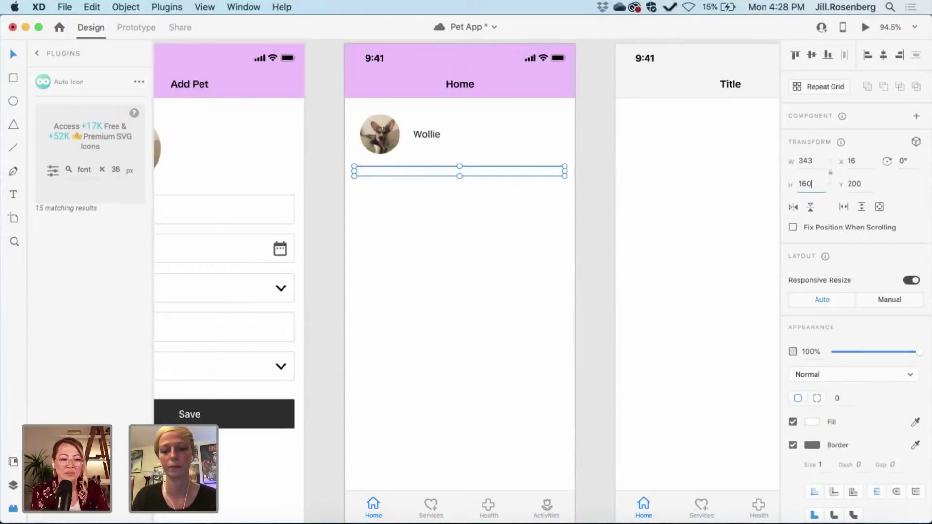
{"action": "key", "text": "Return"}
{"action": "left_click", "coordinate": [587, 280]}
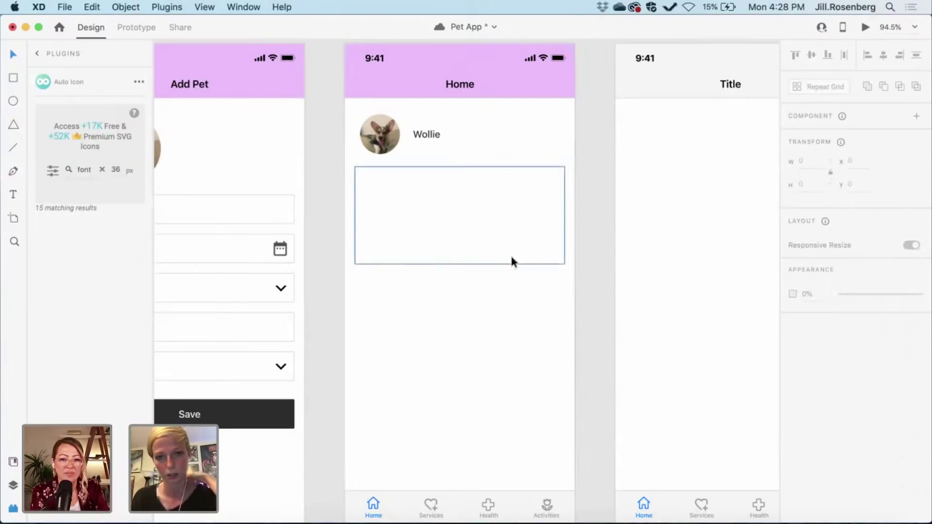
- Review the list of planned Home screen content in the text note above the home artboard
{"action": "scroll", "coordinate": [480, 351], "scroll_direction": "up", "scroll_amount": 10}
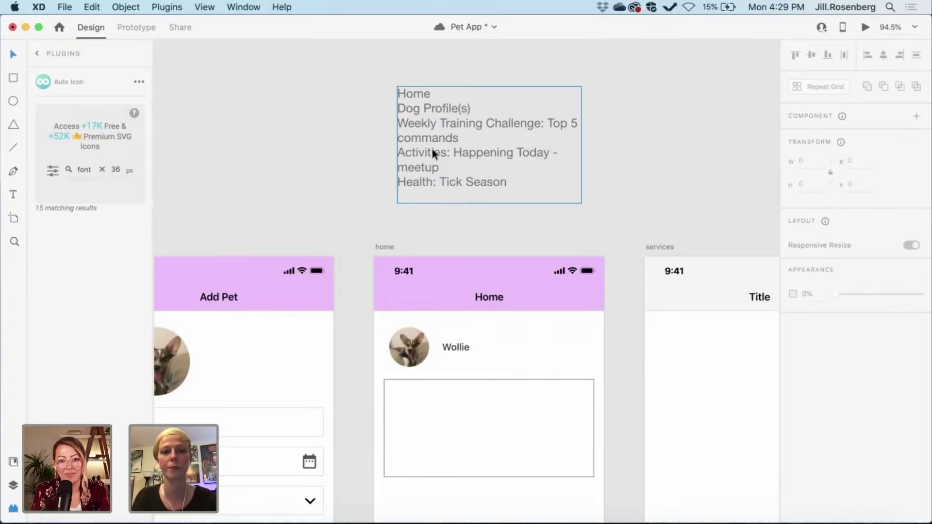
{"action": "scroll", "coordinate": [382, 180], "scroll_direction": "down", "scroll_amount": 1}
{"action": "scroll", "coordinate": [382, 183], "scroll_direction": "left", "scroll_amount": 2}
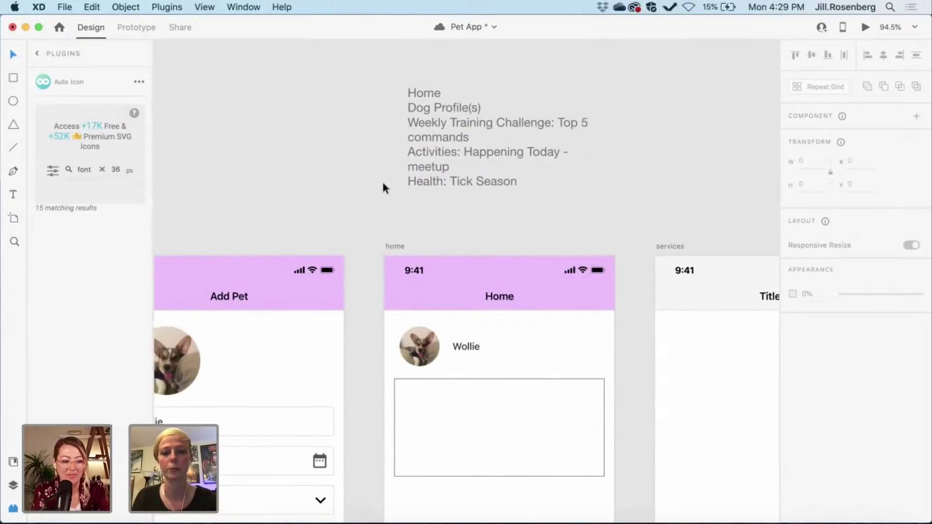
{"action": "scroll", "coordinate": [382, 188], "scroll_direction": "down", "scroll_amount": 1}
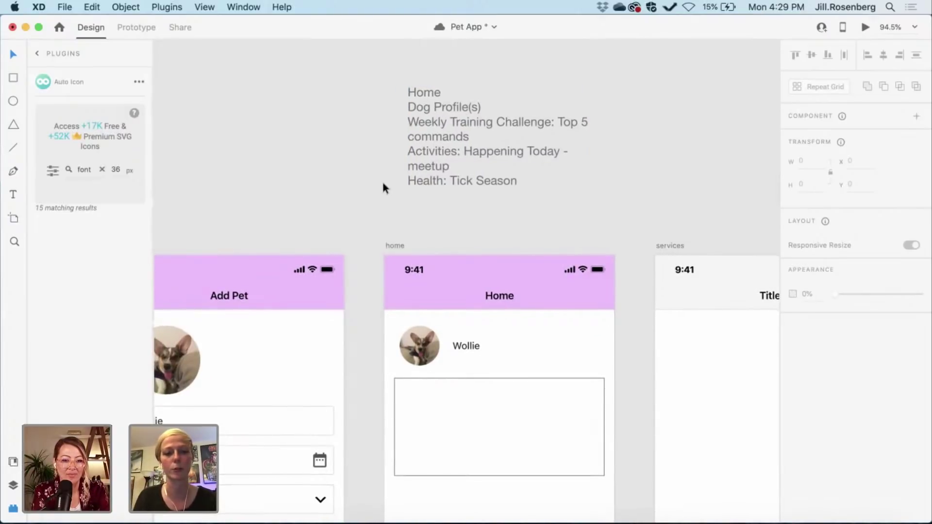
{"action": "scroll", "coordinate": [383, 183], "scroll_direction": "down", "scroll_amount": 1}
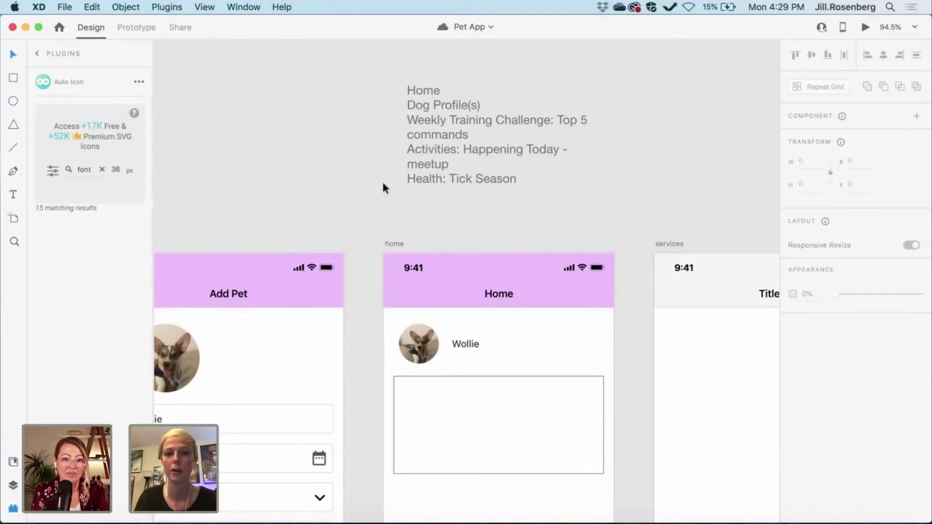
{"action": "scroll", "coordinate": [383, 188], "scroll_direction": "down", "scroll_amount": 2}
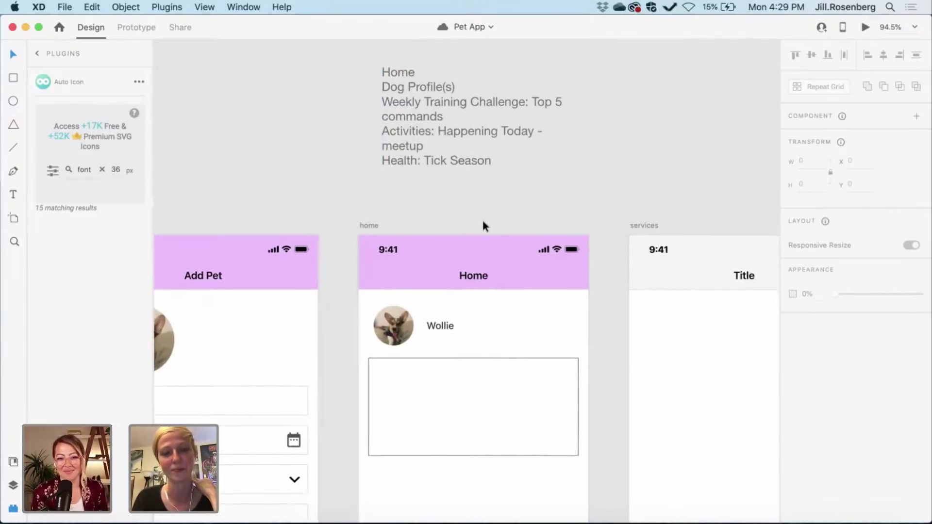
{"action": "scroll", "coordinate": [482, 221], "scroll_direction": "down", "scroll_amount": 1}
{"action": "scroll", "coordinate": [482, 221], "scroll_direction": "right", "scroll_amount": 1}
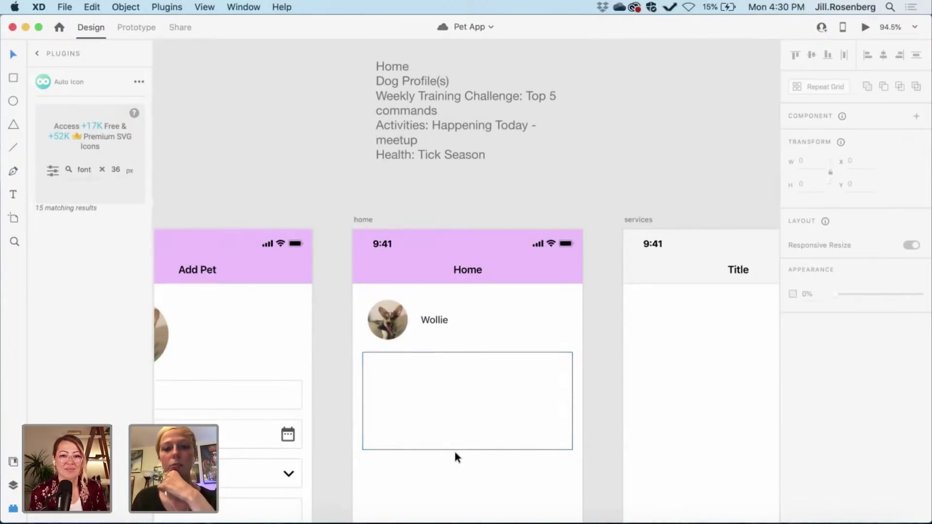
{"action": "key", "text": "t"}
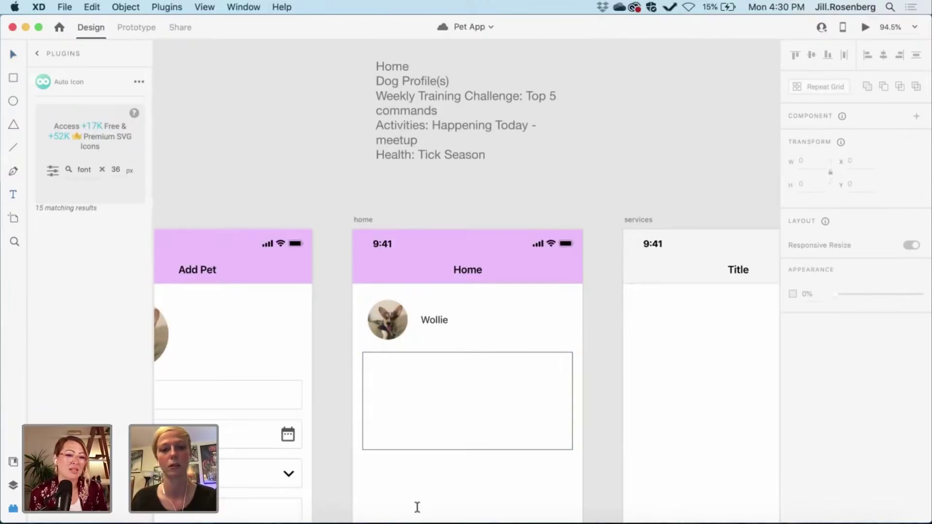
{"action": "key", "text": "v"}
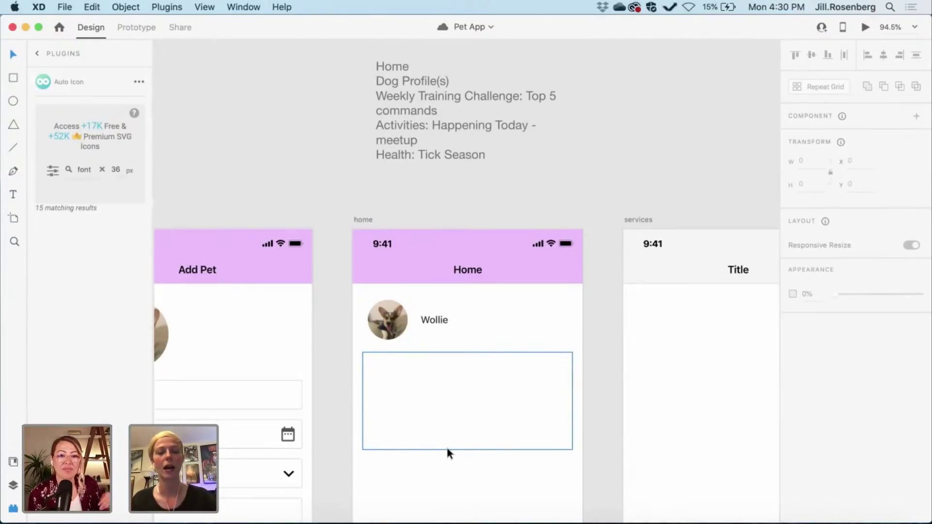
{"action": "left_click", "coordinate": [558, 169]}
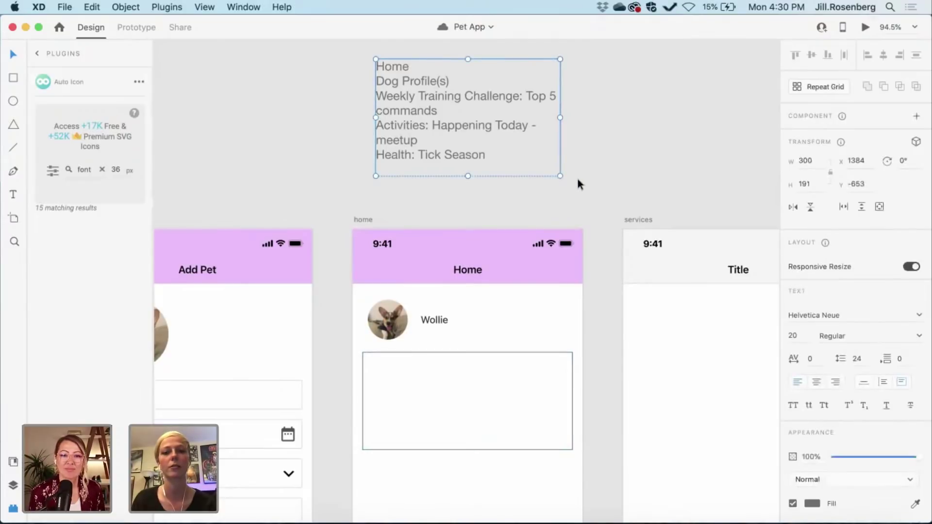
{"action": "left_click", "coordinate": [578, 180]}
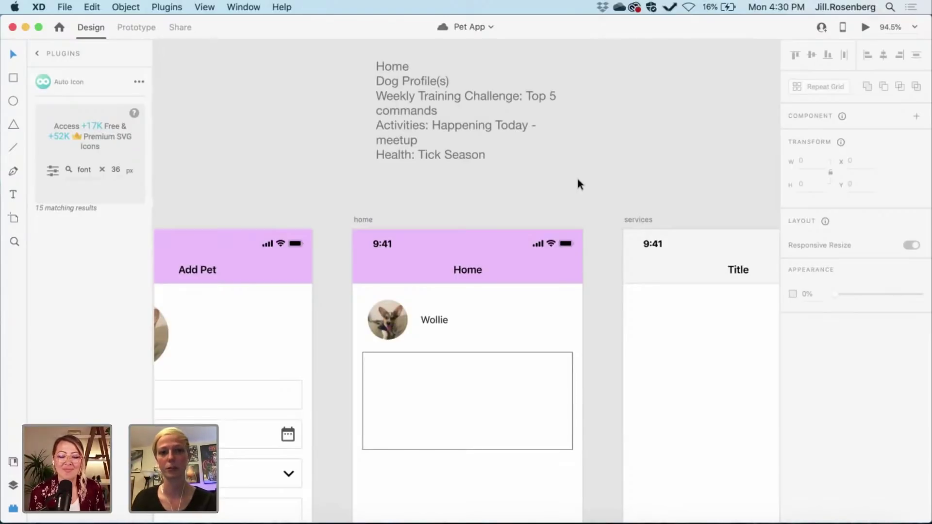
- Remove the border from the Home card rectangle and enable a shadow on it
{"action": "scroll", "coordinate": [578, 180], "scroll_direction": "down", "scroll_amount": 2}
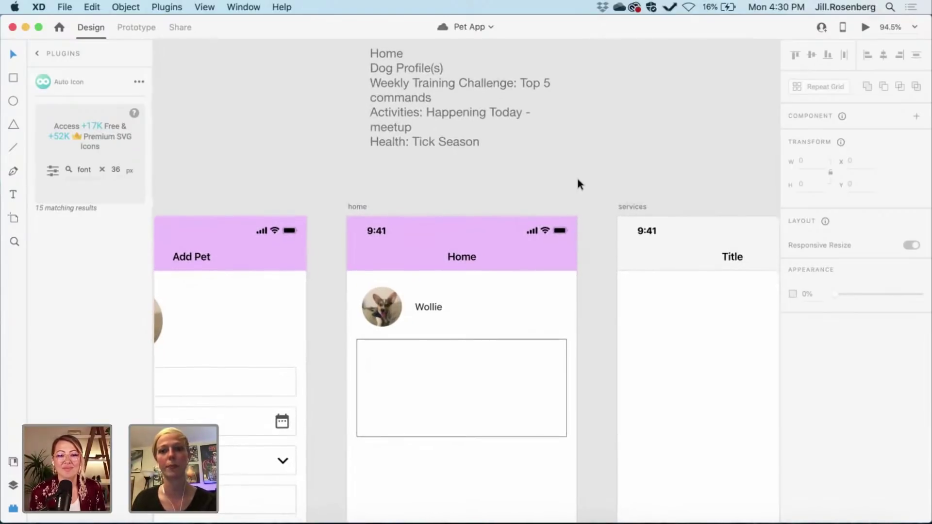
{"action": "scroll", "coordinate": [577, 184], "scroll_direction": "down", "scroll_amount": 5}
{"action": "left_click", "coordinate": [491, 298]}
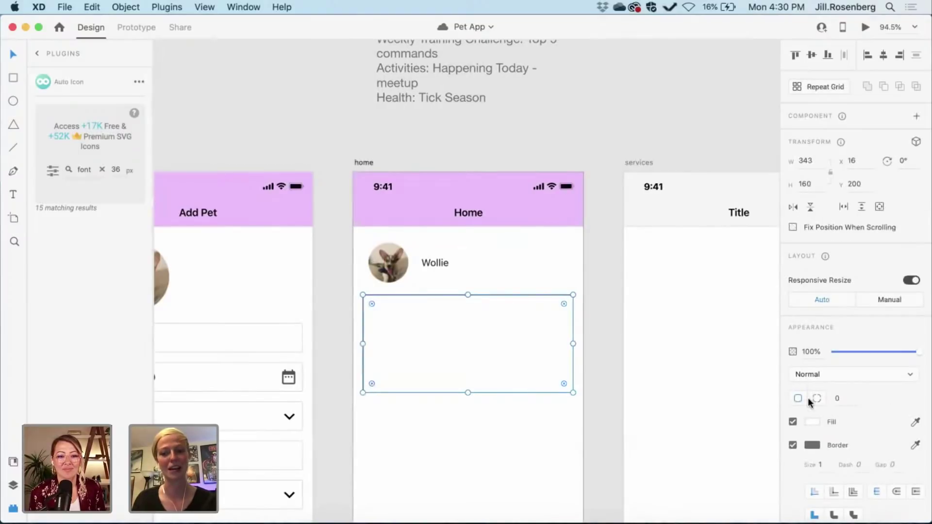
{"action": "left_click", "coordinate": [792, 444]}
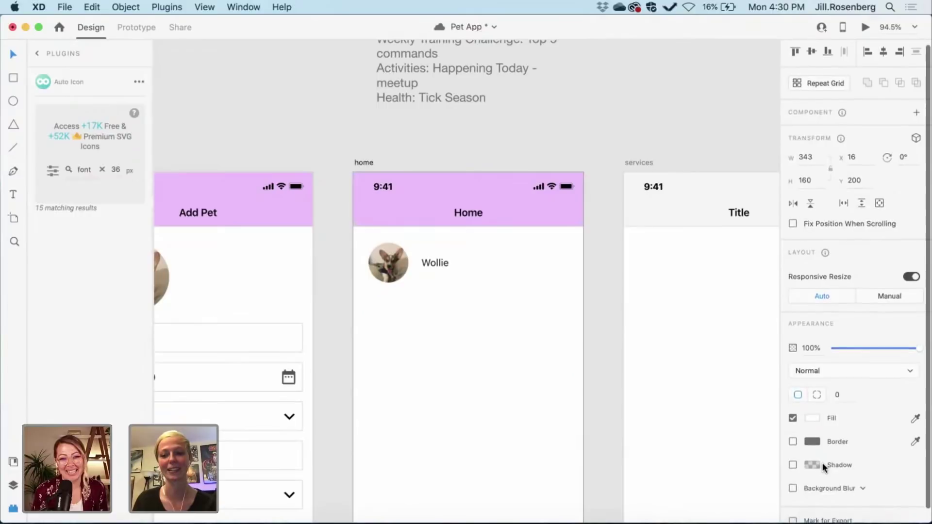
{"action": "left_click", "coordinate": [792, 464]}
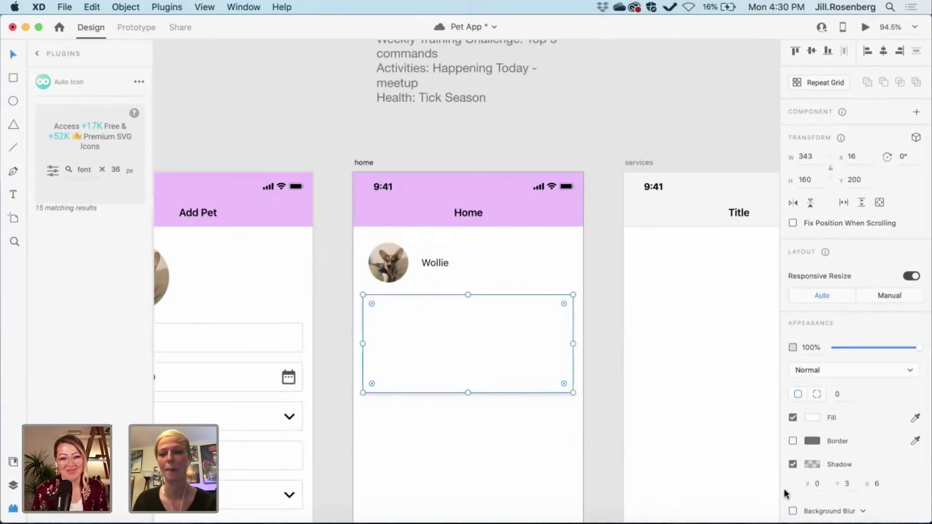
- Set the card rectangle's shadow to a Y offset of 2 and a blur of 10
{"action": "scroll", "coordinate": [786, 489], "scroll_direction": "down", "scroll_amount": 1}
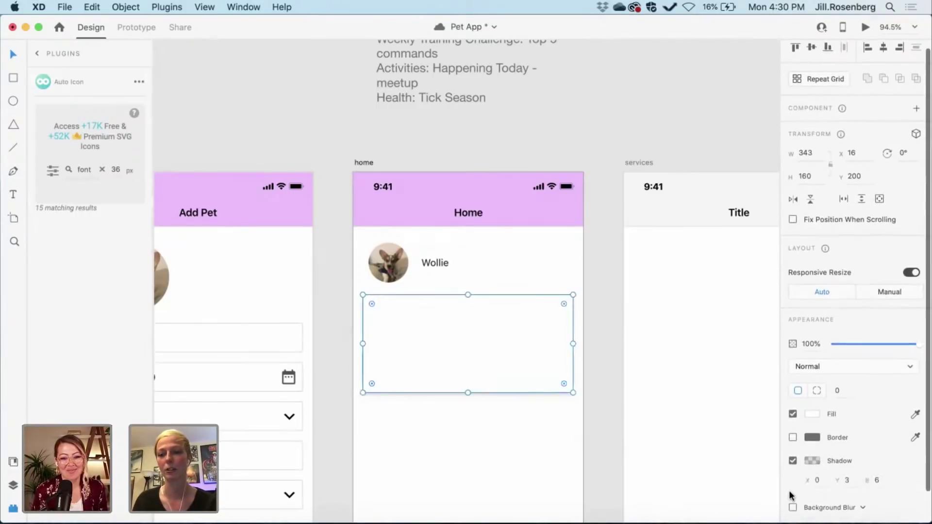
{"action": "left_click", "coordinate": [849, 473]}
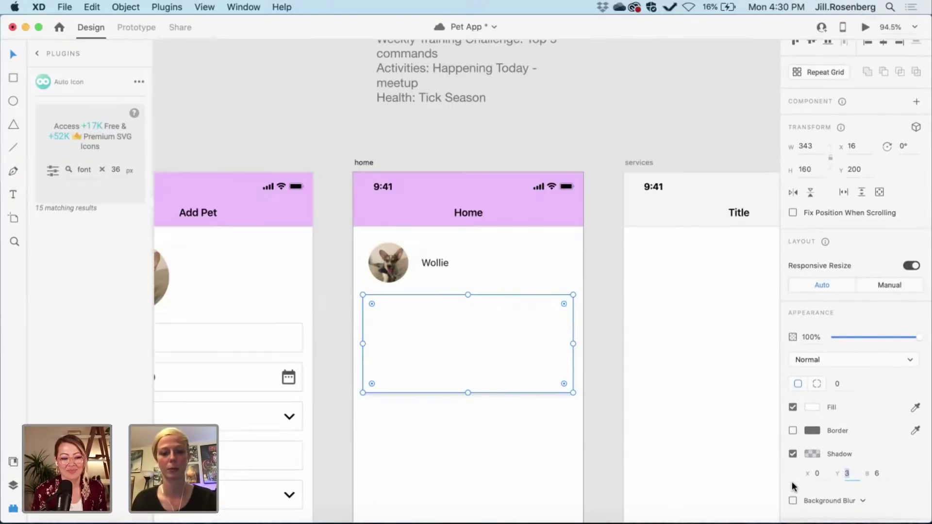
{"action": "type", "text": "2"}
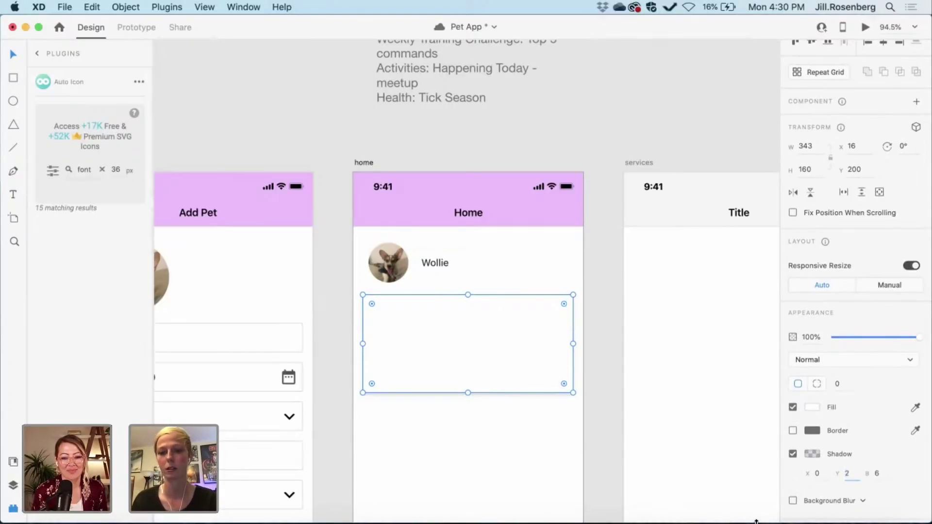
{"action": "key", "text": "Return"}
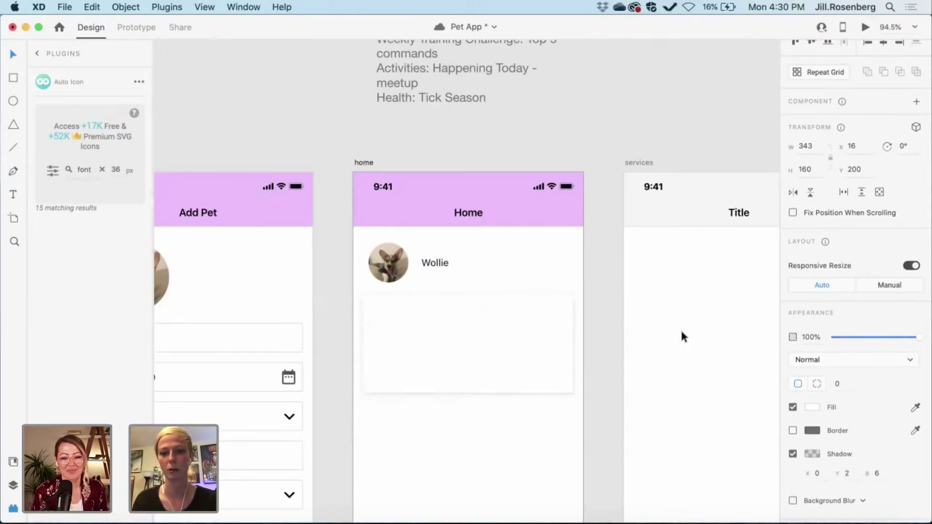
{"action": "left_click", "coordinate": [876, 473]}
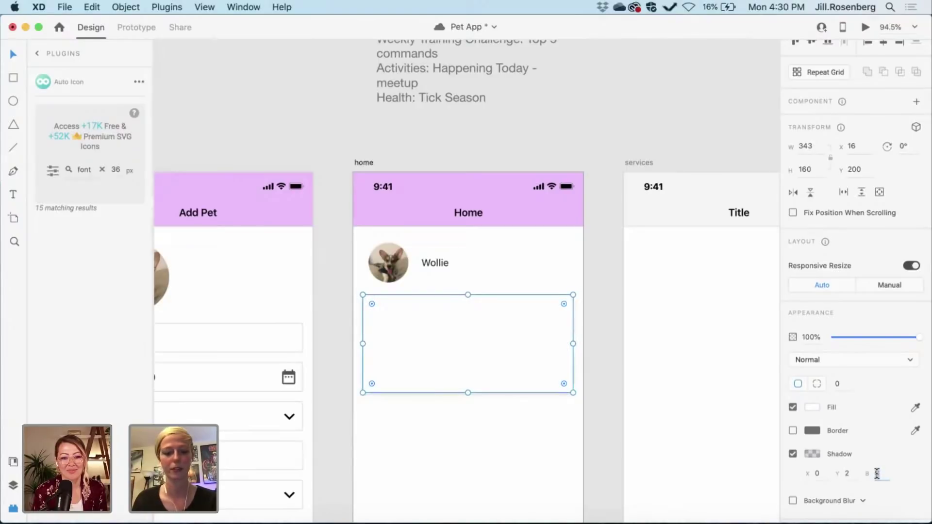
{"action": "type", "text": "10"}
{"action": "key", "text": "Return"}
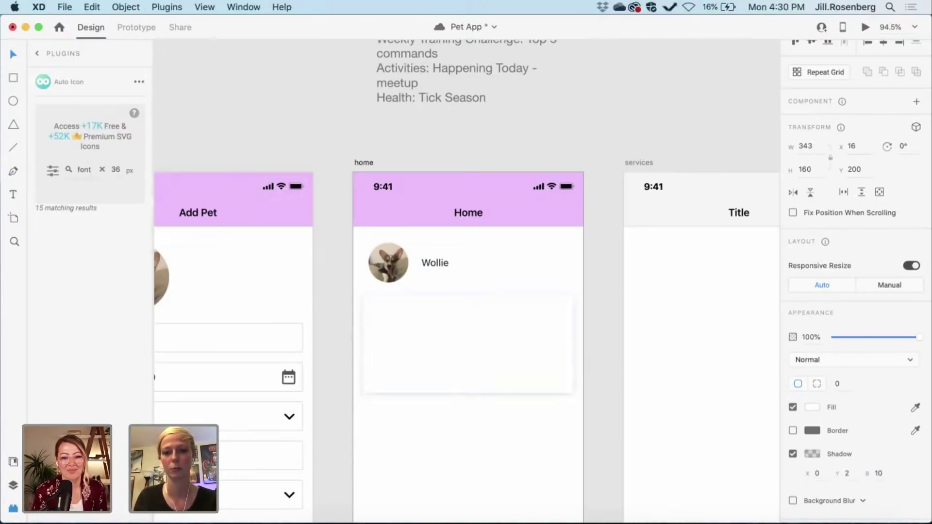
- Set the opacity of the card's shadow colour to 30% and deselect the card
{"action": "left_click", "coordinate": [815, 453]}
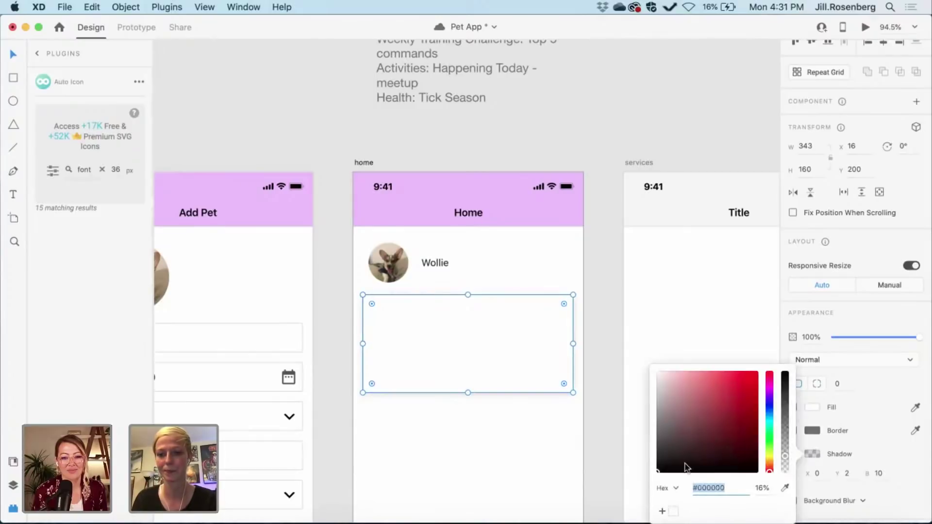
{"action": "left_click", "coordinate": [764, 487]}
{"action": "type", "text": "2"}
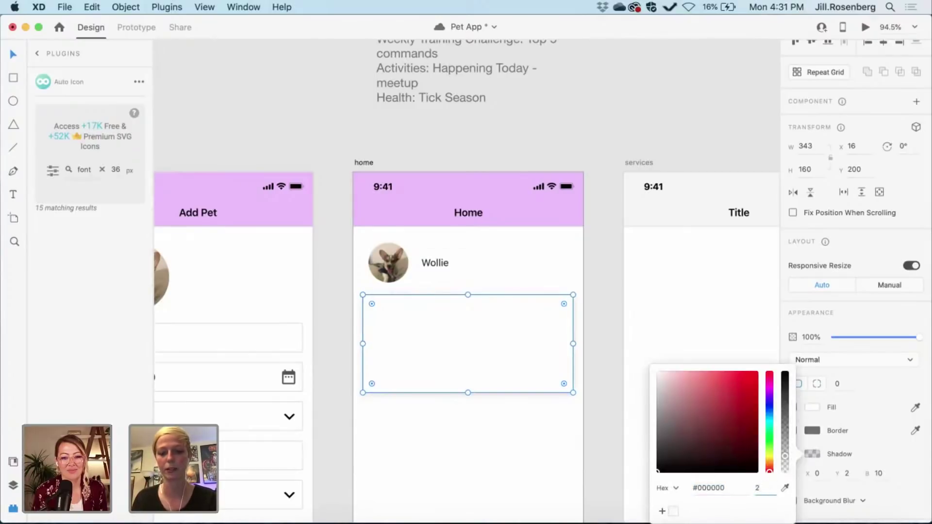
{"action": "key", "text": "BackSpace"}
{"action": "type", "text": "30"}
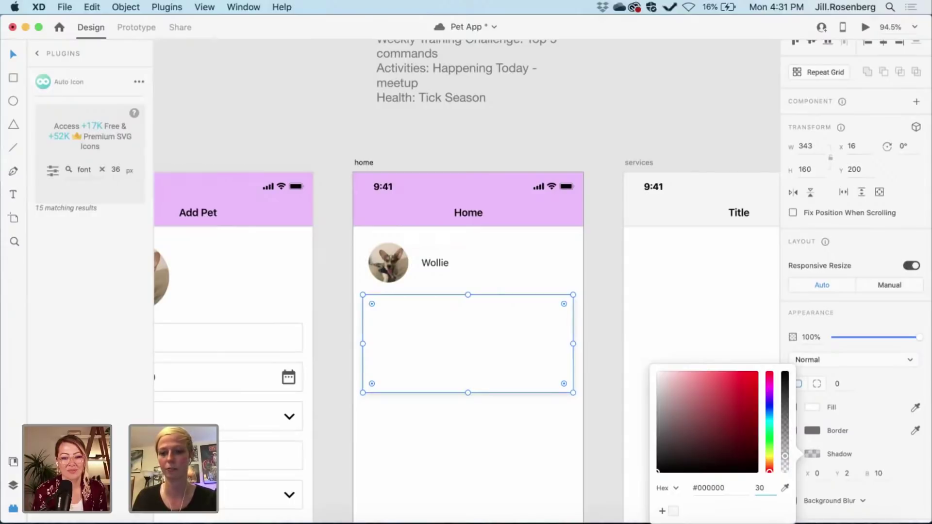
{"action": "key", "text": "Return"}
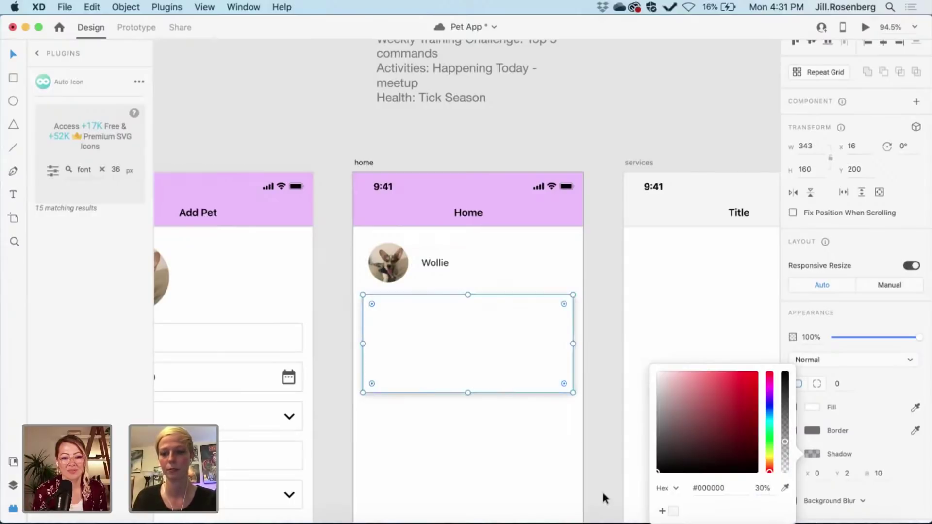
{"action": "left_click", "coordinate": [549, 465]}
{"action": "scroll", "coordinate": [463, 272], "scroll_direction": "down", "scroll_amount": 2}
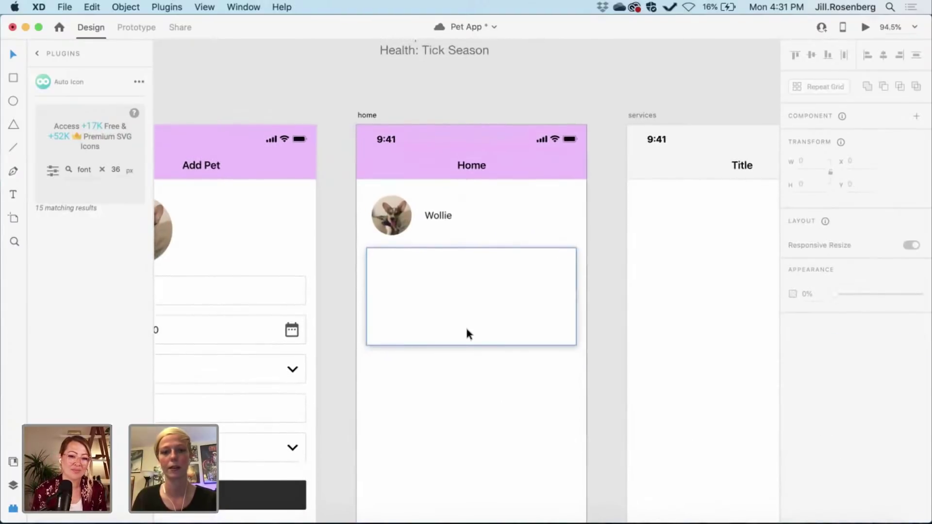
- Add the text "Weekly Training Challenge" inside the upper part of the shadowed card on the home artboard
{"action": "scroll", "coordinate": [465, 325], "scroll_direction": "up", "scroll_amount": 5}
{"action": "scroll", "coordinate": [467, 330], "scroll_direction": "down", "scroll_amount": 3}
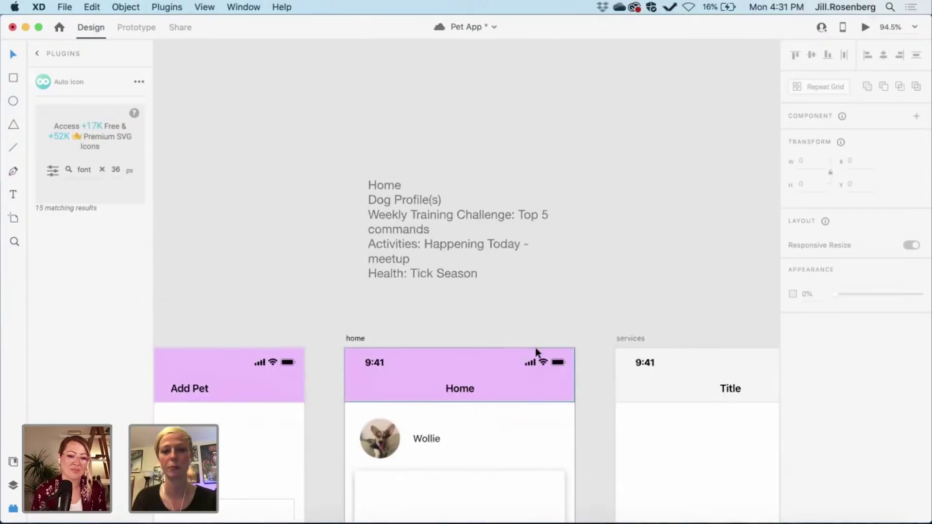
{"action": "scroll", "coordinate": [536, 350], "scroll_direction": "down", "scroll_amount": 2}
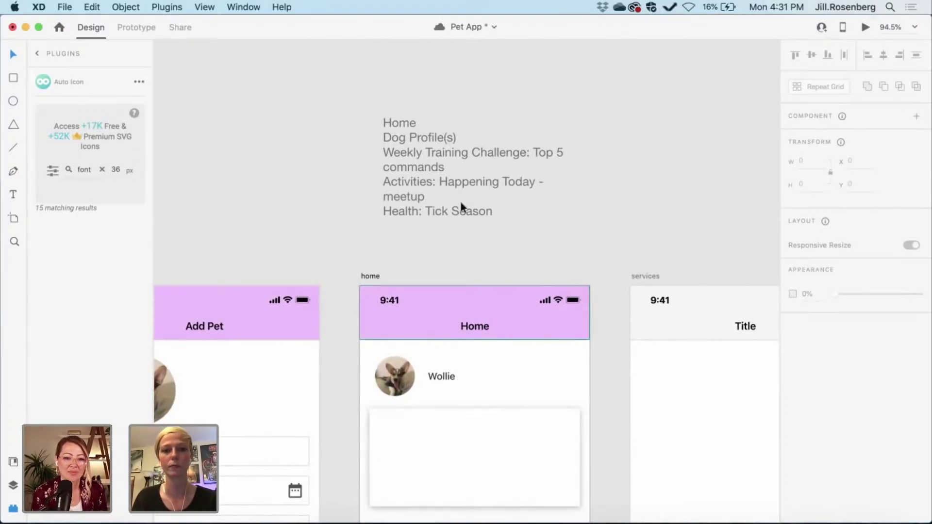
{"action": "scroll", "coordinate": [438, 384], "scroll_direction": "down", "scroll_amount": 2}
{"action": "scroll", "coordinate": [438, 385], "scroll_direction": "up", "scroll_amount": 3}
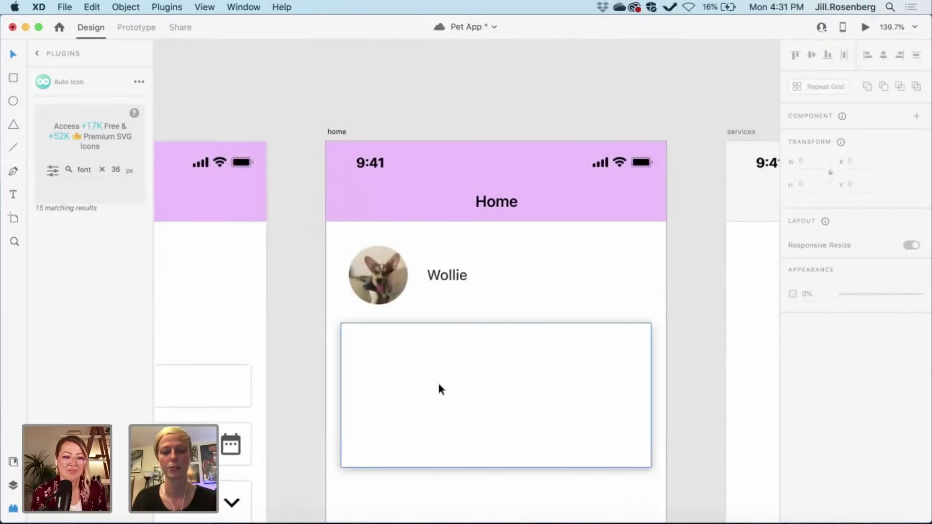
{"action": "scroll", "coordinate": [439, 388], "scroll_direction": "left", "scroll_amount": 2}
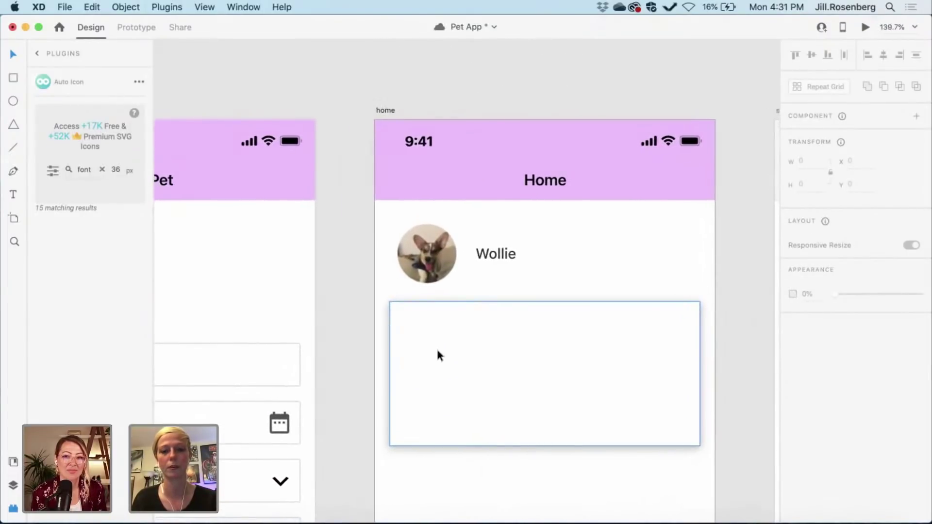
{"action": "key", "text": "t"}
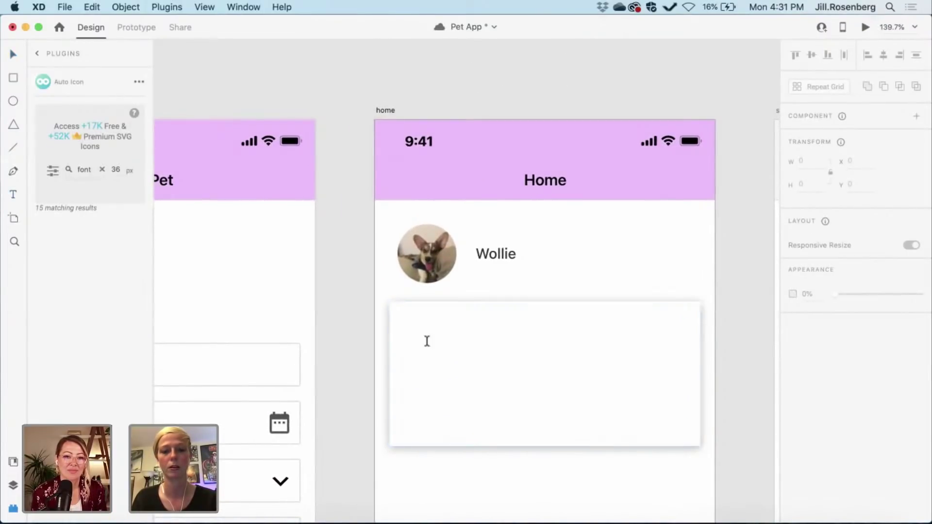
{"action": "left_click", "coordinate": [418, 332]}
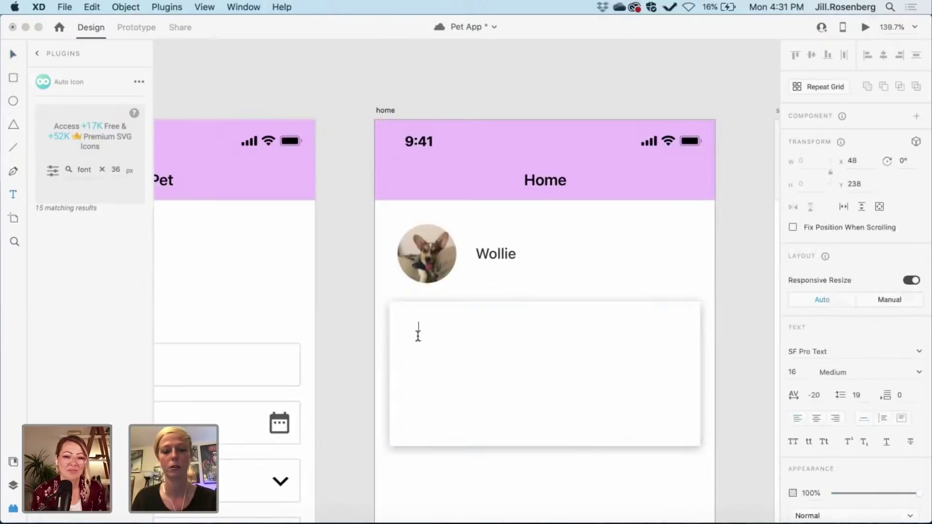
{"action": "type", "text": "Weekly"}
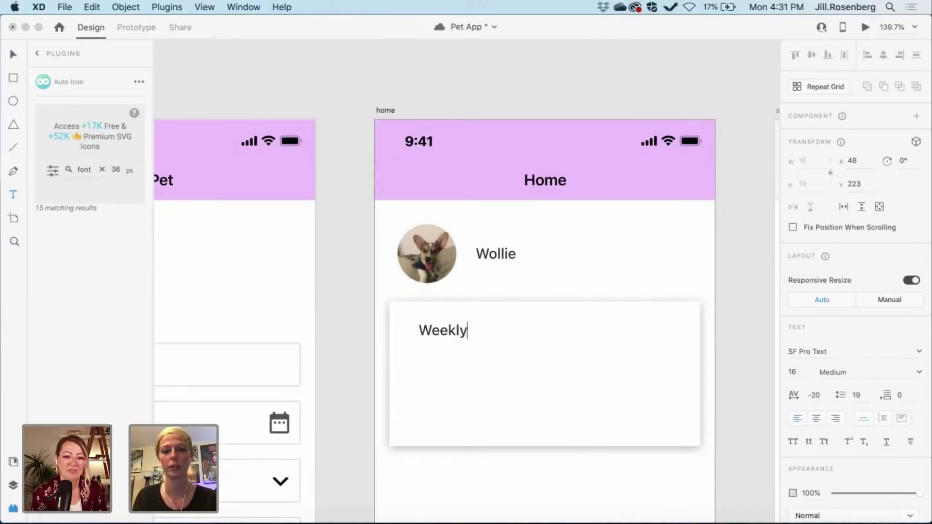
{"action": "type", "text": " Training"}
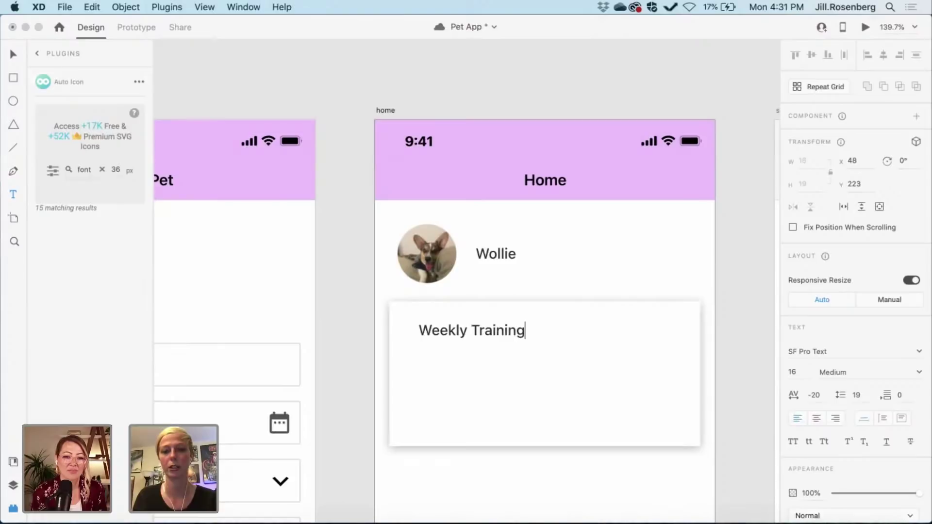
{"action": "type", "text": " Cha"}
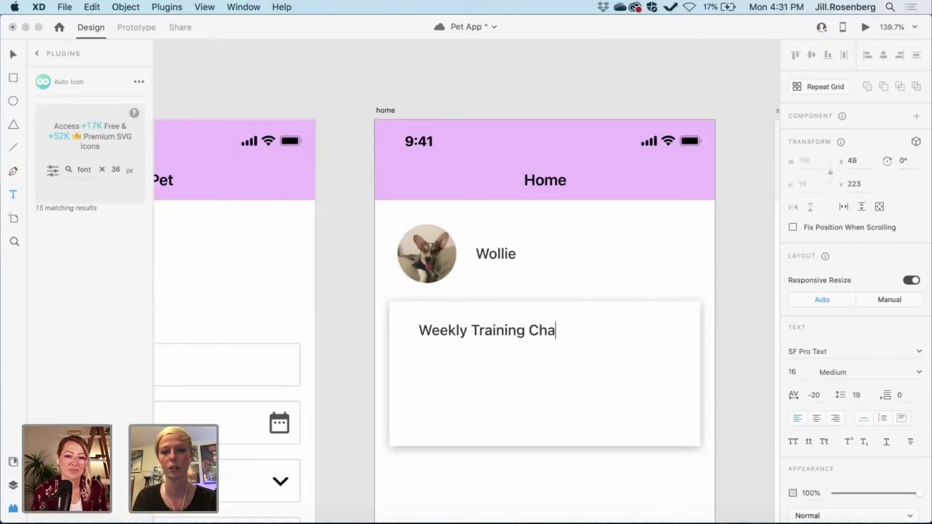
{"action": "type", "text": "llenge"}
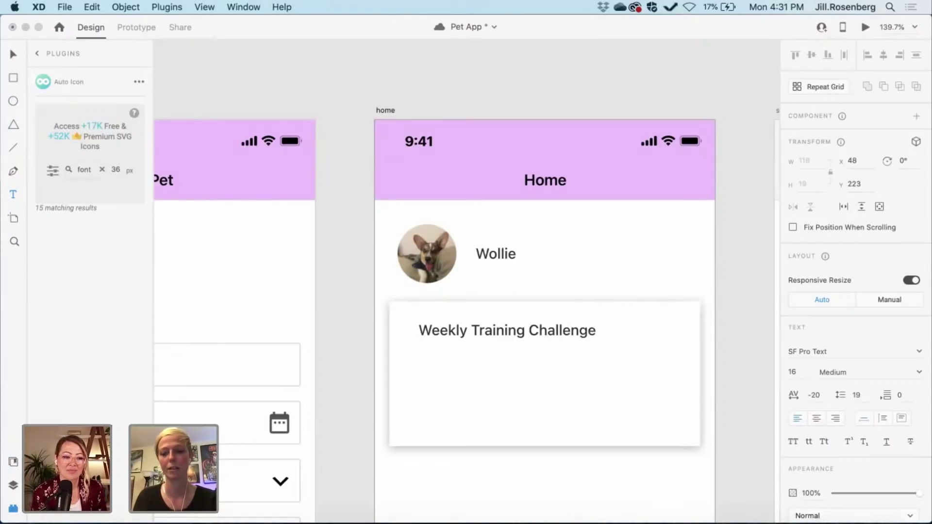
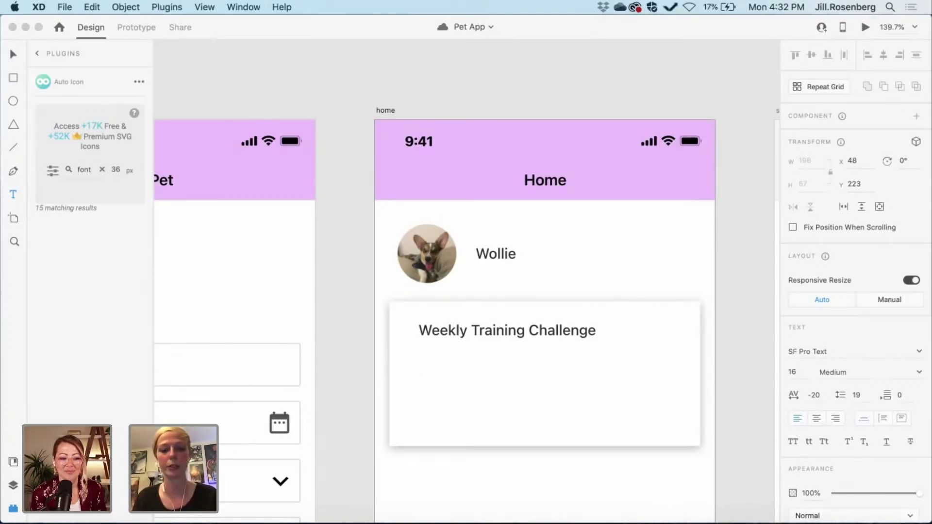
- Add "Down Stays" as a second line below the card heading, separated by a blank line
{"action": "type", "text": "S"}
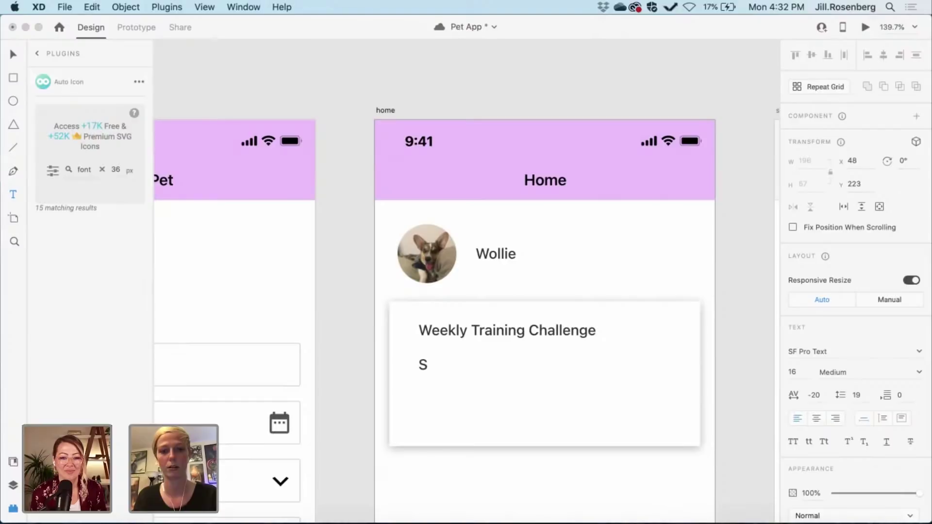
{"action": "key", "text": "BackSpace"}
{"action": "type", "text": "Do"}
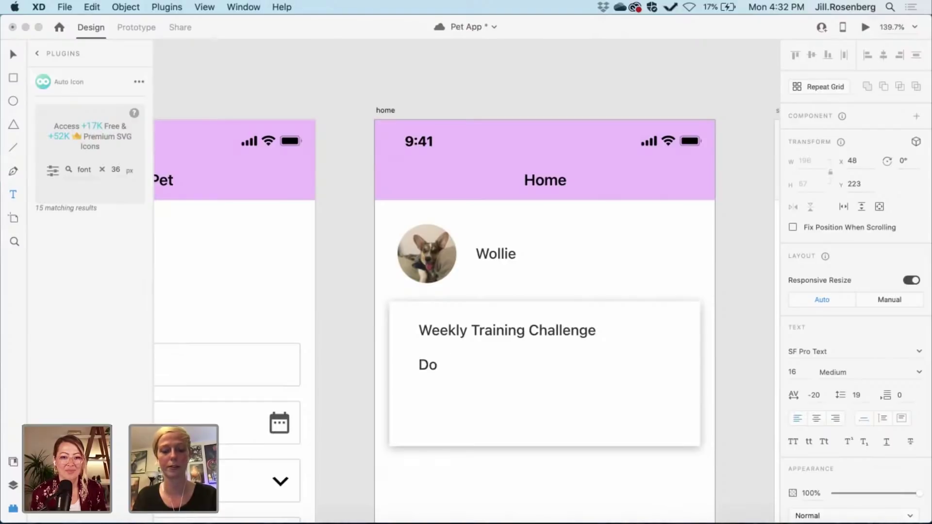
{"action": "type", "text": "wn "}
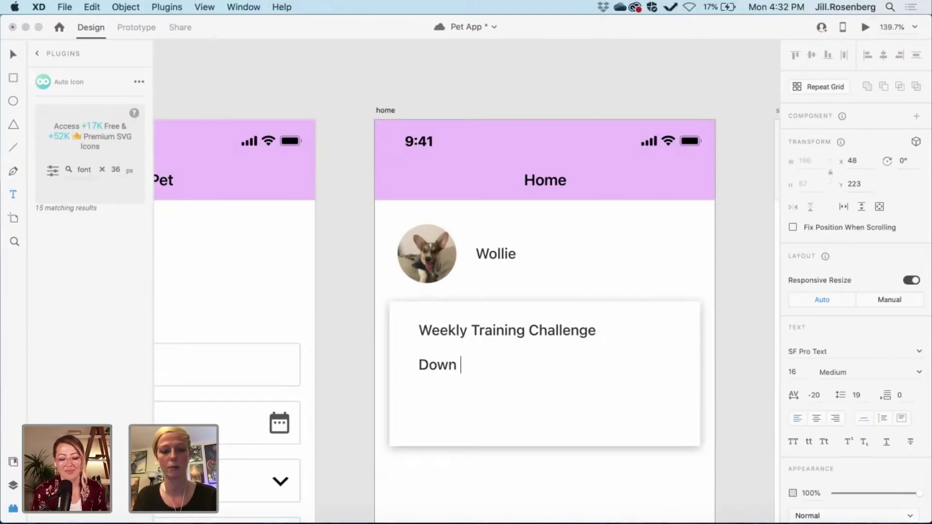
{"action": "type", "text": "S"}
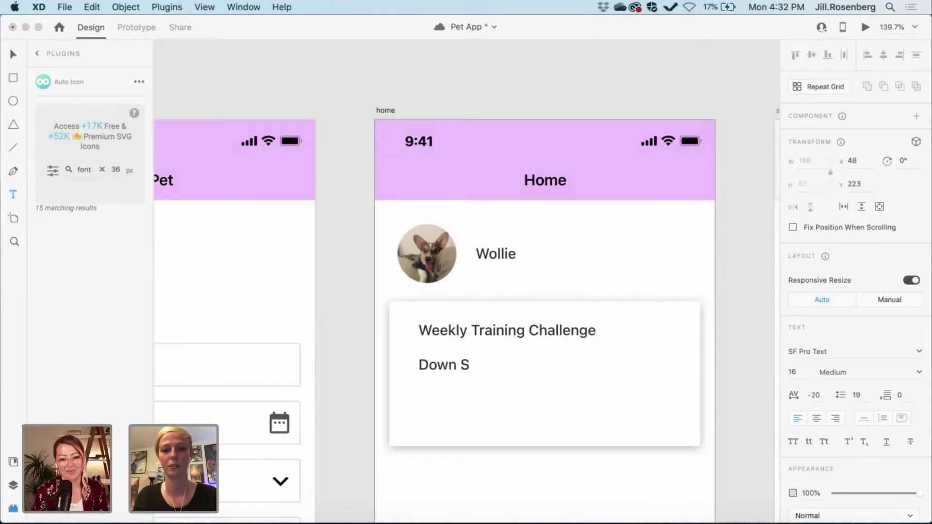
{"action": "type", "text": "tays"}
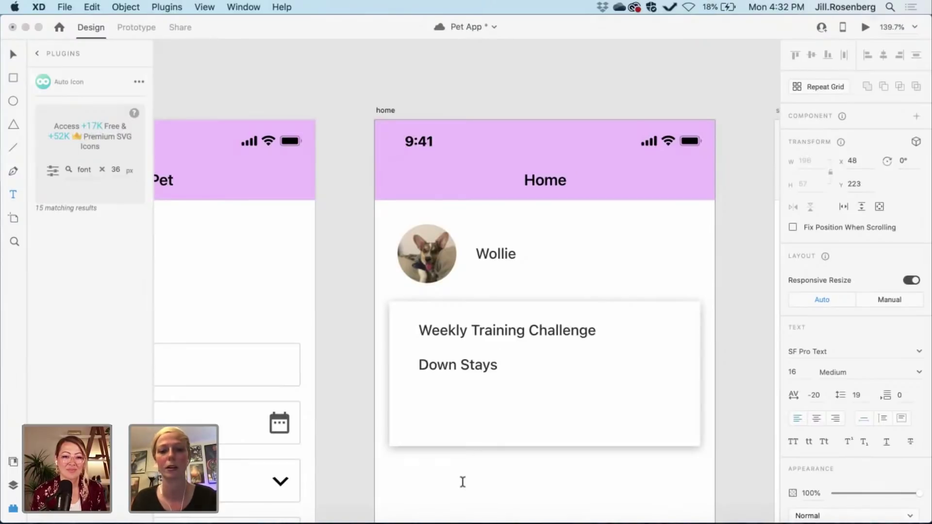
- Set the font weight of the "Weekly Training Challenge" line to Semibold
{"action": "double_click", "coordinate": [478, 331]}
{"action": "triple_click", "coordinate": [477, 331]}
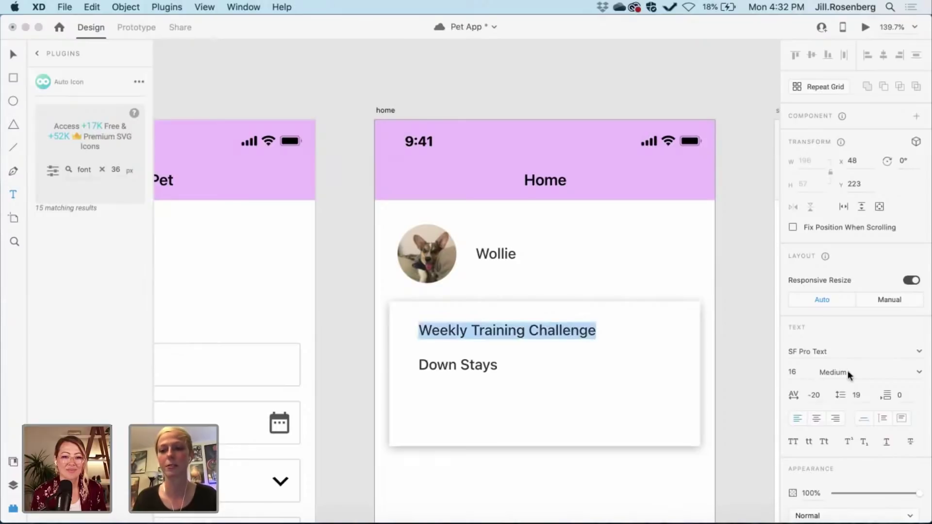
{"action": "left_click", "coordinate": [918, 372]}
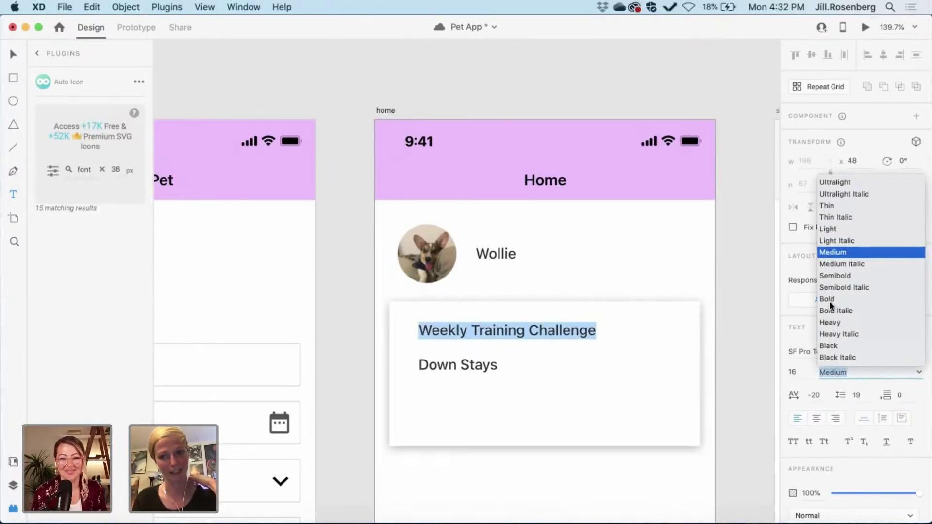
{"action": "left_click", "coordinate": [828, 275]}
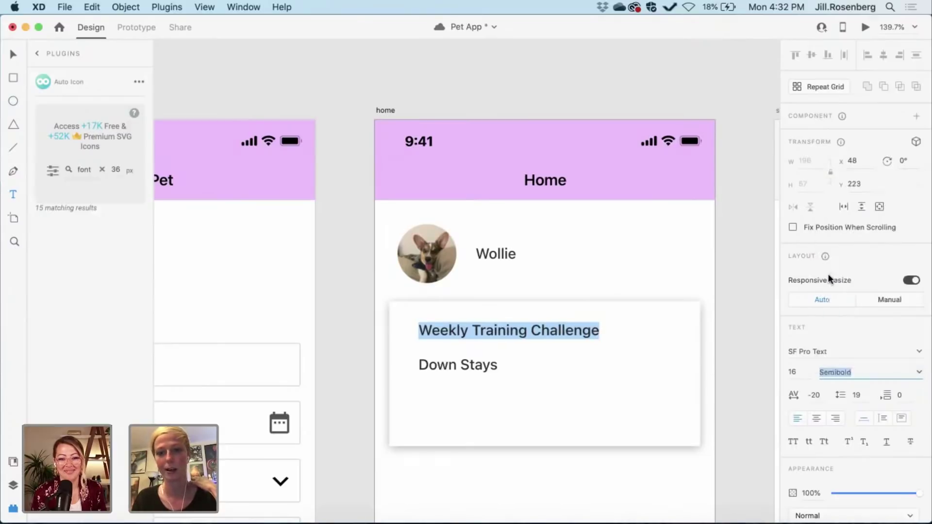
- Set the font weight of the "Down Stays" line to Light and deselect the text
{"action": "double_click", "coordinate": [486, 366]}
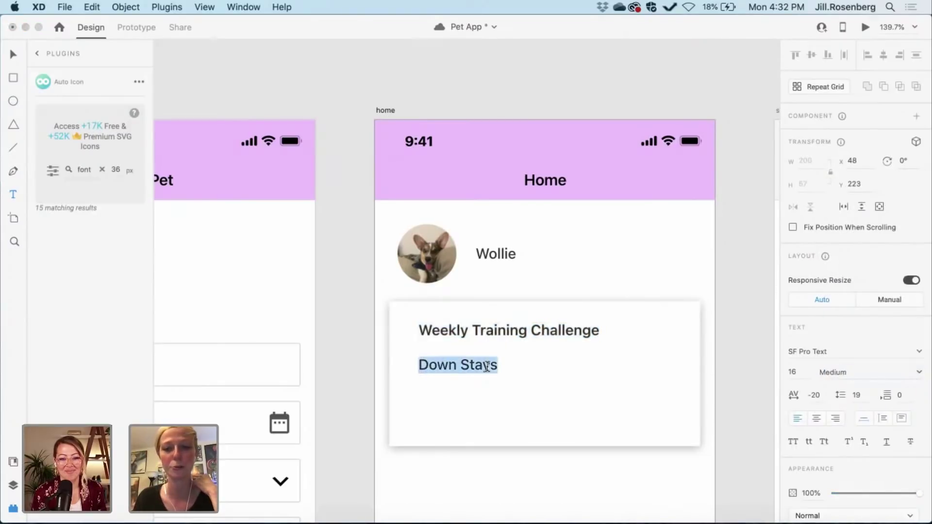
{"action": "left_click", "coordinate": [919, 372]}
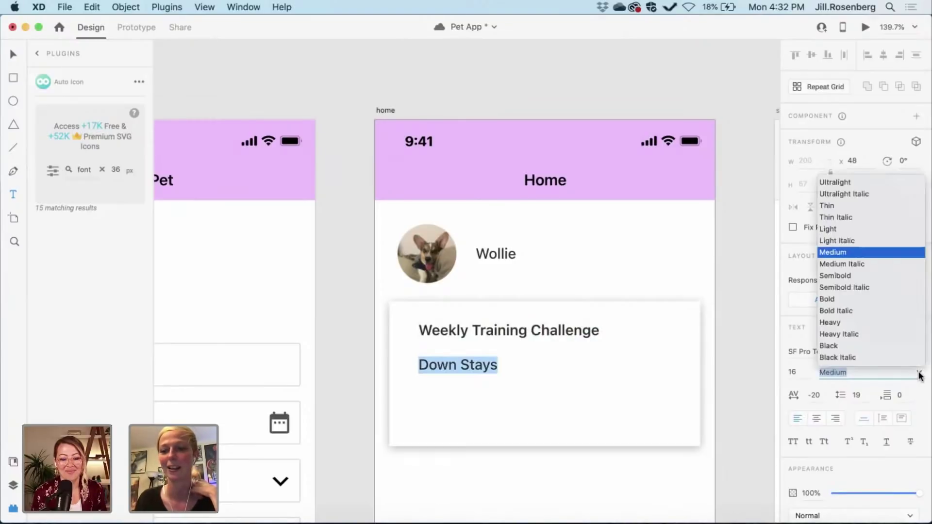
{"action": "left_click", "coordinate": [824, 228]}
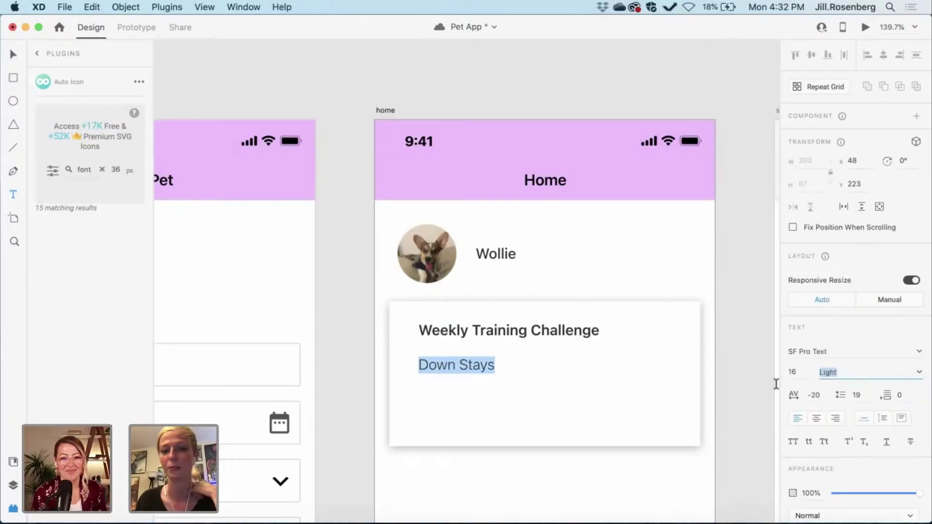
{"action": "left_click", "coordinate": [919, 373]}
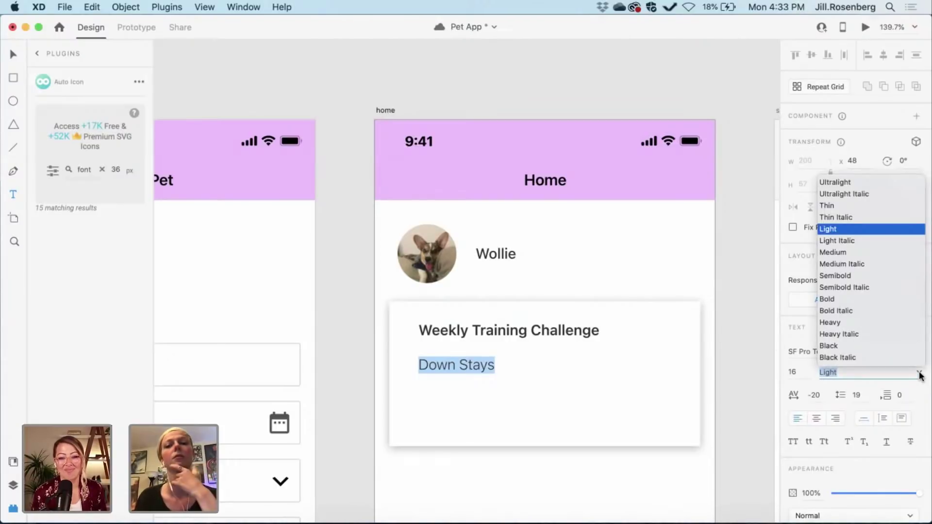
{"action": "left_click", "coordinate": [746, 365]}
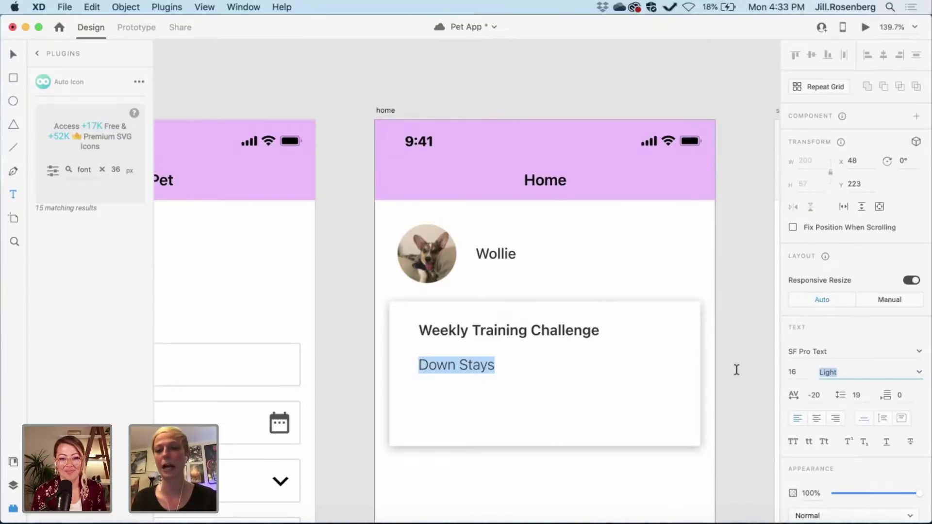
{"action": "key", "text": "Escape"}
{"action": "double_click", "coordinate": [527, 331]}
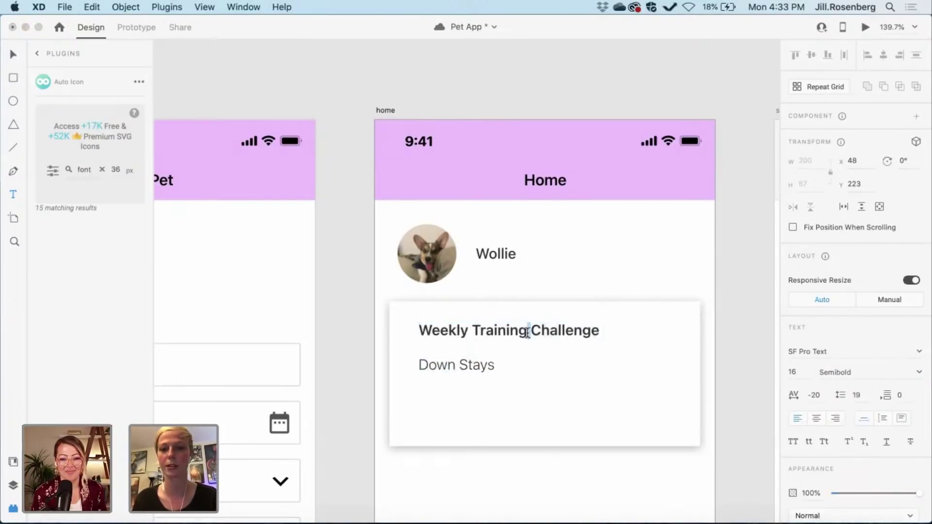
{"action": "triple_click", "coordinate": [527, 331]}
{"action": "key", "text": "Escape"}
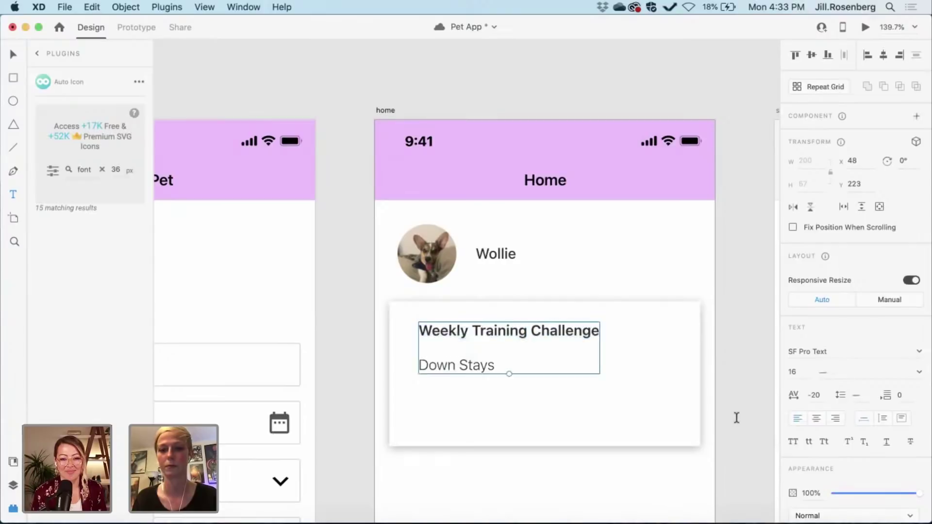
{"action": "left_click", "coordinate": [750, 433]}
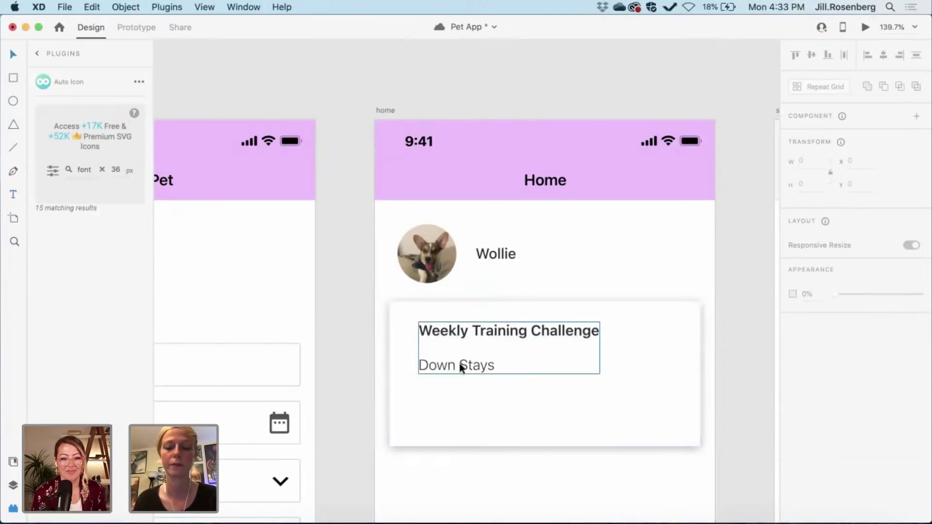
- Duplicate the card's text block just below itself and delete the "Down Stays" line from the original
{"action": "left_click", "coordinate": [485, 363]}
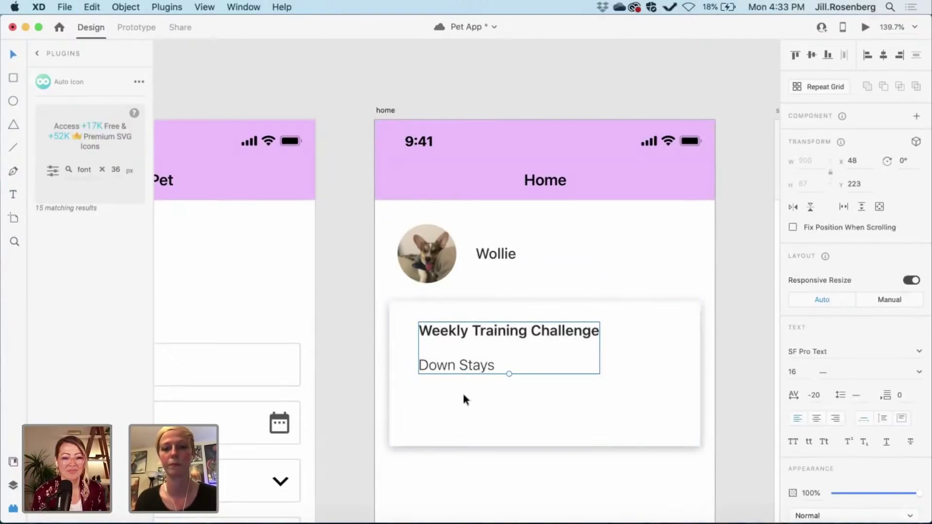
{"action": "left_click_drag", "start_coordinate": [463, 365], "coordinate": [467, 423]}
{"action": "left_click", "coordinate": [450, 365]}
{"action": "double_click", "coordinate": [450, 366]}
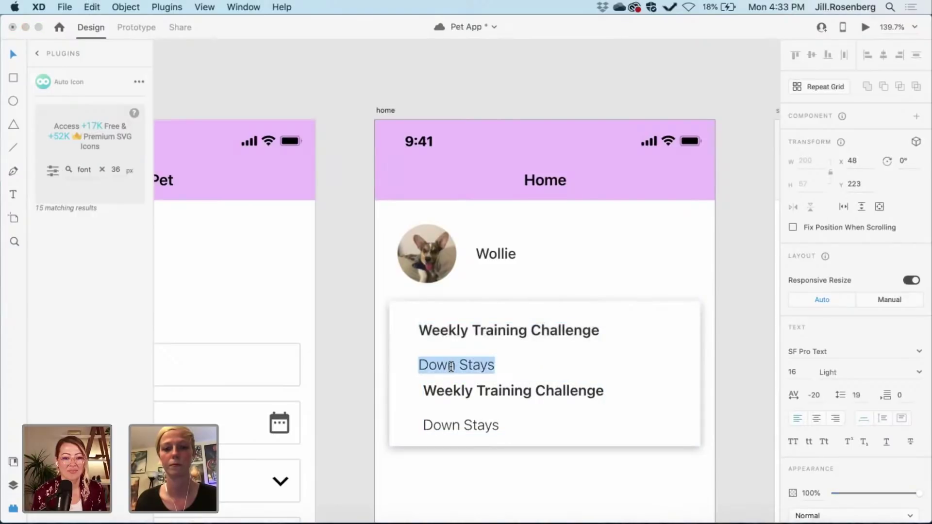
{"action": "key", "text": "BackSpace"}
{"action": "key", "text": "BackSpace"}
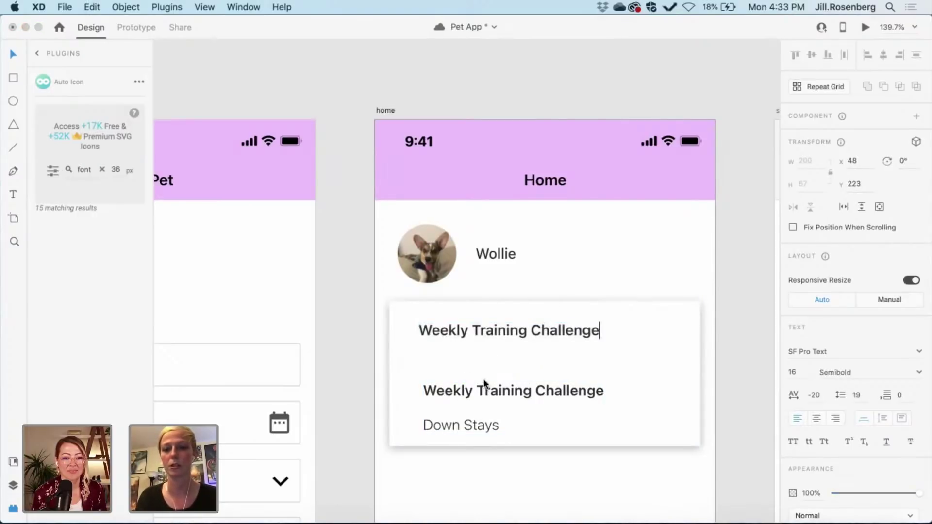
- Delete the heading and the blank lines from the duplicated text block, leaving only "Down Stays"
{"action": "left_click", "coordinate": [482, 388]}
{"action": "double_click", "coordinate": [481, 389]}
{"action": "triple_click", "coordinate": [480, 389]}
{"action": "key", "text": "BackSpace"}
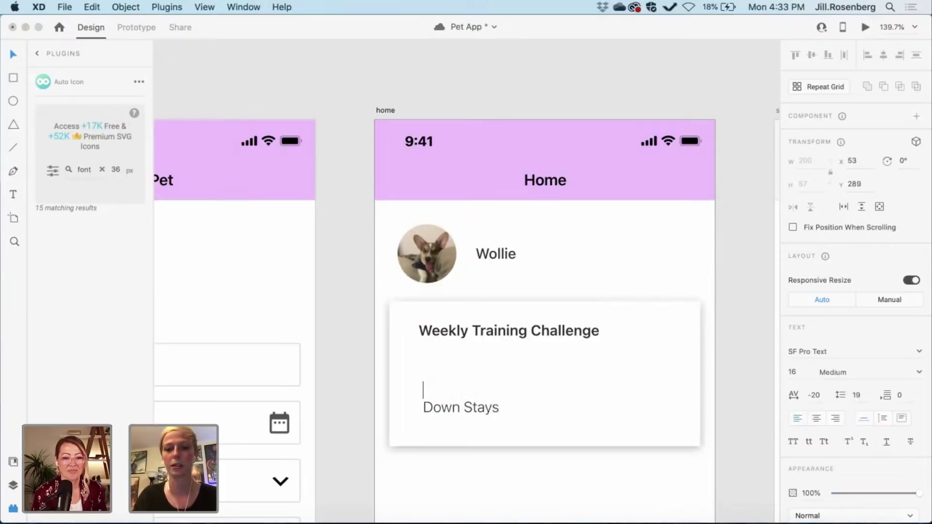
{"action": "key", "text": "Down"}
{"action": "key", "text": "BackSpace"}
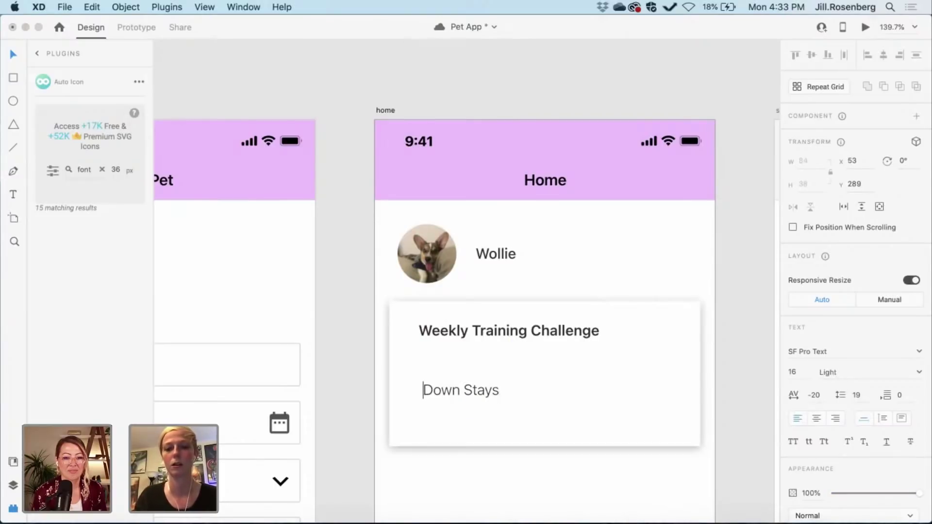
- Set the font size of the "Weekly Training Challenge" heading to 24
{"action": "double_click", "coordinate": [436, 331]}
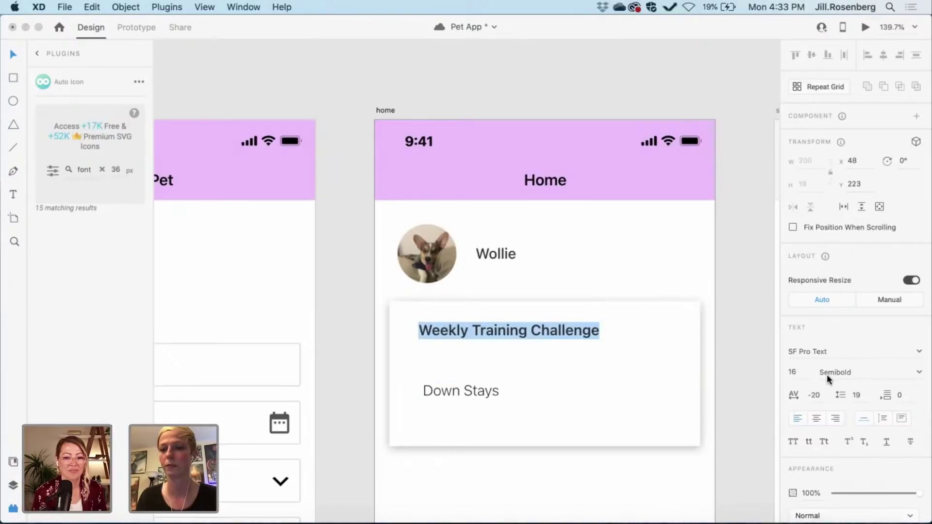
{"action": "left_click", "coordinate": [794, 372]}
{"action": "type", "text": "24"}
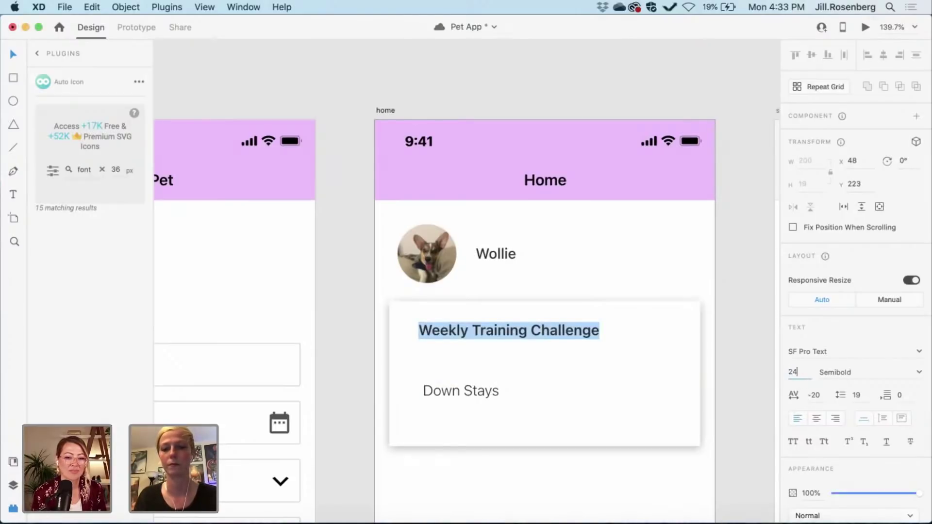
{"action": "key", "text": "Return"}
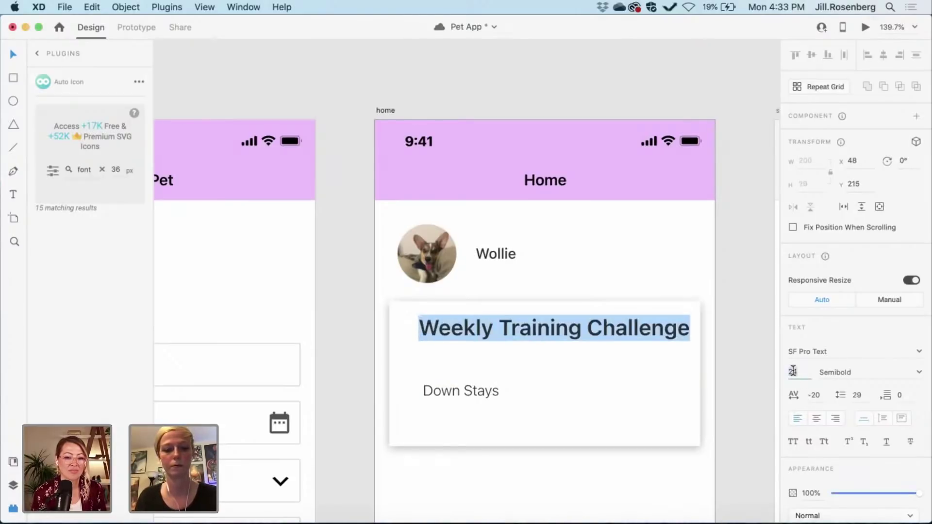
- Set the font size of the "Weekly Training Challenge" heading to 20 and finish editing the text
{"action": "left_click", "coordinate": [792, 372]}
{"action": "type", "text": "20"}
{"action": "key", "text": "Return"}
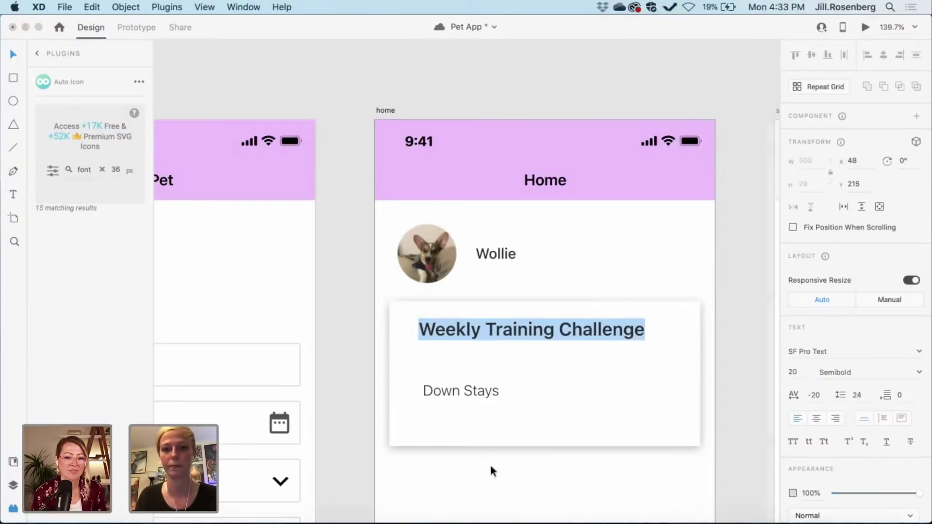
{"action": "key", "text": "Escape"}
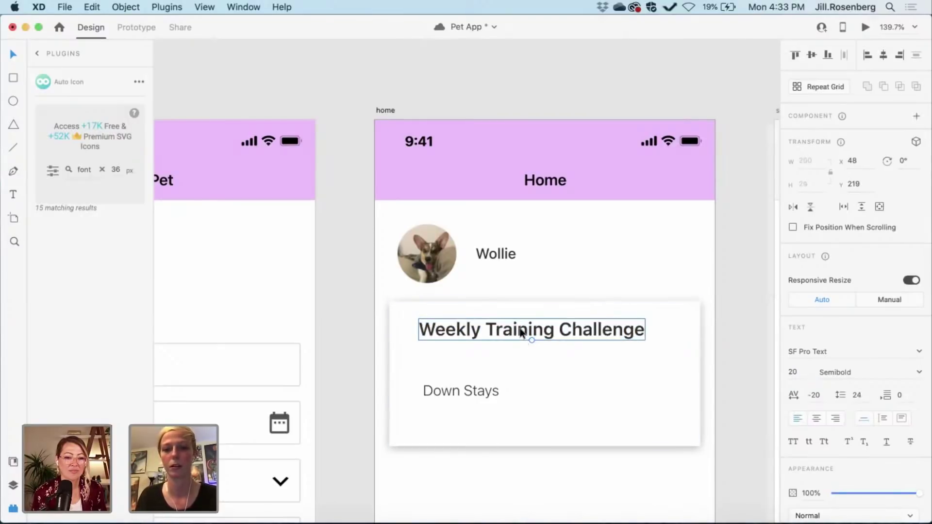
- Position the heading at X 32, Y 216, 16 px from the card's left and top edges
{"action": "left_click_drag", "start_coordinate": [518, 332], "coordinate": [508, 326]}
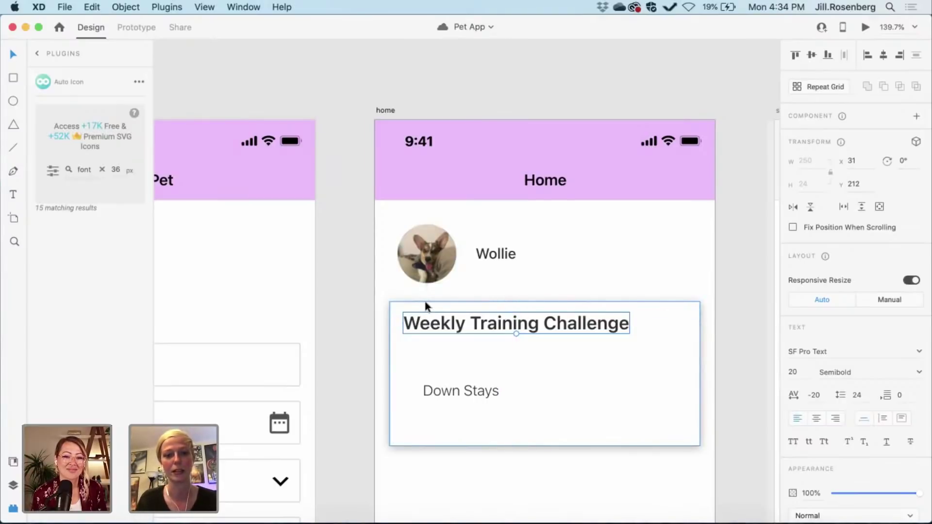
{"action": "key", "text": "Right"}
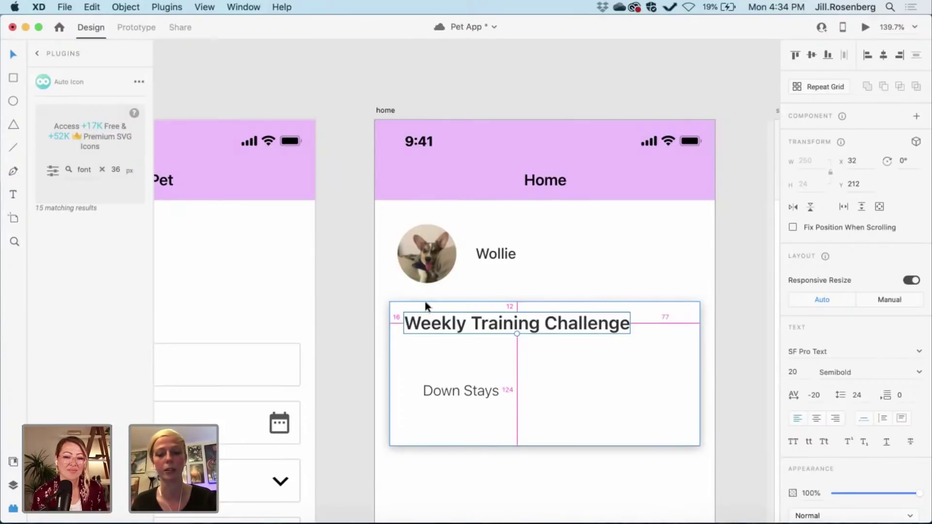
{"action": "key", "text": "Down"}
{"action": "key", "text": "Down"}
{"action": "key", "text": "Down"}
{"action": "key", "text": "Down"}
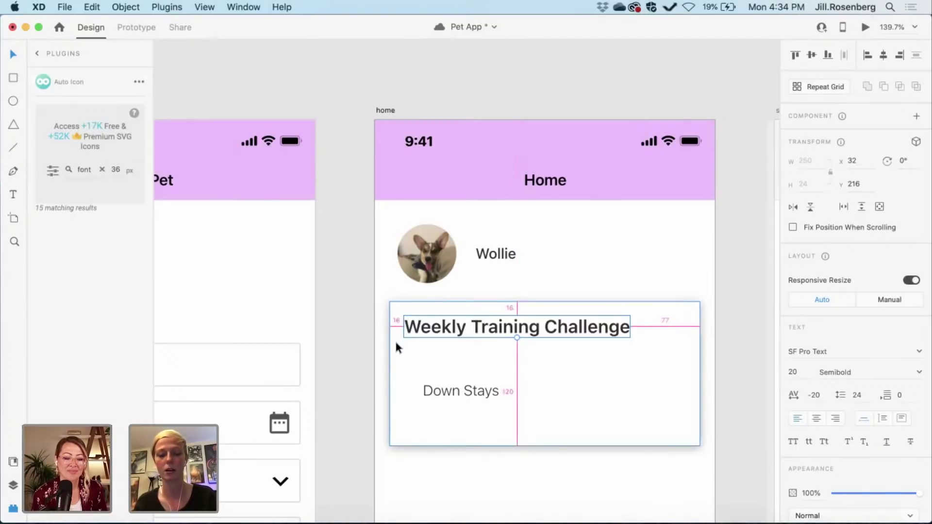
{"action": "left_click", "coordinate": [406, 361]}
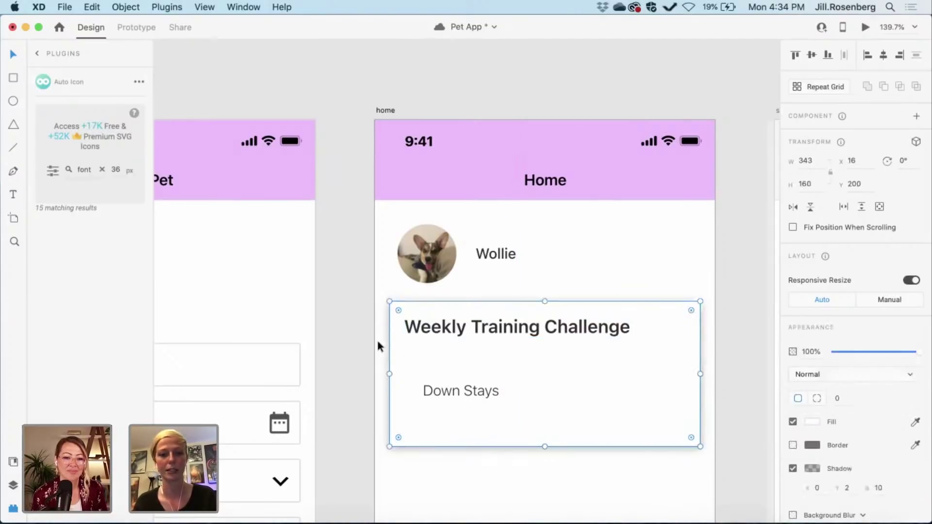
{"action": "key", "text": "alt"}
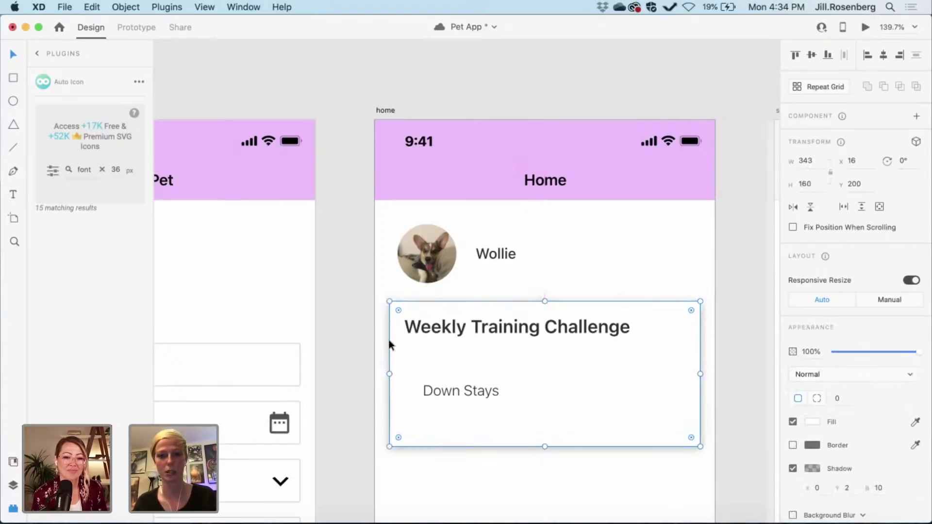
{"action": "left_click", "coordinate": [578, 477]}
- Move the "Down Stays" line to X 32, Y 256, left-aligned with the heading and 16 px below it
{"action": "scroll", "coordinate": [578, 478], "scroll_direction": "down", "scroll_amount": 1}
{"action": "scroll", "coordinate": [578, 478], "scroll_direction": "right", "scroll_amount": 1}
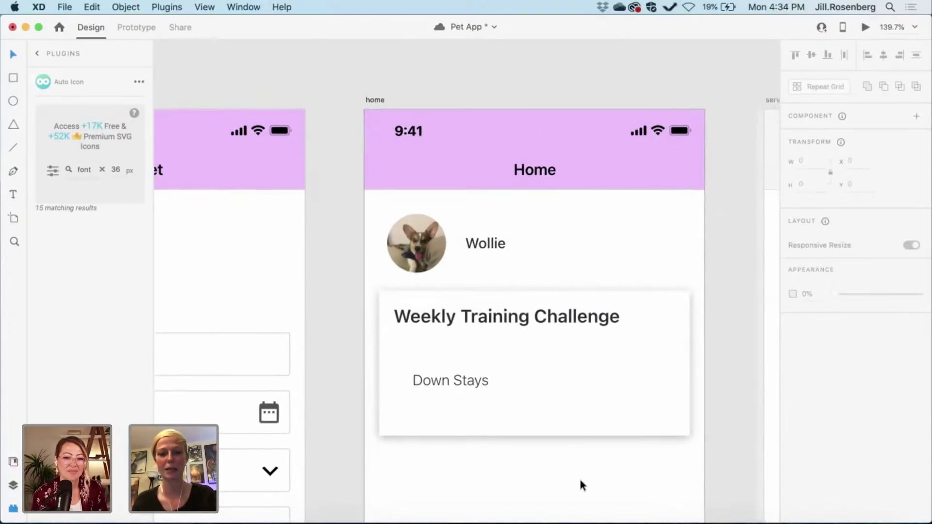
{"action": "left_click", "coordinate": [461, 383]}
{"action": "left_click_drag", "start_coordinate": [454, 379], "coordinate": [437, 346]}
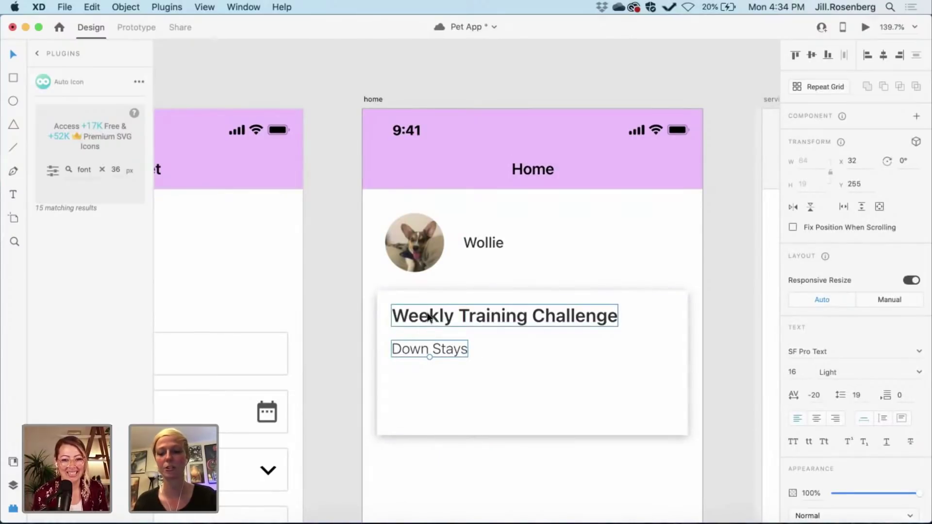
{"action": "key", "text": "Down"}
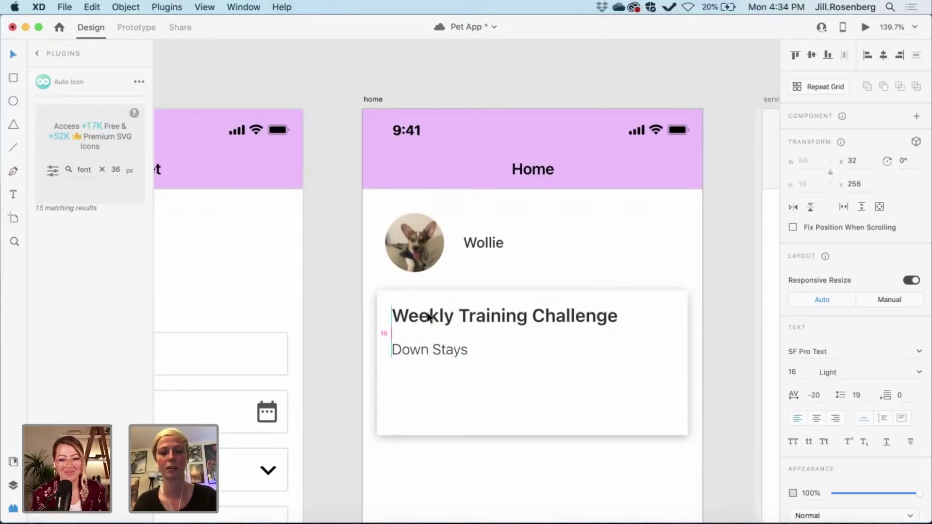
{"action": "left_click", "coordinate": [469, 468]}
{"action": "scroll", "coordinate": [468, 465], "scroll_direction": "right", "scroll_amount": 2}
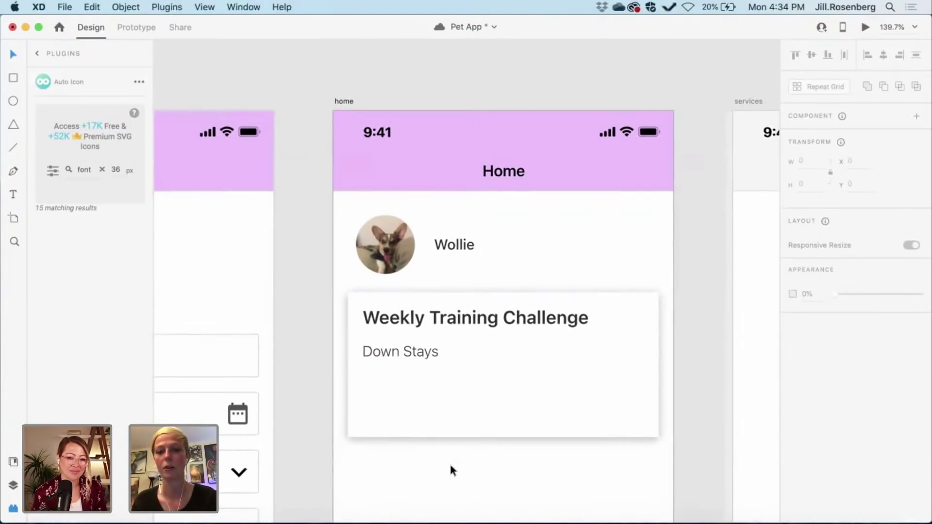
- Duplicate the "Down Stays" line and place the copy 15 px below it at Y 291
{"action": "left_click", "coordinate": [408, 347]}
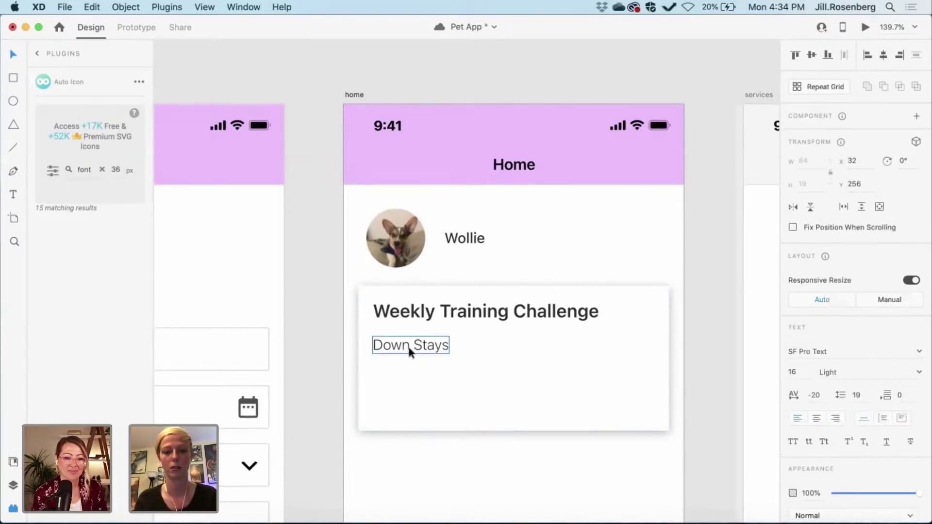
{"action": "key", "text": "super+d"}
{"action": "key", "text": "shift+Down"}
{"action": "key", "text": "shift+Down"}
{"action": "key", "text": "shift+Down"}
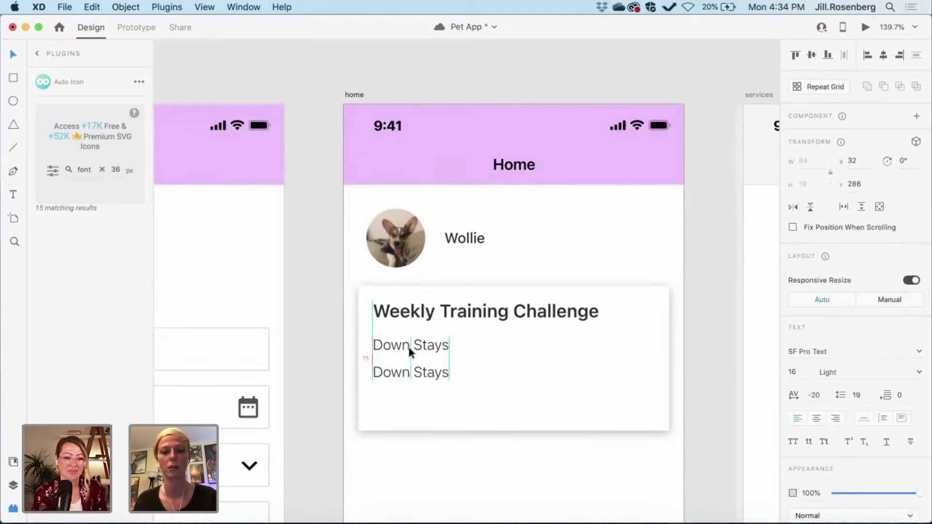
{"action": "key", "text": "Down"}
{"action": "key", "text": "Down"}
{"action": "key", "text": "Down"}
{"action": "key", "text": "Down"}
{"action": "key", "text": "Down"}
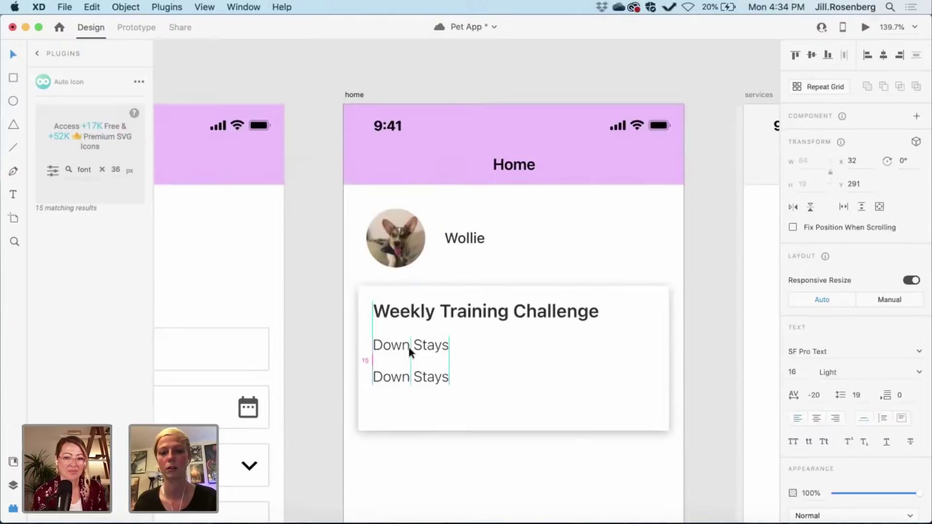
- Replace the copied line's text with "Have your puppy practice going into the down position and staying" and deselect it
{"action": "double_click", "coordinate": [429, 377]}
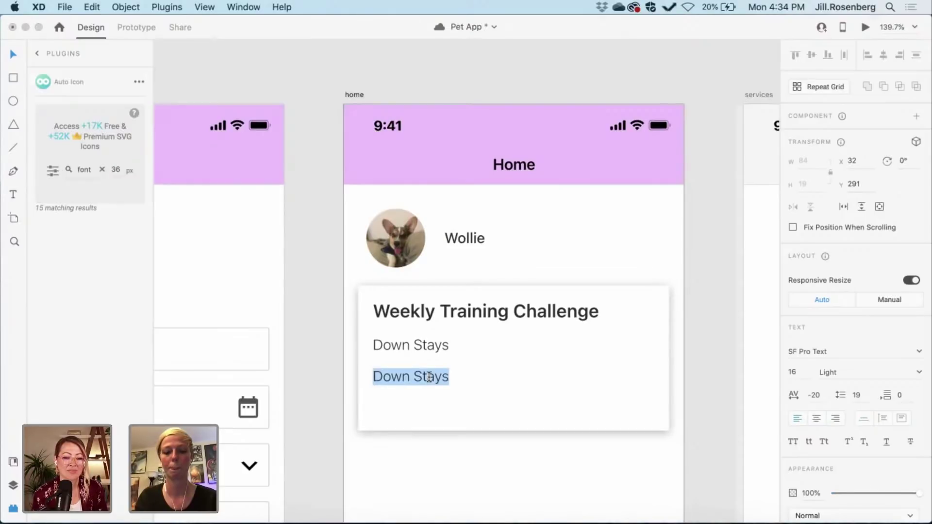
{"action": "type", "text": "Have "}
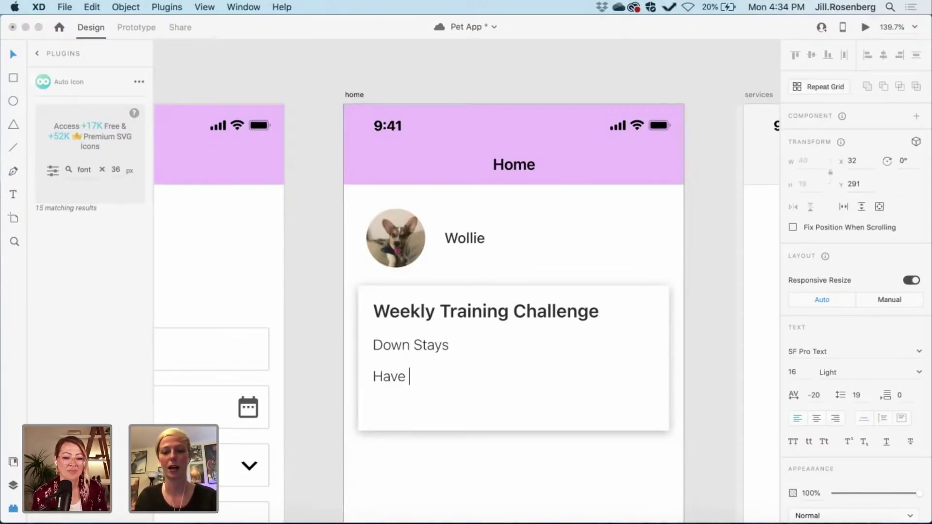
{"action": "type", "text": "your p"}
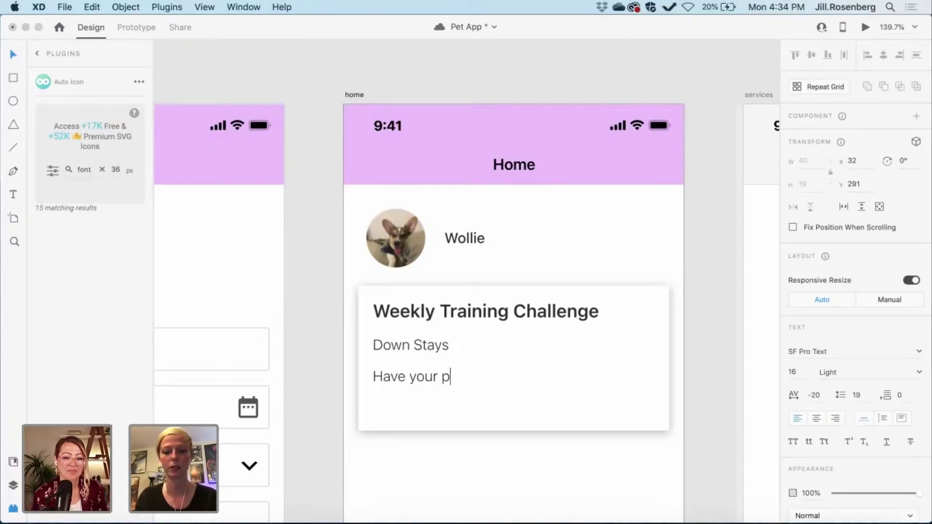
{"action": "type", "text": "uppy pr"}
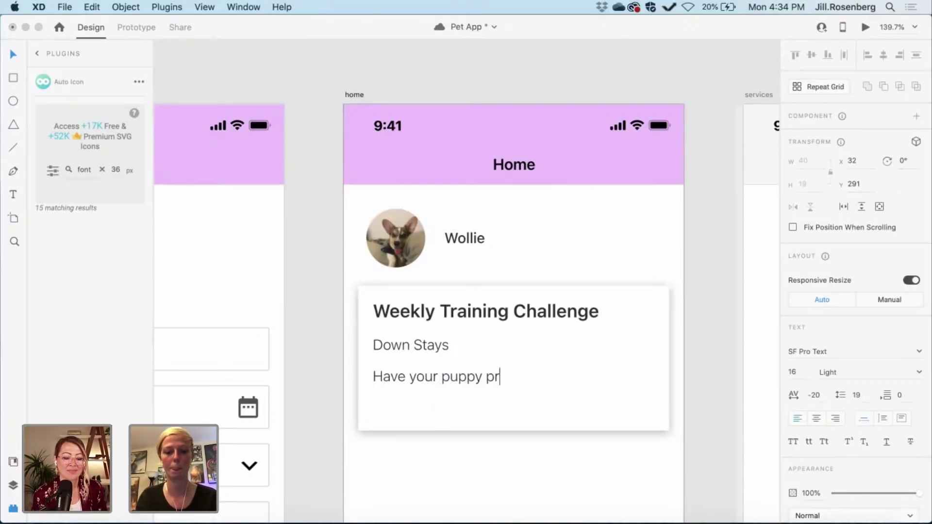
{"action": "type", "text": "actice "}
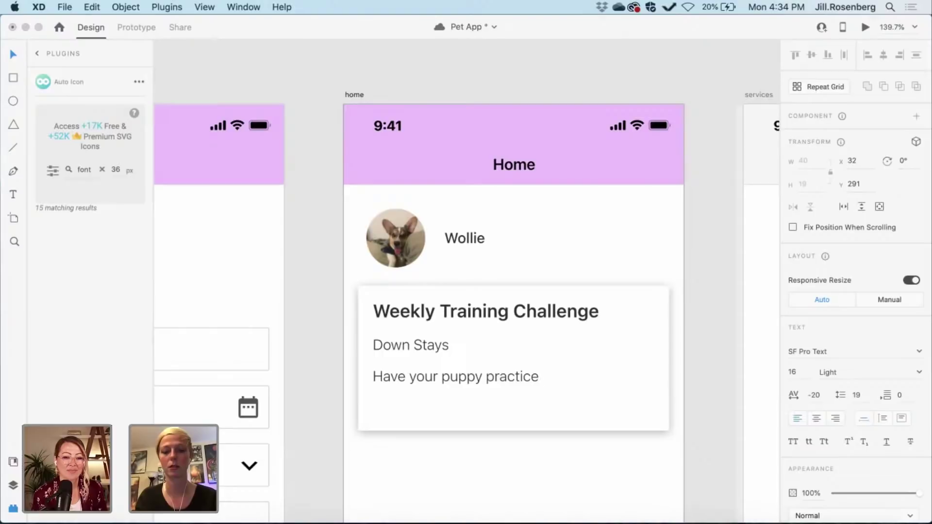
{"action": "type", "text": "going "}
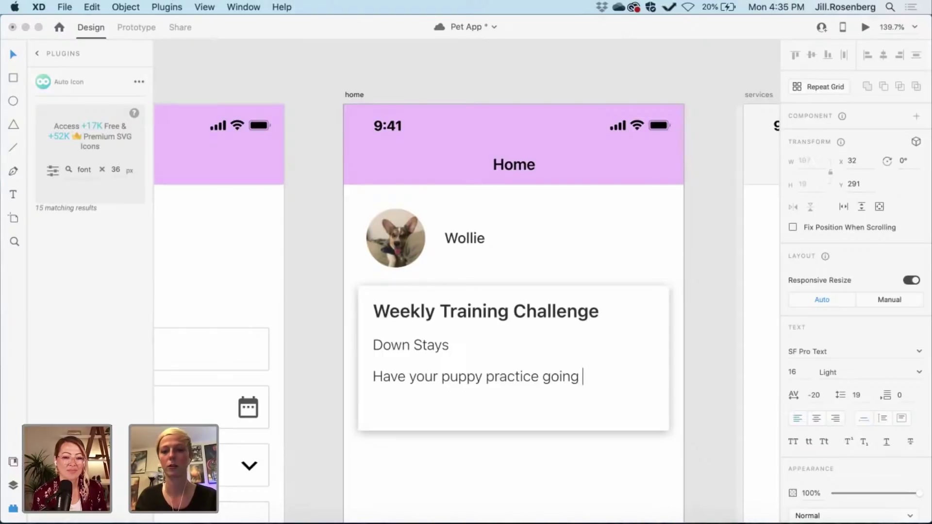
{"action": "type", "text": "into the down"}
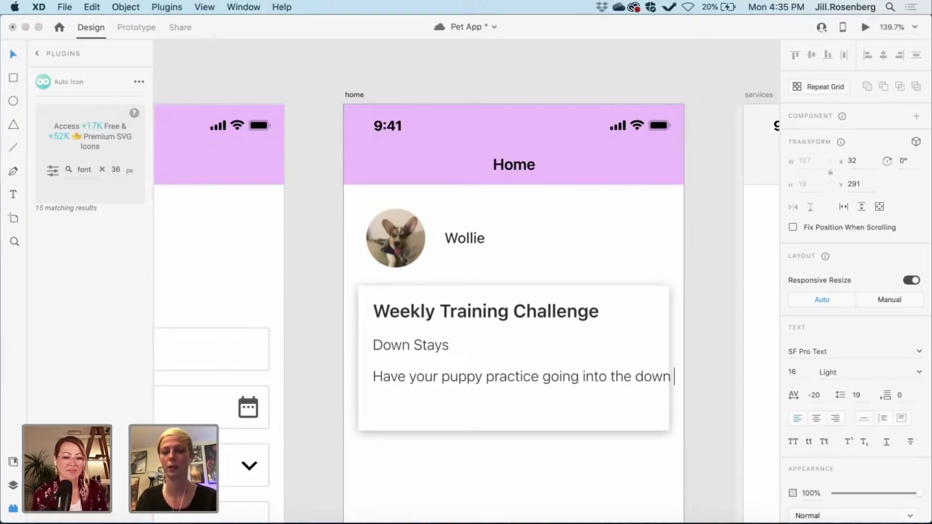
{"action": "type", "text": " position a"}
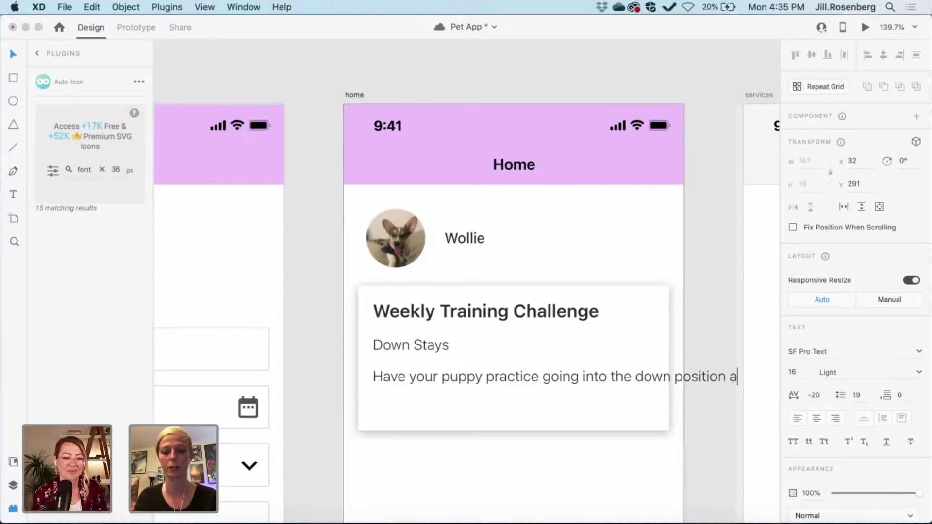
{"action": "type", "text": "nd stay"}
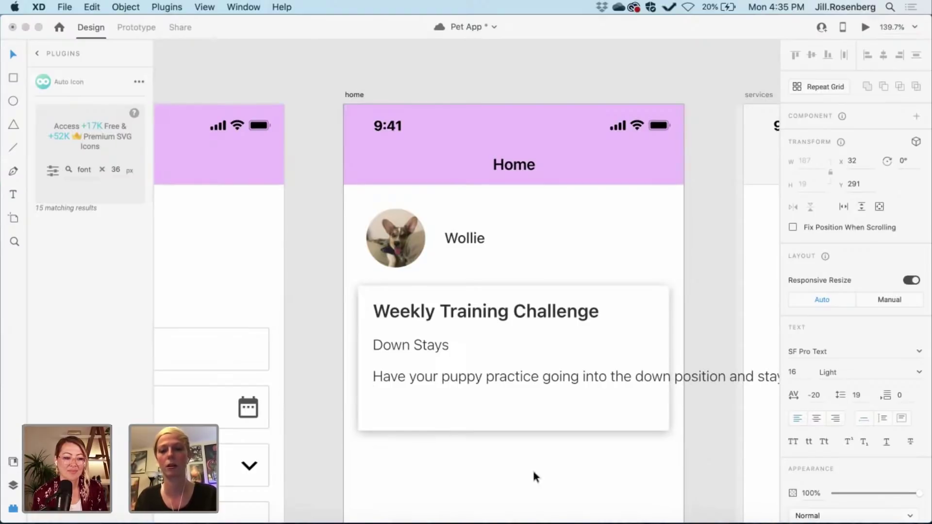
{"action": "type", "text": "ing"}
{"action": "key", "text": "Escape"}
{"action": "scroll", "coordinate": [706, 375], "scroll_direction": "right", "scroll_amount": 3}
{"action": "scroll", "coordinate": [705, 375], "scroll_direction": "down", "scroll_amount": 1}
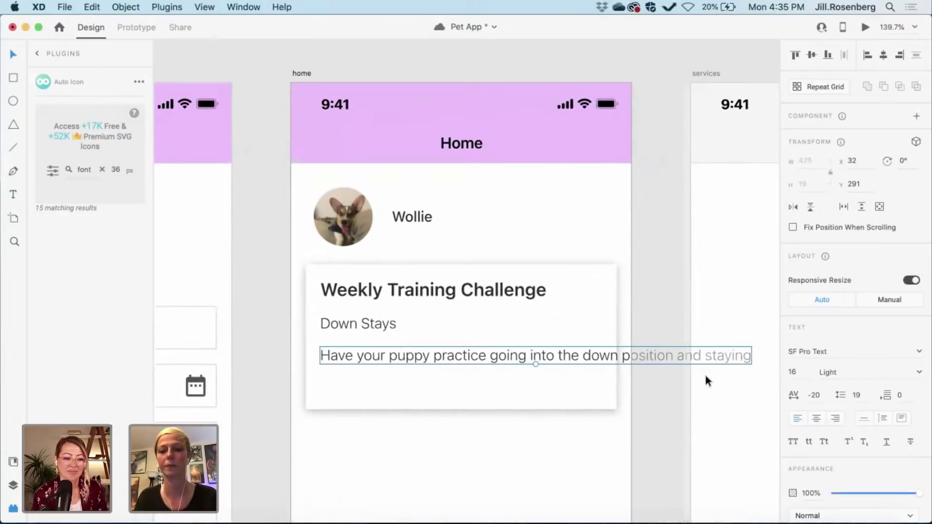
{"action": "left_click", "coordinate": [665, 400]}
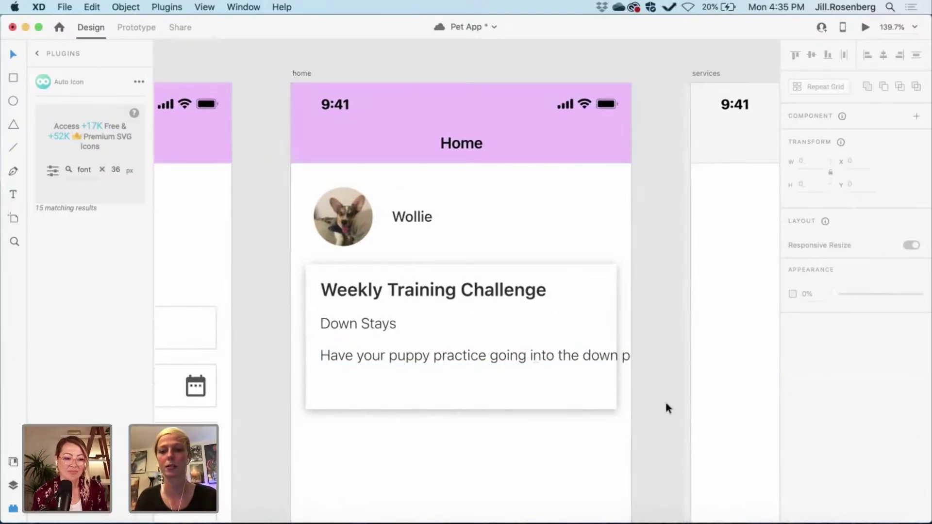
- Move the services artboard horizontally away from the home artboard, to about X 1879
{"action": "left_click", "coordinate": [605, 356]}
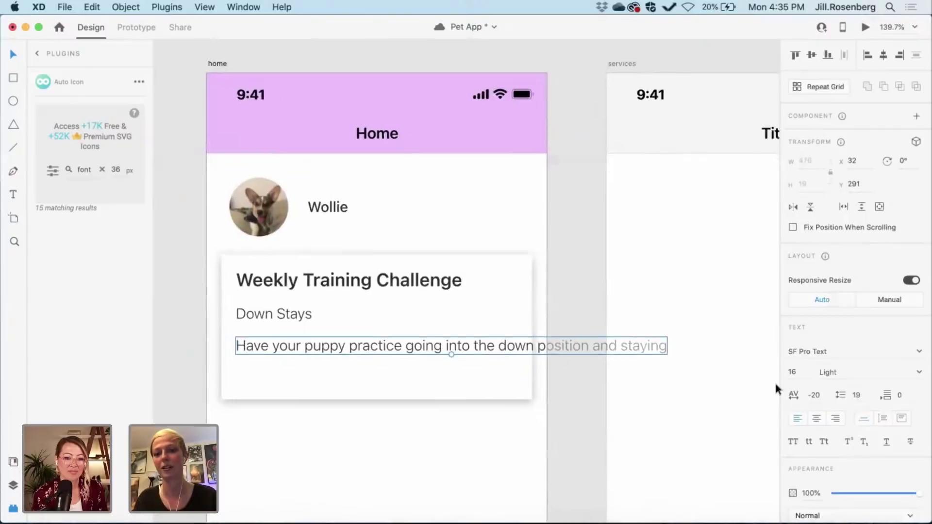
{"action": "scroll", "coordinate": [774, 380], "scroll_direction": "down", "scroll_amount": 5}
{"action": "scroll", "coordinate": [607, 239], "scroll_direction": "down", "scroll_amount": 2}
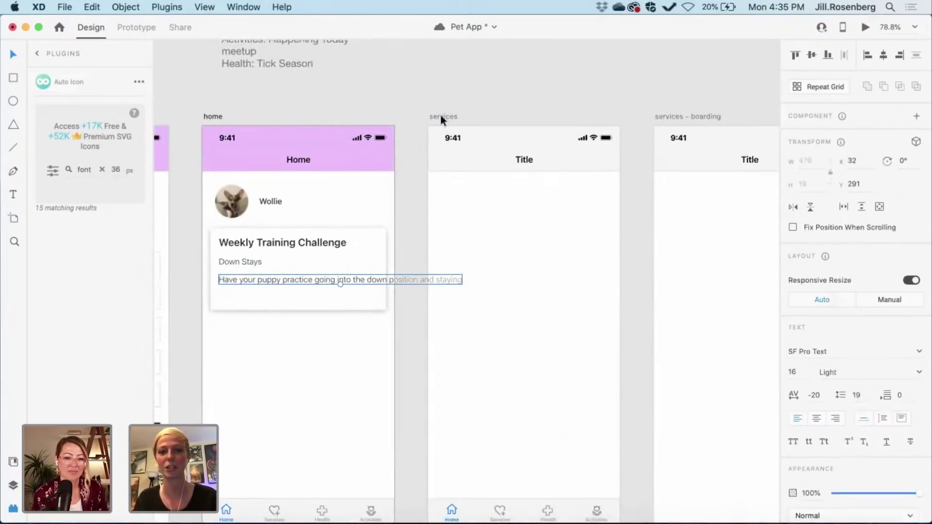
{"action": "left_click_drag", "start_coordinate": [440, 116], "coordinate": [488, 115]}
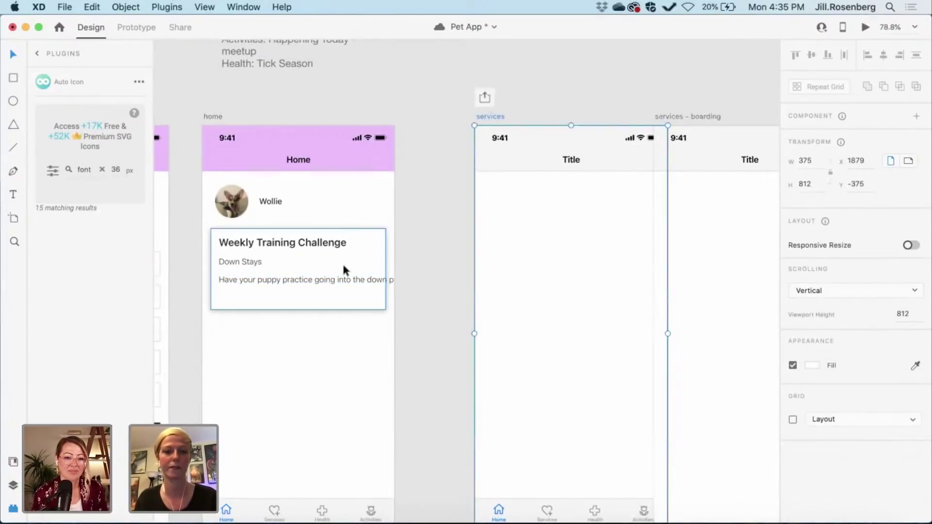
- Switch the puppy practice description to auto-height text and narrow its box to about 325 px so it wraps inside the card
{"action": "left_click", "coordinate": [371, 279]}
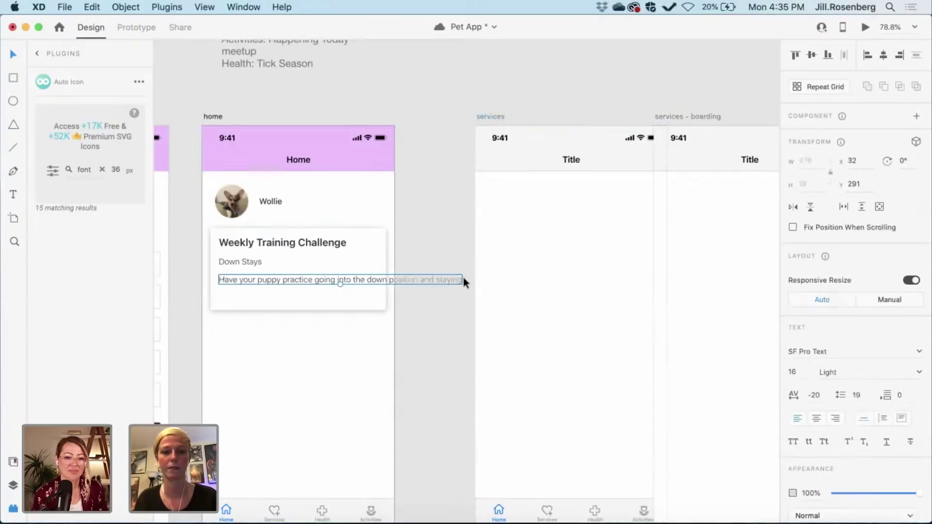
{"action": "scroll", "coordinate": [462, 278], "scroll_direction": "up", "scroll_amount": 5}
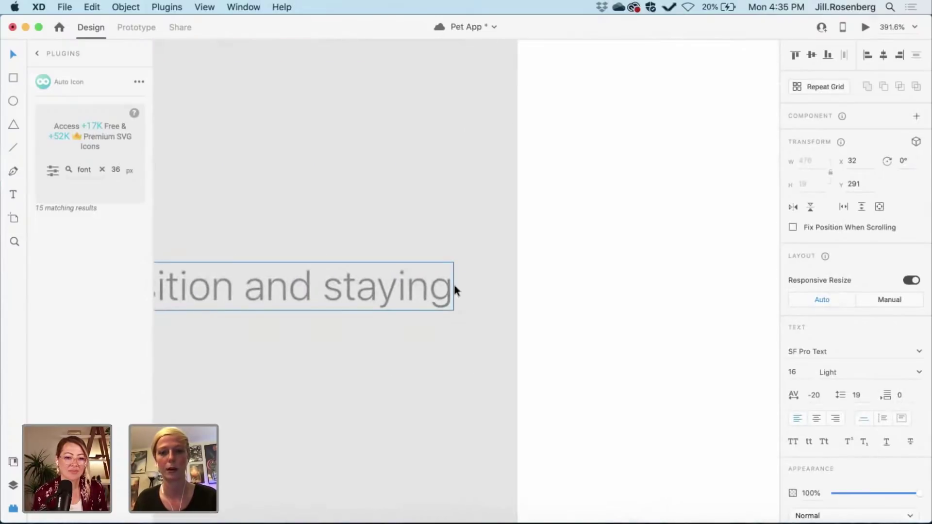
{"action": "scroll", "coordinate": [447, 286], "scroll_direction": "left", "scroll_amount": 10}
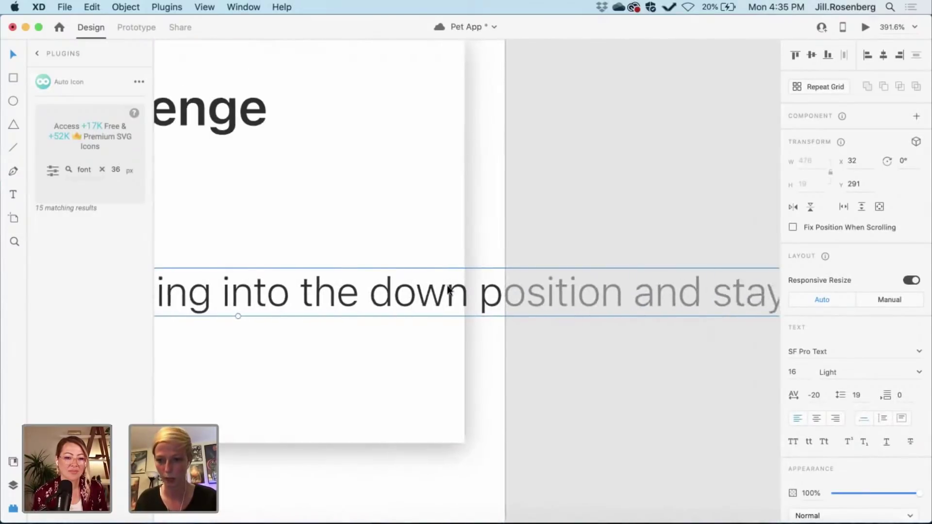
{"action": "scroll", "coordinate": [446, 289], "scroll_direction": "right", "scroll_amount": 10}
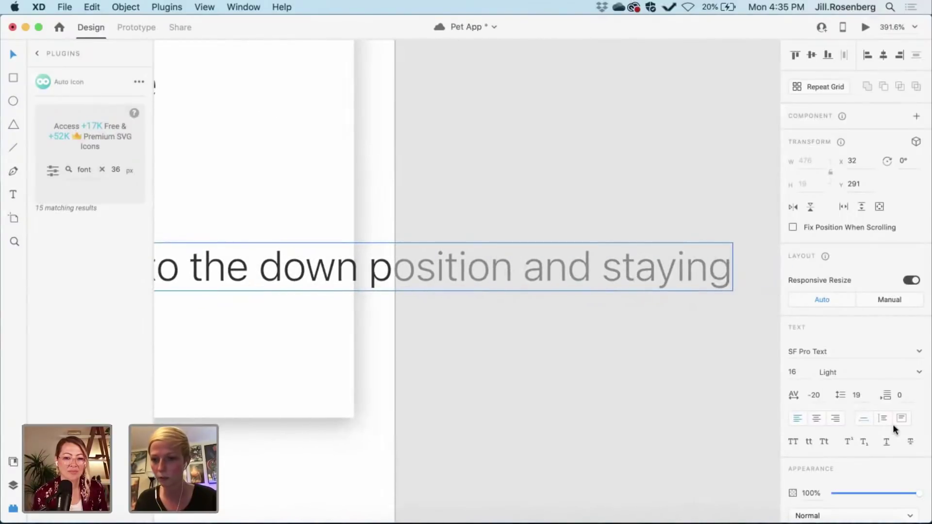
{"action": "left_click", "coordinate": [881, 419]}
{"action": "left_click_drag", "start_coordinate": [731, 267], "coordinate": [346, 257]}
{"action": "scroll", "coordinate": [347, 259], "scroll_direction": "left", "scroll_amount": 5}
{"action": "scroll", "coordinate": [348, 261], "scroll_direction": "down", "scroll_amount": 5}
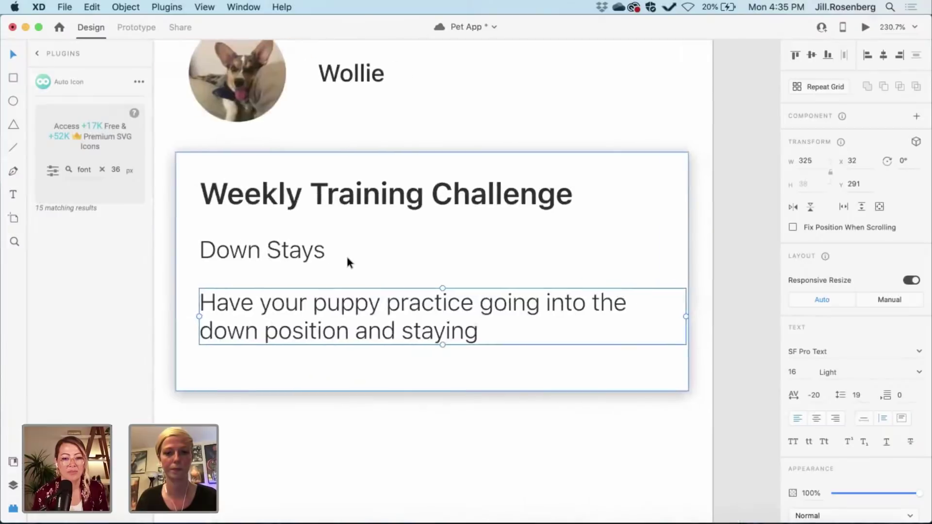
- Narrow the description's text box further to about 316 px wide, keeping its left edge in place
{"action": "scroll", "coordinate": [348, 257], "scroll_direction": "left", "scroll_amount": 3}
{"action": "scroll", "coordinate": [349, 258], "scroll_direction": "right", "scroll_amount": 2}
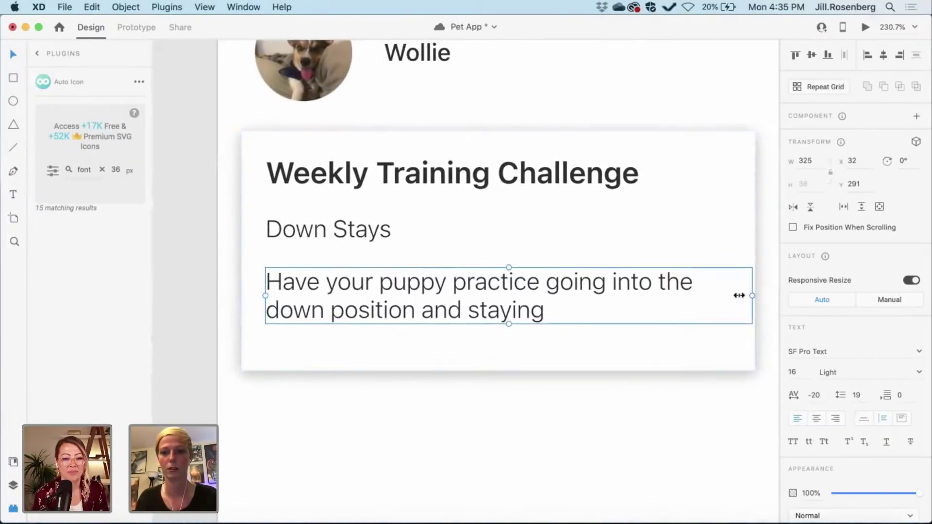
{"action": "left_click_drag", "start_coordinate": [749, 294], "coordinate": [738, 295]}
{"action": "scroll", "coordinate": [500, 299], "scroll_direction": "left", "scroll_amount": 5}
{"action": "scroll", "coordinate": [500, 300], "scroll_direction": "up", "scroll_amount": 1}
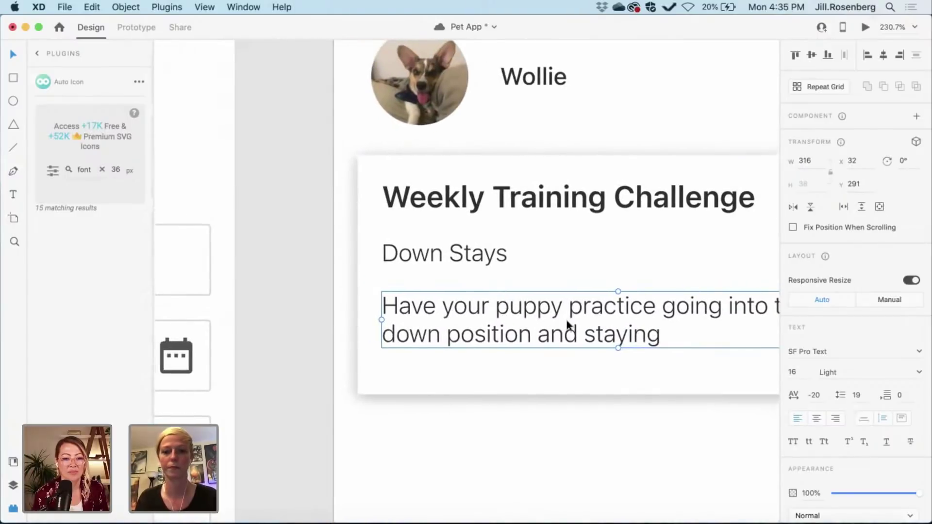
- Extend the puppy practice description with "until you give a release command." and deselect it
{"action": "double_click", "coordinate": [566, 320]}
{"action": "left_click", "coordinate": [696, 337]}
{"action": "type", "text": "u"}
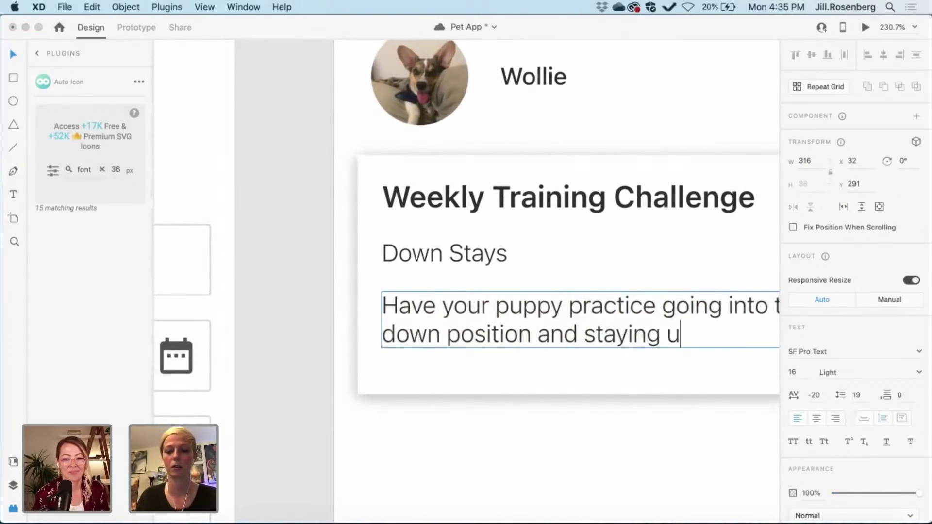
{"action": "type", "text": "ntil you gi"}
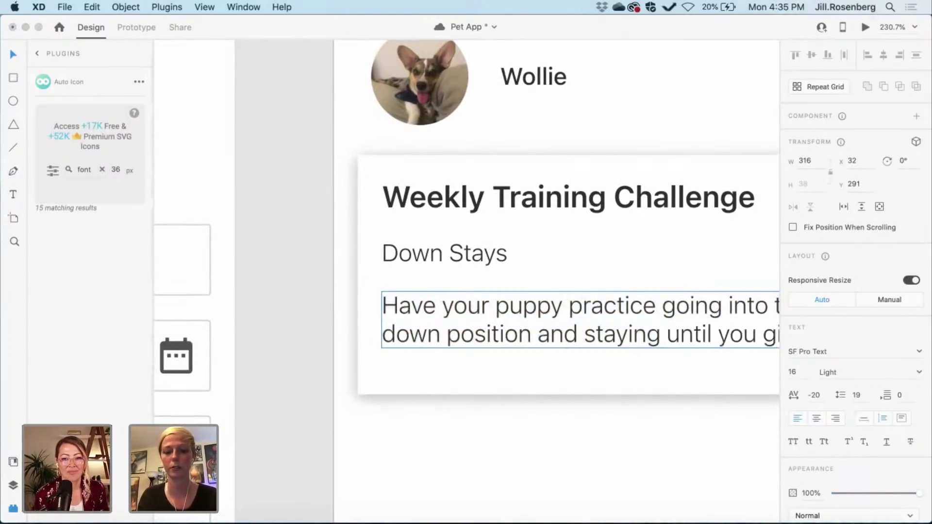
{"action": "type", "text": "ve a real"}
{"action": "key", "text": "BackSpace"}
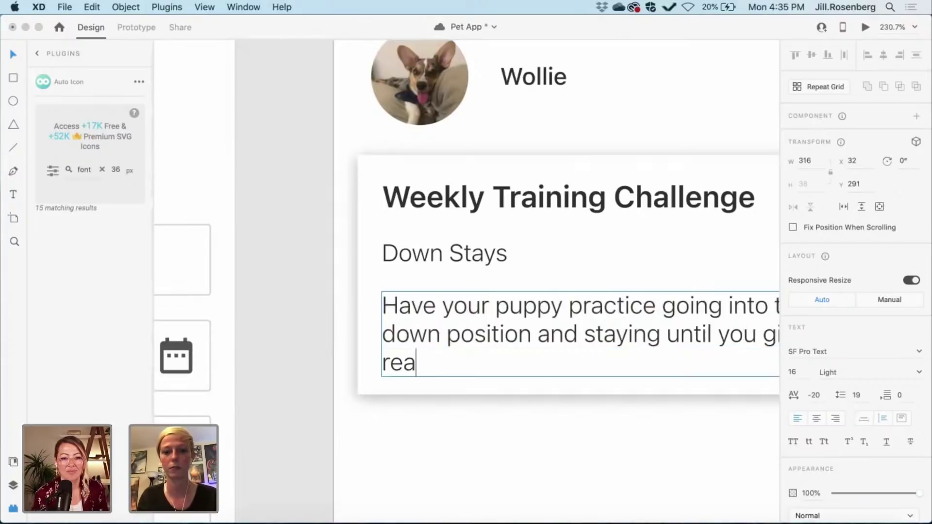
{"action": "key", "text": "BackSpace"}
{"action": "type", "text": "el"}
{"action": "key", "text": "BackSpace"}
{"action": "key", "text": "BackSpace"}
{"action": "type", "text": "leas"}
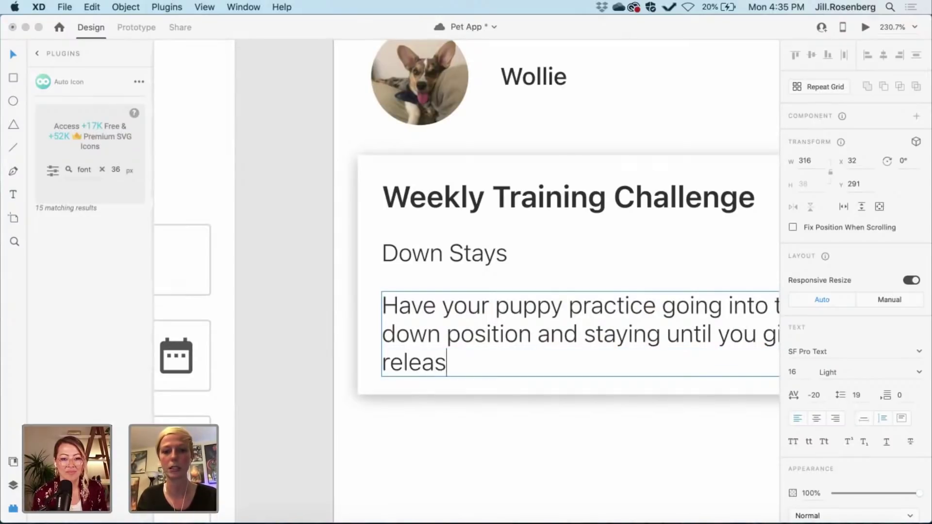
{"action": "type", "text": "e command"}
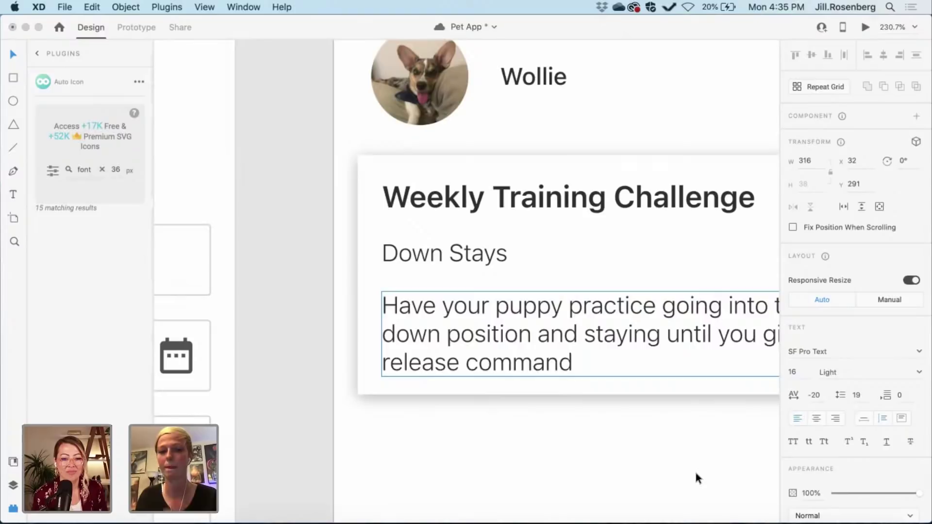
{"action": "type", "text": "."}
{"action": "key", "text": "Escape"}
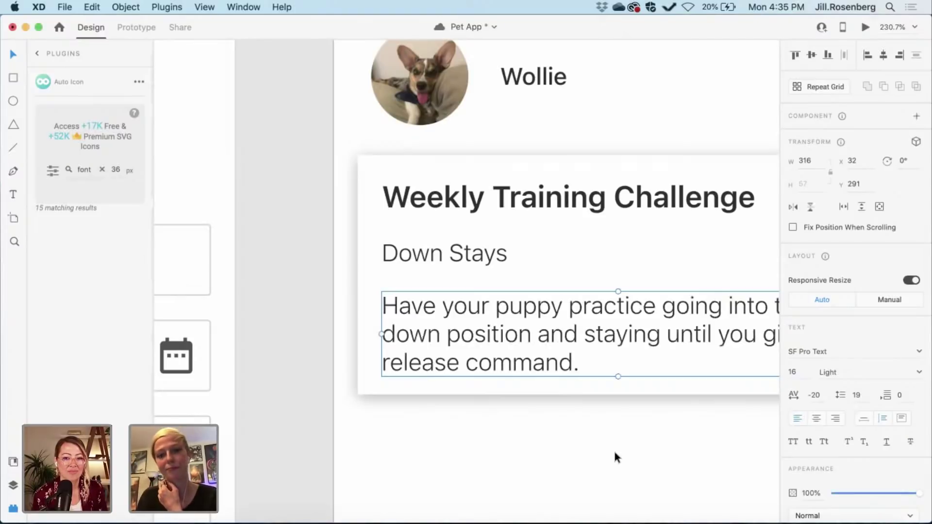
{"action": "scroll", "coordinate": [613, 449], "scroll_direction": "right", "scroll_amount": 2}
{"action": "scroll", "coordinate": [613, 450], "scroll_direction": "down", "scroll_amount": 1}
{"action": "scroll", "coordinate": [615, 456], "scroll_direction": "right", "scroll_amount": 3}
{"action": "scroll", "coordinate": [615, 456], "scroll_direction": "left", "scroll_amount": 1}
{"action": "scroll", "coordinate": [615, 456], "scroll_direction": "up", "scroll_amount": 1}
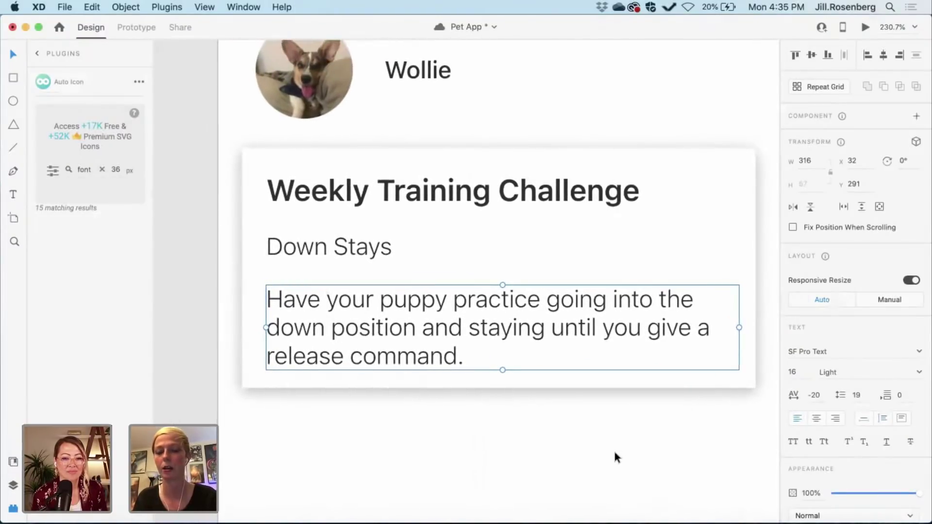
{"action": "key", "text": "Escape"}
- Review the weekly training challenge card's text and layout within the Home screen
{"action": "scroll", "coordinate": [613, 449], "scroll_direction": "left", "scroll_amount": 2}
{"action": "scroll", "coordinate": [614, 450], "scroll_direction": "down", "scroll_amount": 2}
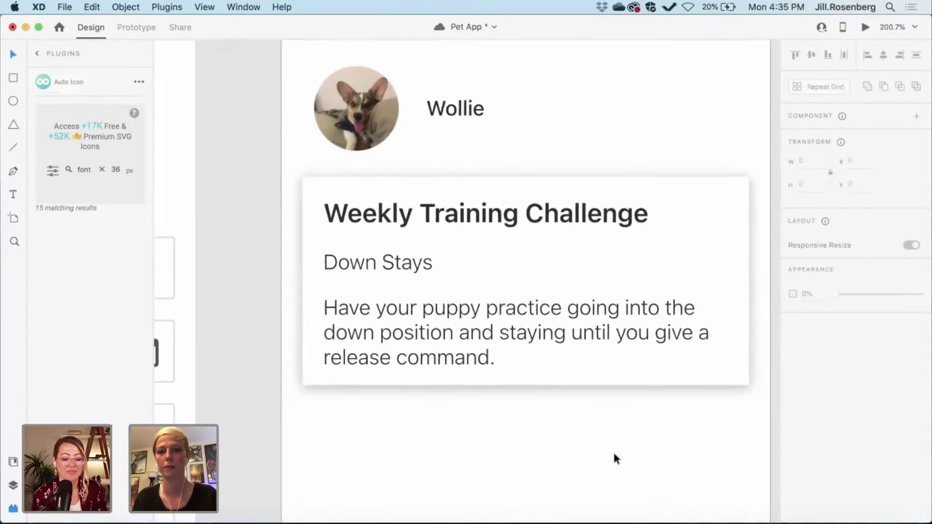
{"action": "scroll", "coordinate": [614, 455], "scroll_direction": "down", "scroll_amount": 2}
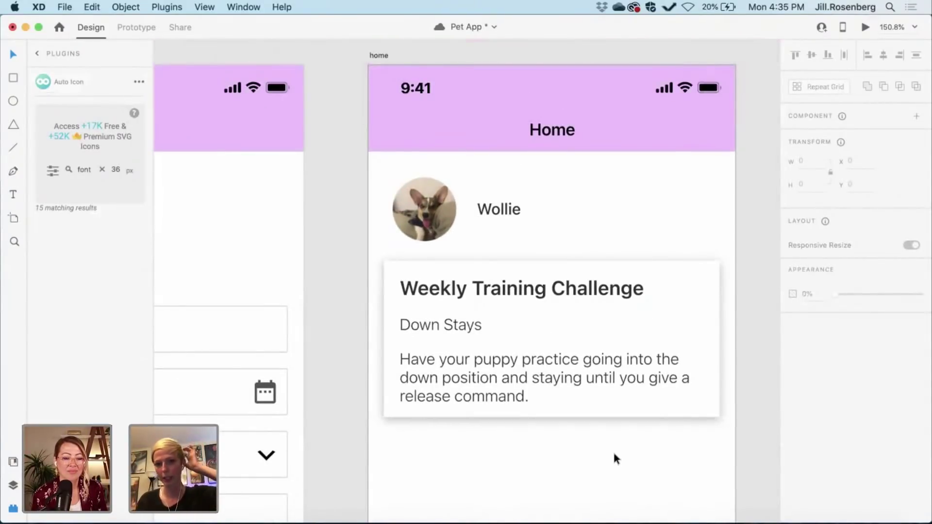
{"action": "scroll", "coordinate": [613, 458], "scroll_direction": "right", "scroll_amount": 2}
{"action": "scroll", "coordinate": [613, 458], "scroll_direction": "down", "scroll_amount": 1}
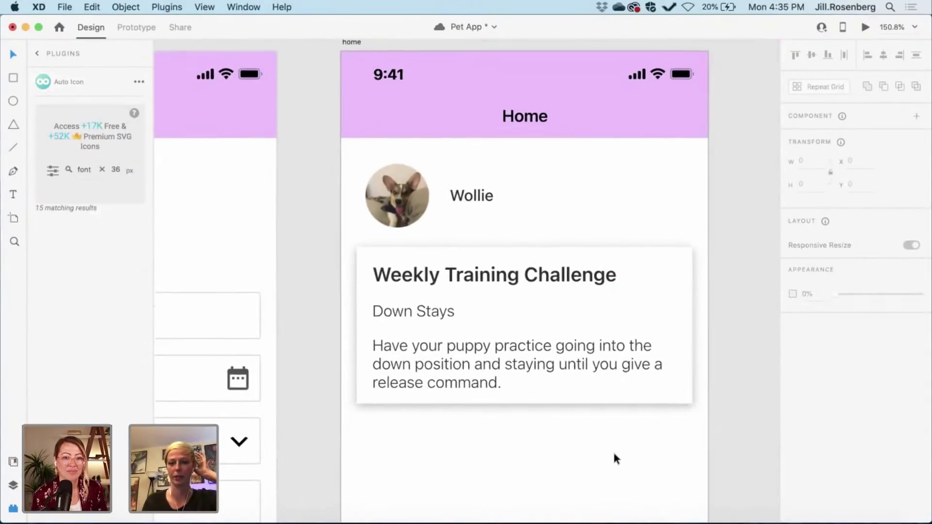
{"action": "scroll", "coordinate": [614, 455], "scroll_direction": "right", "scroll_amount": 1}
{"action": "scroll", "coordinate": [613, 454], "scroll_direction": "down", "scroll_amount": 1}
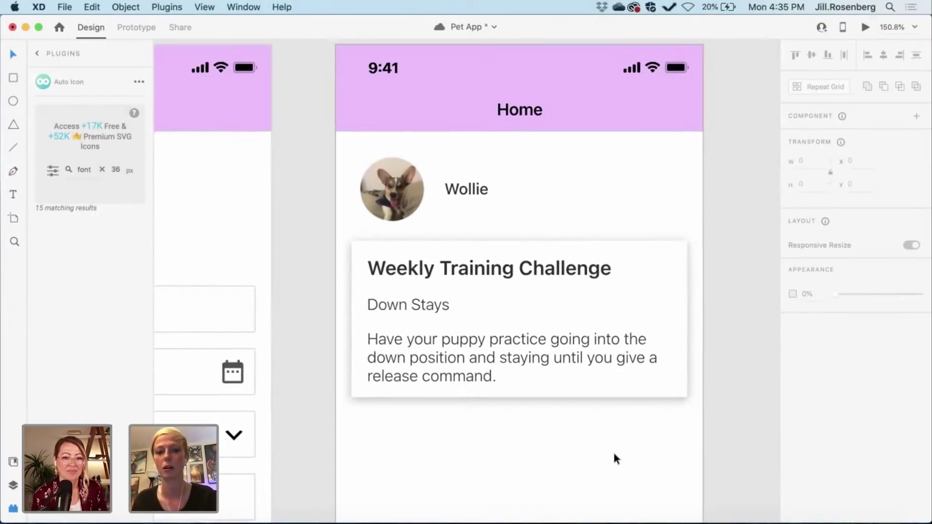
{"action": "scroll", "coordinate": [614, 456], "scroll_direction": "right", "scroll_amount": 1}
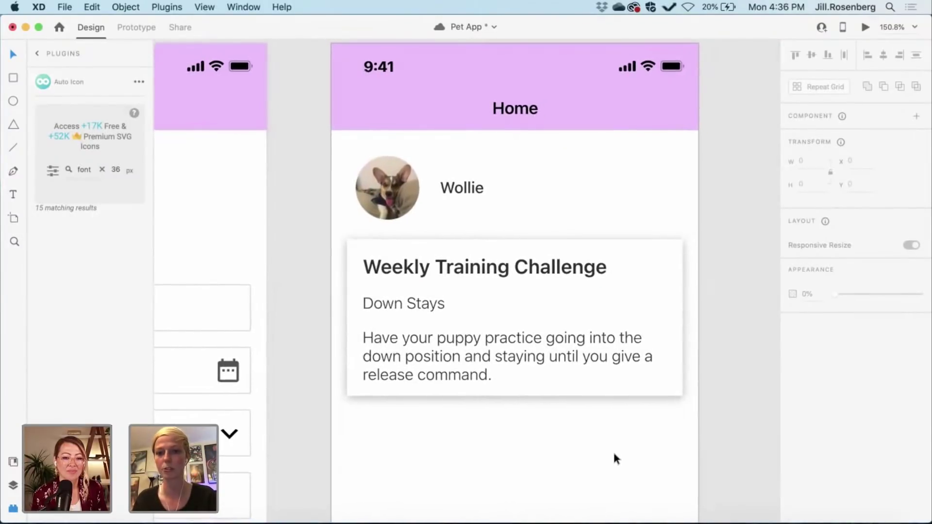
{"action": "left_click", "coordinate": [474, 345]}
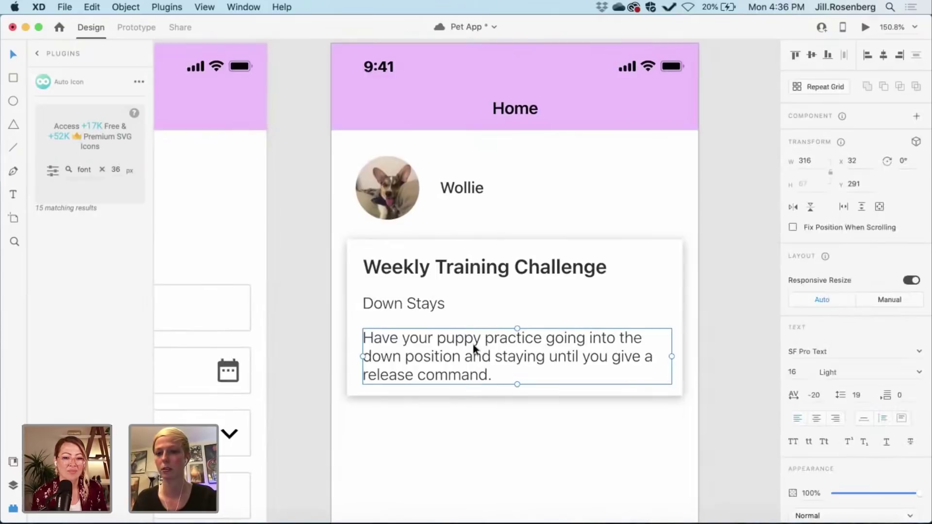
{"action": "scroll", "coordinate": [474, 344], "scroll_direction": "left", "scroll_amount": 2}
{"action": "scroll", "coordinate": [474, 345], "scroll_direction": "up", "scroll_amount": 1}
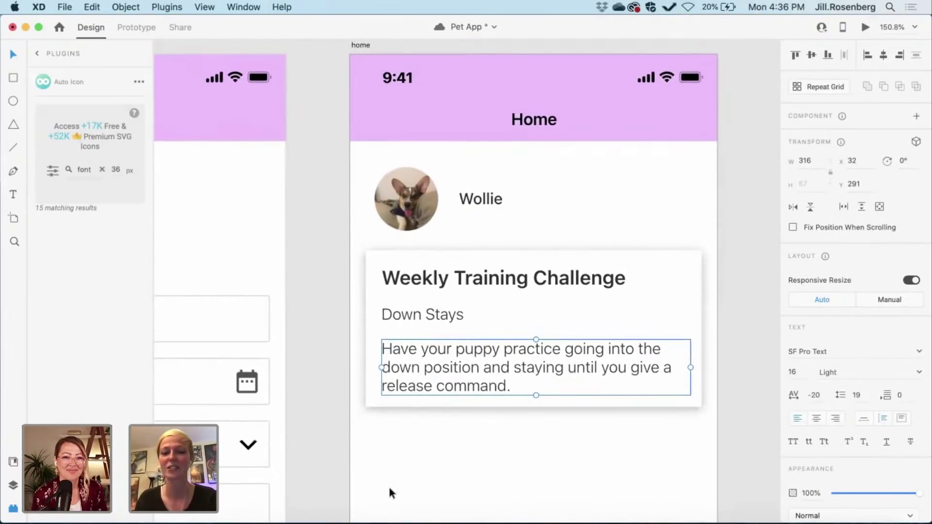
{"action": "left_click", "coordinate": [389, 484]}
- Paste the graduation cap icon beside Training in the notes onto the home artboard, placing it below the challenge card at about X 25, Y 383
{"action": "scroll", "coordinate": [388, 484], "scroll_direction": "down", "scroll_amount": 3}
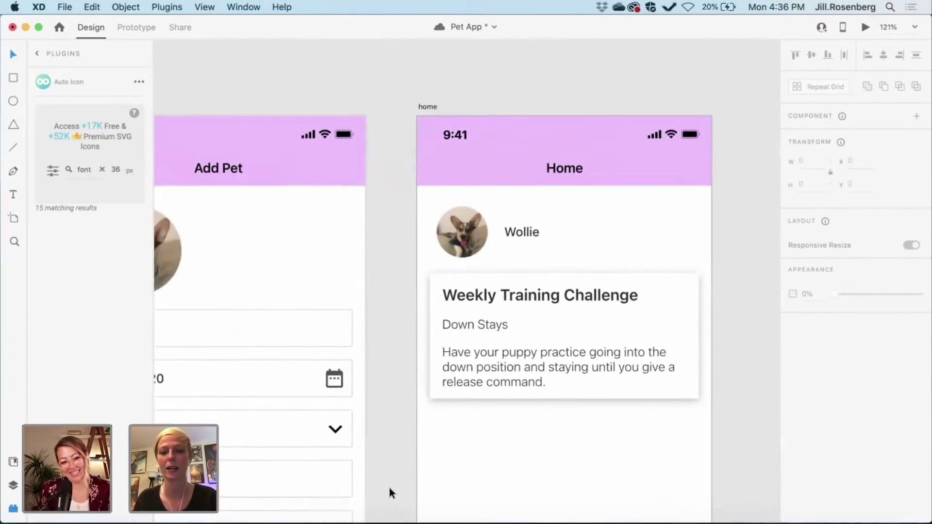
{"action": "scroll", "coordinate": [389, 487], "scroll_direction": "down", "scroll_amount": 2}
{"action": "scroll", "coordinate": [389, 487], "scroll_direction": "left", "scroll_amount": 10}
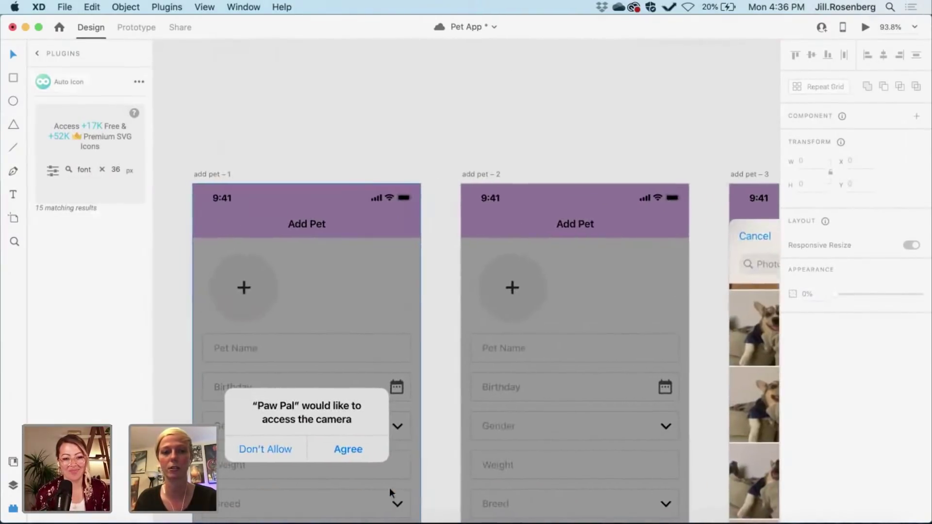
{"action": "scroll", "coordinate": [389, 488], "scroll_direction": "down", "scroll_amount": 2}
{"action": "scroll", "coordinate": [390, 488], "scroll_direction": "left", "scroll_amount": 10}
{"action": "scroll", "coordinate": [388, 485], "scroll_direction": "down", "scroll_amount": 1}
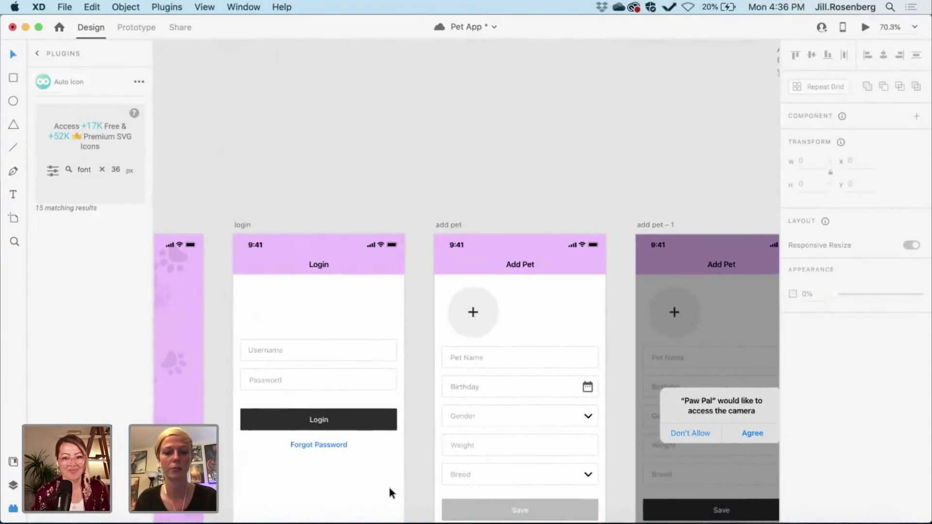
{"action": "scroll", "coordinate": [388, 485], "scroll_direction": "left", "scroll_amount": 10}
{"action": "scroll", "coordinate": [389, 487], "scroll_direction": "up", "scroll_amount": 5}
{"action": "scroll", "coordinate": [389, 487], "scroll_direction": "down", "scroll_amount": 1}
{"action": "scroll", "coordinate": [389, 487], "scroll_direction": "up", "scroll_amount": 8}
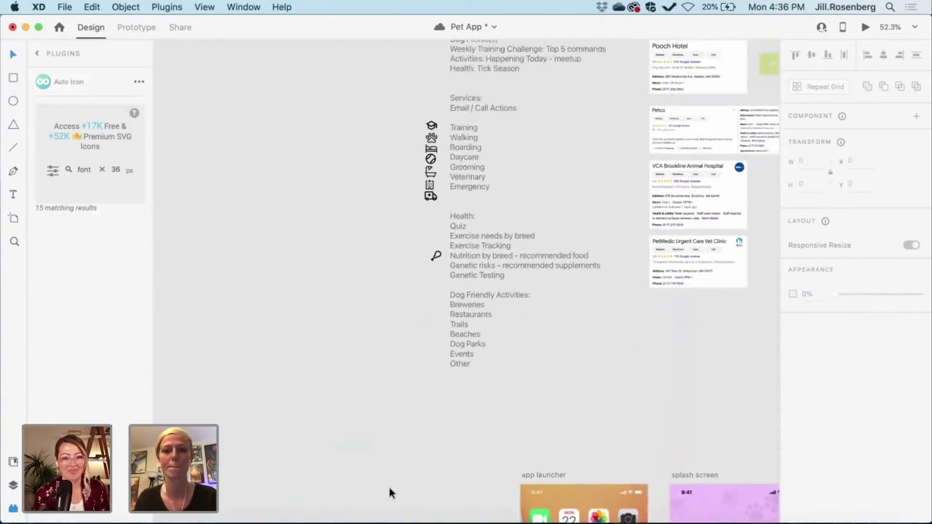
{"action": "scroll", "coordinate": [389, 487], "scroll_direction": "up", "scroll_amount": 6}
{"action": "scroll", "coordinate": [389, 488], "scroll_direction": "right", "scroll_amount": 2}
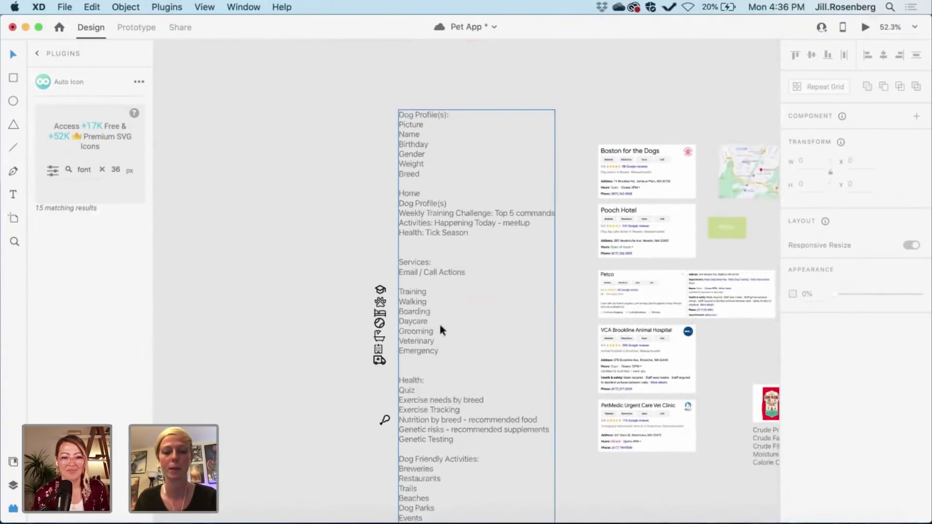
{"action": "left_click", "coordinate": [380, 289]}
{"action": "scroll", "coordinate": [387, 287], "scroll_direction": "down", "scroll_amount": 3}
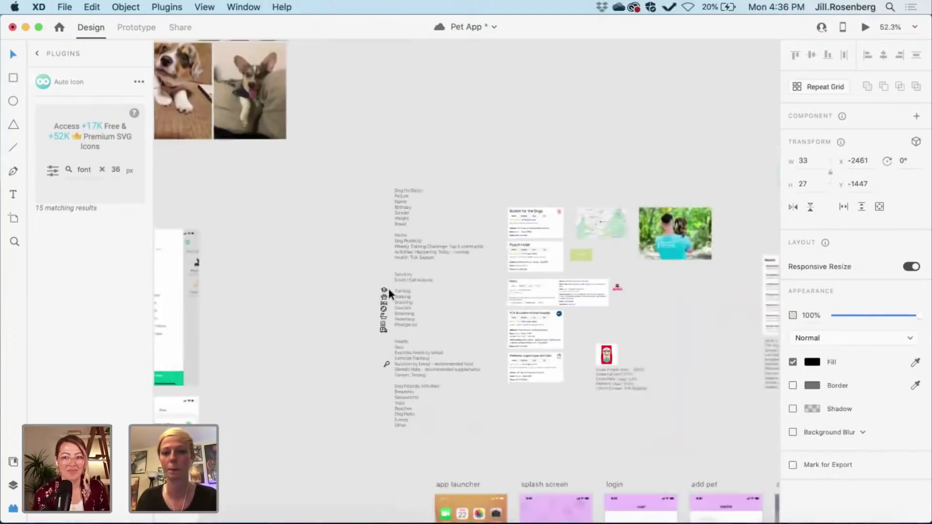
{"action": "scroll", "coordinate": [388, 289], "scroll_direction": "down", "scroll_amount": 6}
{"action": "scroll", "coordinate": [388, 289], "scroll_direction": "right", "scroll_amount": 3}
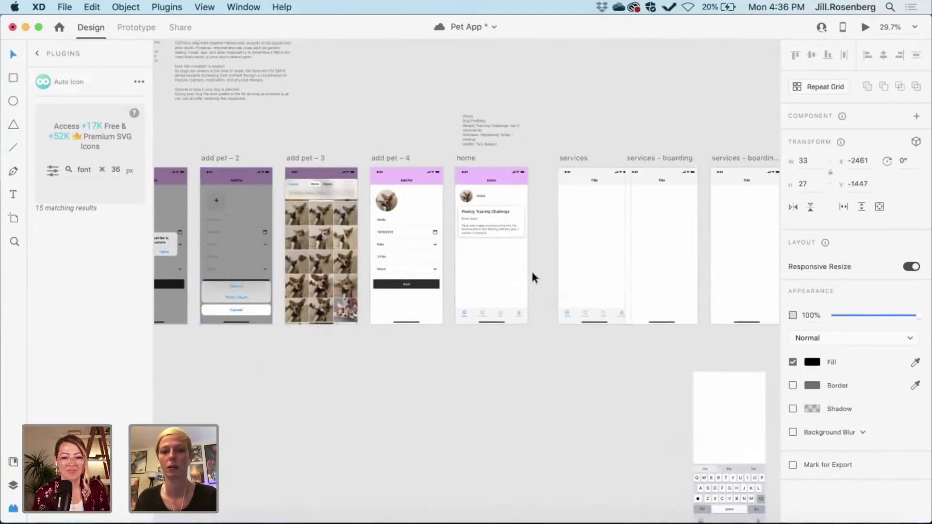
{"action": "scroll", "coordinate": [531, 269], "scroll_direction": "up", "scroll_amount": 5}
{"action": "scroll", "coordinate": [531, 269], "scroll_direction": "up", "scroll_amount": 5}
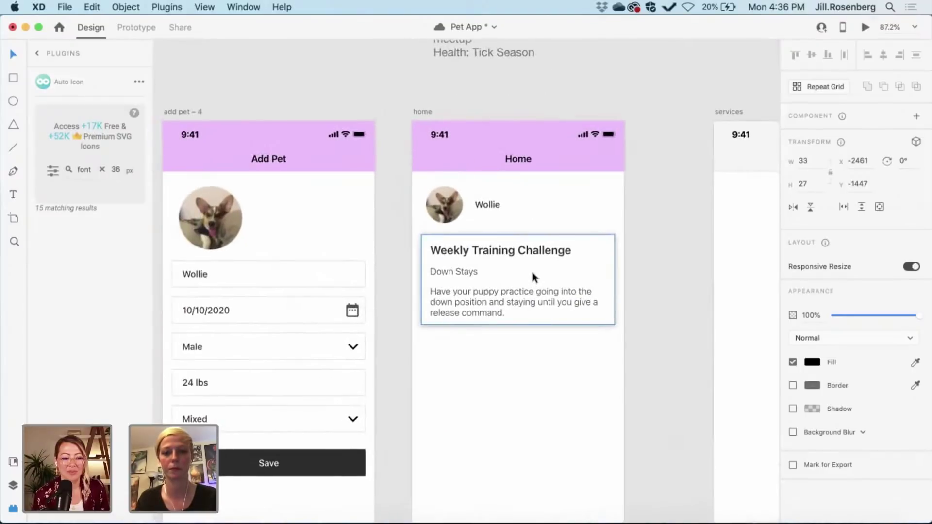
{"action": "key", "text": "super+x"}
{"action": "key", "text": "super+v"}
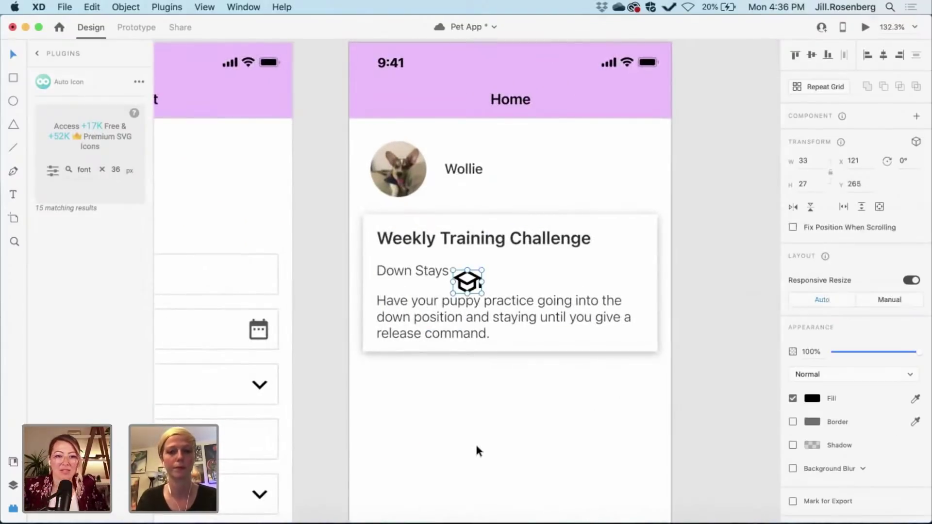
{"action": "left_click_drag", "start_coordinate": [475, 283], "coordinate": [394, 388]}
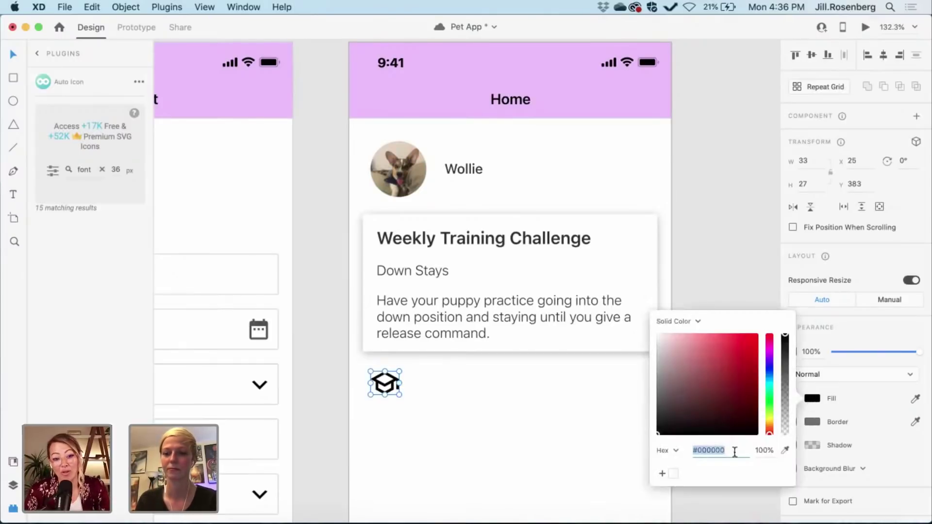
- Recolor the graduation cap icon with the header's lavender #EBBFFF, adjust it to a slightly deeper purple, and deselect it
{"action": "left_click", "coordinate": [784, 450]}
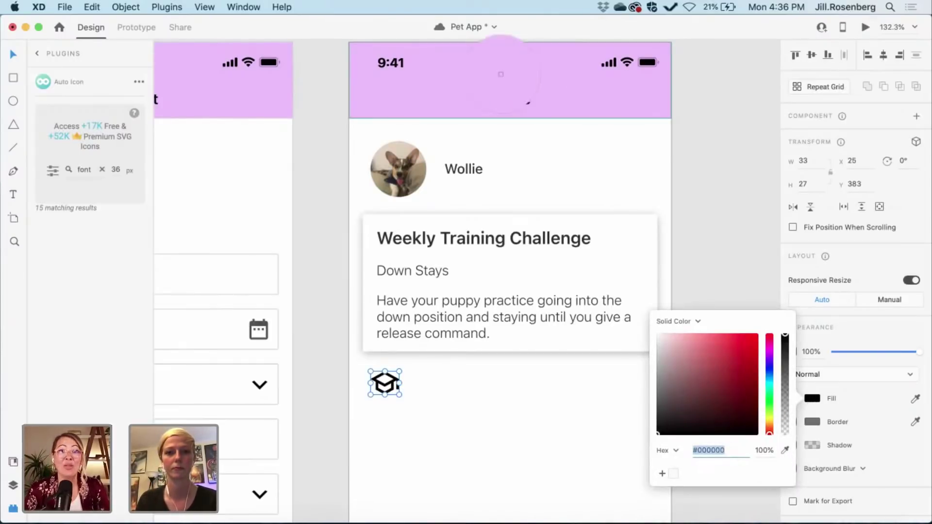
{"action": "left_click", "coordinate": [450, 90]}
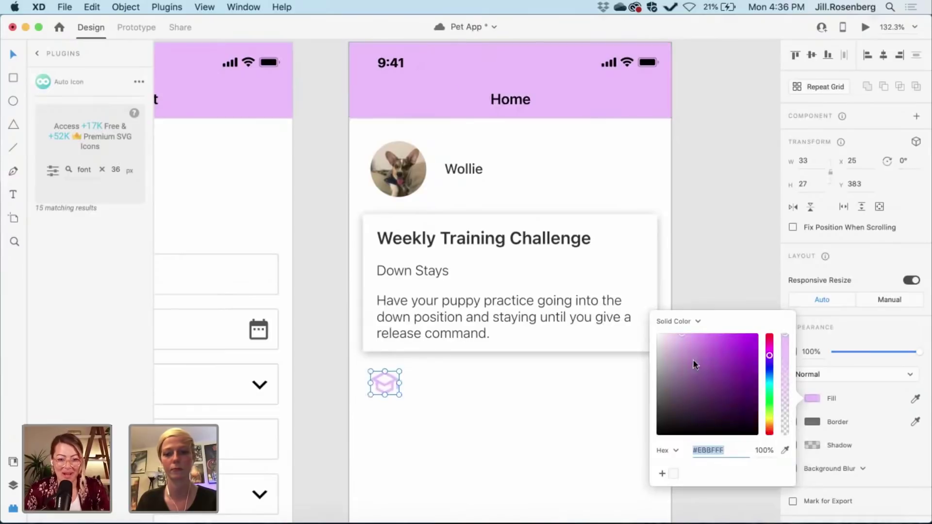
{"action": "mouse_move", "coordinate": [682, 333]}
{"action": "left_mouse_down"}
{"action": "mouse_move", "coordinate": [692, 349]}
{"action": "mouse_move", "coordinate": [701, 345]}
{"action": "mouse_move", "coordinate": [694, 341]}
{"action": "left_mouse_up"}
{"action": "left_click", "coordinate": [493, 452]}
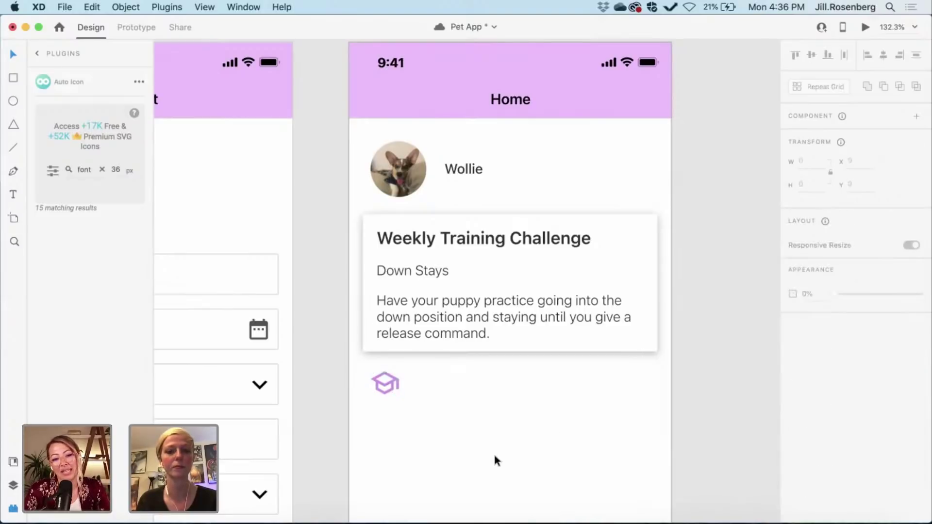
{"action": "scroll", "coordinate": [458, 421], "scroll_direction": "up", "scroll_amount": 2}
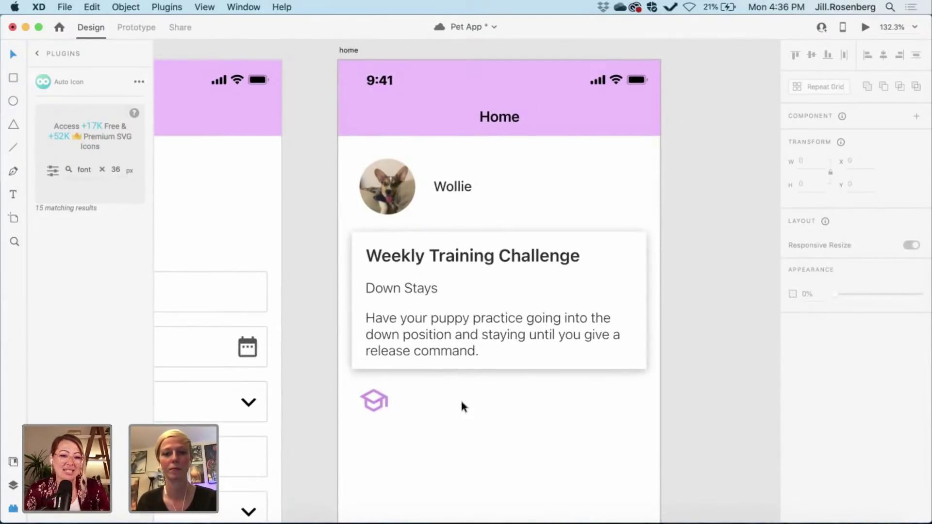
- Shift the Weekly Training Challenge heading 30 px to the right, to X 62
{"action": "double_click", "coordinate": [433, 256]}
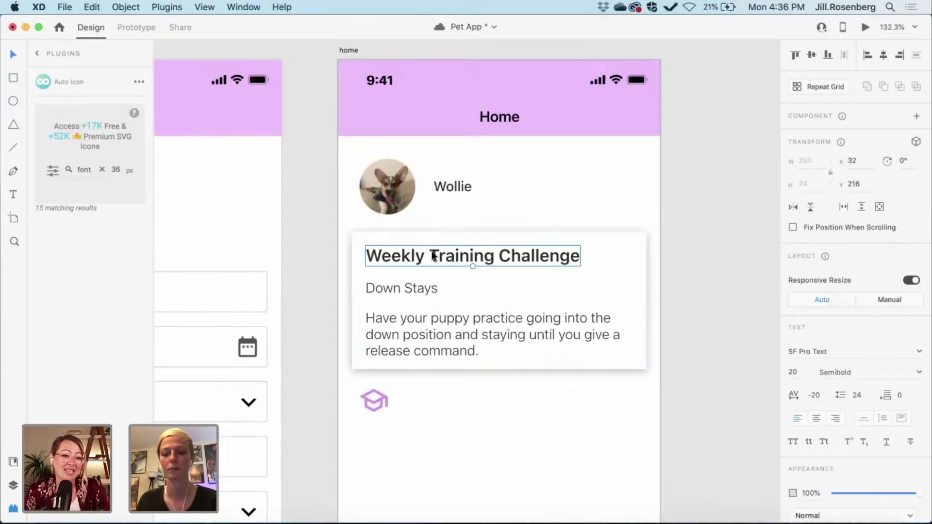
{"action": "key", "text": "shift+Right"}
{"action": "key", "text": "shift+Right"}
{"action": "key", "text": "shift+Right"}
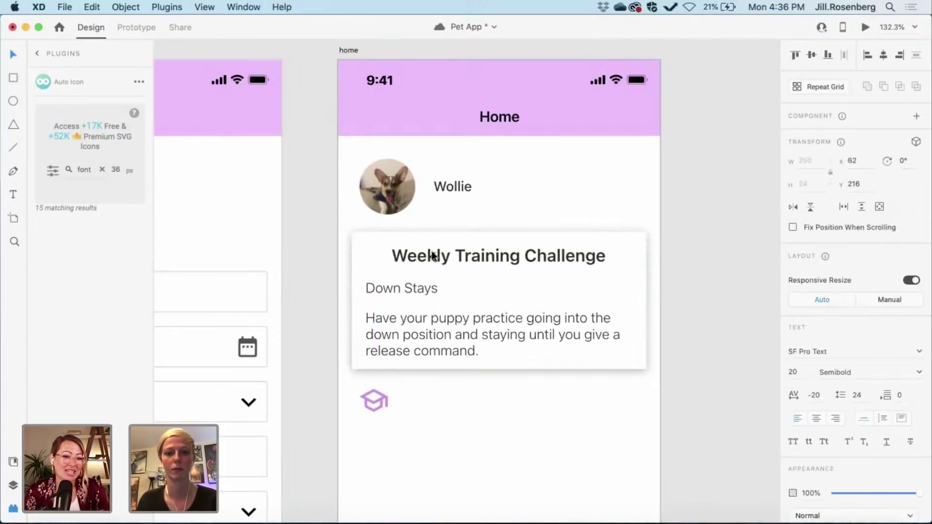
- Lock the graduation cap icon's aspect ratio and set its height to 24
{"action": "left_click", "coordinate": [374, 400]}
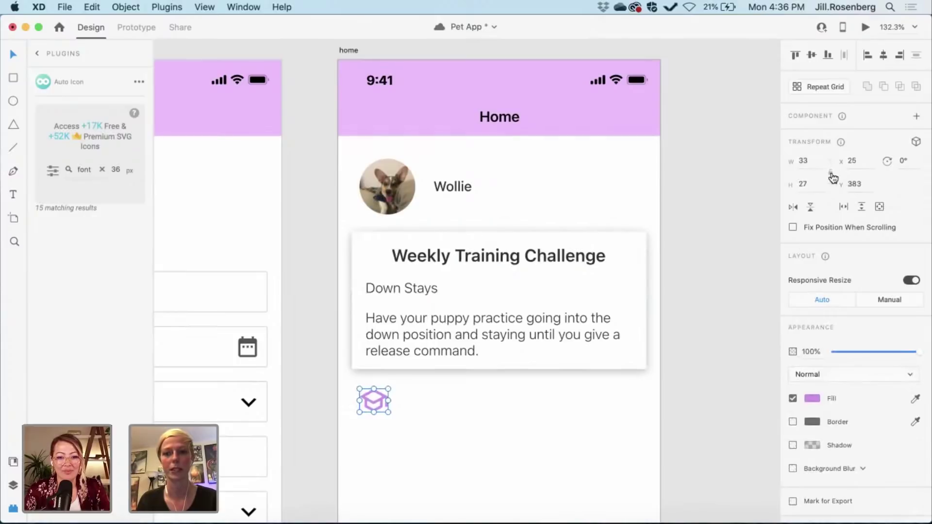
{"action": "left_click", "coordinate": [805, 184]}
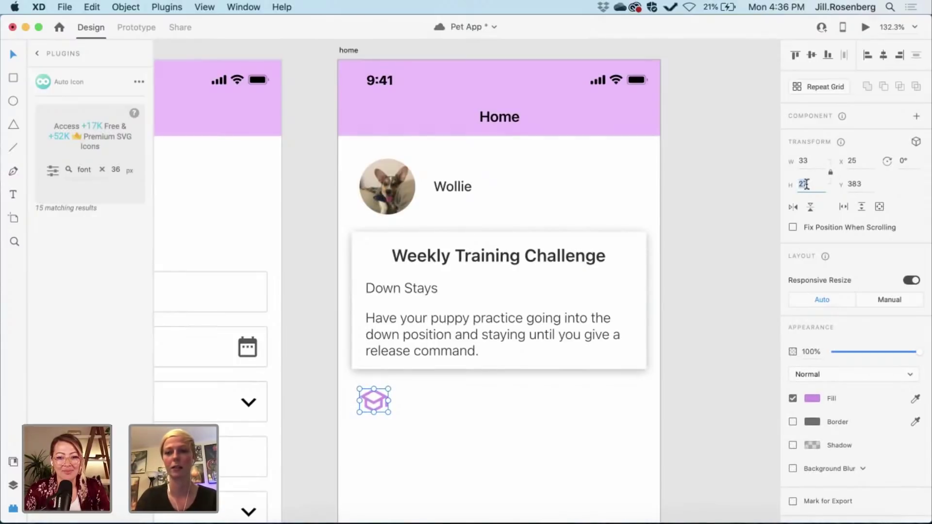
{"action": "key", "text": "BackSpace"}
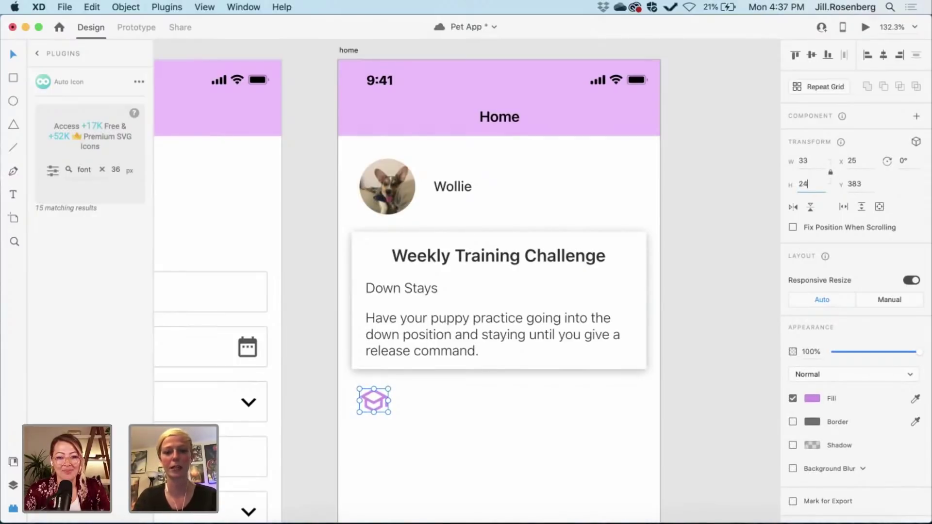
{"action": "type", "text": "24"}
{"action": "key", "text": "Return"}
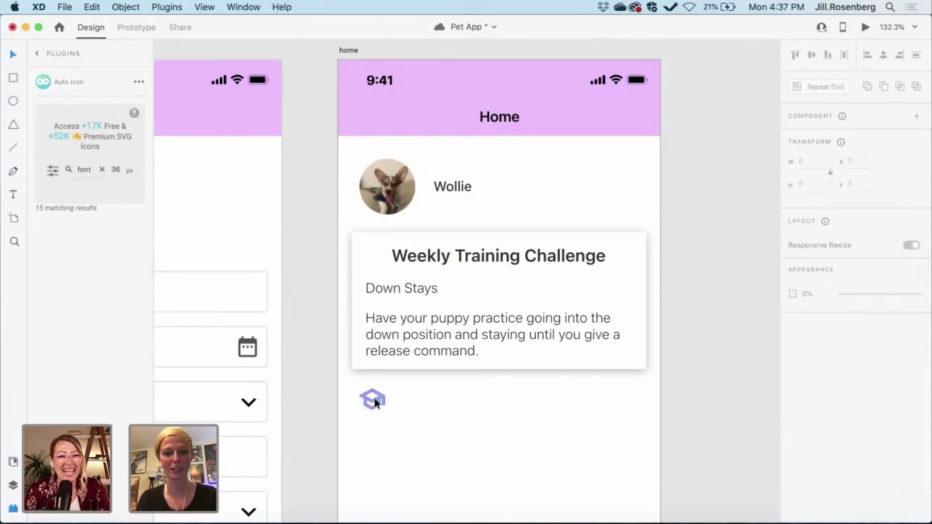
- Move the graduation cap icon into the card just left of the heading, and shift the heading 10 px right to X 72
{"action": "left_click_drag", "start_coordinate": [374, 353], "coordinate": [379, 255]}
{"action": "left_click", "coordinate": [434, 262]}
{"action": "key", "text": "shift+Right"}
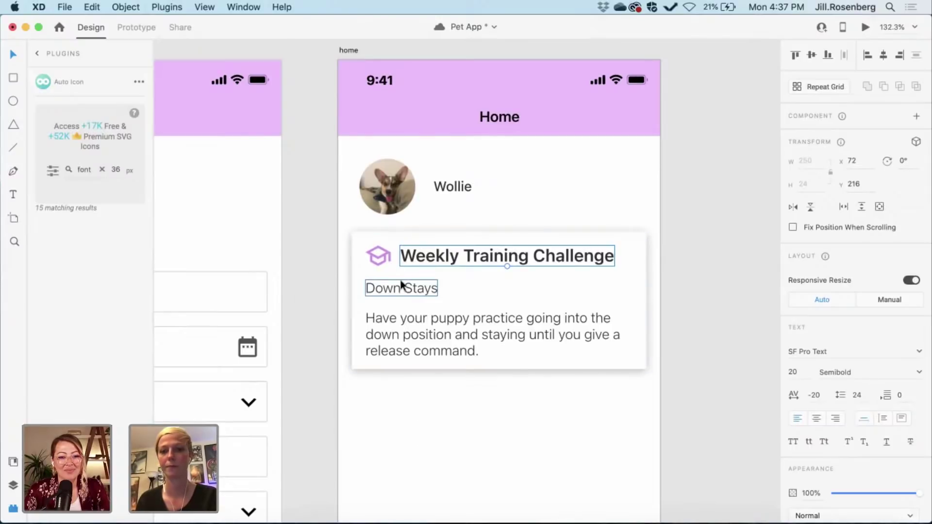
- Move the graduation cap icon to the right end of the heading row at X 311.33, and left-align the heading with the Down Stays text
{"action": "left_click", "coordinate": [383, 257]}
{"action": "left_click_drag", "start_coordinate": [384, 258], "coordinate": [614, 256]}
{"action": "left_click_drag", "start_coordinate": [528, 258], "coordinate": [495, 254]}
{"action": "left_click", "coordinate": [620, 262]}
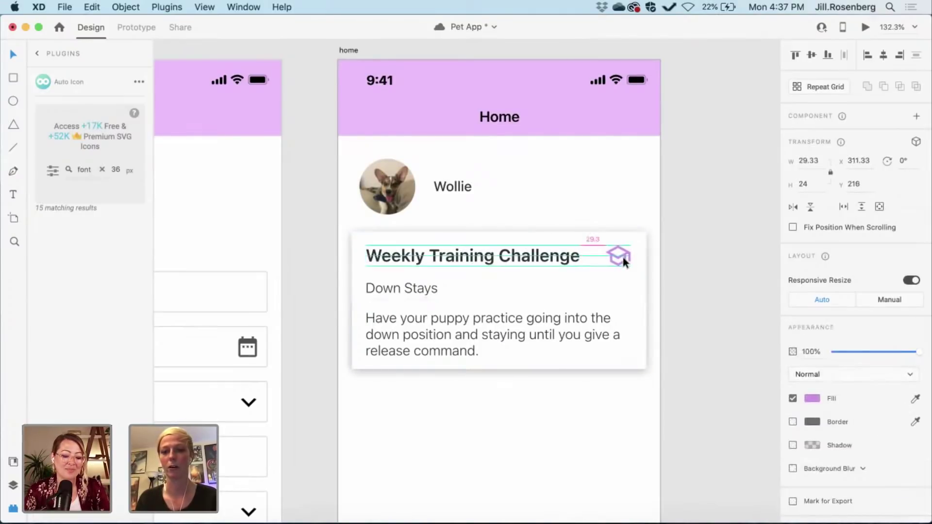
{"action": "left_click", "coordinate": [543, 418]}
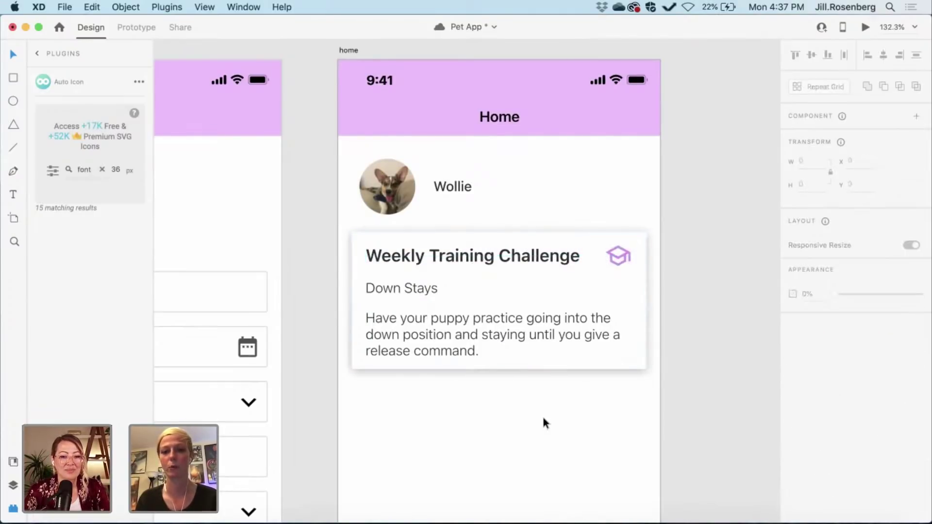
- Review the Home screen's training card alongside the neighbouring artboards and the content notes above
{"action": "scroll", "coordinate": [543, 419], "scroll_direction": "down", "scroll_amount": 3}
{"action": "scroll", "coordinate": [543, 418], "scroll_direction": "down", "scroll_amount": 2}
{"action": "scroll", "coordinate": [543, 419], "scroll_direction": "down", "scroll_amount": 1}
{"action": "scroll", "coordinate": [543, 419], "scroll_direction": "left", "scroll_amount": 1}
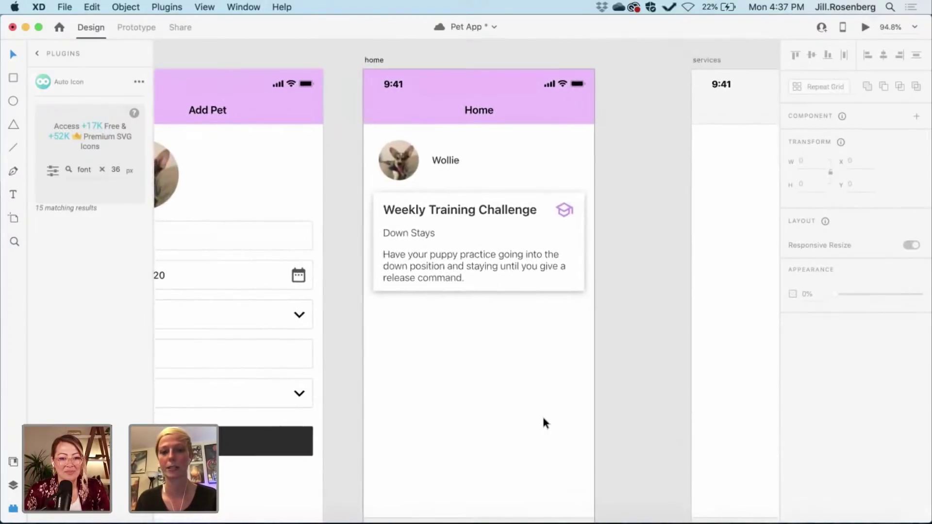
{"action": "scroll", "coordinate": [543, 419], "scroll_direction": "up", "scroll_amount": 1}
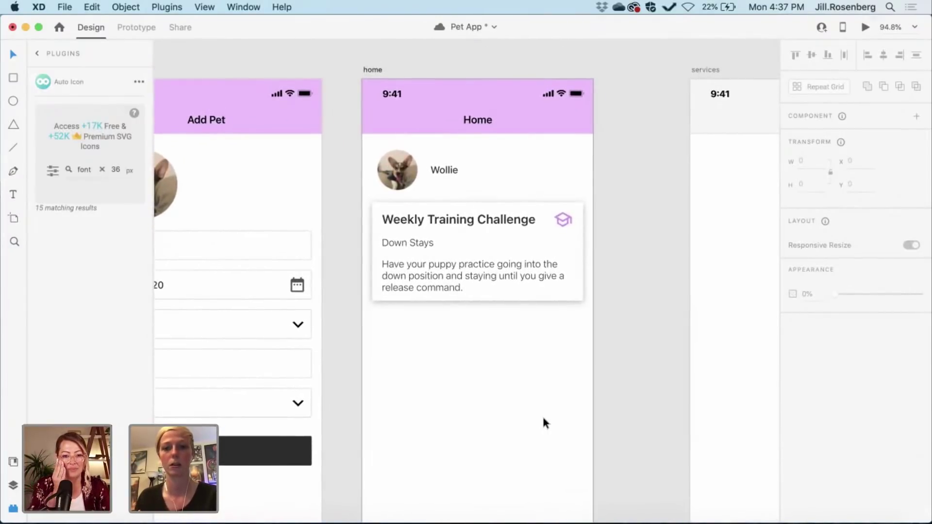
{"action": "scroll", "coordinate": [543, 420], "scroll_direction": "down", "scroll_amount": 1}
{"action": "scroll", "coordinate": [543, 420], "scroll_direction": "right", "scroll_amount": 1}
{"action": "scroll", "coordinate": [485, 387], "scroll_direction": "down", "scroll_amount": 1}
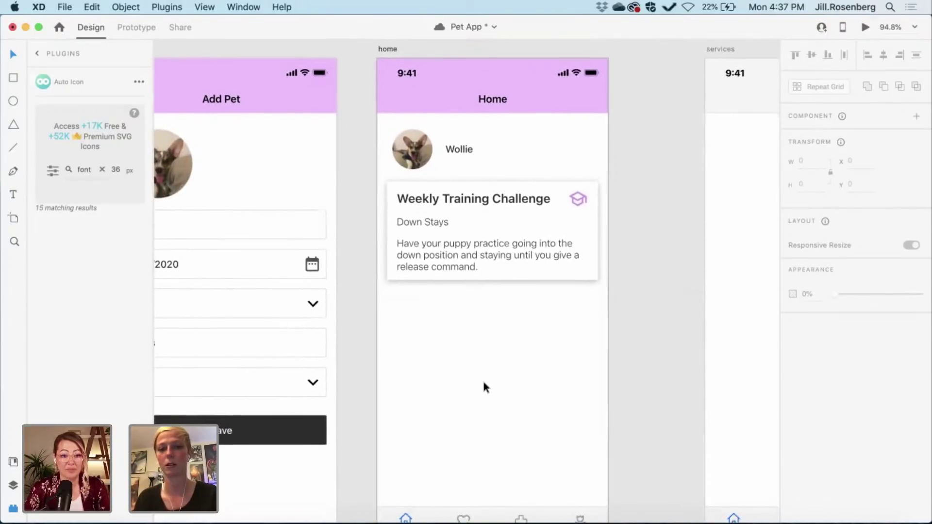
{"action": "scroll", "coordinate": [485, 386], "scroll_direction": "up", "scroll_amount": 3}
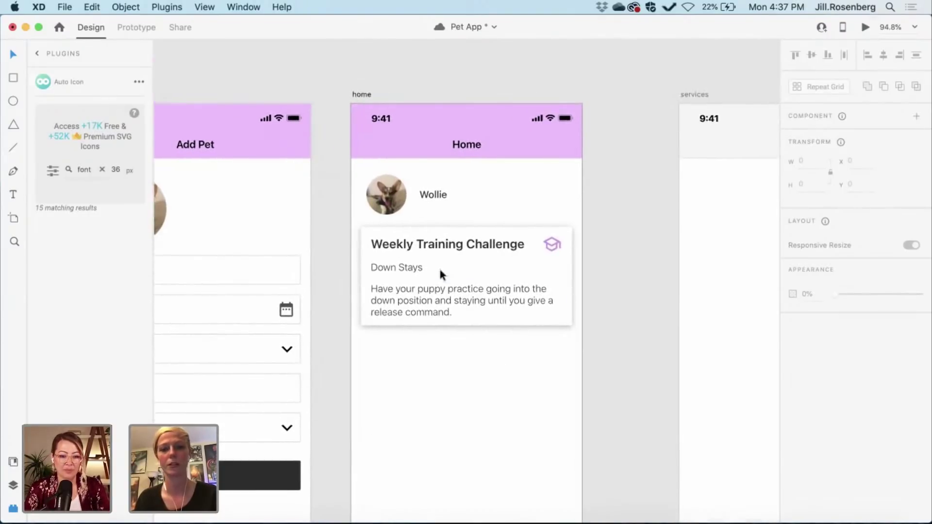
{"action": "scroll", "coordinate": [430, 396], "scroll_direction": "down", "scroll_amount": 5}
{"action": "scroll", "coordinate": [429, 395], "scroll_direction": "right", "scroll_amount": 1}
{"action": "scroll", "coordinate": [429, 399], "scroll_direction": "up", "scroll_amount": 5}
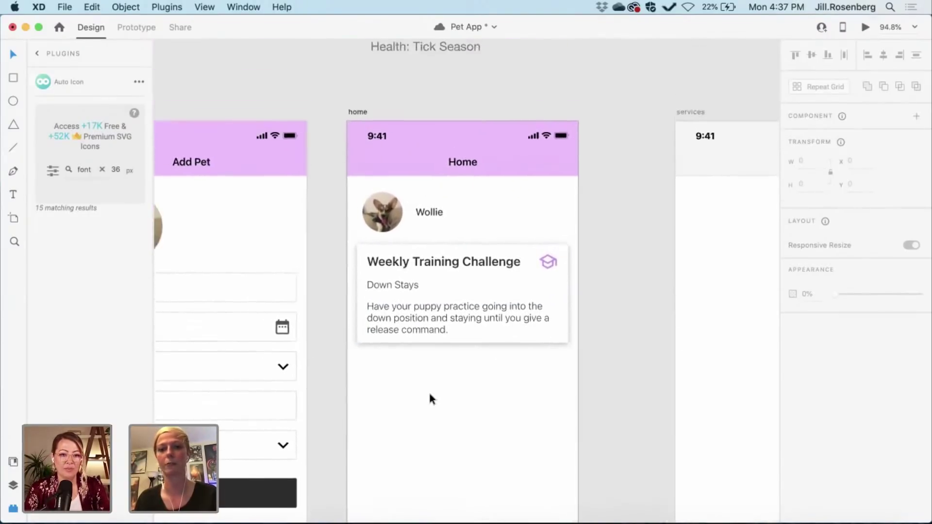
{"action": "scroll", "coordinate": [430, 395], "scroll_direction": "up", "scroll_amount": 1}
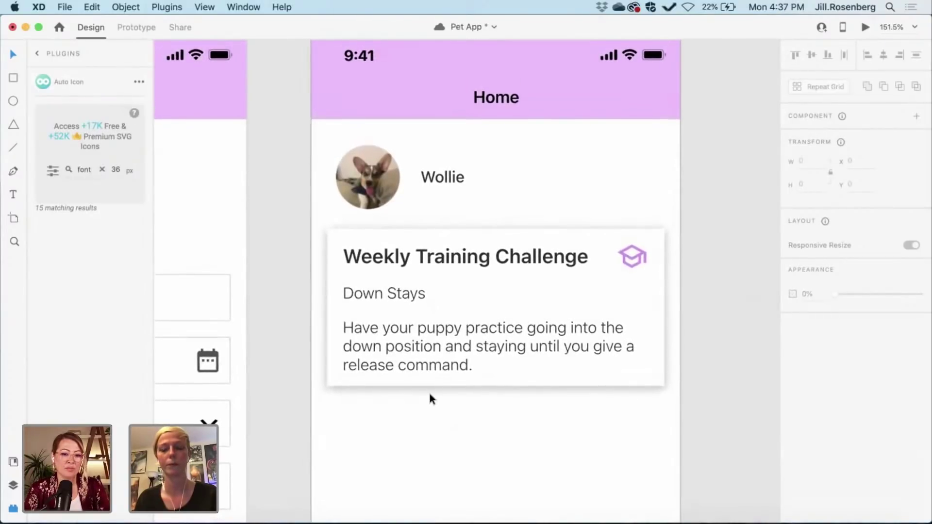
{"action": "scroll", "coordinate": [430, 399], "scroll_direction": "down", "scroll_amount": 8}
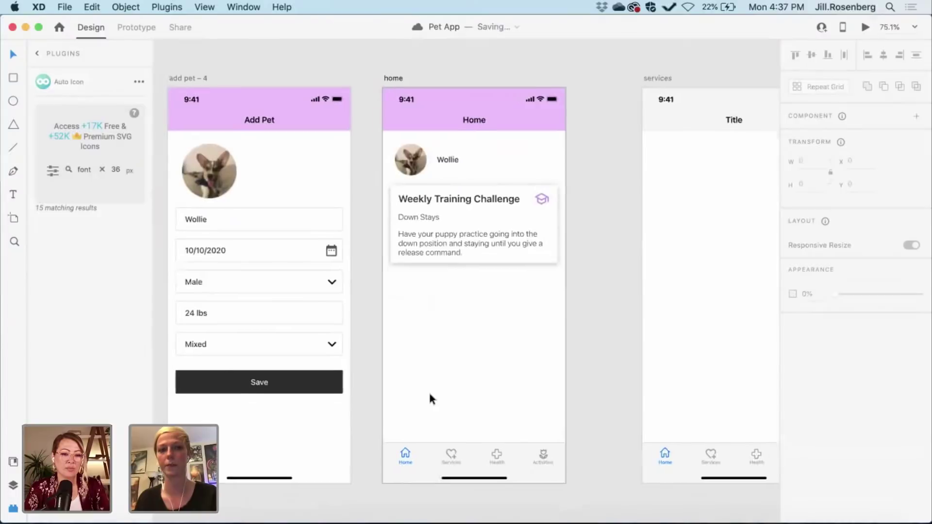
{"action": "scroll", "coordinate": [429, 399], "scroll_direction": "up", "scroll_amount": 5}
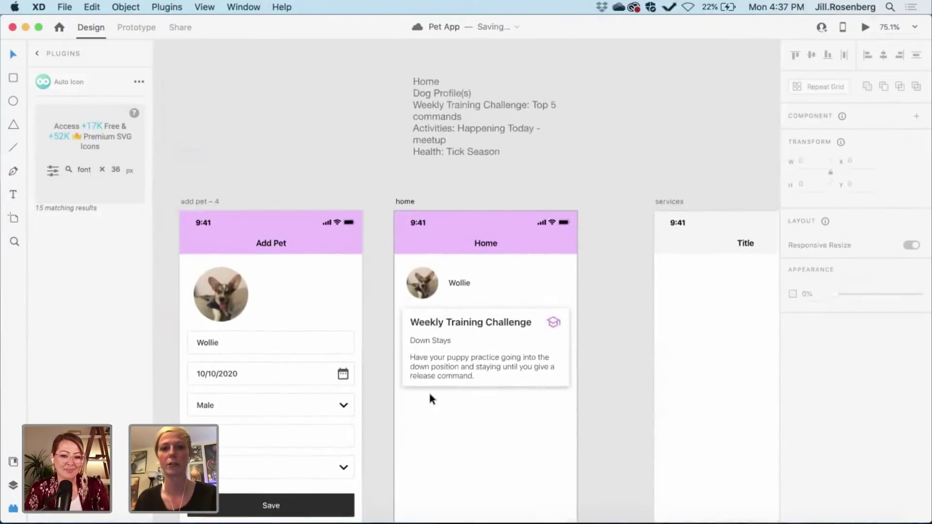
{"action": "scroll", "coordinate": [427, 391], "scroll_direction": "up", "scroll_amount": 2}
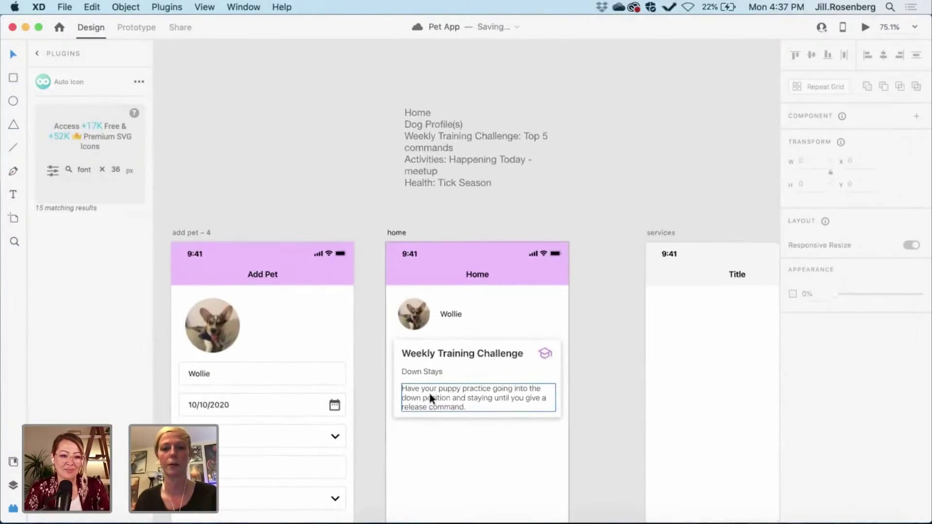
{"action": "scroll", "coordinate": [429, 396], "scroll_direction": "down", "scroll_amount": 3}
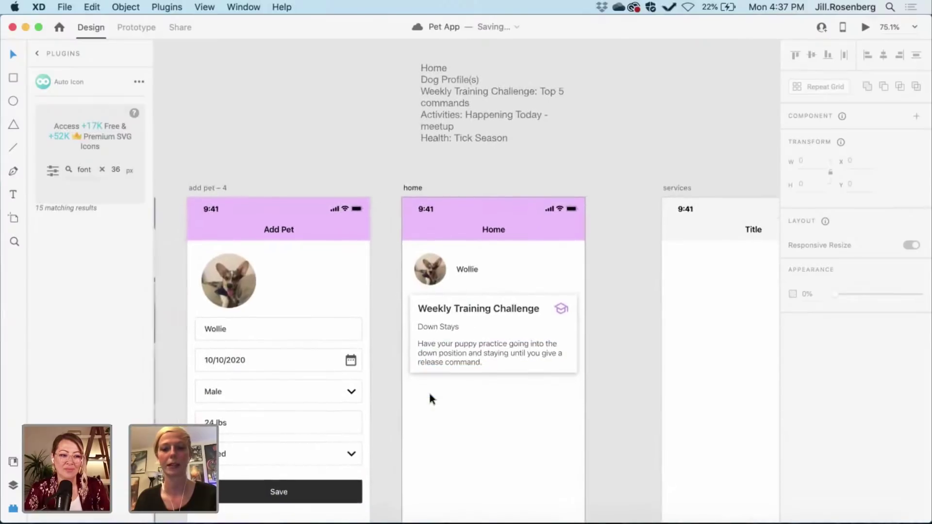
{"action": "scroll", "coordinate": [429, 394], "scroll_direction": "down", "scroll_amount": 1}
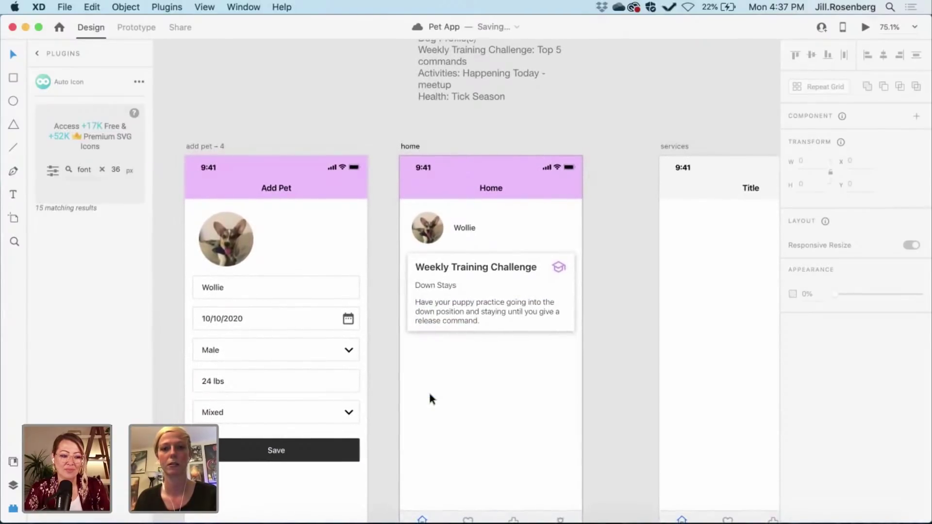
{"action": "scroll", "coordinate": [429, 397], "scroll_direction": "up", "scroll_amount": 1}
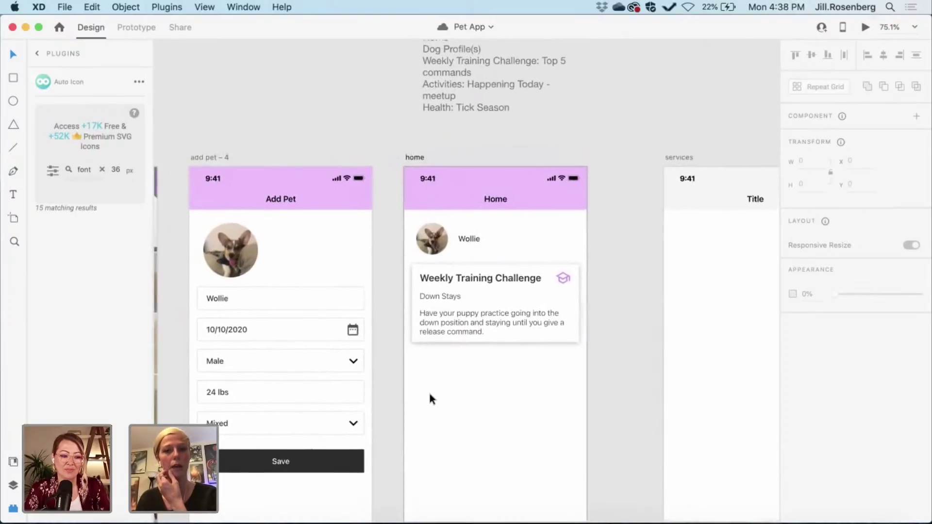
- Duplicate the complete Weekly Training Challenge card, including its text and icon, directly below the original on the Home screen
{"action": "left_click_drag", "start_coordinate": [413, 354], "coordinate": [585, 263]}
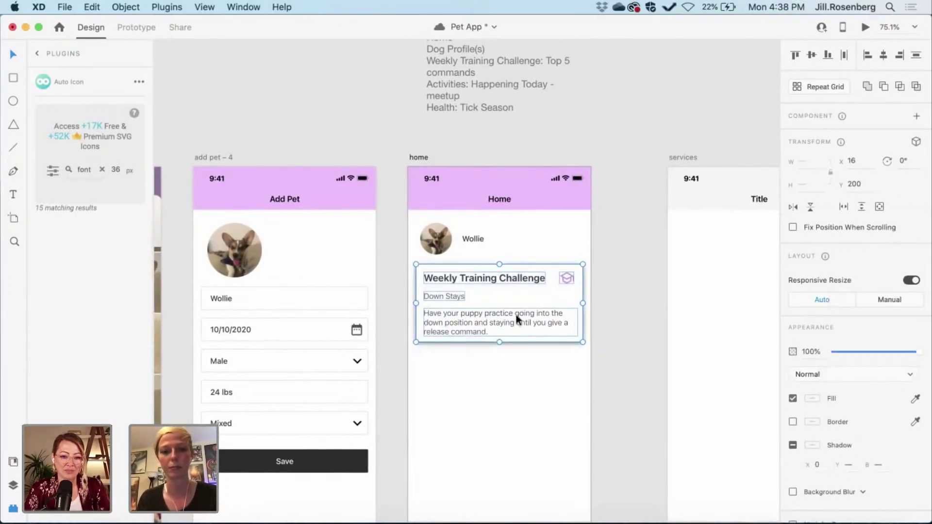
{"action": "left_click_drag", "start_coordinate": [516, 314], "coordinate": [517, 402]}
{"action": "left_click", "coordinate": [502, 458]}
{"action": "scroll", "coordinate": [501, 458], "scroll_direction": "up", "scroll_amount": 3}
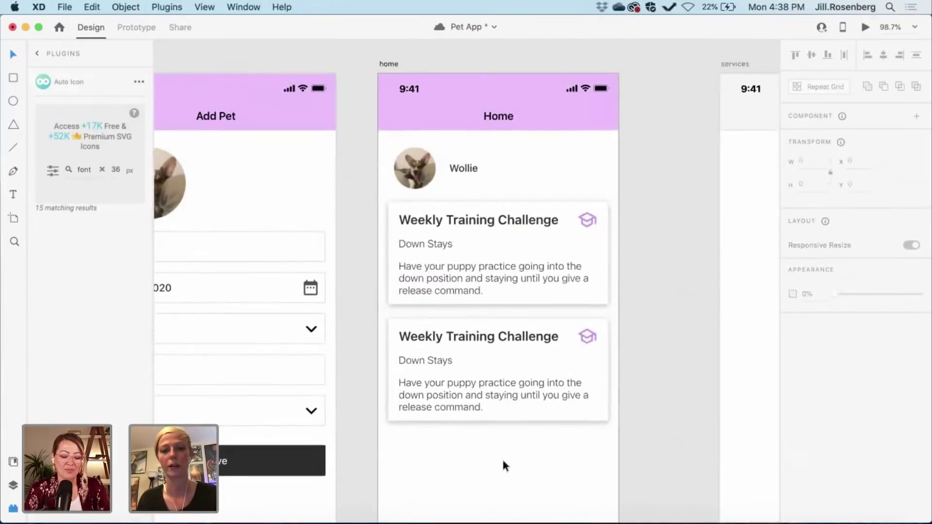
- Read the Home content notes above the artboard for the topics of the remaining cards
{"action": "scroll", "coordinate": [503, 466], "scroll_direction": "up", "scroll_amount": 2}
{"action": "scroll", "coordinate": [503, 466], "scroll_direction": "right", "scroll_amount": 2}
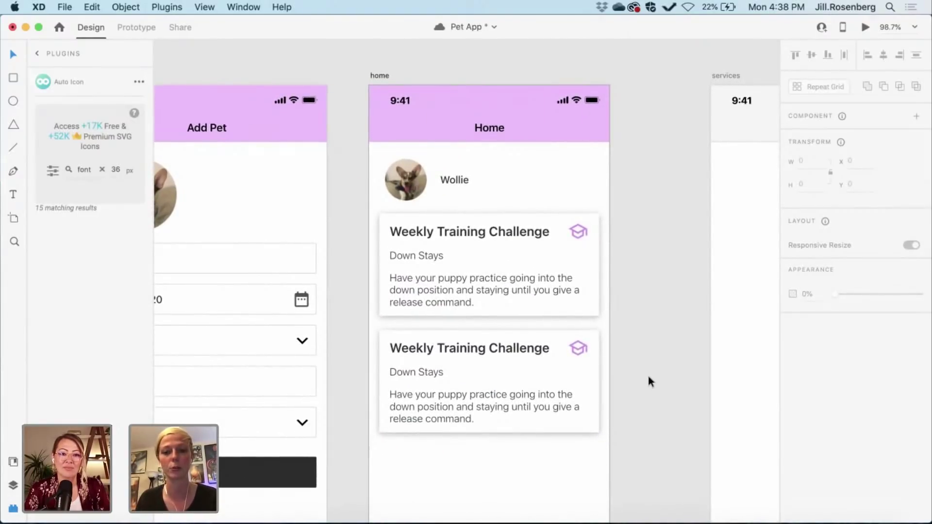
{"action": "scroll", "coordinate": [514, 345], "scroll_direction": "up", "scroll_amount": 5}
{"action": "scroll", "coordinate": [513, 345], "scroll_direction": "right", "scroll_amount": 2}
{"action": "scroll", "coordinate": [512, 344], "scroll_direction": "up", "scroll_amount": 2}
{"action": "scroll", "coordinate": [512, 344], "scroll_direction": "right", "scroll_amount": 1}
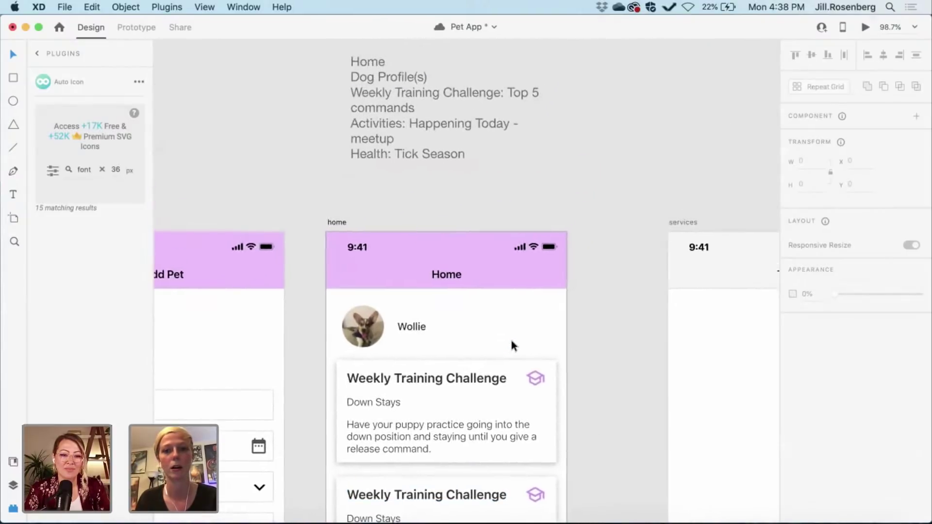
{"action": "scroll", "coordinate": [467, 172], "scroll_direction": "up", "scroll_amount": 2}
{"action": "scroll", "coordinate": [467, 172], "scroll_direction": "left", "scroll_amount": 3}
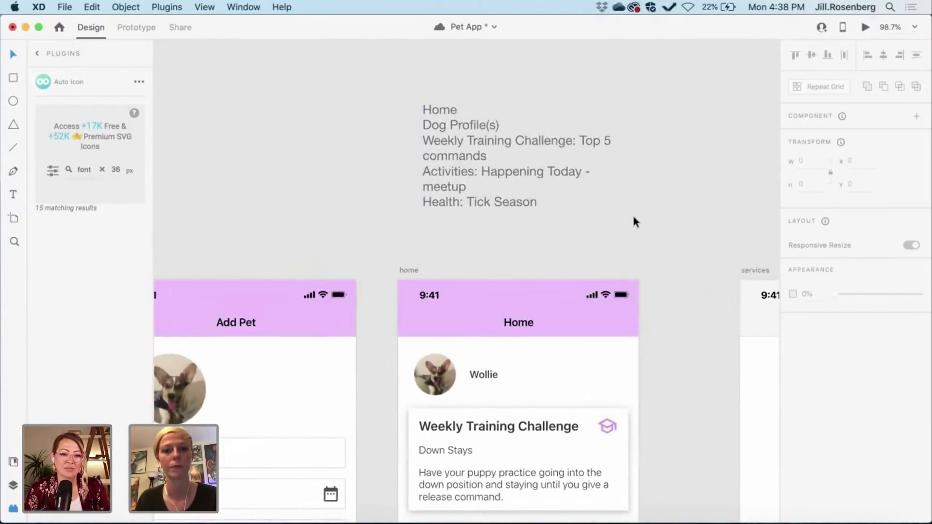
{"action": "scroll", "coordinate": [633, 220], "scroll_direction": "down", "scroll_amount": 1}
{"action": "scroll", "coordinate": [633, 221], "scroll_direction": "right", "scroll_amount": 1}
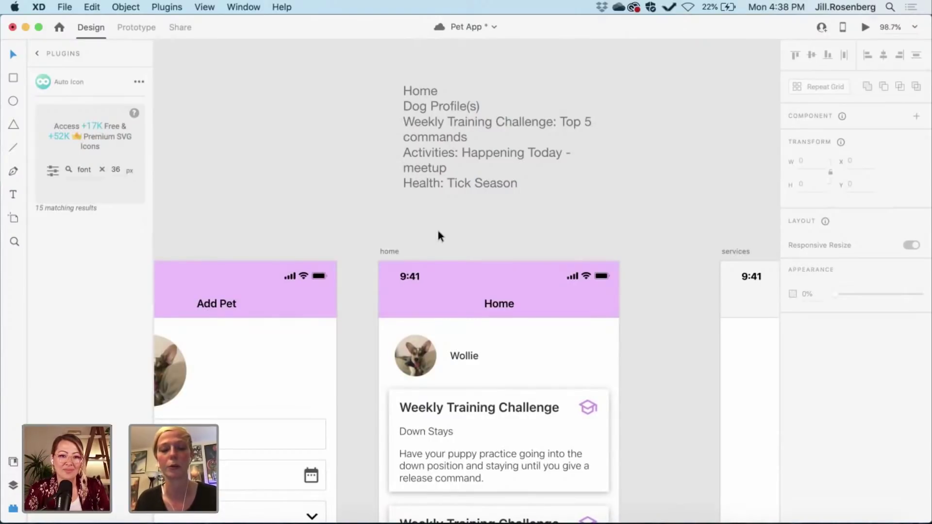
- Examine the app's master planning notes, including the Home topics and the services list with its icons
{"action": "scroll", "coordinate": [395, 225], "scroll_direction": "down", "scroll_amount": 3}
{"action": "scroll", "coordinate": [395, 225], "scroll_direction": "left", "scroll_amount": 10}
{"action": "scroll", "coordinate": [396, 233], "scroll_direction": "left", "scroll_amount": 5}
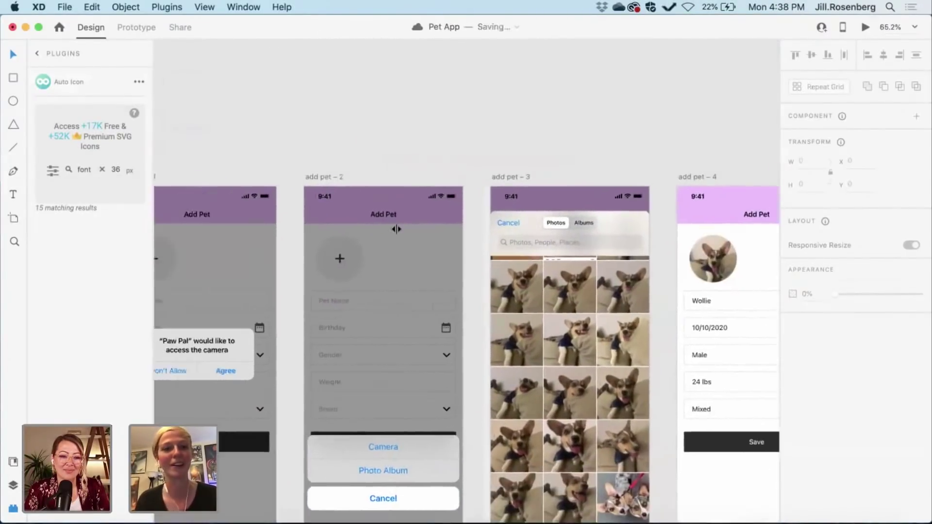
{"action": "scroll", "coordinate": [397, 229], "scroll_direction": "left", "scroll_amount": 10}
{"action": "scroll", "coordinate": [396, 229], "scroll_direction": "down", "scroll_amount": 3}
{"action": "scroll", "coordinate": [396, 234], "scroll_direction": "up", "scroll_amount": 5}
{"action": "scroll", "coordinate": [397, 234], "scroll_direction": "left", "scroll_amount": 5}
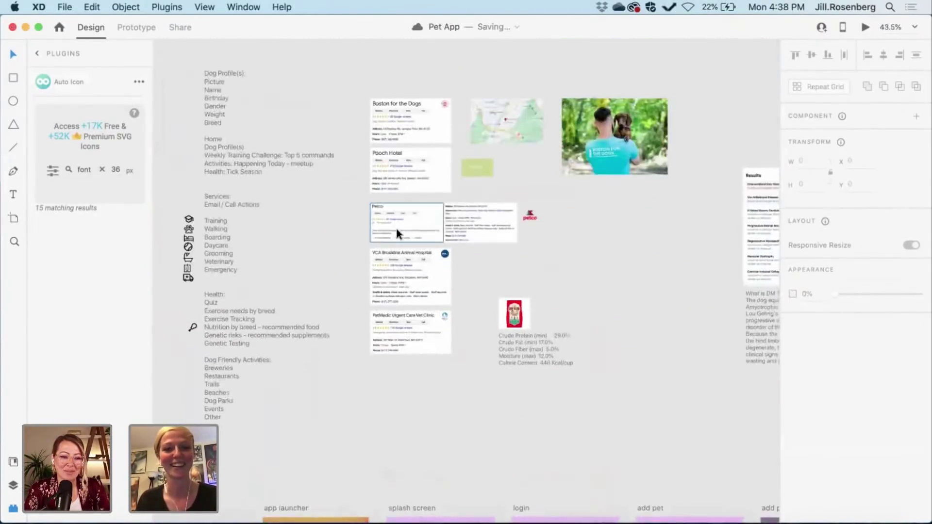
{"action": "scroll", "coordinate": [397, 233], "scroll_direction": "up", "scroll_amount": 5}
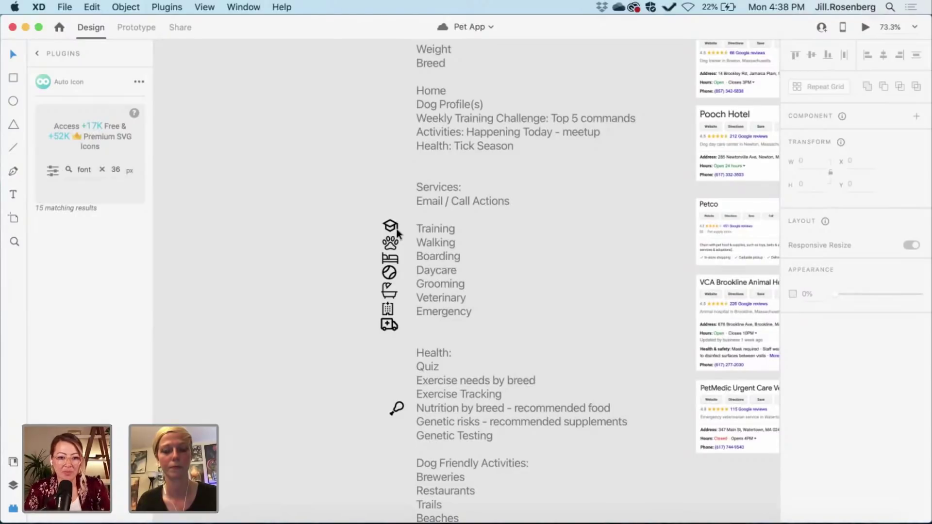
- Move the services artboard left to X 1787, closer to the home artboard
{"action": "scroll", "coordinate": [397, 232], "scroll_direction": "down", "scroll_amount": 5}
{"action": "scroll", "coordinate": [396, 232], "scroll_direction": "down", "scroll_amount": 5}
{"action": "scroll", "coordinate": [397, 233], "scroll_direction": "up", "scroll_amount": 2}
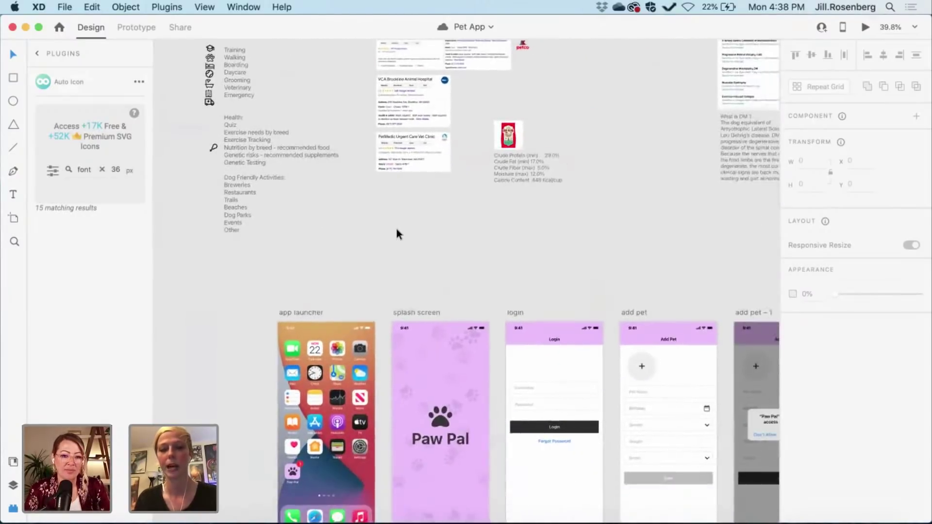
{"action": "scroll", "coordinate": [397, 234], "scroll_direction": "down", "scroll_amount": 5}
{"action": "scroll", "coordinate": [396, 234], "scroll_direction": "right", "scroll_amount": 15}
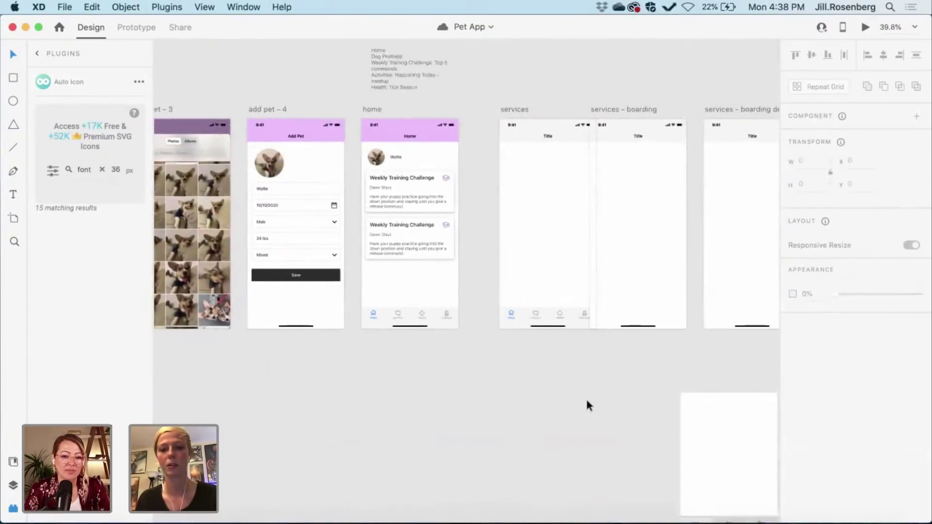
{"action": "scroll", "coordinate": [585, 397], "scroll_direction": "left", "scroll_amount": 5}
{"action": "scroll", "coordinate": [585, 397], "scroll_direction": "down", "scroll_amount": 3}
{"action": "scroll", "coordinate": [585, 397], "scroll_direction": "right", "scroll_amount": 4}
{"action": "scroll", "coordinate": [663, 73], "scroll_direction": "up", "scroll_amount": 3}
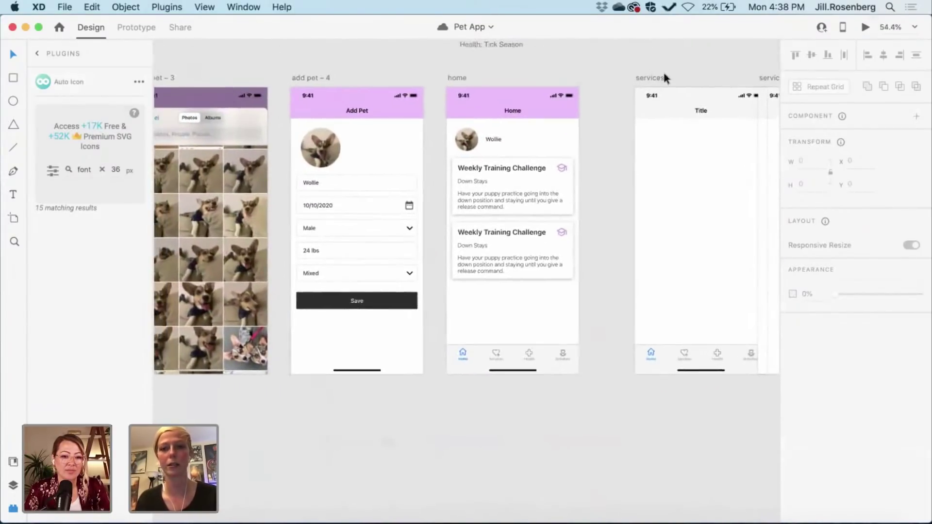
{"action": "left_click_drag", "start_coordinate": [647, 75], "coordinate": [613, 73]}
- Examine the Home screen's bottom navigation bar with its Home, Services, Health and Activities icons
{"action": "scroll", "coordinate": [490, 467], "scroll_direction": "up", "scroll_amount": 5}
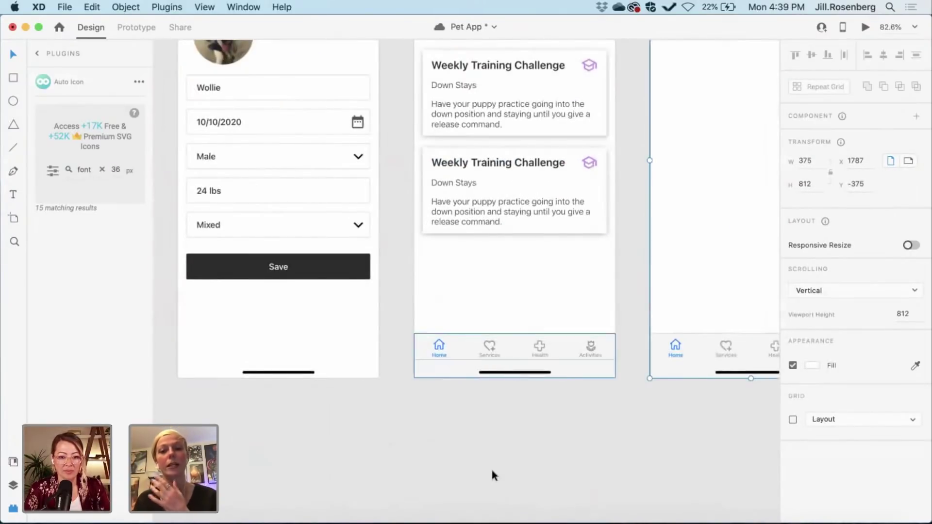
{"action": "scroll", "coordinate": [491, 469], "scroll_direction": "up", "scroll_amount": 1}
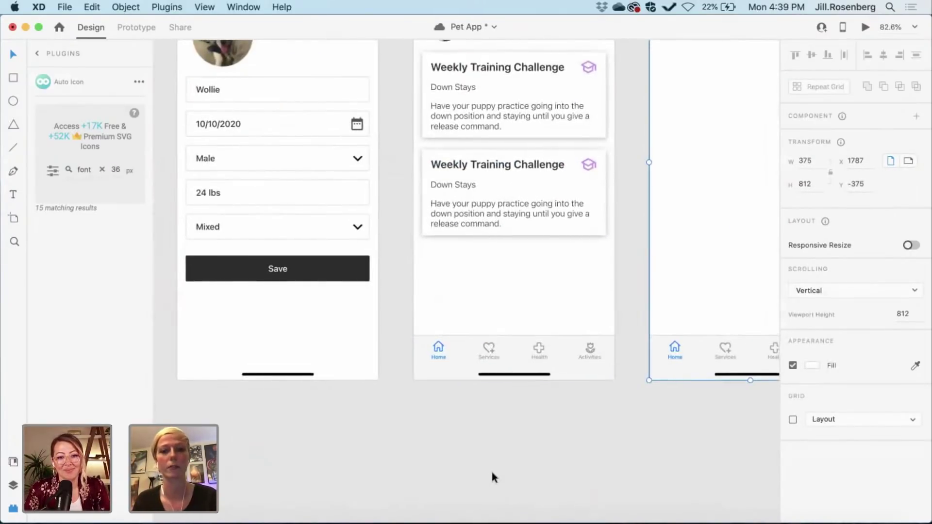
{"action": "scroll", "coordinate": [491, 473], "scroll_direction": "up", "scroll_amount": 2}
{"action": "scroll", "coordinate": [518, 430], "scroll_direction": "up", "scroll_amount": 5}
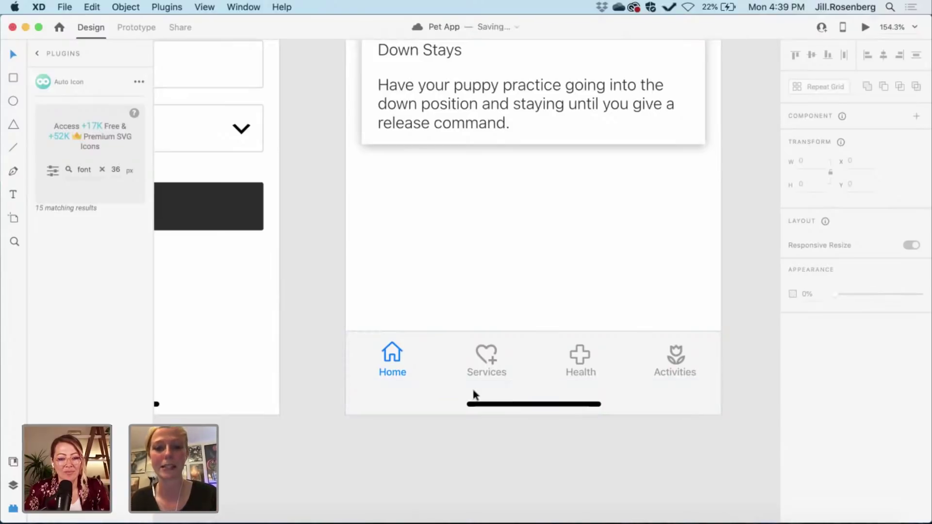
{"action": "scroll", "coordinate": [493, 431], "scroll_direction": "down", "scroll_amount": 5}
{"action": "scroll", "coordinate": [511, 463], "scroll_direction": "up", "scroll_amount": 3}
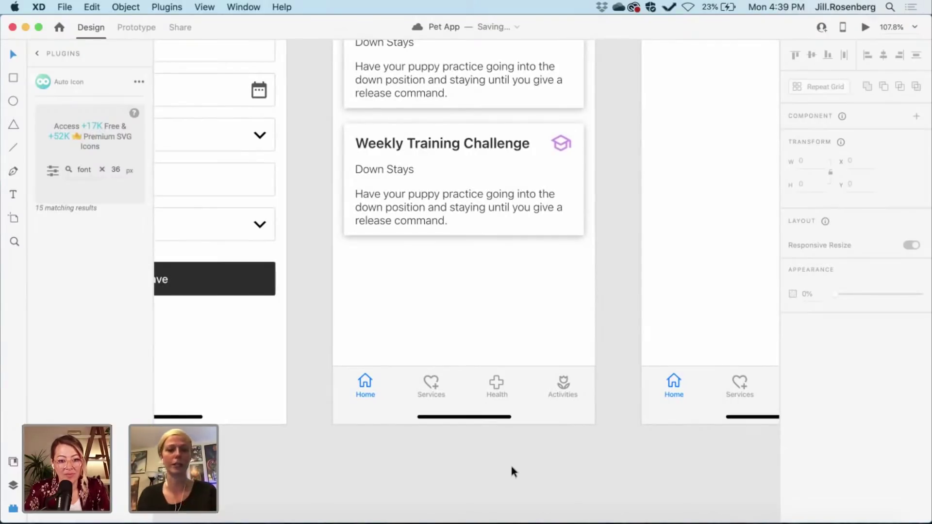
{"action": "scroll", "coordinate": [511, 467], "scroll_direction": "right", "scroll_amount": 3}
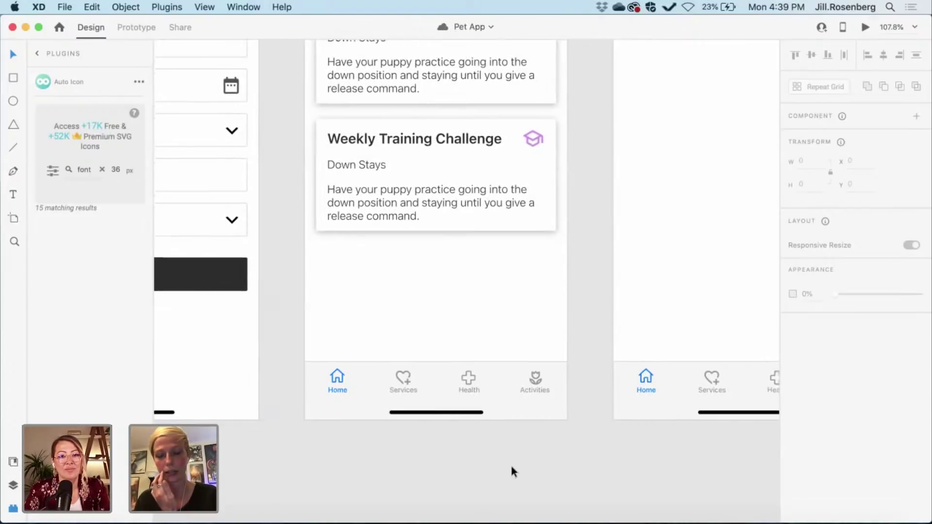
{"action": "scroll", "coordinate": [512, 466], "scroll_direction": "right", "scroll_amount": 2}
{"action": "scroll", "coordinate": [512, 467], "scroll_direction": "up", "scroll_amount": 1}
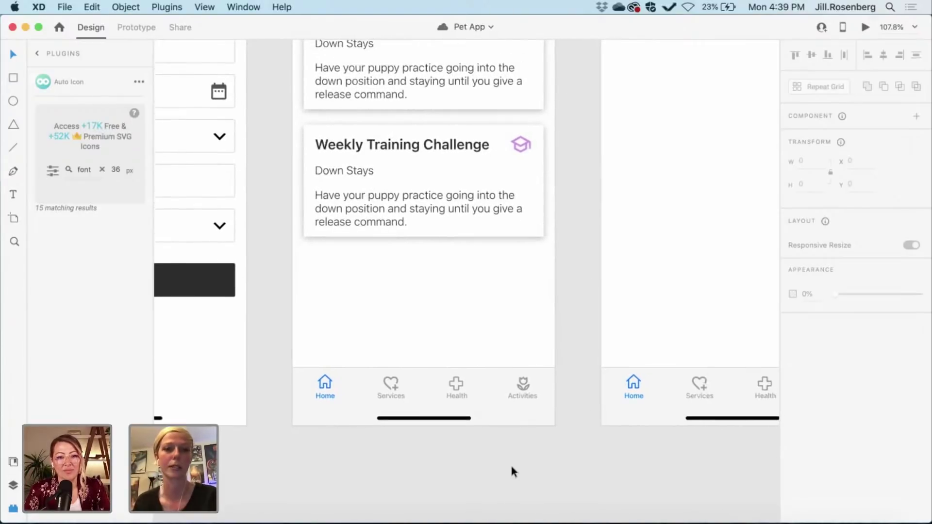
{"action": "scroll", "coordinate": [510, 463], "scroll_direction": "right", "scroll_amount": 2}
{"action": "left_click", "coordinate": [414, 420]}
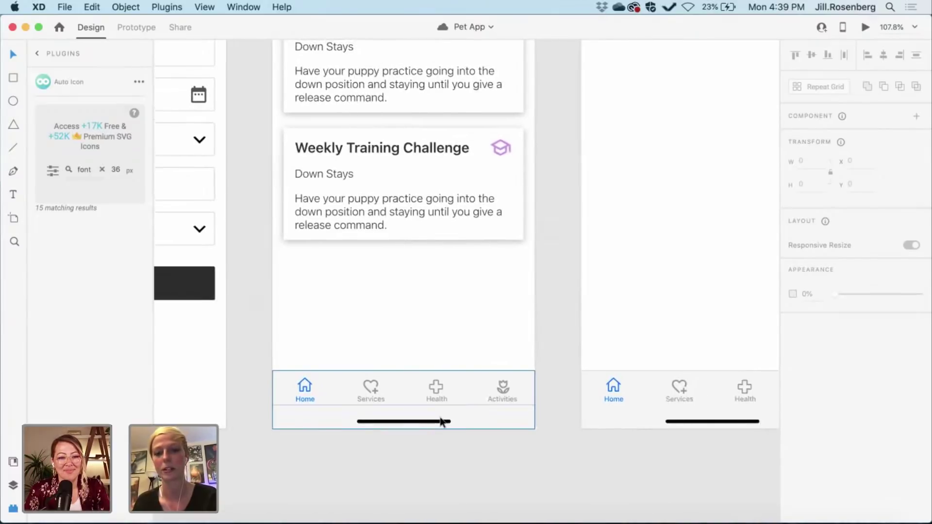
{"action": "scroll", "coordinate": [440, 418], "scroll_direction": "right", "scroll_amount": 3}
{"action": "scroll", "coordinate": [440, 420], "scroll_direction": "left", "scroll_amount": 5}
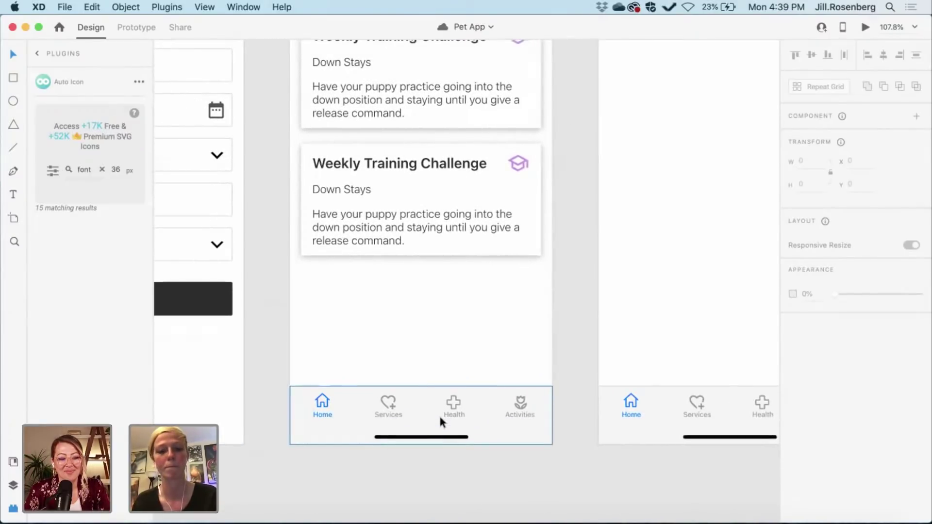
{"action": "scroll", "coordinate": [441, 420], "scroll_direction": "up", "scroll_amount": 5}
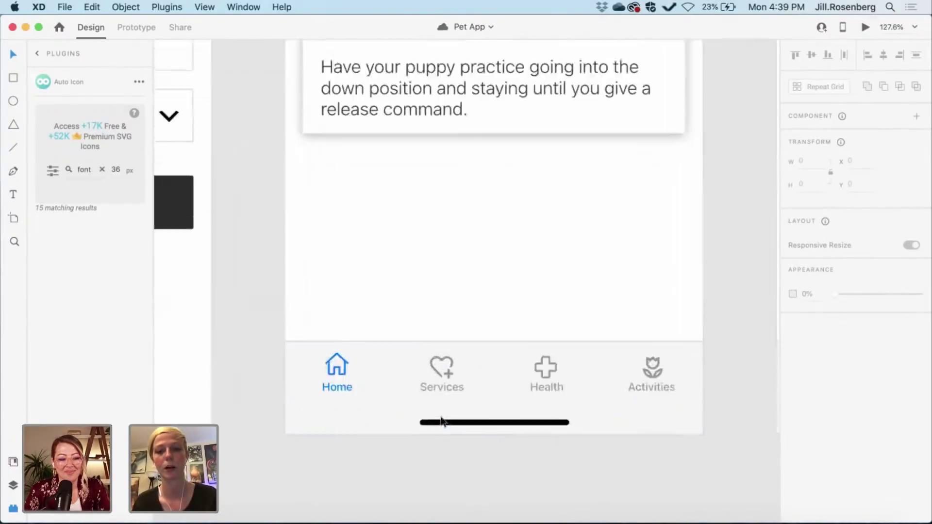
- Retitle the second Home card "Activities Happening Today" and delete its graduation cap icon
{"action": "scroll", "coordinate": [441, 420], "scroll_direction": "up", "scroll_amount": 1}
{"action": "scroll", "coordinate": [441, 420], "scroll_direction": "left", "scroll_amount": 1}
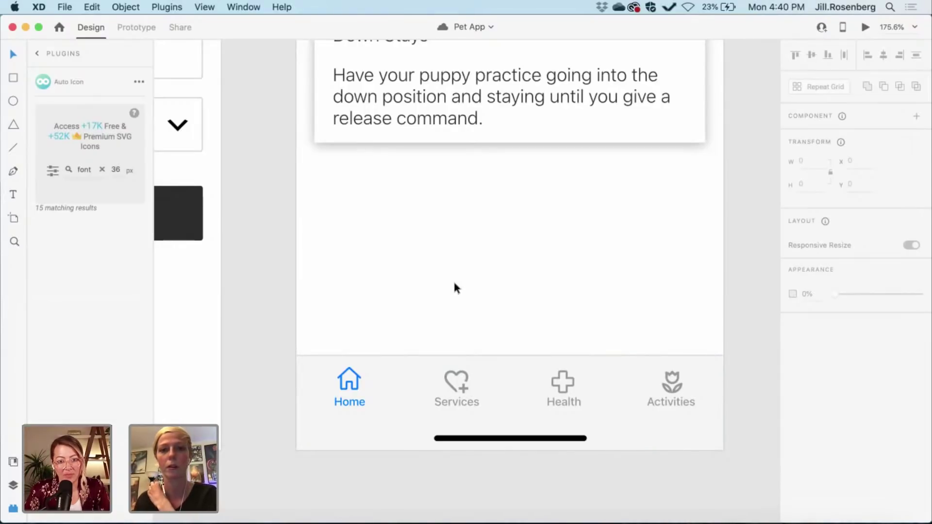
{"action": "scroll", "coordinate": [453, 279], "scroll_direction": "down", "scroll_amount": 5}
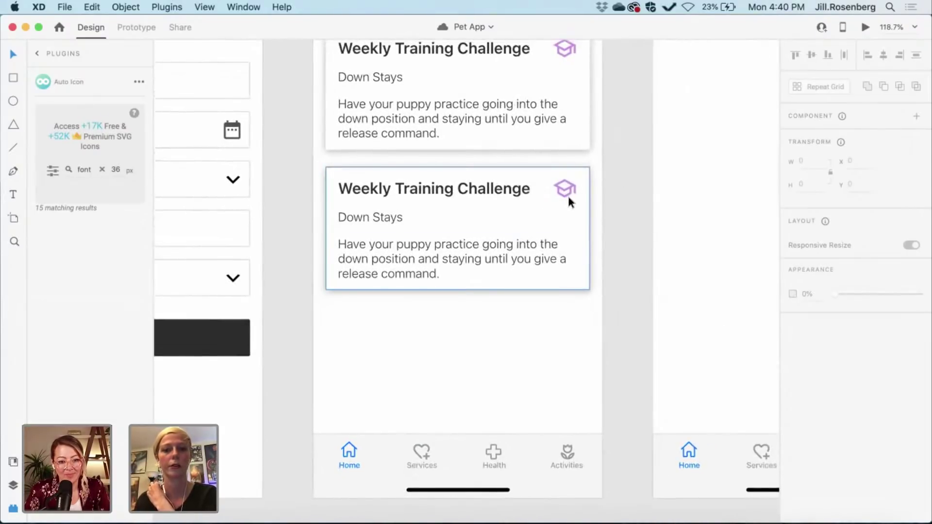
{"action": "scroll", "coordinate": [476, 199], "scroll_direction": "up", "scroll_amount": 5}
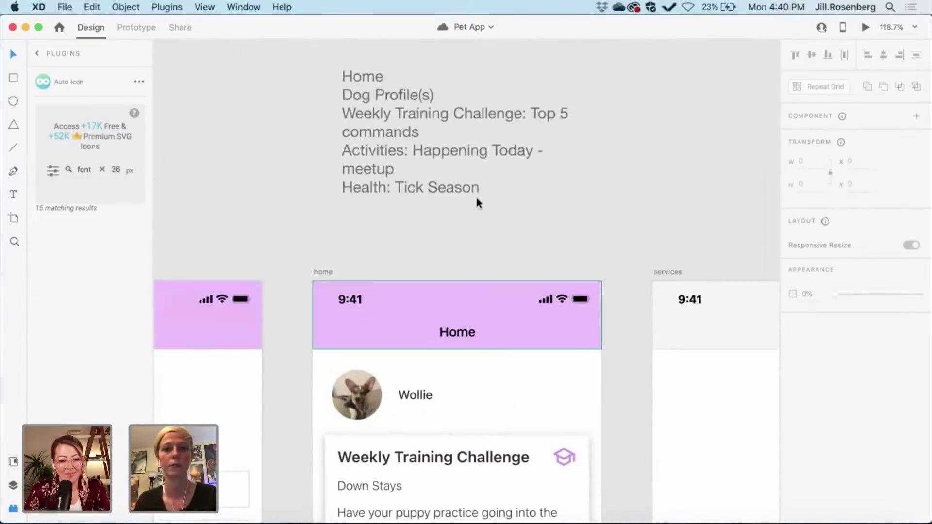
{"action": "scroll", "coordinate": [476, 197], "scroll_direction": "down", "scroll_amount": 4}
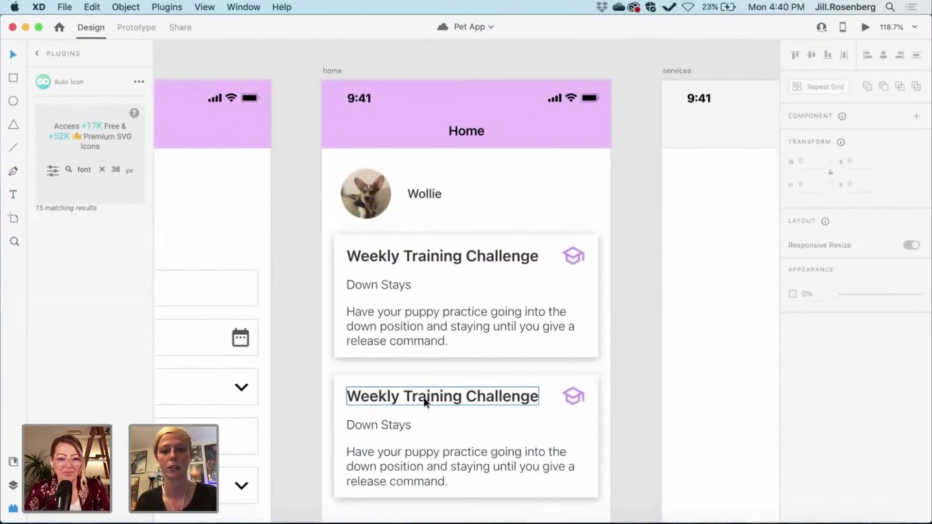
{"action": "left_click", "coordinate": [424, 402]}
{"action": "double_click", "coordinate": [423, 400]}
{"action": "type", "text": "Acti"}
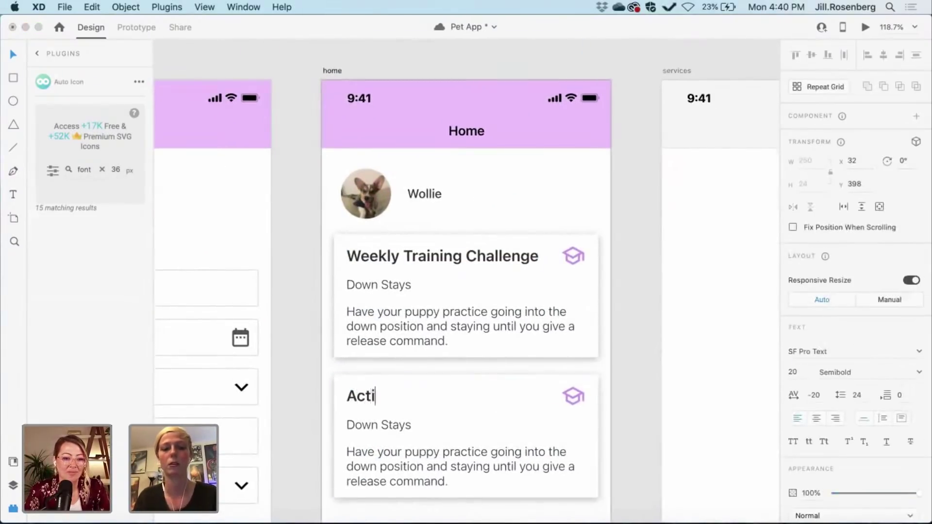
{"action": "type", "text": "vities"}
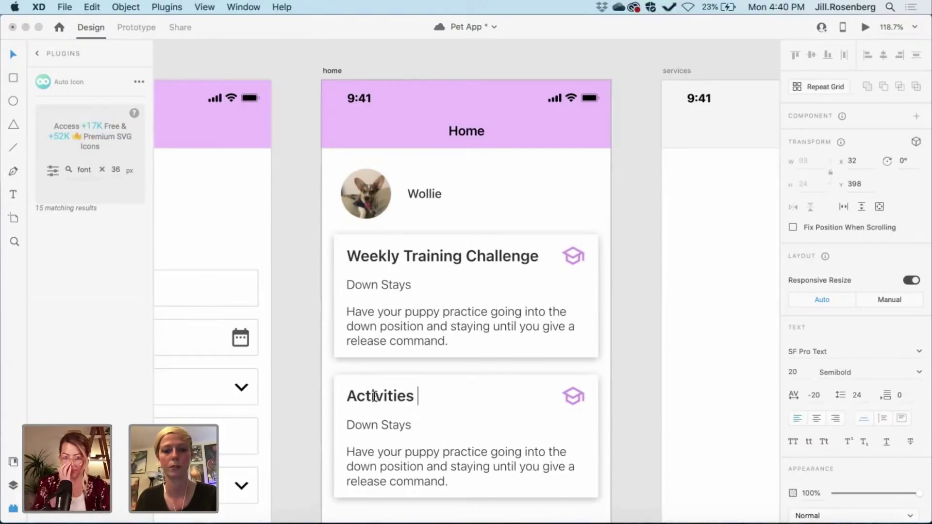
{"action": "type", "text": "Happening t"}
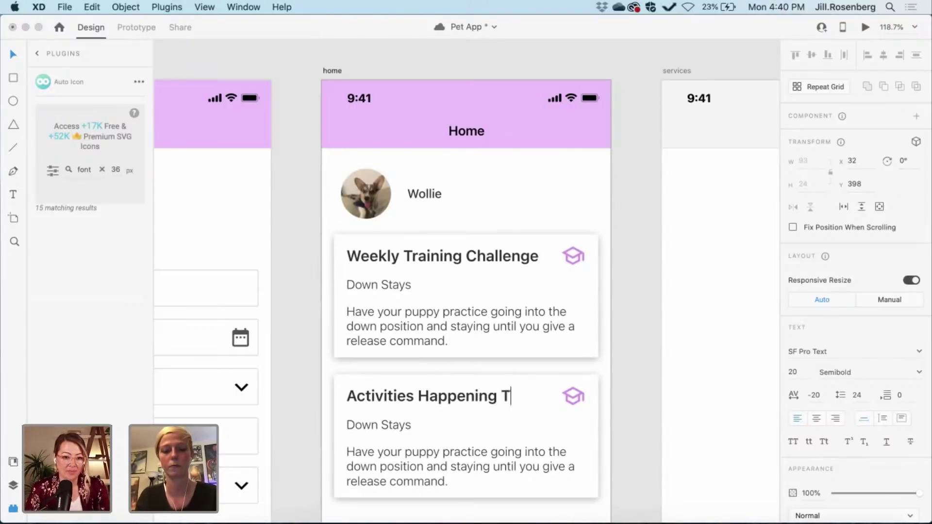
{"action": "type", "text": "oday"}
{"action": "key", "text": "Escape"}
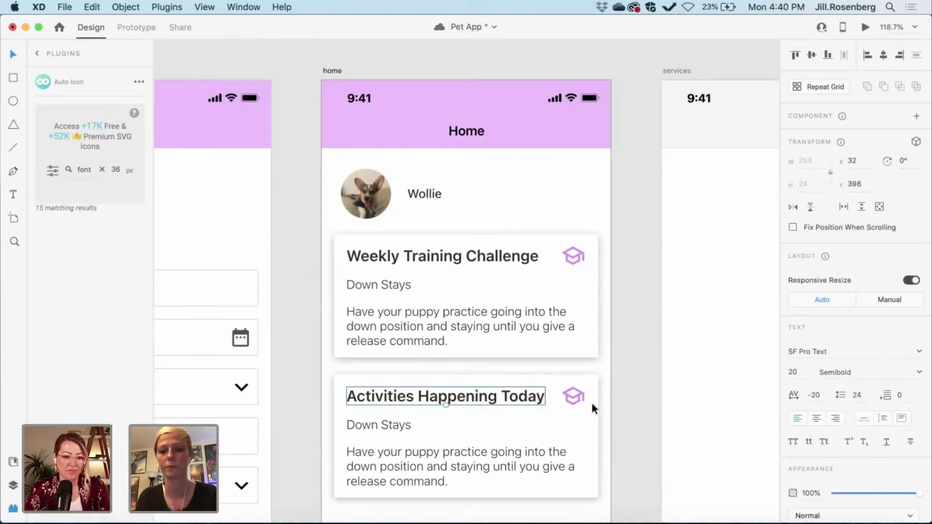
{"action": "left_click", "coordinate": [575, 394]}
{"action": "key", "text": "Delete"}
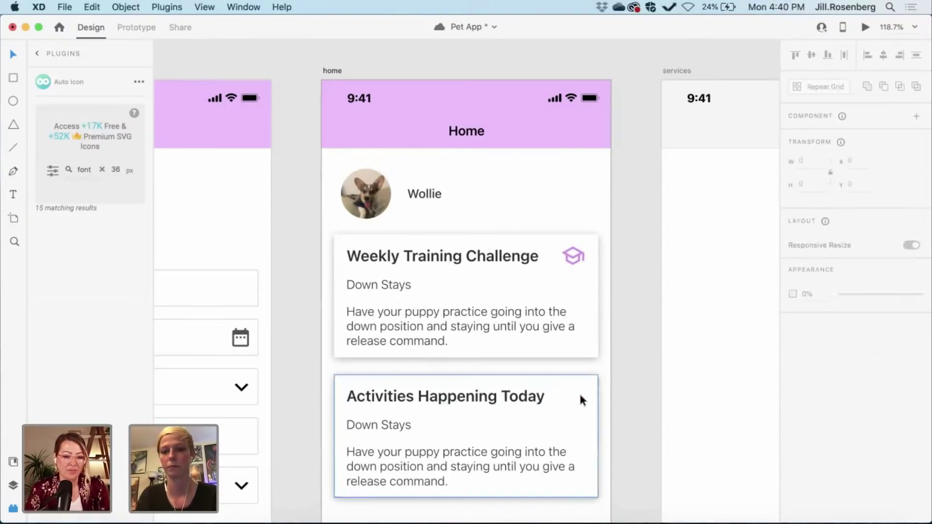
- Examine the planning notes' services and health lists and their icons for a symbol suited to the activities card
{"action": "scroll", "coordinate": [649, 393], "scroll_direction": "down", "scroll_amount": 5}
{"action": "scroll", "coordinate": [648, 393], "scroll_direction": "left", "scroll_amount": 8}
{"action": "scroll", "coordinate": [648, 391], "scroll_direction": "left", "scroll_amount": 15}
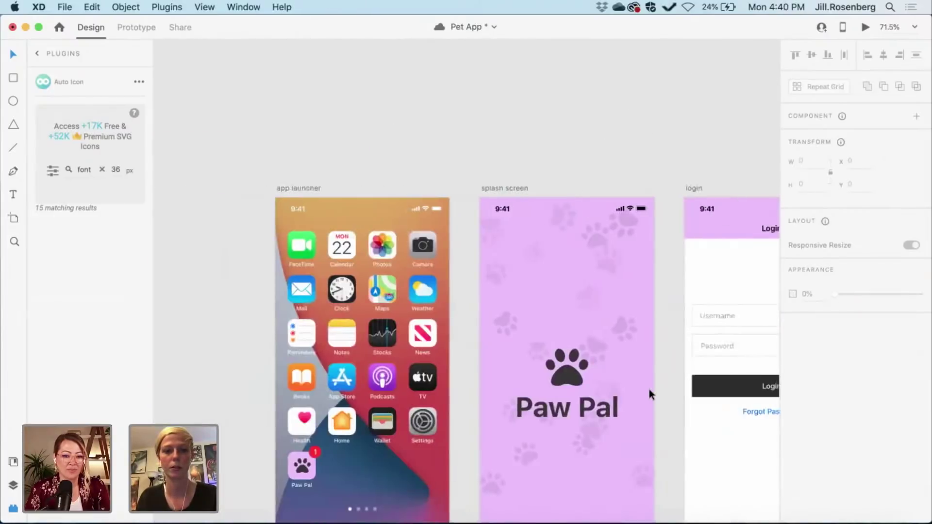
{"action": "scroll", "coordinate": [648, 391], "scroll_direction": "up", "scroll_amount": 8}
{"action": "scroll", "coordinate": [650, 394], "scroll_direction": "left", "scroll_amount": 10}
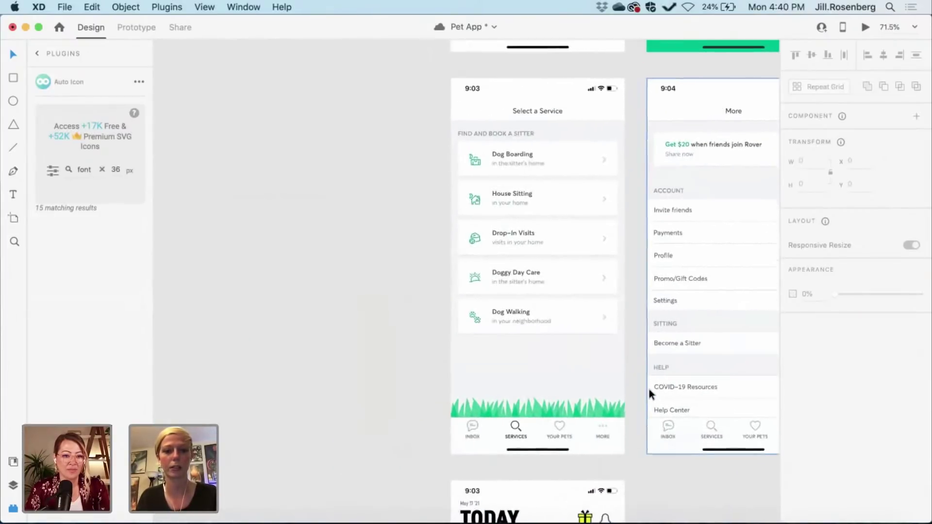
{"action": "scroll", "coordinate": [650, 394], "scroll_direction": "up", "scroll_amount": 3}
{"action": "scroll", "coordinate": [650, 394], "scroll_direction": "left", "scroll_amount": 5}
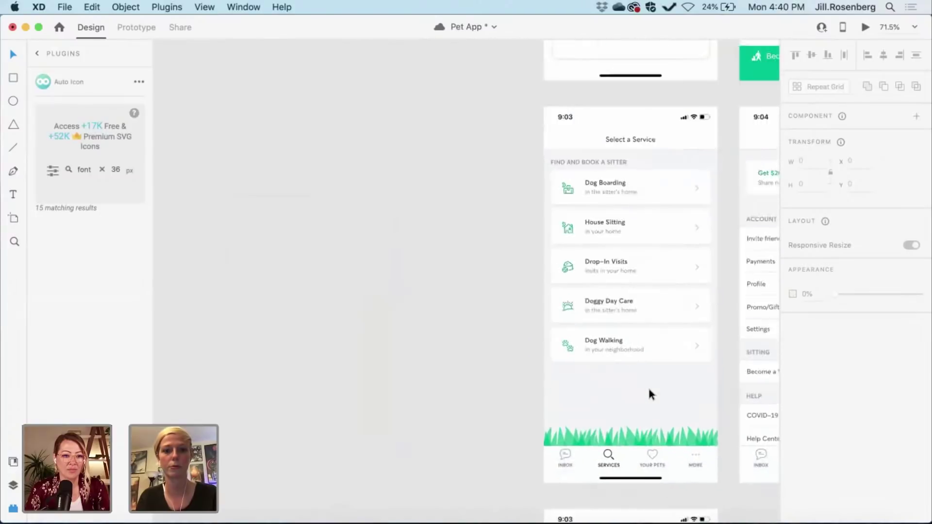
{"action": "scroll", "coordinate": [650, 394], "scroll_direction": "down", "scroll_amount": 5}
{"action": "scroll", "coordinate": [650, 394], "scroll_direction": "up", "scroll_amount": 10}
{"action": "scroll", "coordinate": [650, 394], "scroll_direction": "right", "scroll_amount": 5}
{"action": "scroll", "coordinate": [649, 391], "scroll_direction": "up", "scroll_amount": 4}
{"action": "scroll", "coordinate": [649, 391], "scroll_direction": "right", "scroll_amount": 8}
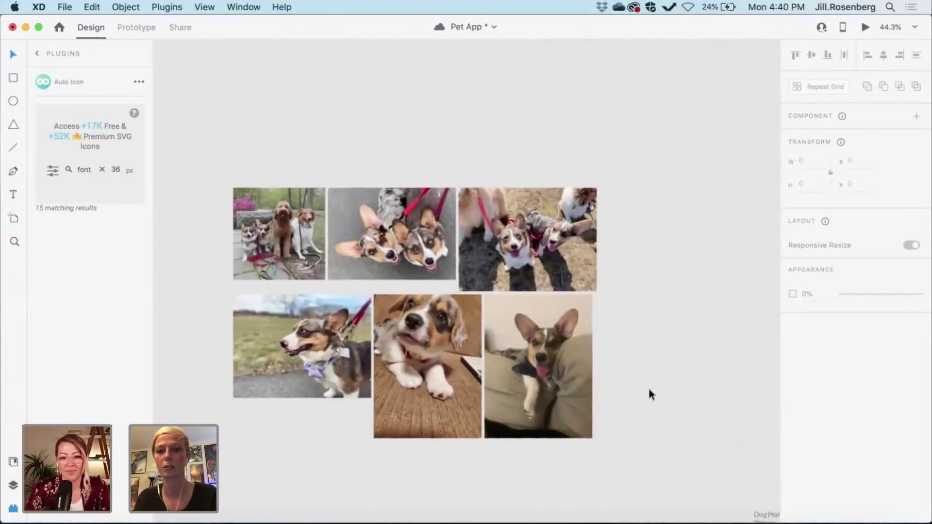
{"action": "scroll", "coordinate": [649, 391], "scroll_direction": "down", "scroll_amount": 10}
{"action": "scroll", "coordinate": [526, 299], "scroll_direction": "up", "scroll_amount": 5}
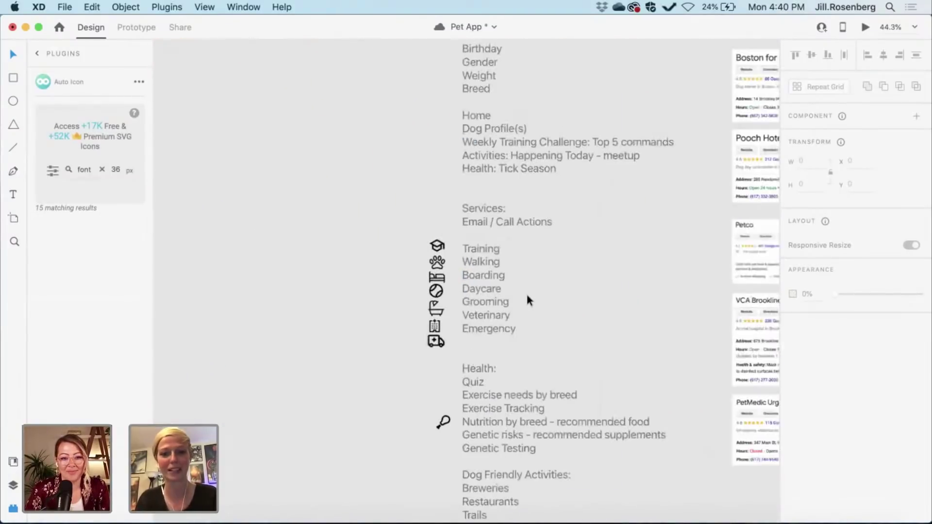
{"action": "scroll", "coordinate": [526, 300], "scroll_direction": "down", "scroll_amount": 2}
{"action": "scroll", "coordinate": [526, 299], "scroll_direction": "up", "scroll_amount": 3}
{"action": "scroll", "coordinate": [336, 437], "scroll_direction": "down", "scroll_amount": 1}
{"action": "scroll", "coordinate": [335, 434], "scroll_direction": "up", "scroll_amount": 1}
{"action": "scroll", "coordinate": [336, 434], "scroll_direction": "left", "scroll_amount": 1}
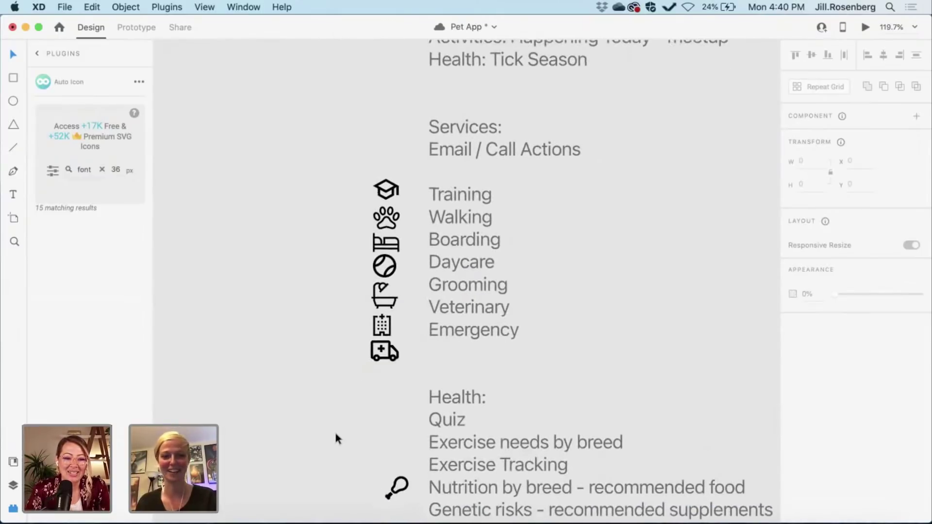
{"action": "scroll", "coordinate": [336, 435], "scroll_direction": "down", "scroll_amount": 3}
{"action": "scroll", "coordinate": [335, 435], "scroll_direction": "right", "scroll_amount": 2}
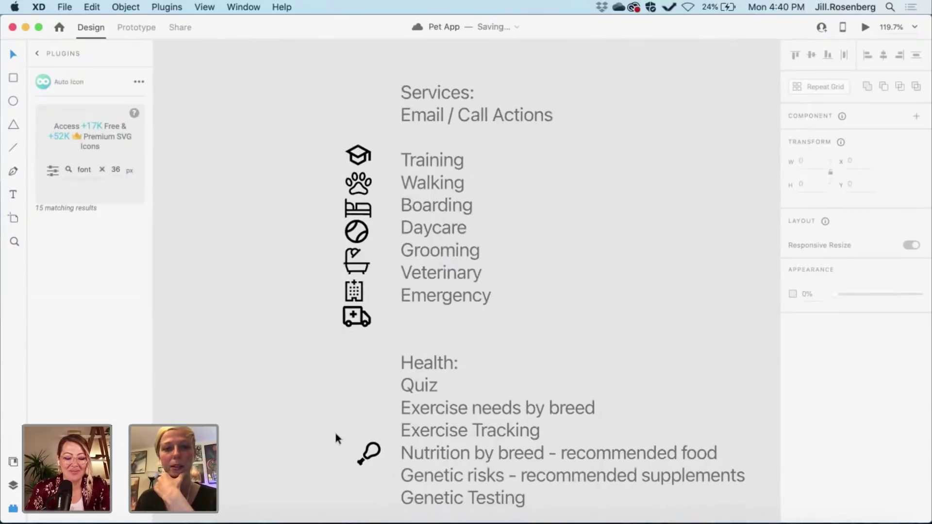
{"action": "scroll", "coordinate": [336, 434], "scroll_direction": "down", "scroll_amount": 2}
{"action": "scroll", "coordinate": [335, 435], "scroll_direction": "right", "scroll_amount": 1}
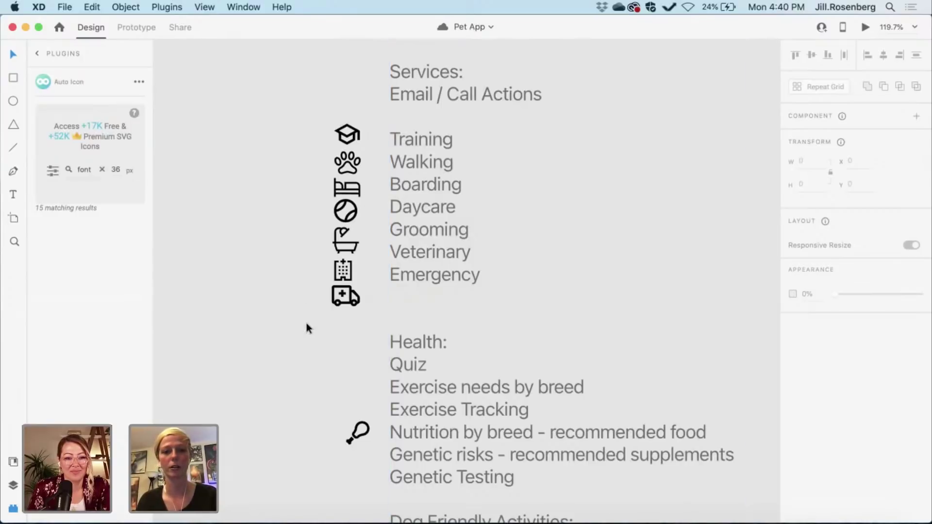
{"action": "scroll", "coordinate": [307, 322], "scroll_direction": "down", "scroll_amount": 3}
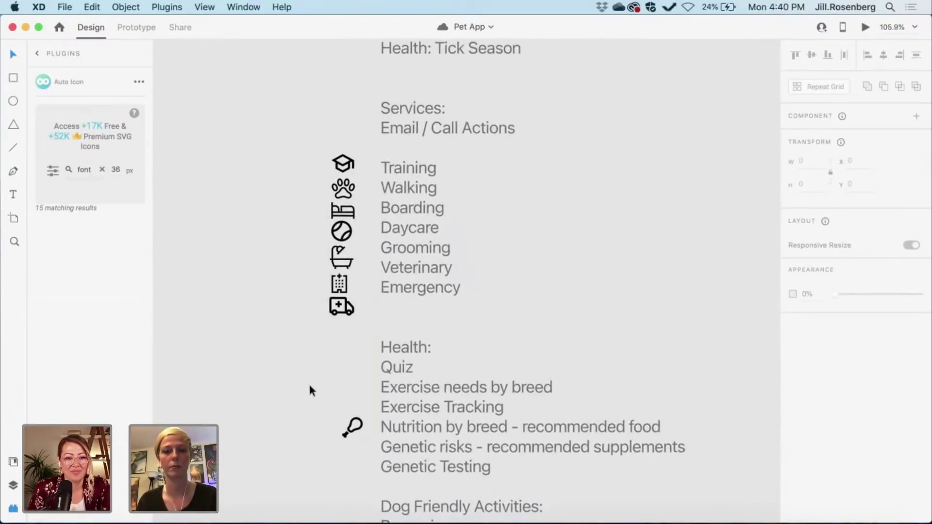
{"action": "scroll", "coordinate": [365, 371], "scroll_direction": "down", "scroll_amount": 2}
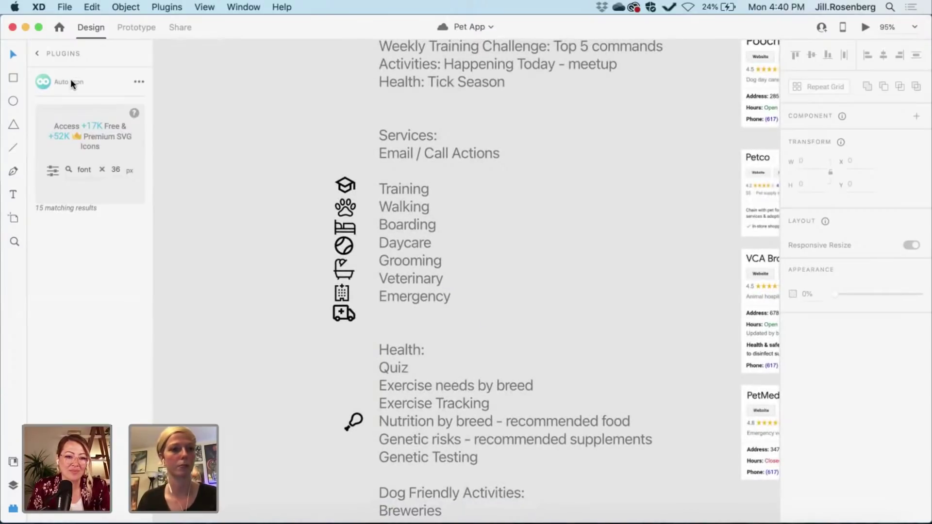
- Search the Auto Icon plugin for "dog" at 36 px, restarting the plugin to load the icons
{"action": "double_click", "coordinate": [87, 172]}
{"action": "type", "text": "dog"}
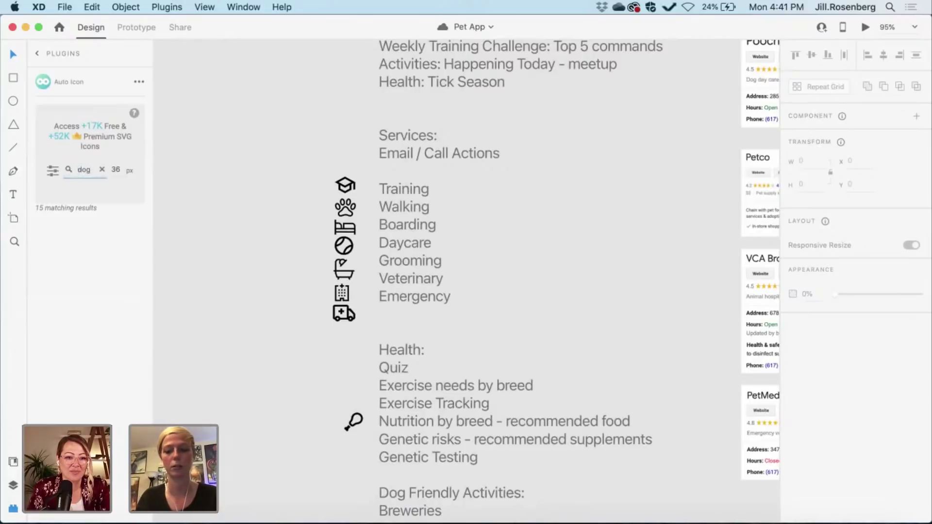
{"action": "key", "text": "Return"}
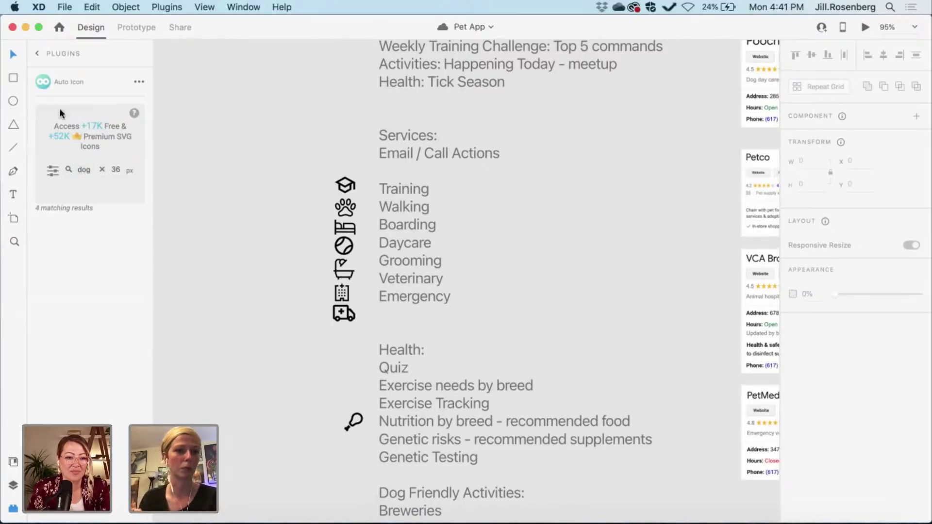
{"action": "left_click", "coordinate": [37, 54]}
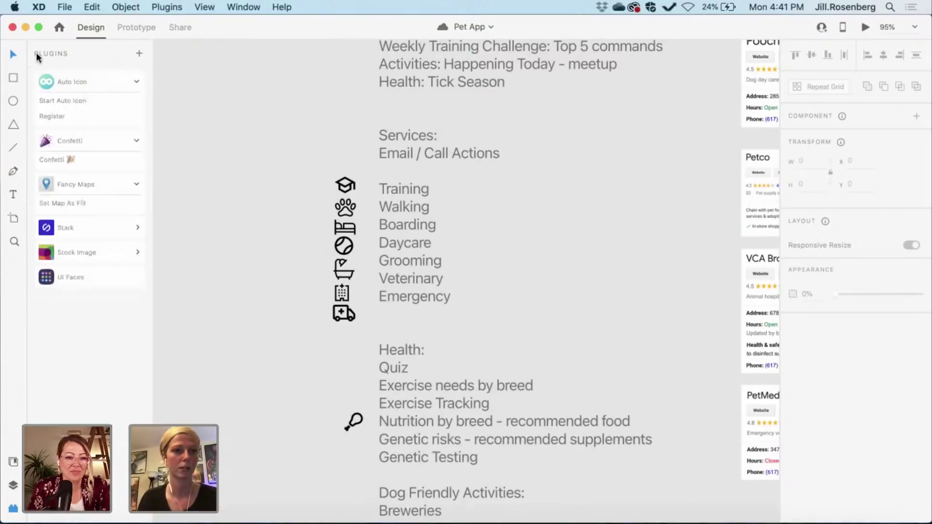
{"action": "left_click", "coordinate": [68, 100]}
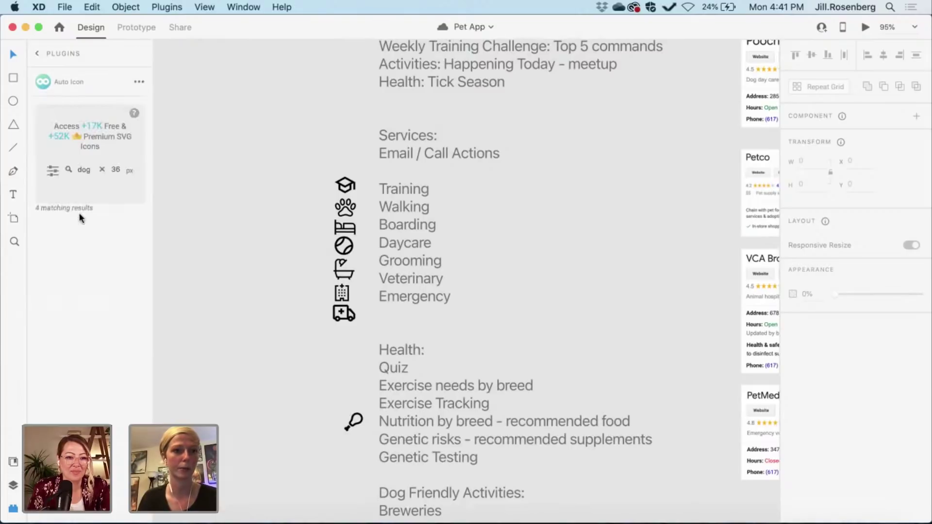
{"action": "left_click", "coordinate": [101, 169]}
{"action": "type", "text": "dog"}
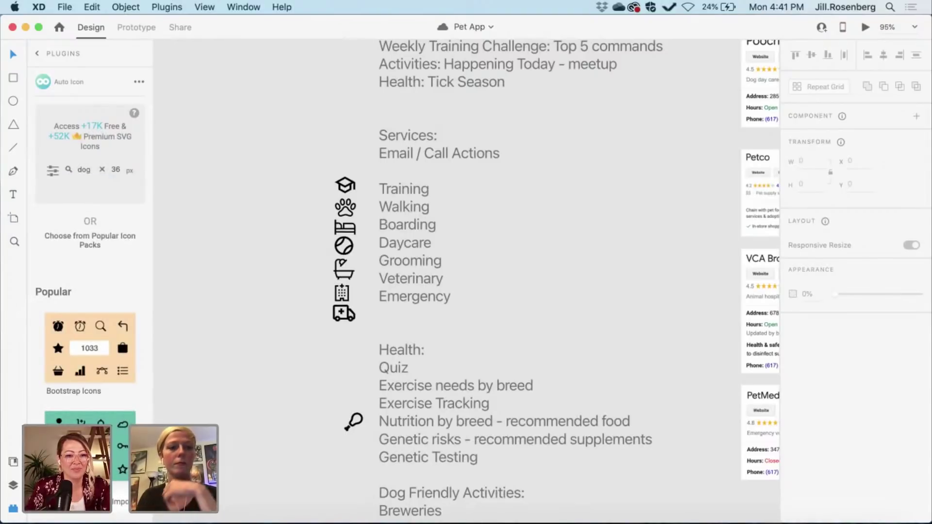
{"action": "key", "text": "Return"}
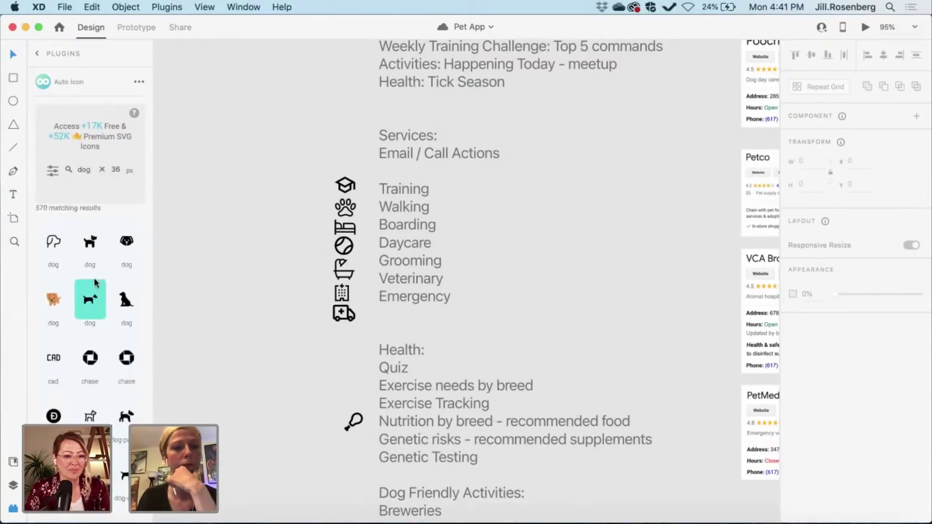
- Add the dog-solid icon beside the Activities Happening Today card, between the home and services artboards, at about X -48, Y 400
{"action": "scroll", "coordinate": [126, 397], "scroll_direction": "down", "scroll_amount": 4}
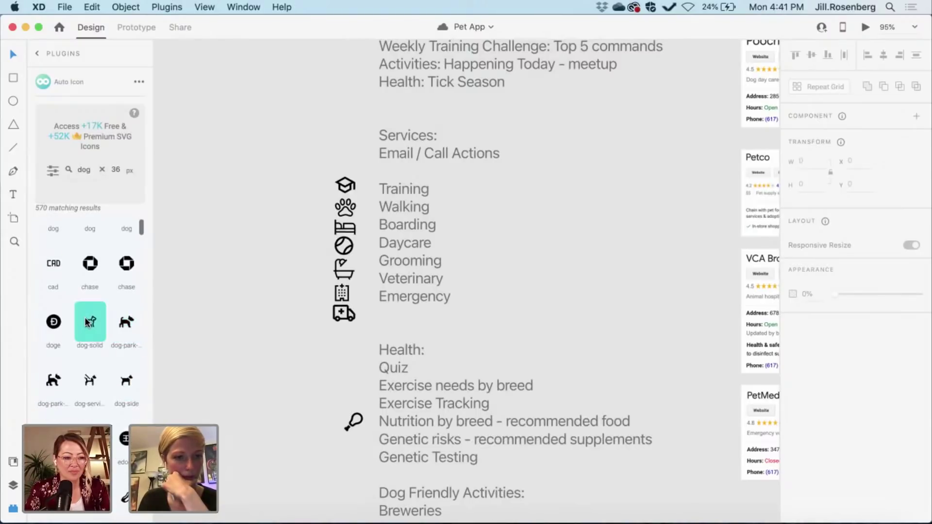
{"action": "scroll", "coordinate": [84, 316], "scroll_direction": "down", "scroll_amount": 4}
{"action": "scroll", "coordinate": [84, 316], "scroll_direction": "down", "scroll_amount": 7}
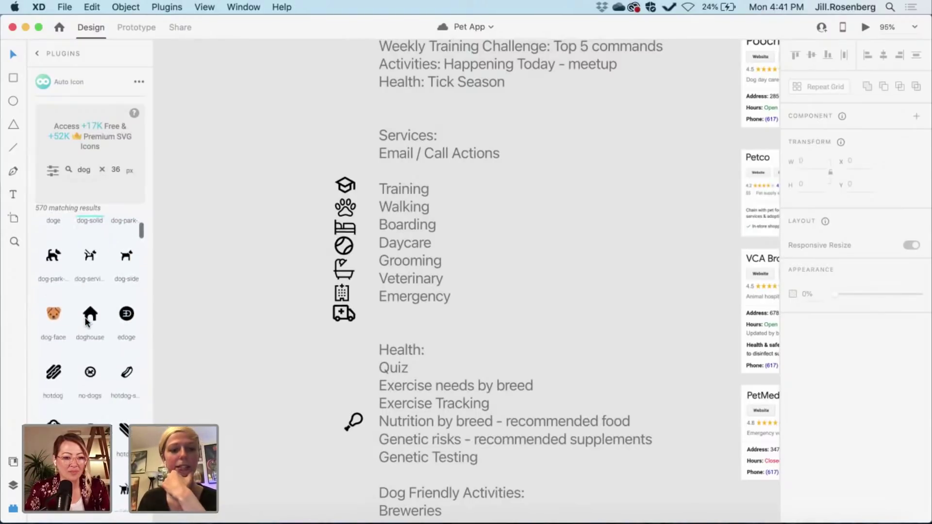
{"action": "scroll", "coordinate": [85, 316], "scroll_direction": "down", "scroll_amount": 7}
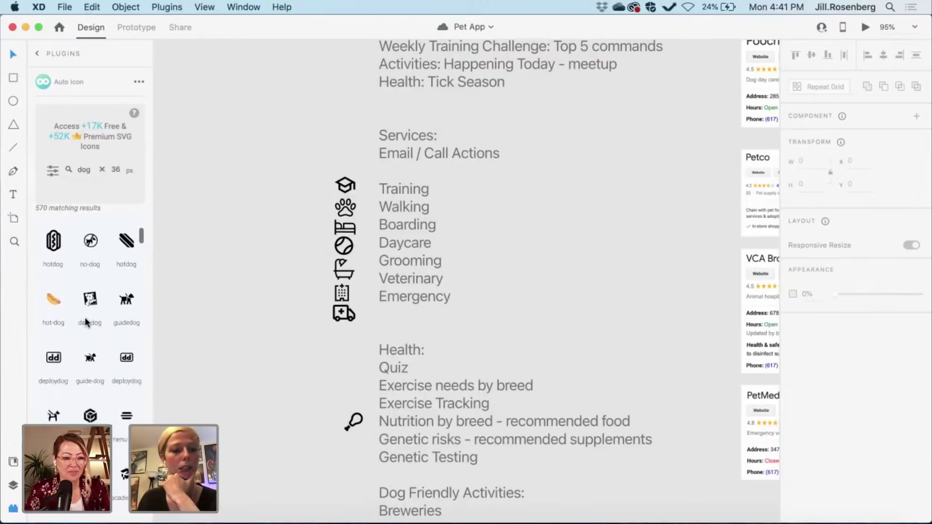
{"action": "scroll", "coordinate": [87, 320], "scroll_direction": "down", "scroll_amount": 6}
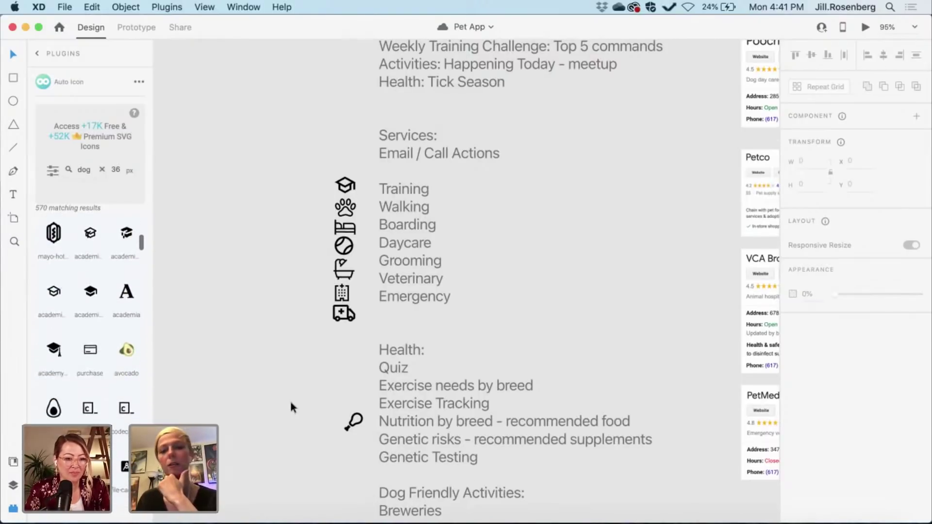
{"action": "scroll", "coordinate": [289, 398], "scroll_direction": "down", "scroll_amount": 6}
{"action": "scroll", "coordinate": [289, 399], "scroll_direction": "down", "scroll_amount": 10}
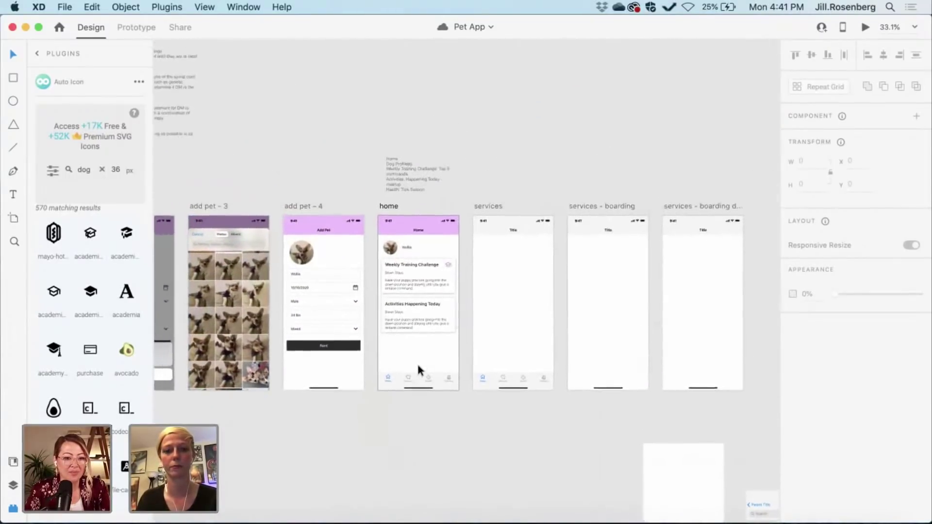
{"action": "scroll", "coordinate": [416, 369], "scroll_direction": "up", "scroll_amount": 10}
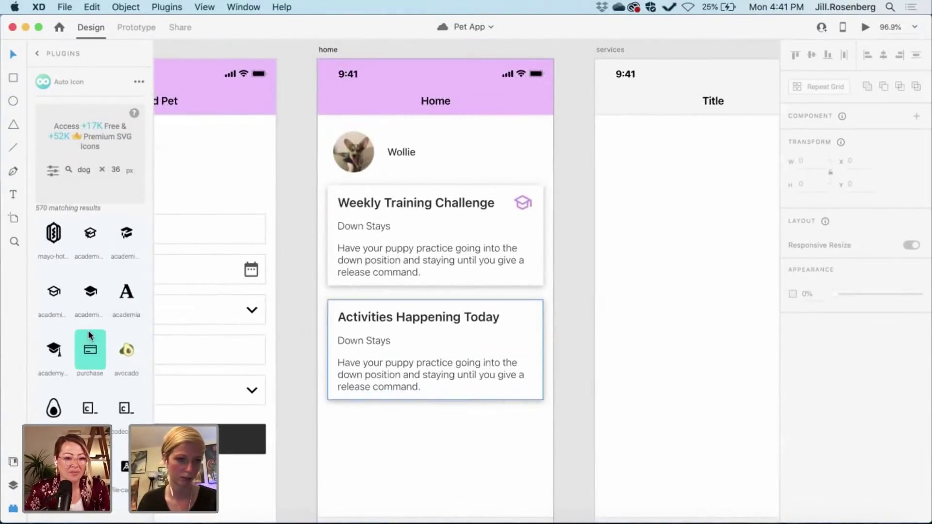
{"action": "scroll", "coordinate": [89, 330], "scroll_direction": "down", "scroll_amount": 5}
{"action": "scroll", "coordinate": [88, 330], "scroll_direction": "up", "scroll_amount": 5}
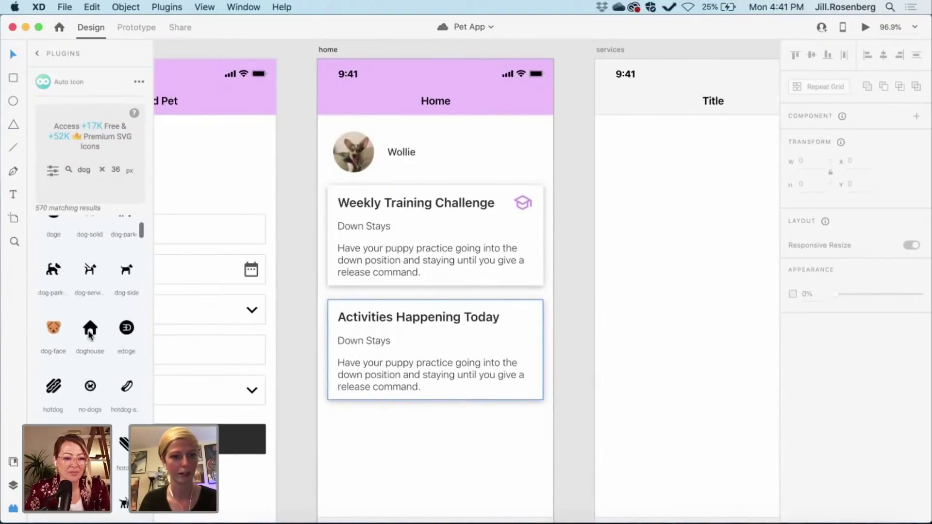
{"action": "scroll", "coordinate": [88, 335], "scroll_direction": "up", "scroll_amount": 1}
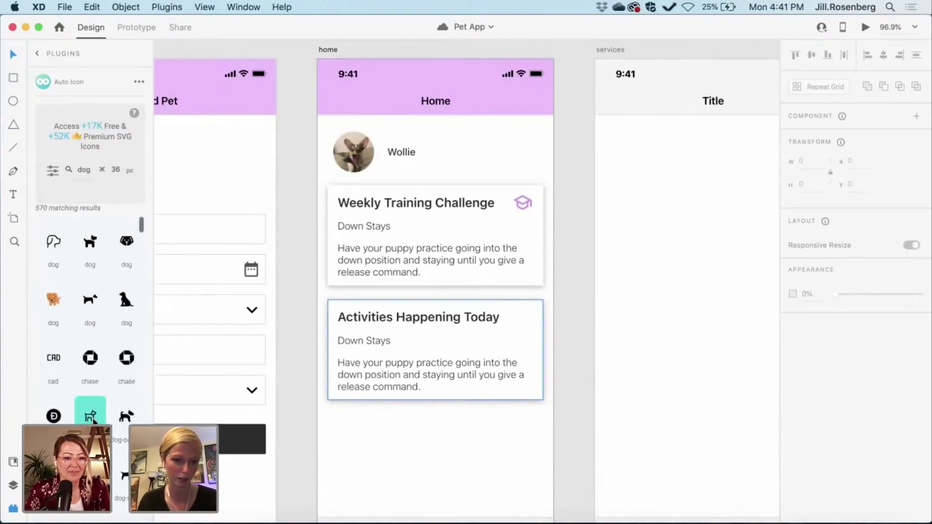
{"action": "left_click_drag", "start_coordinate": [94, 419], "coordinate": [582, 334]}
{"action": "scroll", "coordinate": [591, 342], "scroll_direction": "up", "scroll_amount": 3}
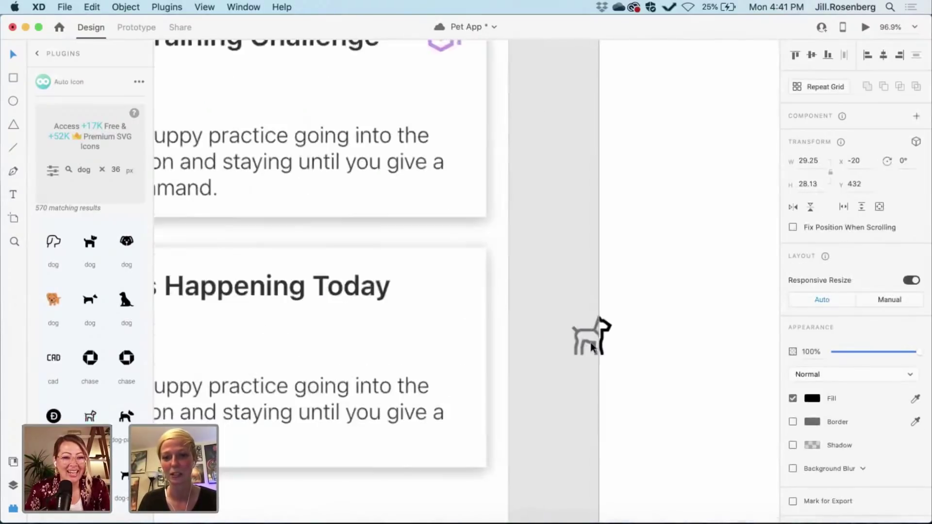
{"action": "left_click_drag", "start_coordinate": [587, 345], "coordinate": [548, 307]}
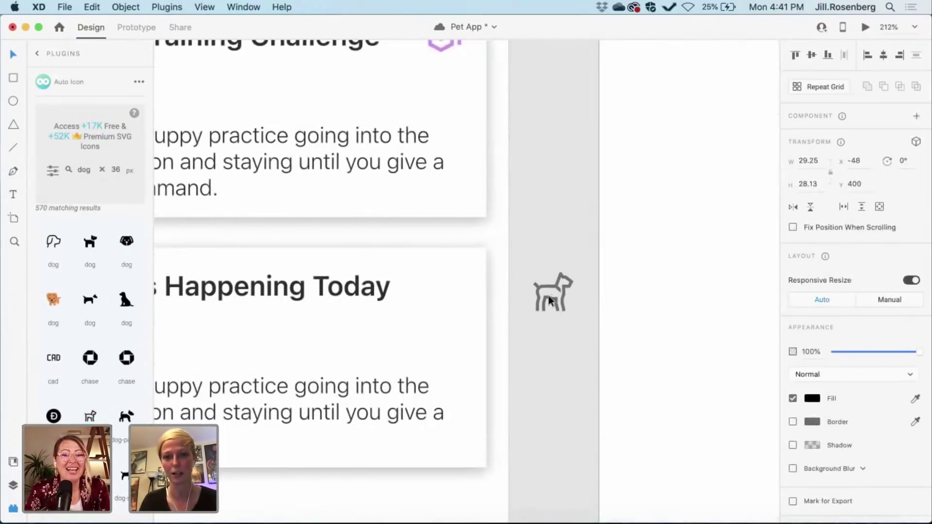
- Move the dog icon into the upper-right corner of the Activities Happening Today card, at about X 317, Y 392
{"action": "scroll", "coordinate": [549, 303], "scroll_direction": "down", "scroll_amount": 3}
{"action": "scroll", "coordinate": [549, 300], "scroll_direction": "up", "scroll_amount": 2}
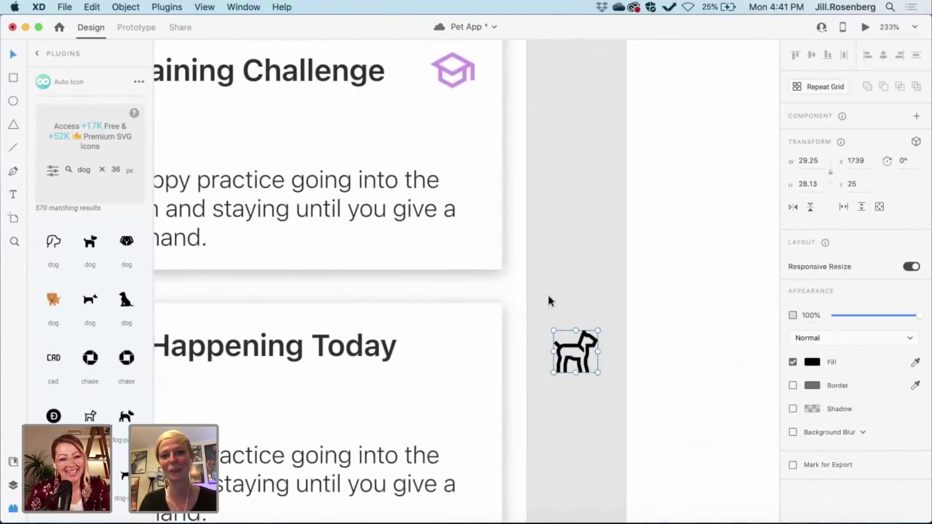
{"action": "left_click_drag", "start_coordinate": [593, 395], "coordinate": [478, 382]}
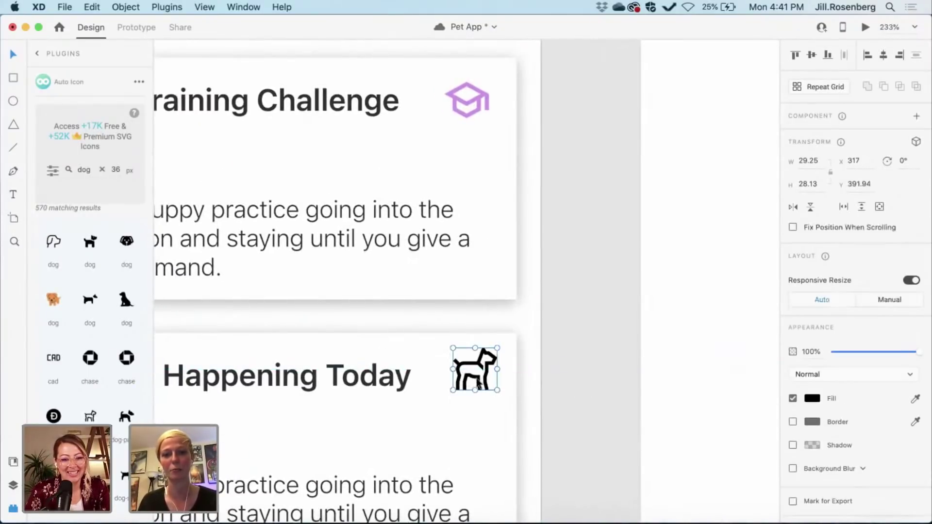
- Scale the dog icon proportionally to a height of 24, matching the graduation cap, and align it with the card title at about X 316, Y 398
{"action": "left_click", "coordinate": [478, 105]}
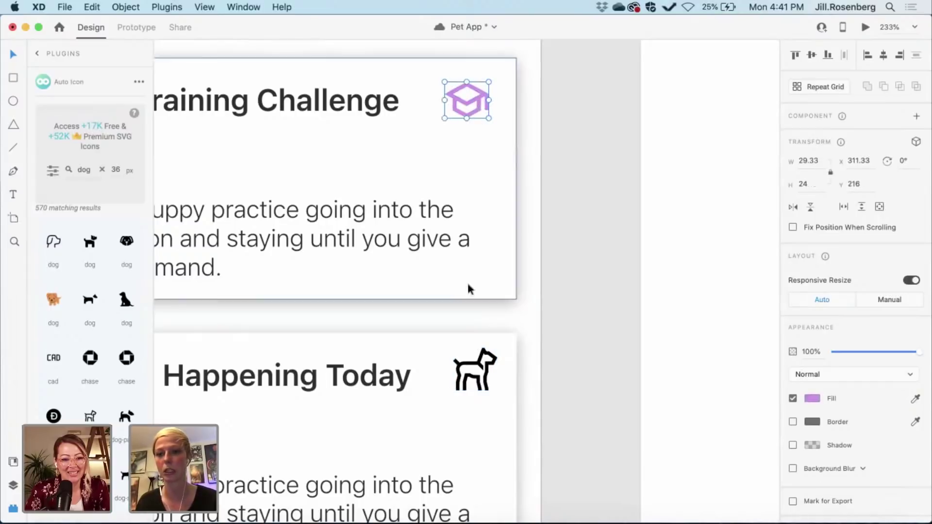
{"action": "left_click", "coordinate": [478, 381]}
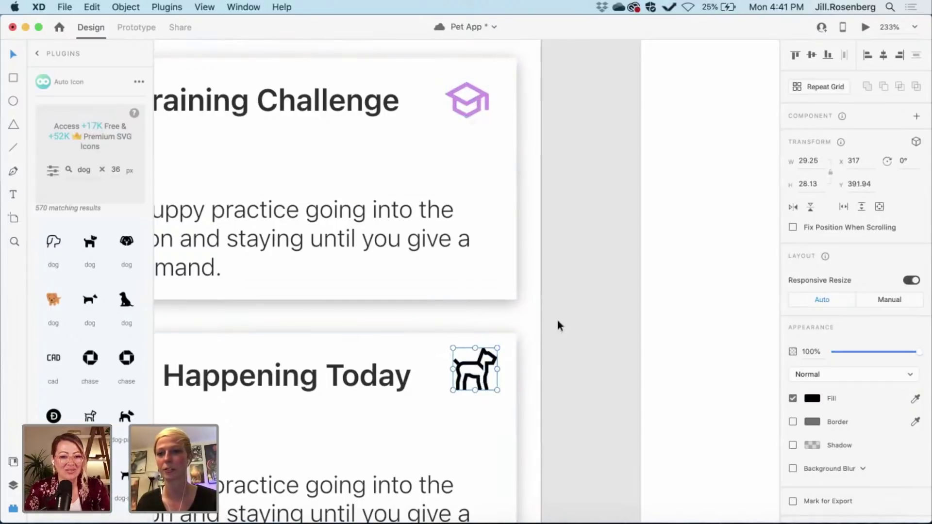
{"action": "left_click", "coordinate": [816, 184]}
{"action": "type", "text": "24"}
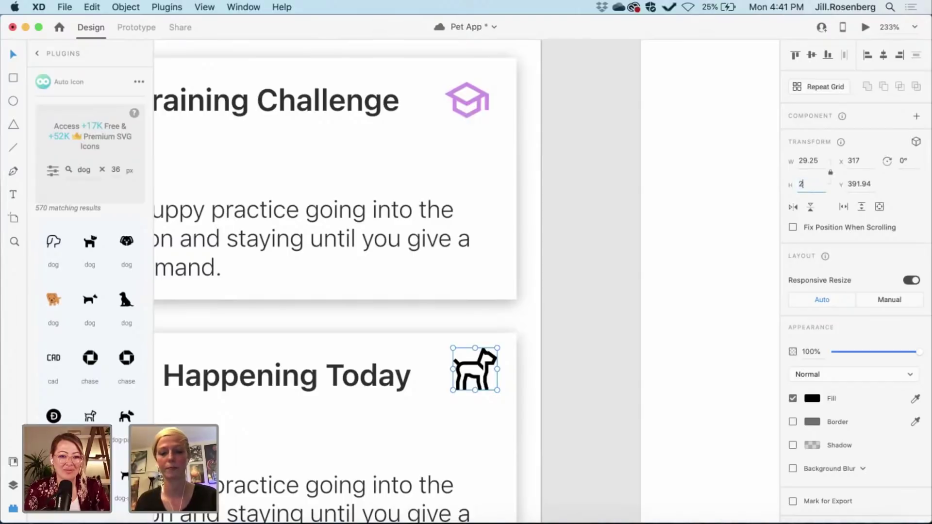
{"action": "key", "text": "Return"}
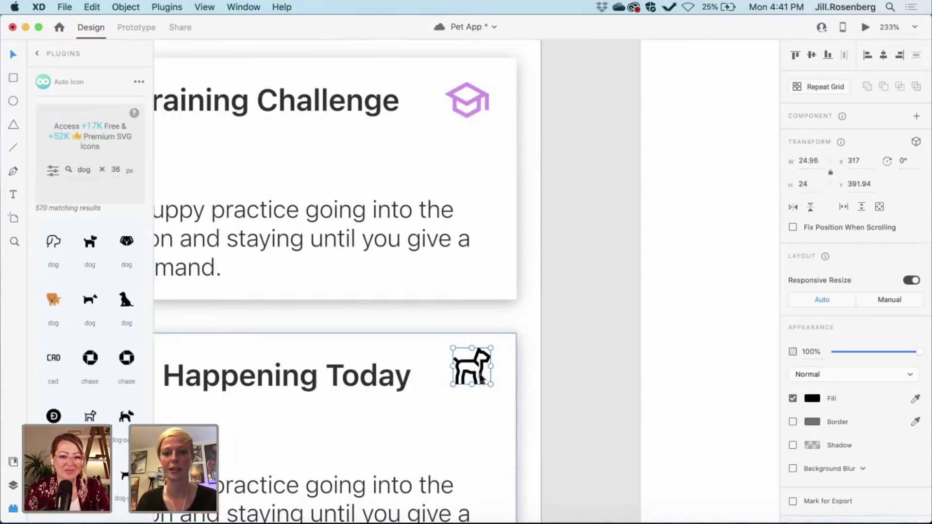
{"action": "left_click_drag", "start_coordinate": [476, 367], "coordinate": [480, 388]}
{"action": "scroll", "coordinate": [480, 387], "scroll_direction": "down", "scroll_amount": 5}
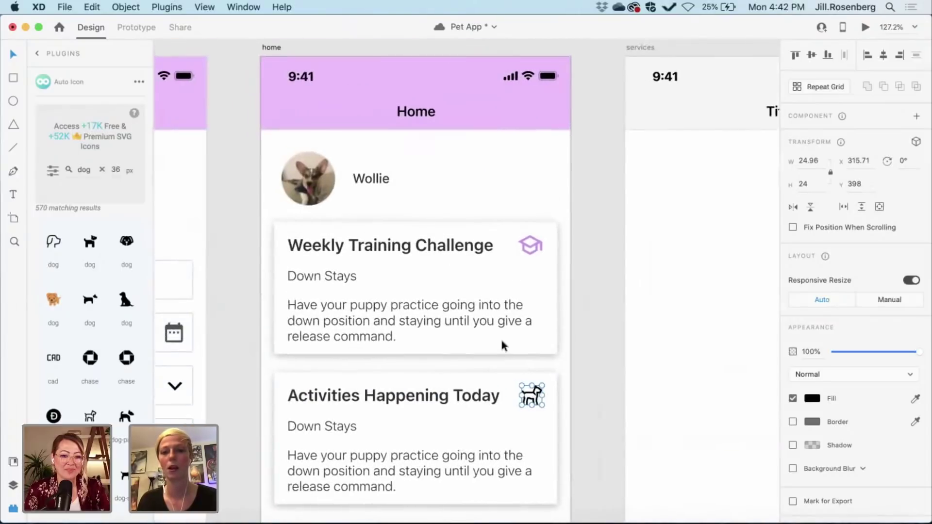
- Fill the Weekly Training Challenge card's graduation cap icon with the light purple sampled from the Home header, #EBBFFF
{"action": "left_click", "coordinate": [536, 245]}
{"action": "scroll", "coordinate": [599, 334], "scroll_direction": "up", "scroll_amount": 3}
{"action": "scroll", "coordinate": [599, 334], "scroll_direction": "left", "scroll_amount": 4}
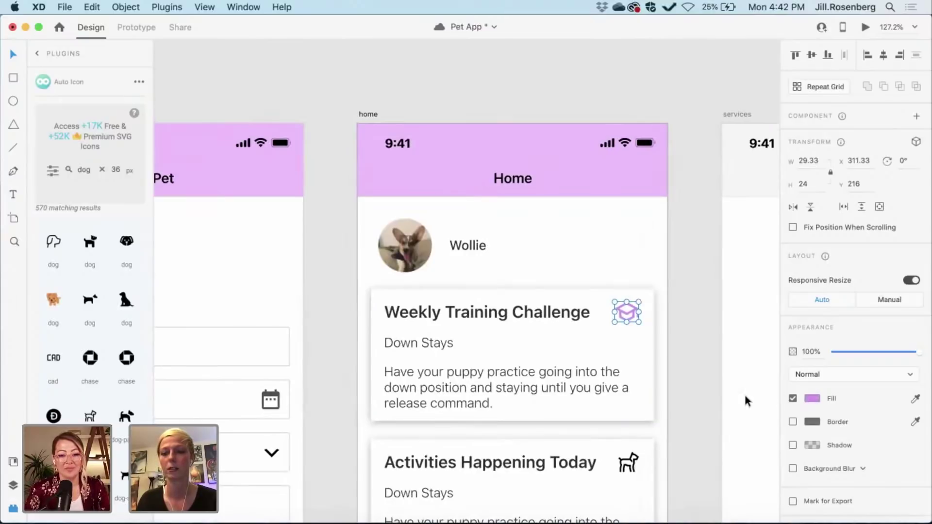
{"action": "scroll", "coordinate": [743, 392], "scroll_direction": "down", "scroll_amount": 2}
{"action": "scroll", "coordinate": [744, 392], "scroll_direction": "right", "scroll_amount": 3}
{"action": "scroll", "coordinate": [670, 357], "scroll_direction": "up", "scroll_amount": 1}
{"action": "scroll", "coordinate": [670, 358], "scroll_direction": "left", "scroll_amount": 1}
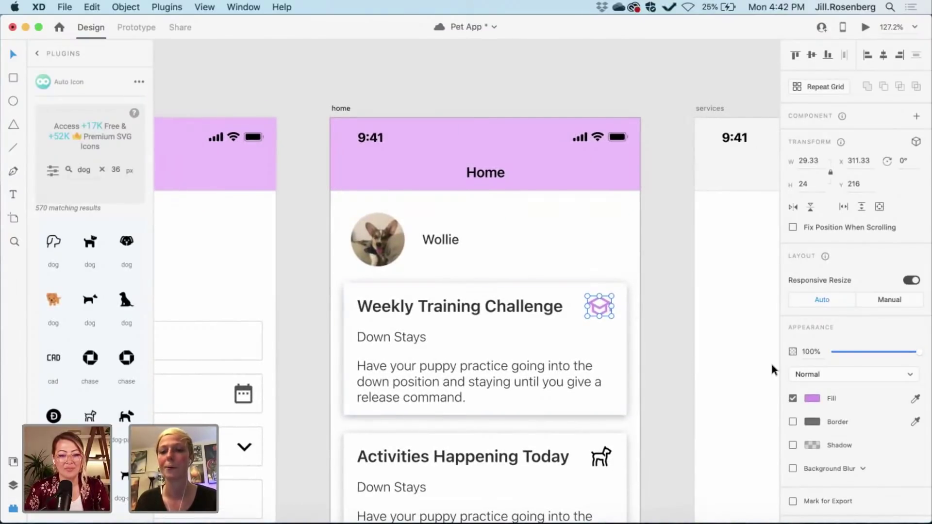
{"action": "left_click", "coordinate": [813, 398]}
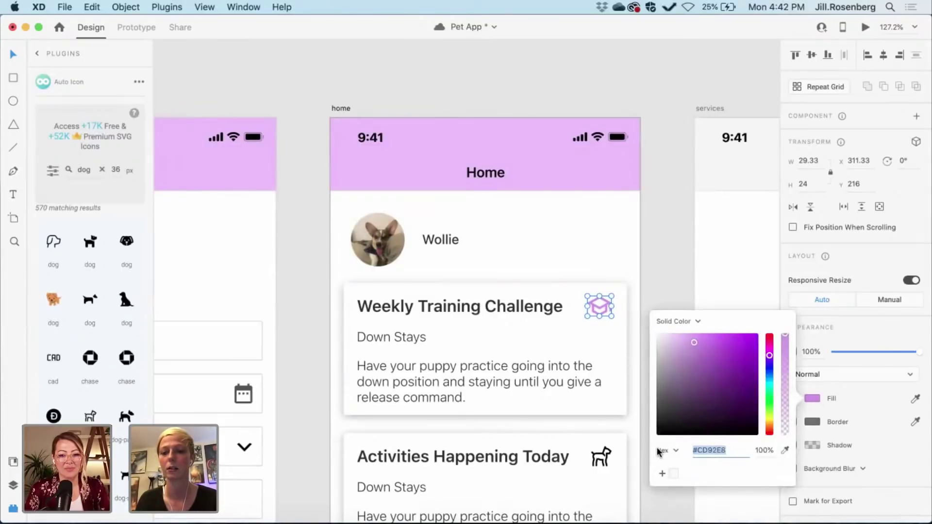
{"action": "left_click", "coordinate": [784, 450]}
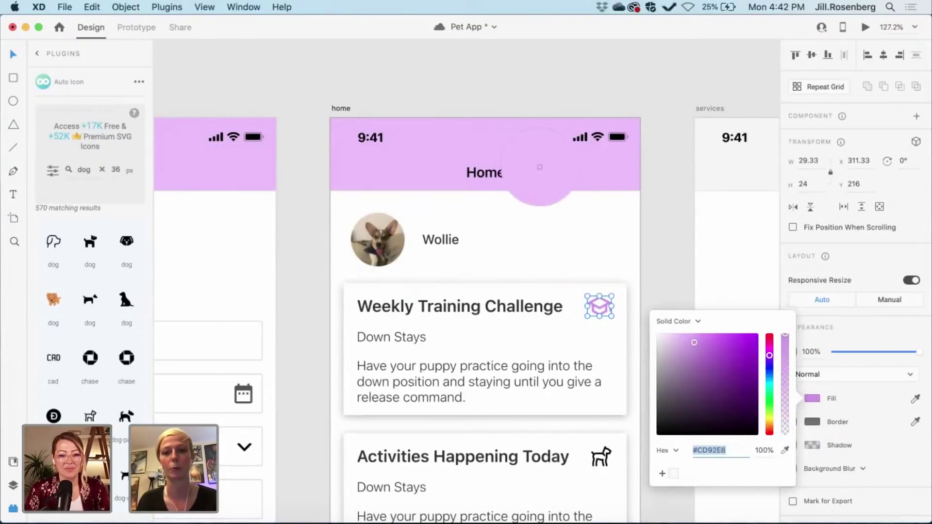
{"action": "left_click", "coordinate": [540, 167]}
- Darken the graduation cap icon's fill to #D397EF and add that color to the document's color assets
{"action": "scroll", "coordinate": [680, 287], "scroll_direction": "down", "scroll_amount": 2}
{"action": "scroll", "coordinate": [680, 287], "scroll_direction": "right", "scroll_amount": 2}
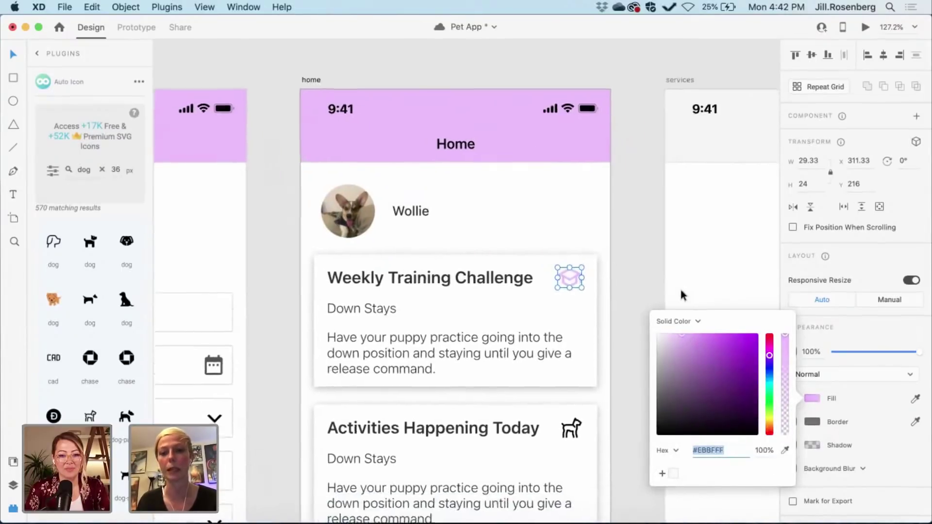
{"action": "left_click_drag", "start_coordinate": [680, 333], "coordinate": [691, 339]}
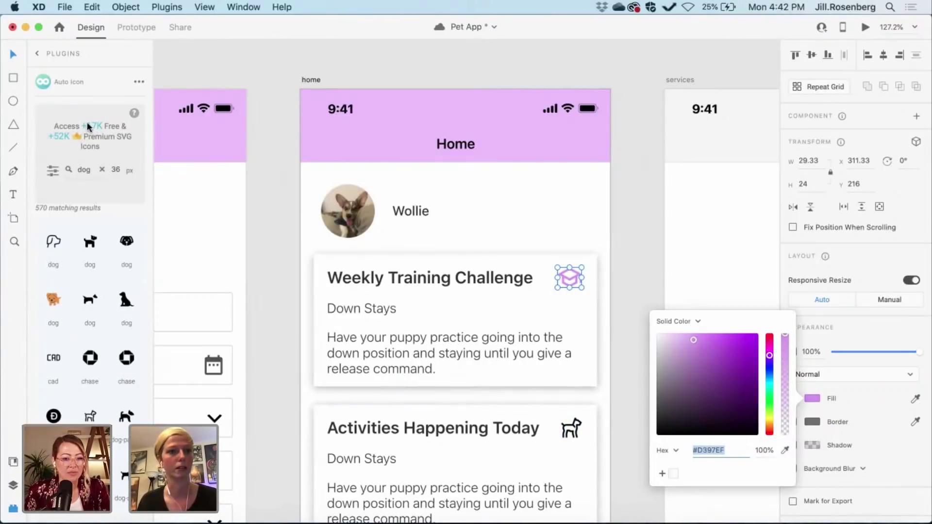
{"action": "left_click", "coordinate": [12, 462]}
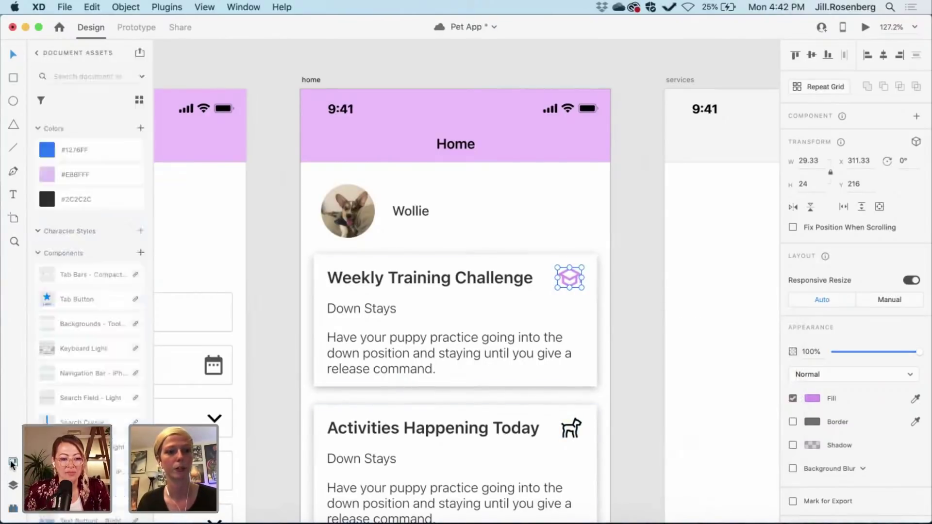
{"action": "left_click", "coordinate": [140, 128]}
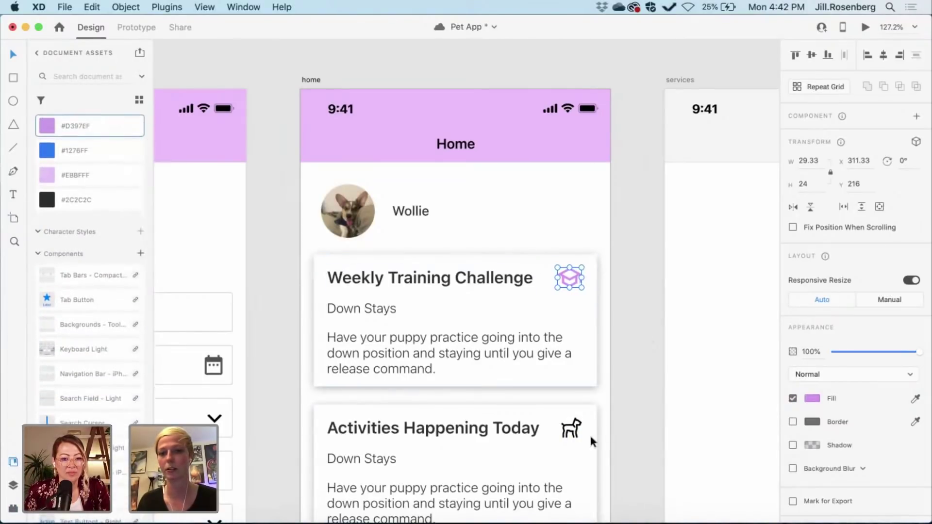
- Apply the saved #D397EF color to the dog icon on the Activities Happening Today card
{"action": "left_click", "coordinate": [571, 428]}
{"action": "left_click", "coordinate": [73, 126]}
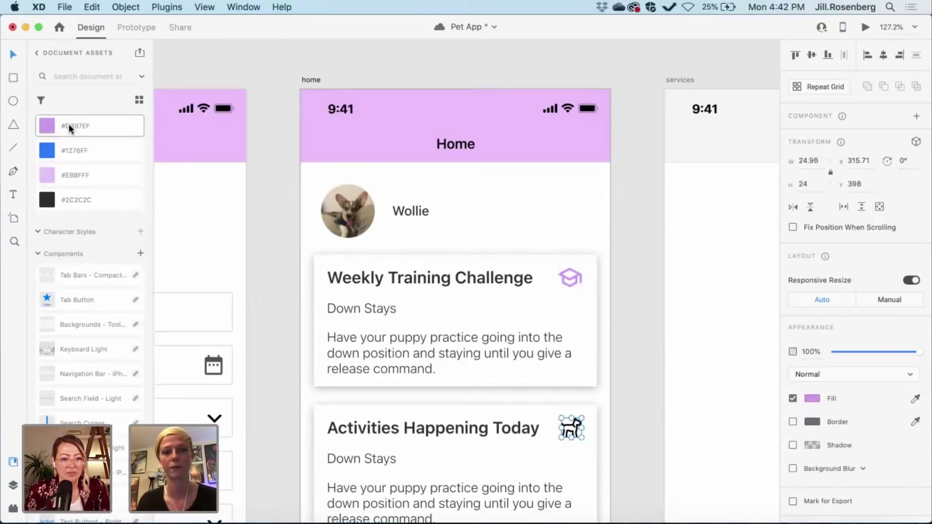
{"action": "left_click", "coordinate": [646, 328]}
{"action": "scroll", "coordinate": [645, 328], "scroll_direction": "down", "scroll_amount": 5}
{"action": "scroll", "coordinate": [645, 327], "scroll_direction": "left", "scroll_amount": 2}
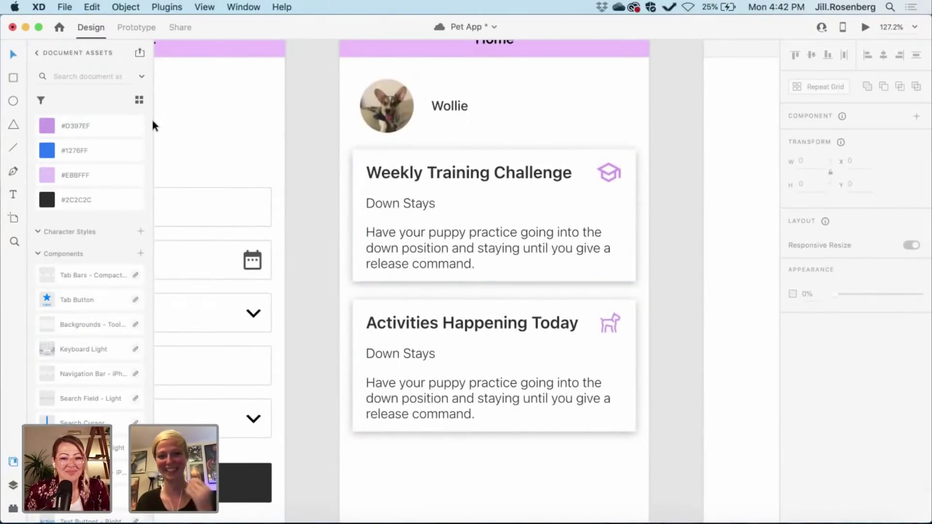
{"action": "scroll", "coordinate": [667, 345], "scroll_direction": "down", "scroll_amount": 3}
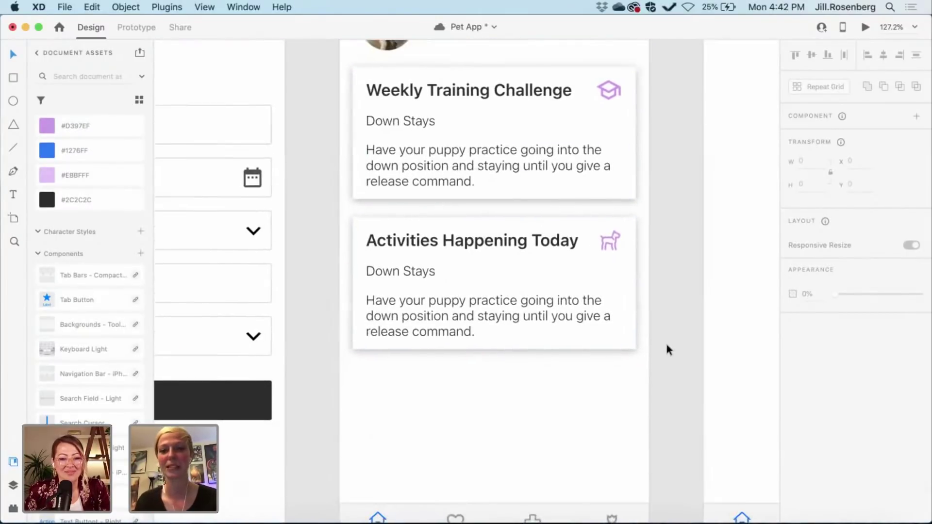
{"action": "scroll", "coordinate": [667, 346], "scroll_direction": "down", "scroll_amount": 1}
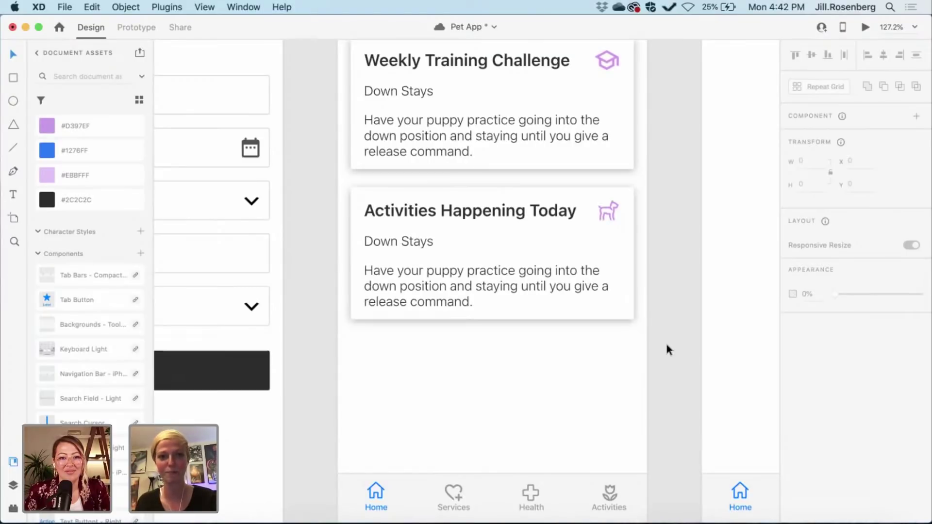
{"action": "scroll", "coordinate": [617, 372], "scroll_direction": "up", "scroll_amount": 1}
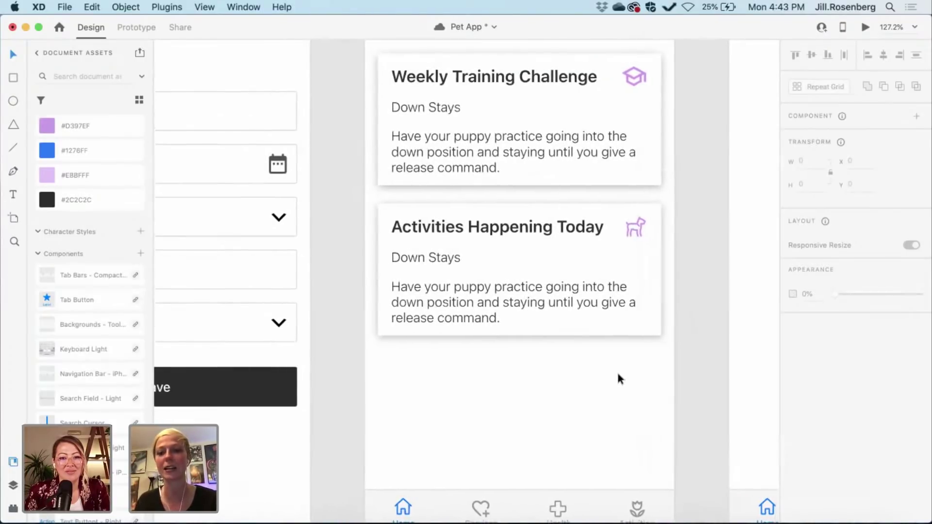
{"action": "scroll", "coordinate": [617, 374], "scroll_direction": "down", "scroll_amount": 2}
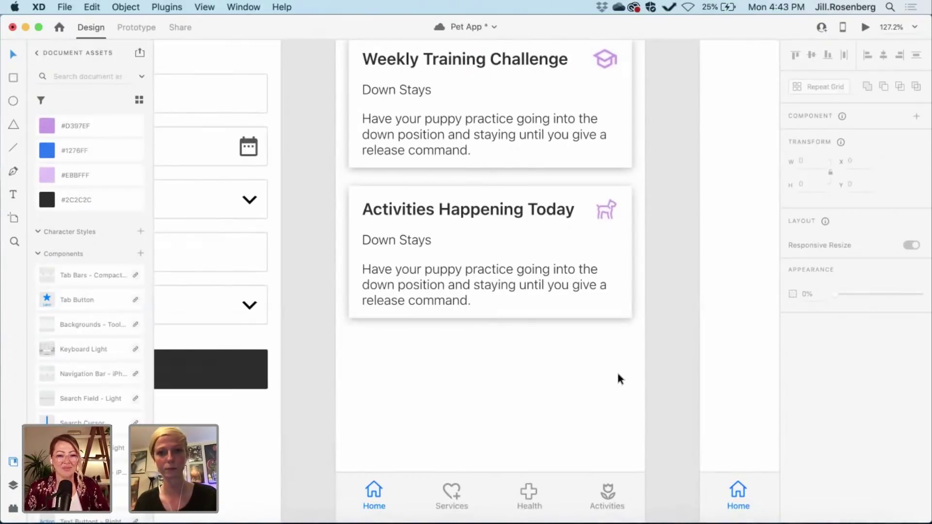
- Replace the Activities Happening Today card's subtitle with "Corgi Meetup"
{"action": "scroll", "coordinate": [597, 368], "scroll_direction": "up", "scroll_amount": 2}
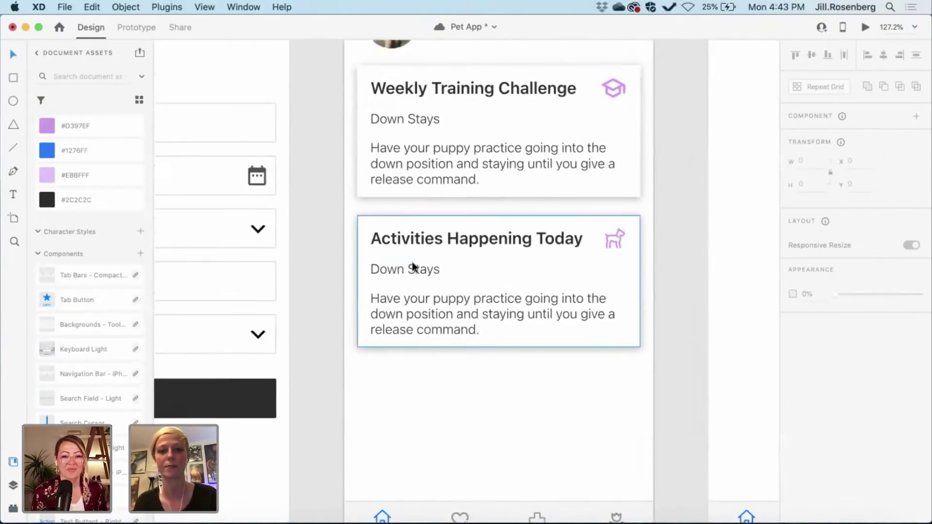
{"action": "double_click", "coordinate": [413, 266]}
{"action": "double_click", "coordinate": [411, 267]}
{"action": "type", "text": "Corgi Me"}
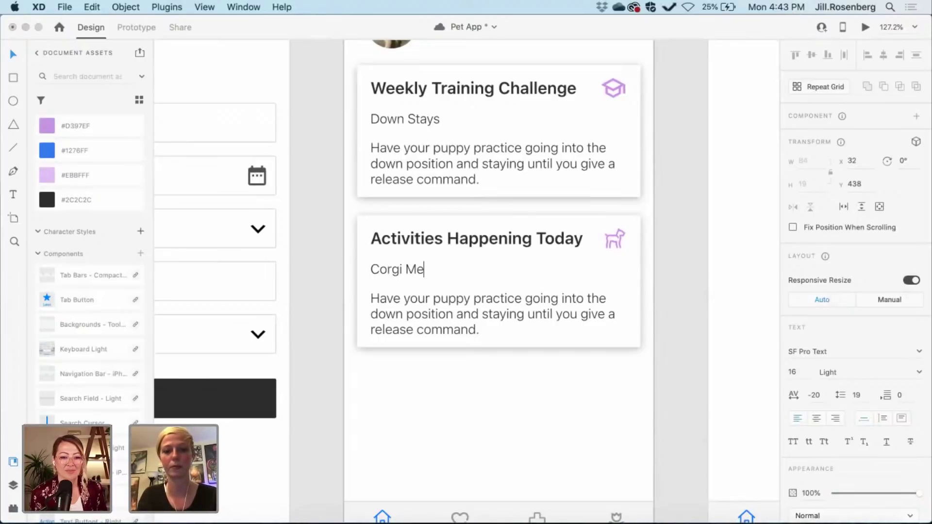
{"action": "type", "text": "etup"}
{"action": "key", "text": "Escape"}
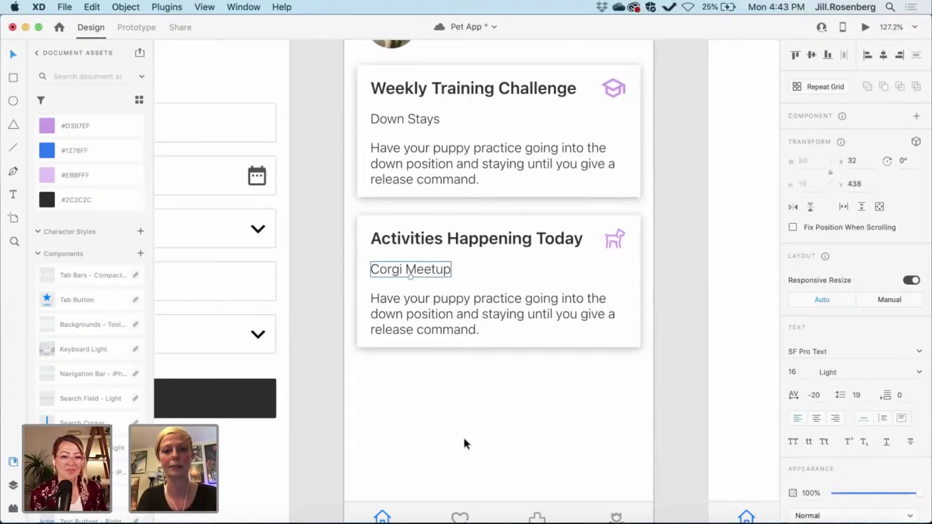
{"action": "scroll", "coordinate": [462, 435], "scroll_direction": "up", "scroll_amount": 2}
{"action": "left_click", "coordinate": [569, 435]}
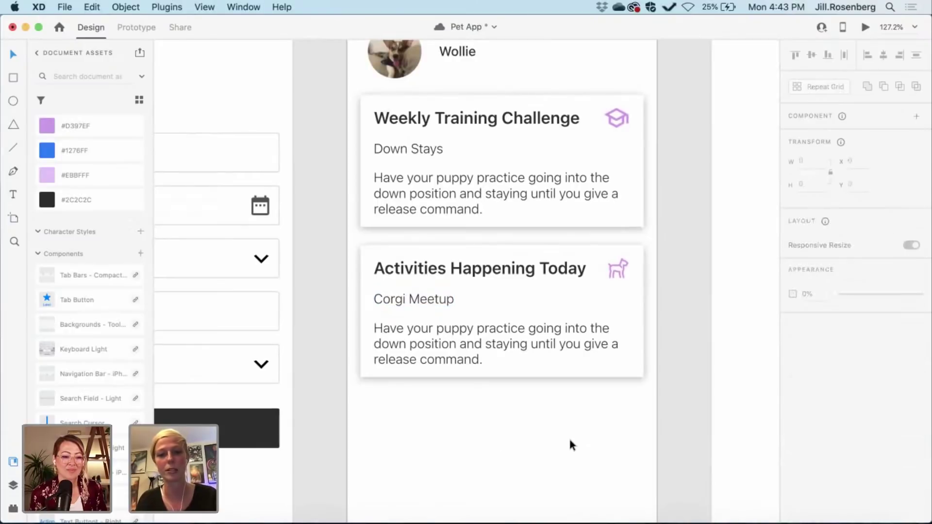
- Replace the Activities Happening Today card's description with "Come to Quincy Dog Park and meet up with the neighborhood corgis!"
{"action": "scroll", "coordinate": [569, 436], "scroll_direction": "up", "scroll_amount": 2}
{"action": "scroll", "coordinate": [568, 435], "scroll_direction": "right", "scroll_amount": 1}
{"action": "scroll", "coordinate": [654, 415], "scroll_direction": "up", "scroll_amount": 3}
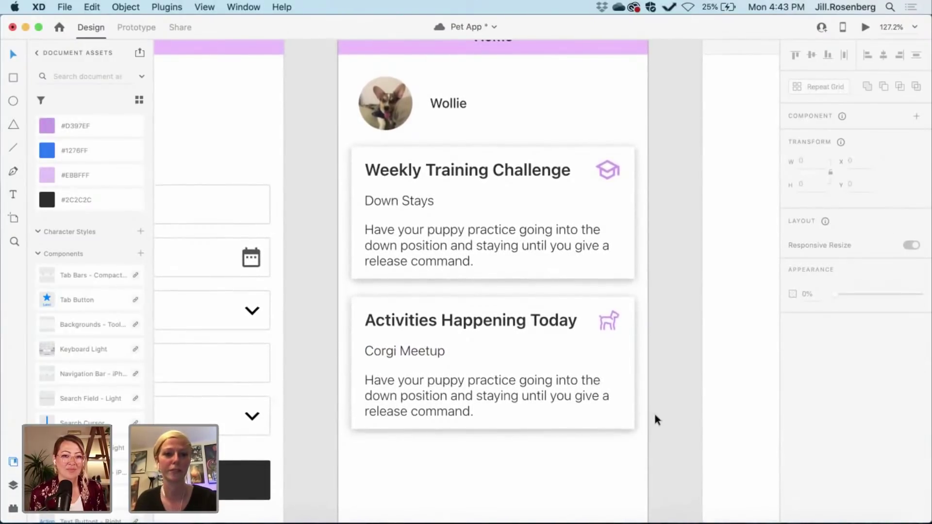
{"action": "scroll", "coordinate": [653, 411], "scroll_direction": "up", "scroll_amount": 1}
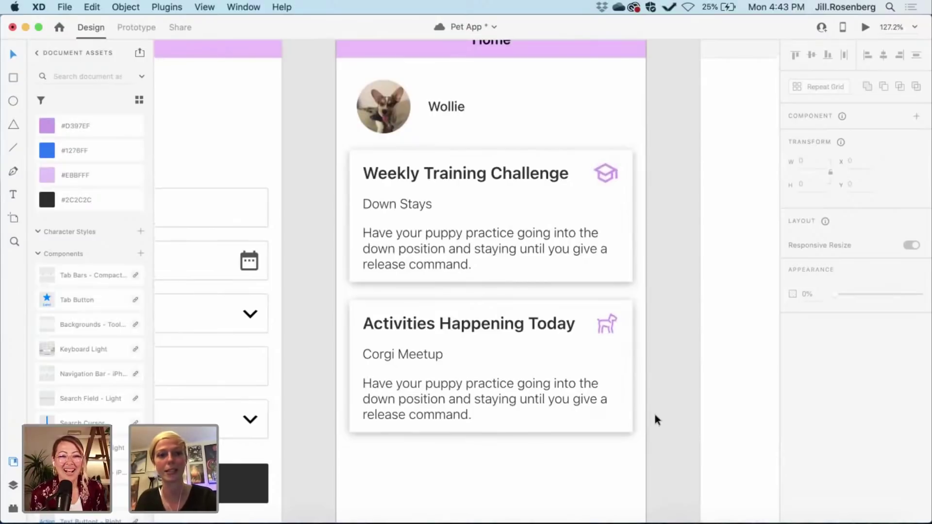
{"action": "double_click", "coordinate": [437, 398]}
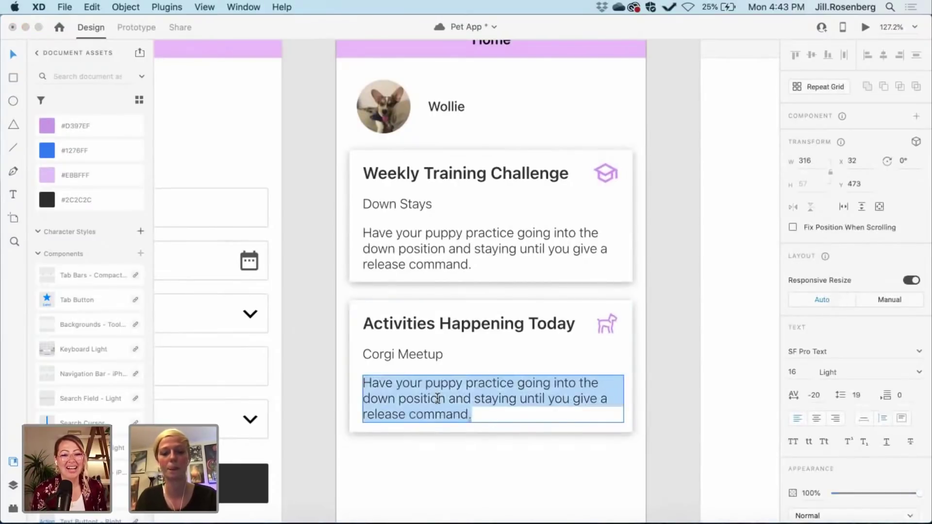
{"action": "type", "text": "Come to"}
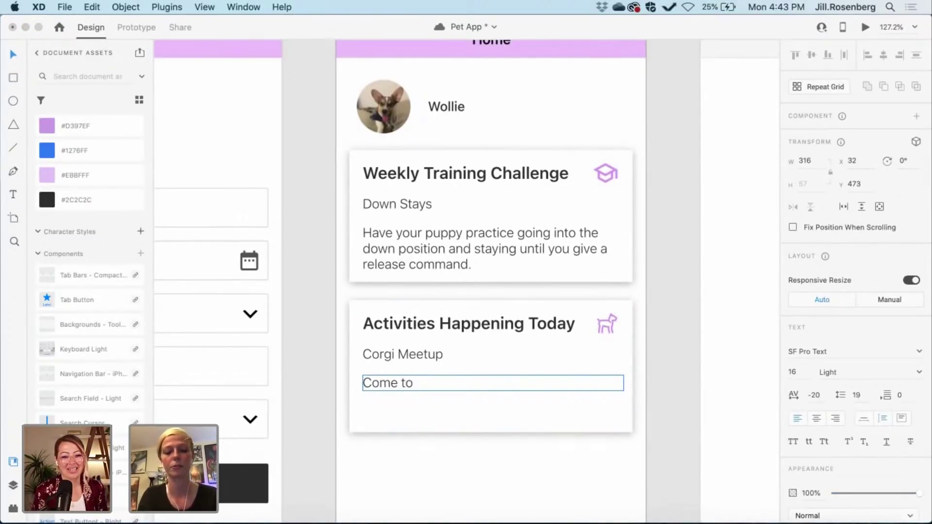
{"action": "type", "text": " Qui"}
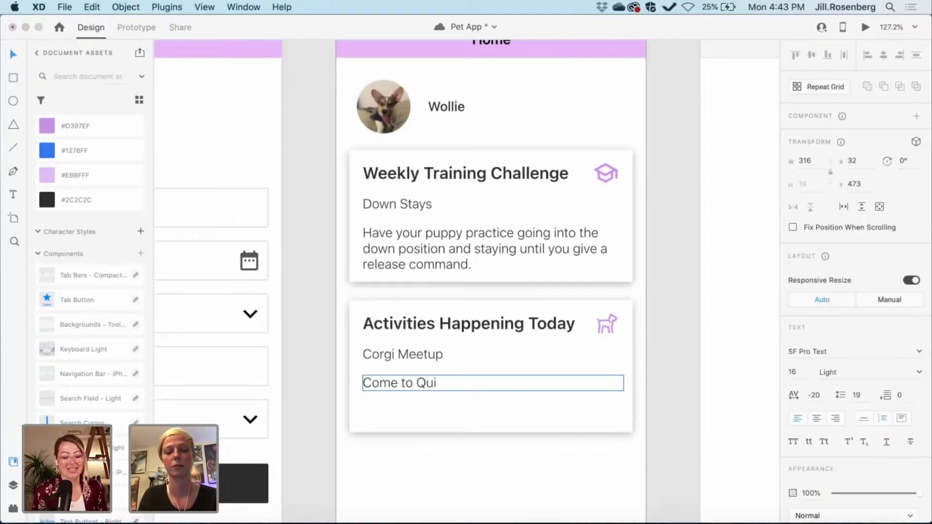
{"action": "type", "text": "ncy Dog "}
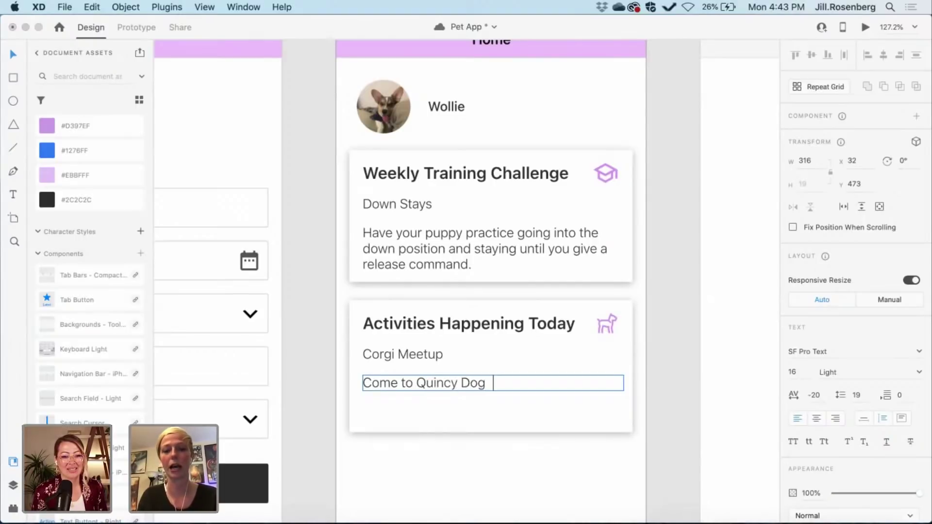
{"action": "type", "text": "Park"}
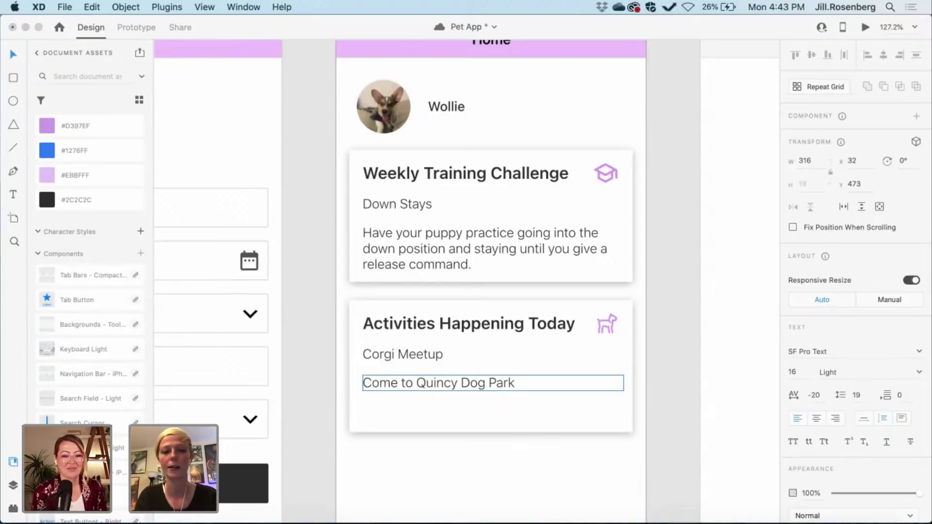
{"action": "type", "text": "and "}
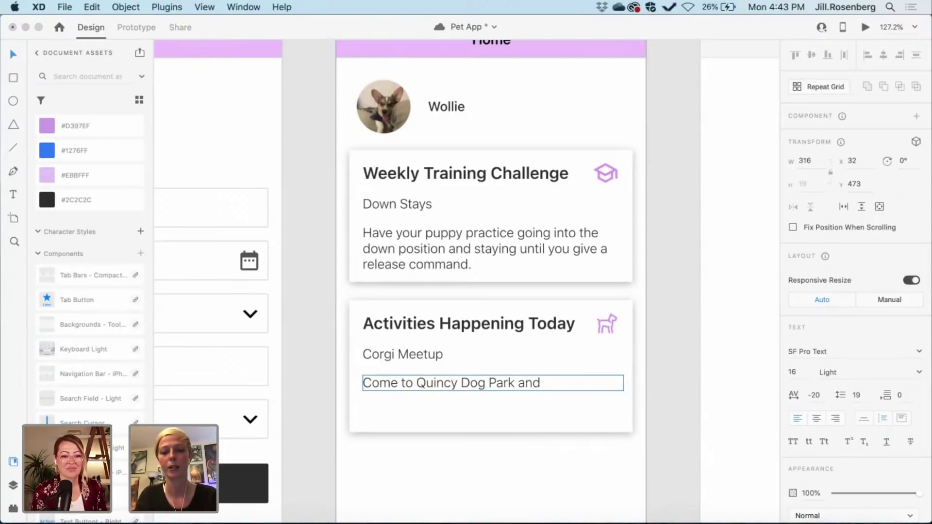
{"action": "type", "text": "meet"}
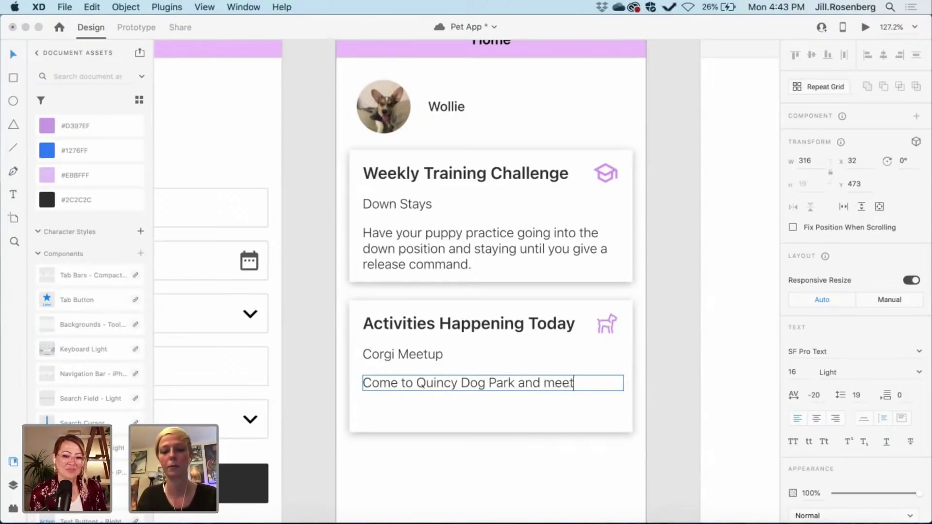
{"action": "type", "text": "up"}
{"action": "key", "text": "BackSpace"}
{"action": "key", "text": "BackSpace"}
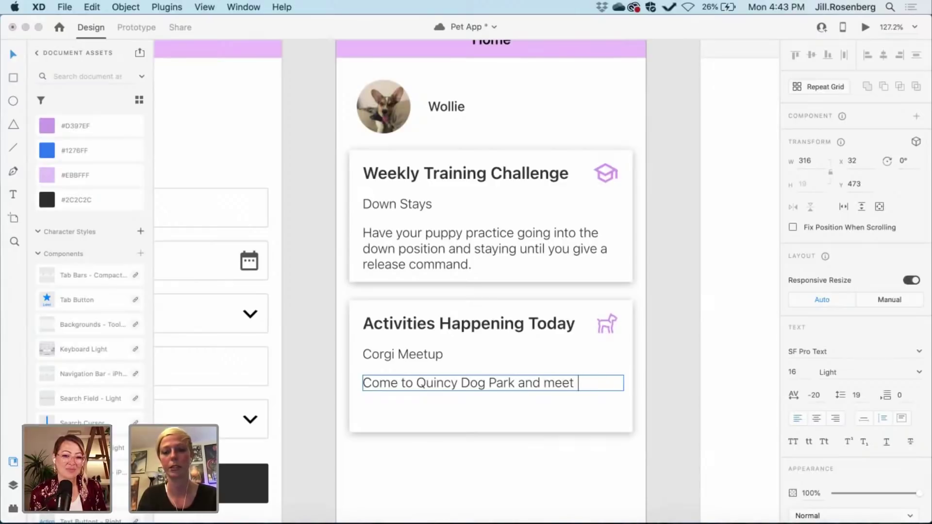
{"action": "type", "text": "up with th"}
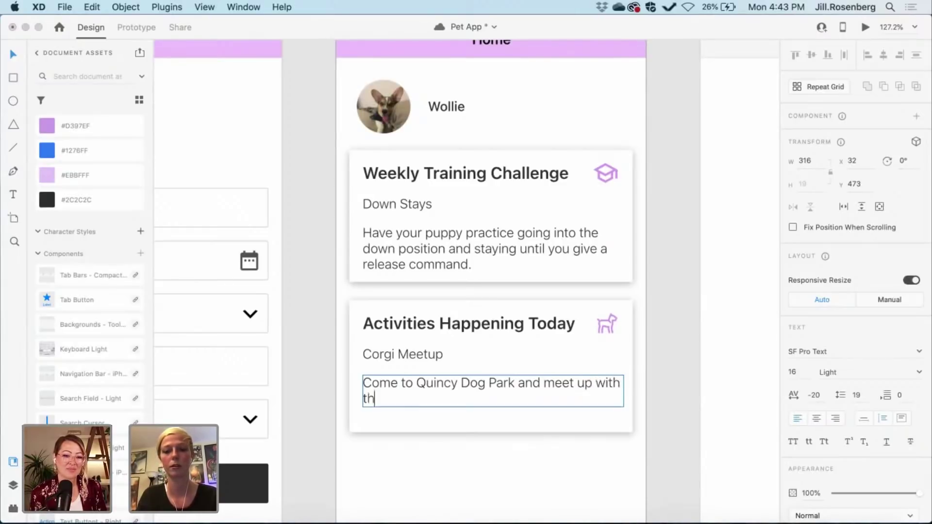
{"action": "type", "text": "e neigh"}
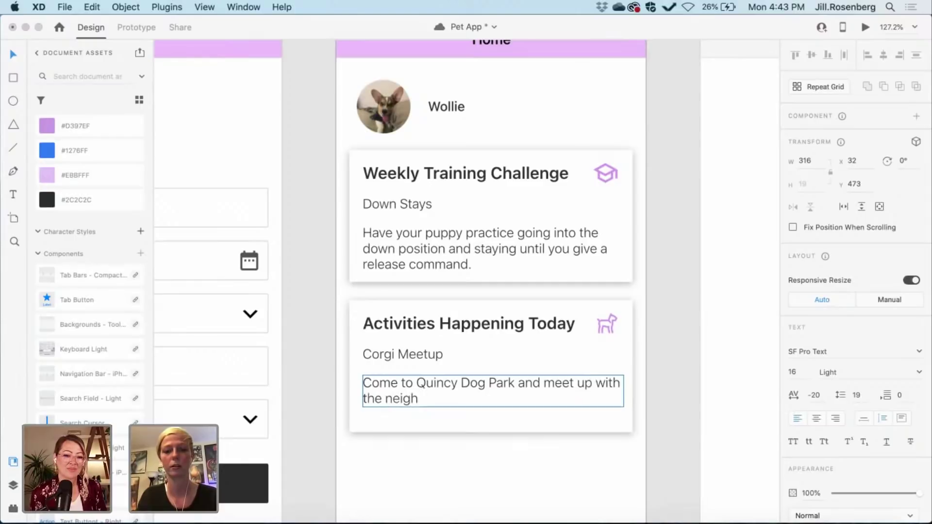
{"action": "type", "text": "borhood c"}
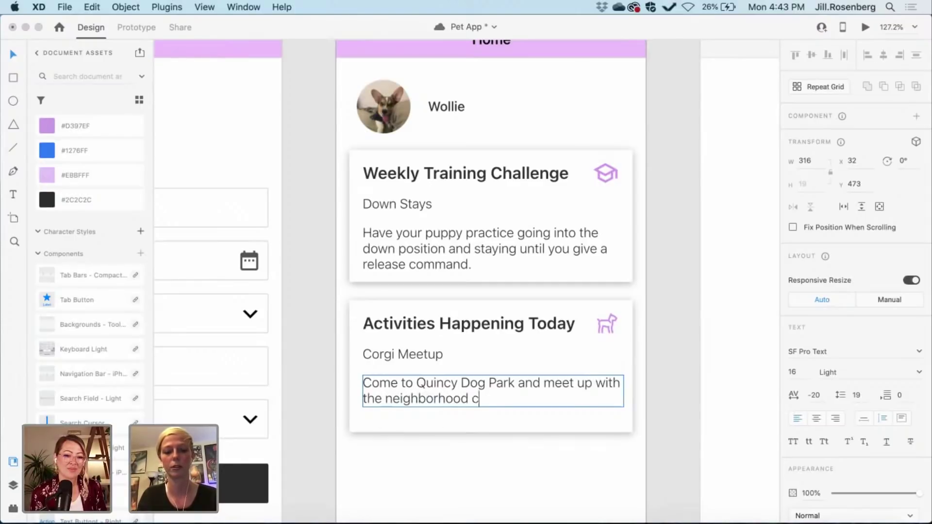
{"action": "type", "text": "orgis"}
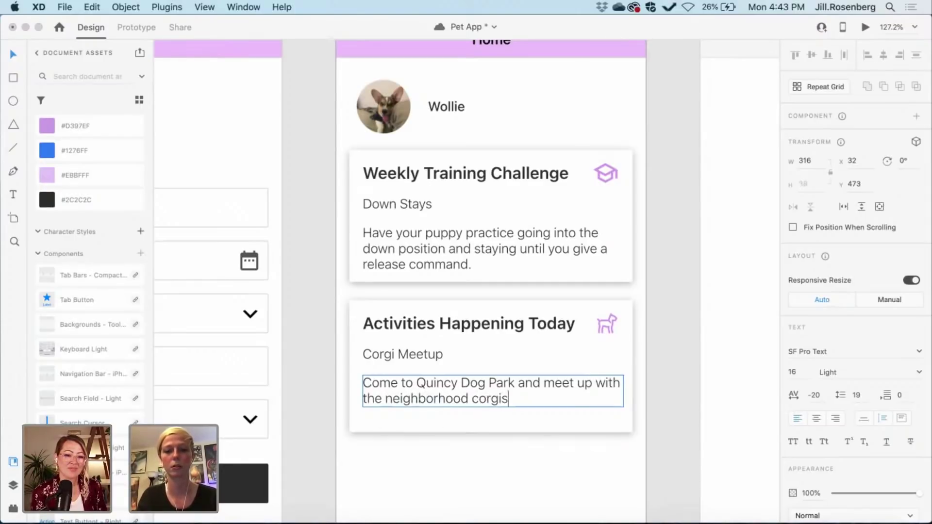
{"action": "type", "text": "!"}
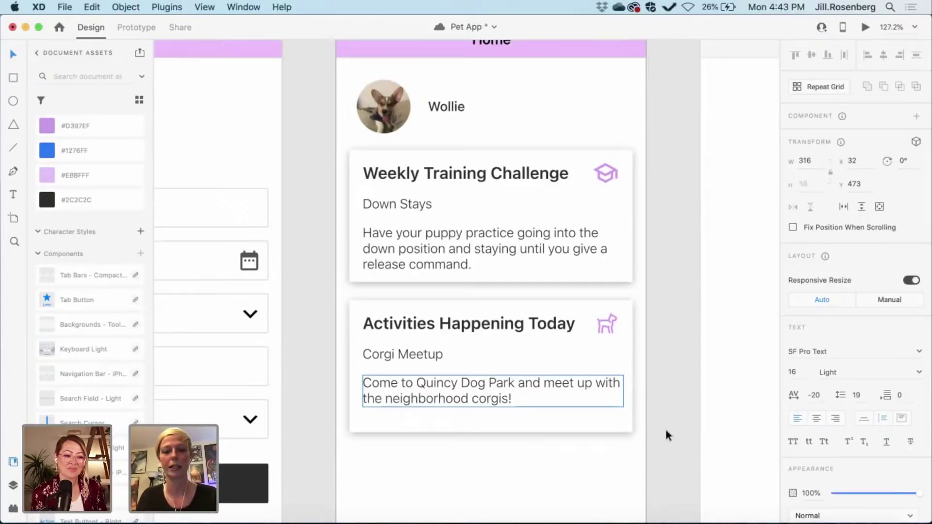
- Shorten the Activities Happening Today card's background rectangle to a height of 146 to fit the two-line description
{"action": "left_click", "coordinate": [512, 412]}
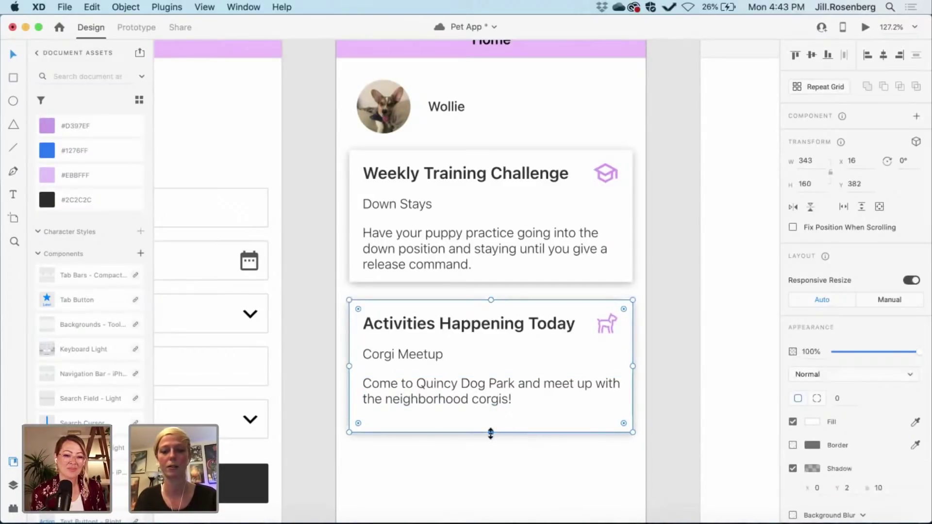
{"action": "left_click_drag", "start_coordinate": [492, 432], "coordinate": [492, 421]}
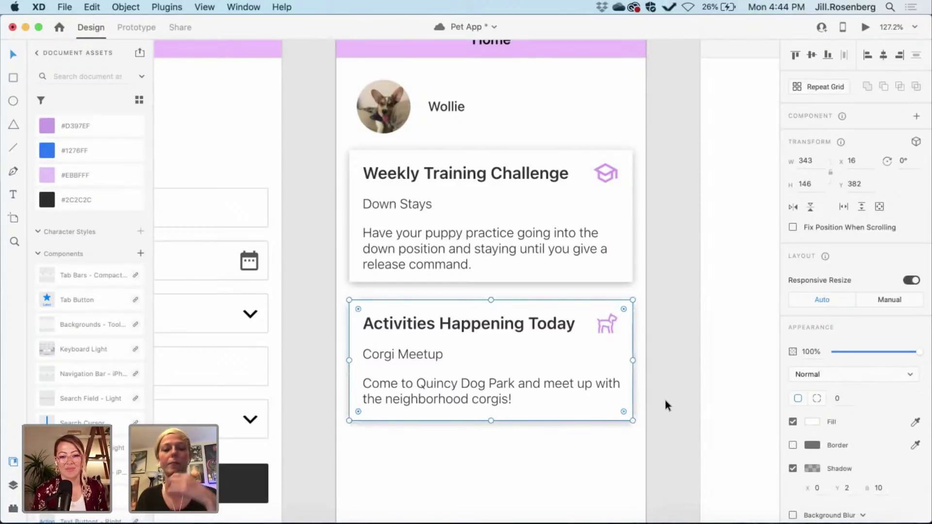
{"action": "left_click", "coordinate": [667, 397]}
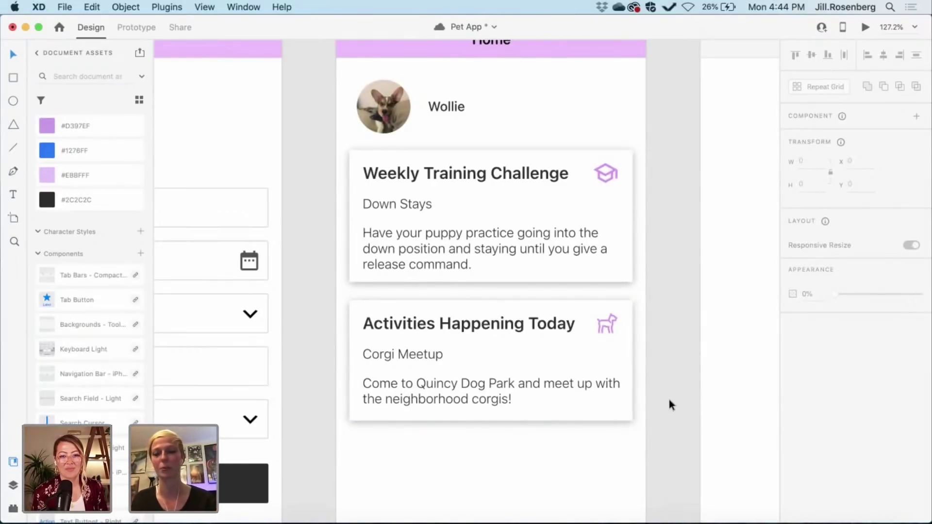
- Check the Home content notes above the artboard against the cards and the remaining space above the tab bar
{"action": "scroll", "coordinate": [669, 400], "scroll_direction": "down", "scroll_amount": 5}
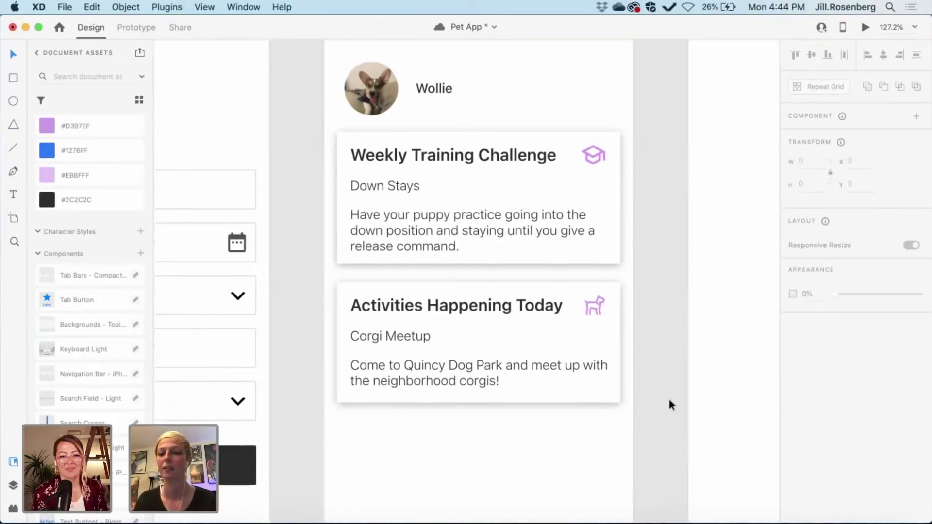
{"action": "scroll", "coordinate": [669, 405], "scroll_direction": "up", "scroll_amount": 1}
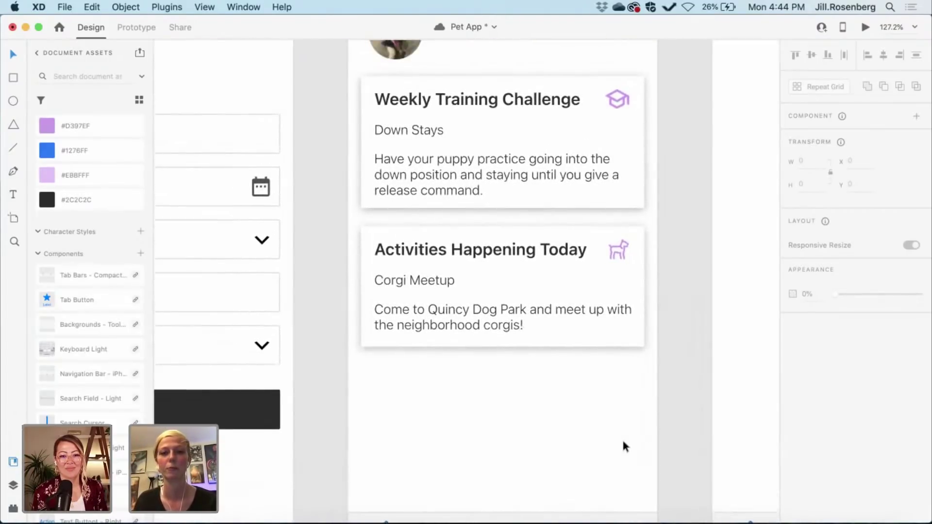
{"action": "scroll", "coordinate": [616, 449], "scroll_direction": "left", "scroll_amount": 1}
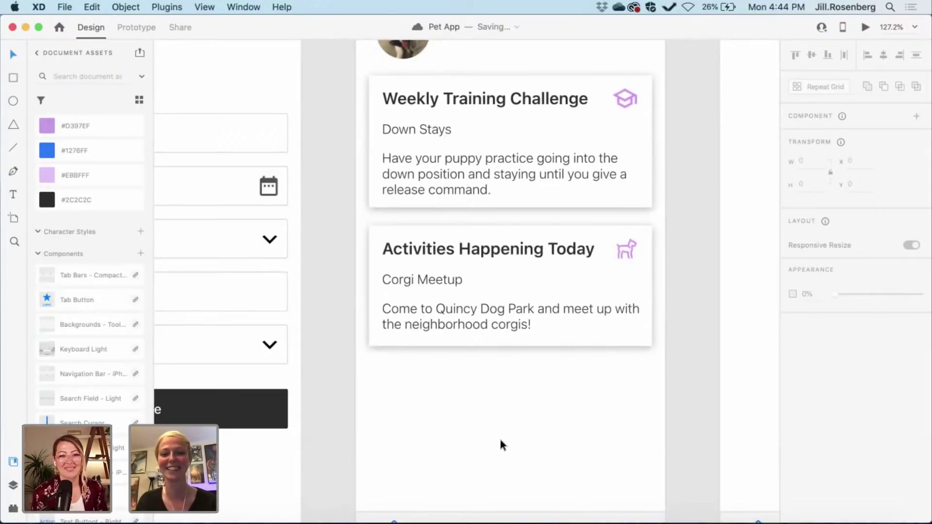
{"action": "scroll", "coordinate": [498, 436], "scroll_direction": "up", "scroll_amount": 5}
{"action": "scroll", "coordinate": [499, 441], "scroll_direction": "up", "scroll_amount": 3}
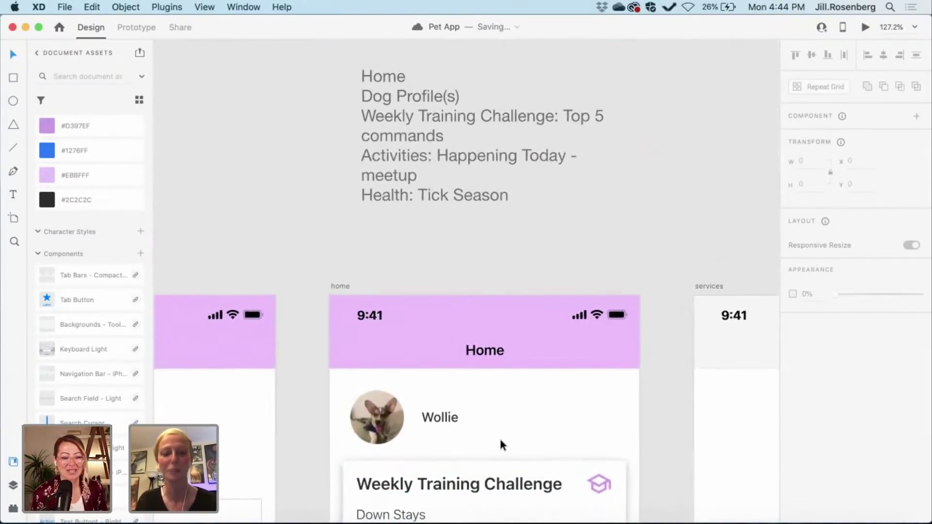
{"action": "scroll", "coordinate": [500, 441], "scroll_direction": "down", "scroll_amount": 1}
{"action": "scroll", "coordinate": [503, 445], "scroll_direction": "down", "scroll_amount": 1}
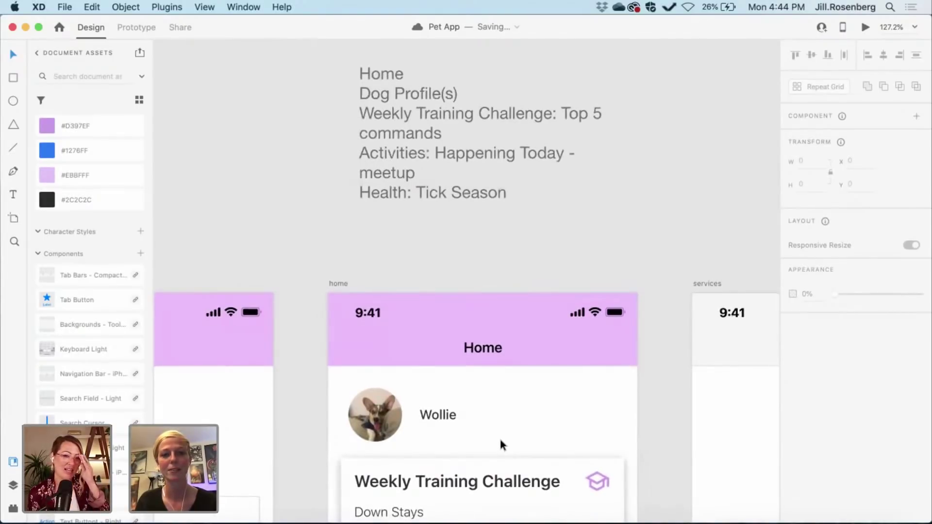
{"action": "scroll", "coordinate": [500, 442], "scroll_direction": "down", "scroll_amount": 10}
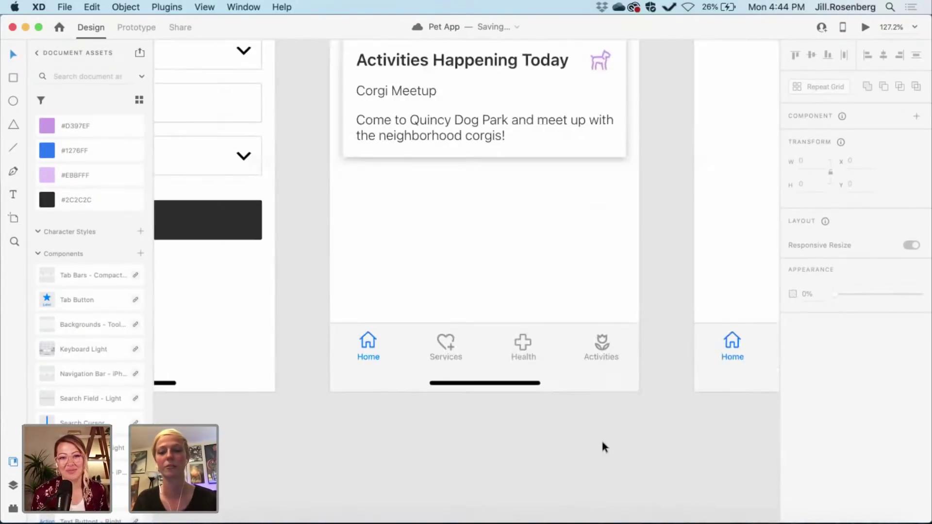
- Duplicate the whole Activities Happening Today card and place the copy directly below the original, above the tab bar
{"action": "scroll", "coordinate": [609, 449], "scroll_direction": "up", "scroll_amount": 4}
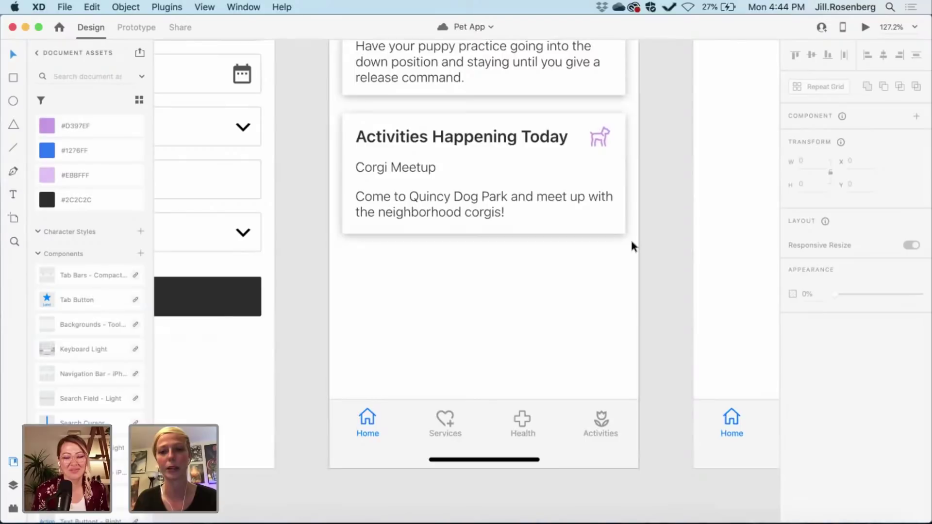
{"action": "left_click_drag", "start_coordinate": [631, 244], "coordinate": [349, 114]}
{"action": "key", "text": "super+c"}
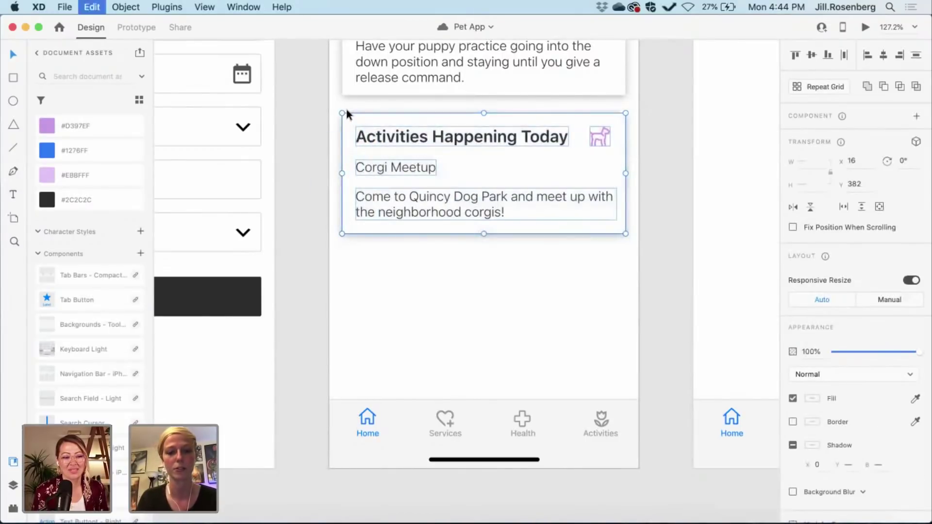
{"action": "key", "text": "super+v"}
{"action": "left_click_drag", "start_coordinate": [380, 144], "coordinate": [427, 261]}
{"action": "left_click", "coordinate": [658, 276]}
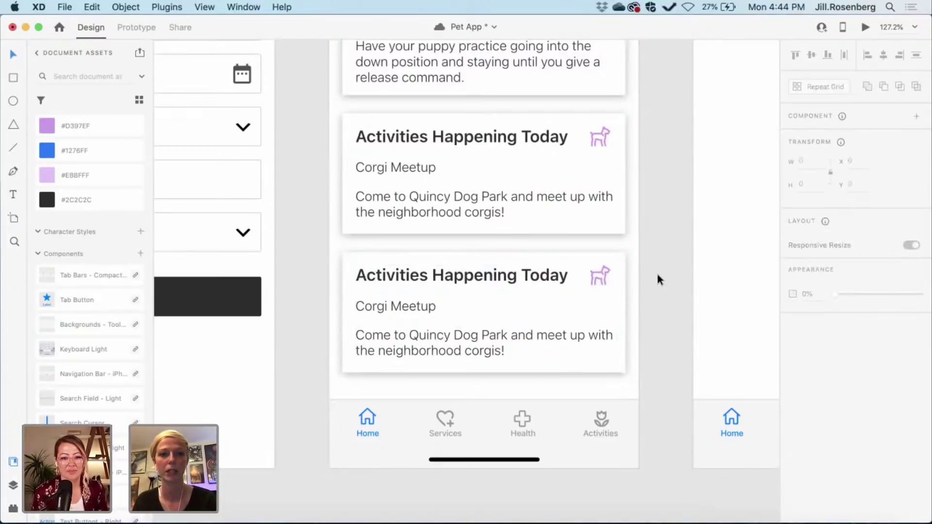
- Look over the planning notes, service listings, dog photos, reference app screens and genetic health results elsewhere on the canvas
{"action": "scroll", "coordinate": [657, 275], "scroll_direction": "down", "scroll_amount": 5}
{"action": "scroll", "coordinate": [657, 274], "scroll_direction": "up", "scroll_amount": 7}
{"action": "scroll", "coordinate": [657, 275], "scroll_direction": "left", "scroll_amount": 15}
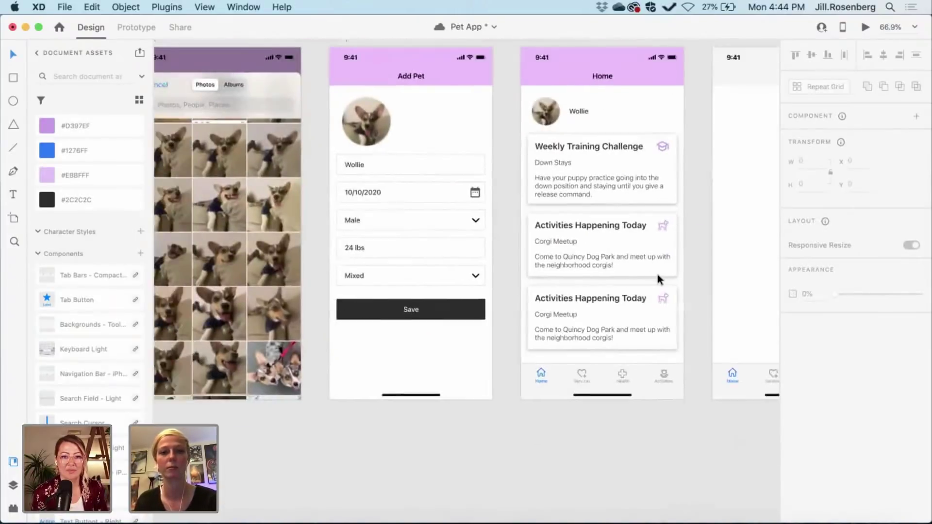
{"action": "scroll", "coordinate": [656, 272], "scroll_direction": "down", "scroll_amount": 3}
{"action": "scroll", "coordinate": [656, 271], "scroll_direction": "up", "scroll_amount": 8}
{"action": "scroll", "coordinate": [656, 272], "scroll_direction": "left", "scroll_amount": 6}
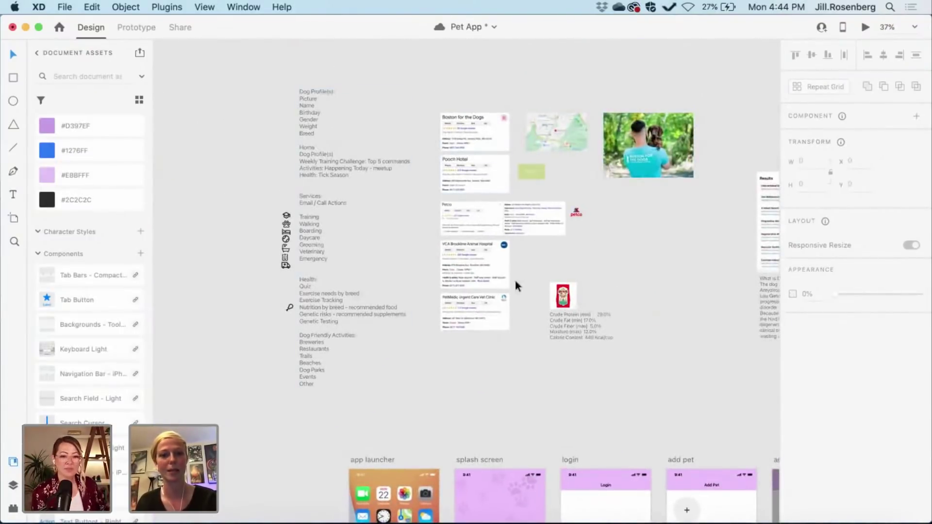
{"action": "scroll", "coordinate": [596, 274], "scroll_direction": "left", "scroll_amount": 3}
{"action": "scroll", "coordinate": [596, 274], "scroll_direction": "up", "scroll_amount": 1}
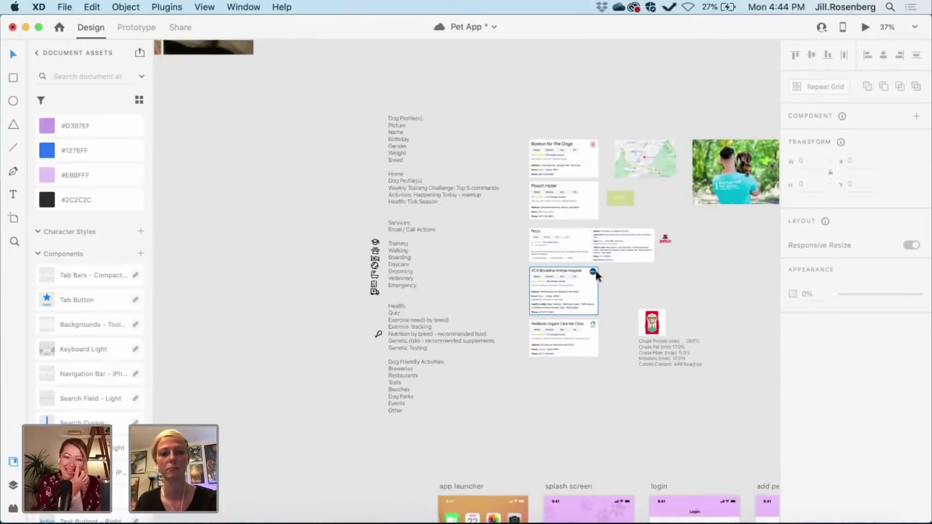
{"action": "scroll", "coordinate": [596, 270], "scroll_direction": "left", "scroll_amount": 7}
{"action": "scroll", "coordinate": [596, 271], "scroll_direction": "up", "scroll_amount": 2}
{"action": "scroll", "coordinate": [478, 316], "scroll_direction": "left", "scroll_amount": 8}
{"action": "scroll", "coordinate": [505, 364], "scroll_direction": "up", "scroll_amount": 3}
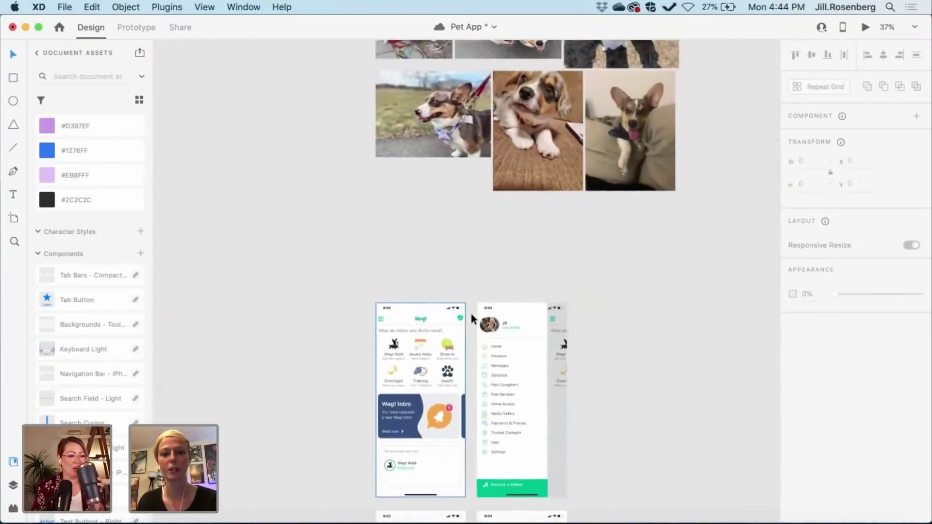
{"action": "scroll", "coordinate": [540, 419], "scroll_direction": "right", "scroll_amount": 5}
{"action": "scroll", "coordinate": [540, 419], "scroll_direction": "up", "scroll_amount": 2}
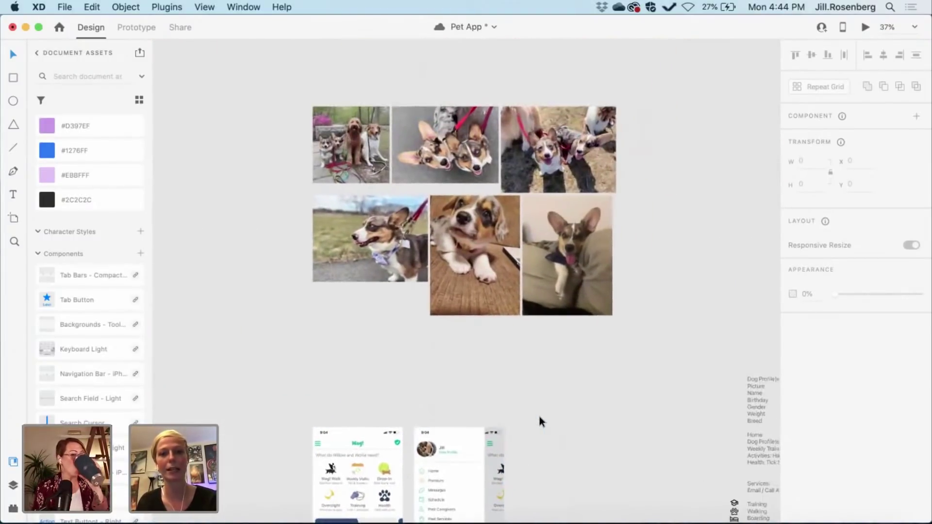
{"action": "scroll", "coordinate": [539, 416], "scroll_direction": "down", "scroll_amount": 7}
{"action": "scroll", "coordinate": [539, 417], "scroll_direction": "right", "scroll_amount": 9}
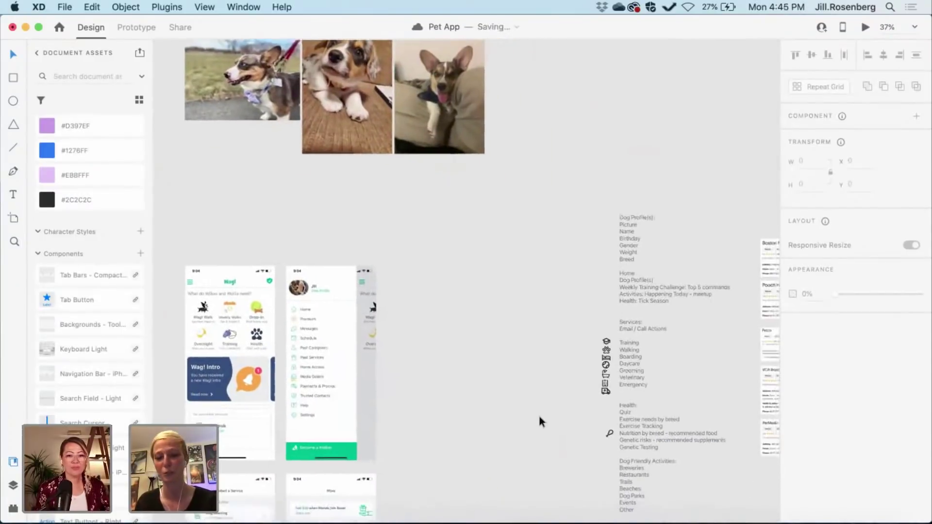
{"action": "scroll", "coordinate": [539, 416], "scroll_direction": "right", "scroll_amount": 7}
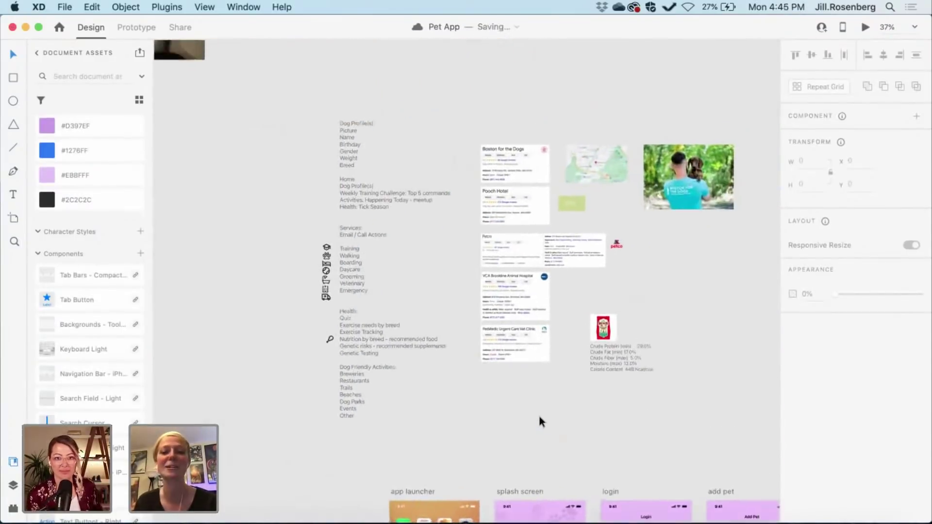
{"action": "scroll", "coordinate": [540, 417], "scroll_direction": "right", "scroll_amount": 9}
{"action": "scroll", "coordinate": [539, 418], "scroll_direction": "down", "scroll_amount": 3}
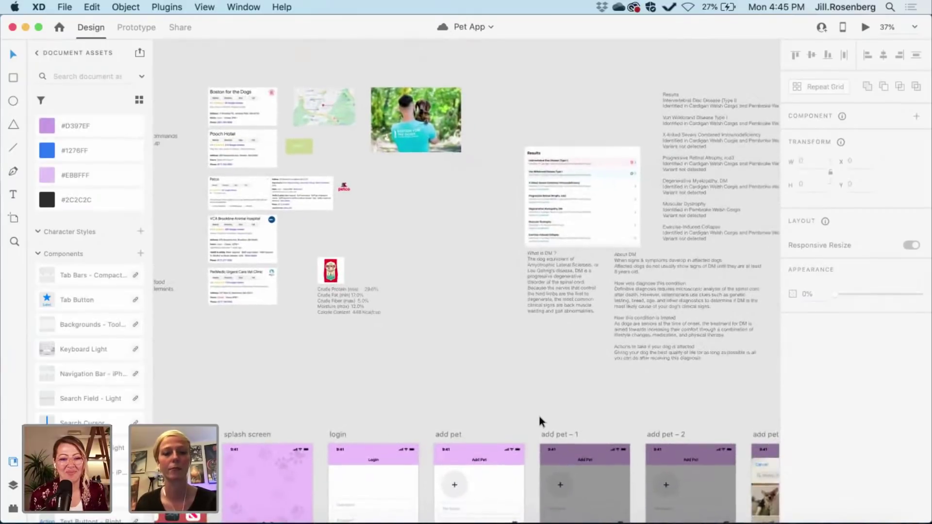
- Change the title of the lower, duplicated Activities card on the Home artboard to Health Tips and delete its dog icon
{"action": "scroll", "coordinate": [540, 417], "scroll_direction": "right", "scroll_amount": 8}
{"action": "scroll", "coordinate": [540, 417], "scroll_direction": "down", "scroll_amount": 6}
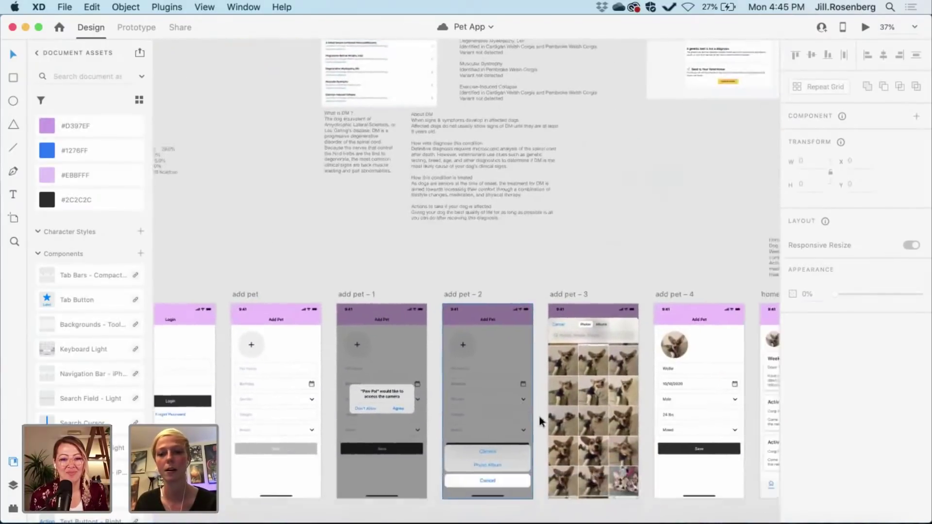
{"action": "scroll", "coordinate": [540, 420], "scroll_direction": "right", "scroll_amount": 16}
{"action": "scroll", "coordinate": [539, 420], "scroll_direction": "down", "scroll_amount": 5}
{"action": "scroll", "coordinate": [540, 420], "scroll_direction": "left", "scroll_amount": 4}
{"action": "scroll", "coordinate": [540, 420], "scroll_direction": "up", "scroll_amount": 2}
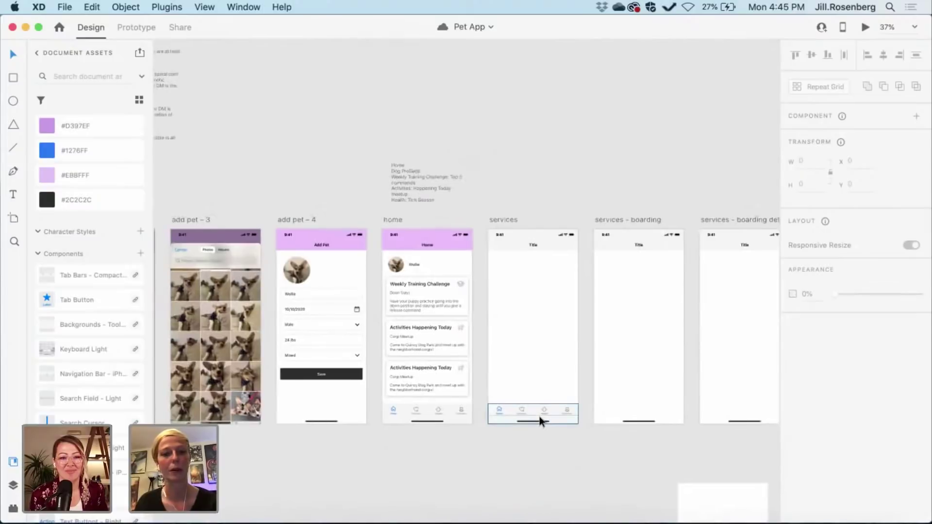
{"action": "scroll", "coordinate": [438, 492], "scroll_direction": "up", "scroll_amount": 6}
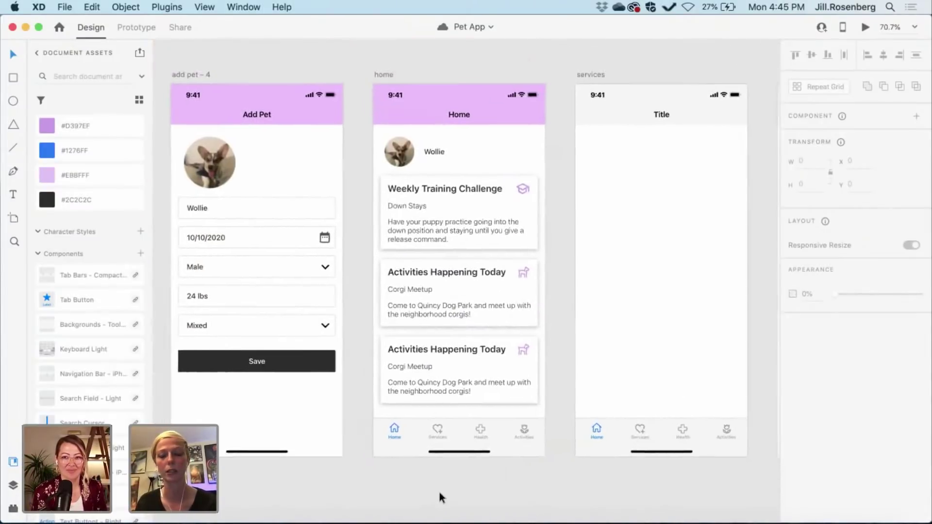
{"action": "scroll", "coordinate": [439, 492], "scroll_direction": "up", "scroll_amount": 5}
{"action": "scroll", "coordinate": [438, 492], "scroll_direction": "up", "scroll_amount": 1}
{"action": "scroll", "coordinate": [439, 492], "scroll_direction": "left", "scroll_amount": 1}
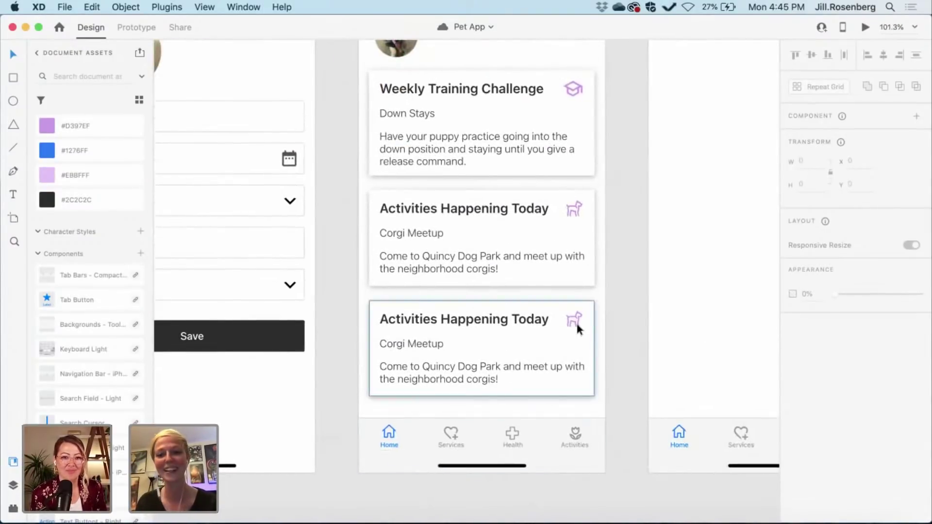
{"action": "double_click", "coordinate": [488, 319]}
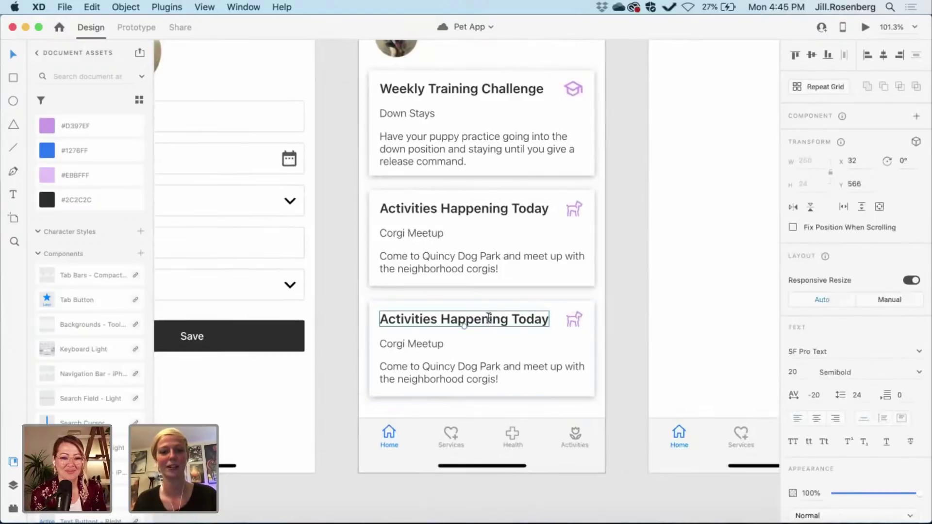
{"action": "double_click", "coordinate": [488, 319]}
{"action": "type", "text": "Hlea"}
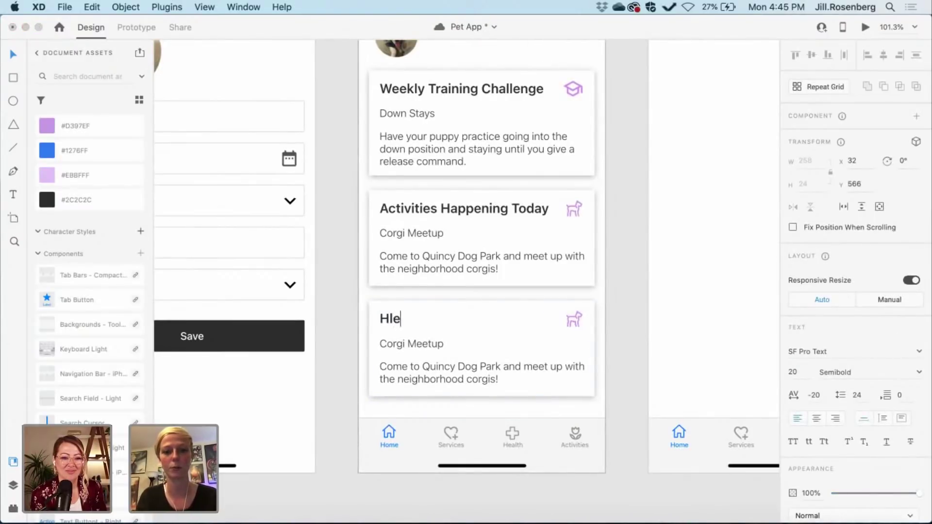
{"action": "key", "text": "BackSpace"}
{"action": "key", "text": "BackSpace"}
{"action": "type", "text": "ealth "}
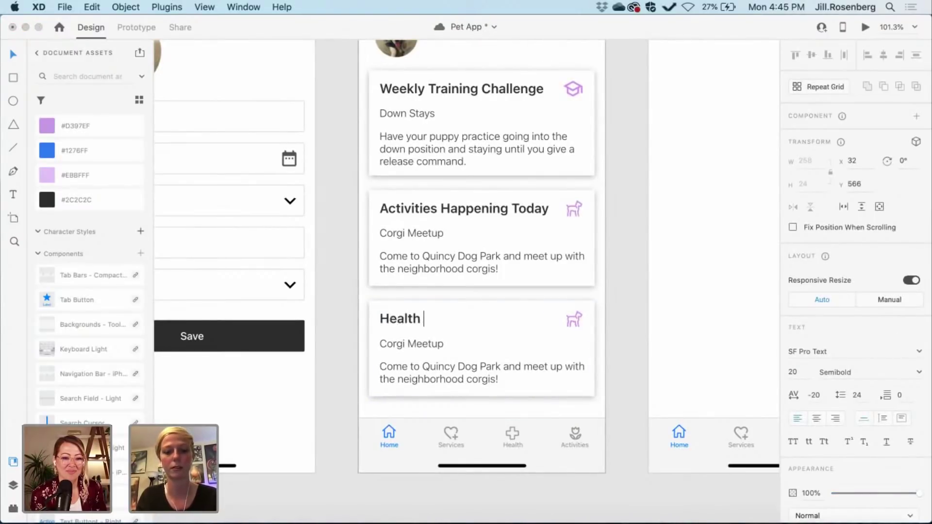
{"action": "type", "text": "Tips"}
{"action": "key", "text": "Escape"}
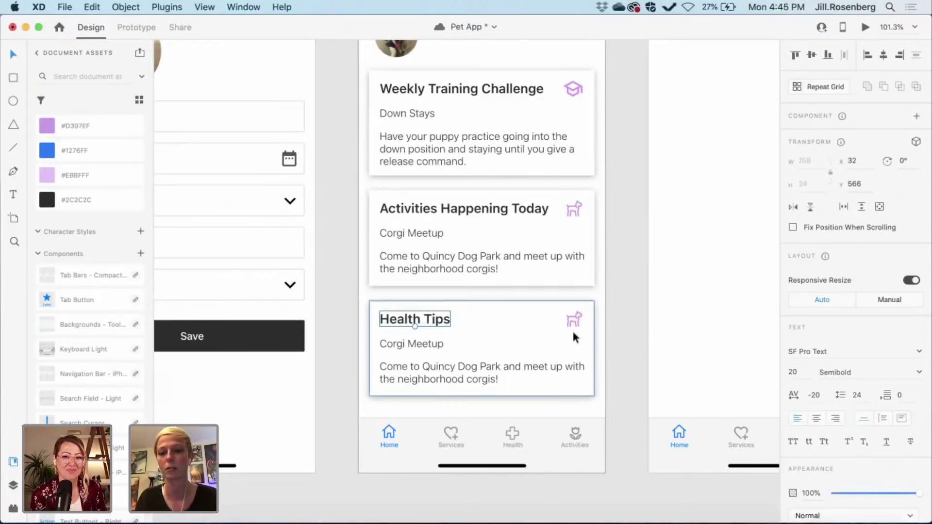
{"action": "left_click", "coordinate": [575, 321]}
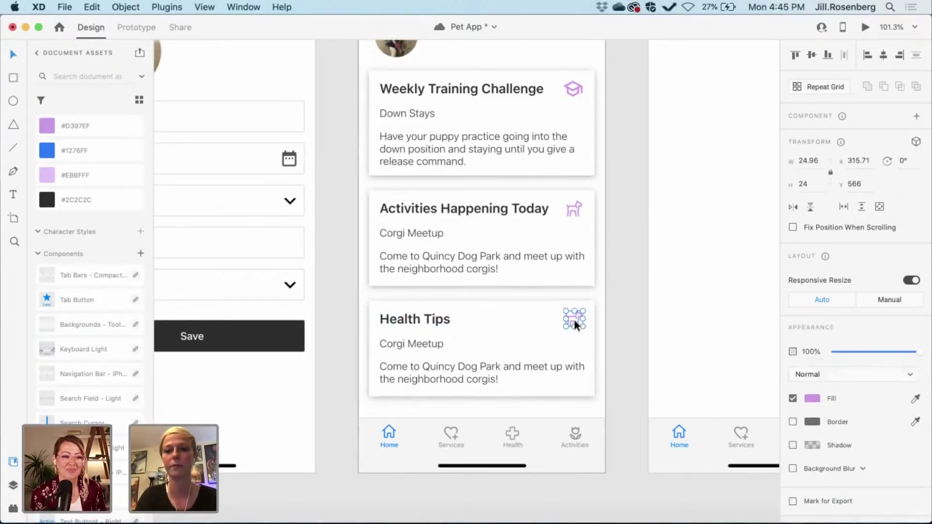
{"action": "key", "text": "BackSpace"}
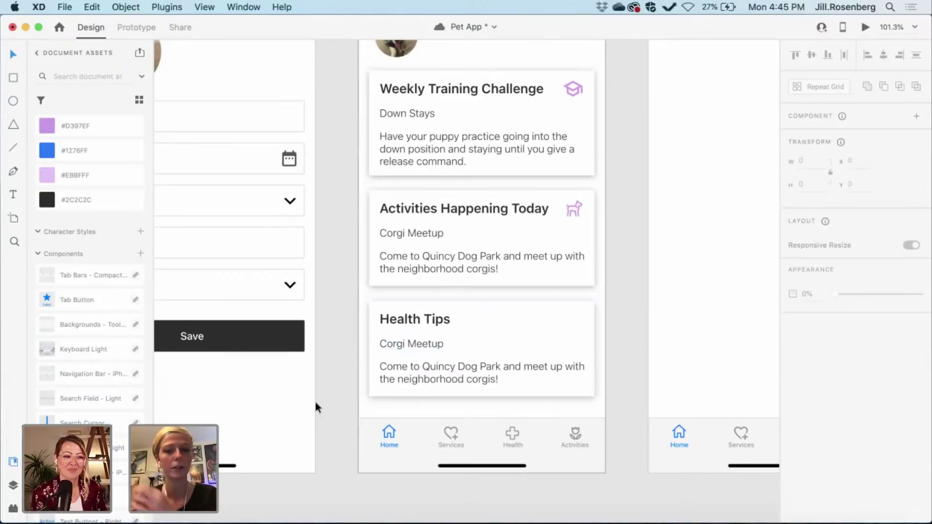
- Review the Home, Services, Health and Dog Friendly Activities planning notes and their icons, and compare them with the Home artboard
{"action": "scroll", "coordinate": [315, 407], "scroll_direction": "down", "scroll_amount": 3}
{"action": "scroll", "coordinate": [316, 406], "scroll_direction": "left", "scroll_amount": 15}
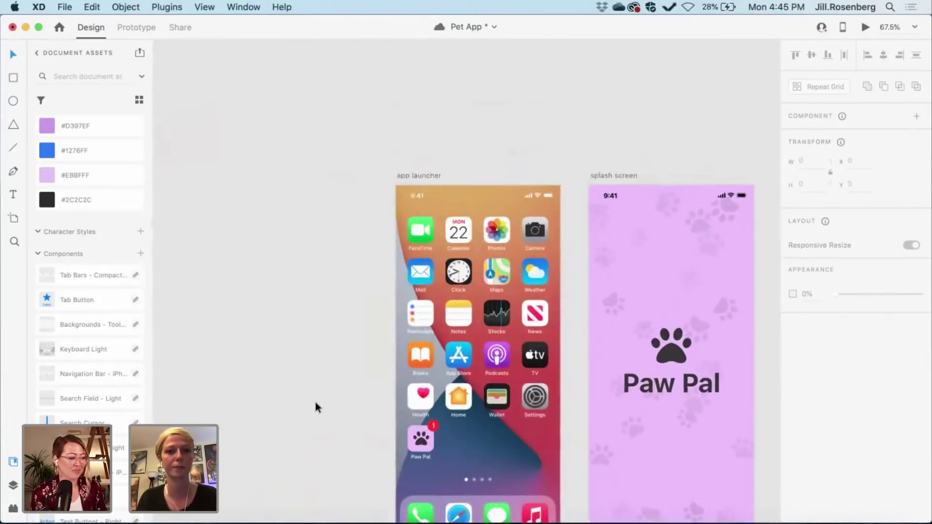
{"action": "scroll", "coordinate": [315, 404], "scroll_direction": "up", "scroll_amount": 10}
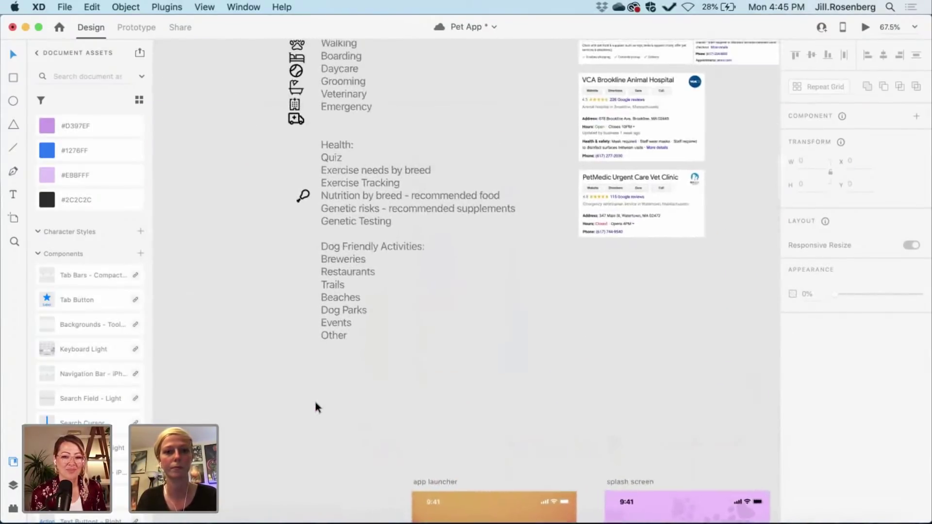
{"action": "scroll", "coordinate": [315, 407], "scroll_direction": "up", "scroll_amount": 5}
{"action": "scroll", "coordinate": [315, 407], "scroll_direction": "up", "scroll_amount": 5}
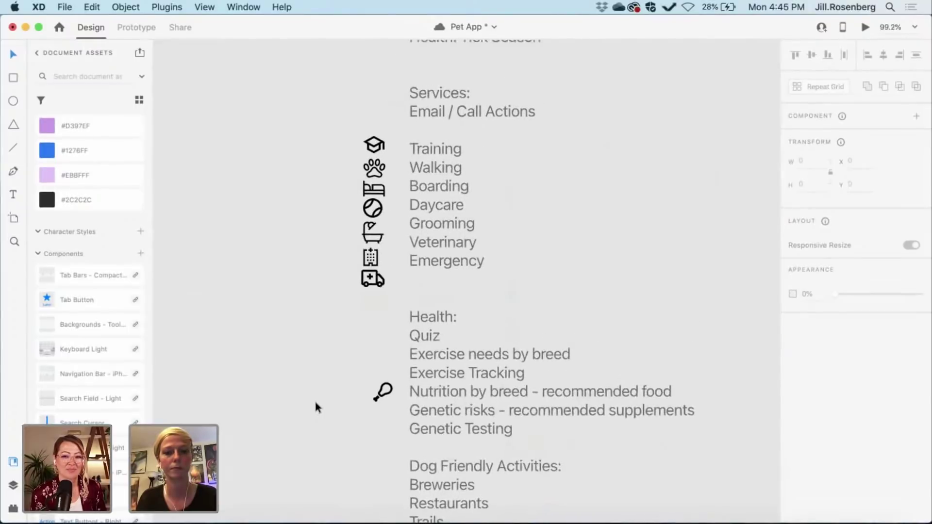
{"action": "scroll", "coordinate": [315, 407], "scroll_direction": "down", "scroll_amount": 5}
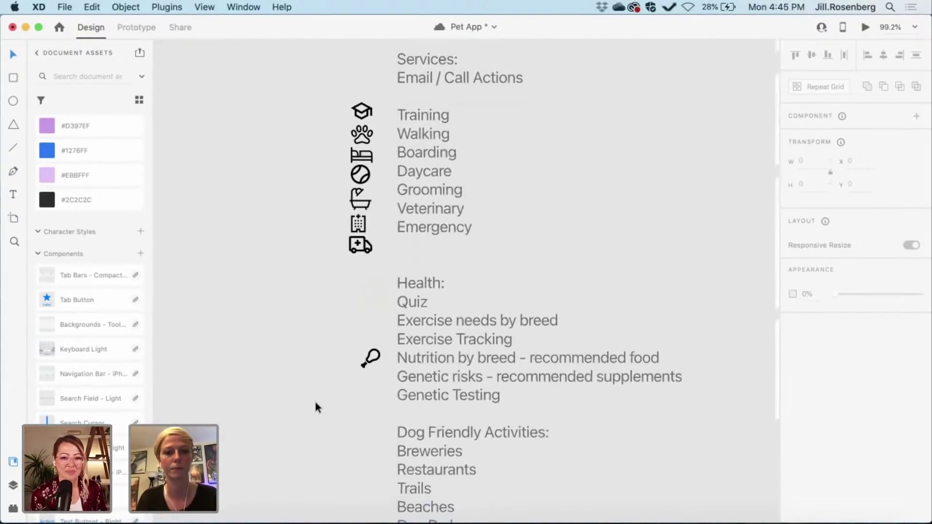
{"action": "scroll", "coordinate": [315, 407], "scroll_direction": "up", "scroll_amount": 4}
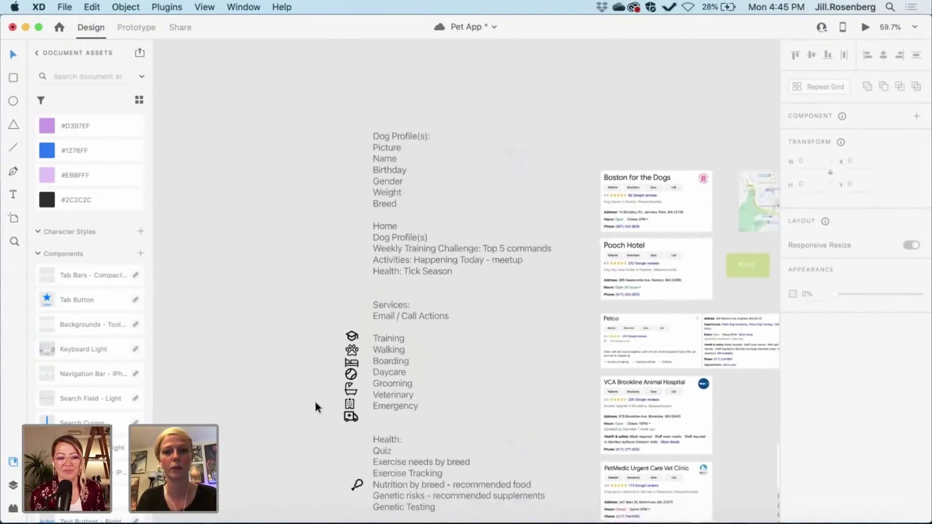
{"action": "scroll", "coordinate": [315, 403], "scroll_direction": "down", "scroll_amount": 10}
{"action": "scroll", "coordinate": [315, 403], "scroll_direction": "right", "scroll_amount": 8}
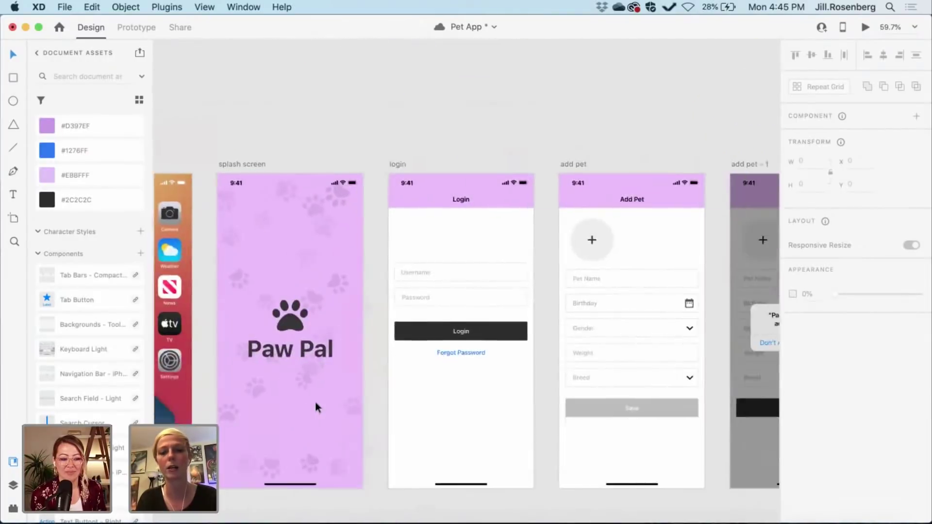
{"action": "scroll", "coordinate": [316, 402], "scroll_direction": "right", "scroll_amount": 12}
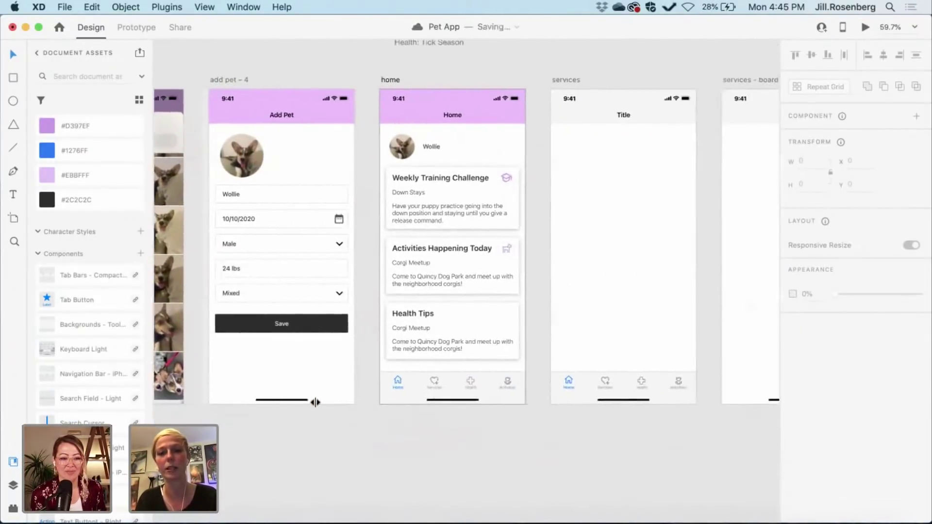
{"action": "scroll", "coordinate": [470, 409], "scroll_direction": "up", "scroll_amount": 5}
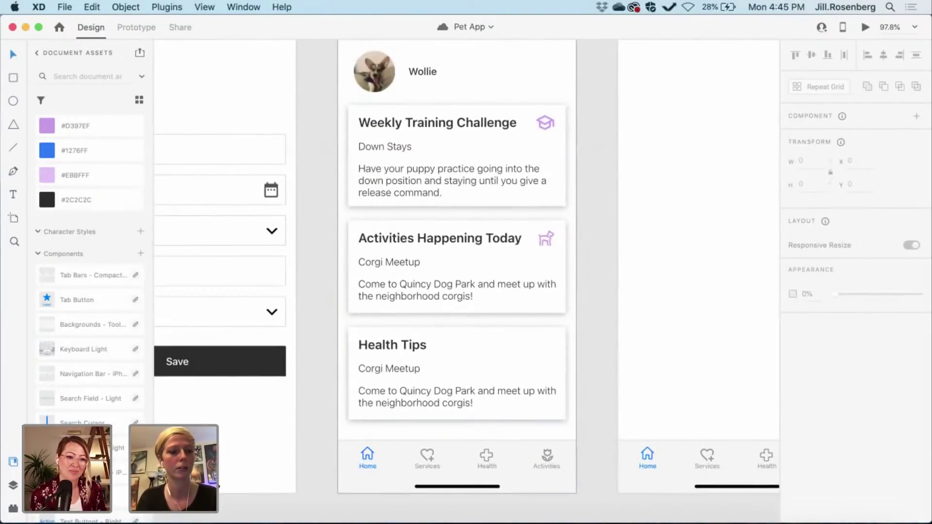
- Search the Auto Icon plugin for health icons and browse the choices for the Health Tips card
{"action": "left_click", "coordinate": [12, 508]}
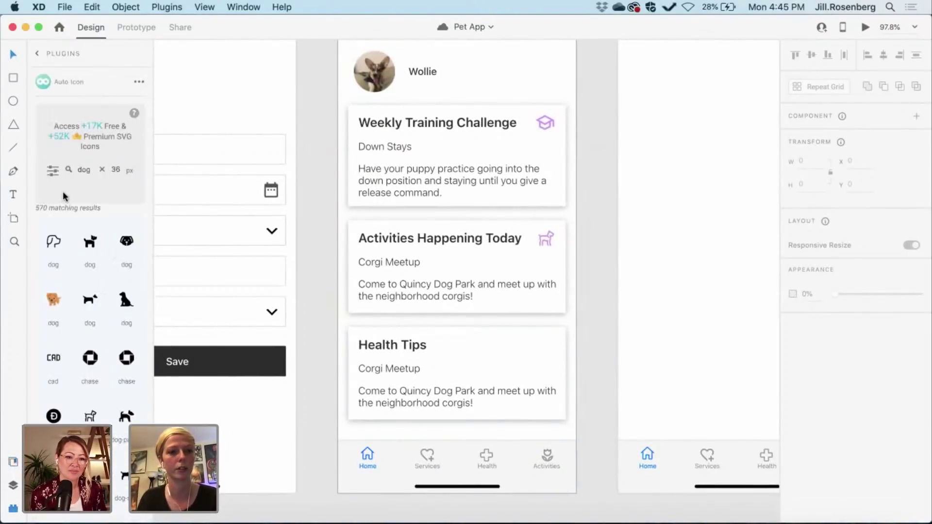
{"action": "double_click", "coordinate": [85, 171]}
{"action": "type", "text": "he"}
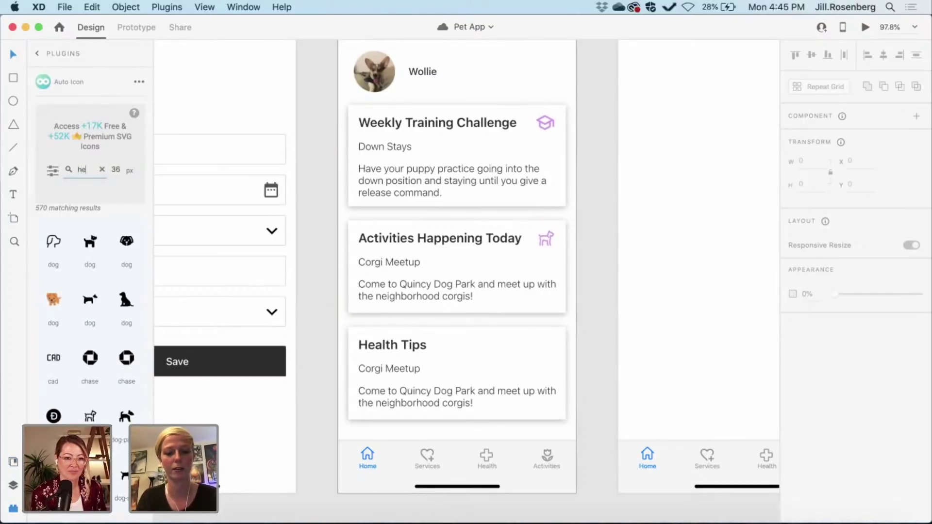
{"action": "type", "text": "alth"}
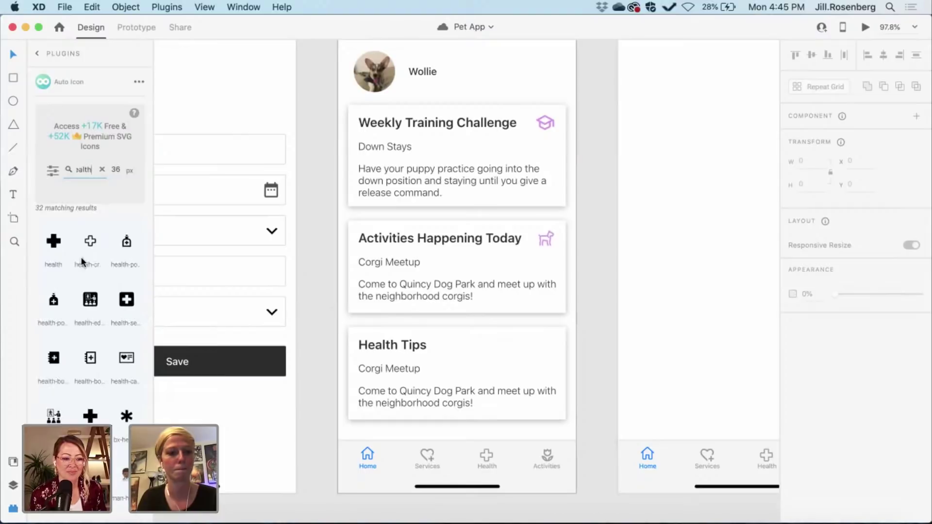
{"action": "scroll", "coordinate": [84, 353], "scroll_direction": "down", "scroll_amount": 1}
{"action": "scroll", "coordinate": [84, 352], "scroll_direction": "down", "scroll_amount": 10}
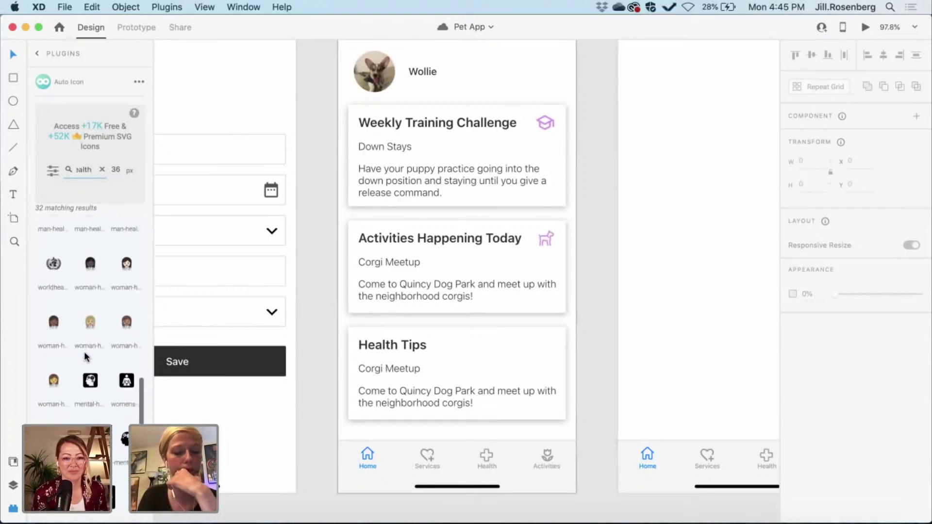
{"action": "scroll", "coordinate": [84, 352], "scroll_direction": "up", "scroll_amount": 10}
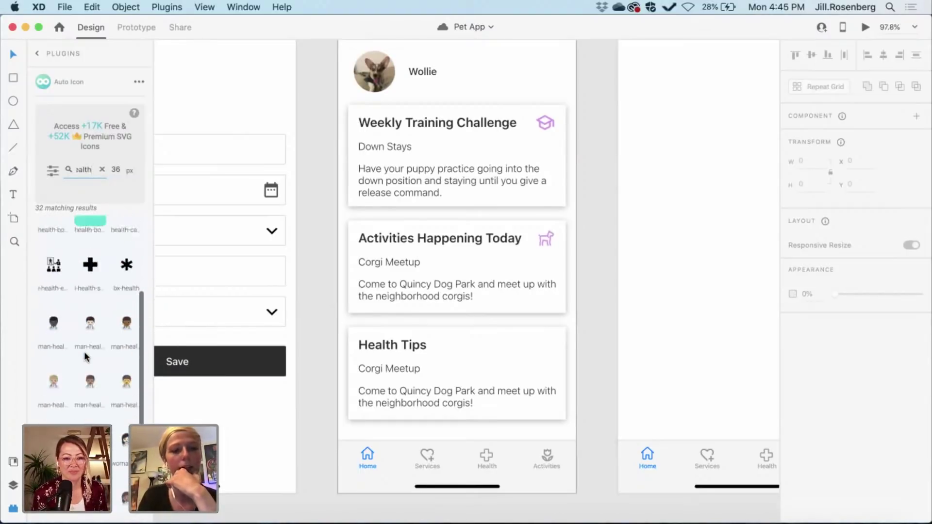
- Check the Home notes, search Auto Icon for bug, and place an outlined bug icon beside the Health Tips title
{"action": "double_click", "coordinate": [85, 169]}
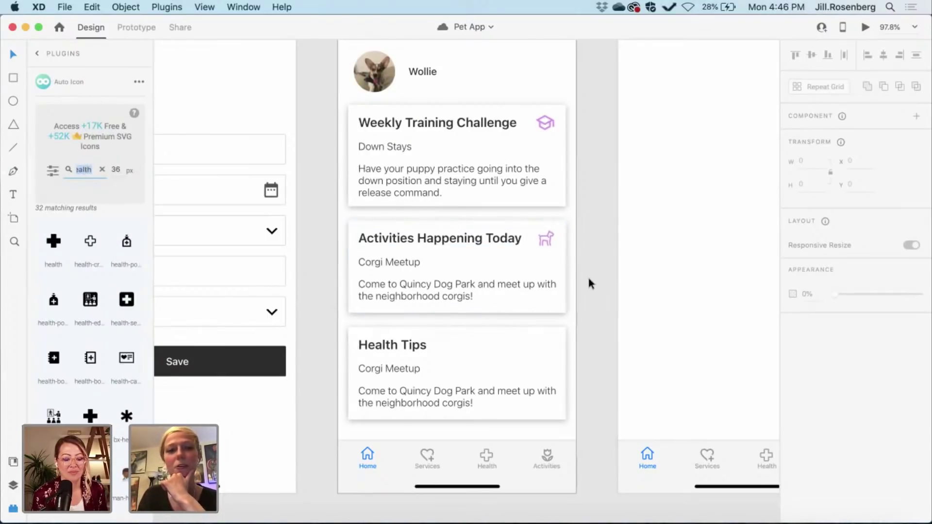
{"action": "scroll", "coordinate": [588, 275], "scroll_direction": "up", "scroll_amount": 10}
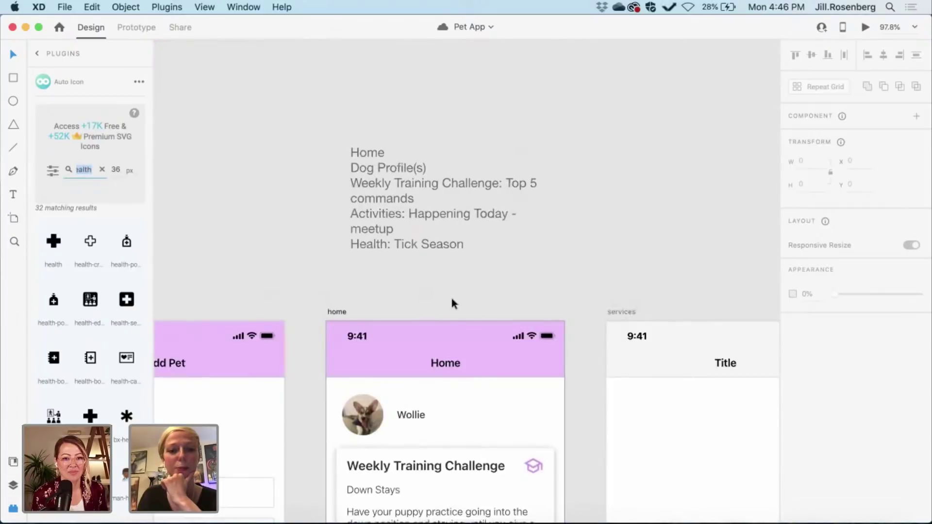
{"action": "scroll", "coordinate": [451, 304], "scroll_direction": "down", "scroll_amount": 10}
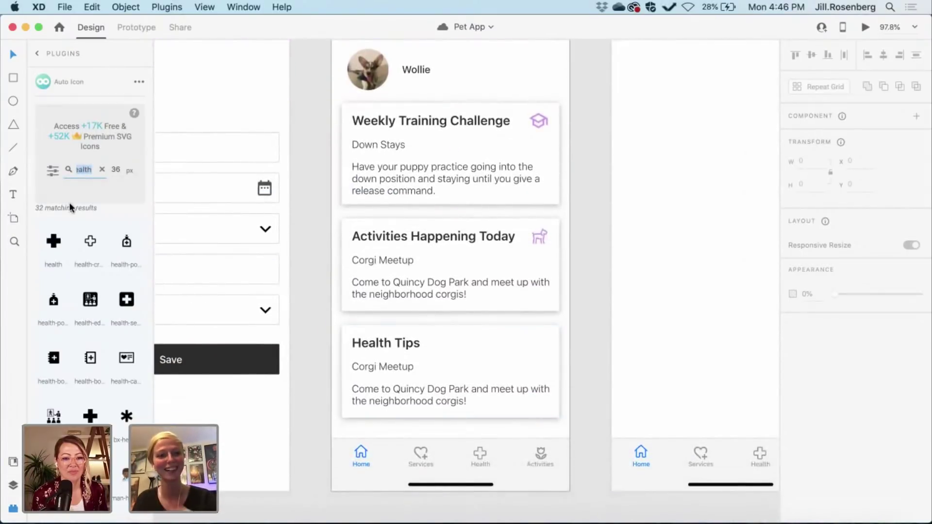
{"action": "type", "text": "bug"}
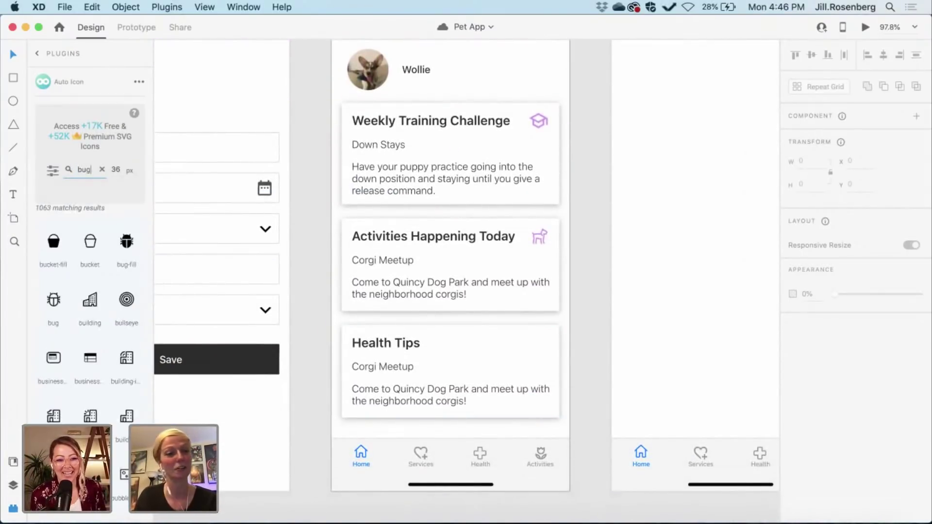
{"action": "key", "text": "Return"}
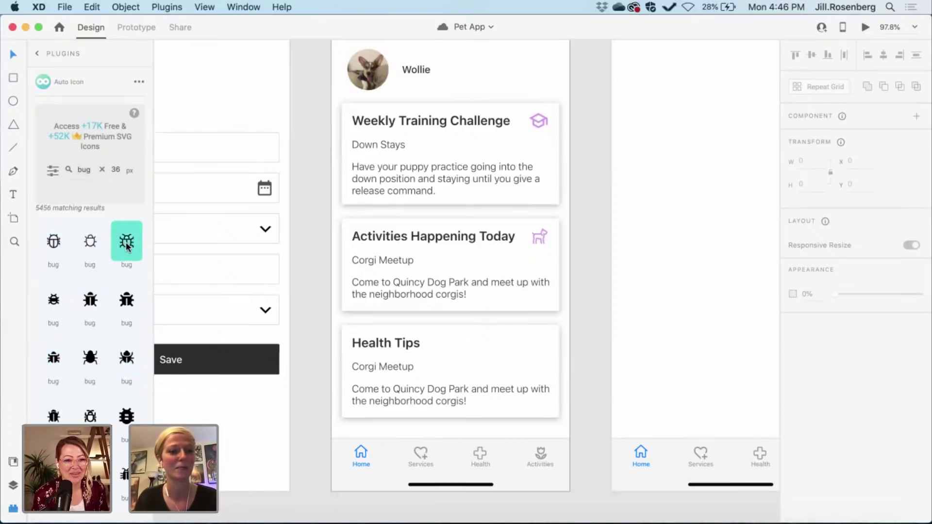
{"action": "left_click_drag", "start_coordinate": [127, 246], "coordinate": [603, 365]}
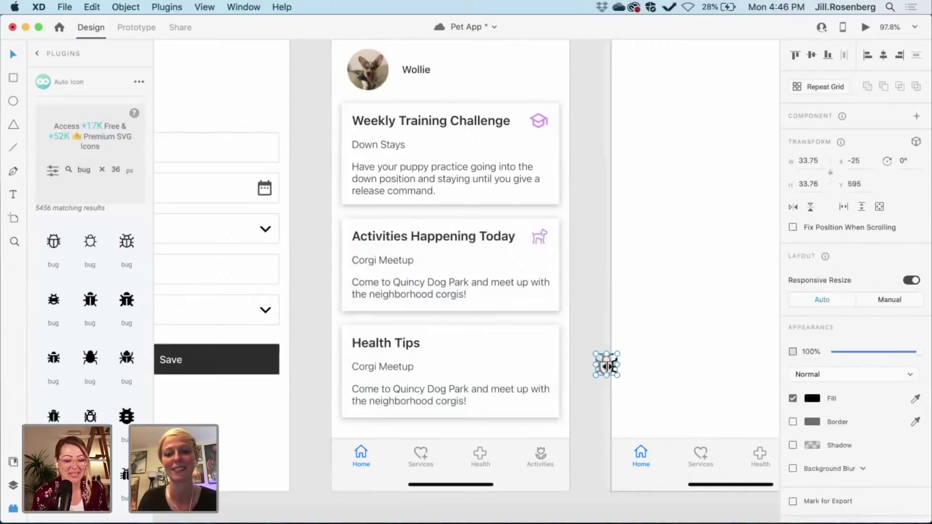
{"action": "scroll", "coordinate": [608, 369], "scroll_direction": "up", "scroll_amount": 5}
{"action": "mouse_move", "coordinate": [607, 369]}
{"action": "left_mouse_down"}
{"action": "mouse_move", "coordinate": [504, 328]}
{"action": "mouse_move", "coordinate": [489, 339]}
{"action": "left_mouse_up"}
{"action": "scroll", "coordinate": [489, 339], "scroll_direction": "down", "scroll_amount": 3}
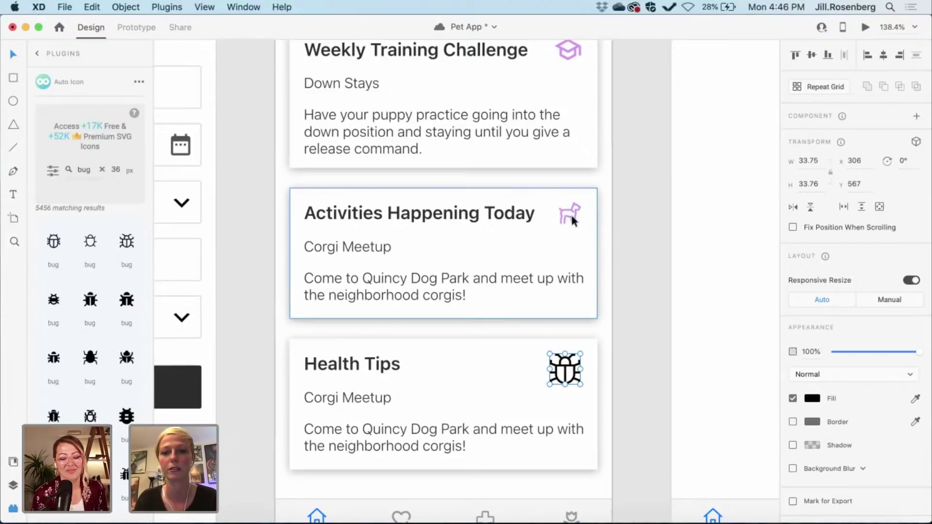
- Scale the bug icon proportionally to a height of 24 and move it closer to the Health Tips card's right edge
{"action": "double_click", "coordinate": [558, 383]}
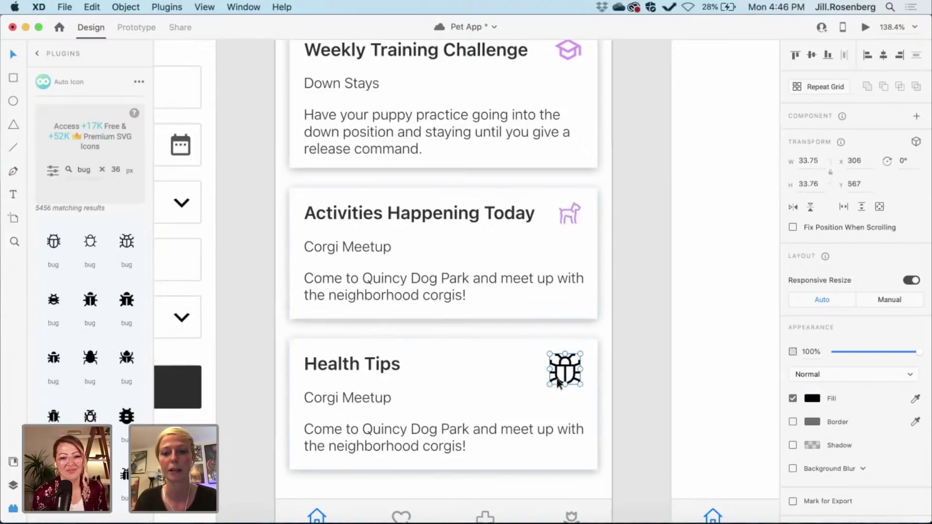
{"action": "left_click", "coordinate": [805, 182]}
{"action": "type", "text": "24"}
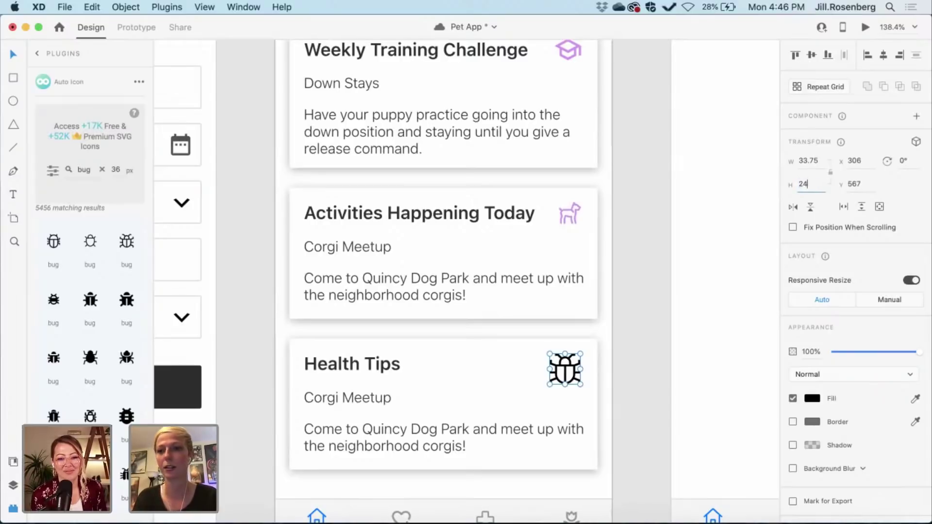
{"action": "key", "text": "Return"}
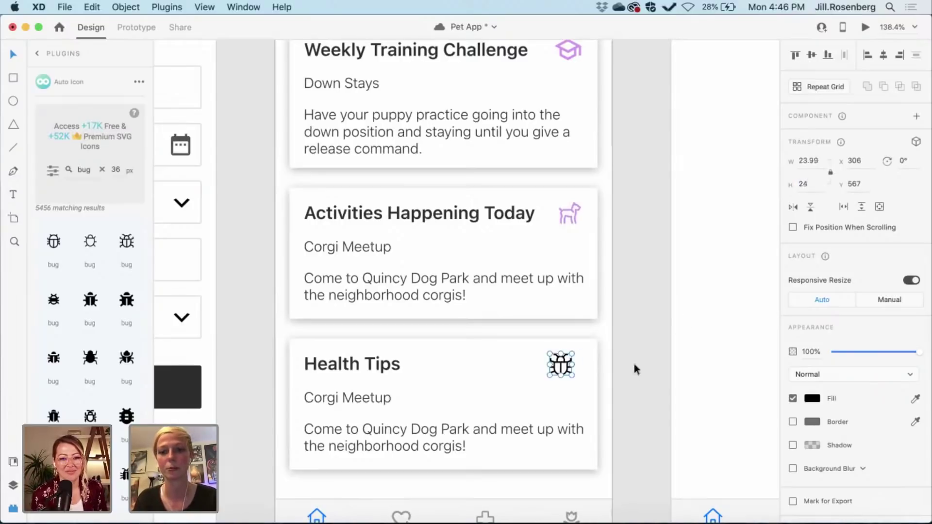
{"action": "left_click", "coordinate": [631, 376]}
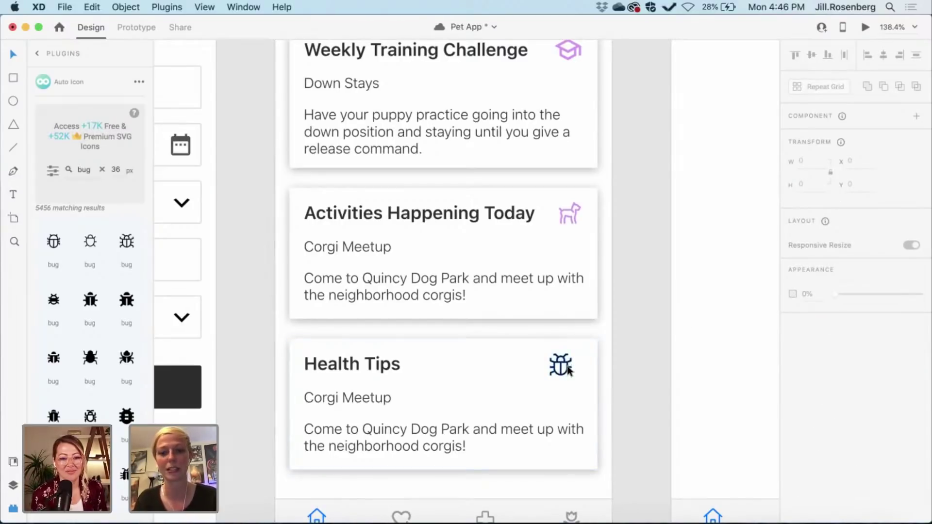
{"action": "left_click_drag", "start_coordinate": [569, 367], "coordinate": [585, 365]}
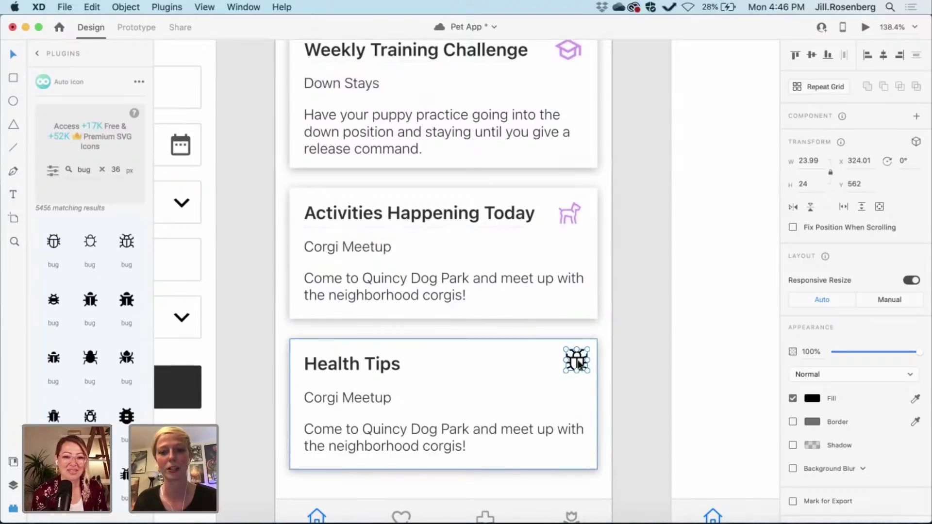
- Reposition the bug icon level with the Health Tips title and beneath the dog icon, at about X 317, Y 567
{"action": "left_click", "coordinate": [581, 364]}
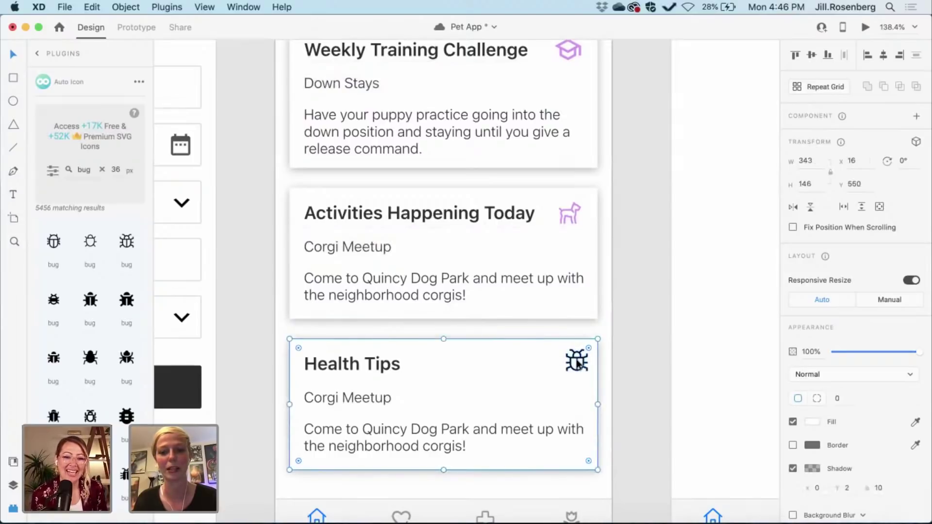
{"action": "double_click", "coordinate": [577, 364]}
{"action": "left_click_drag", "start_coordinate": [574, 368], "coordinate": [571, 369]}
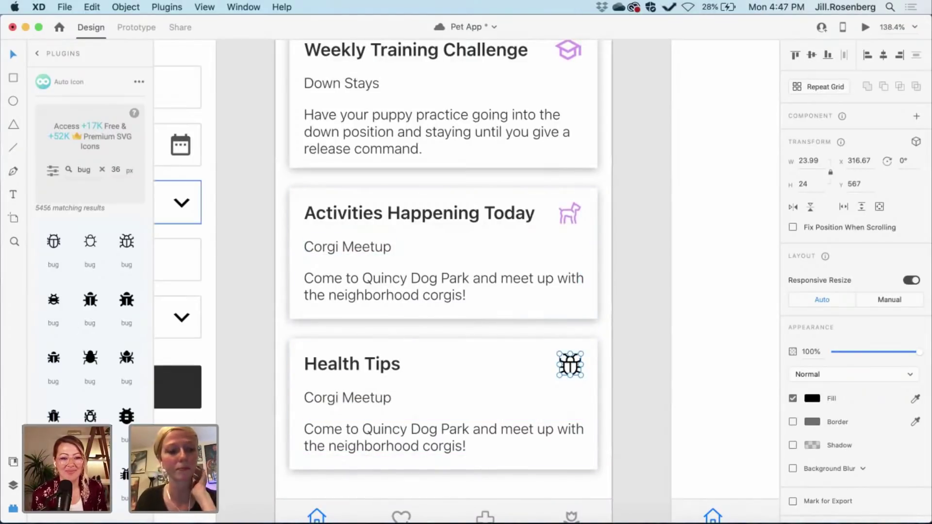
- Recolour the bug icon with the saved purple document color #D397EF and deselect it
{"action": "left_click", "coordinate": [13, 462]}
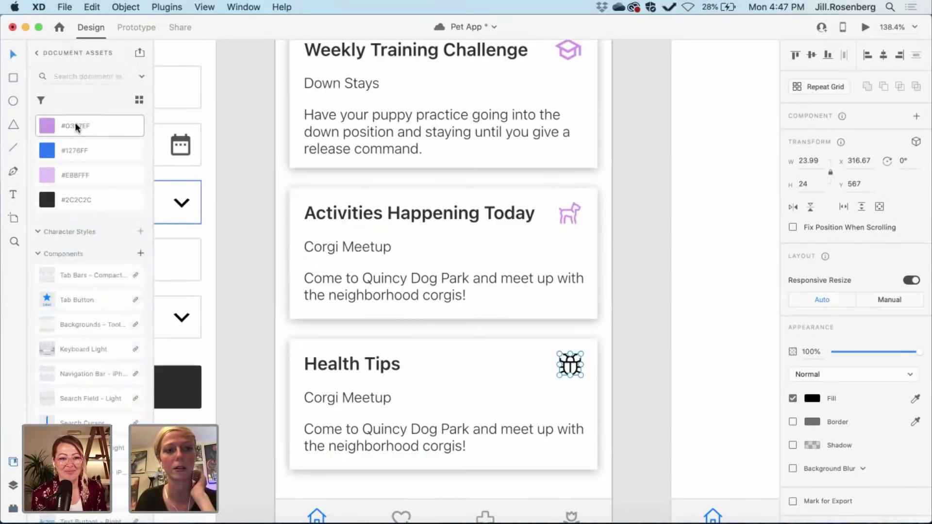
{"action": "mouse_move", "coordinate": [74, 123]}
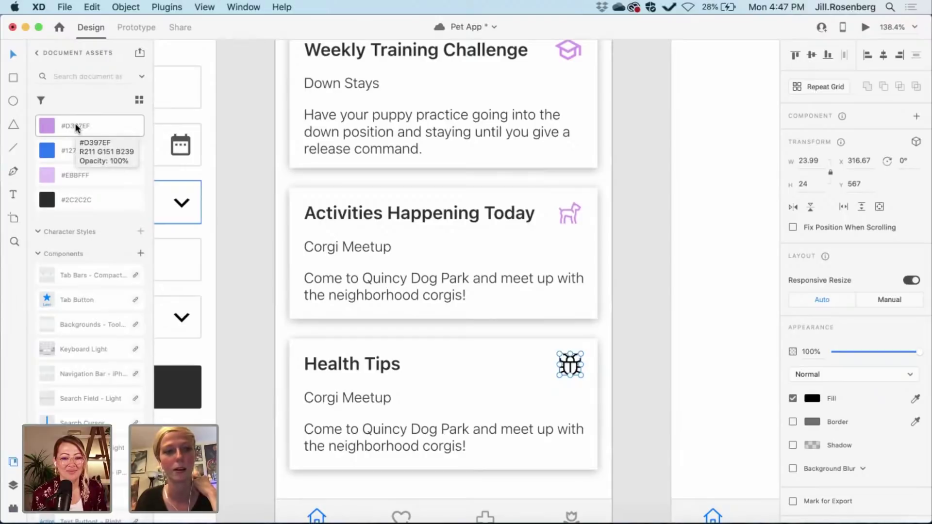
{"action": "left_click", "coordinate": [74, 123]}
{"action": "left_click", "coordinate": [645, 325]}
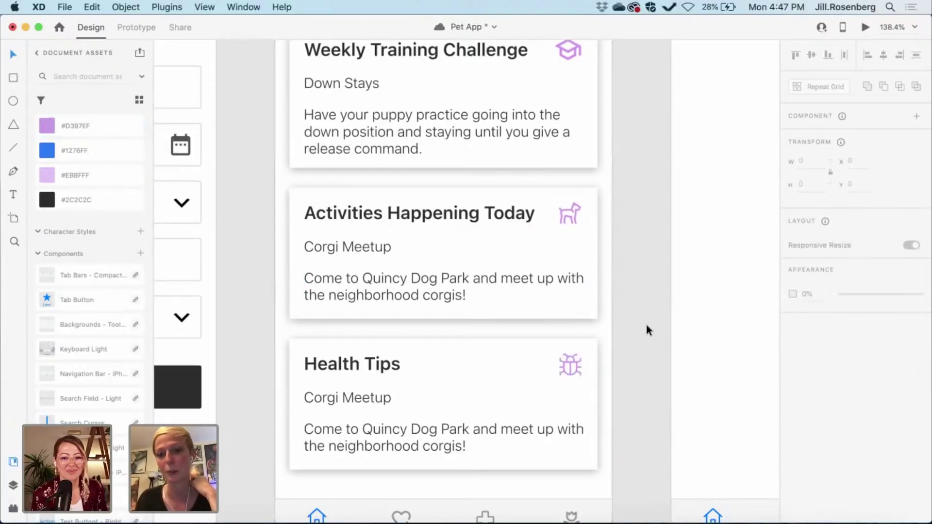
- Replace the Health Tips card's subtitle with "It's tick season!"
{"action": "scroll", "coordinate": [645, 325], "scroll_direction": "up", "scroll_amount": 2}
{"action": "scroll", "coordinate": [645, 325], "scroll_direction": "left", "scroll_amount": 2}
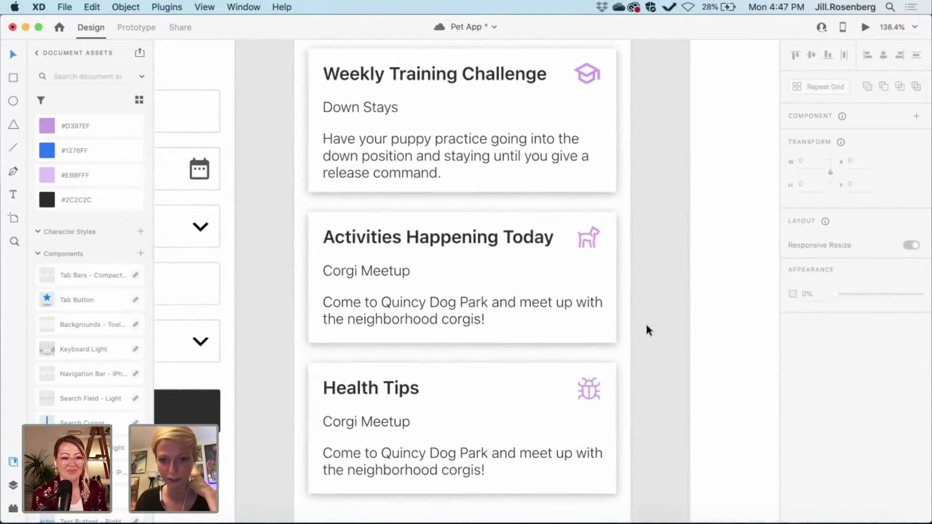
{"action": "scroll", "coordinate": [646, 324], "scroll_direction": "down", "scroll_amount": 1}
{"action": "scroll", "coordinate": [645, 324], "scroll_direction": "left", "scroll_amount": 3}
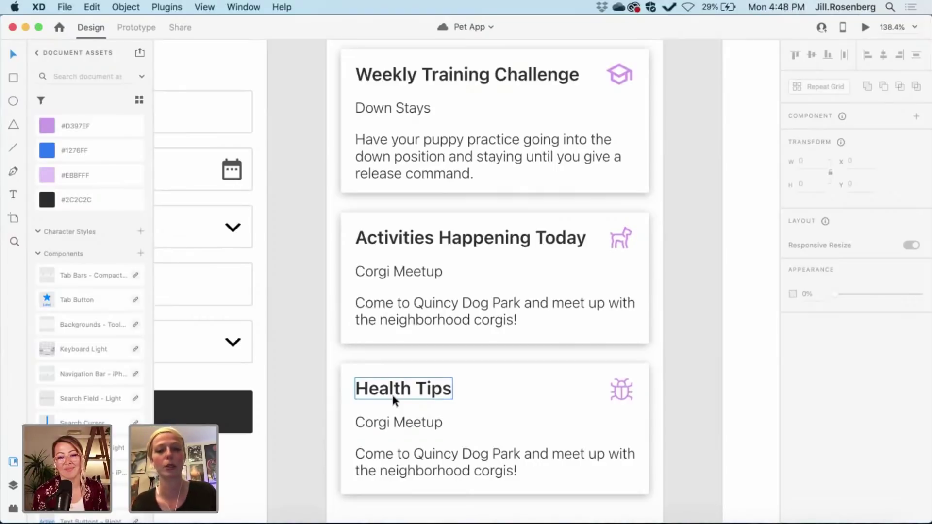
{"action": "left_click", "coordinate": [381, 422]}
{"action": "double_click", "coordinate": [382, 421]}
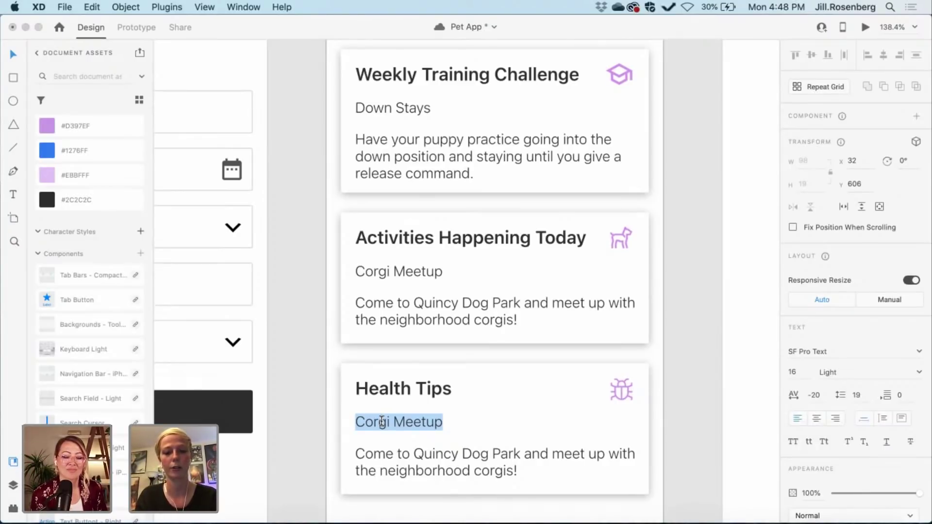
{"action": "key", "text": "BackSpace"}
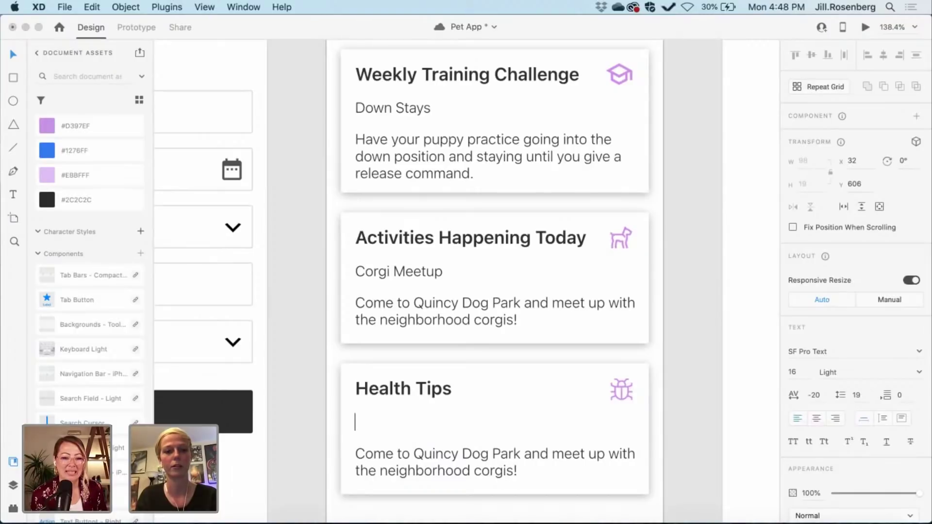
{"action": "type", "text": "T"}
{"action": "key", "text": "BackSpace"}
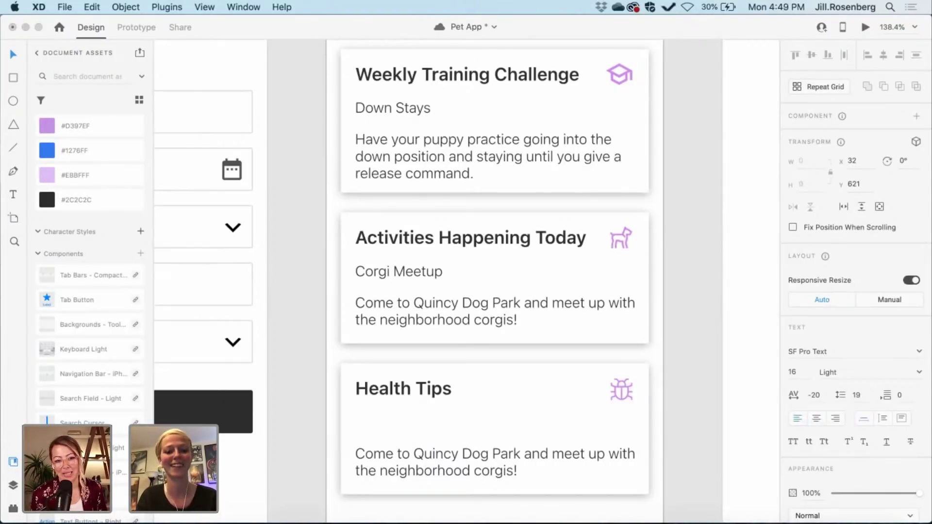
{"action": "type", "text": "It'"}
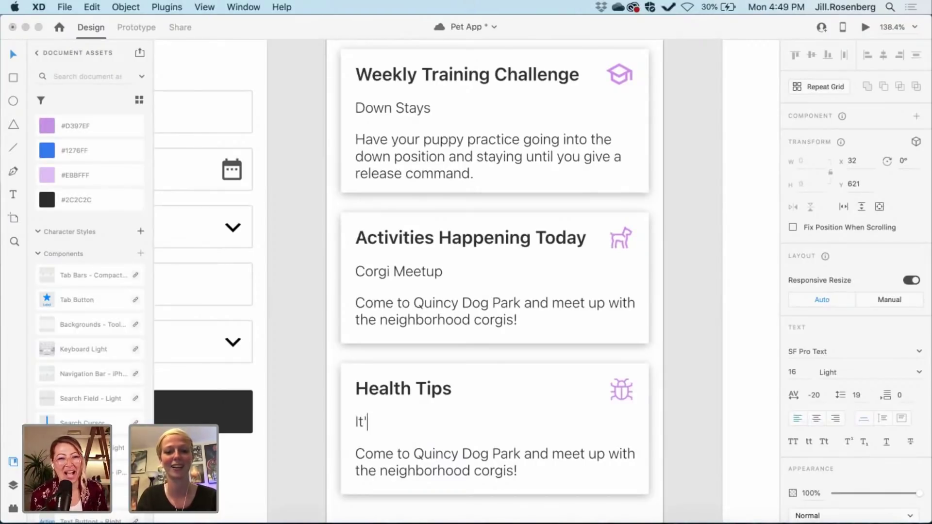
{"action": "type", "text": "s ti"}
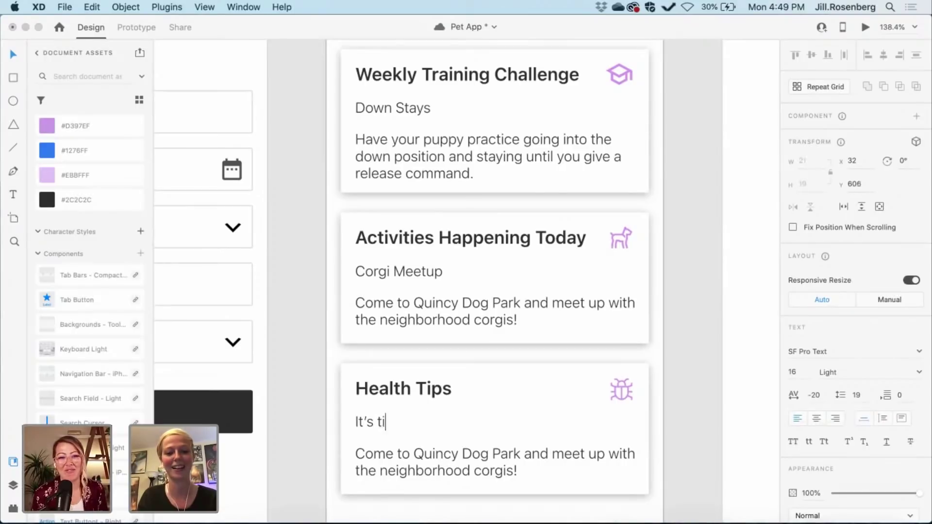
{"action": "type", "text": "ck season"}
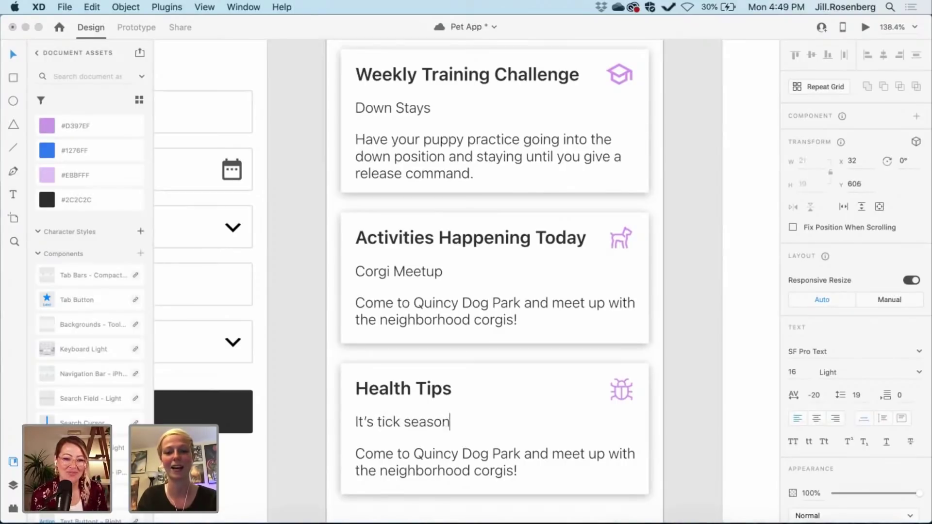
{"action": "type", "text": "!"}
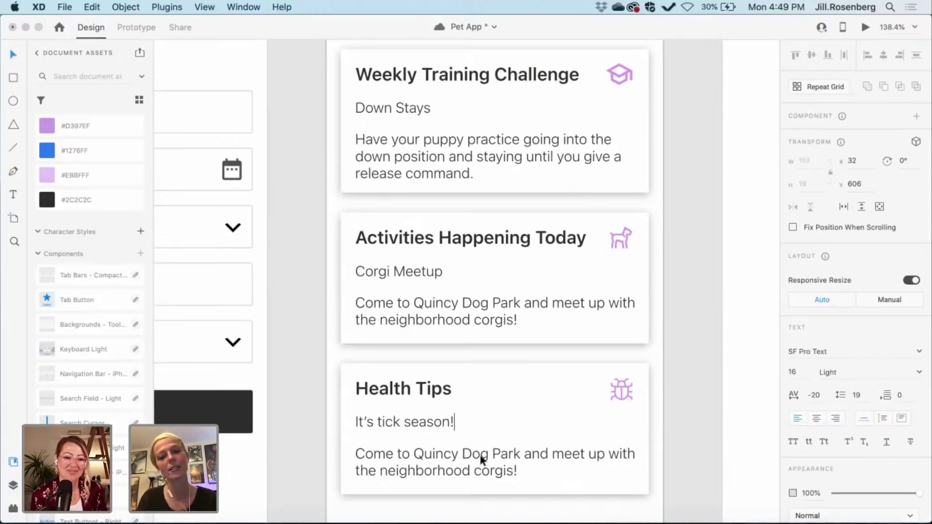
{"action": "key", "text": "Escape"}
- Check the Home notes and replace the Health Tips card's body text with "Make sure your dog is protected from ticks and fleas."
{"action": "scroll", "coordinate": [481, 458], "scroll_direction": "up", "scroll_amount": 3}
{"action": "scroll", "coordinate": [482, 460], "scroll_direction": "up", "scroll_amount": 10}
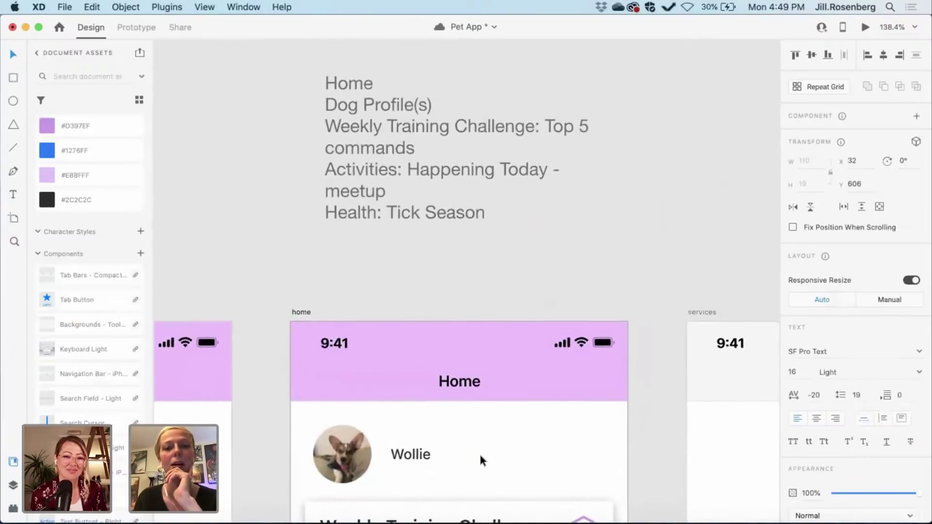
{"action": "scroll", "coordinate": [480, 458], "scroll_direction": "down", "scroll_amount": 10}
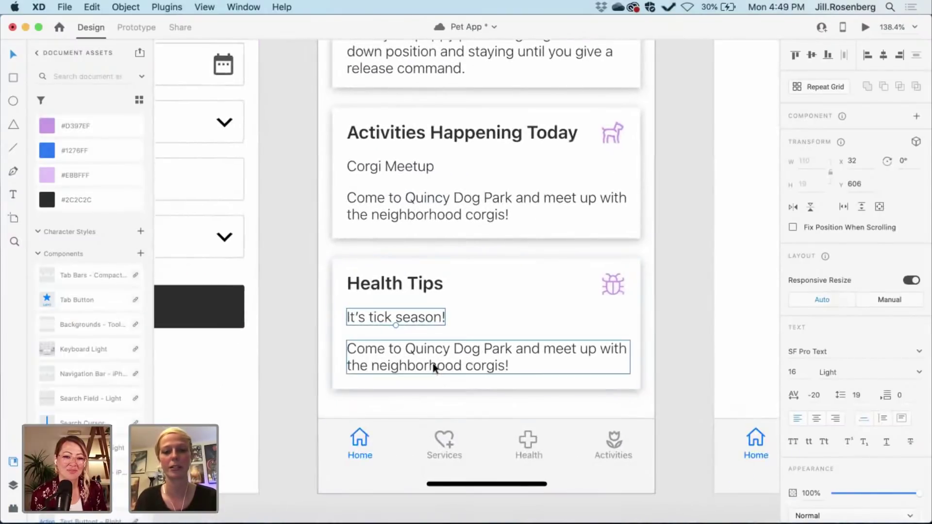
{"action": "double_click", "coordinate": [433, 364]}
{"action": "key", "text": "BackSpace"}
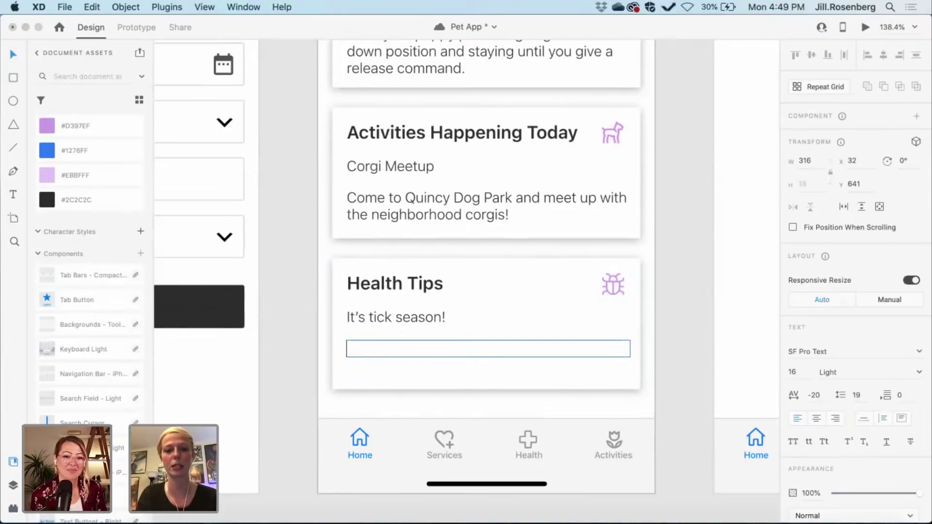
{"action": "type", "text": "Mak"}
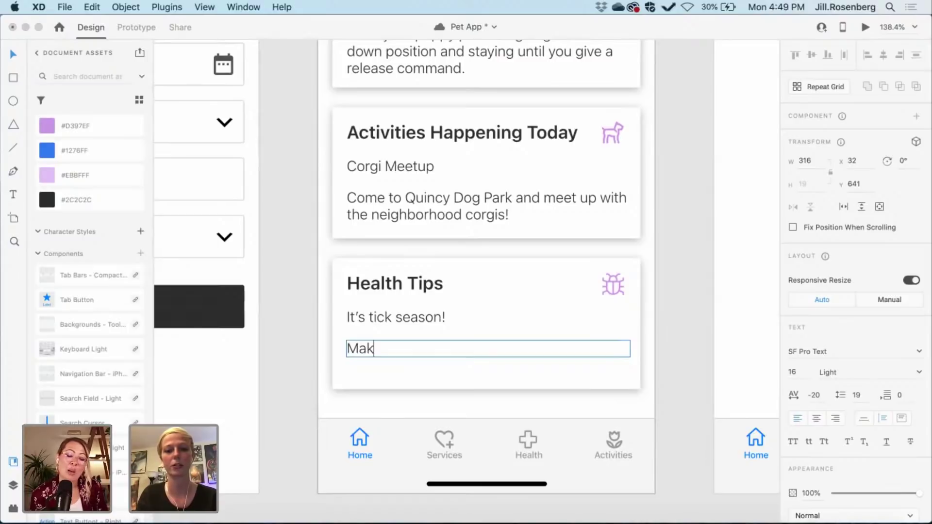
{"action": "type", "text": "e sure y"}
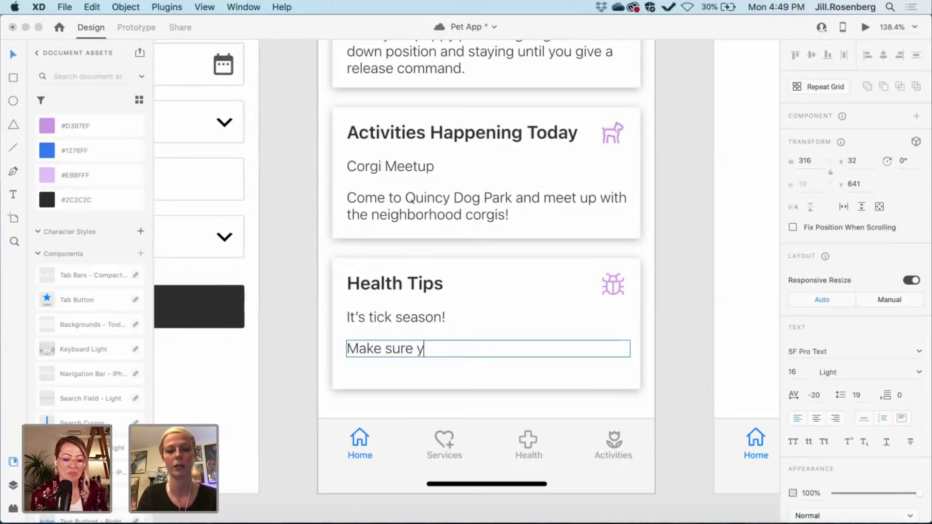
{"action": "type", "text": "our"}
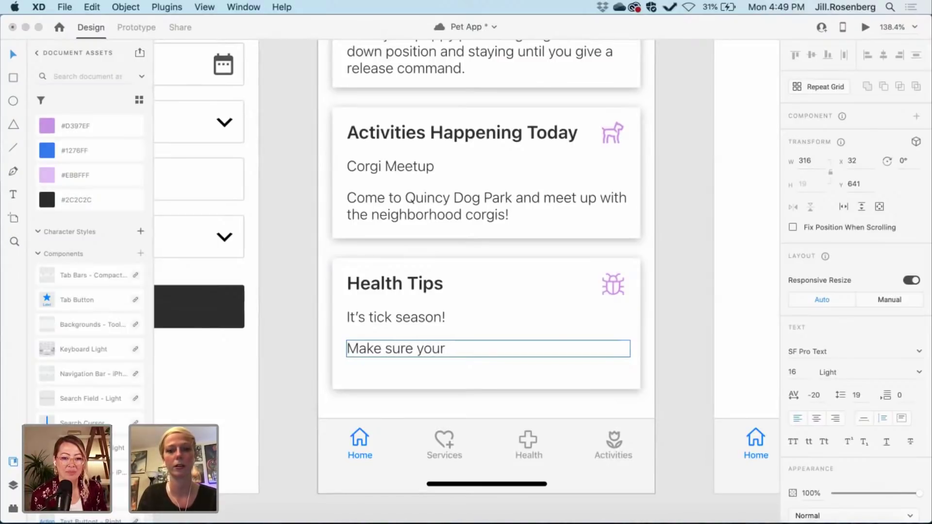
{"action": "type", "text": " dog is "}
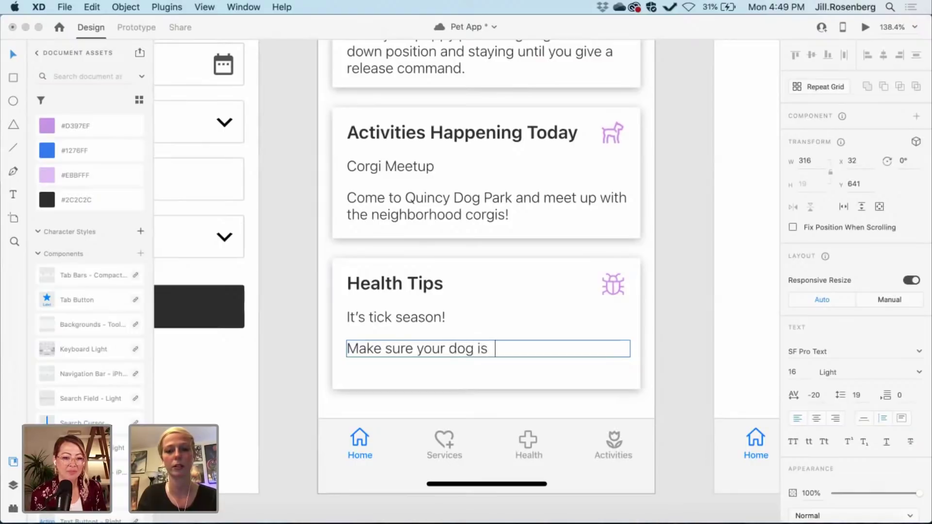
{"action": "type", "text": "prot"}
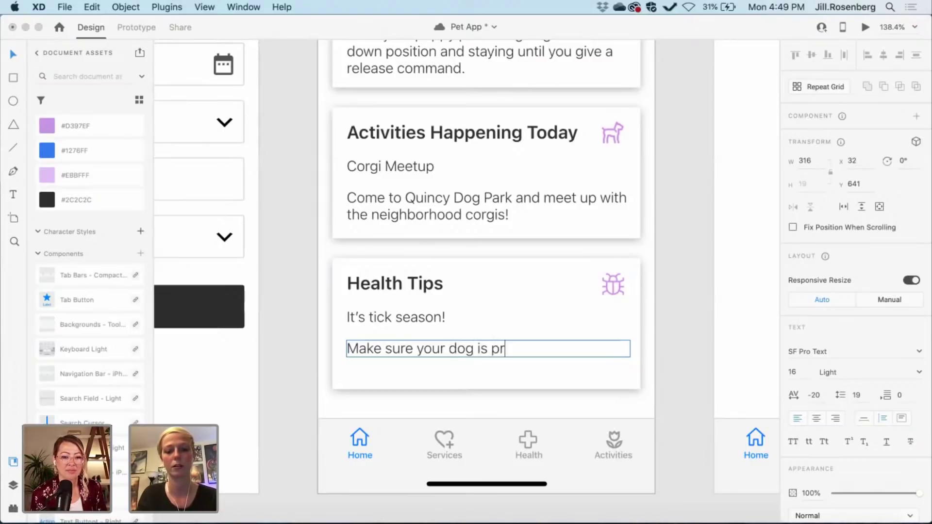
{"action": "key", "text": "BackSpace"}
{"action": "type", "text": "otecte"}
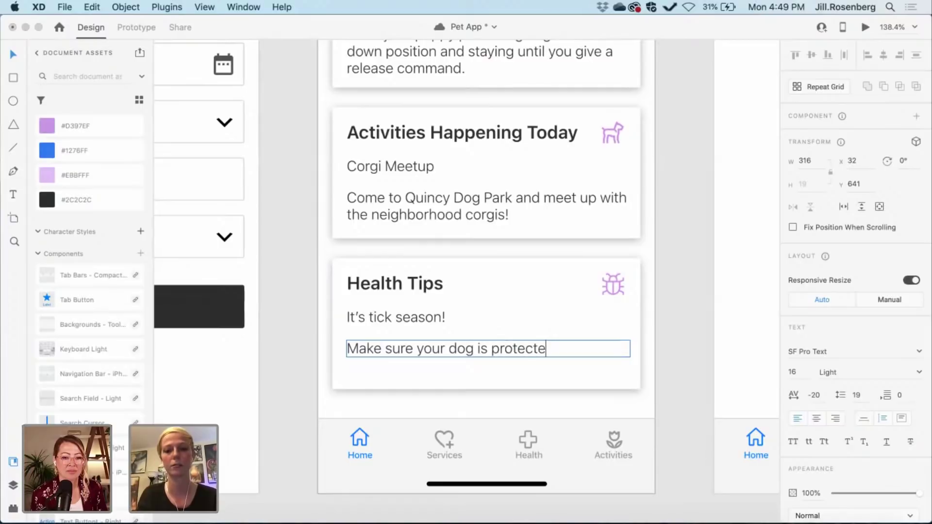
{"action": "key", "text": "BackSpace"}
{"action": "type", "text": "ed from ti"}
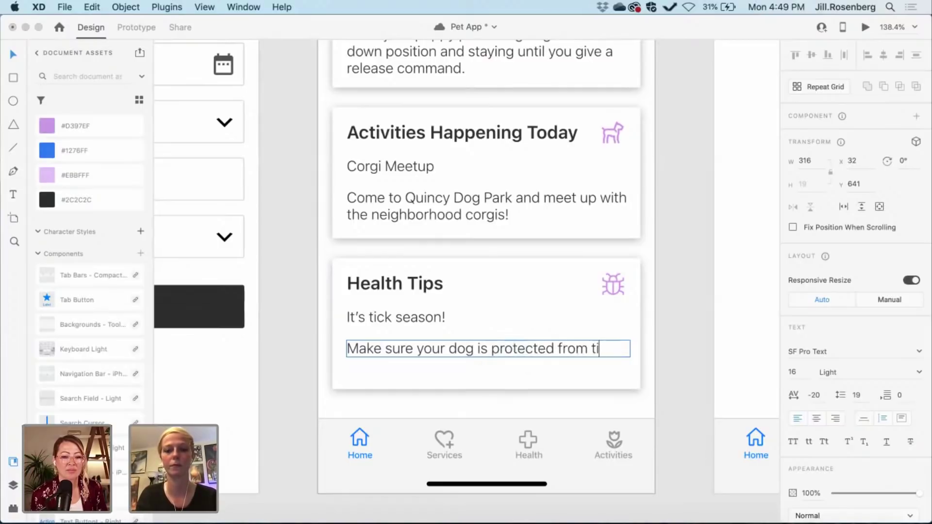
{"action": "type", "text": "cks and "}
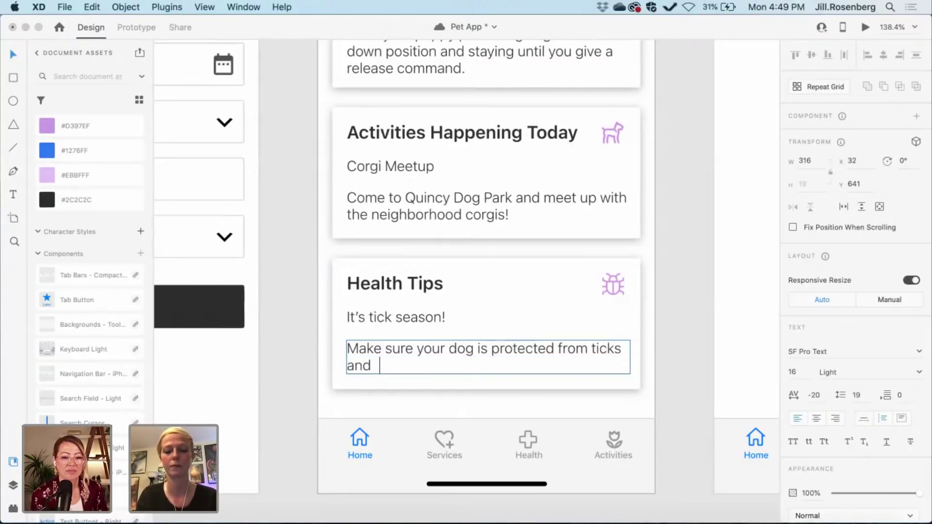
{"action": "type", "text": "fleas"}
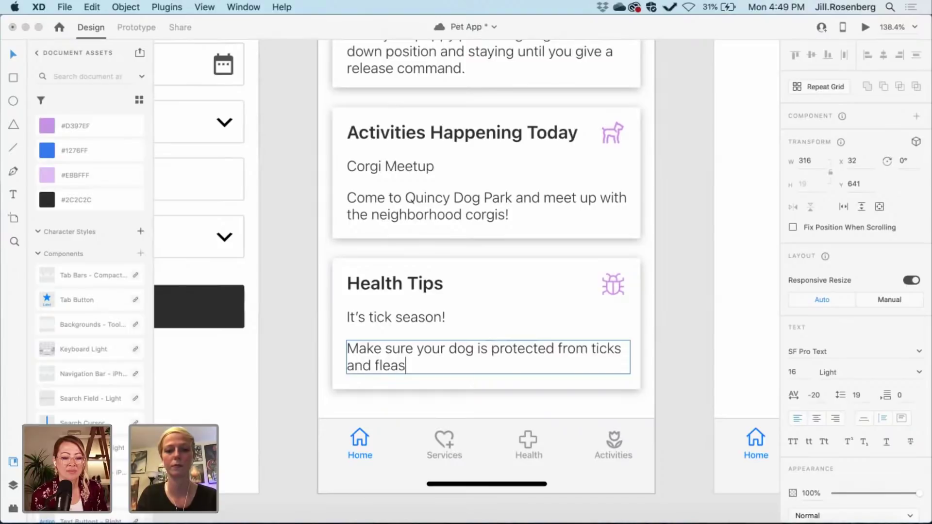
{"action": "type", "text": "."}
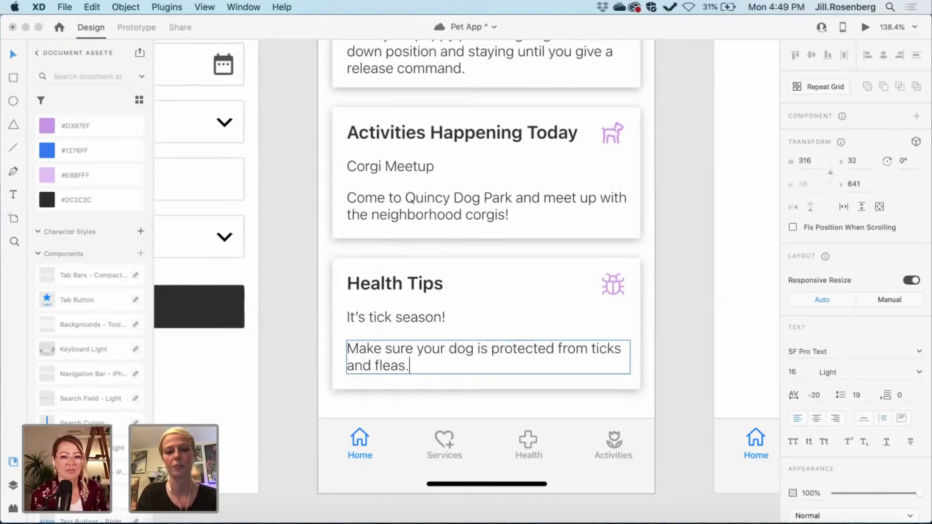
{"action": "key", "text": "Escape"}
{"action": "left_click", "coordinate": [674, 336]}
- Review the Home screen's profile row and its three cards, and compare the artboard with the neighbouring services artboard
{"action": "scroll", "coordinate": [674, 336], "scroll_direction": "up", "scroll_amount": 3}
{"action": "scroll", "coordinate": [674, 336], "scroll_direction": "right", "scroll_amount": 1}
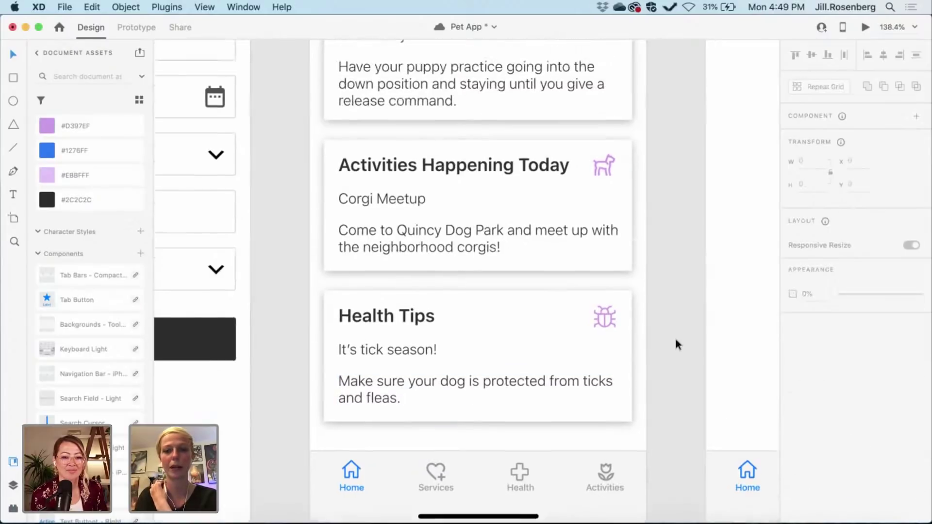
{"action": "scroll", "coordinate": [493, 324], "scroll_direction": "up", "scroll_amount": 3}
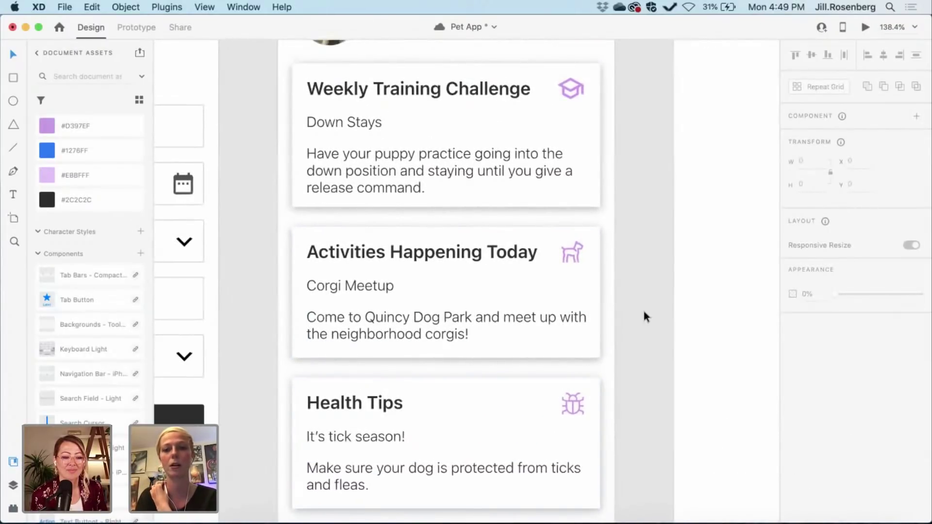
{"action": "scroll", "coordinate": [643, 316], "scroll_direction": "up", "scroll_amount": 3}
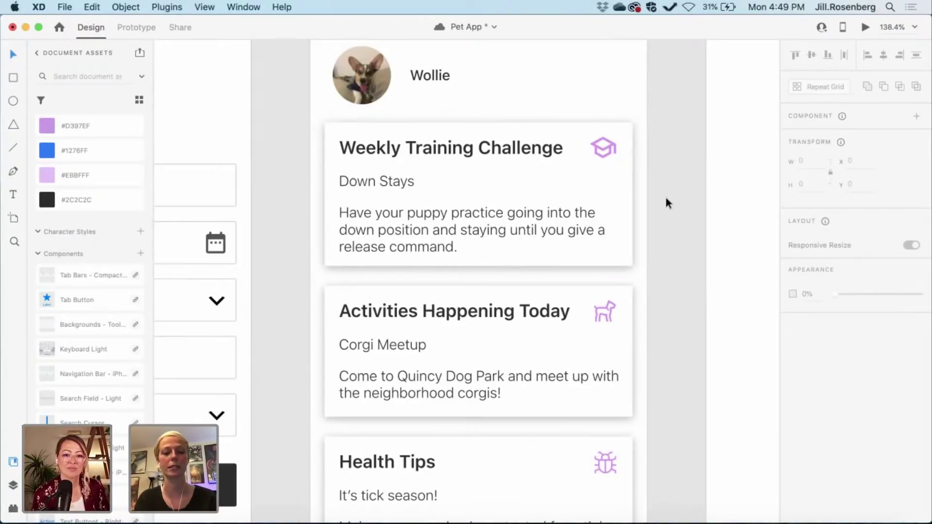
{"action": "scroll", "coordinate": [665, 203], "scroll_direction": "up", "scroll_amount": 3}
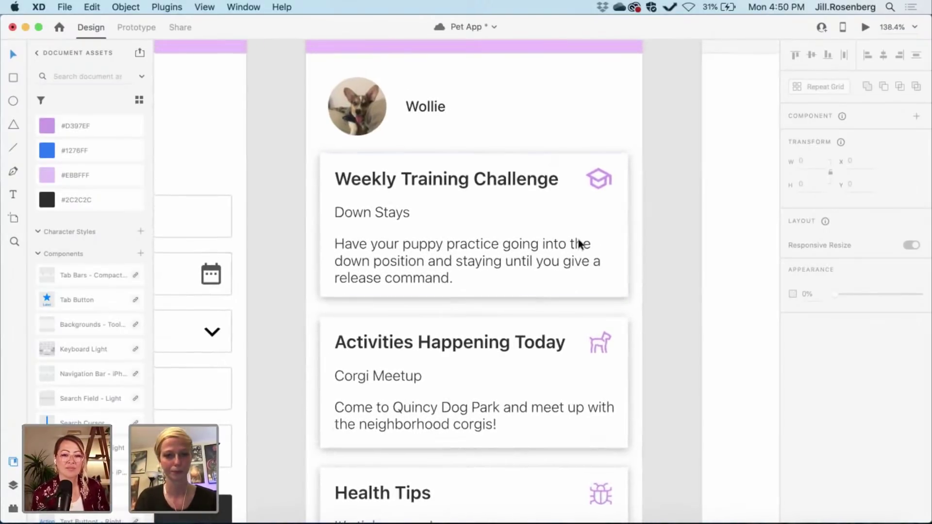
{"action": "scroll", "coordinate": [518, 245], "scroll_direction": "up", "scroll_amount": 3}
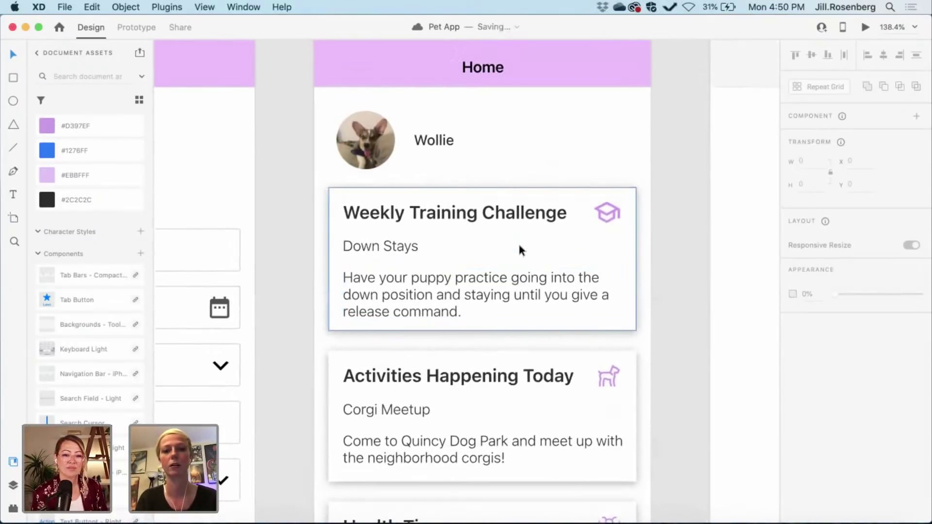
{"action": "scroll", "coordinate": [517, 242], "scroll_direction": "down", "scroll_amount": 5}
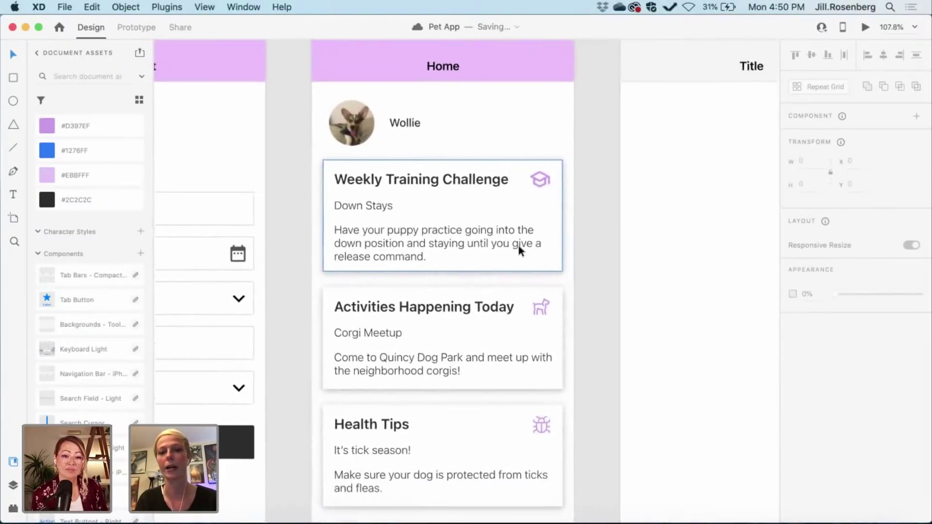
{"action": "scroll", "coordinate": [519, 248], "scroll_direction": "right", "scroll_amount": 3}
{"action": "scroll", "coordinate": [517, 252], "scroll_direction": "up", "scroll_amount": 3}
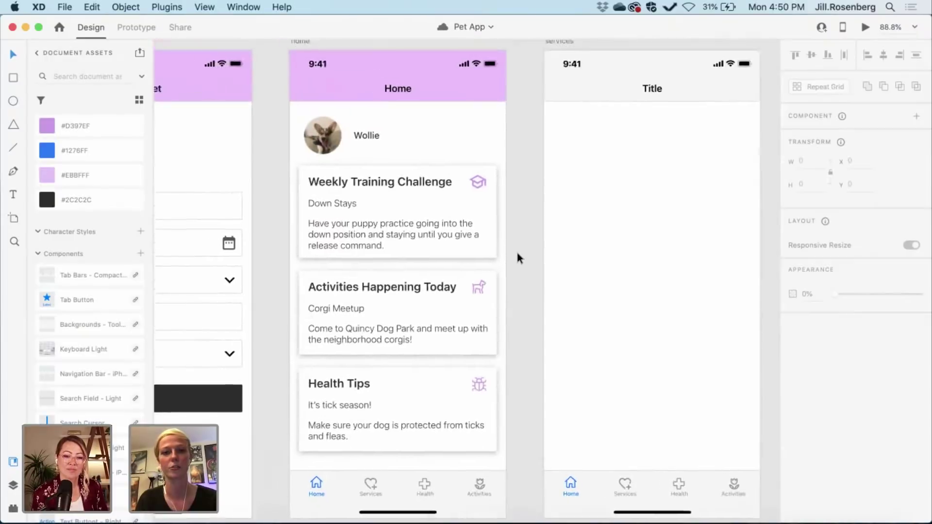
{"action": "scroll", "coordinate": [517, 254], "scroll_direction": "up", "scroll_amount": 2}
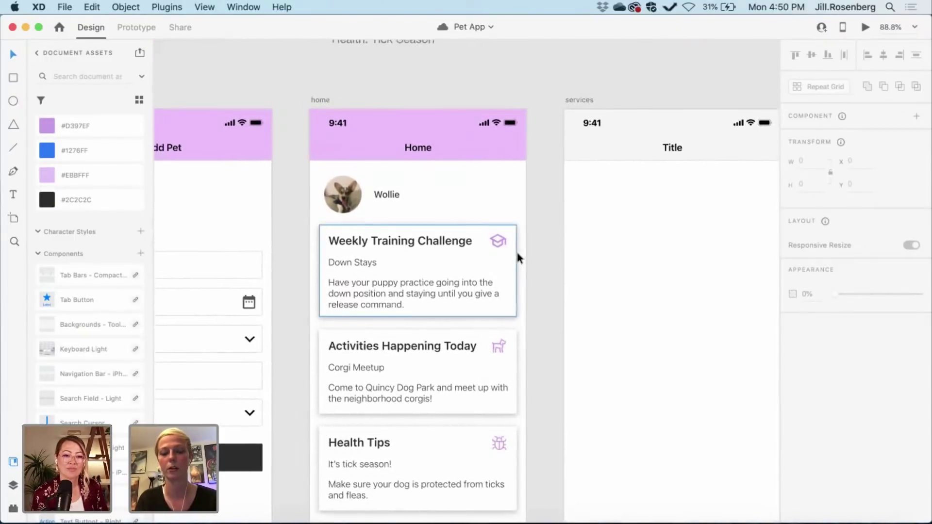
- Delete the planning notes text block above the home artboard
{"action": "scroll", "coordinate": [516, 249], "scroll_direction": "down", "scroll_amount": 3}
{"action": "scroll", "coordinate": [516, 249], "scroll_direction": "left", "scroll_amount": 3}
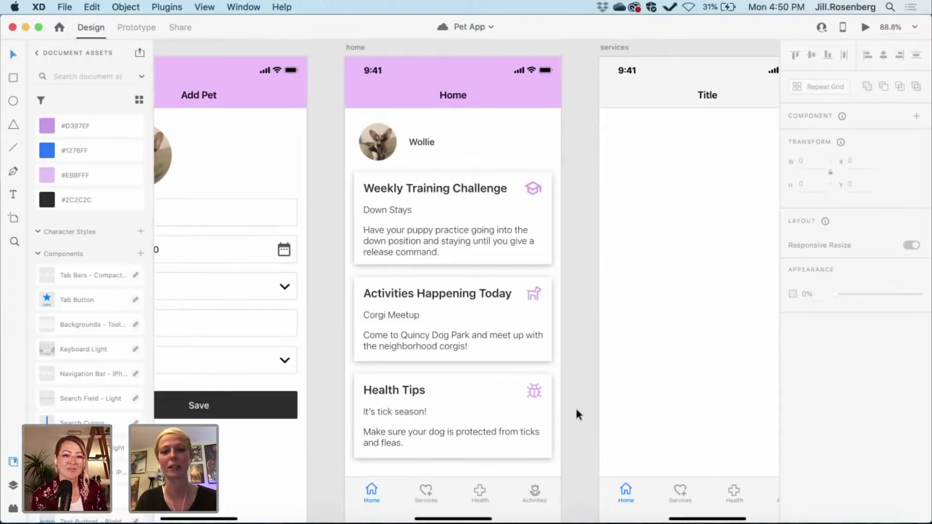
{"action": "scroll", "coordinate": [576, 409], "scroll_direction": "up", "scroll_amount": 3}
{"action": "scroll", "coordinate": [575, 409], "scroll_direction": "up", "scroll_amount": 10}
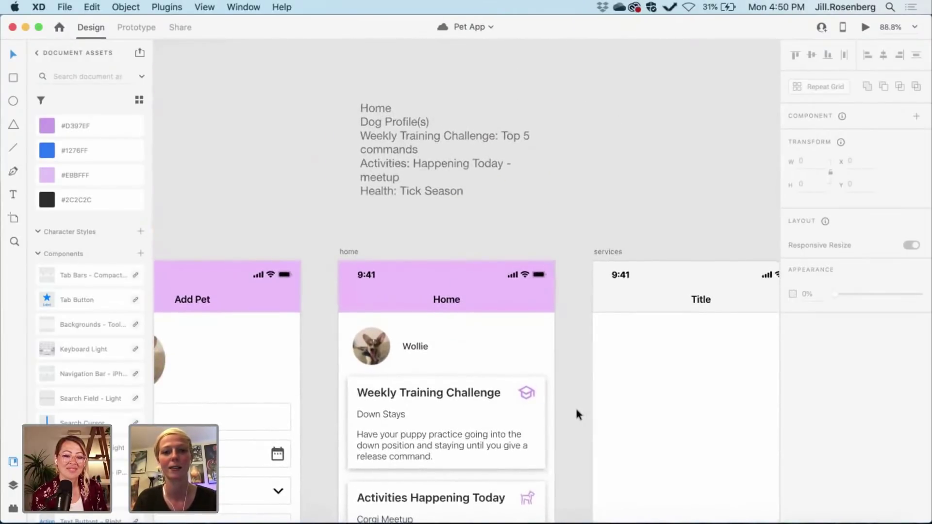
{"action": "left_click", "coordinate": [405, 162]}
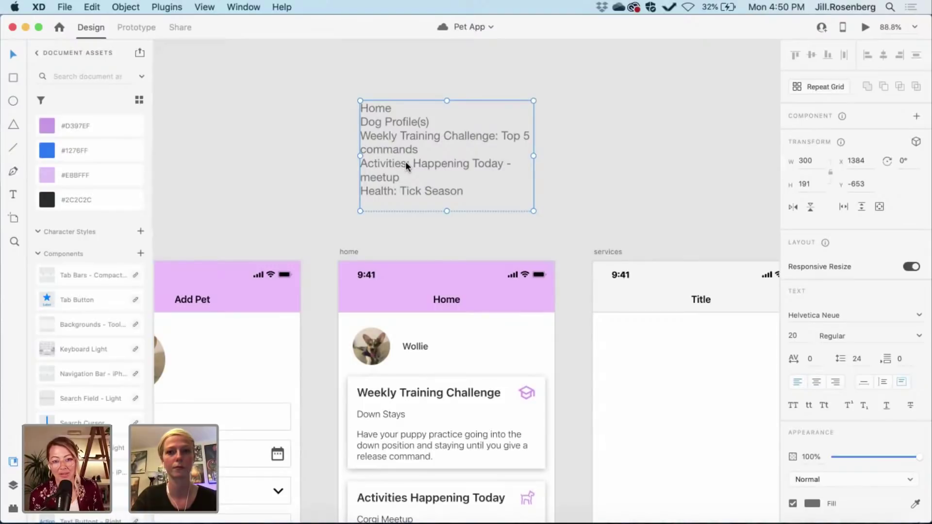
{"action": "key", "text": "Delete"}
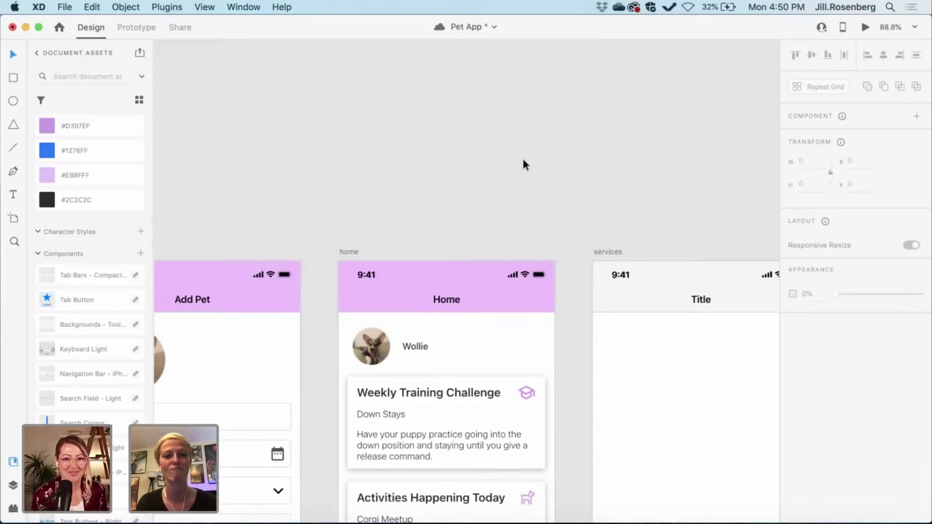
{"action": "scroll", "coordinate": [522, 160], "scroll_direction": "down", "scroll_amount": 2}
{"action": "scroll", "coordinate": [523, 160], "scroll_direction": "right", "scroll_amount": 1}
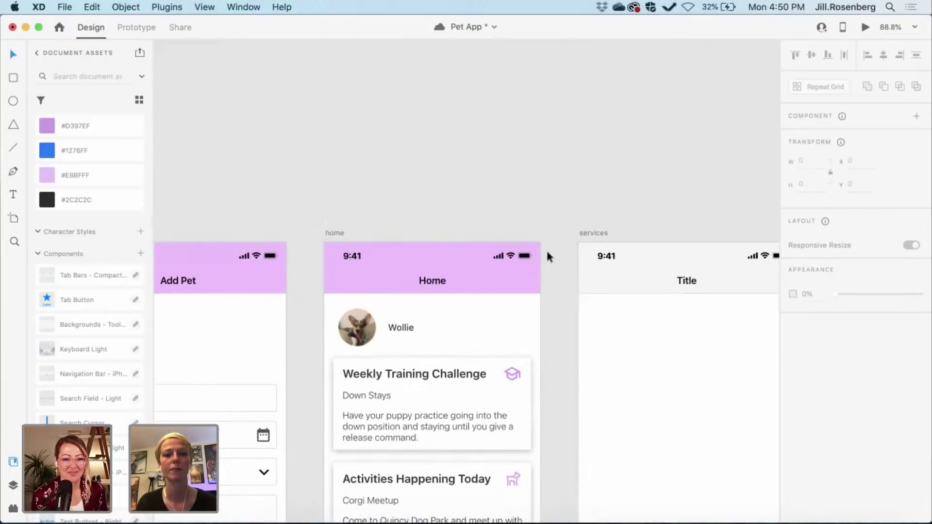
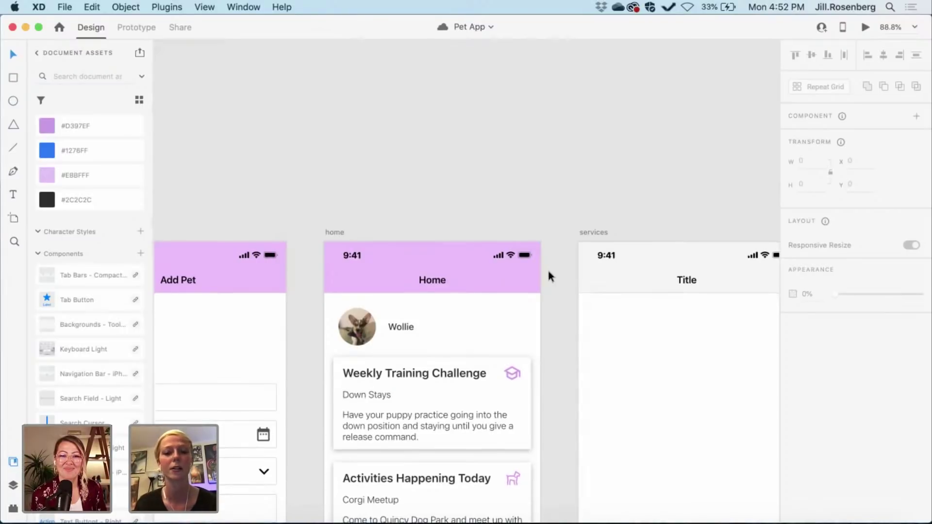
{"action": "scroll", "coordinate": [548, 273], "scroll_direction": "down", "scroll_amount": 2}
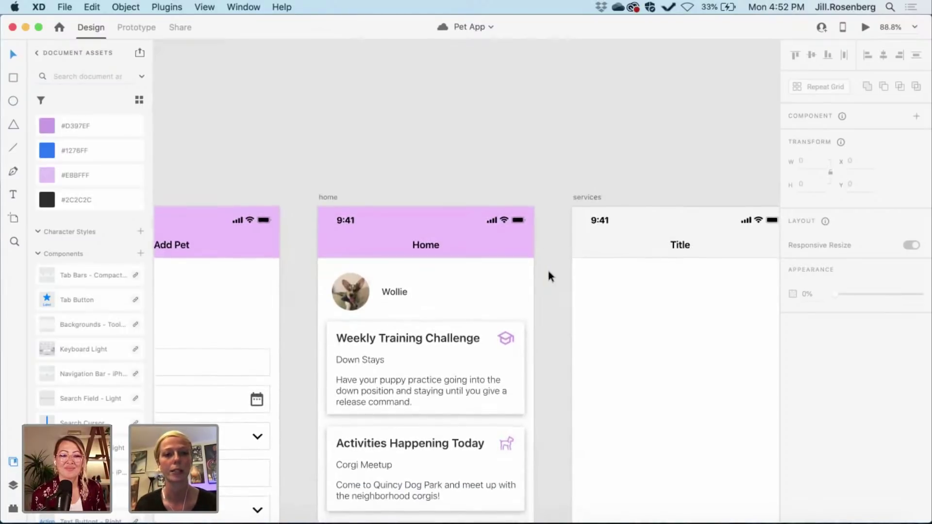
{"action": "scroll", "coordinate": [548, 271], "scroll_direction": "left", "scroll_amount": 1}
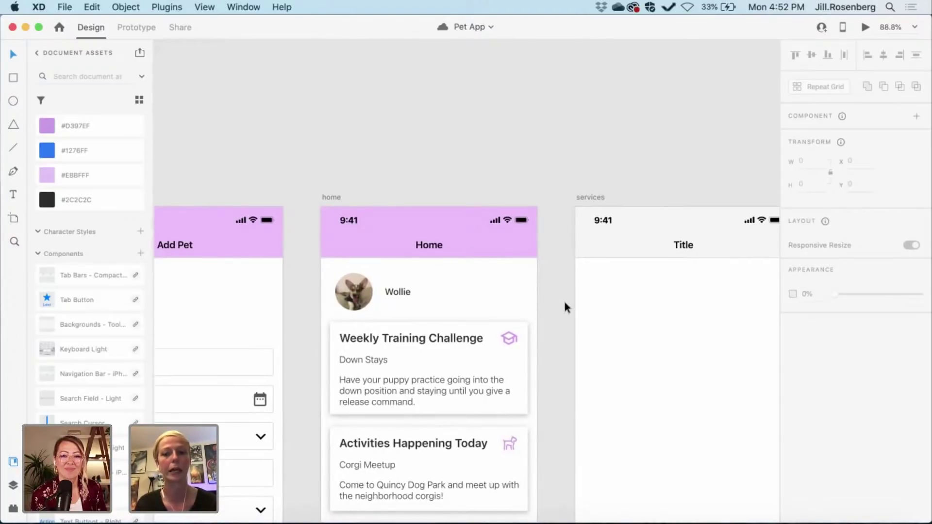
{"action": "scroll", "coordinate": [565, 303], "scroll_direction": "down", "scroll_amount": 1}
{"action": "scroll", "coordinate": [564, 303], "scroll_direction": "left", "scroll_amount": 1}
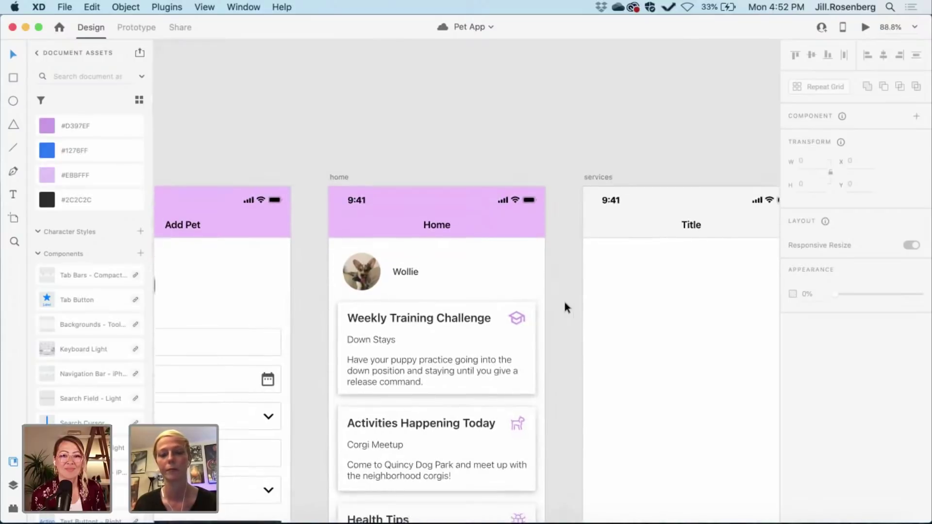
{"action": "scroll", "coordinate": [564, 302], "scroll_direction": "down", "scroll_amount": 1}
{"action": "scroll", "coordinate": [564, 303], "scroll_direction": "left", "scroll_amount": 1}
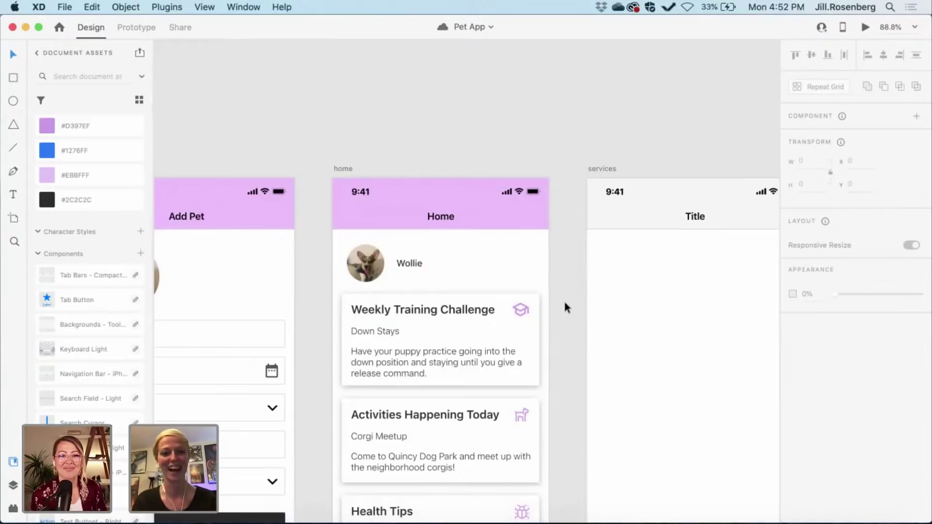
{"action": "scroll", "coordinate": [564, 302], "scroll_direction": "down", "scroll_amount": 5}
{"action": "scroll", "coordinate": [565, 302], "scroll_direction": "left", "scroll_amount": 2}
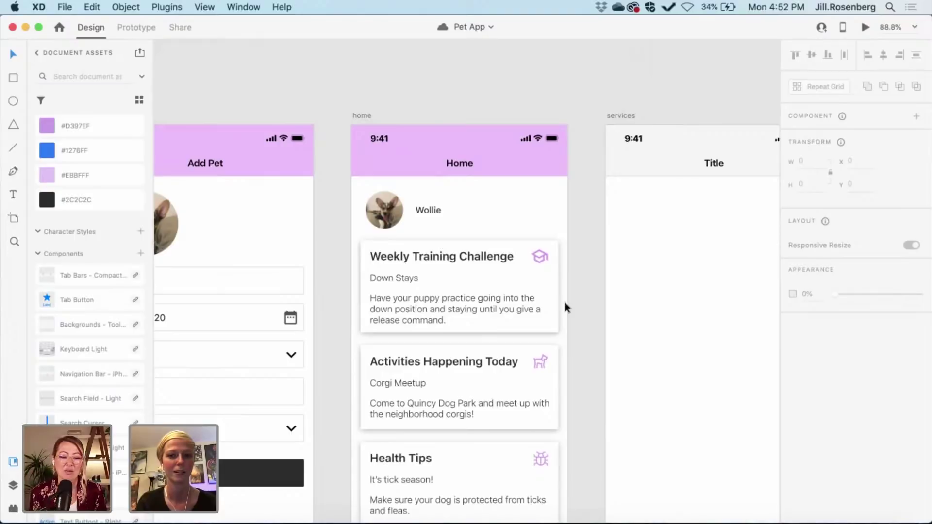
{"action": "scroll", "coordinate": [565, 307], "scroll_direction": "down", "scroll_amount": 5}
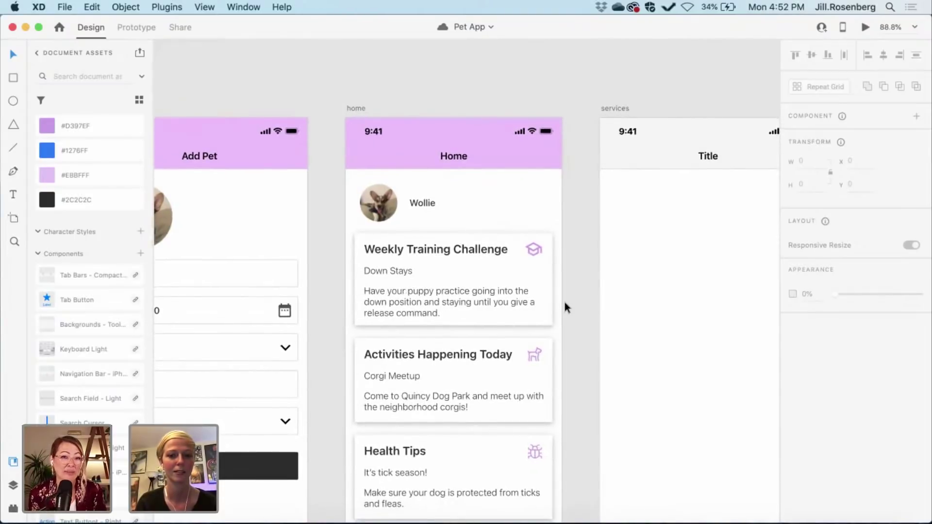
- Recolour the heart icon in the services artboard's tab bar with the saved blue document color #1276FF
{"action": "scroll", "coordinate": [564, 301], "scroll_direction": "down", "scroll_amount": 10}
{"action": "scroll", "coordinate": [564, 302], "scroll_direction": "right", "scroll_amount": 10}
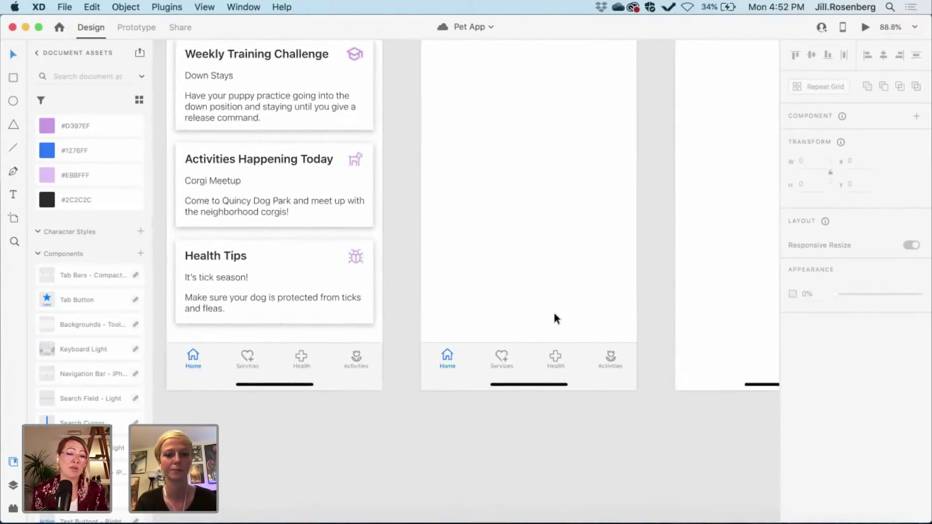
{"action": "scroll", "coordinate": [532, 353], "scroll_direction": "up", "scroll_amount": 10}
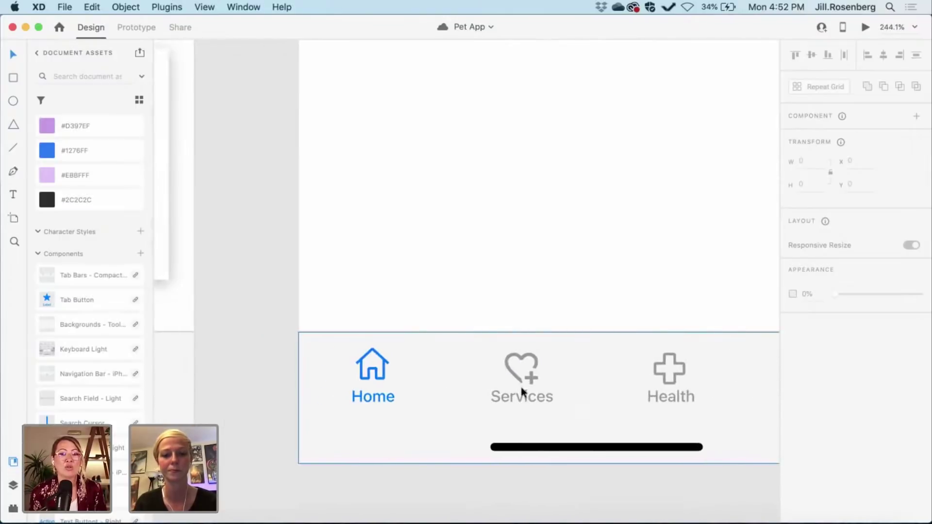
{"action": "left_click", "coordinate": [517, 374]}
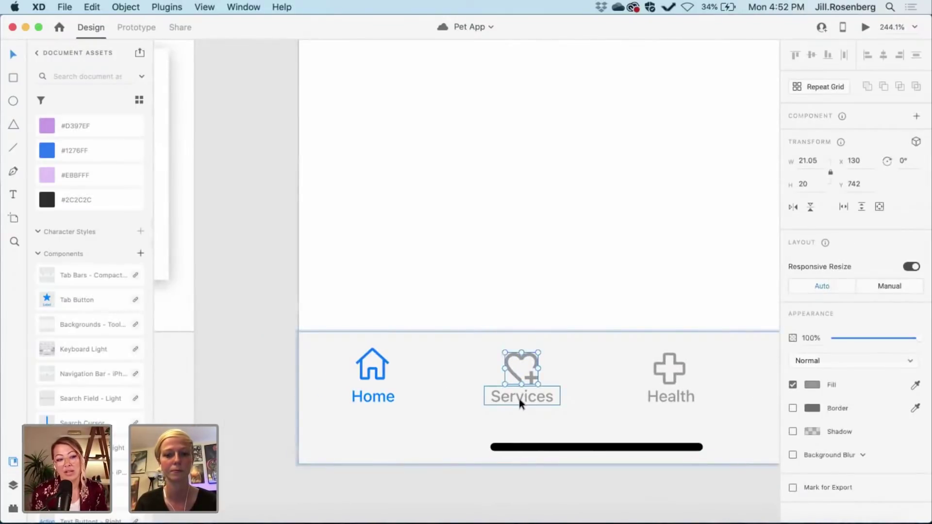
{"action": "left_click", "coordinate": [76, 148]}
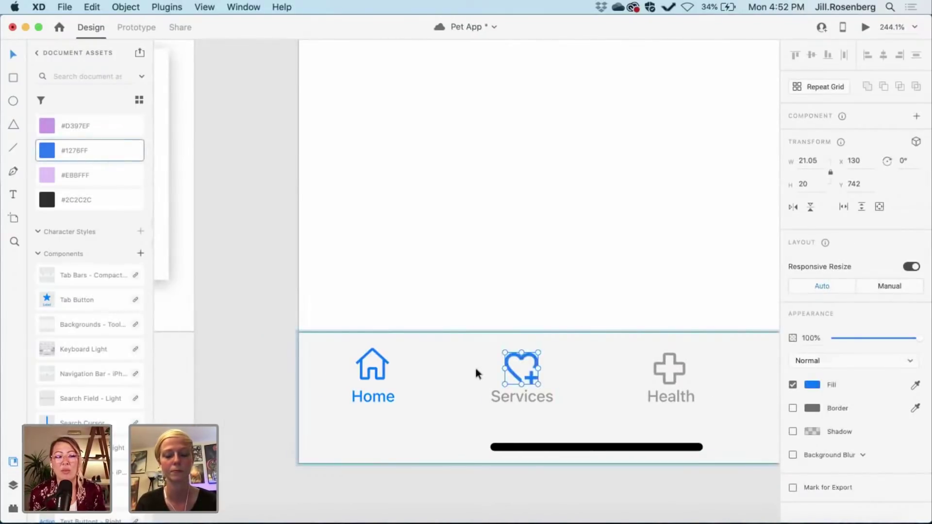
- Recolour the Services label under the heart icon with the saved blue document color #1276FF
{"action": "left_click", "coordinate": [505, 401]}
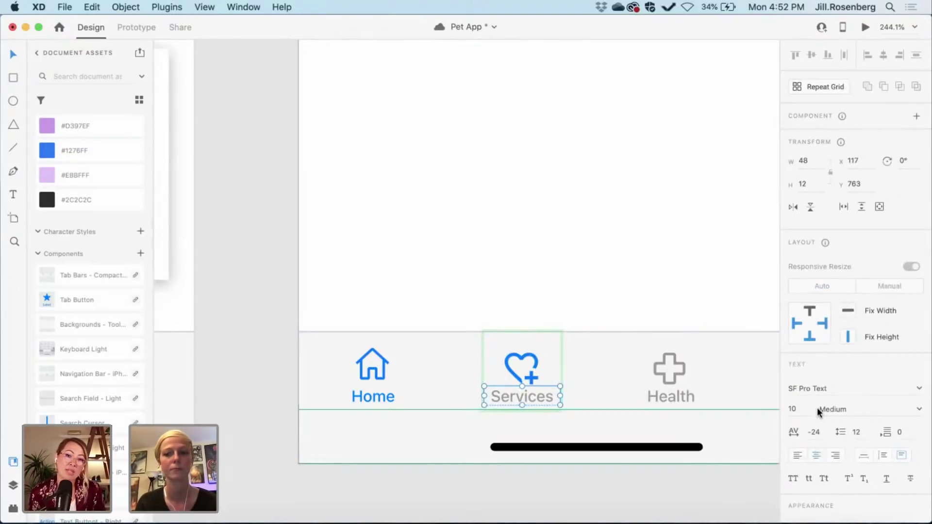
{"action": "scroll", "coordinate": [818, 409], "scroll_direction": "down", "scroll_amount": 5}
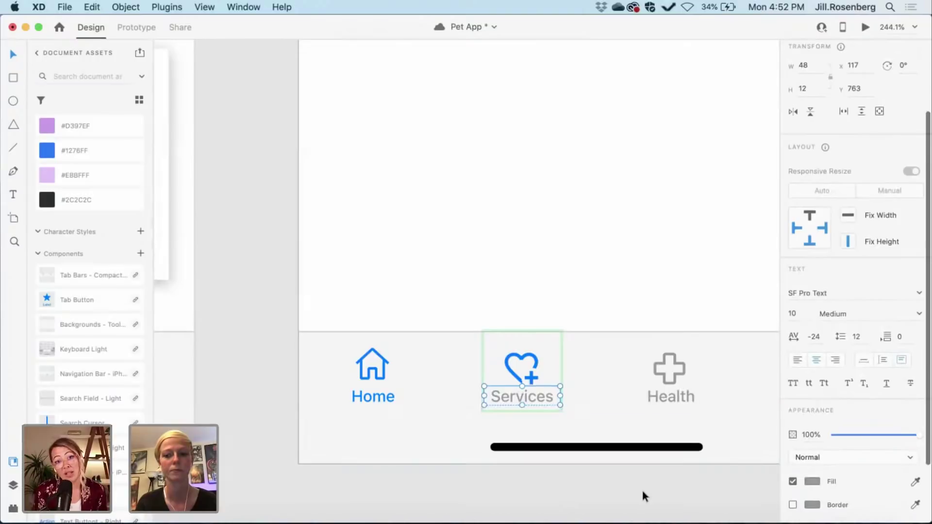
{"action": "left_click", "coordinate": [809, 479]}
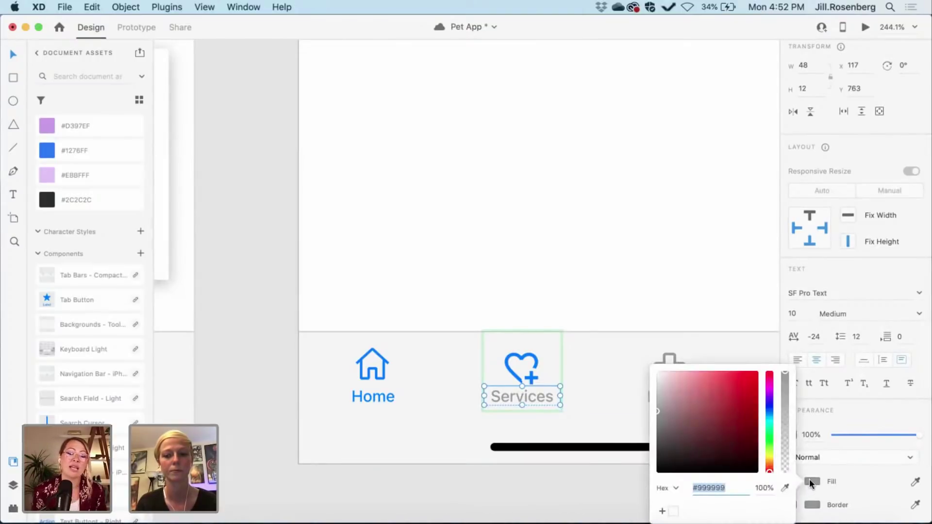
{"action": "left_click", "coordinate": [810, 481]}
{"action": "left_click", "coordinate": [63, 148]}
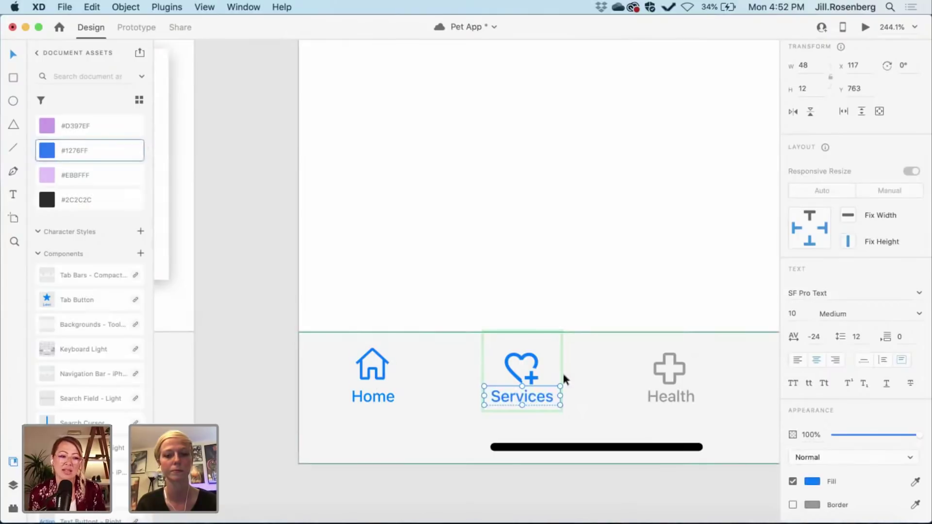
- Save the Health tab icon's grey fill #999999 as a document color
{"action": "left_click", "coordinate": [665, 380]}
{"action": "scroll", "coordinate": [97, 132], "scroll_direction": "up", "scroll_amount": 2}
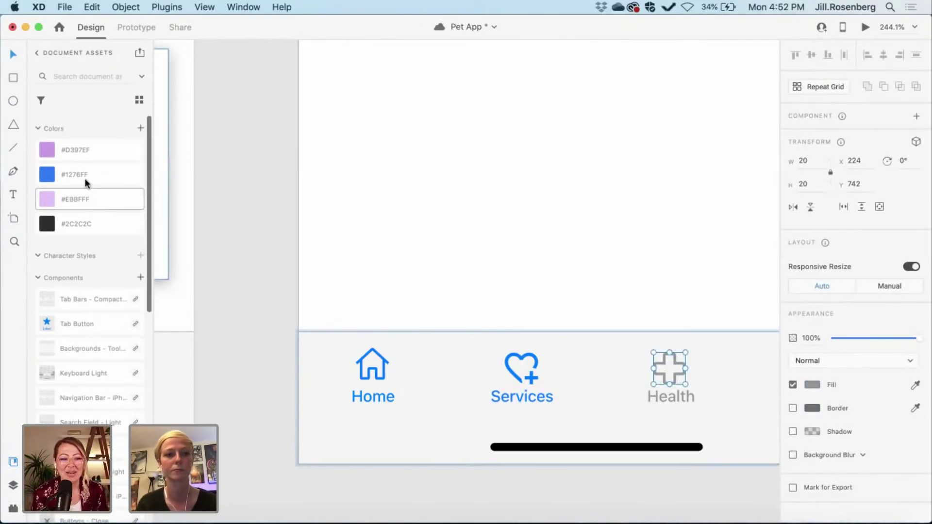
{"action": "left_click", "coordinate": [140, 129]}
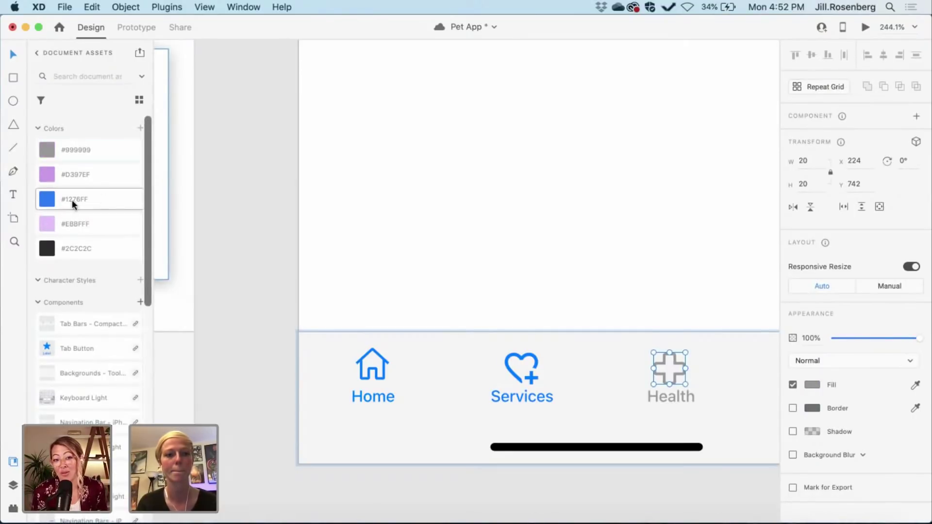
- Recolour the Home icon and its label in the services artboard's tab bar with the saved grey #999999 and deselect them
{"action": "left_click", "coordinate": [373, 373]}
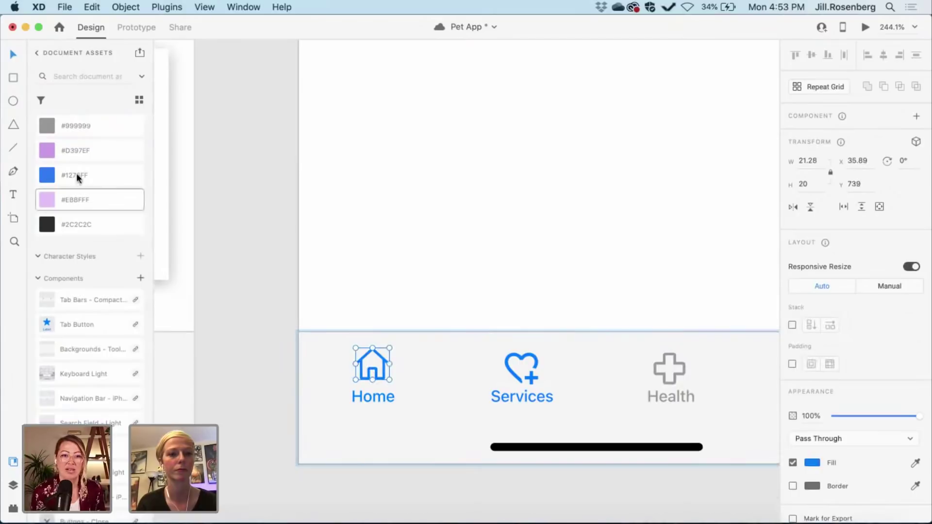
{"action": "left_click", "coordinate": [103, 124]}
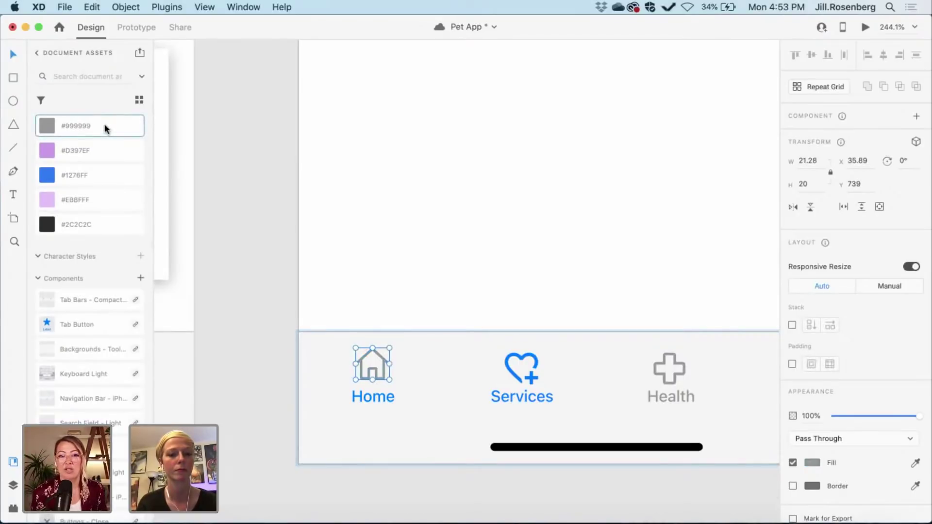
{"action": "left_click", "coordinate": [368, 401]}
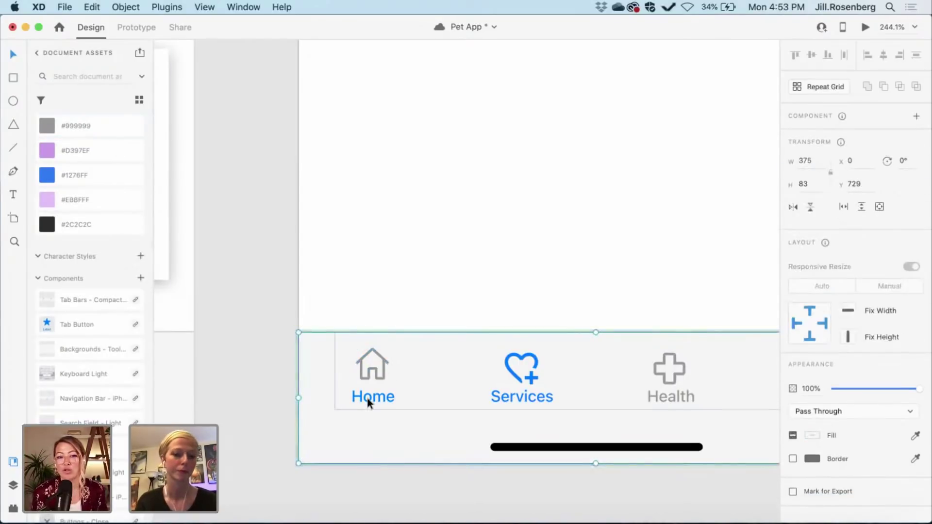
{"action": "double_click", "coordinate": [375, 394]}
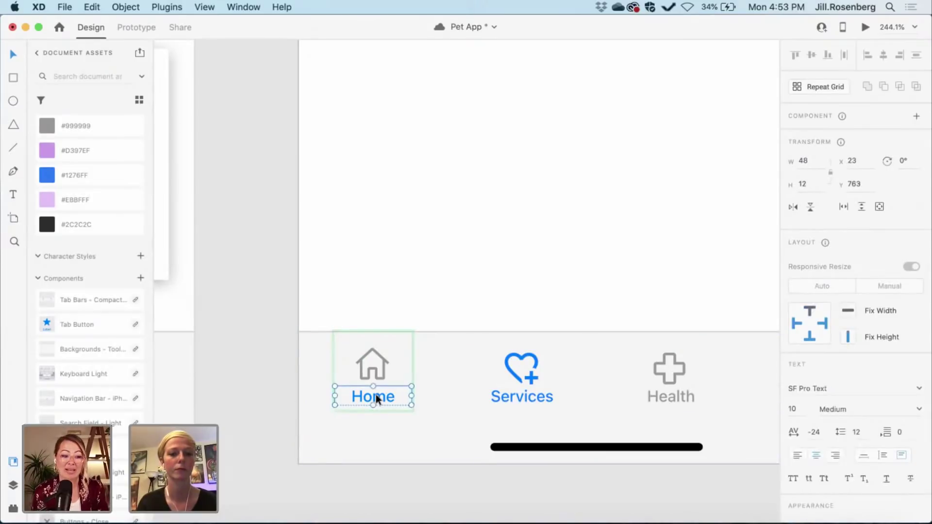
{"action": "left_click", "coordinate": [68, 130]}
{"action": "left_click", "coordinate": [229, 463]}
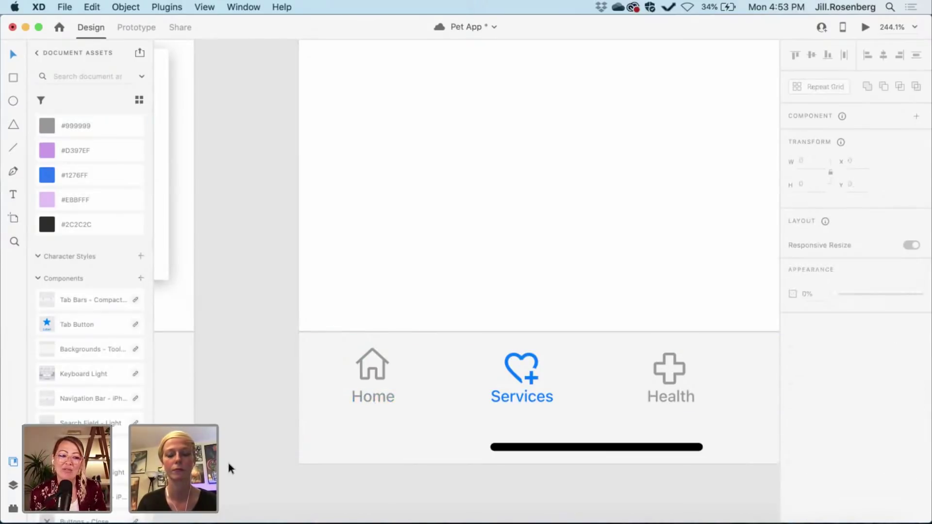
- Replace the placeholder title in the services artboard's navigation bar with "Services" and deselect it
{"action": "scroll", "coordinate": [228, 463], "scroll_direction": "down", "scroll_amount": 3}
{"action": "scroll", "coordinate": [228, 463], "scroll_direction": "up", "scroll_amount": 3}
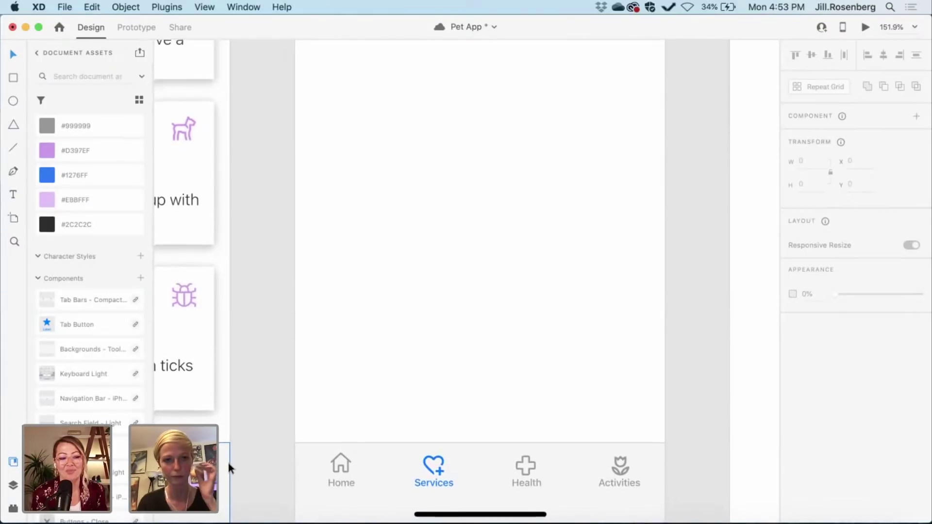
{"action": "scroll", "coordinate": [255, 426], "scroll_direction": "up", "scroll_amount": 2}
{"action": "scroll", "coordinate": [256, 427], "scroll_direction": "left", "scroll_amount": 1}
{"action": "scroll", "coordinate": [255, 427], "scroll_direction": "up", "scroll_amount": 10}
{"action": "scroll", "coordinate": [256, 427], "scroll_direction": "left", "scroll_amount": 2}
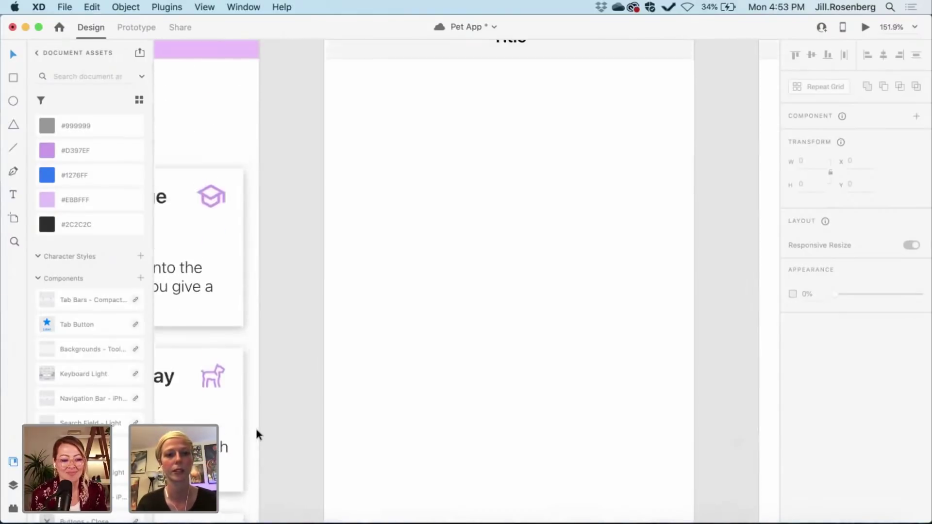
{"action": "scroll", "coordinate": [289, 445], "scroll_direction": "left", "scroll_amount": 2}
{"action": "scroll", "coordinate": [289, 446], "scroll_direction": "up", "scroll_amount": 1}
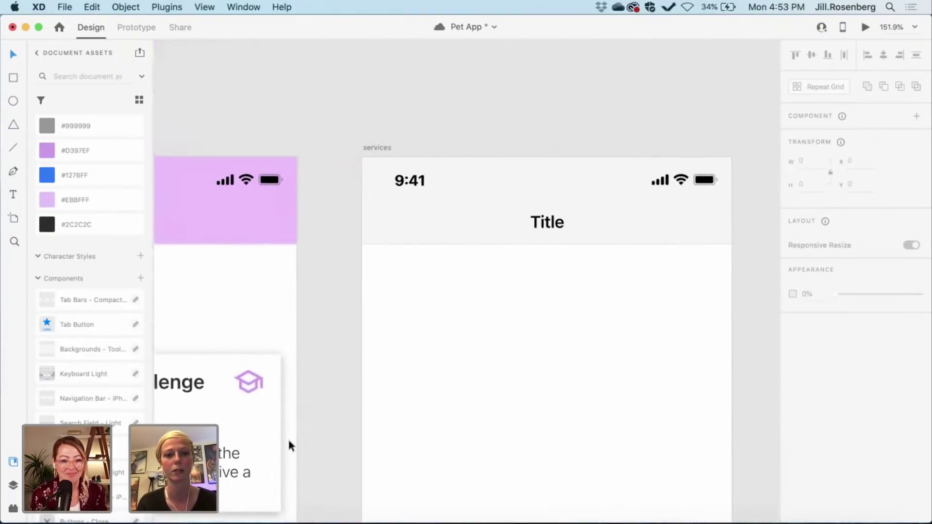
{"action": "double_click", "coordinate": [547, 220]}
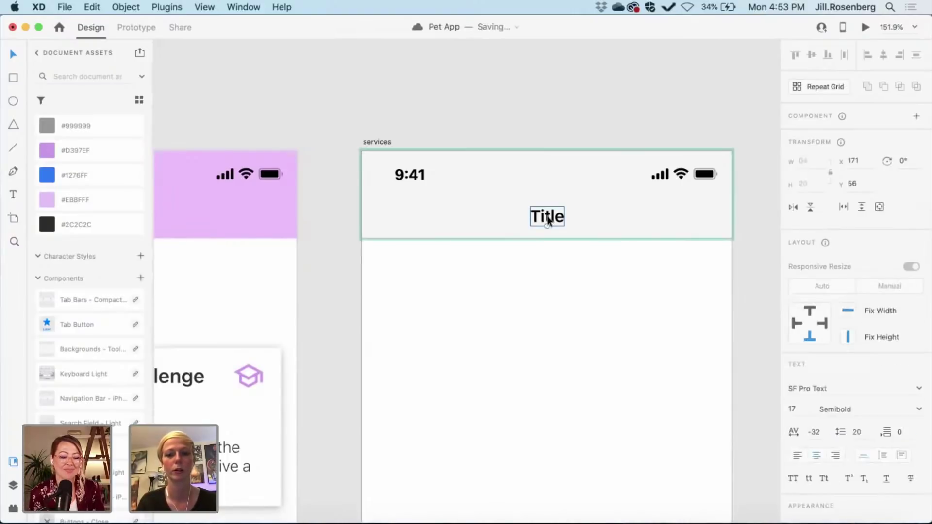
{"action": "double_click", "coordinate": [547, 217]}
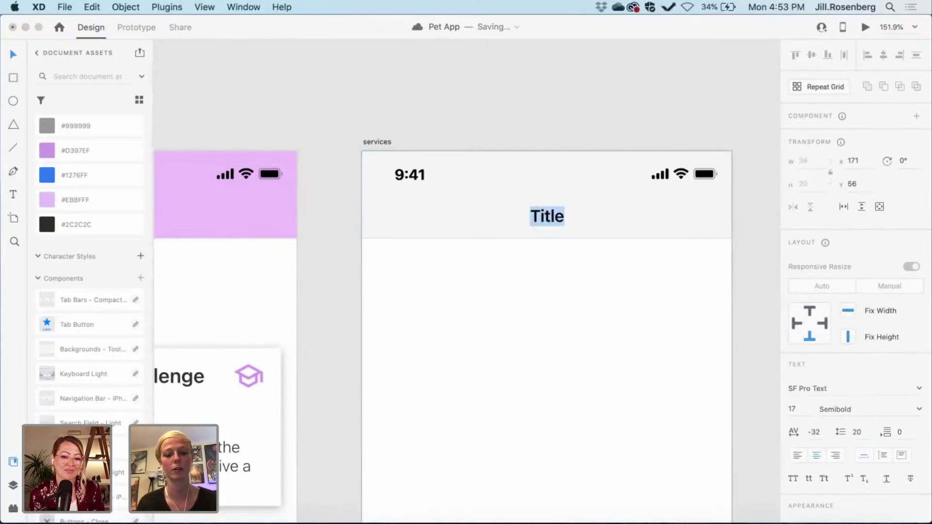
{"action": "type", "text": "Serv"}
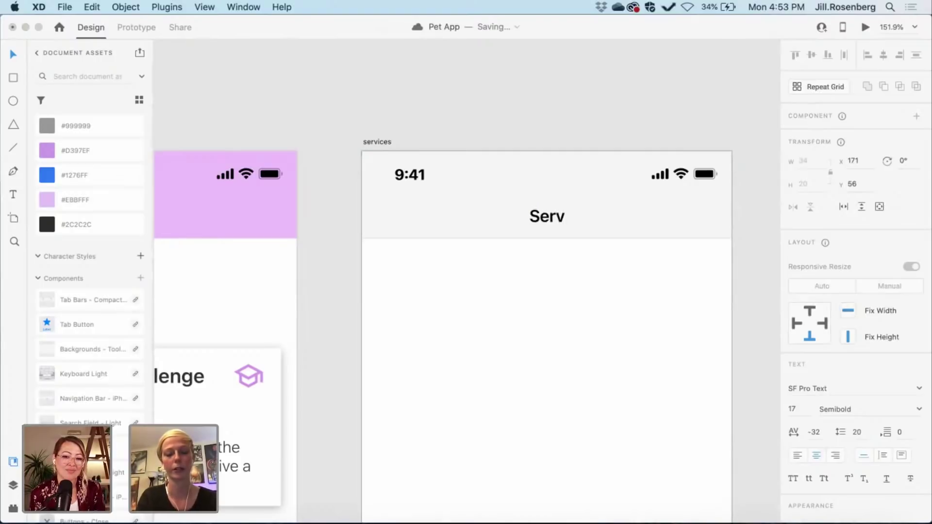
{"action": "type", "text": "ices"}
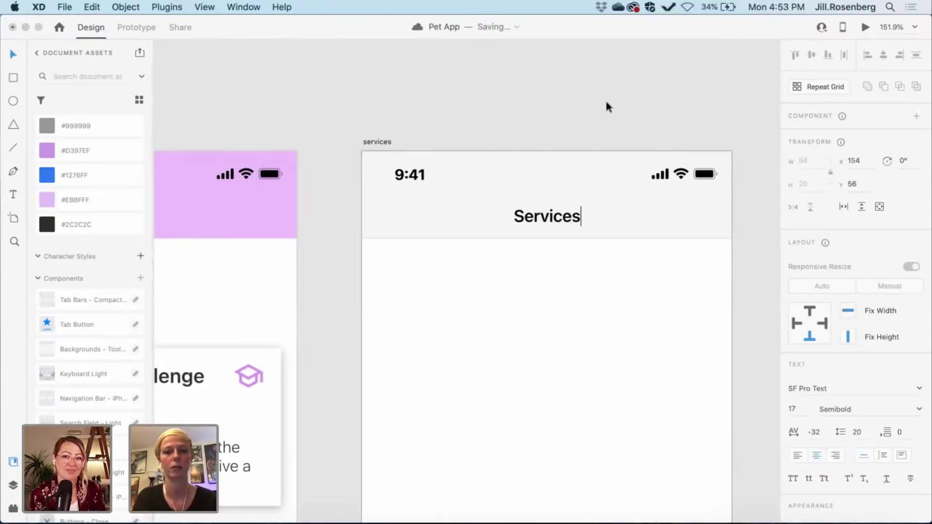
{"action": "key", "text": "Escape"}
{"action": "key", "text": "Escape"}
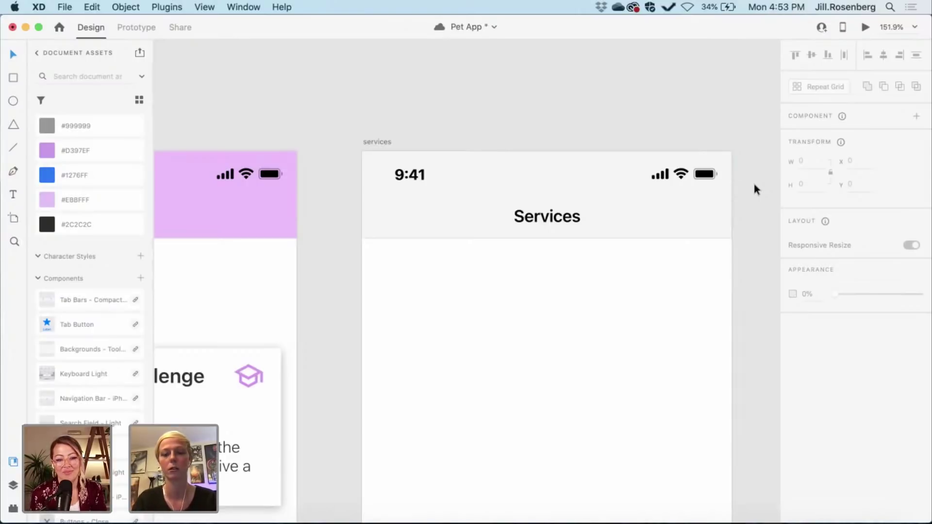
- Fill the services artboard's navigation bar with the saved light purple document color #EBBFFF, matching the home artboard, and deselect it
{"action": "scroll", "coordinate": [754, 188], "scroll_direction": "down", "scroll_amount": 3}
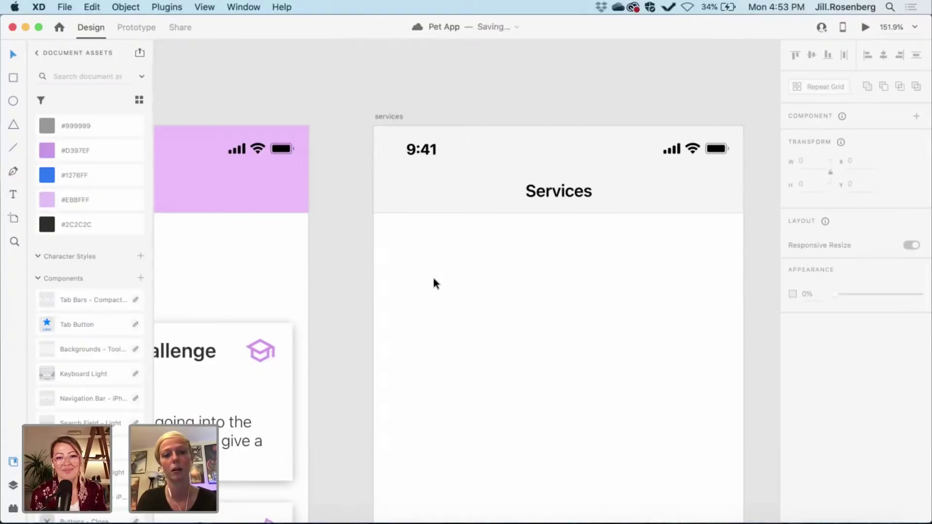
{"action": "scroll", "coordinate": [359, 308], "scroll_direction": "left", "scroll_amount": 3}
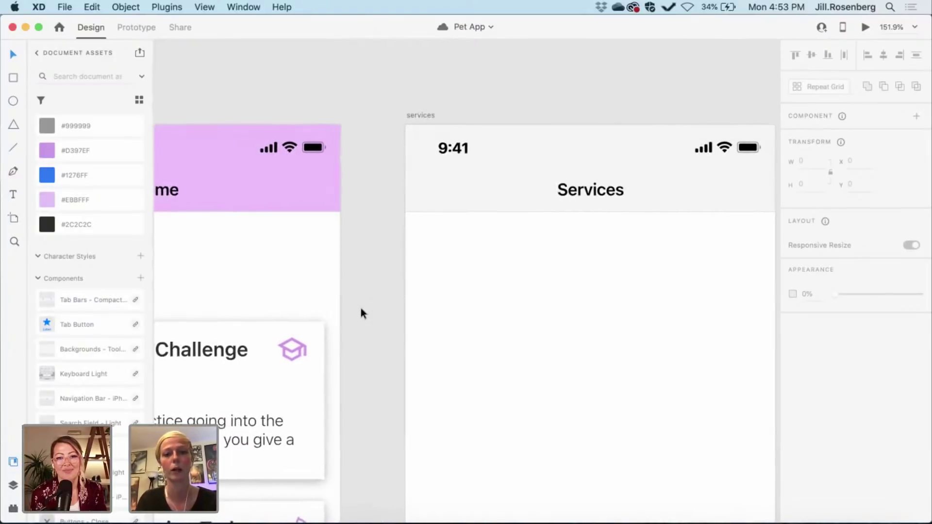
{"action": "scroll", "coordinate": [384, 309], "scroll_direction": "down", "scroll_amount": 2}
{"action": "scroll", "coordinate": [384, 309], "scroll_direction": "right", "scroll_amount": 2}
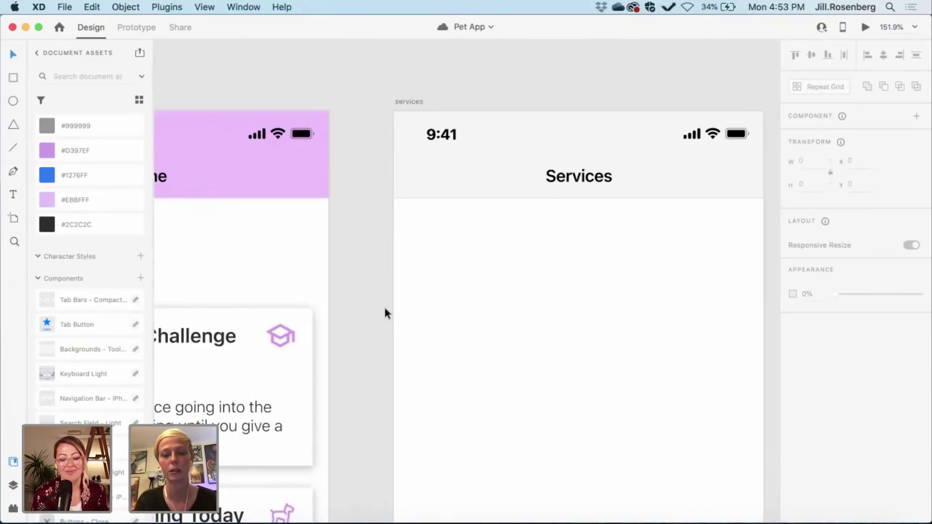
{"action": "scroll", "coordinate": [384, 309], "scroll_direction": "down", "scroll_amount": 4}
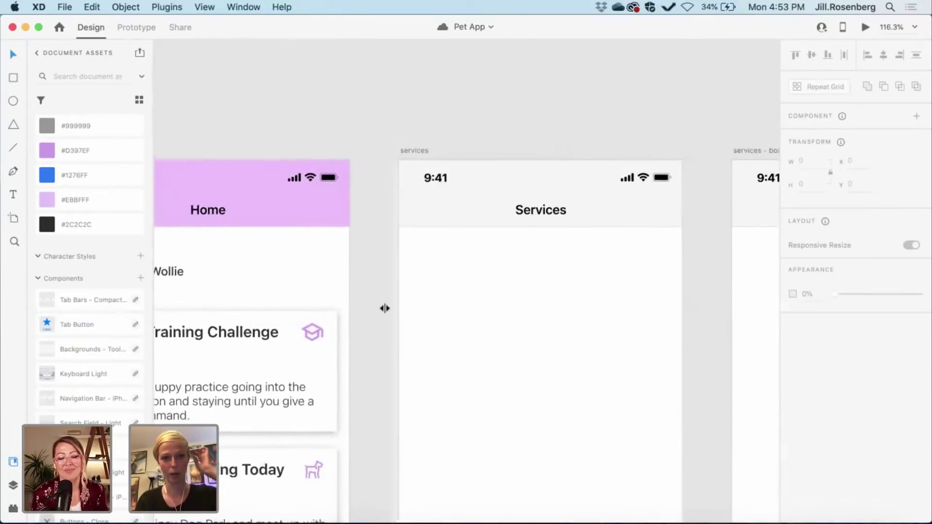
{"action": "scroll", "coordinate": [384, 309], "scroll_direction": "left", "scroll_amount": 3}
{"action": "scroll", "coordinate": [384, 308], "scroll_direction": "down", "scroll_amount": 1}
{"action": "scroll", "coordinate": [397, 277], "scroll_direction": "left", "scroll_amount": 10}
{"action": "scroll", "coordinate": [396, 276], "scroll_direction": "up", "scroll_amount": 1}
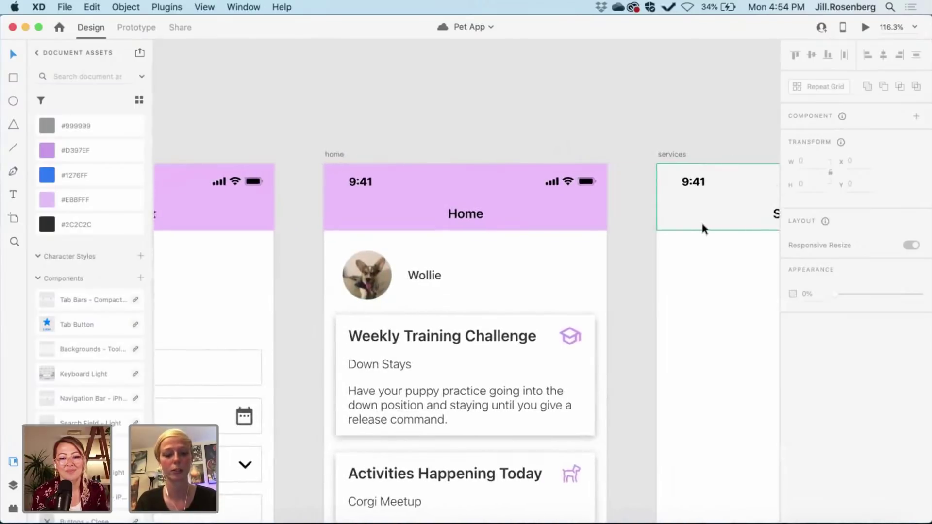
{"action": "left_click", "coordinate": [702, 224]}
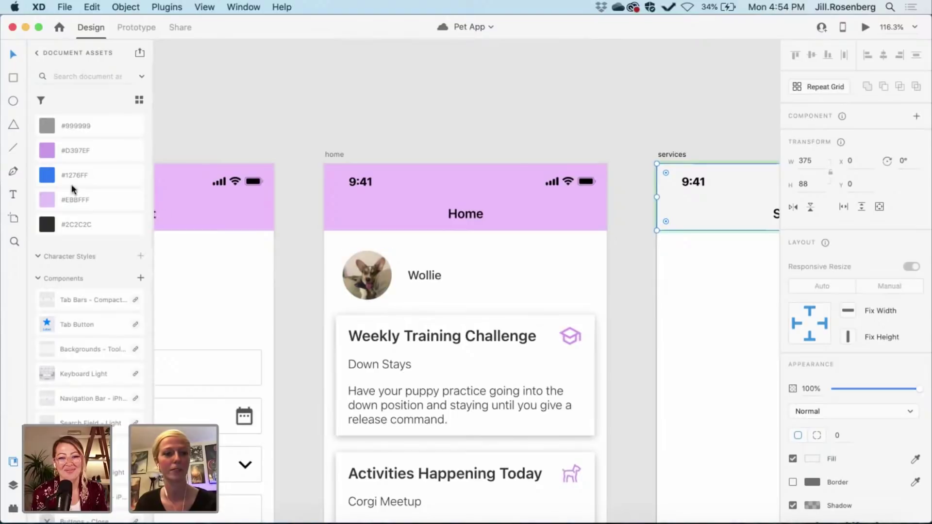
{"action": "left_click", "coordinate": [71, 204]}
{"action": "left_click", "coordinate": [647, 99]}
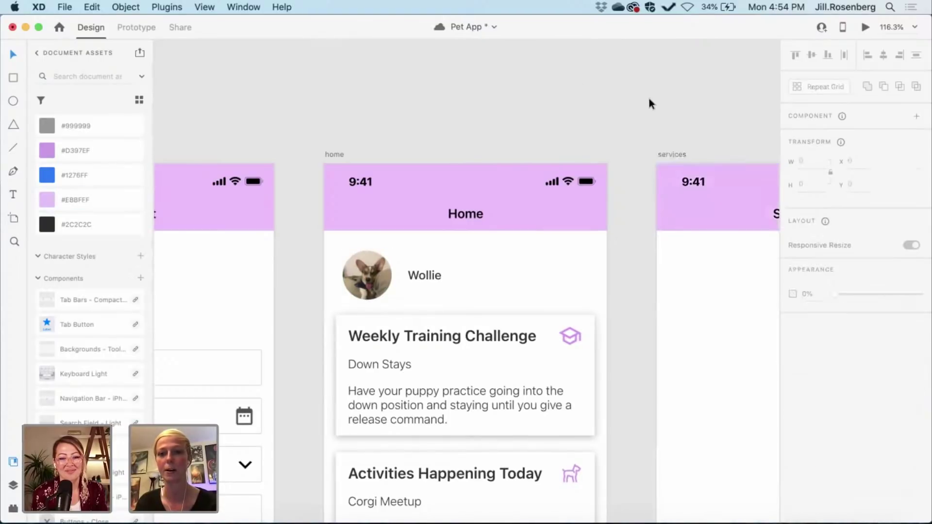
- Copy the complete Health Tips card from the home artboard into the services artboard, place it just below the navigation bar and deselect it
{"action": "scroll", "coordinate": [648, 99], "scroll_direction": "right", "scroll_amount": 5}
{"action": "scroll", "coordinate": [648, 99], "scroll_direction": "down", "scroll_amount": 2}
{"action": "scroll", "coordinate": [648, 99], "scroll_direction": "right", "scroll_amount": 5}
{"action": "scroll", "coordinate": [651, 104], "scroll_direction": "up", "scroll_amount": 1}
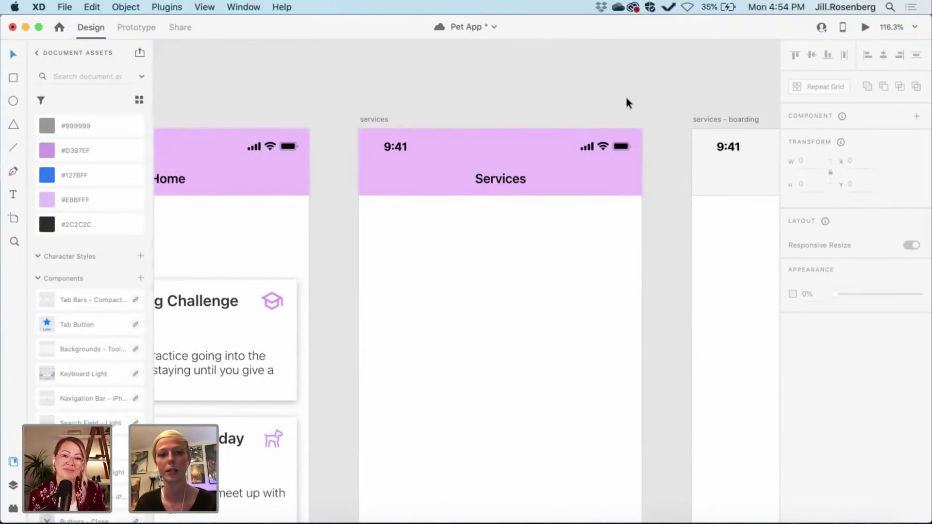
{"action": "scroll", "coordinate": [626, 97], "scroll_direction": "down", "scroll_amount": 1}
{"action": "scroll", "coordinate": [626, 98], "scroll_direction": "left", "scroll_amount": 1}
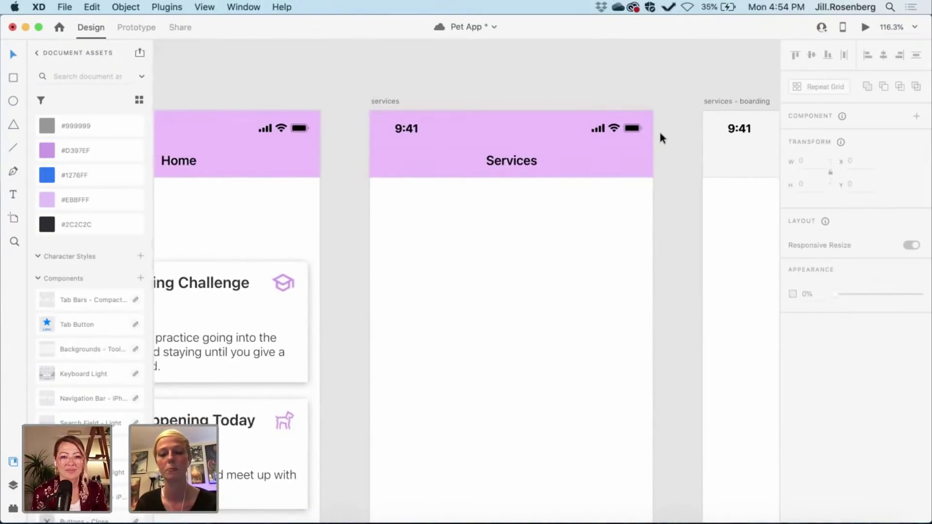
{"action": "scroll", "coordinate": [659, 135], "scroll_direction": "down", "scroll_amount": 3}
{"action": "scroll", "coordinate": [658, 138], "scroll_direction": "up", "scroll_amount": 2}
{"action": "scroll", "coordinate": [658, 138], "scroll_direction": "down", "scroll_amount": 1}
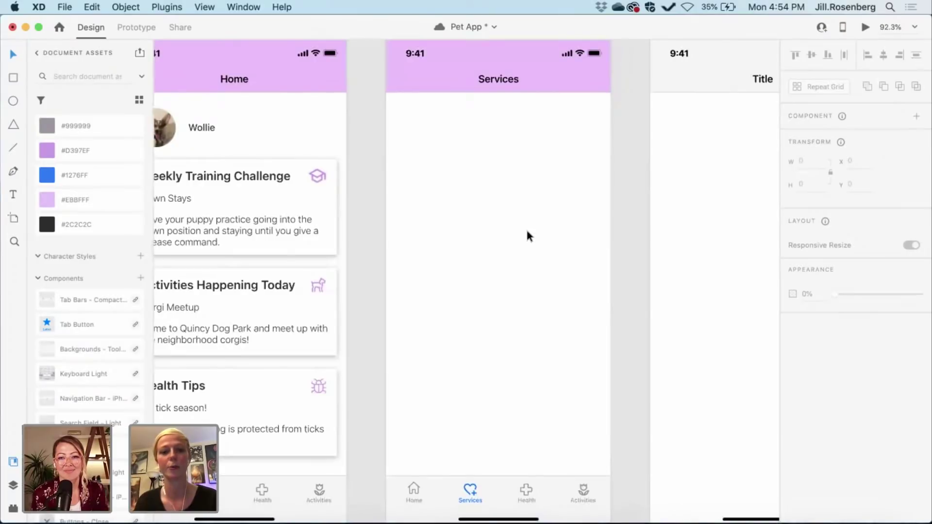
{"action": "scroll", "coordinate": [527, 232], "scroll_direction": "left", "scroll_amount": 3}
{"action": "scroll", "coordinate": [527, 232], "scroll_direction": "up", "scroll_amount": 1}
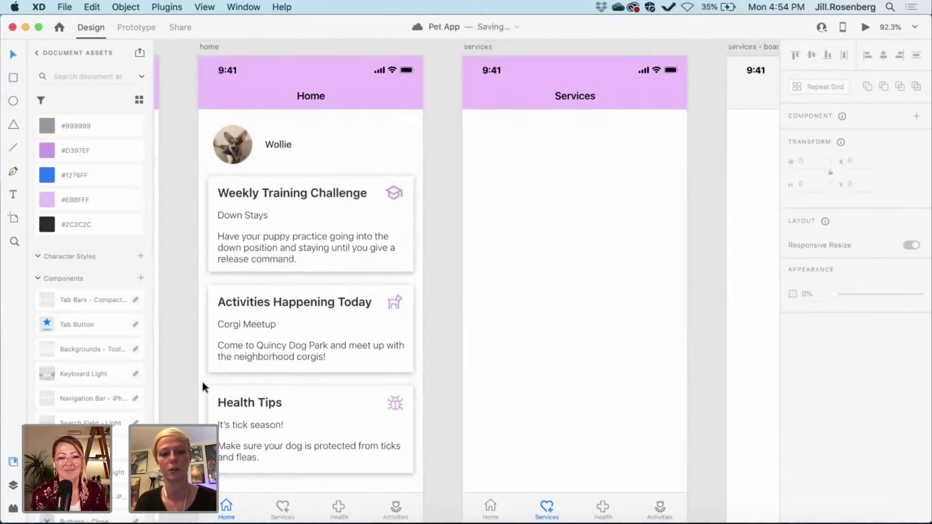
{"action": "mouse_move", "coordinate": [203, 384]}
{"action": "left_mouse_down"}
{"action": "mouse_move", "coordinate": [331, 467]}
{"action": "mouse_move", "coordinate": [417, 475]}
{"action": "left_mouse_up"}
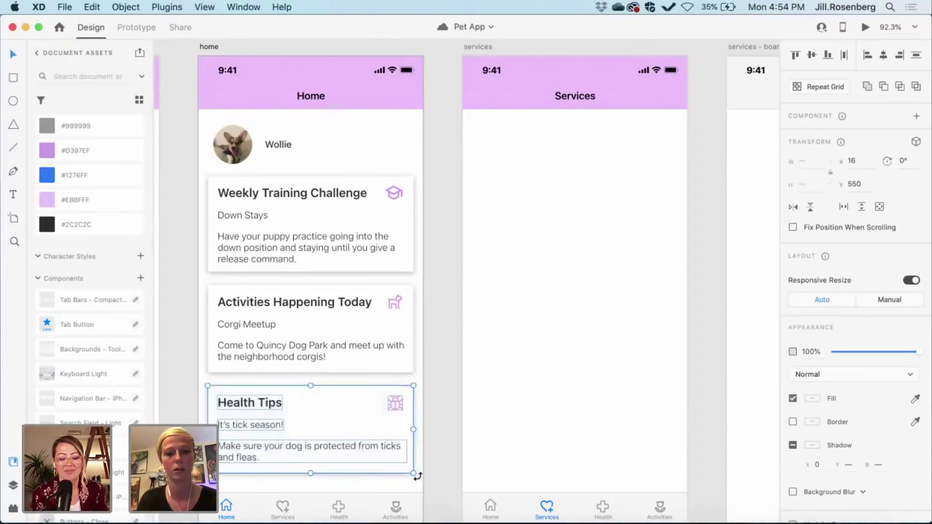
{"action": "left_click", "coordinate": [533, 326]}
{"action": "scroll", "coordinate": [532, 326], "scroll_direction": "right", "scroll_amount": 5}
{"action": "scroll", "coordinate": [532, 326], "scroll_direction": "up", "scroll_amount": 2}
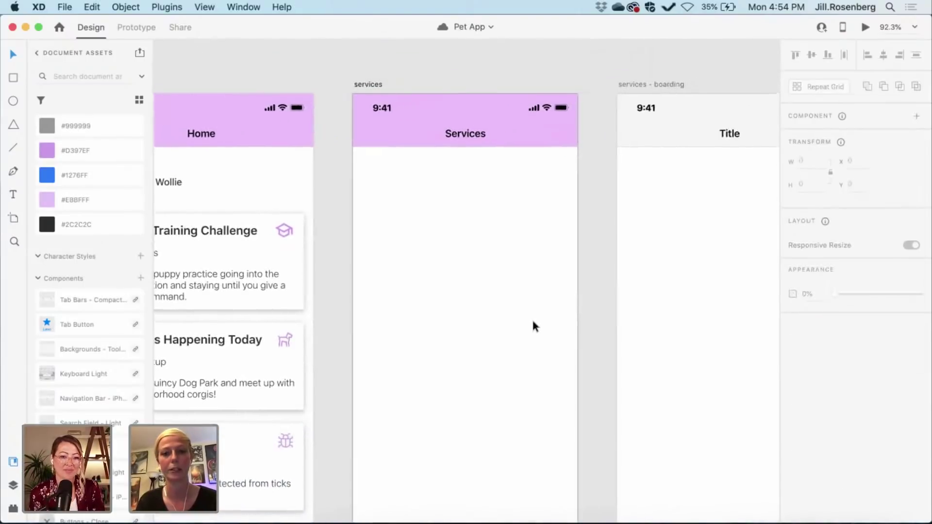
{"action": "key", "text": "super+v"}
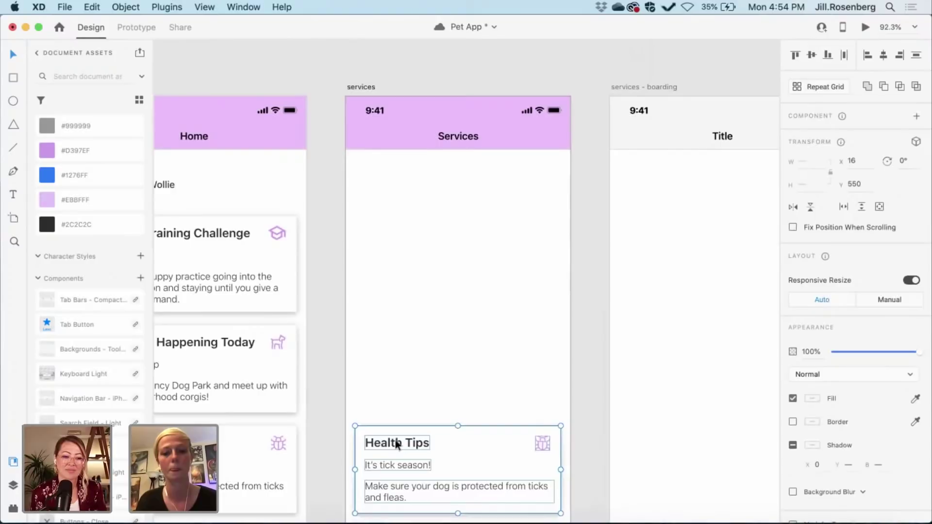
{"action": "mouse_move", "coordinate": [395, 442]}
{"action": "left_mouse_down"}
{"action": "mouse_move", "coordinate": [401, 377]}
{"action": "mouse_move", "coordinate": [383, 256]}
{"action": "mouse_move", "coordinate": [395, 183]}
{"action": "left_mouse_up"}
{"action": "left_click", "coordinate": [402, 294]}
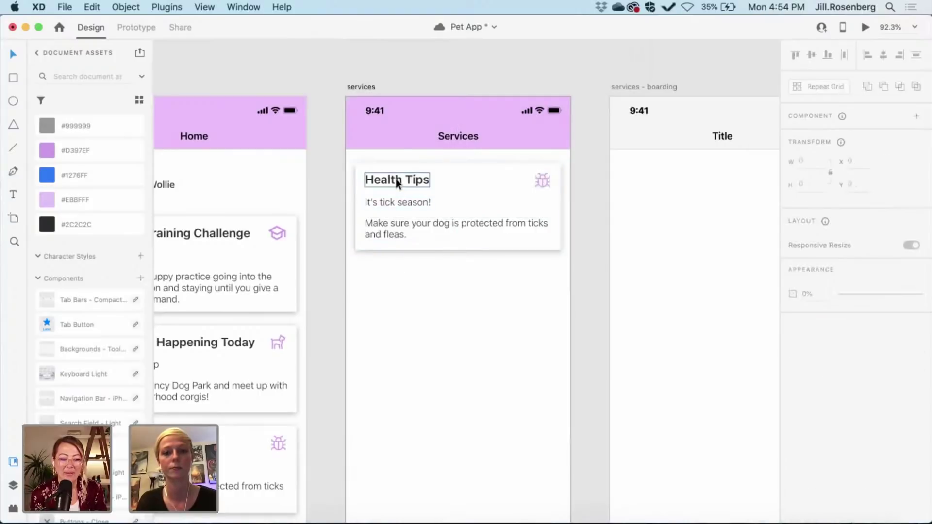
- Select the purple bug icon in the copied card on the services artboard
{"action": "left_click", "coordinate": [397, 182]}
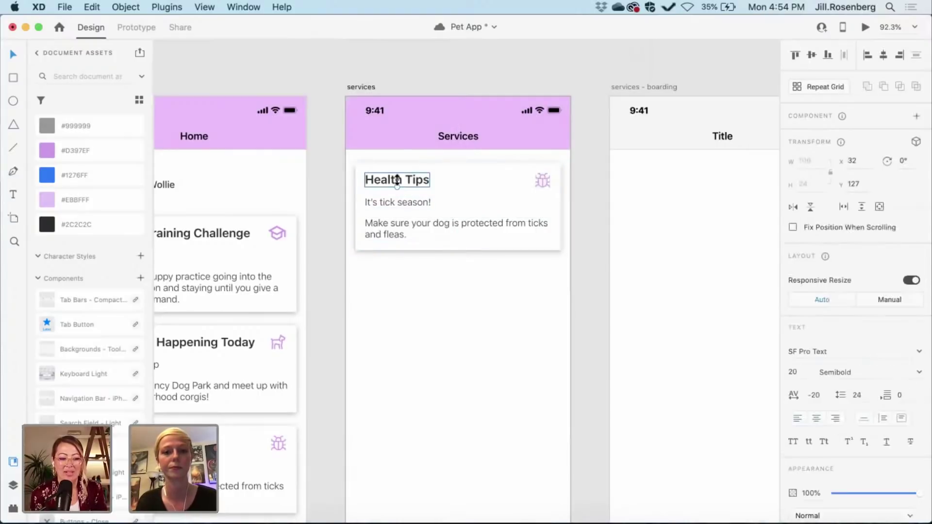
{"action": "left_click", "coordinate": [543, 182]}
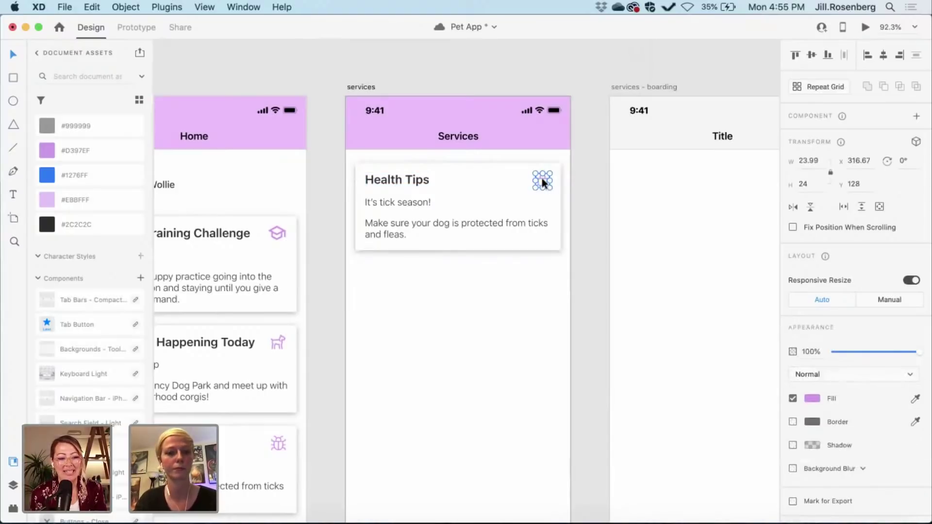